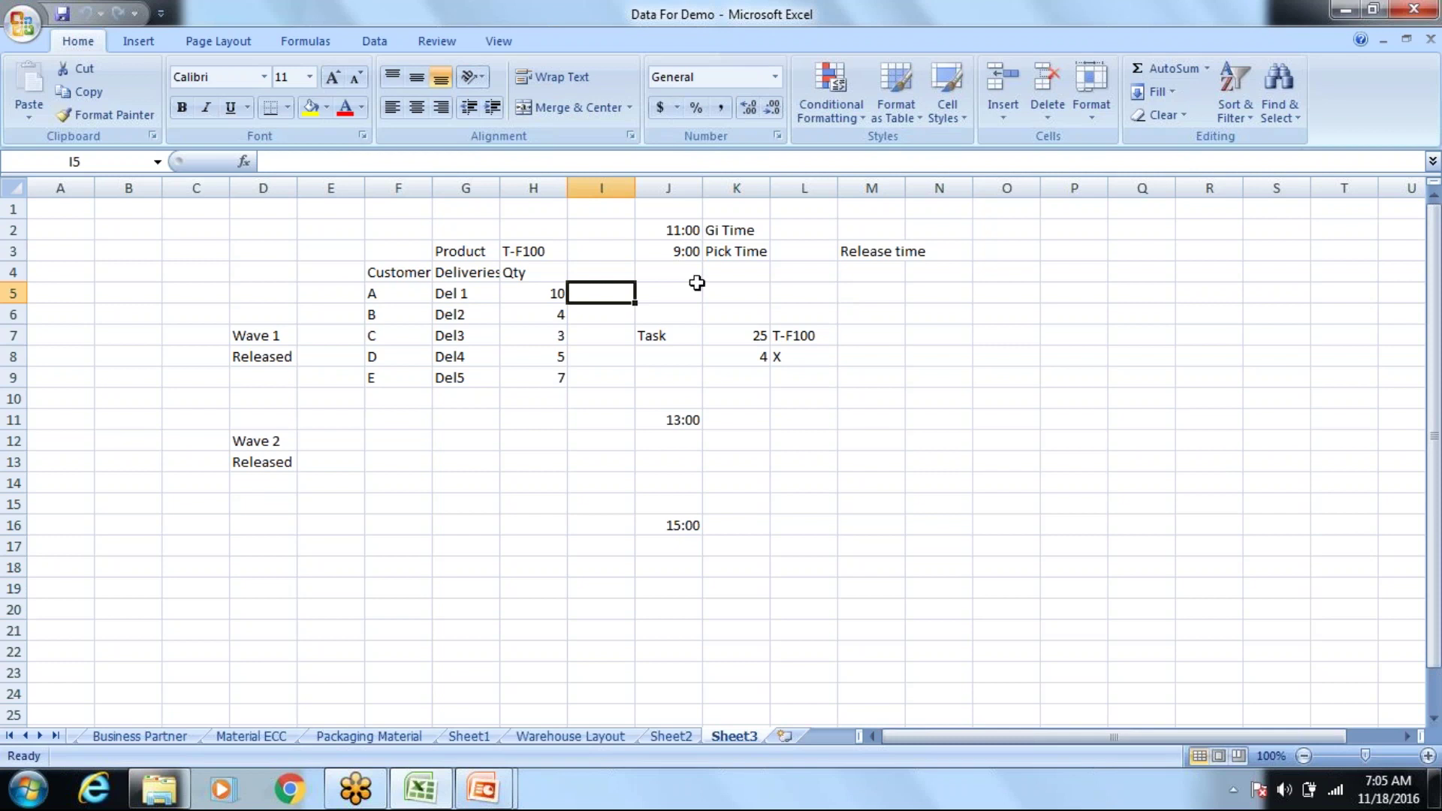
Step: Clear the old task block in J7:L8 and enter Task1 in cell J5 beside delivery Del 1
{"action": "left_click_drag", "start_coordinate": [663, 335], "coordinate": [786, 355]}
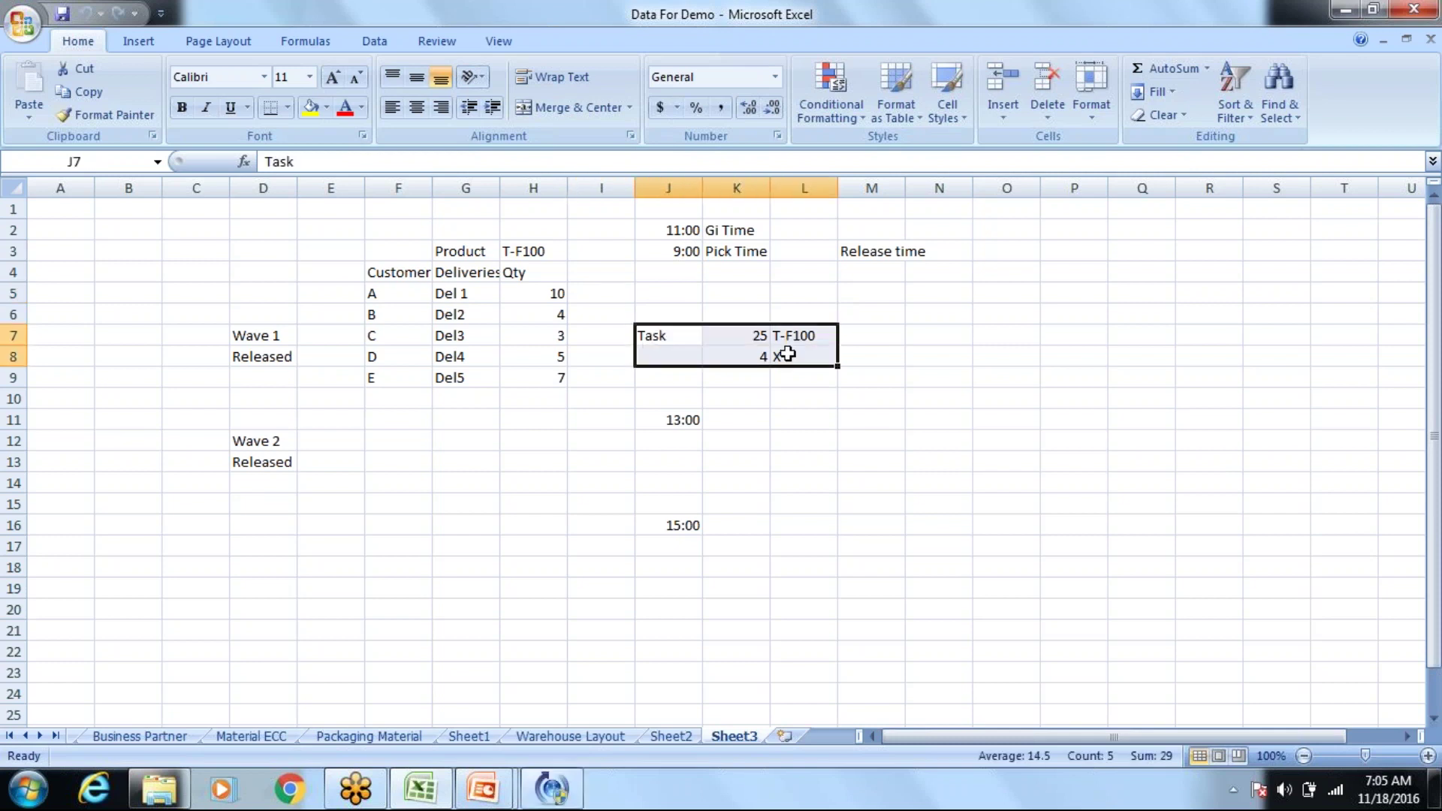
{"action": "key", "text": "Delete"}
{"action": "key", "text": "Up"}
{"action": "key", "text": "Up"}
{"action": "type", "text": "T"}
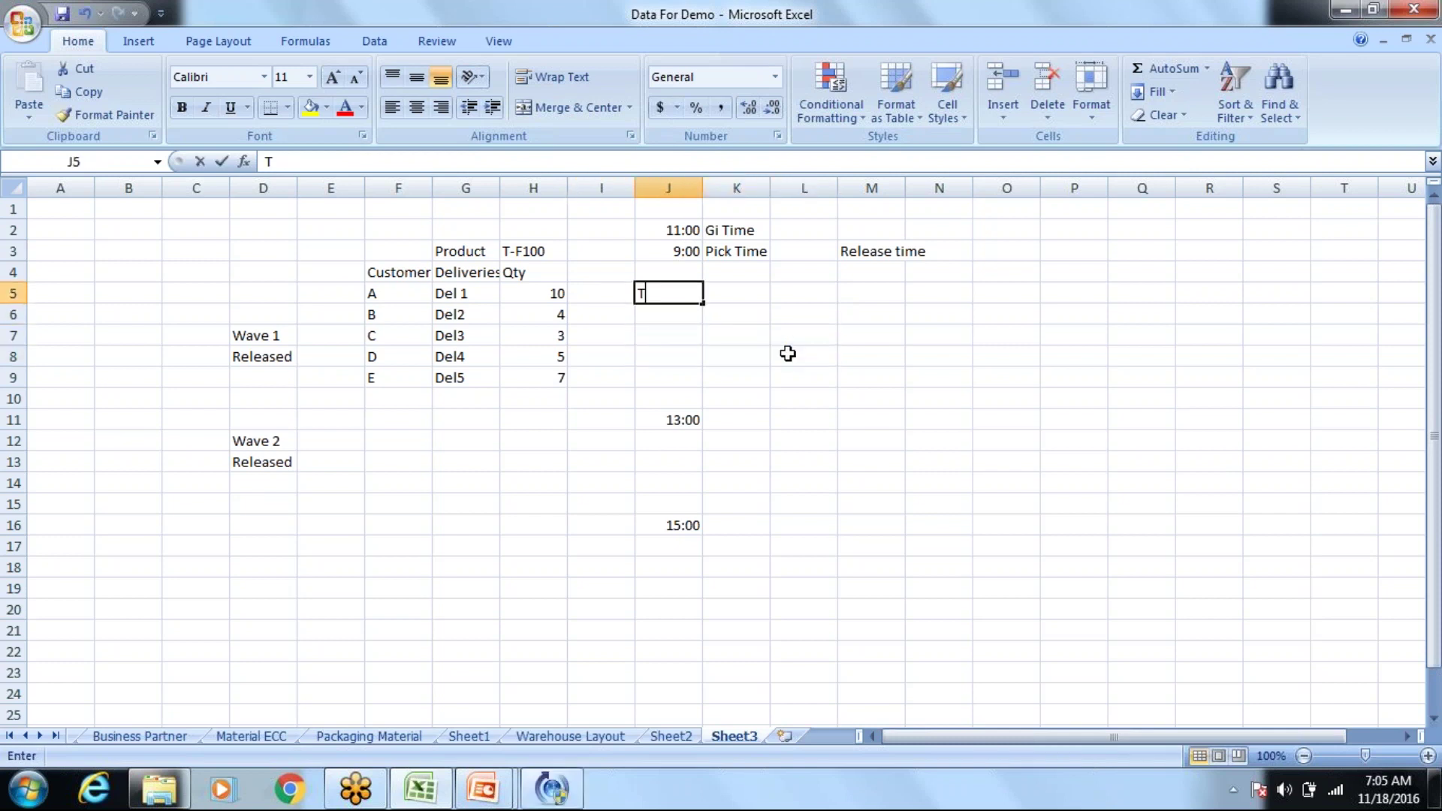
{"action": "type", "text": "ask1"}
{"action": "key", "text": "Return"}
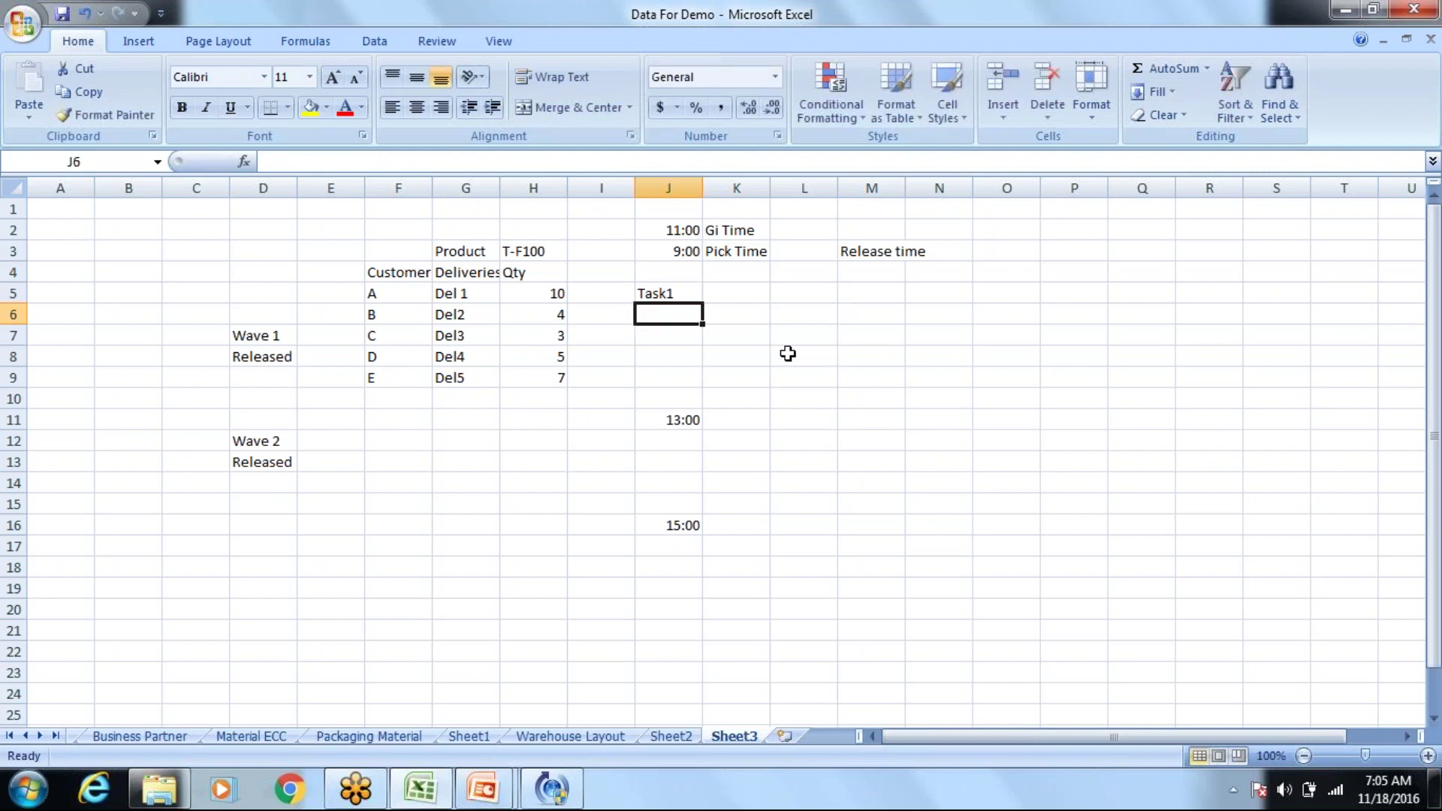
Step: Continue the task list down column J with Task2, Task3, Task4 and Task5 in J6:J9
{"action": "type", "text": "Task2"}
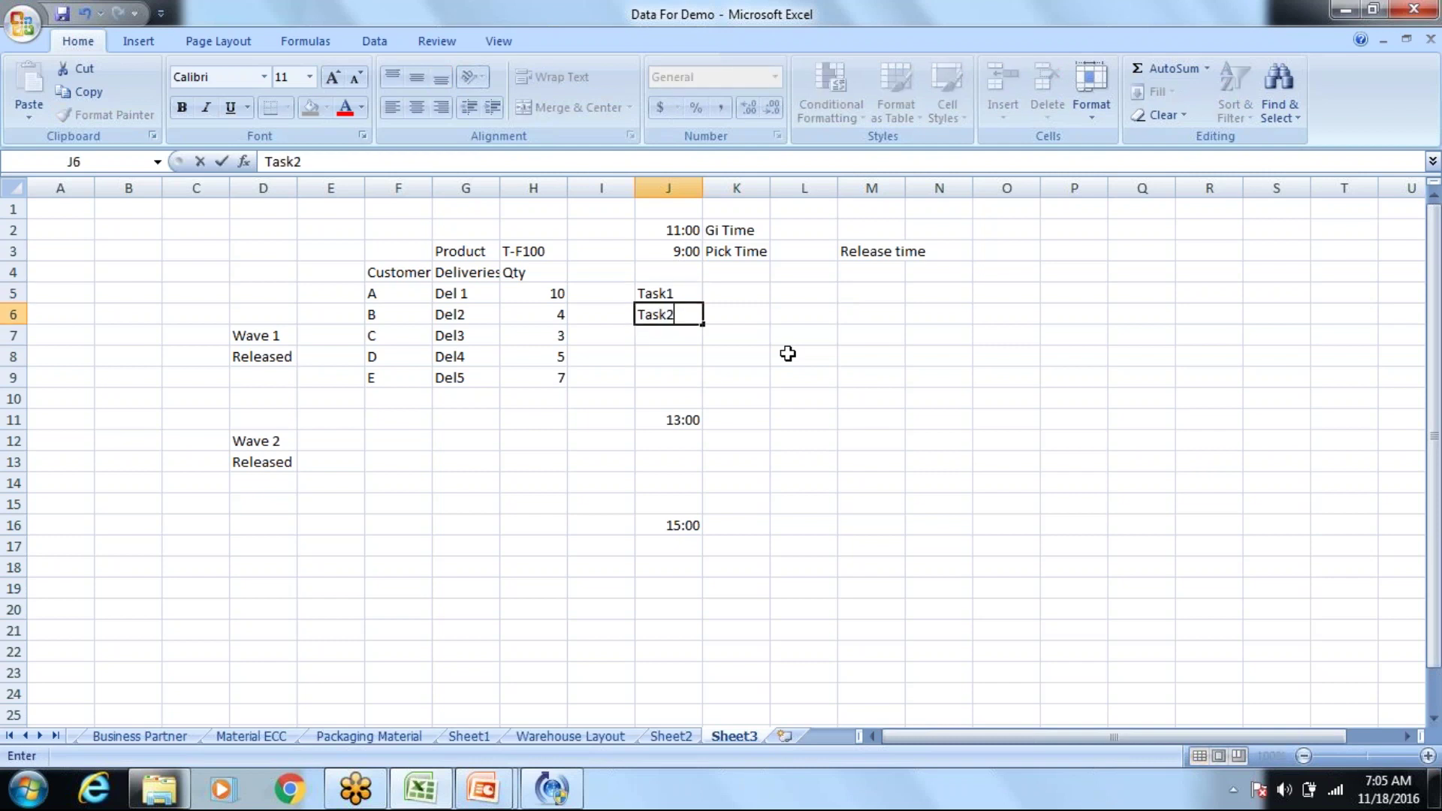
{"action": "key", "text": "Return"}
{"action": "type", "text": "Task3"}
{"action": "key", "text": "Return"}
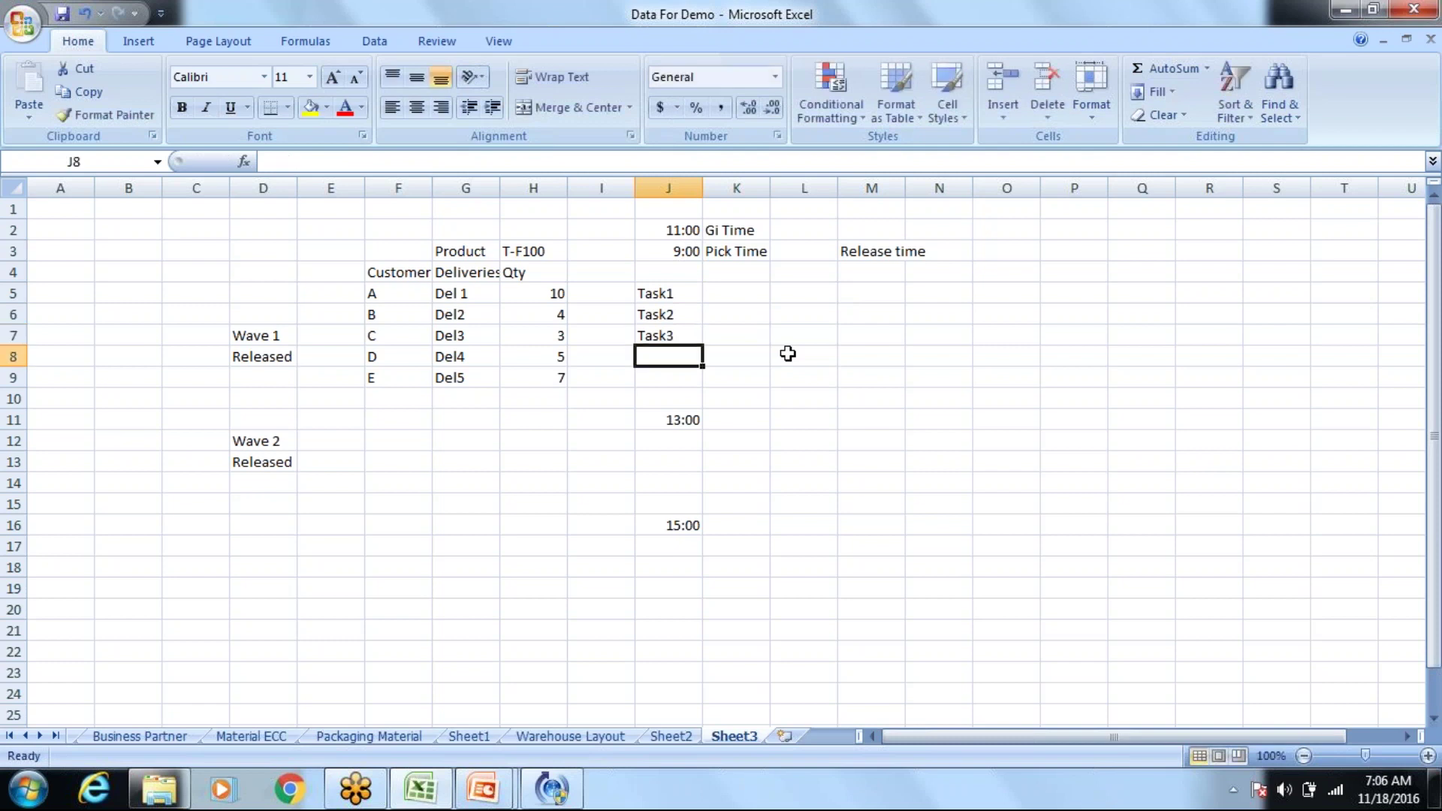
{"action": "type", "text": "Task"}
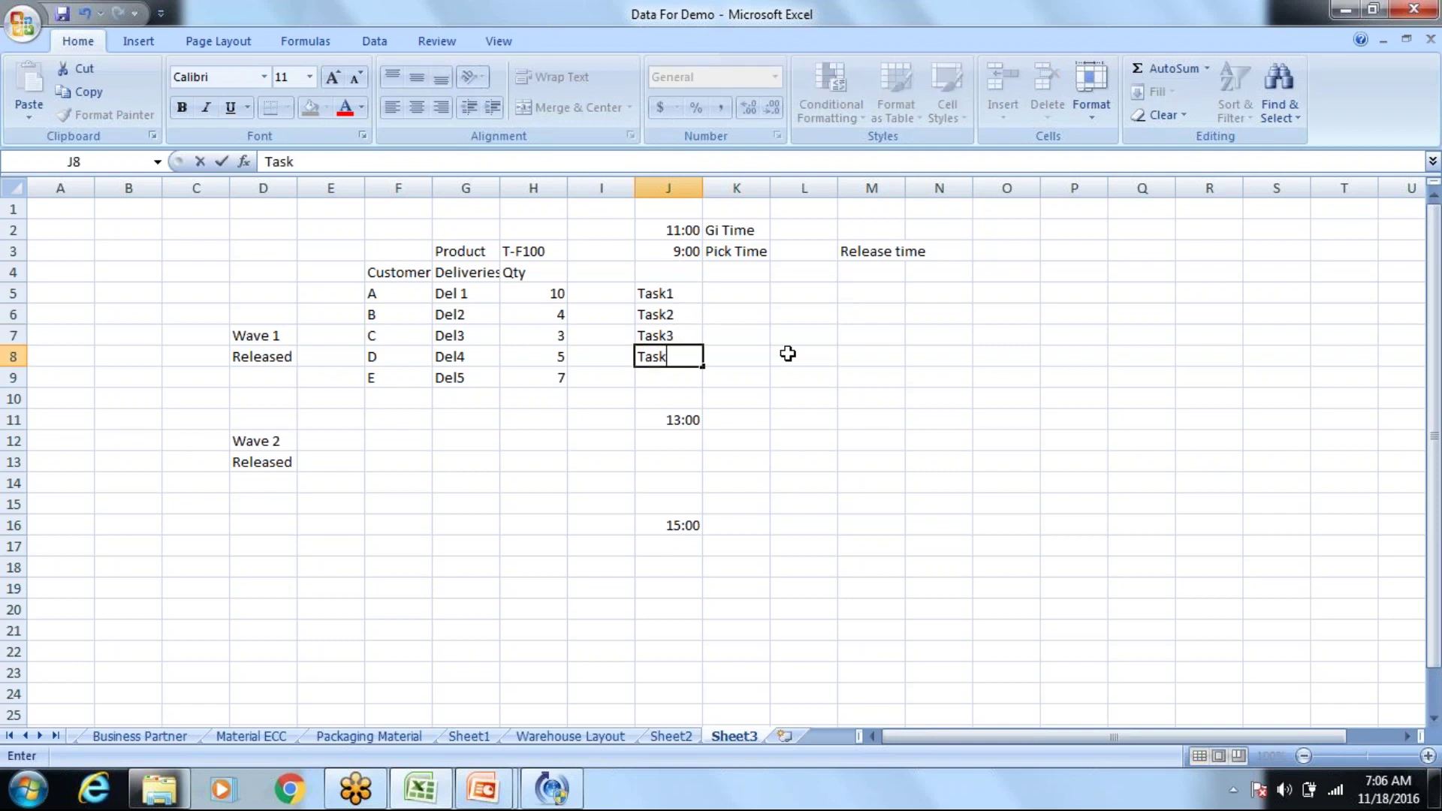
{"action": "type", "text": "4"}
{"action": "key", "text": "Return"}
{"action": "type", "text": "T"}
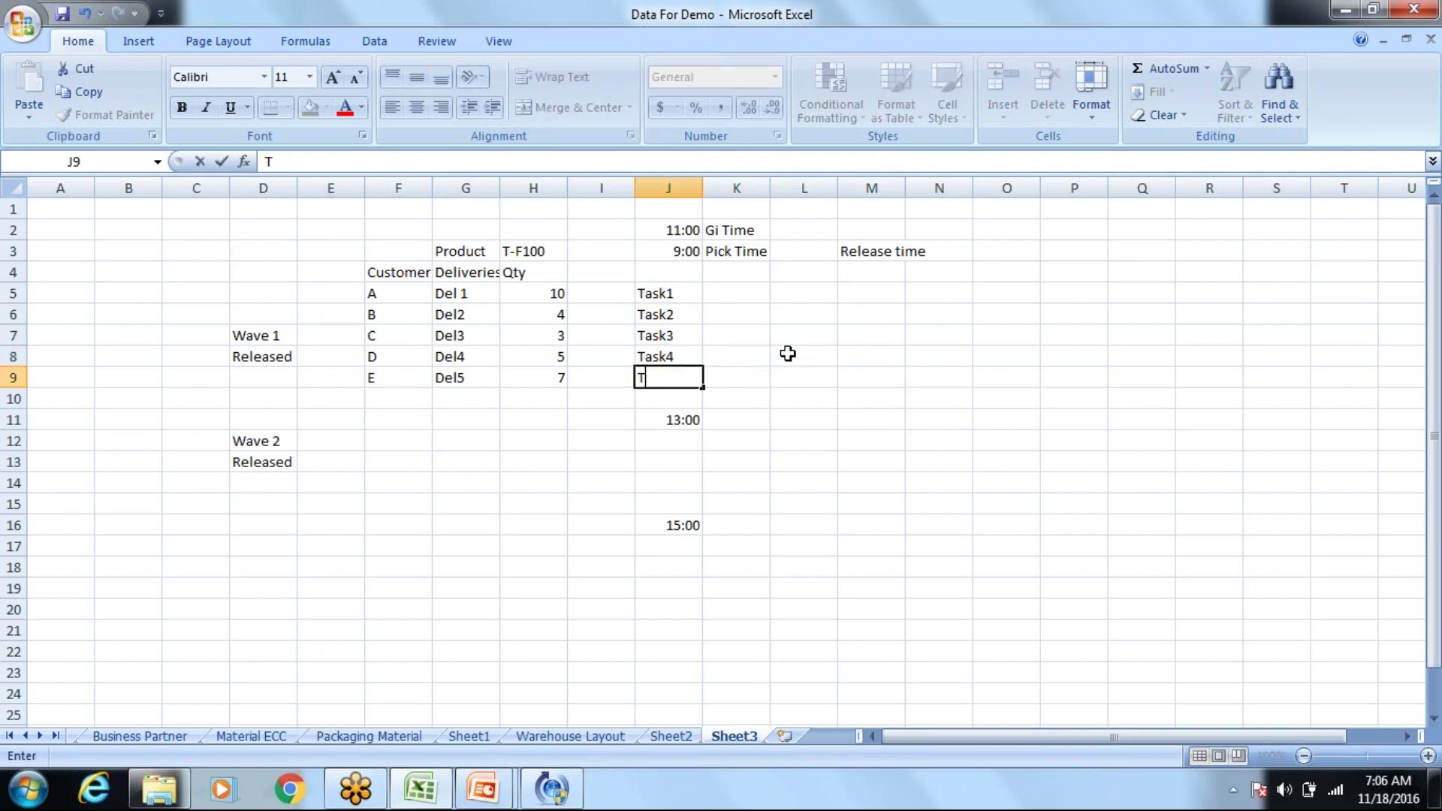
{"action": "type", "text": "ask5"}
{"action": "key", "text": "Return"}
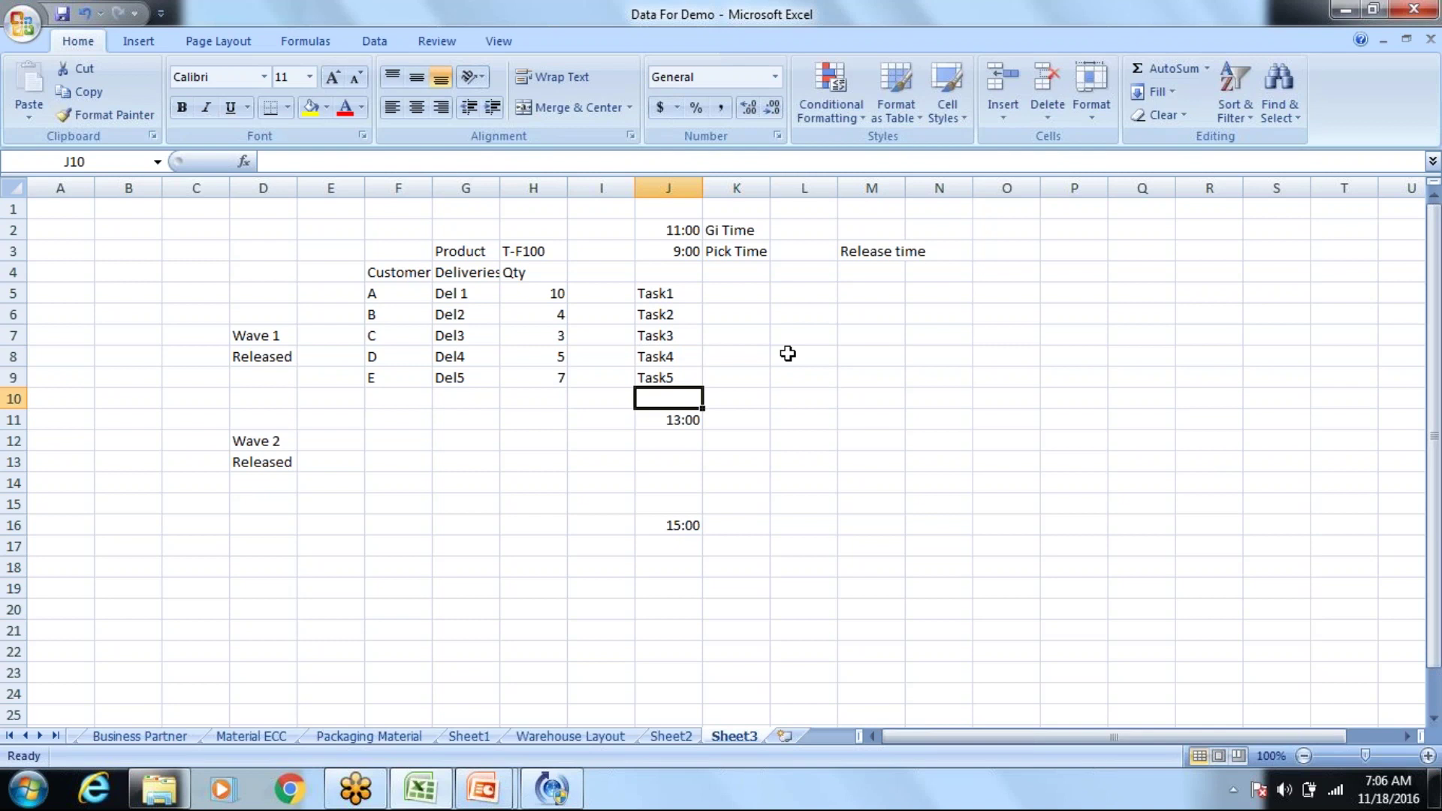
Step: Enter WO1, WO2, WO3, WO4 and WO5 in K5:K9, one beside each task
{"action": "left_click", "coordinate": [719, 295]}
{"action": "type", "text": "WO1"}
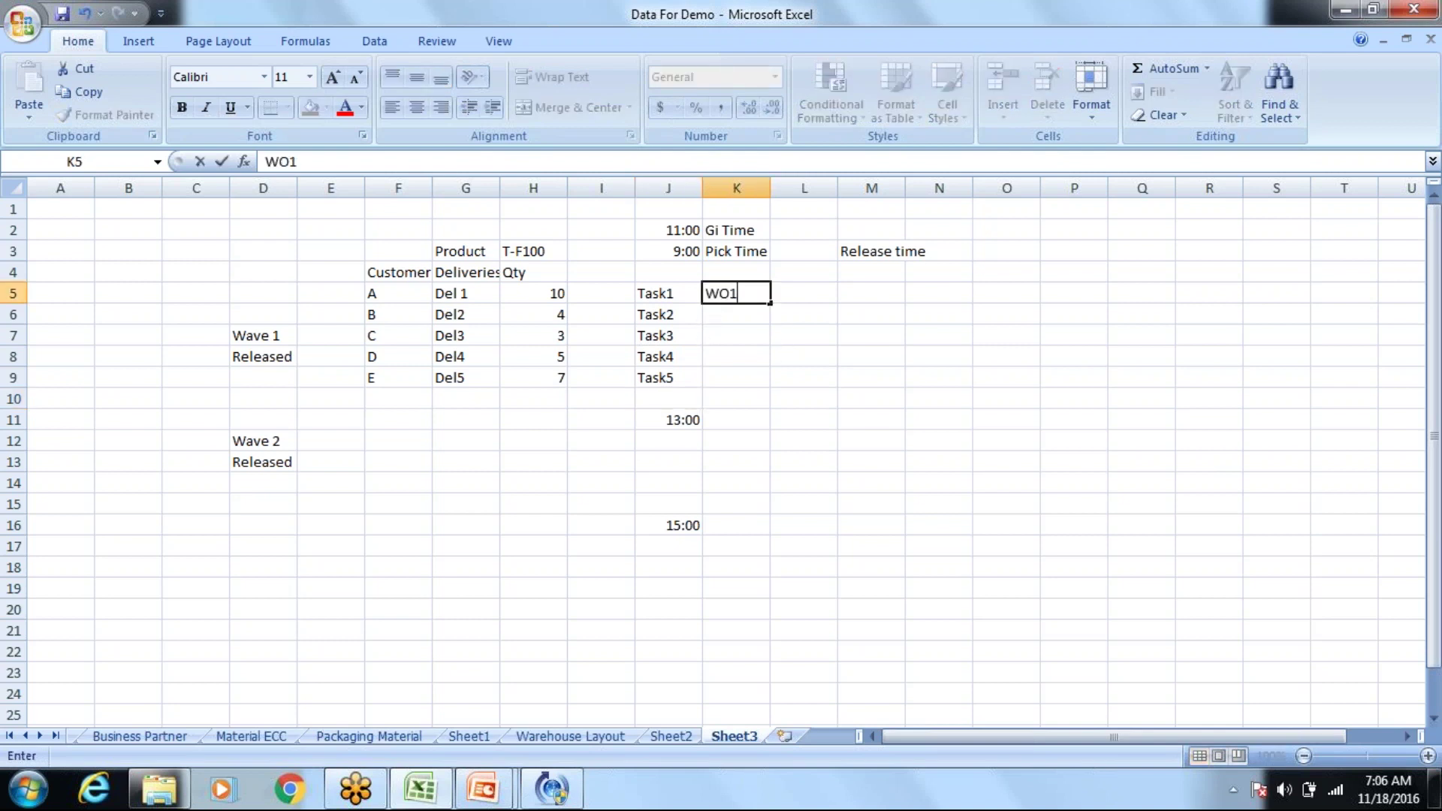
{"action": "key", "text": "Return"}
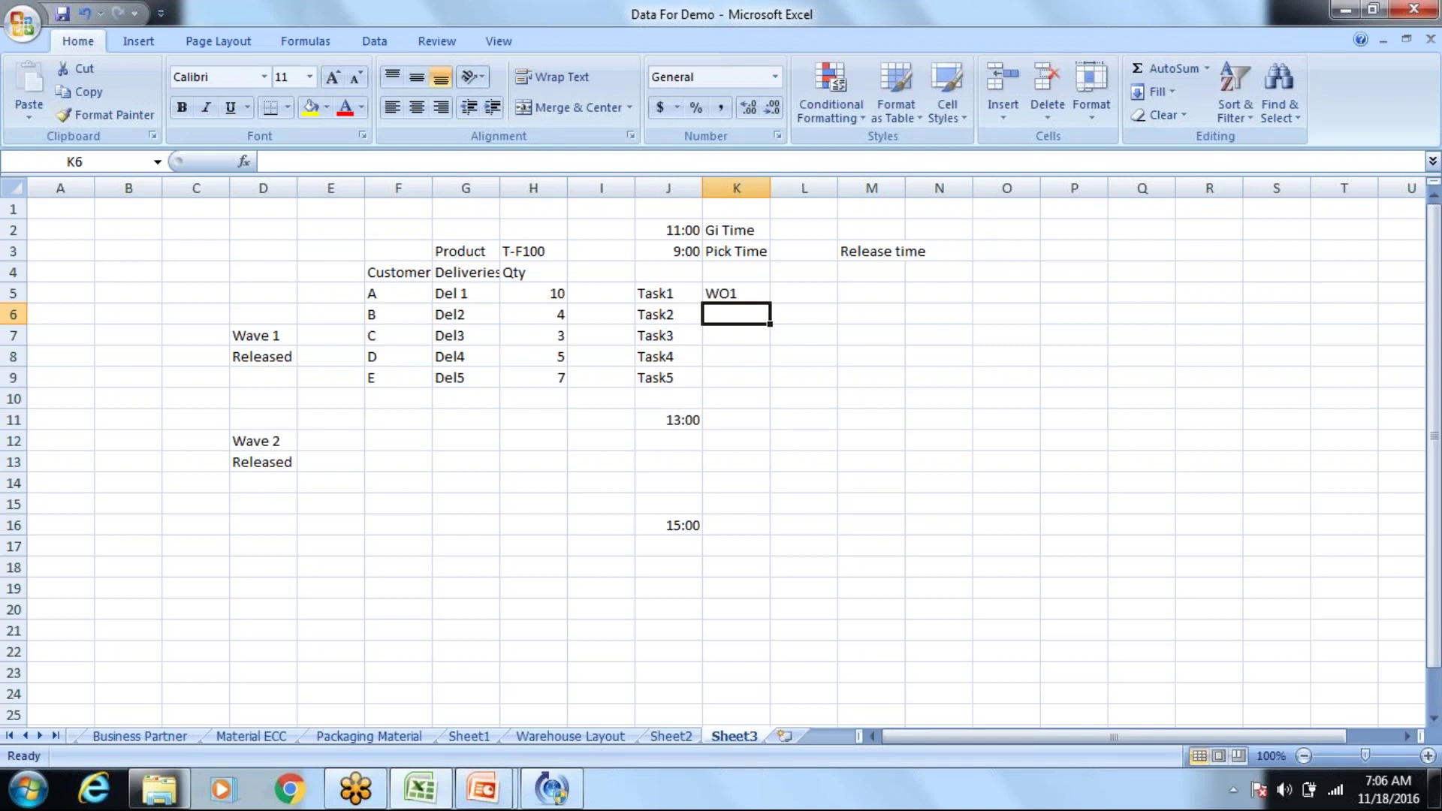
{"action": "type", "text": "WO2"}
{"action": "key", "text": "Return"}
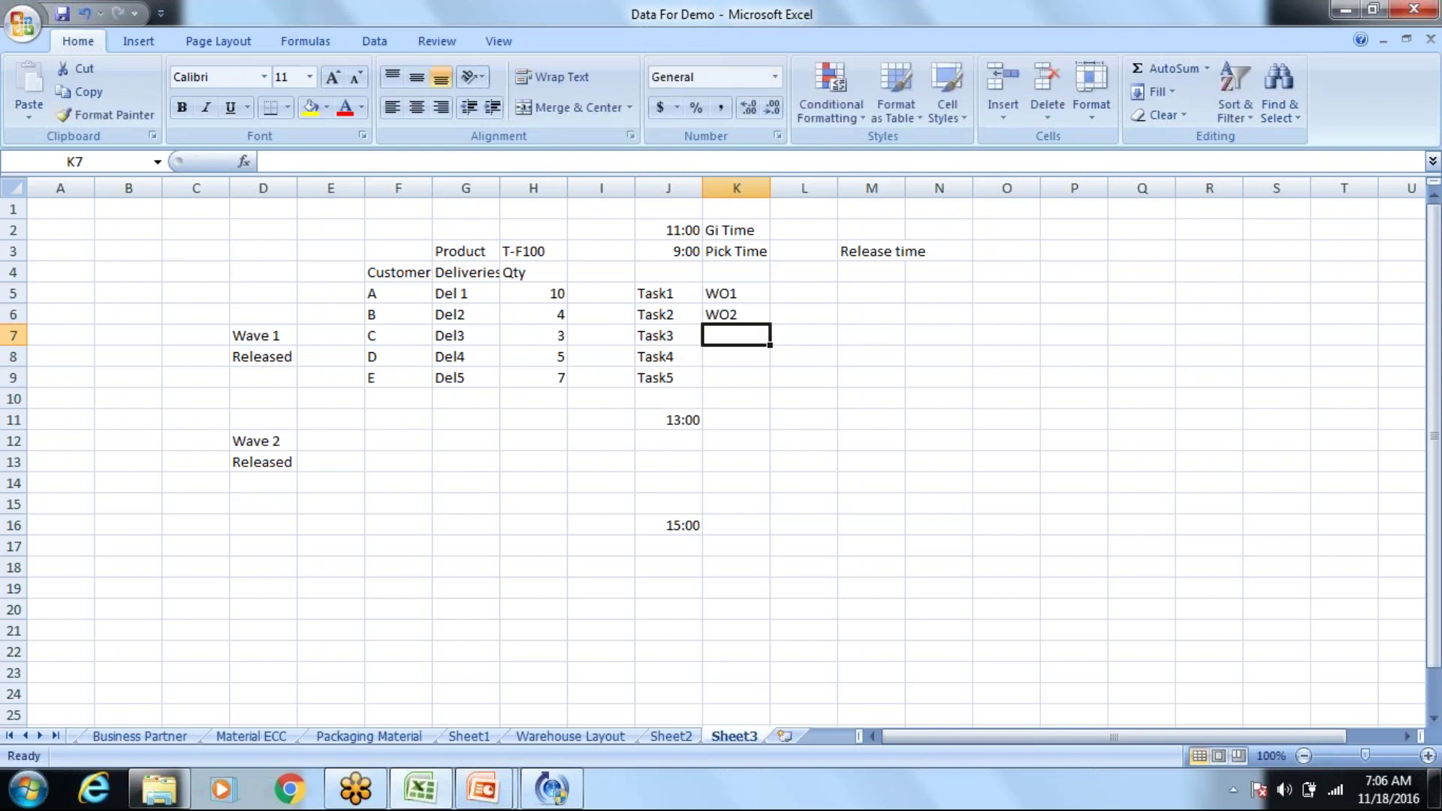
{"action": "type", "text": "WO3"}
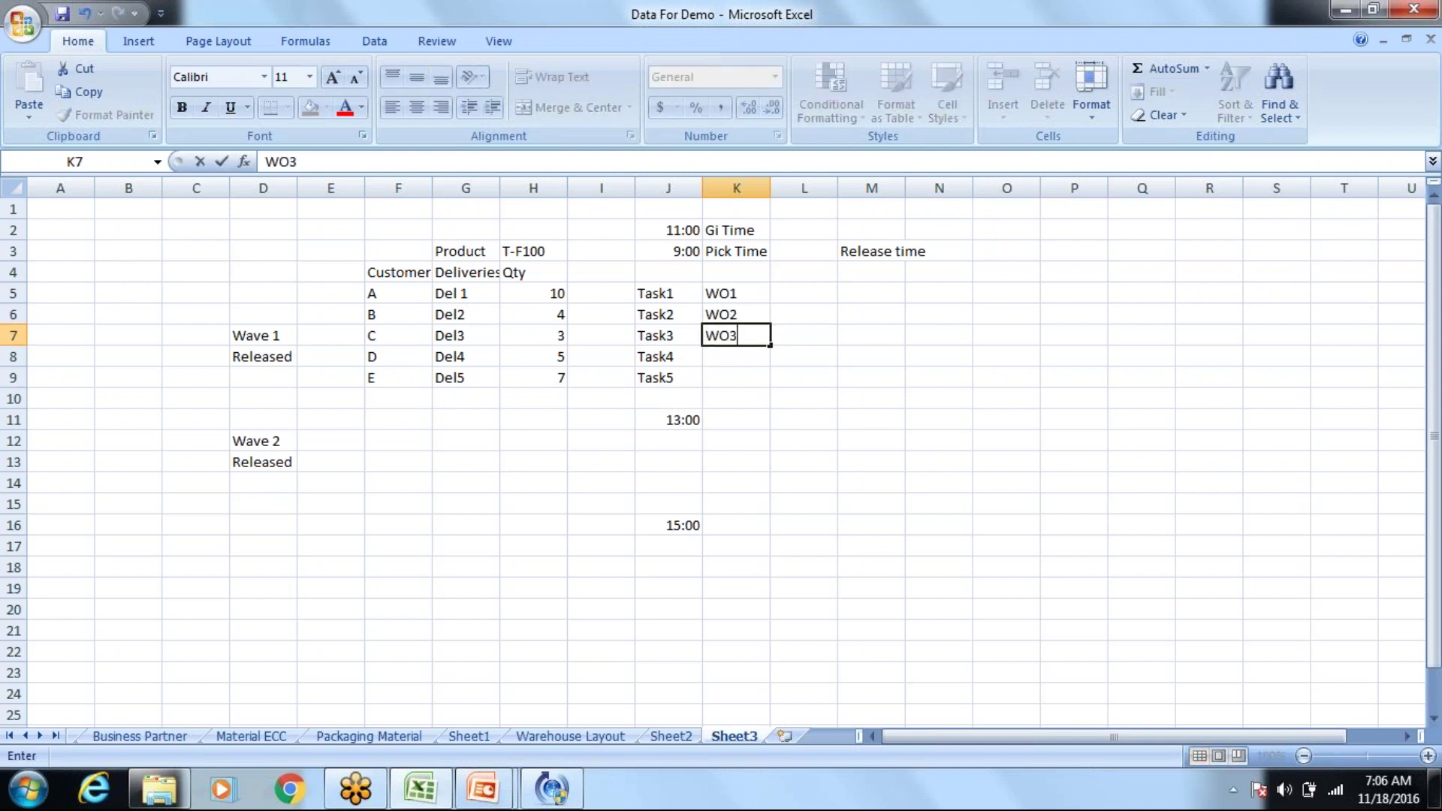
{"action": "key", "text": "Return"}
{"action": "type", "text": "WO4"}
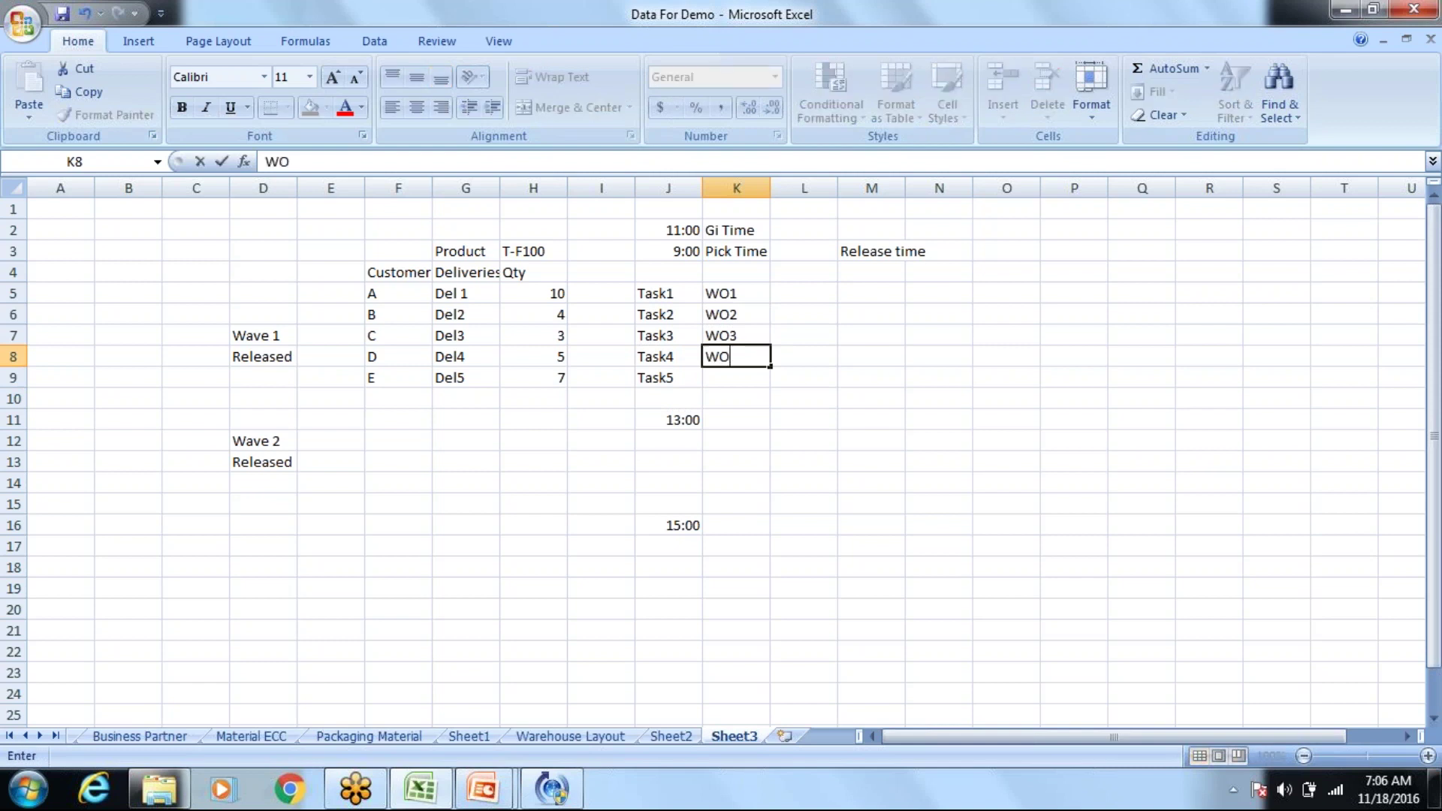
{"action": "key", "text": "Return"}
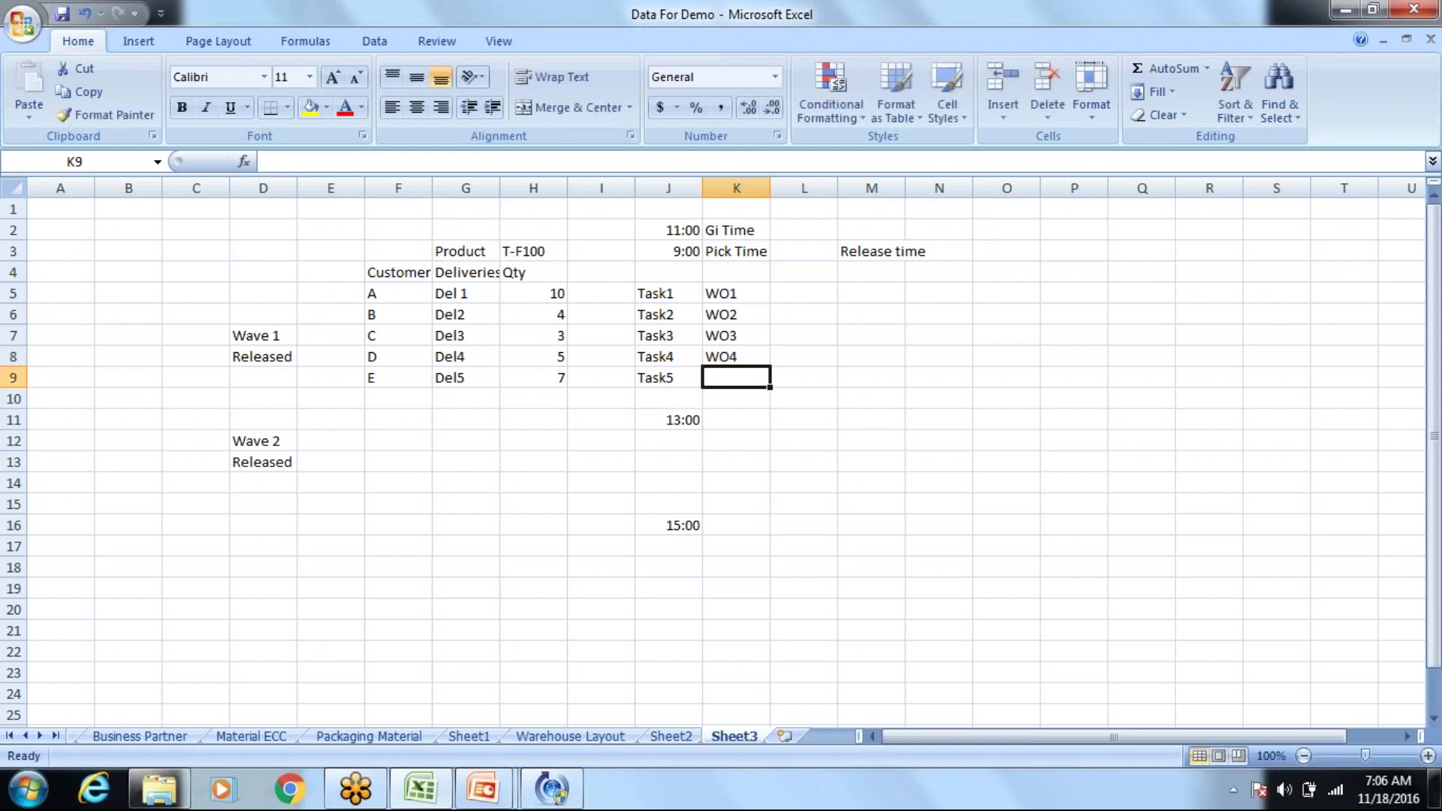
{"action": "type", "text": "WO5"}
{"action": "key", "text": "Return"}
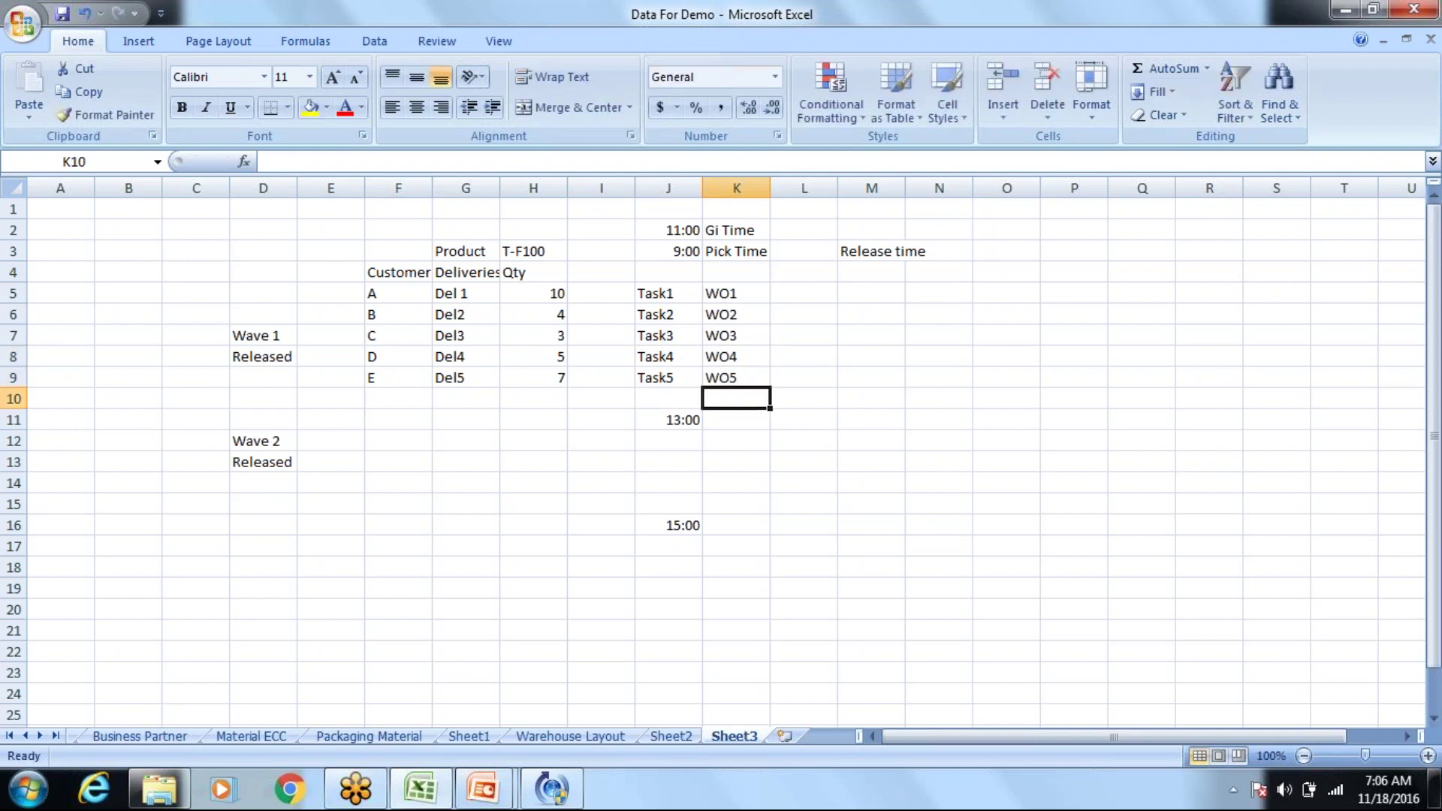
{"action": "left_click", "coordinate": [722, 297]}
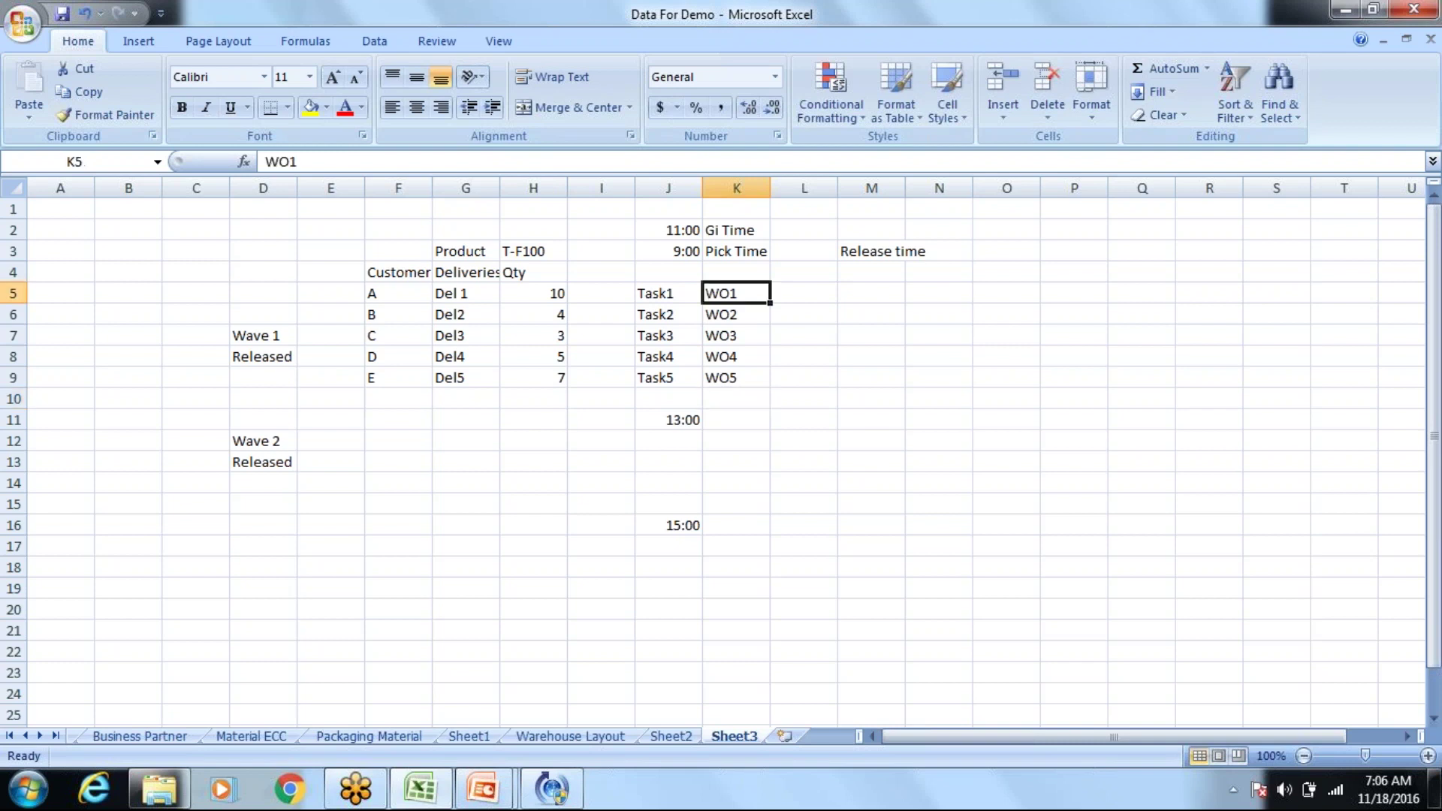
{"action": "left_click", "coordinate": [811, 294]}
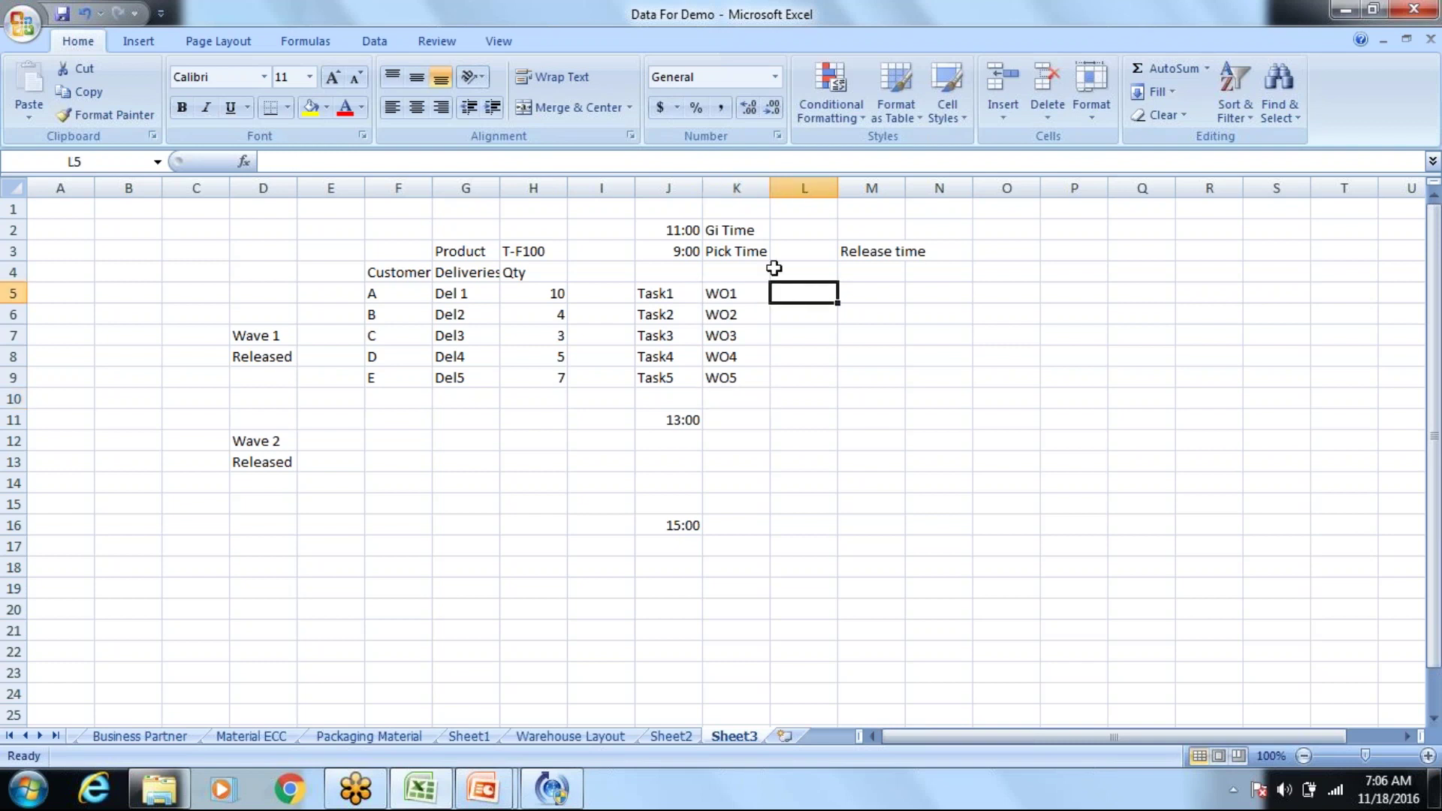
{"action": "left_click_drag", "start_coordinate": [733, 290], "coordinate": [681, 298]}
{"action": "left_click", "coordinate": [681, 299]}
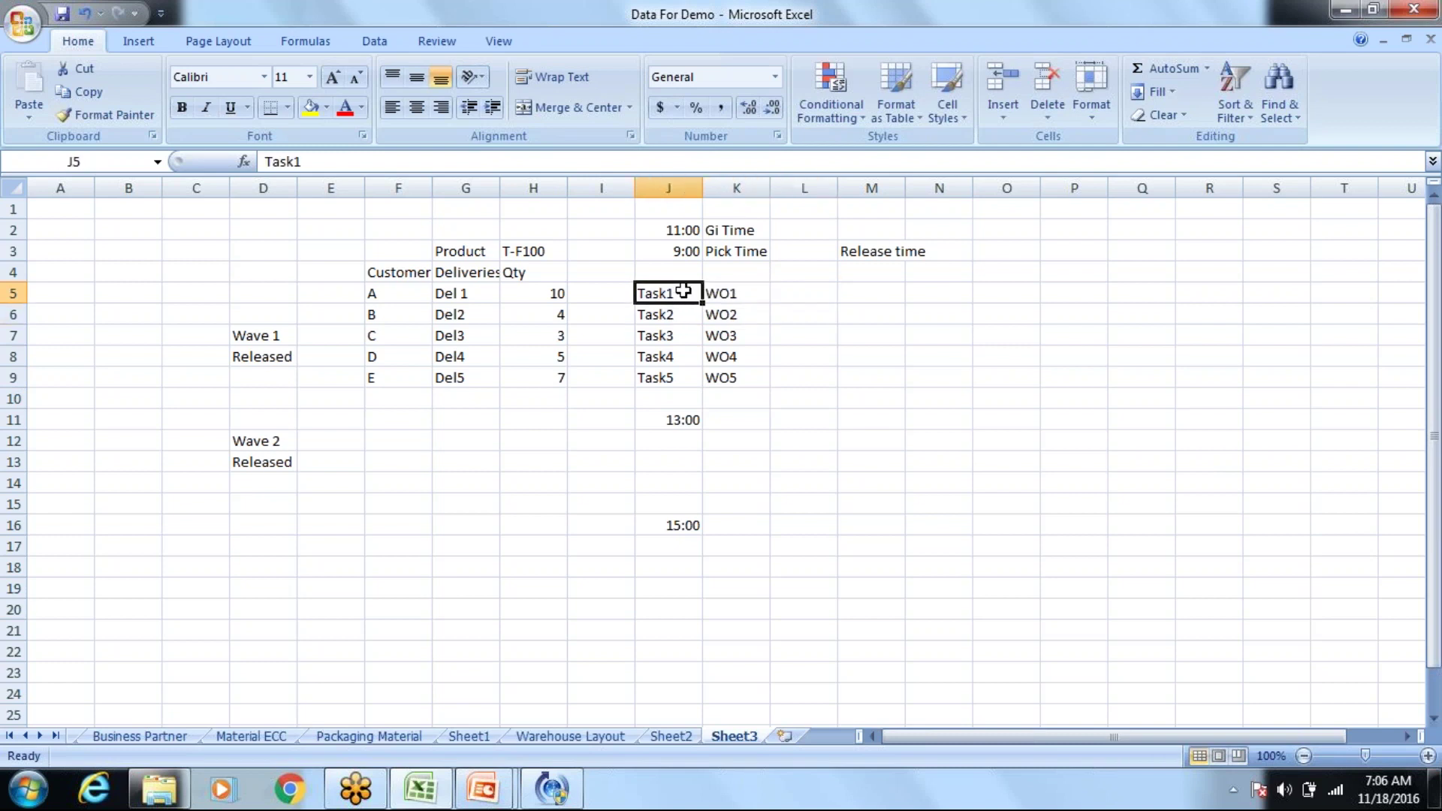
Step: Enter 8004 in I5 and I6 and fill it down to I9 so every task row has it
{"action": "left_click", "coordinate": [583, 298]}
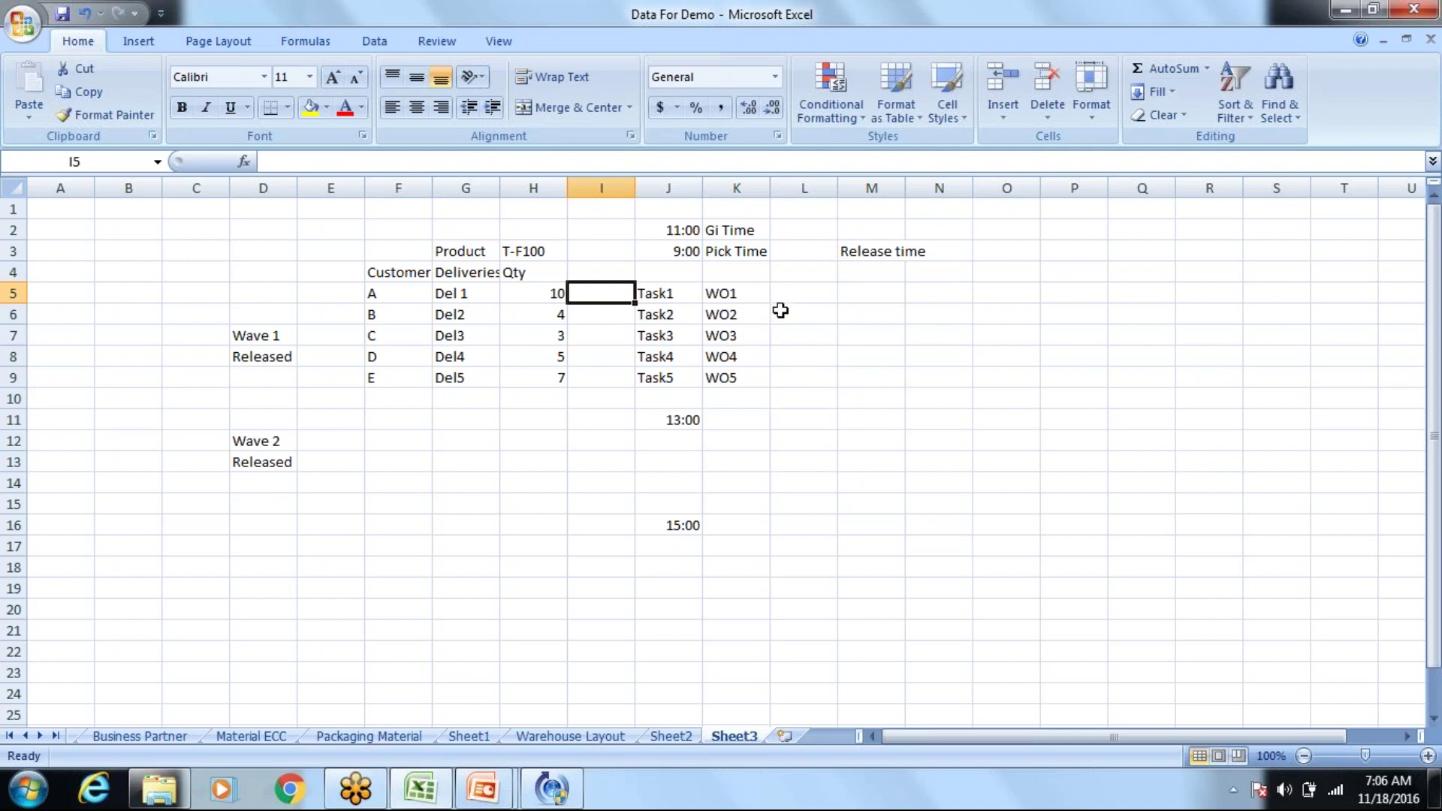
{"action": "type", "text": "8004"}
{"action": "key", "text": "Return"}
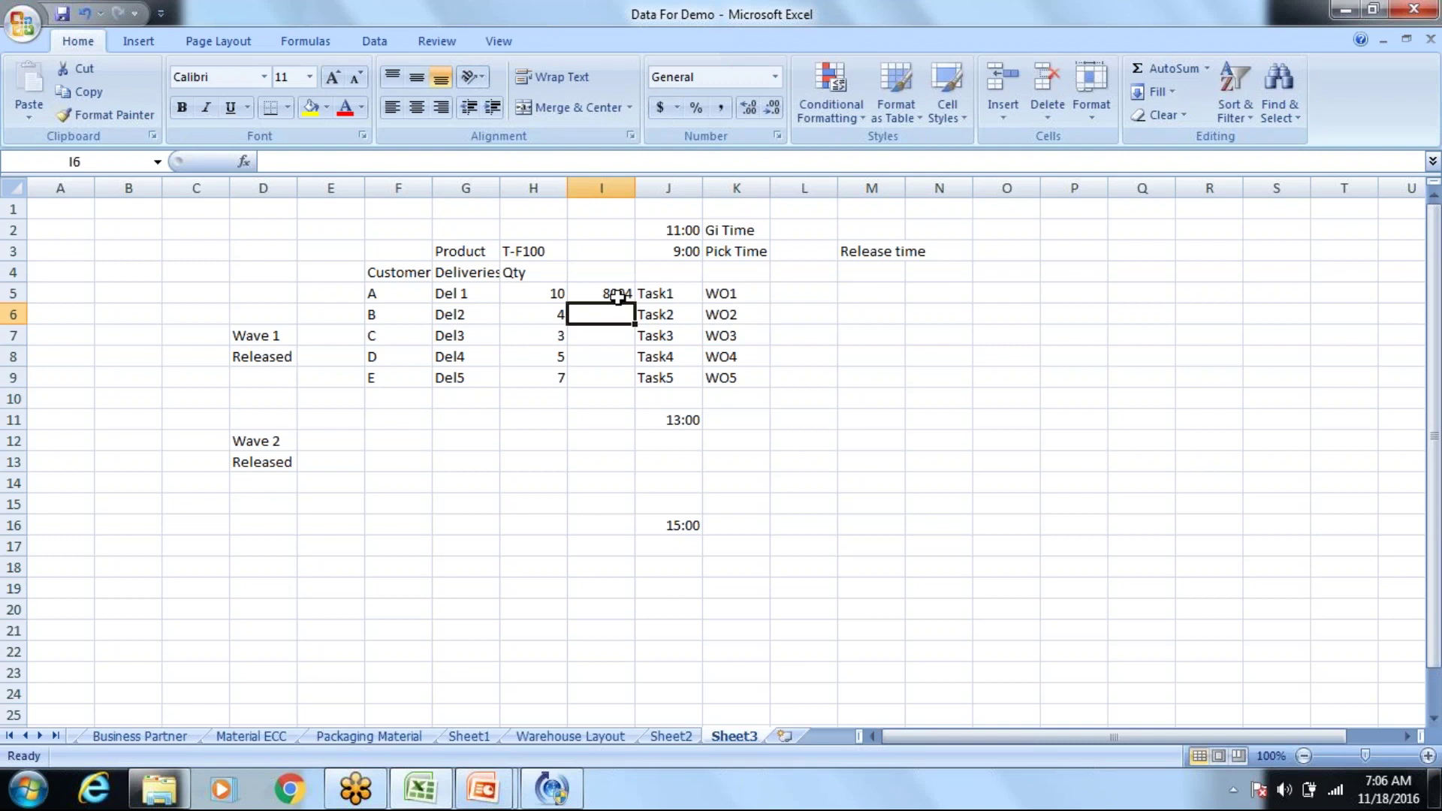
{"action": "type", "text": "8"}
{"action": "key", "text": "BackSpace"}
{"action": "type", "text": "8004"}
{"action": "key", "text": "Return"}
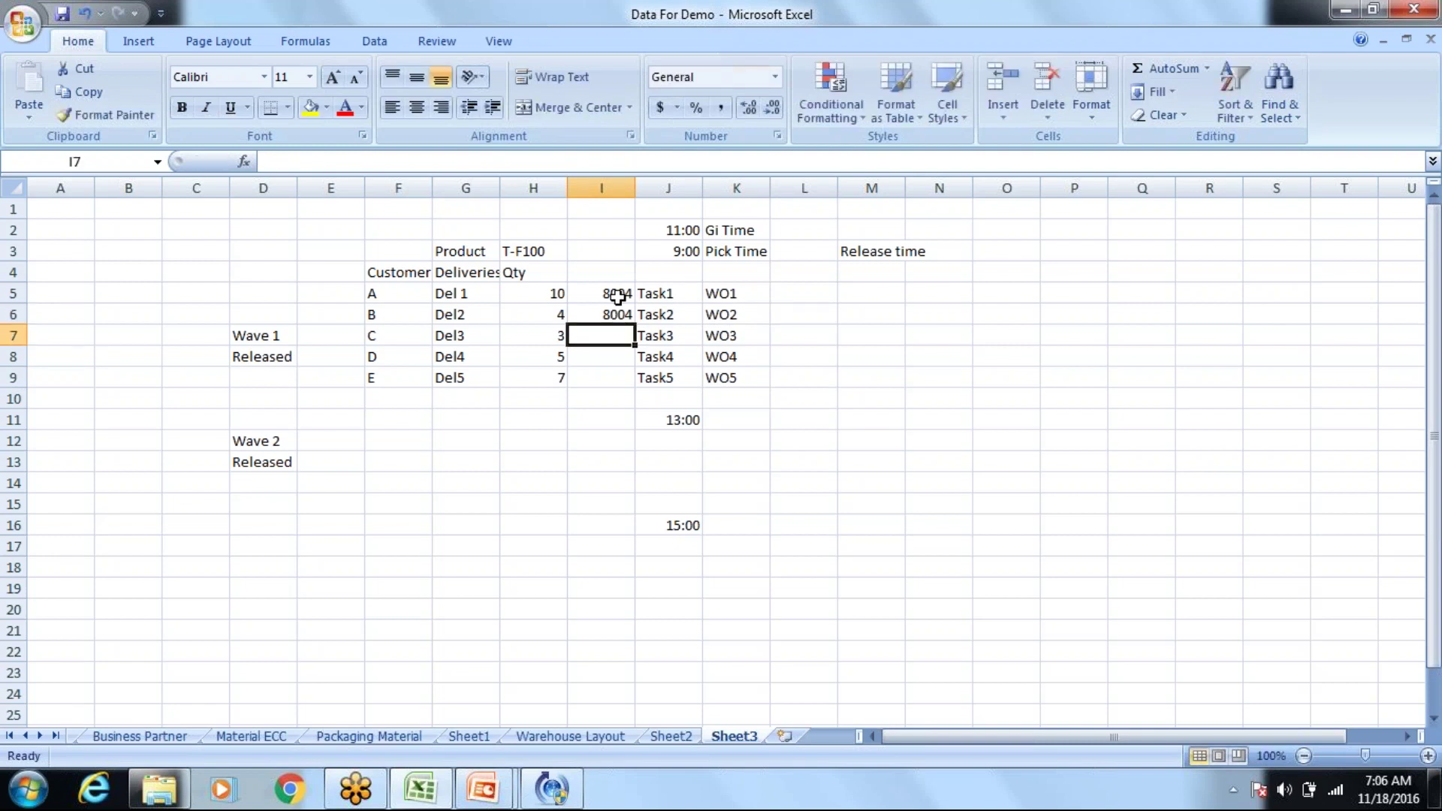
{"action": "left_click_drag", "start_coordinate": [618, 294], "coordinate": [634, 387]}
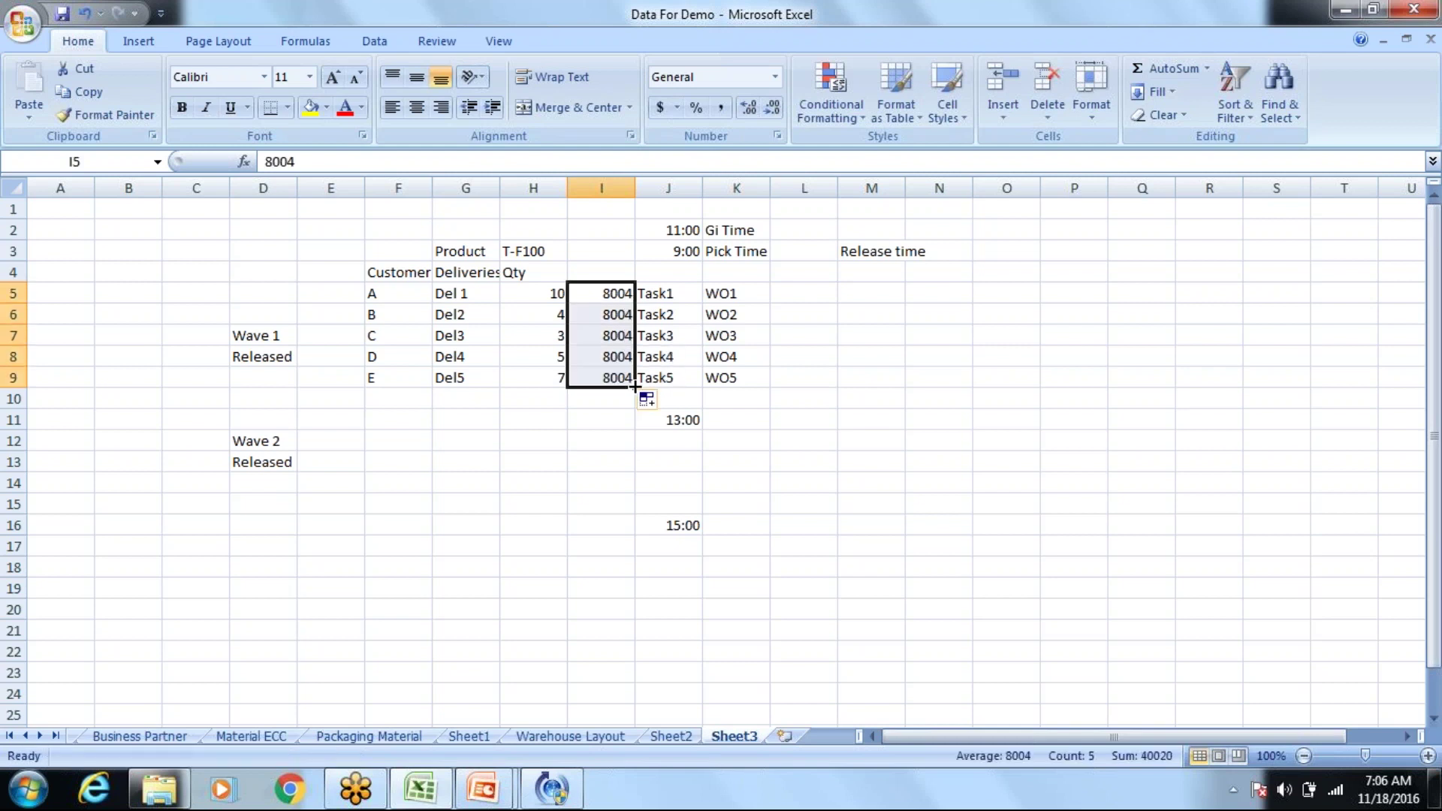
{"action": "left_click", "coordinate": [728, 299]}
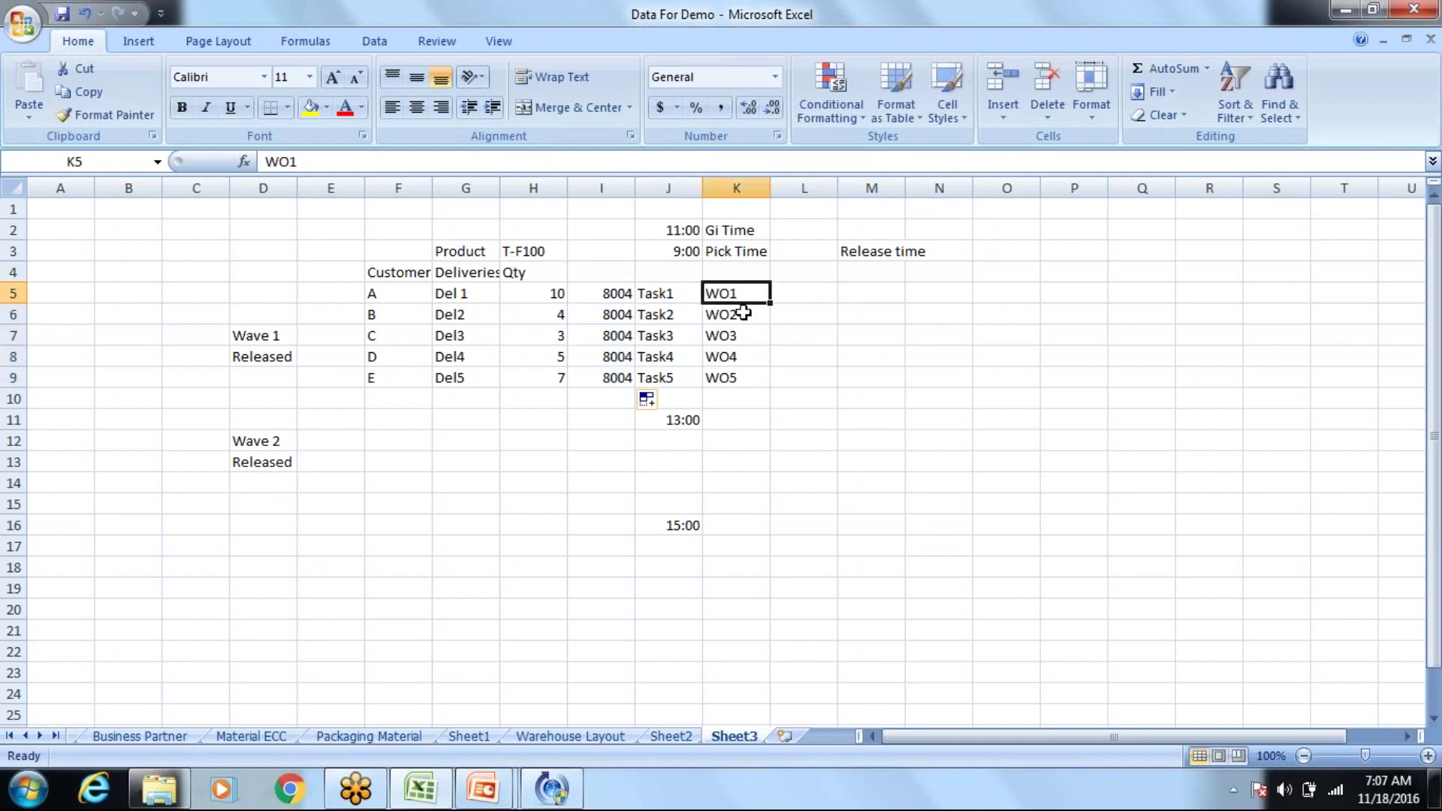
{"action": "left_click", "coordinate": [744, 313]}
{"action": "key", "text": "Up"}
{"action": "left_click", "coordinate": [627, 297]}
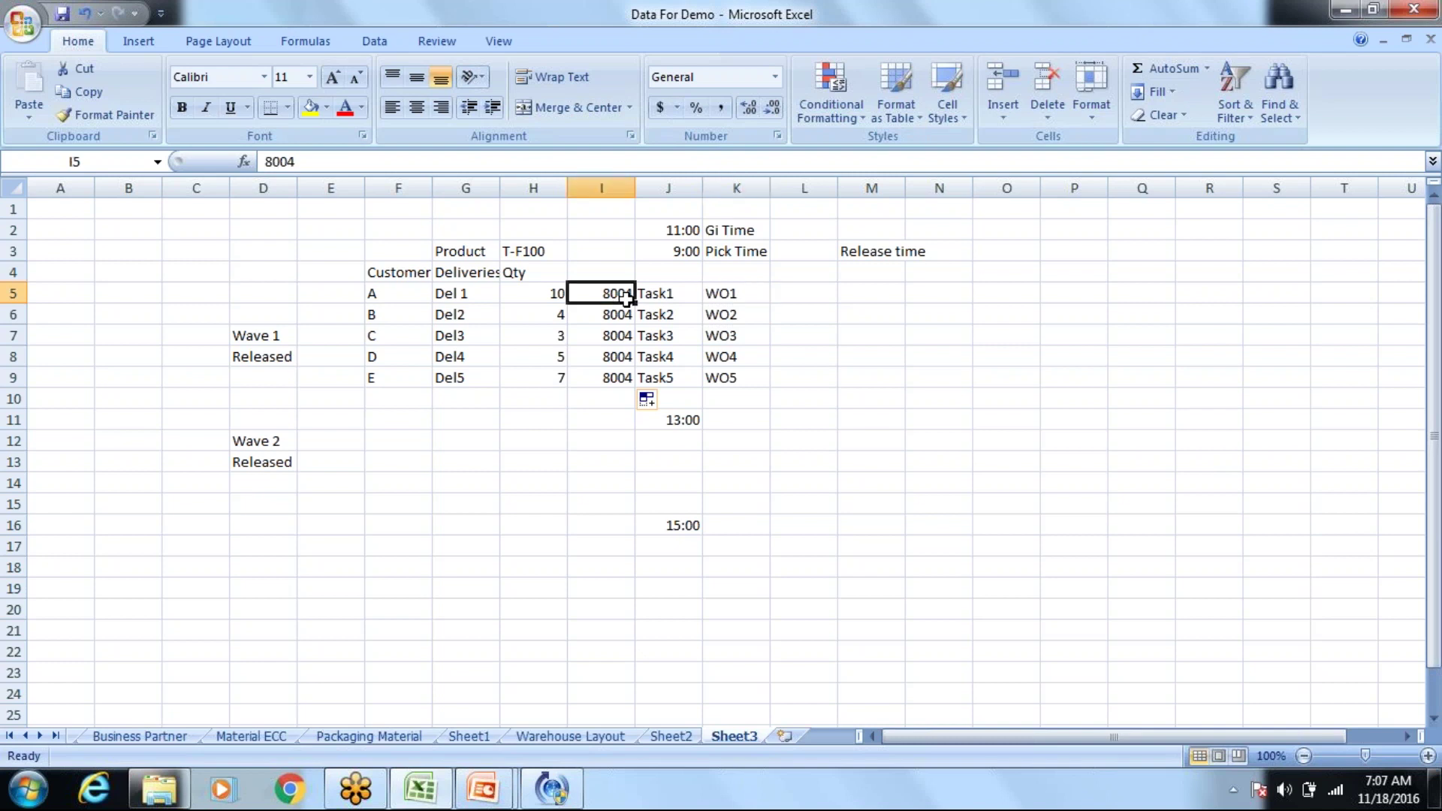
{"action": "left_click", "coordinate": [752, 316]}
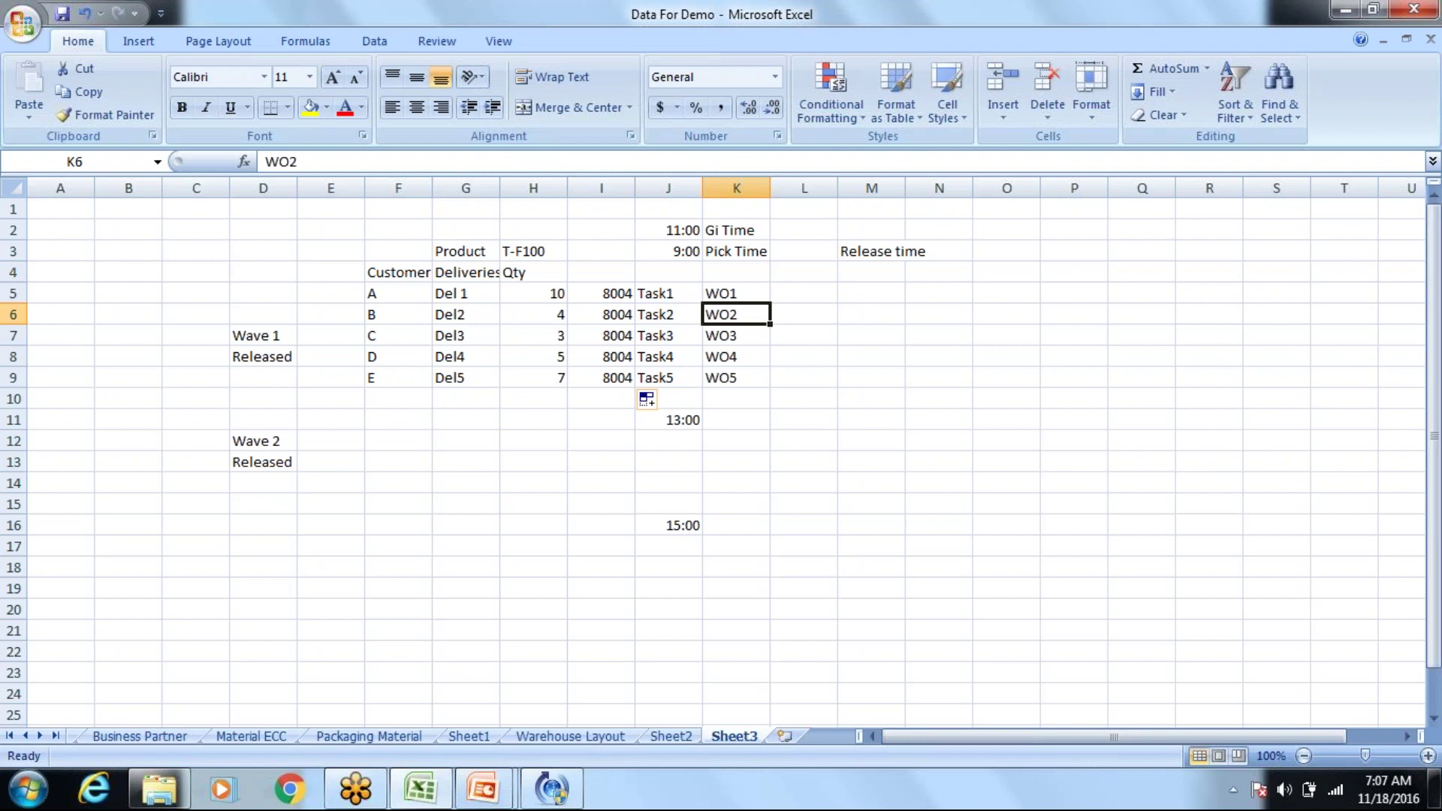
Step: Close the Apple Software Update window
{"action": "right_click", "coordinate": [560, 797]}
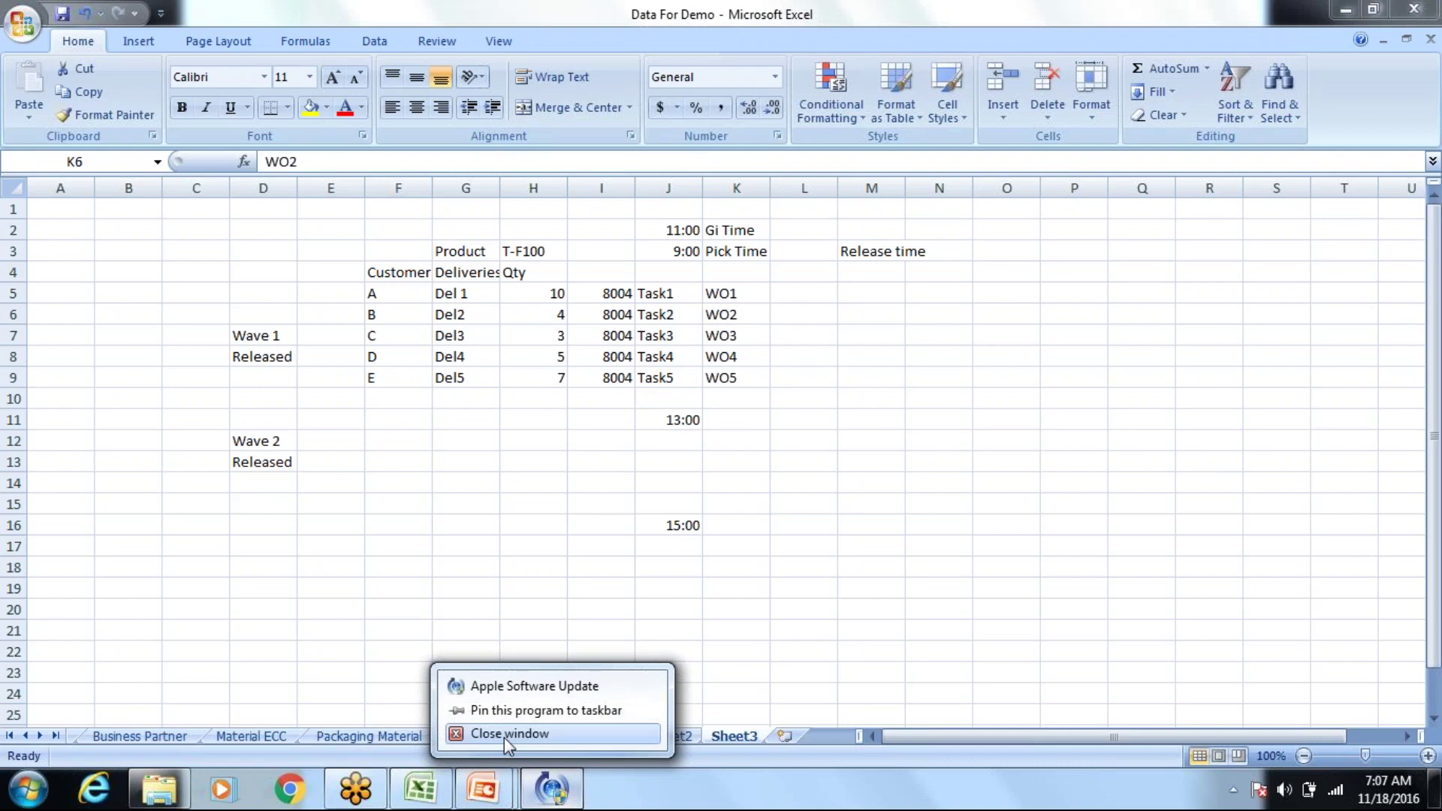
{"action": "left_click", "coordinate": [504, 735]}
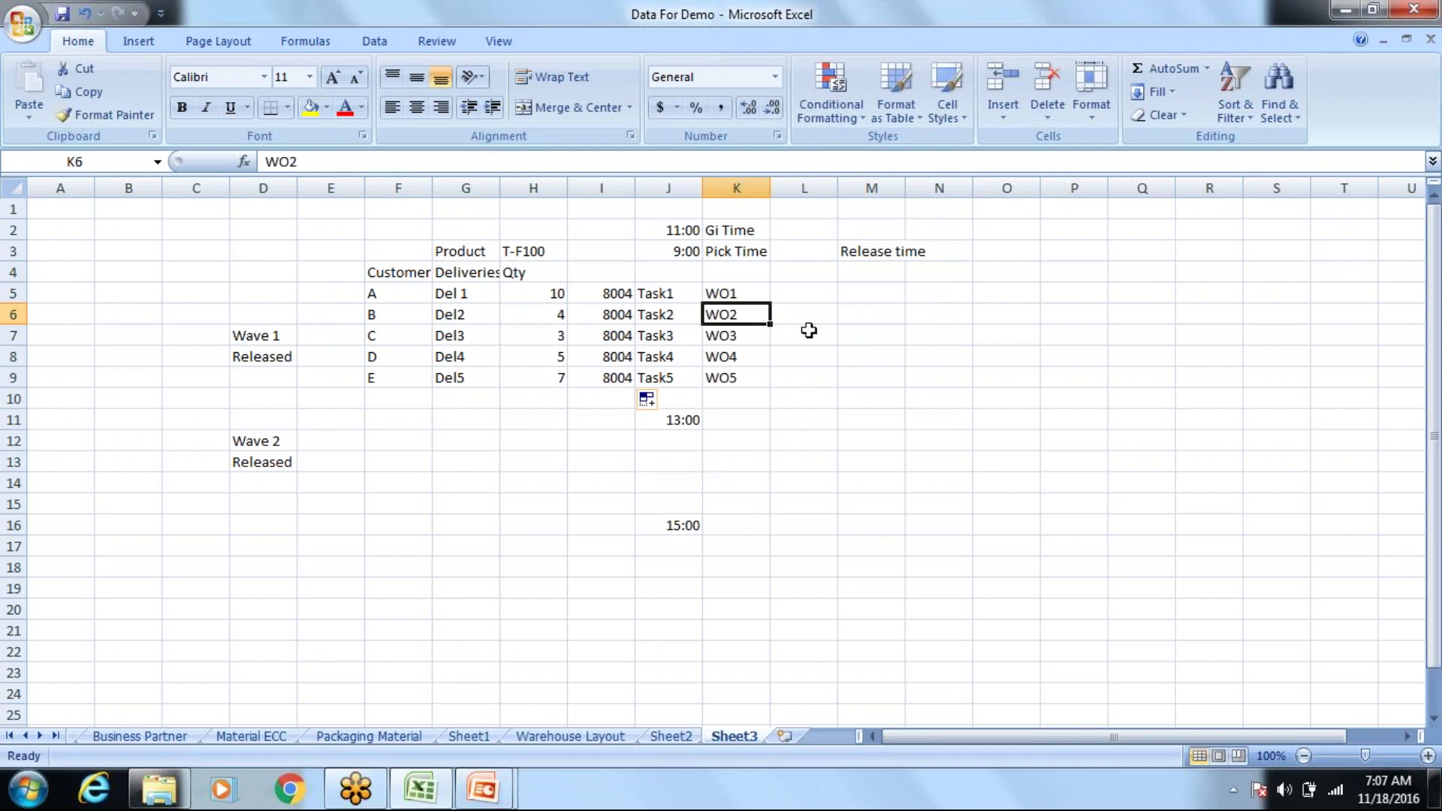
Step: Change the entry beside Task2 in cell K6 to WO1
{"action": "left_click", "coordinate": [756, 336]}
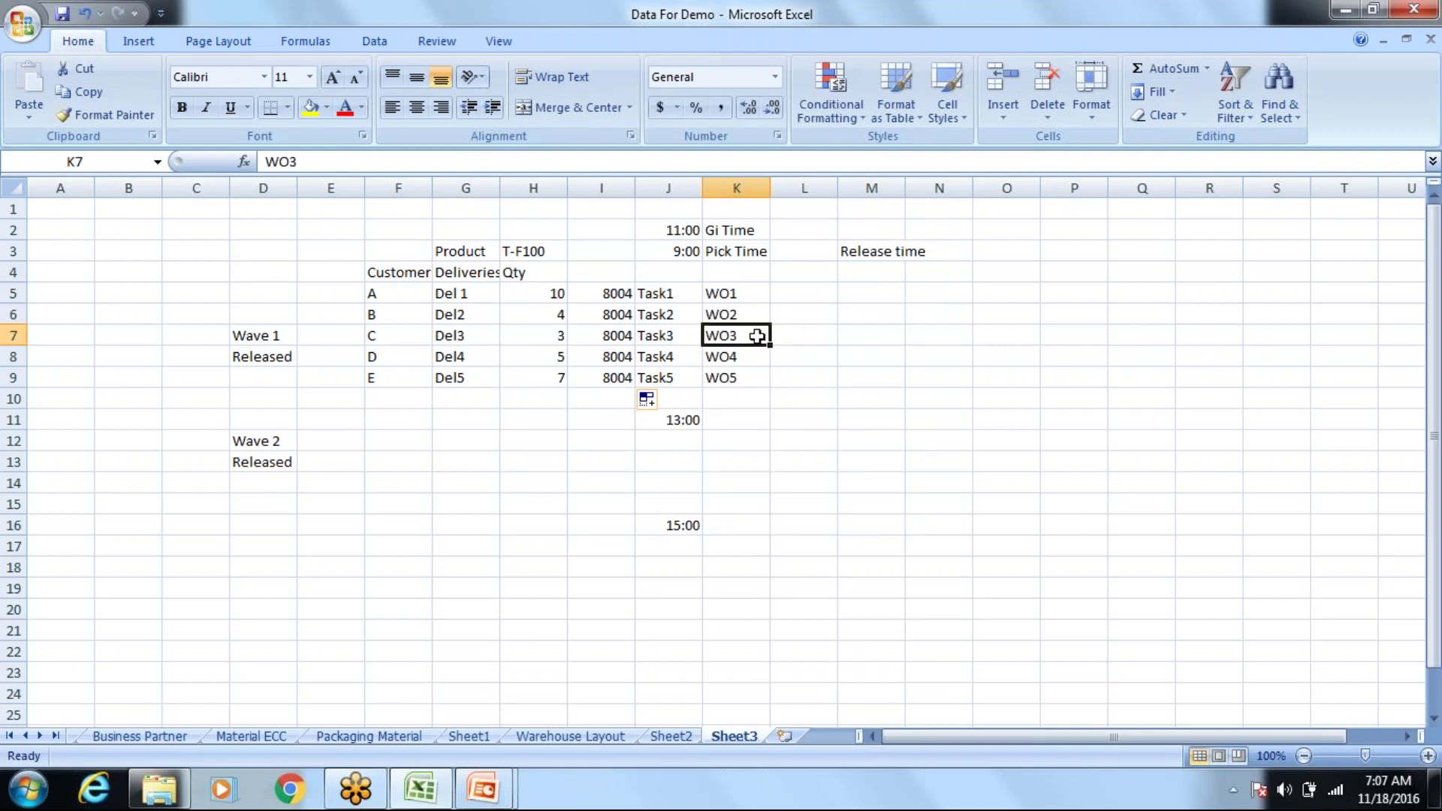
{"action": "left_click", "coordinate": [615, 332]}
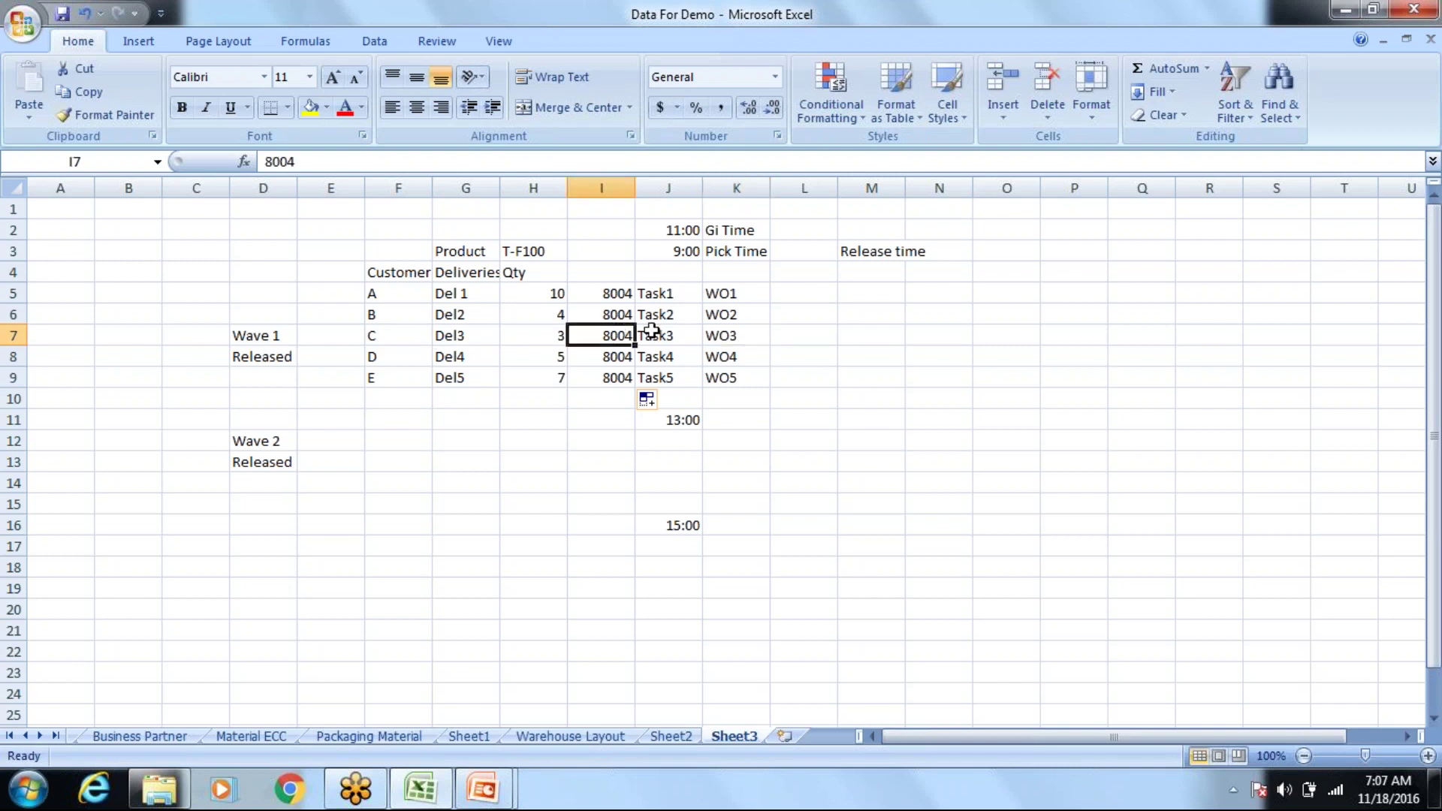
{"action": "left_click", "coordinate": [733, 313]}
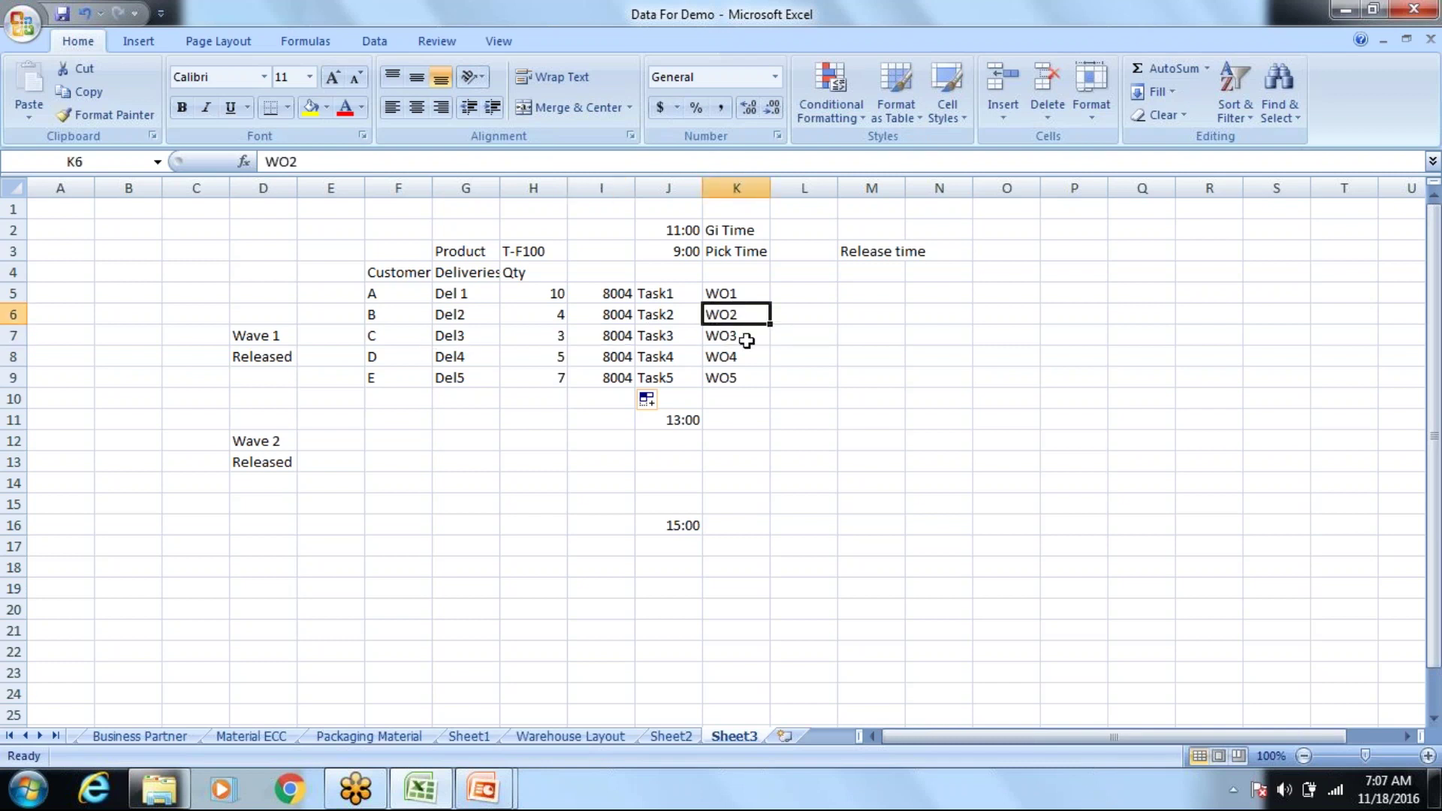
{"action": "type", "text": "WO1"}
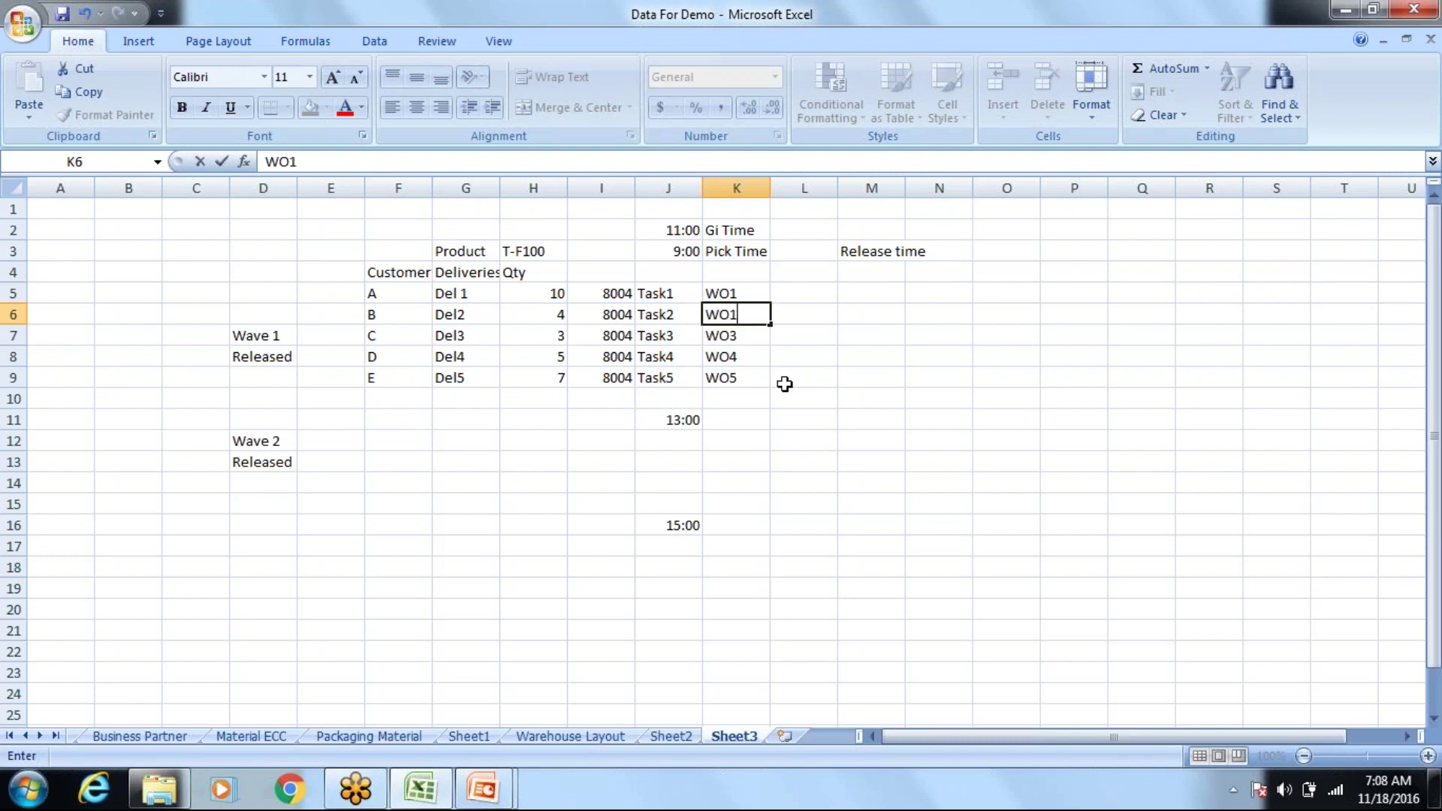
{"action": "key", "text": "Return"}
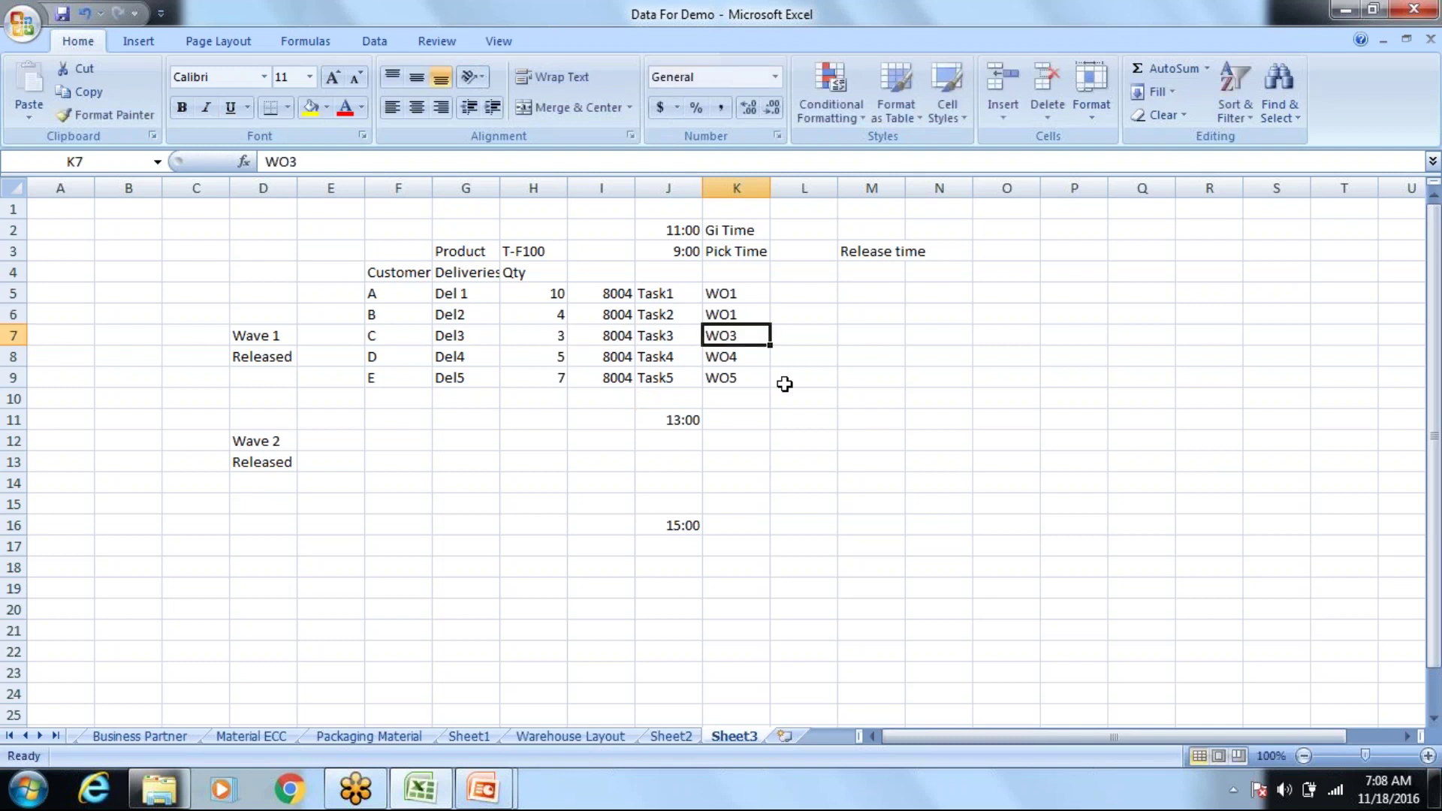
Step: Change the entry beside Task3 in cell K7 to WO1
{"action": "type", "text": "W)O"}
{"action": "key", "text": "BackSpace"}
{"action": "key", "text": "BackSpace"}
{"action": "type", "text": "0"}
{"action": "key", "text": "BackSpace"}
{"action": "type", "text": "O1"}
{"action": "key", "text": "BackSpace"}
{"action": "key", "text": "BackSpace"}
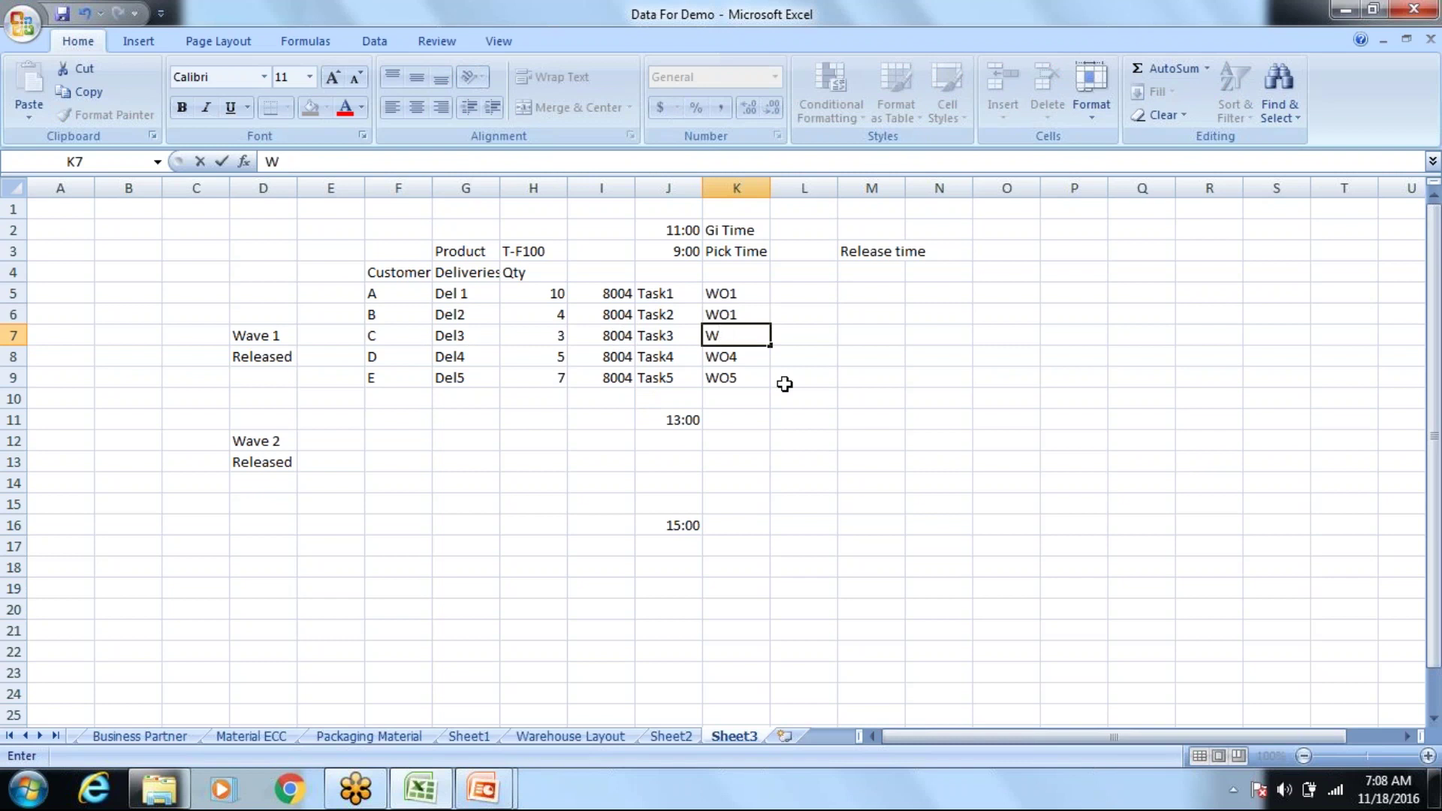
{"action": "type", "text": "0"}
{"action": "key", "text": "BackSpace"}
{"action": "type", "text": "O1"}
{"action": "key", "text": "Return"}
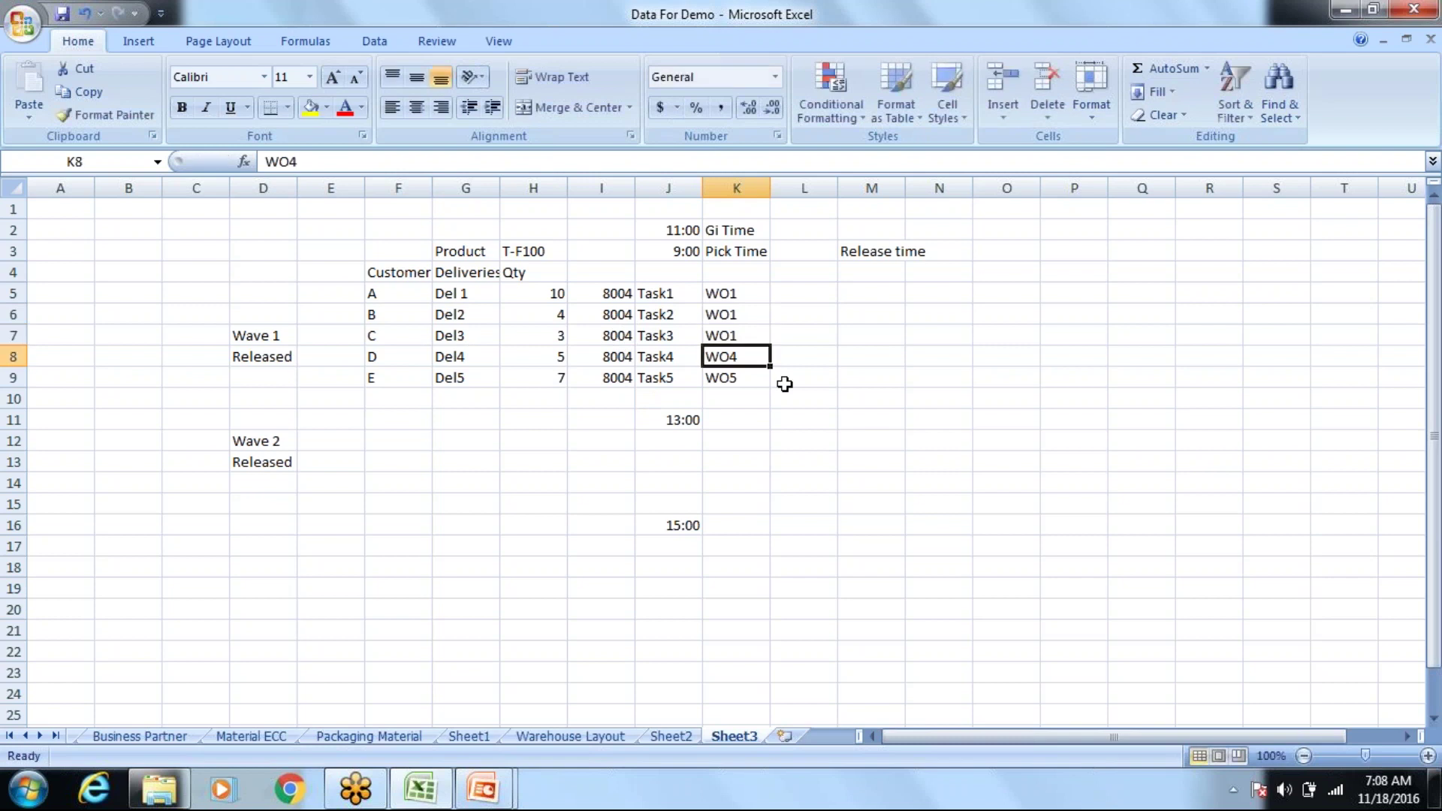
Step: Change the entries beside Task4 and Task5 in cells K8 and K9 to WO2
{"action": "type", "text": "W"}
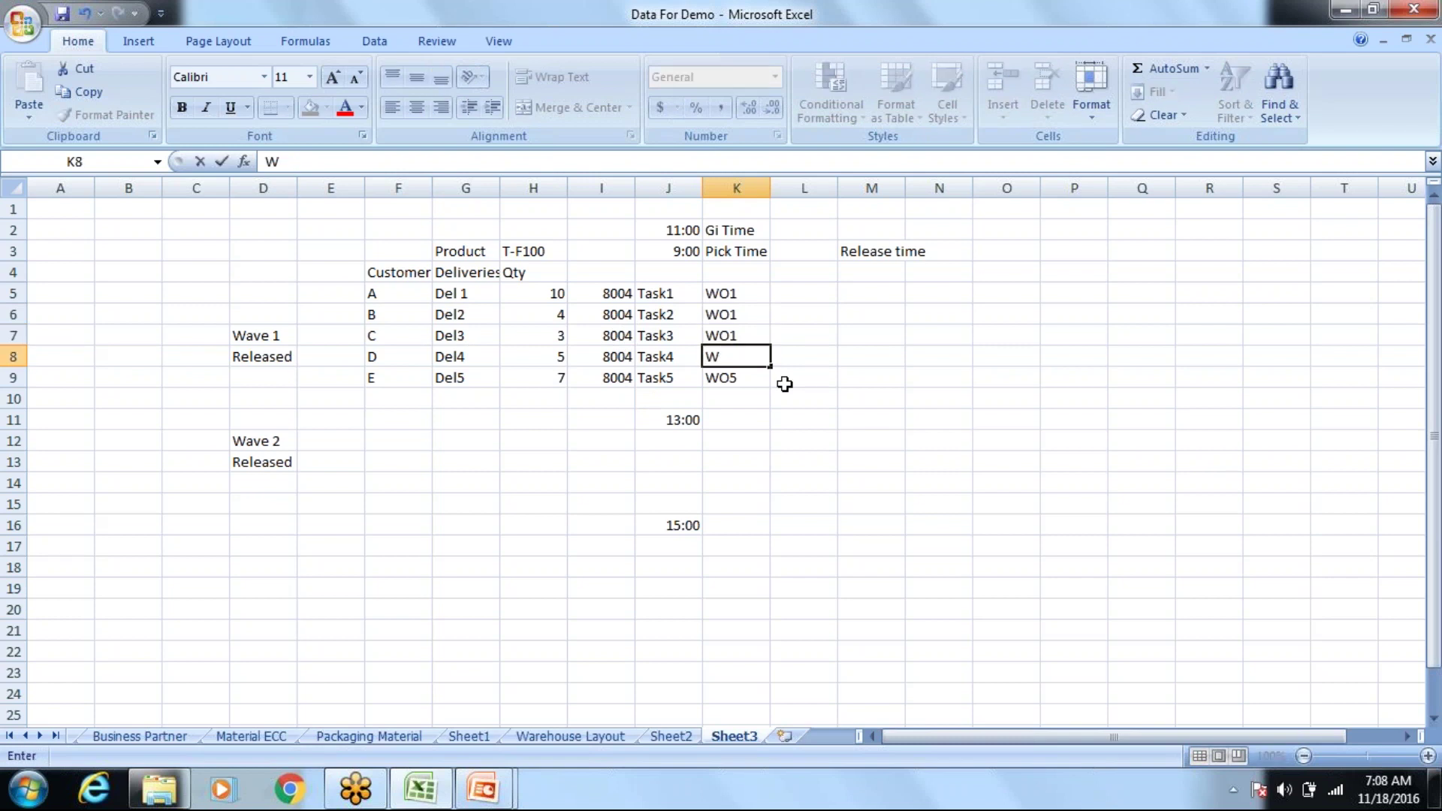
{"action": "type", "text": "O2"}
{"action": "key", "text": "Return"}
{"action": "type", "text": "WO2"}
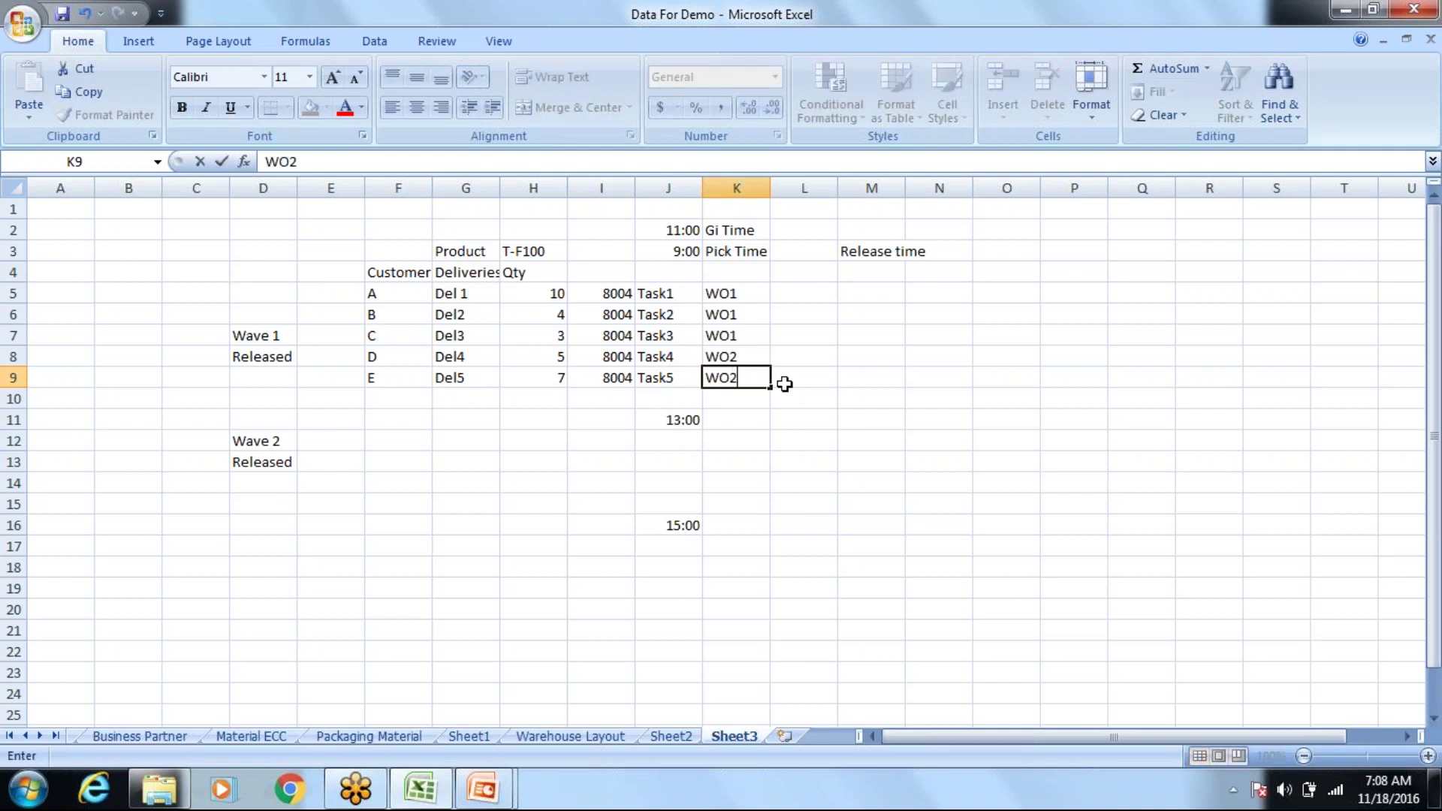
{"action": "key", "text": "Return"}
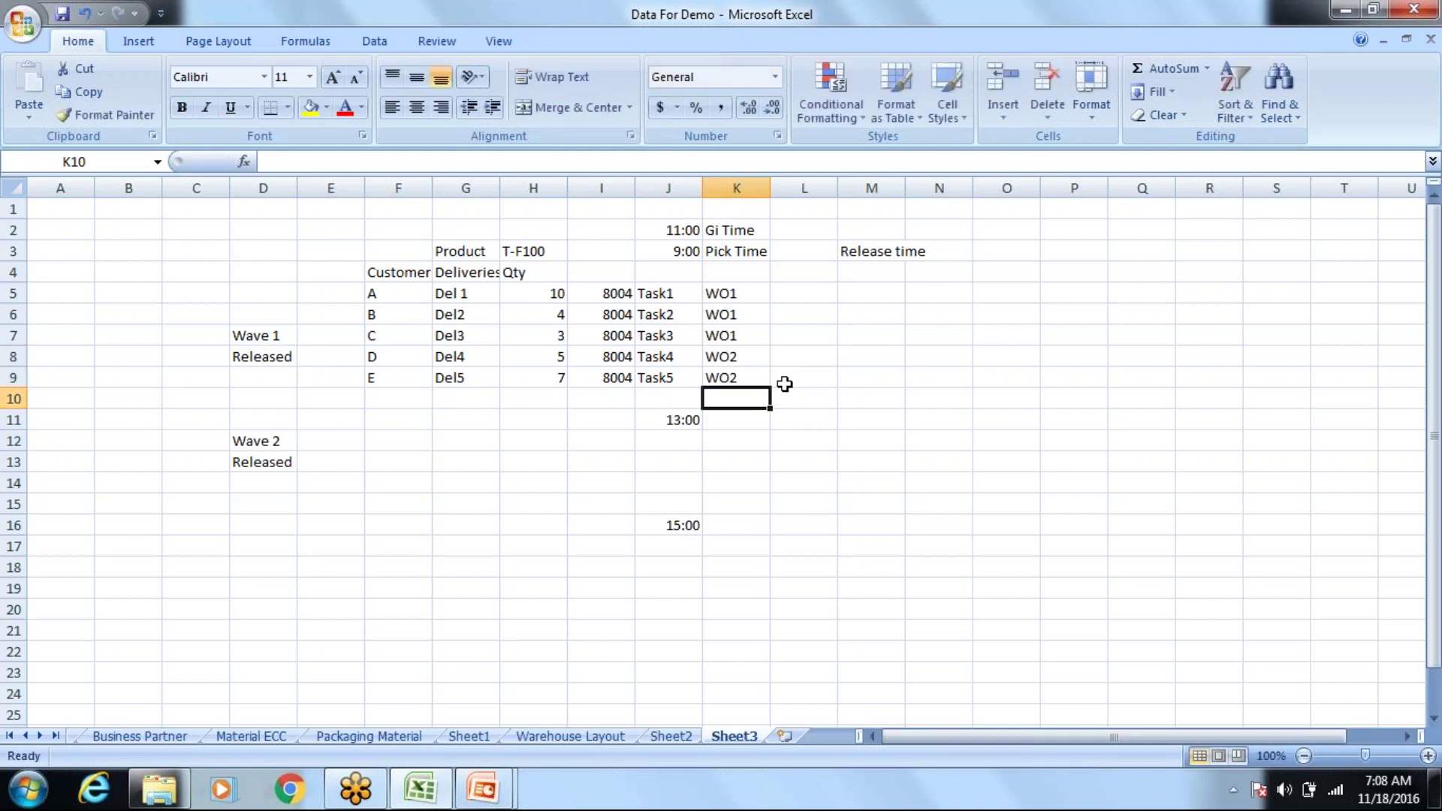
{"action": "left_click_drag", "start_coordinate": [752, 292], "coordinate": [756, 330]}
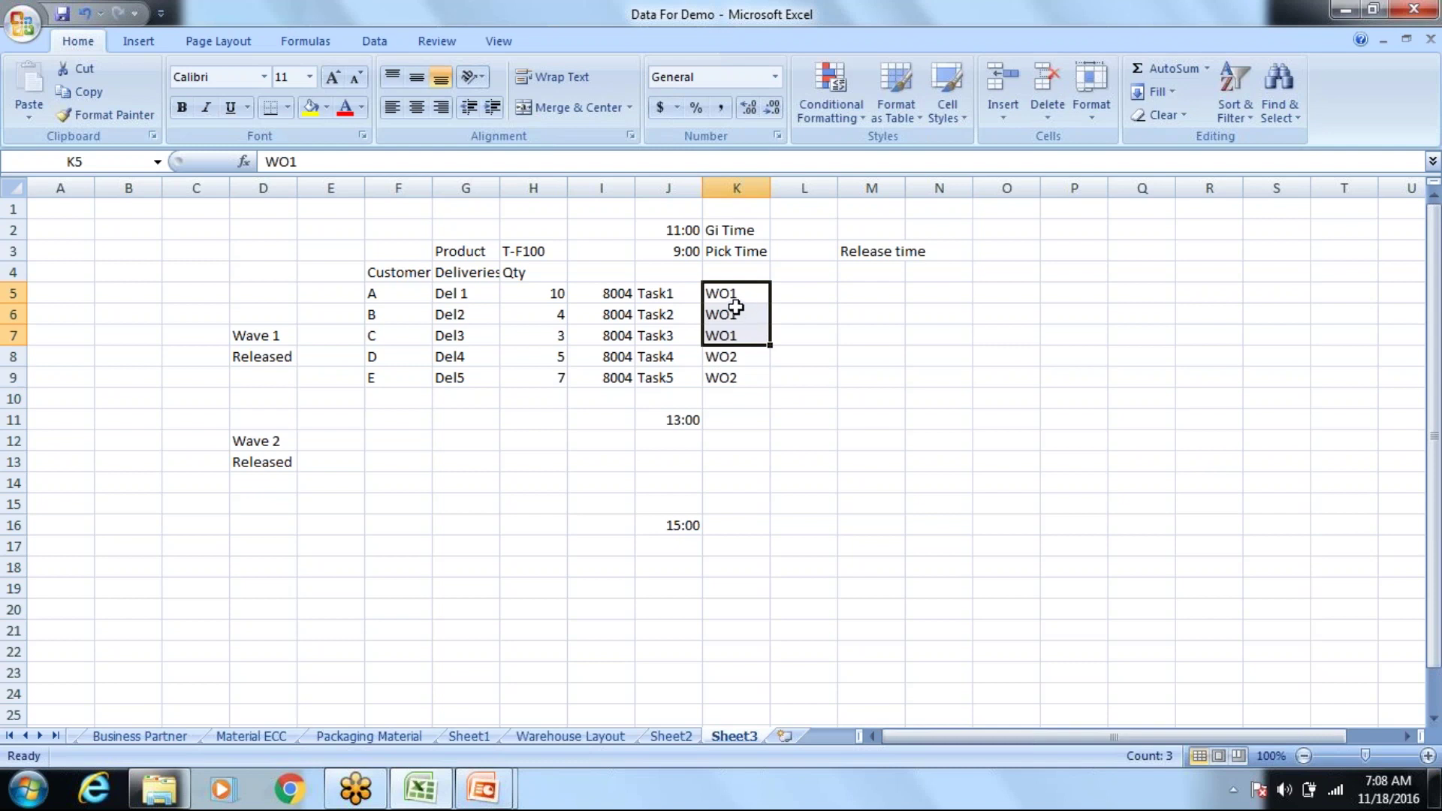
{"action": "left_click", "coordinate": [736, 307]}
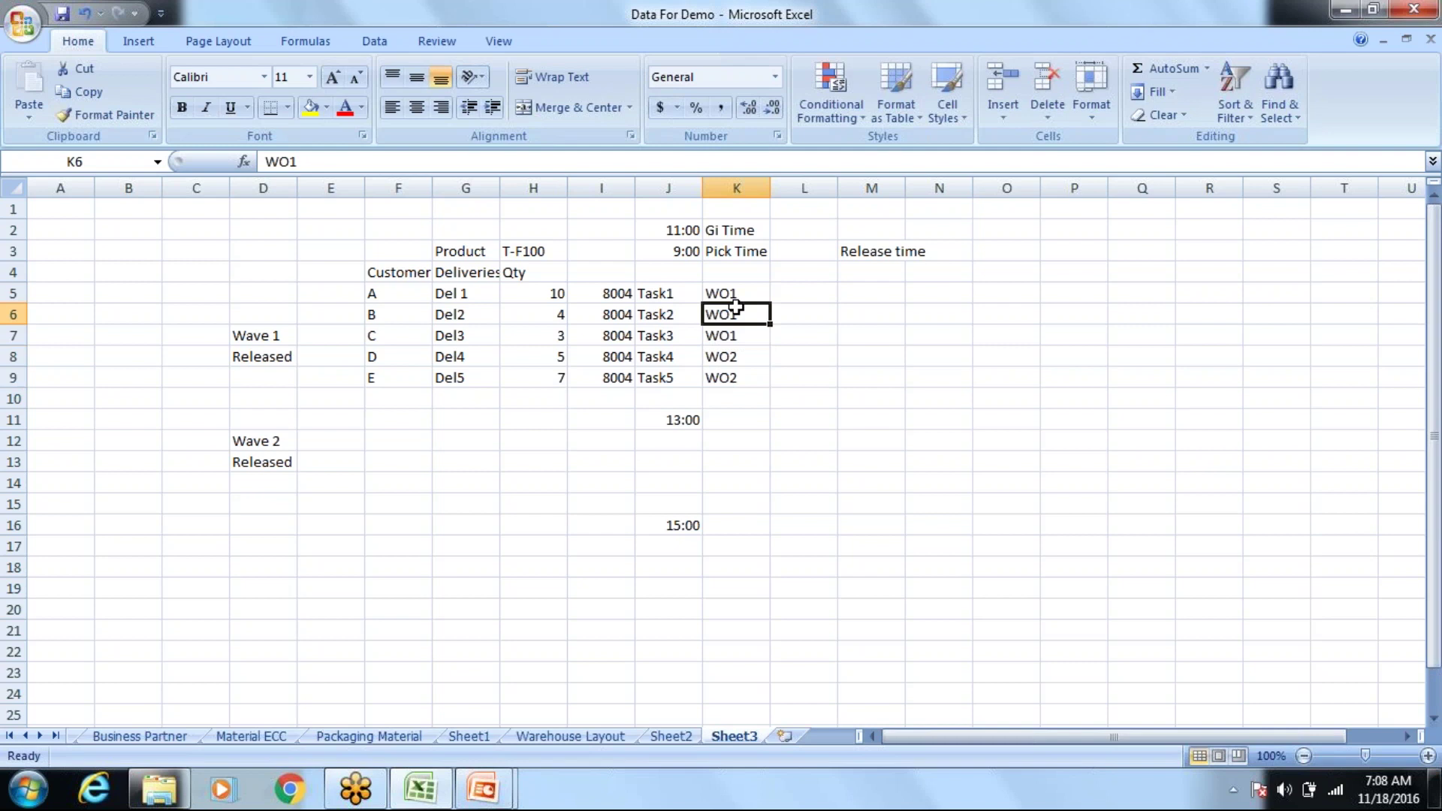
{"action": "left_click", "coordinate": [557, 293]}
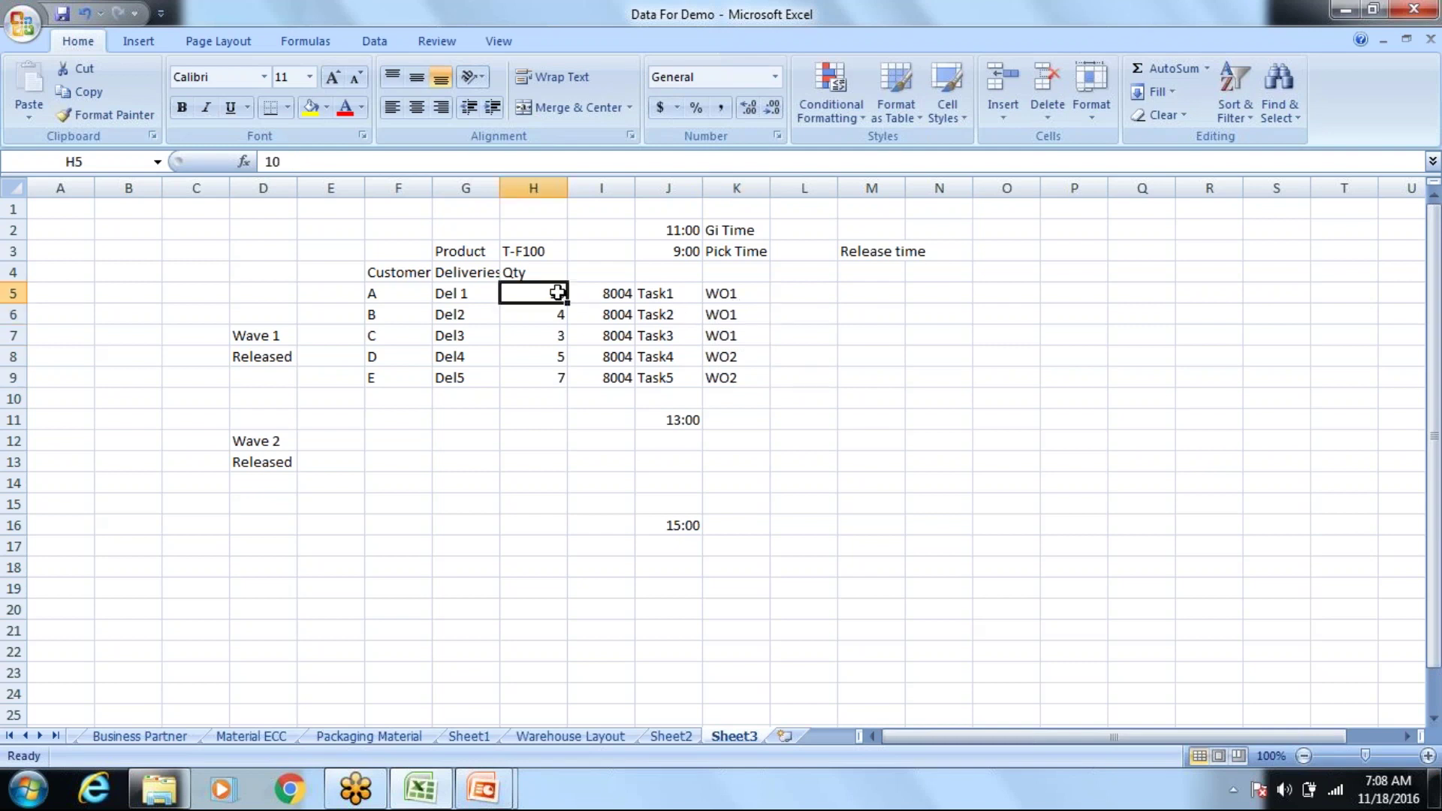
Step: Enter GI-Zone in cell L5, beside the WO1 entry for Task1
{"action": "left_click", "coordinate": [808, 296]}
{"action": "type", "text": "GI-Zone"}
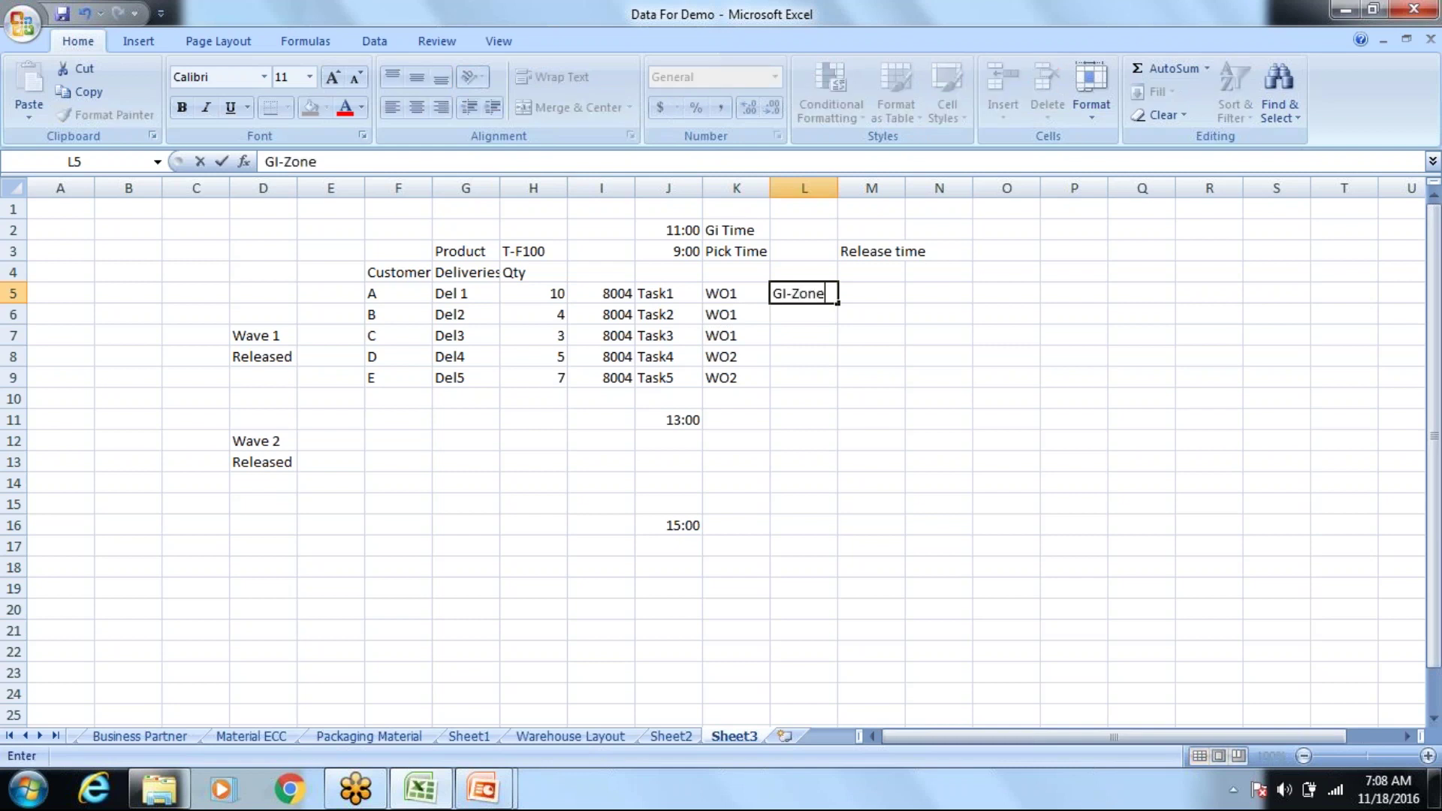
{"action": "key", "text": "Return"}
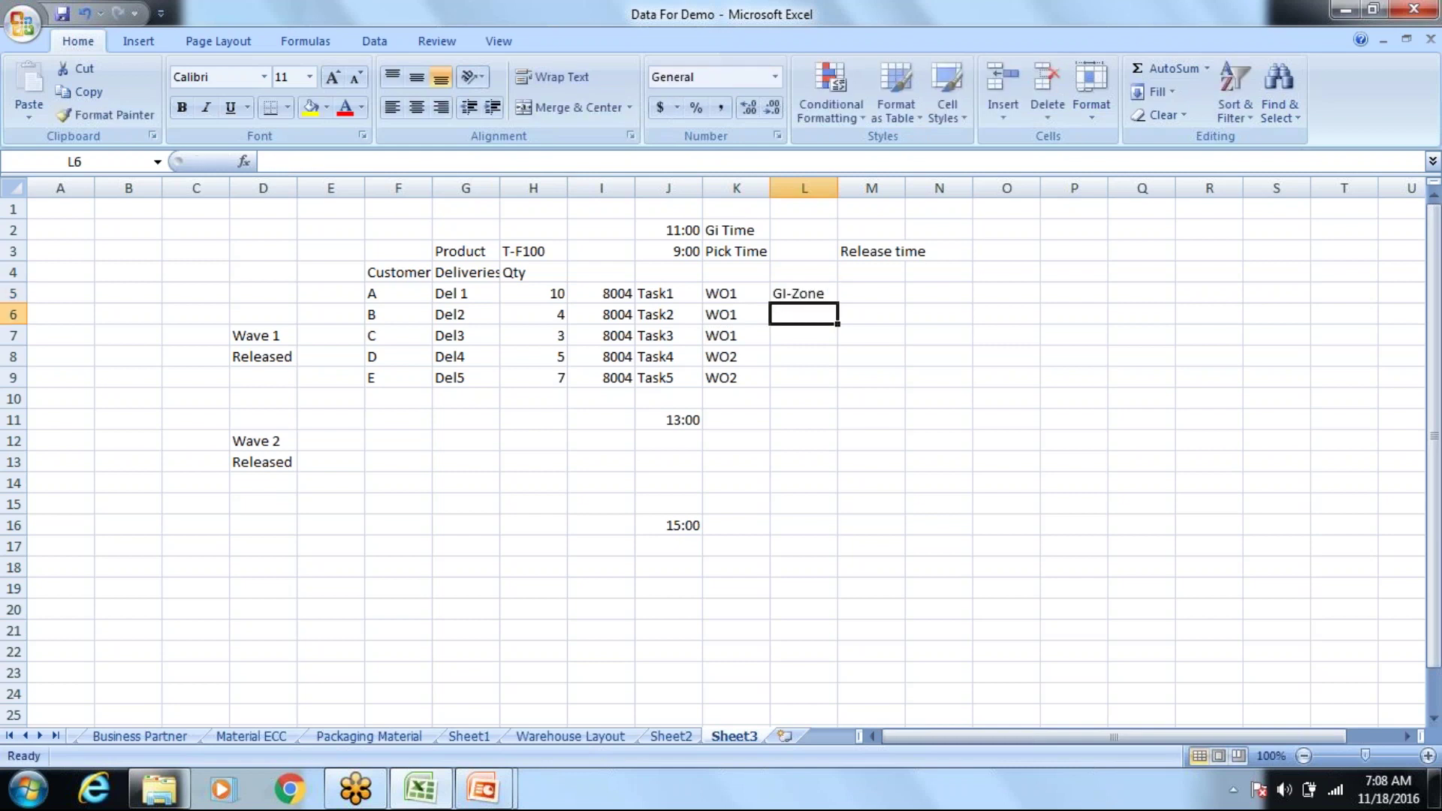
{"action": "left_click", "coordinate": [731, 291]}
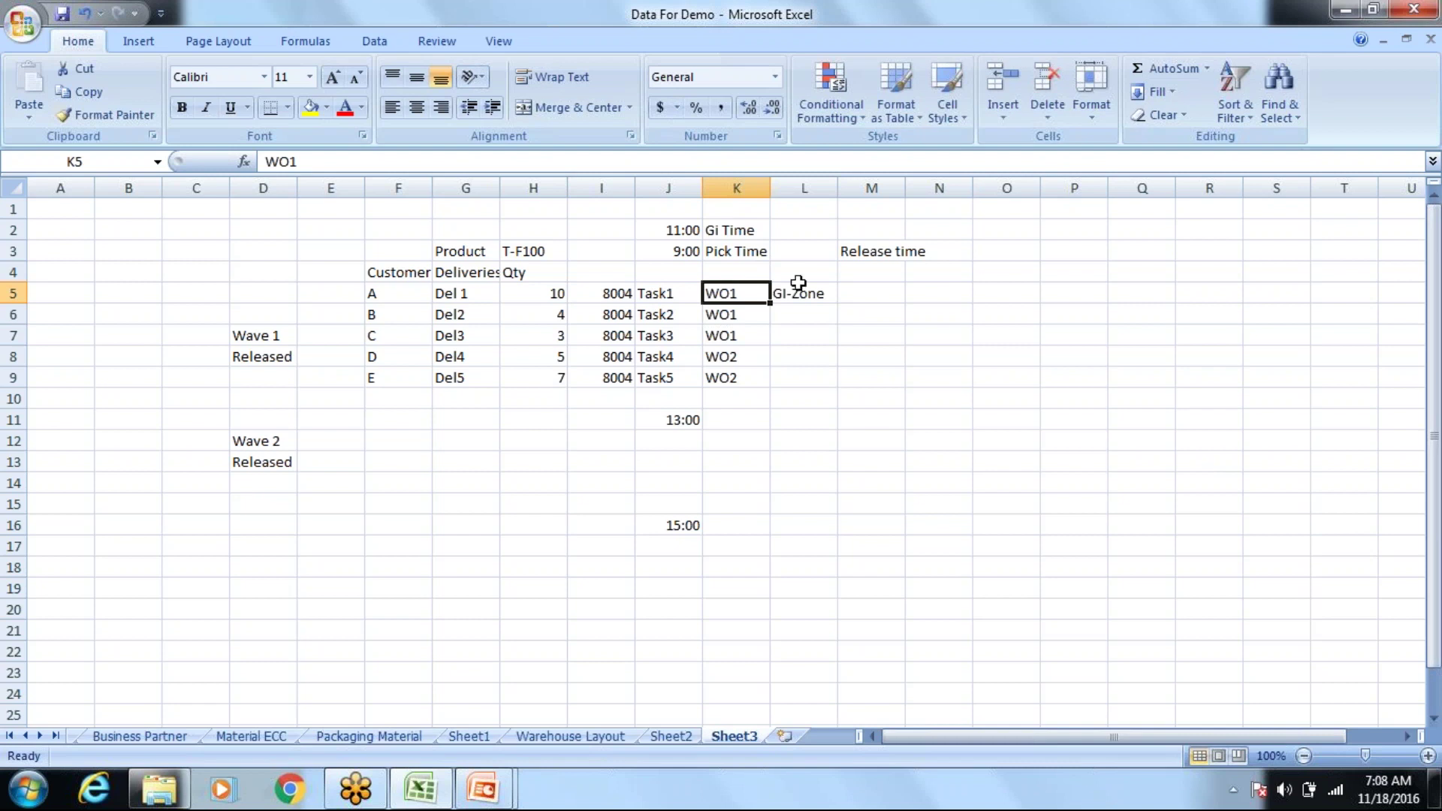
{"action": "left_click", "coordinate": [559, 319]}
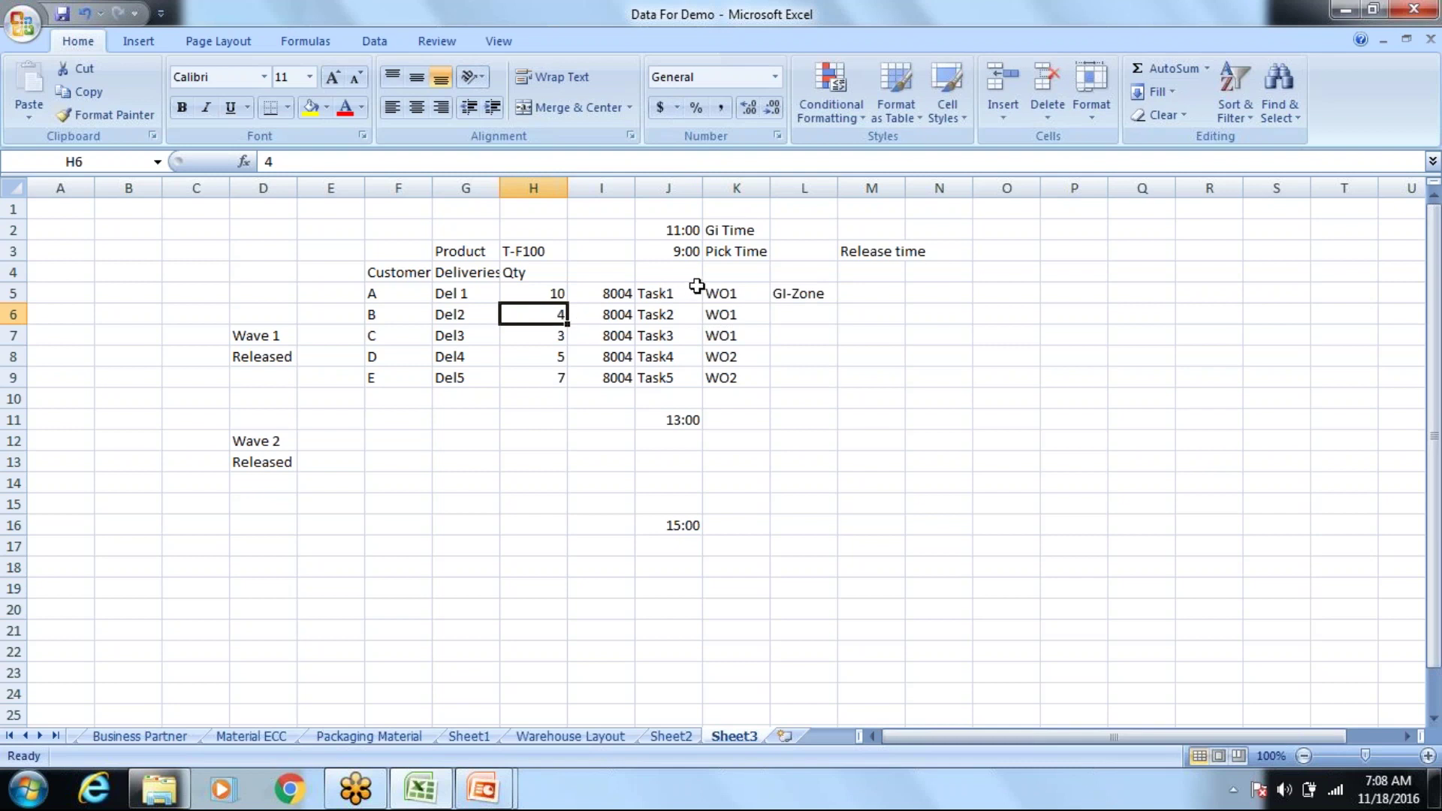
{"action": "key", "text": "Right"}
{"action": "key", "text": "Right"}
{"action": "key", "text": "Right"}
{"action": "key", "text": "Right"}
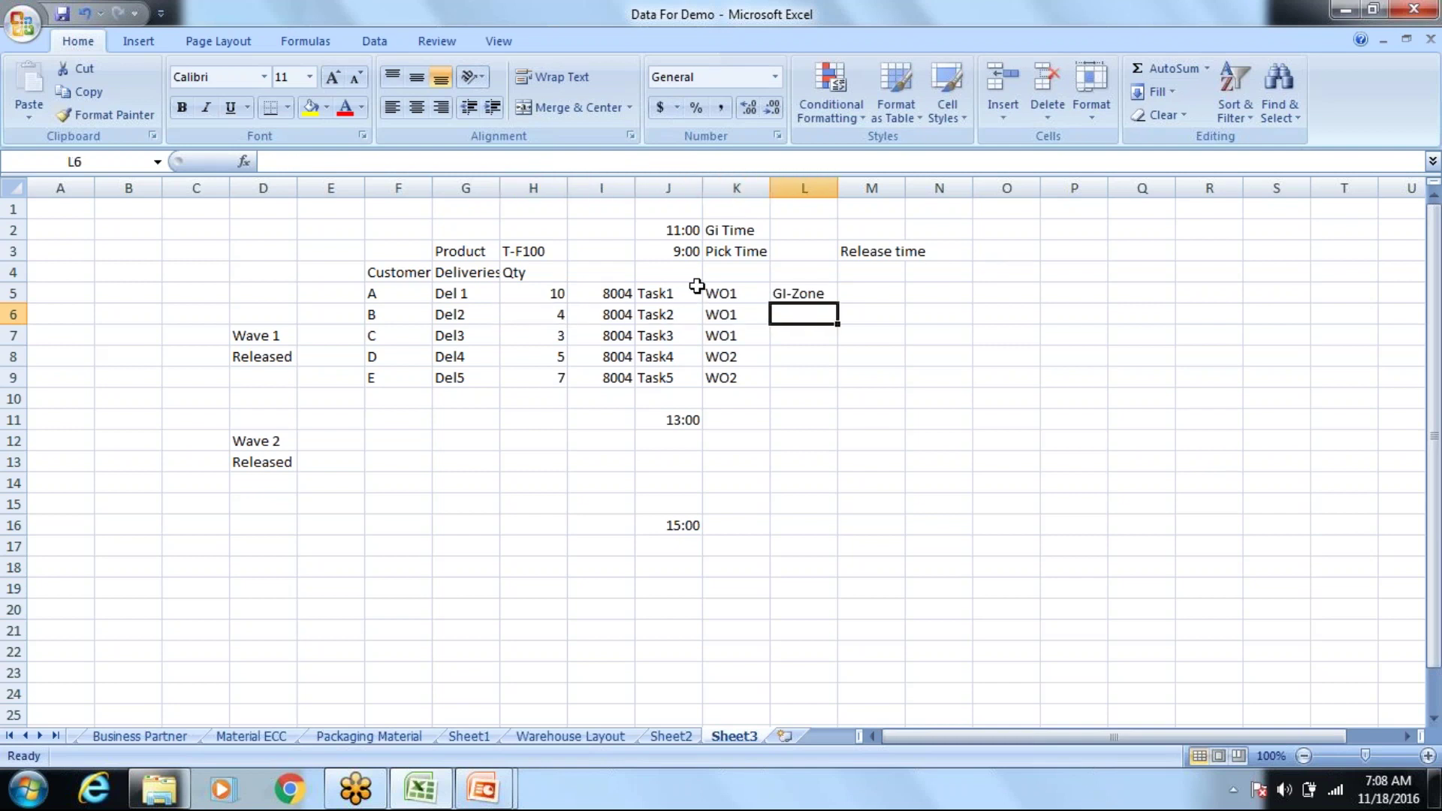
{"action": "type", "text": "G"}
{"action": "key", "text": "BackSpace"}
{"action": "key", "text": "BackSpace"}
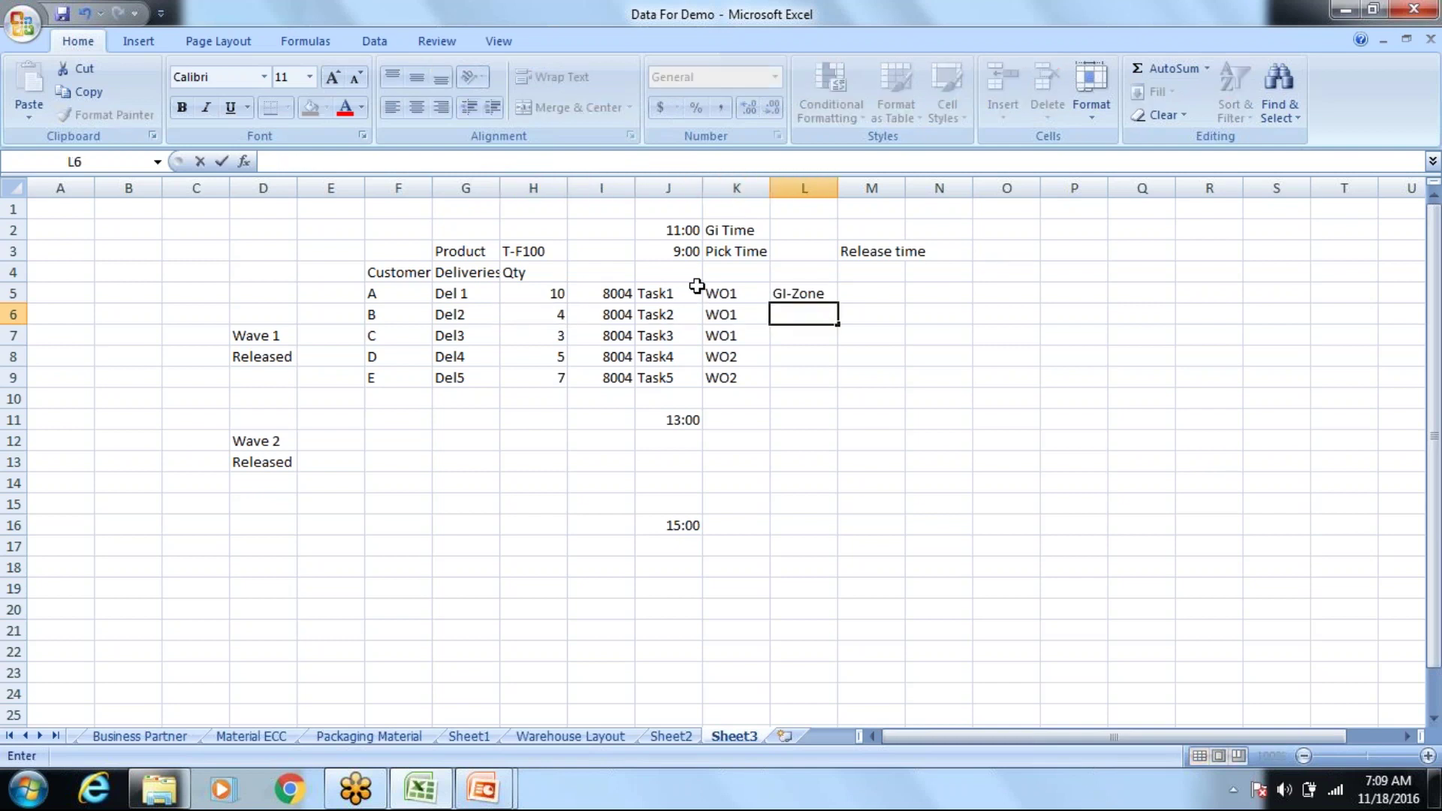
{"action": "left_click", "coordinate": [558, 338]}
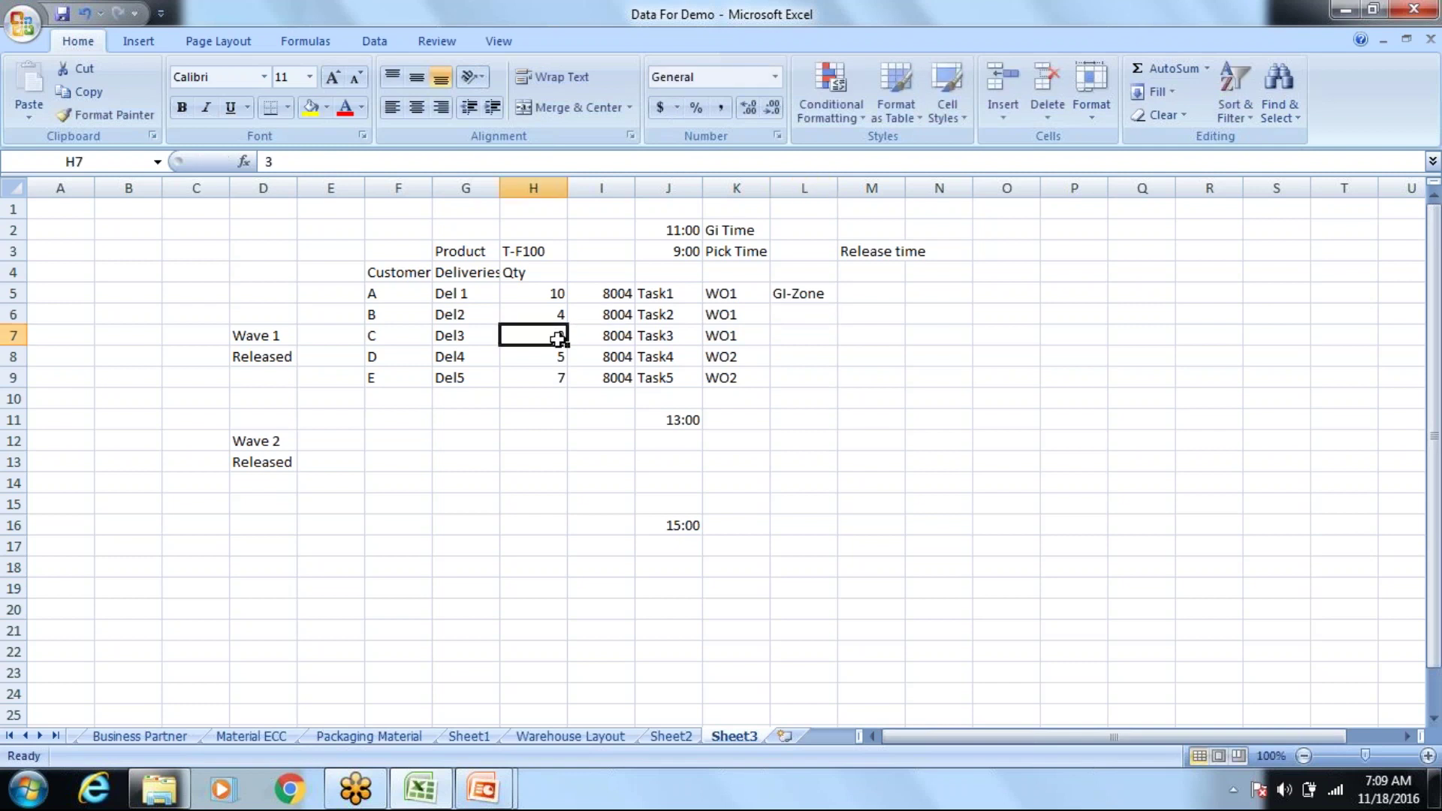
{"action": "left_click_drag", "start_coordinate": [557, 290], "coordinate": [561, 335]}
{"action": "left_click", "coordinate": [796, 290]}
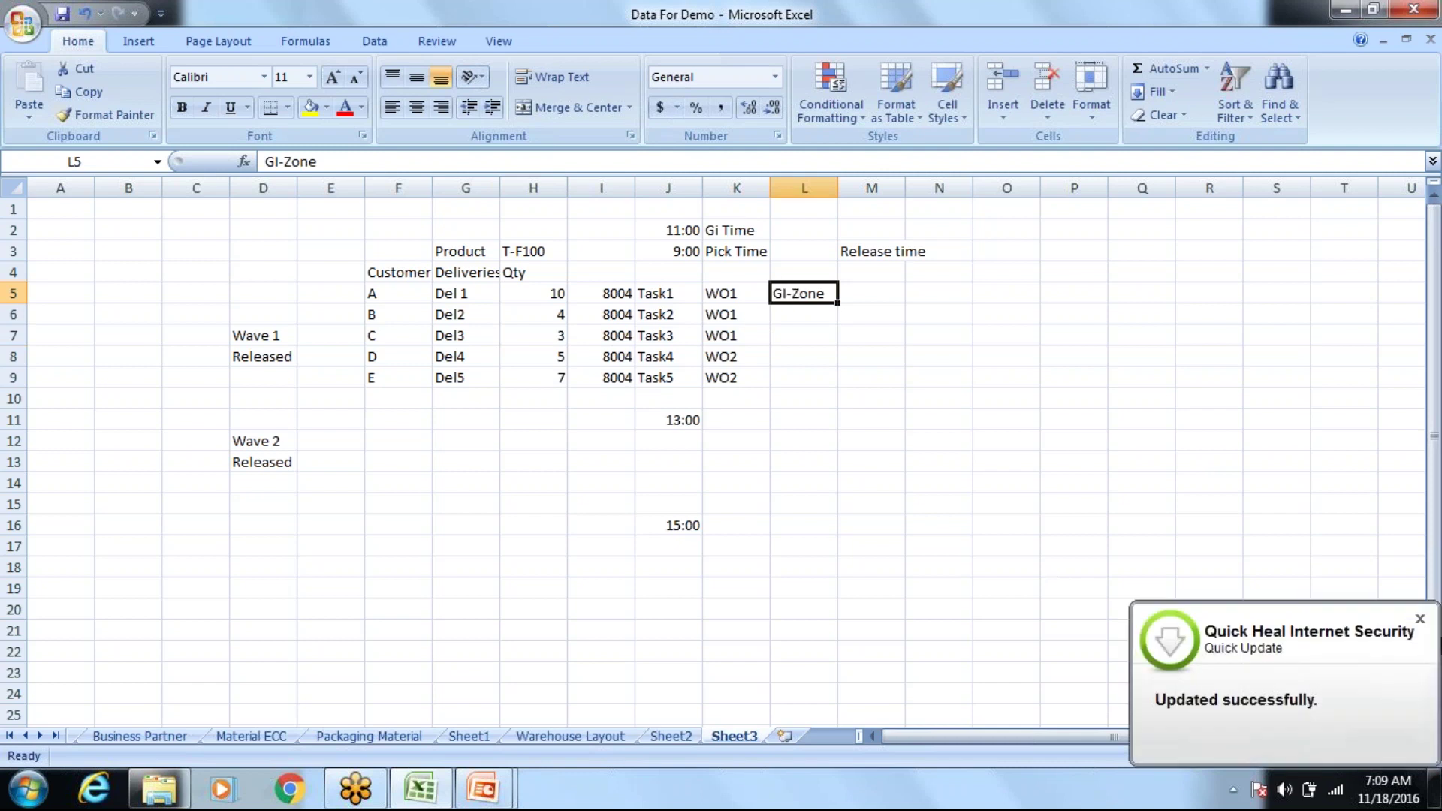
Step: Close the Quick Heal update notification and return to cell L5
{"action": "left_click", "coordinate": [1419, 618]}
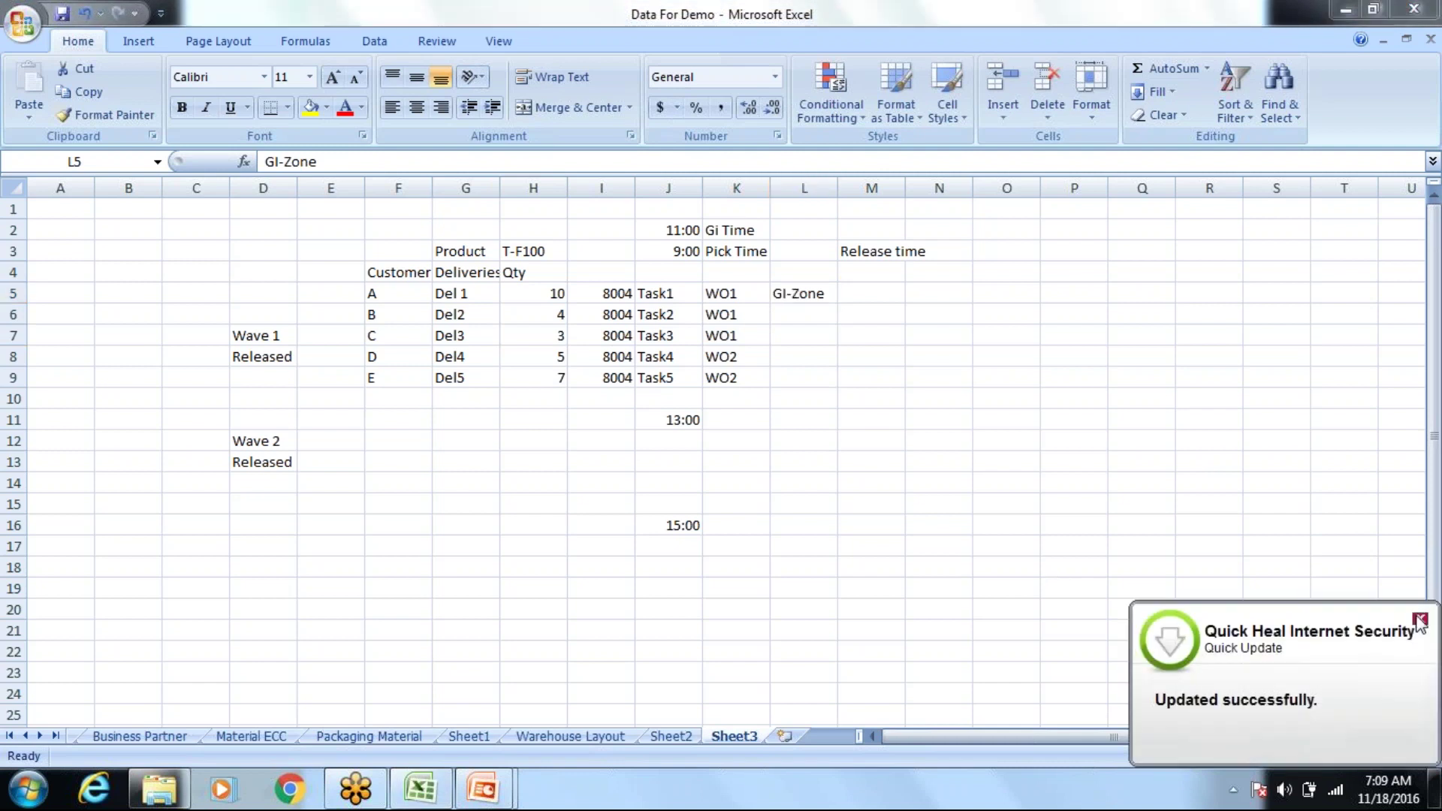
{"action": "left_click", "coordinate": [780, 295]}
{"action": "left_click", "coordinate": [661, 371]}
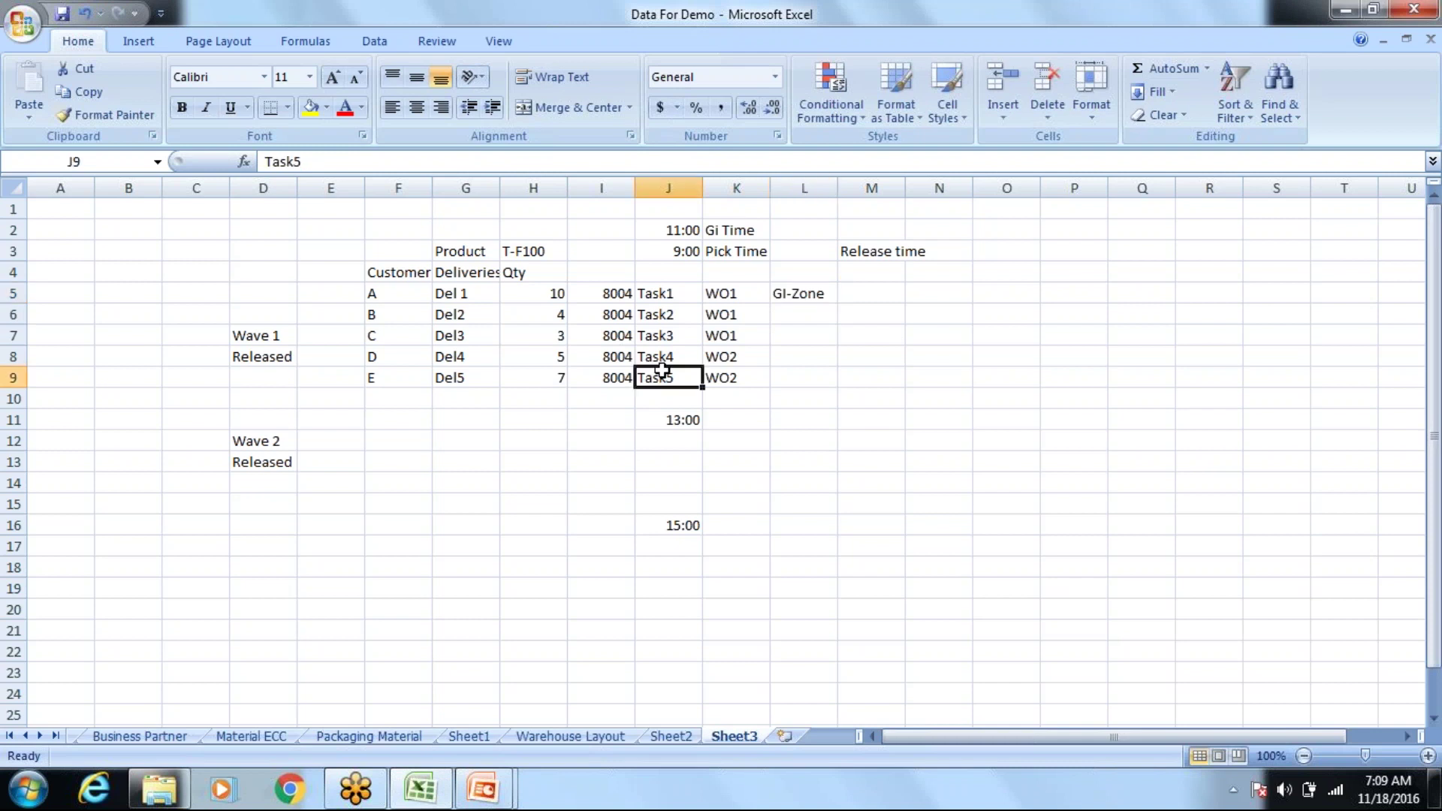
{"action": "left_click", "coordinate": [731, 357]}
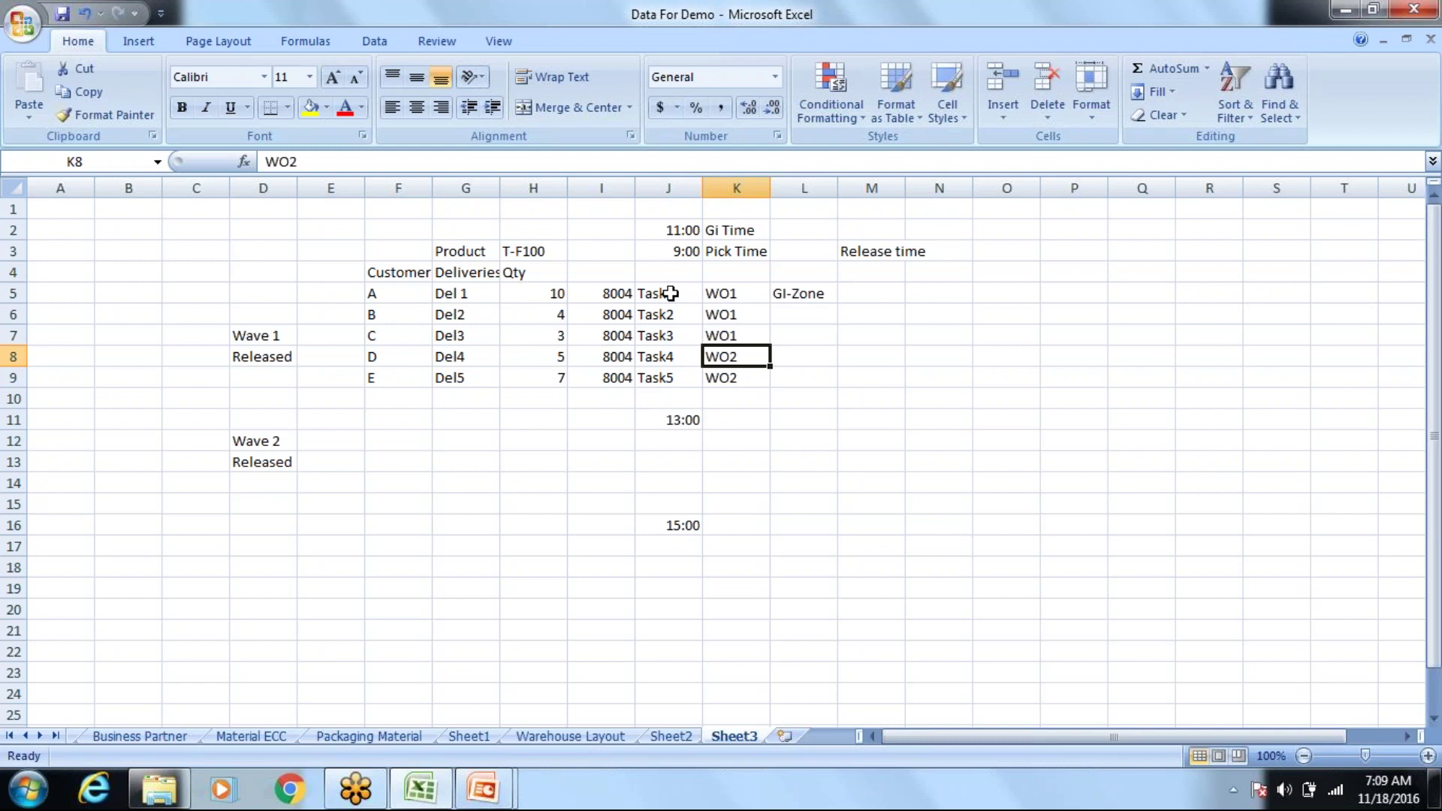
{"action": "left_click", "coordinate": [560, 360]}
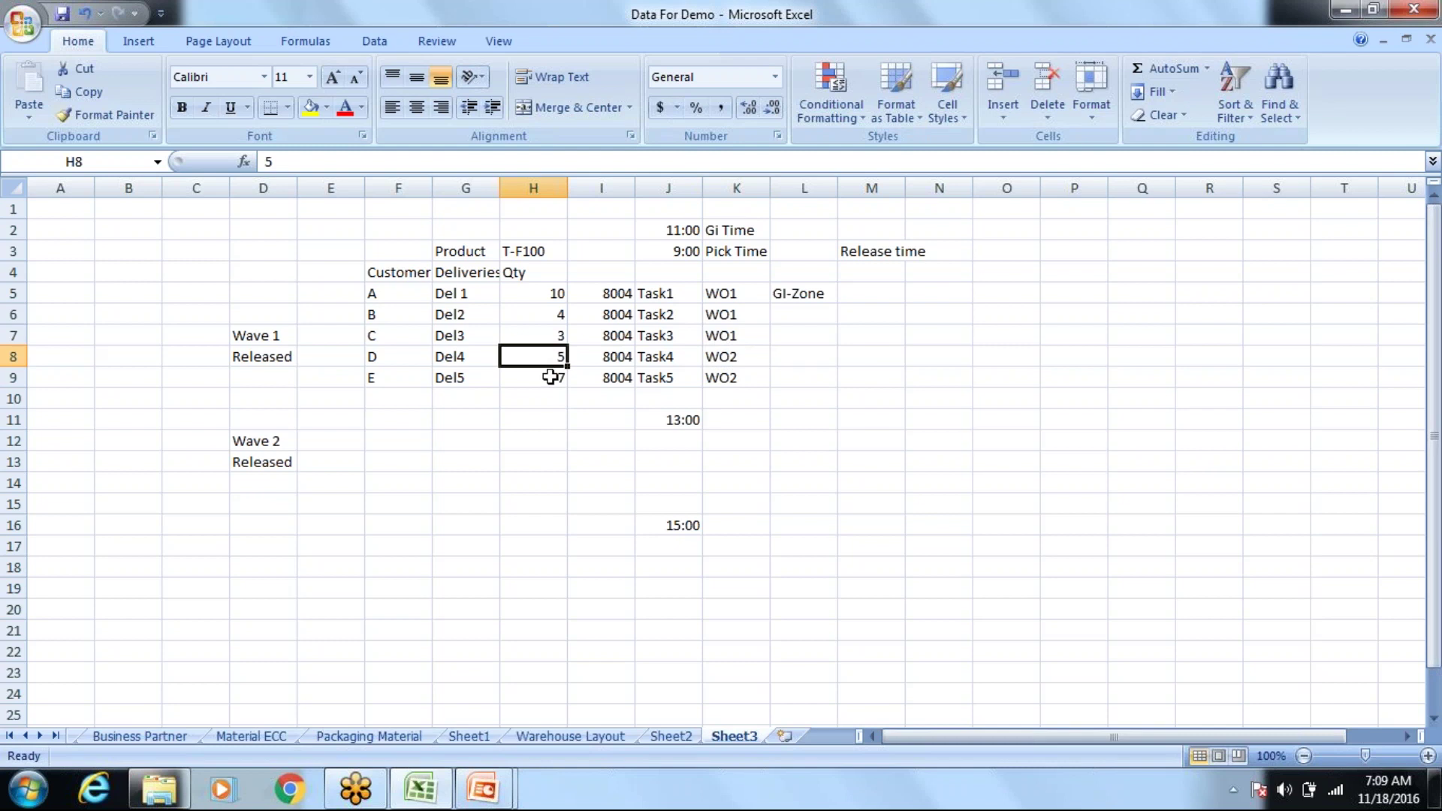
{"action": "left_click", "coordinate": [784, 359]}
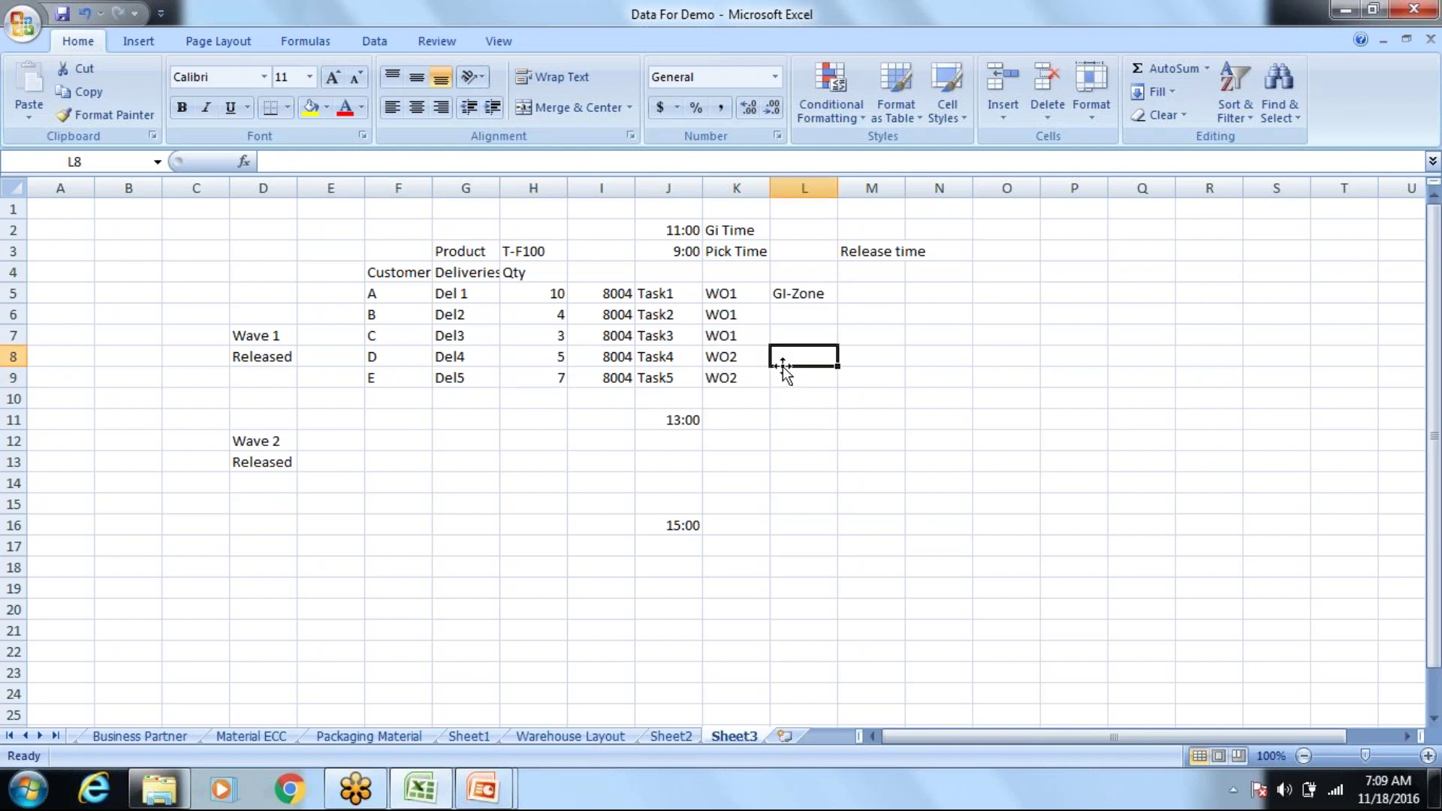
{"action": "left_click", "coordinate": [646, 396]}
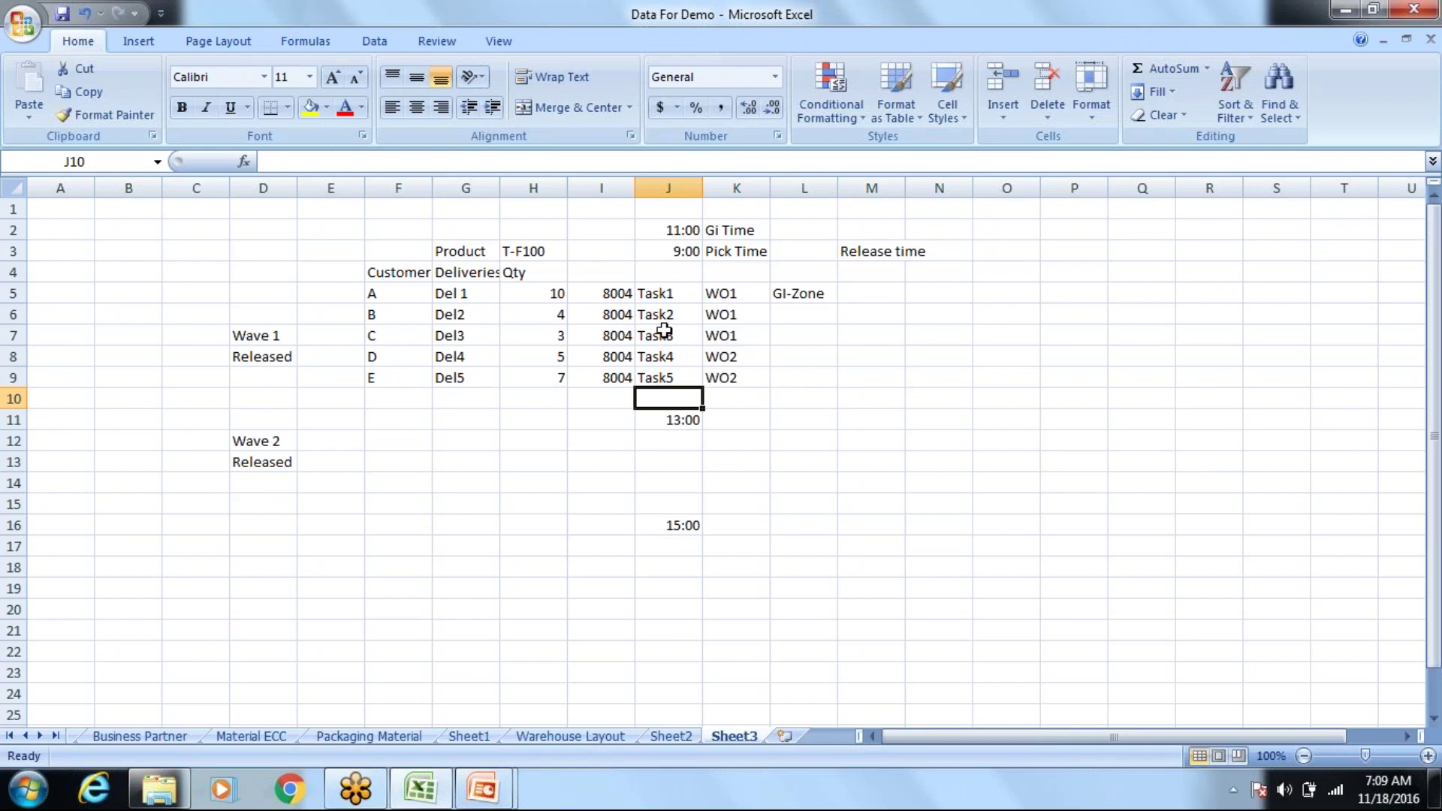
Step: Switch to the PowerPoint slide show to view the Outbound Process using Waves slide
{"action": "key", "text": "alt+Tab"}
{"action": "key", "text": "alt+Tab"}
{"action": "key", "text": "alt+Tab"}
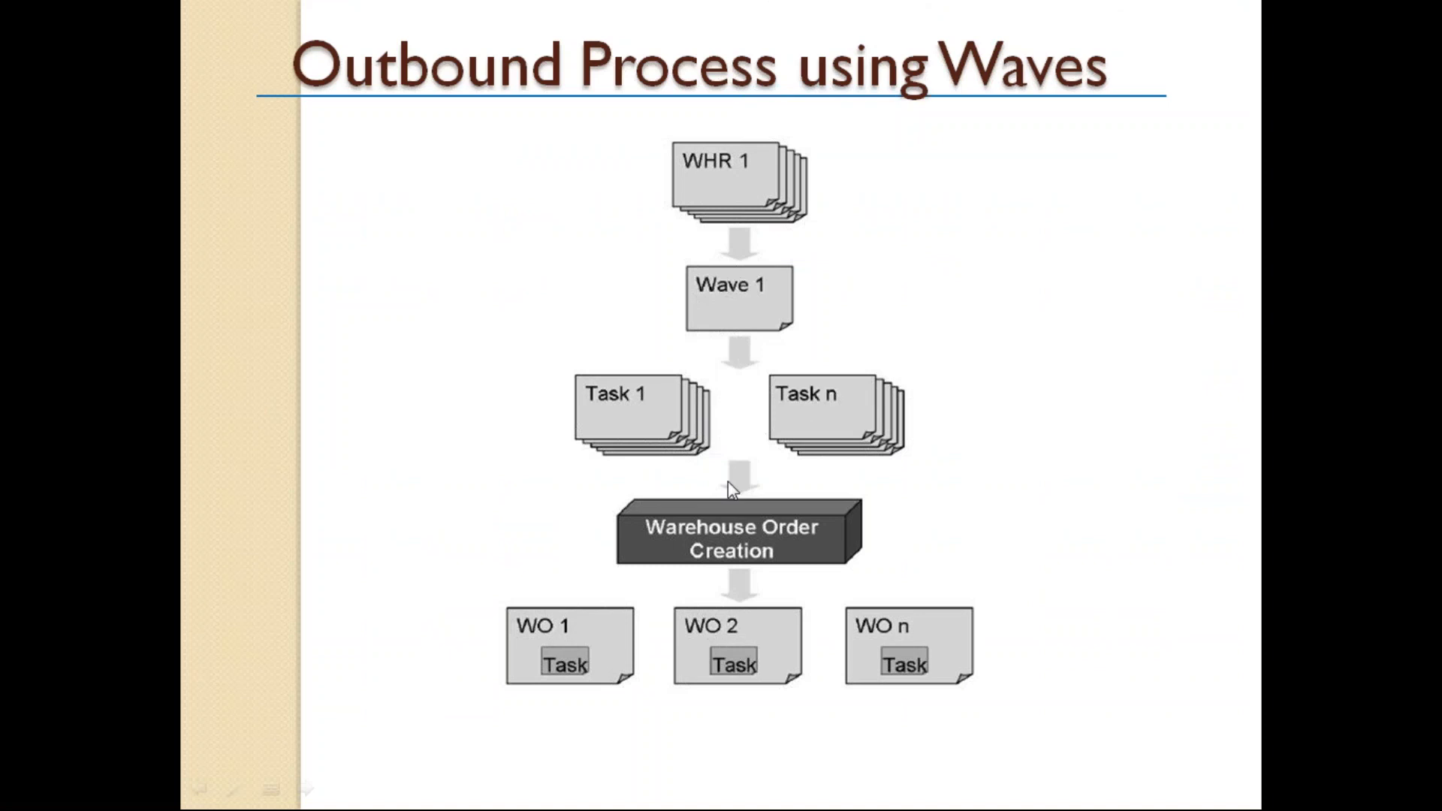
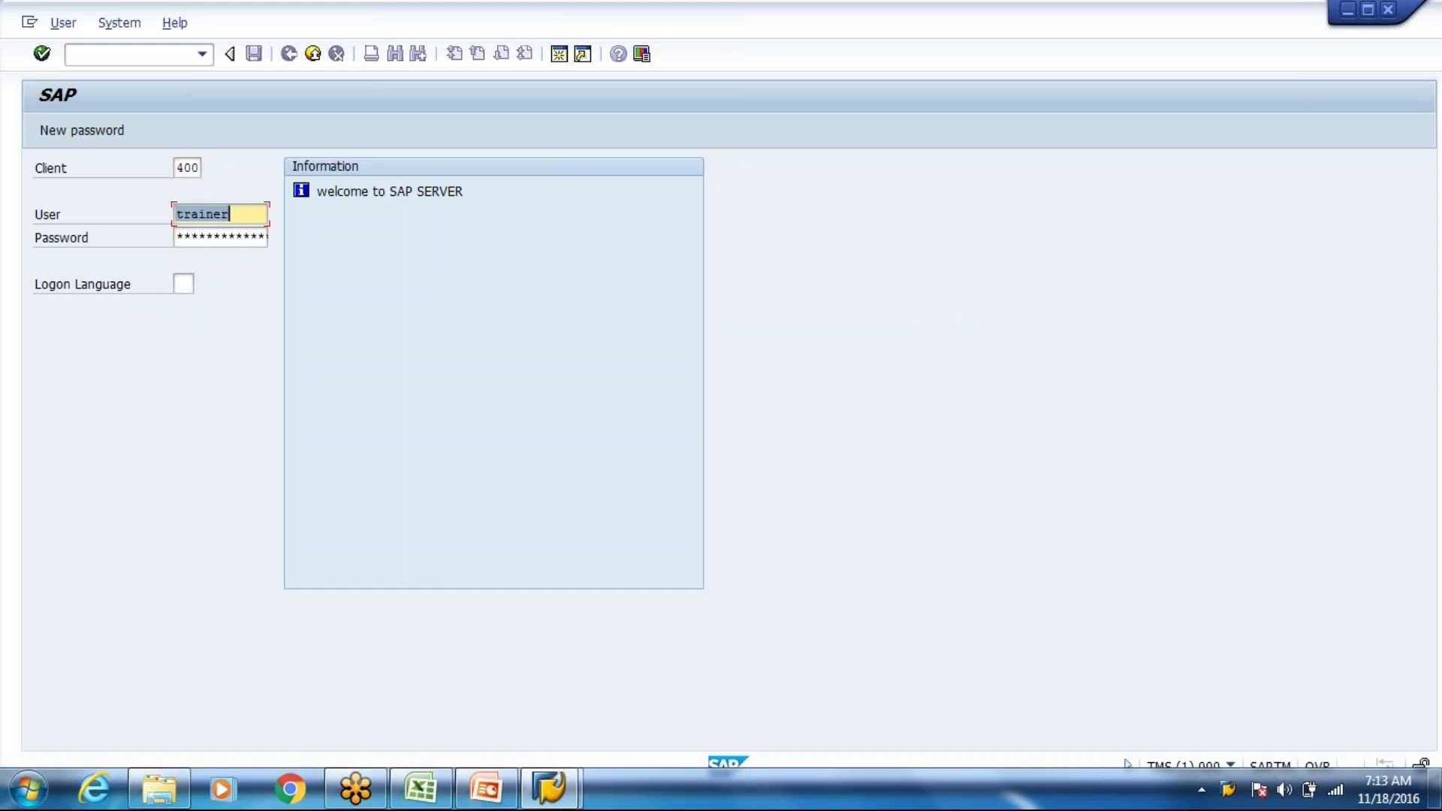
Step: Log on to client 400 in SAP with the account password and close the information dialog
{"action": "type", "text": "*******"}
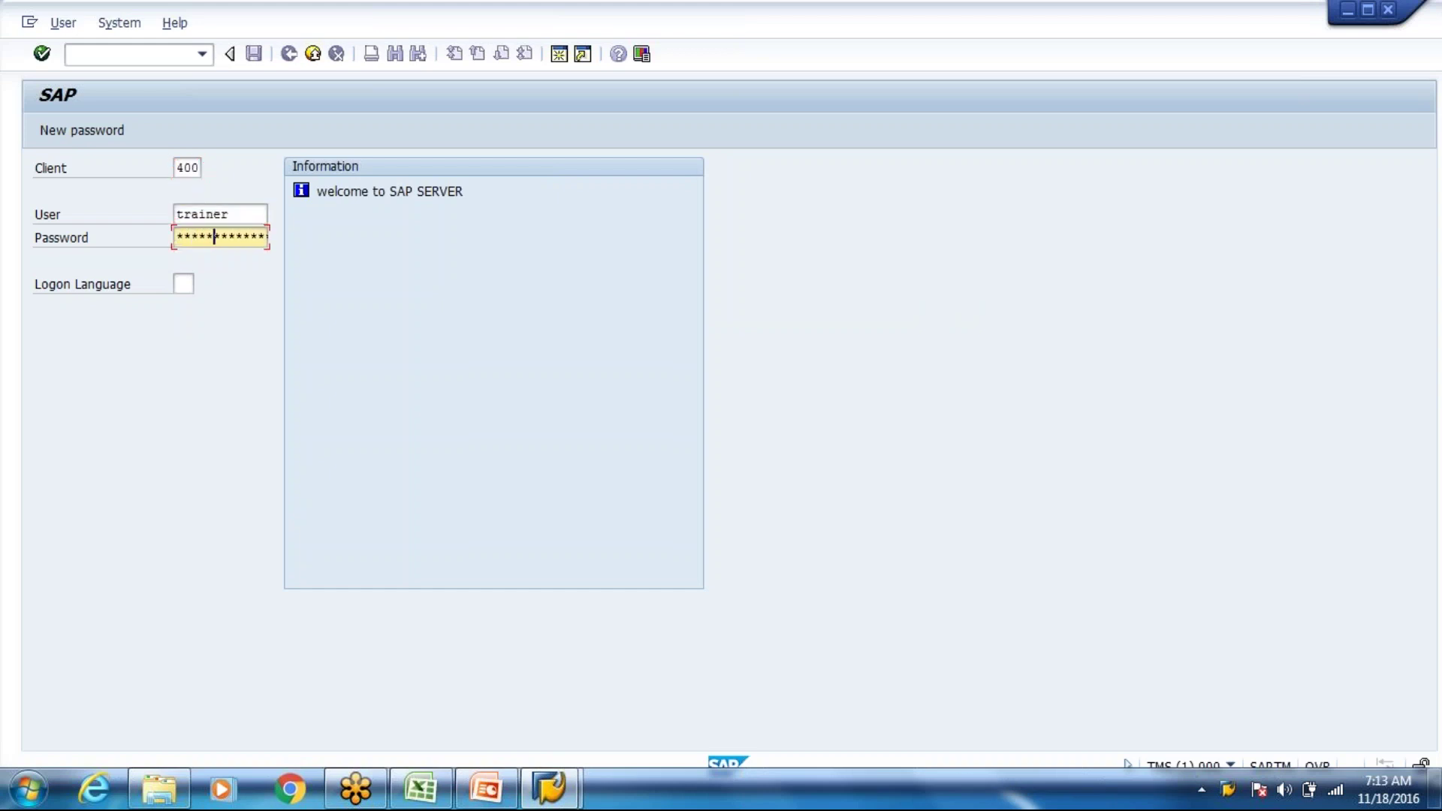
{"action": "key", "text": "Return"}
{"action": "key", "text": "Tab"}
{"action": "type", "text": "*****"}
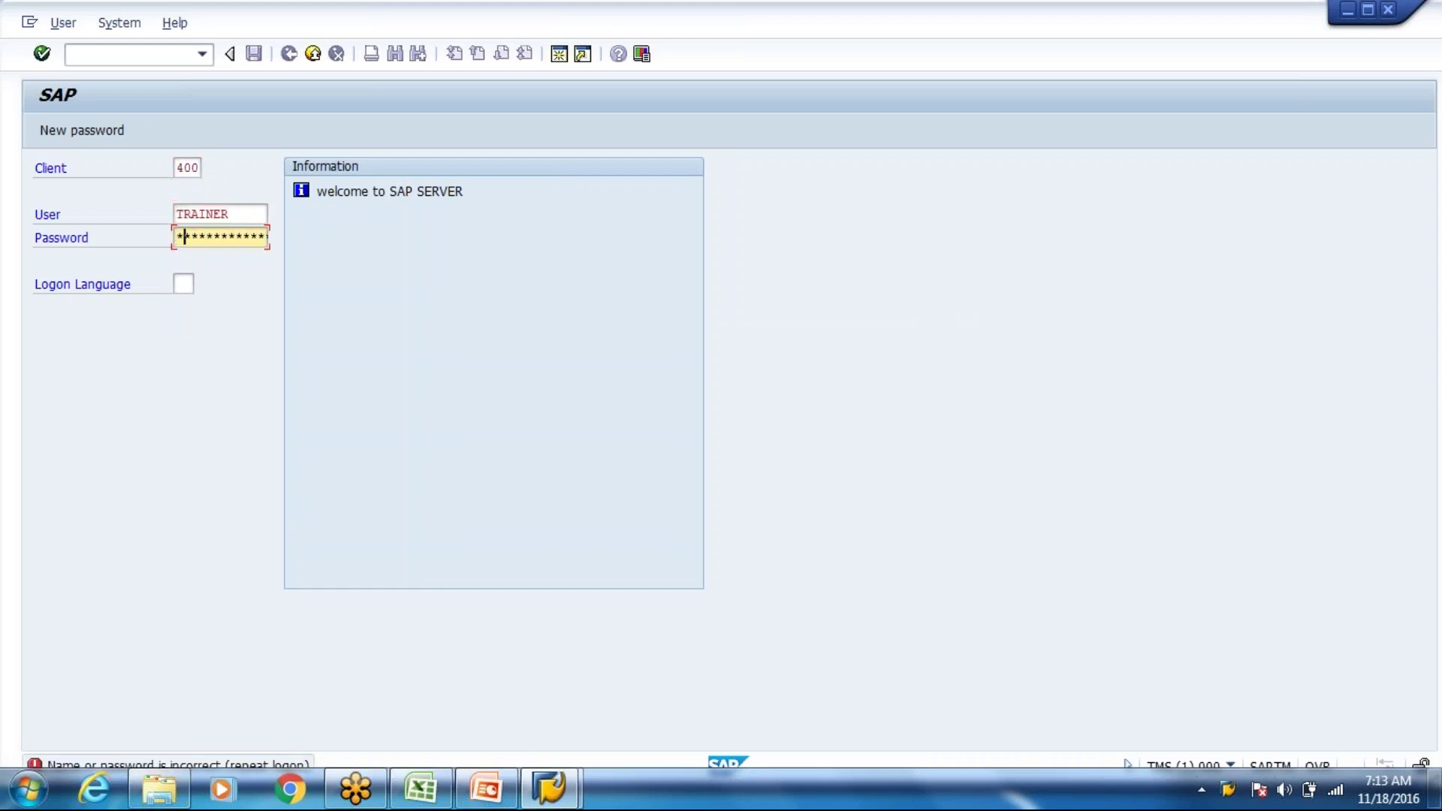
{"action": "type", "text": "****"}
{"action": "key", "text": "Return"}
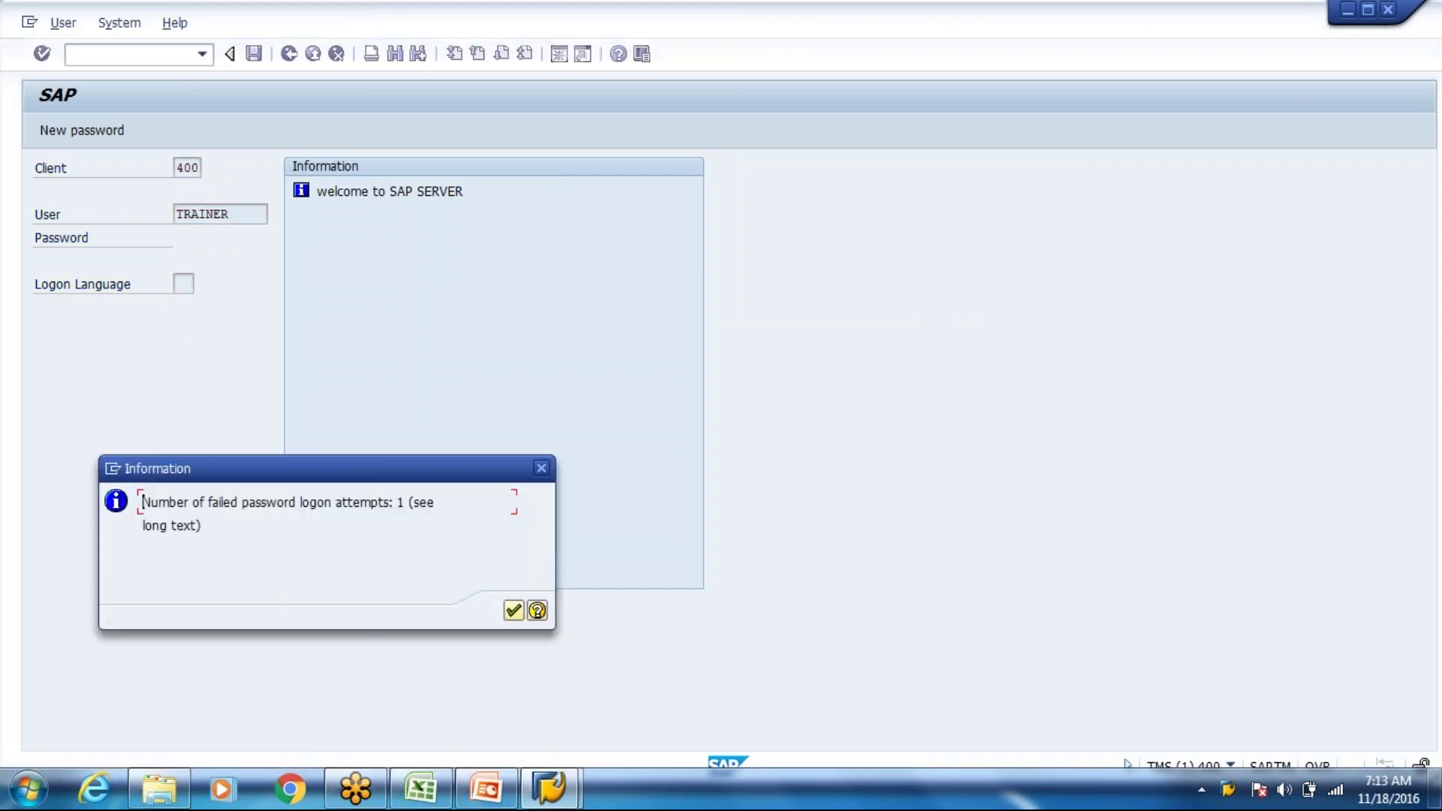
{"action": "key", "text": "Return"}
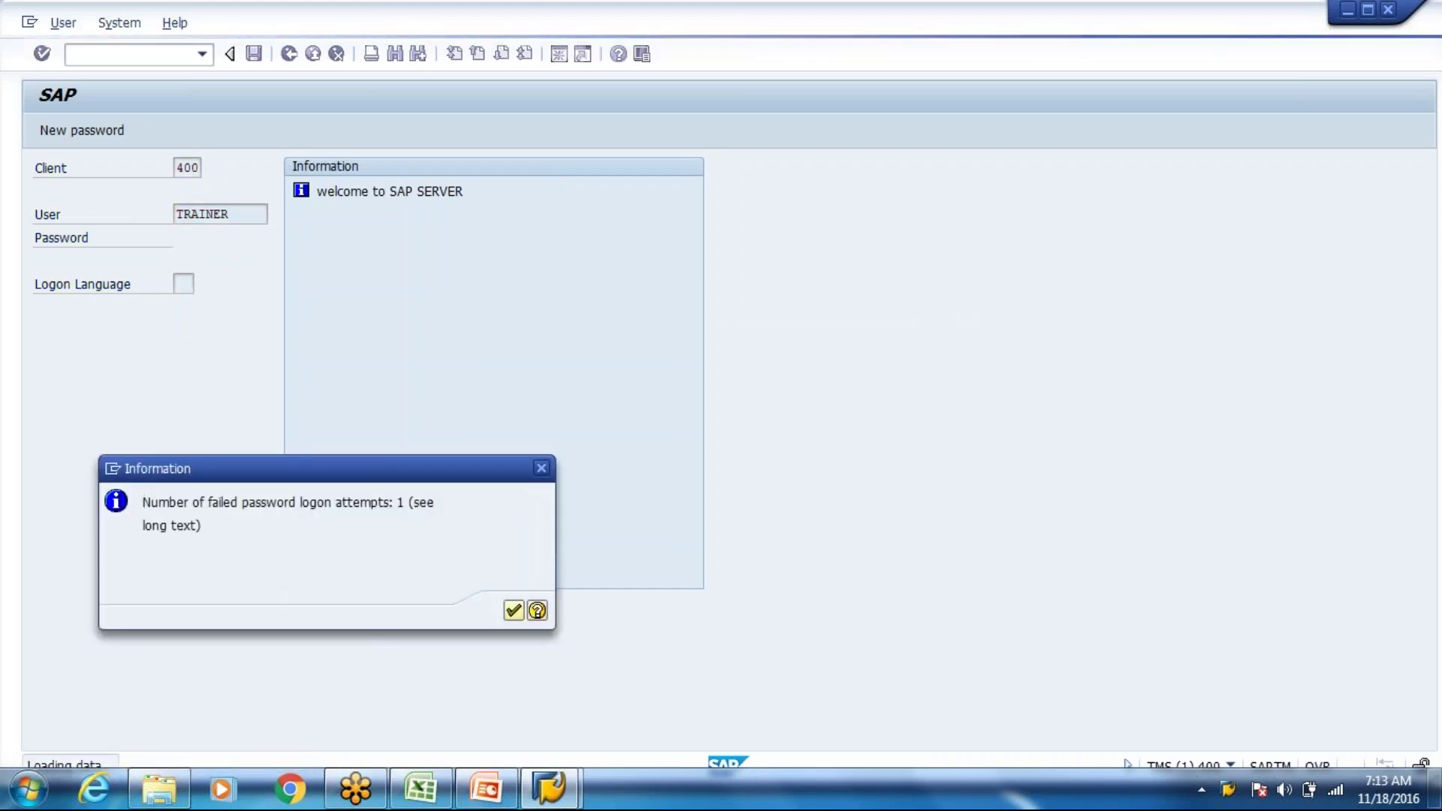
Step: Run transaction spro and display the SAP Customizing Implementation Guide
{"action": "type", "text": "spro"}
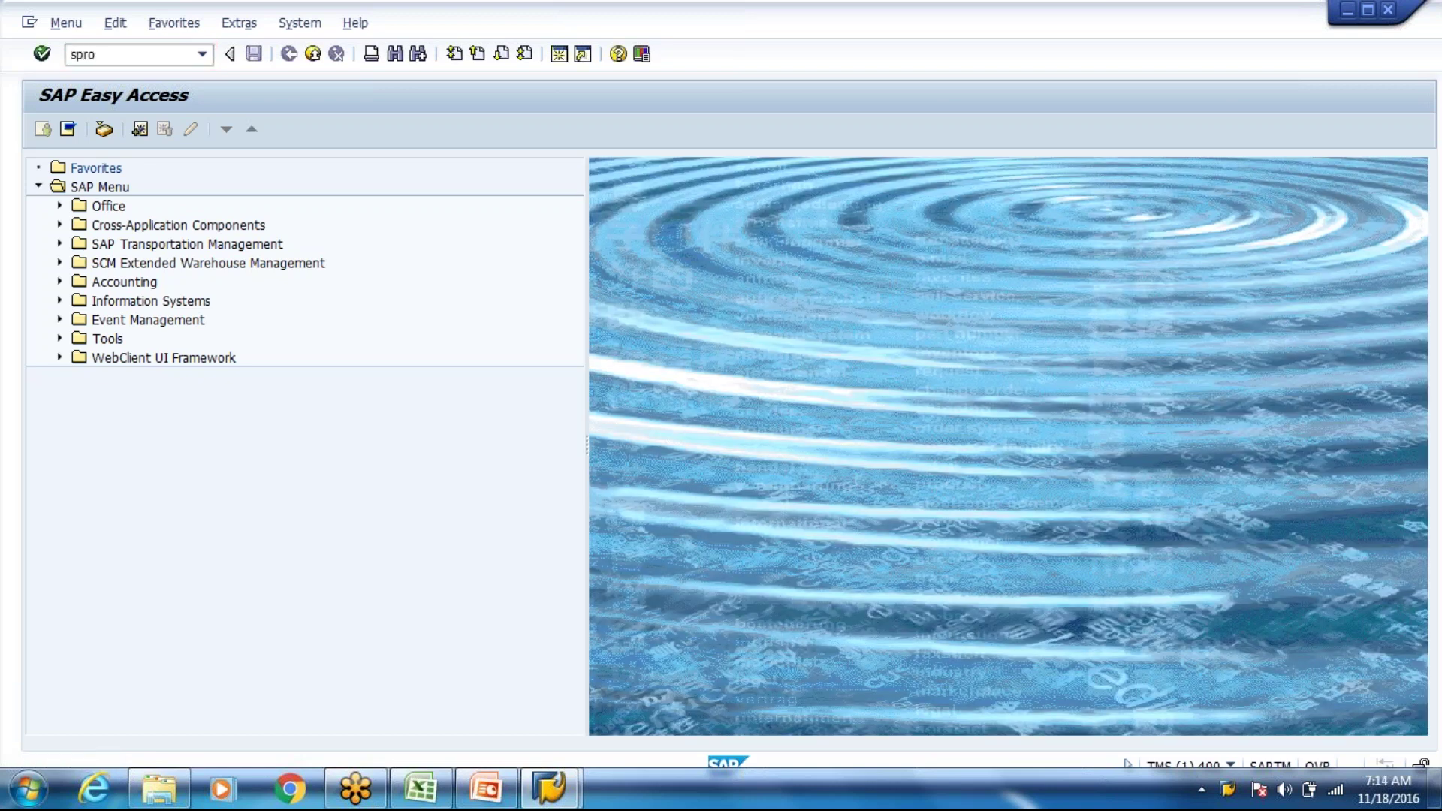
{"action": "key", "text": "Return"}
{"action": "left_click", "coordinate": [143, 131]}
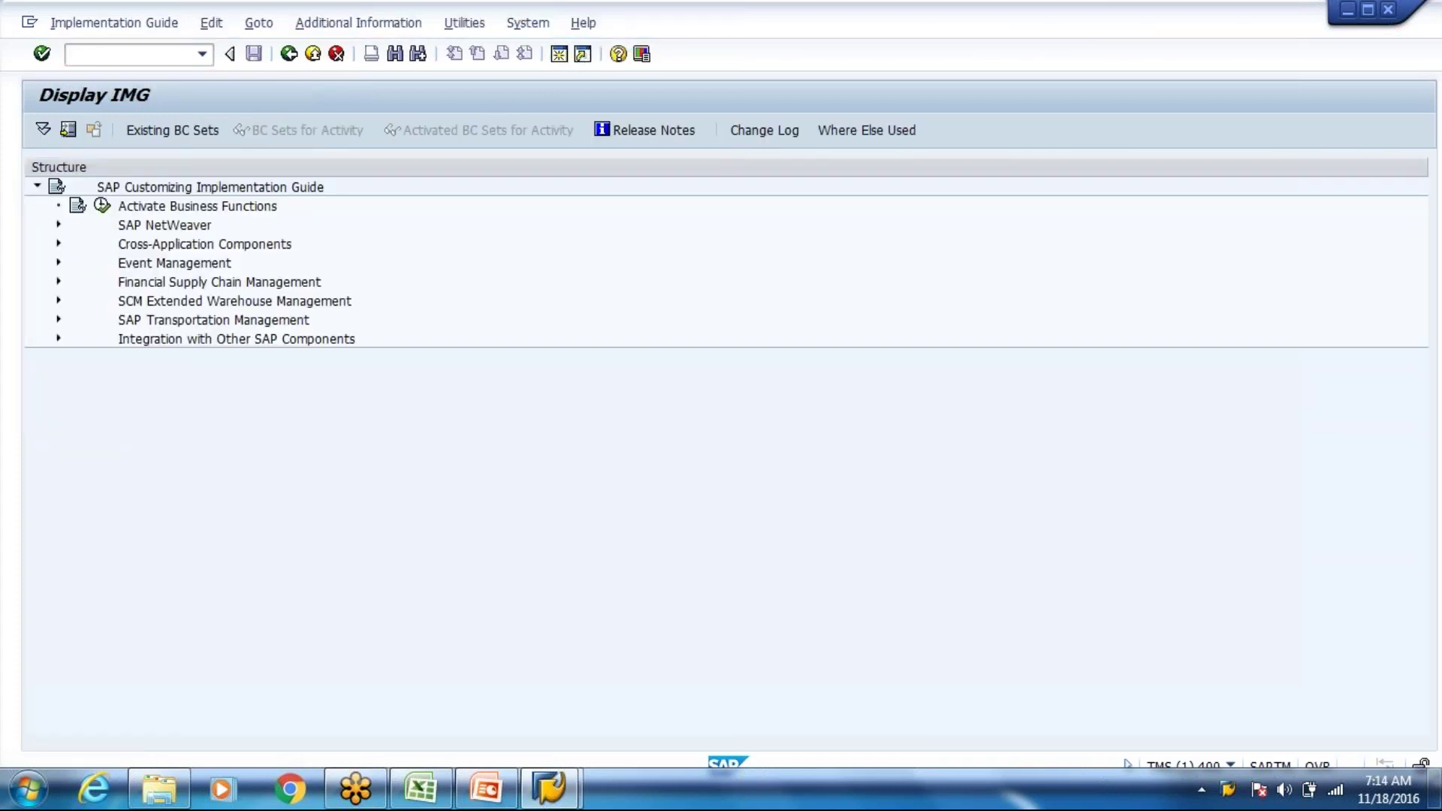
Step: Start a new session and run /n/scwm/wavetmp to display the wave templates for warehouse WH80
{"action": "left_click", "coordinate": [560, 54]}
{"action": "type", "text": "/n/scwm/wave"}
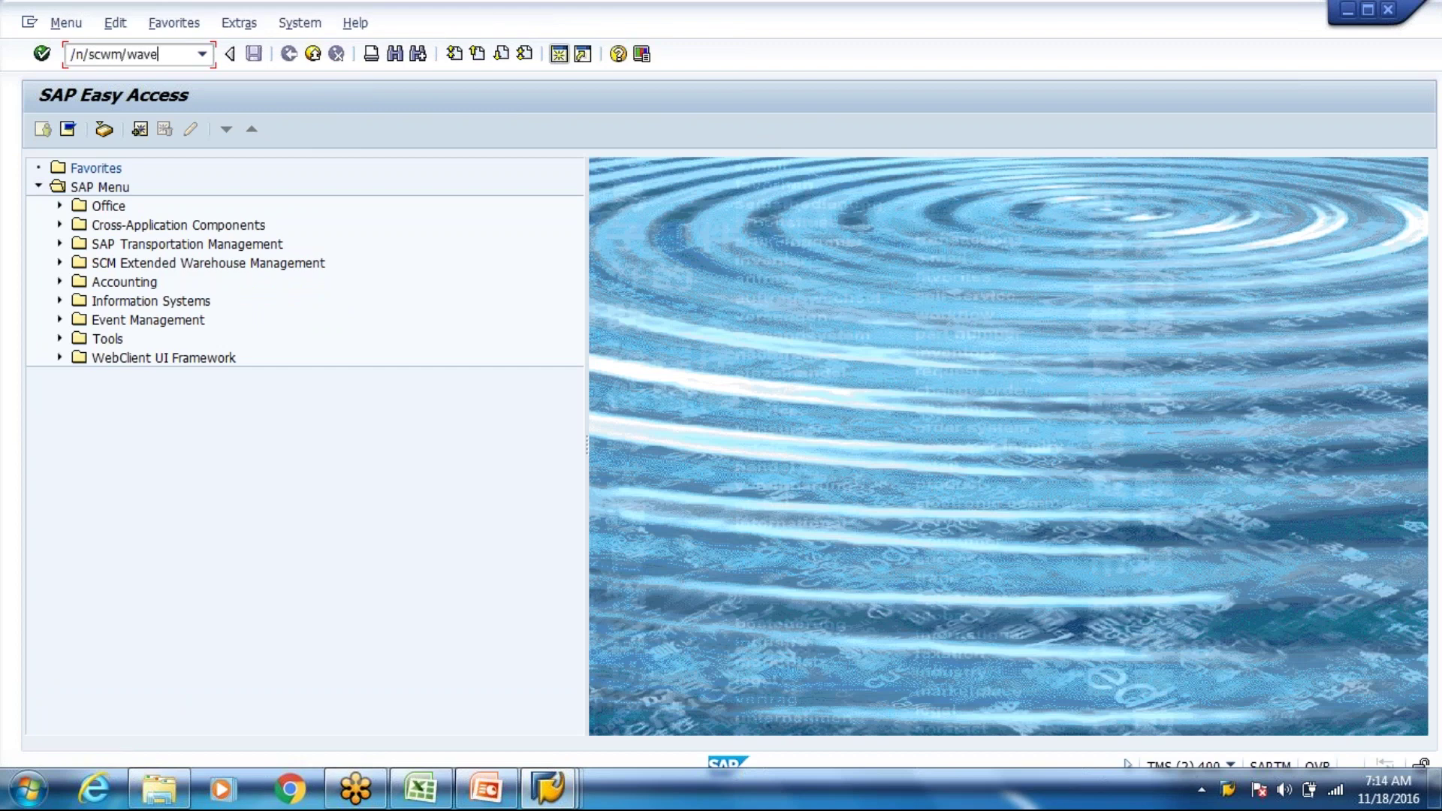
{"action": "type", "text": "tmp"}
{"action": "key", "text": "Return"}
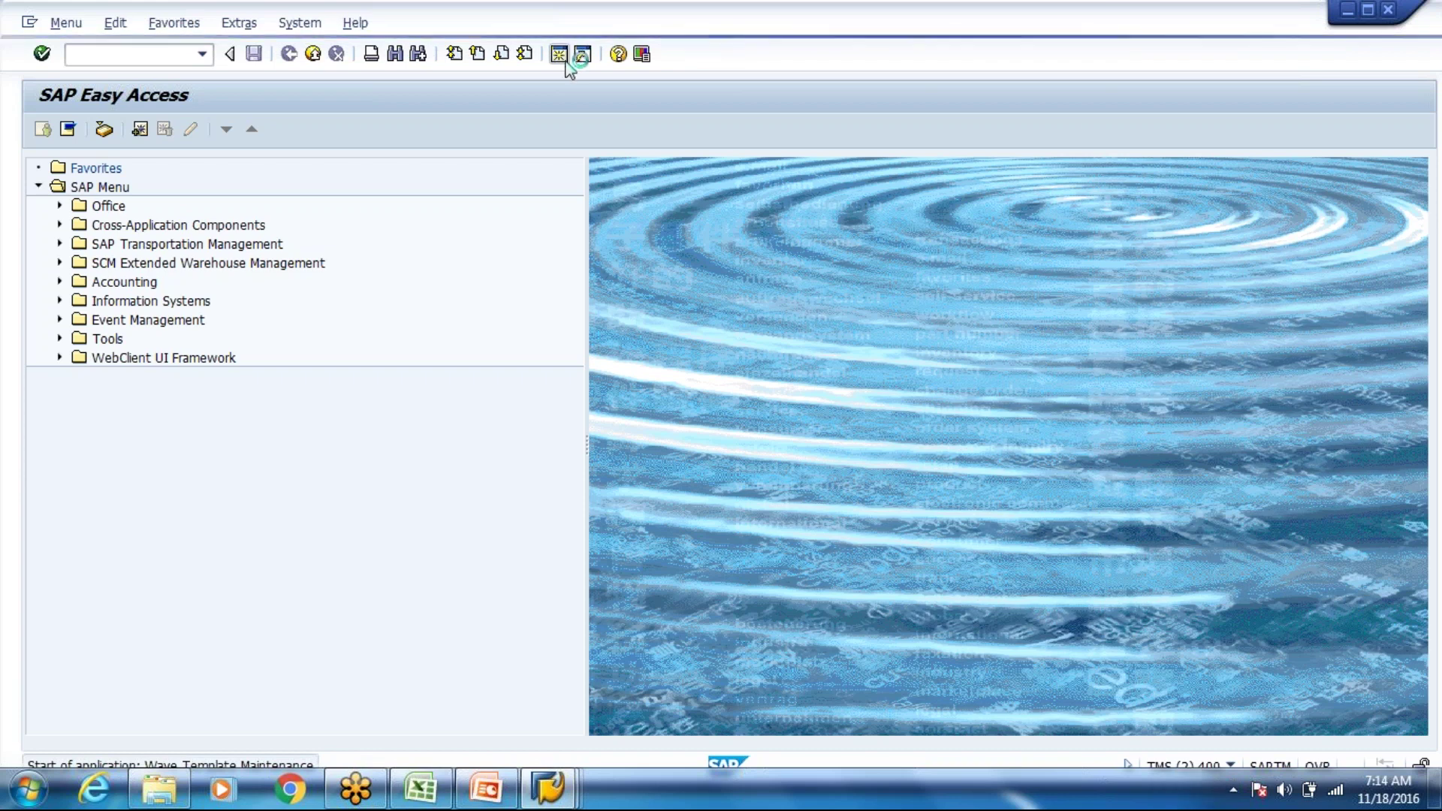
{"action": "key", "text": "Down"}
{"action": "key", "text": "Down"}
{"action": "key", "text": "Return"}
{"action": "key", "text": "Return"}
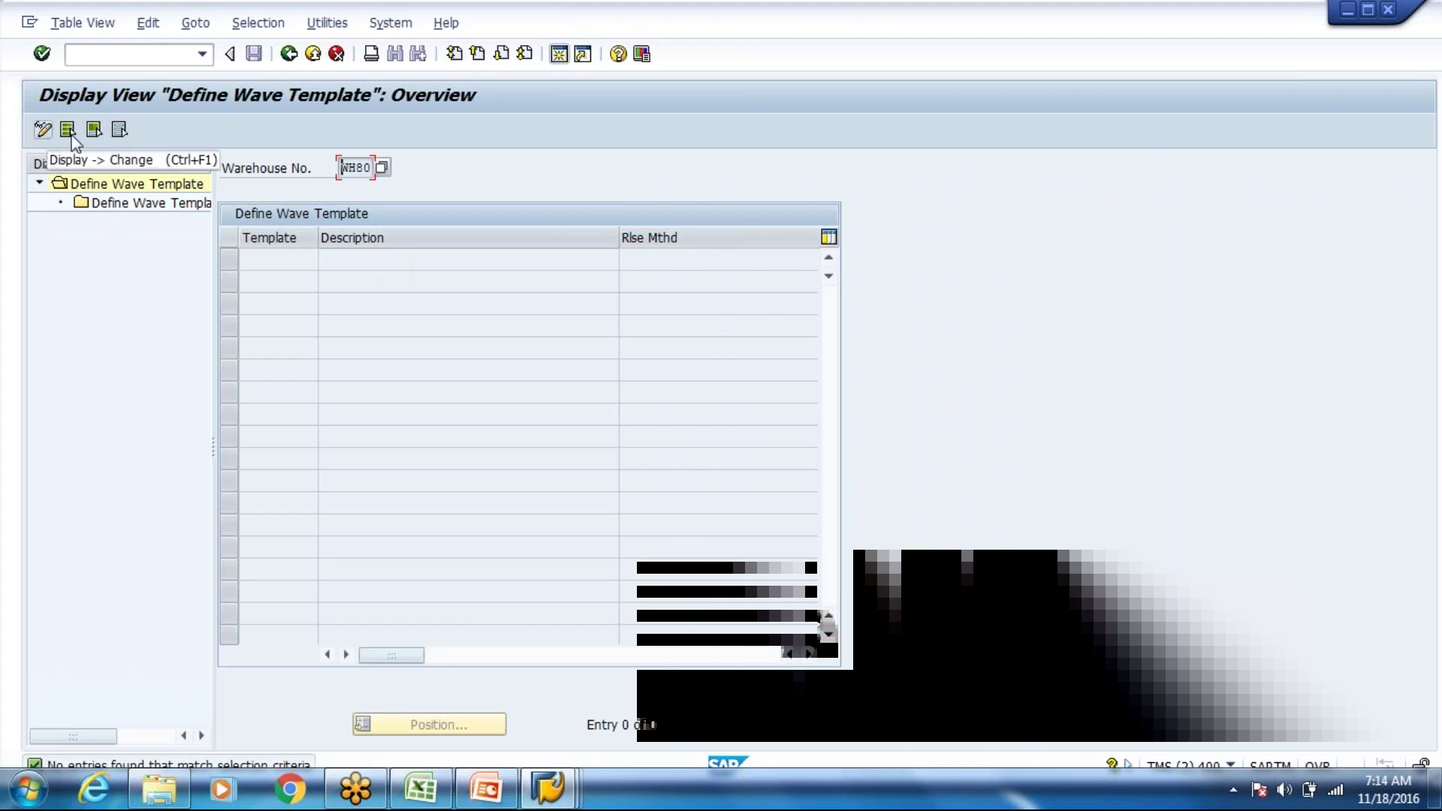
Step: Open Wave Management for warehouse WH80 in another session with /o/scwm/wave
{"action": "left_click", "coordinate": [133, 53]}
{"action": "type", "text": "/o/"}
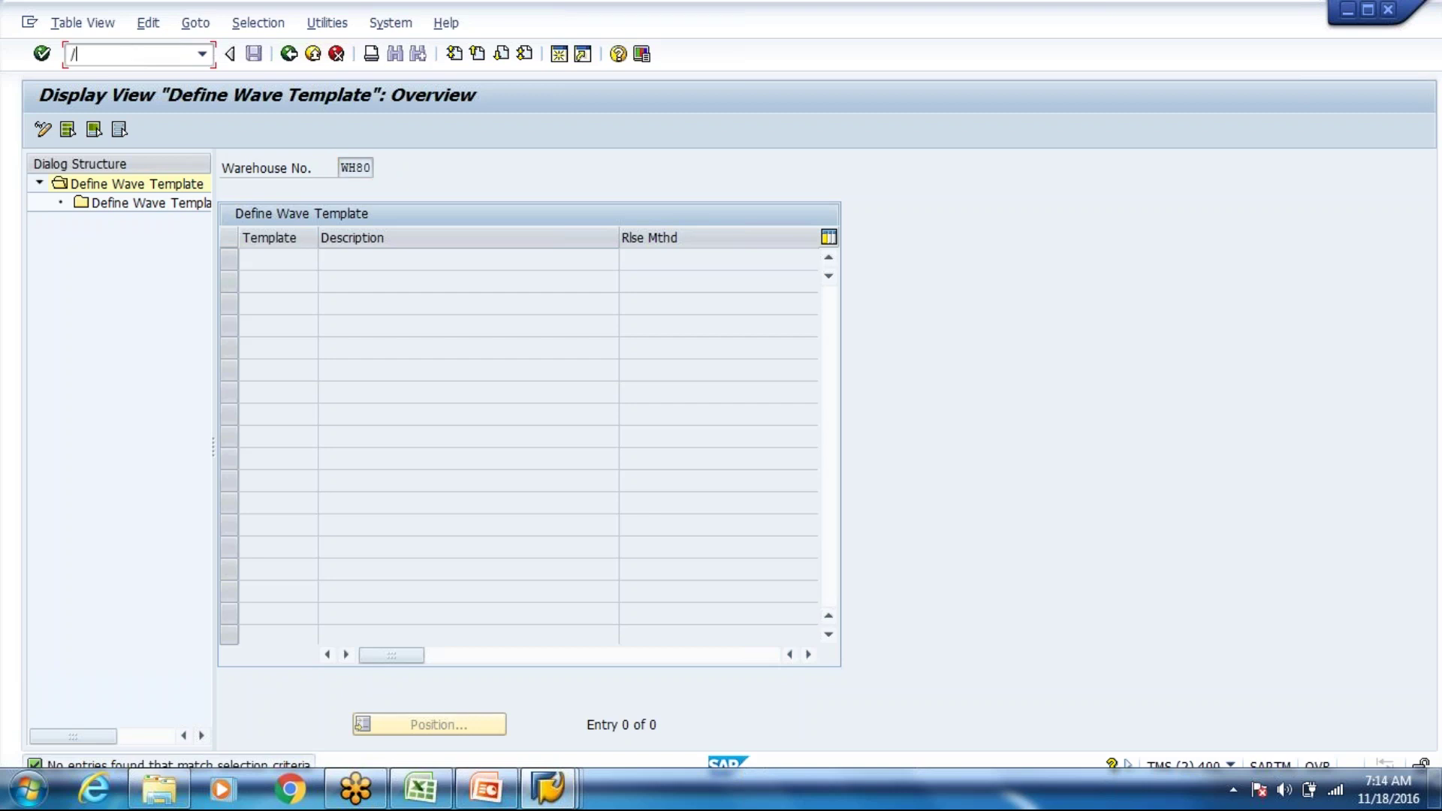
{"action": "type", "text": "scwm/wave"}
{"action": "key", "text": "Return"}
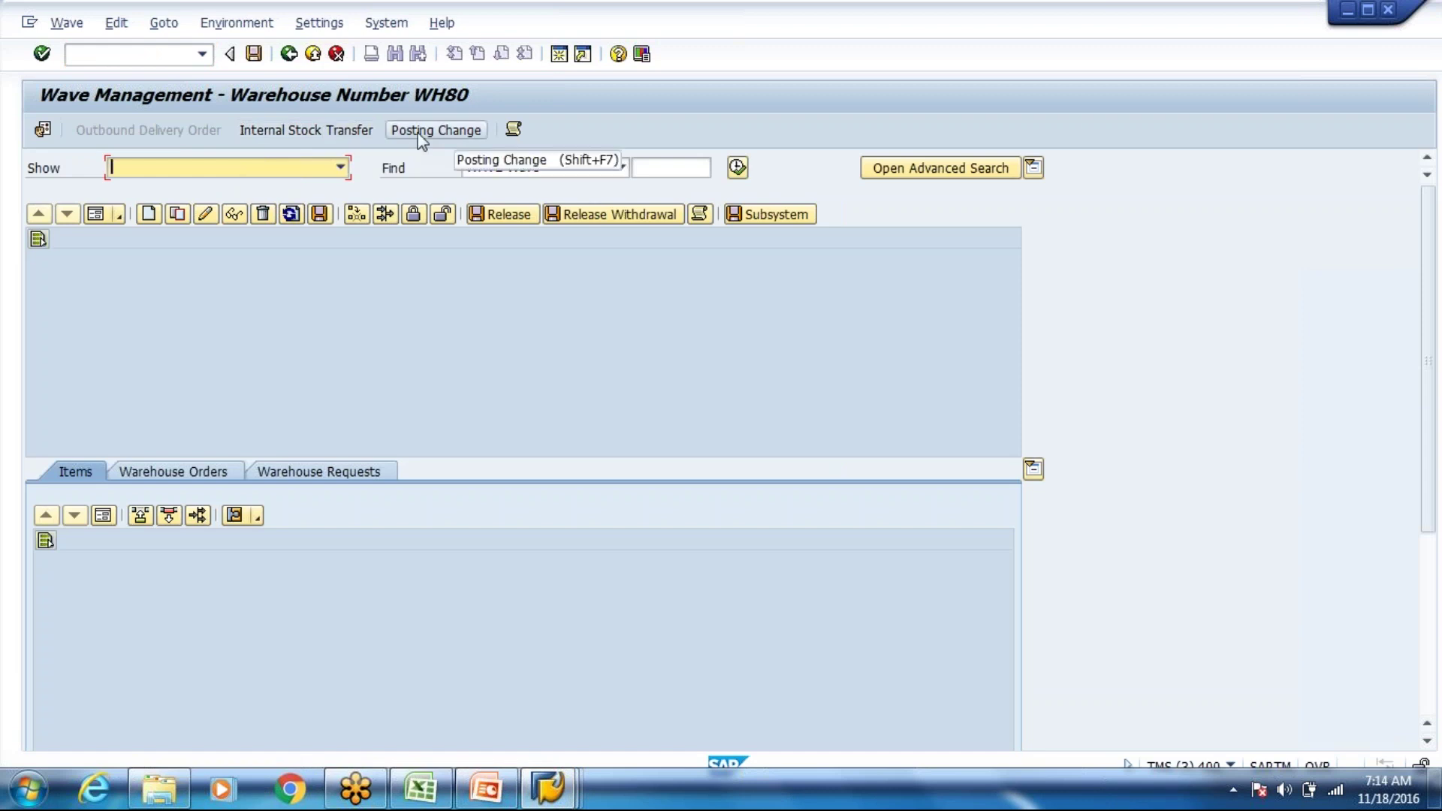
Step: Return to the Define Wave Template overview for warehouse WH80 and switch it to change mode
{"action": "left_click", "coordinate": [324, 63]}
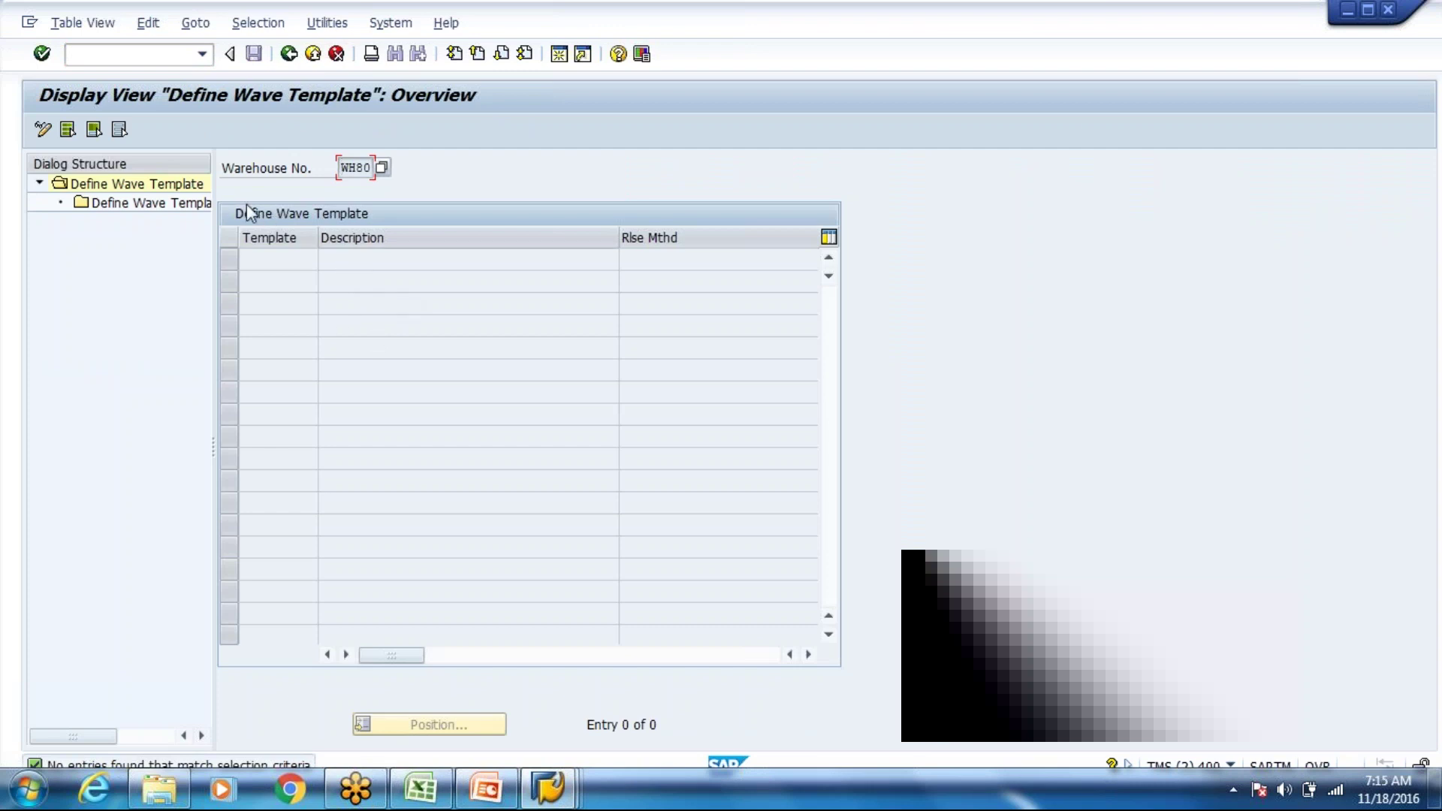
{"action": "left_click", "coordinate": [43, 131]}
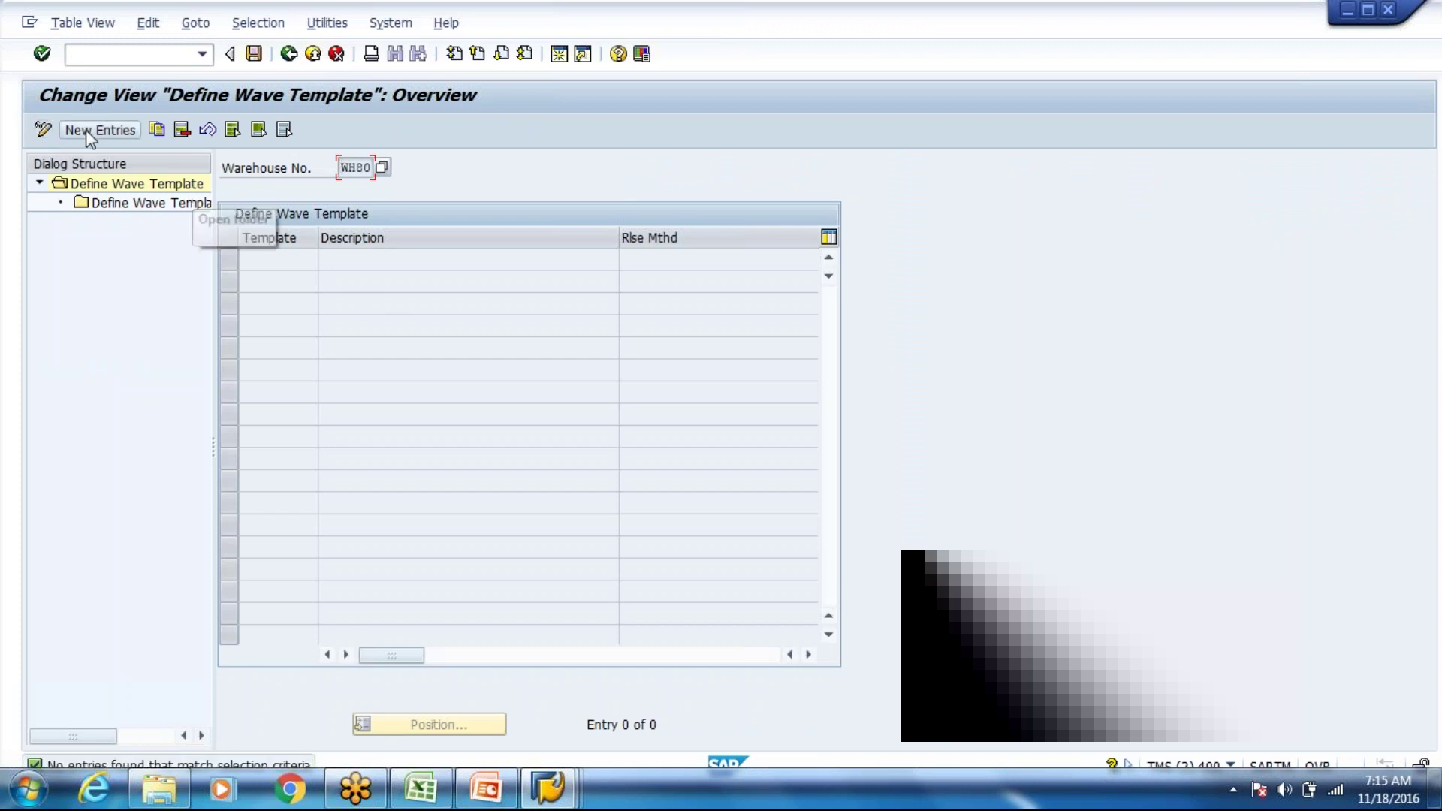
Step: Create a new wave template entry 1 for warehouse WH80 with the description "Wave Template for Pumps"
{"action": "left_click", "coordinate": [93, 131]}
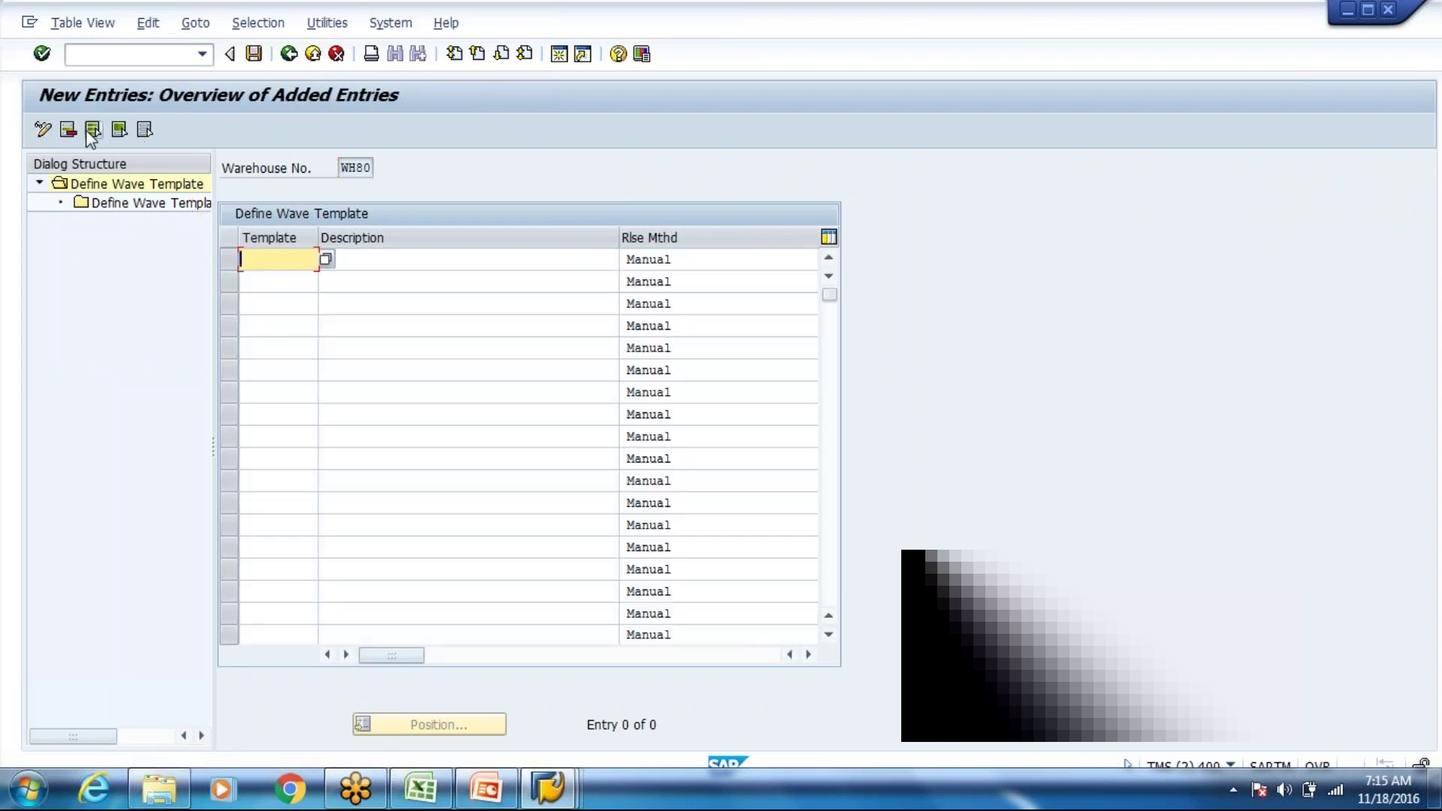
{"action": "type", "text": "1"}
{"action": "key", "text": "Tab"}
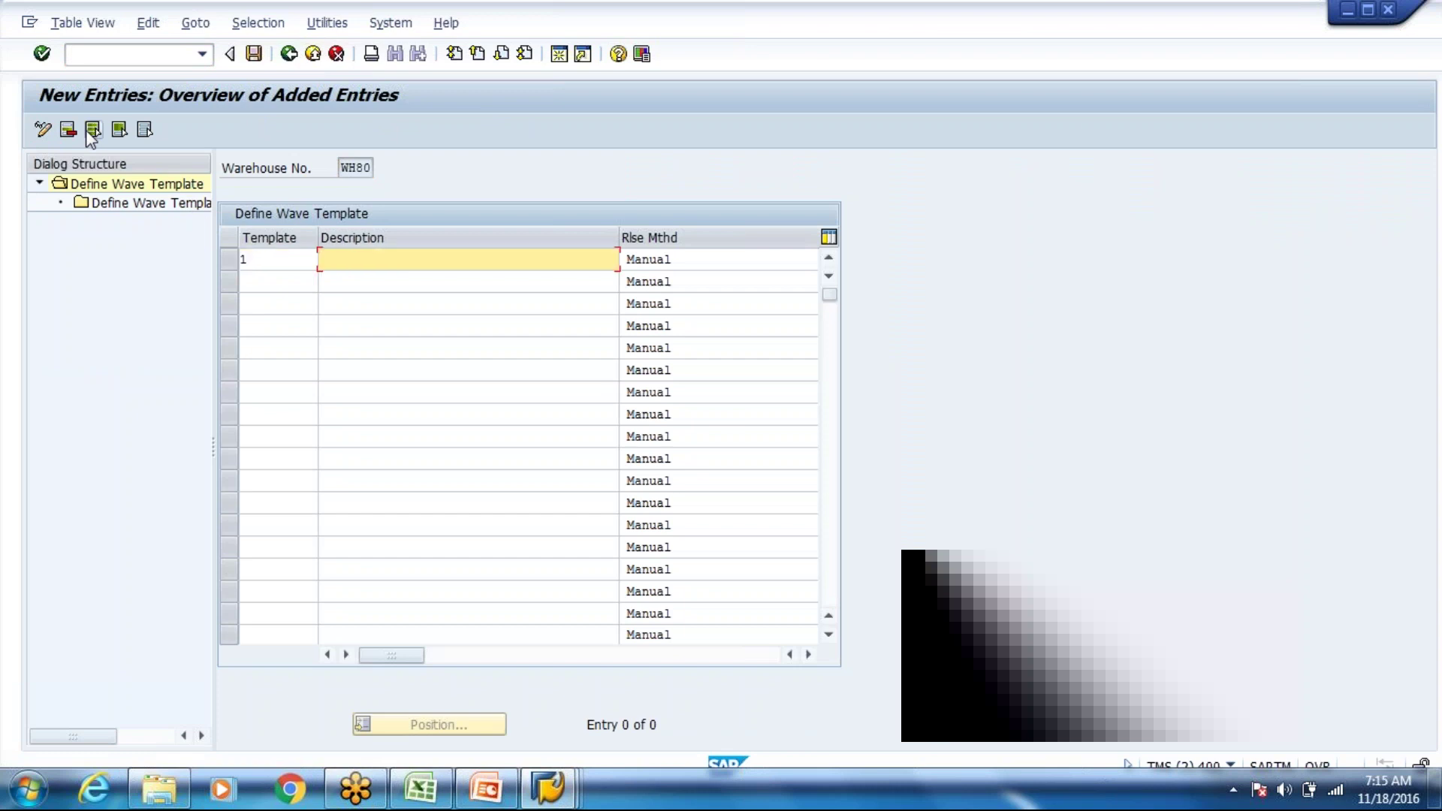
{"action": "type", "text": "Wave "}
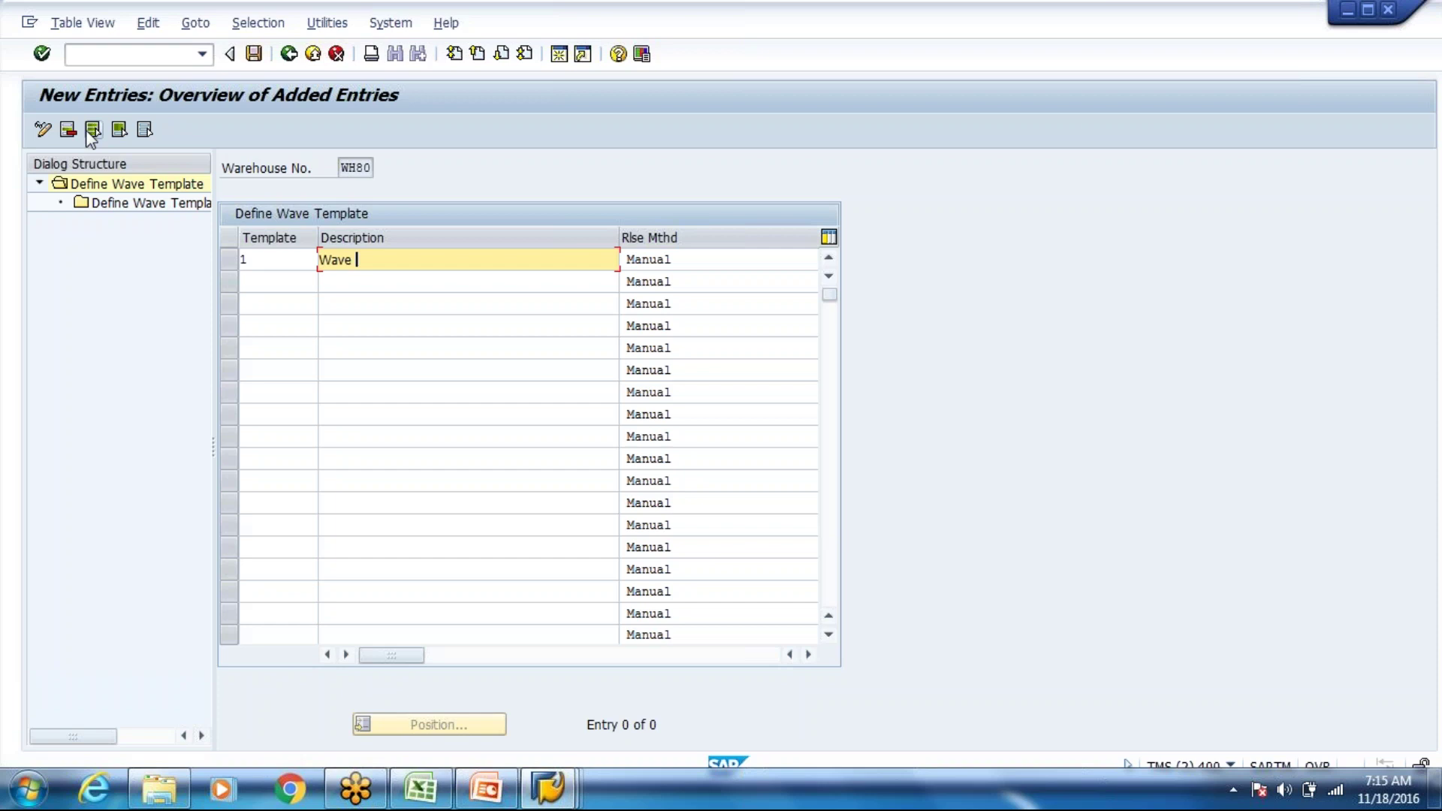
{"action": "type", "text": "Template forPumps"}
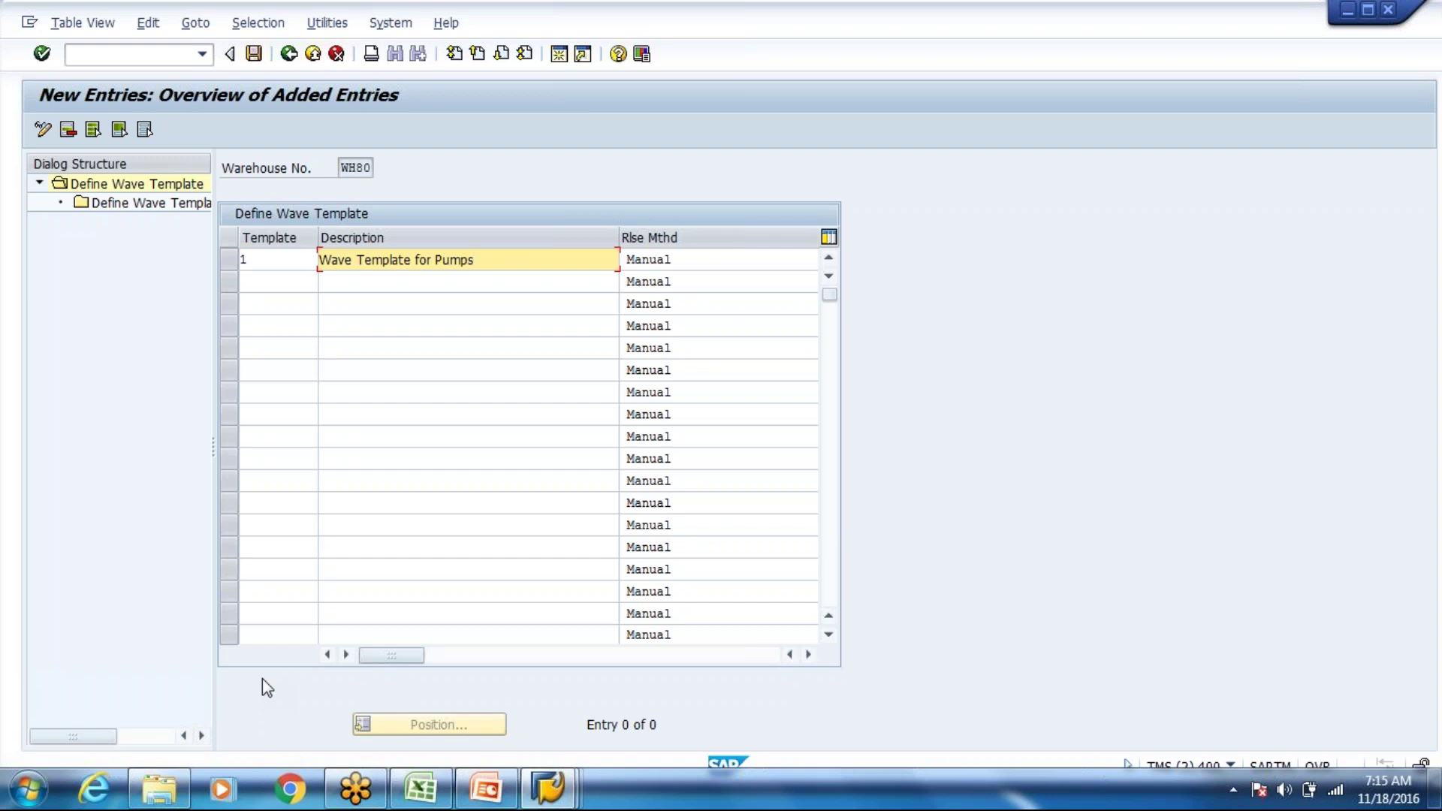
Step: Set the release method of wave template 1 to A Automatic
{"action": "left_click", "coordinate": [434, 790]}
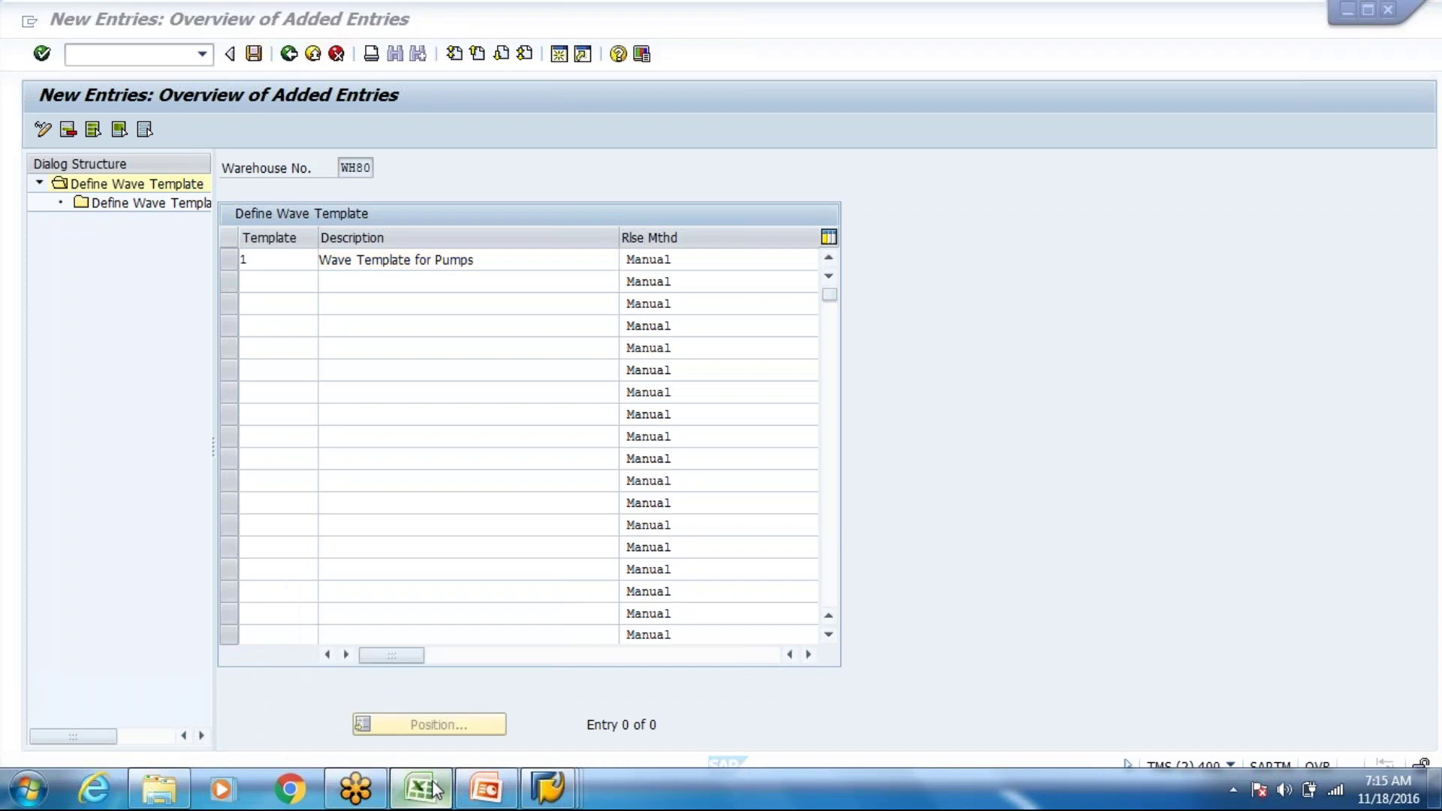
{"action": "left_click", "coordinate": [433, 783]}
{"action": "left_click", "coordinate": [680, 265]}
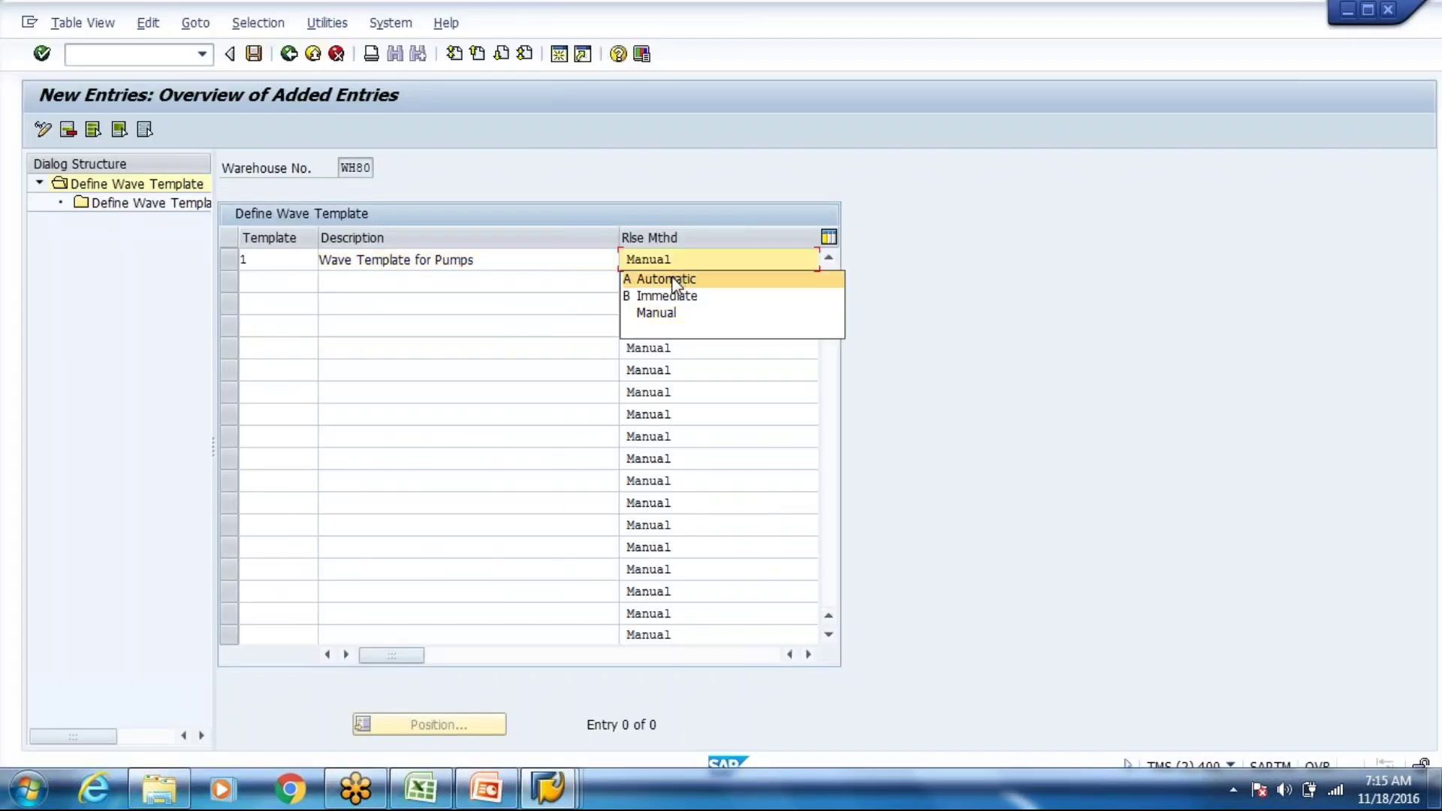
{"action": "left_click", "coordinate": [672, 280]}
{"action": "key", "text": "Tab"}
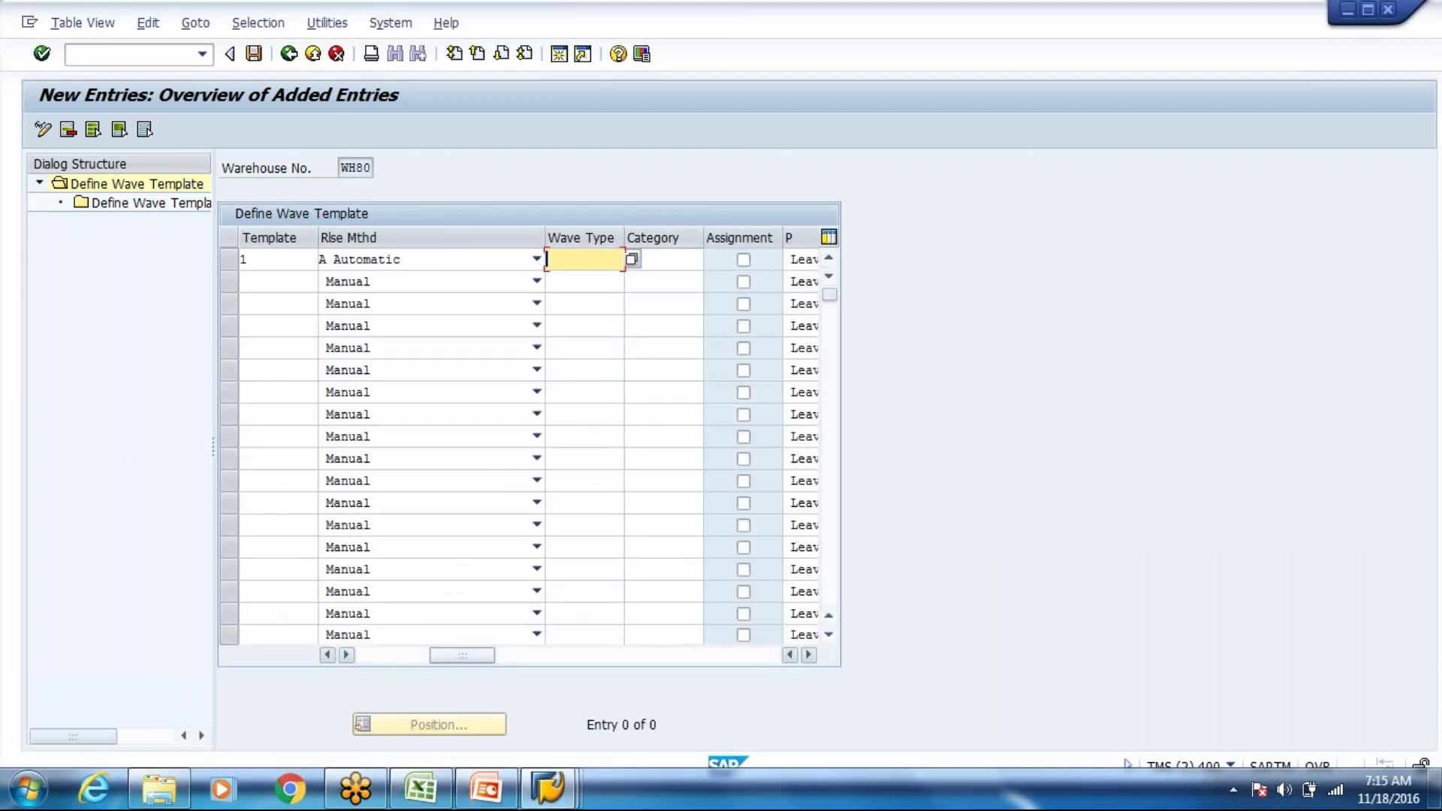
Step: In the Customizing guide session, run Maintain Wave Types from the Wave Management general settings under the EWM Goods Issue Process
{"action": "left_click", "coordinate": [565, 799]}
{"action": "left_click", "coordinate": [481, 687]}
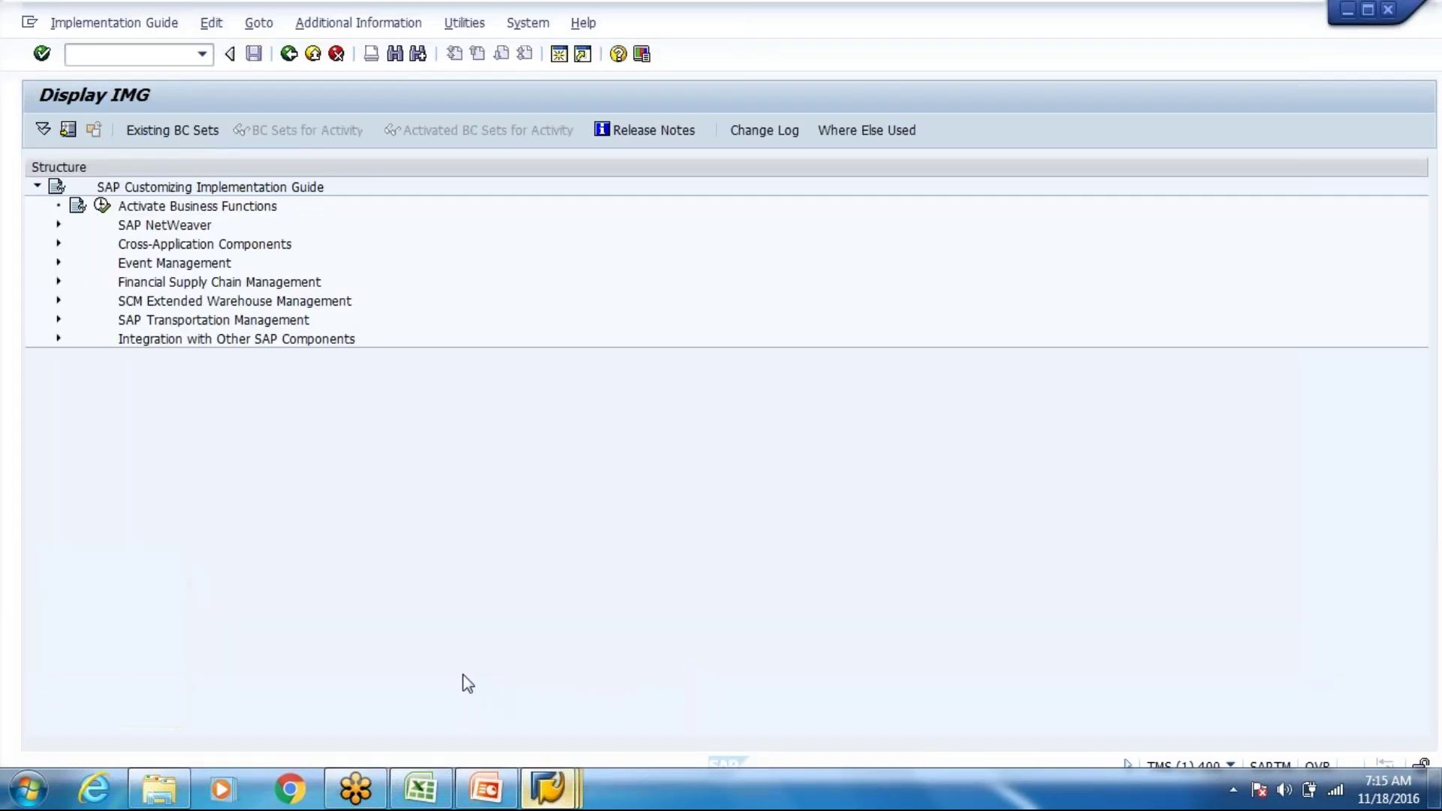
{"action": "left_click", "coordinate": [58, 301]}
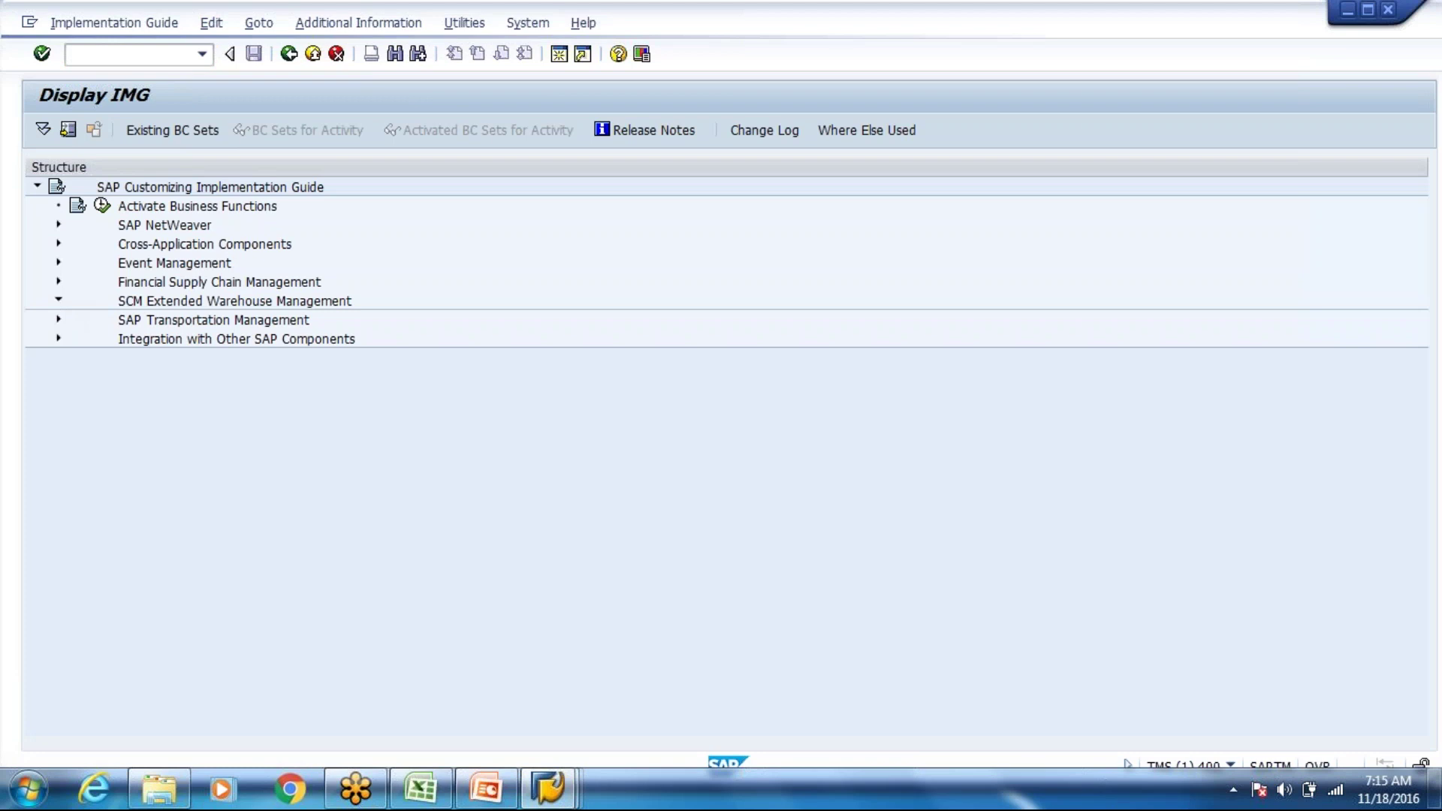
{"action": "left_click", "coordinate": [79, 320]}
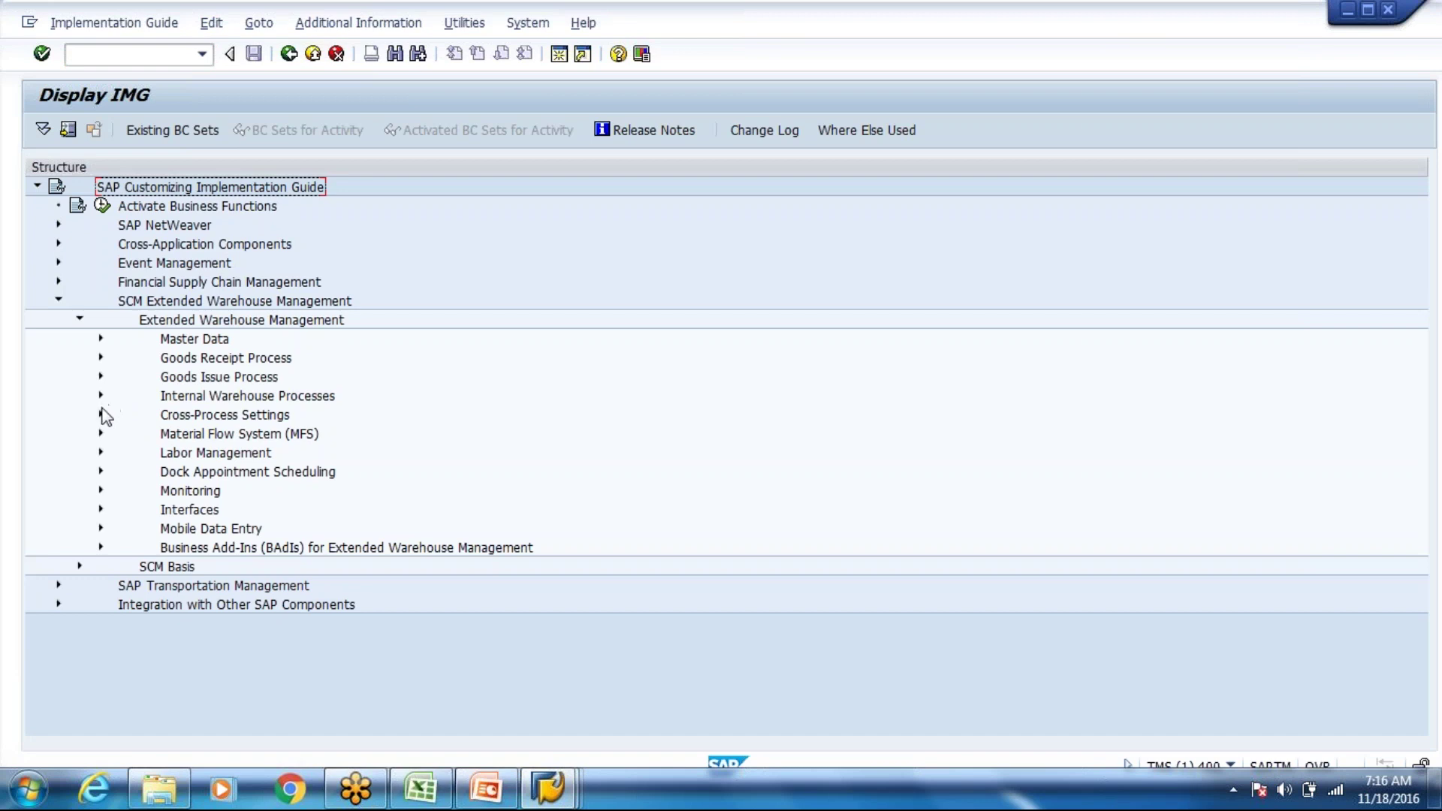
{"action": "left_click", "coordinate": [101, 376]}
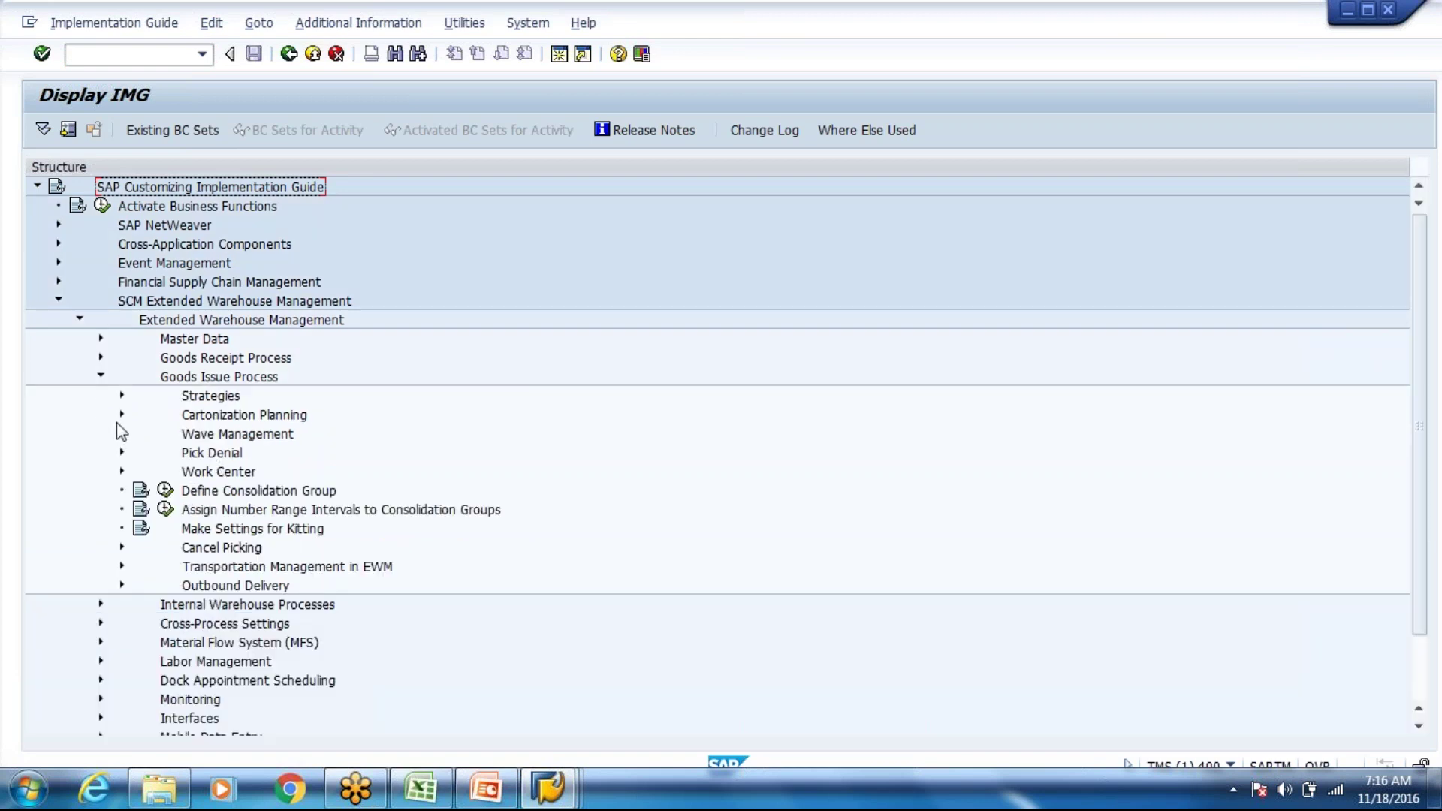
{"action": "left_click", "coordinate": [120, 433]}
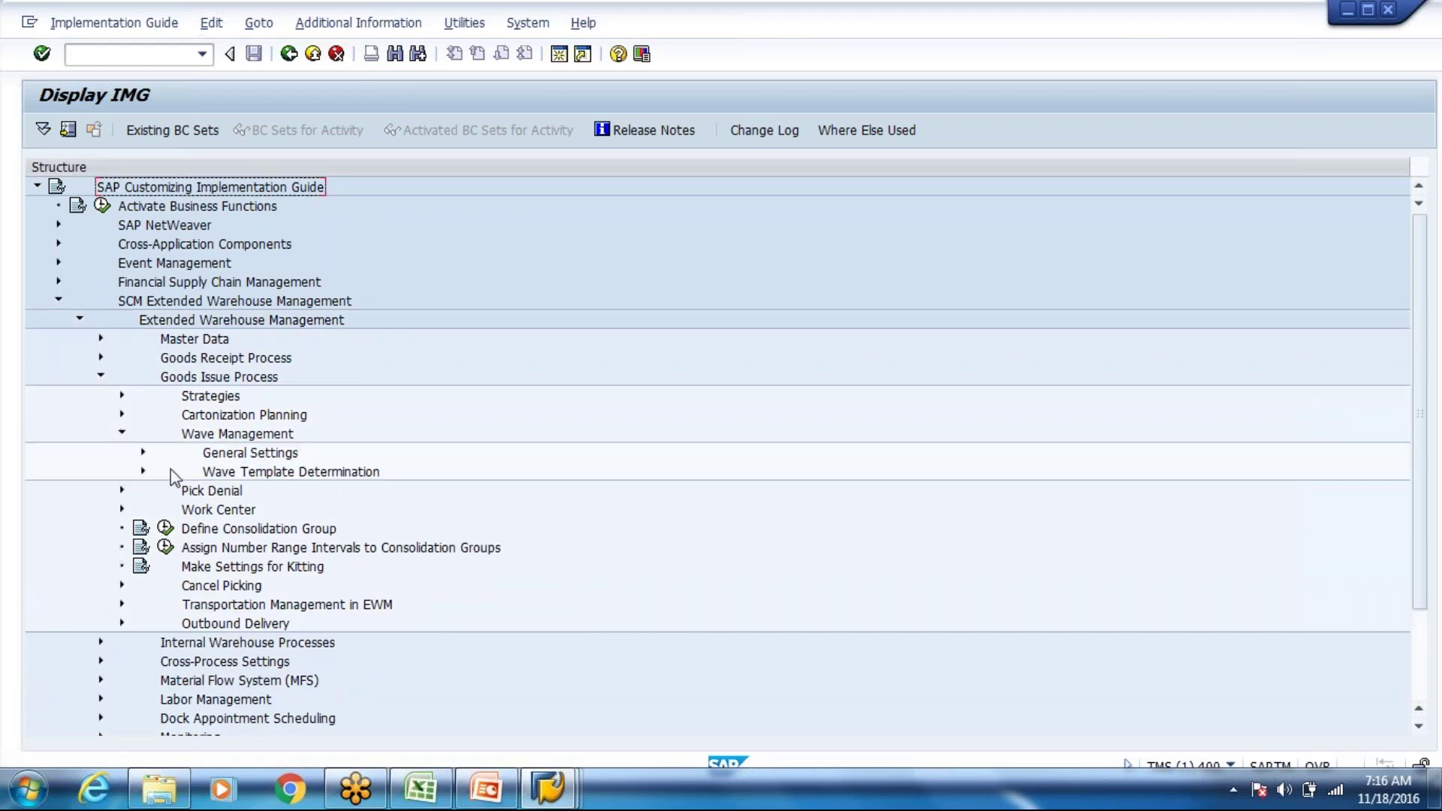
{"action": "left_click", "coordinate": [142, 450]}
{"action": "left_click", "coordinate": [285, 512]}
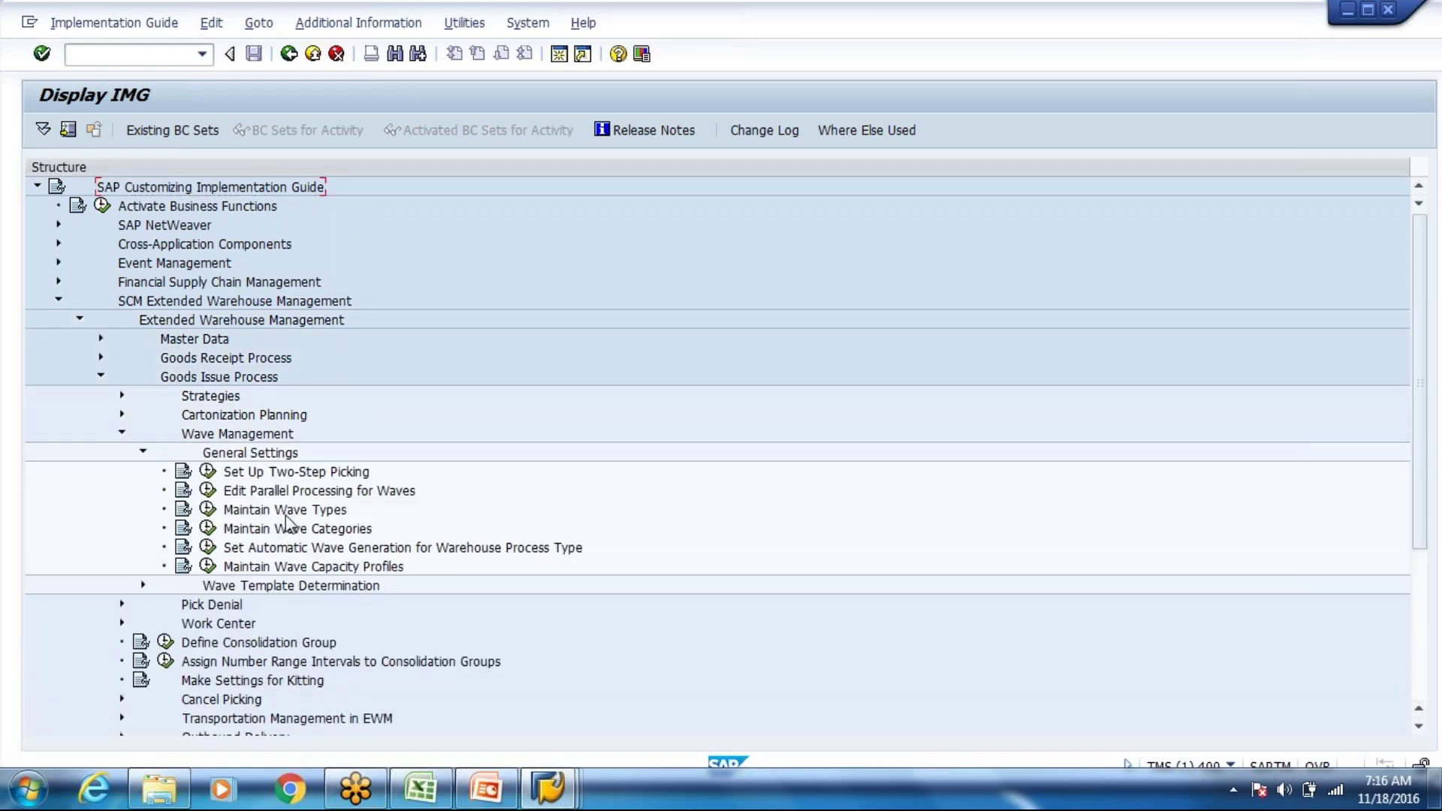
{"action": "left_click", "coordinate": [207, 510]}
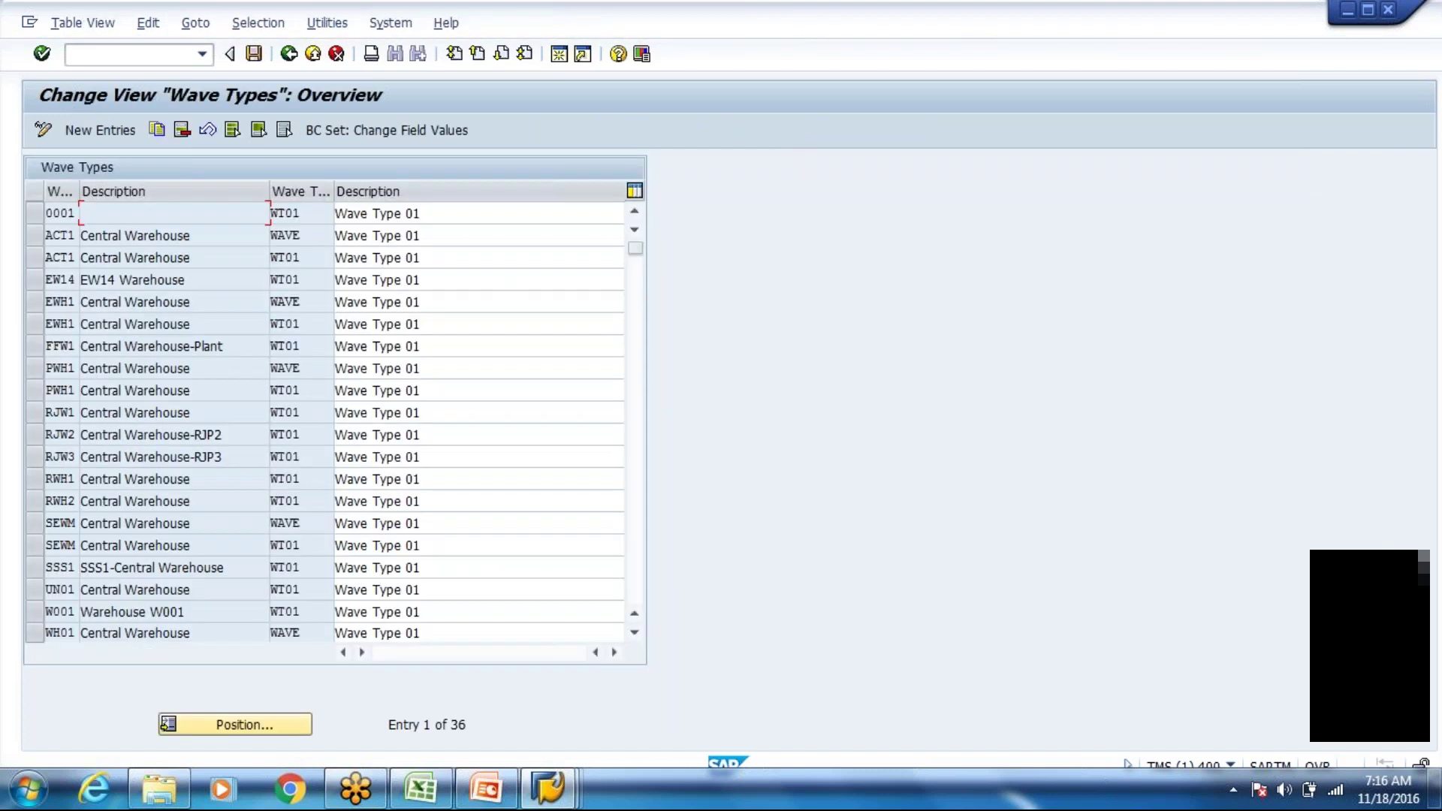
Step: Try to add wave type WT01 for warehouse WH80 with the description "Wave Type for Finished Product", and return to the overview
{"action": "left_click", "coordinate": [106, 134]}
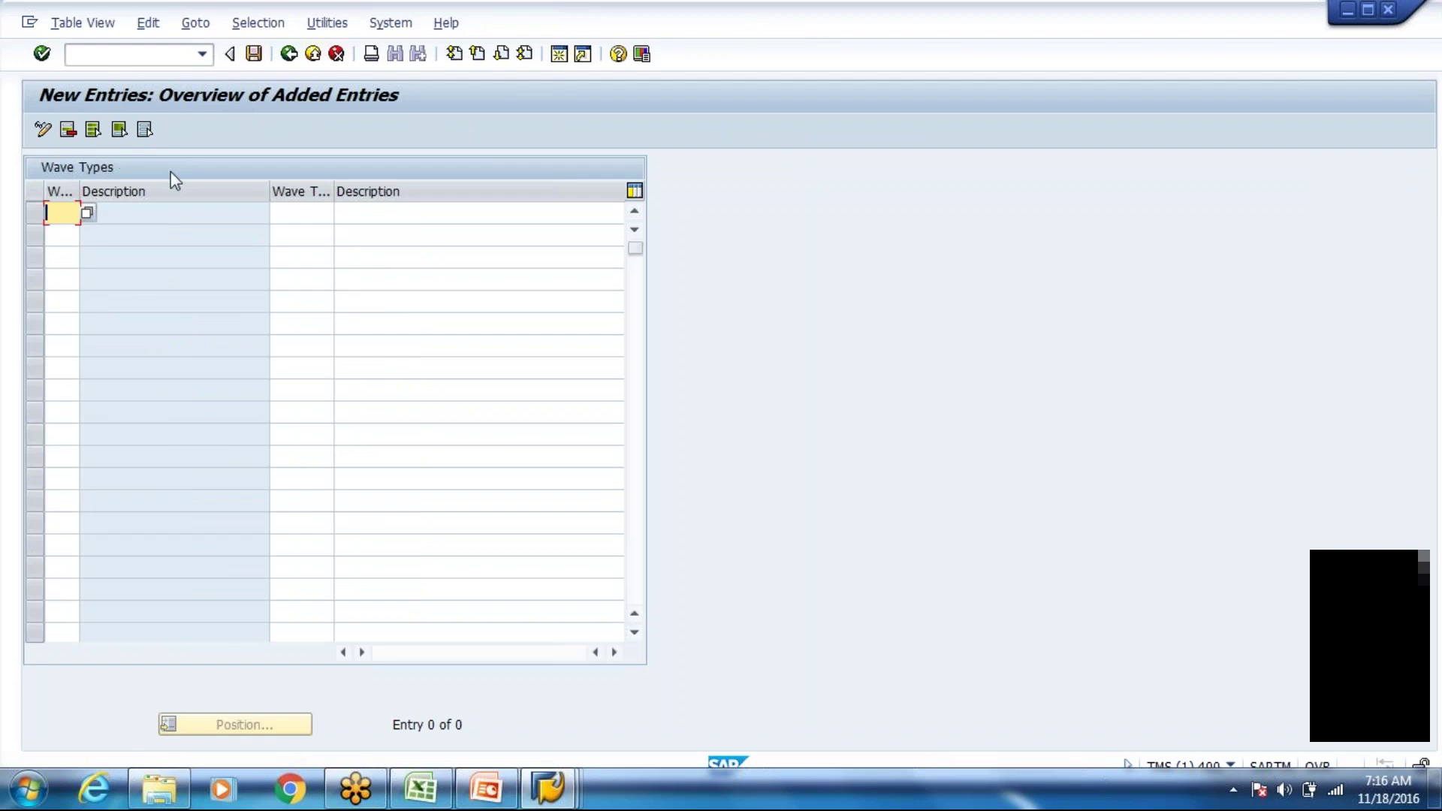
{"action": "type", "text": "Wh80"}
{"action": "key", "text": "Tab"}
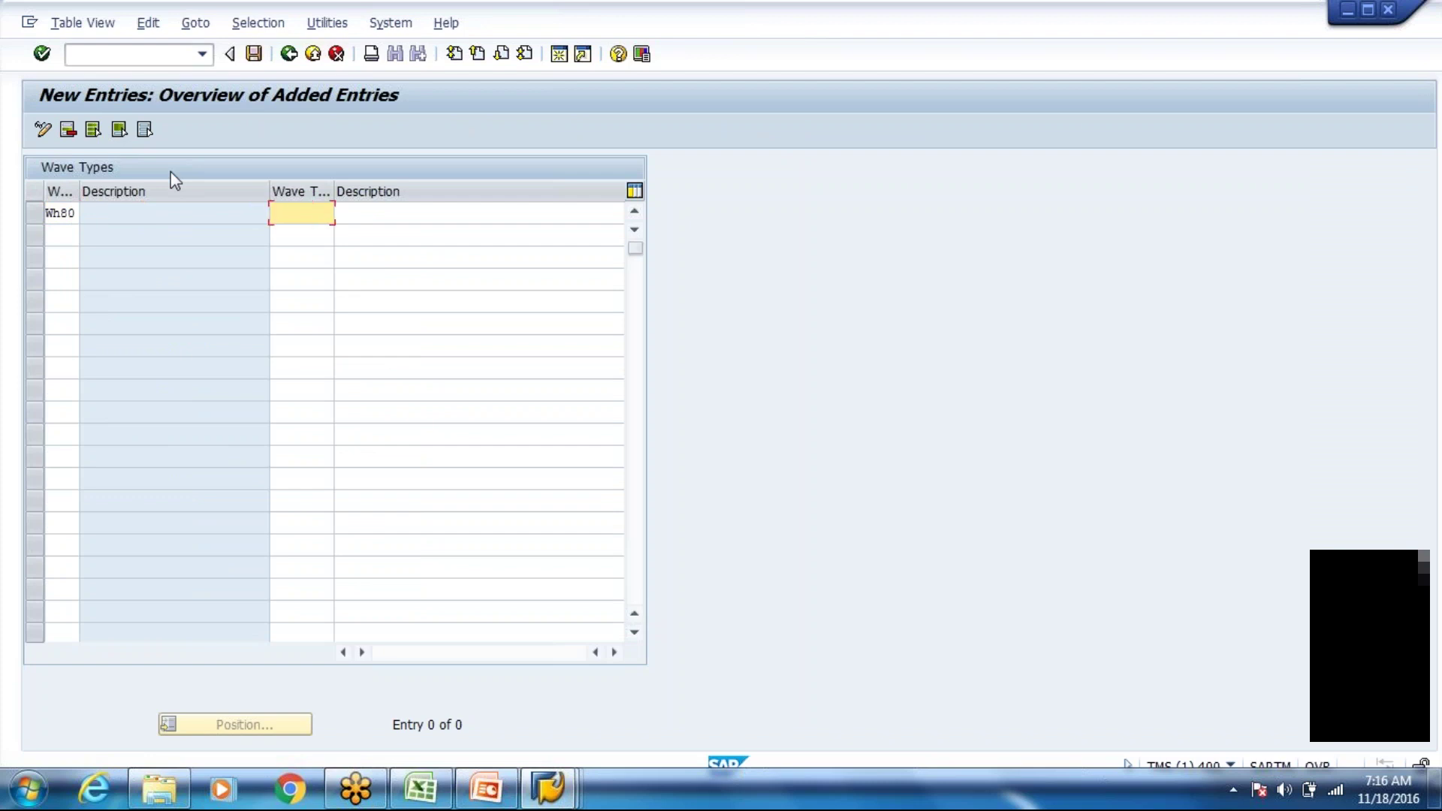
{"action": "type", "text": "WT01"}
{"action": "key", "text": "Tab"}
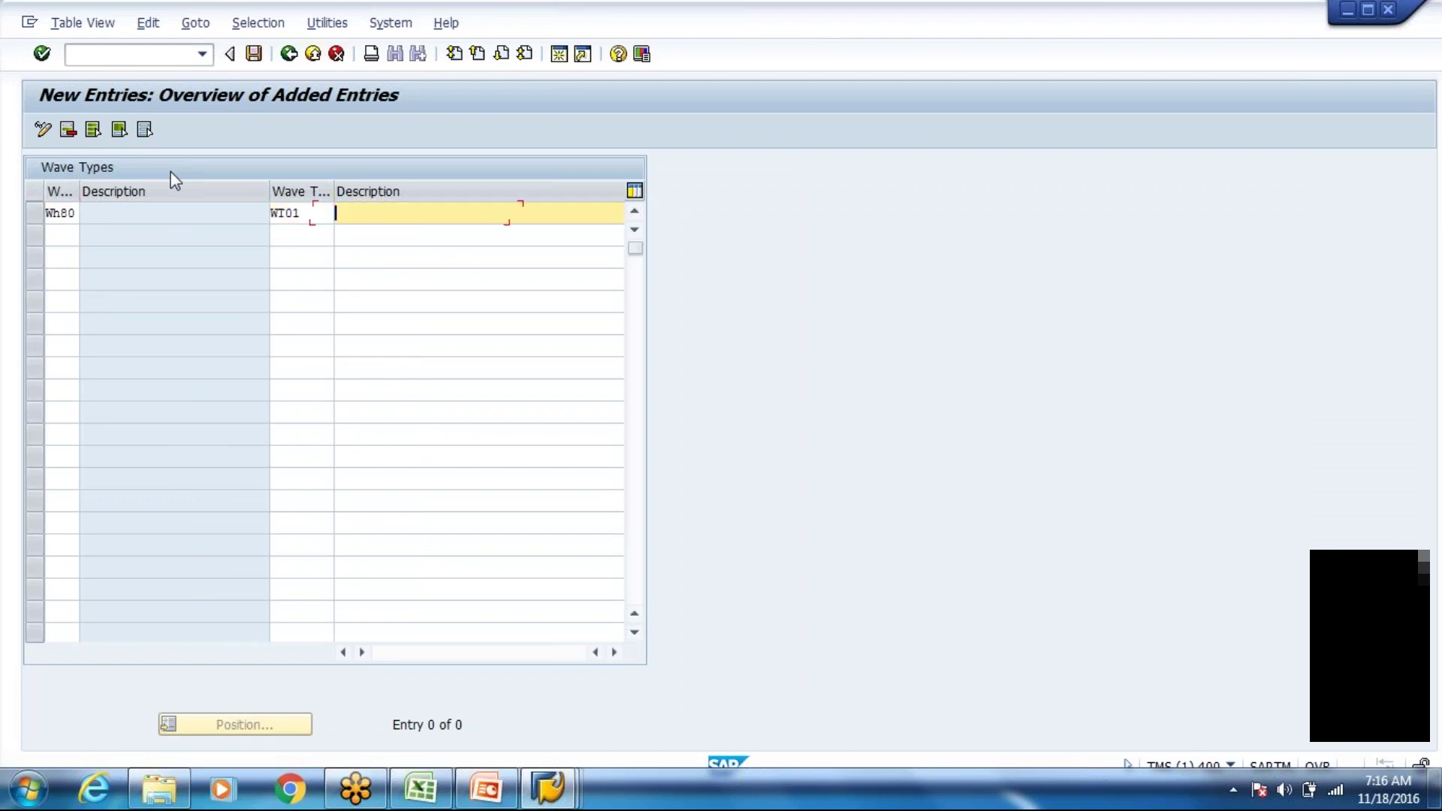
{"action": "type", "text": "Wave Type for "}
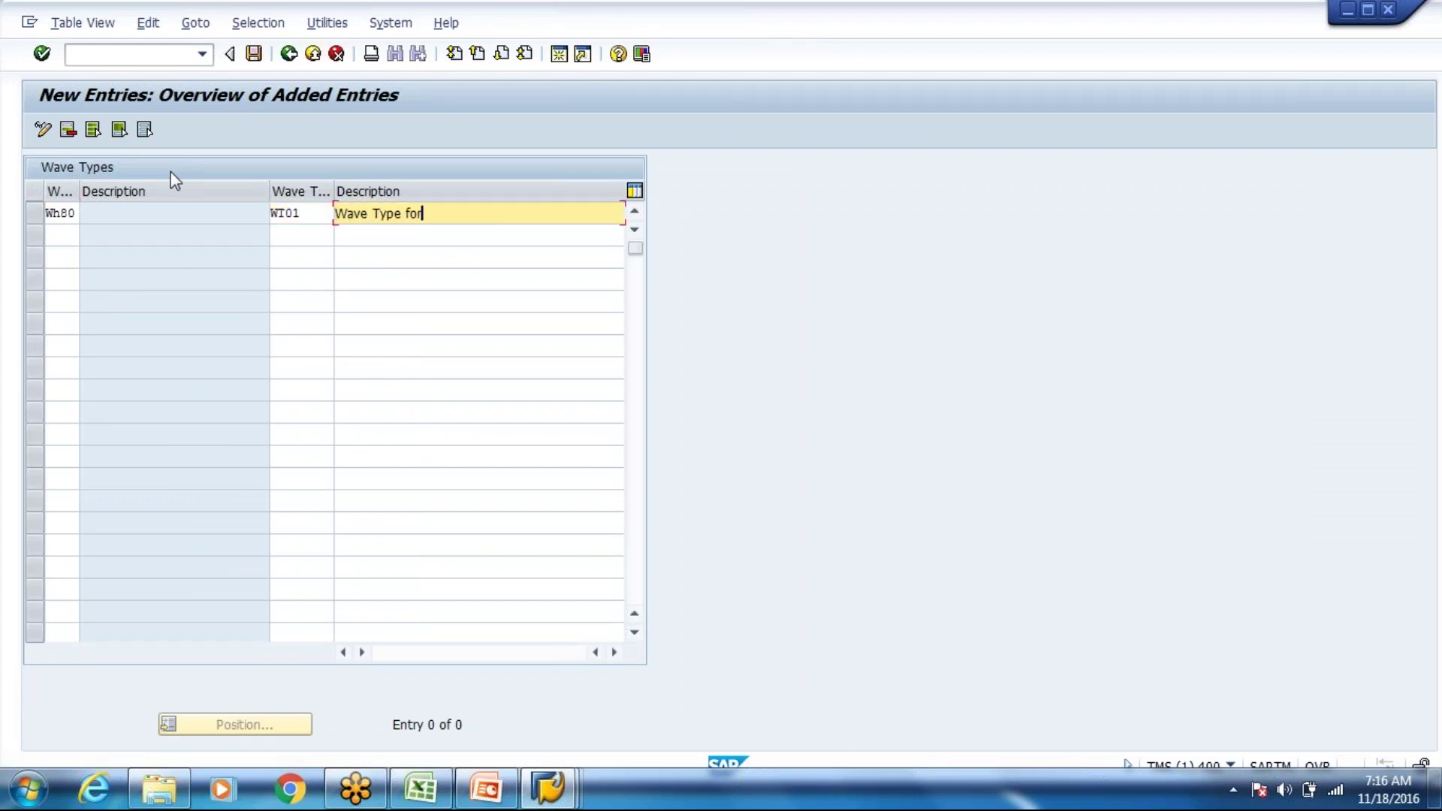
{"action": "type", "text": "Finished Product"}
{"action": "key", "text": "Return"}
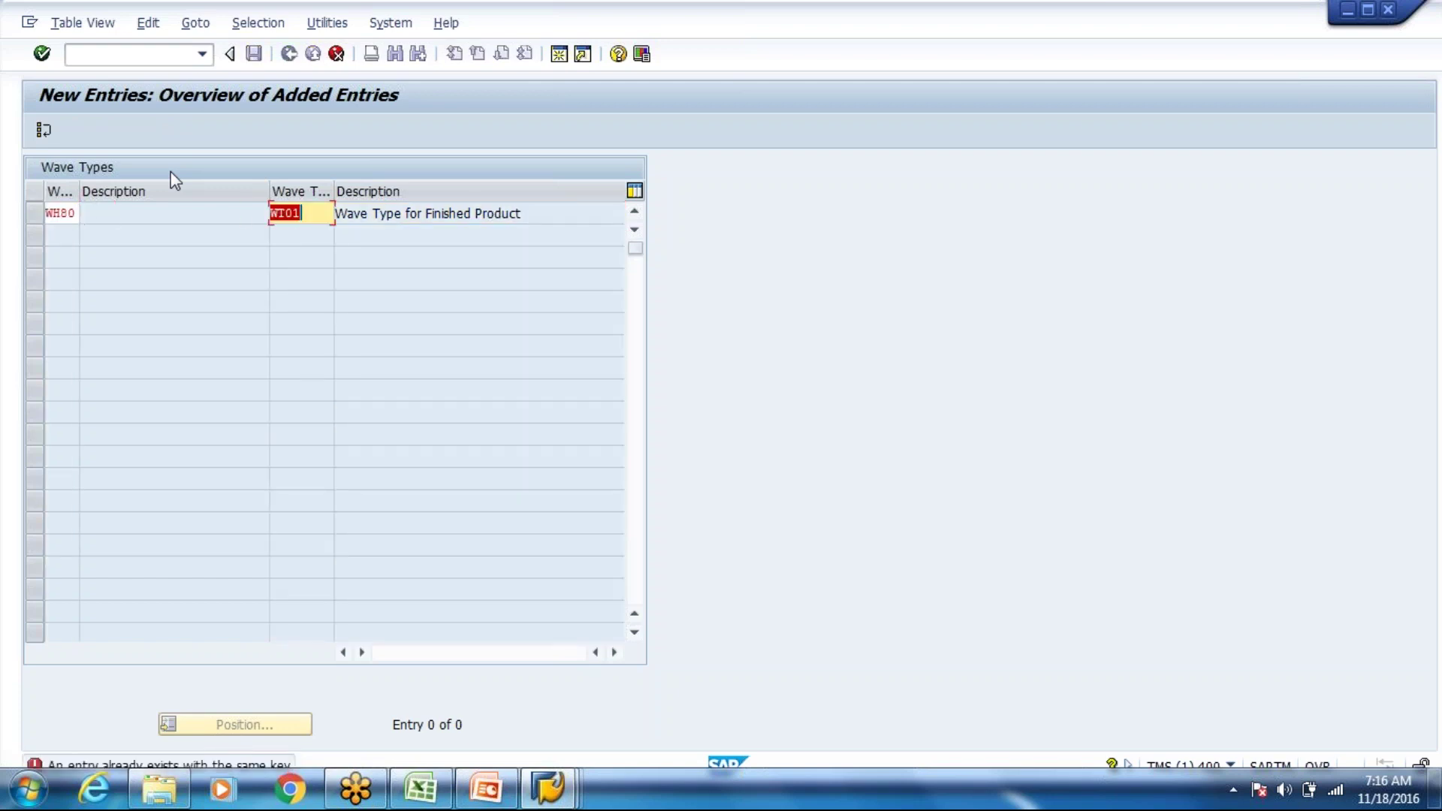
{"action": "left_click", "coordinate": [335, 55]}
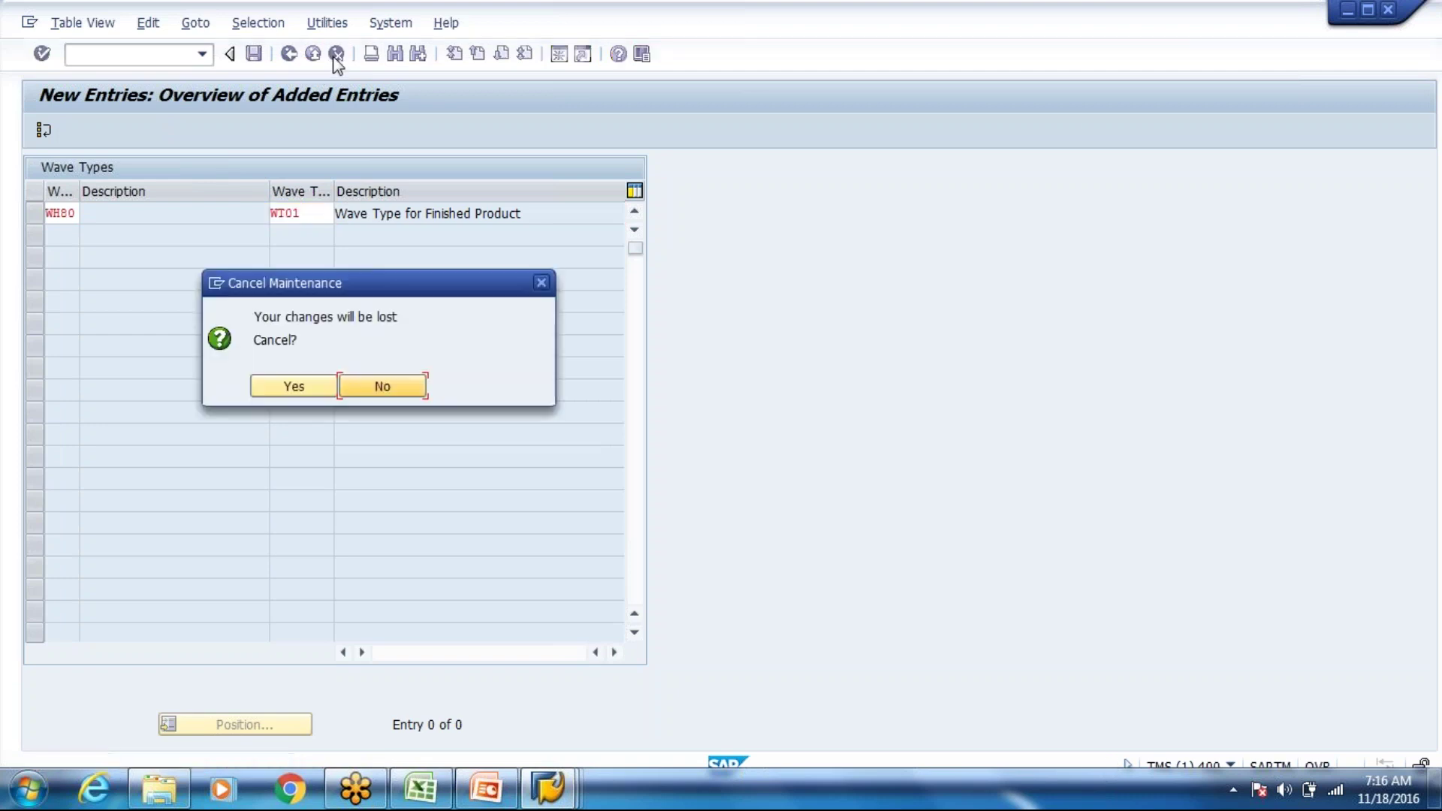
{"action": "left_click", "coordinate": [310, 386]}
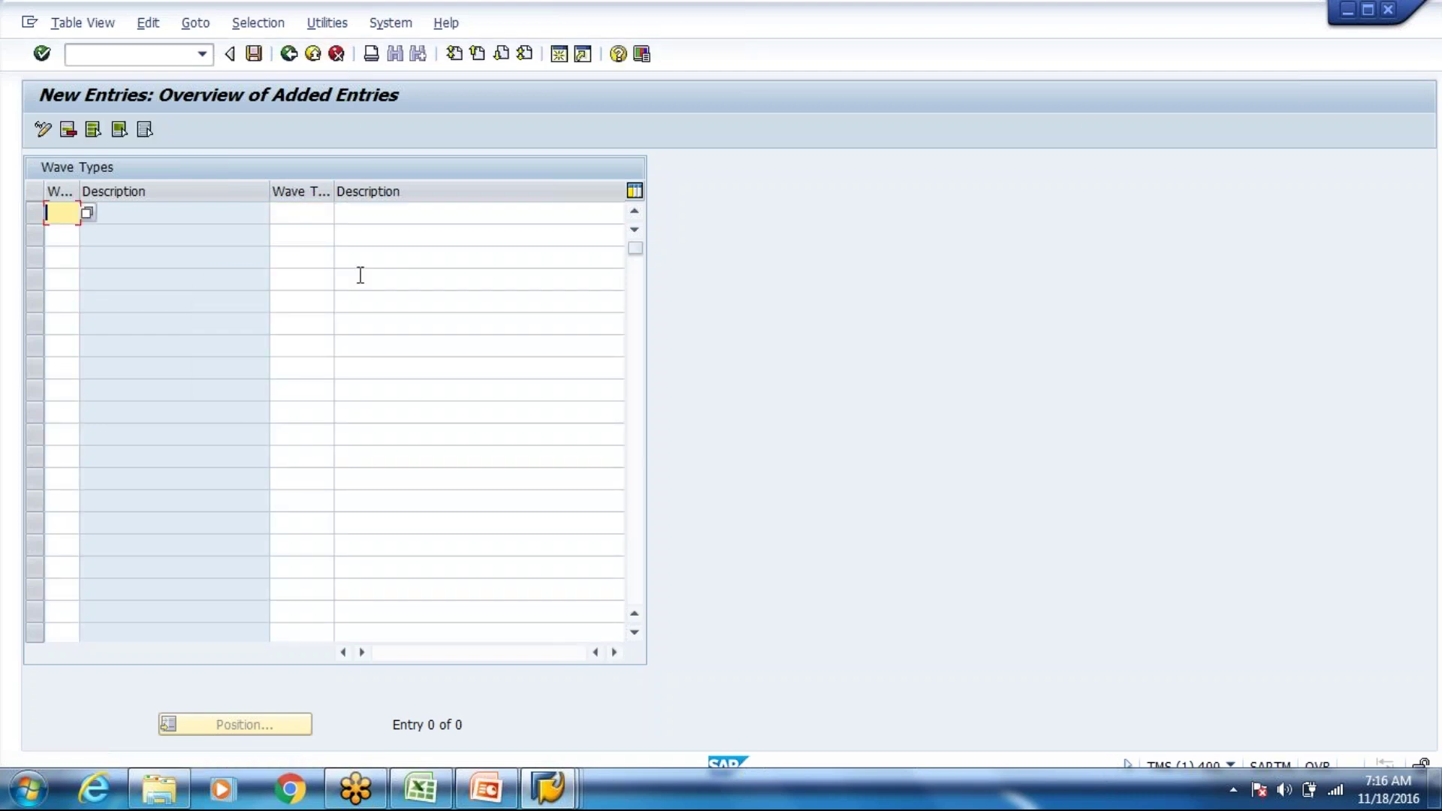
{"action": "left_click", "coordinate": [286, 56]}
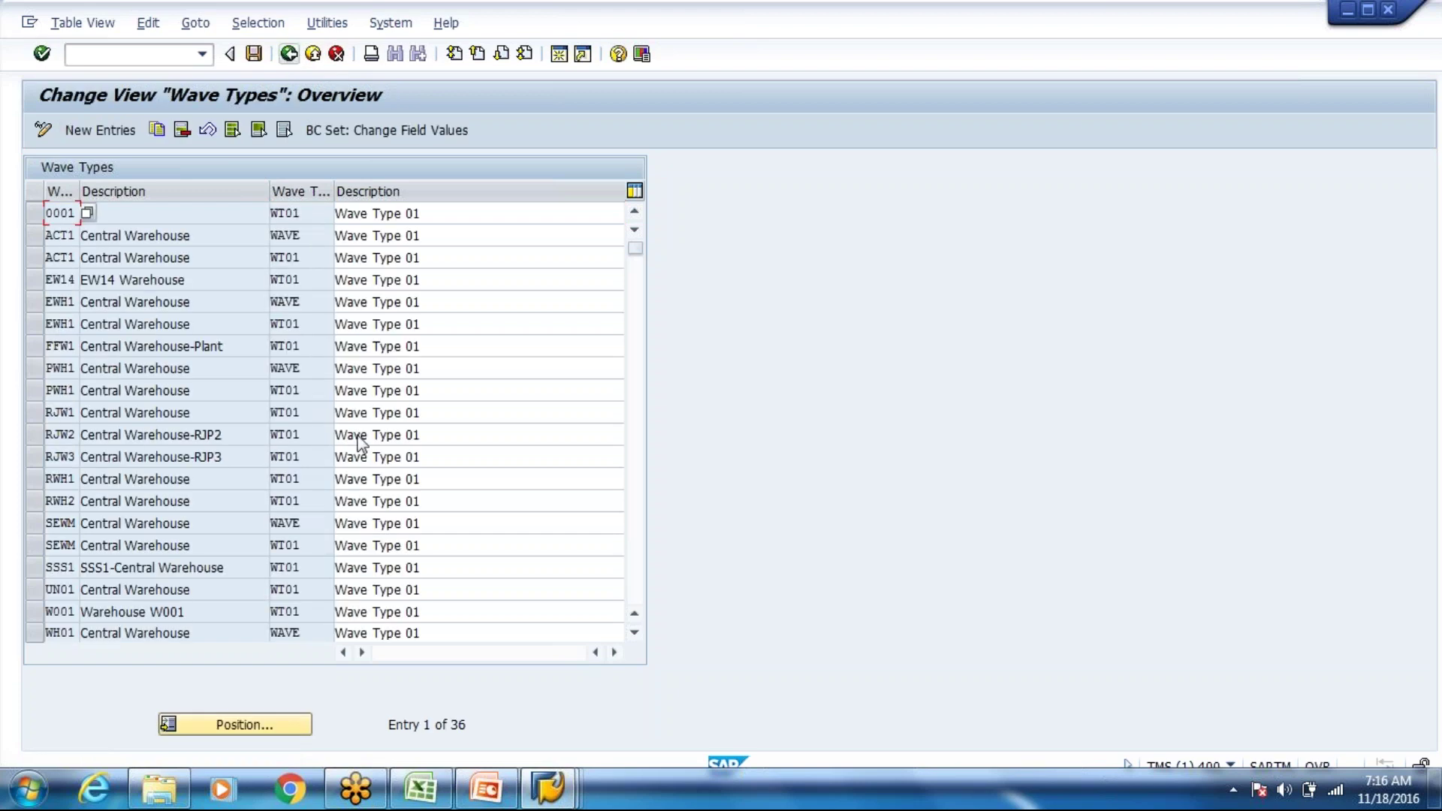
Step: Position the wave types overview on the entries of warehouse WH80
{"action": "left_click", "coordinate": [279, 723]}
{"action": "type", "text": "WH0"}
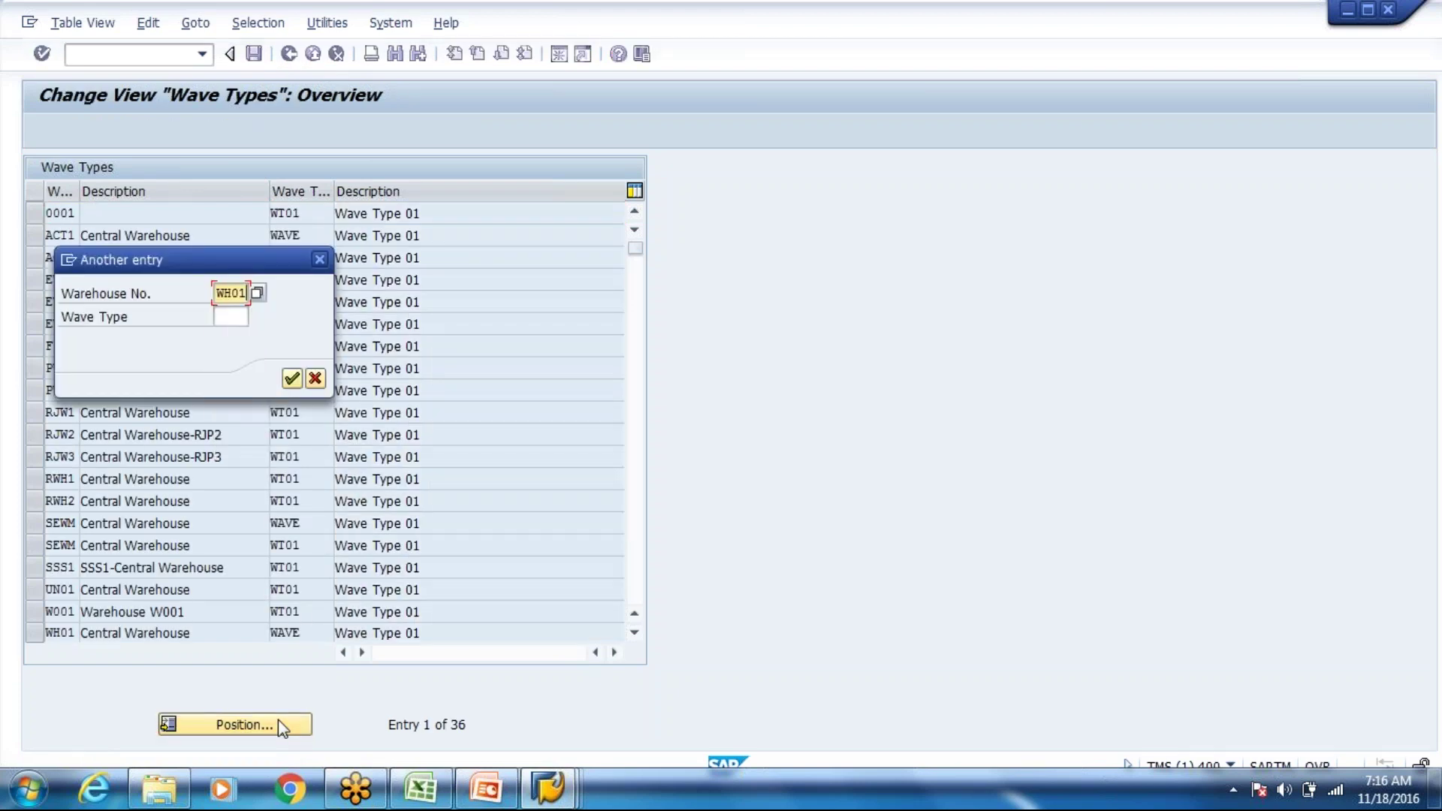
{"action": "key", "text": "BackSpace"}
{"action": "type", "text": "80"}
{"action": "key", "text": "Return"}
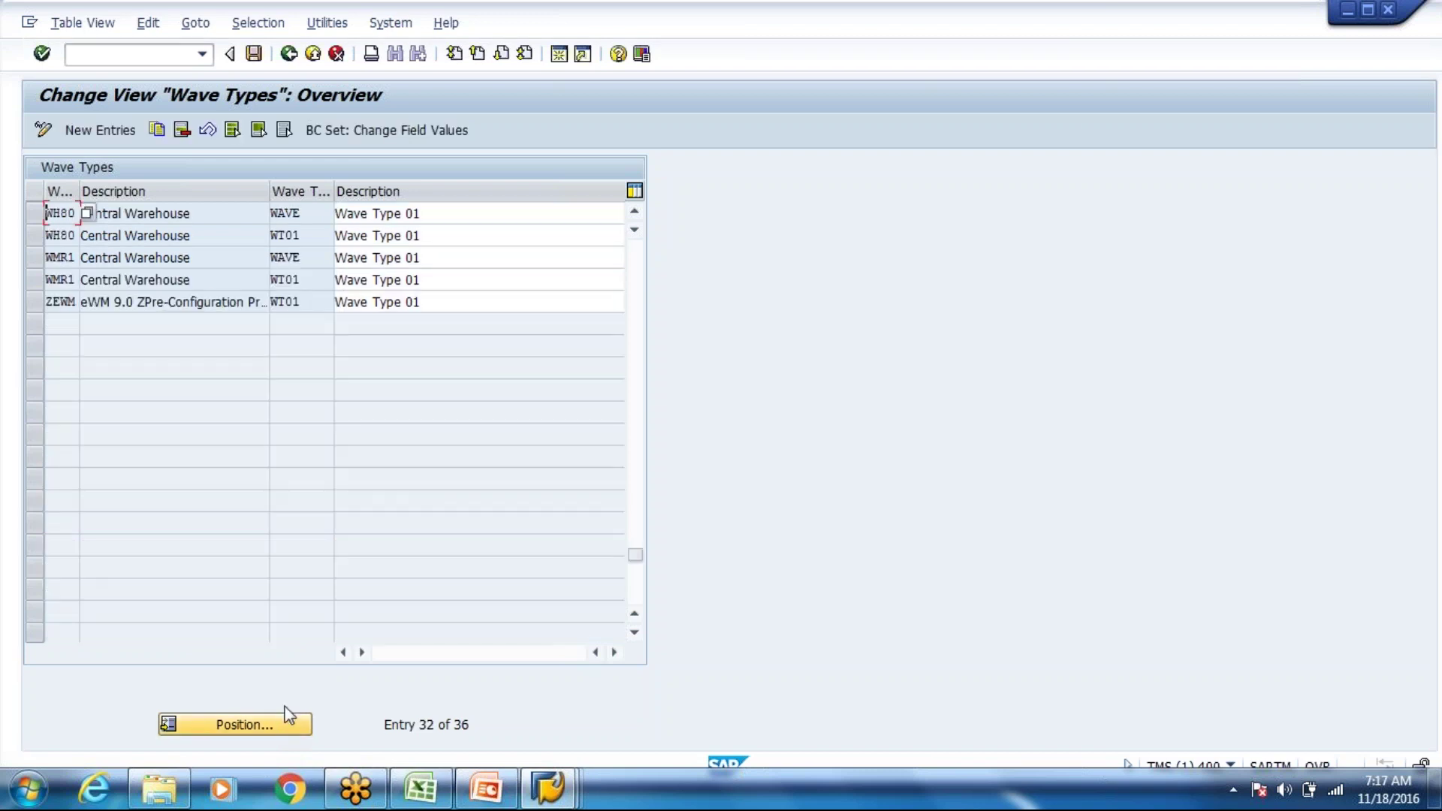
Step: Change the description of WH80's wave type WT01 to "Wave Type for Finished Product" and save it to the Warehouse WH80 customizing request
{"action": "left_click", "coordinate": [464, 240]}
{"action": "key", "text": "BackSpace"}
{"action": "key", "text": "BackSpace"}
{"action": "key", "text": "BackSpace"}
{"action": "key", "text": "BackSpace"}
{"action": "key", "text": "BackSpace"}
{"action": "key", "text": "BackSpace"}
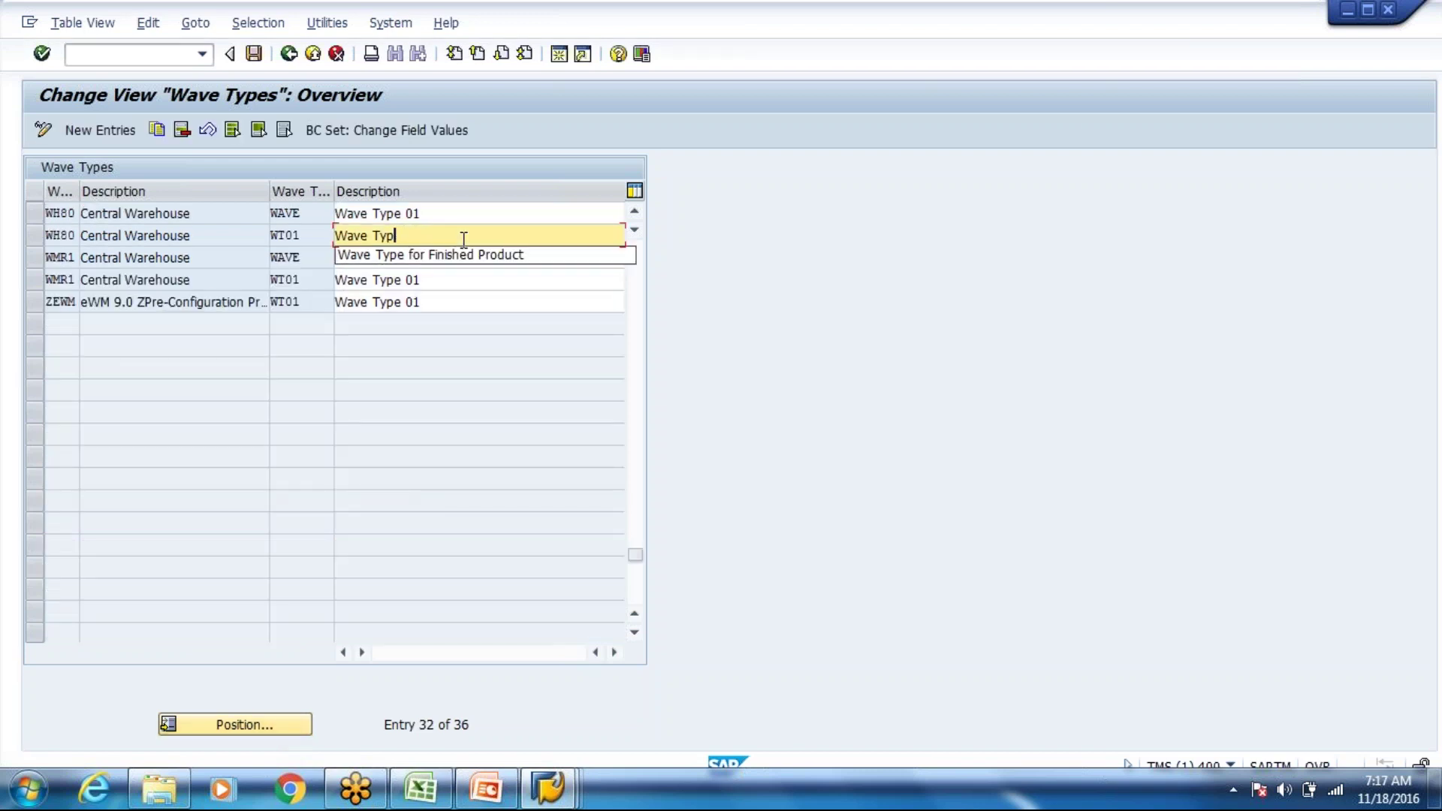
{"action": "key", "text": "Down"}
{"action": "key", "text": "Return"}
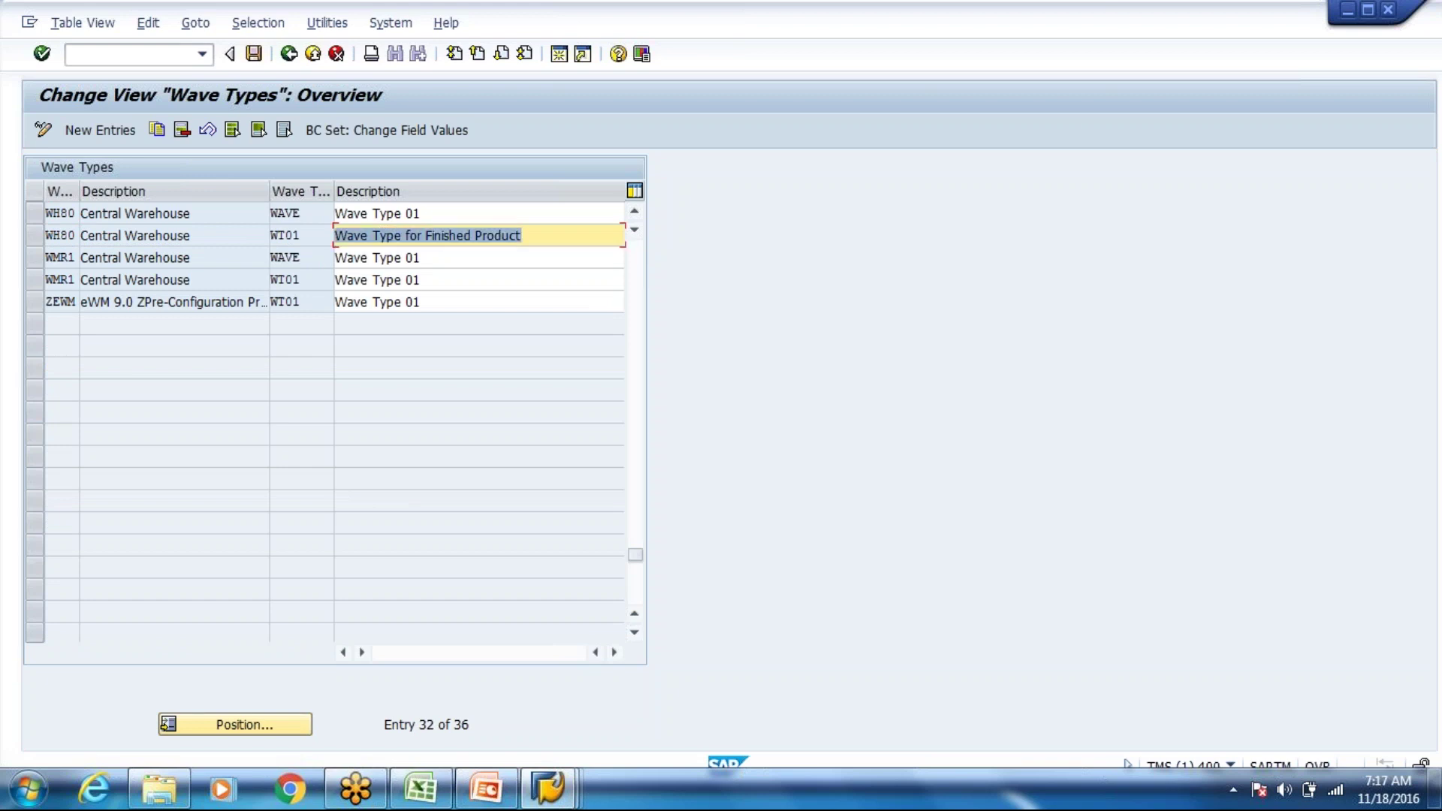
{"action": "key", "text": "F3"}
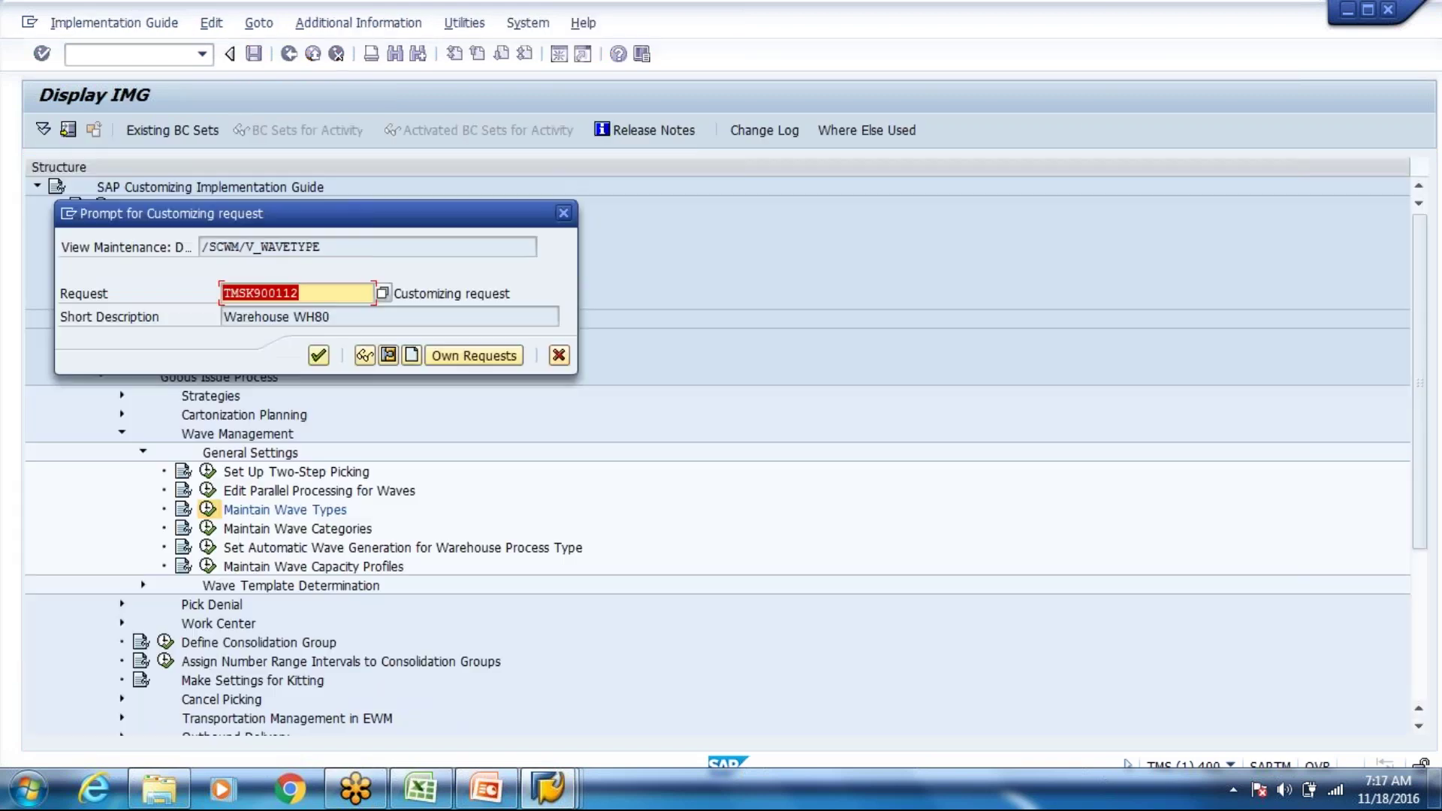
{"action": "key", "text": "Return"}
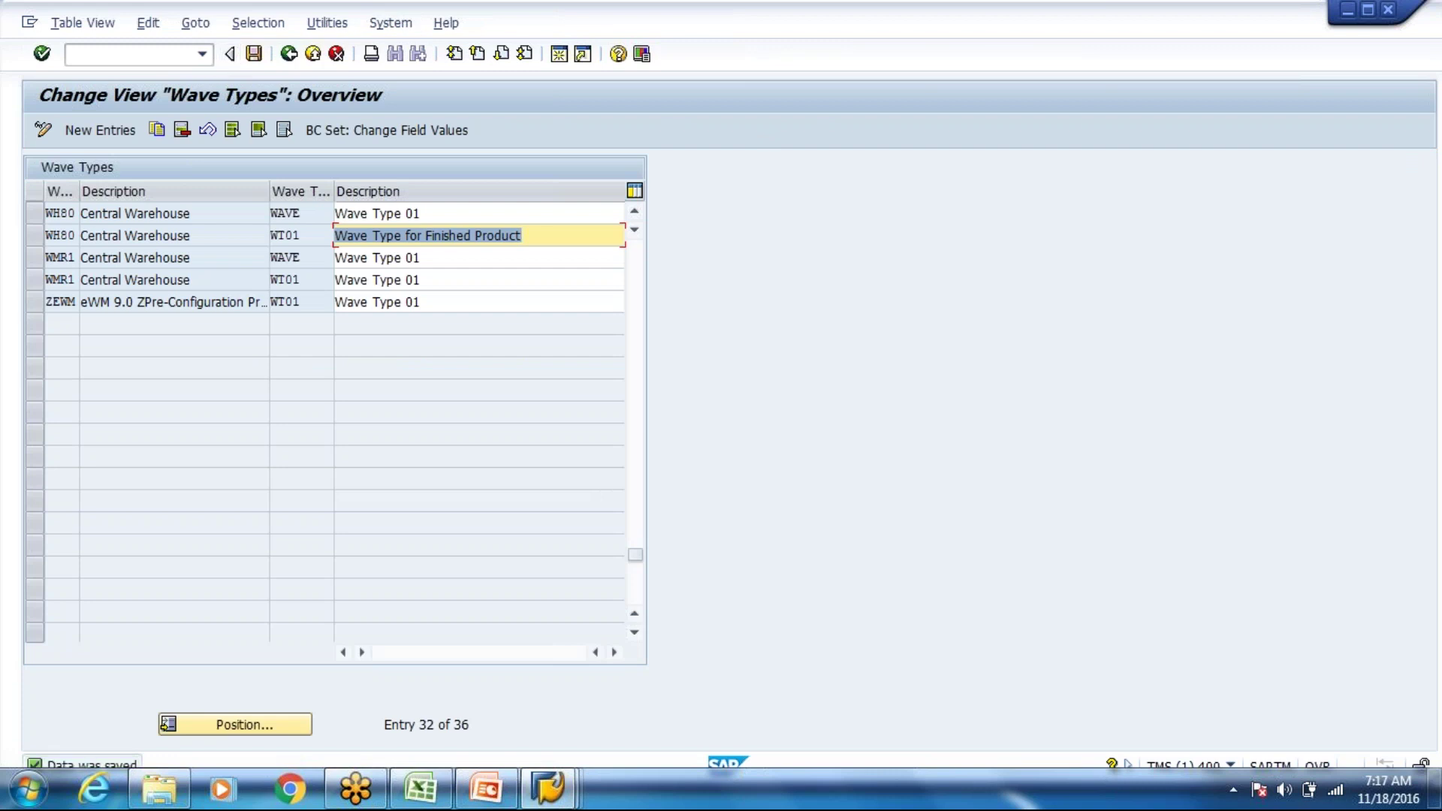
Step: Open Wave Management for warehouse WH80 in a new session with /o/scwm/wave
{"action": "left_click", "coordinate": [128, 54]}
{"action": "type", "text": "/o/scwmw"}
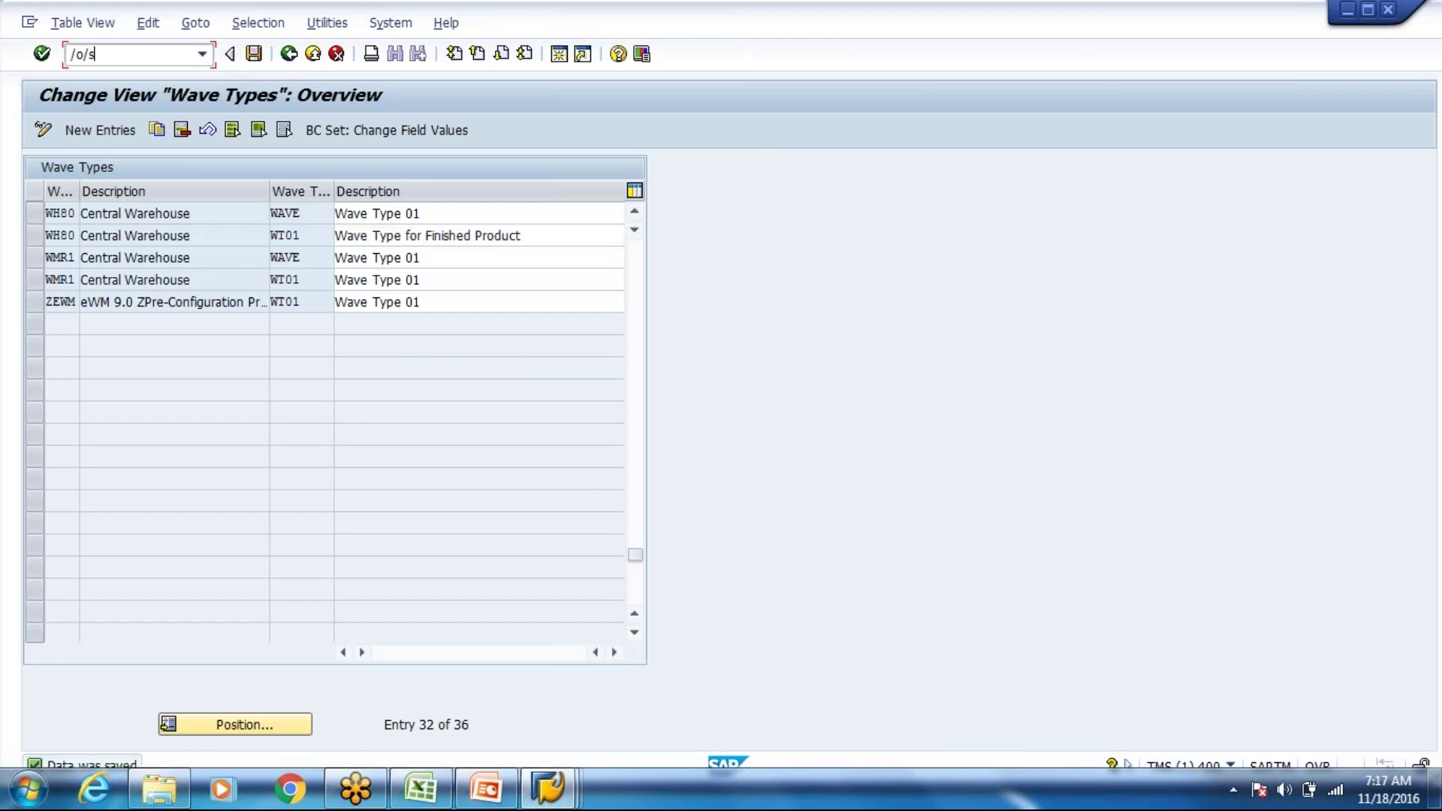
{"action": "type", "text": "/wave"}
{"action": "key", "text": "Return"}
Step: Run /n/scwm/mon and open the Warehouse Management Monitor for warehouse WH80 with monitor SAP
{"action": "type", "text": "/n/scwm/mon"}
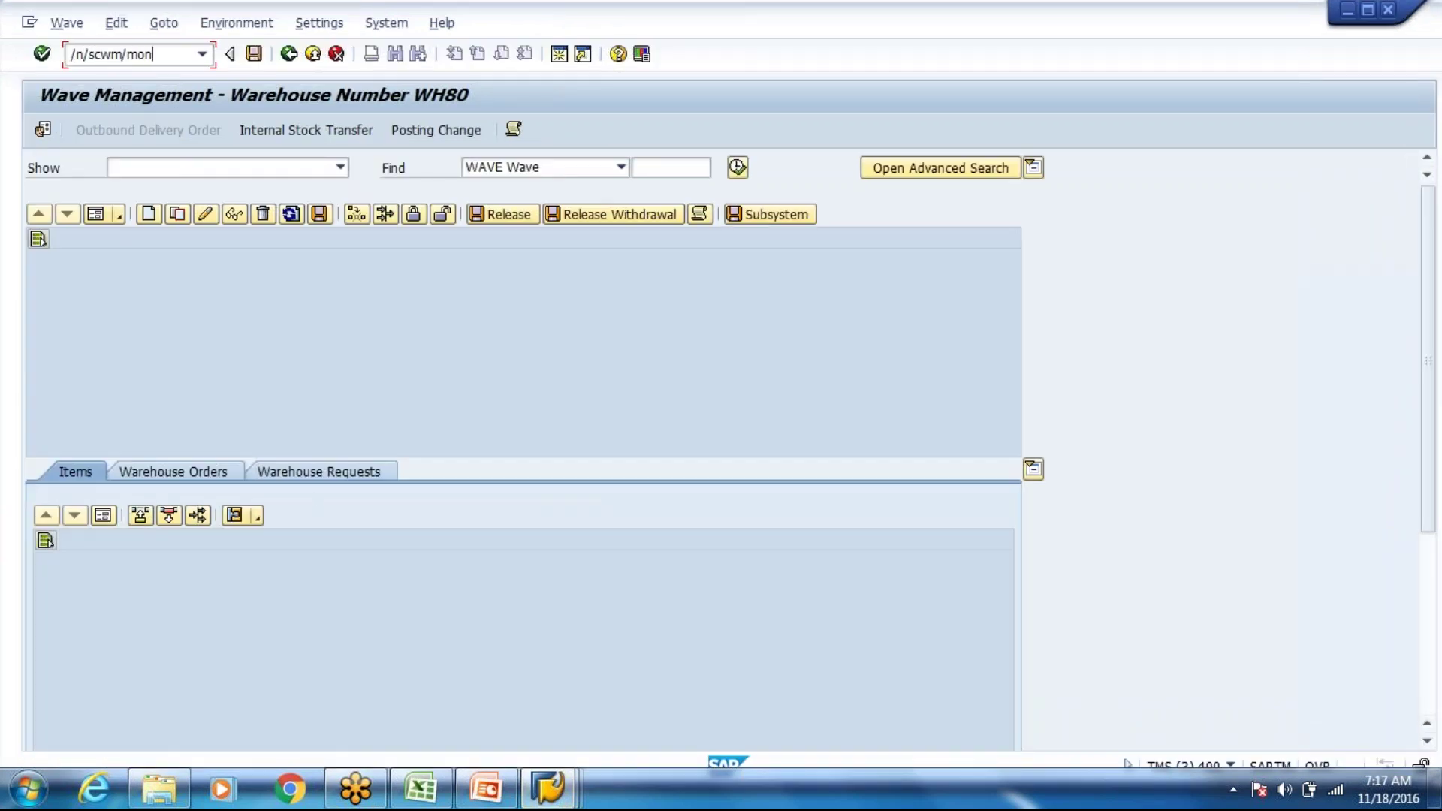
{"action": "key", "text": "Return"}
{"action": "type", "text": "SAP"}
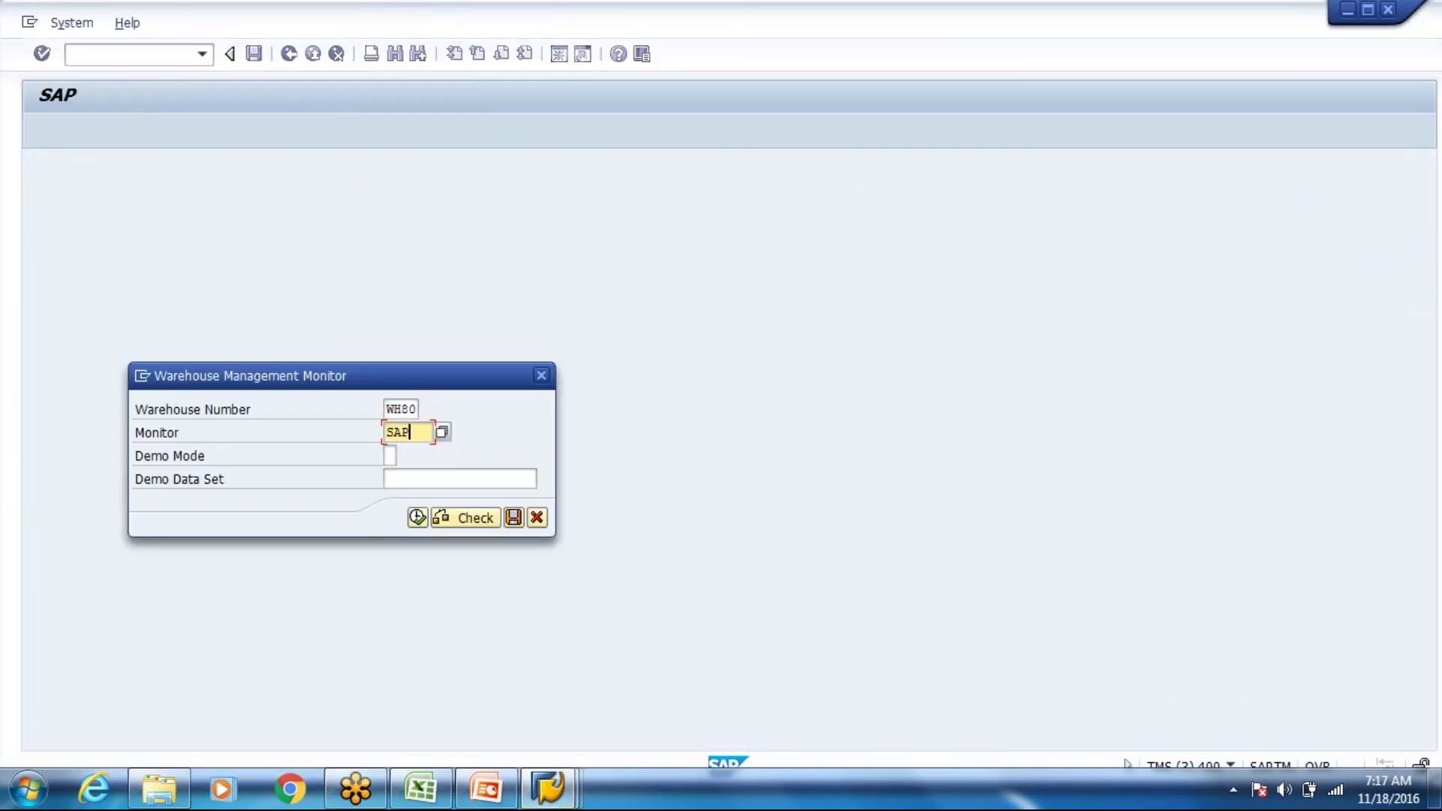
{"action": "left_click", "coordinate": [418, 518]}
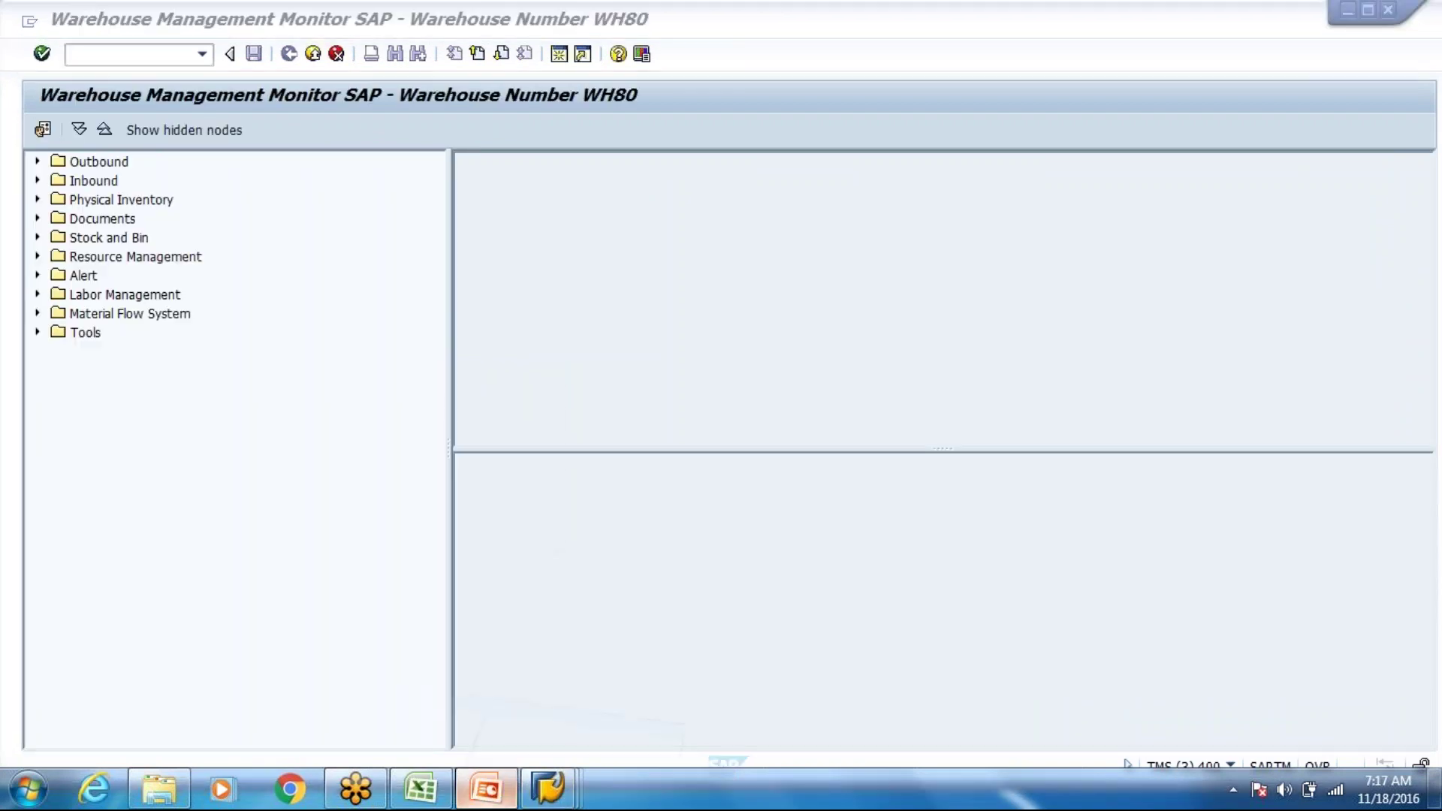
Step: Switch to PowerPoint to view the Wave Templates slide, and return to the SAP warehouse monitor
{"action": "key", "text": "alt+Tab"}
{"action": "key", "text": "Down"}
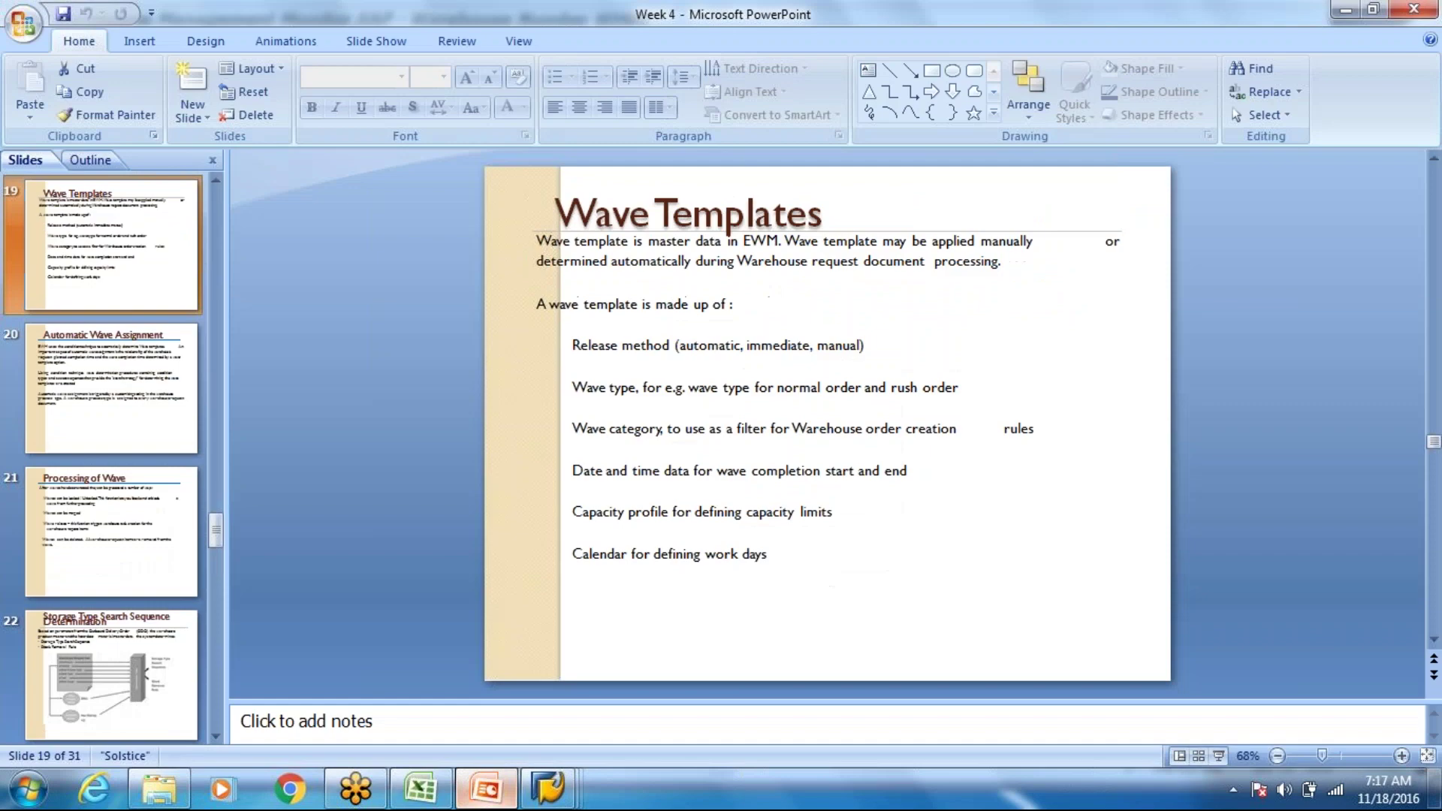
{"action": "key", "text": "alt+Tab"}
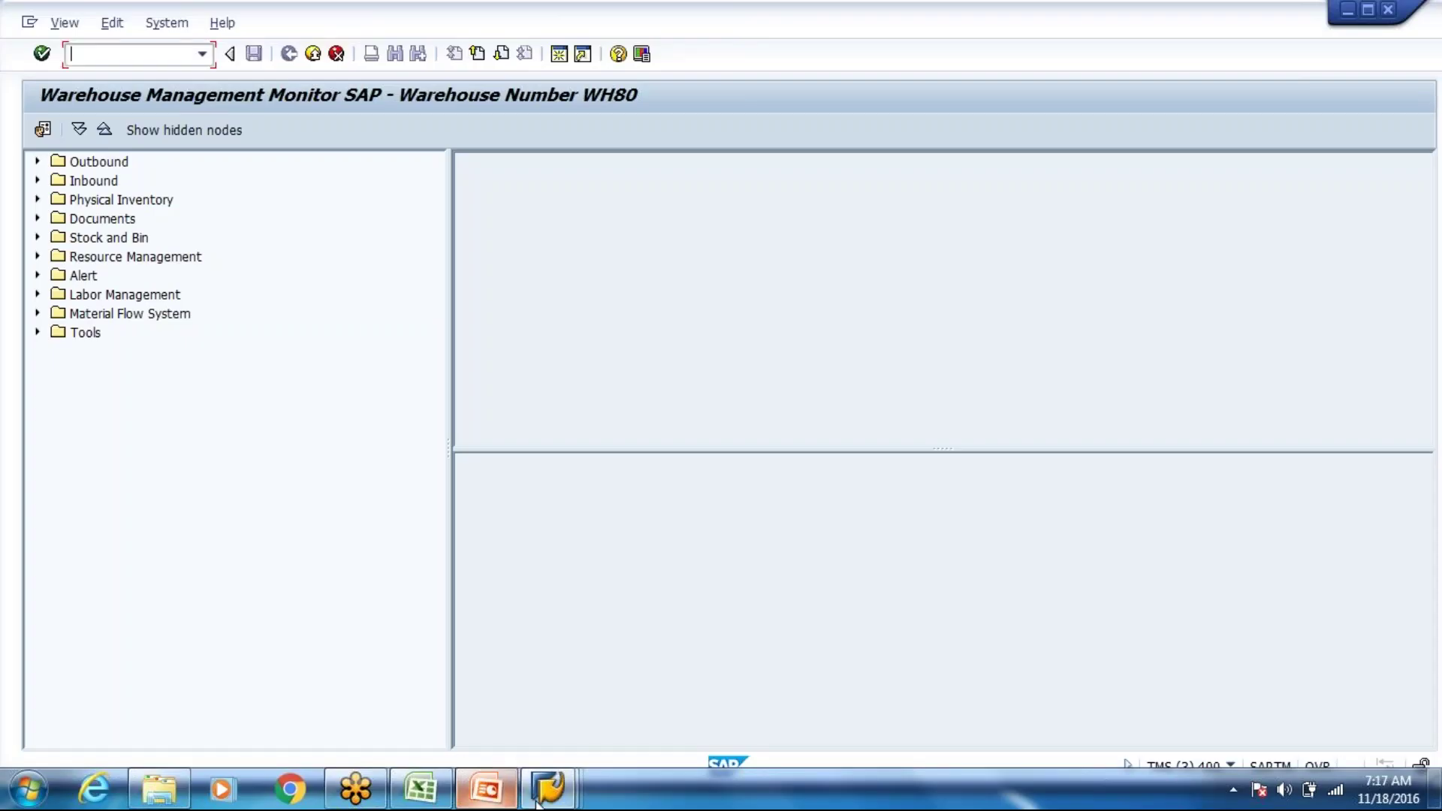
Step: Open the wave selection criteria under the monitor's outbound documents, and close them without running the selection
{"action": "left_click", "coordinate": [37, 161]}
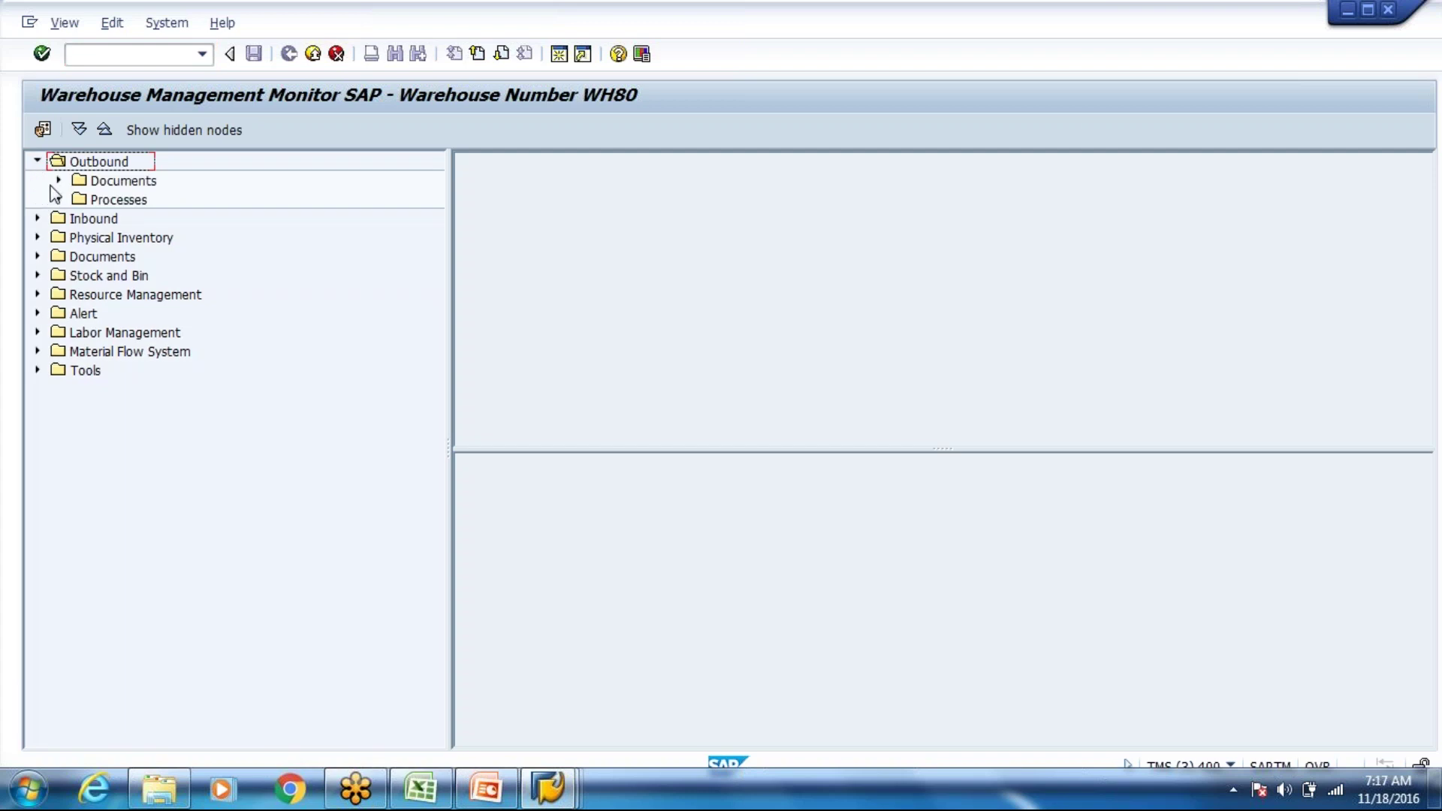
{"action": "left_click", "coordinate": [58, 180]}
{"action": "double_click", "coordinate": [137, 219]}
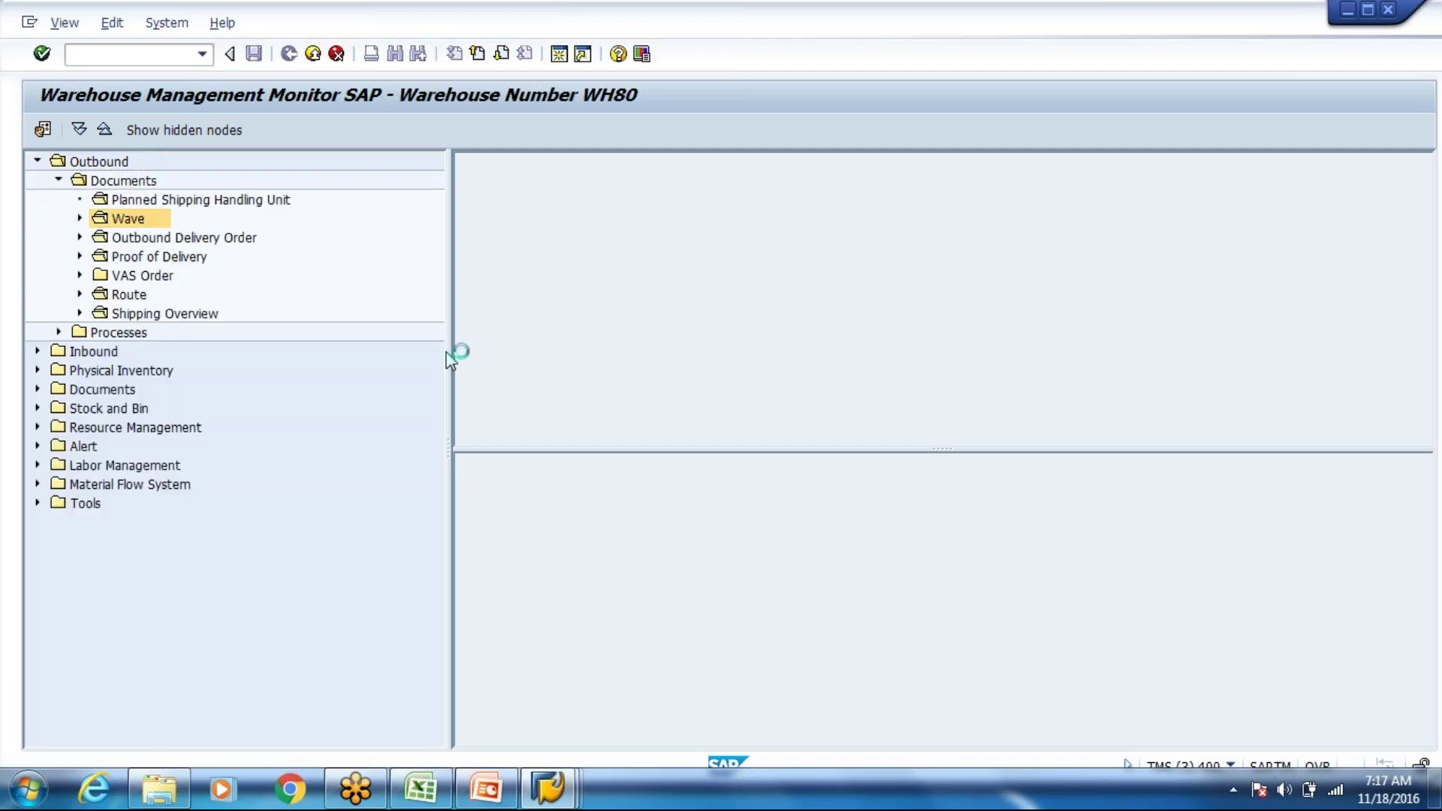
{"action": "left_click", "coordinate": [366, 340]}
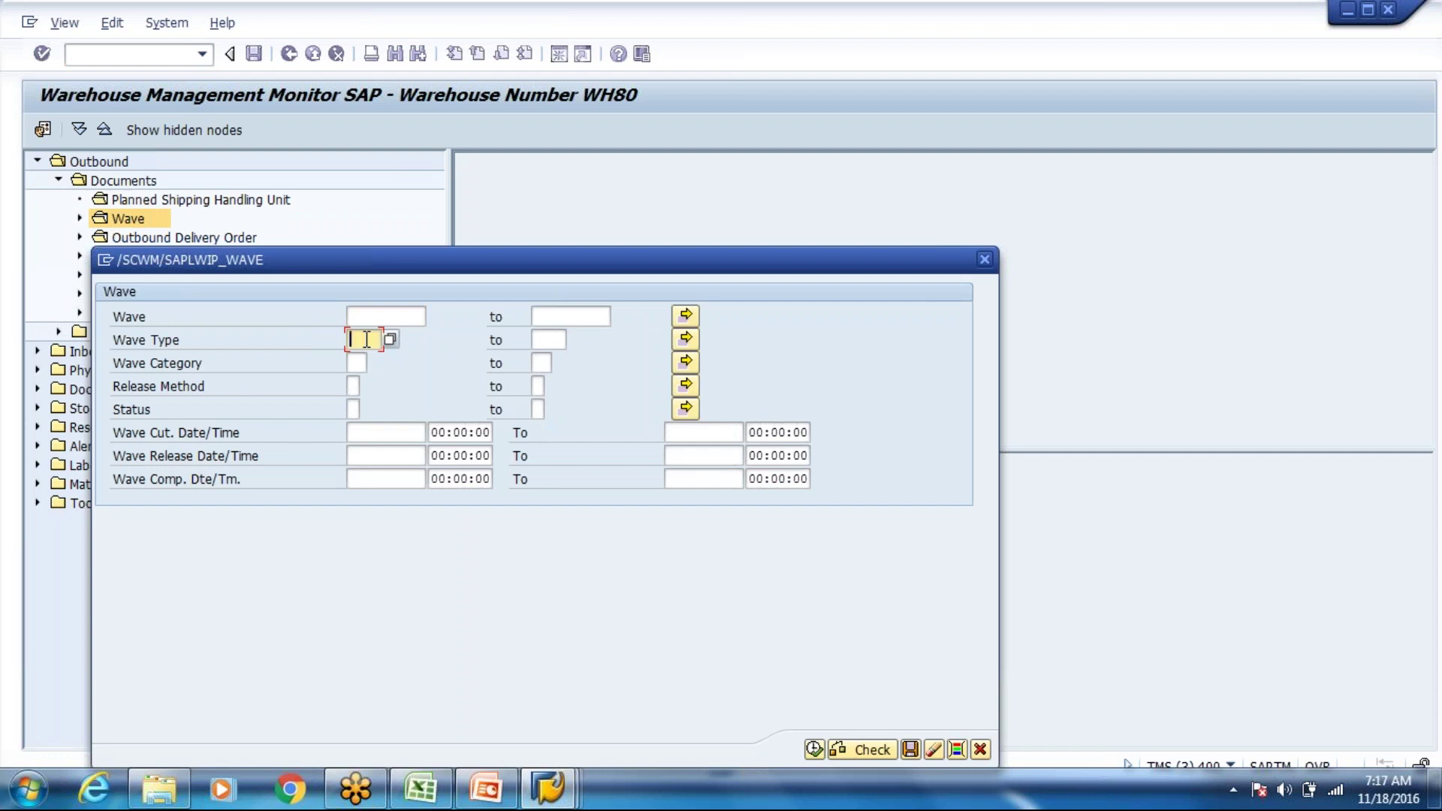
{"action": "left_click", "coordinate": [979, 751]}
Step: Check the Wave Templates slide in PowerPoint, return to SAP's Wave Types view, save it and go back to the Implementation Guide
{"action": "key", "text": "alt+Tab"}
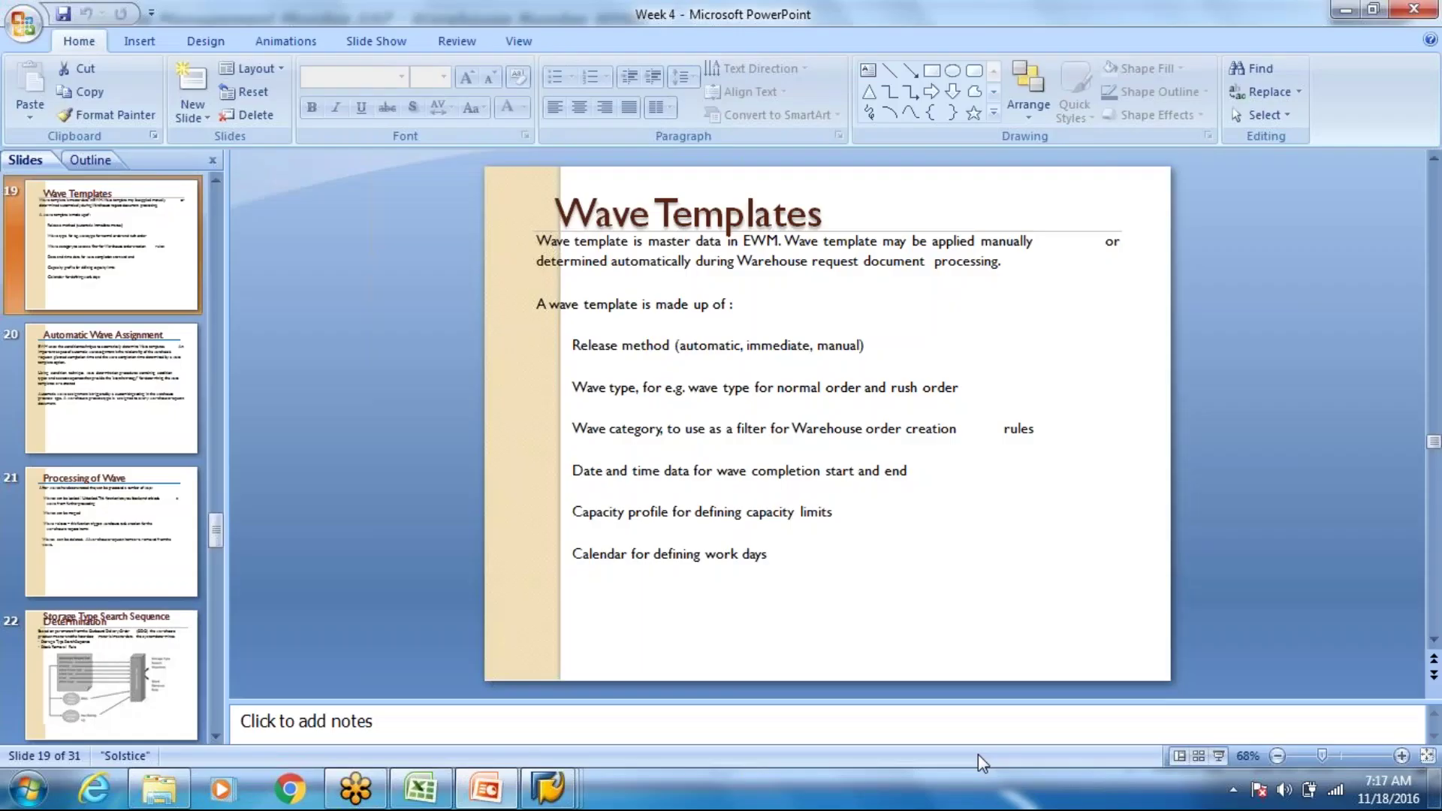
{"action": "key", "text": "alt+Tab"}
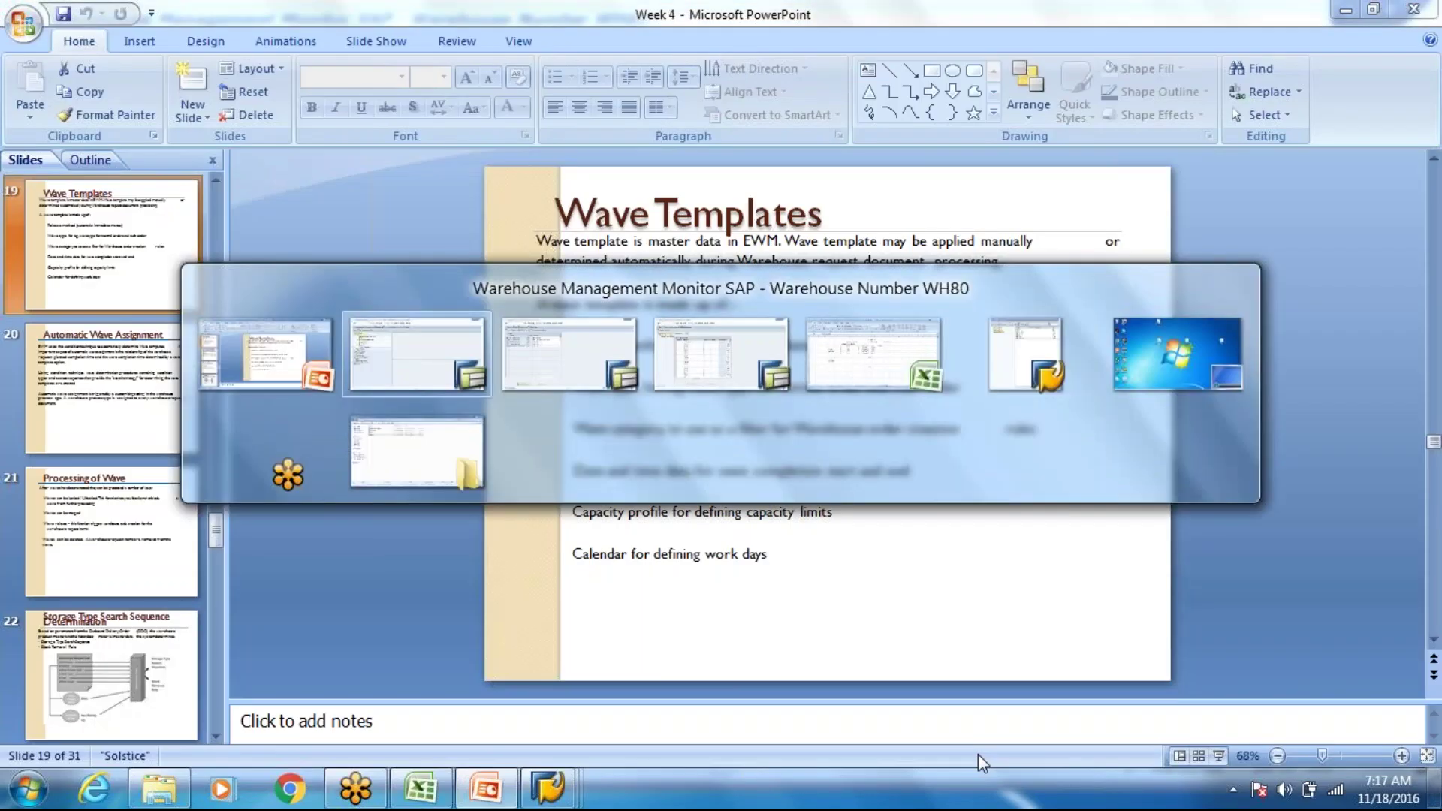
{"action": "key", "text": "ctrl+s"}
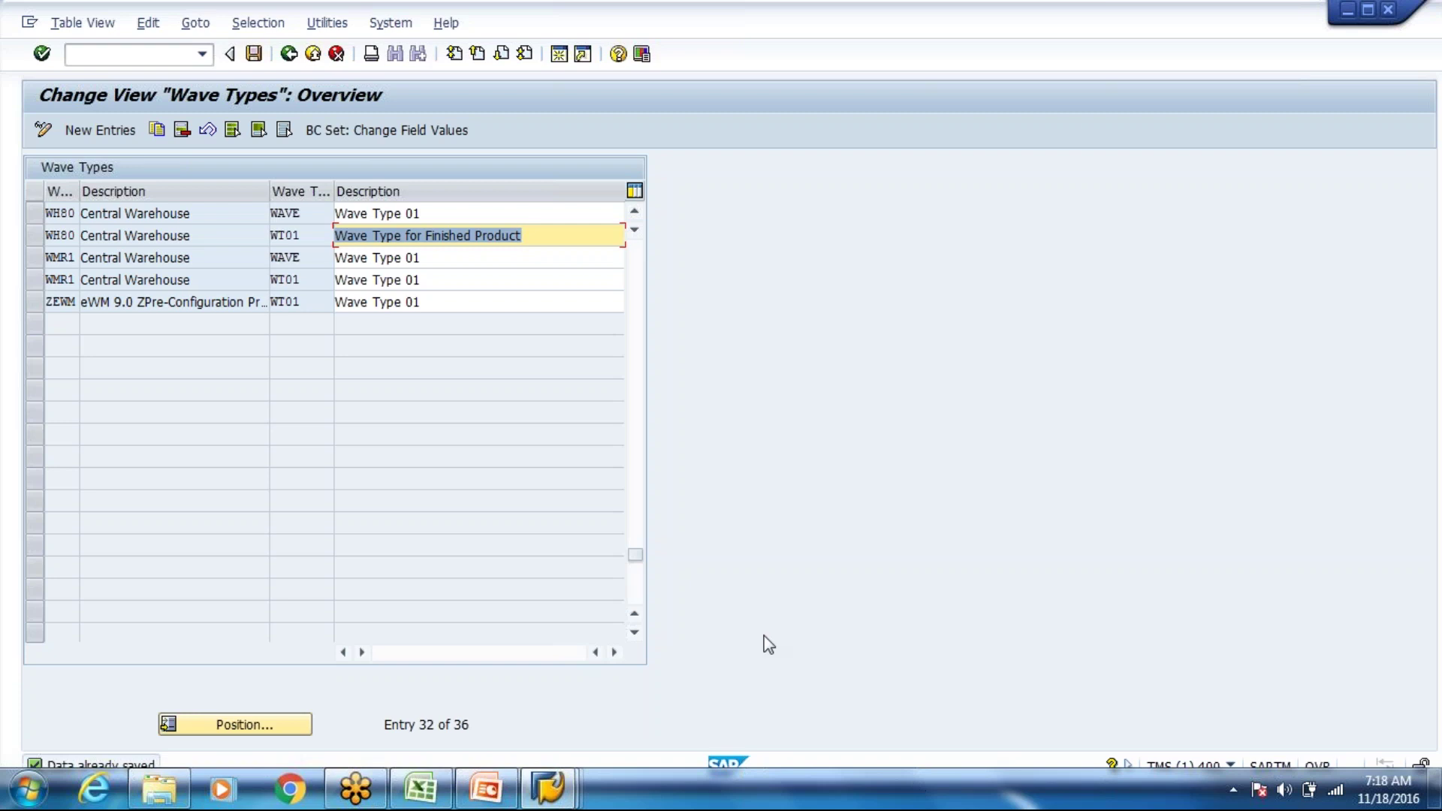
{"action": "left_click", "coordinate": [294, 61]}
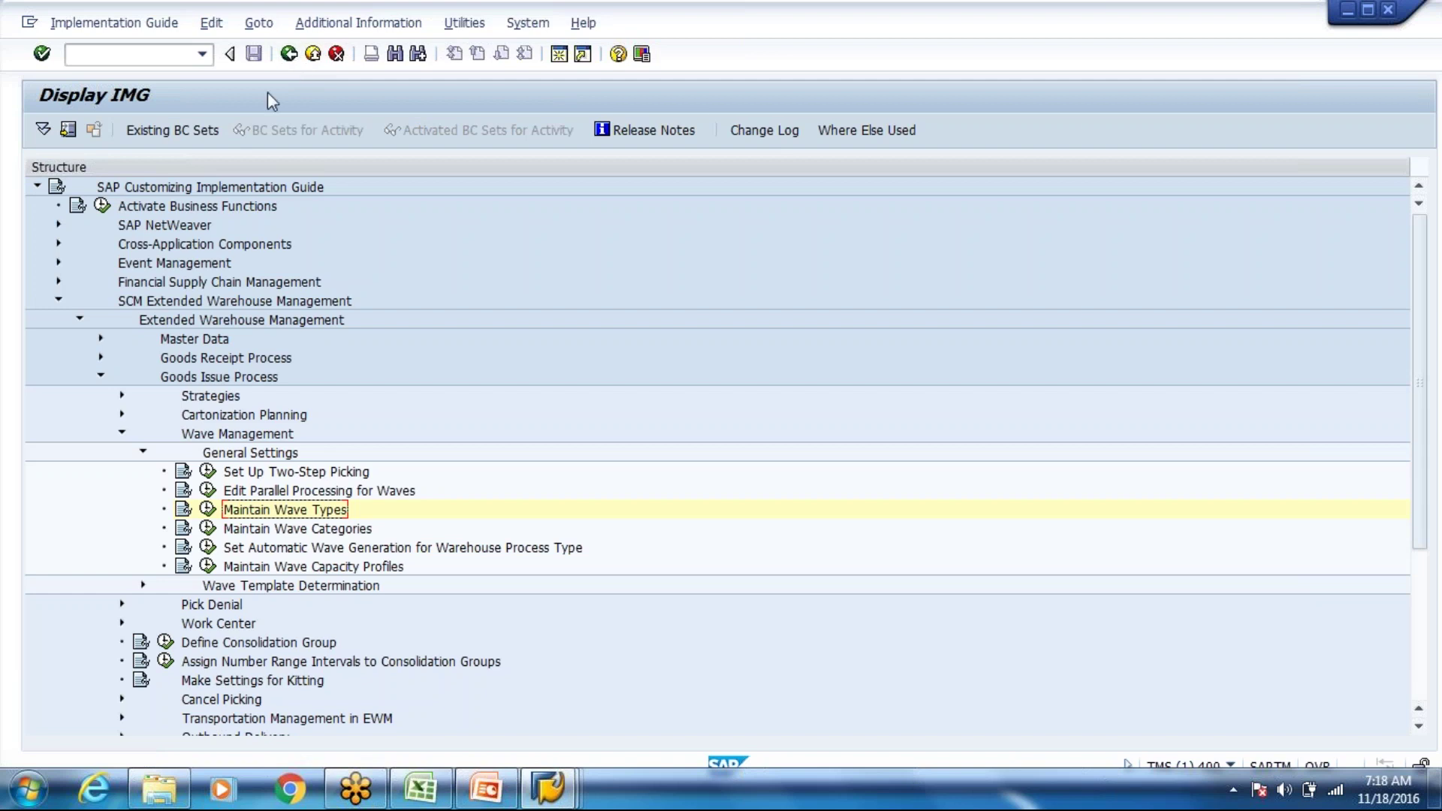
Step: Open the Maintain Wave Categories activity and position the category list at warehouse WH80
{"action": "left_click", "coordinate": [208, 528]}
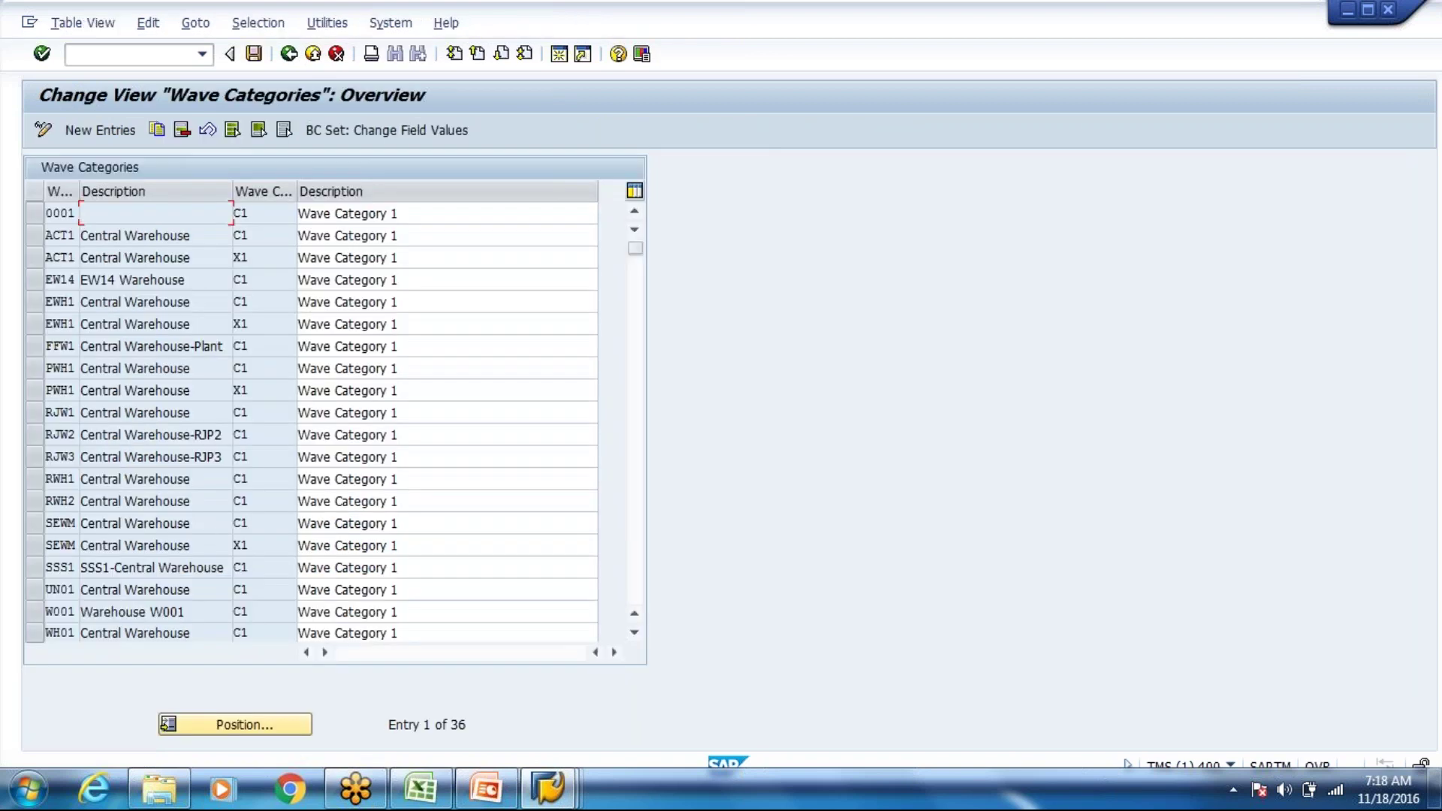
{"action": "left_click", "coordinate": [100, 138]}
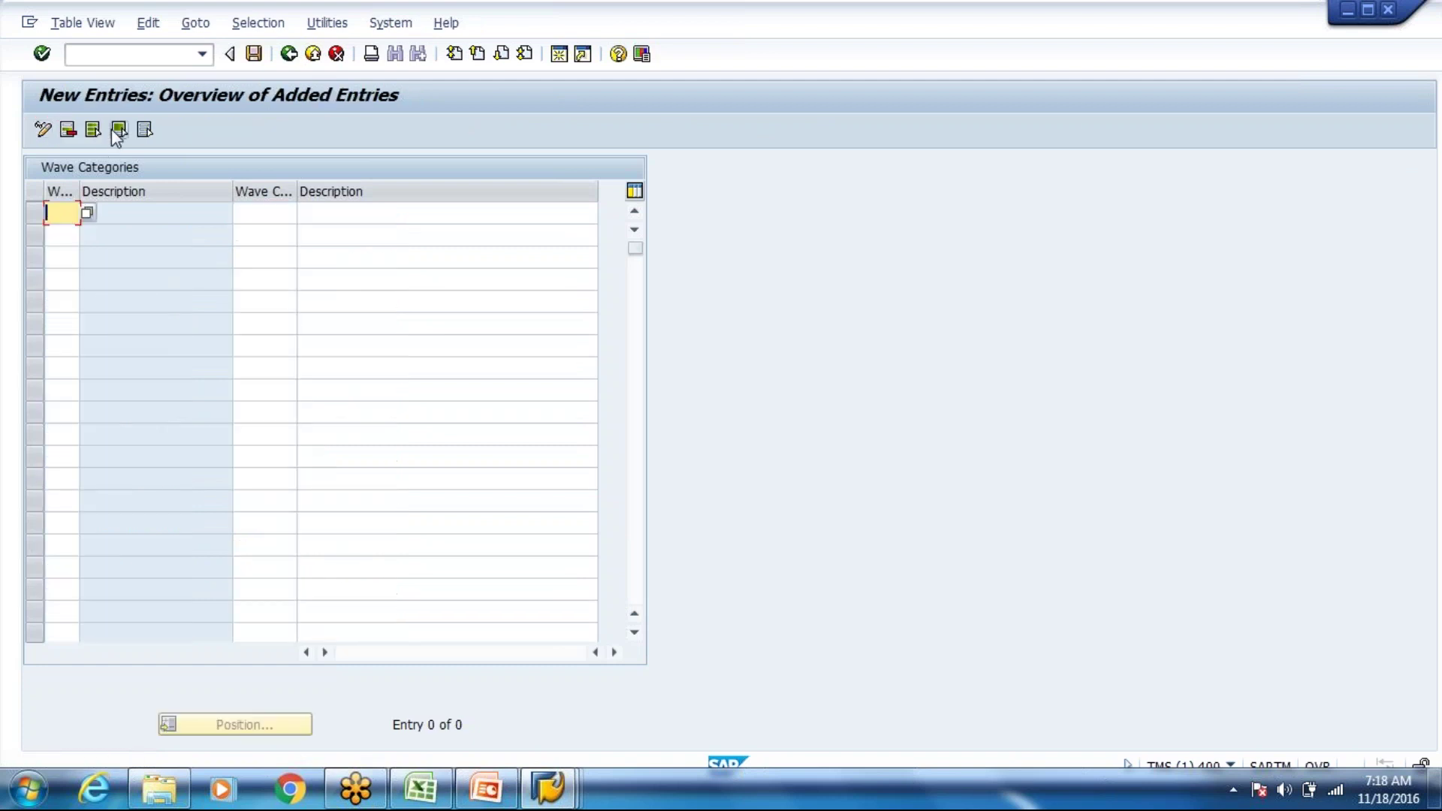
{"action": "left_click", "coordinate": [341, 61]}
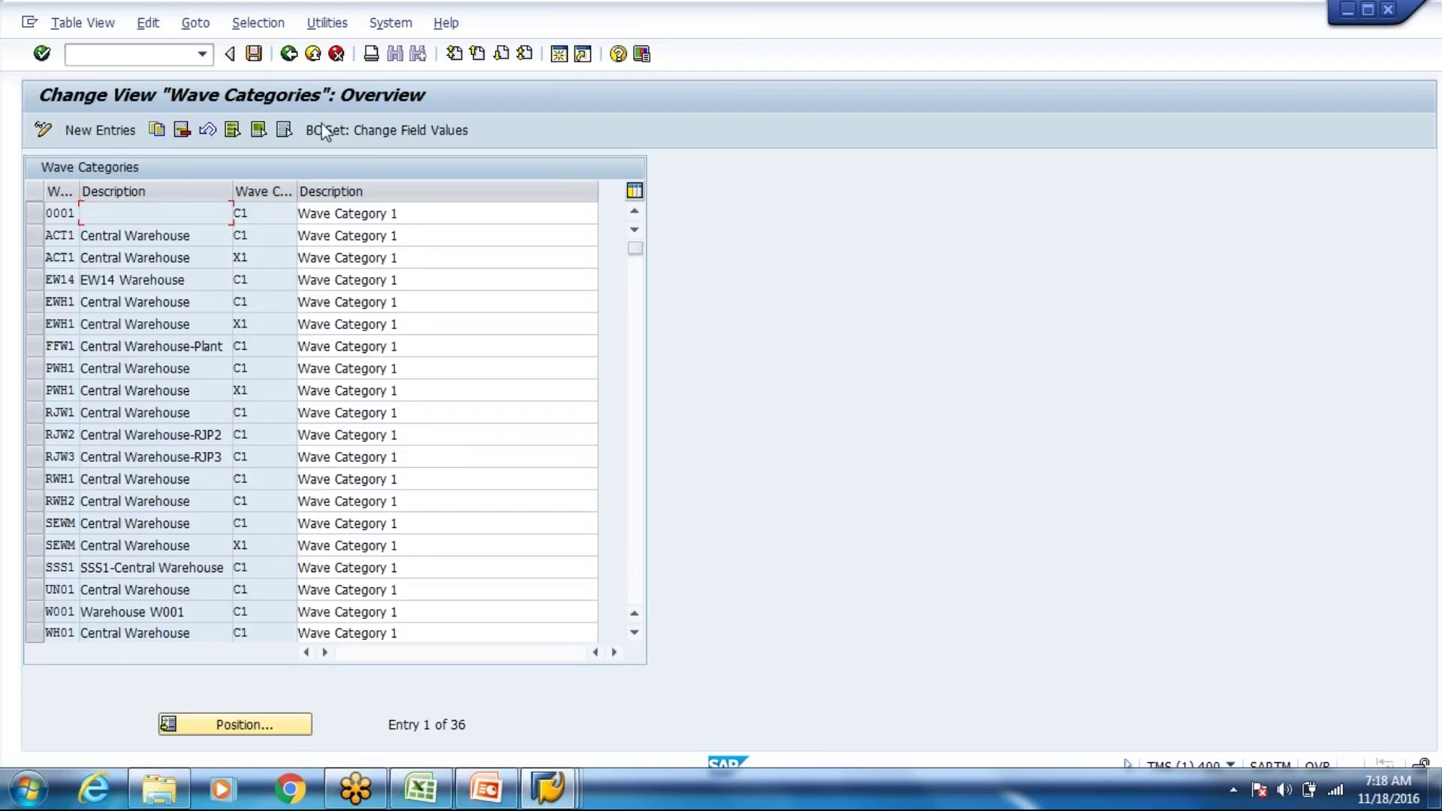
{"action": "left_click", "coordinate": [260, 725]}
{"action": "type", "text": "Wh80"}
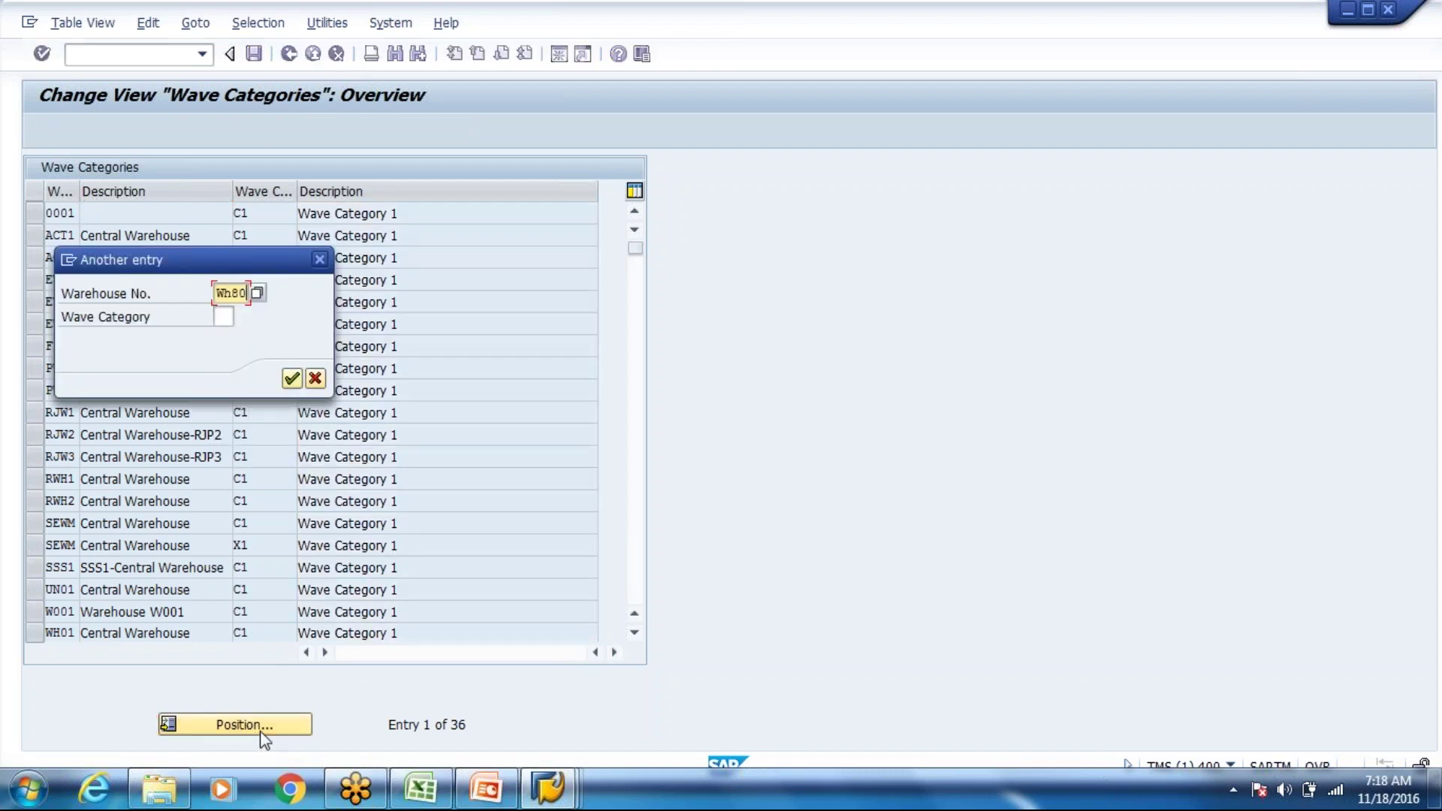
{"action": "key", "text": "Return"}
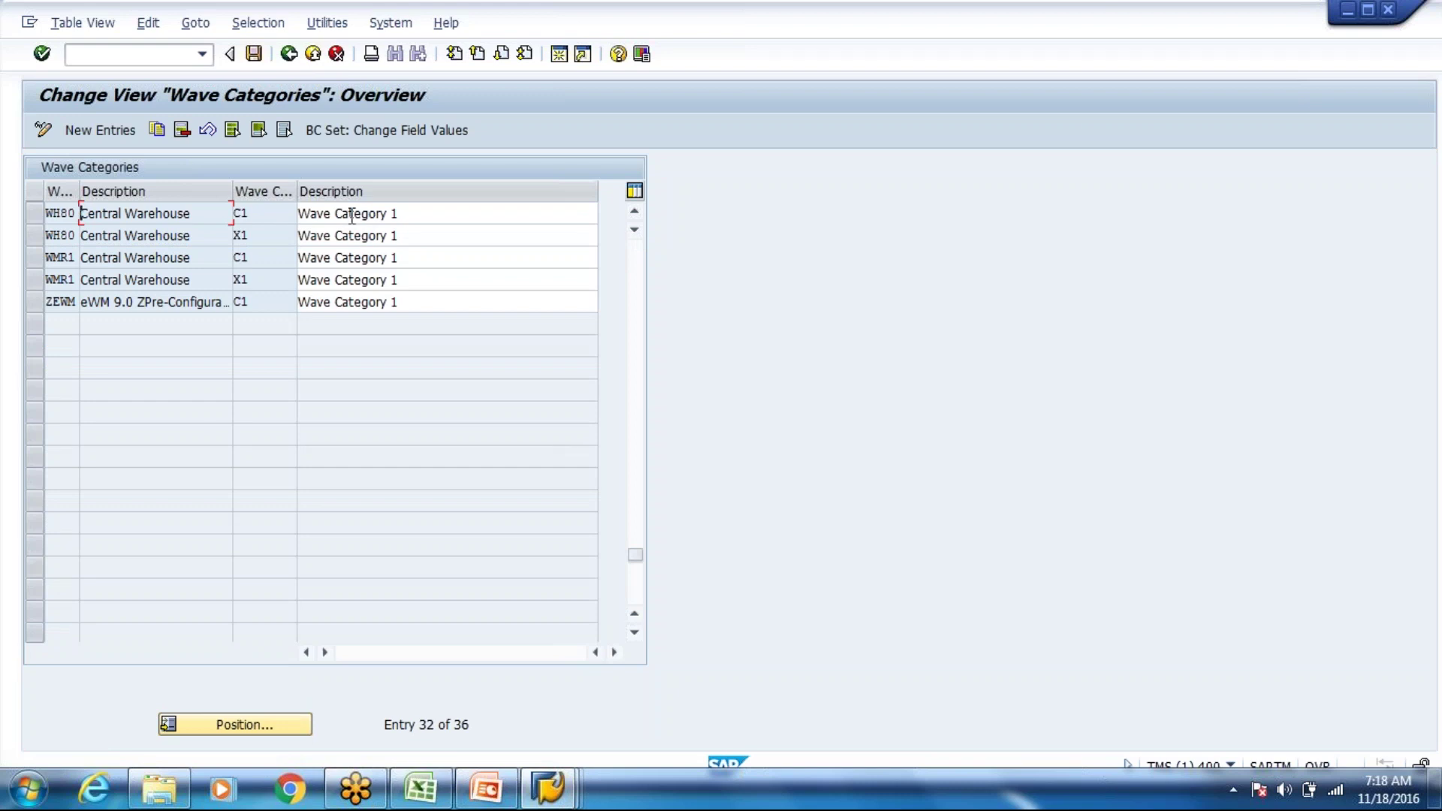
Step: Switch to the new wave template entries for WH80 and assign wave type WT01 and category C1 to template 1
{"action": "key", "text": "alt+Tab"}
{"action": "key", "text": "Tab"}
{"action": "key", "text": "Tab"}
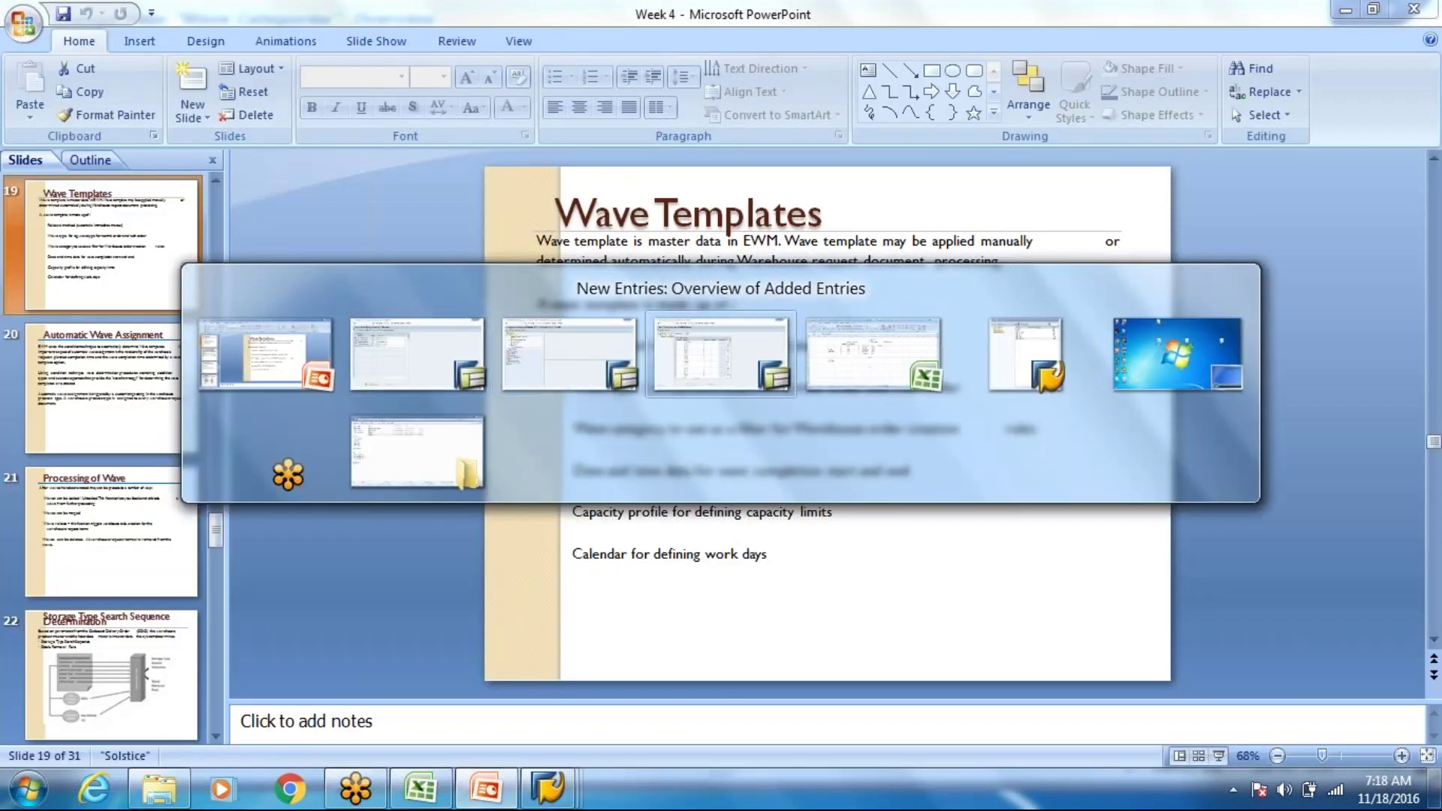
{"action": "type", "text": "Wt01"}
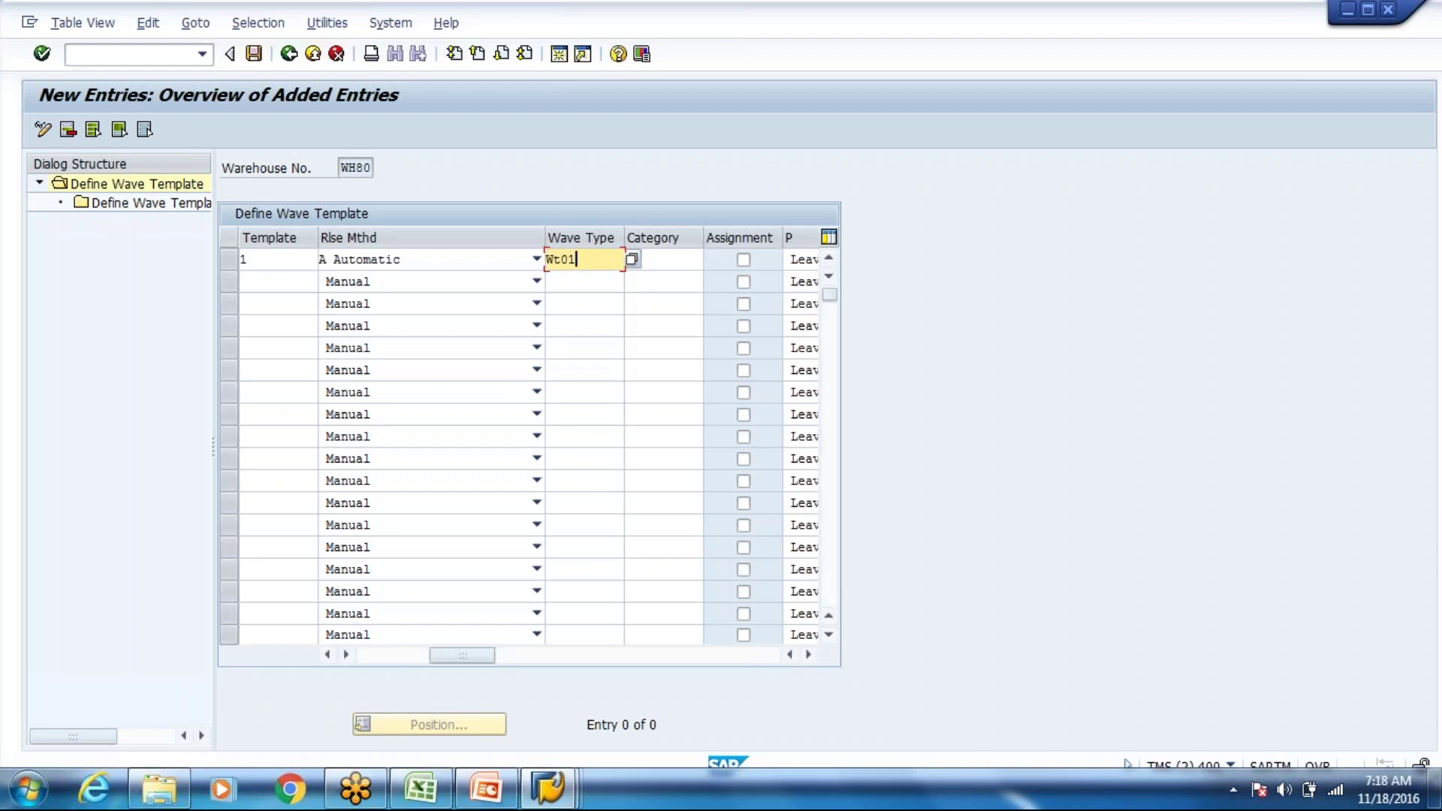
{"action": "key", "text": "Tab"}
{"action": "type", "text": "C1"}
{"action": "key", "text": "Tab"}
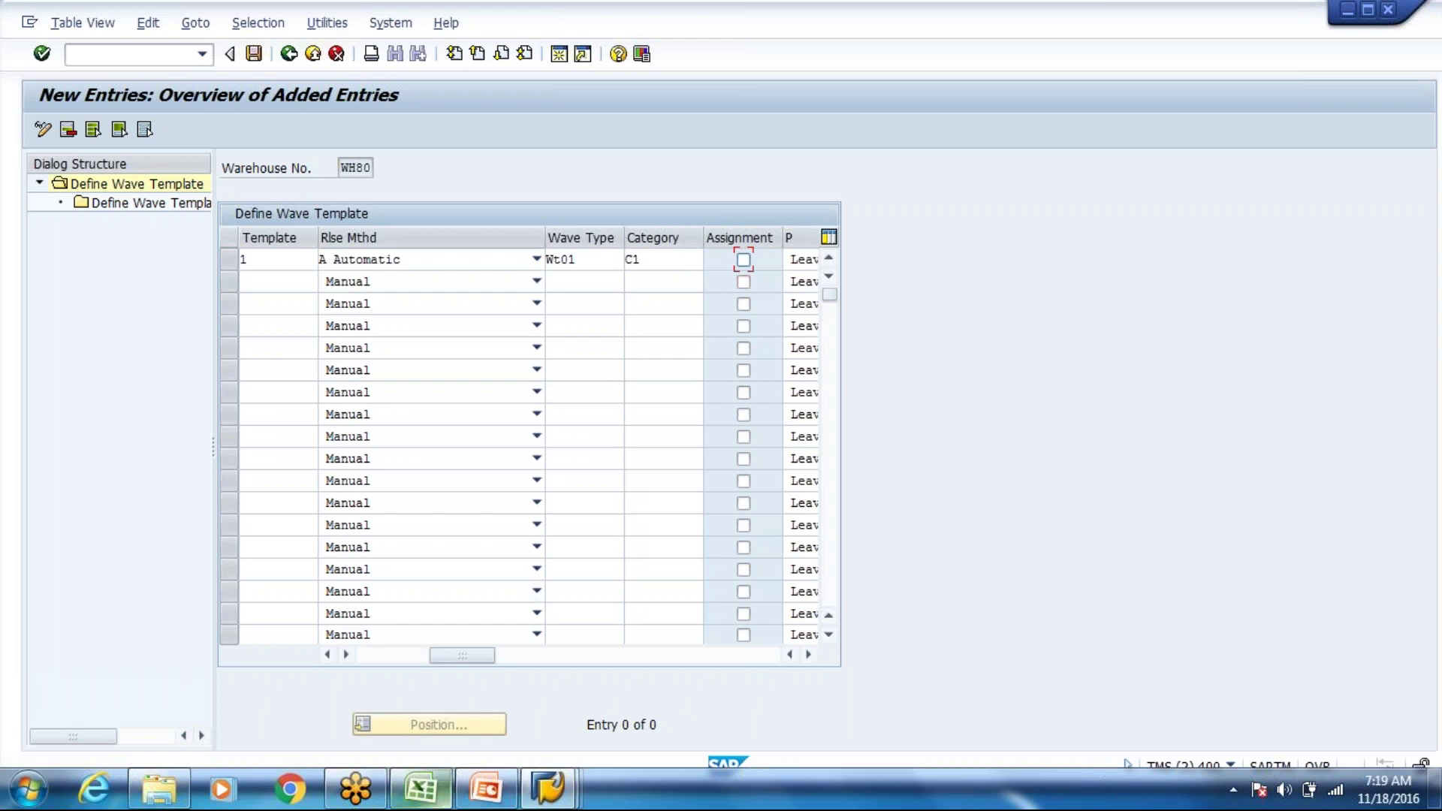
Step: Review the PowerPoint slides on the outbound process using waves, grouping warehouse request items and wave templates, and return to SAP
{"action": "left_click", "coordinate": [486, 789]}
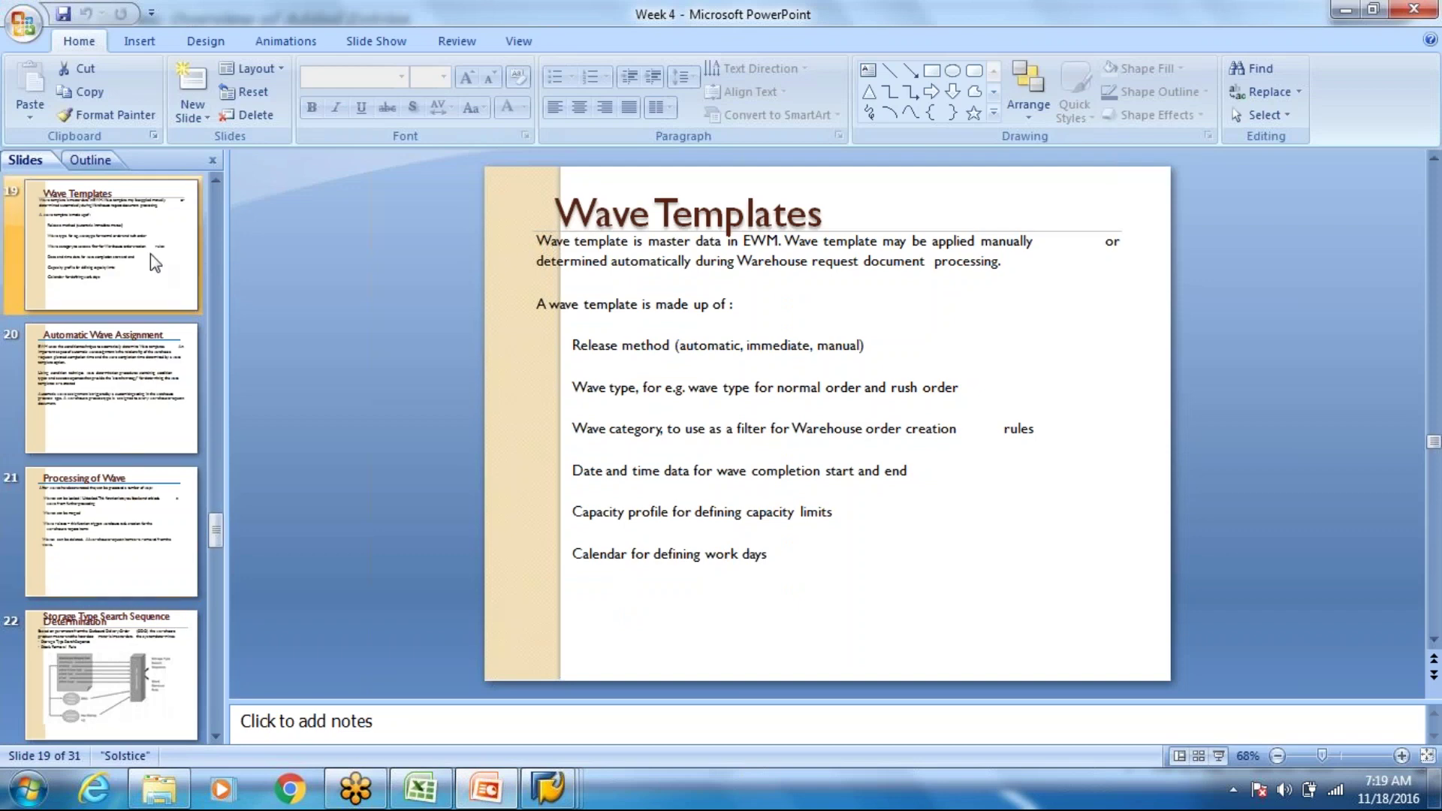
{"action": "key", "text": "Up"}
{"action": "key", "text": "Up"}
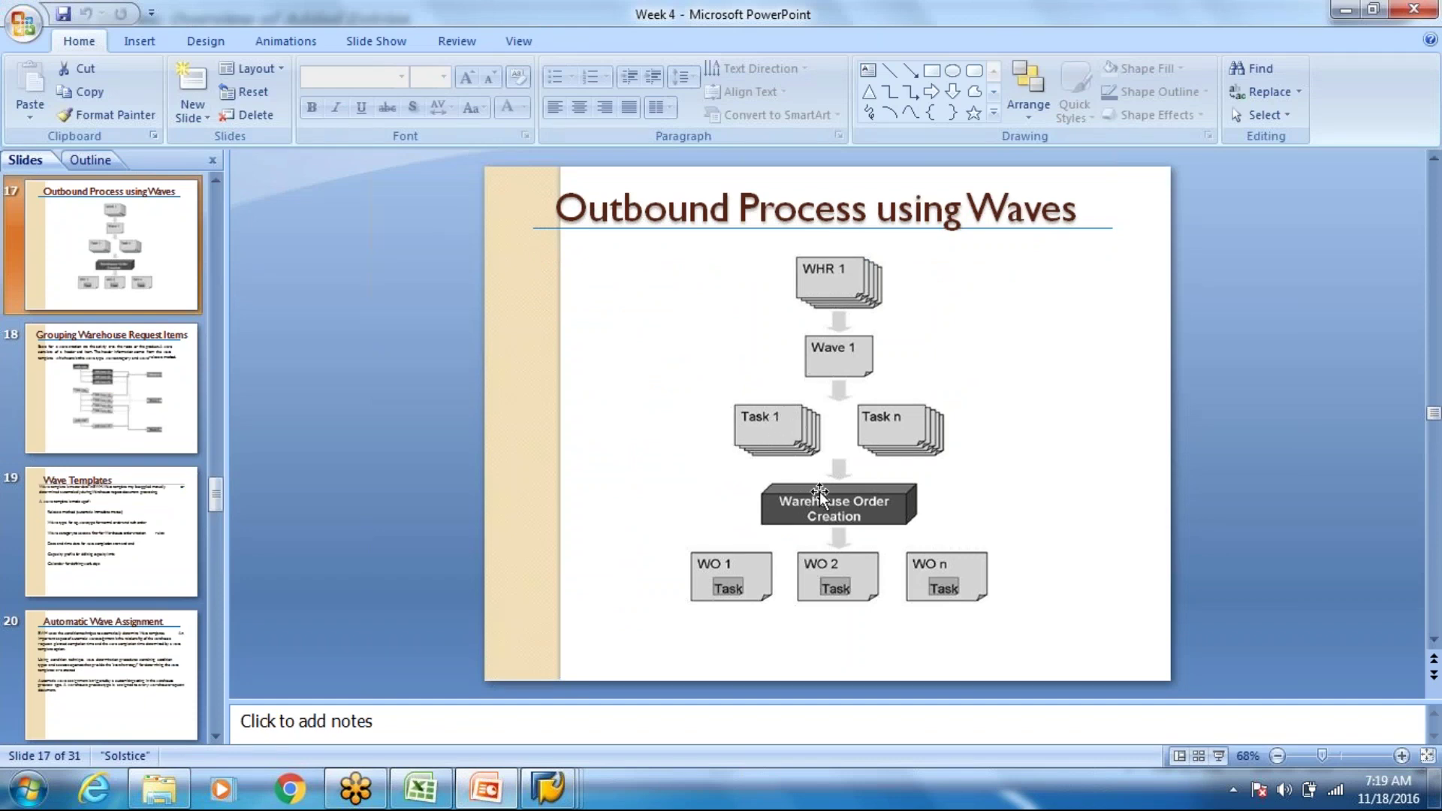
{"action": "scroll", "coordinate": [819, 489], "scroll_direction": "down", "scroll_amount": 1}
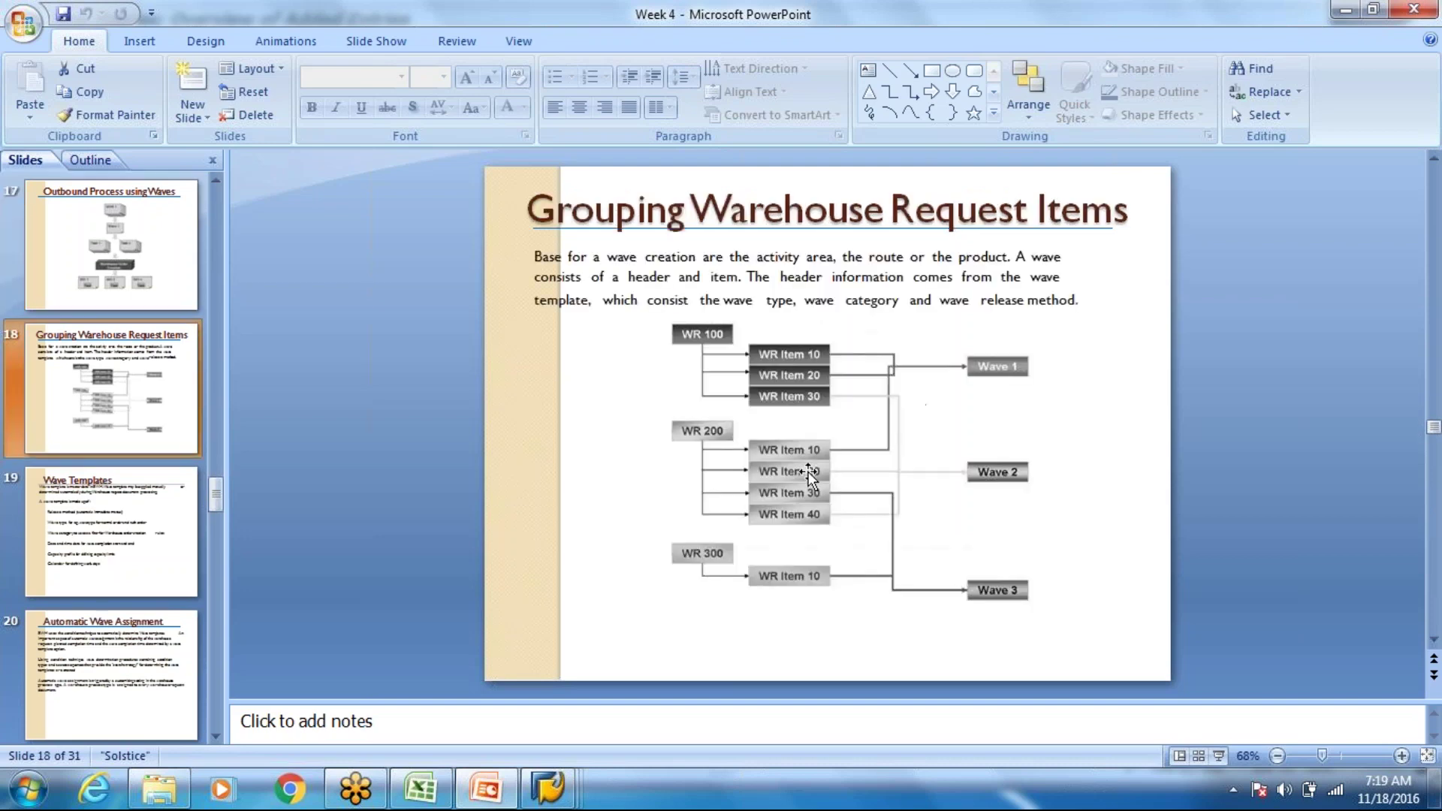
{"action": "scroll", "coordinate": [811, 476], "scroll_direction": "down", "scroll_amount": 1}
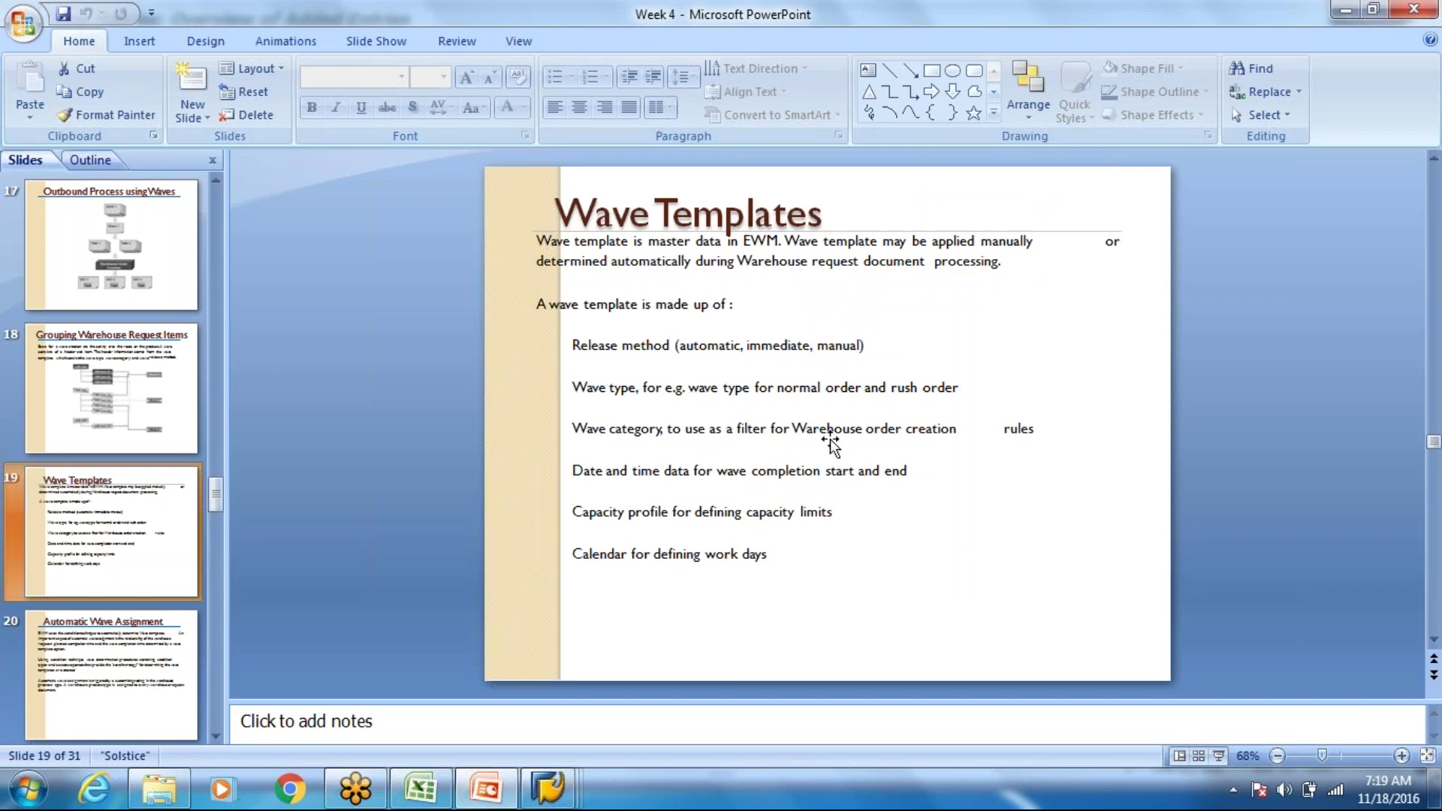
{"action": "scroll", "coordinate": [860, 433], "scroll_direction": "up", "scroll_amount": 1}
{"action": "scroll", "coordinate": [777, 494], "scroll_direction": "up", "scroll_amount": 1}
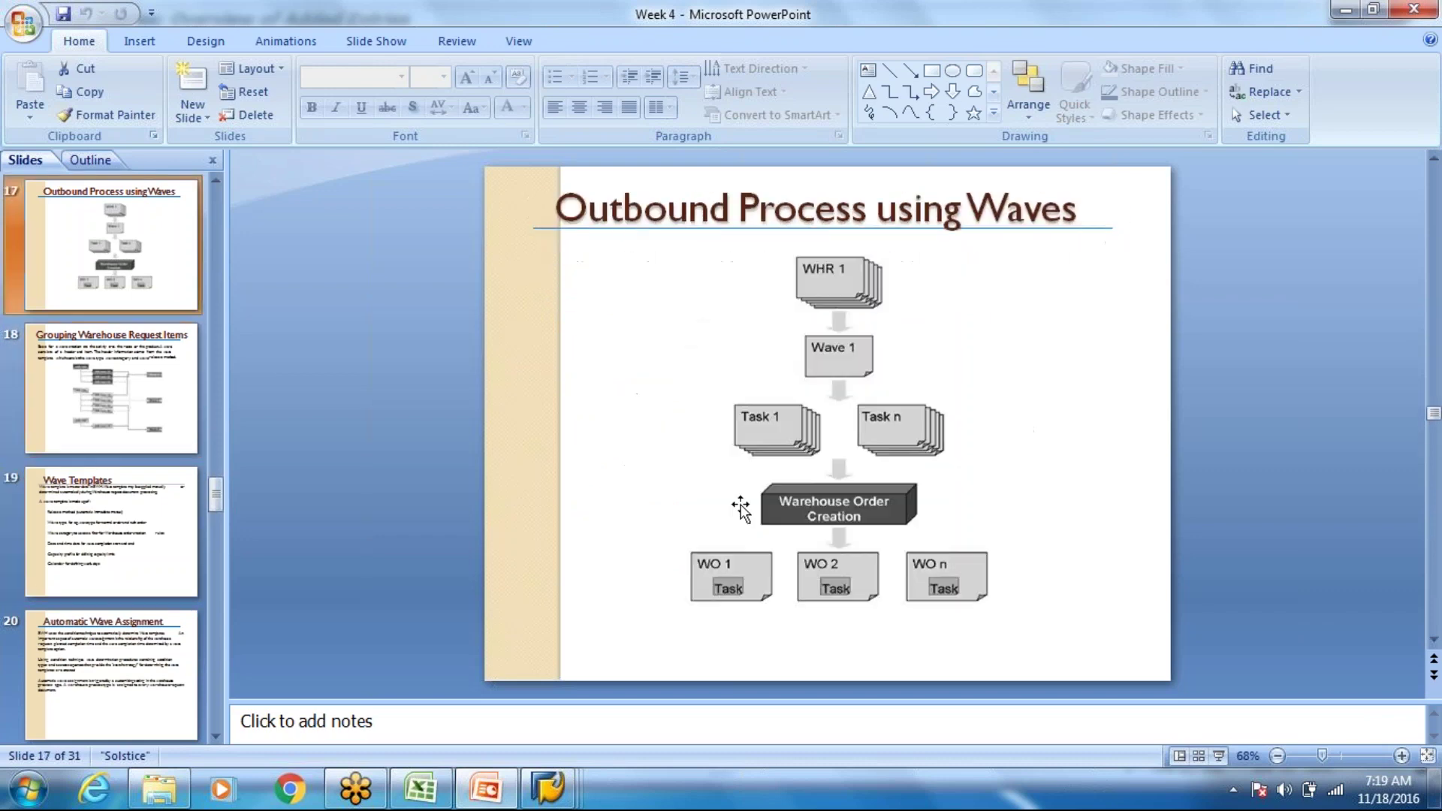
{"action": "scroll", "coordinate": [826, 493], "scroll_direction": "down", "scroll_amount": 1}
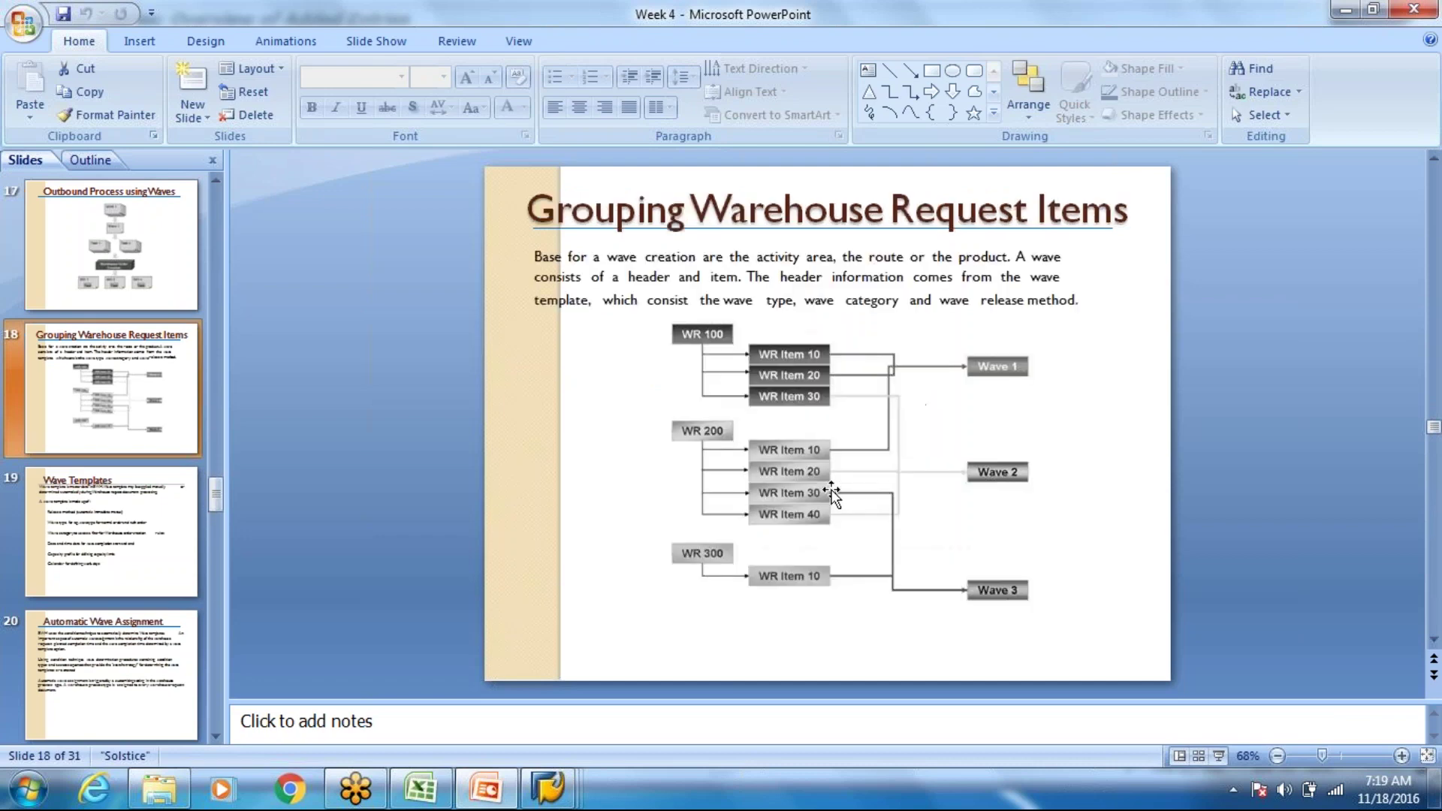
{"action": "scroll", "coordinate": [832, 492], "scroll_direction": "down", "scroll_amount": 1}
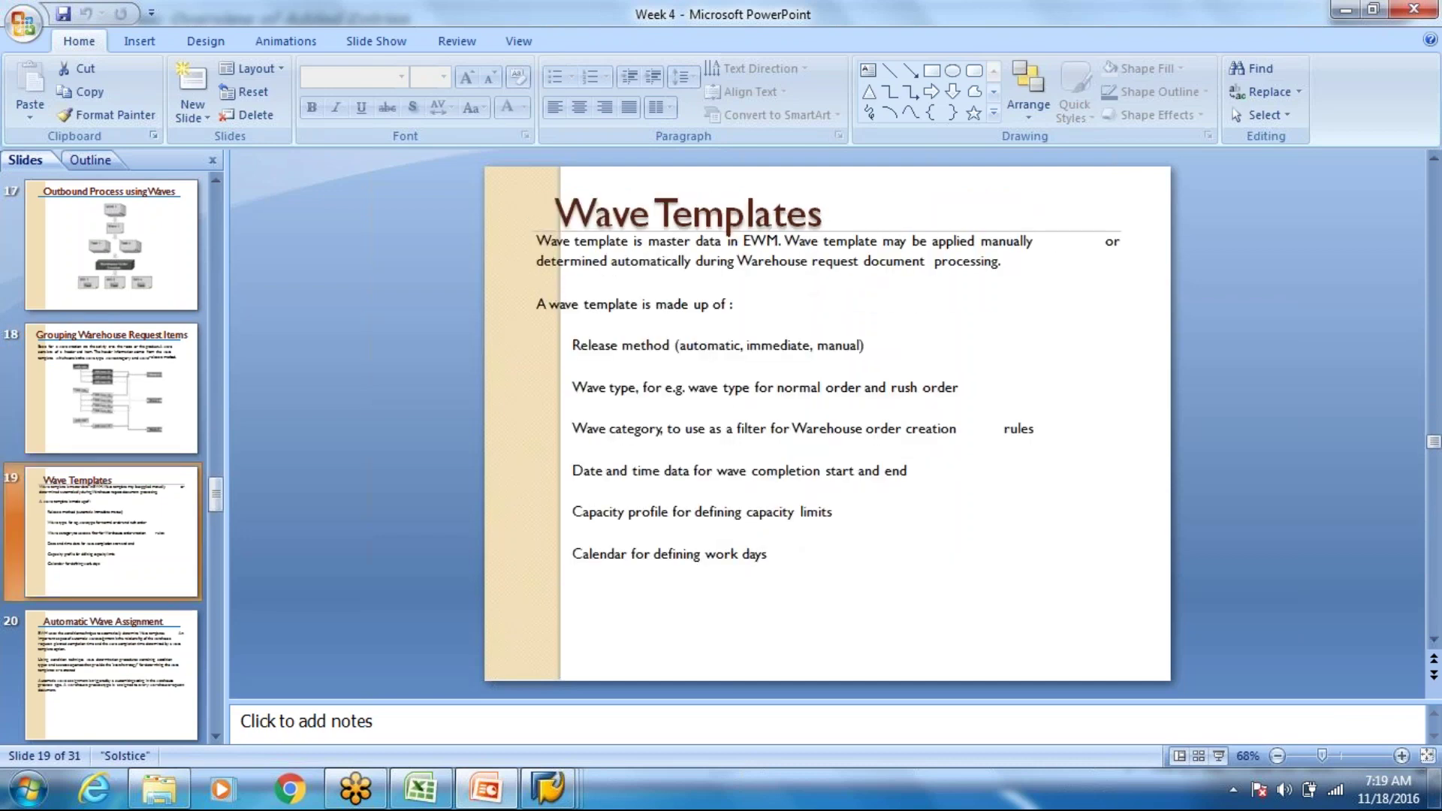
{"action": "key", "text": "alt+Tab"}
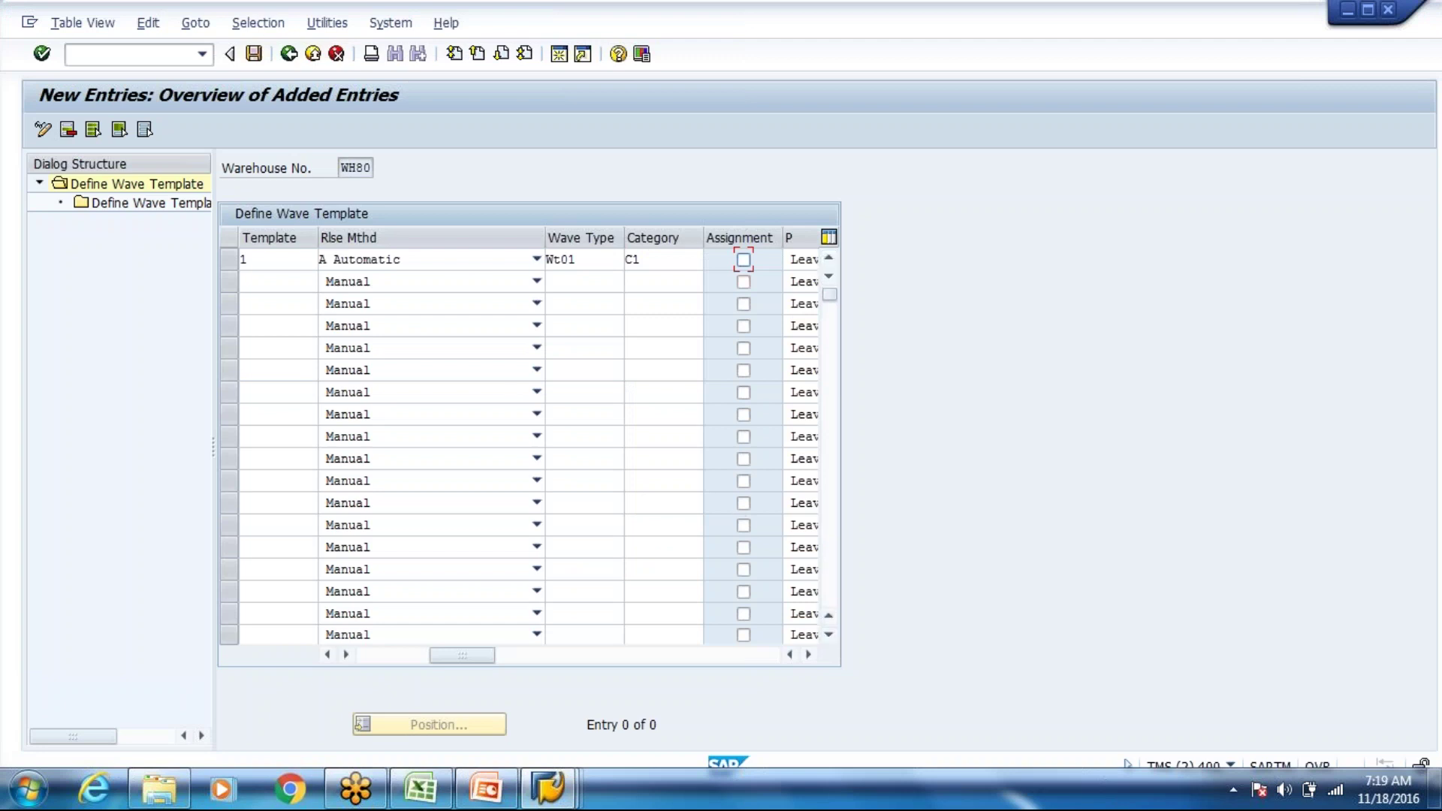
Step: Choose "Leave Item in Wave (Release Again Later)" in the P column of wave template 1, consulting the Grouping Warehouse Request Items slide, and confirm the entry
{"action": "left_click_drag", "start_coordinate": [477, 655], "coordinate": [573, 655]}
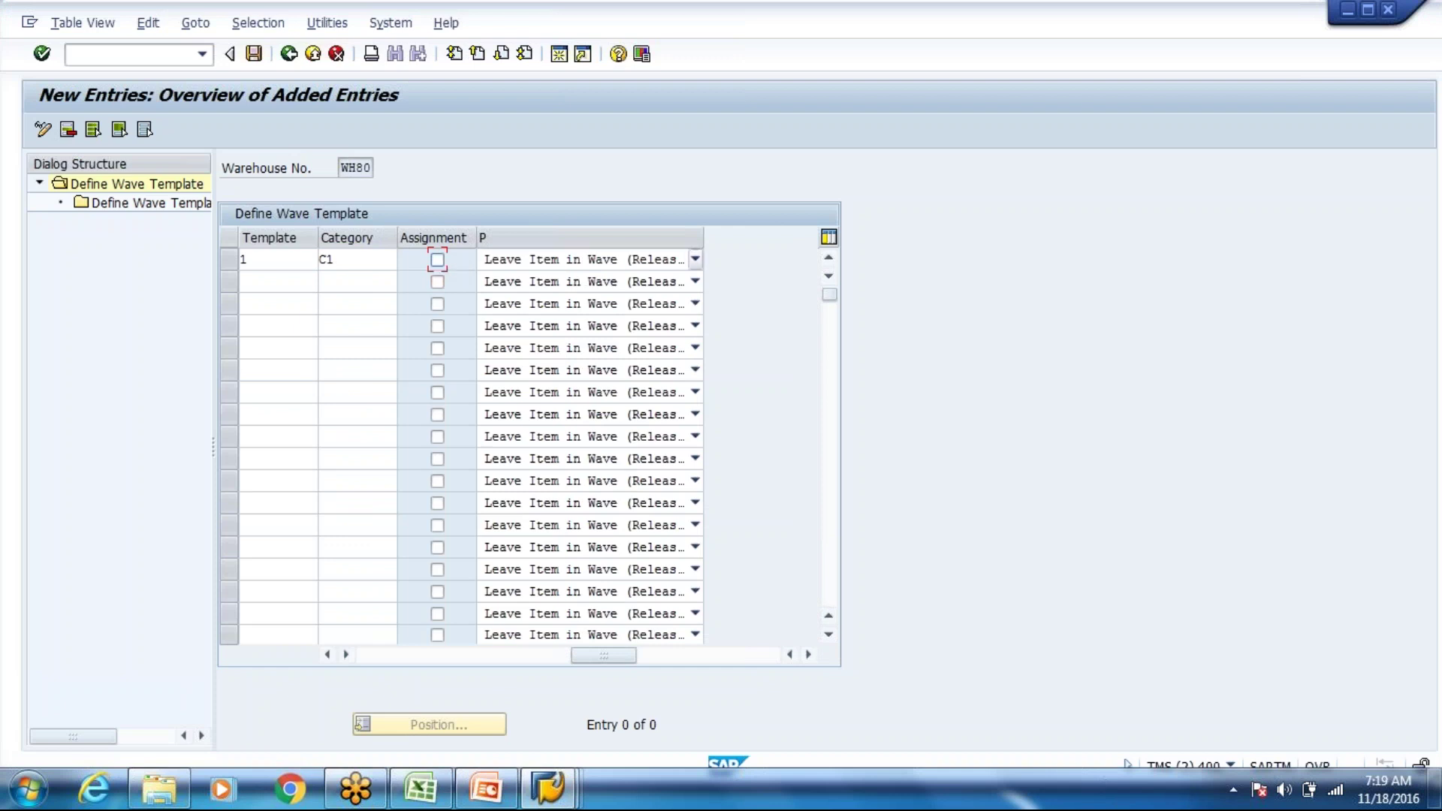
{"action": "left_click", "coordinate": [695, 260]}
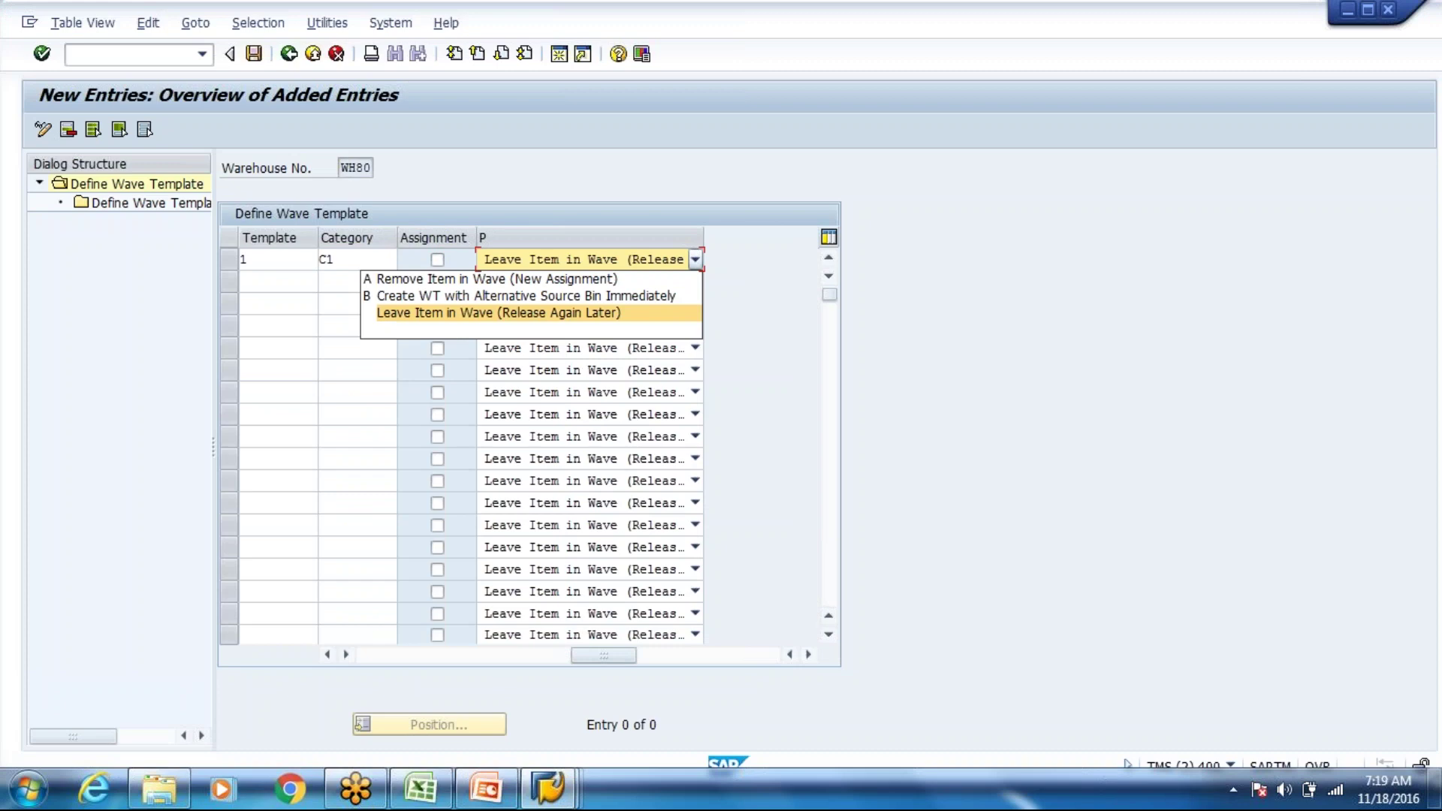
{"action": "left_click", "coordinate": [486, 788]}
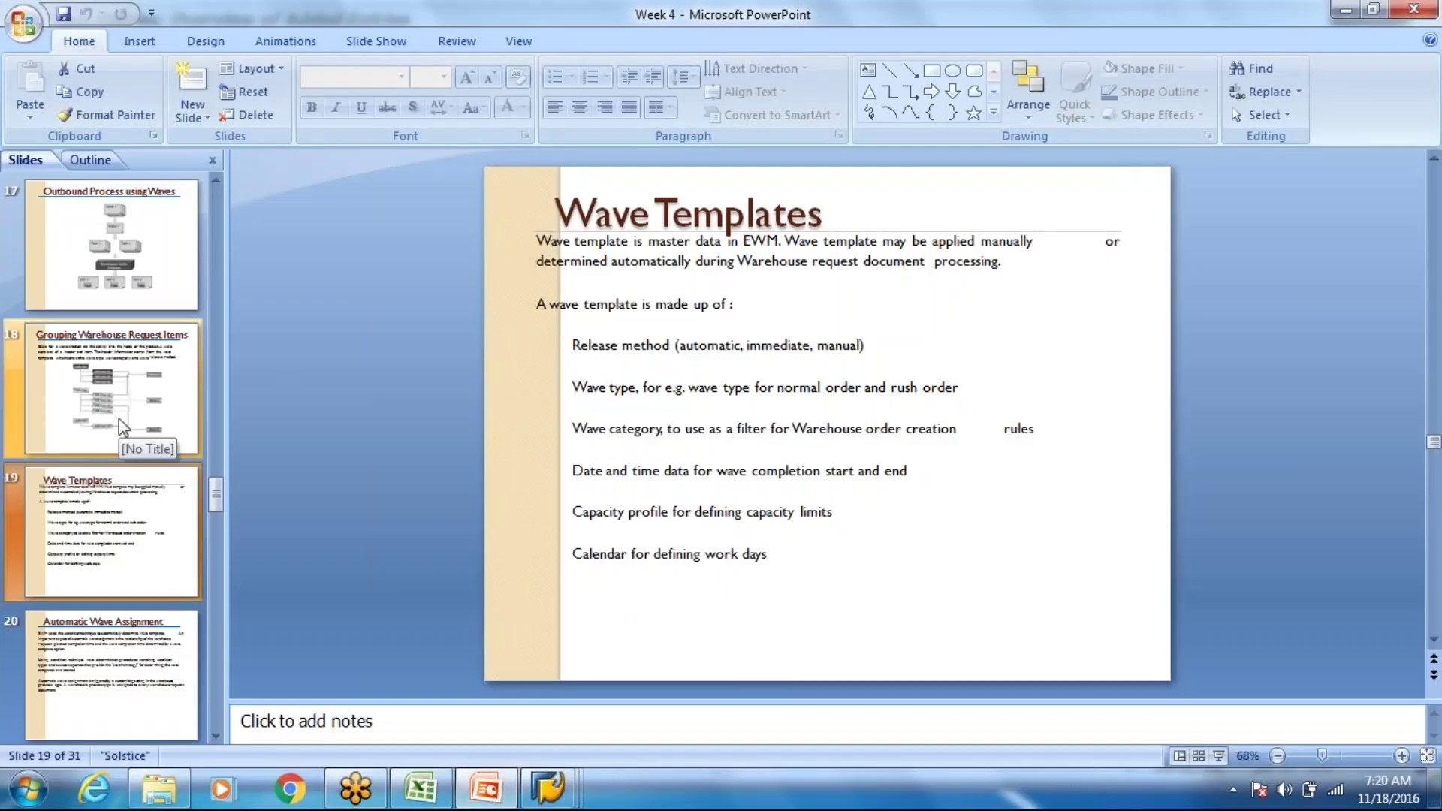
{"action": "left_click", "coordinate": [122, 426]}
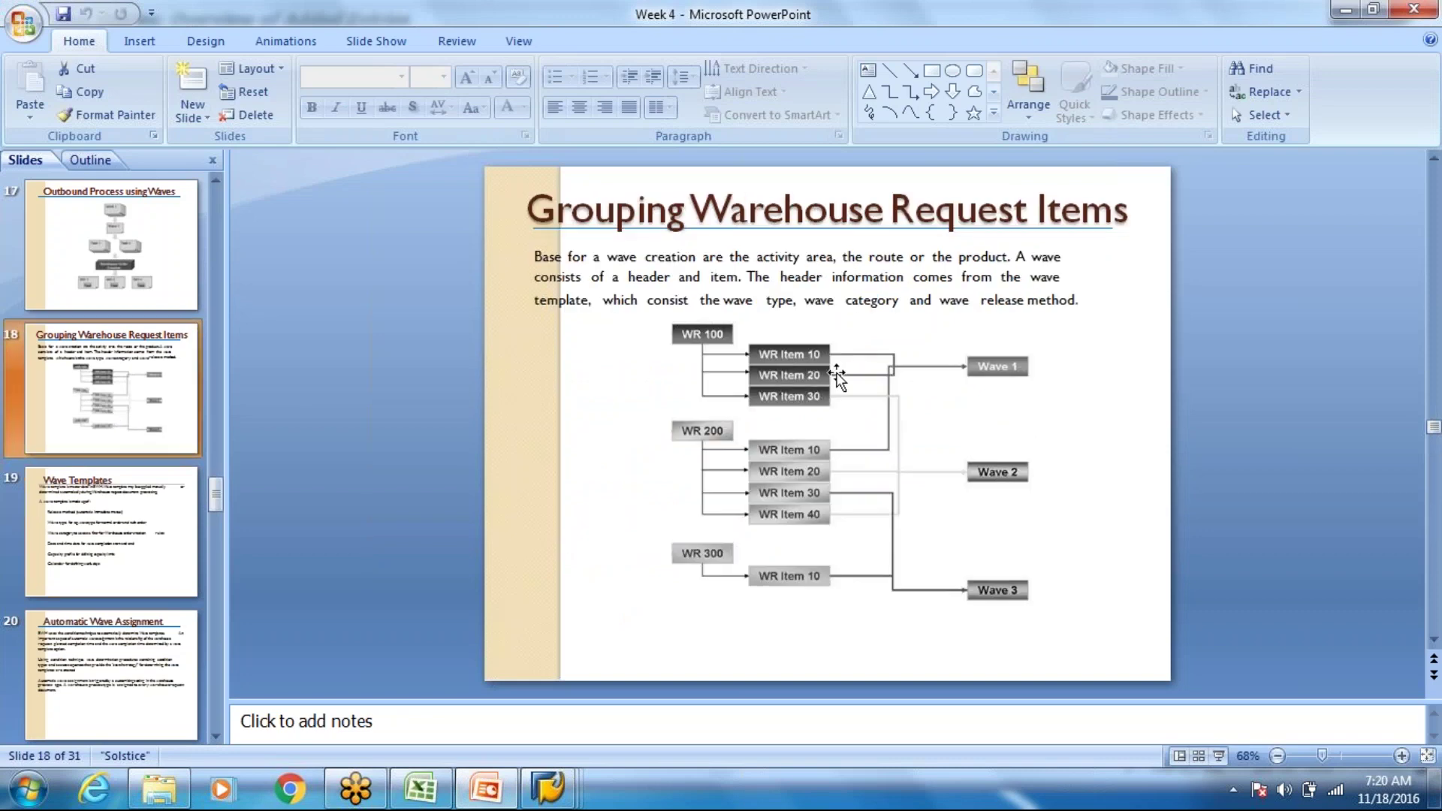
{"action": "key", "text": "alt+Tab"}
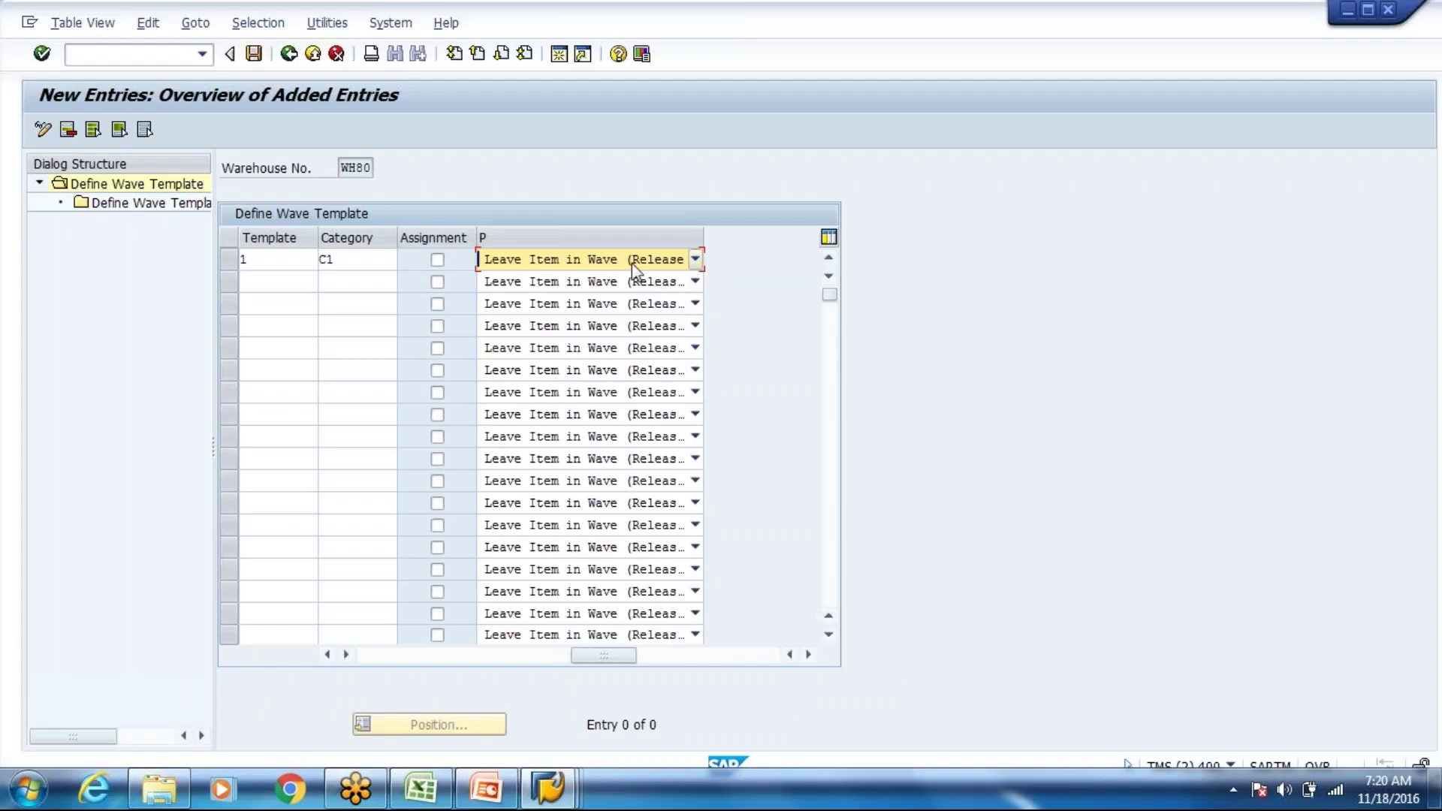
{"action": "left_click", "coordinate": [632, 263]}
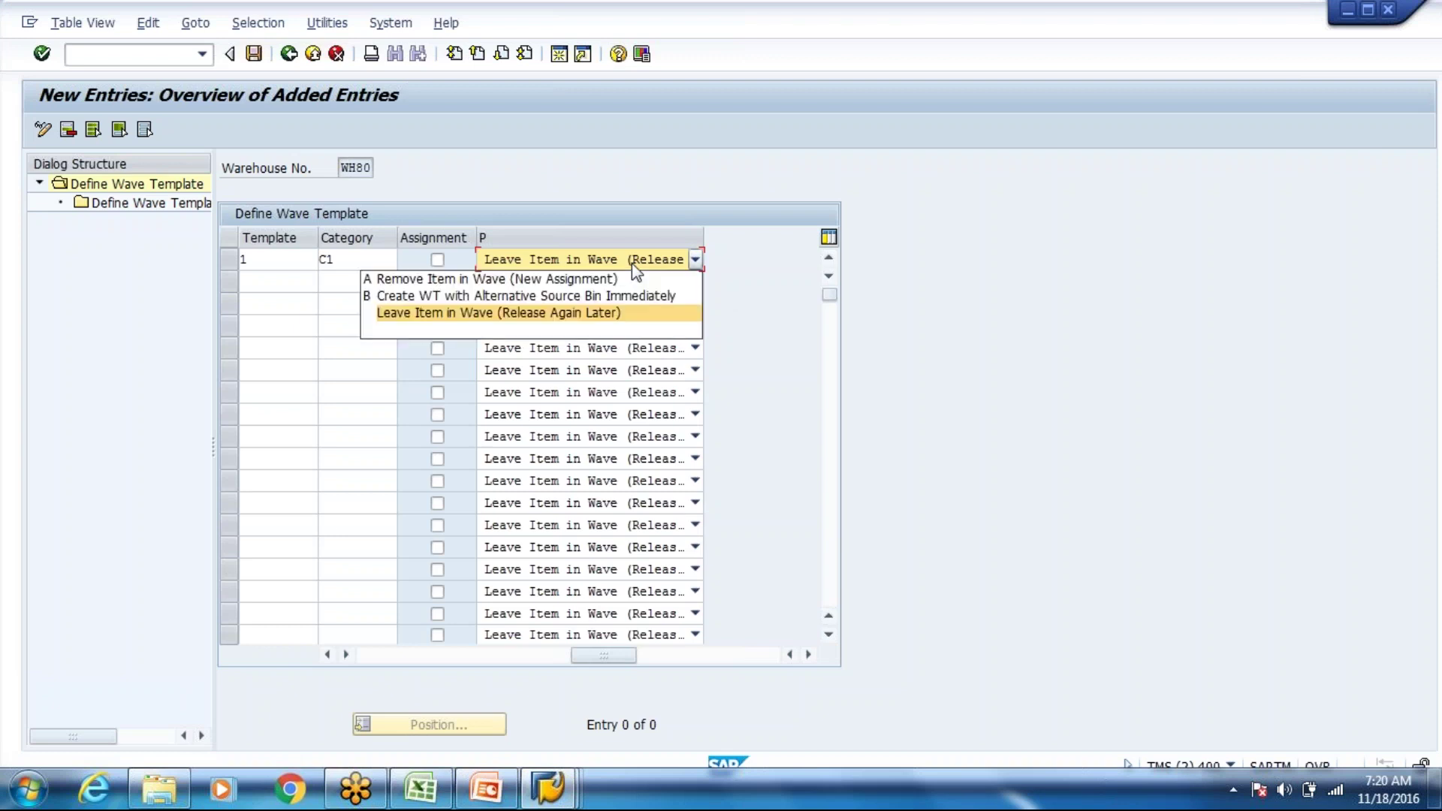
{"action": "left_click", "coordinate": [589, 311]}
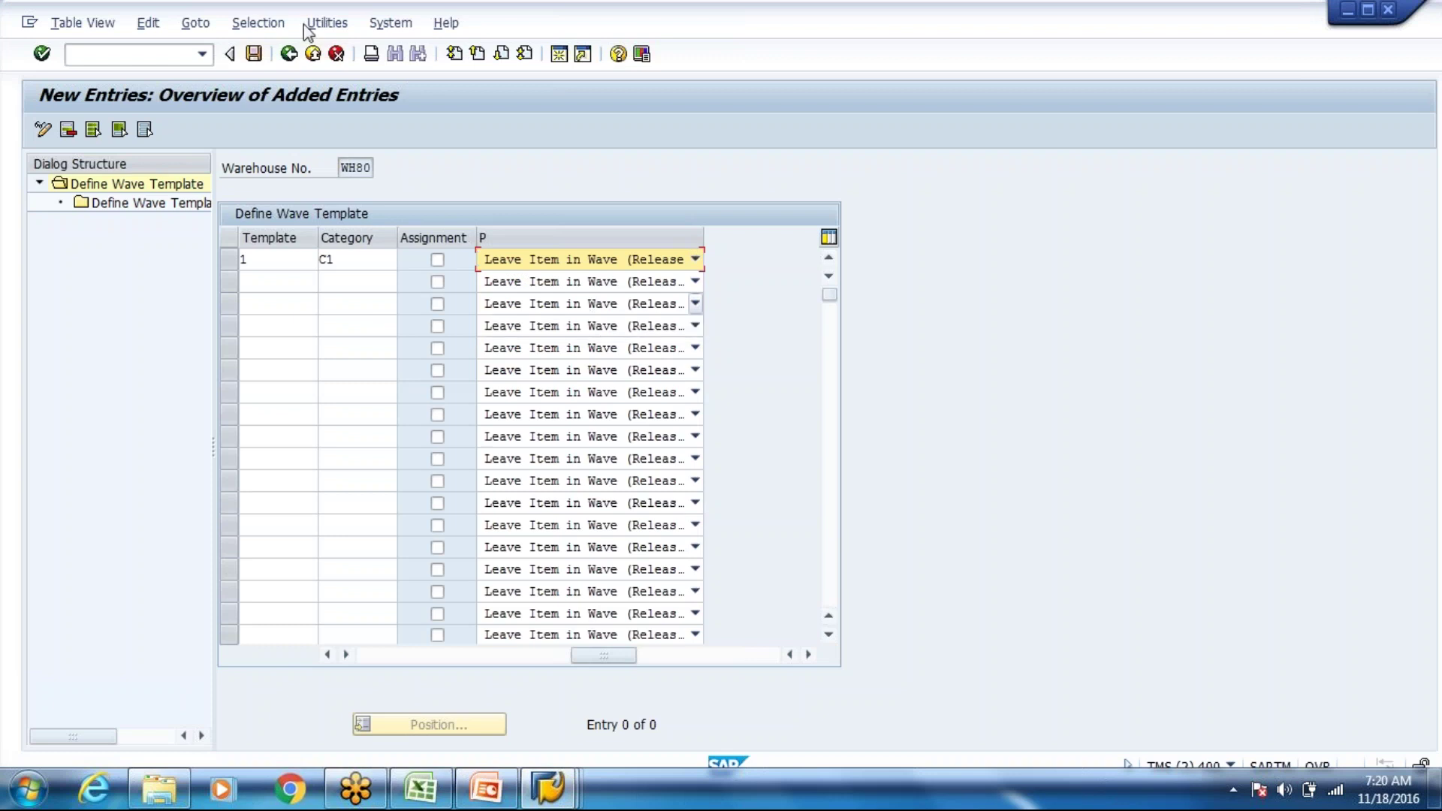
{"action": "key", "text": "Return"}
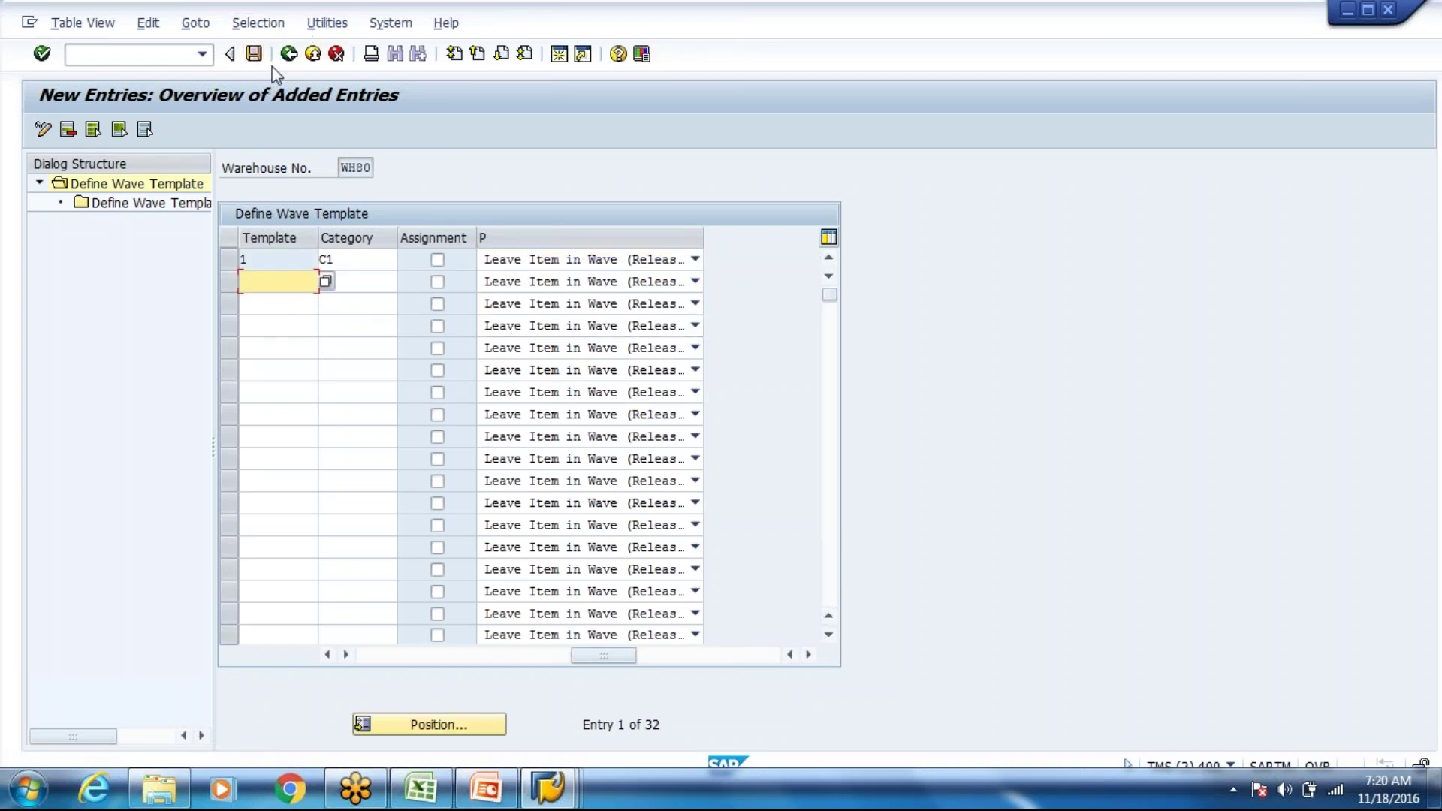
Step: Open the time attributes of wave template 1, and switch to PowerPoint to view the Wave Templates slide
{"action": "left_click", "coordinate": [230, 259]}
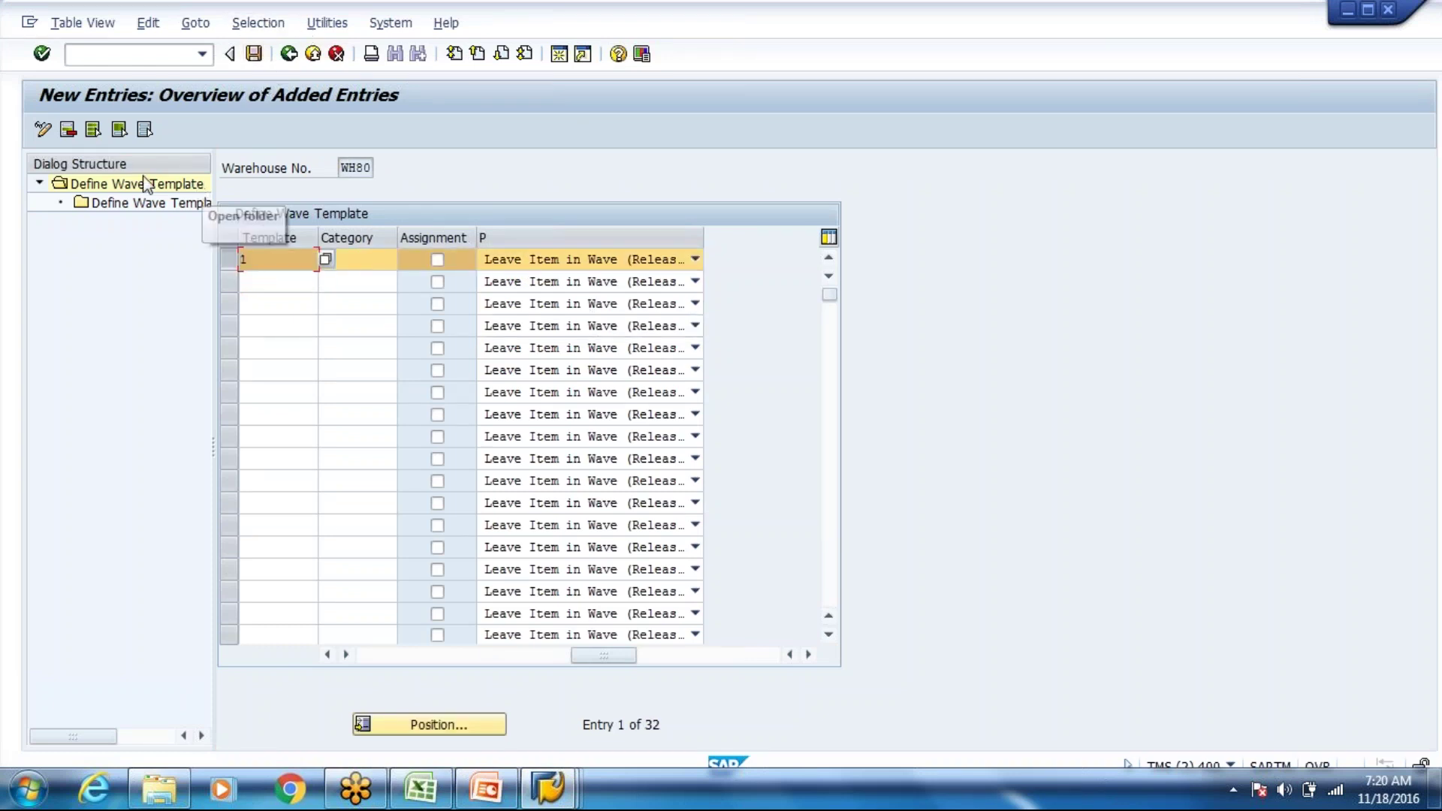
{"action": "left_click", "coordinate": [140, 210]}
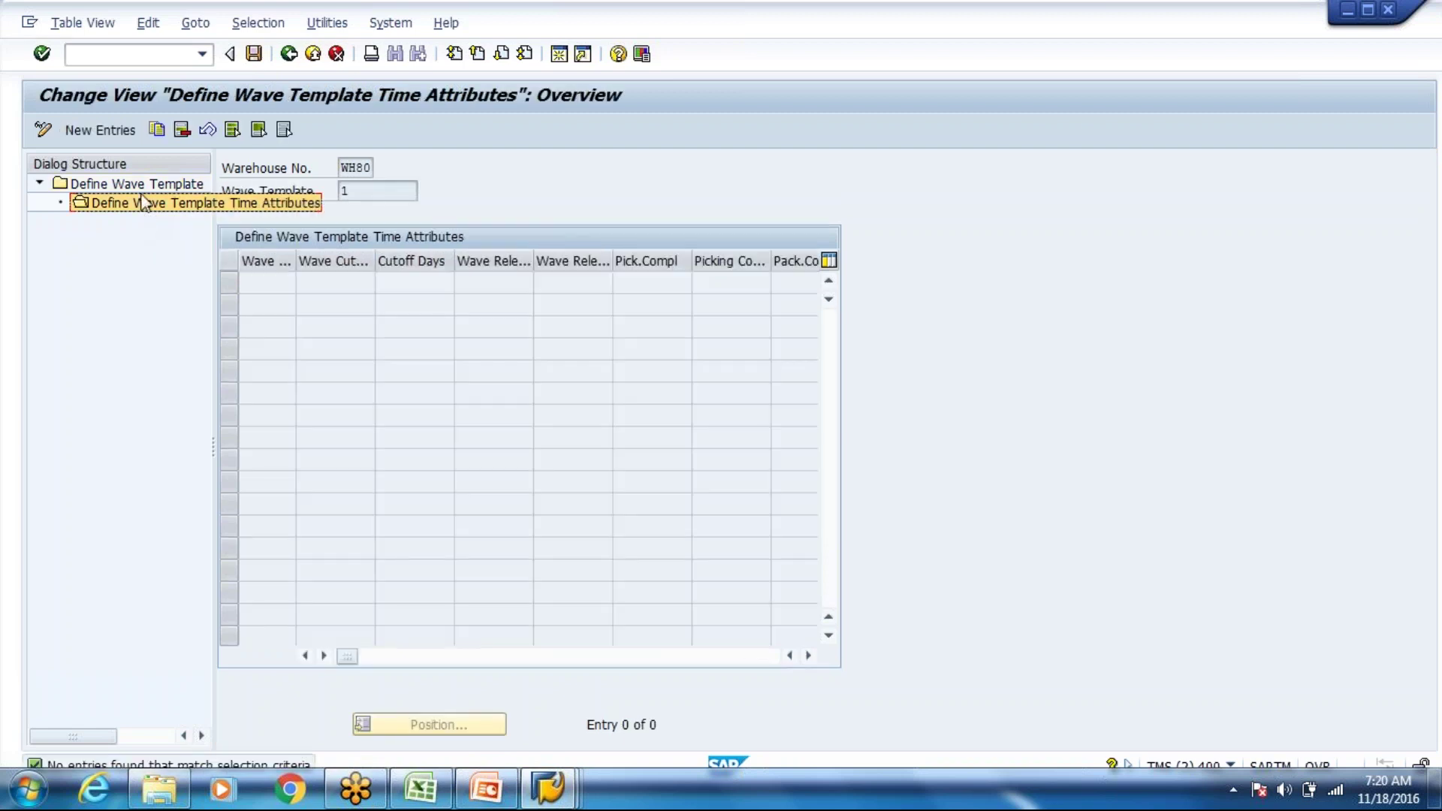
{"action": "key", "text": "alt+Tab"}
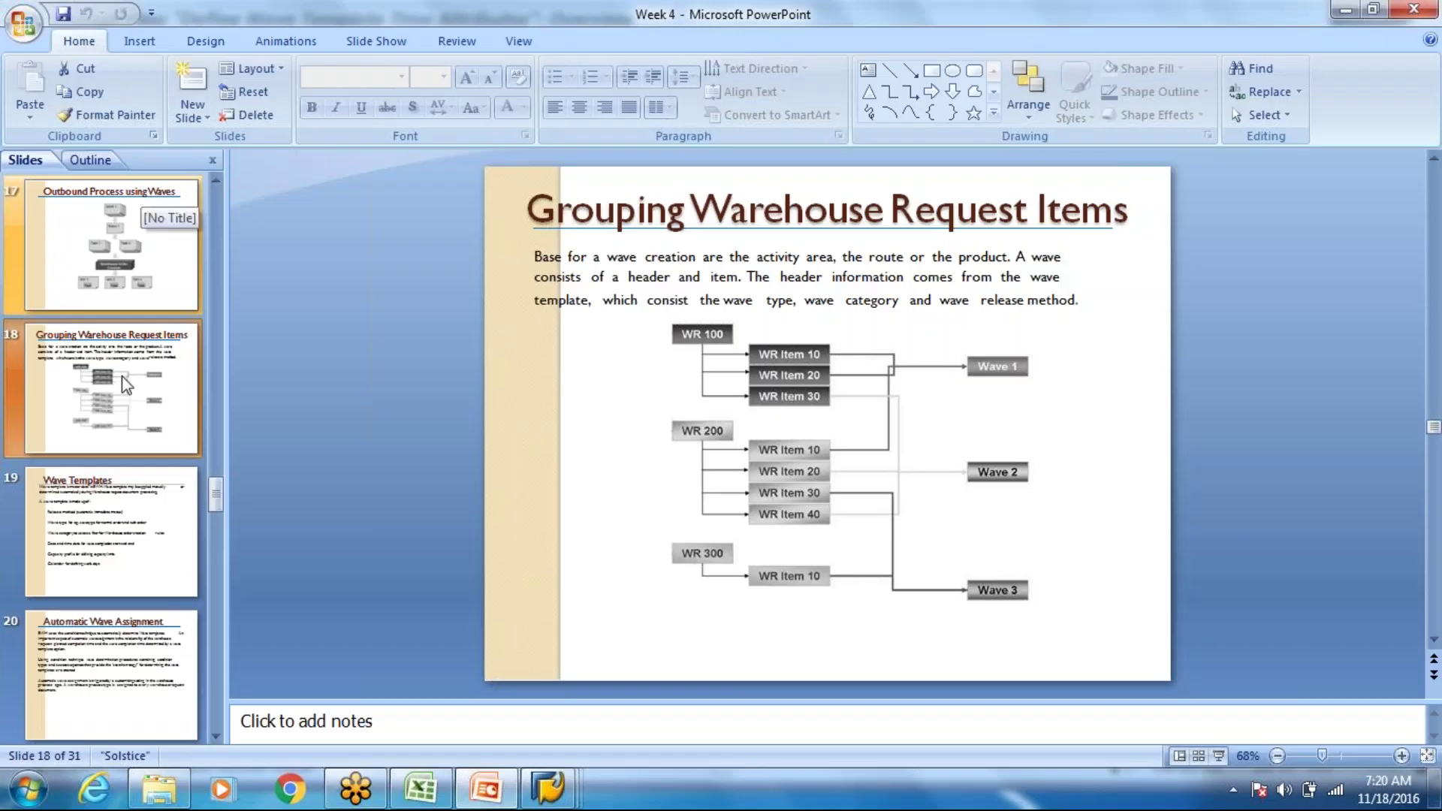
{"action": "left_click", "coordinate": [111, 537]}
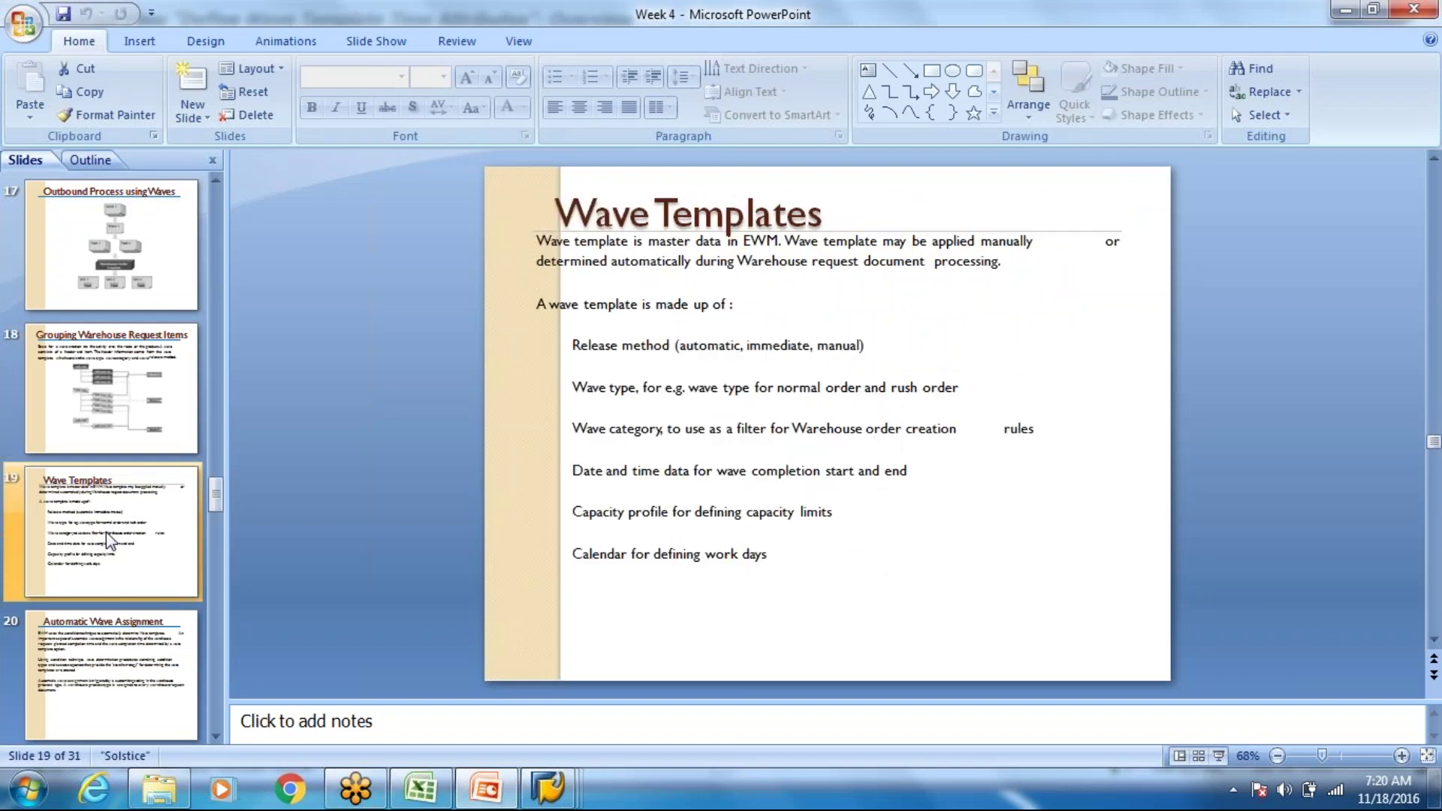
Step: Return to SAP, start new time attribute entries for wave template 1 and add an entry numbered 1
{"action": "key", "text": "alt+Tab"}
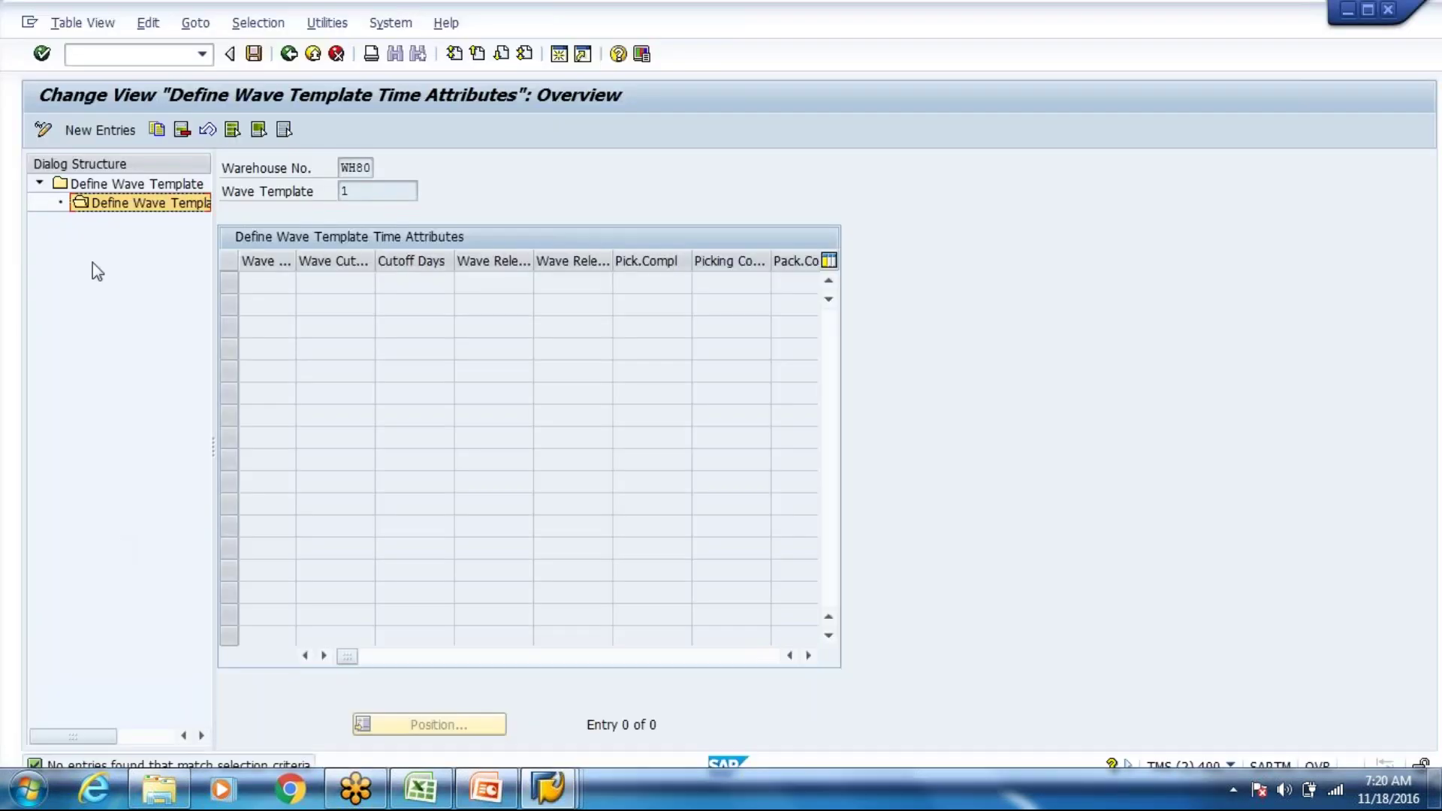
{"action": "left_click", "coordinate": [126, 134]}
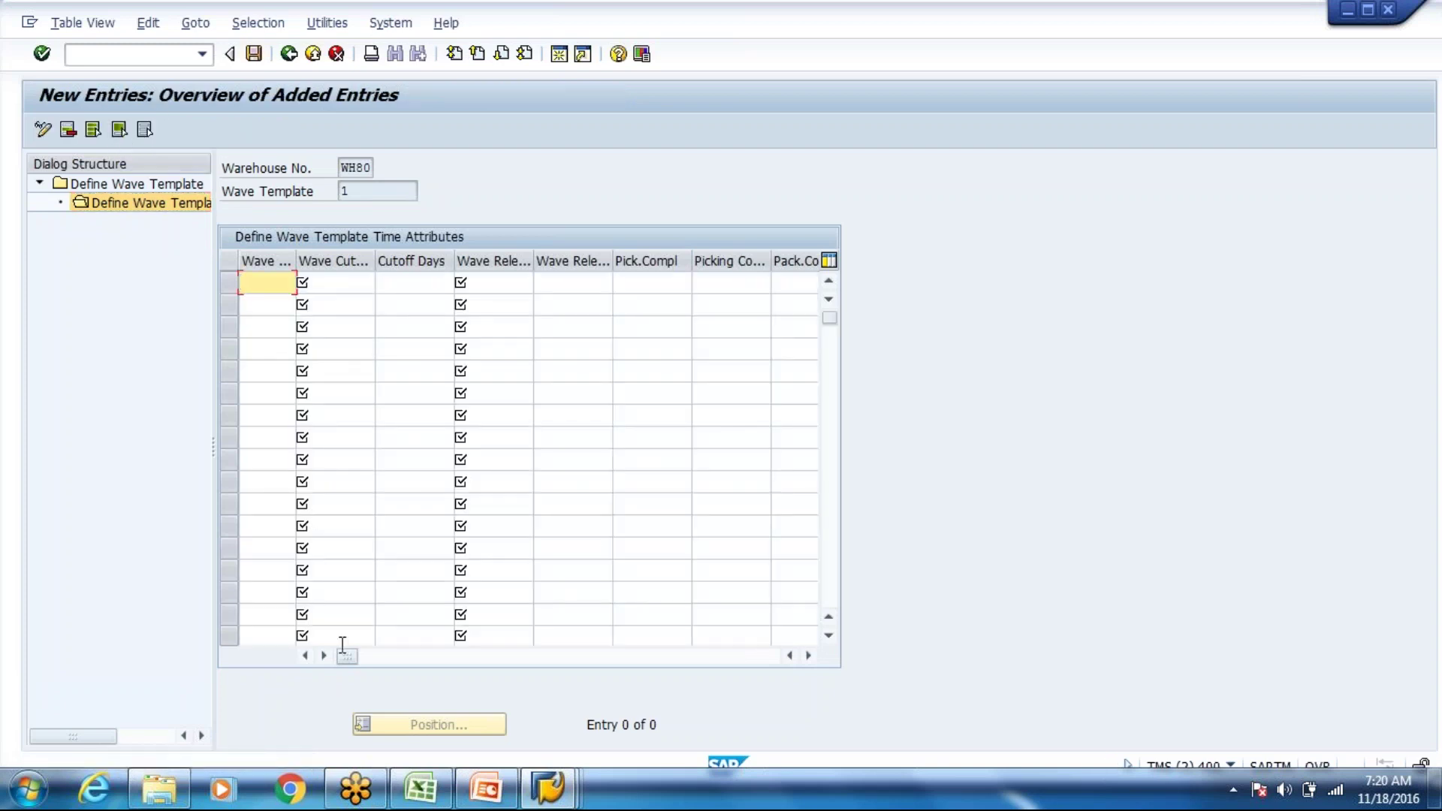
{"action": "left_click_drag", "start_coordinate": [366, 653], "coordinate": [289, 590]}
{"action": "type", "text": "1"}
{"action": "key", "text": "Down"}
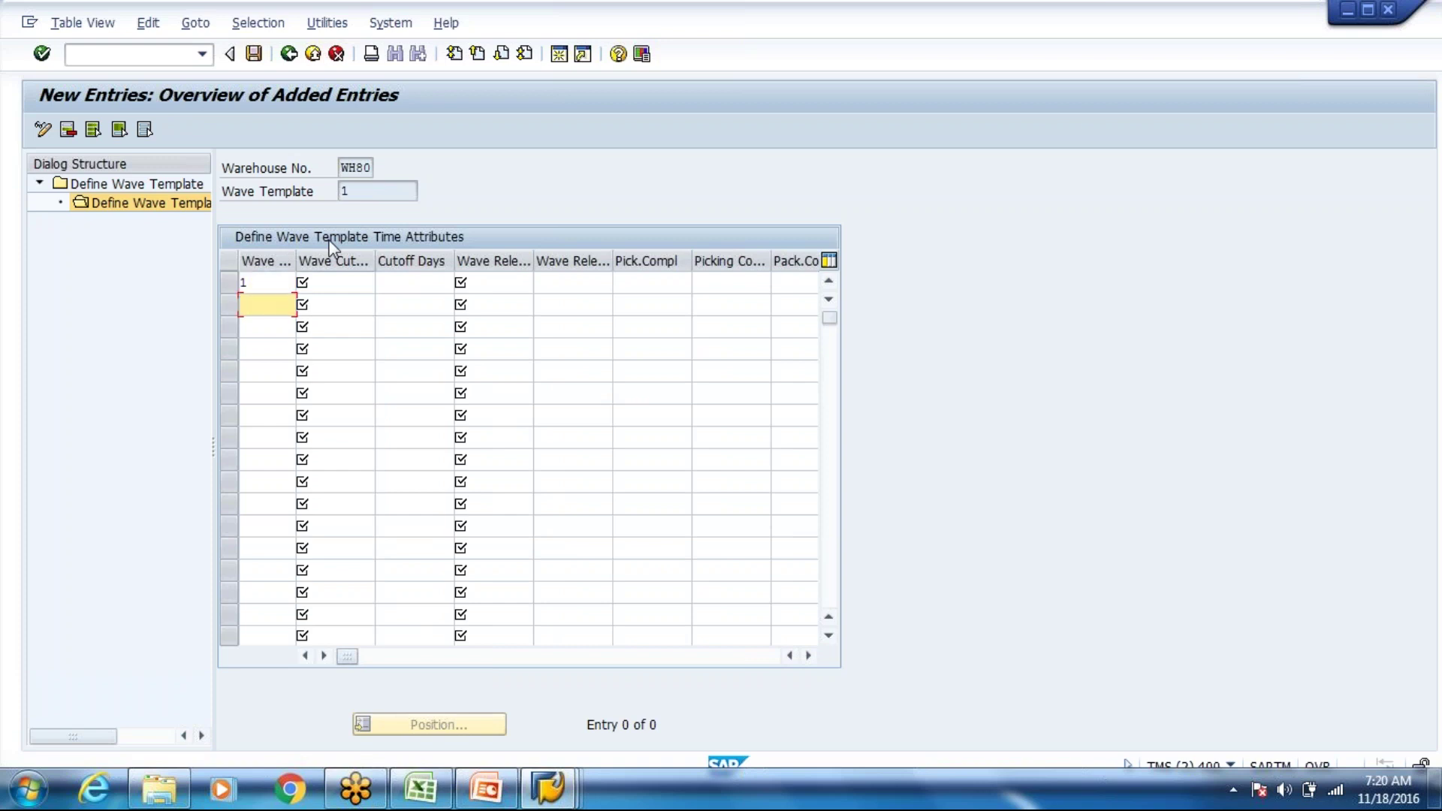
Step: Switch to the Excel demo data and review the pick and wave times in column J of Sheet3
{"action": "left_click", "coordinate": [437, 802]}
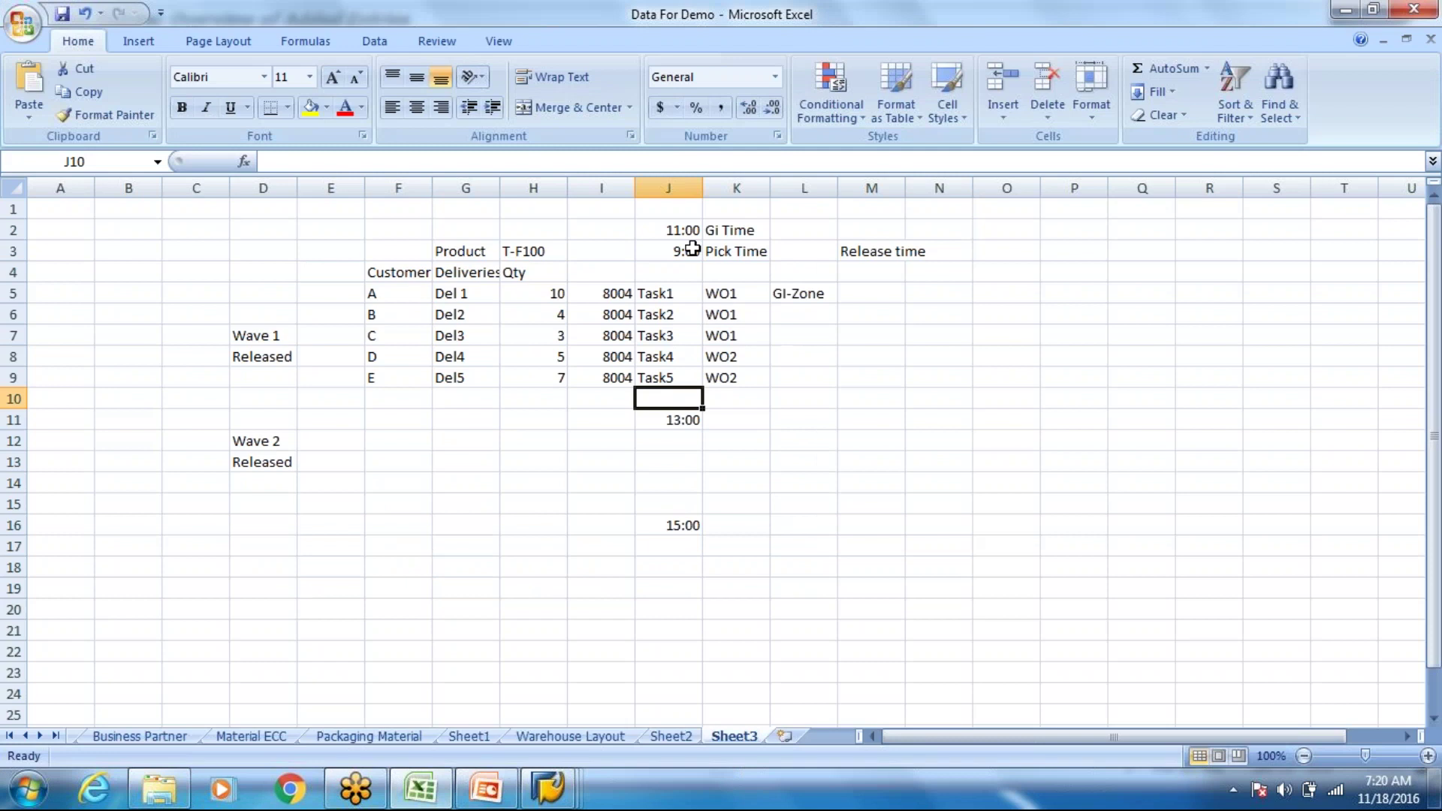
{"action": "left_click", "coordinate": [692, 249]}
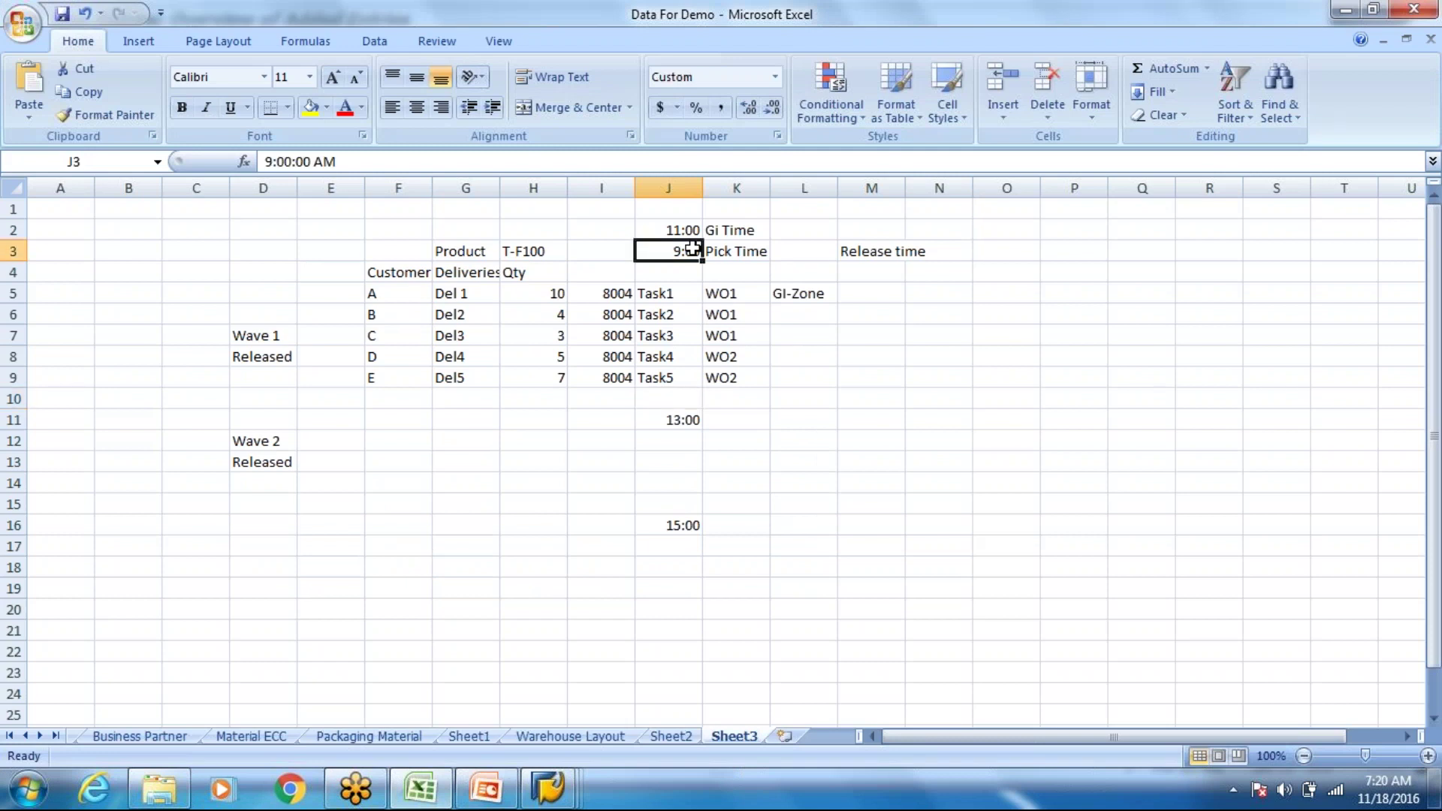
{"action": "key", "text": "Down"}
{"action": "key", "text": "Down"}
{"action": "key", "text": "Down"}
{"action": "key", "text": "Down"}
{"action": "key", "text": "Down"}
{"action": "key", "text": "Down"}
{"action": "key", "text": "Down"}
{"action": "key", "text": "Down"}
{"action": "key", "text": "Down"}
{"action": "key", "text": "Down"}
{"action": "key", "text": "Down"}
{"action": "key", "text": "Down"}
{"action": "key", "text": "Down"}
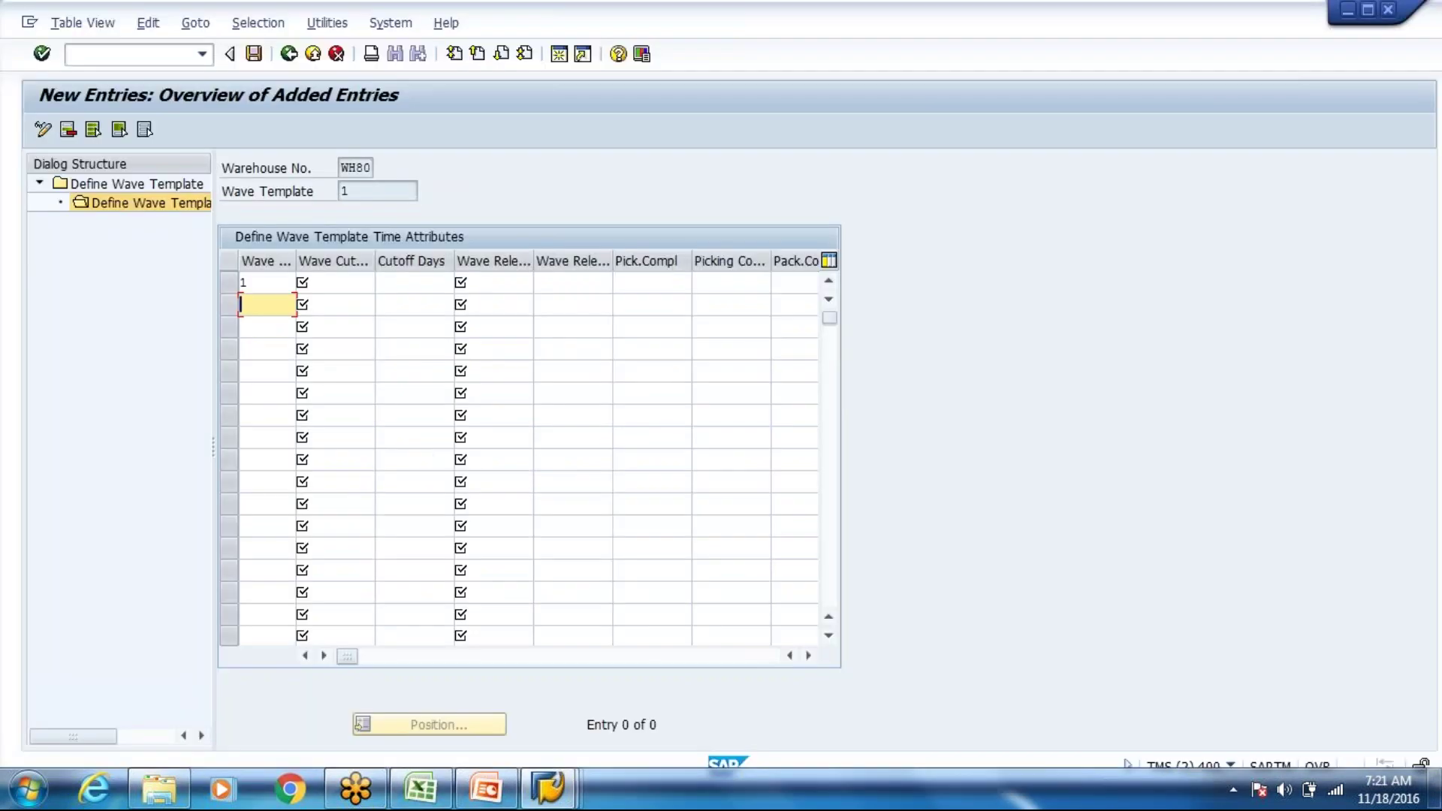
Step: Add time attribute entries 2 and 3 to wave template 1 in SAP
{"action": "type", "text": "2"}
{"action": "key", "text": "Down"}
{"action": "type", "text": "3"}
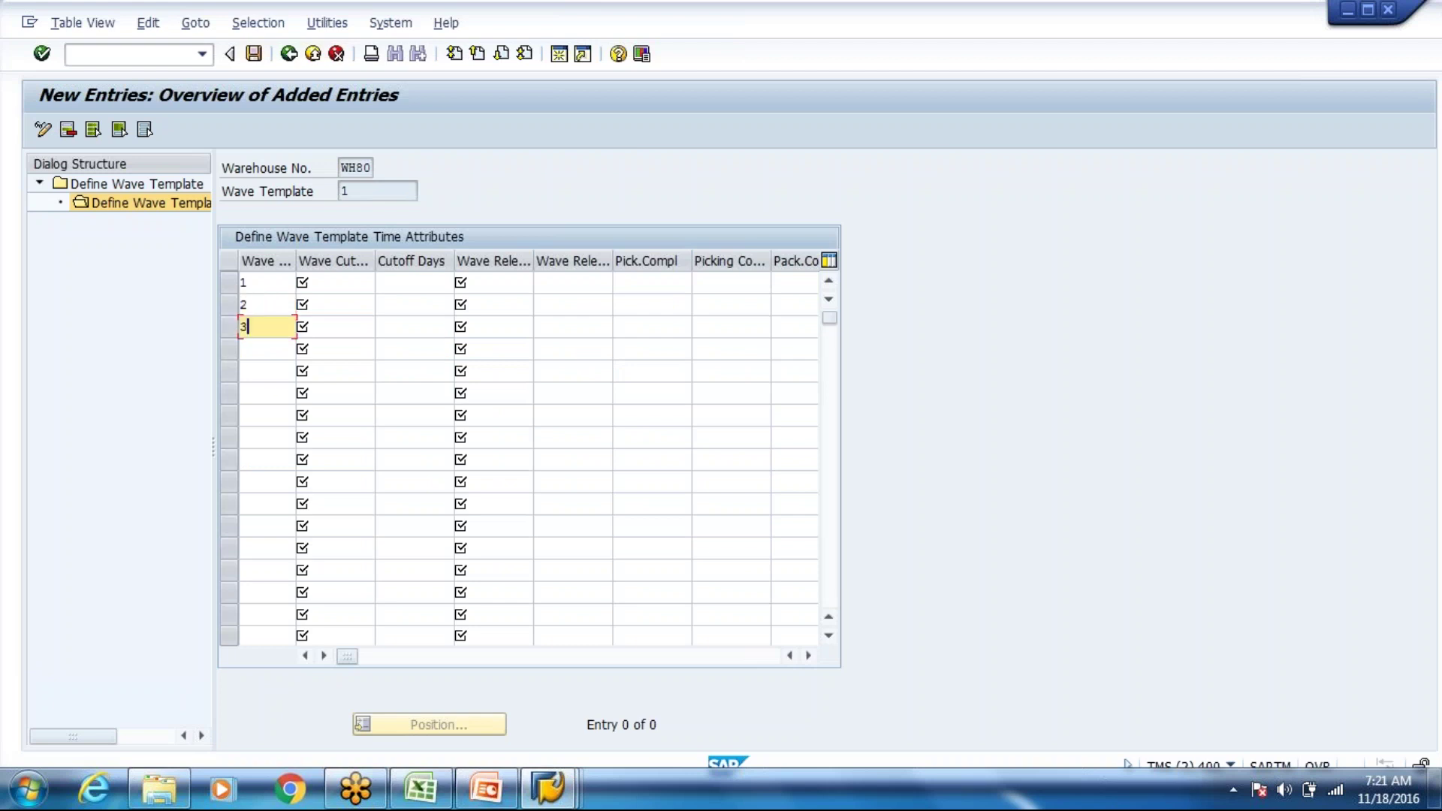
{"action": "key", "text": "Up"}
{"action": "key", "text": "Tab"}
{"action": "key", "text": "Up"}
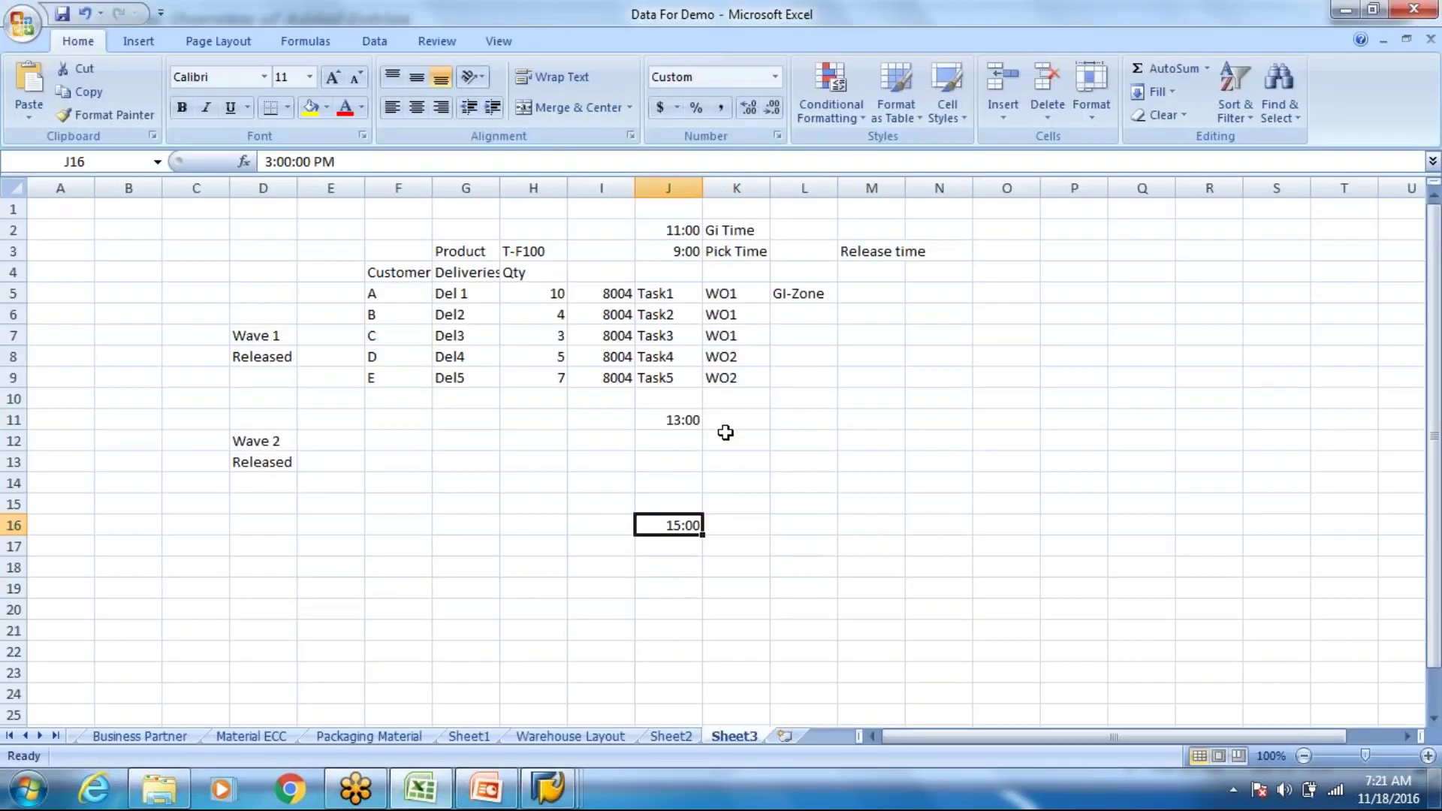
Step: Copy the pick time from cell J3 in Excel, return to SAP and set entry 1's wave release time to 09:00:00
{"action": "left_click", "coordinate": [686, 251]}
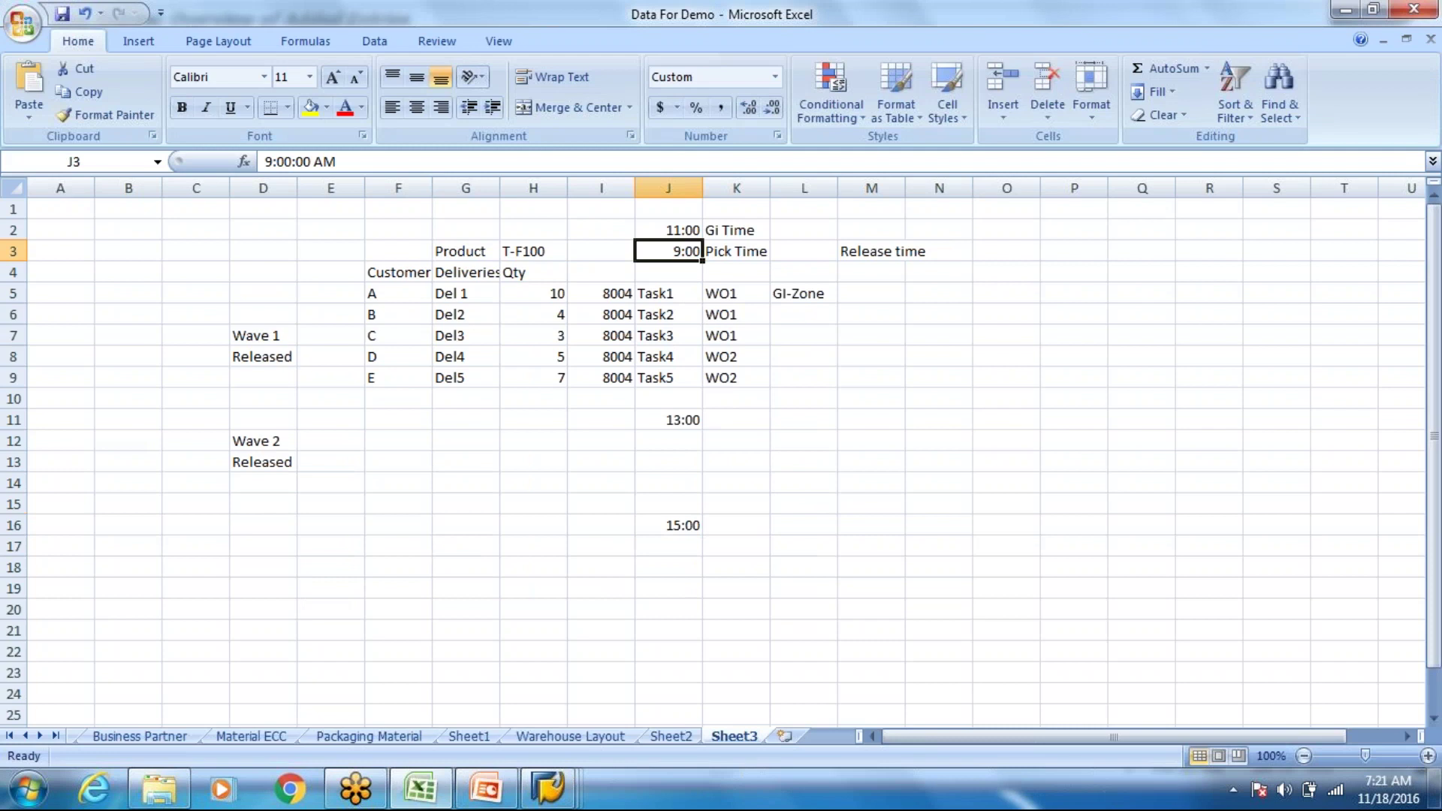
{"action": "key", "text": "ctrl+c"}
{"action": "key", "text": "alt+Tab"}
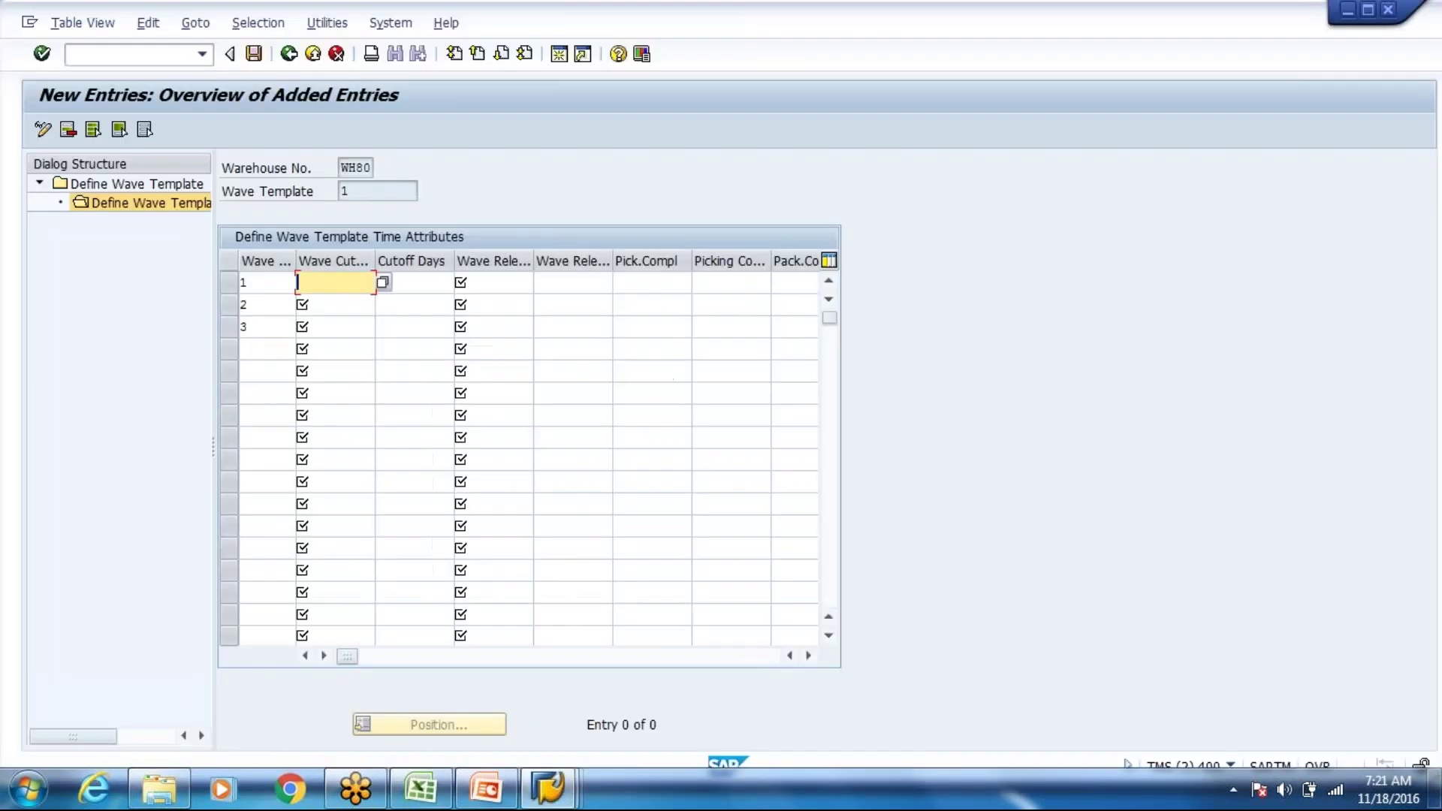
{"action": "left_click", "coordinate": [505, 284]}
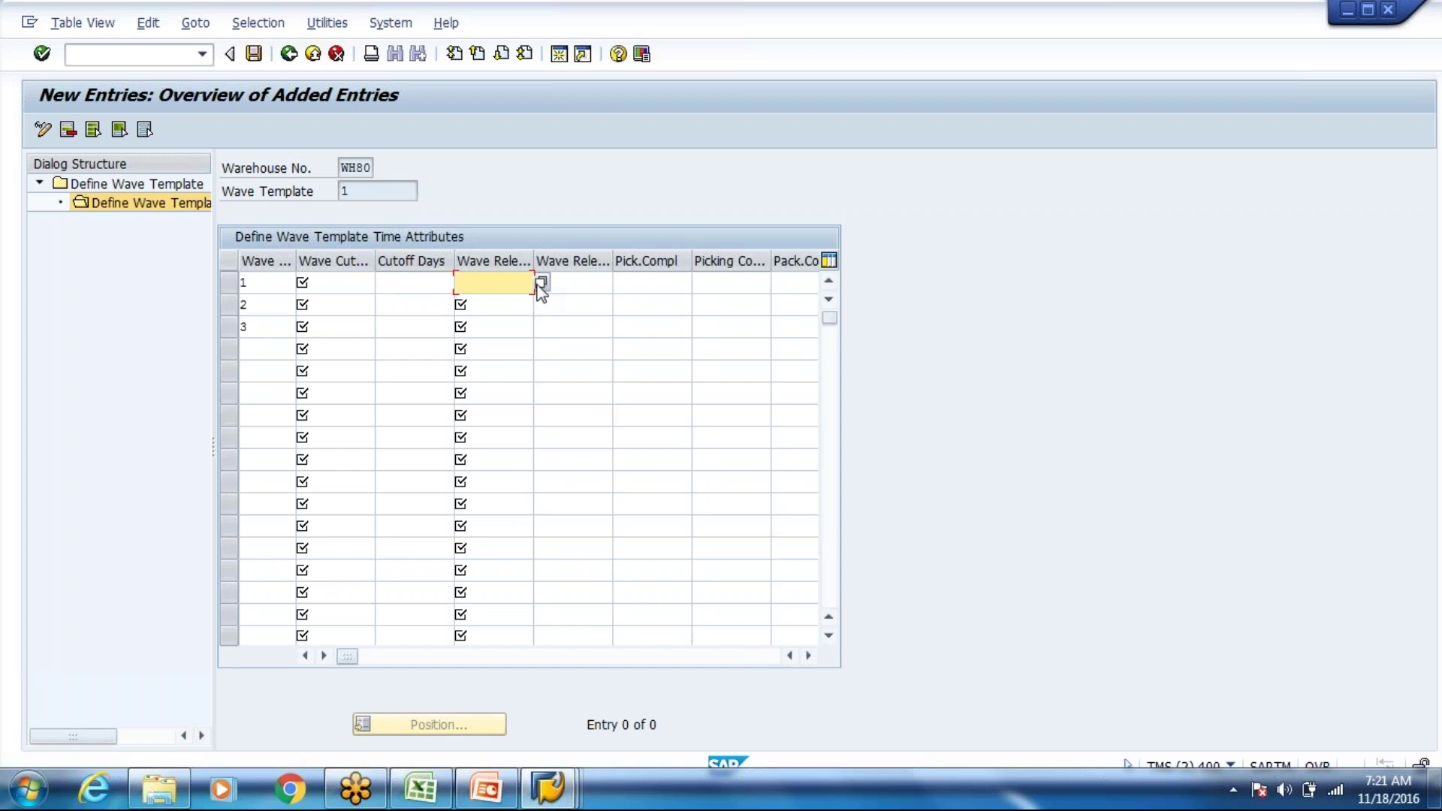
{"action": "key", "text": "Return"}
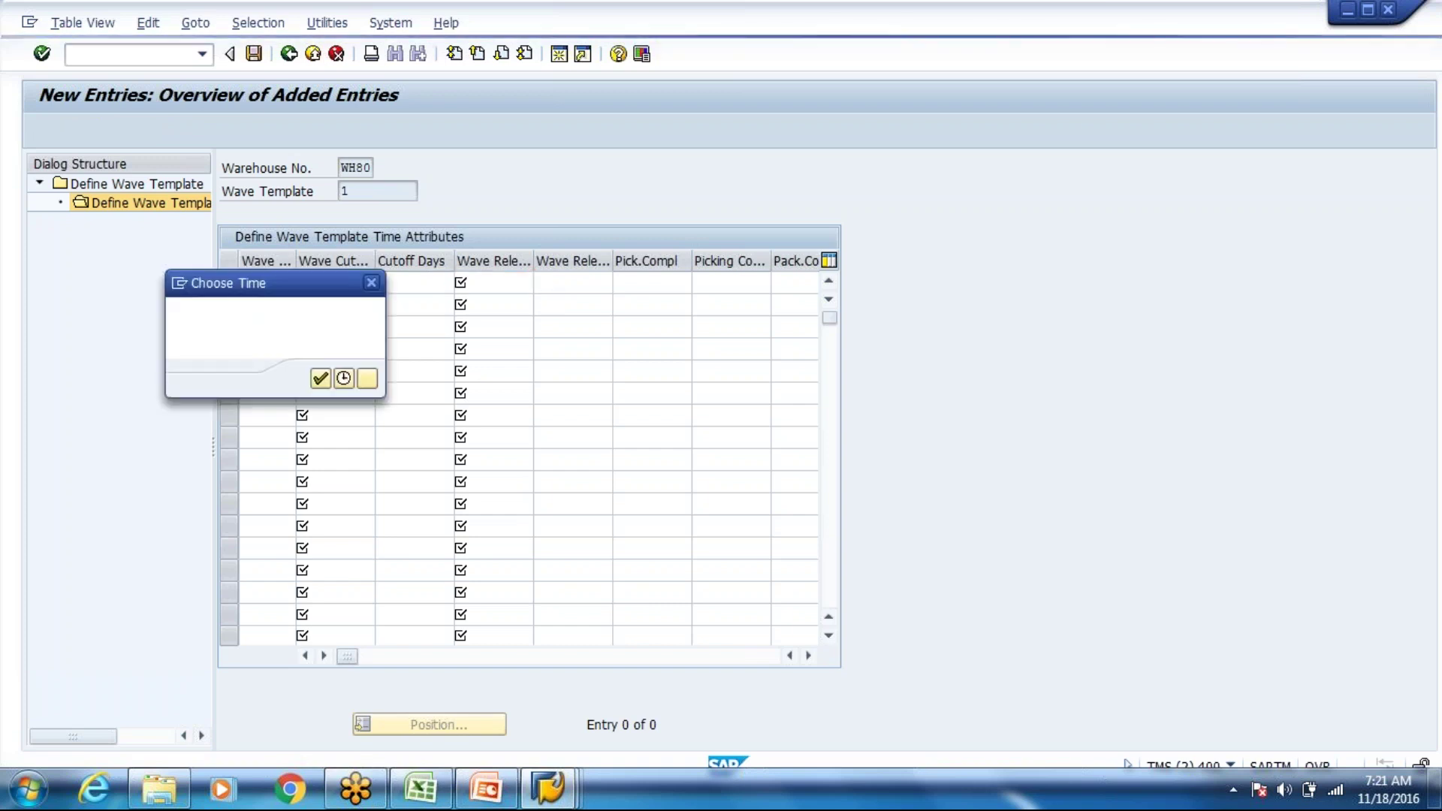
{"action": "left_click", "coordinate": [198, 338]}
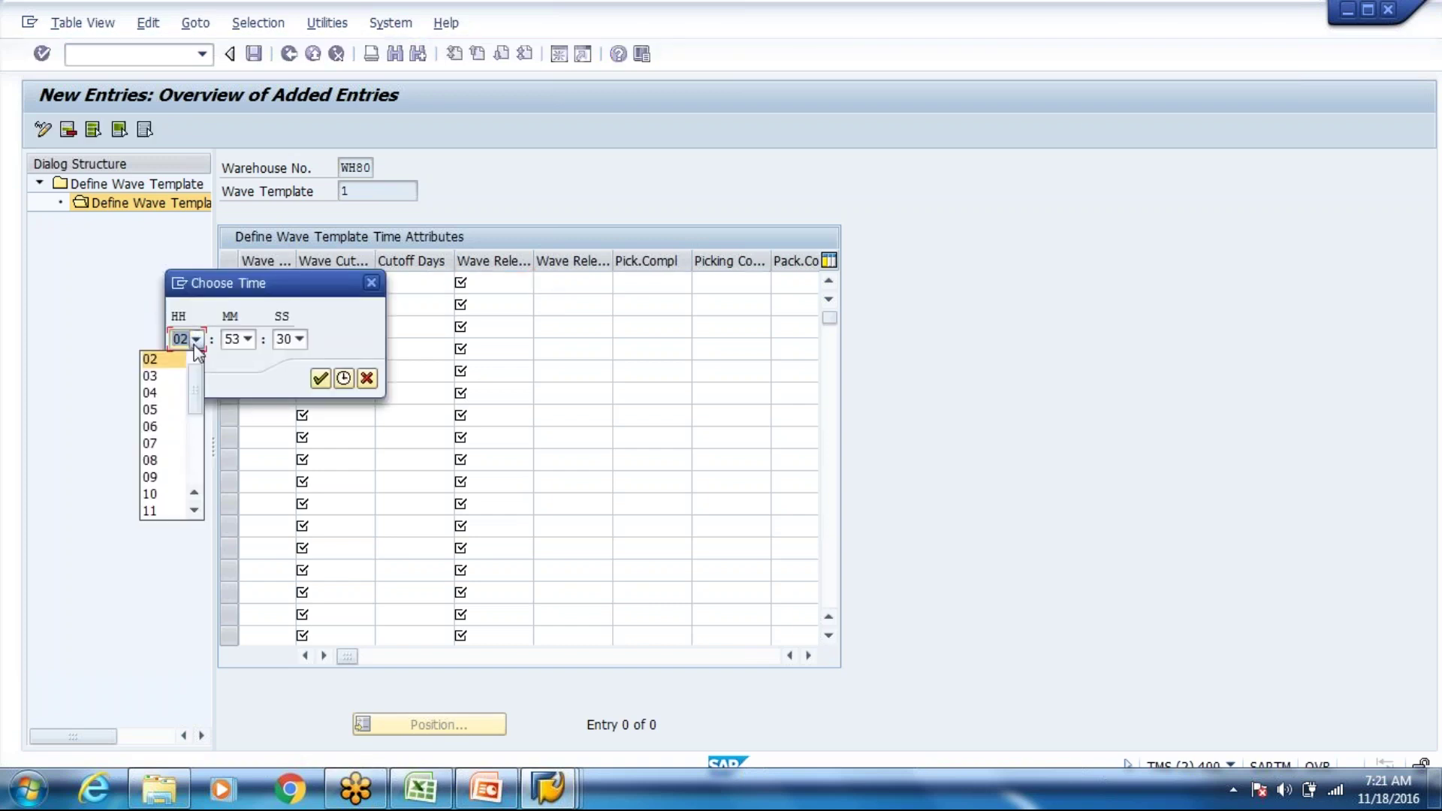
{"action": "left_click", "coordinate": [160, 480]}
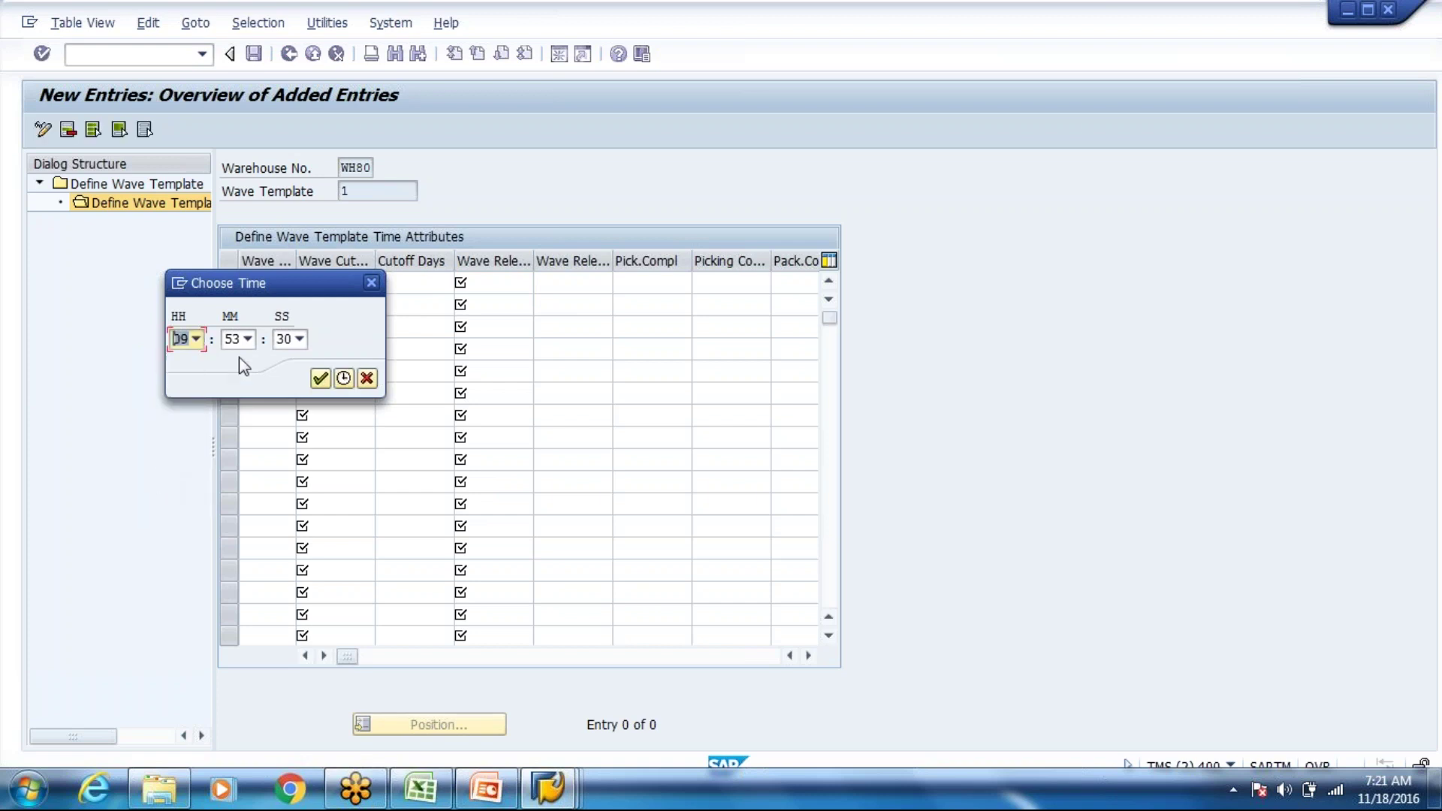
{"action": "left_click", "coordinate": [247, 339]}
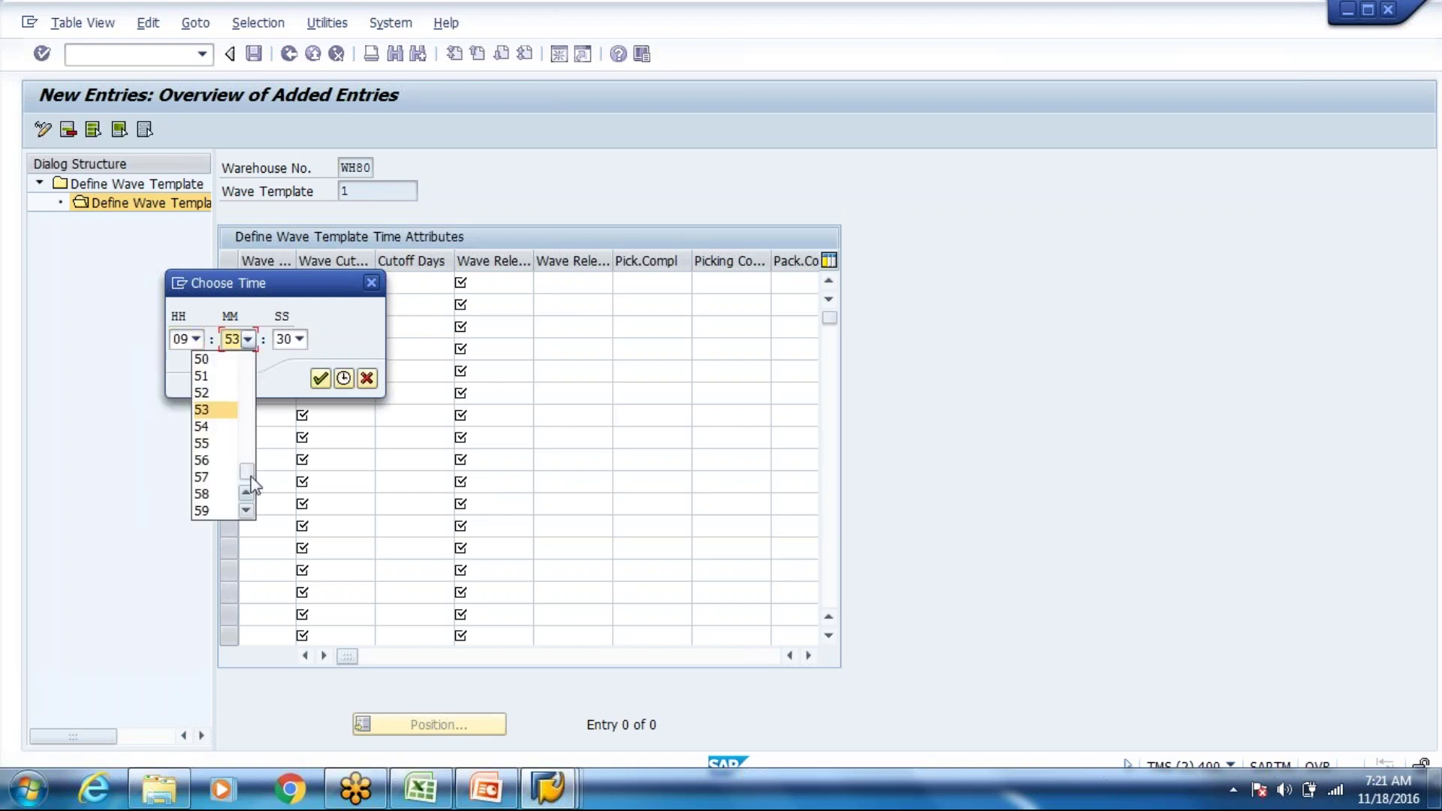
{"action": "left_click_drag", "start_coordinate": [246, 472], "coordinate": [251, 364]}
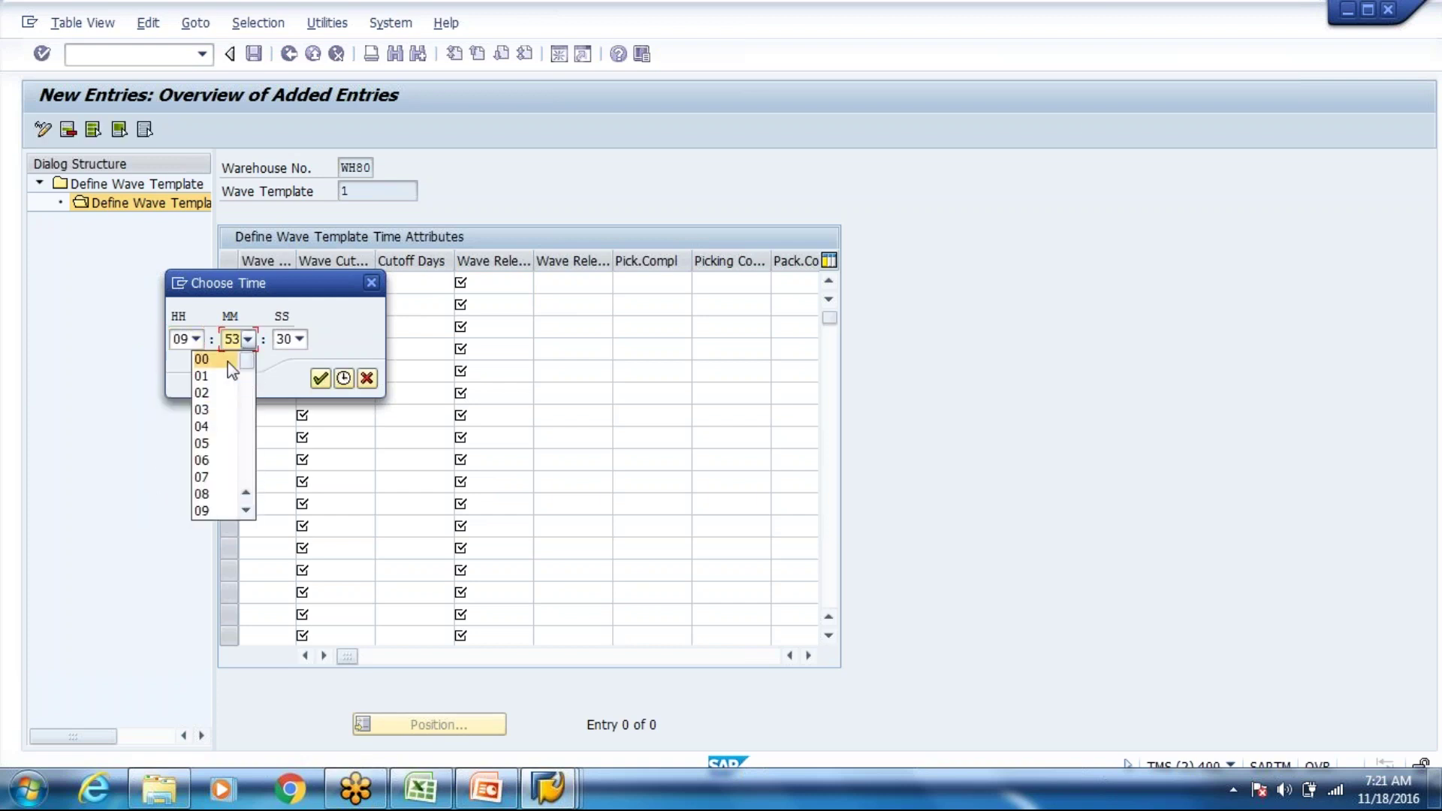
{"action": "left_click", "coordinate": [227, 361]}
{"action": "left_click", "coordinate": [287, 340]}
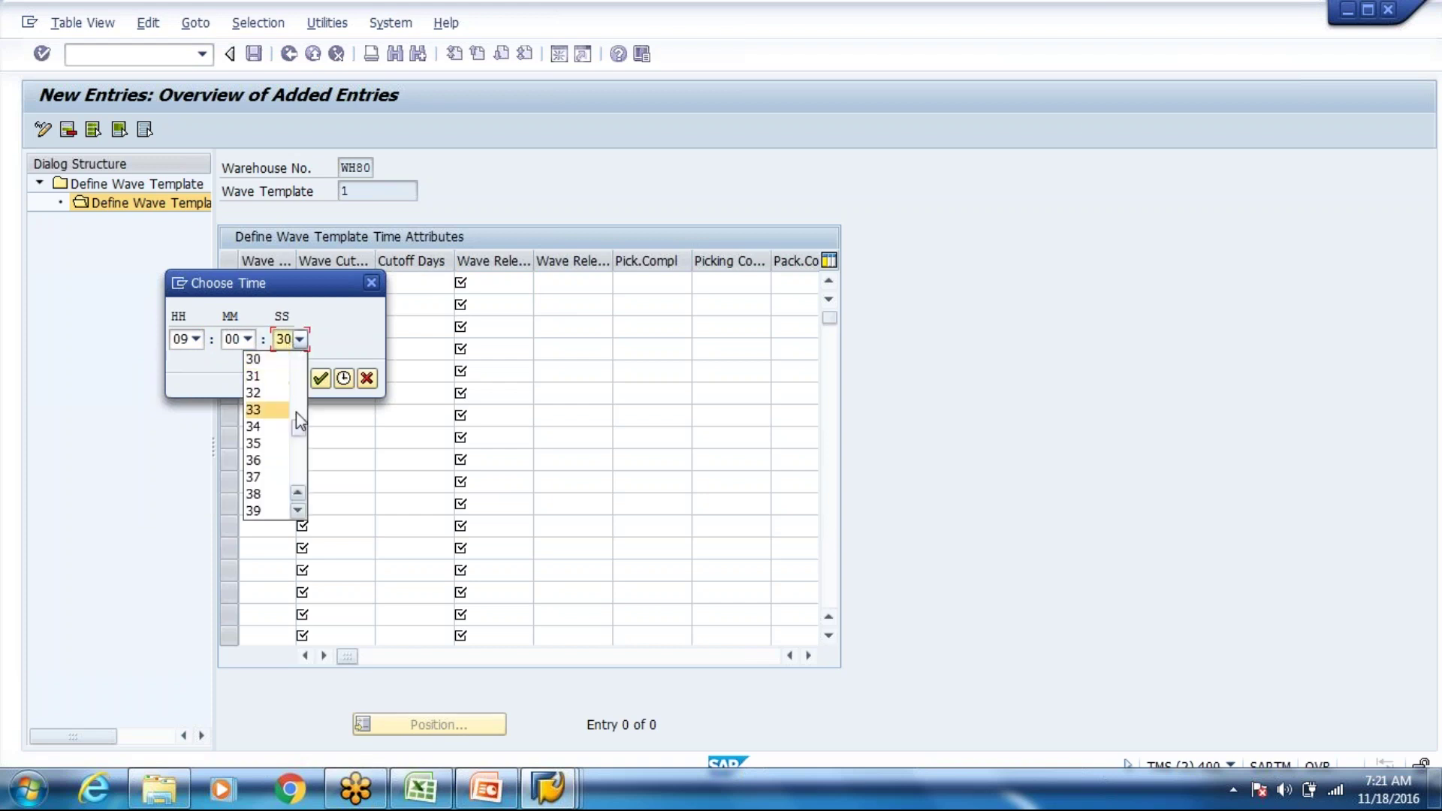
{"action": "left_click_drag", "start_coordinate": [301, 430], "coordinate": [299, 362]}
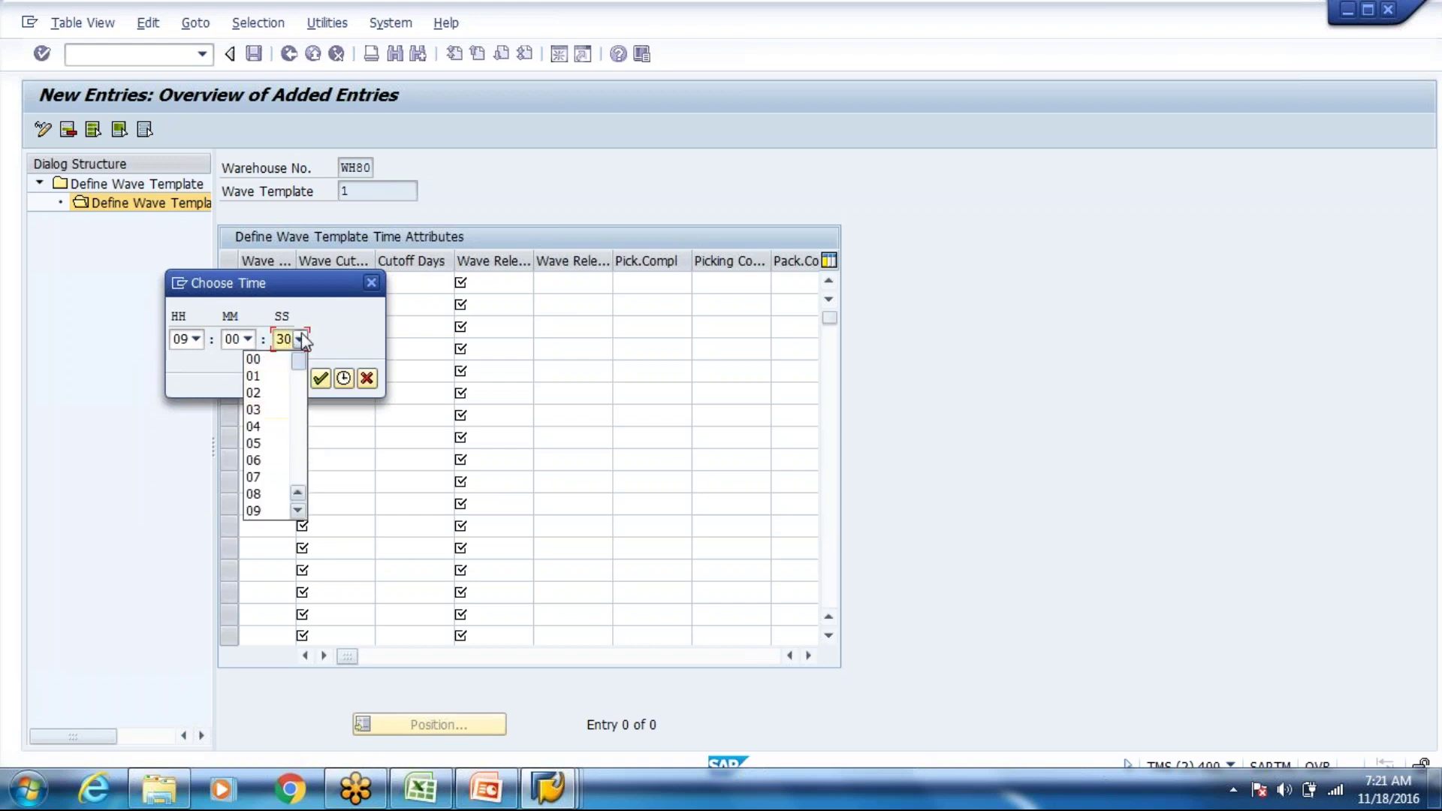
{"action": "left_click", "coordinate": [275, 361]}
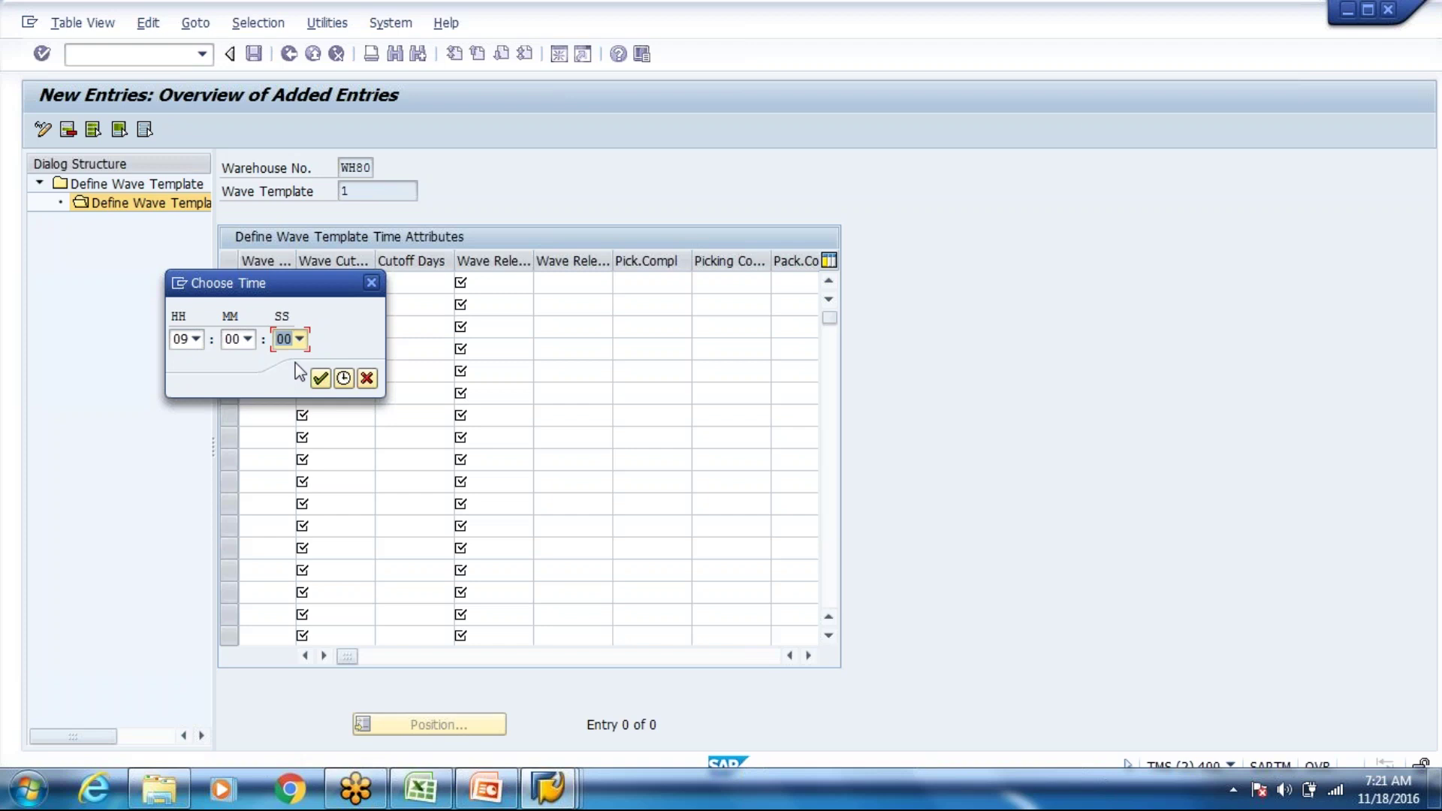
{"action": "left_click", "coordinate": [320, 380]}
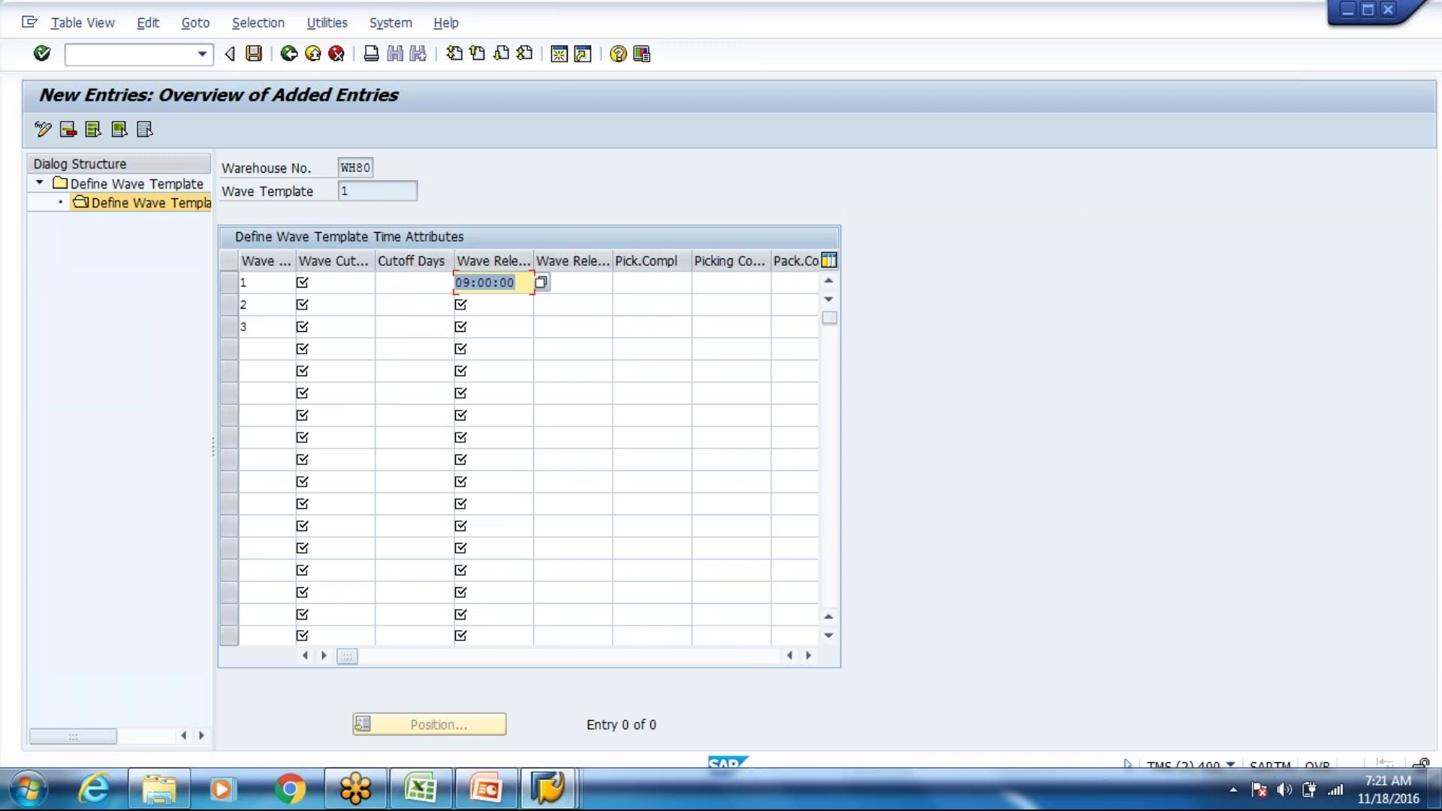
Step: Set the wave release time of entry 2 to 13:00:00
{"action": "left_click", "coordinate": [1051, 33]}
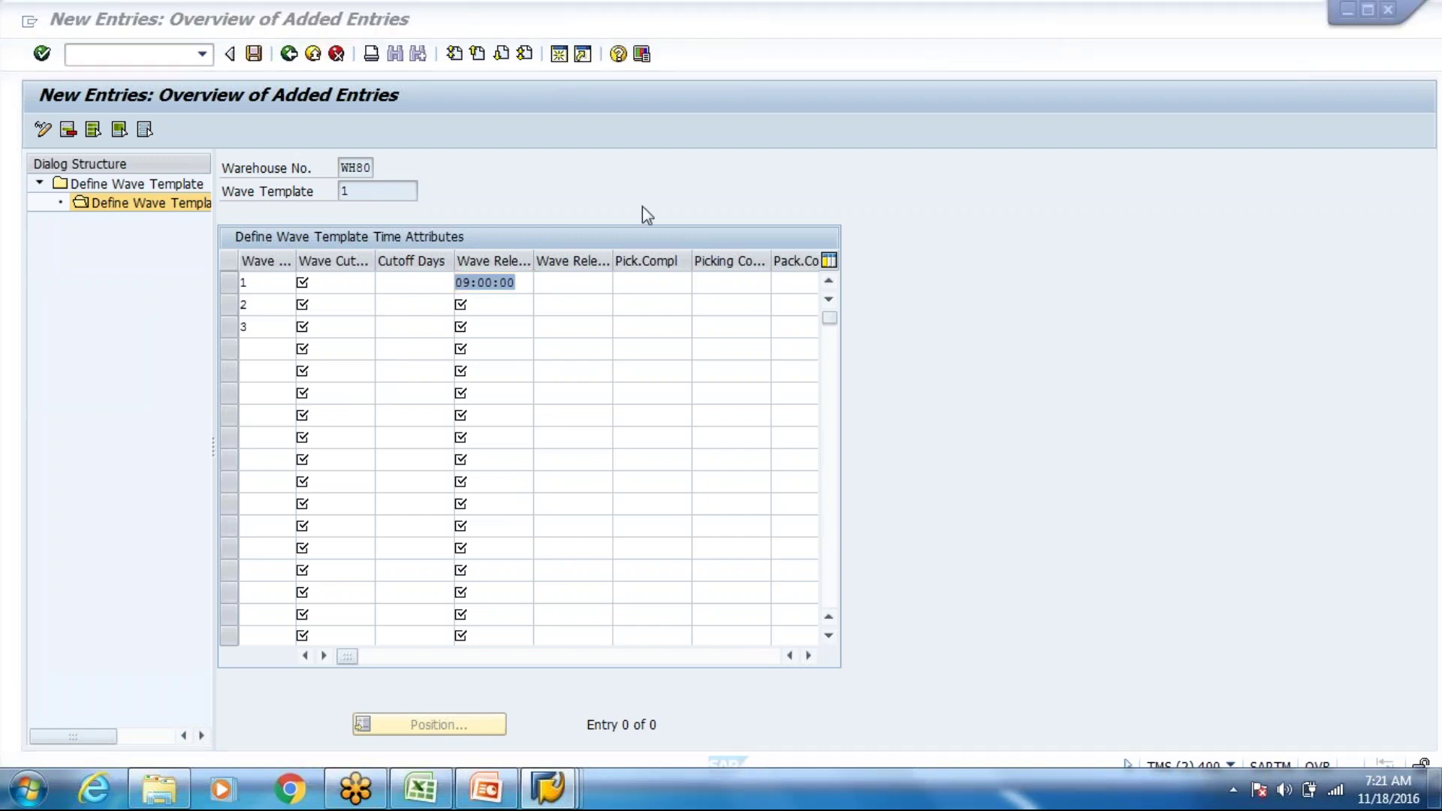
{"action": "left_click", "coordinate": [515, 311]}
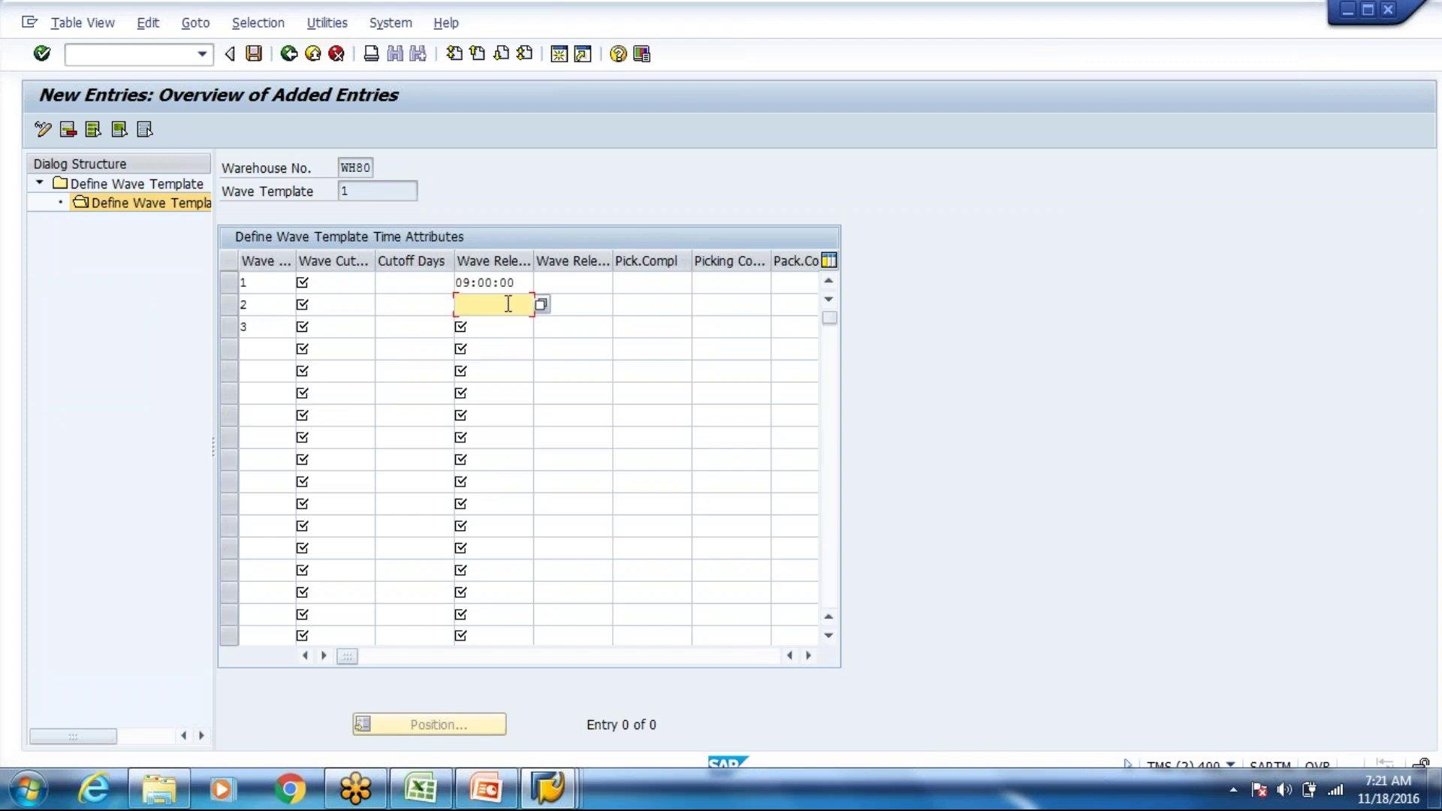
{"action": "type", "text": "13:"}
{"action": "key", "text": "alt+Tab"}
{"action": "key", "text": "alt+Tab"}
{"action": "type", "text": "00"}
{"action": "left_click", "coordinate": [1052, 21]}
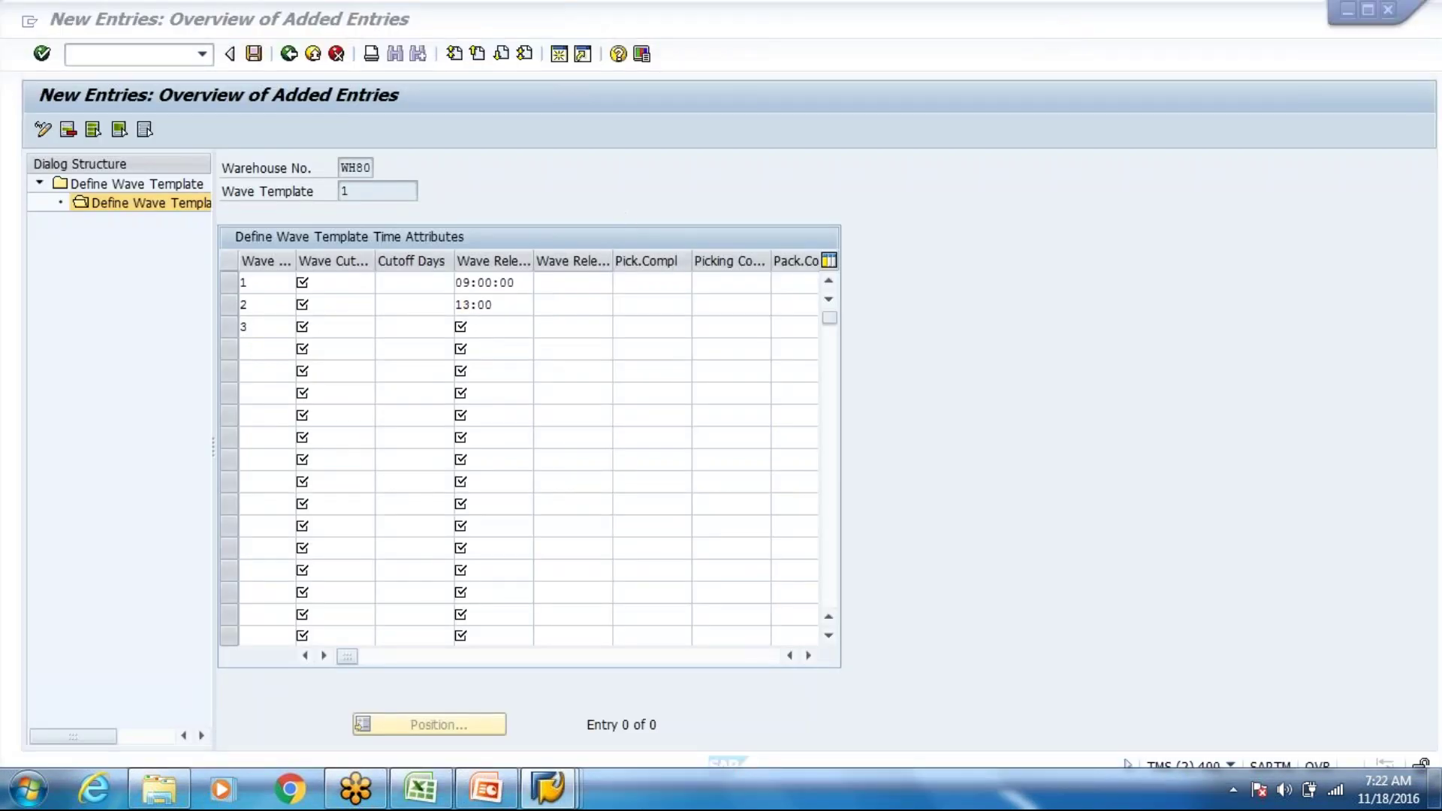
{"action": "key", "text": "alt+Tab"}
{"action": "type", "text": ":00"}
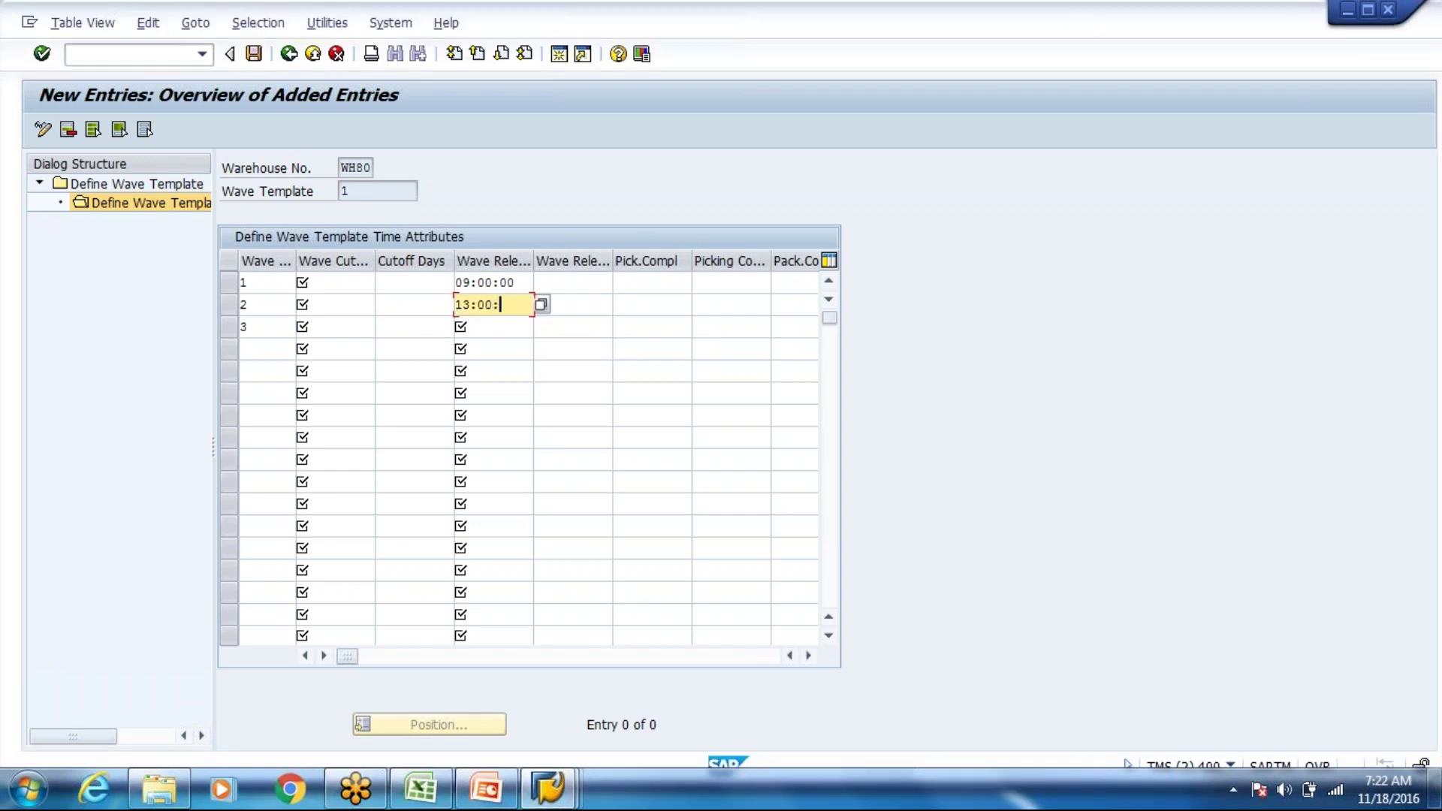
Step: Set the wave release time of entry 3 to 15:00:00
{"action": "left_click", "coordinate": [488, 326]}
{"action": "type", "text": "1"}
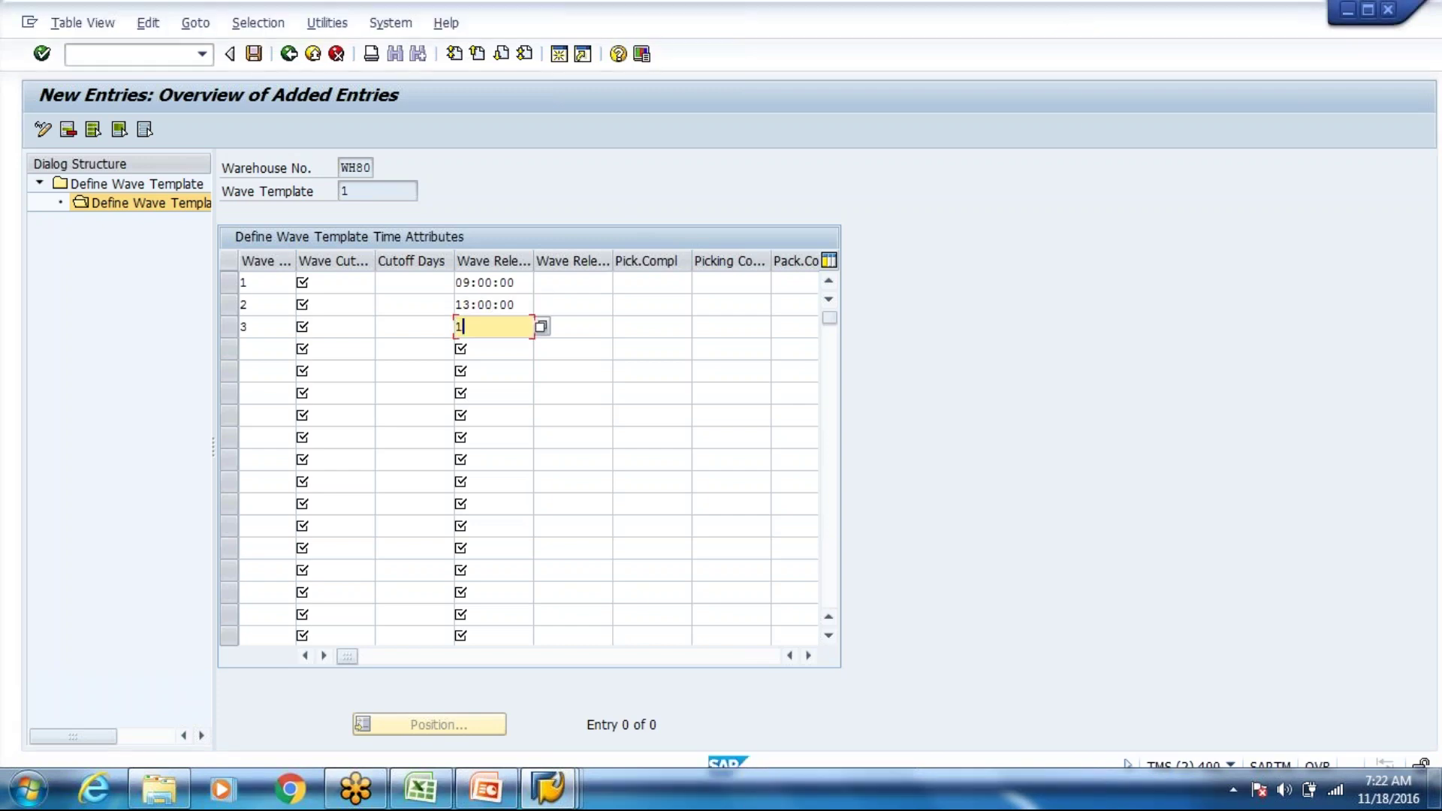
{"action": "type", "text": "5:00:00"}
{"action": "left_click", "coordinate": [340, 285]}
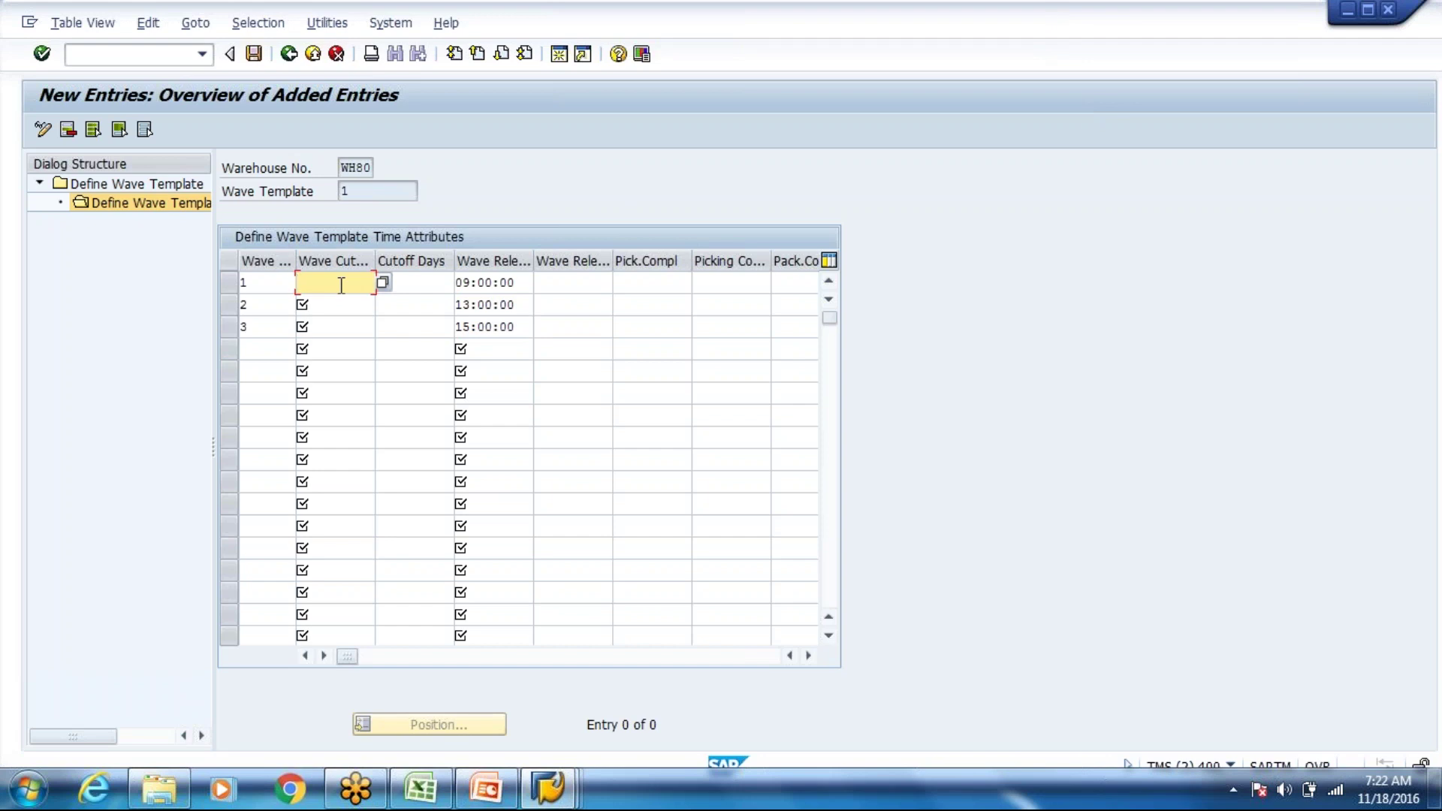
{"action": "left_click", "coordinate": [509, 328]}
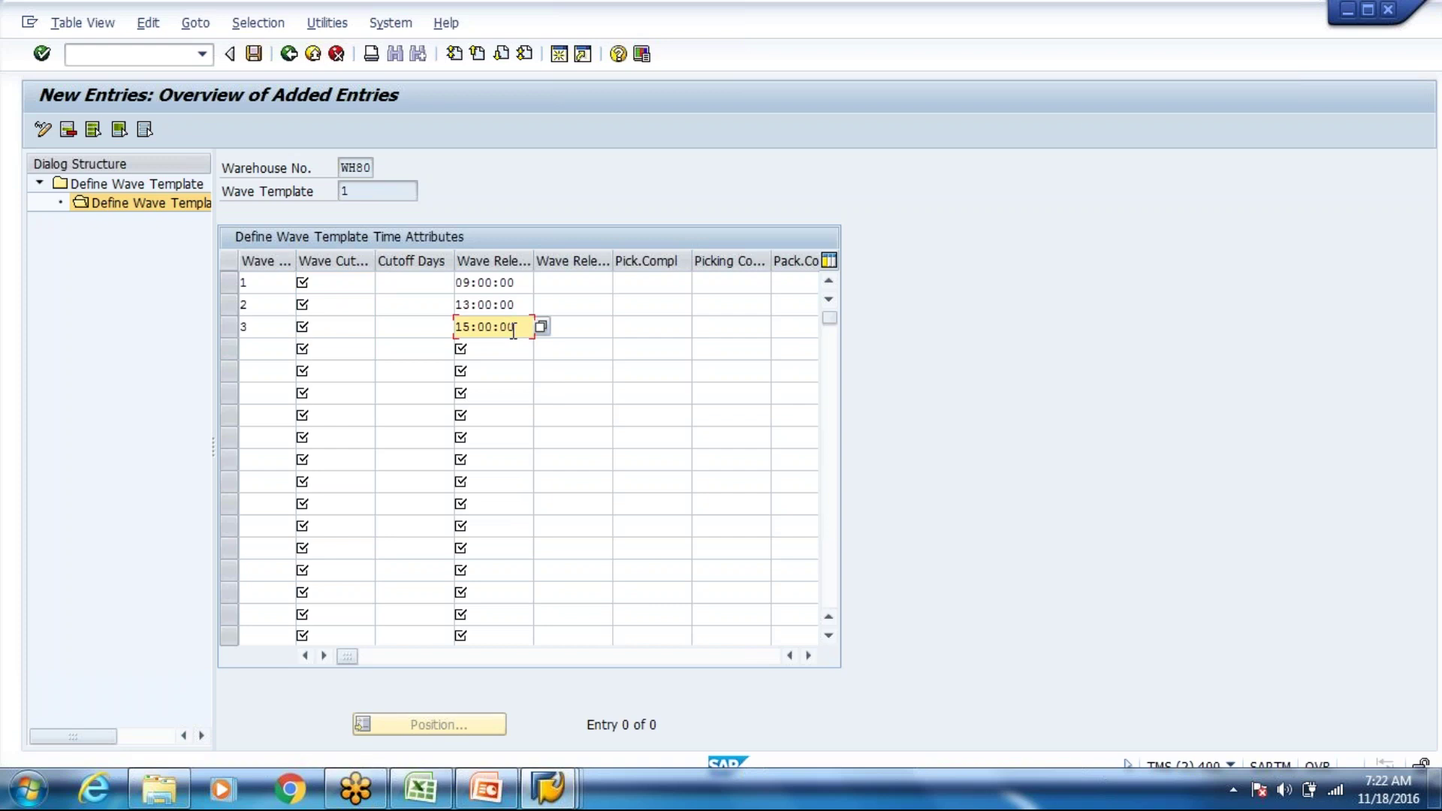
Step: Set the wave cutoff time of entry 1 to 08:55:00
{"action": "left_click", "coordinate": [358, 280]}
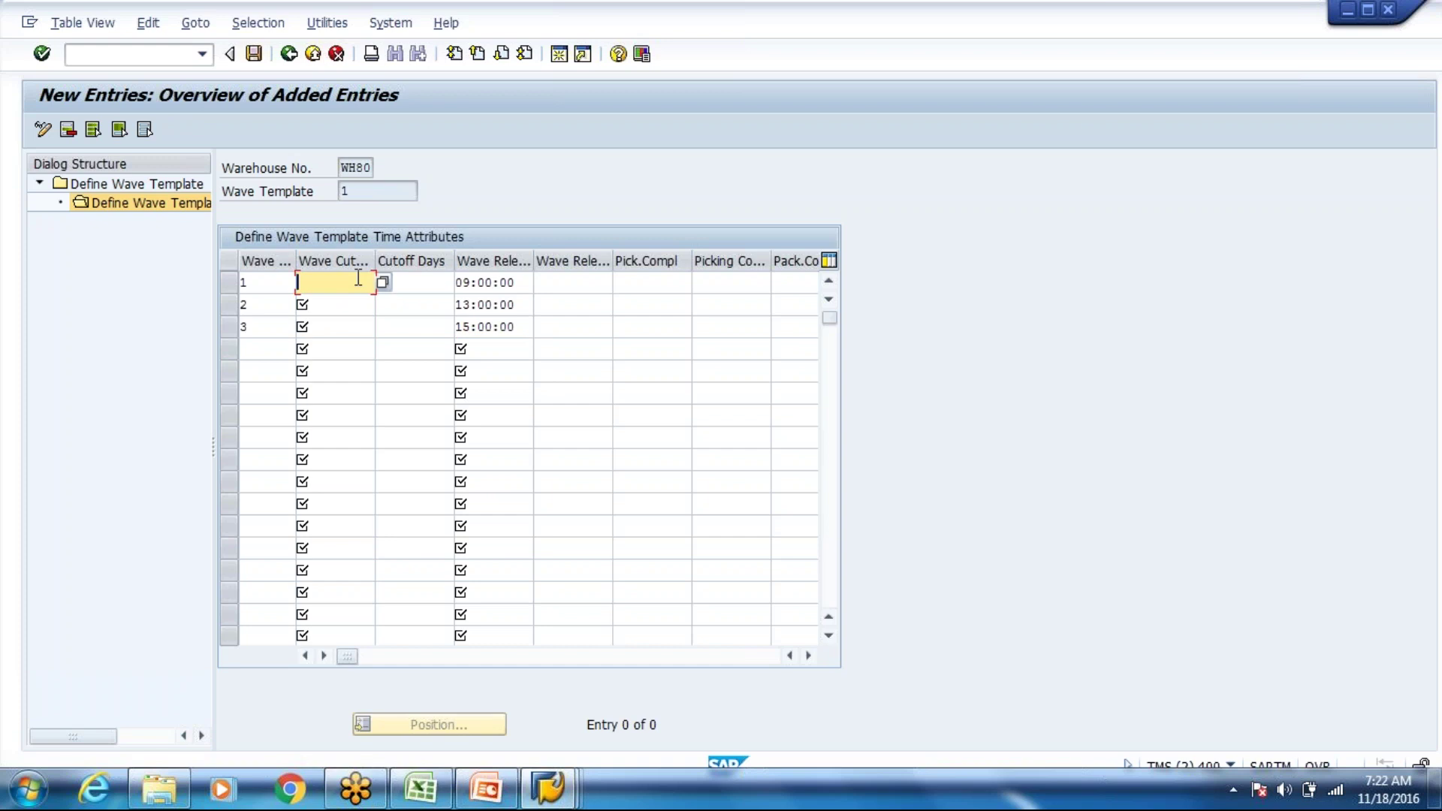
{"action": "type", "text": "8"}
{"action": "key", "text": "BackSpace"}
{"action": "type", "text": "08:55:00"}
{"action": "left_click", "coordinate": [471, 283]}
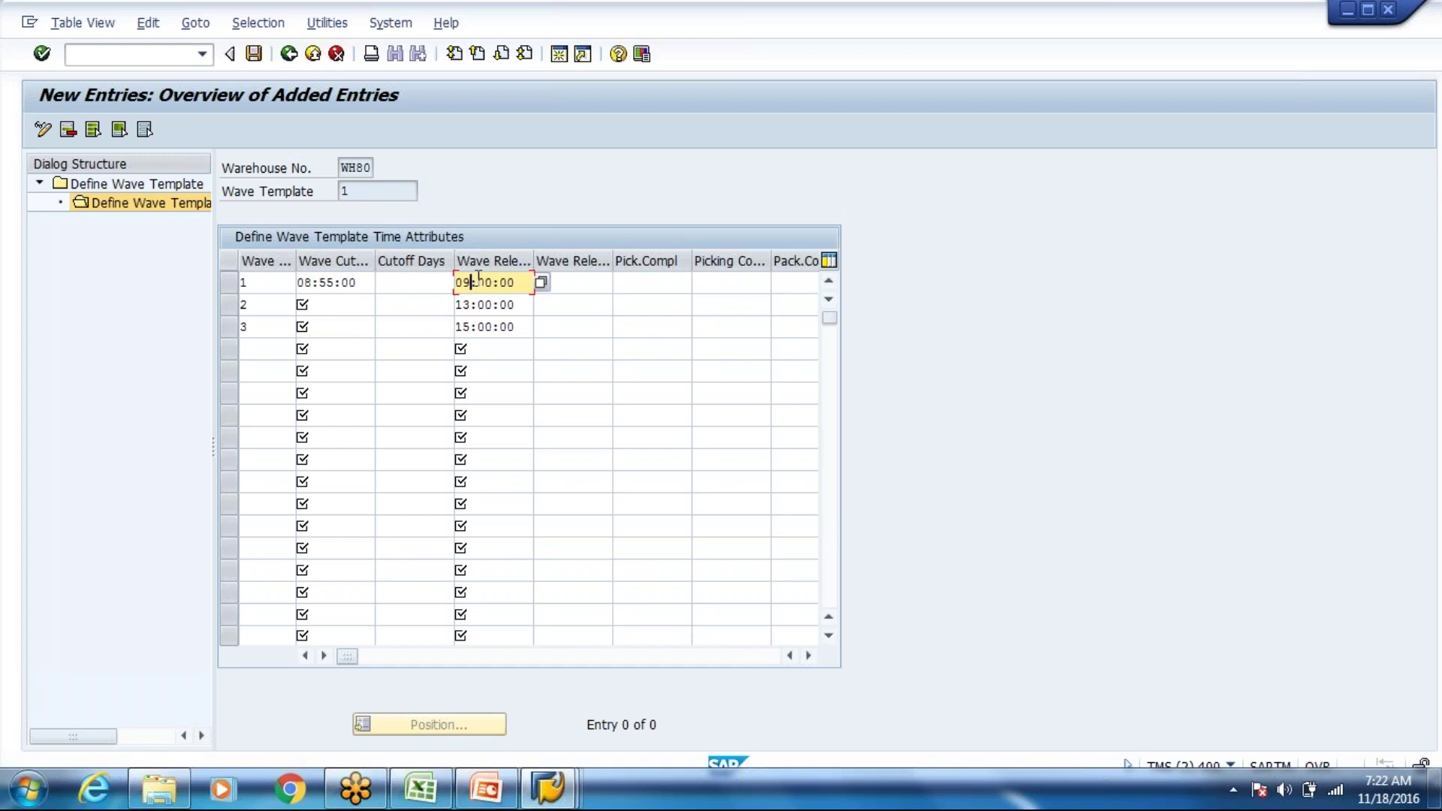
Step: Set the wave cutoff times to 12:55:00 for entry 2 and 14:55:00 for entry 3
{"action": "left_click", "coordinate": [357, 297]}
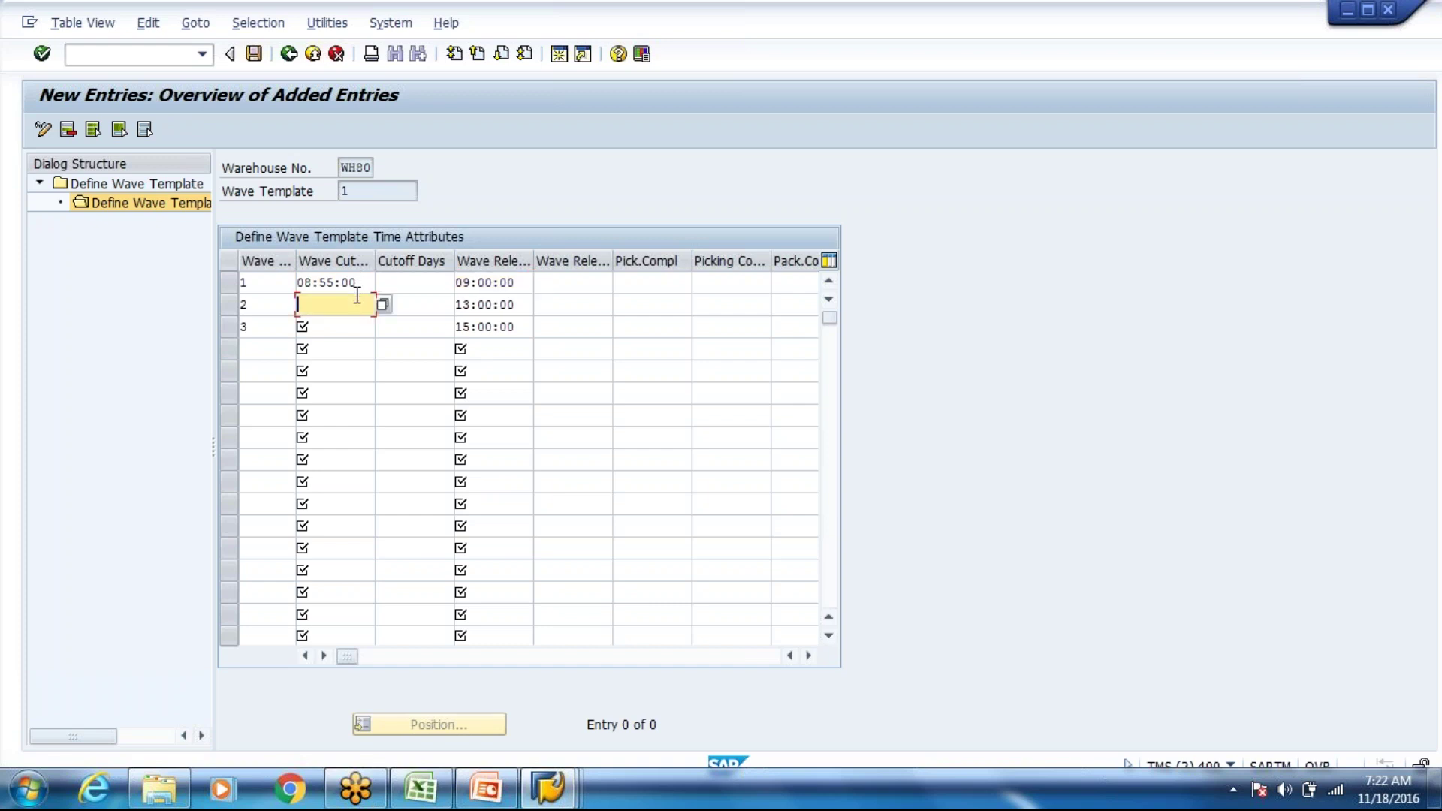
{"action": "type", "text": "12:55:00"}
{"action": "left_click", "coordinate": [351, 329]}
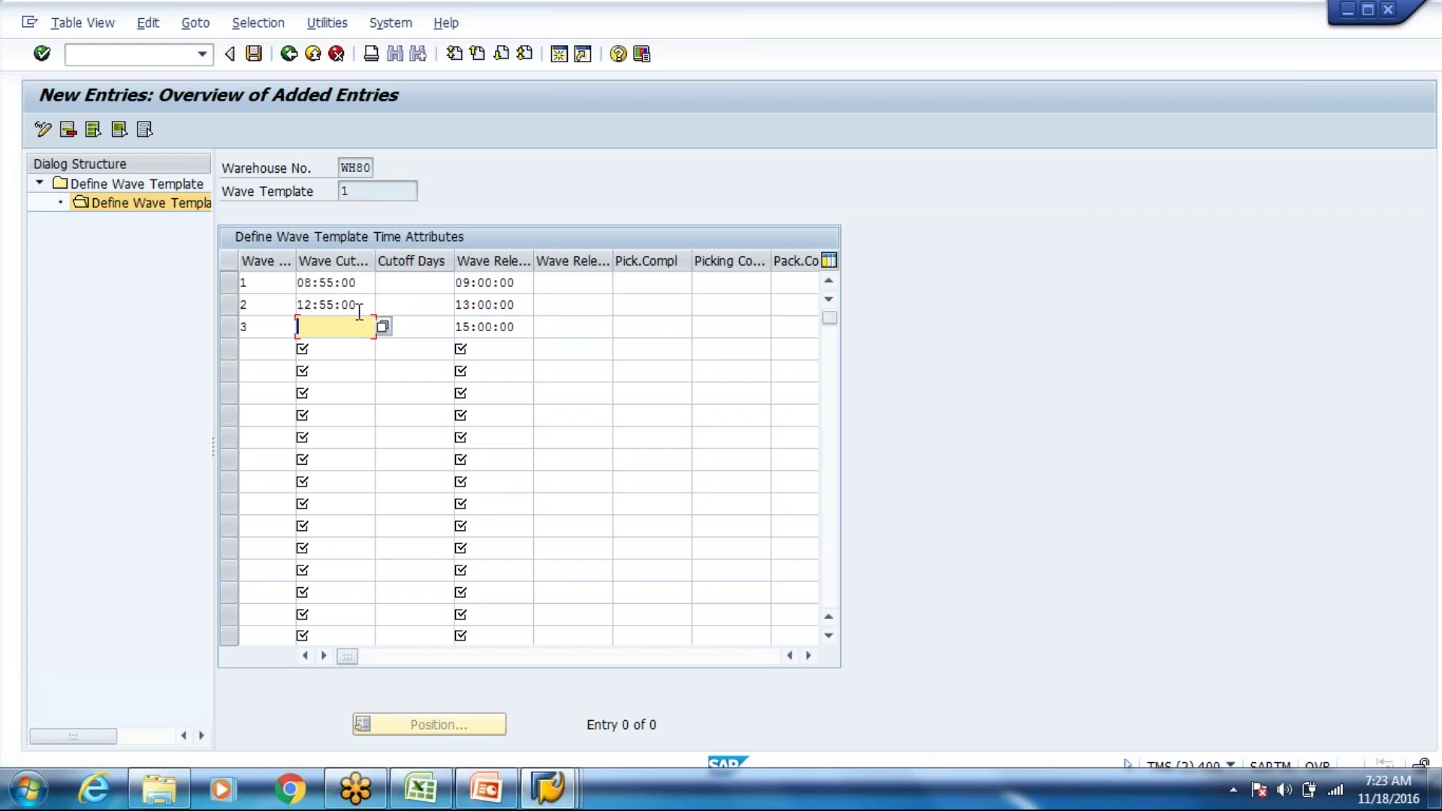
{"action": "type", "text": "14:55:00"}
{"action": "left_click", "coordinate": [485, 326]}
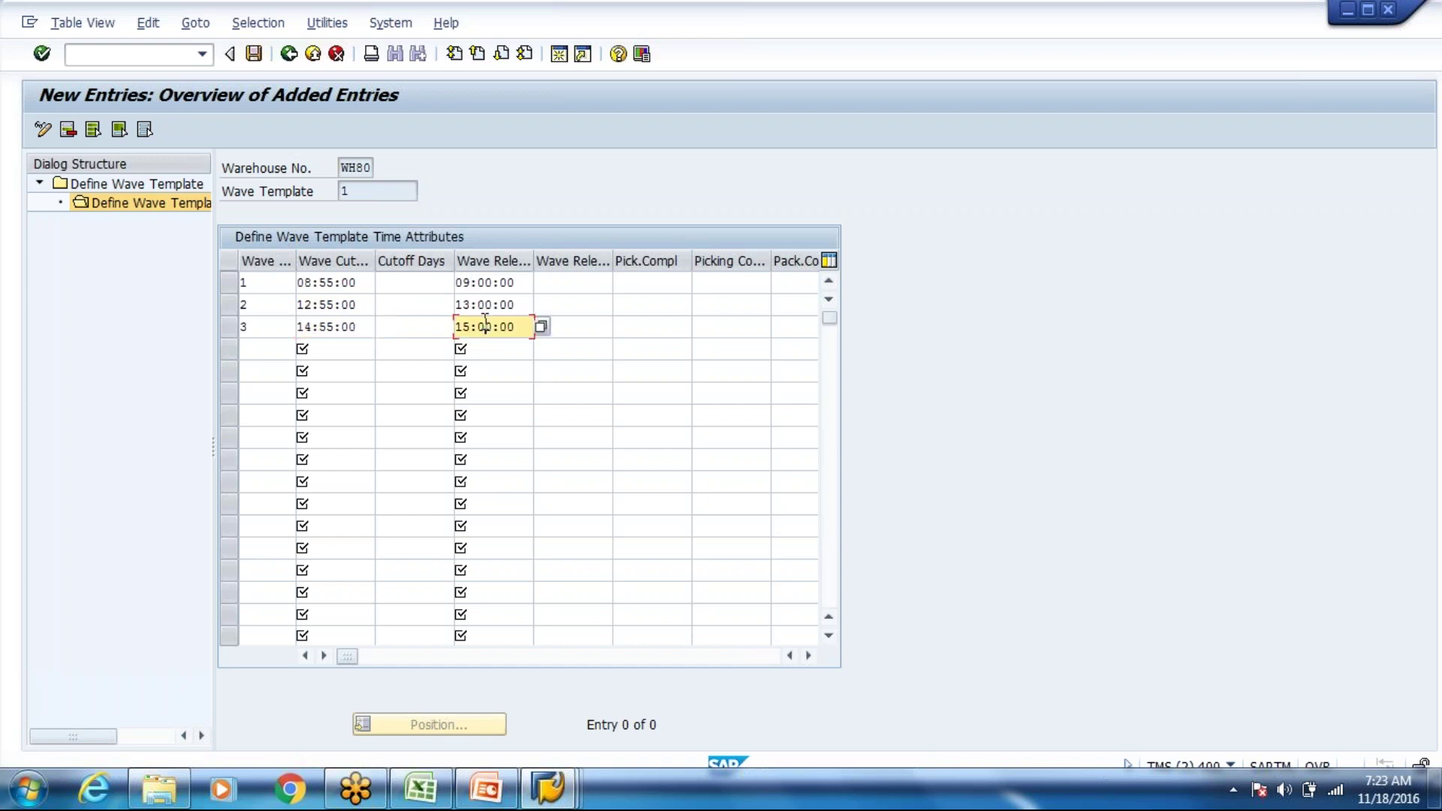
Step: Set the pick completion time of entry 1 to 09:30:00, reusing its wave release time as the starting value
{"action": "left_click", "coordinate": [351, 286]}
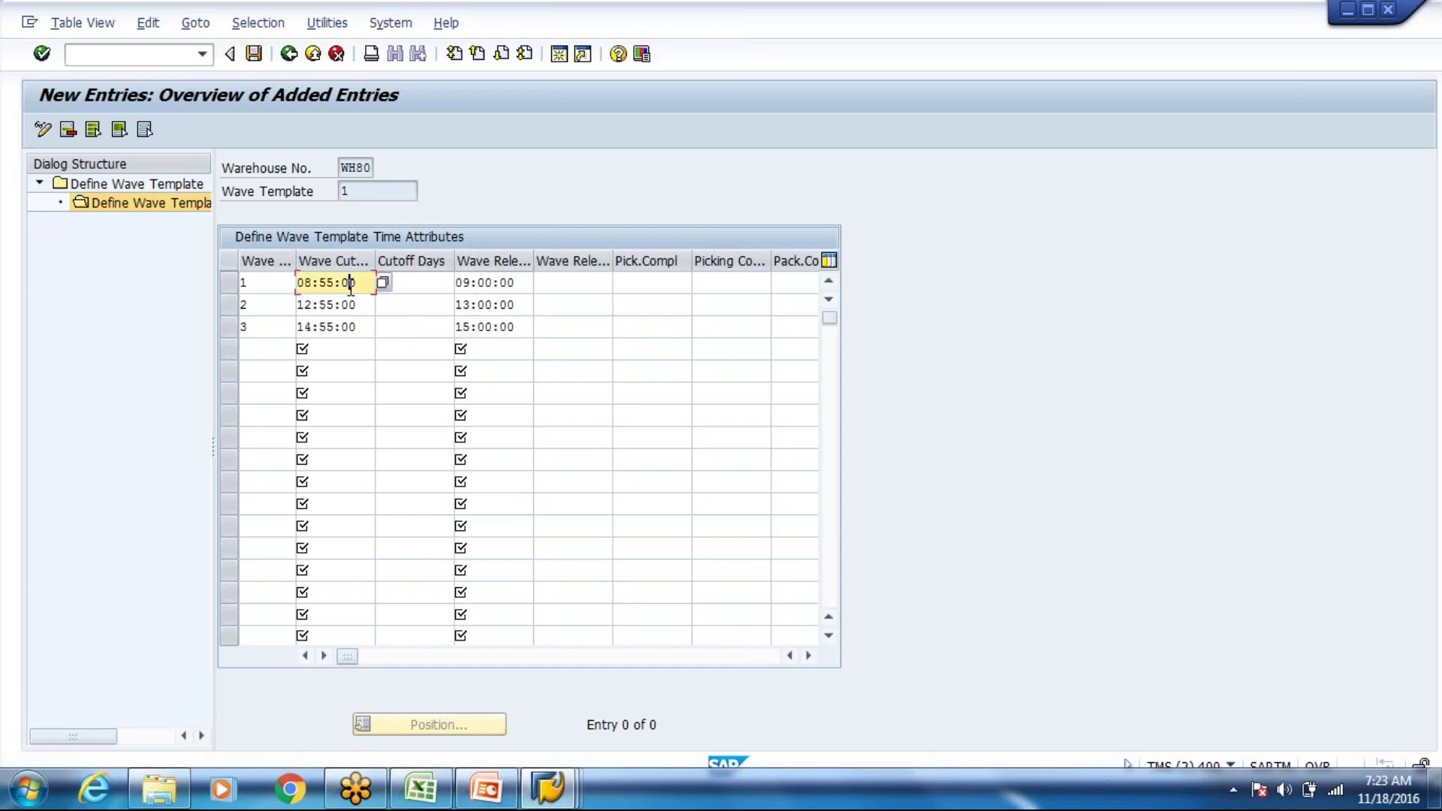
{"action": "left_click", "coordinate": [492, 283]}
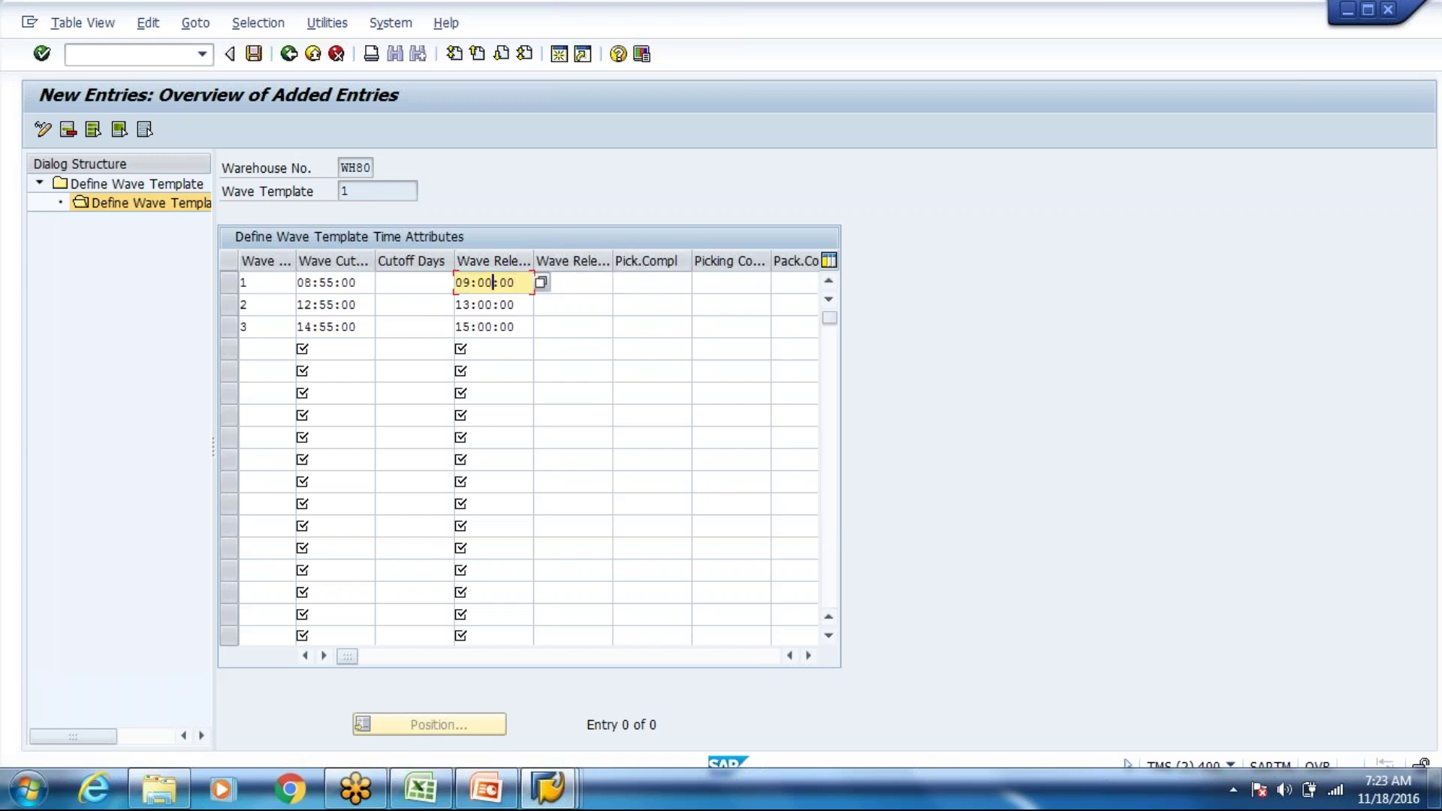
{"action": "left_click", "coordinate": [671, 281]}
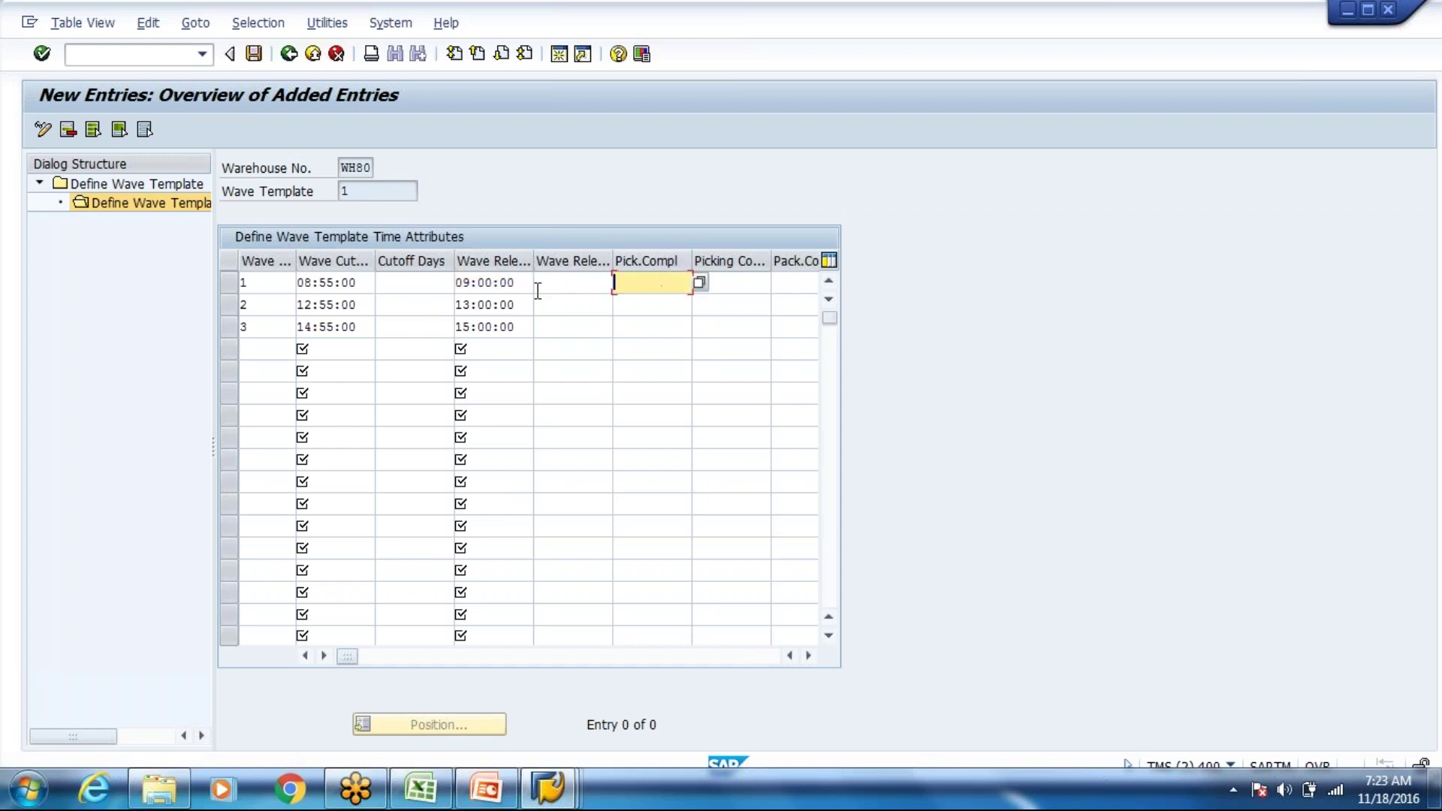
{"action": "left_click_drag", "start_coordinate": [526, 286], "coordinate": [461, 274]}
{"action": "key", "text": "ctrl+c"}
{"action": "left_click", "coordinate": [461, 274]}
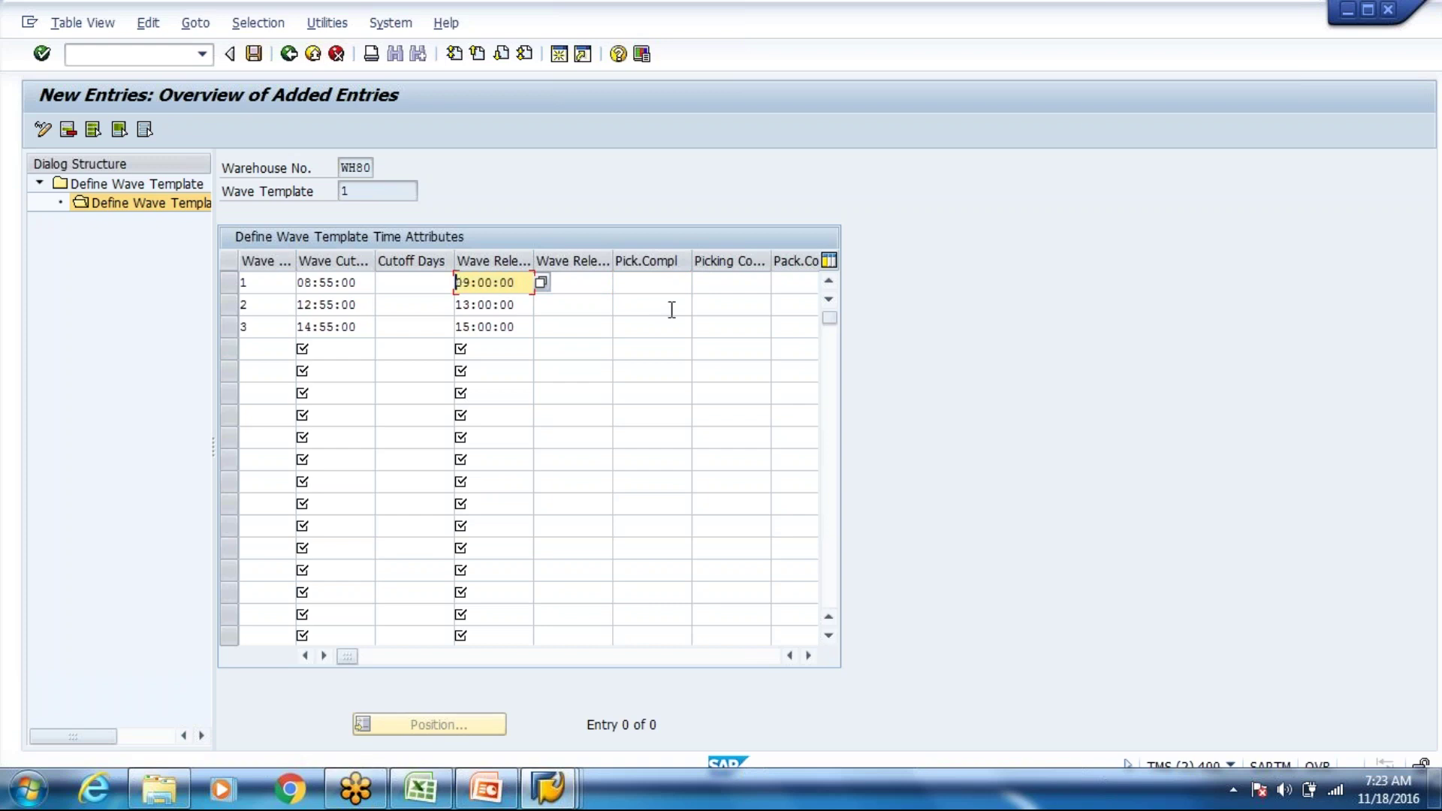
{"action": "left_click", "coordinate": [663, 277]}
{"action": "key", "text": "ctrl+v"}
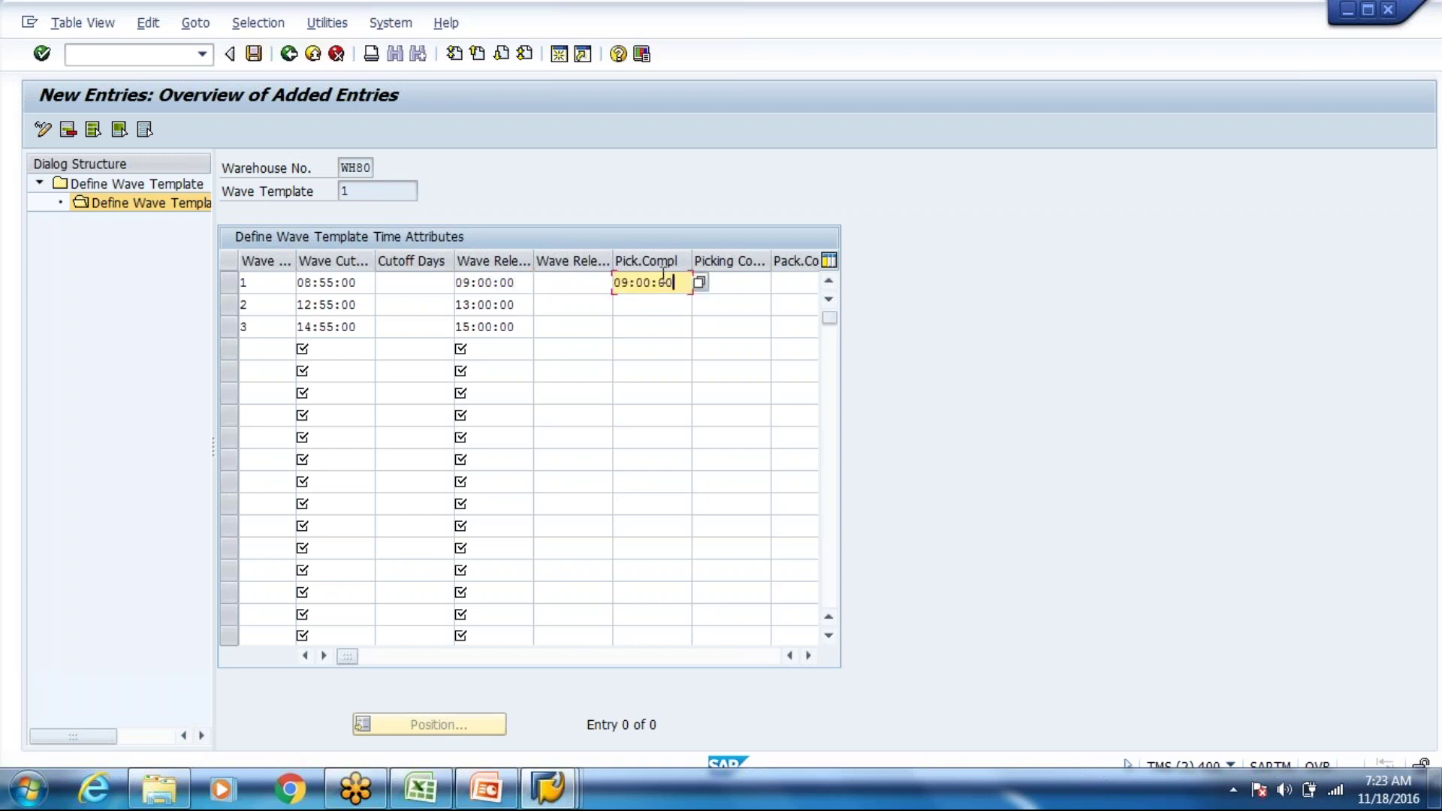
{"action": "key", "text": "Left"}
{"action": "key", "text": "Left"}
{"action": "type", "text": "3"}
Step: Set the pack completion time of entry 1 to 09:40:00
{"action": "key", "text": "Tab"}
{"action": "key", "text": "Tab"}
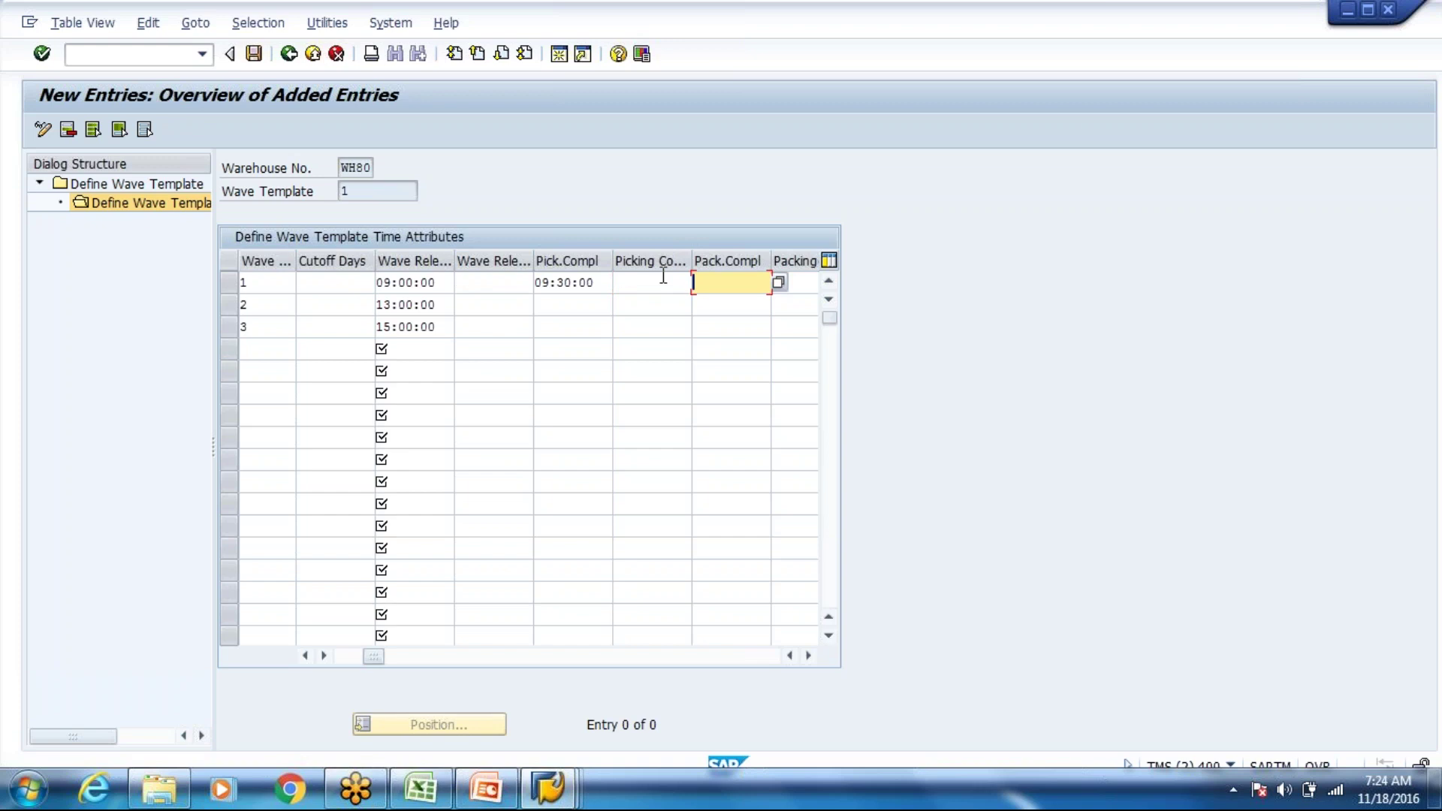
{"action": "key", "text": "ctrl+v"}
{"action": "key", "text": "Left"}
{"action": "key", "text": "Delete"}
{"action": "type", "text": "40:00"}
Step: Set the staging completion time of entry 1 to 09:50:00
{"action": "key", "text": "Tab"}
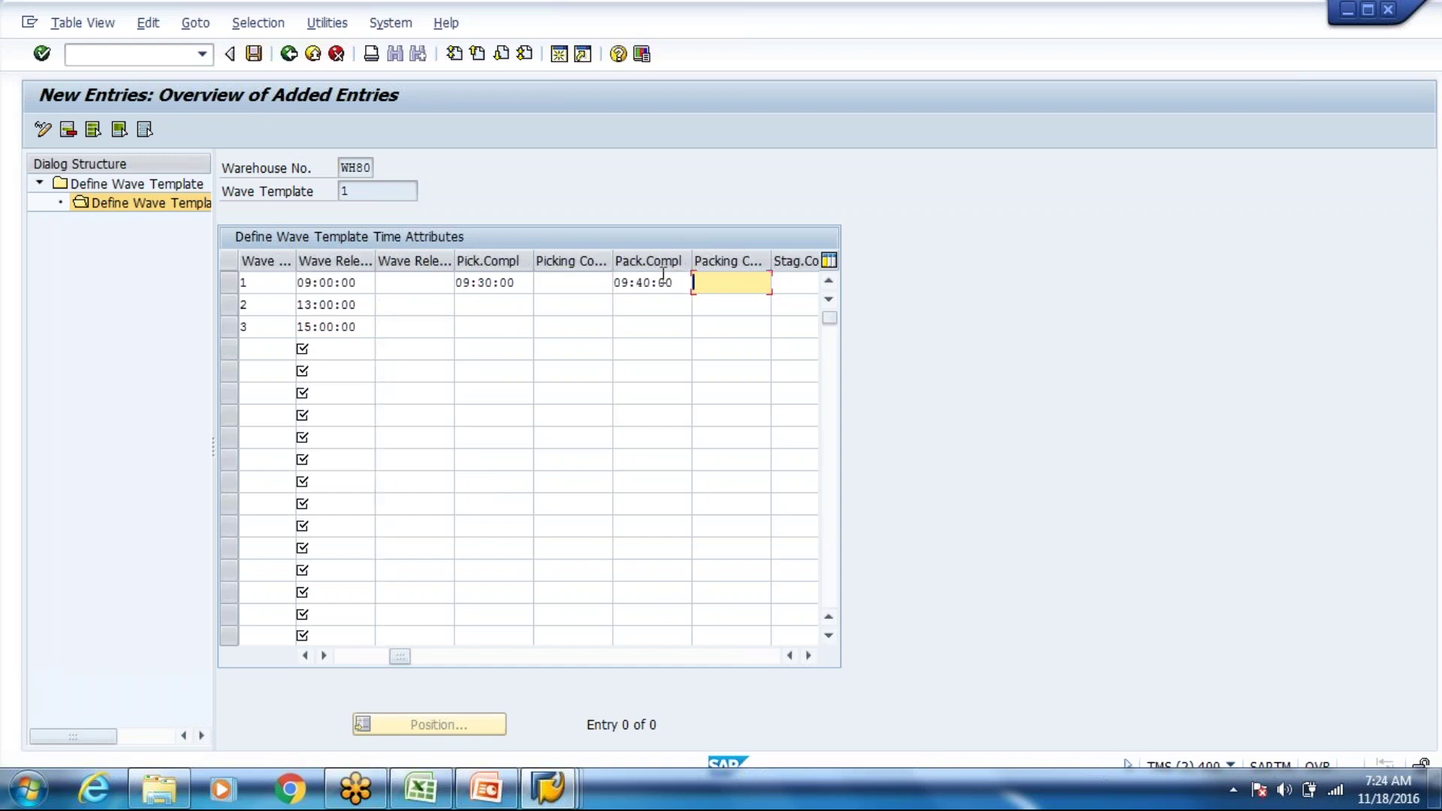
{"action": "key", "text": "Tab"}
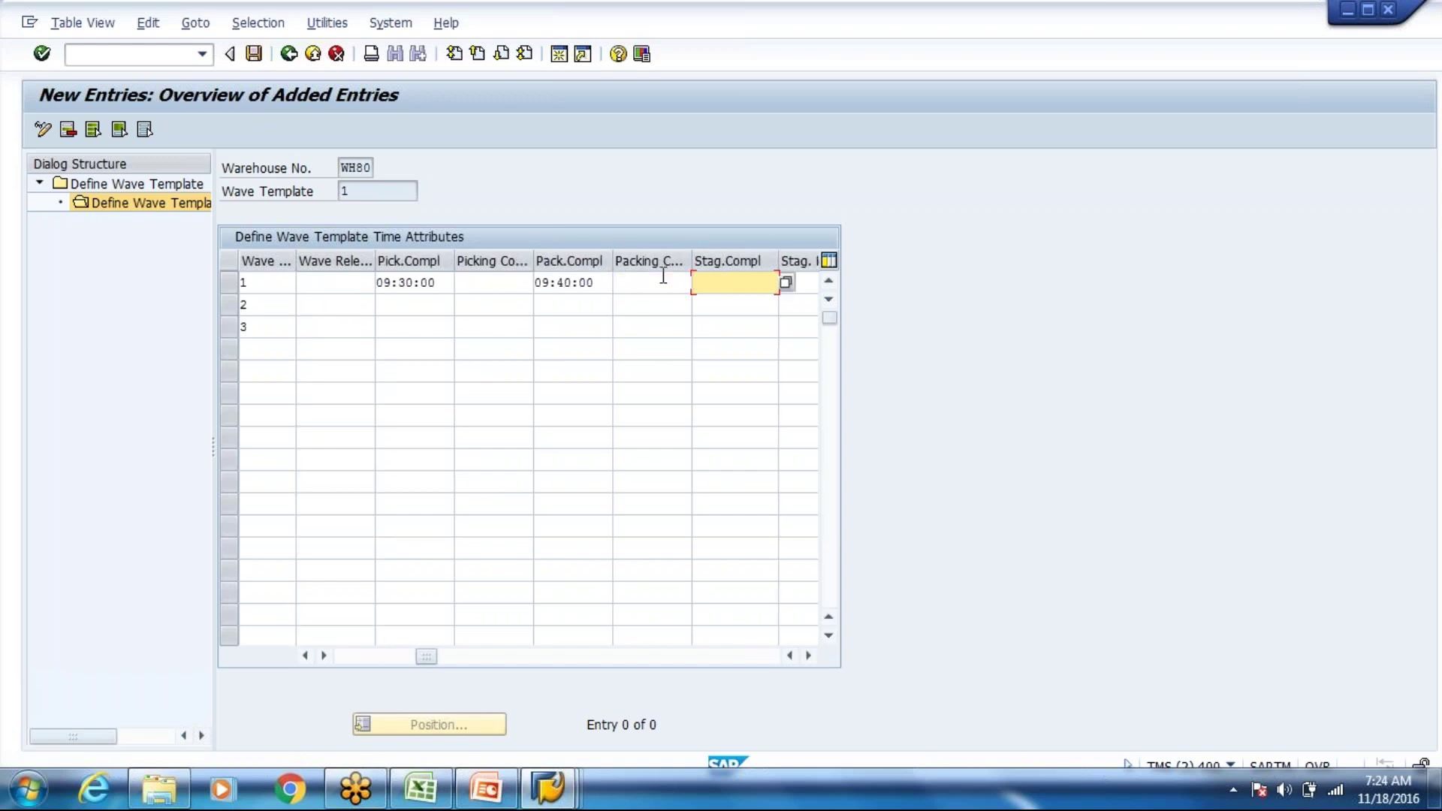
{"action": "type", "text": "09:50:00"}
Step: Set the wave completion time of entry 1 to 10:00:00
{"action": "key", "text": "Tab"}
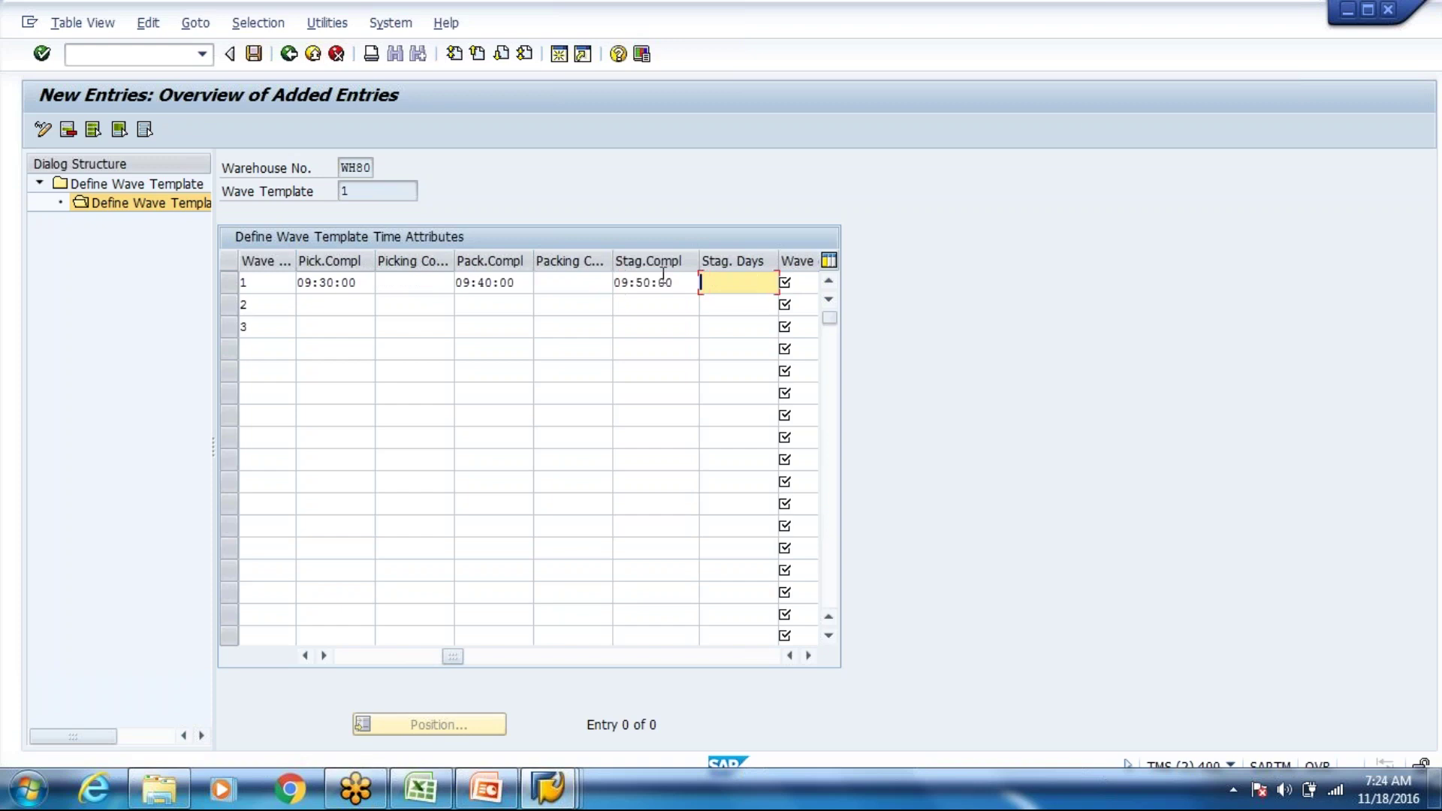
{"action": "key", "text": "Tab"}
{"action": "type", "text": "10:0"}
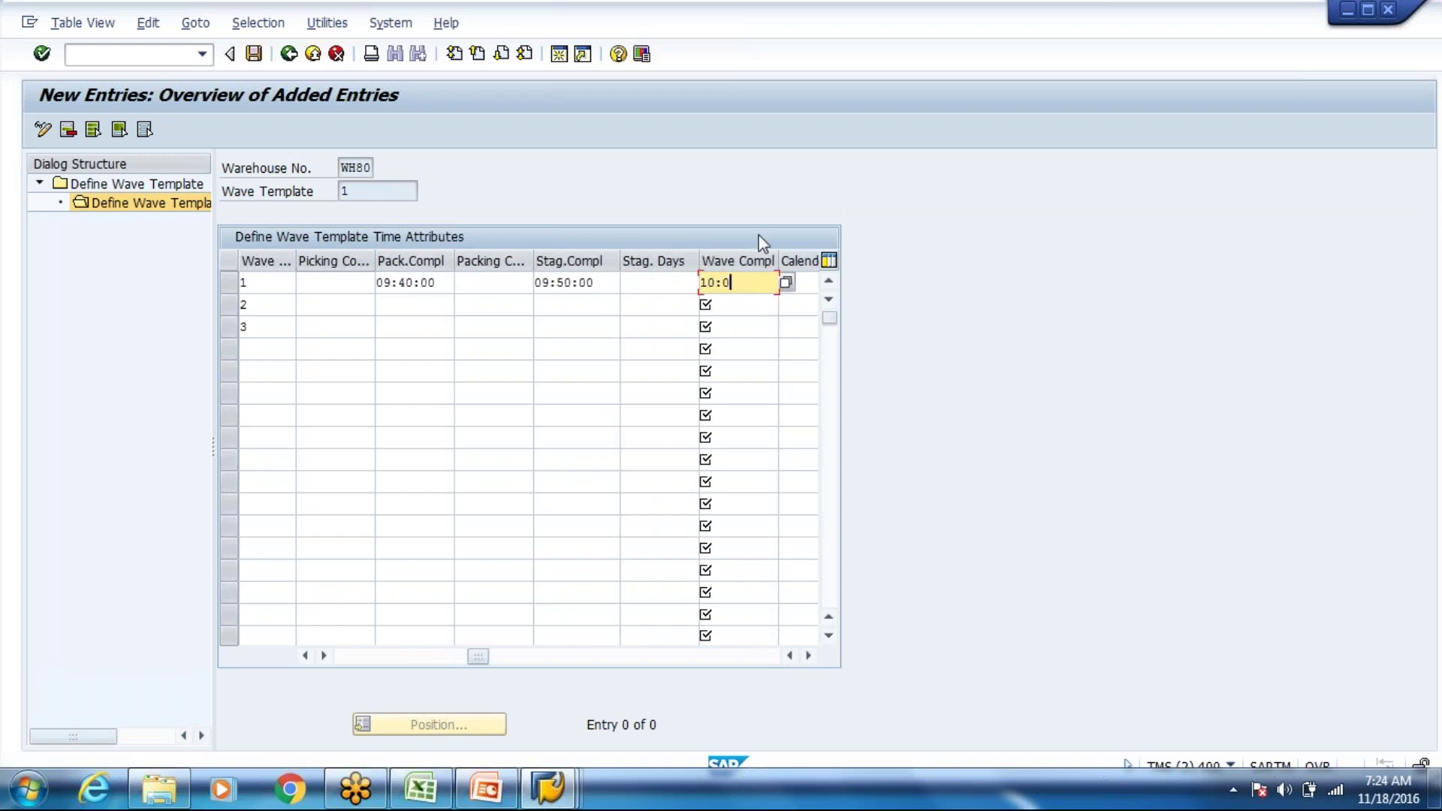
{"action": "type", "text": "0:00"}
Step: Set the wave completion times to 14:00:00 for entry 2 and 16:00:00 for entry 3
{"action": "key", "text": "Tab"}
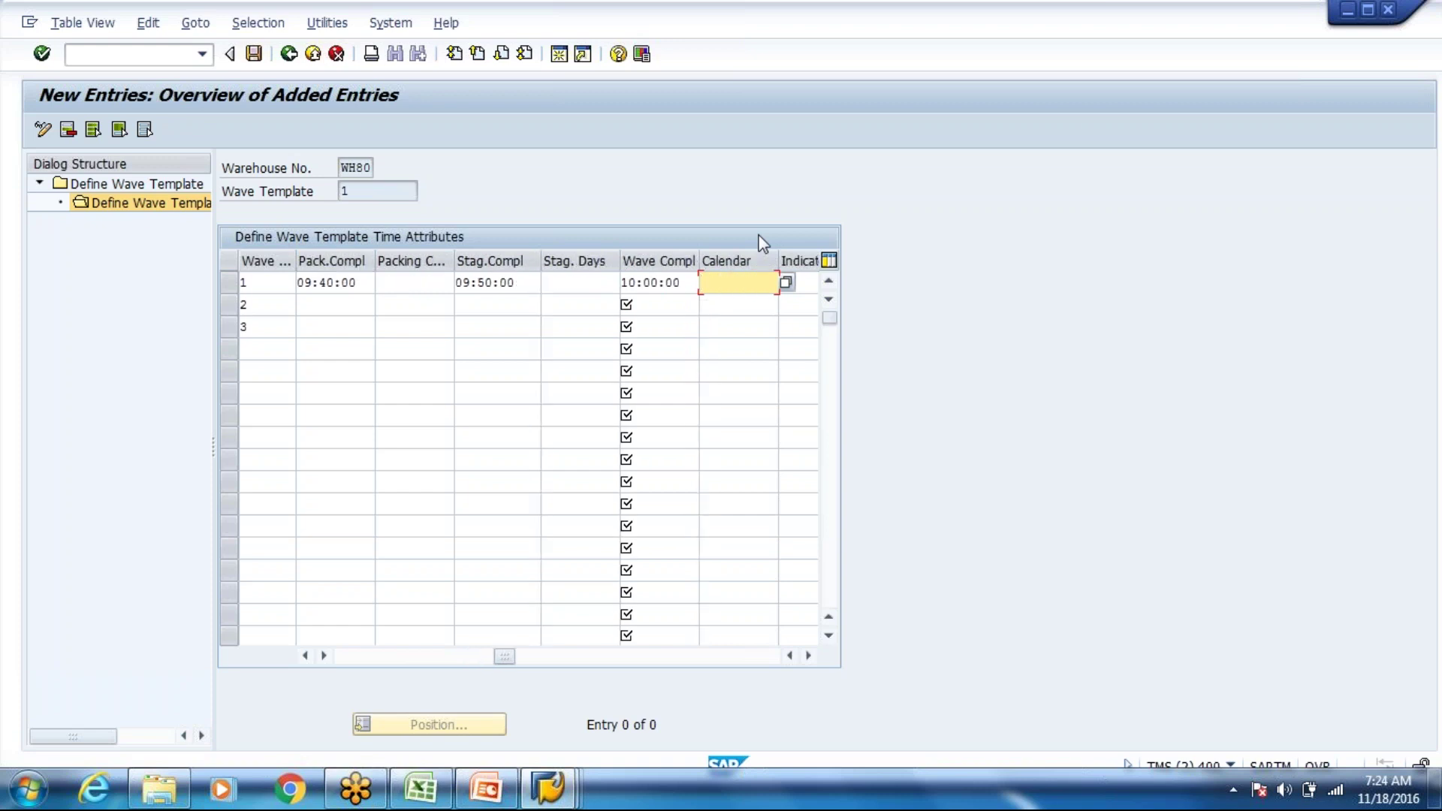
{"action": "key", "text": "Down"}
{"action": "key", "text": "shift+Tab"}
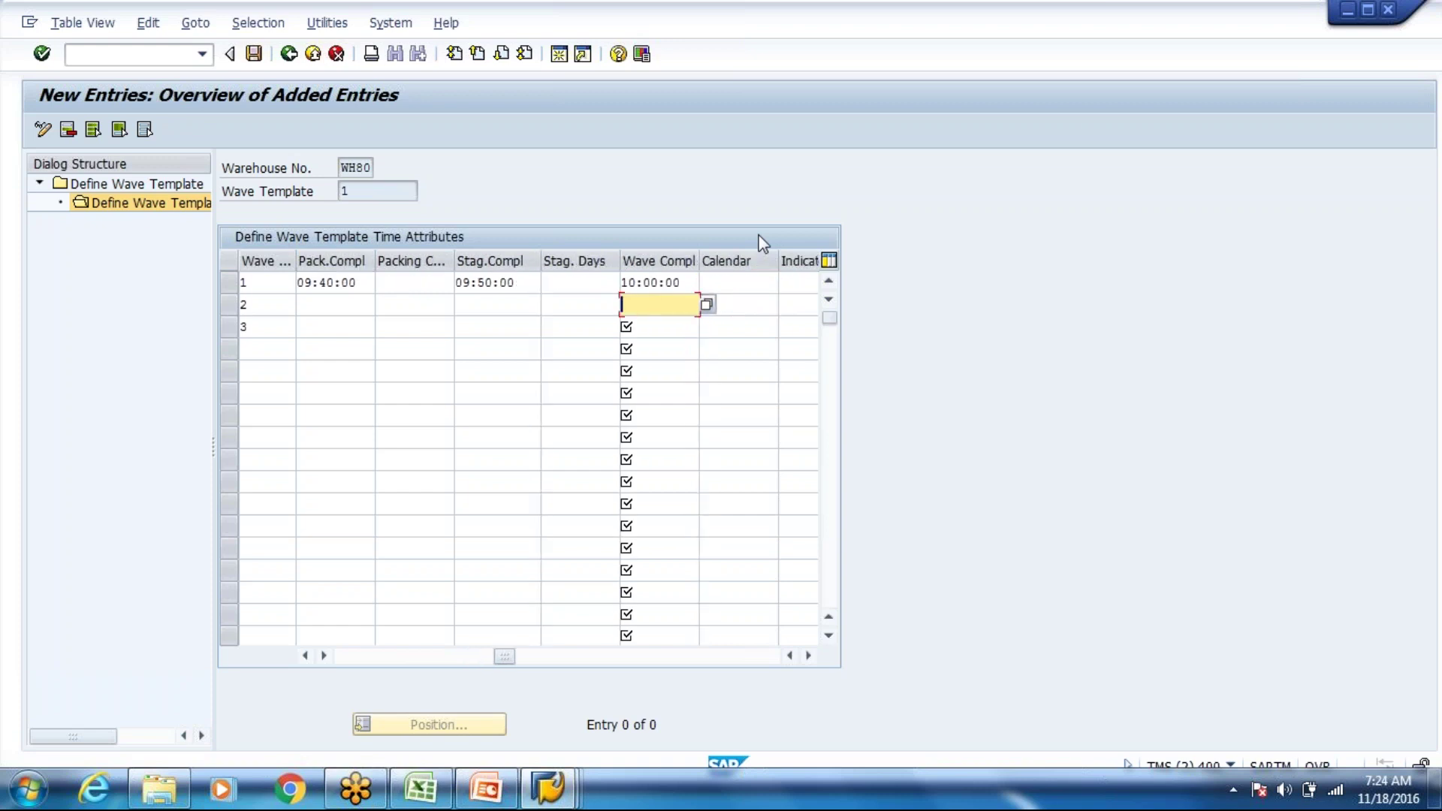
{"action": "type", "text": "16"}
{"action": "key", "text": "BackSpace"}
{"action": "type", "text": "4:00:00"}
{"action": "key", "text": "Down"}
{"action": "type", "text": "16:0"}
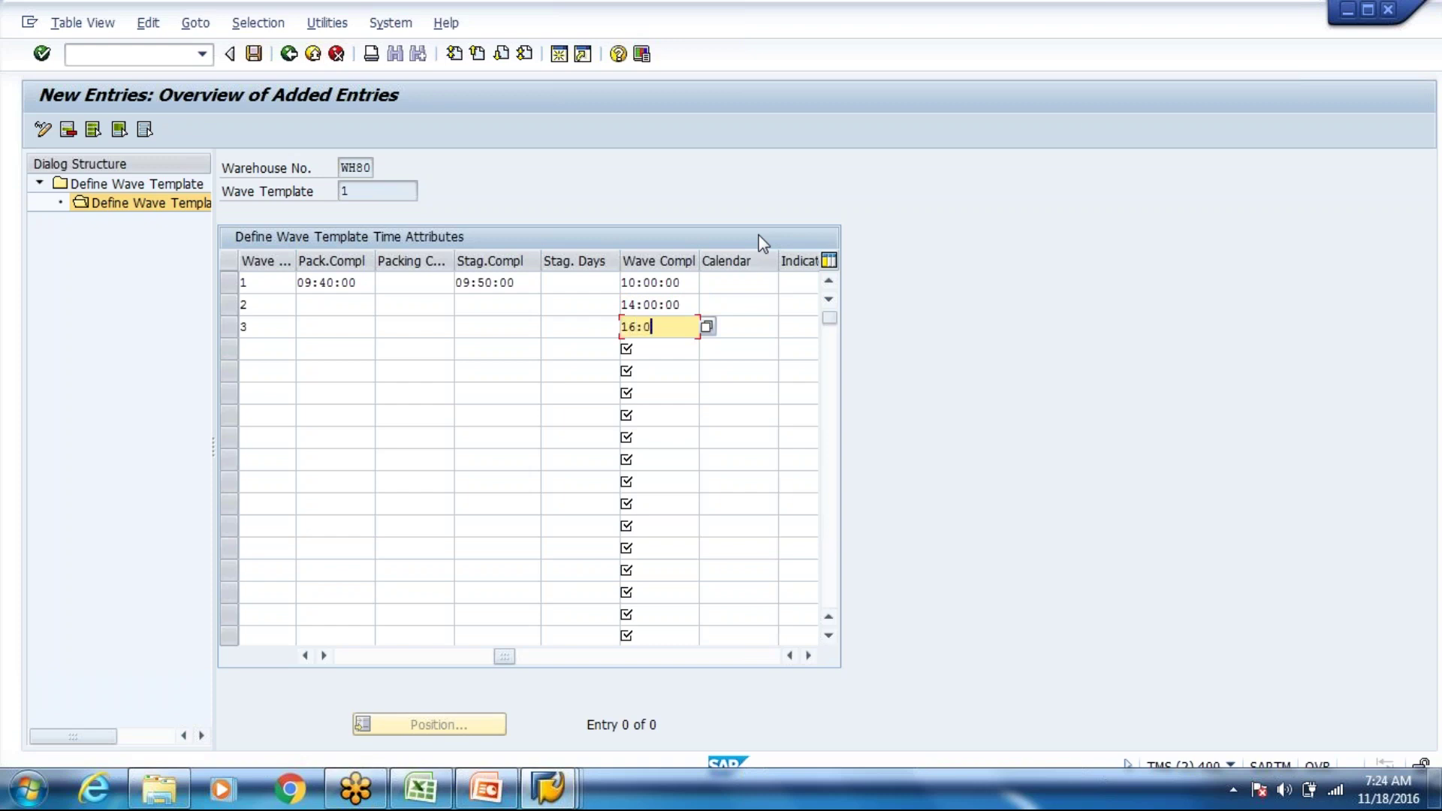
{"action": "type", "text": "0:00"}
Step: Set the pack completion time of entry 2 to 13:40:00 and its staging completion time to 13:50:00
{"action": "left_click", "coordinate": [507, 287]}
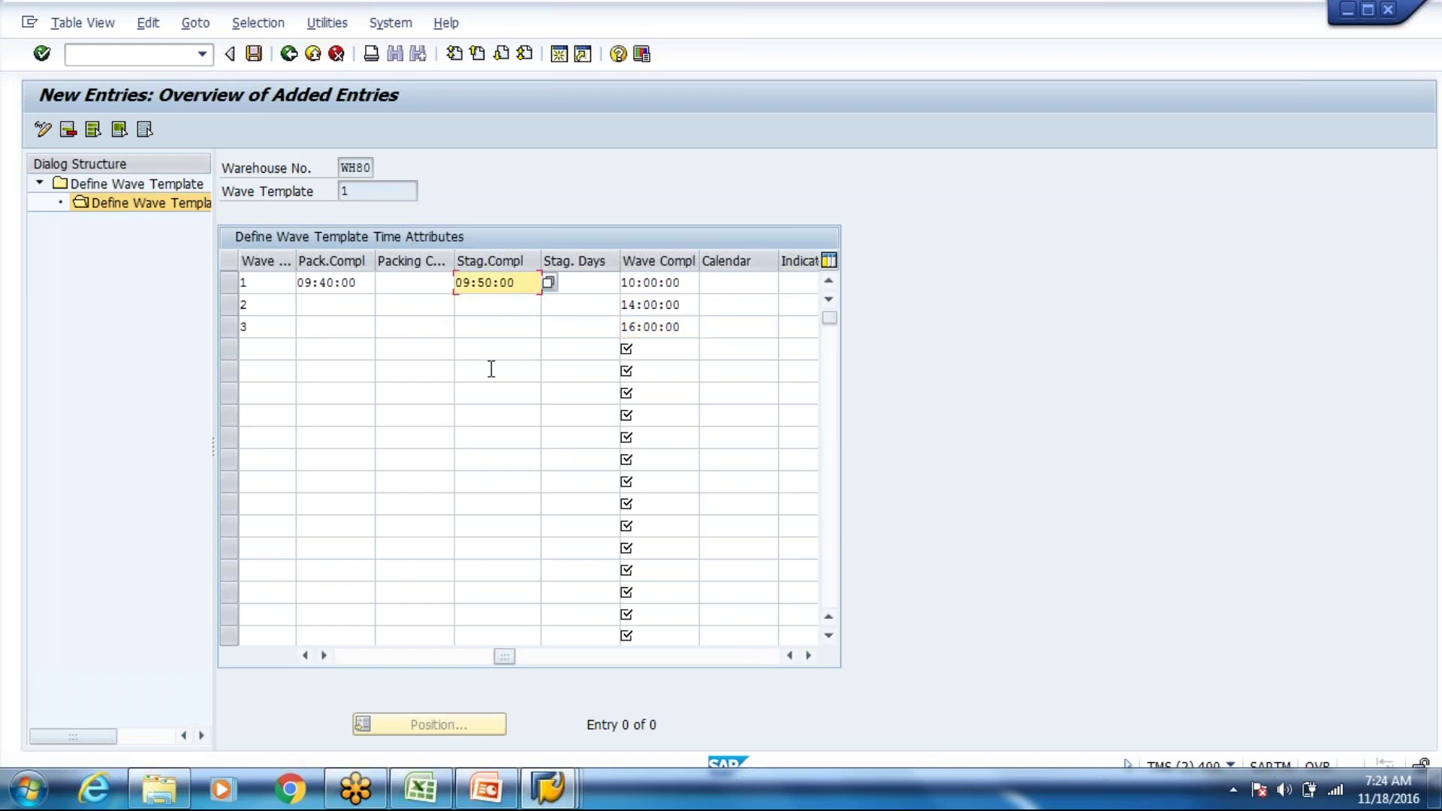
{"action": "left_click", "coordinate": [473, 306]}
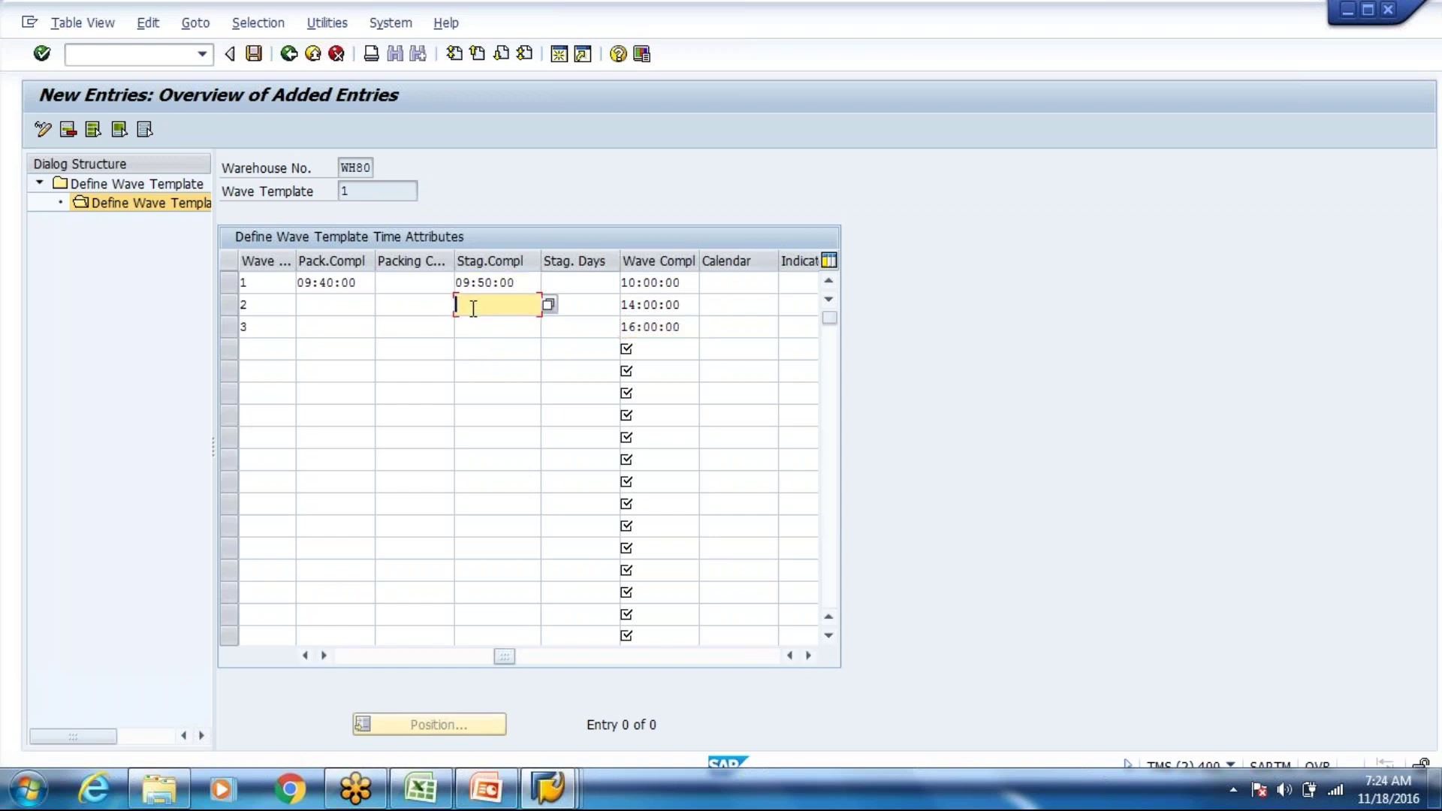
{"action": "left_click", "coordinate": [369, 303]}
{"action": "type", "text": "13:"}
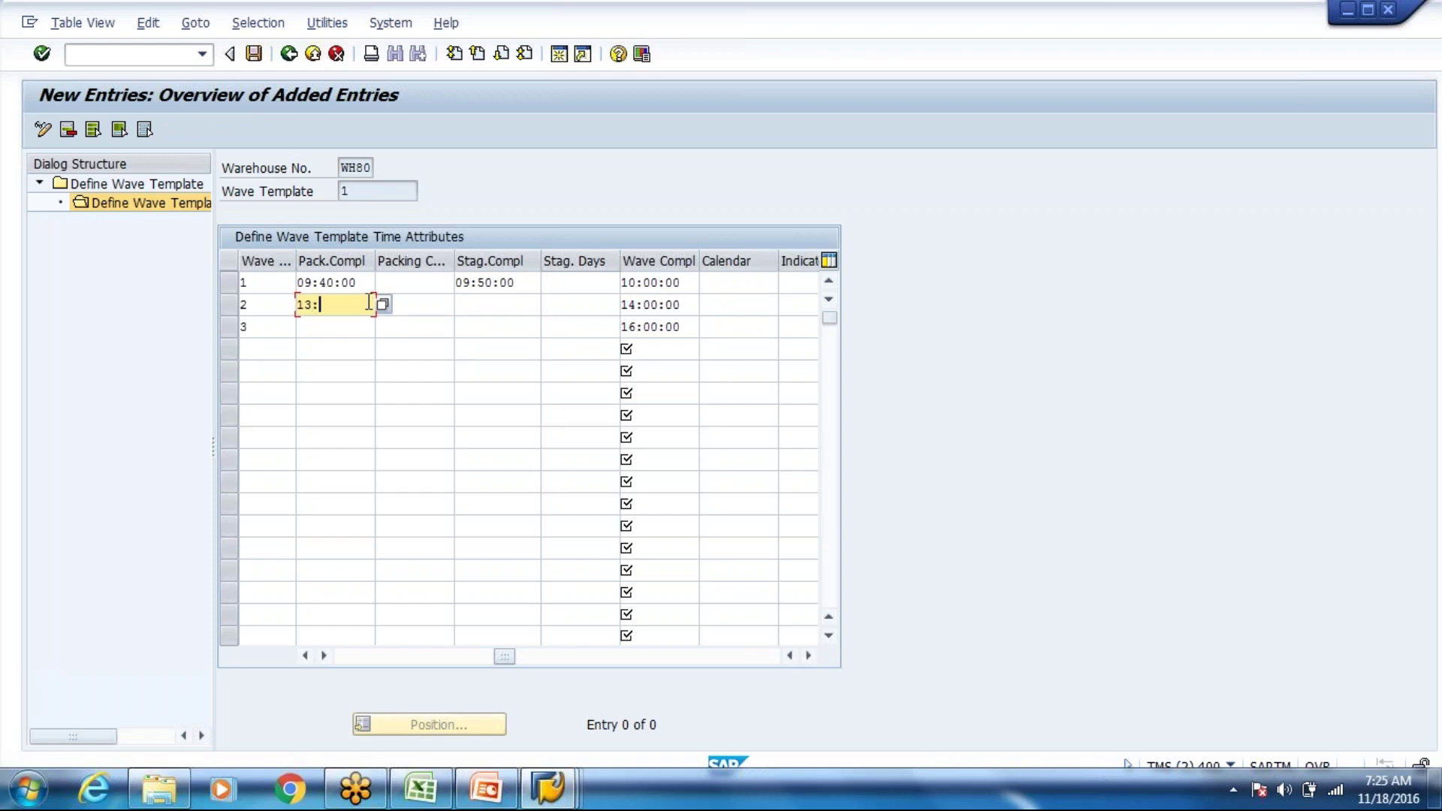
{"action": "type", "text": "40:00"}
{"action": "key", "text": "Tab"}
{"action": "key", "text": "Tab"}
{"action": "type", "text": "13:50"}
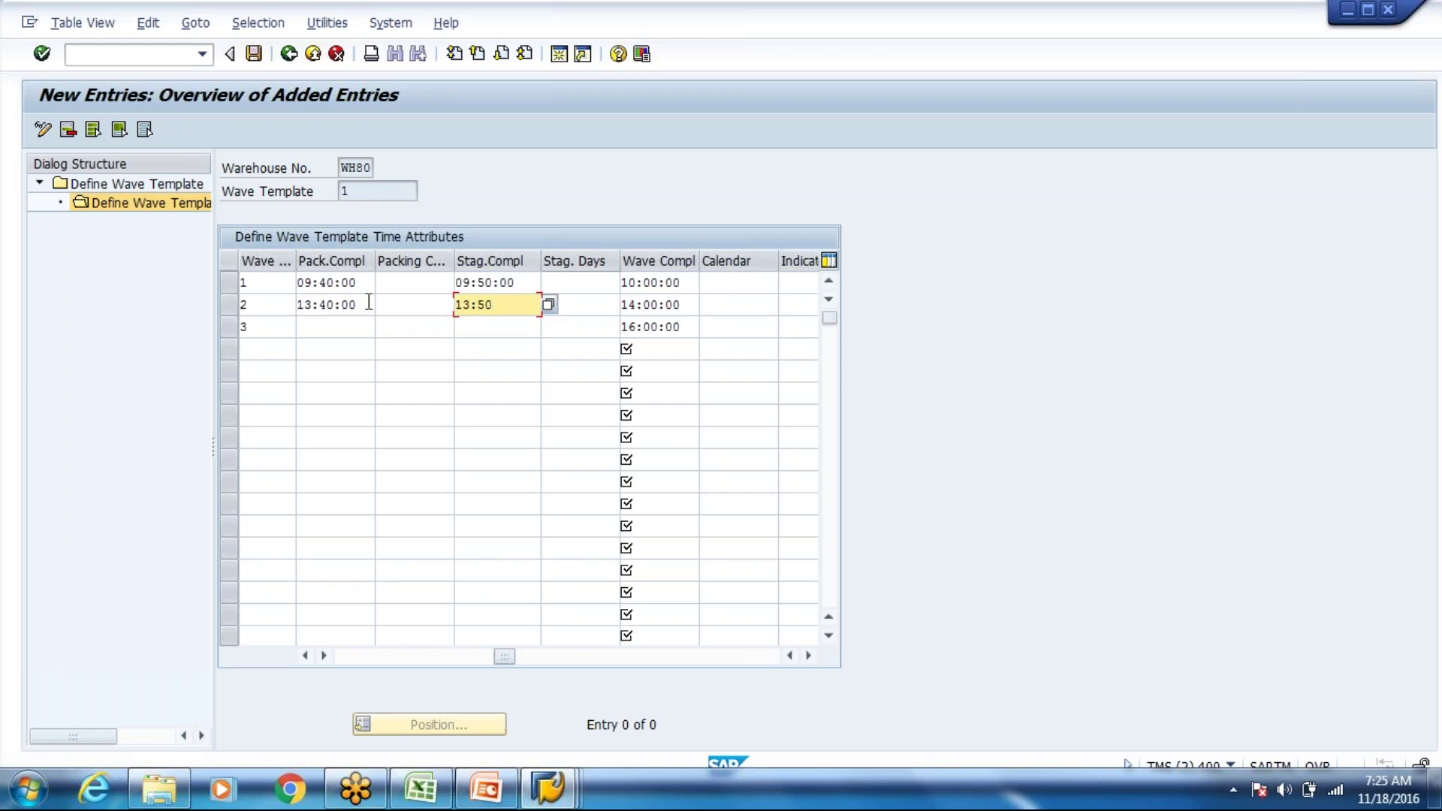
{"action": "type", "text": ":00"}
Step: Set the staging completion time of entry 3 to 15:50:00 and its pack completion time to 15:40:00
{"action": "key", "text": "Down"}
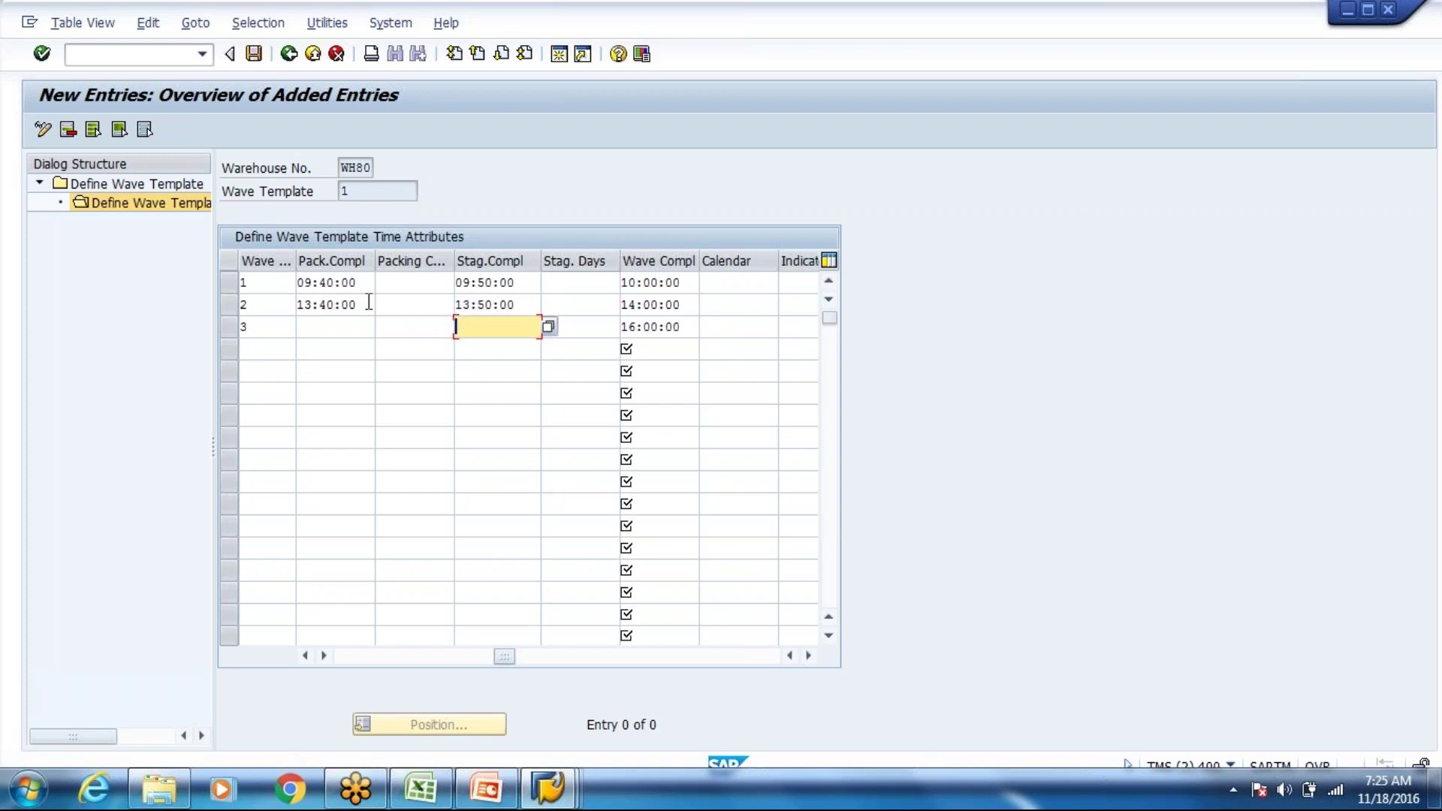
{"action": "type", "text": "12"}
{"action": "key", "text": "BackSpace"}
{"action": "type", "text": "5:59"}
{"action": "key", "text": "BackSpace"}
{"action": "type", "text": "0:00"}
{"action": "left_click", "coordinate": [316, 326]}
{"action": "type", "text": "15:"}
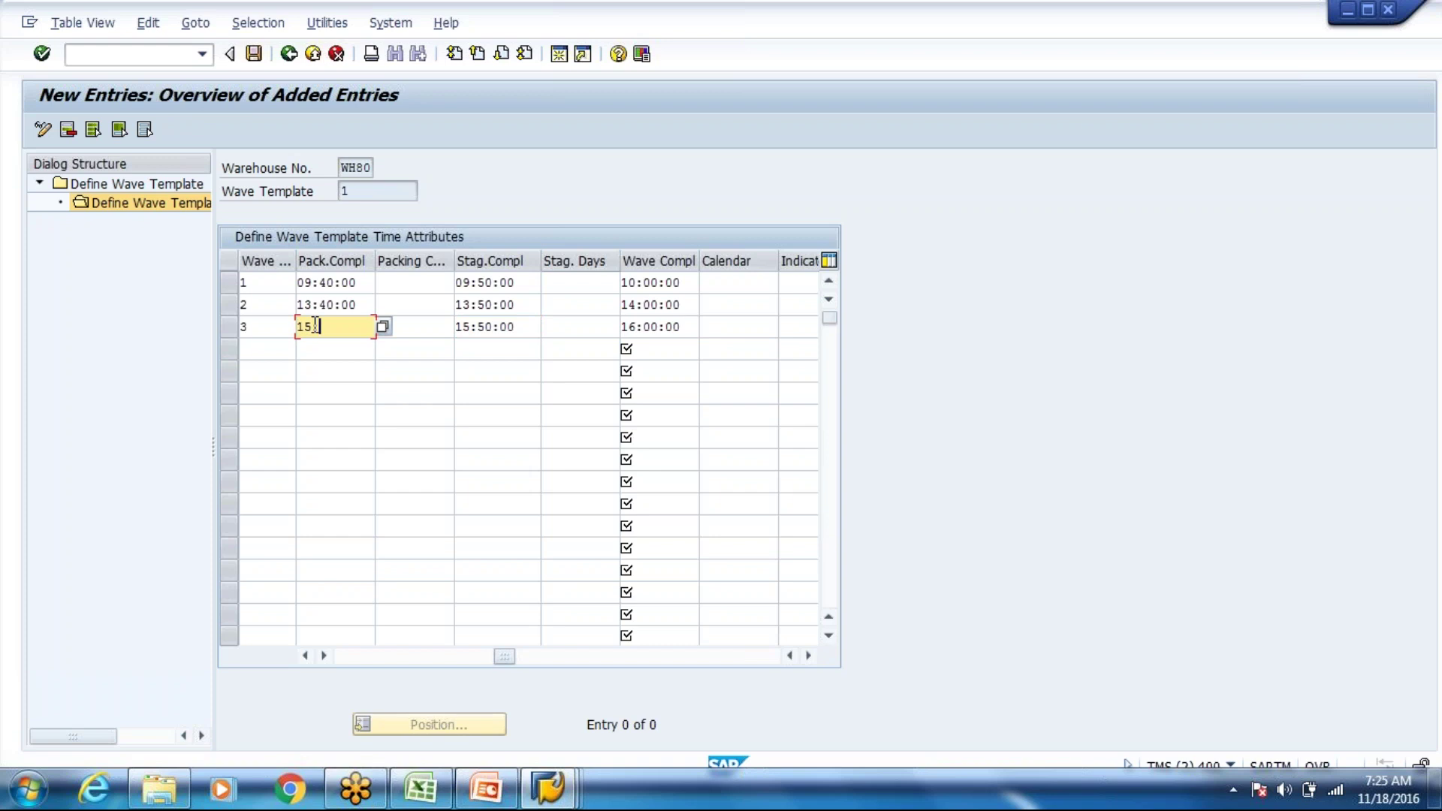
{"action": "type", "text": "40:00"}
Step: Set the pick completion times to 13:30:00 for entry 2 and 15:30:00 for entry 3
{"action": "key", "text": "Tab"}
{"action": "key", "text": "Tab"}
{"action": "key", "text": "Tab"}
{"action": "key", "text": "Tab"}
{"action": "key", "text": "Tab"}
{"action": "key", "text": "Tab"}
{"action": "key", "text": "Tab"}
{"action": "key", "text": "Tab"}
{"action": "key", "text": "Tab"}
{"action": "key", "text": "Tab"}
{"action": "key", "text": "Tab"}
{"action": "key", "text": "Tab"}
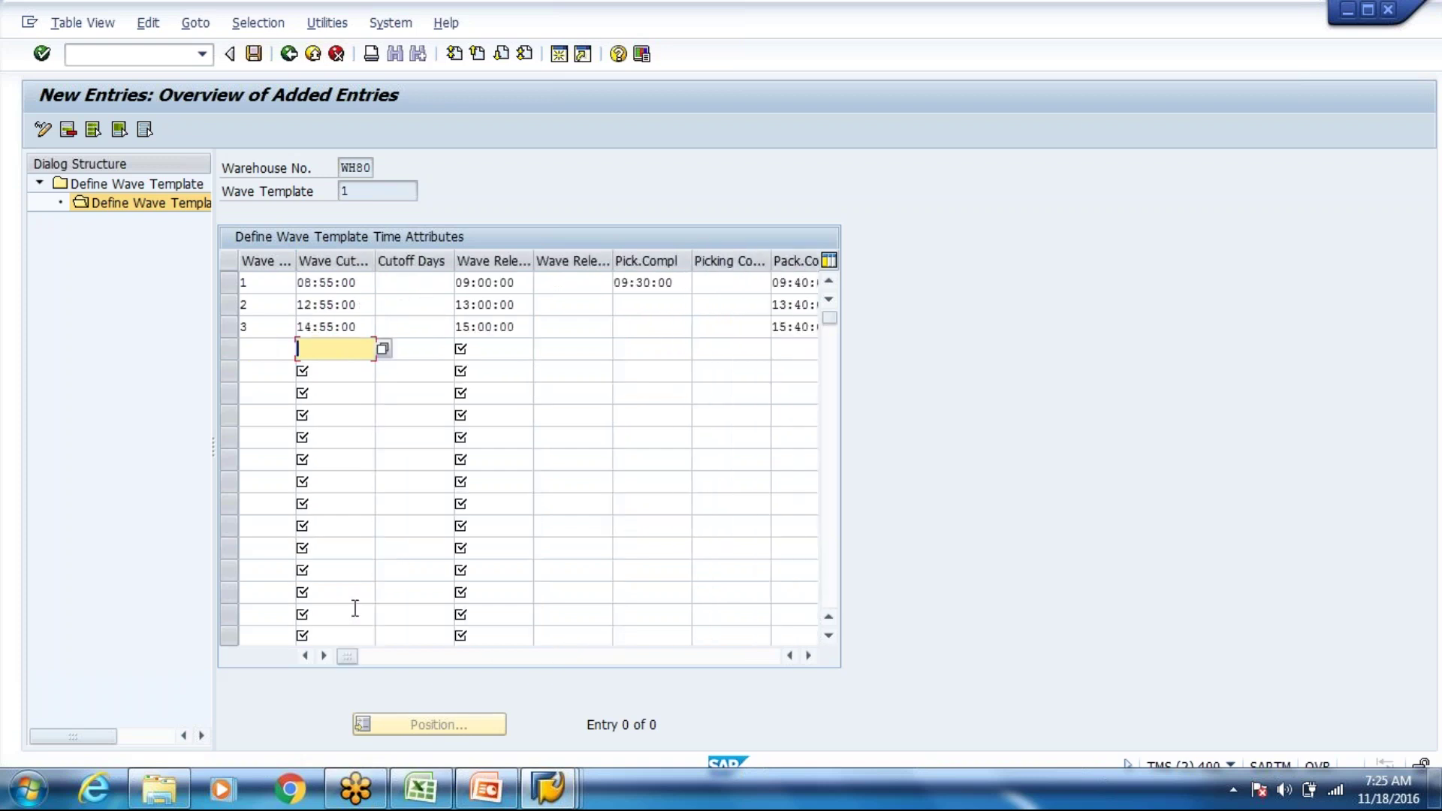
{"action": "left_click_drag", "start_coordinate": [347, 656], "coordinate": [421, 660]}
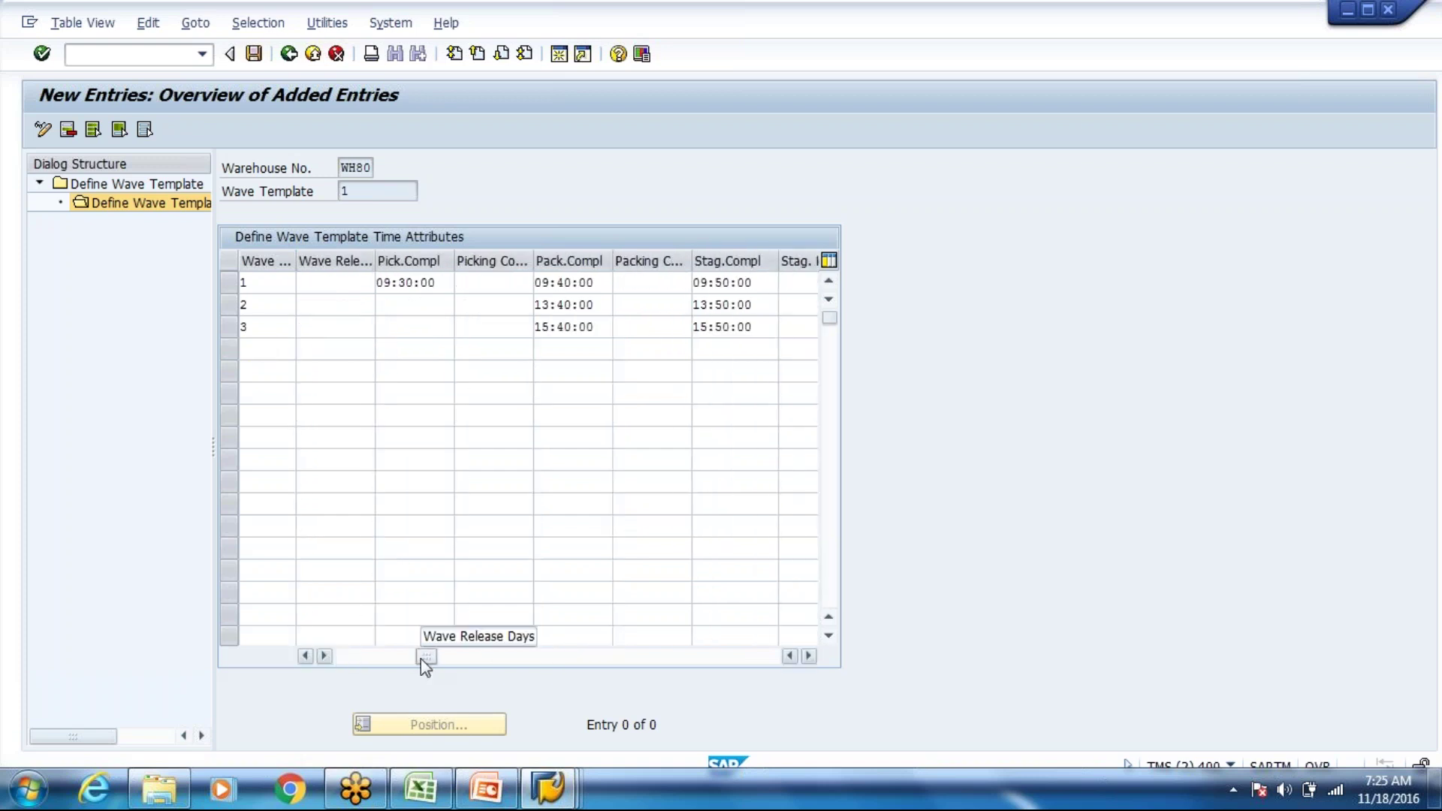
{"action": "left_click", "coordinate": [377, 651]}
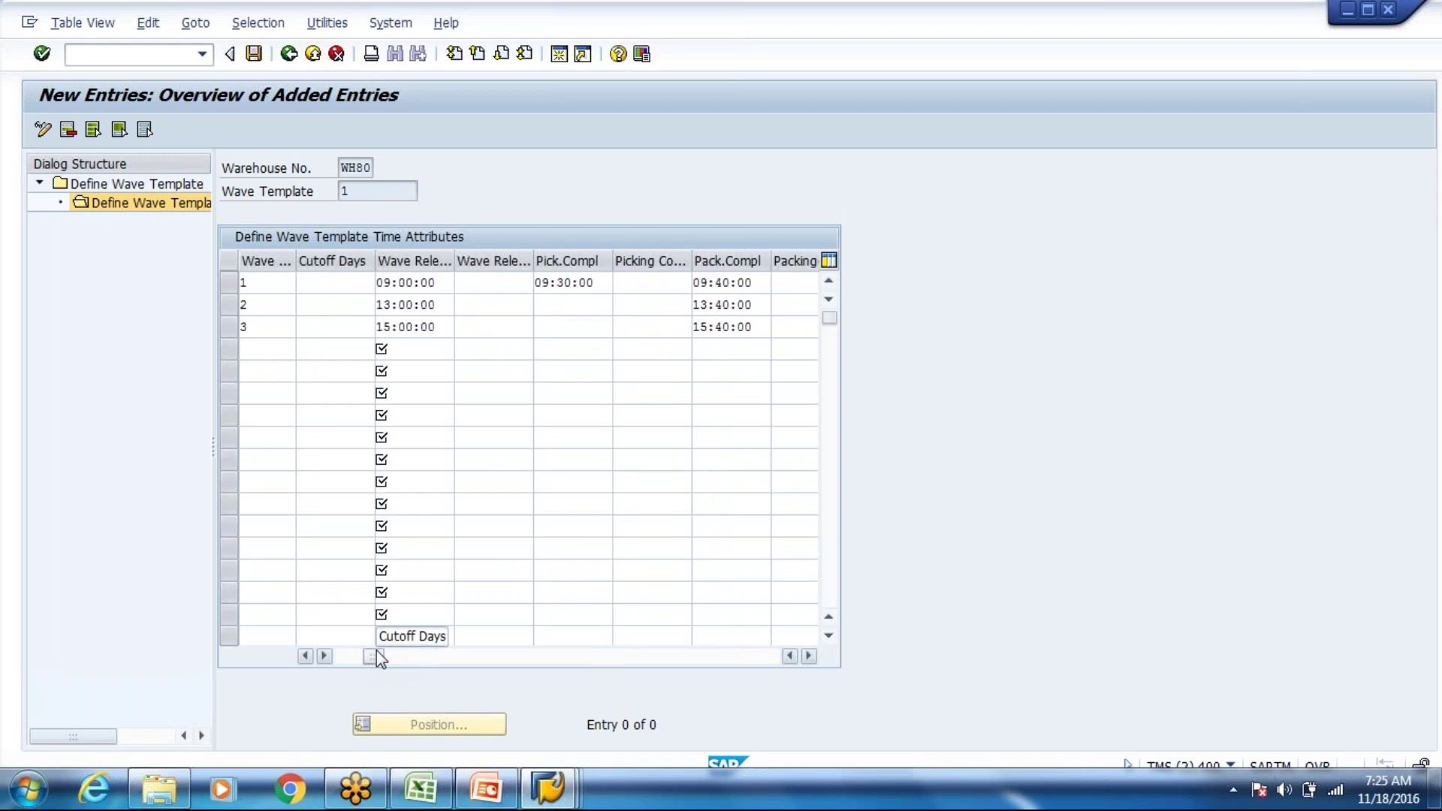
{"action": "left_click", "coordinate": [591, 303]}
{"action": "type", "text": "0"}
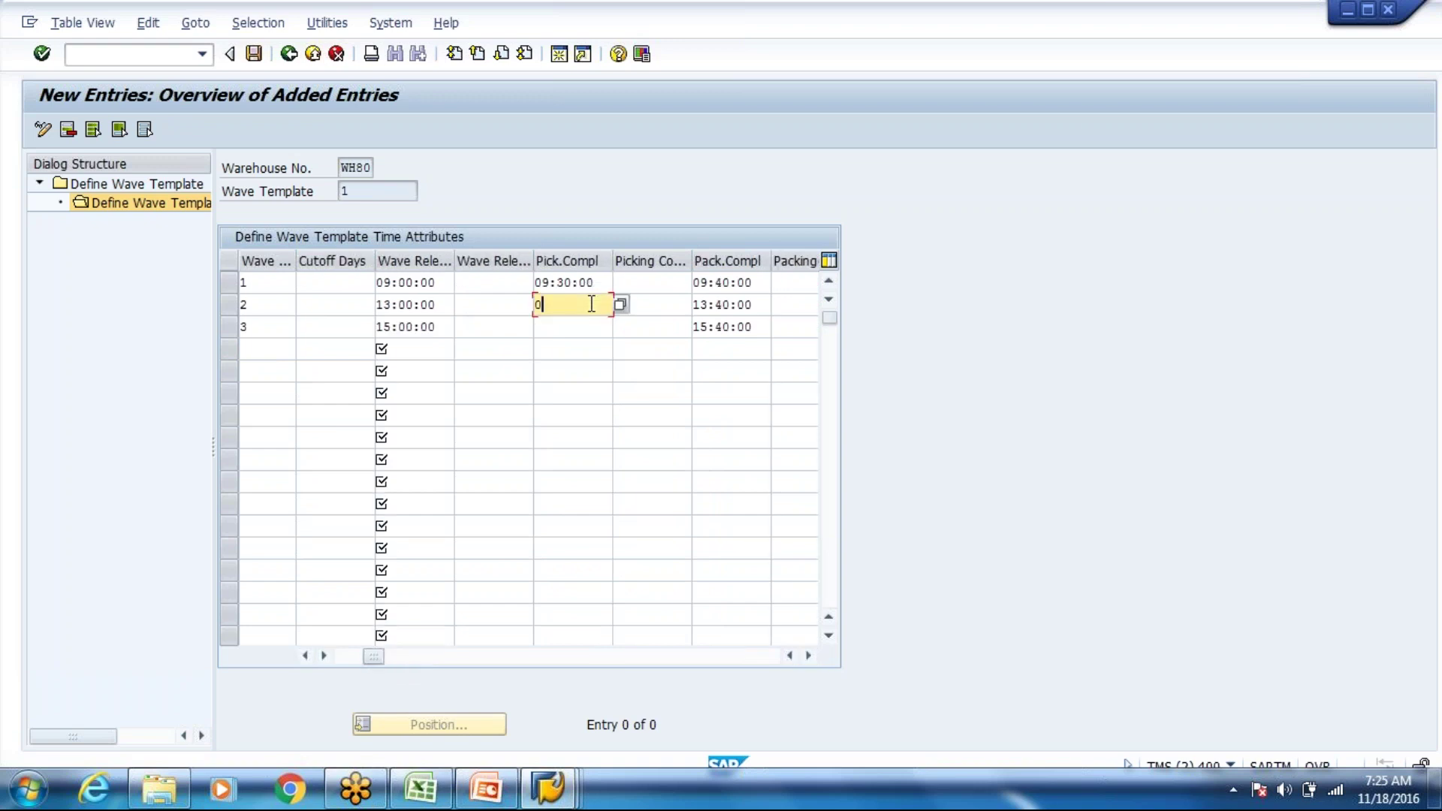
{"action": "type", "text": "9"}
{"action": "type", "text": ":"}
{"action": "key", "text": "BackSpace"}
{"action": "key", "text": "BackSpace"}
{"action": "key", "text": "BackSpace"}
{"action": "type", "text": "13:30:00"}
{"action": "key", "text": "Down"}
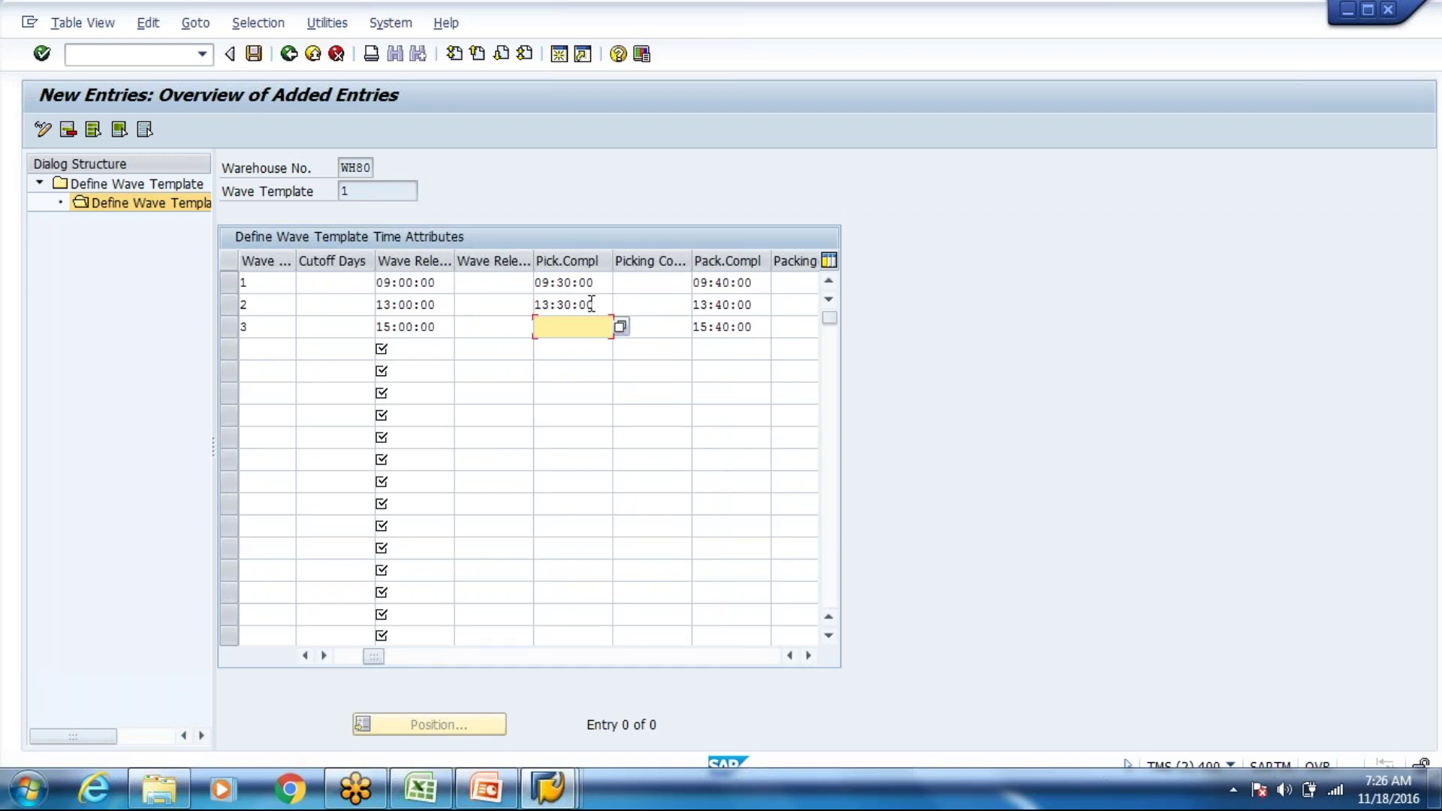
{"action": "type", "text": "15:30:00"}
Step: Assign factory calendar 01, Factory calendar Germany standard, to entry 1
{"action": "key", "text": "Tab"}
{"action": "key", "text": "Tab"}
{"action": "key", "text": "Tab"}
{"action": "key", "text": "Tab"}
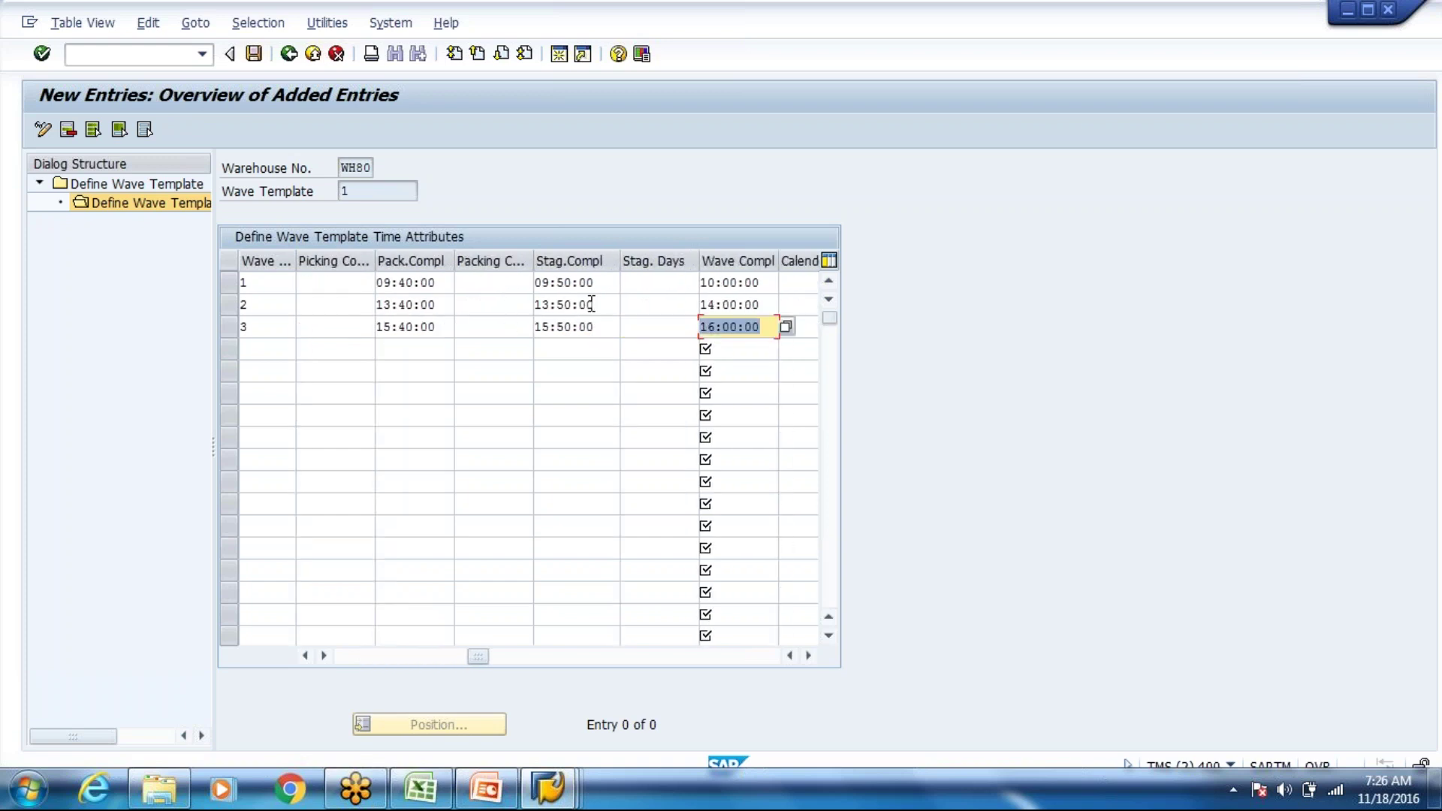
{"action": "key", "text": "Tab"}
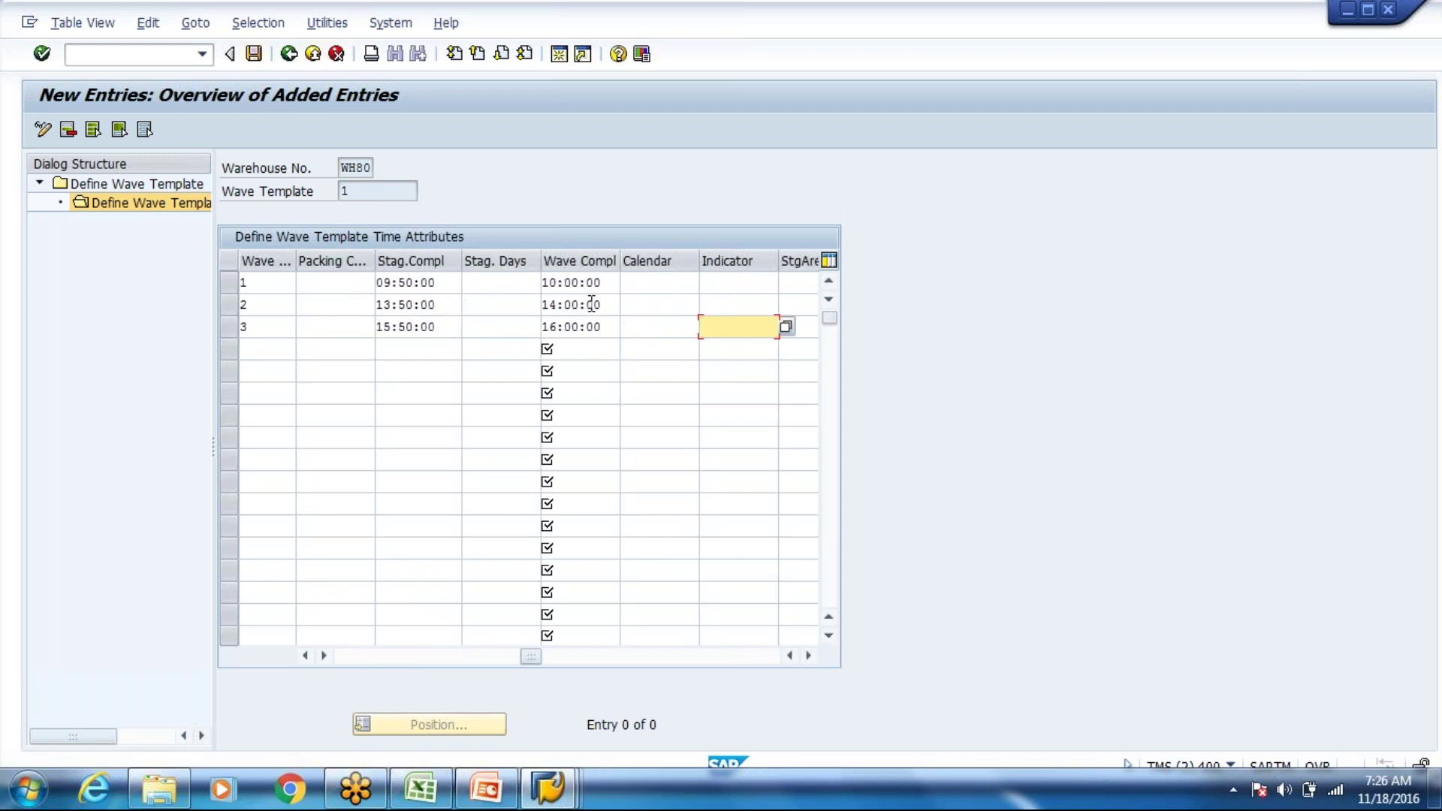
{"action": "left_click", "coordinate": [690, 291]}
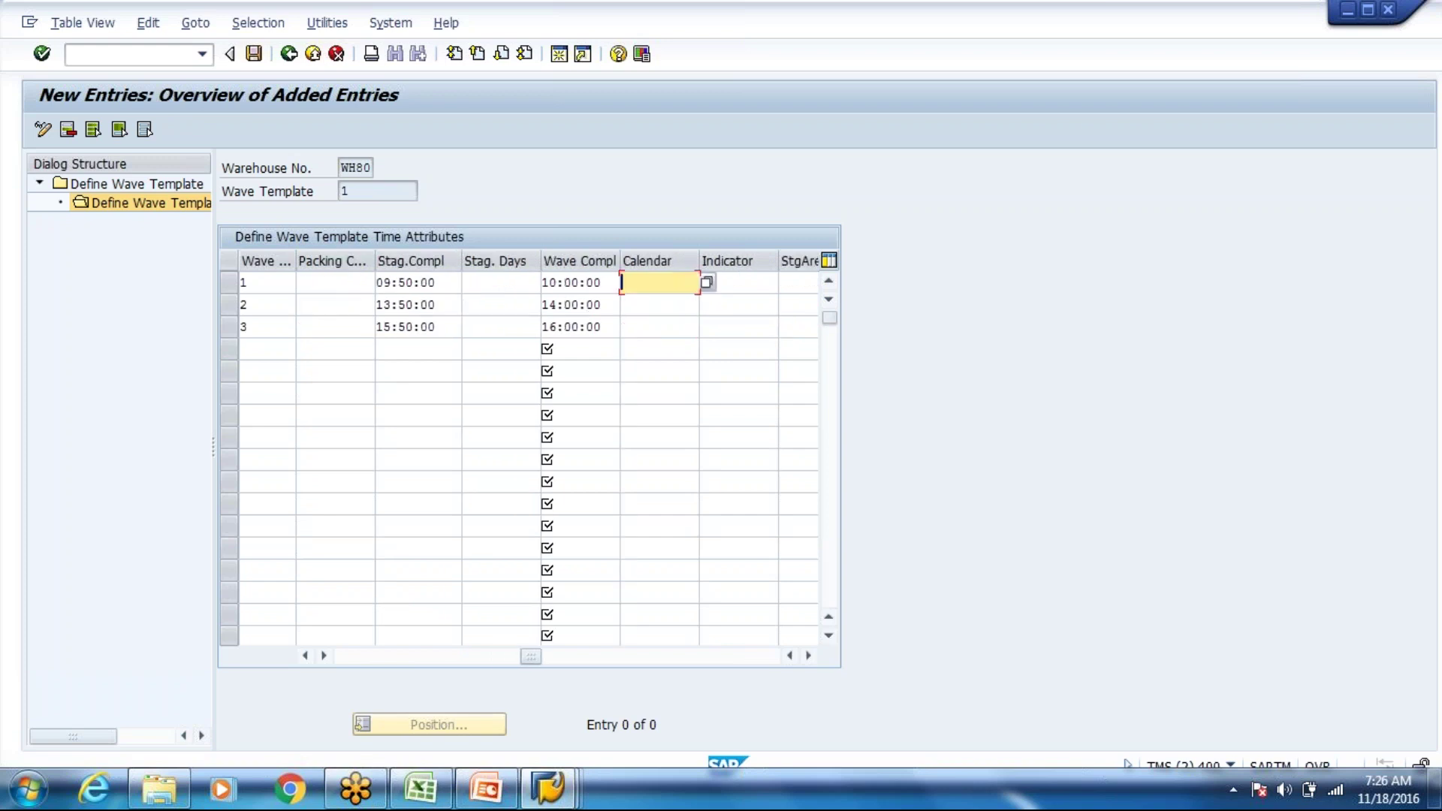
{"action": "left_click", "coordinate": [705, 284]}
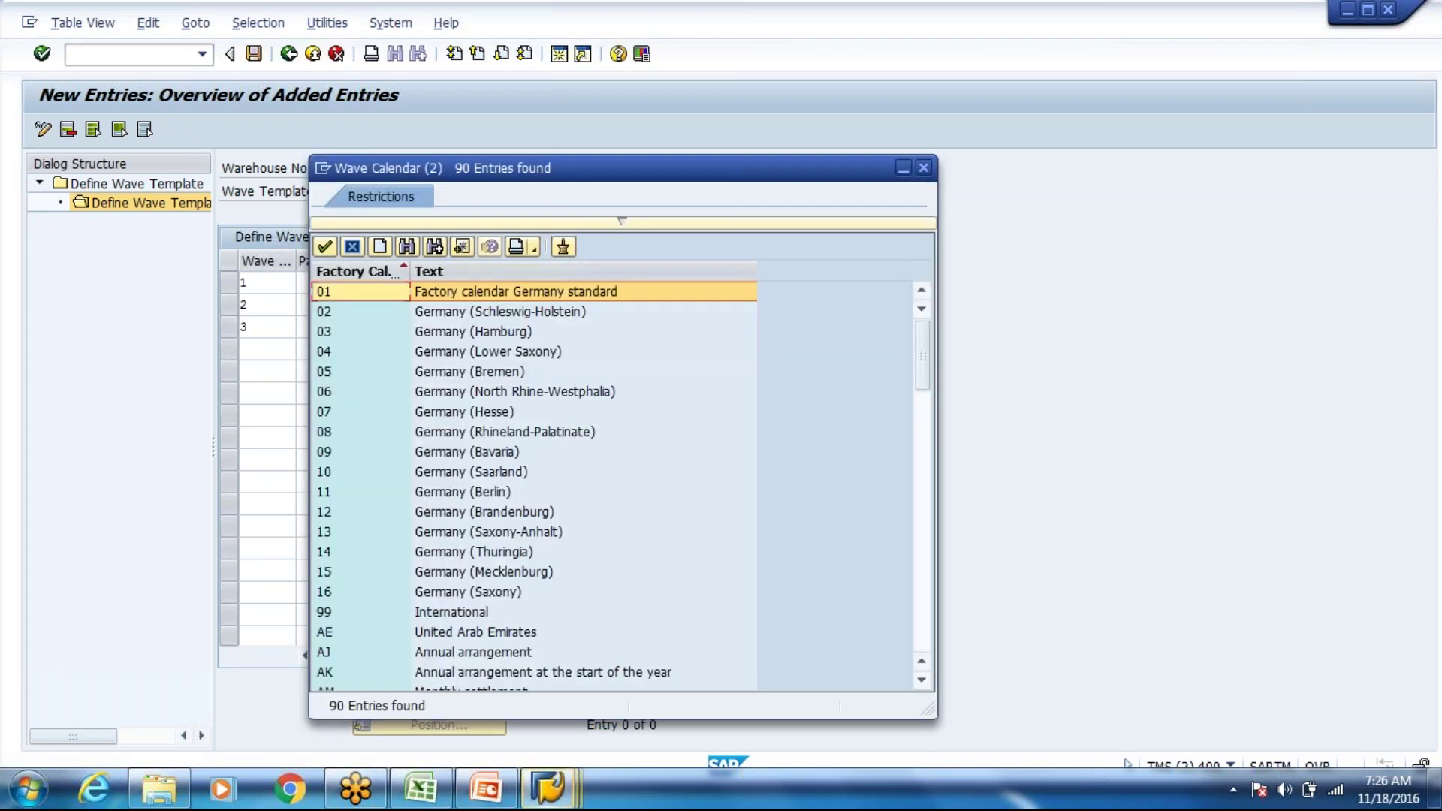
{"action": "left_click", "coordinate": [674, 292]}
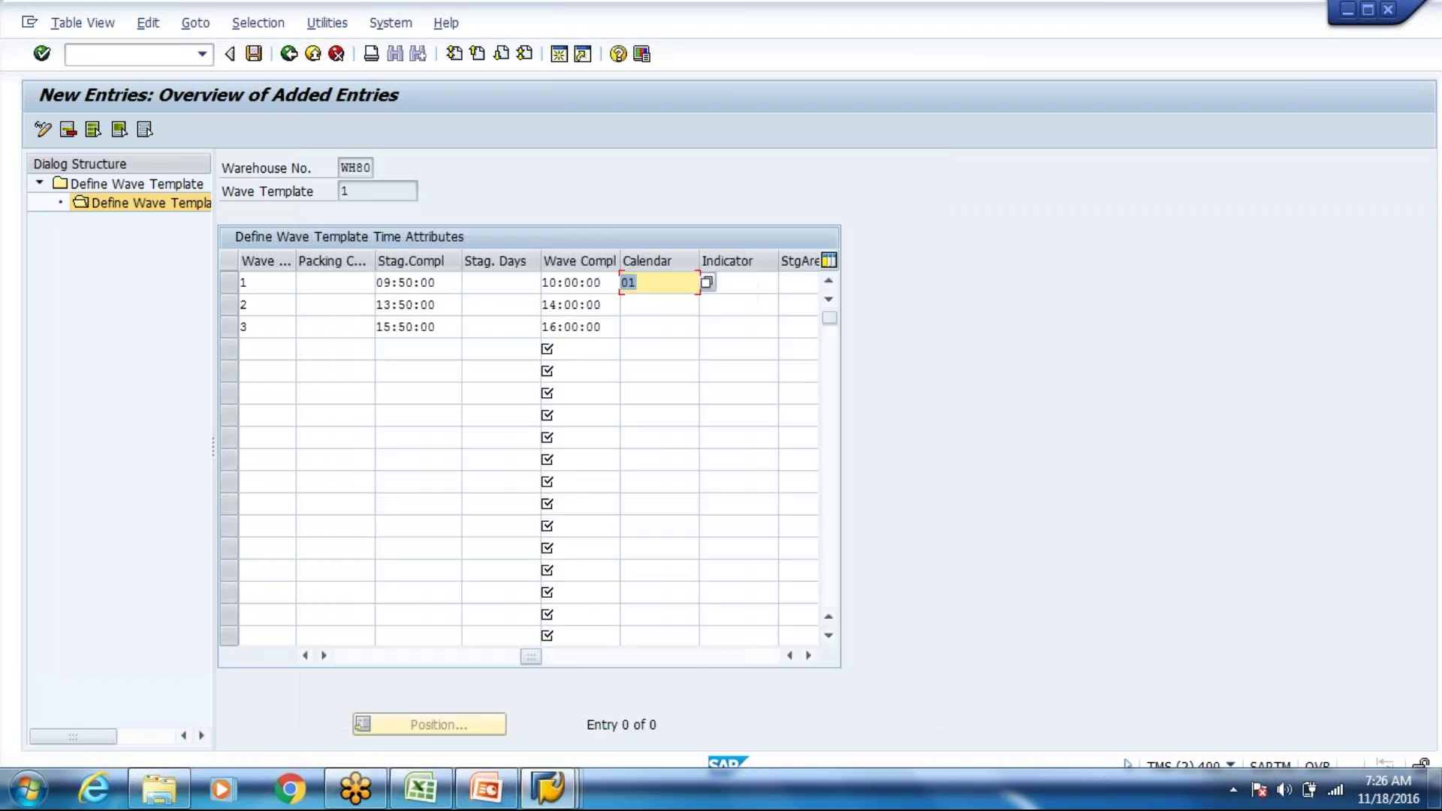
Step: Set the calendar of entries 2 and 3 to 01
{"action": "left_click", "coordinate": [658, 304]}
{"action": "type", "text": "01"}
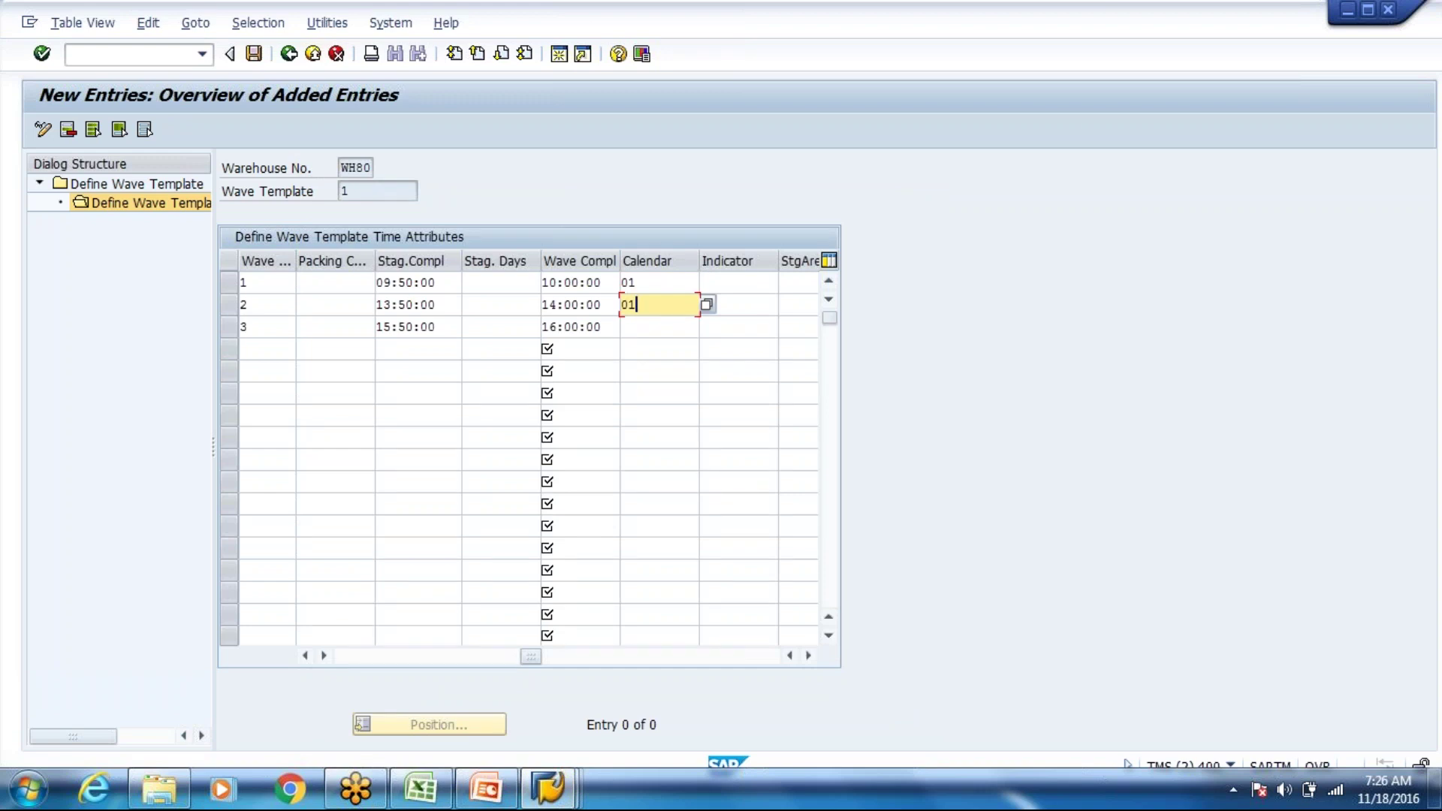
{"action": "left_click", "coordinate": [659, 326]}
{"action": "type", "text": "01"}
Step: Check the remaining wave columns through mode and capacity profile, and save the time attributes of the three waves
{"action": "key", "text": "Tab"}
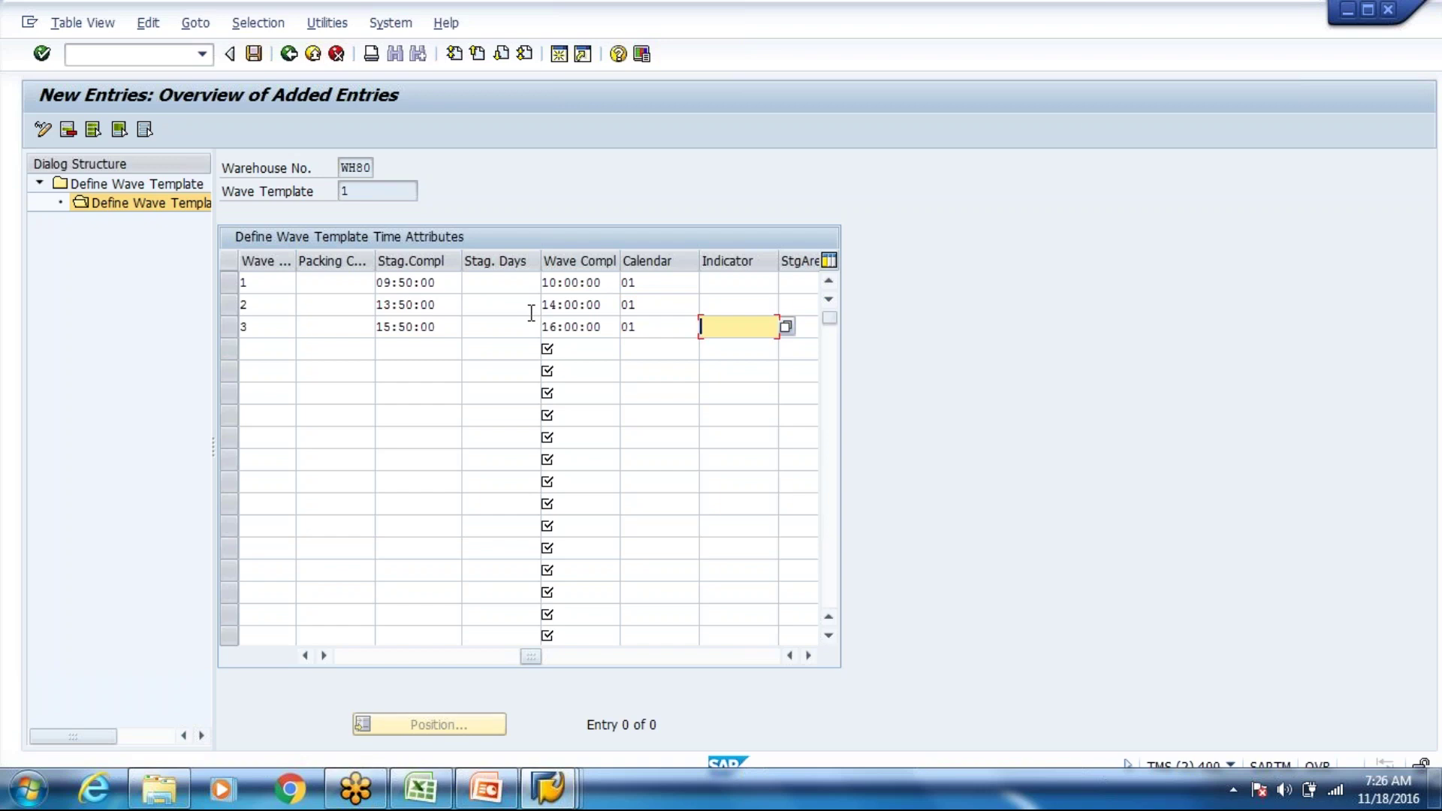
{"action": "key", "text": "Tab"}
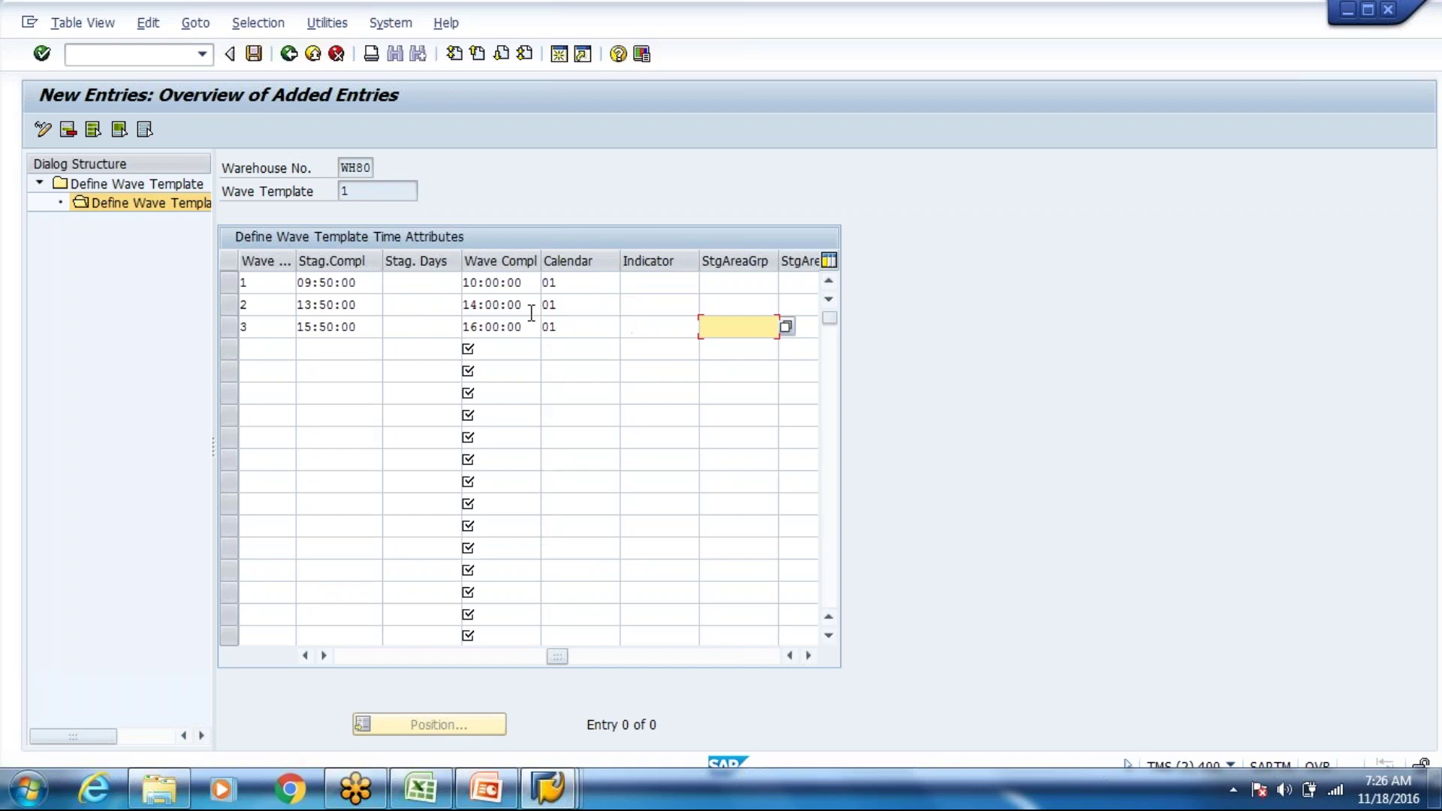
{"action": "key", "text": "Tab"}
{"action": "key", "text": "Tab"}
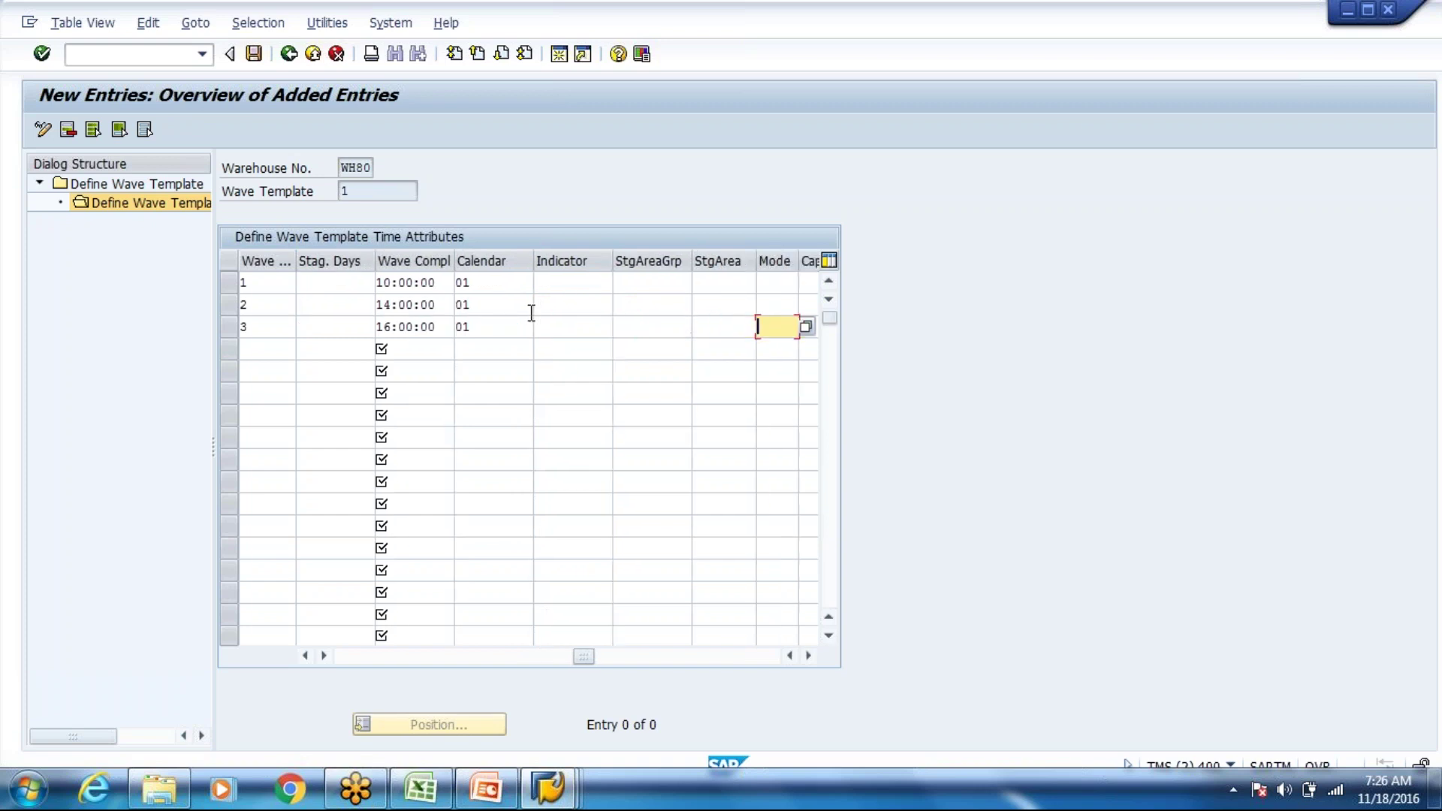
{"action": "key", "text": "Tab"}
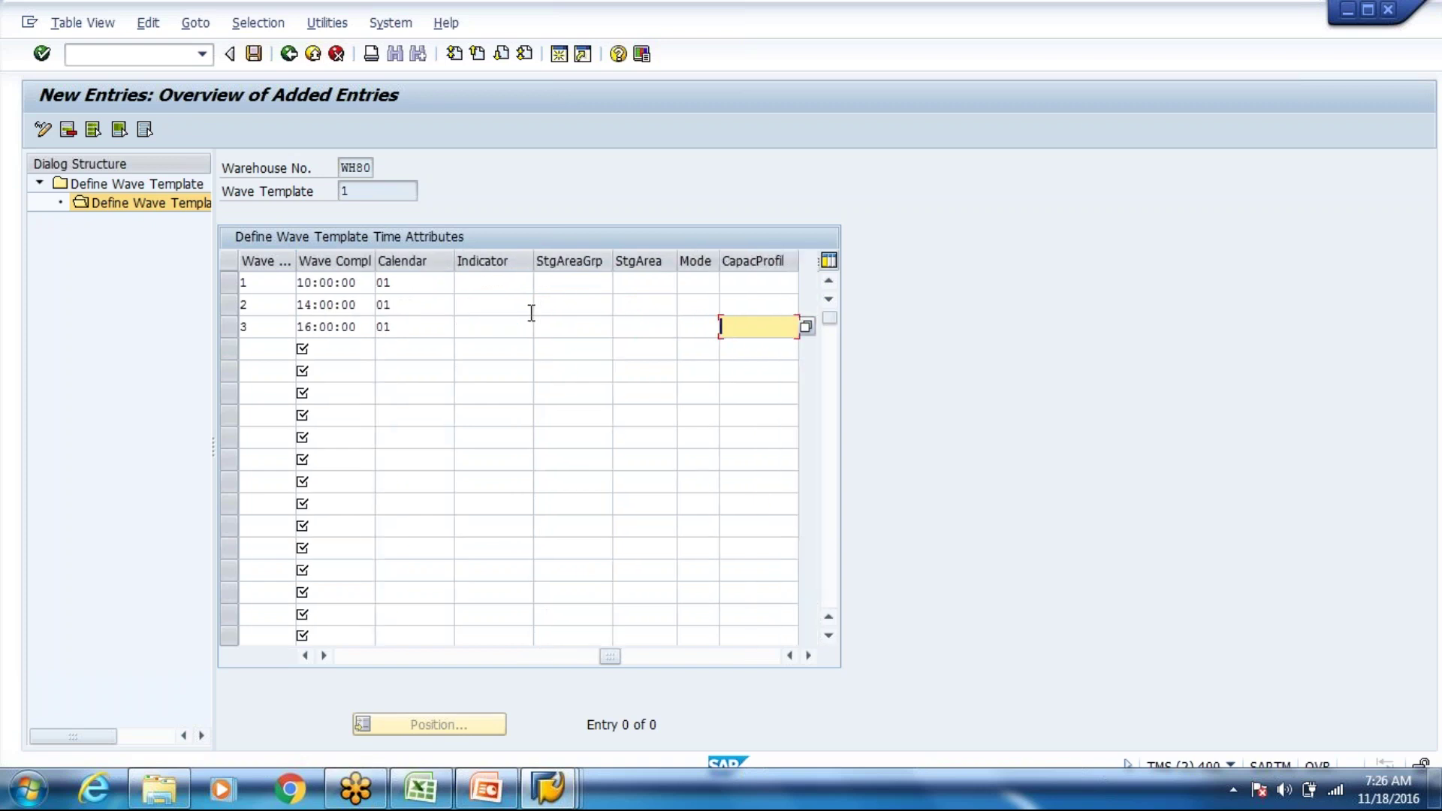
{"action": "left_click", "coordinate": [706, 279]}
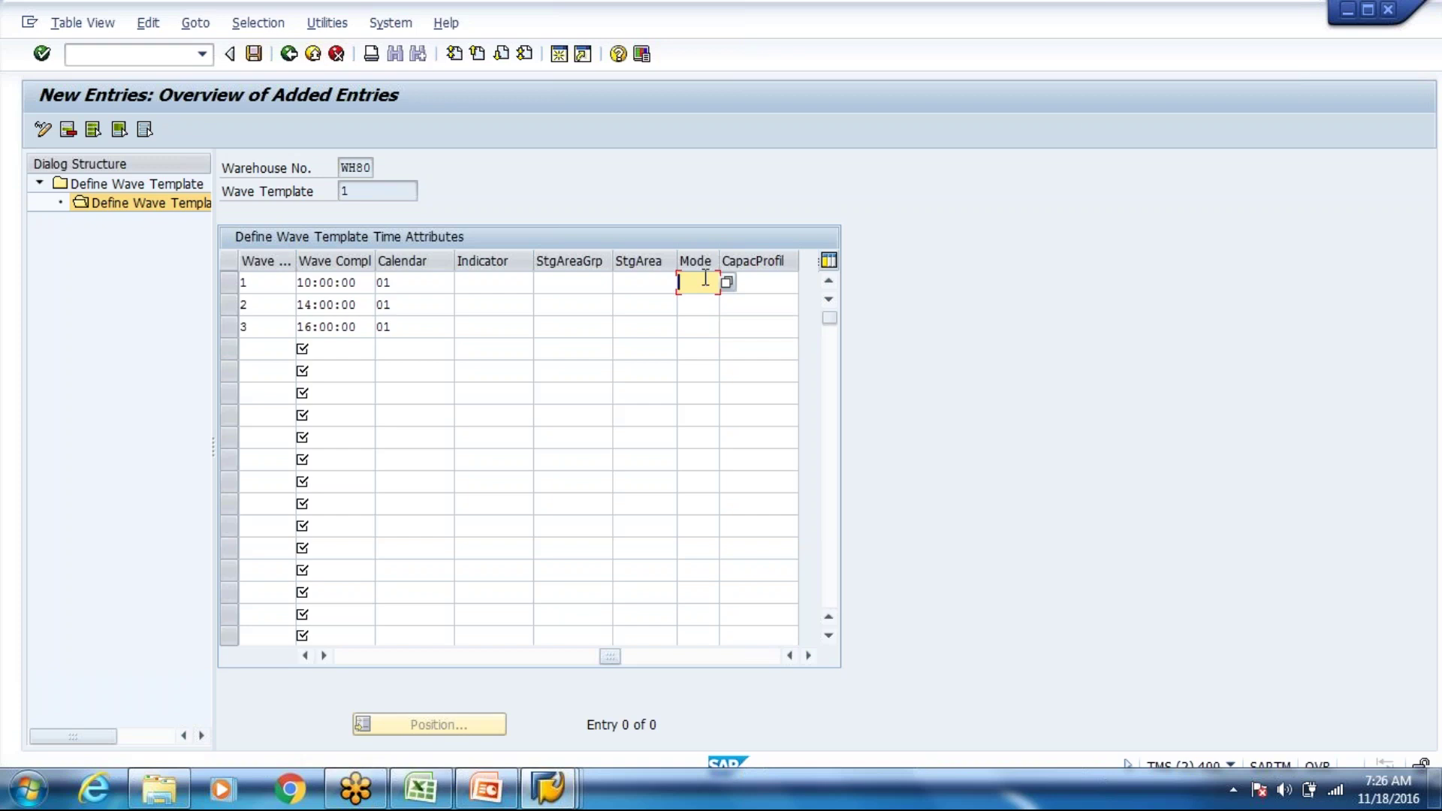
{"action": "left_click", "coordinate": [775, 276]}
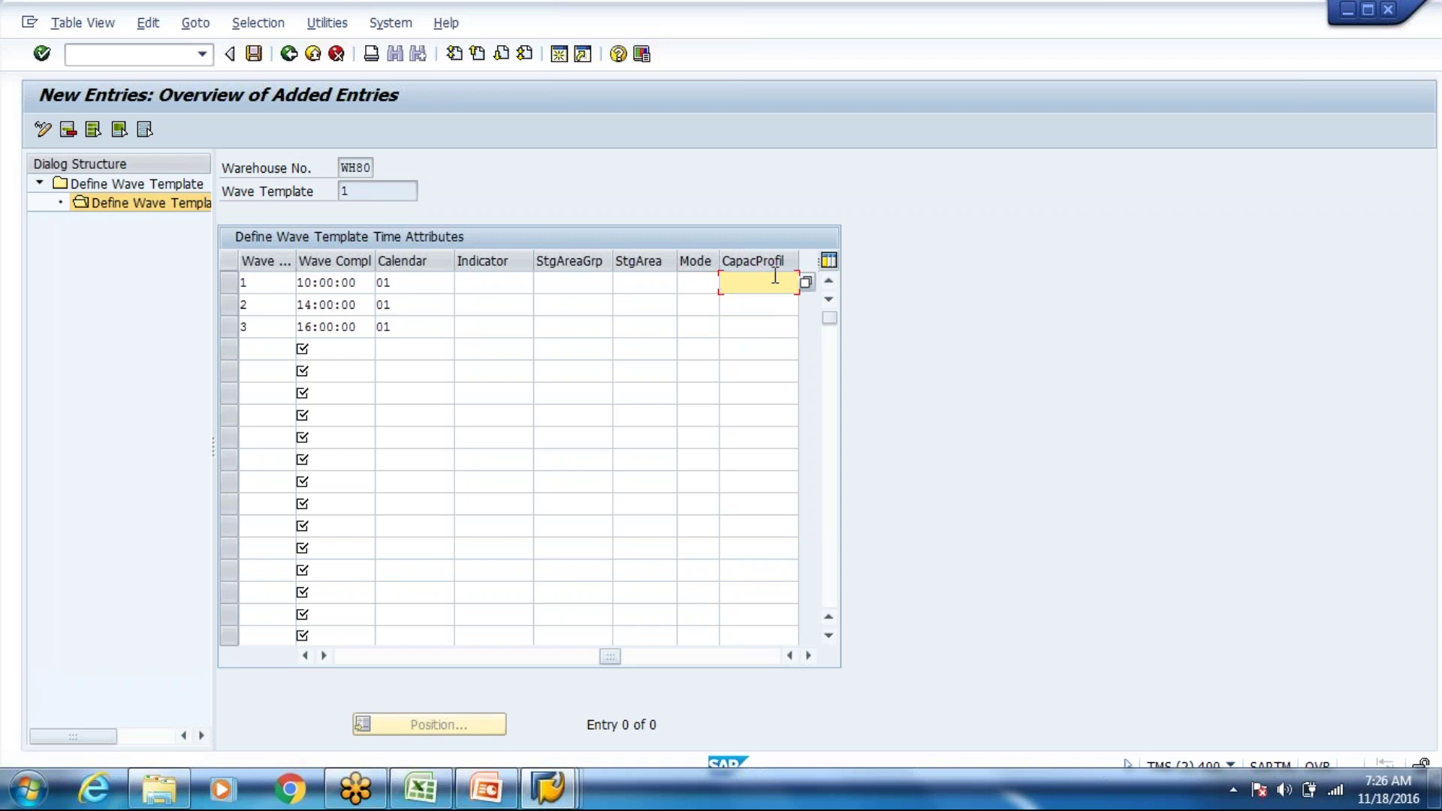
{"action": "left_click", "coordinate": [253, 56]}
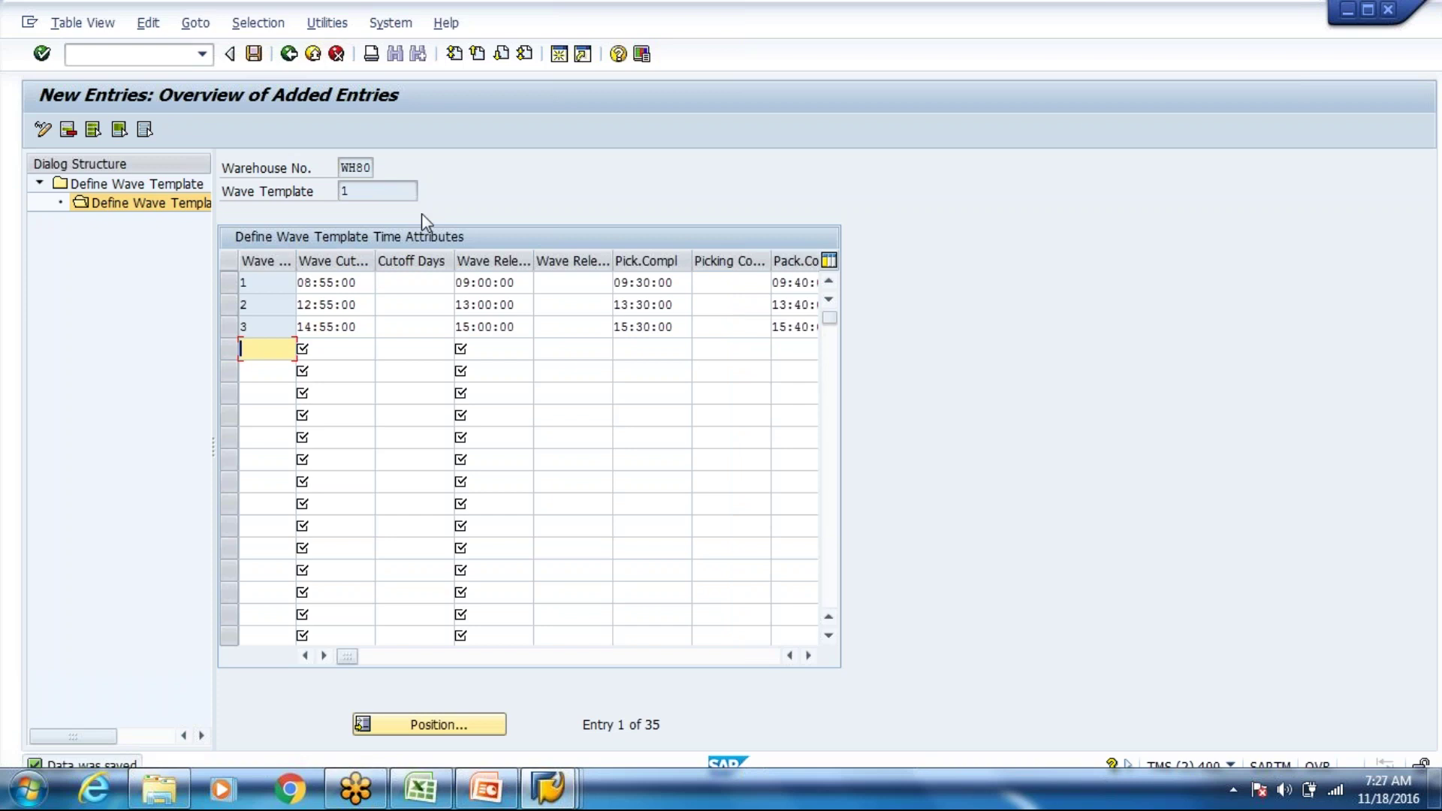
Step: Leave the time attributes of wave template 1 and return to the list of wave templates for WH80
{"action": "left_click", "coordinate": [288, 55]}
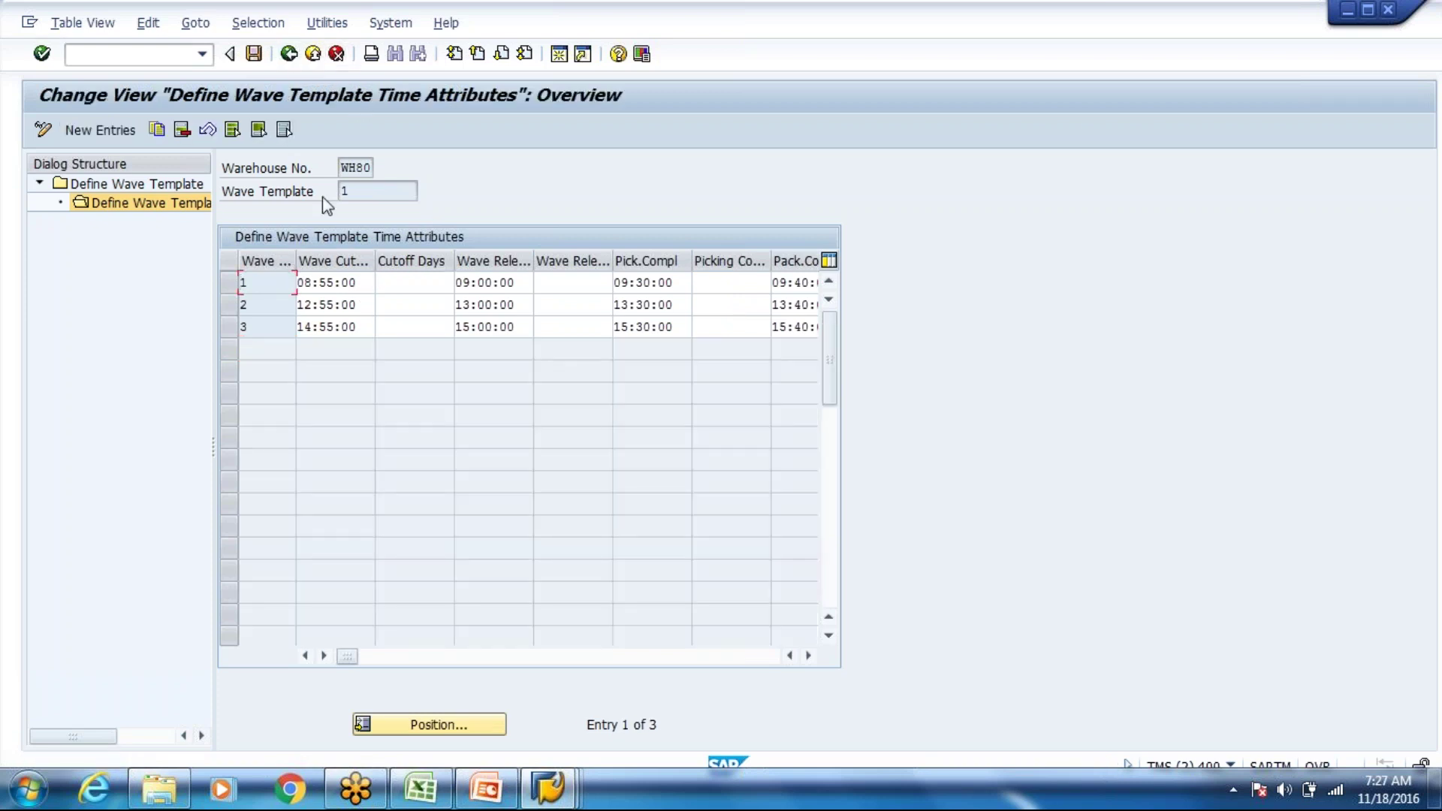
{"action": "left_click", "coordinate": [359, 190]}
{"action": "left_click", "coordinate": [287, 60]}
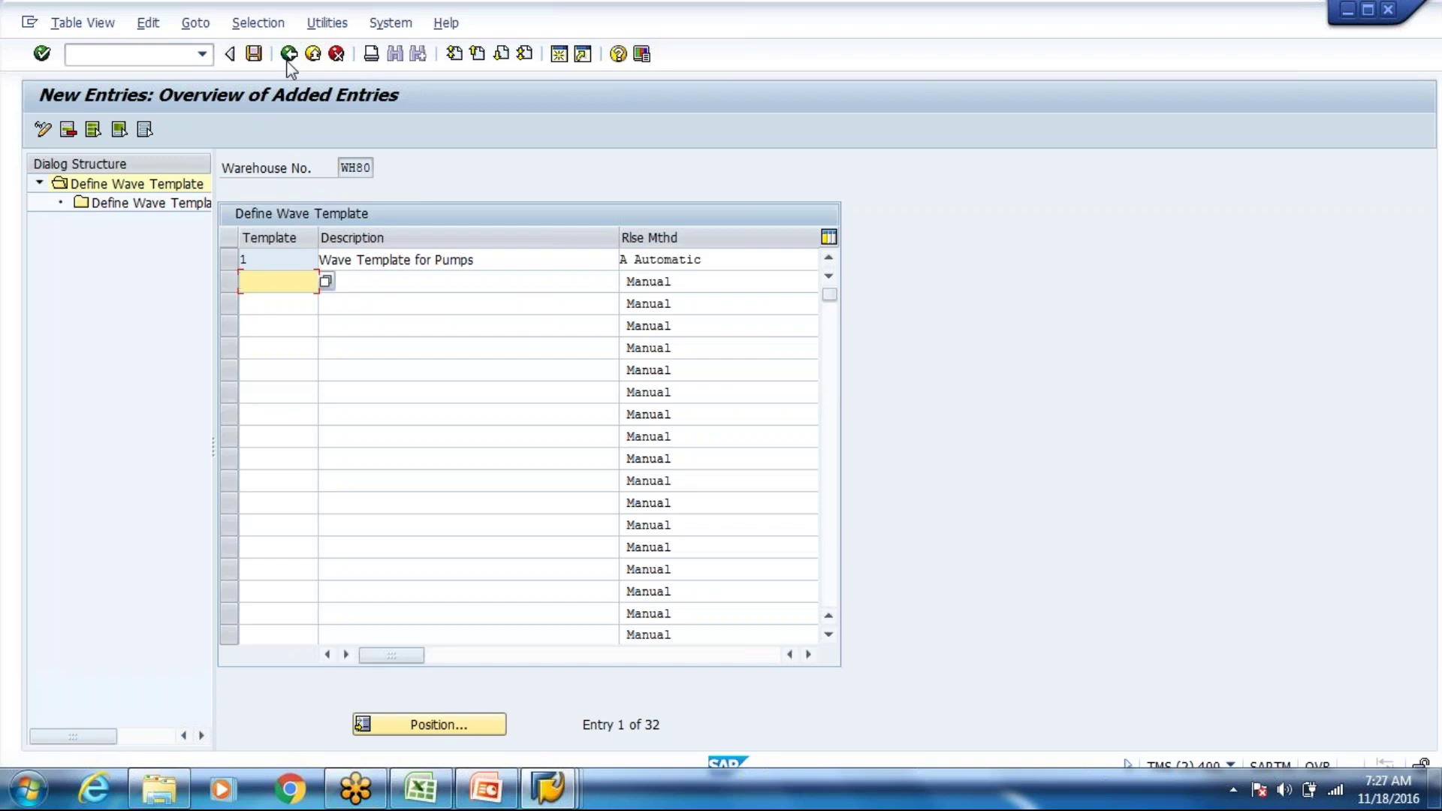
Step: Open General Condition Maintenance in a new session with /o/scwm/gcm
{"action": "left_click", "coordinate": [141, 54]}
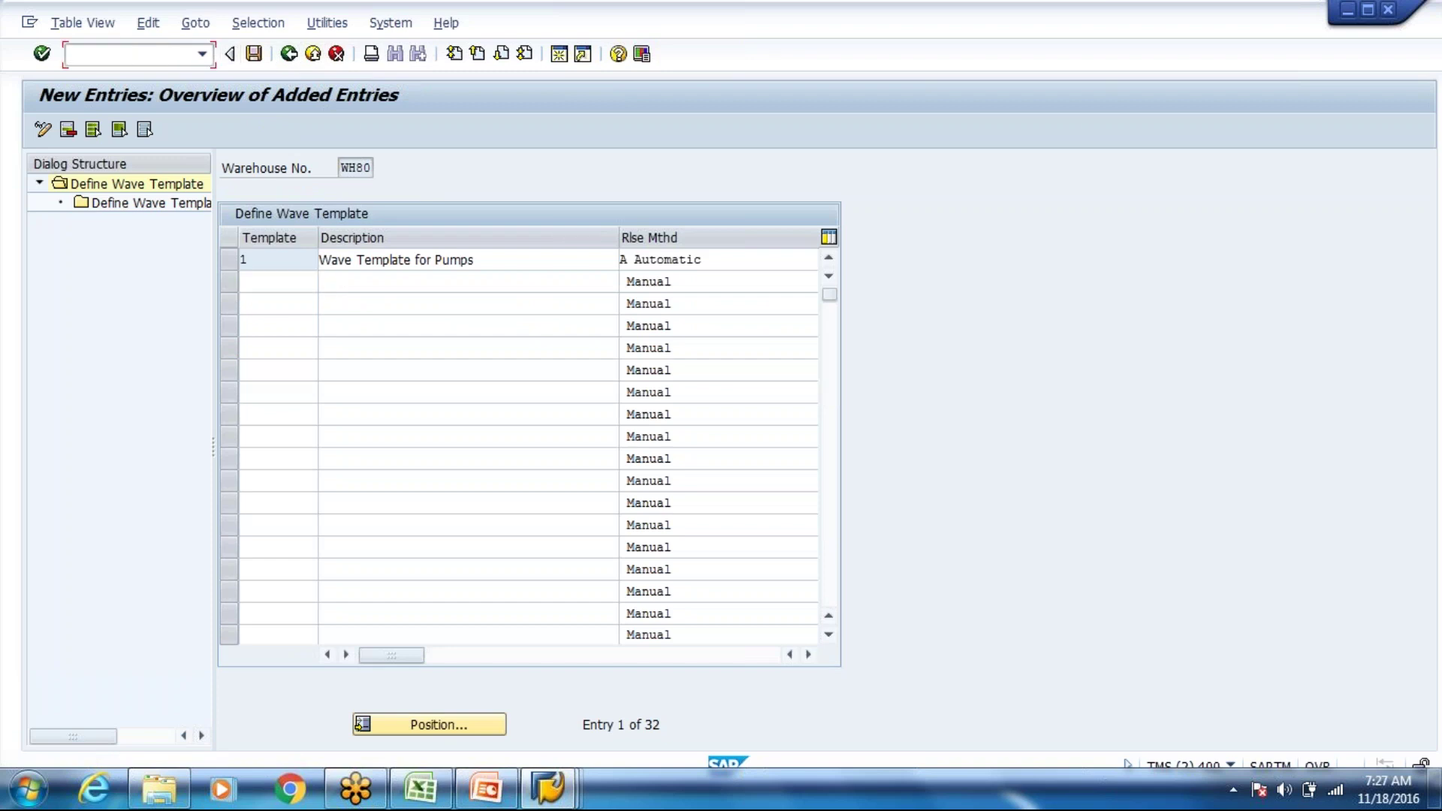
{"action": "type", "text": "/o/scwm/"}
{"action": "type", "text": "gcmmd"}
{"action": "key", "text": "BackSpace"}
{"action": "key", "text": "BackSpace"}
{"action": "key", "text": "Return"}
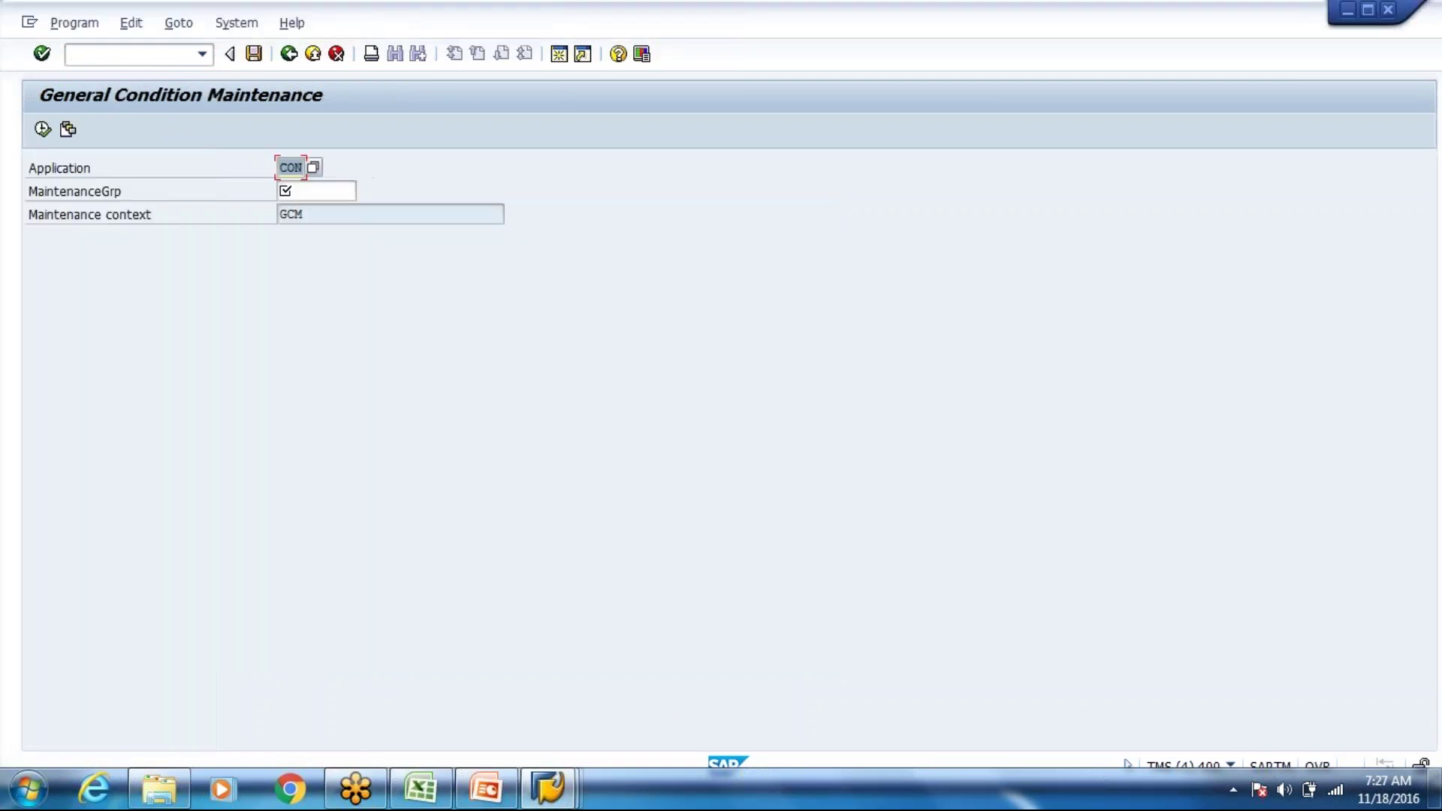
Step: Switch back to the wave template session and reopen template 1's time attributes to review the cutoff, release and pick completion times
{"action": "key", "text": "alt+Tab"}
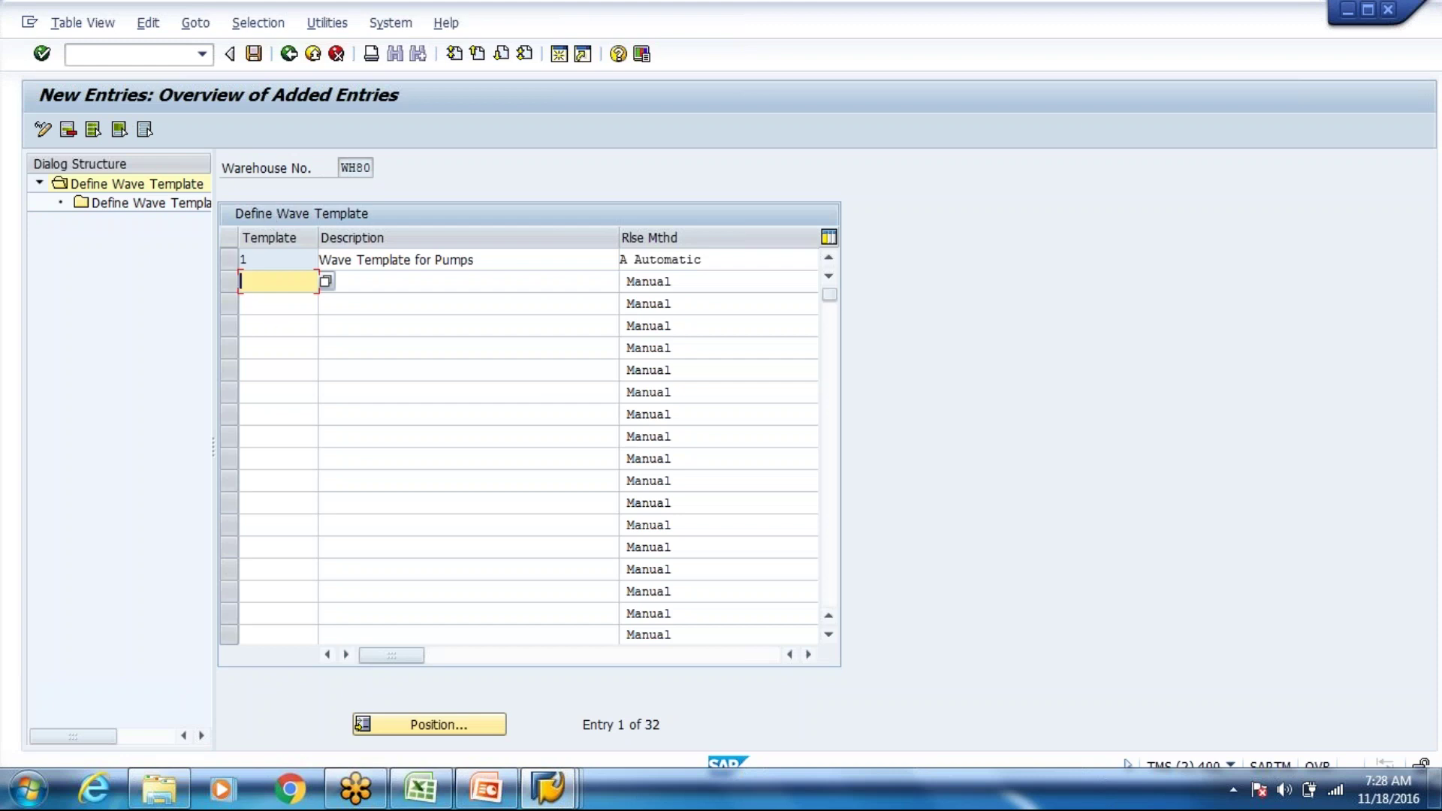
{"action": "left_click", "coordinate": [244, 256]}
{"action": "left_click", "coordinate": [228, 261]}
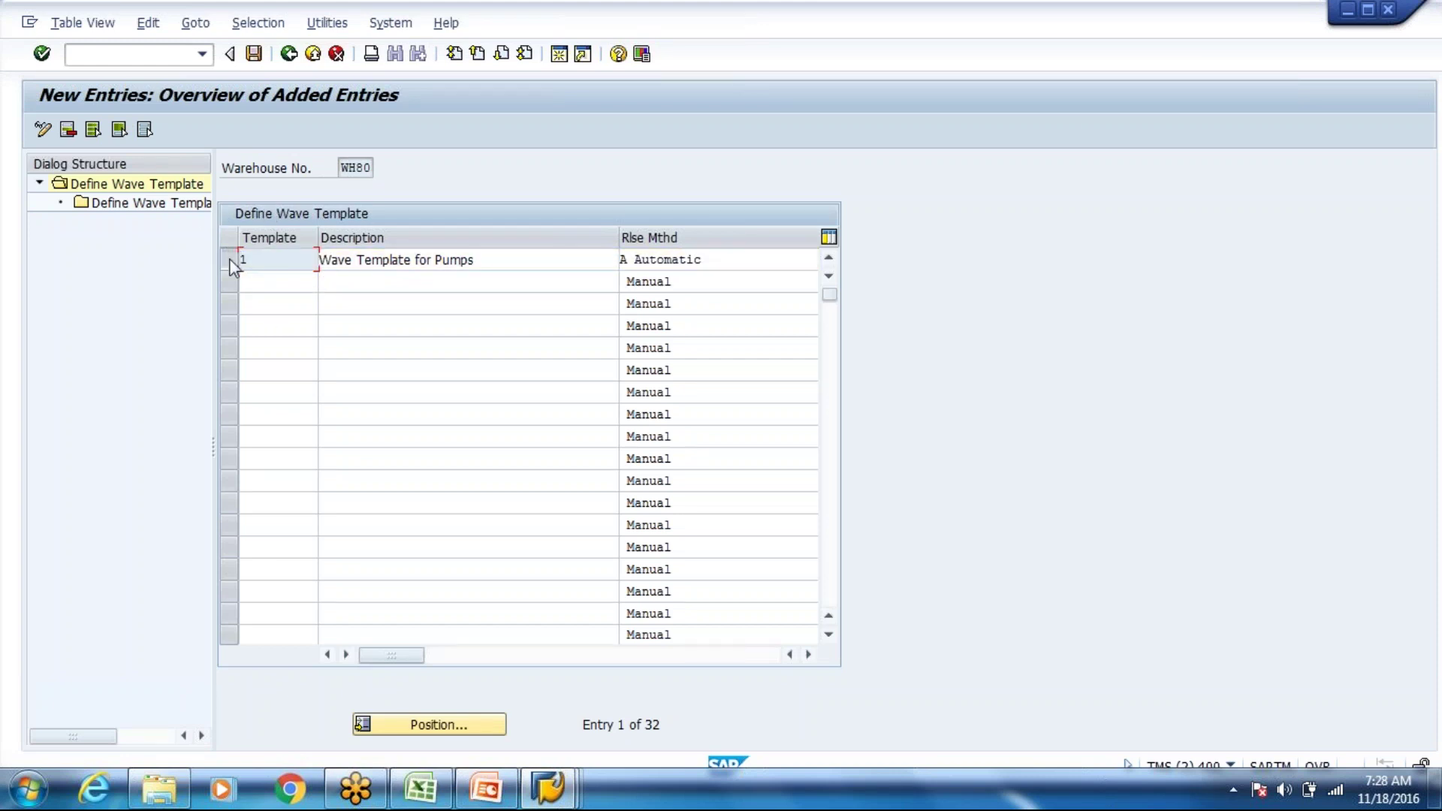
{"action": "double_click", "coordinate": [179, 198]}
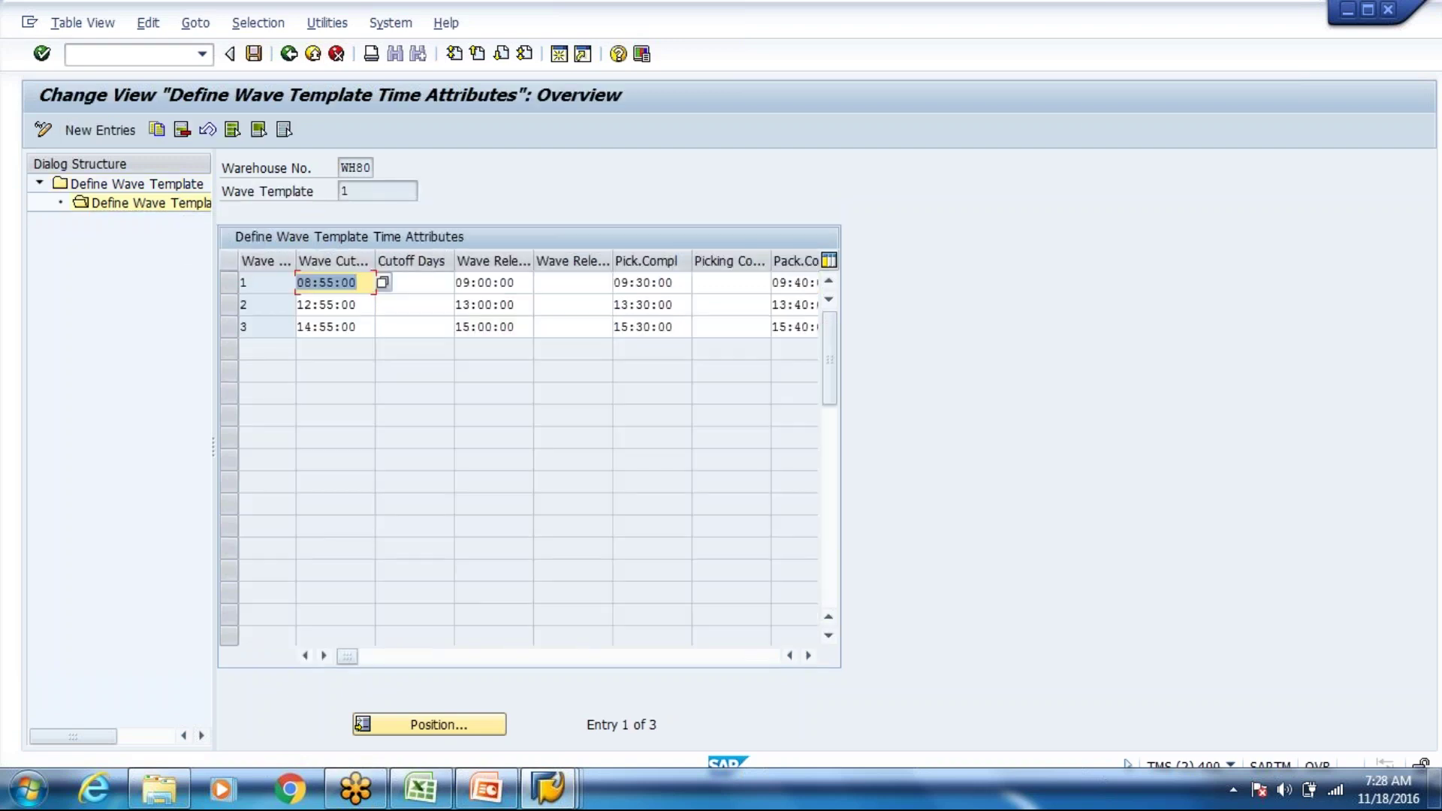
{"action": "left_click", "coordinate": [487, 326]}
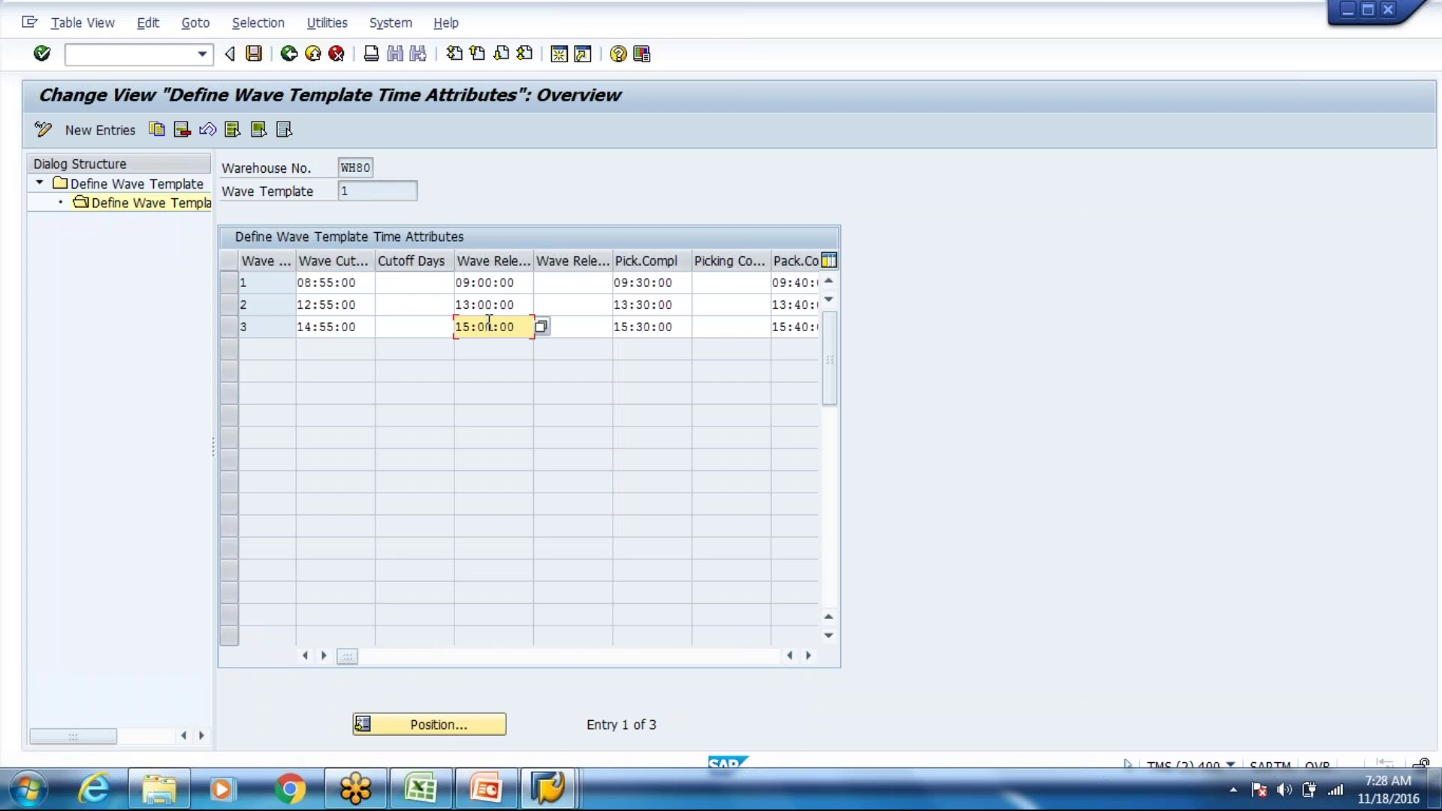
{"action": "left_click", "coordinate": [349, 282]}
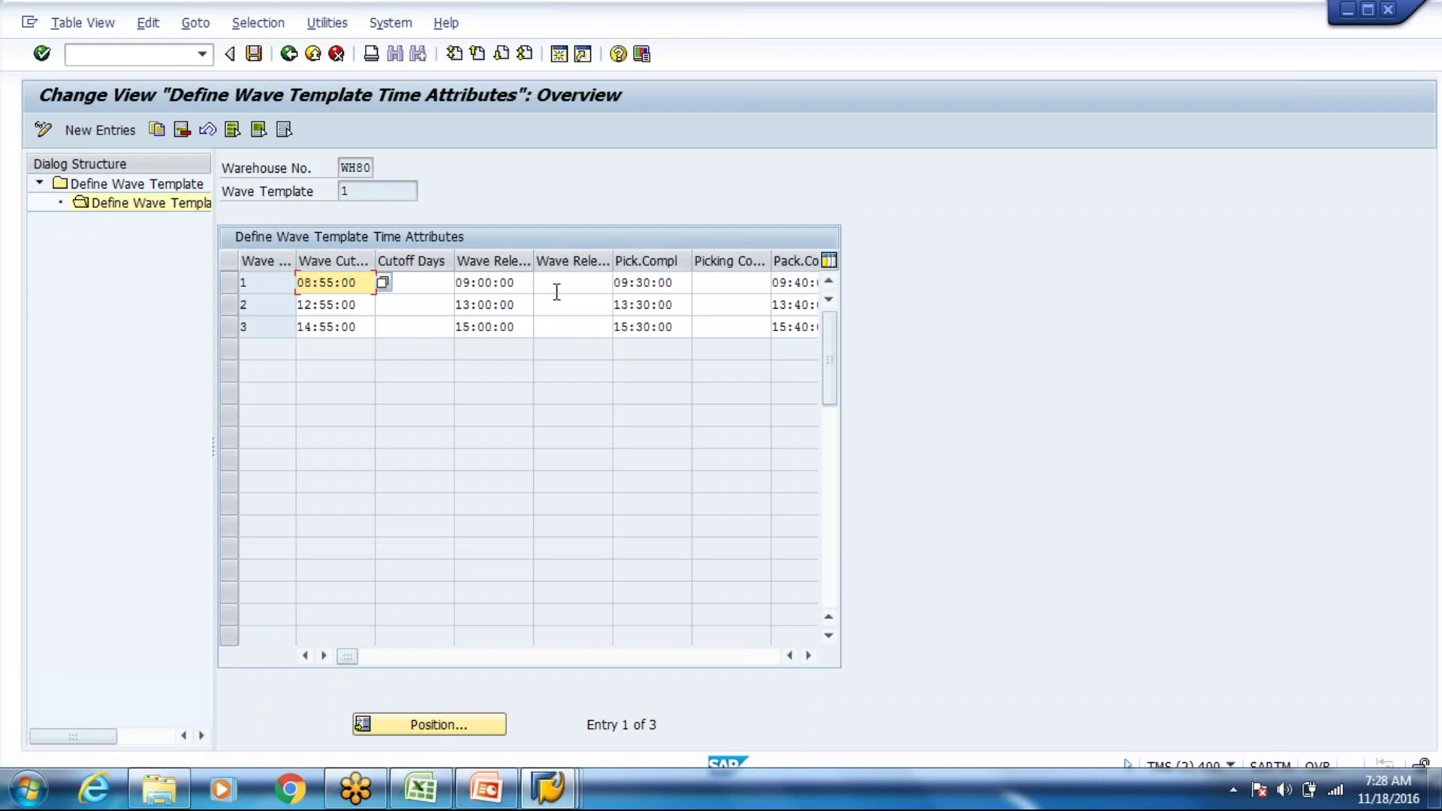
{"action": "left_click", "coordinate": [638, 282]}
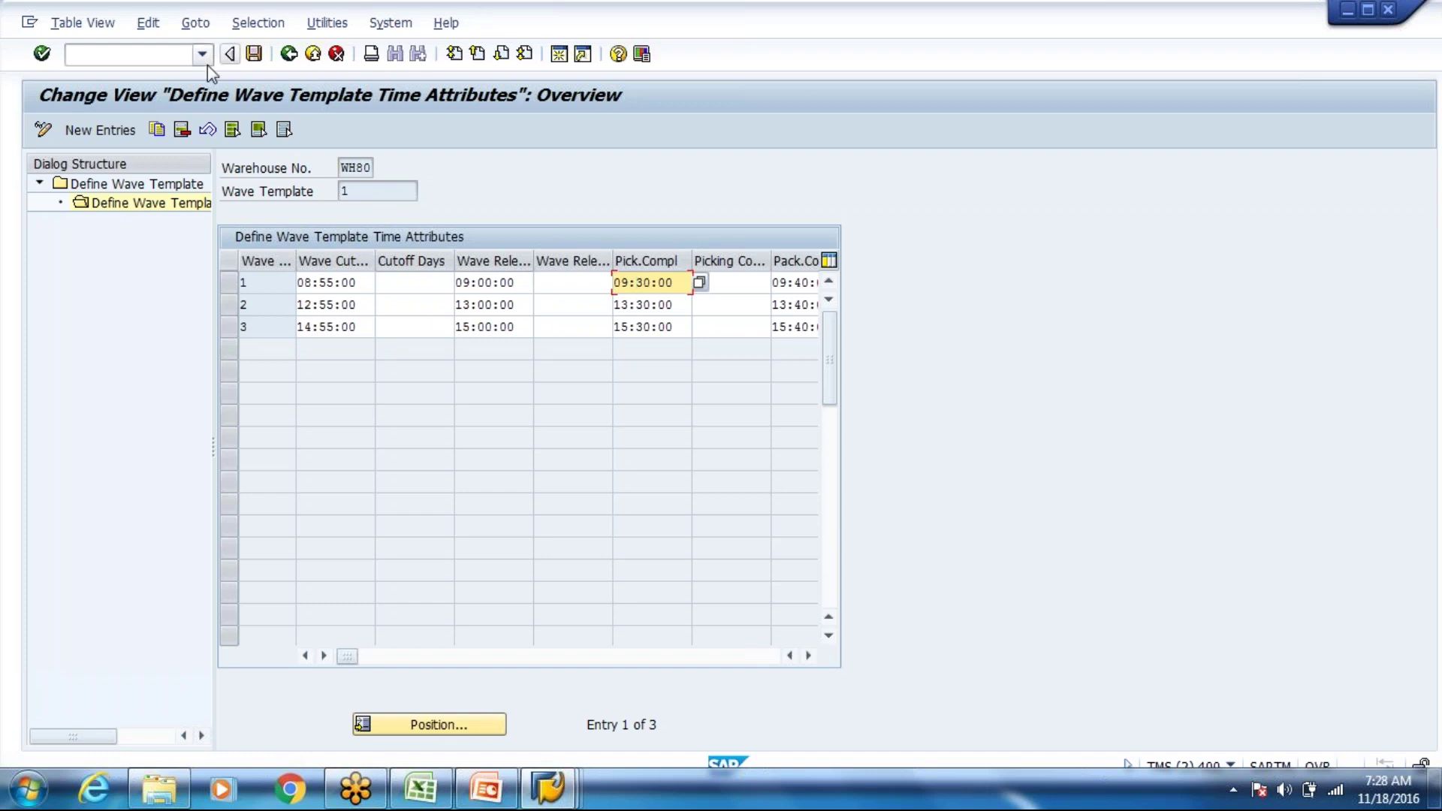
Step: Open Wave Management in a new session with /o/scwm/wave
{"action": "left_click", "coordinate": [155, 66]}
{"action": "type", "text": "/o/sc"}
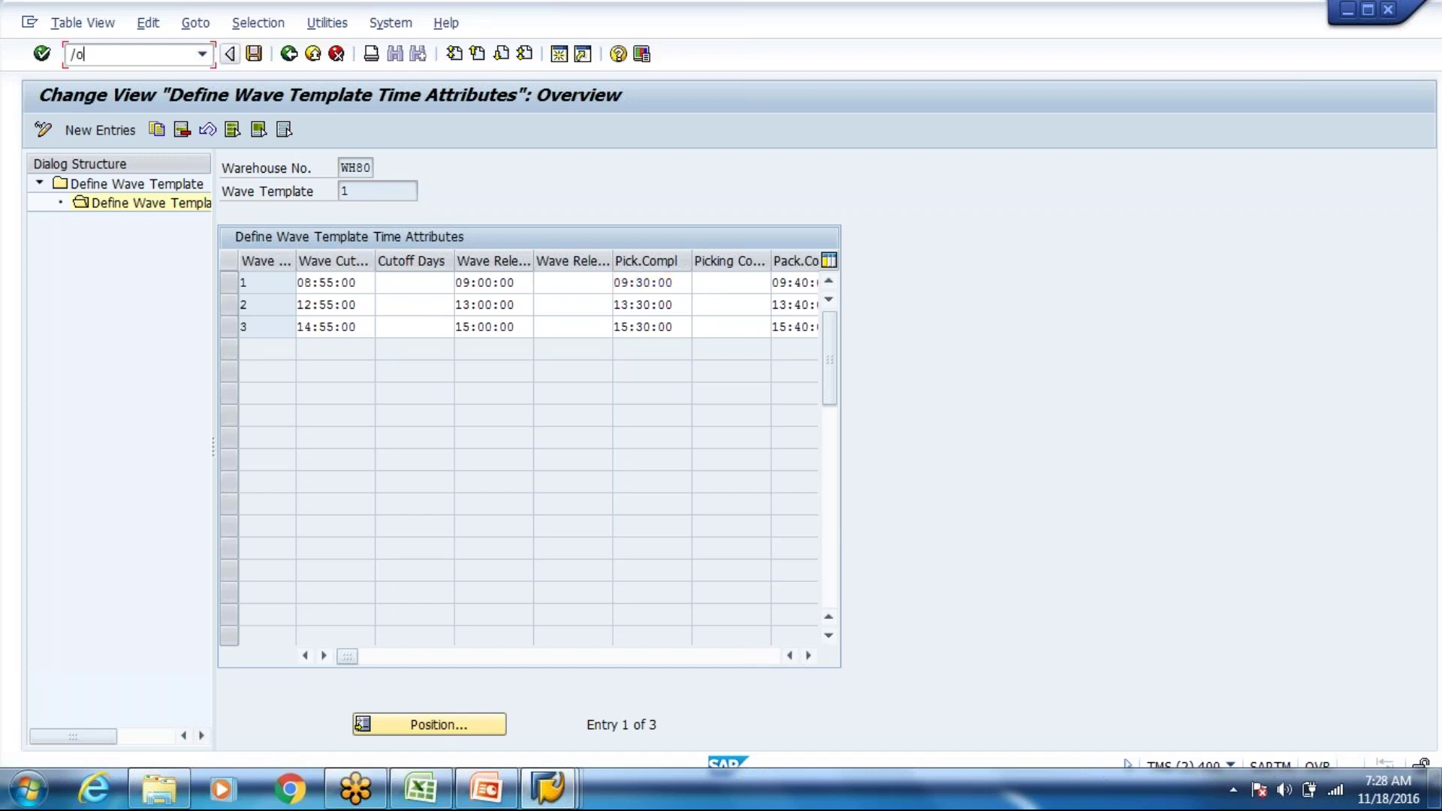
{"action": "type", "text": "wm/wave"}
{"action": "key", "text": "Return"}
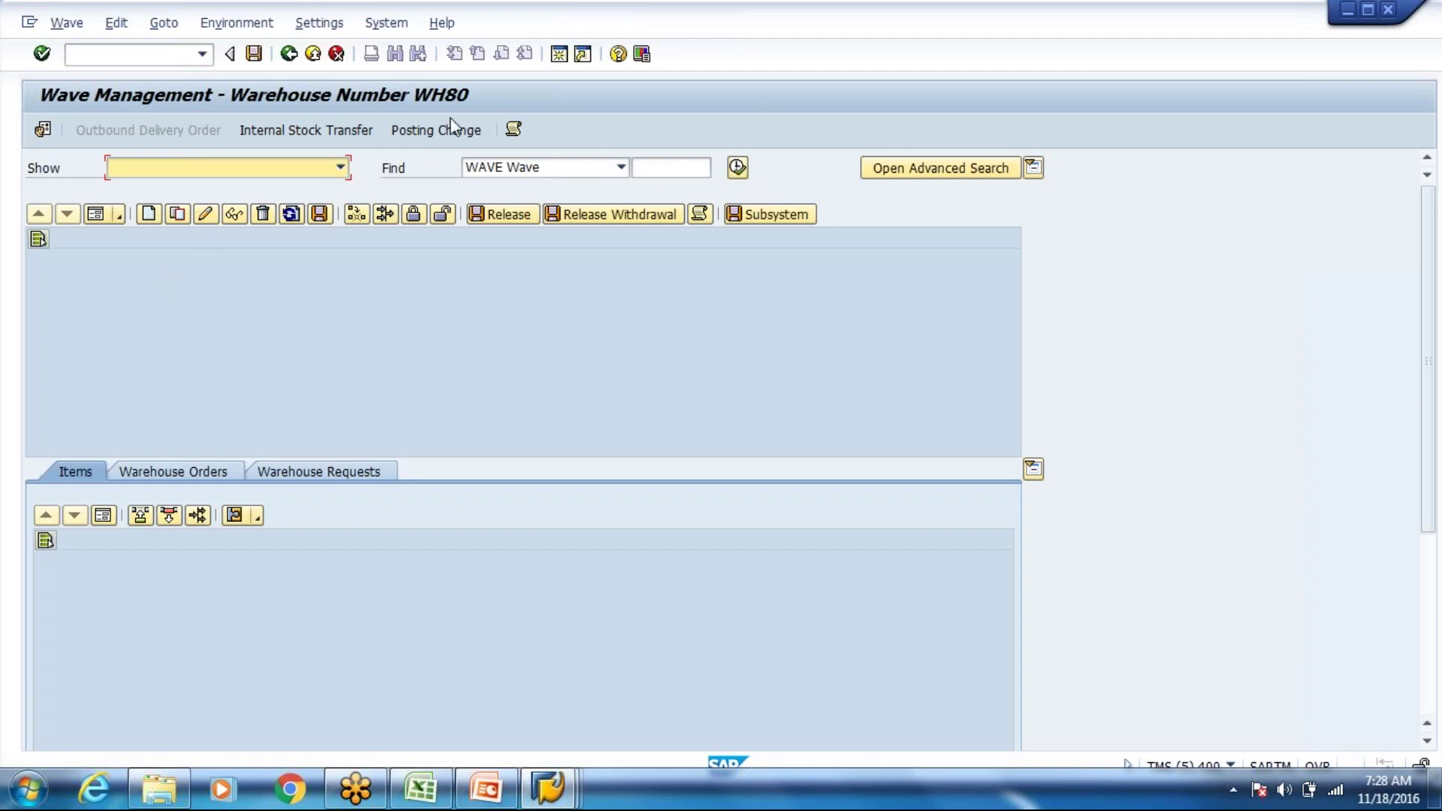
Step: Return to the wave time attributes and examine wave 1 from its release time through pick, pack and staging completion, calendar and staging area group
{"action": "key", "text": "alt+Tab"}
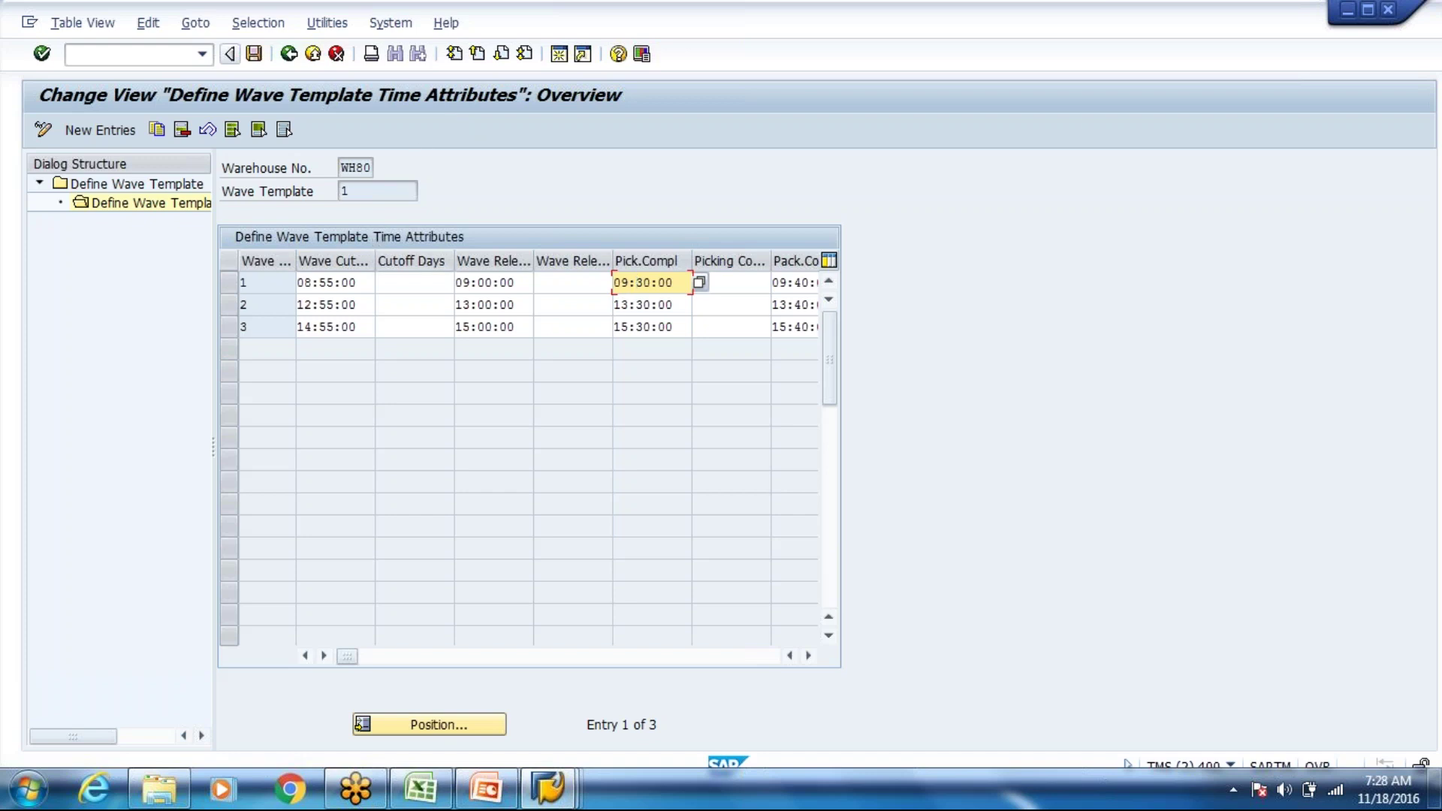
{"action": "left_click", "coordinate": [492, 283]}
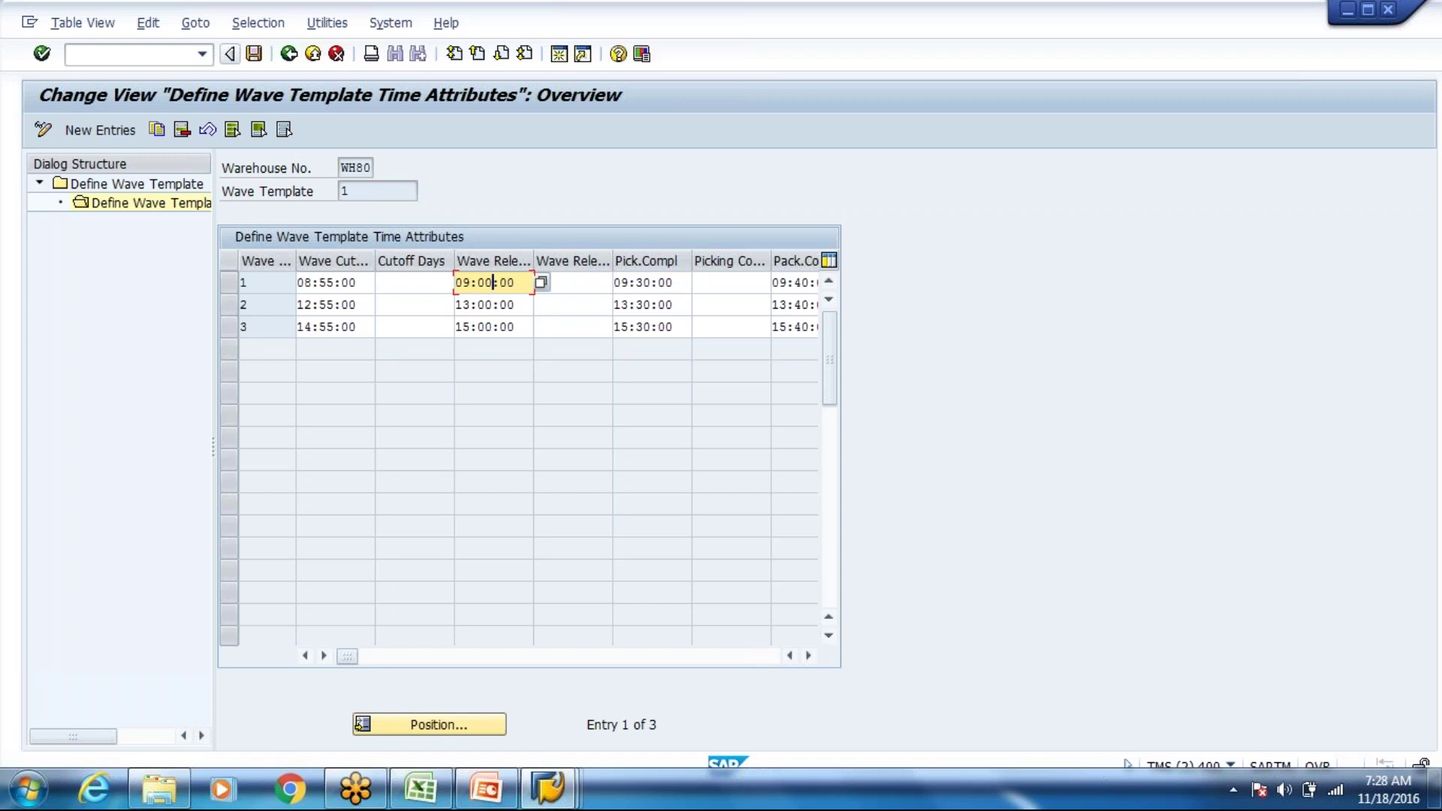
{"action": "left_click", "coordinate": [667, 282]}
{"action": "left_click", "coordinate": [791, 284]}
{"action": "key", "text": "Tab"}
{"action": "key", "text": "Tab"}
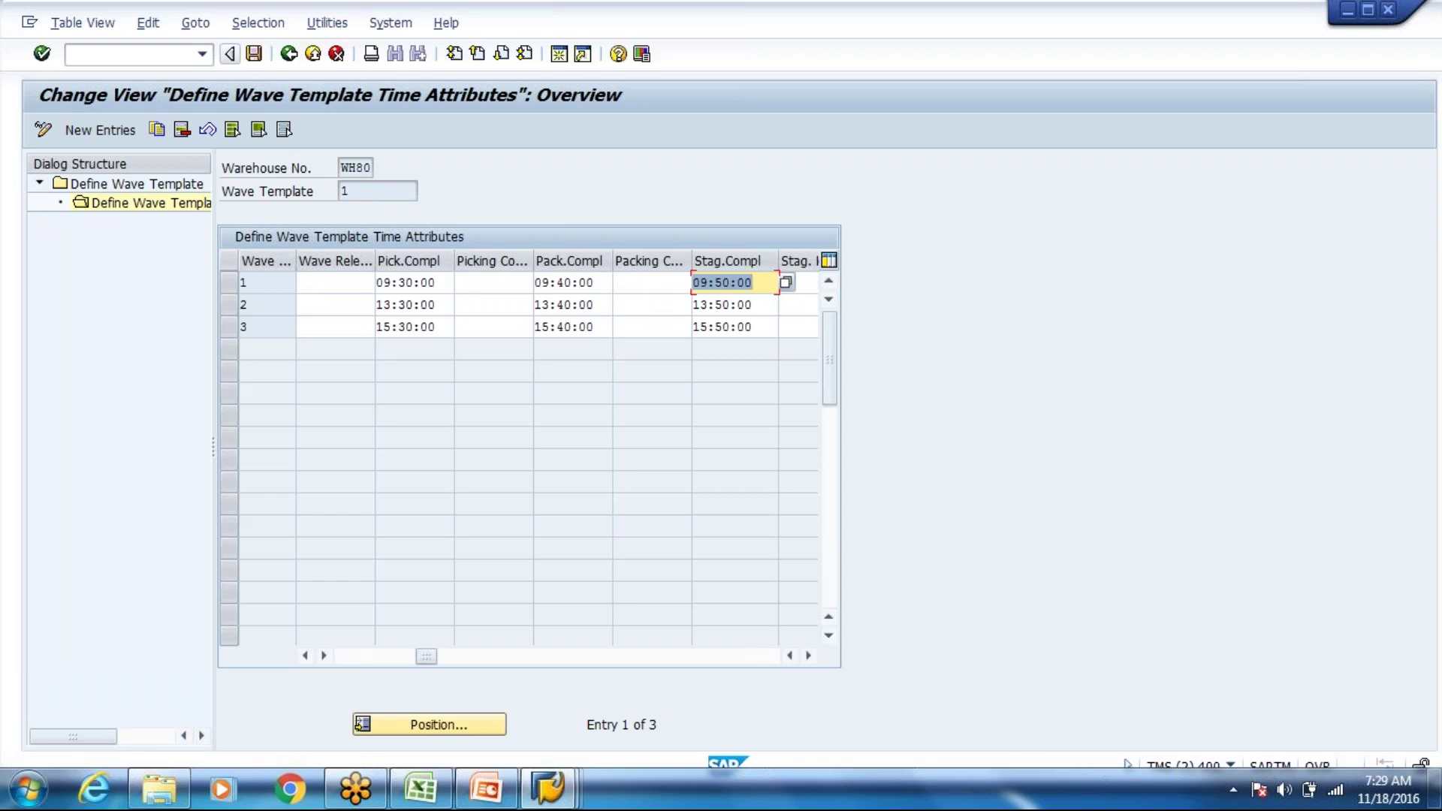
{"action": "key", "text": "Tab"}
{"action": "key", "text": "Tab"}
{"action": "key", "text": "Tab"}
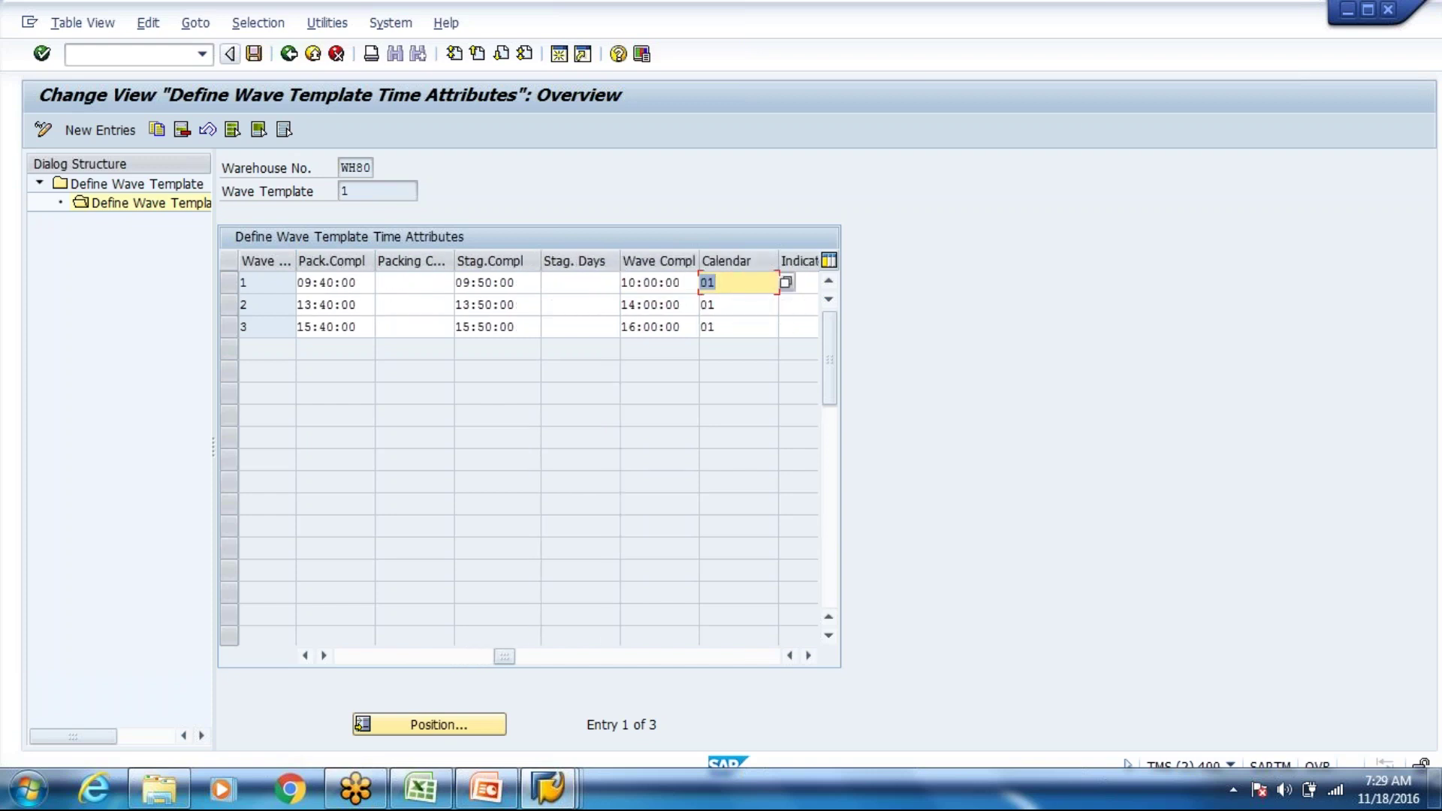
{"action": "key", "text": "Tab"}
{"action": "key", "text": "Tab"}
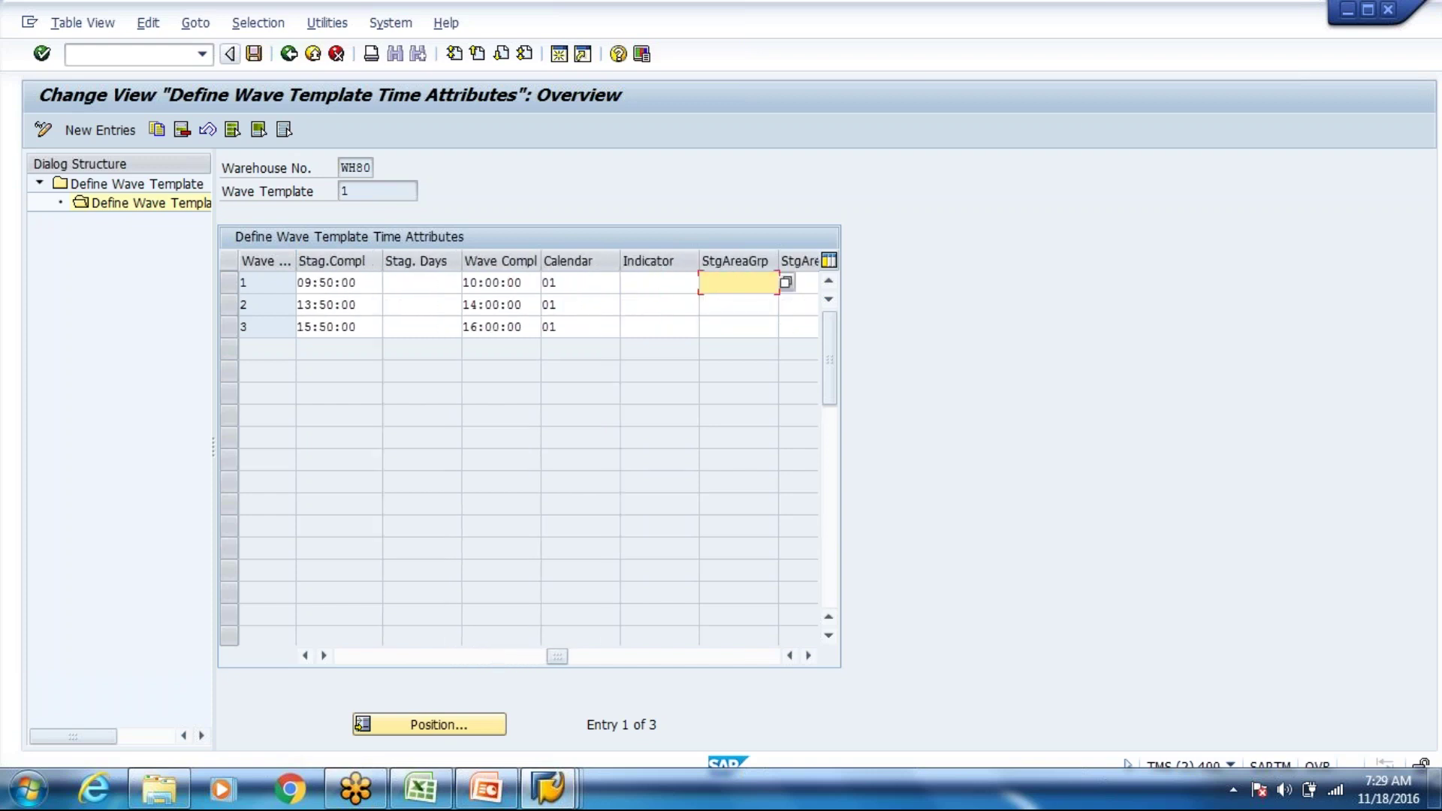
Step: Go back through the wave time columns to review the completion times and wave 1's cutoff and release times
{"action": "key", "text": "shift+Tab"}
{"action": "key", "text": "shift+Tab"}
{"action": "key", "text": "shift+Tab"}
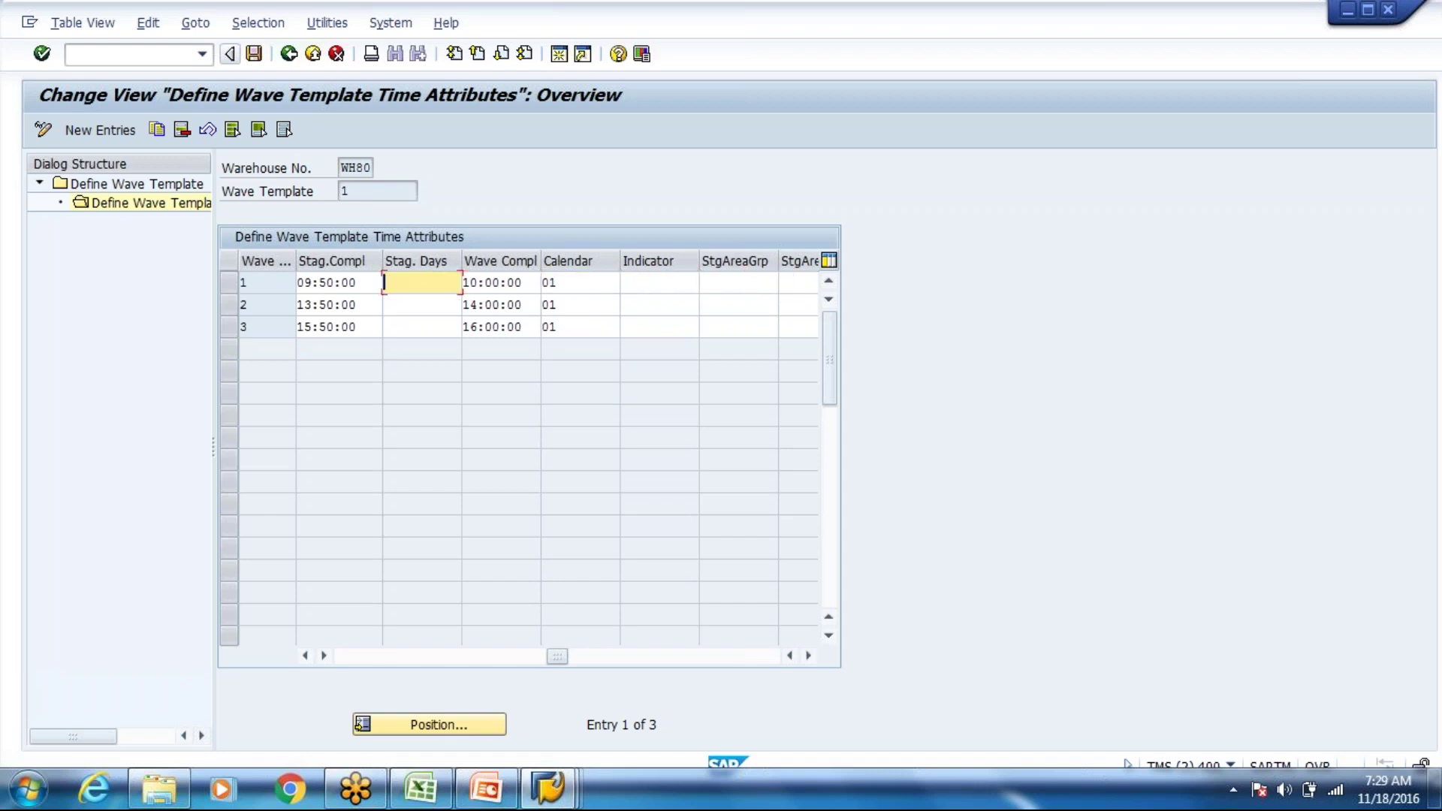
{"action": "key", "text": "shift+Tab"}
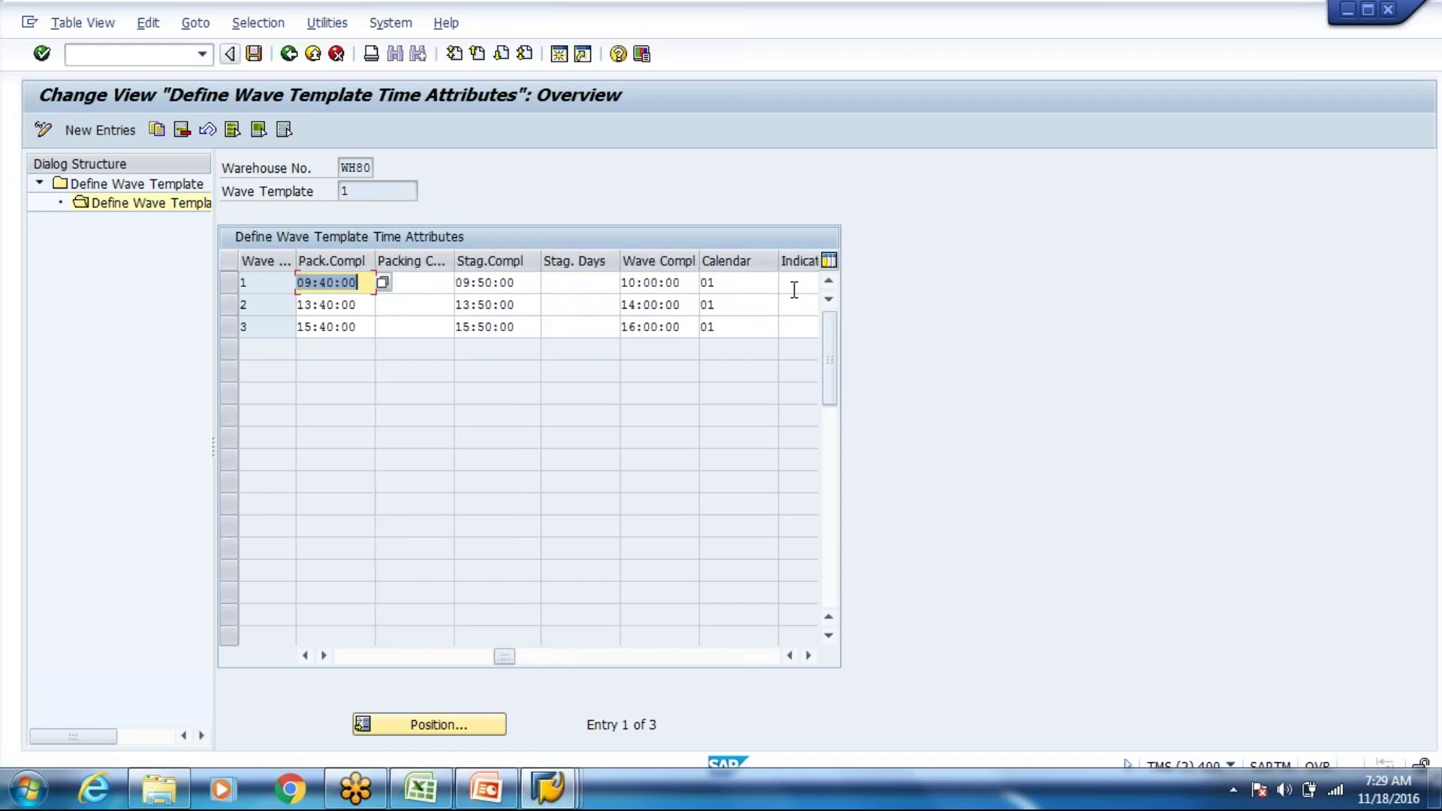
{"action": "left_click", "coordinate": [673, 297]}
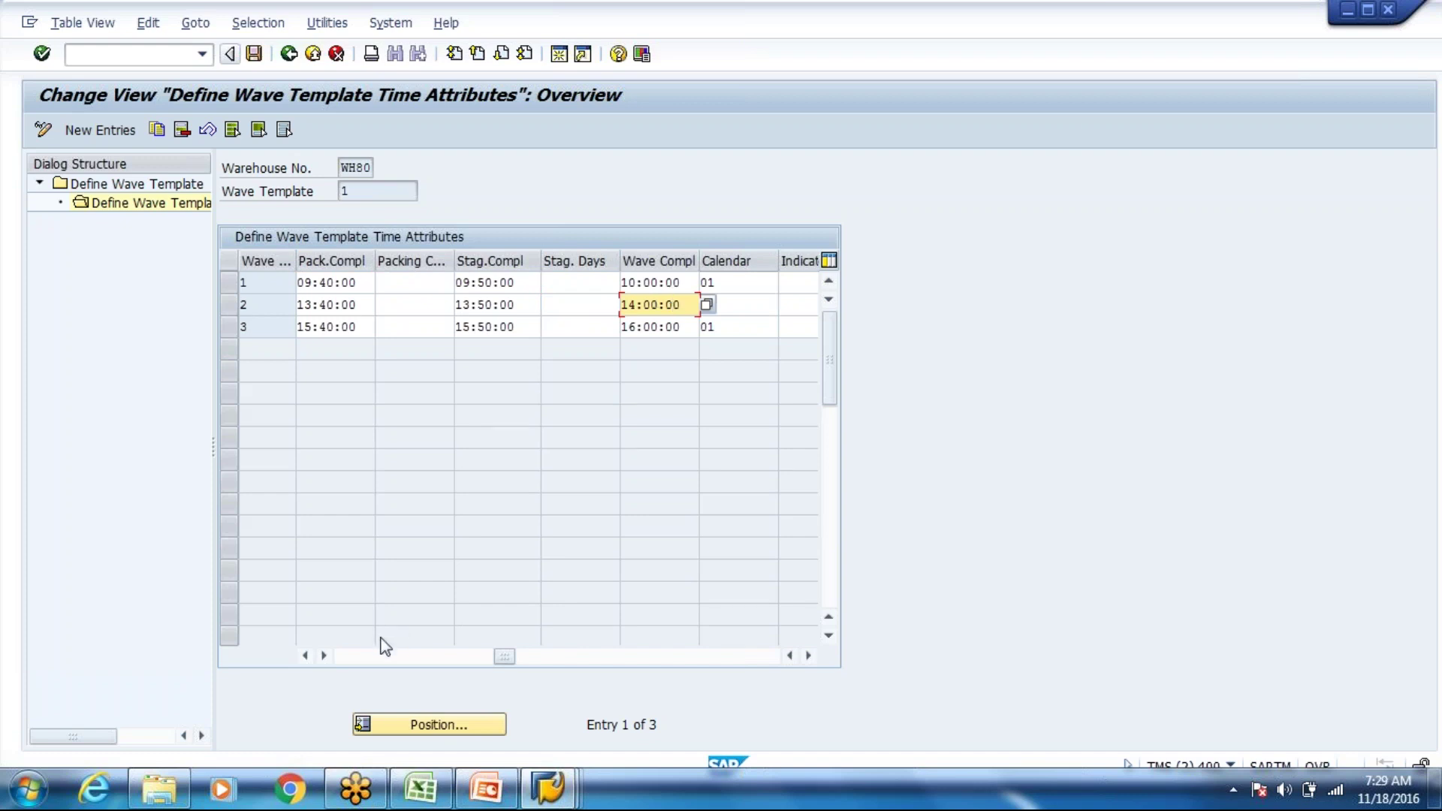
{"action": "left_click", "coordinate": [375, 659]}
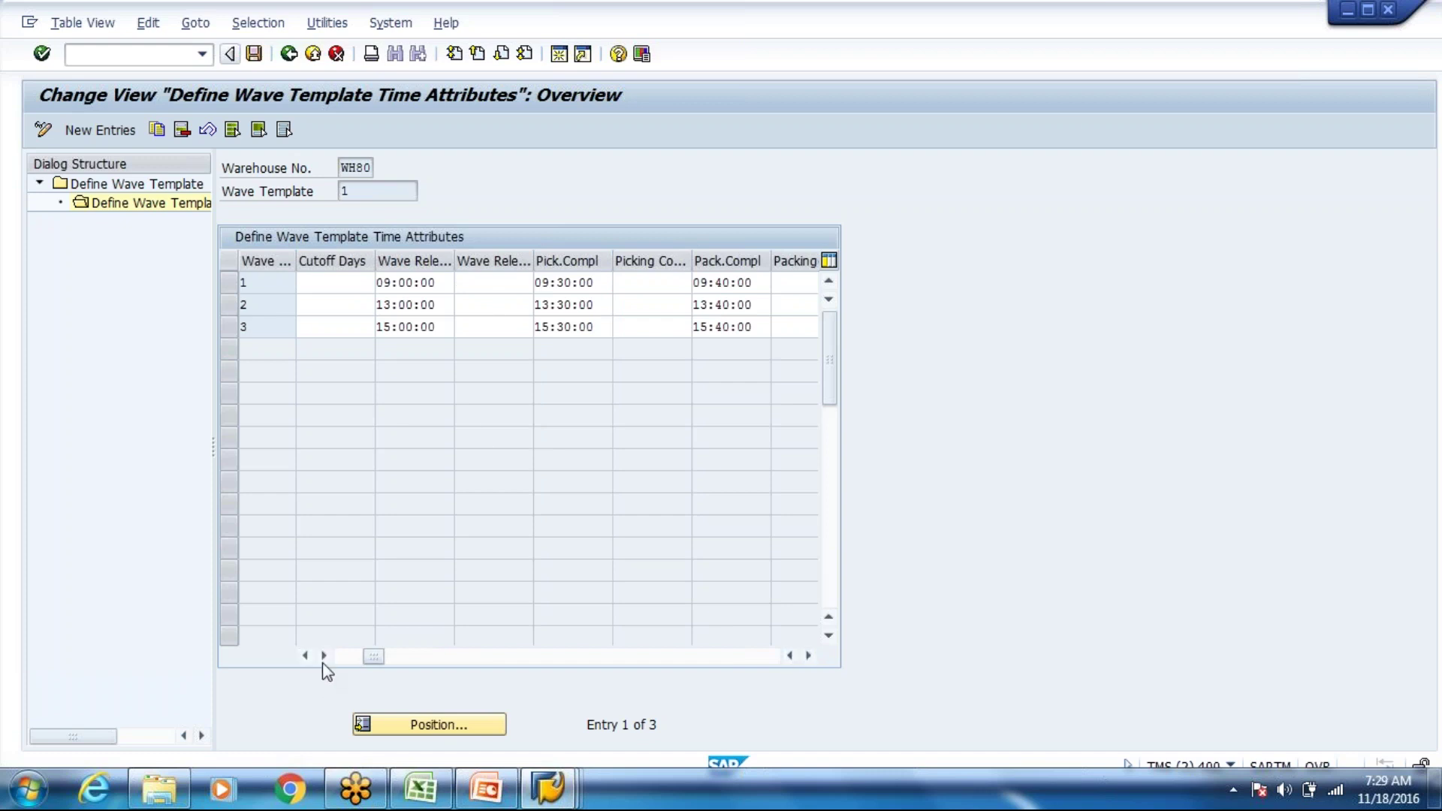
{"action": "left_click", "coordinate": [349, 658]}
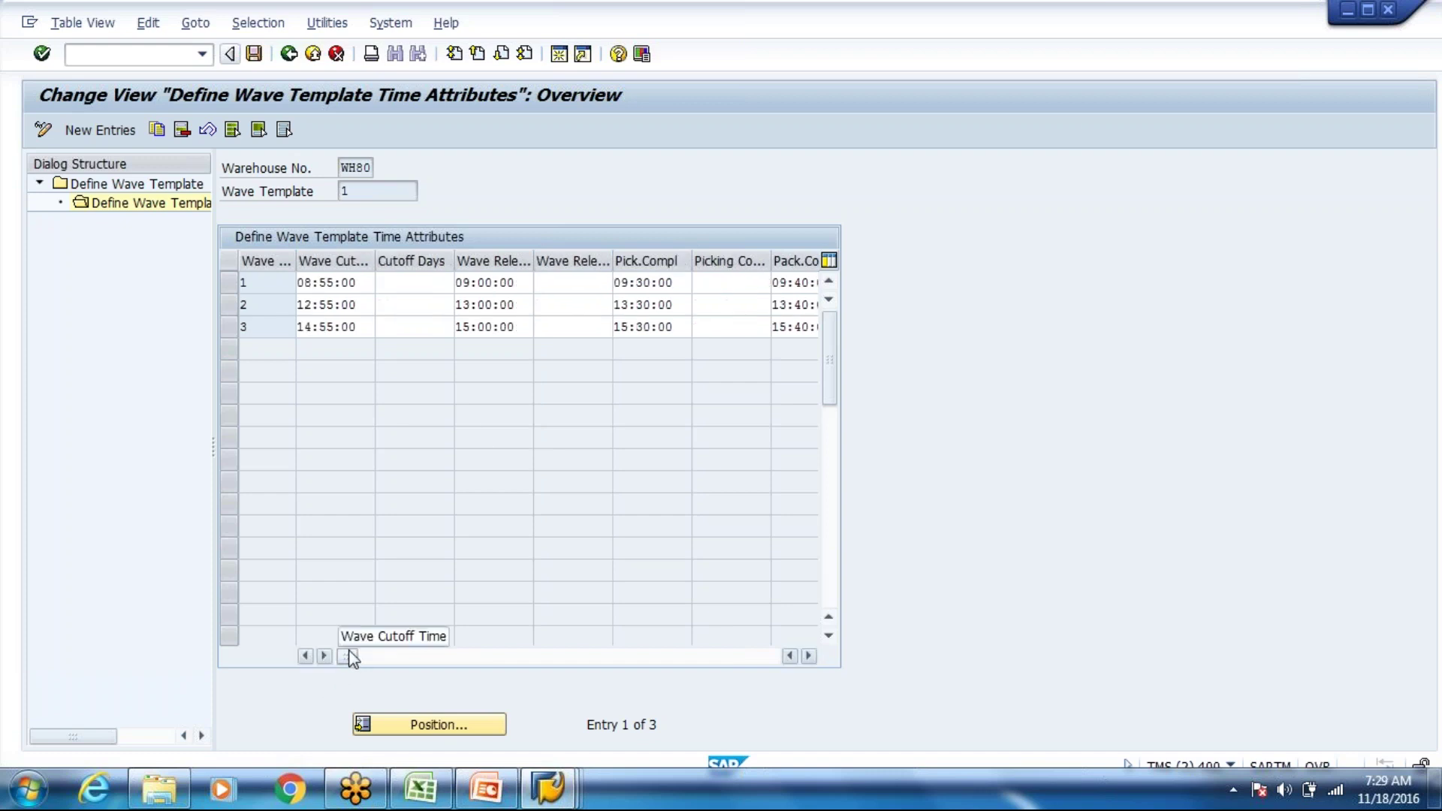
{"action": "left_click", "coordinate": [311, 282]}
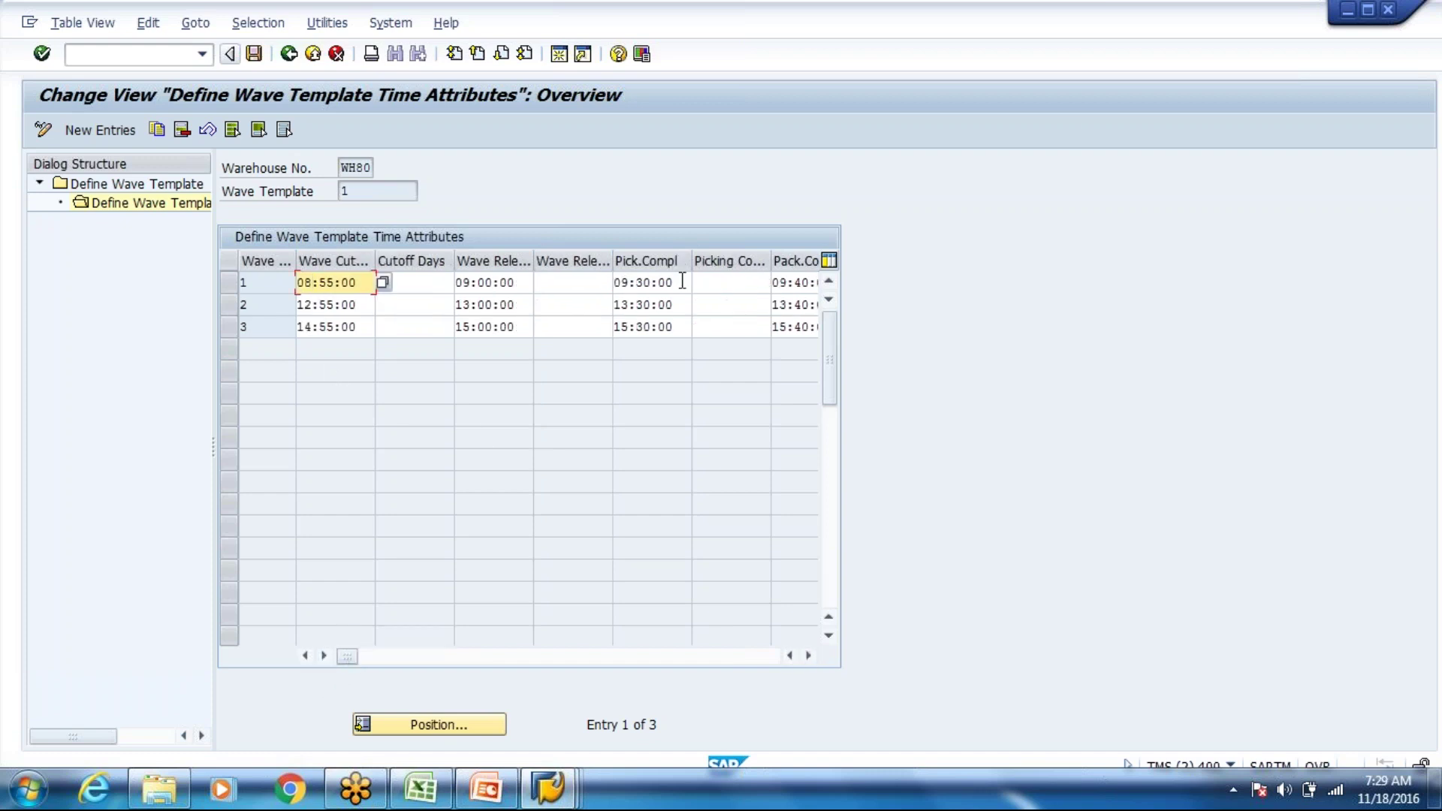
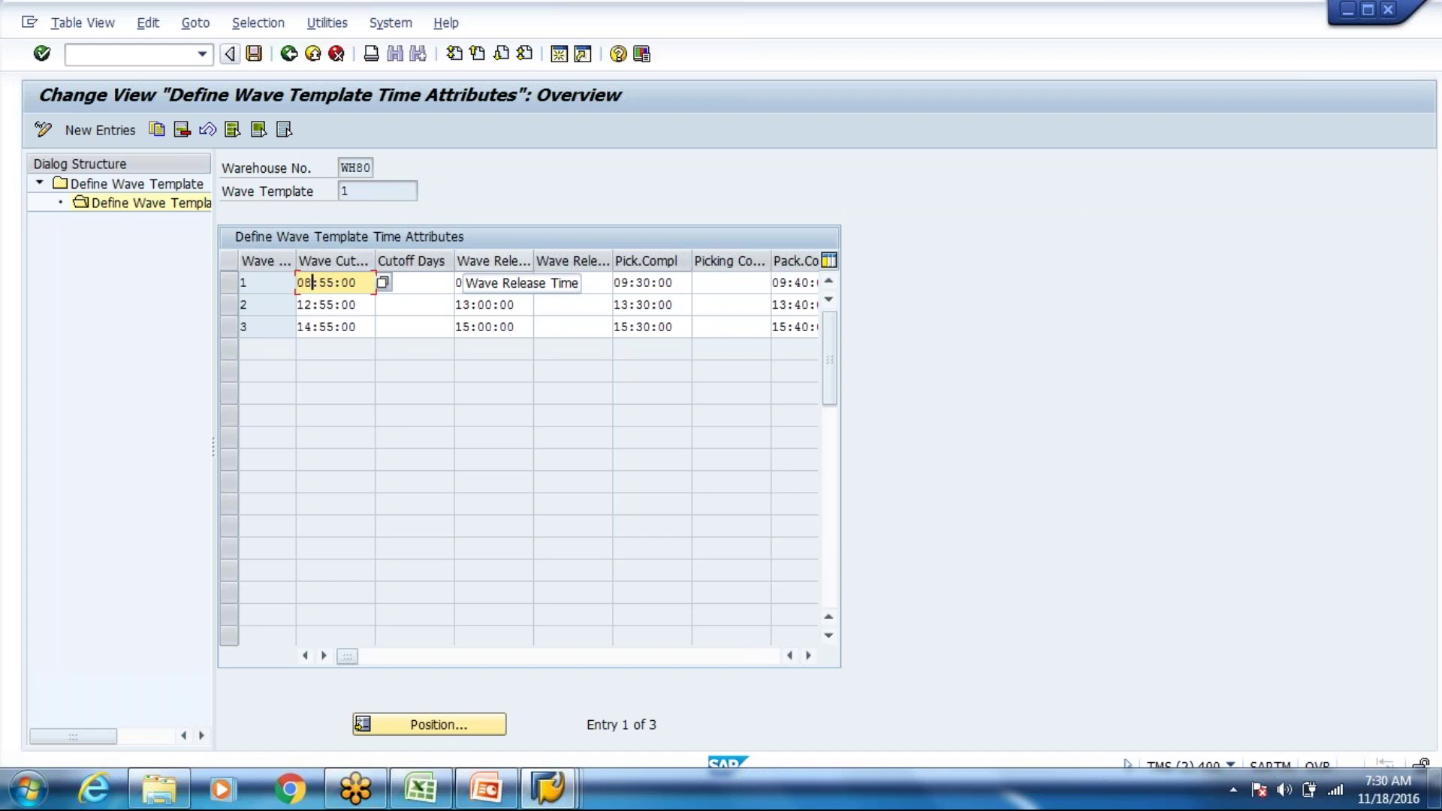
{"action": "left_click", "coordinate": [508, 283]}
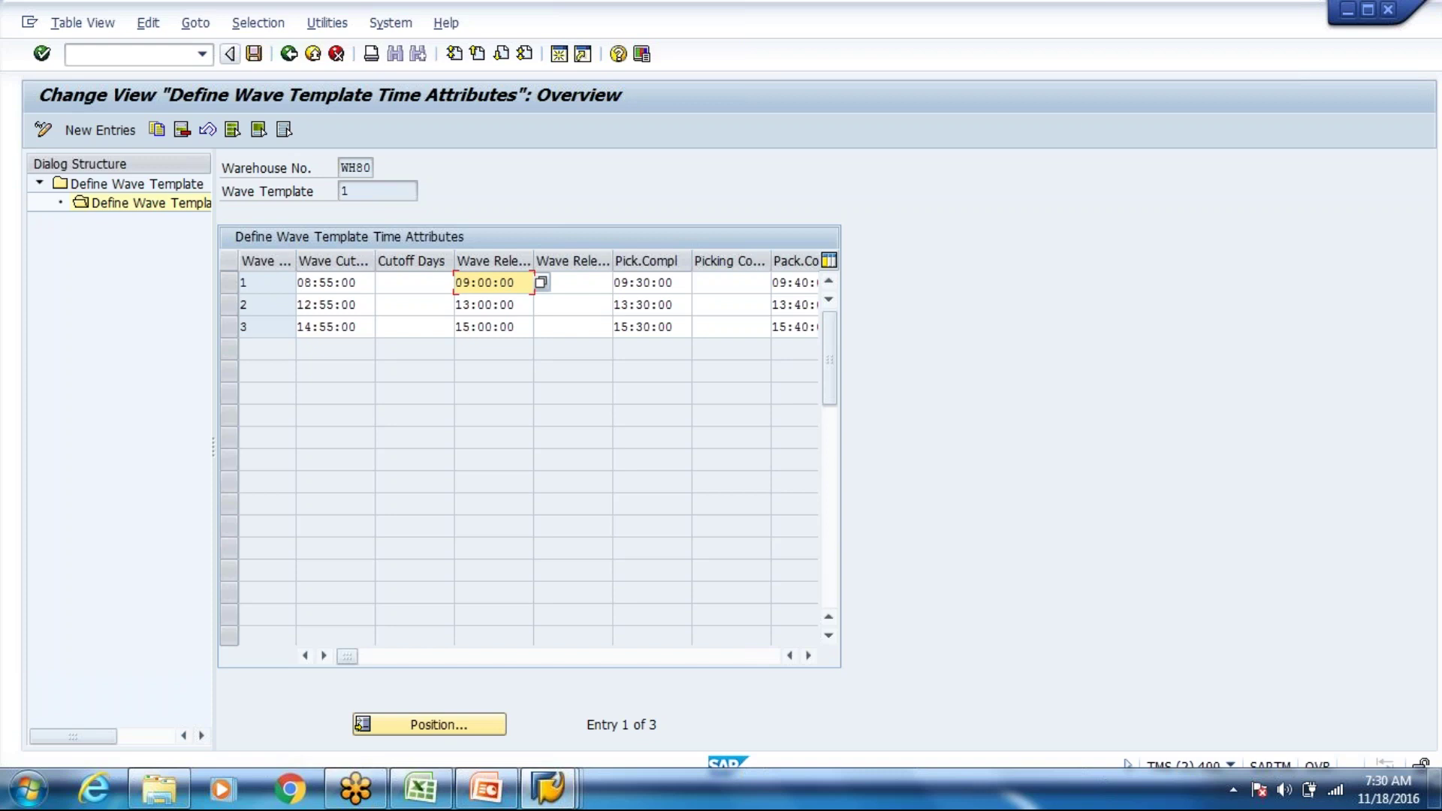
Step: Exit the wave template maintenance and return to the SAP Easy Access screen
{"action": "left_click", "coordinate": [289, 54]}
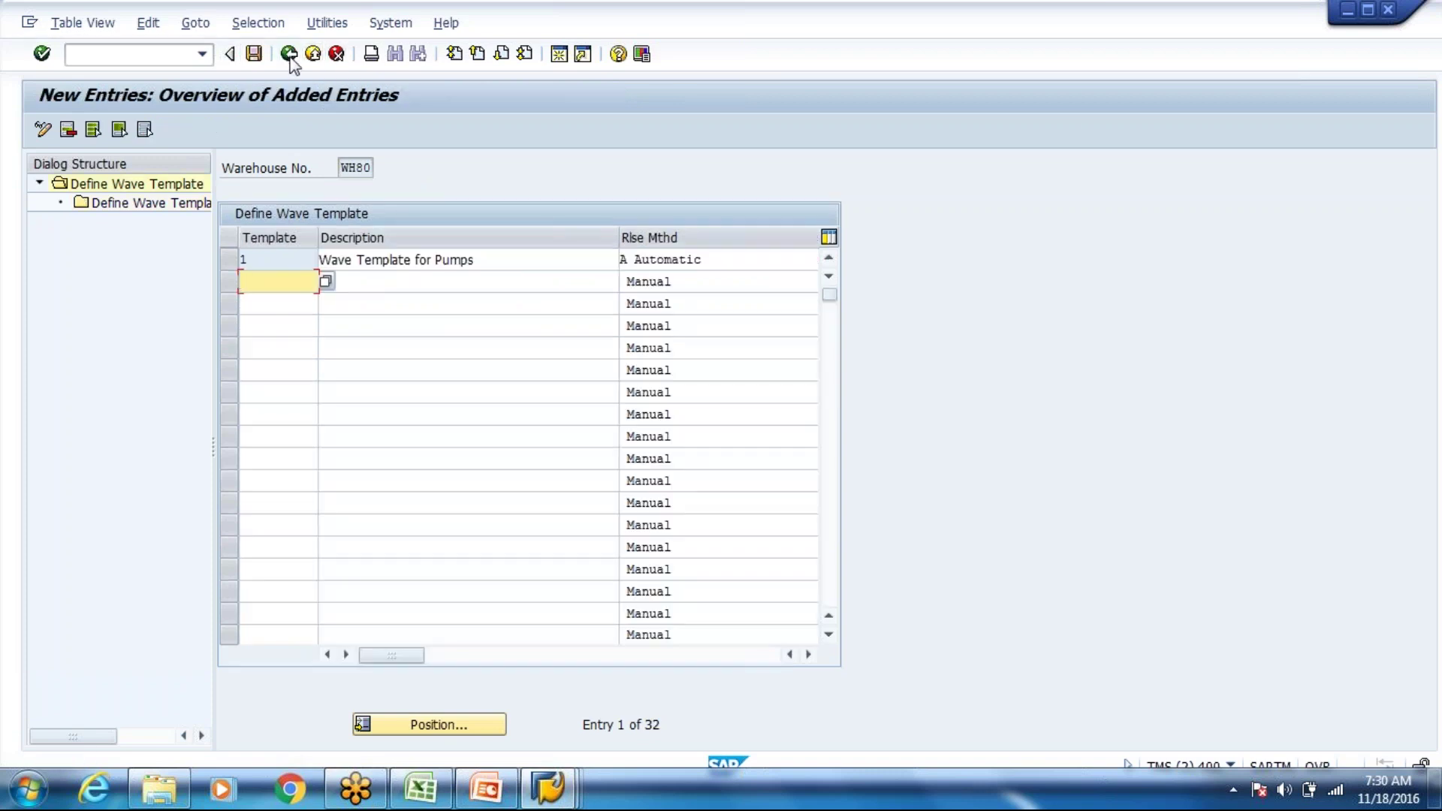
{"action": "left_click", "coordinate": [291, 58]}
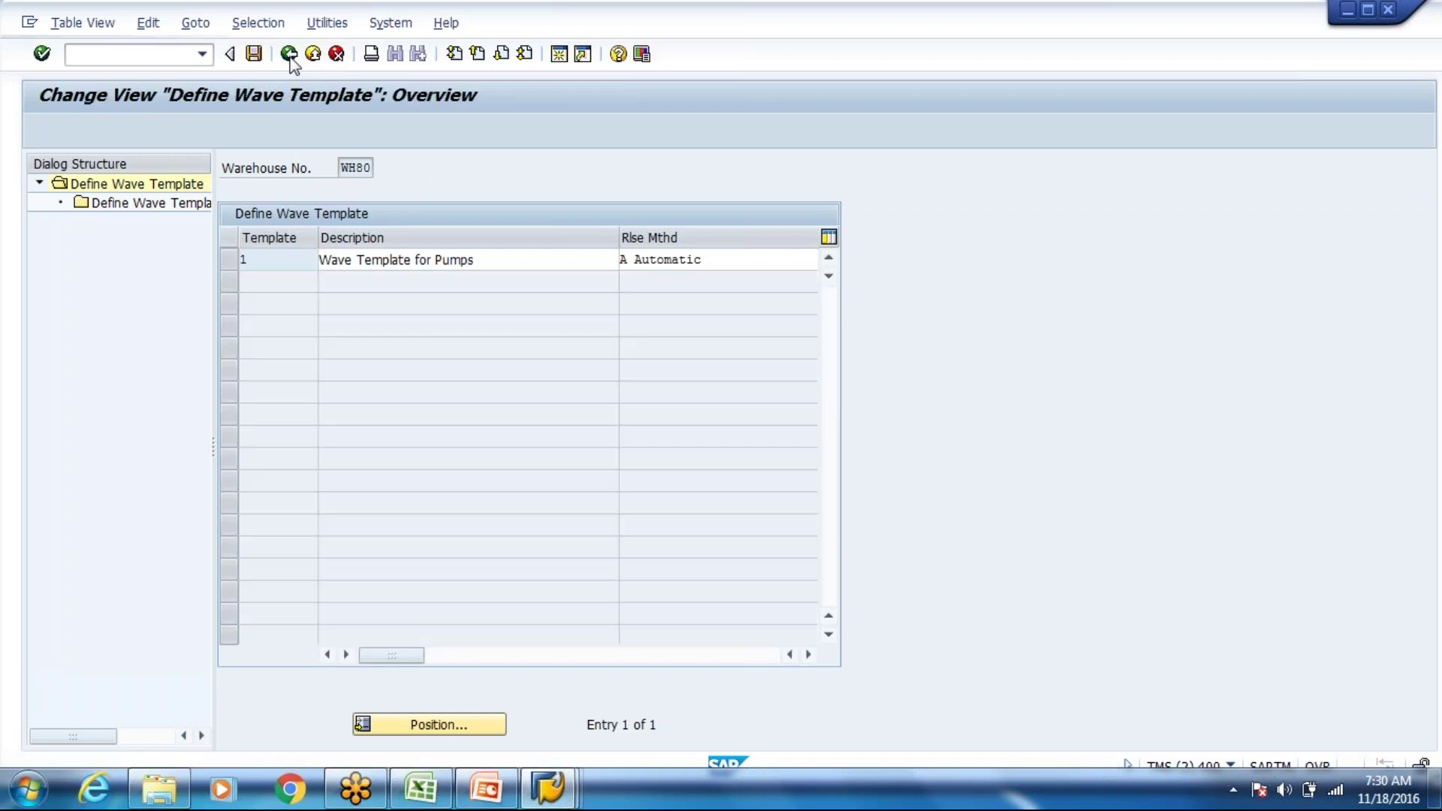
{"action": "left_click", "coordinate": [291, 58]}
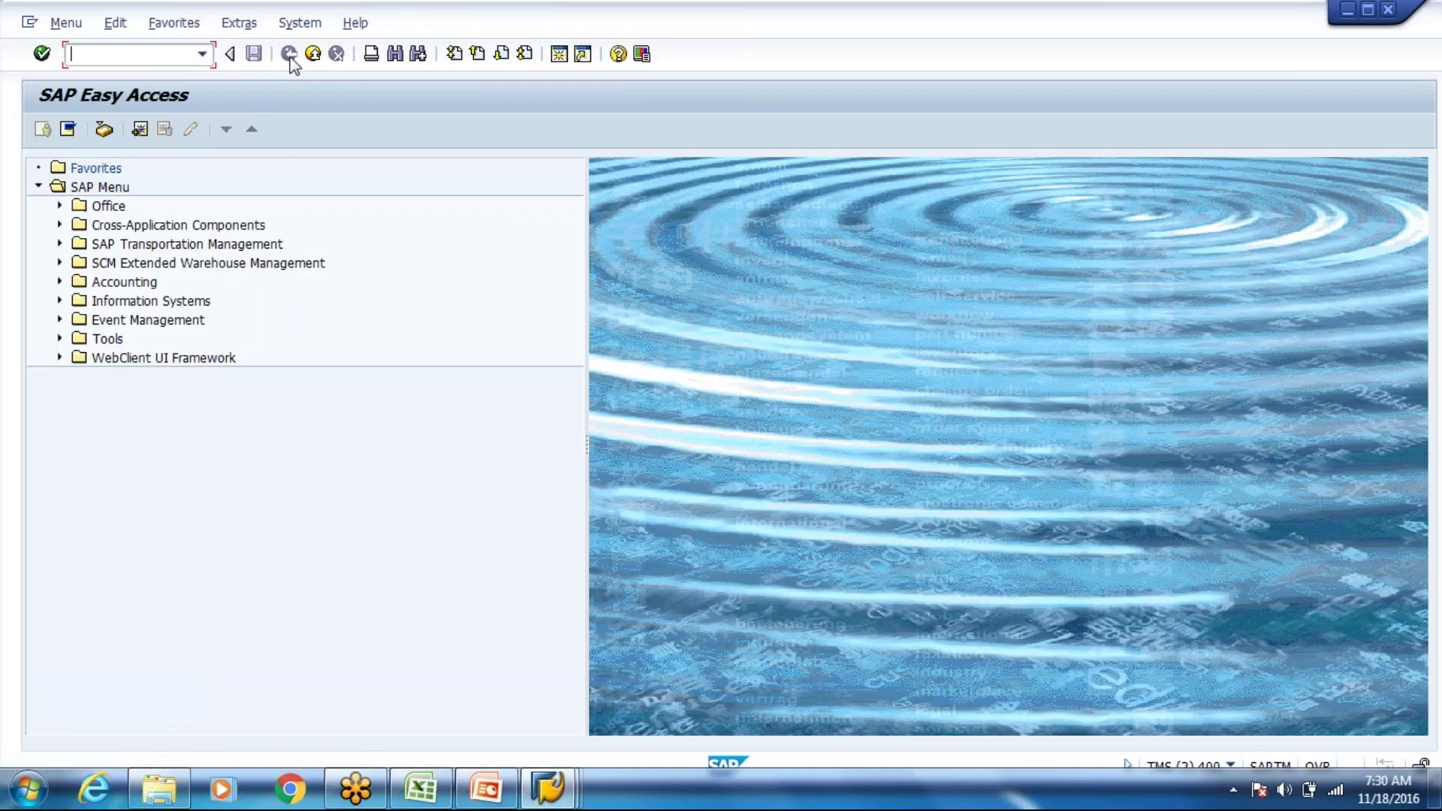
Step: Open the condition records for application WME (Wave Template Determination) with maintenance group WME
{"action": "left_click", "coordinate": [314, 58]}
{"action": "left_click", "coordinate": [315, 59]}
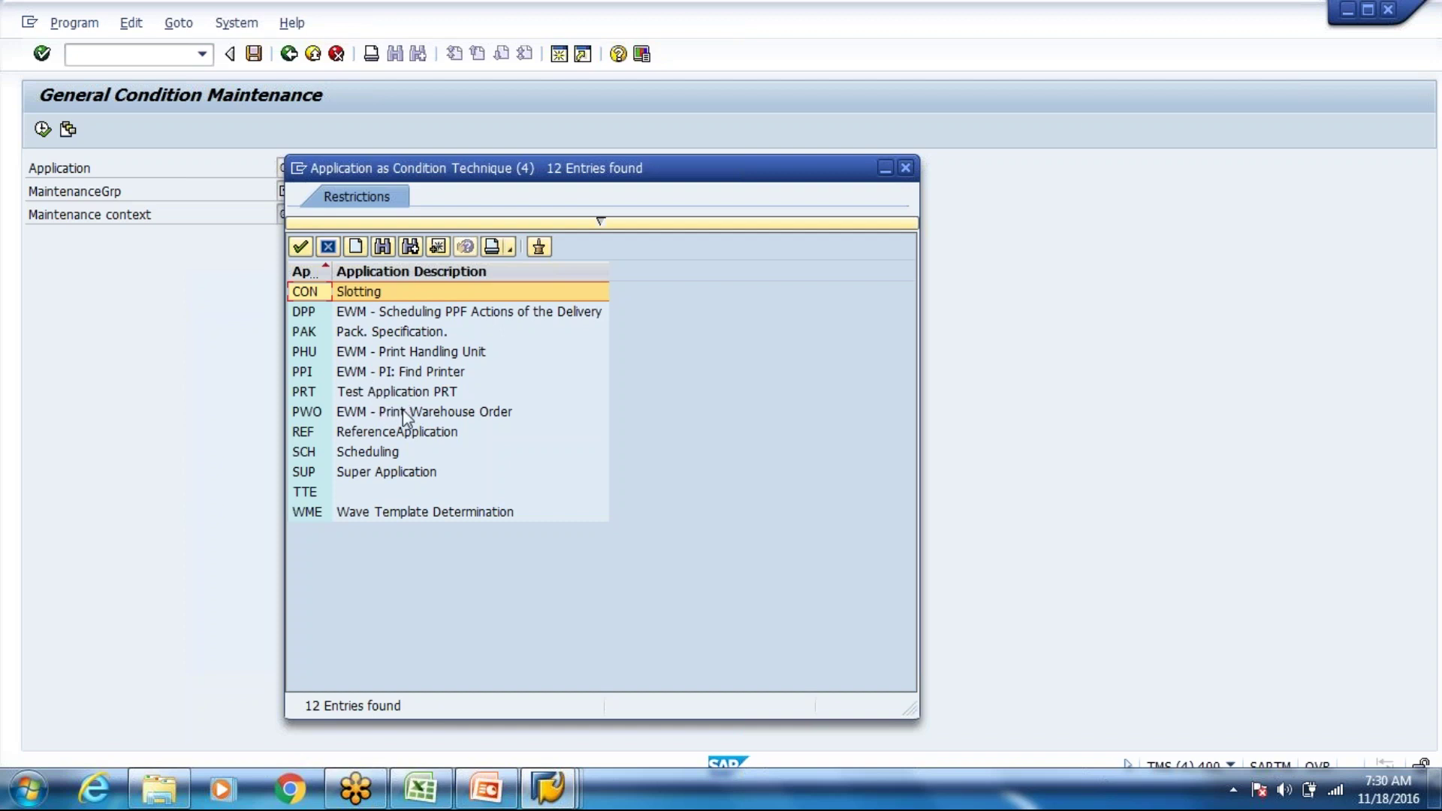
{"action": "double_click", "coordinate": [396, 515]}
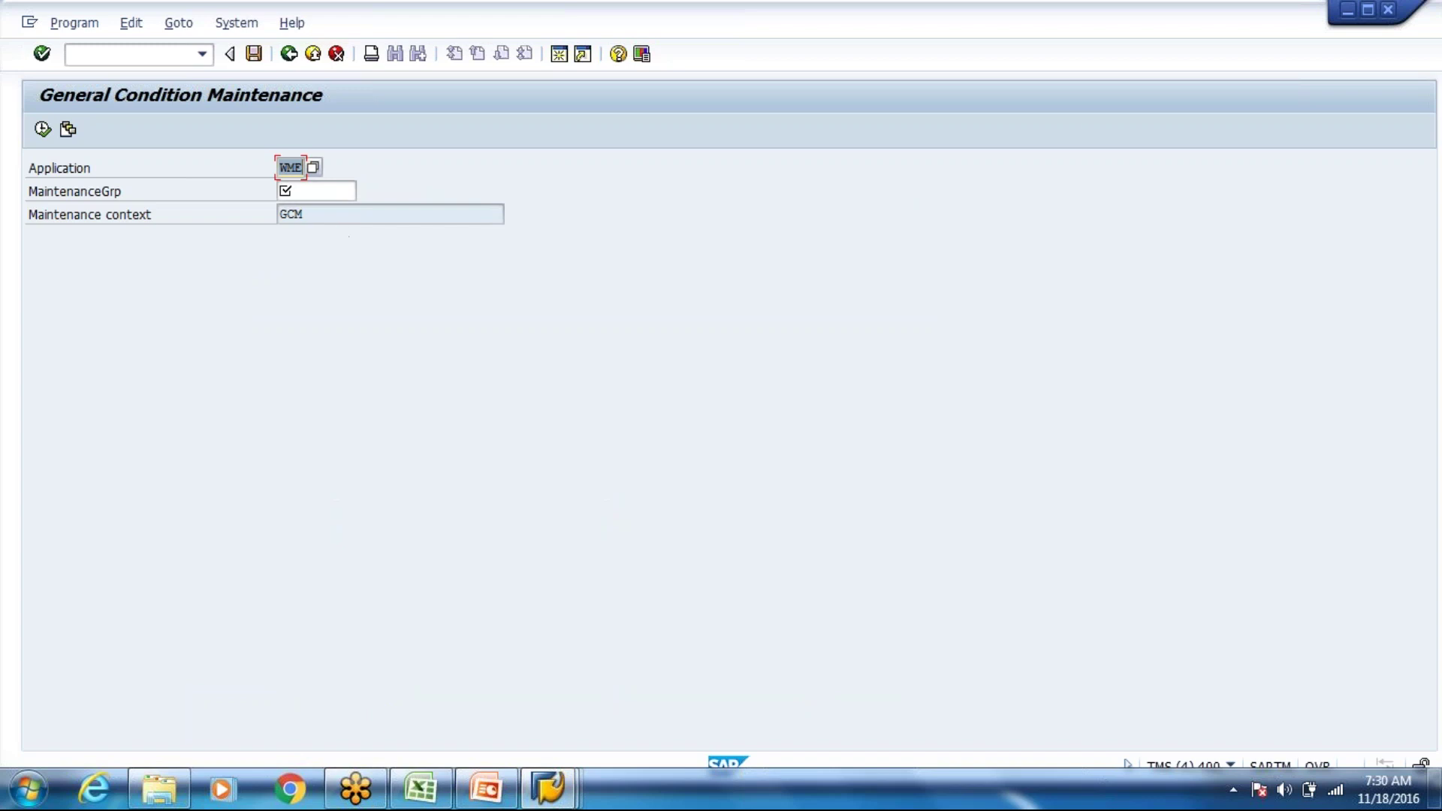
{"action": "key", "text": "Tab"}
{"action": "left_click", "coordinate": [365, 192]}
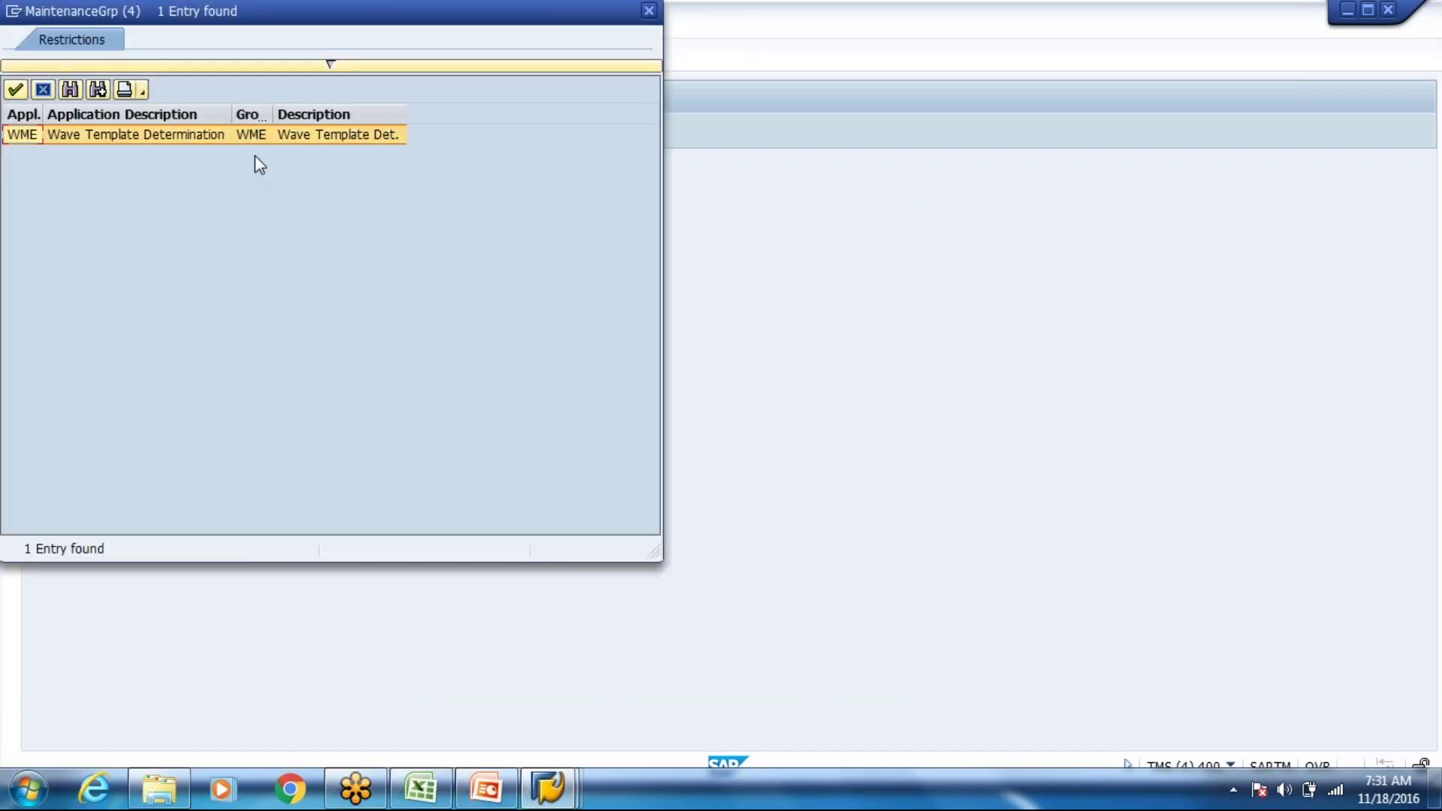
{"action": "double_click", "coordinate": [273, 135]}
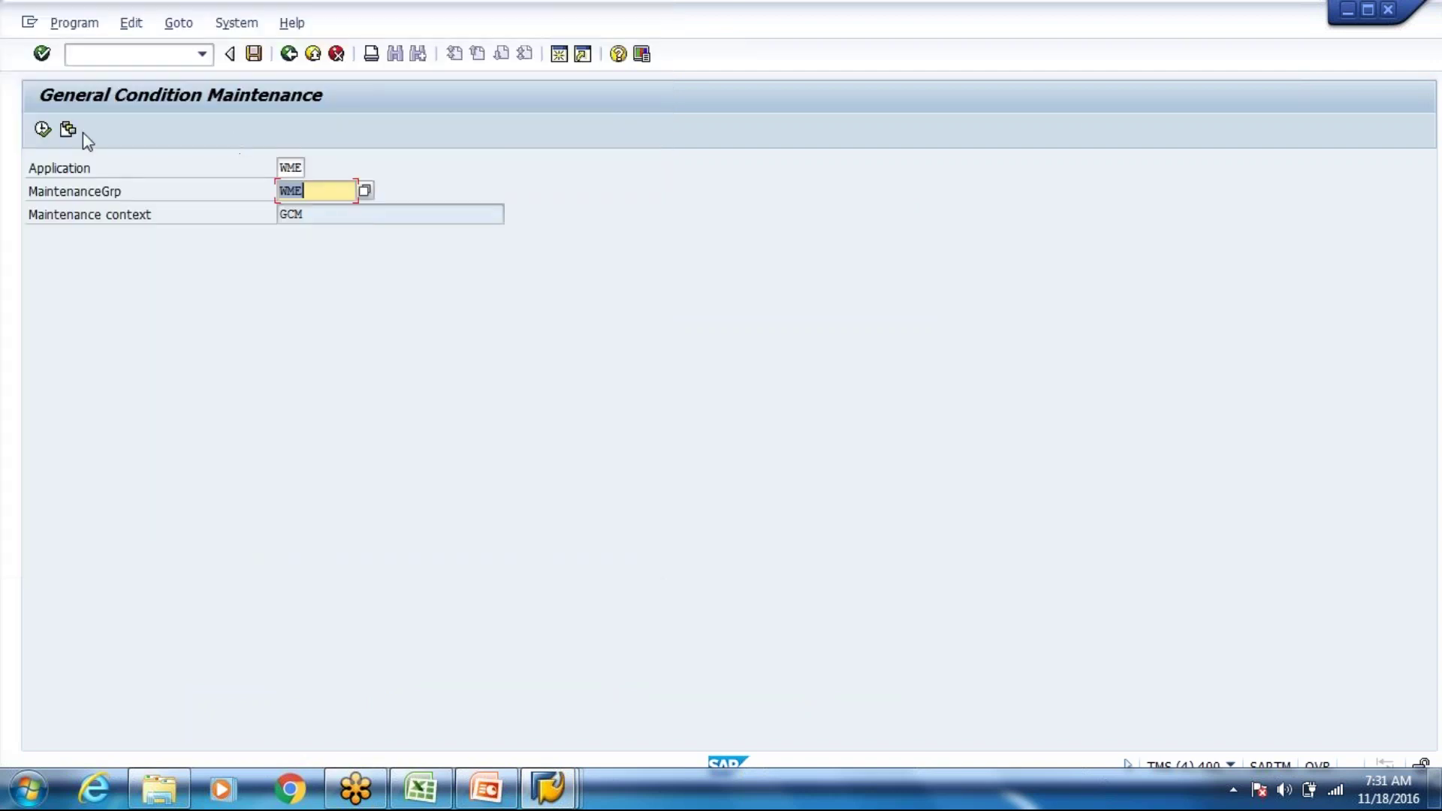
{"action": "left_click", "coordinate": [42, 130]}
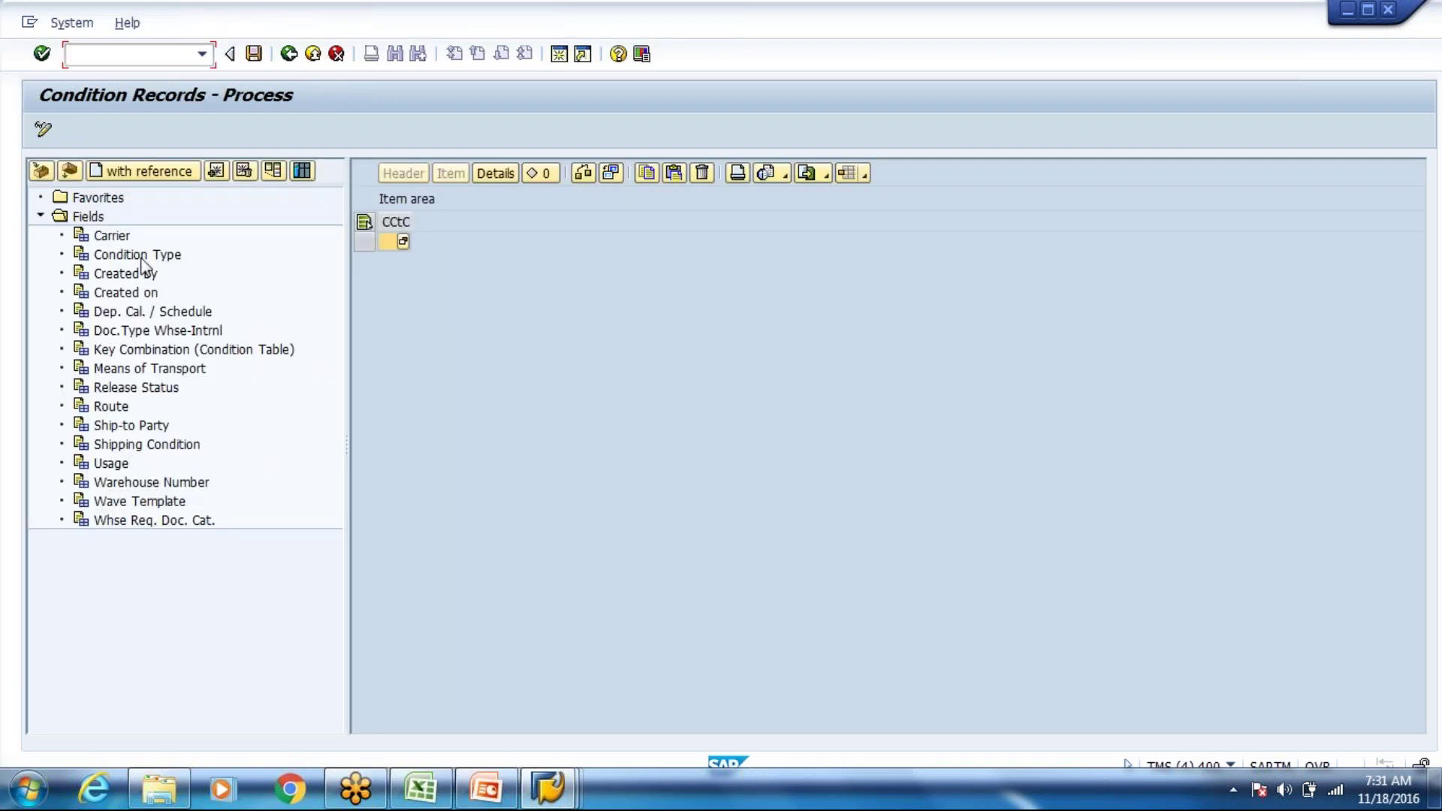
Step: List the condition records of condition type 0WHN (Whse No., Doc. Cat.) valid on 18.11.2016
{"action": "left_click", "coordinate": [142, 256]}
{"action": "left_click", "coordinate": [43, 176]}
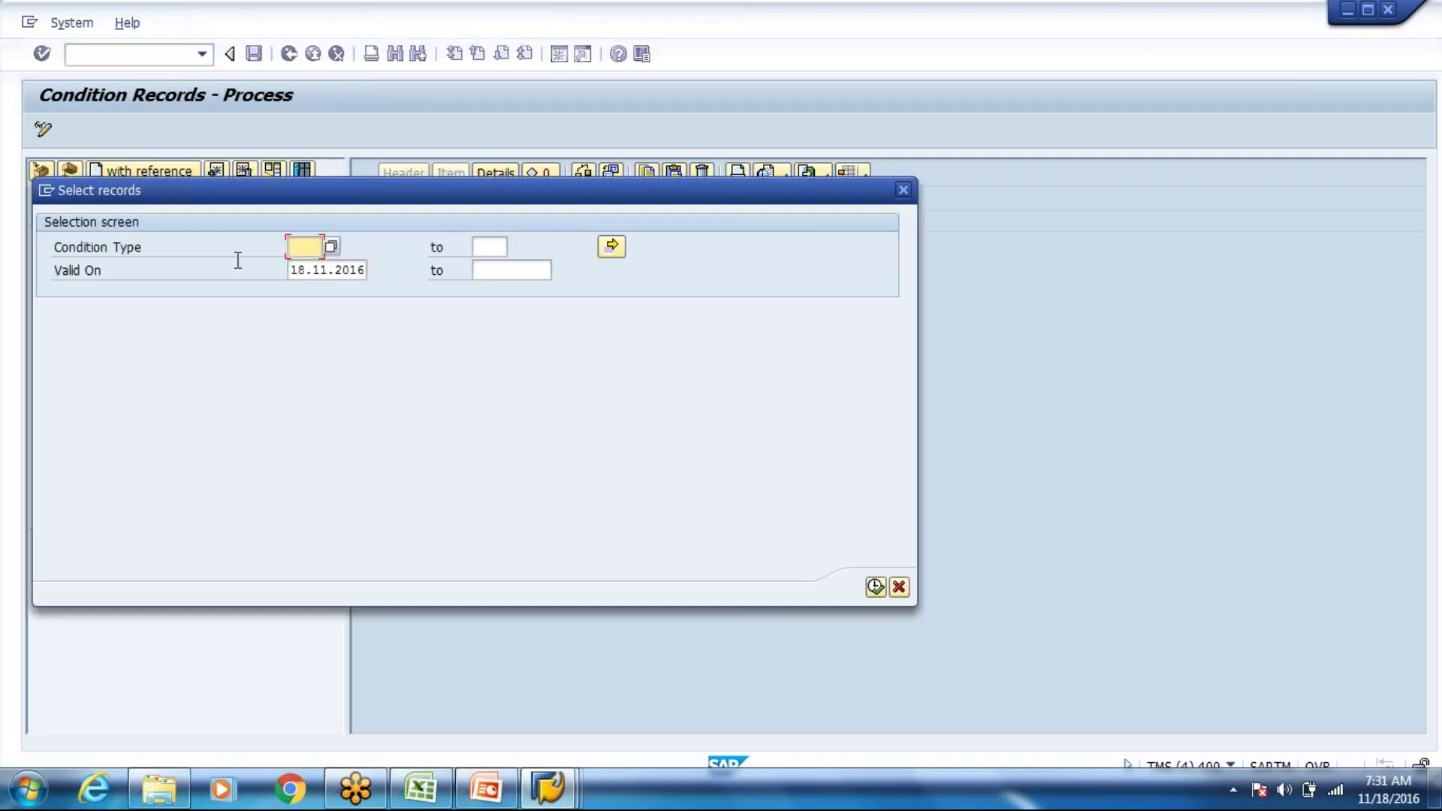
{"action": "left_click", "coordinate": [331, 247]}
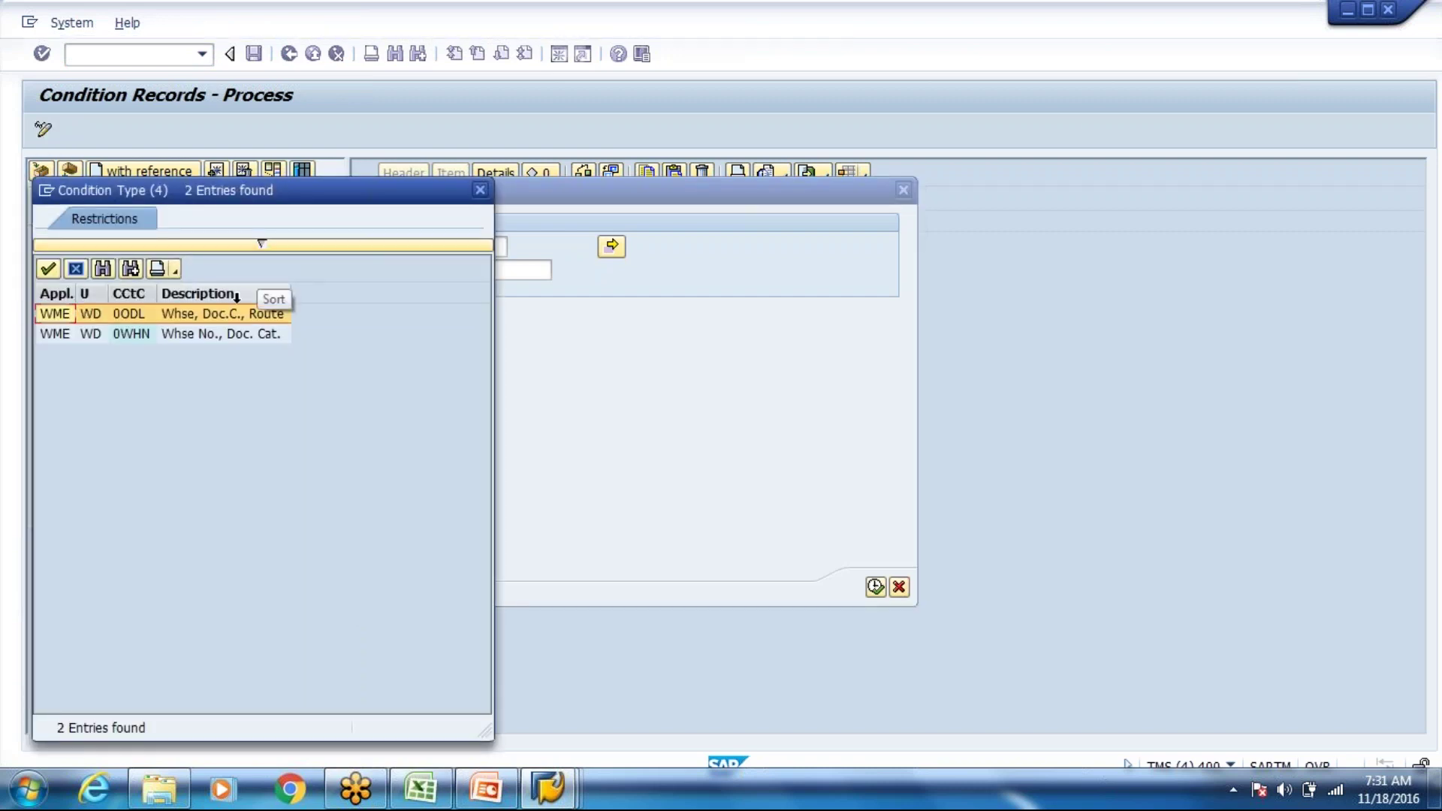
{"action": "double_click", "coordinate": [242, 336]}
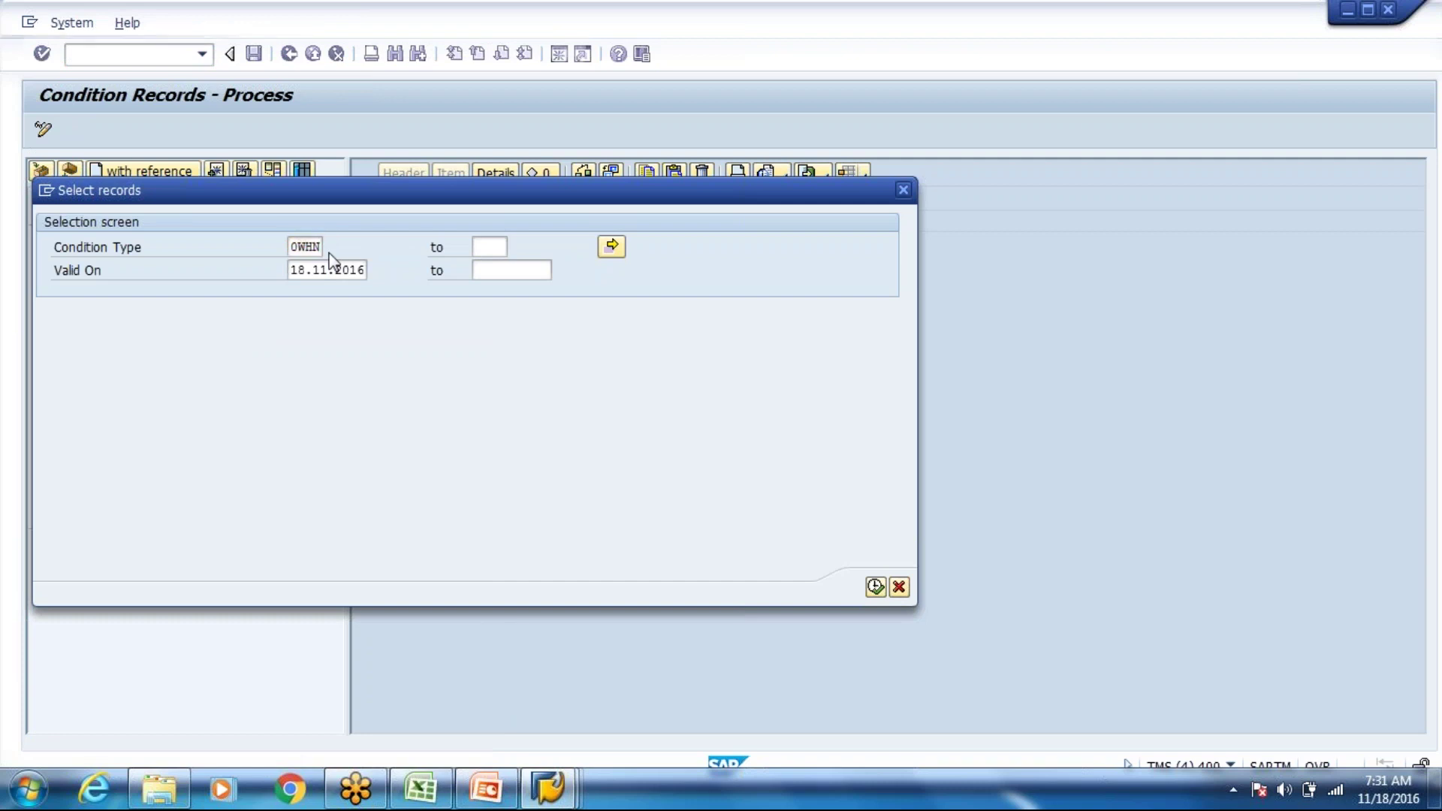
{"action": "left_click", "coordinate": [331, 248]}
{"action": "double_click", "coordinate": [264, 337]}
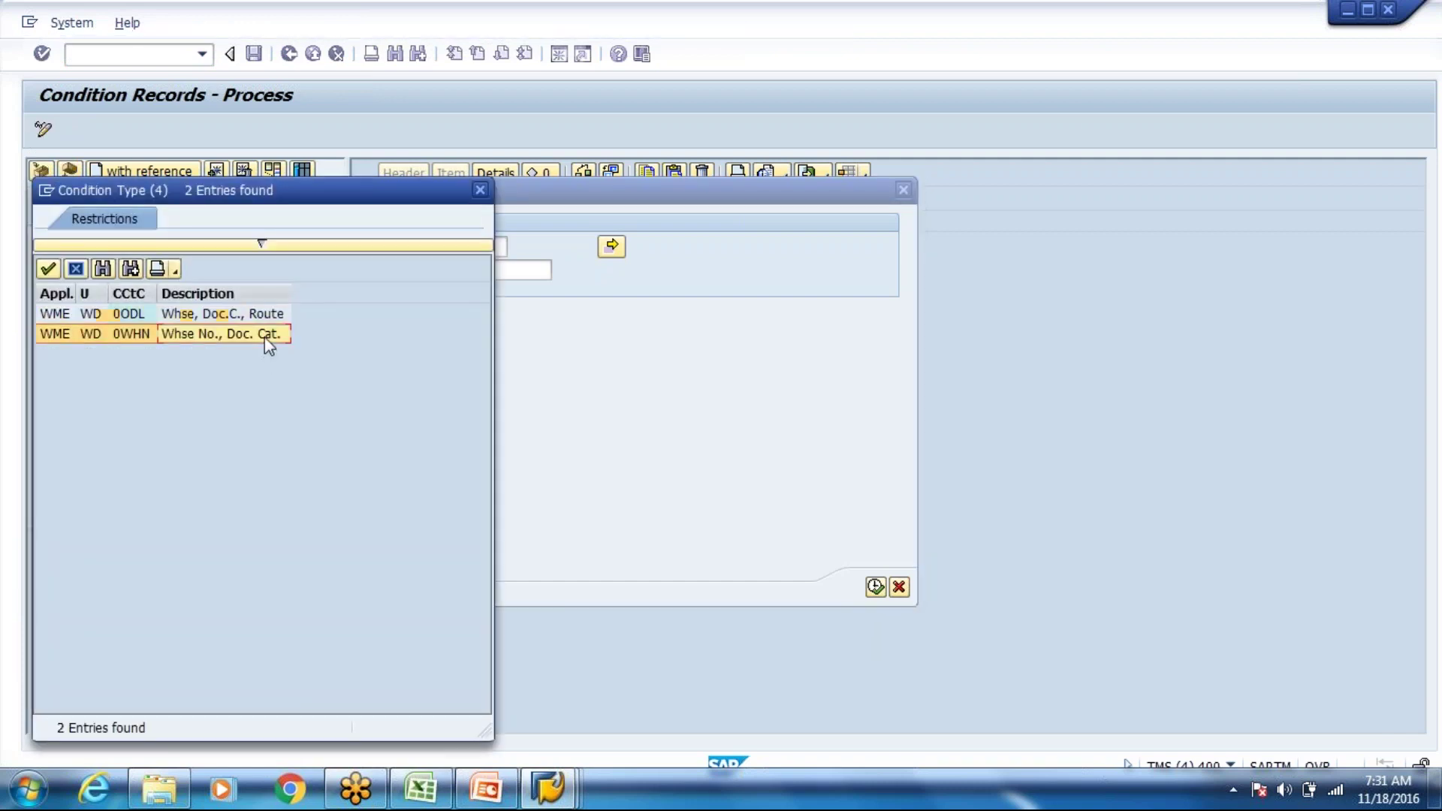
{"action": "left_click", "coordinate": [876, 587]}
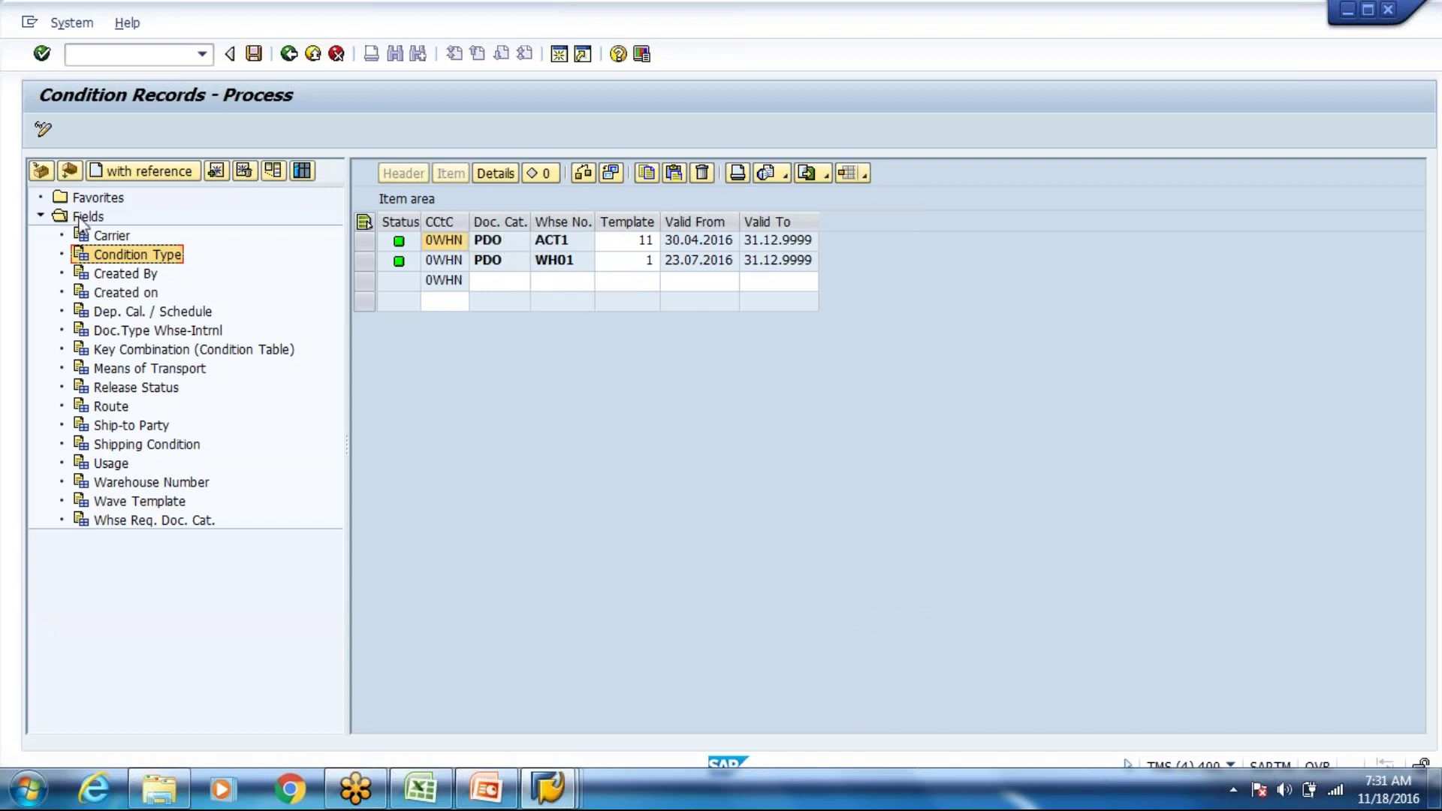
Step: List the condition records of type 0ODL and examine their determination fields, widening the Ship-to Party column
{"action": "left_click", "coordinate": [42, 172]}
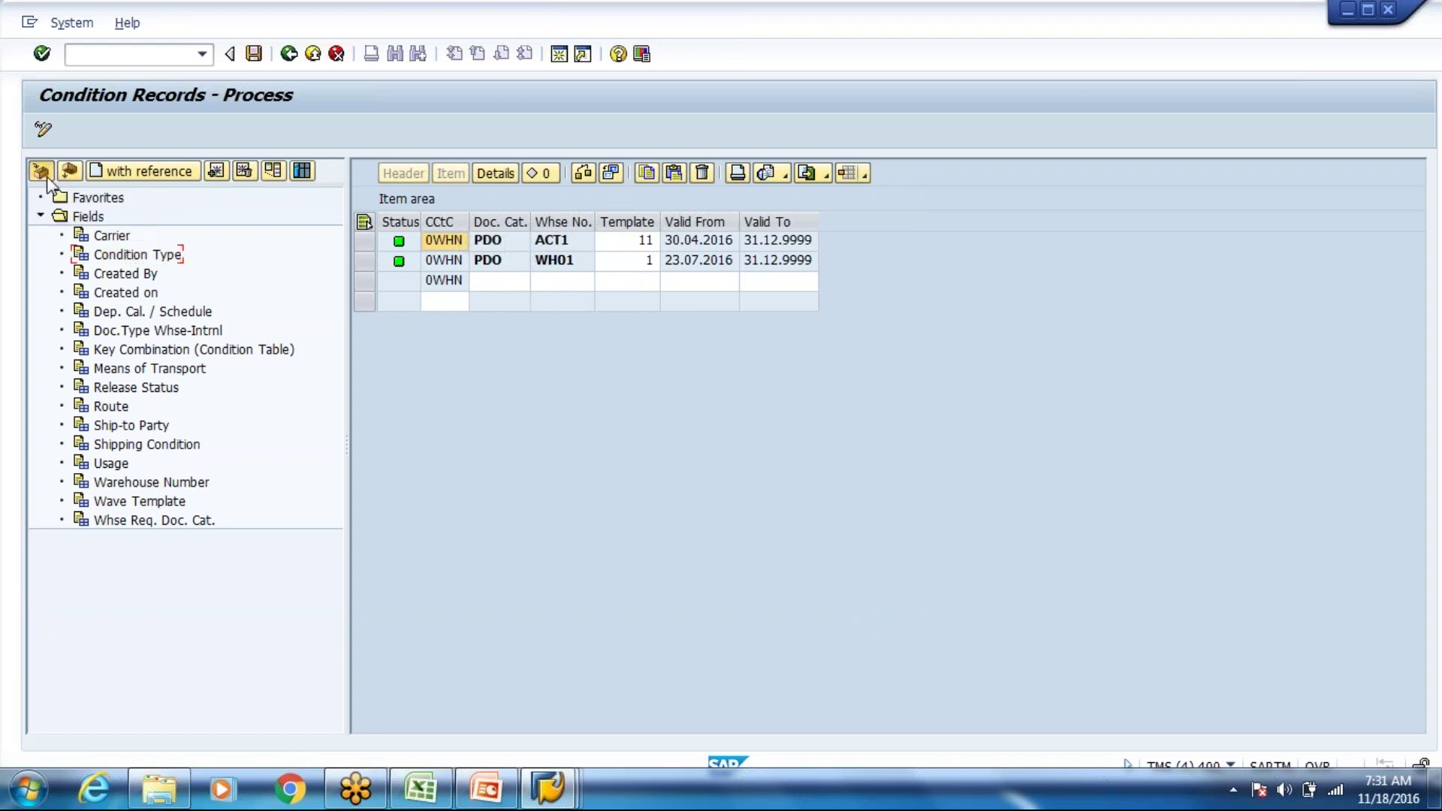
{"action": "left_click", "coordinate": [332, 248]}
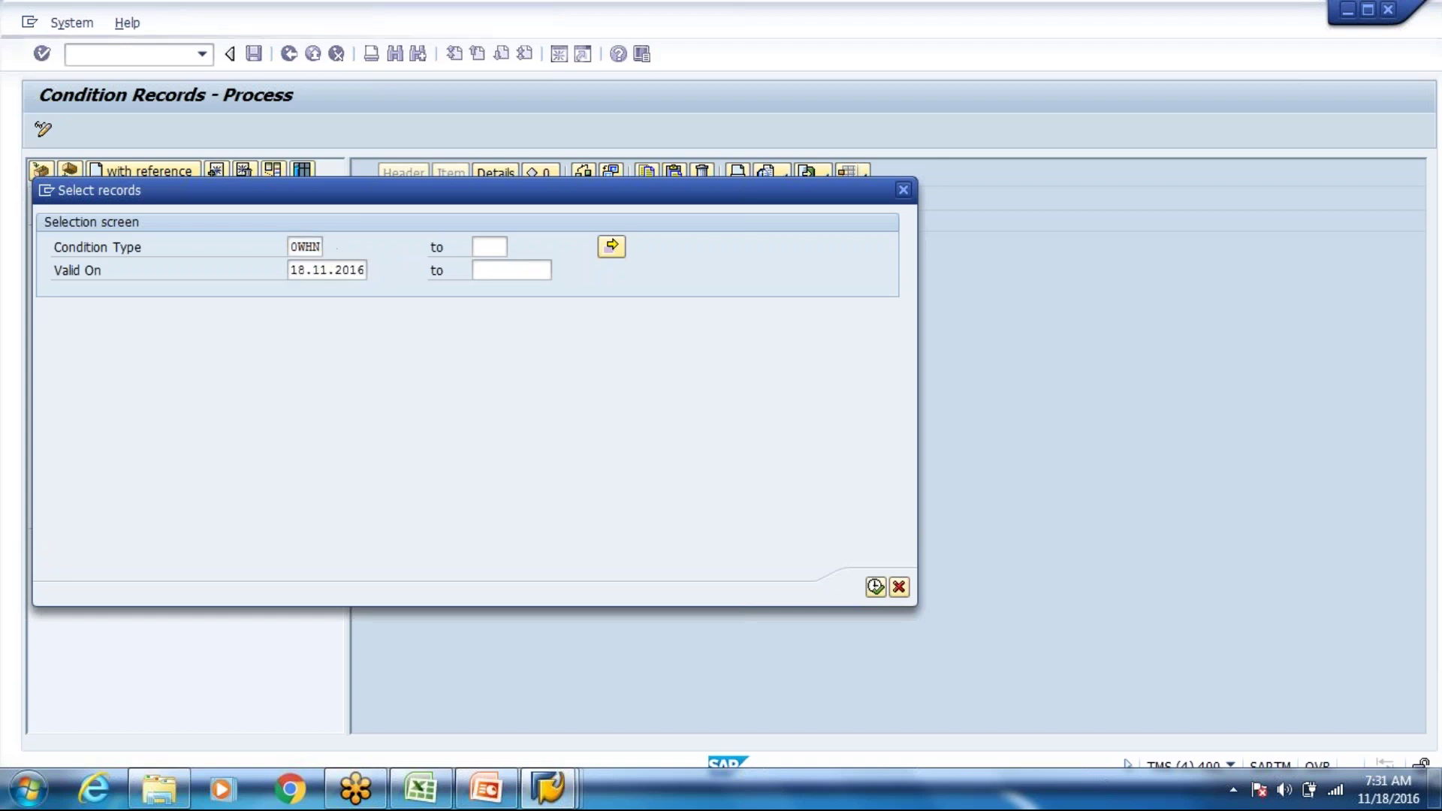
{"action": "double_click", "coordinate": [245, 314]}
{"action": "left_click", "coordinate": [874, 587]}
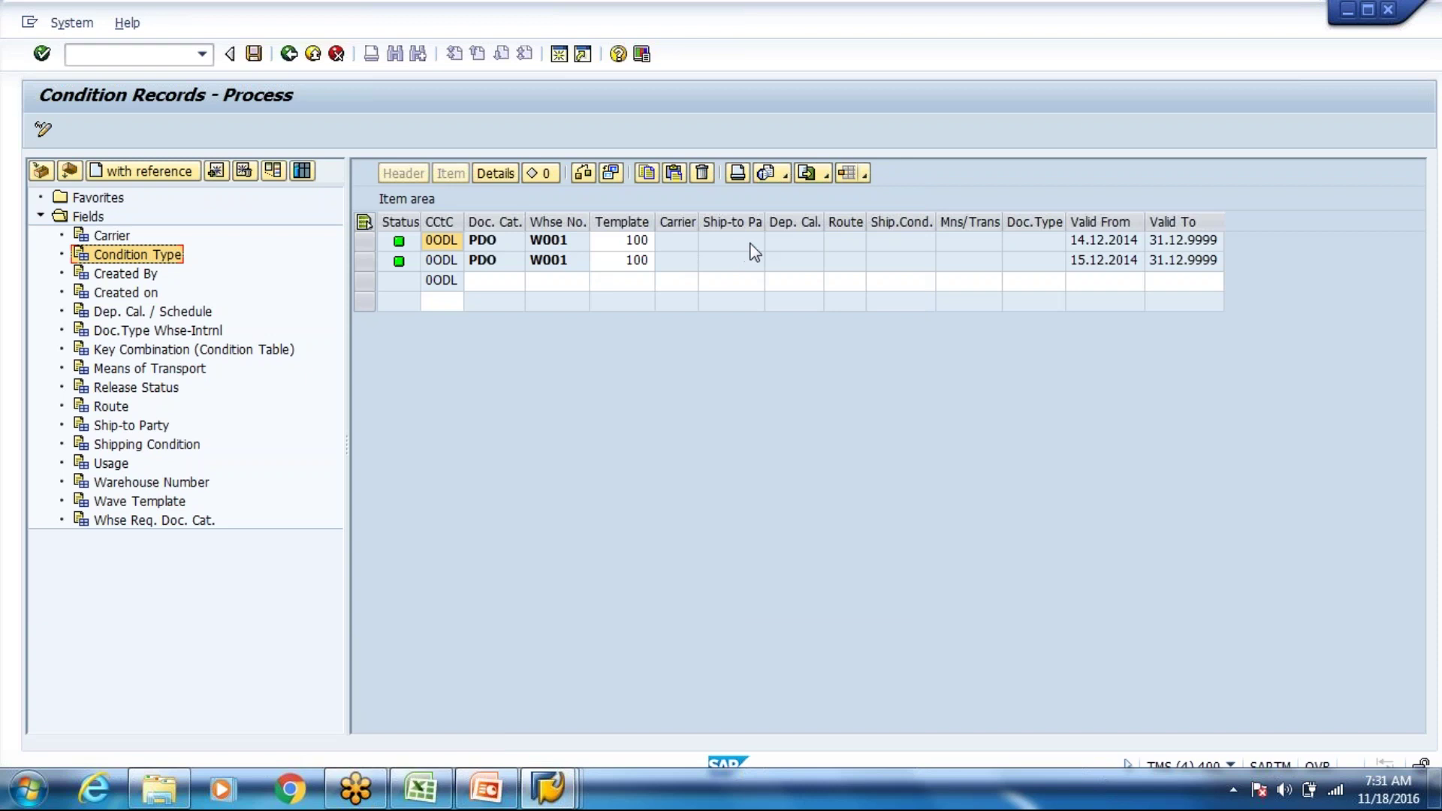
{"action": "left_click", "coordinate": [828, 256]}
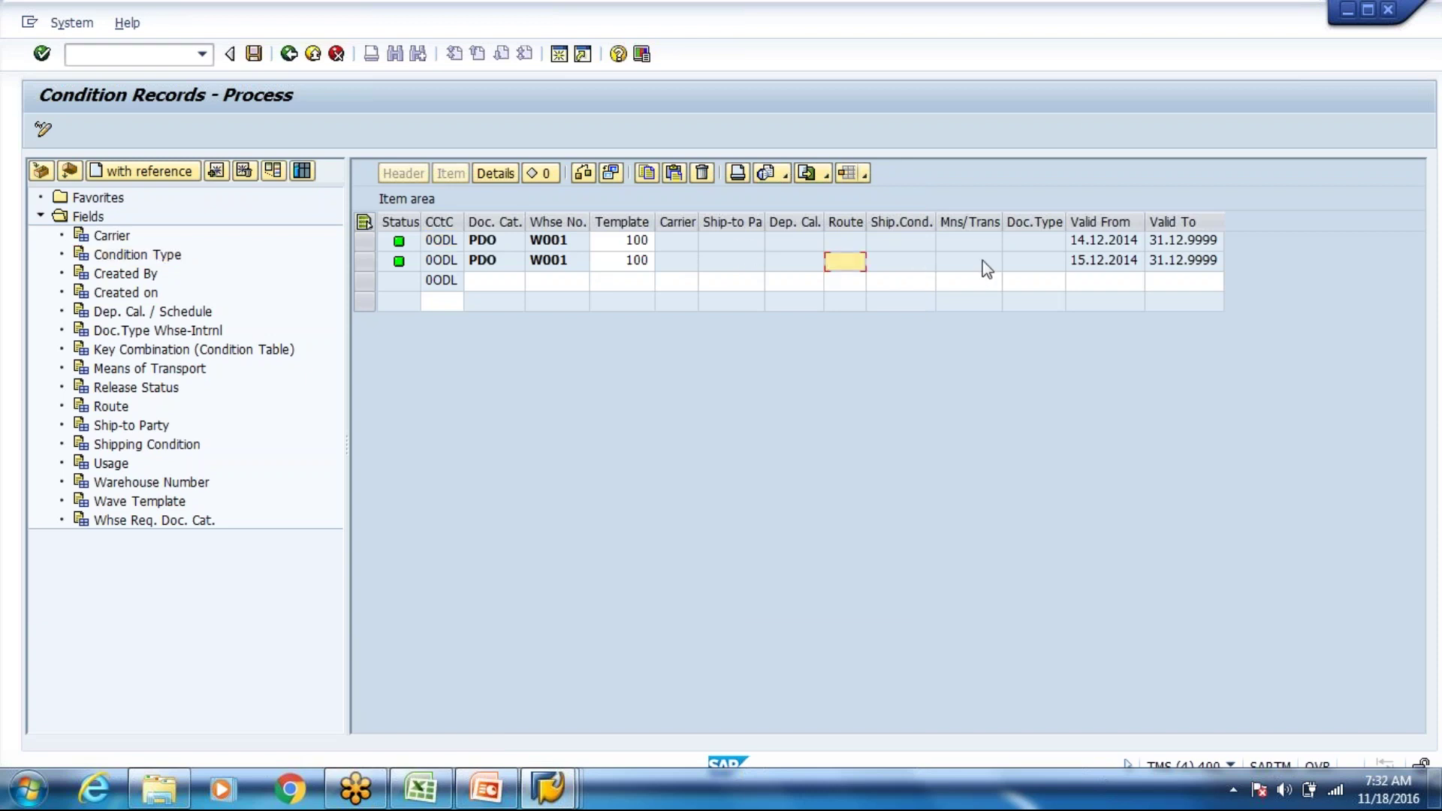
{"action": "left_click", "coordinate": [498, 285]}
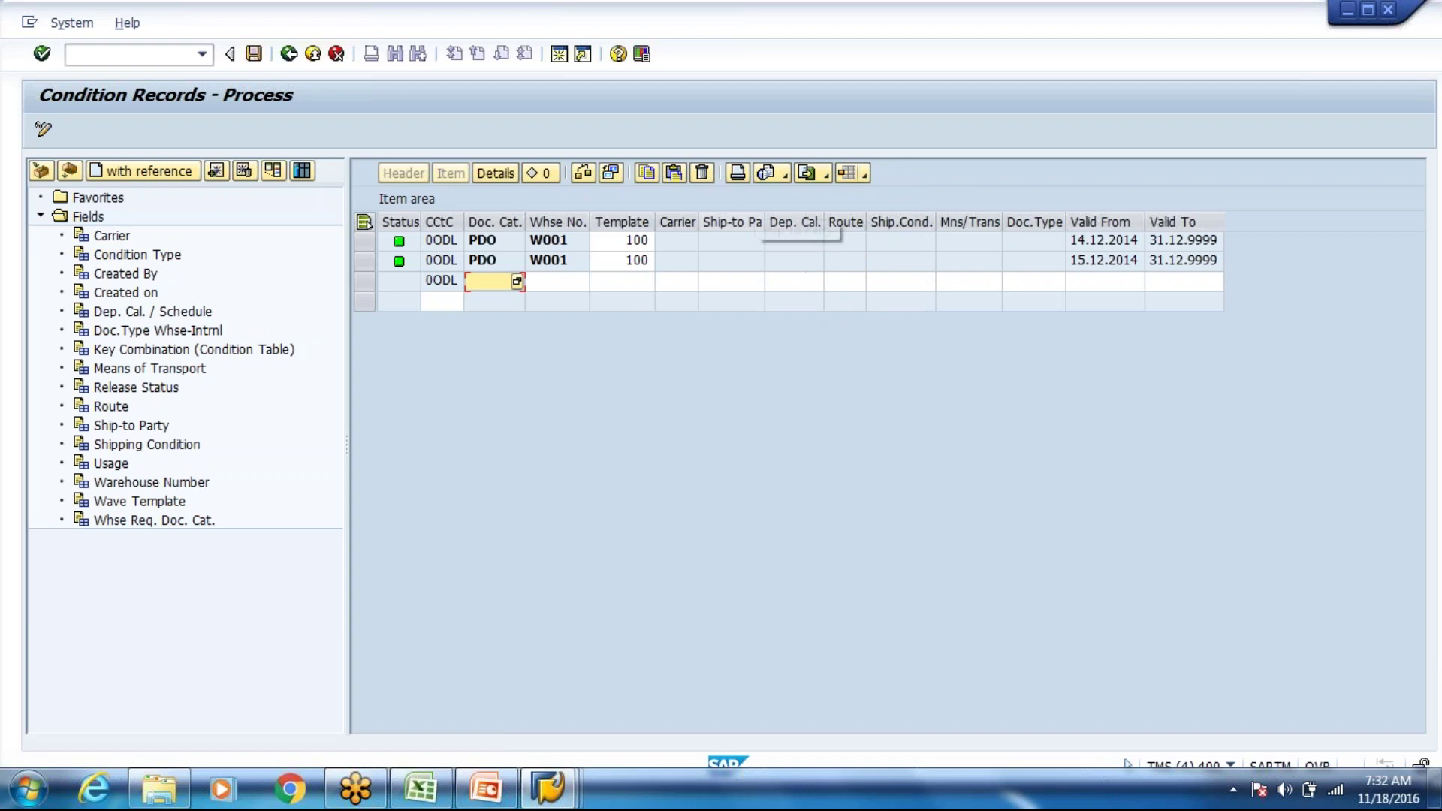
{"action": "left_click_drag", "start_coordinate": [764, 221], "coordinate": [815, 217]}
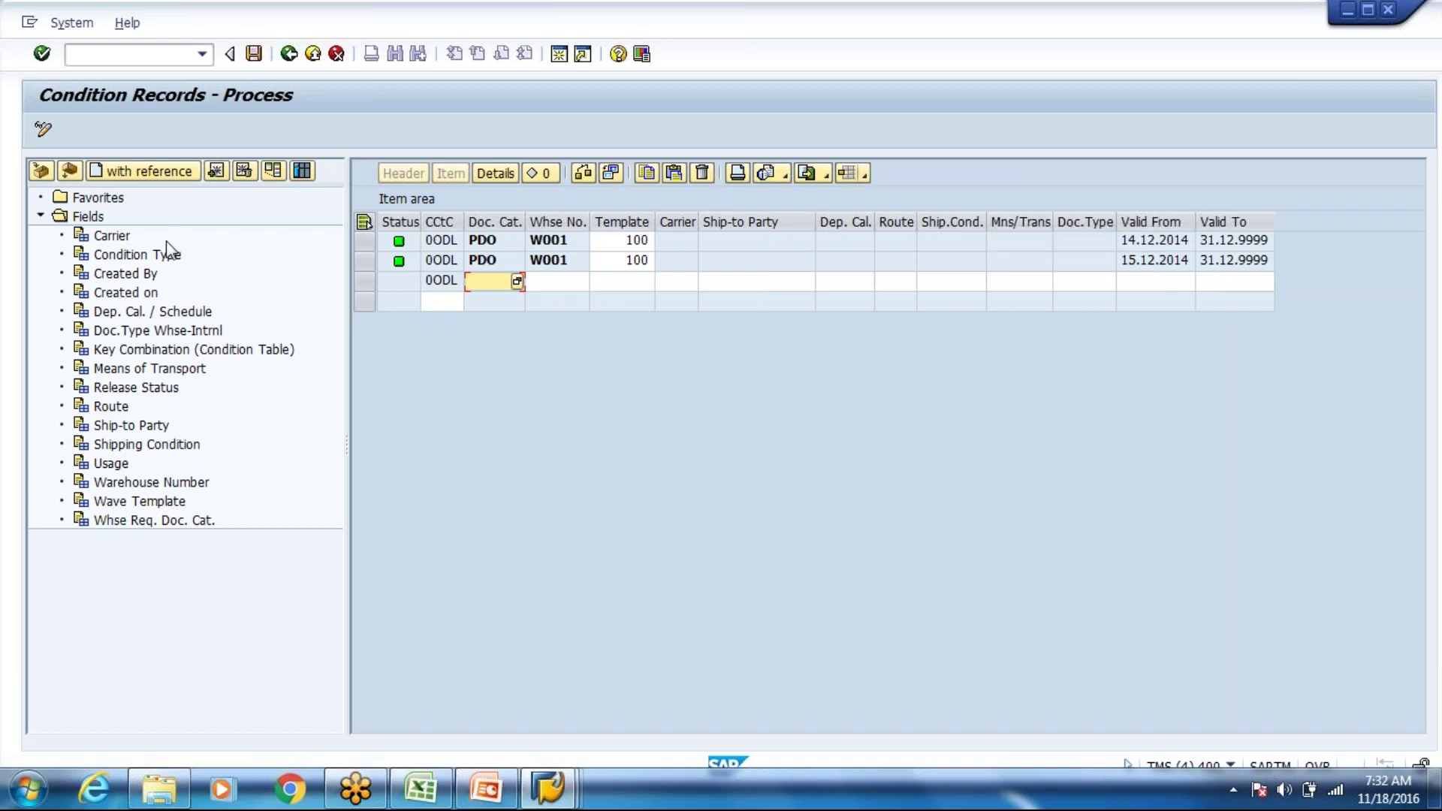
Step: Reselect the condition records by condition type, changing the selection from 0ODL back to 0WHN
{"action": "left_click", "coordinate": [126, 255]}
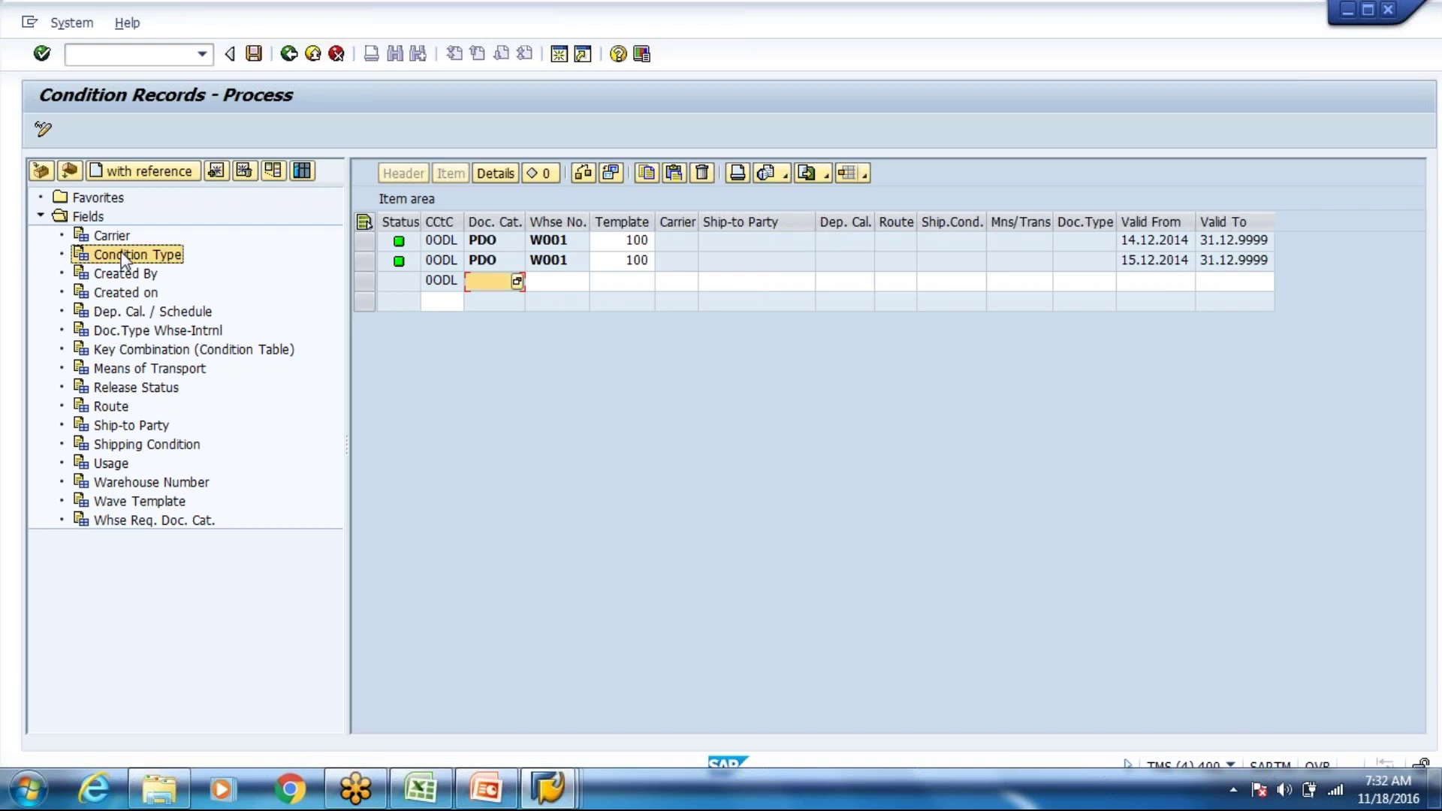
{"action": "left_click", "coordinate": [42, 171]}
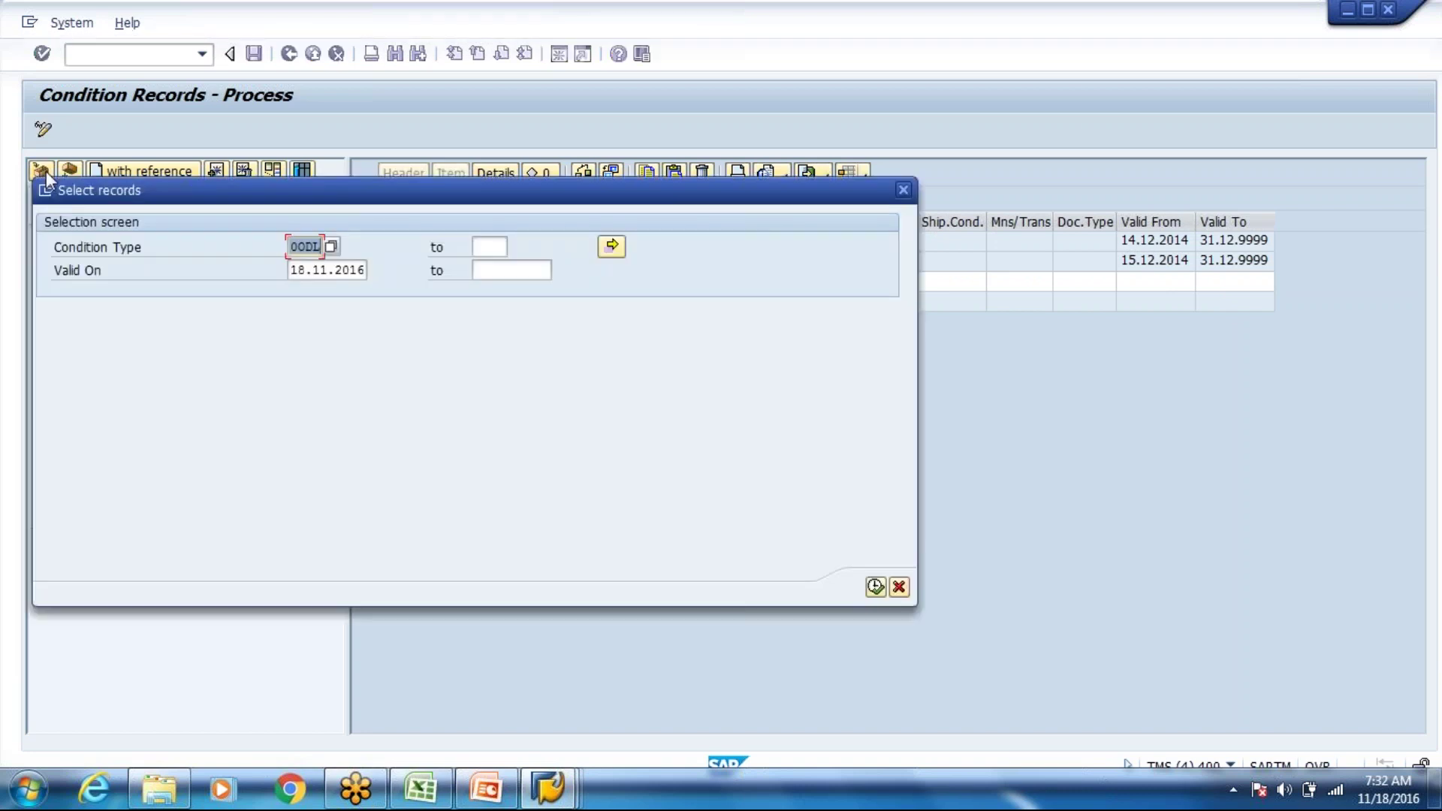
{"action": "key", "text": "BackSpace"}
{"action": "key", "text": "Down"}
{"action": "key", "text": "Down"}
{"action": "key", "text": "Return"}
{"action": "left_click", "coordinate": [875, 587]}
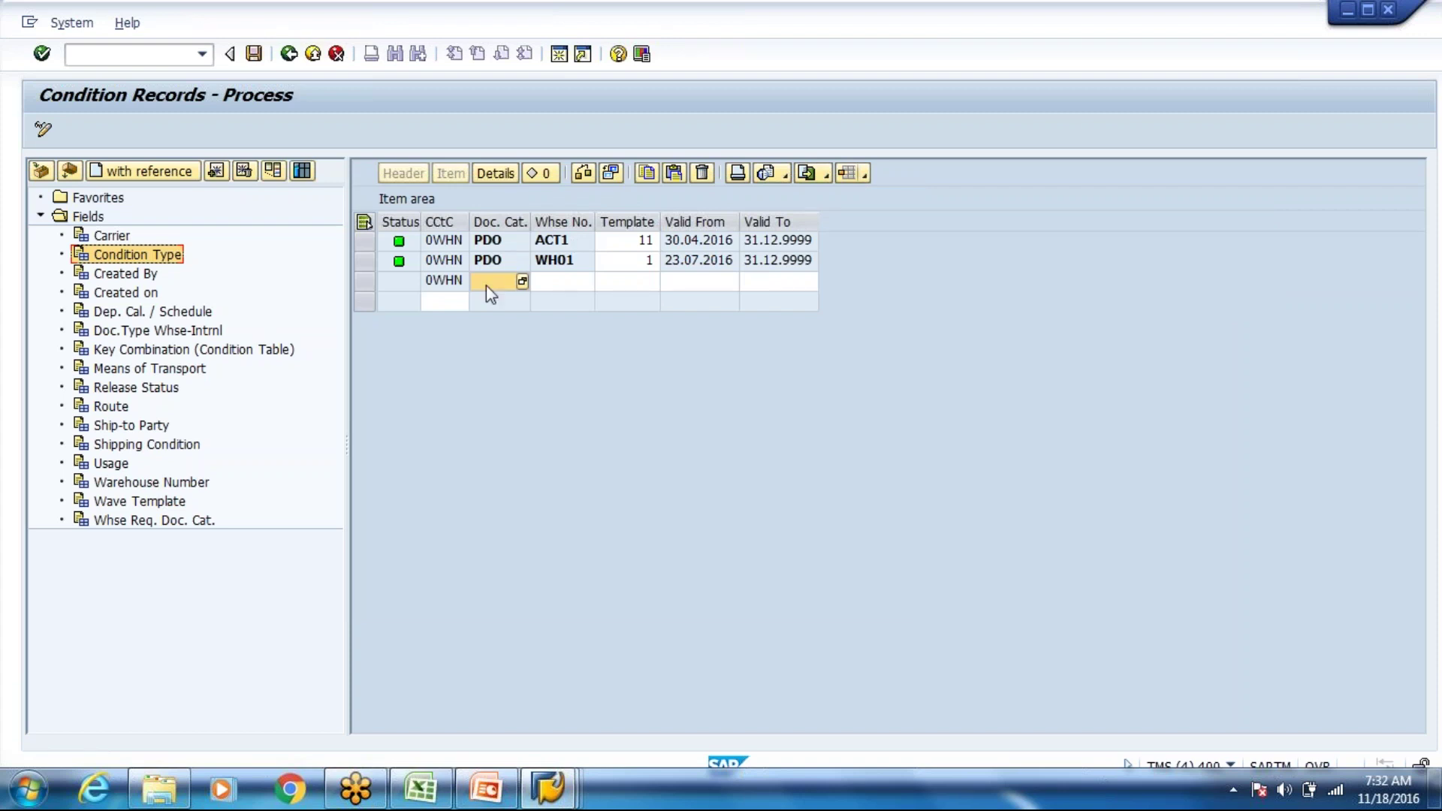
Step: Add a 0WHN condition record for document category PDO, warehouse WH80 and wave template 1, and save it
{"action": "left_click", "coordinate": [452, 305]}
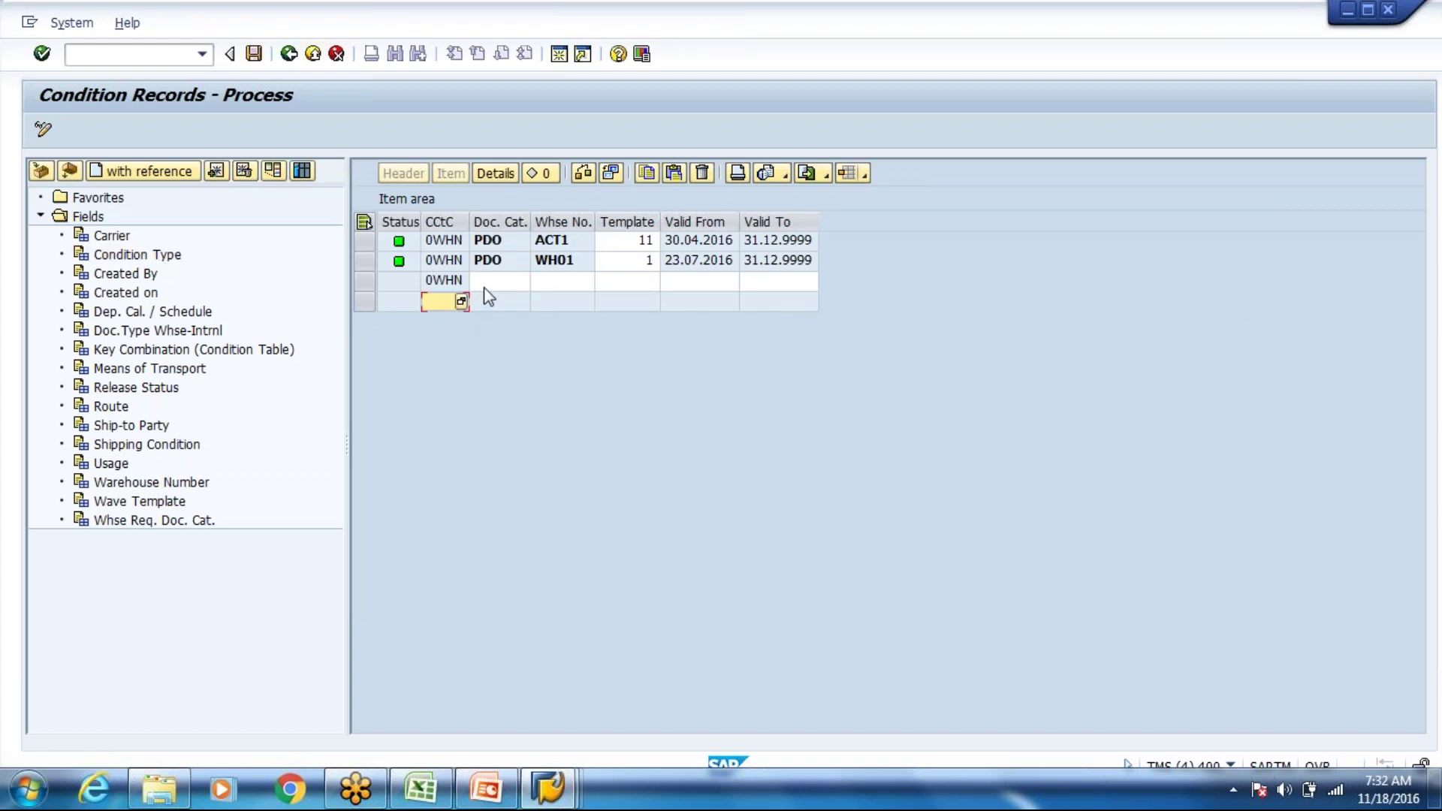
{"action": "left_click", "coordinate": [484, 287]}
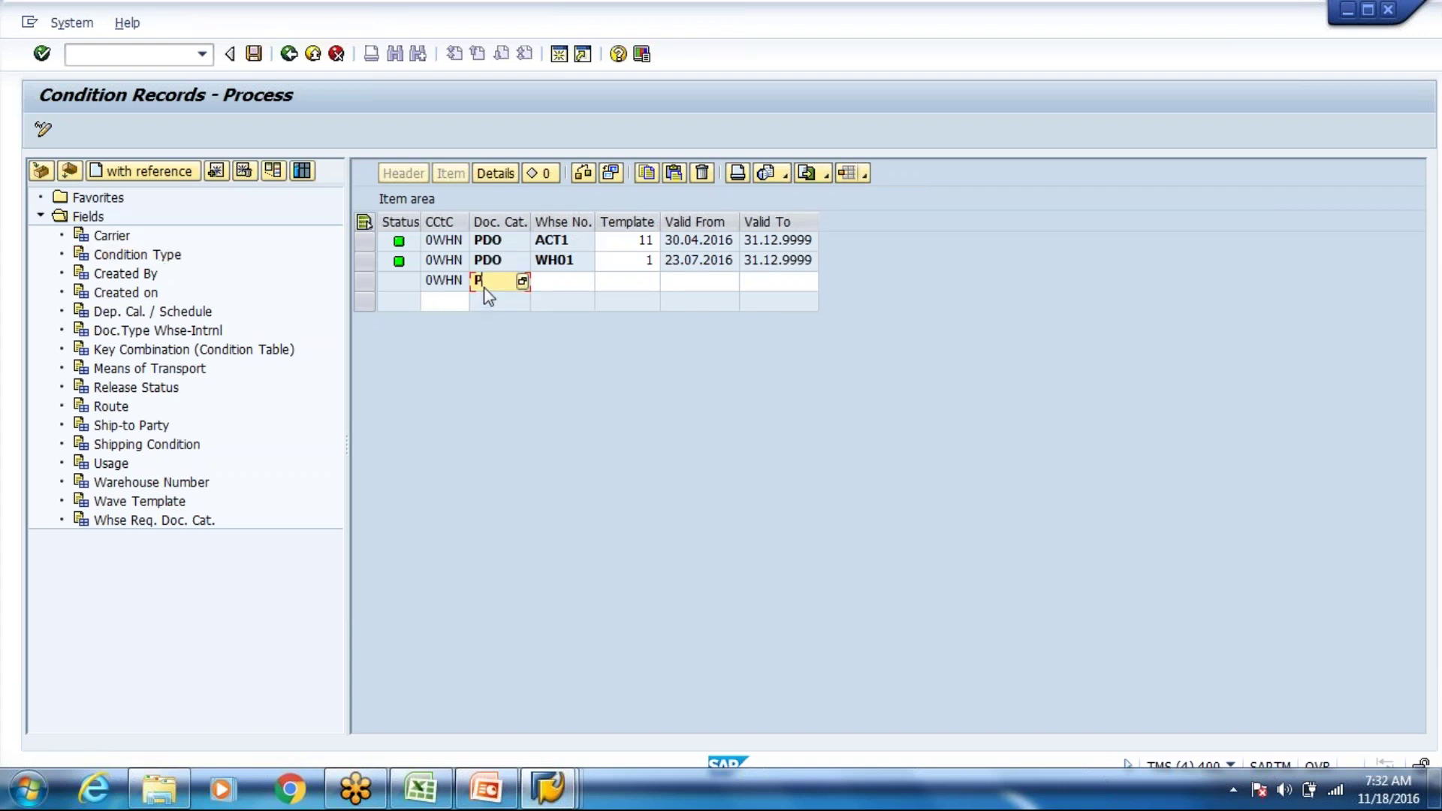
{"action": "key", "text": "Tab"}
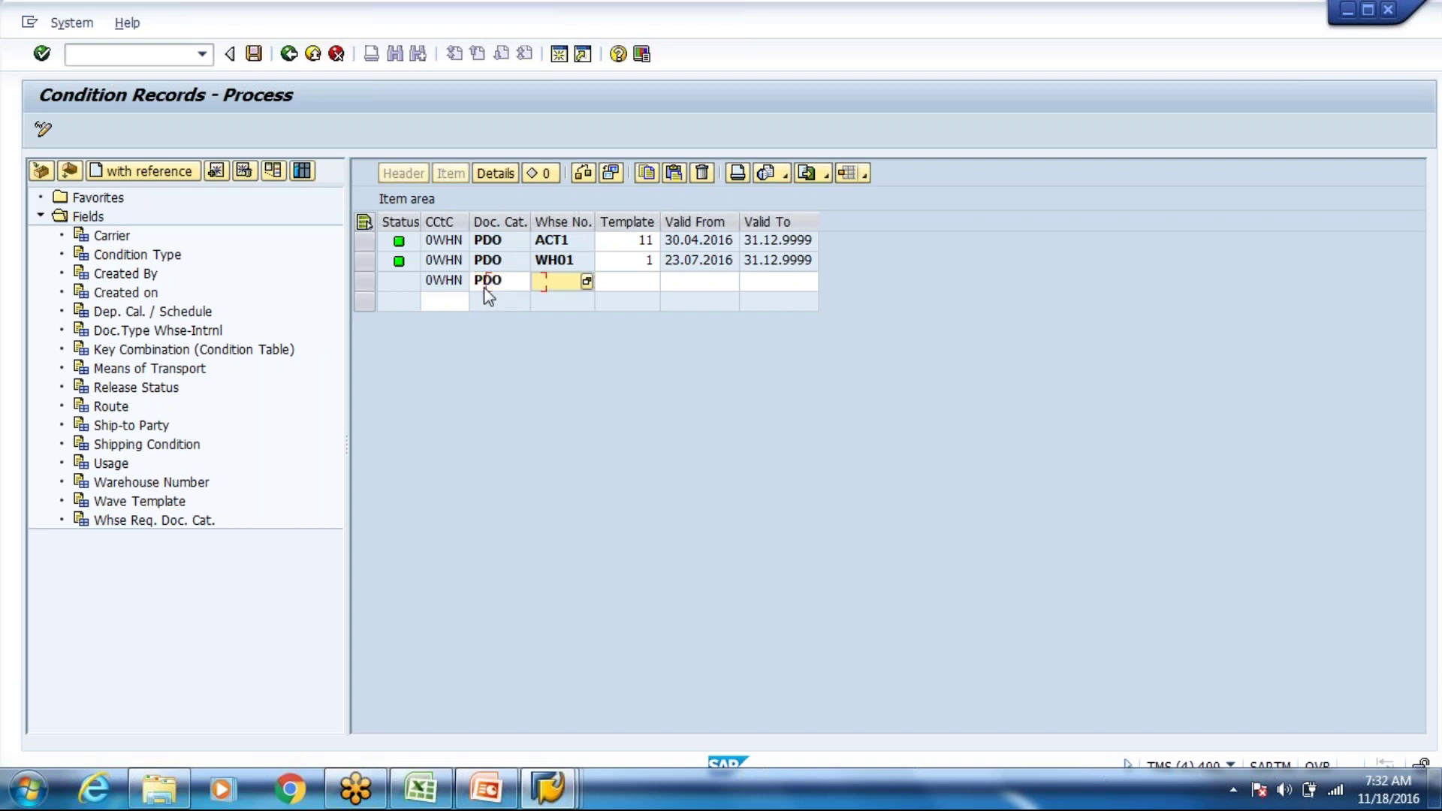
{"action": "type", "text": "WH"}
{"action": "type", "text": "80"}
{"action": "key", "text": "Tab"}
{"action": "key", "text": "Tab"}
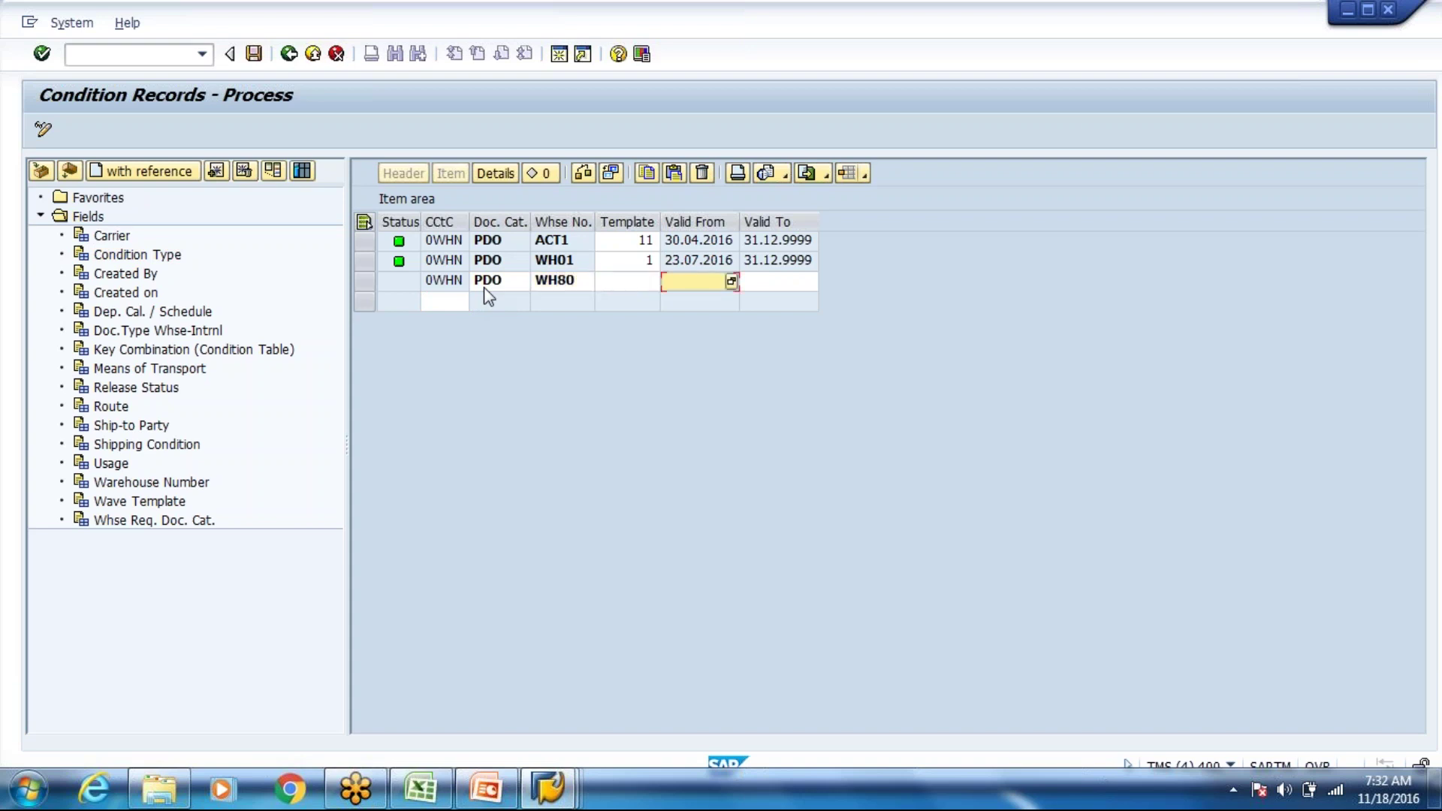
{"action": "key", "text": "shift+Tab"}
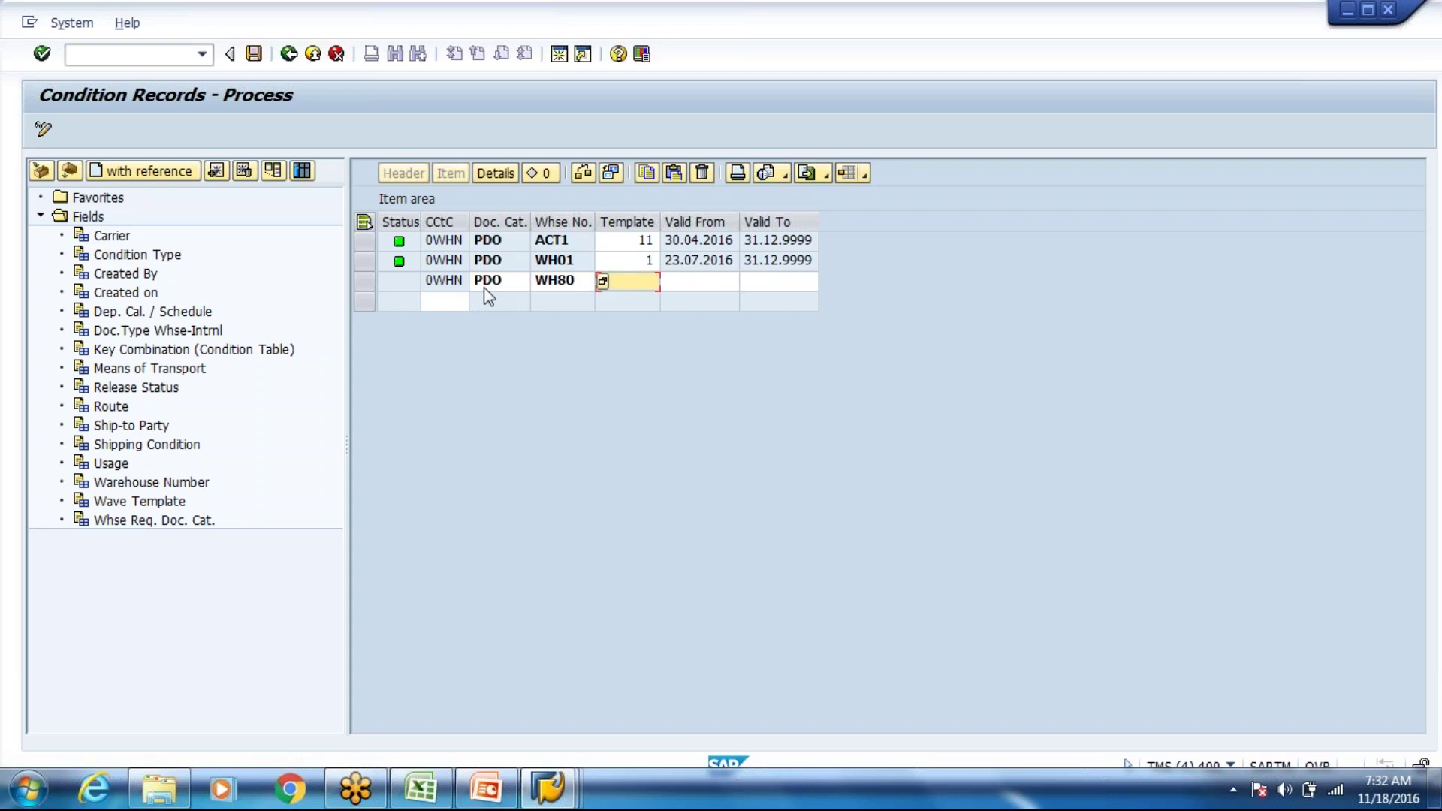
{"action": "type", "text": "1"}
{"action": "key", "text": "Return"}
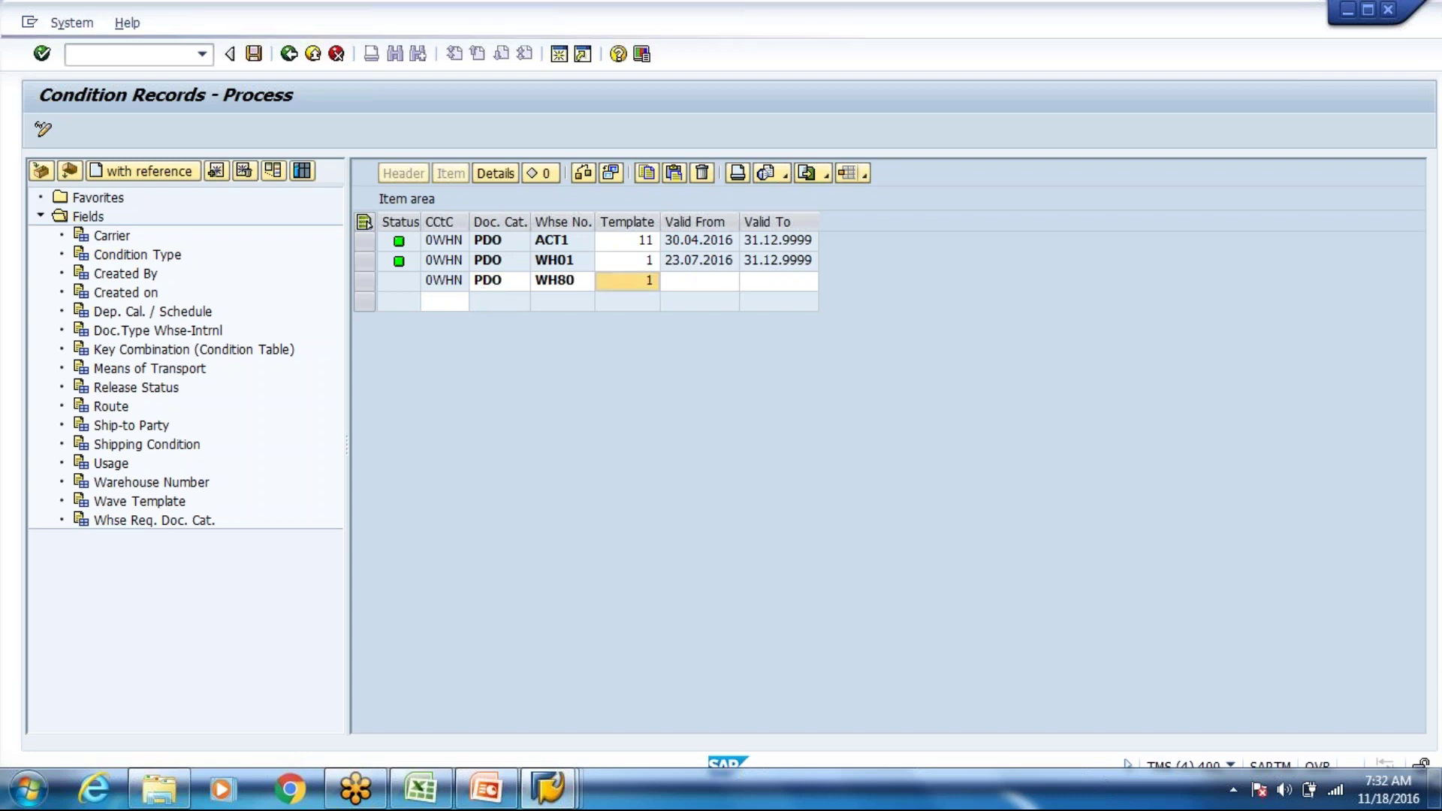
{"action": "key", "text": "ctrl+s"}
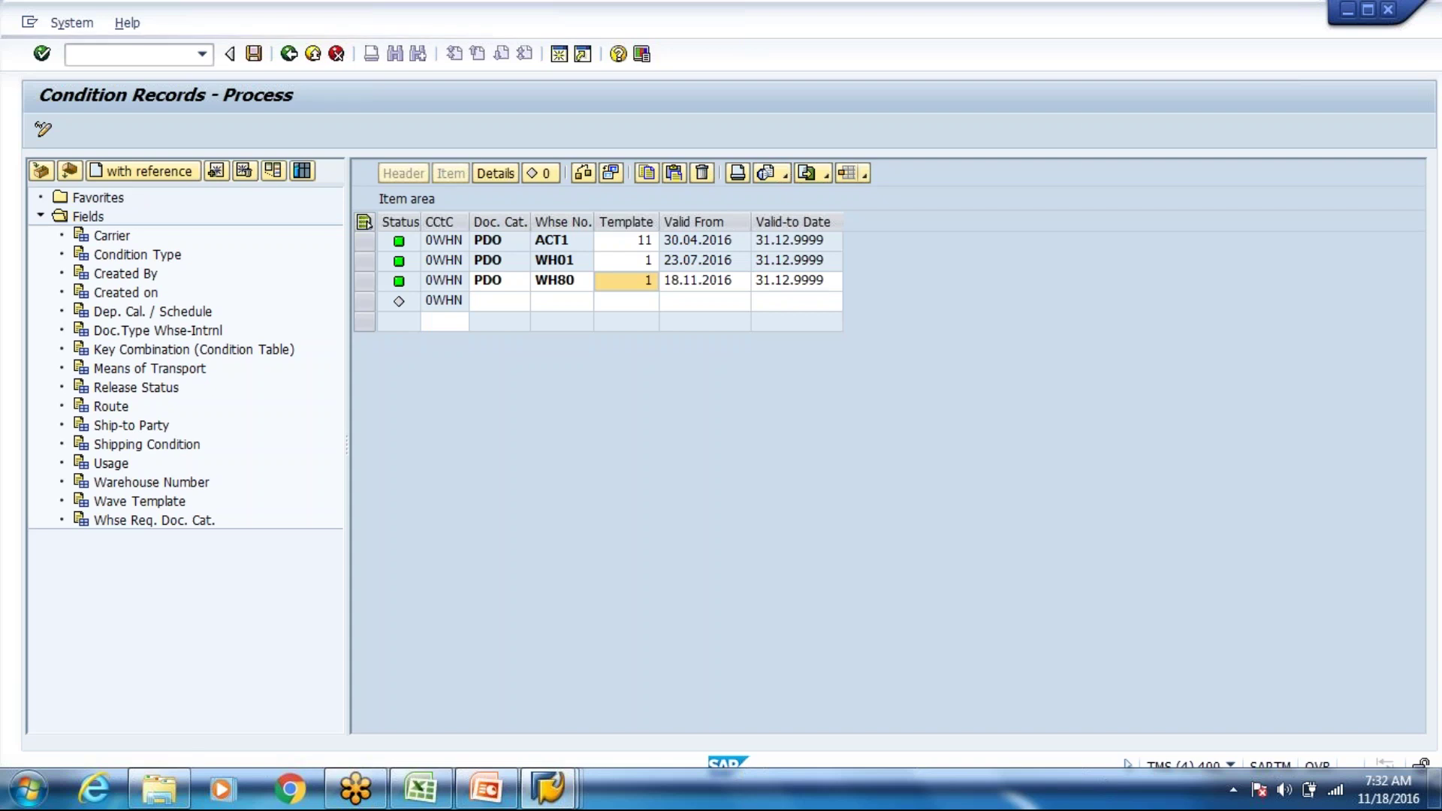
Step: Switch to the Wave Management session and open outbound delivery order maintenance with /n/scwm/prdo
{"action": "left_click", "coordinate": [546, 792]}
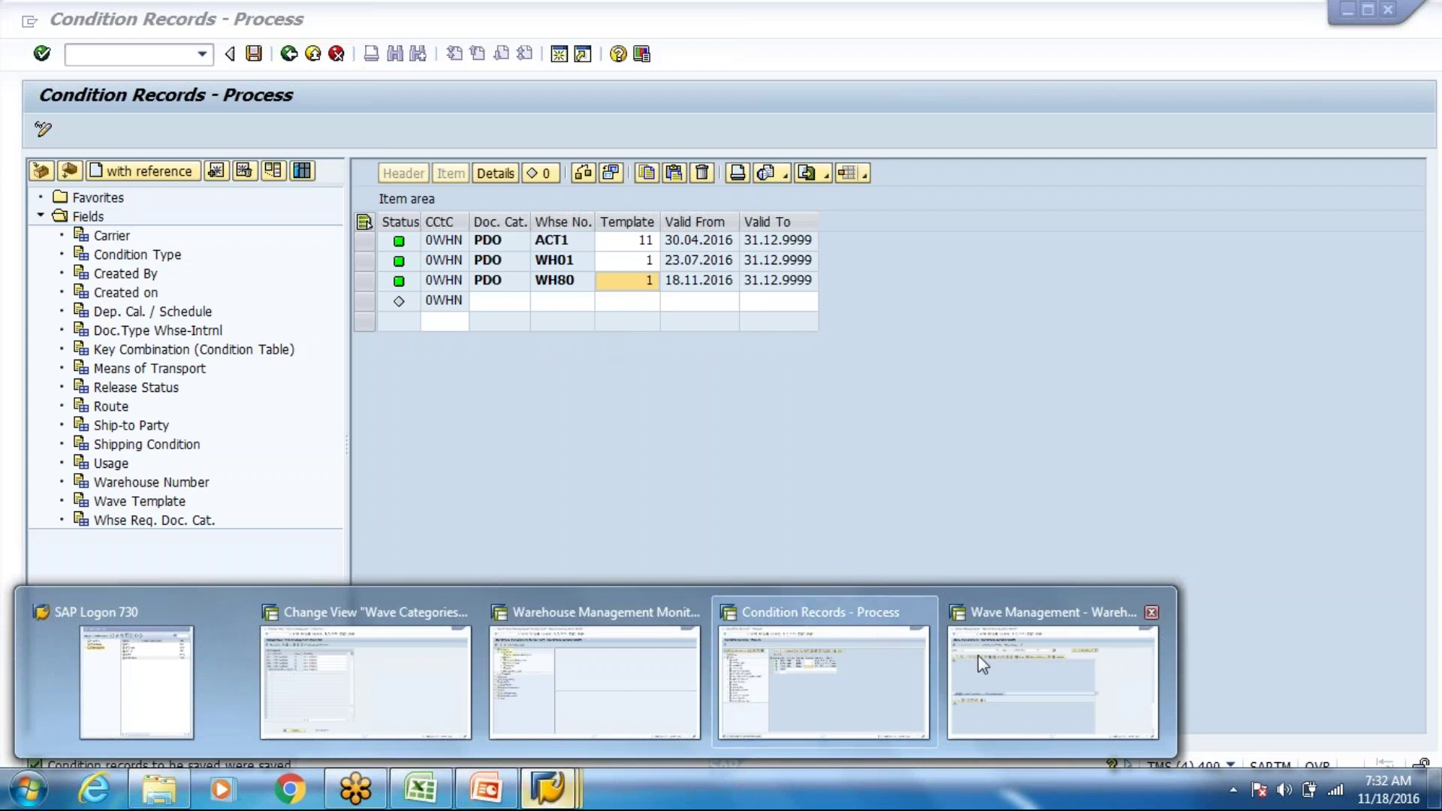
{"action": "left_click", "coordinate": [1001, 653]}
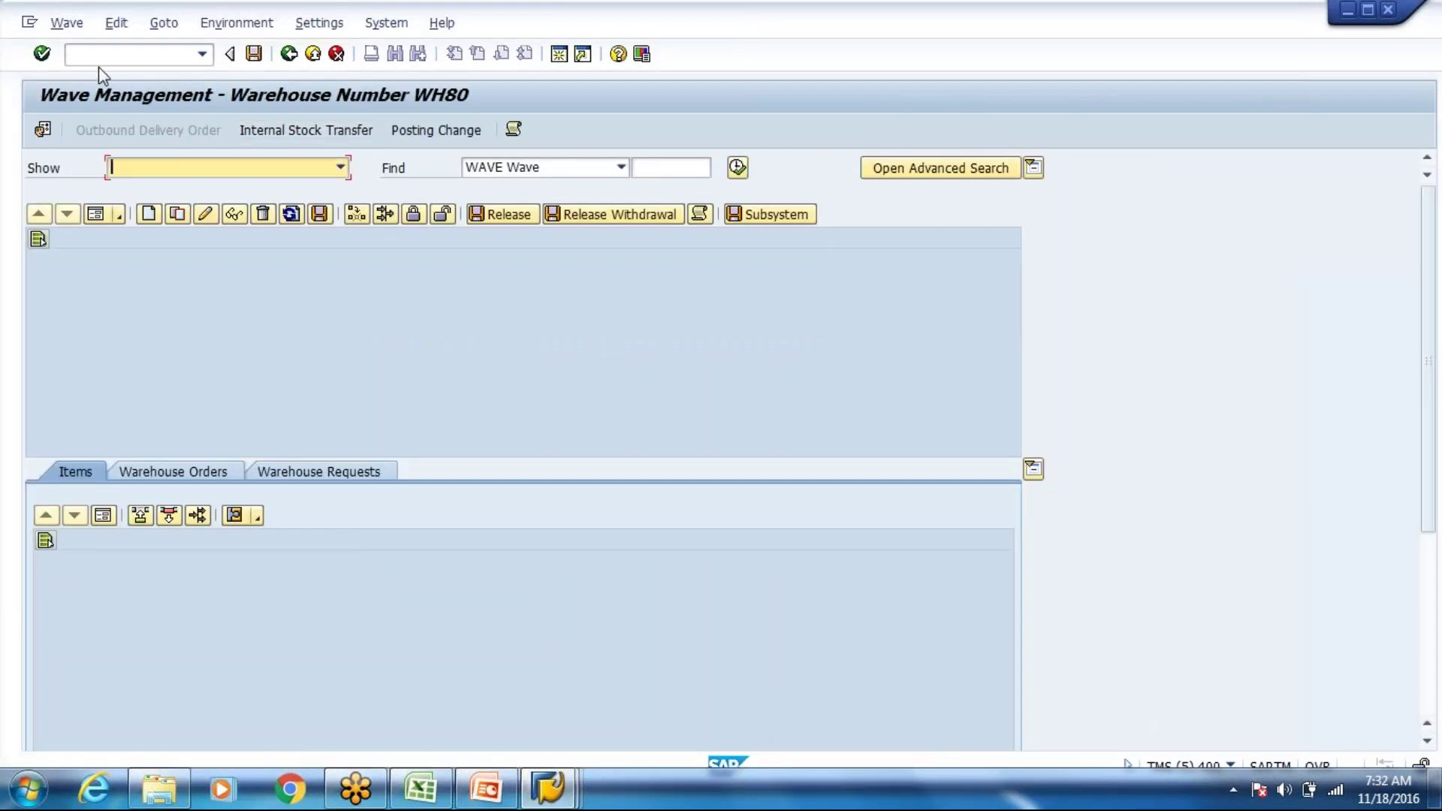
{"action": "type", "text": "/n/scw"}
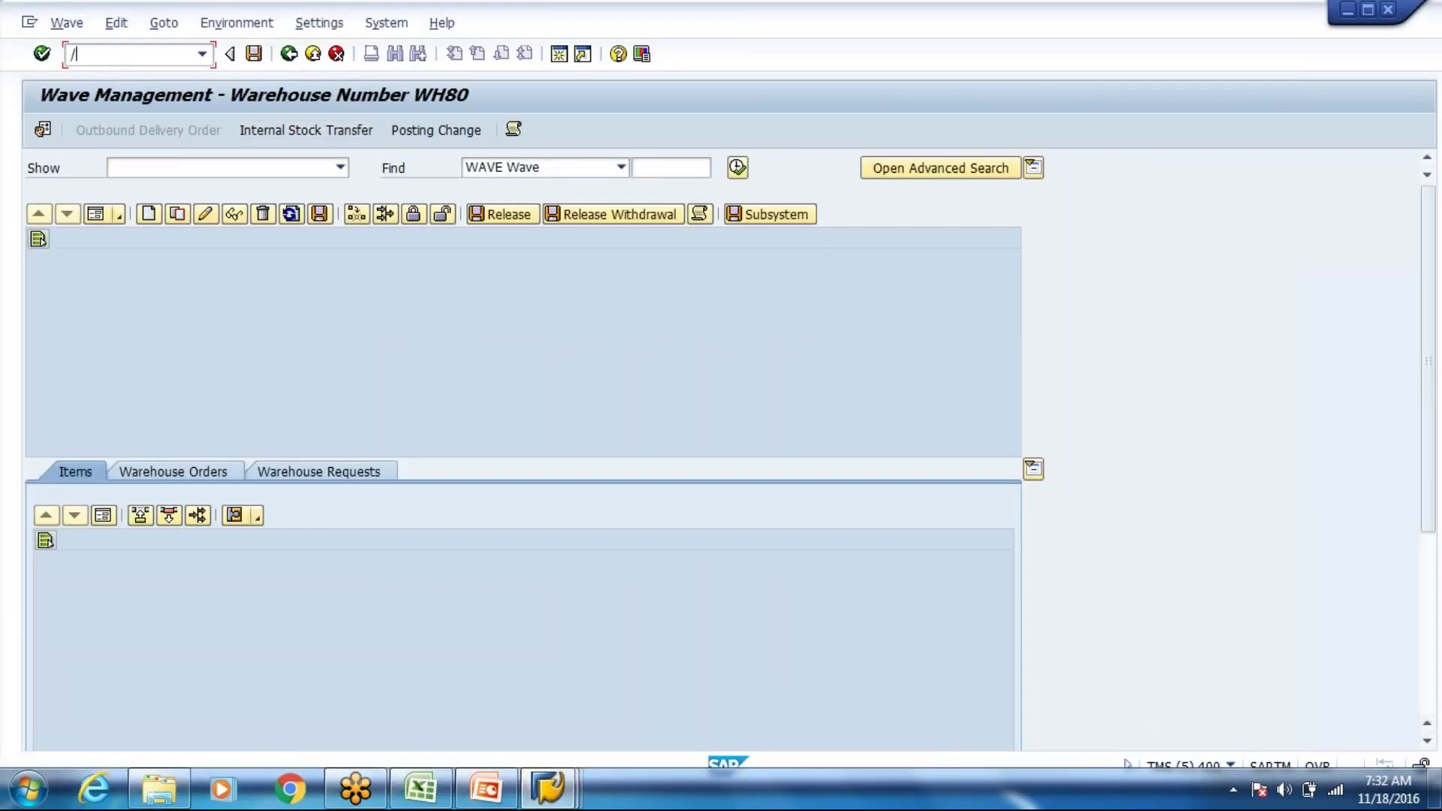
{"action": "type", "text": "m/prdso"}
{"action": "key", "text": "BackSpace"}
{"action": "key", "text": "BackSpace"}
{"action": "type", "text": "o"}
{"action": "key", "text": "Return"}
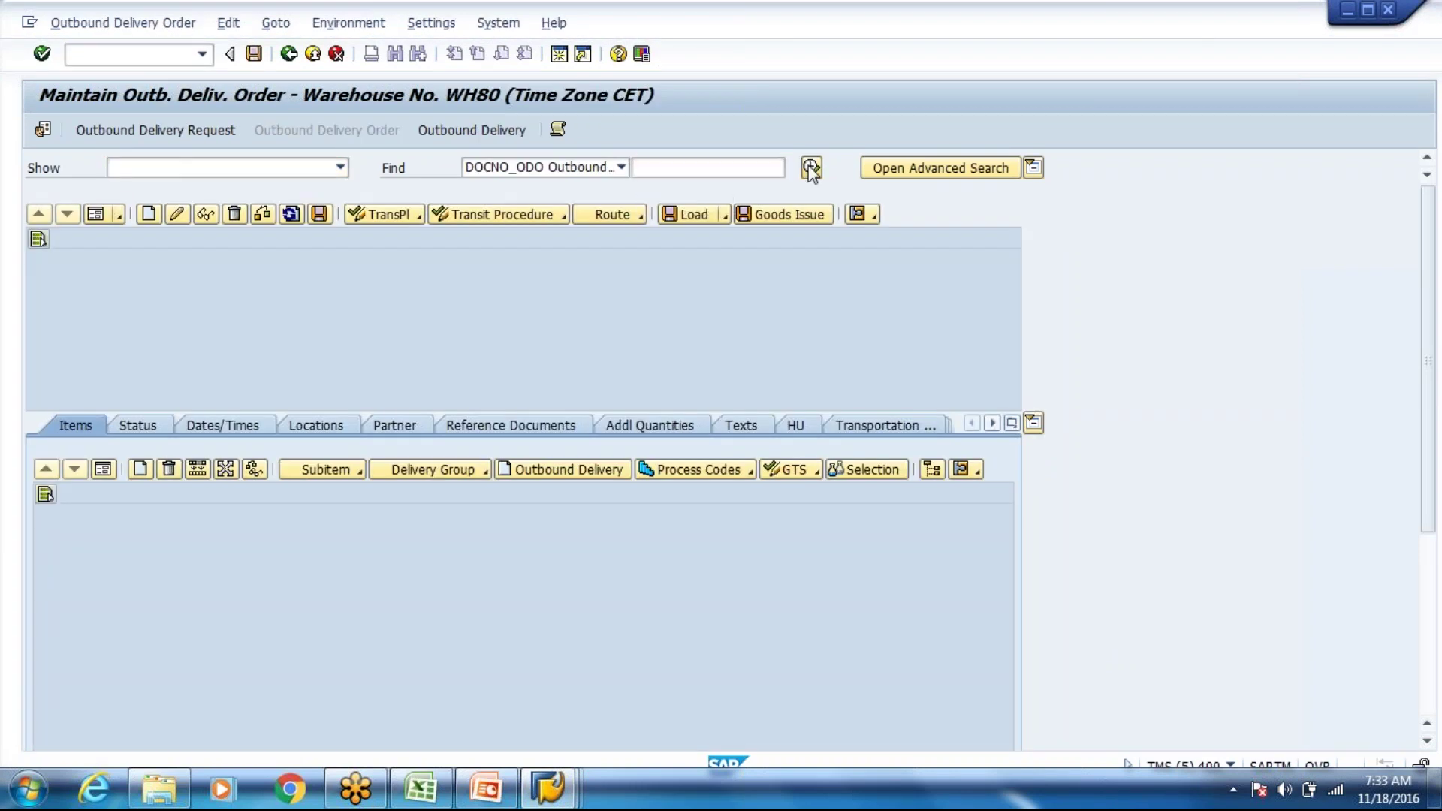
Step: Search for outbound delivery orders without restrictions and check the document category in the order's header data
{"action": "left_click", "coordinate": [811, 168]}
{"action": "left_click", "coordinate": [322, 408]}
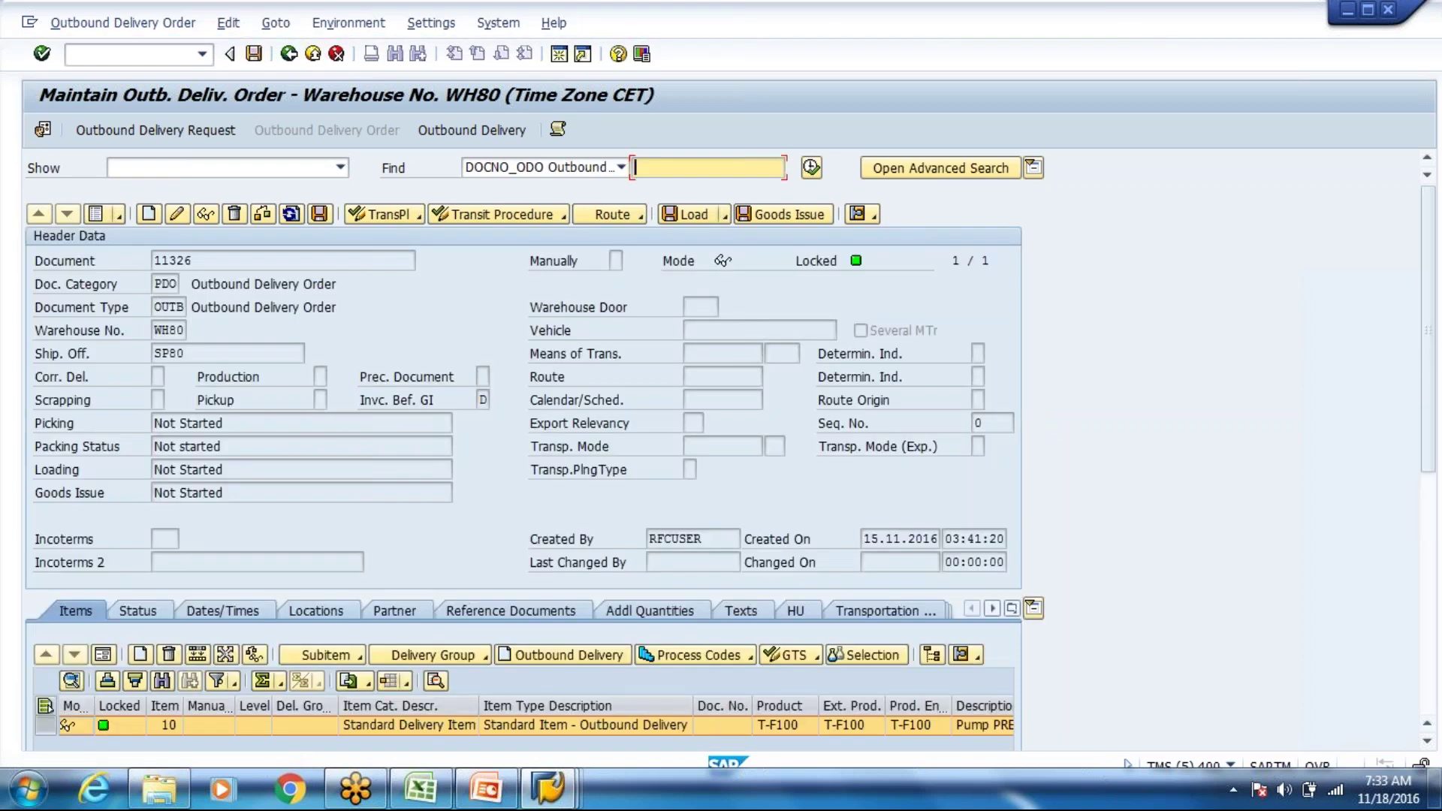
{"action": "left_click", "coordinate": [176, 284]}
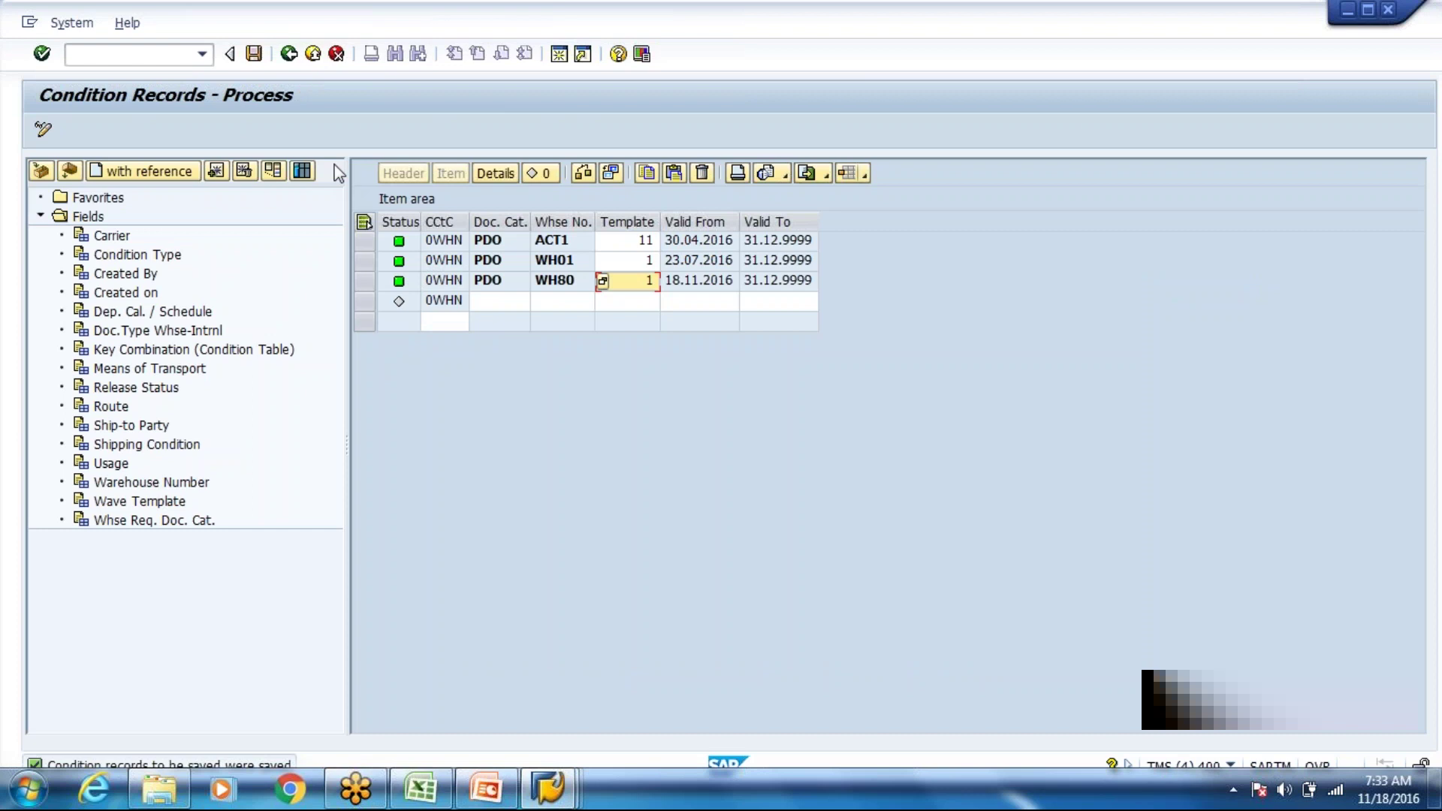
Step: Exit the condition records to General Condition Maintenance and close the Warehouse Management Monitor session
{"action": "left_click", "coordinate": [313, 54]}
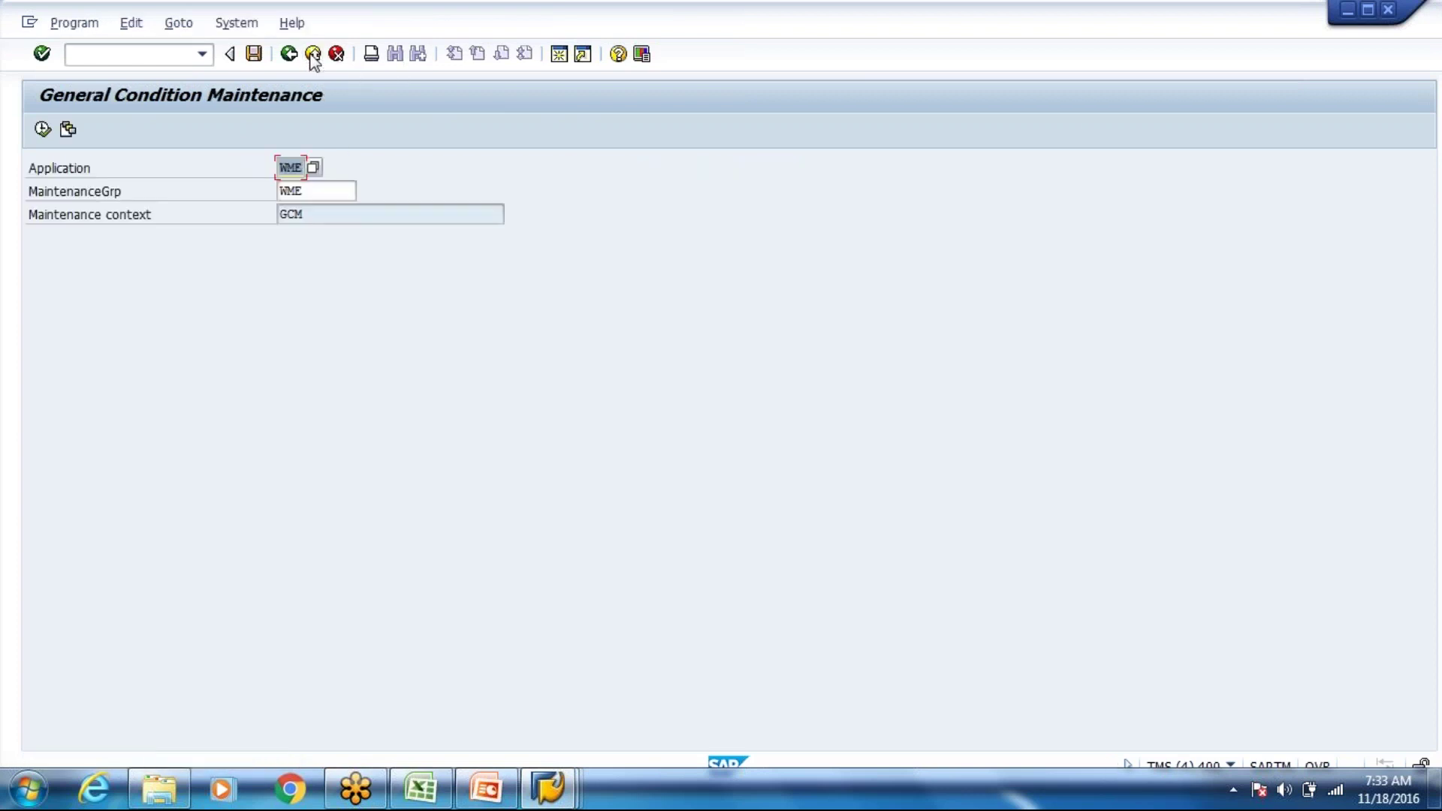
{"action": "left_click", "coordinate": [545, 796]}
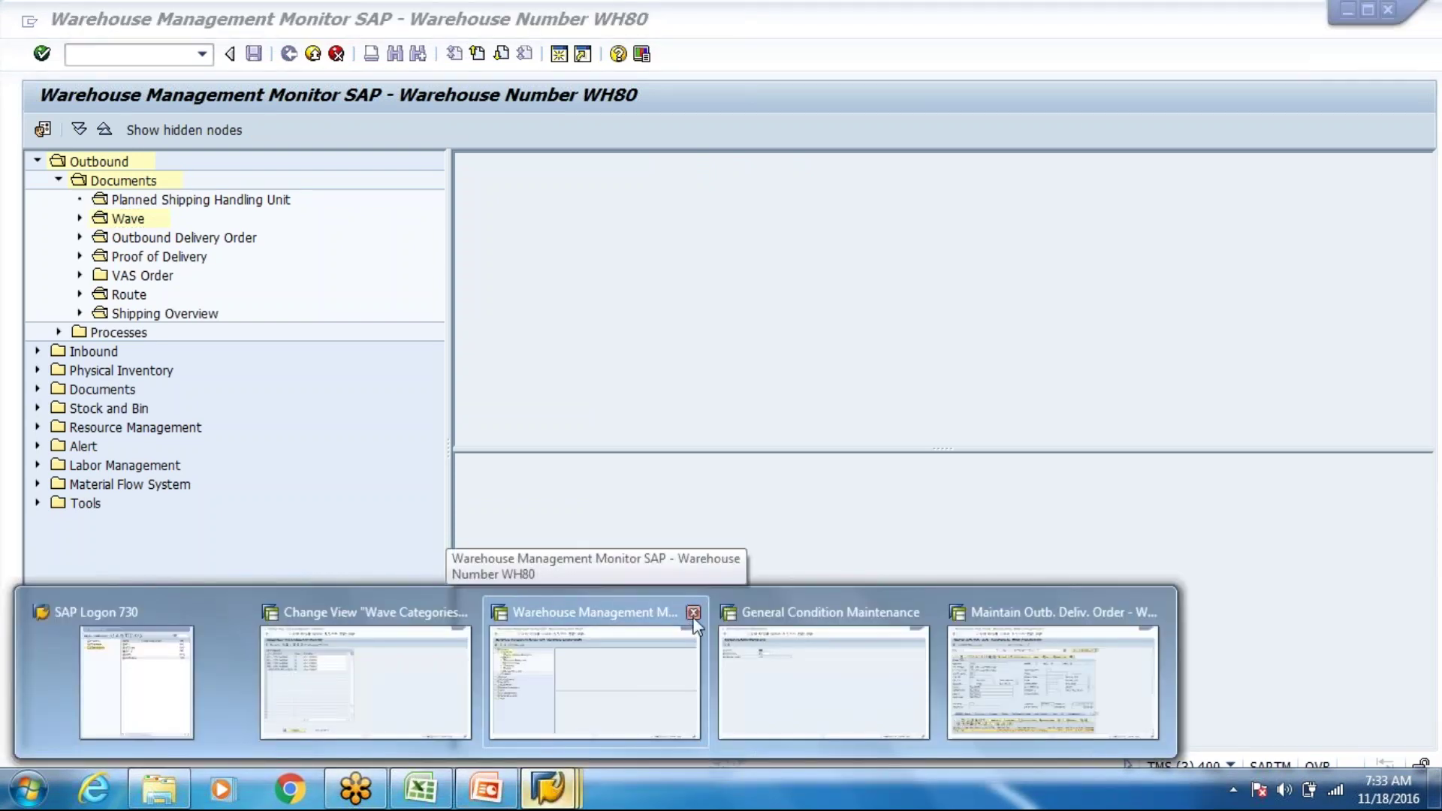
{"action": "left_click", "coordinate": [692, 615]}
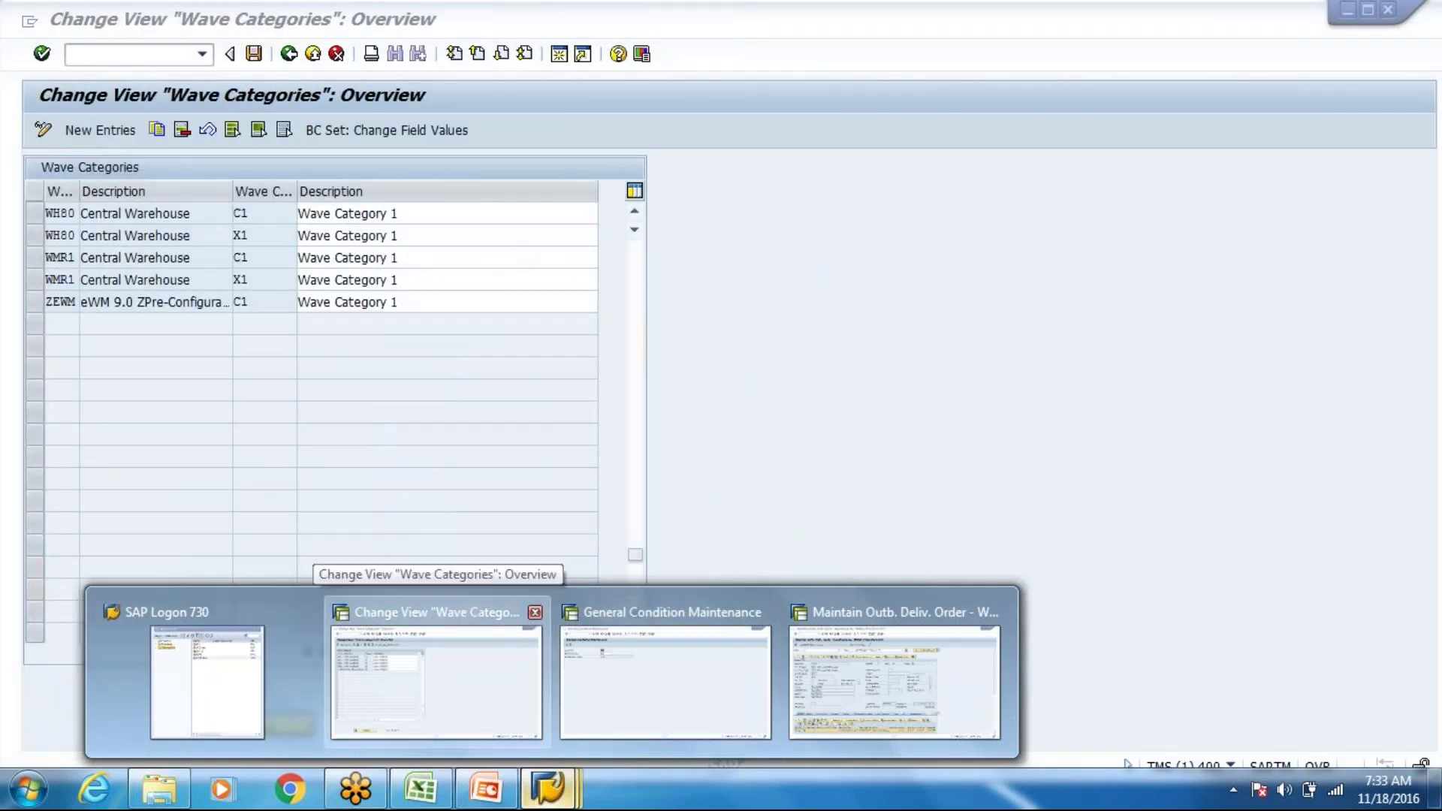
Step: Leave the wave categories view and log on to the ECC new system with the account password
{"action": "left_click", "coordinate": [506, 643]}
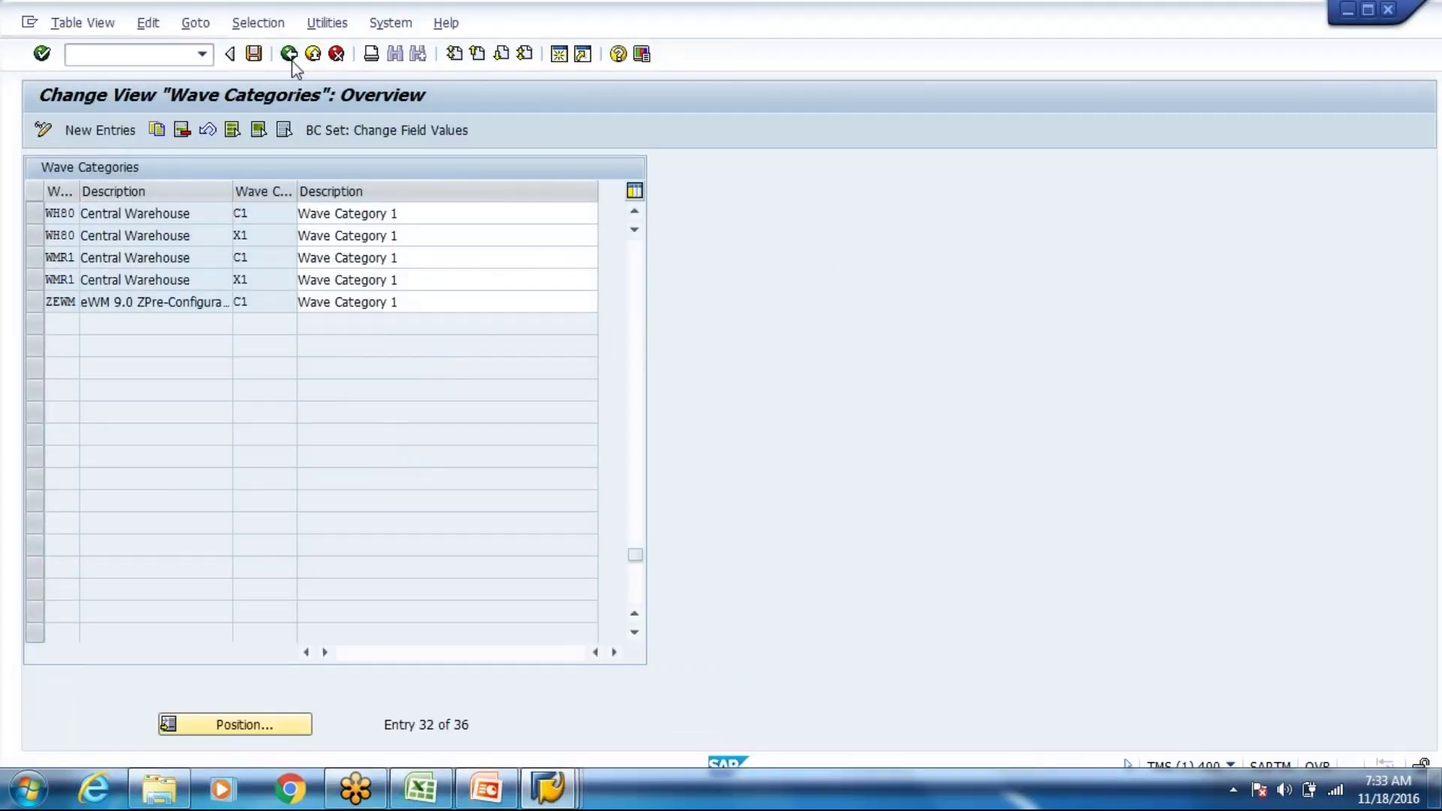
{"action": "left_click", "coordinate": [288, 54]}
{"action": "mouse_move", "coordinate": [548, 788]}
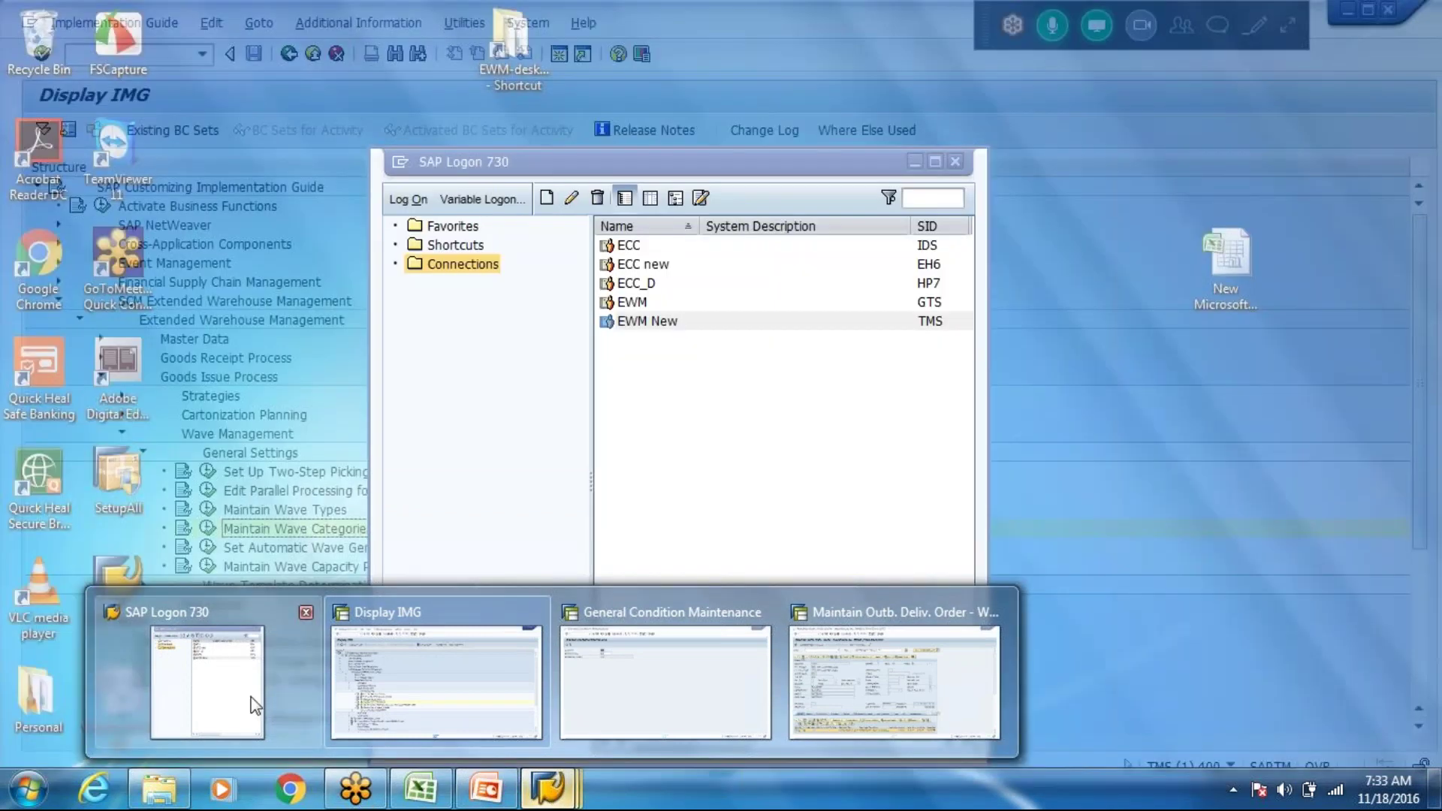
{"action": "left_click", "coordinate": [255, 706]}
{"action": "left_click", "coordinate": [643, 264]}
{"action": "key", "text": "Return"}
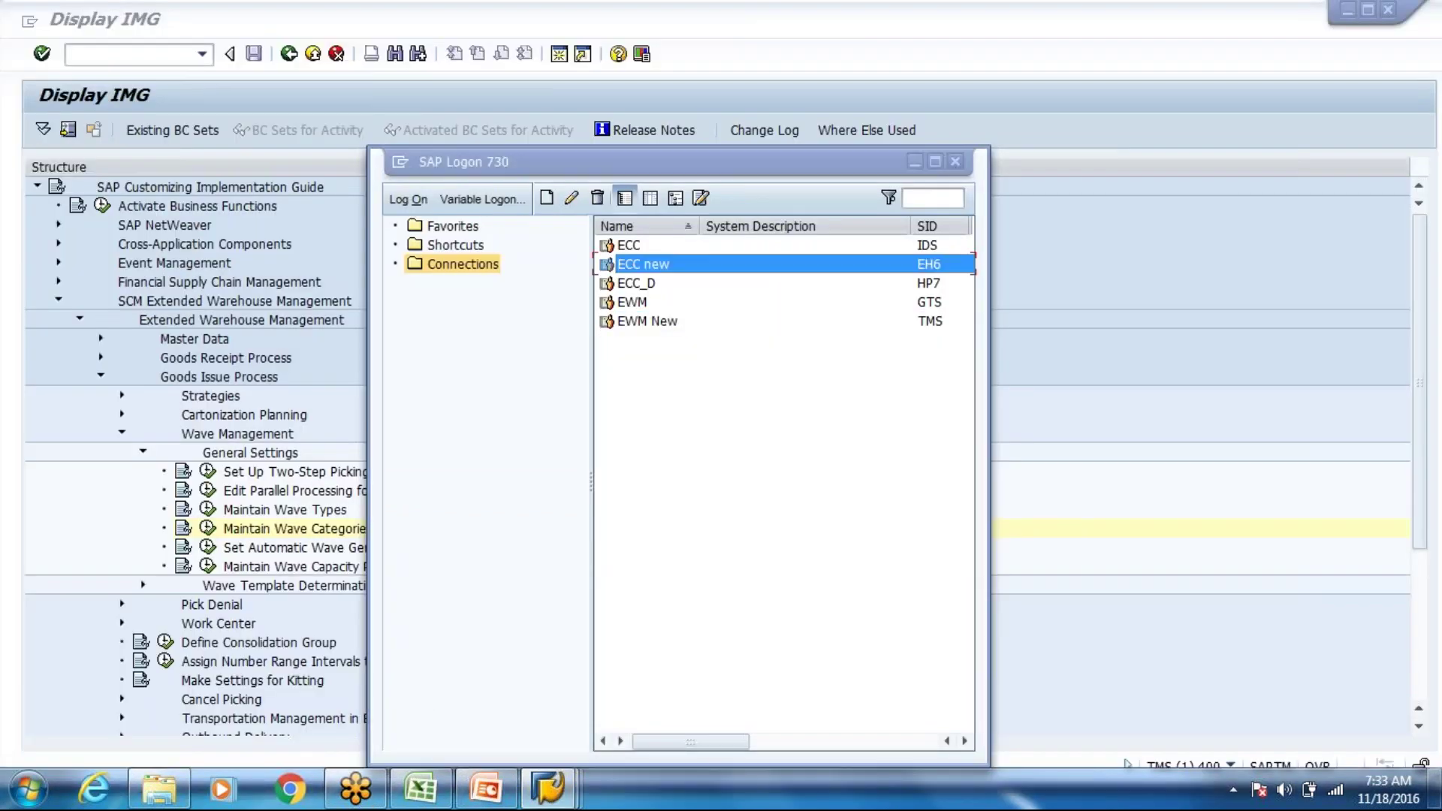
{"action": "key", "text": "Down"}
{"action": "key", "text": "Tab"}
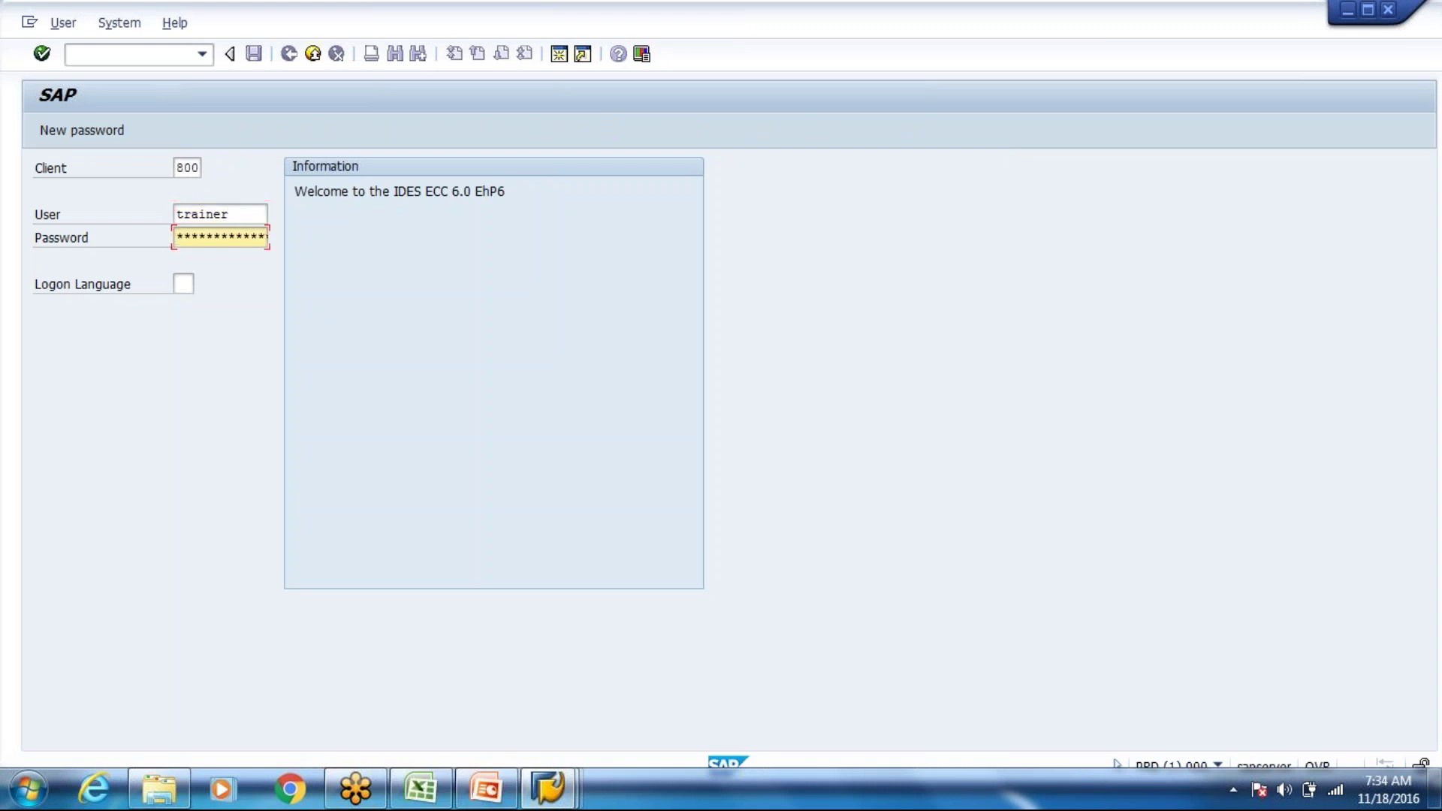
{"action": "type", "text": "******"}
{"action": "key", "text": "Return"}
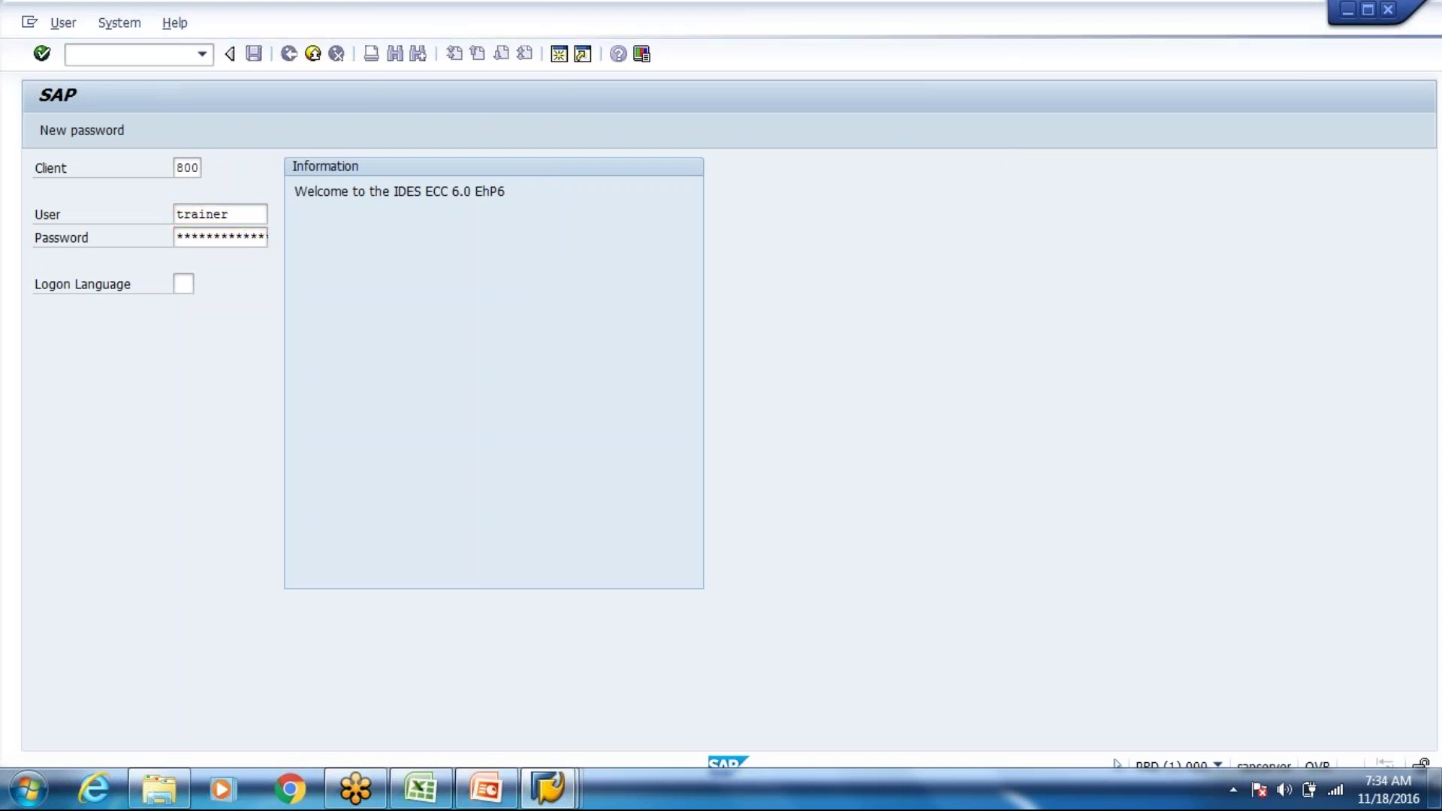
Step: Open outbound delivery creation with order reference using /nvl01n
{"action": "type", "text": "vl31n"}
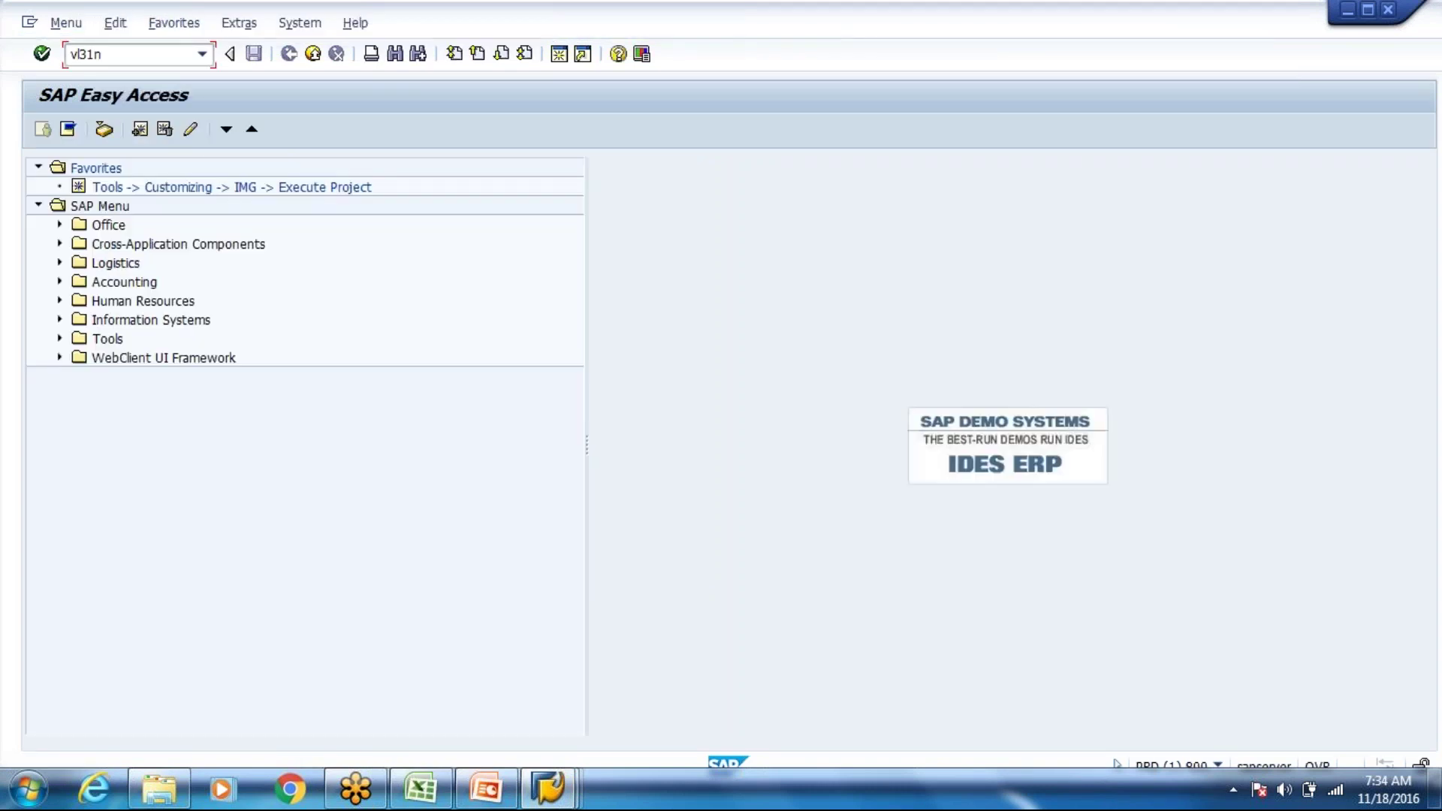
{"action": "key", "text": "Return"}
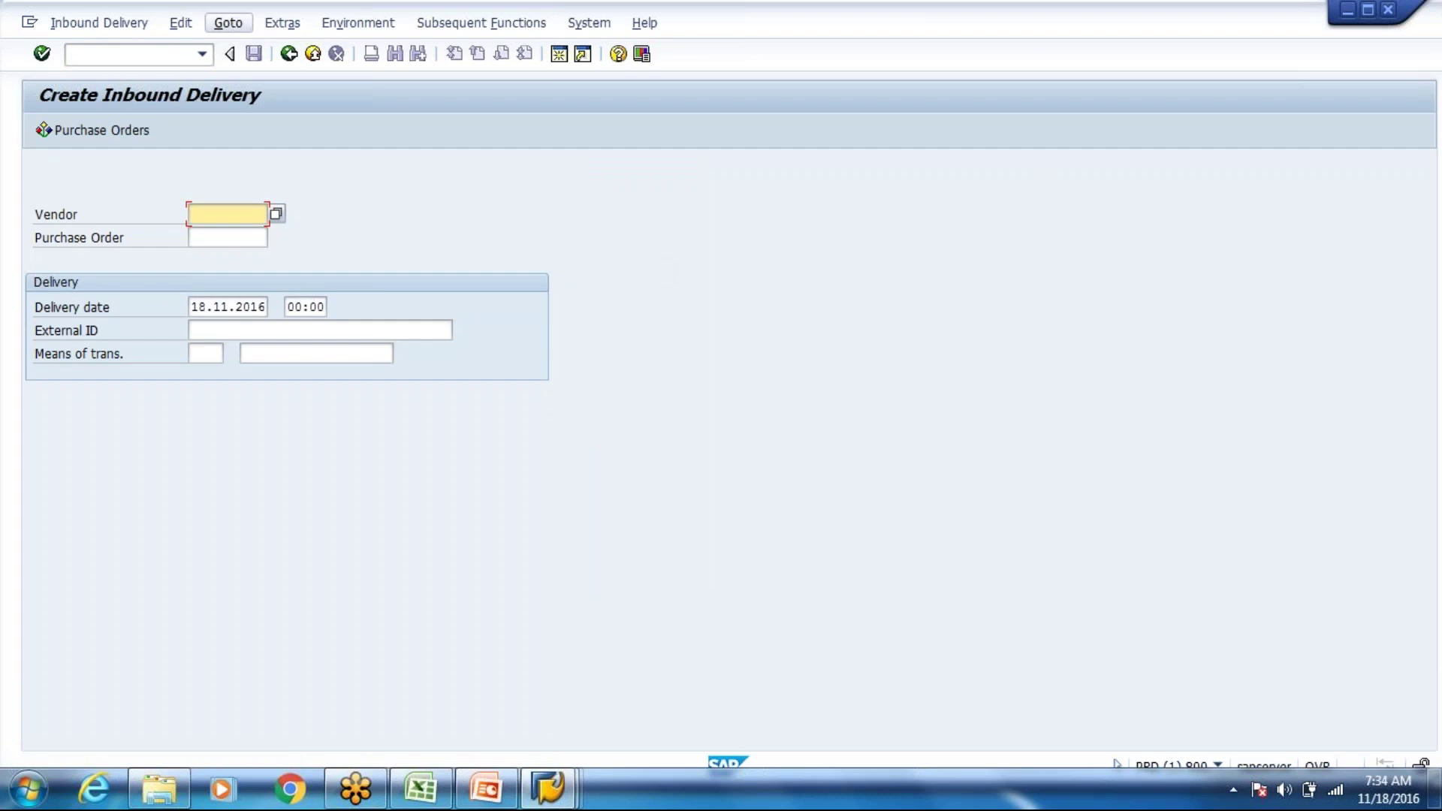
{"action": "left_click", "coordinate": [167, 57]}
{"action": "type", "text": "/nvl01n"}
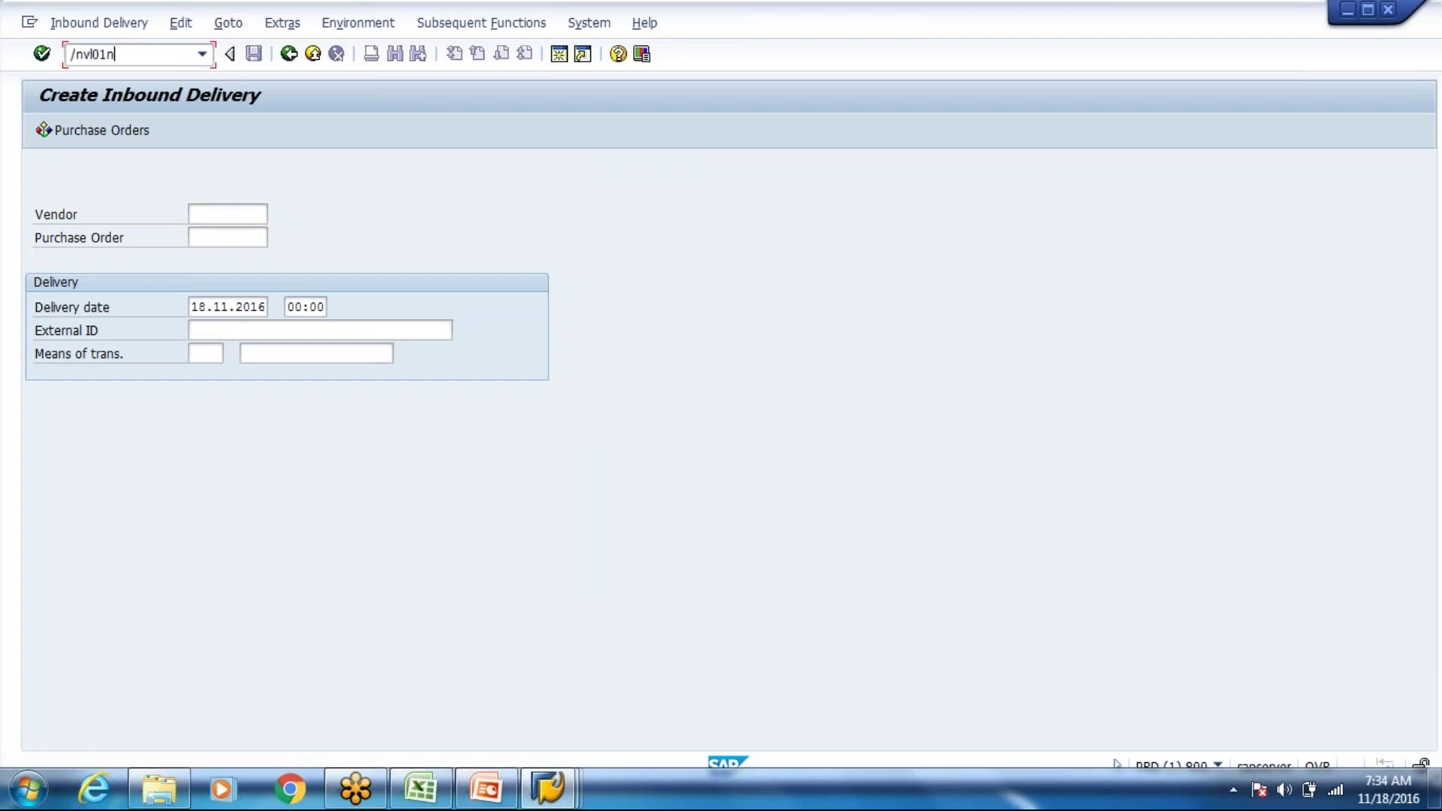
{"action": "key", "text": "Return"}
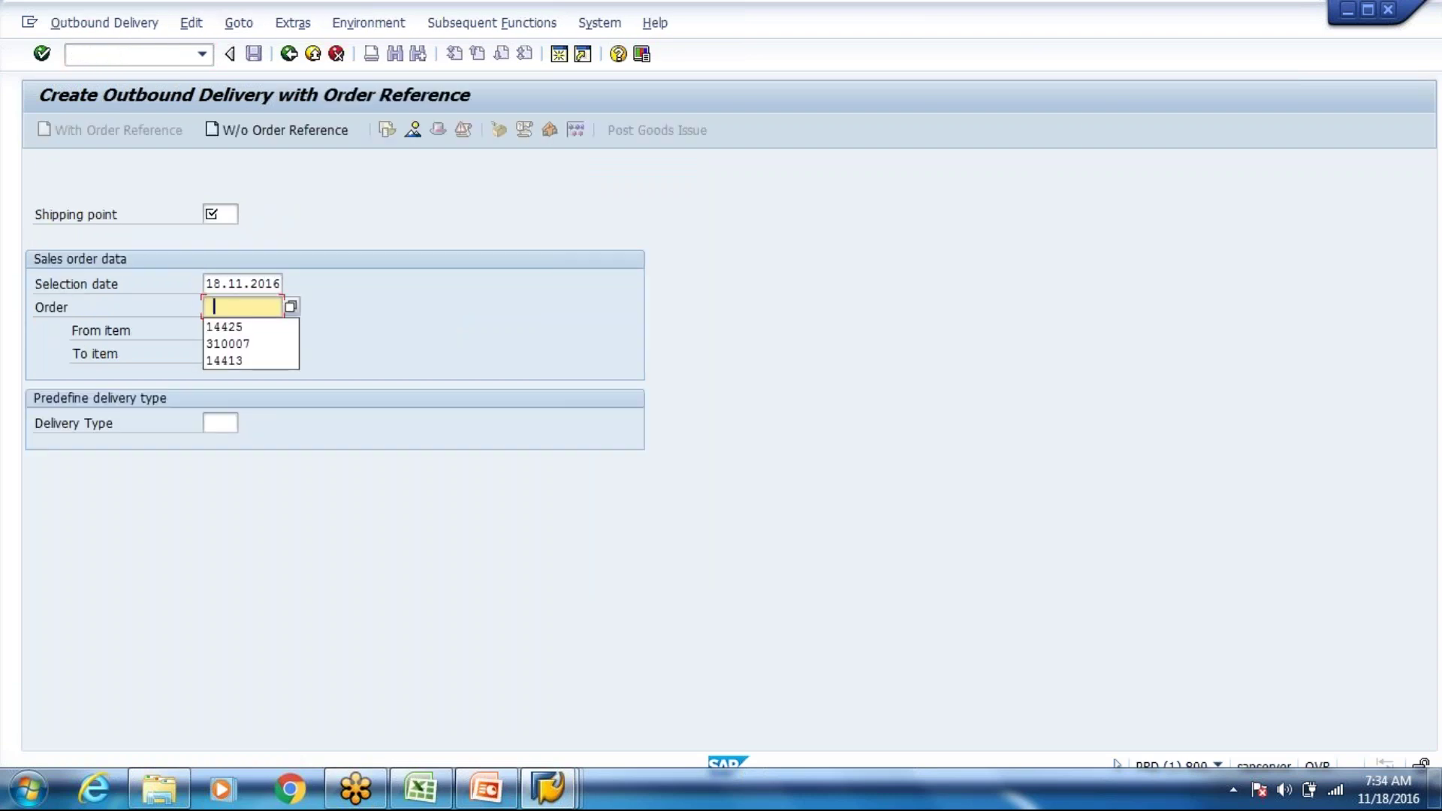
Step: Try to create an outbound delivery from shipping point SP80 for the first sales order in the entry history
{"action": "key", "text": "Down"}
{"action": "key", "text": "Return"}
{"action": "key", "text": "shift+Tab"}
{"action": "key", "text": "shift+Tab"}
{"action": "key", "text": "Down"}
{"action": "key", "text": "Return"}
{"action": "key", "text": "Return"}
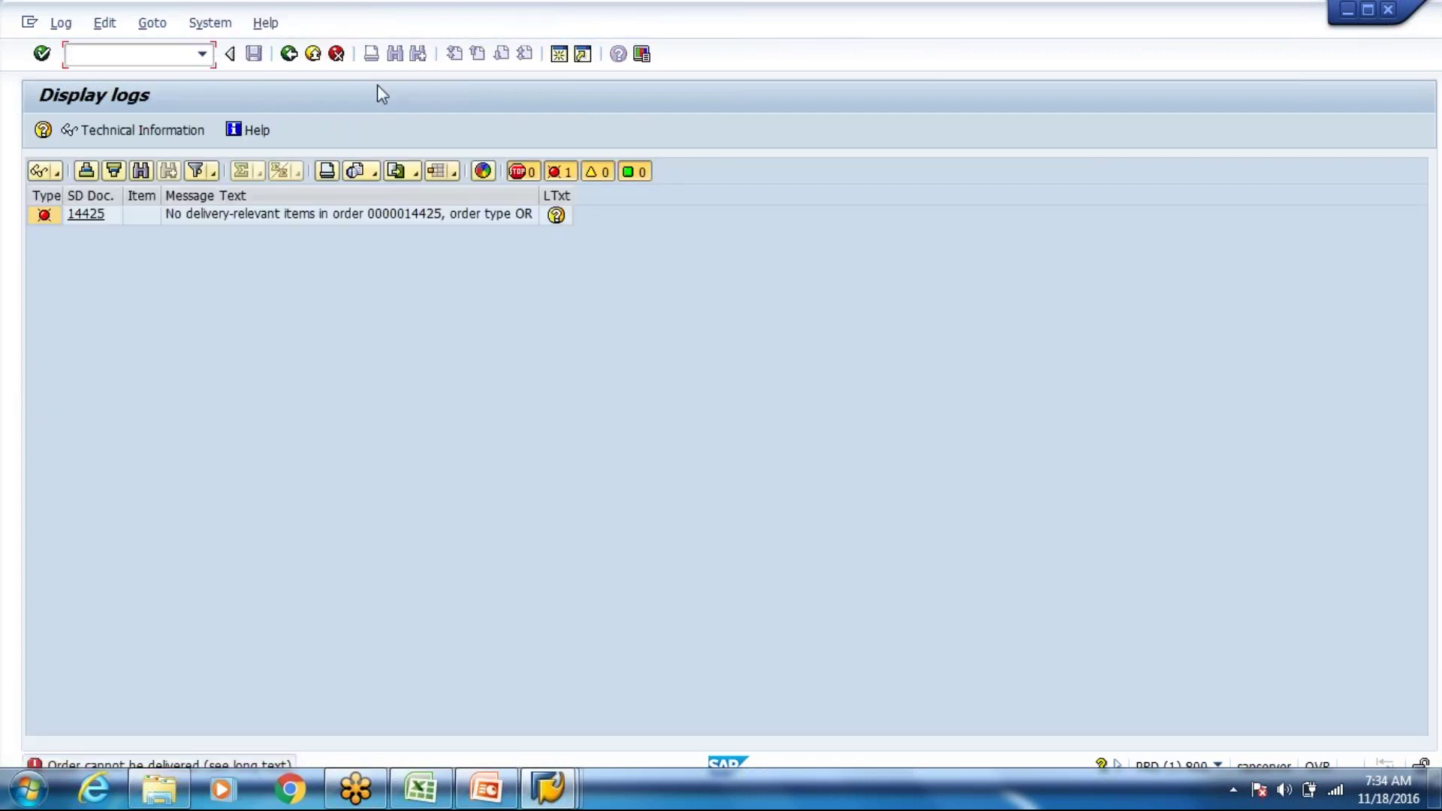
Step: Leave the log and retry the delivery for the same sales order with an empty selection date
{"action": "left_click", "coordinate": [332, 55]}
{"action": "key", "text": "shift+Tab"}
{"action": "key", "text": "Delete"}
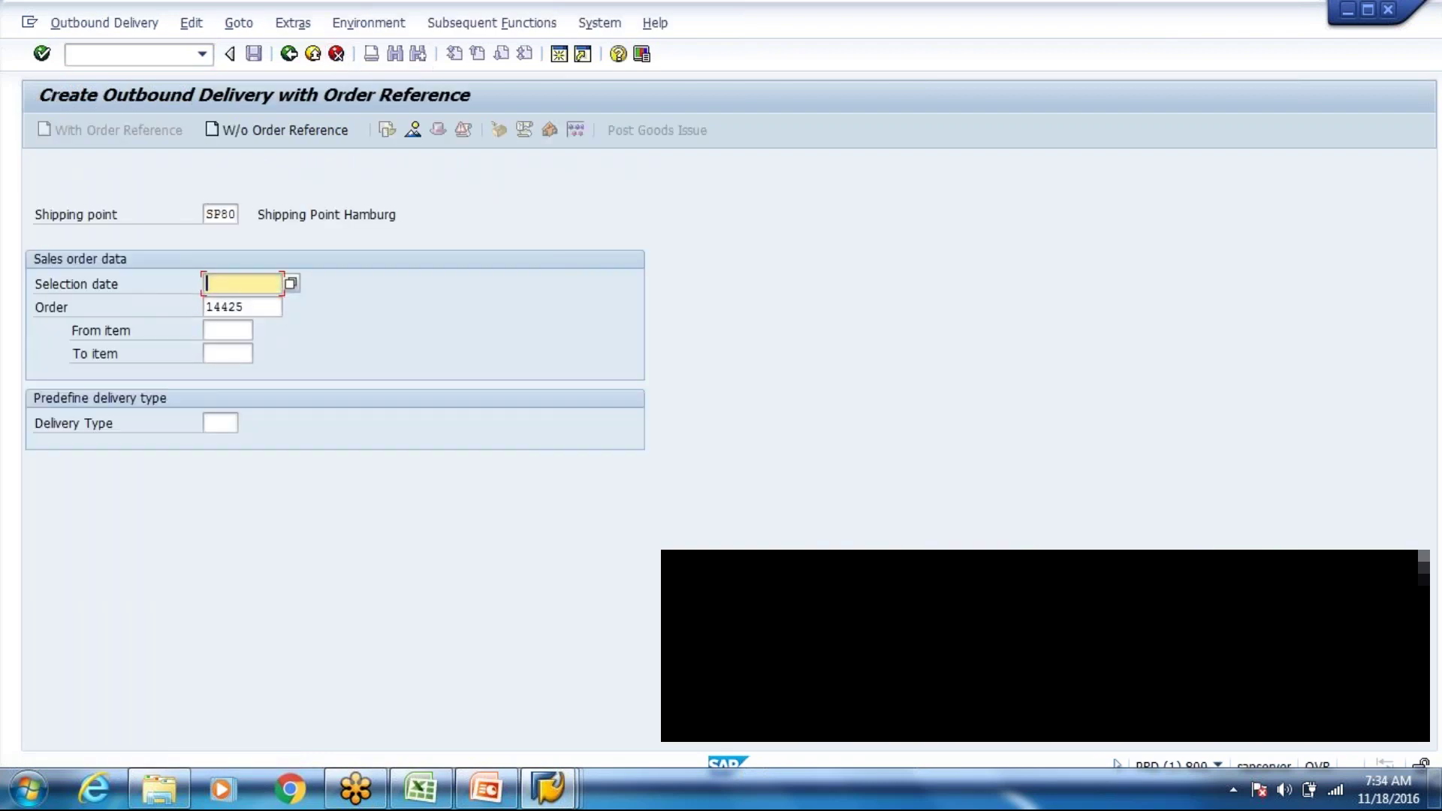
{"action": "key", "text": "Return"}
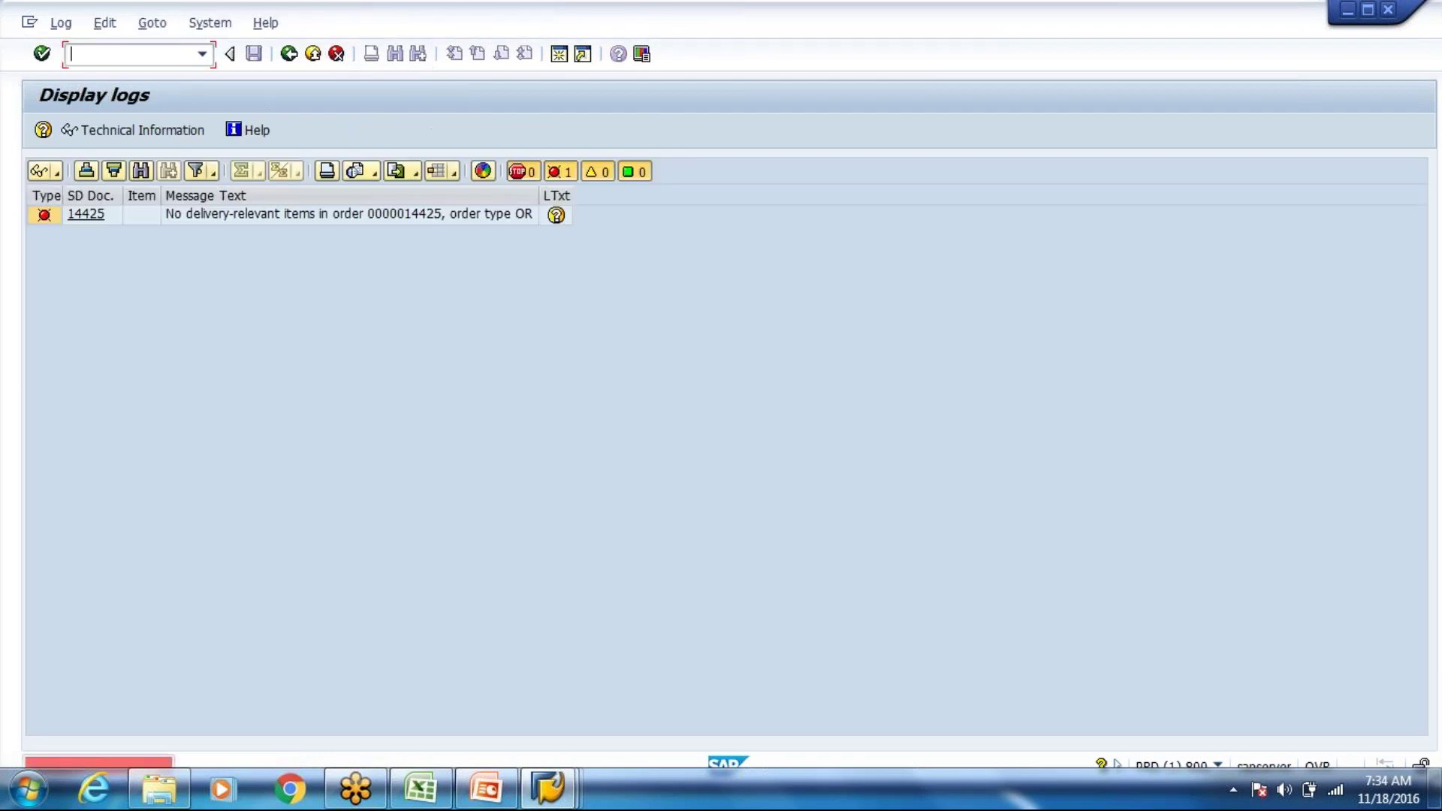
Step: Try to create the delivery for the second sales order in the entry history without a selection date
{"action": "left_click", "coordinate": [289, 54]}
{"action": "key", "text": "Delete"}
{"action": "key", "text": "Down"}
{"action": "key", "text": "Down"}
{"action": "key", "text": "Return"}
{"action": "key", "text": "shift+Tab"}
{"action": "key", "text": "Delete"}
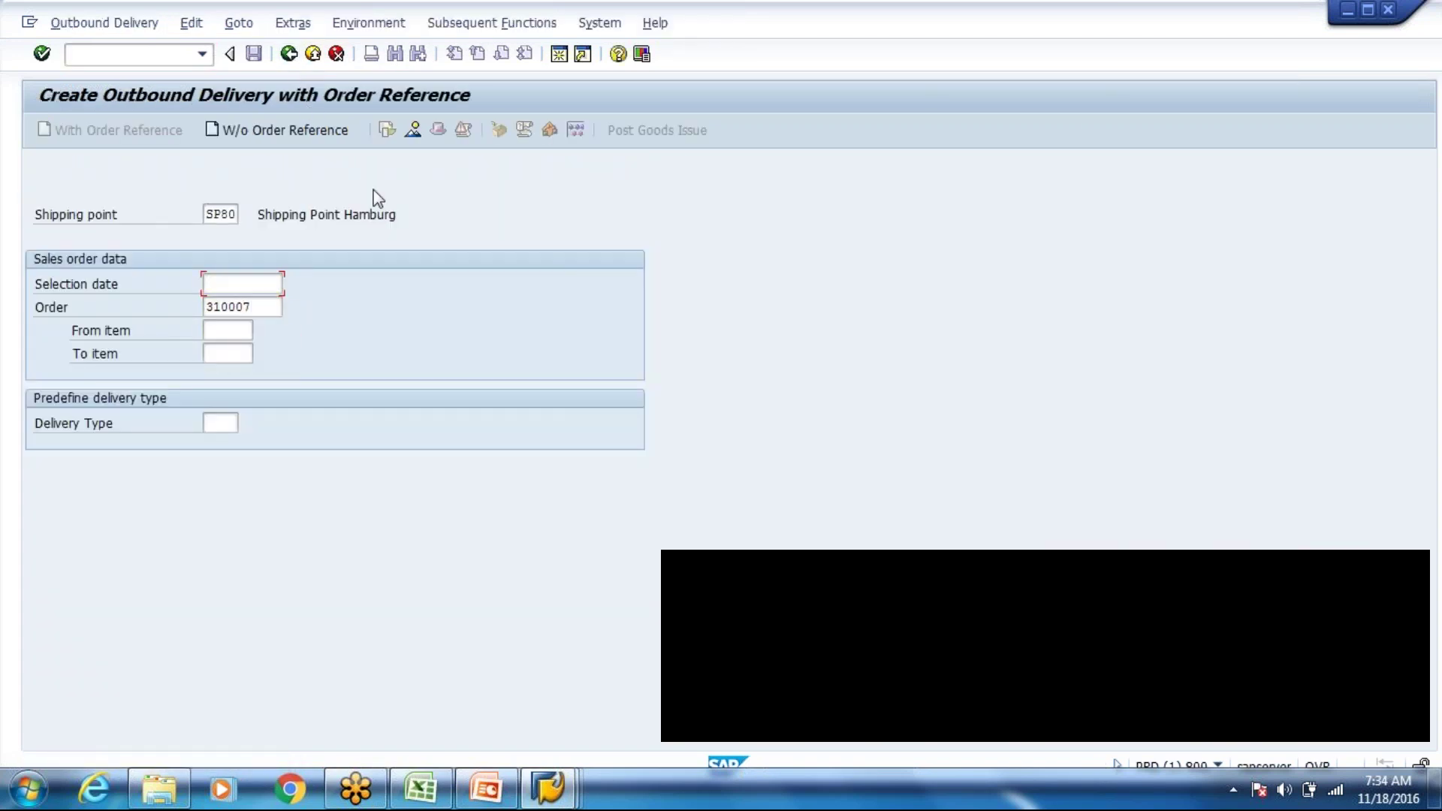
{"action": "key", "text": "Return"}
Step: Try to create the delivery for the third sales order in the entry history
{"action": "key", "text": "Tab"}
{"action": "key", "text": "Tab"}
{"action": "key", "text": "Delete"}
{"action": "key", "text": "Down"}
{"action": "key", "text": "Down"}
{"action": "key", "text": "Down"}
{"action": "key", "text": "Return"}
{"action": "key", "text": "Return"}
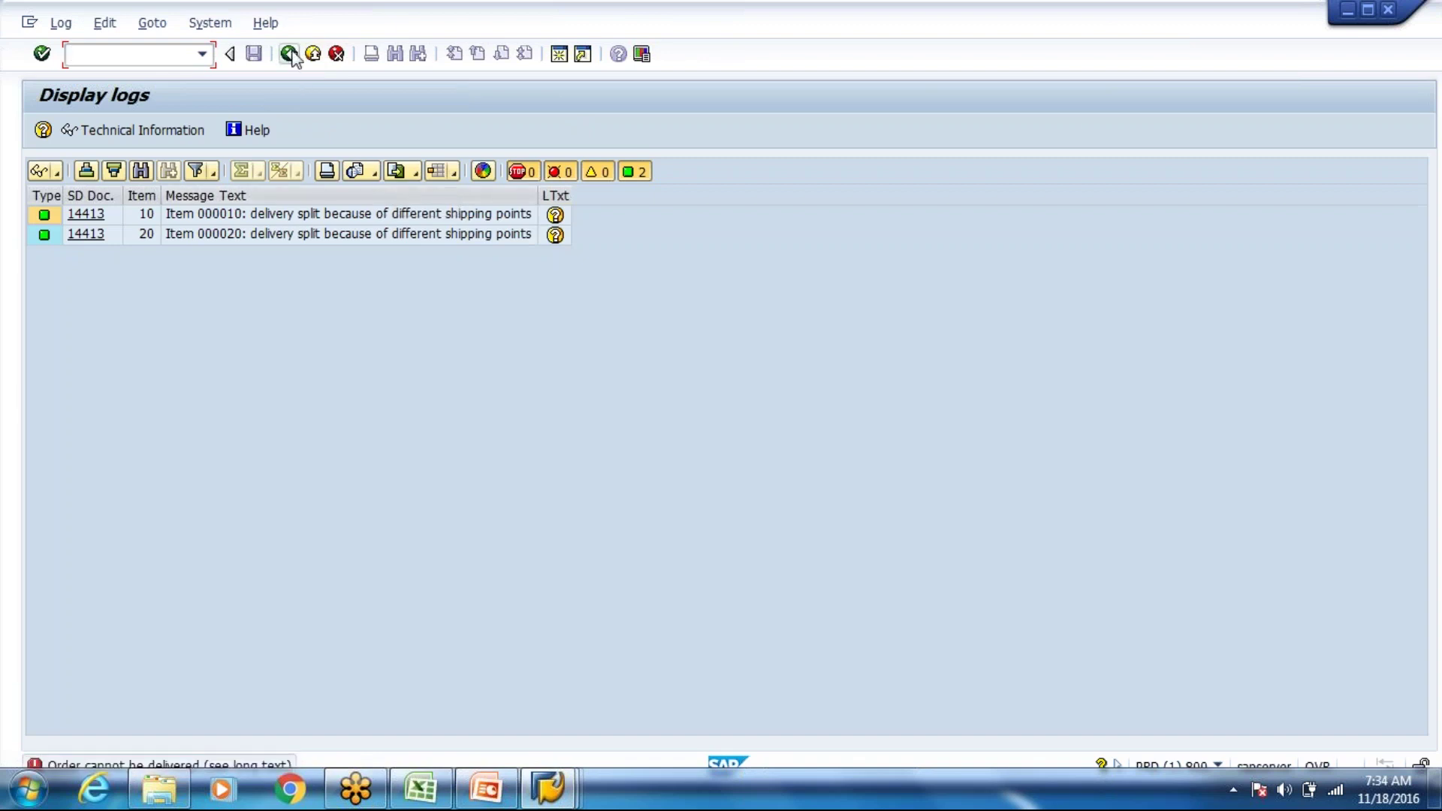
Step: Leave the log and set the delivery's order reference back to the first sales order tried
{"action": "left_click", "coordinate": [291, 56]}
{"action": "key", "text": "BackSpace"}
{"action": "key", "text": "BackSpace"}
{"action": "key", "text": "BackSpace"}
{"action": "key", "text": "BackSpace"}
{"action": "key", "text": "BackSpace"}
{"action": "key", "text": "Down"}
{"action": "key", "text": "Down"}
{"action": "key", "text": "Return"}
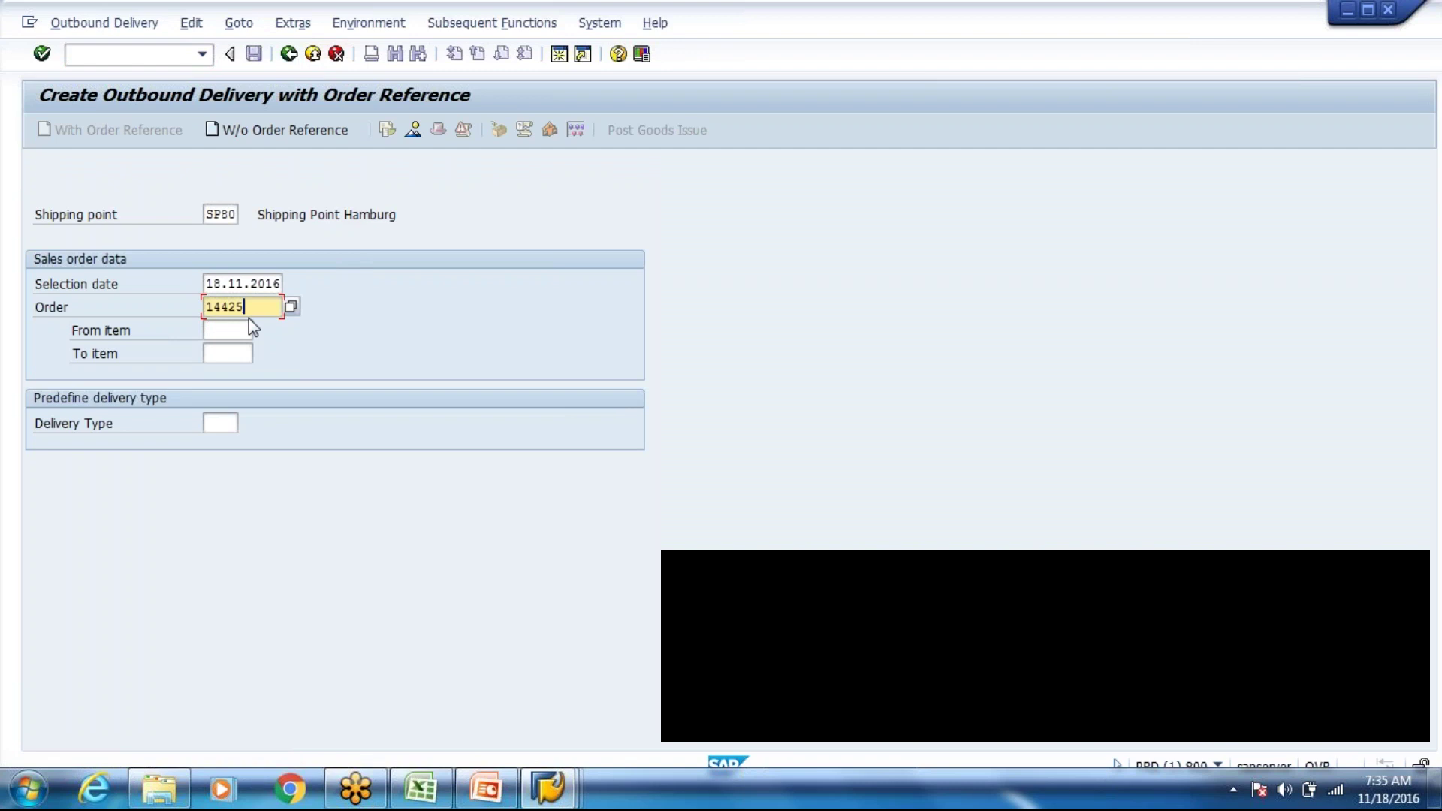
Step: Open the referenced sales order for change in a new session with /ova02, acknowledging the subsequent documents message
{"action": "left_click_drag", "start_coordinate": [245, 306], "coordinate": [206, 305]}
{"action": "left_click", "coordinate": [205, 303]}
{"action": "left_click", "coordinate": [135, 54]}
{"action": "type", "text": "/ova02"}
{"action": "key", "text": "Return"}
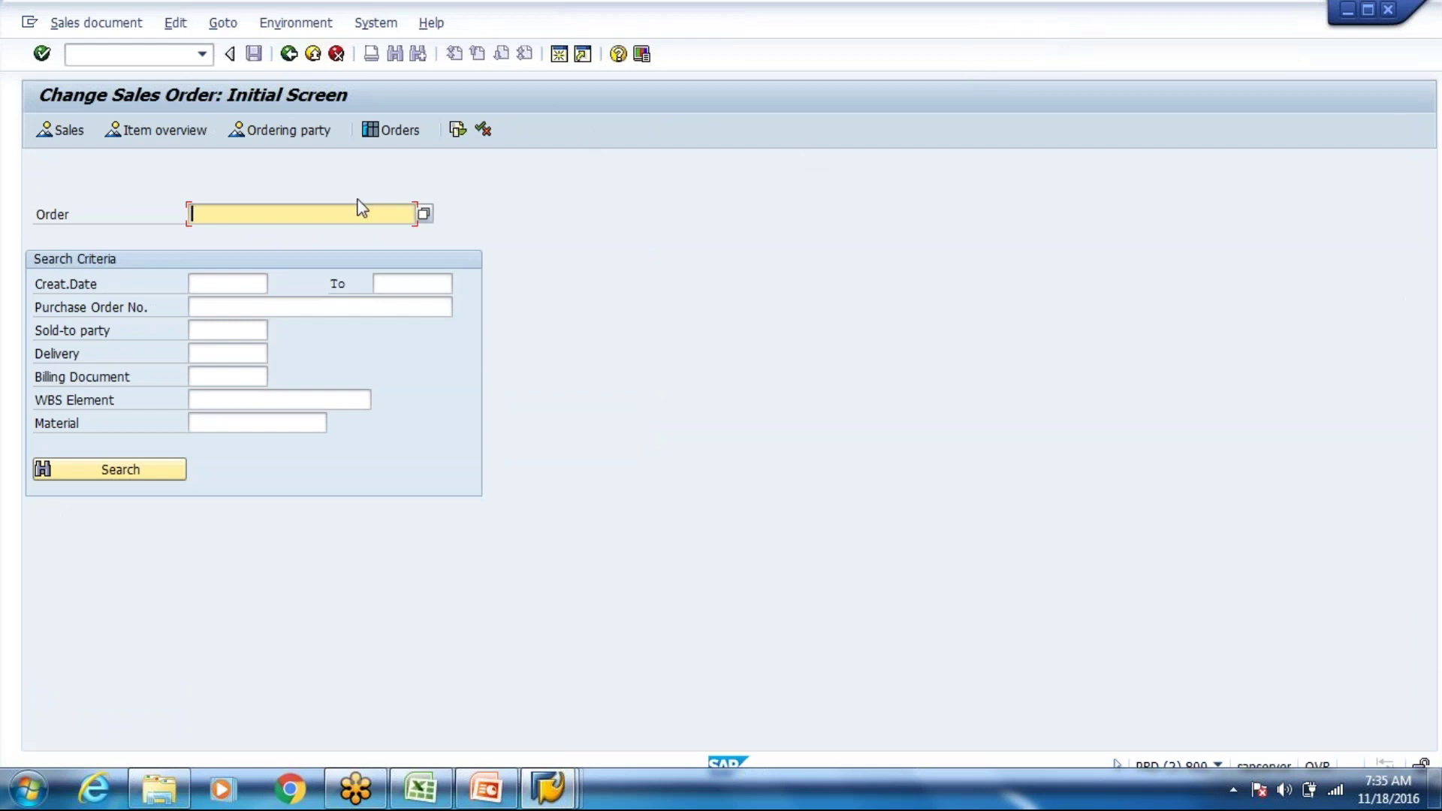
{"action": "type", "text": "14425"}
{"action": "key", "text": "Return"}
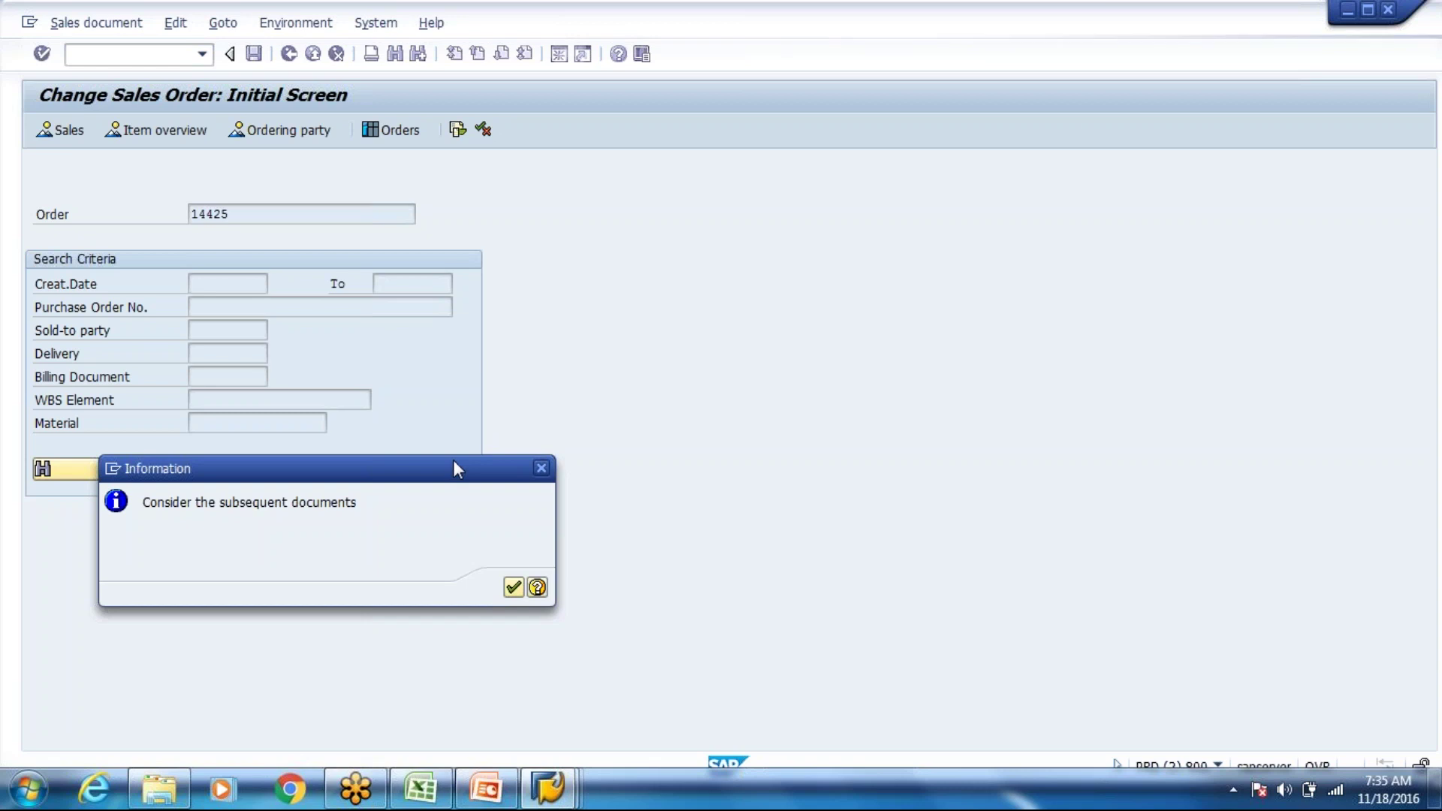
{"action": "left_click_drag", "start_coordinate": [454, 462], "coordinate": [559, 353]}
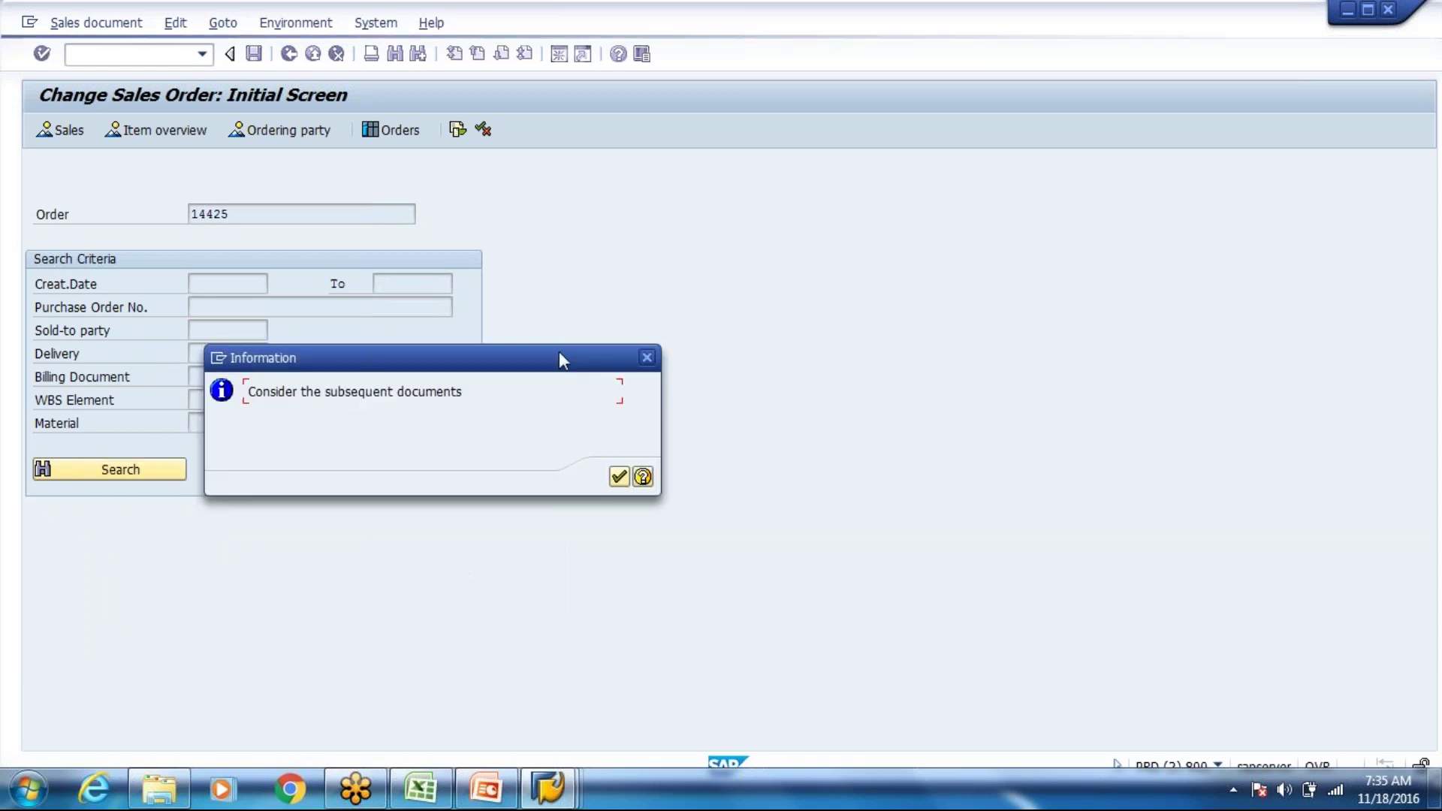
{"action": "left_click", "coordinate": [618, 477]}
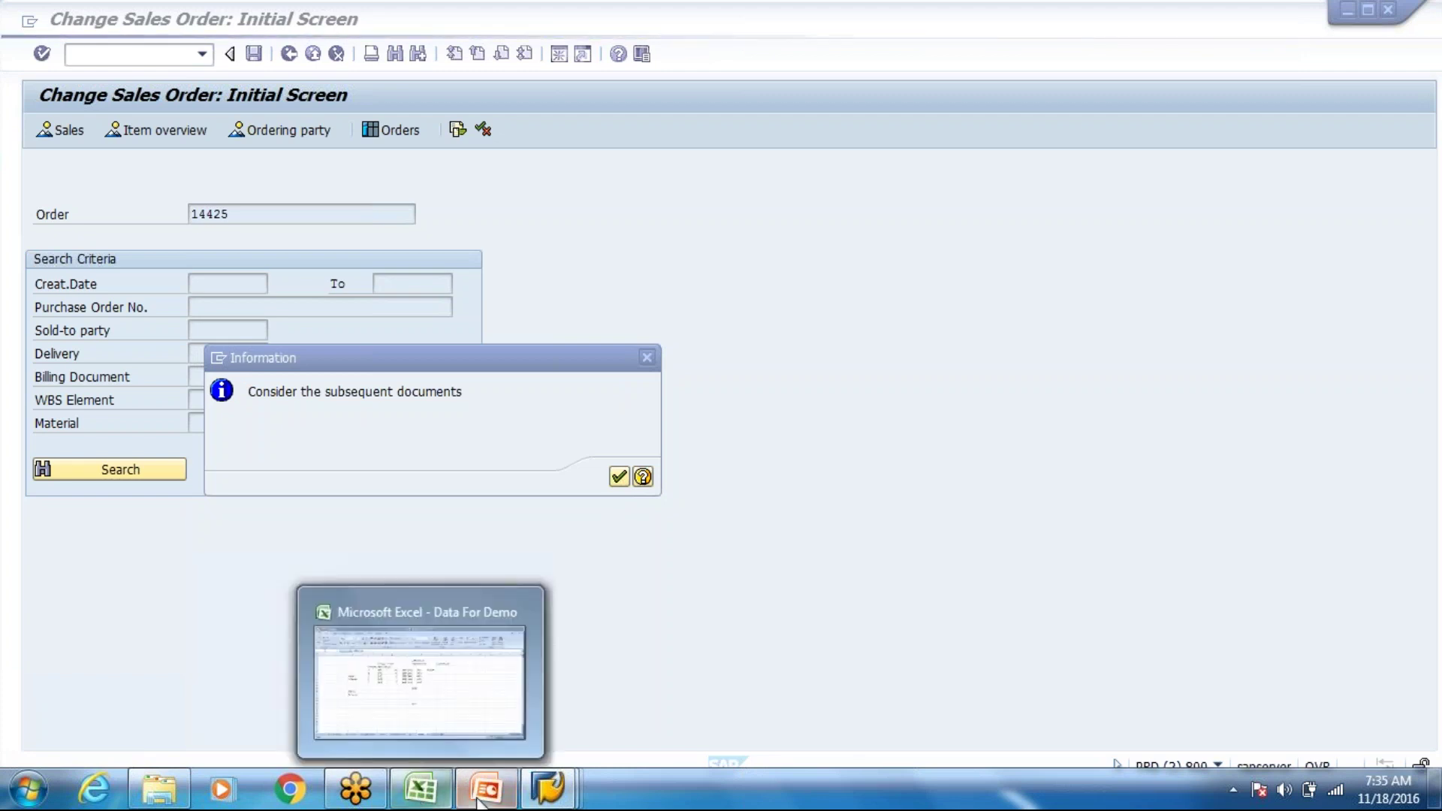
{"action": "mouse_move", "coordinate": [485, 805]}
{"action": "key", "text": "Return"}
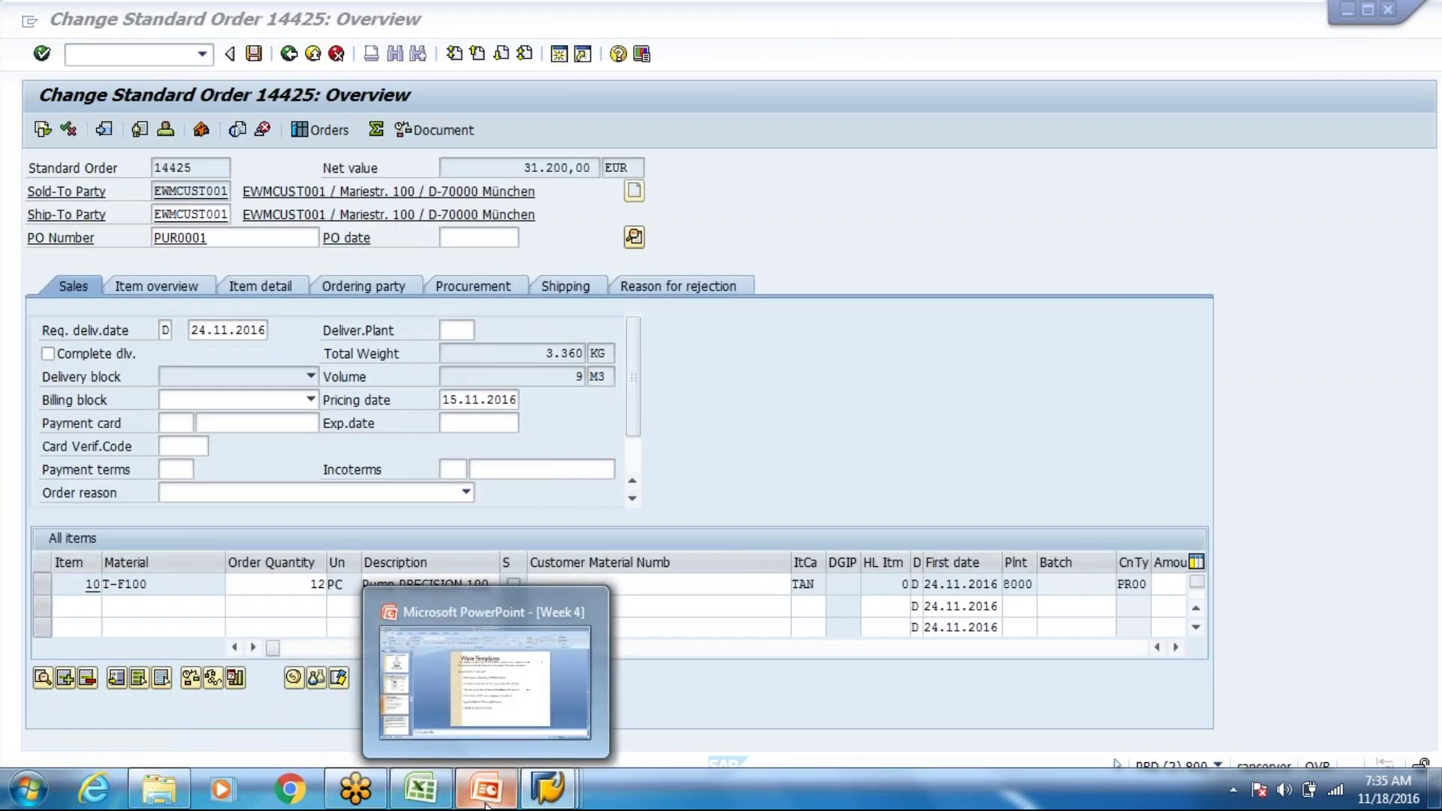
Step: Set the order quantity of item 10, material T-F100, to 500 PC and run the availability check
{"action": "double_click", "coordinate": [335, 583]}
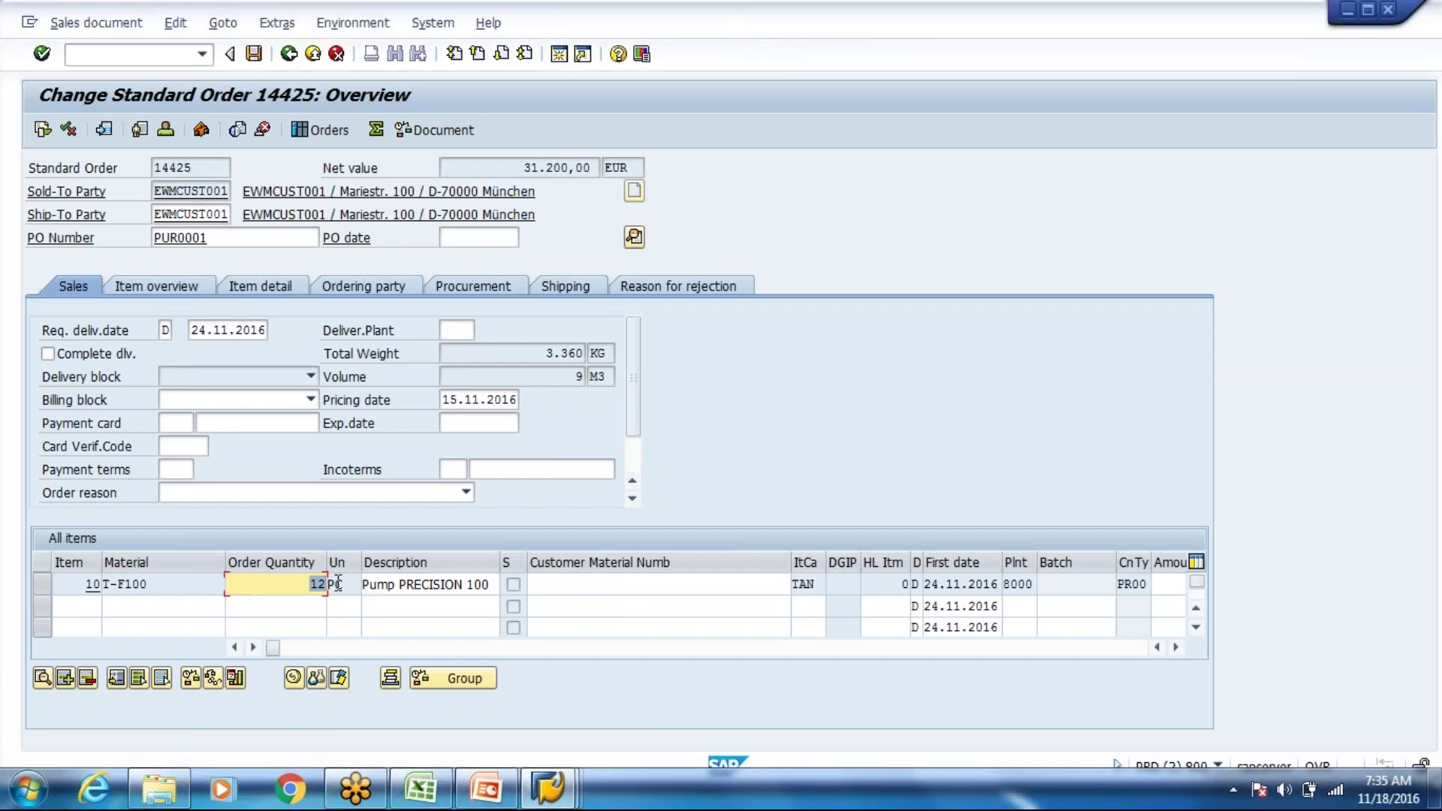
{"action": "type", "text": "500"}
{"action": "key", "text": "Return"}
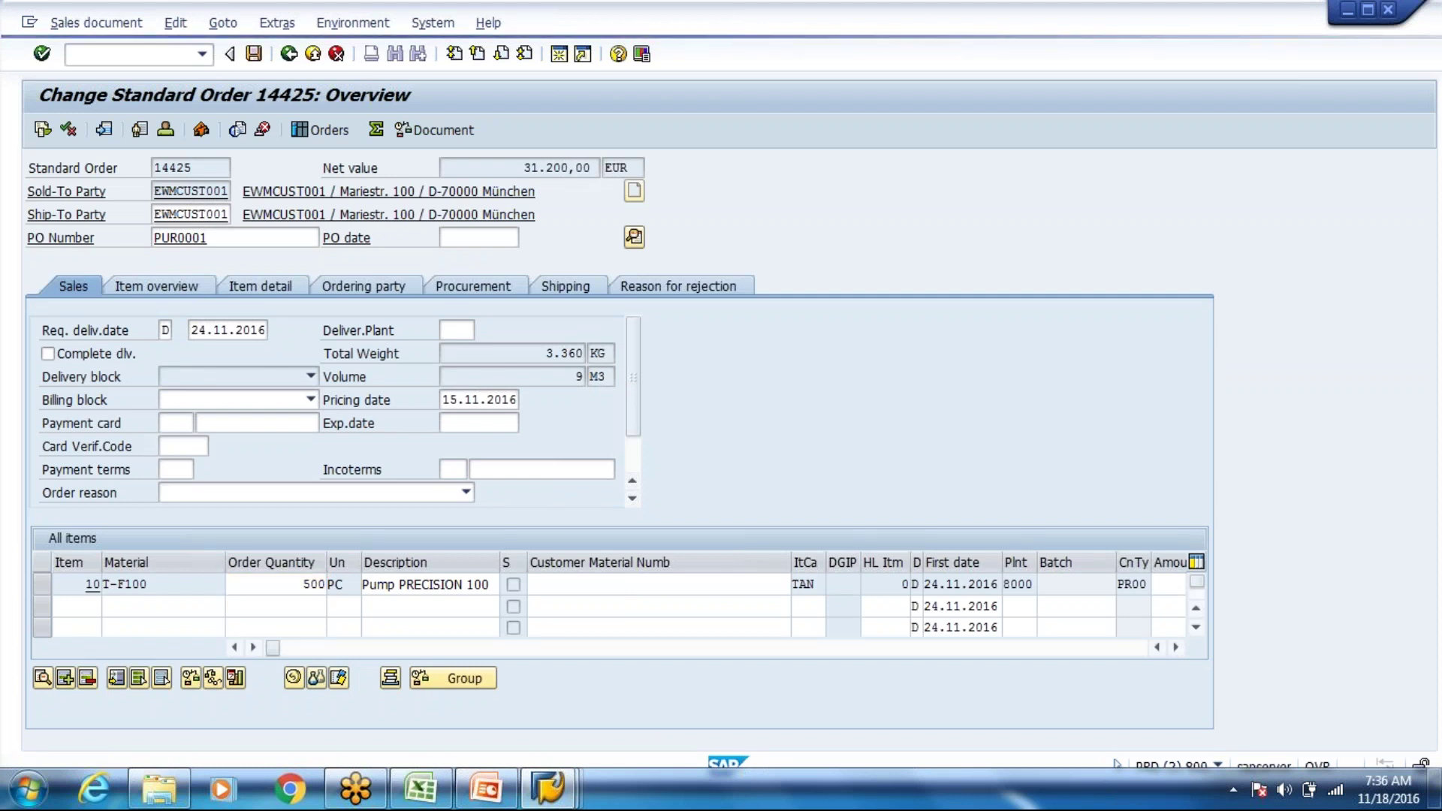
{"action": "key", "text": "Return"}
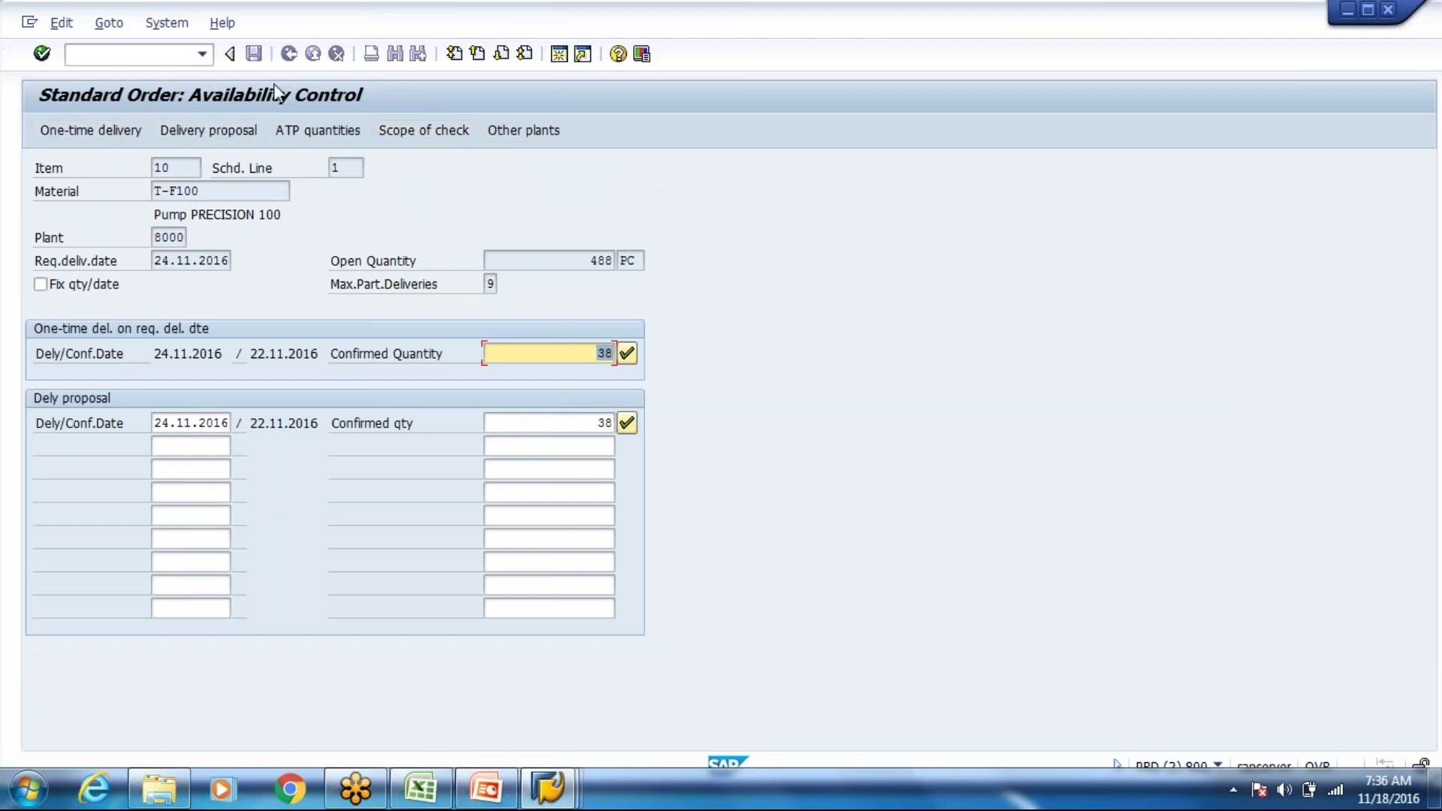
Step: Check the ATP quantities of T-F100, accept the delivery proposal for item 10 and save the sales order
{"action": "left_click", "coordinate": [350, 129]}
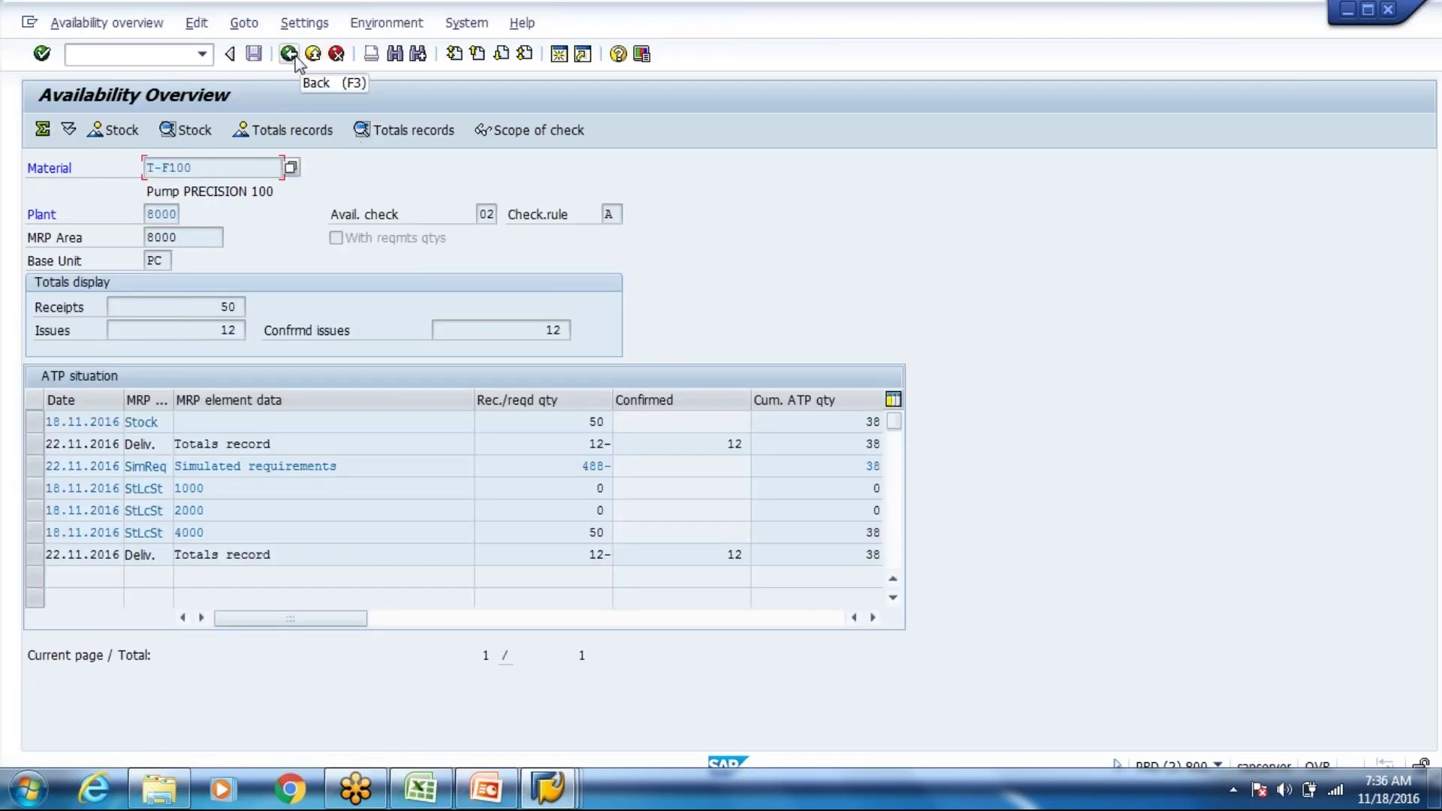
{"action": "left_click", "coordinate": [290, 54]}
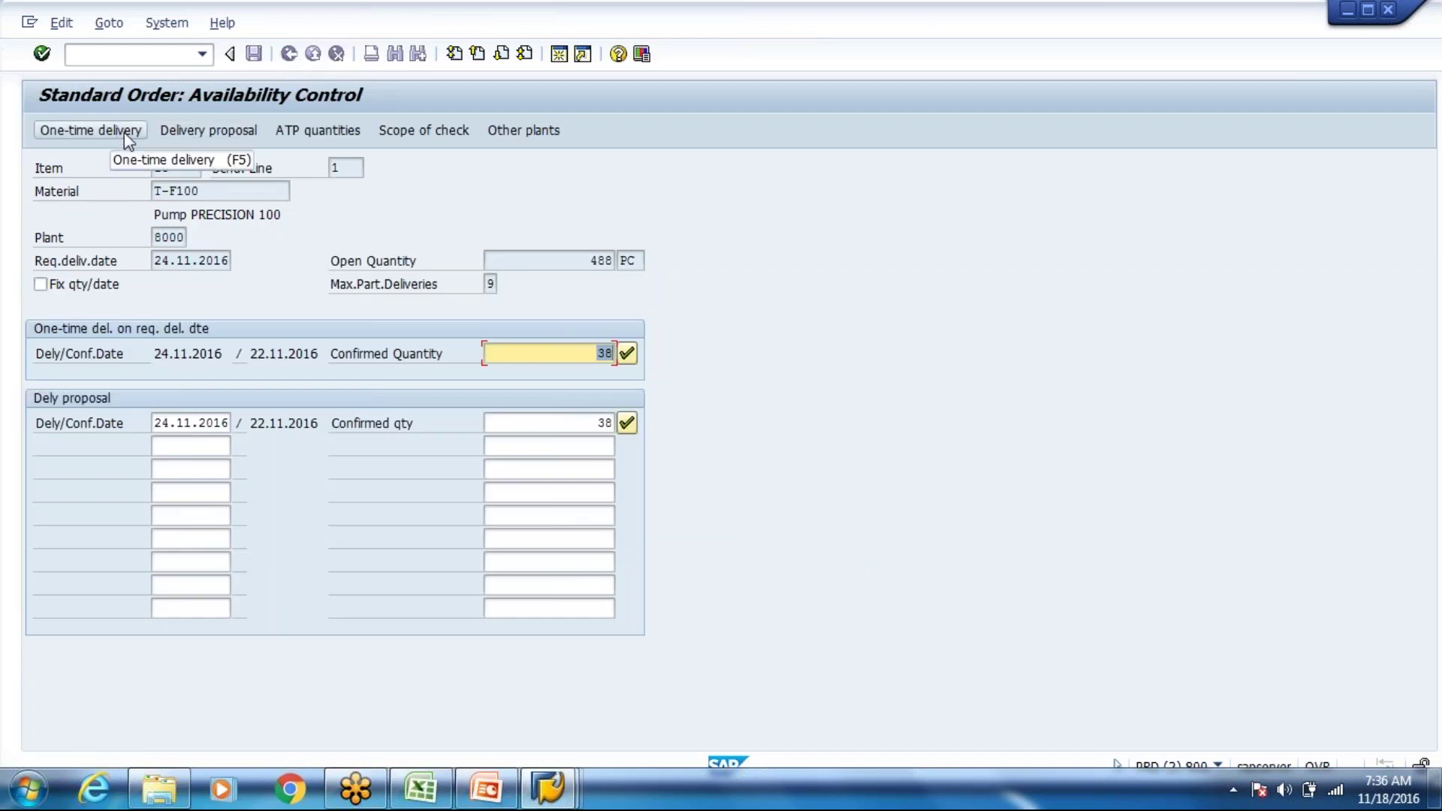
{"action": "left_click", "coordinate": [191, 133]}
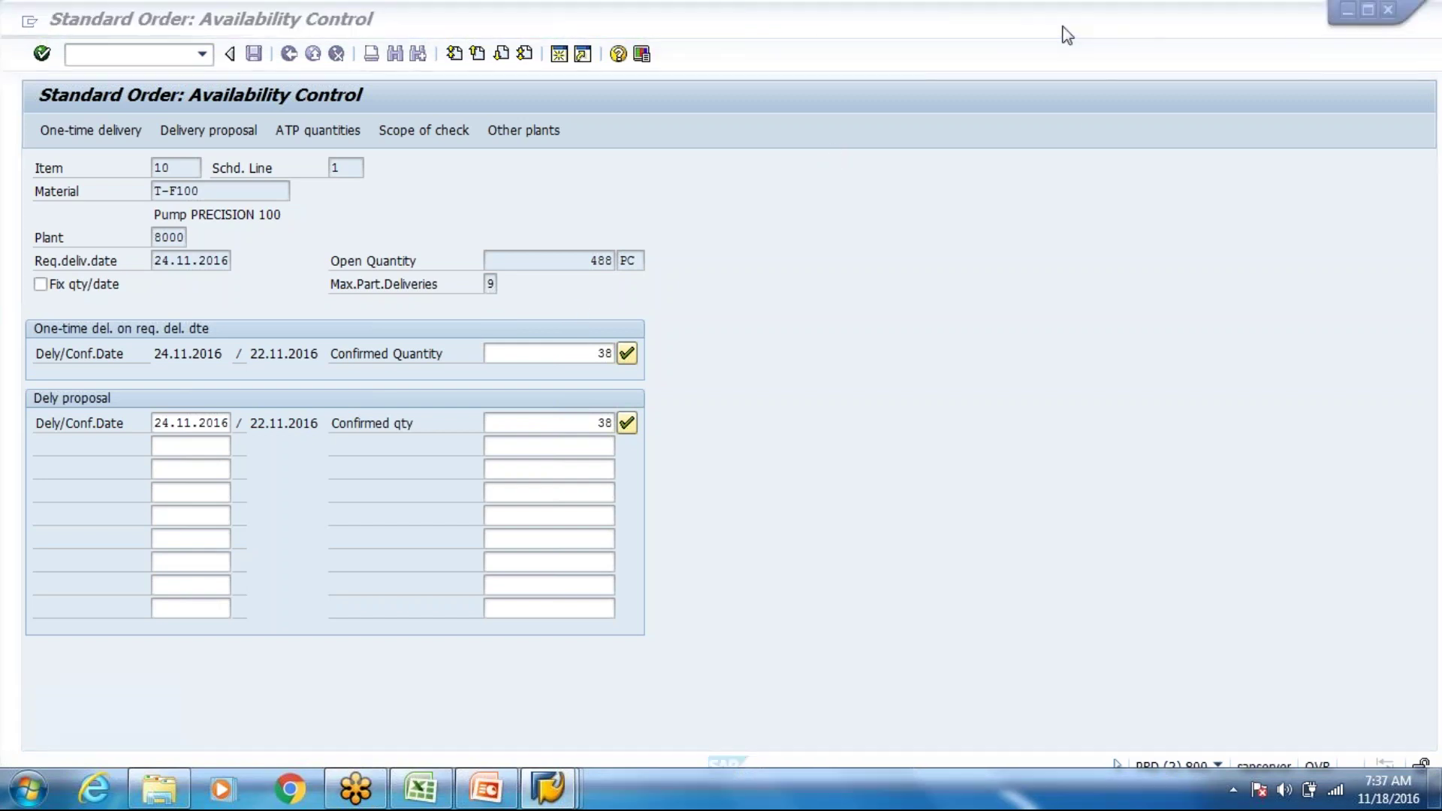
{"action": "key", "text": "Return"}
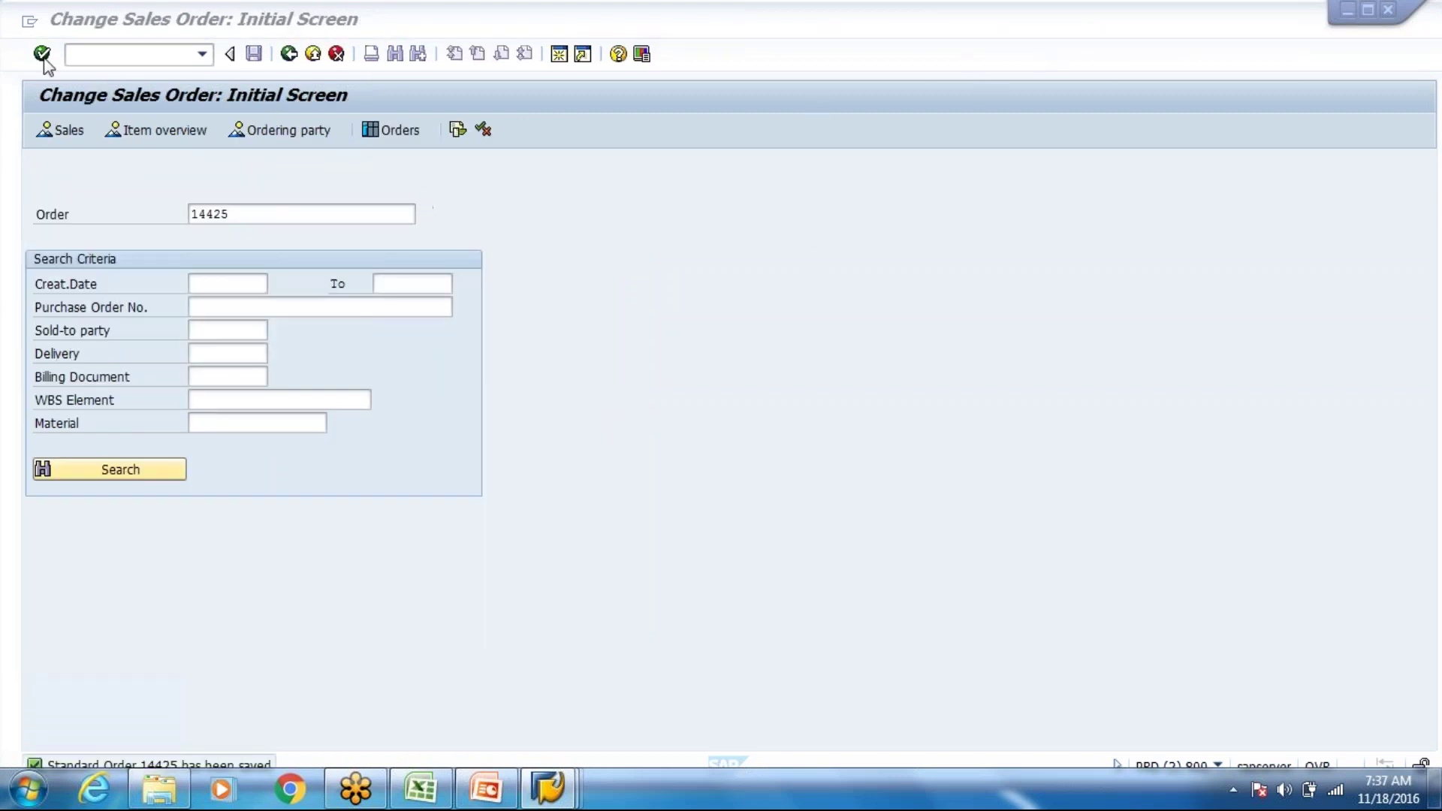
Step: Open outbound delivery creation with /nvl01n and try to create the delivery from SP80 for the changed sales order
{"action": "left_click", "coordinate": [116, 79]}
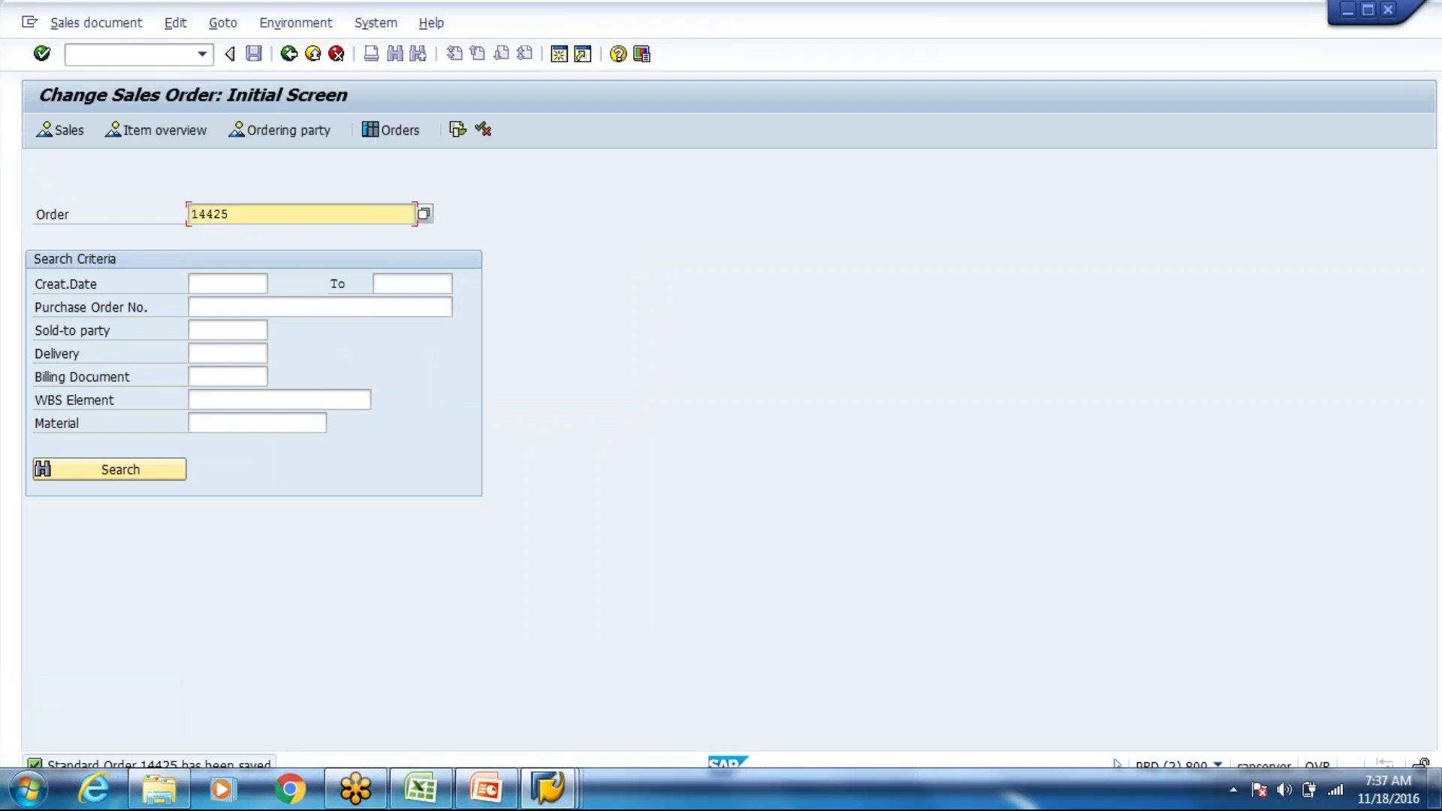
{"action": "left_click", "coordinate": [154, 47]}
{"action": "type", "text": "/nva"}
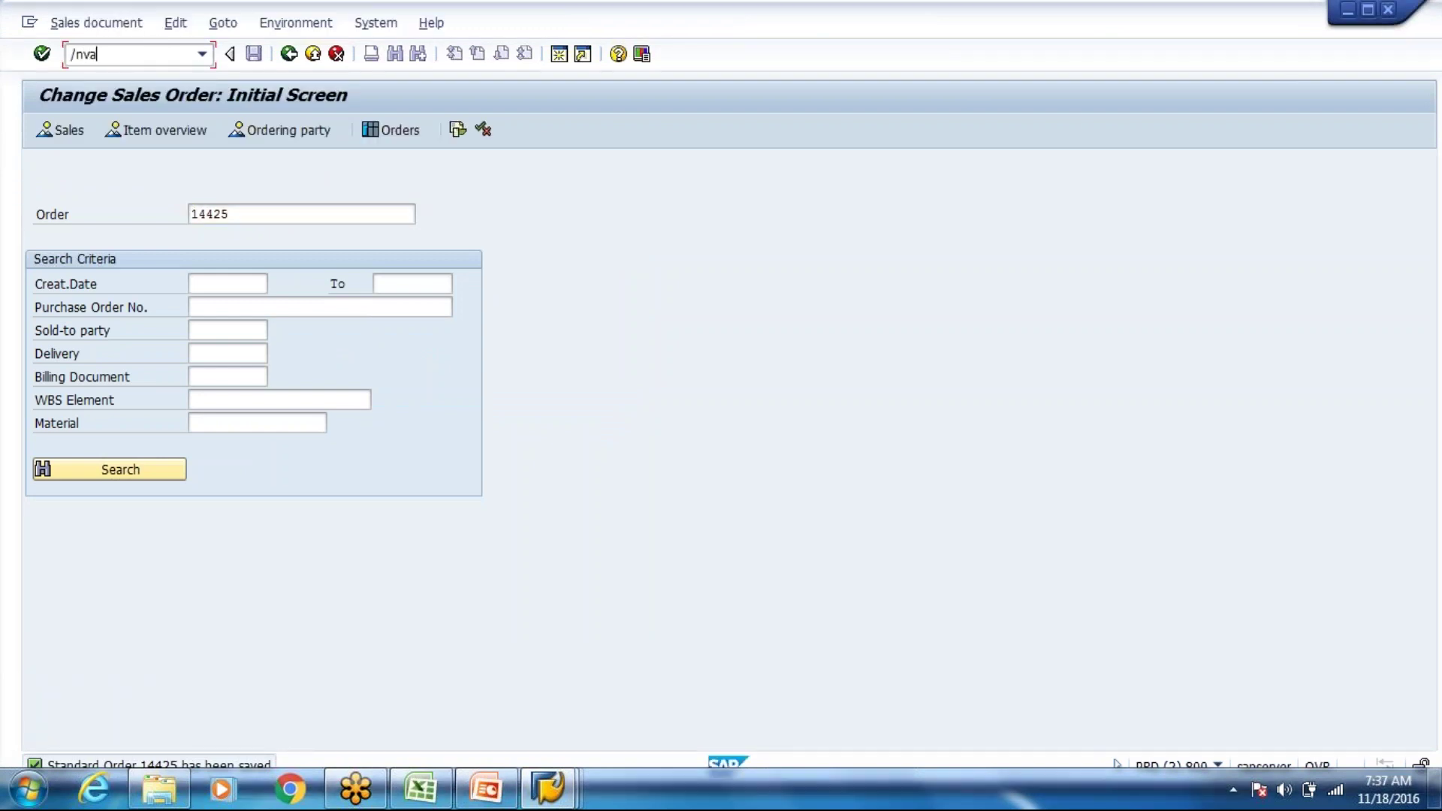
{"action": "key", "text": "BackSpace"}
{"action": "type", "text": "l01n"}
{"action": "key", "text": "Return"}
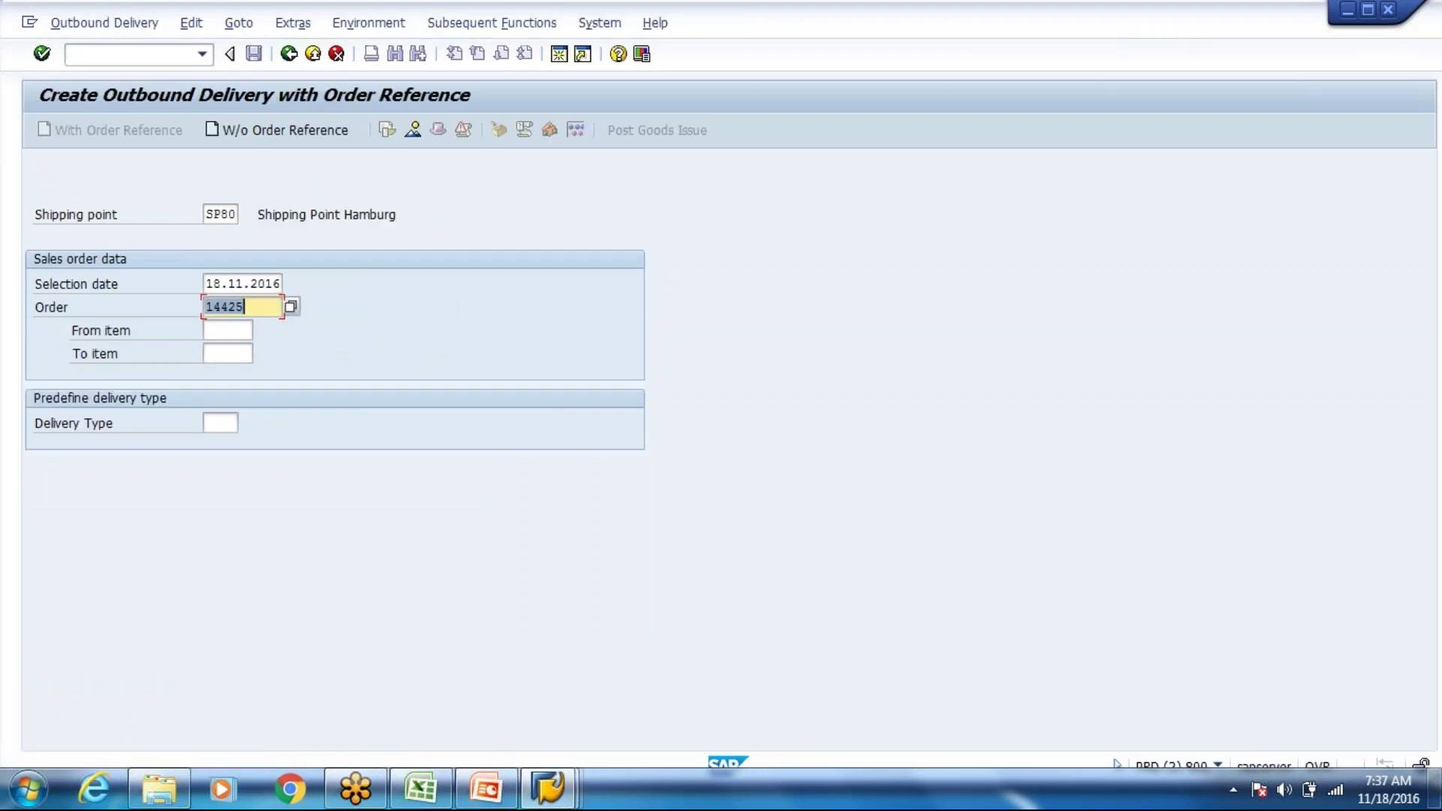
{"action": "key", "text": "Return"}
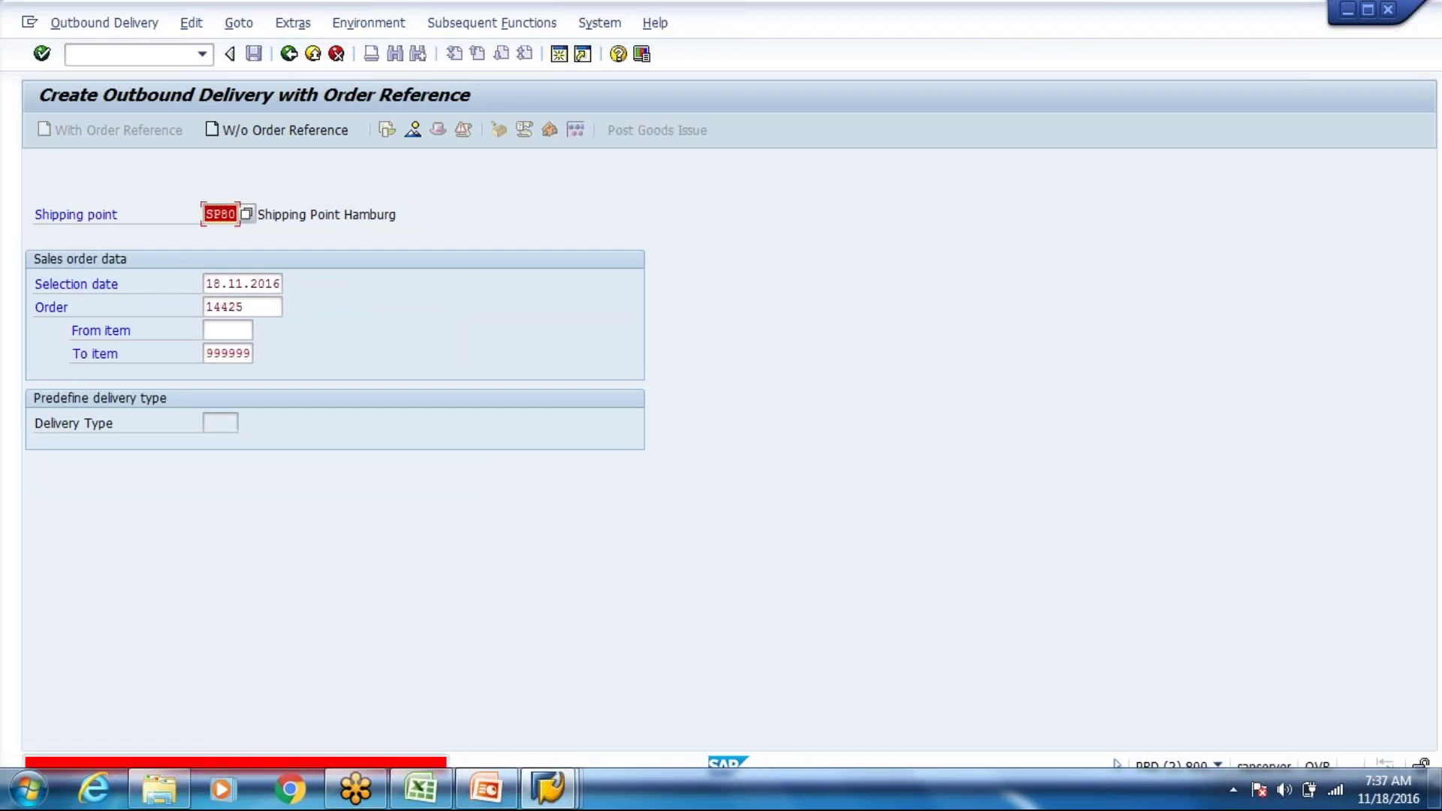
Step: Clear the selection date and exit the outbound delivery creation still open in the other session
{"action": "key", "text": "Tab"}
{"action": "key", "text": "Tab"}
{"action": "key", "text": "shift+Tab"}
{"action": "key", "text": "BackSpace"}
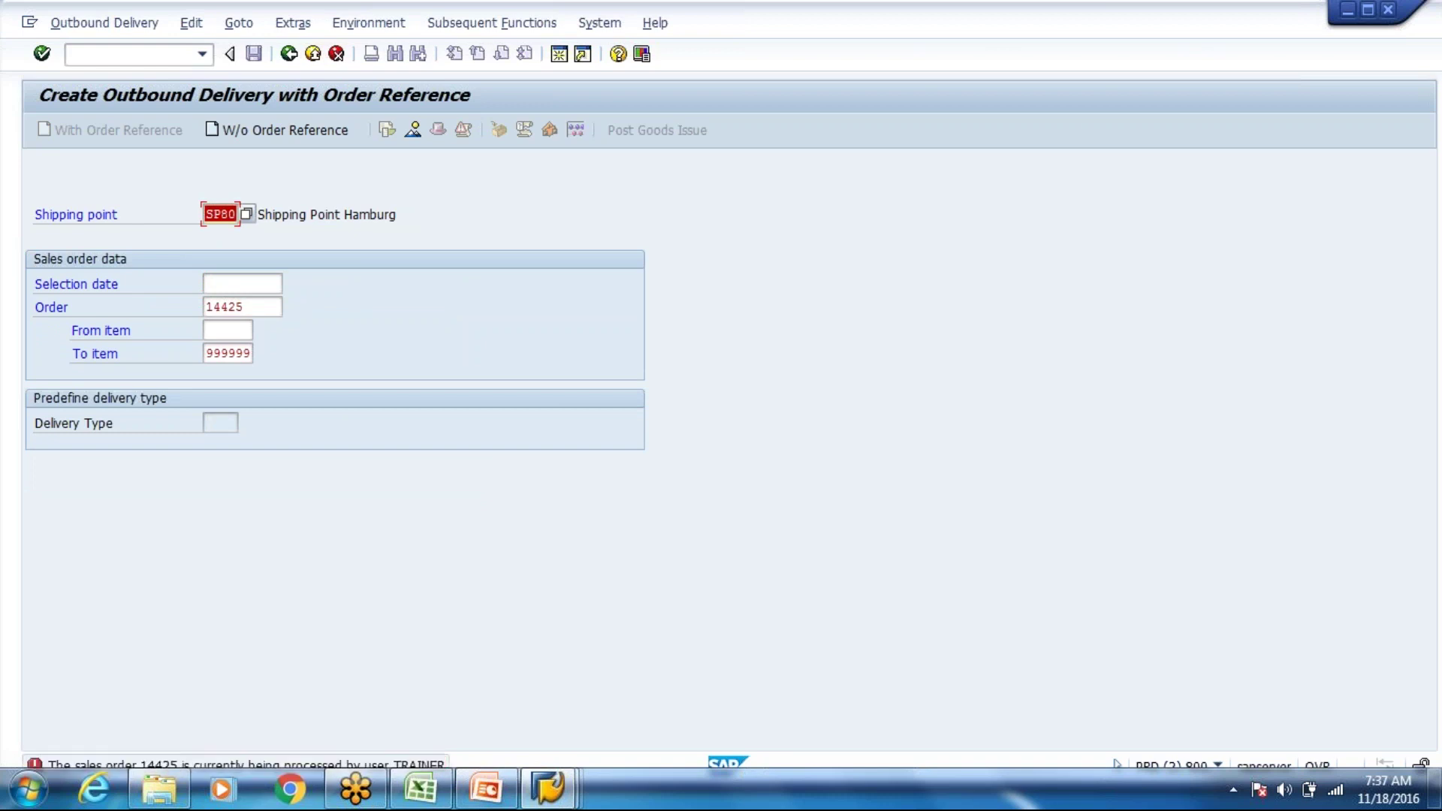
{"action": "key", "text": "alt+Tab"}
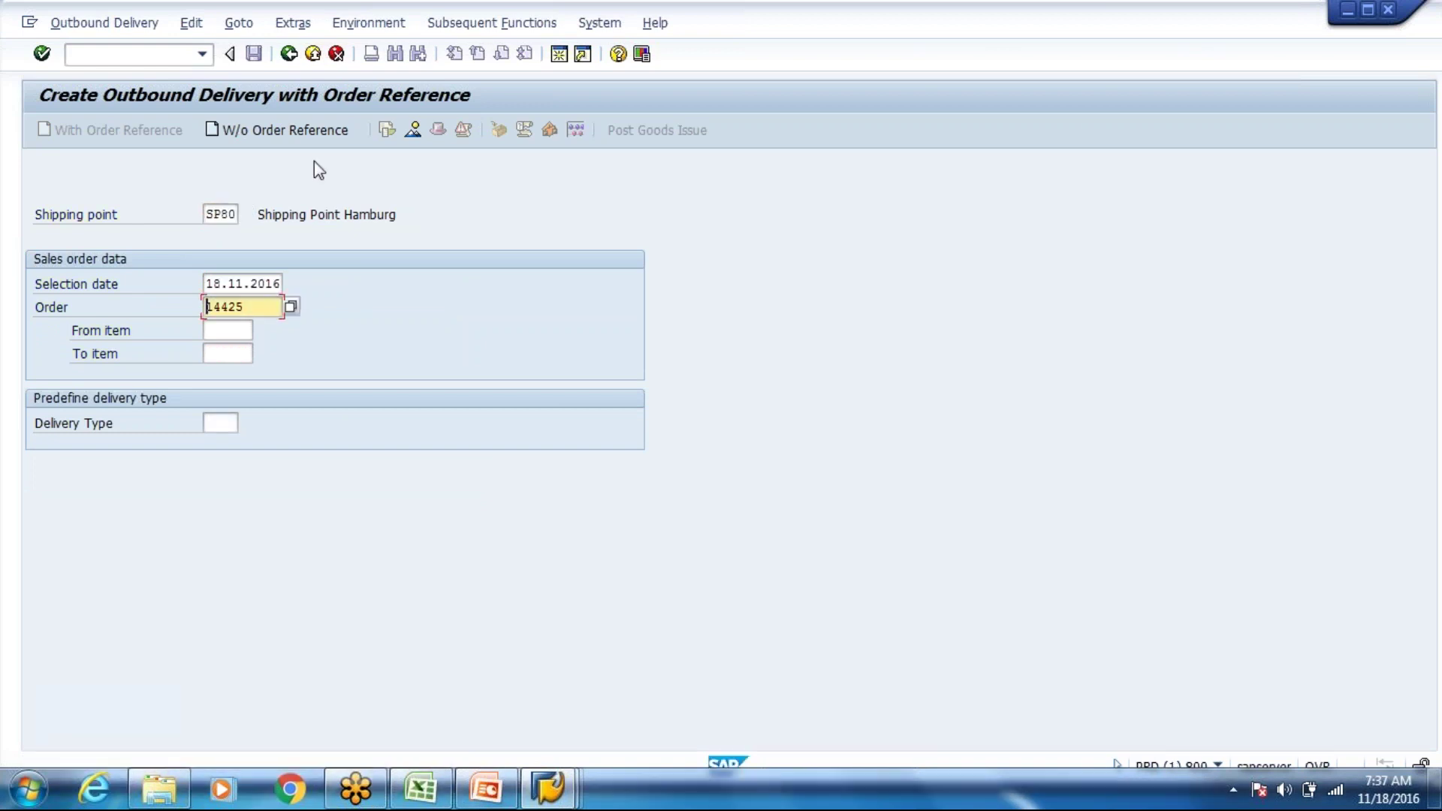
{"action": "left_click", "coordinate": [312, 54]}
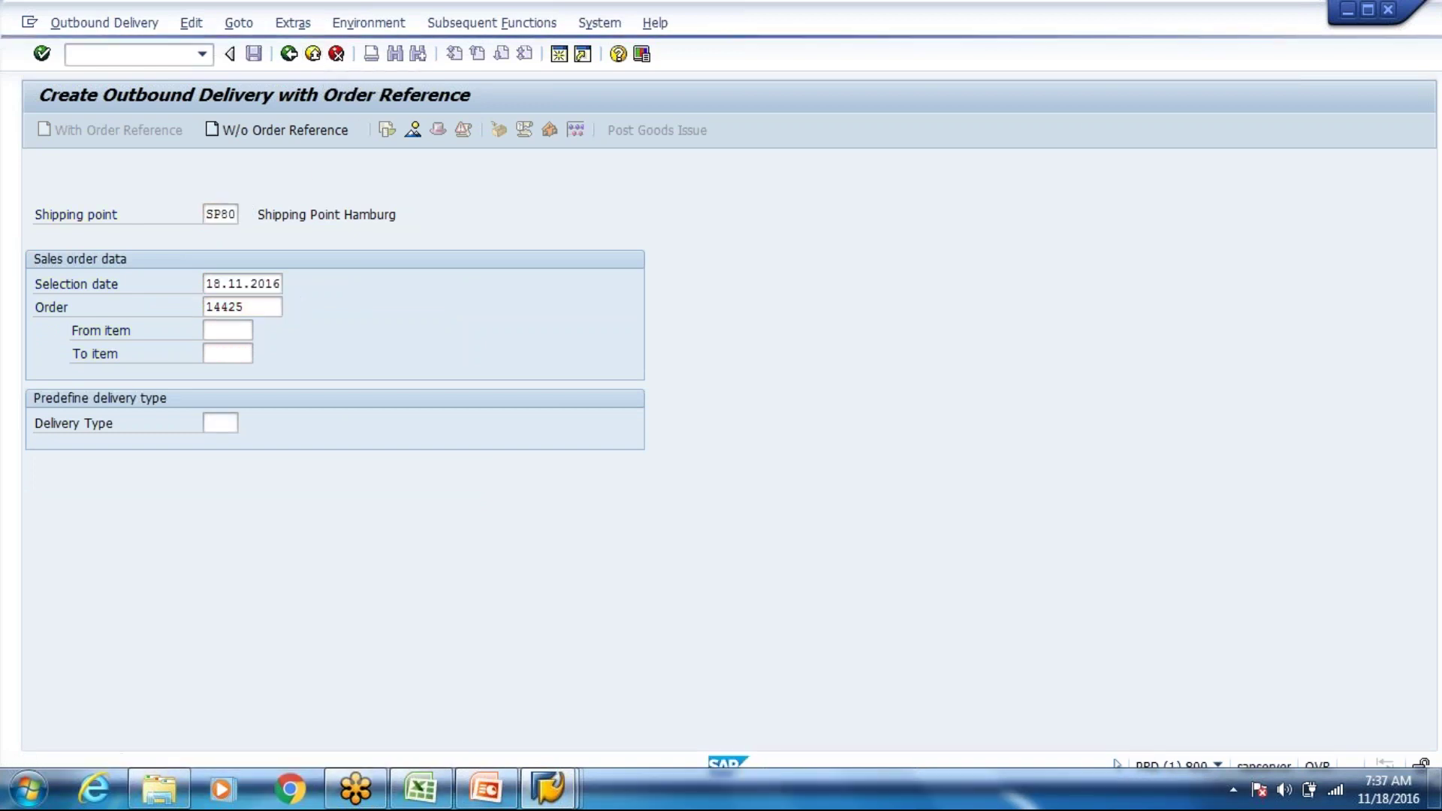
{"action": "key", "text": "alt+Tab"}
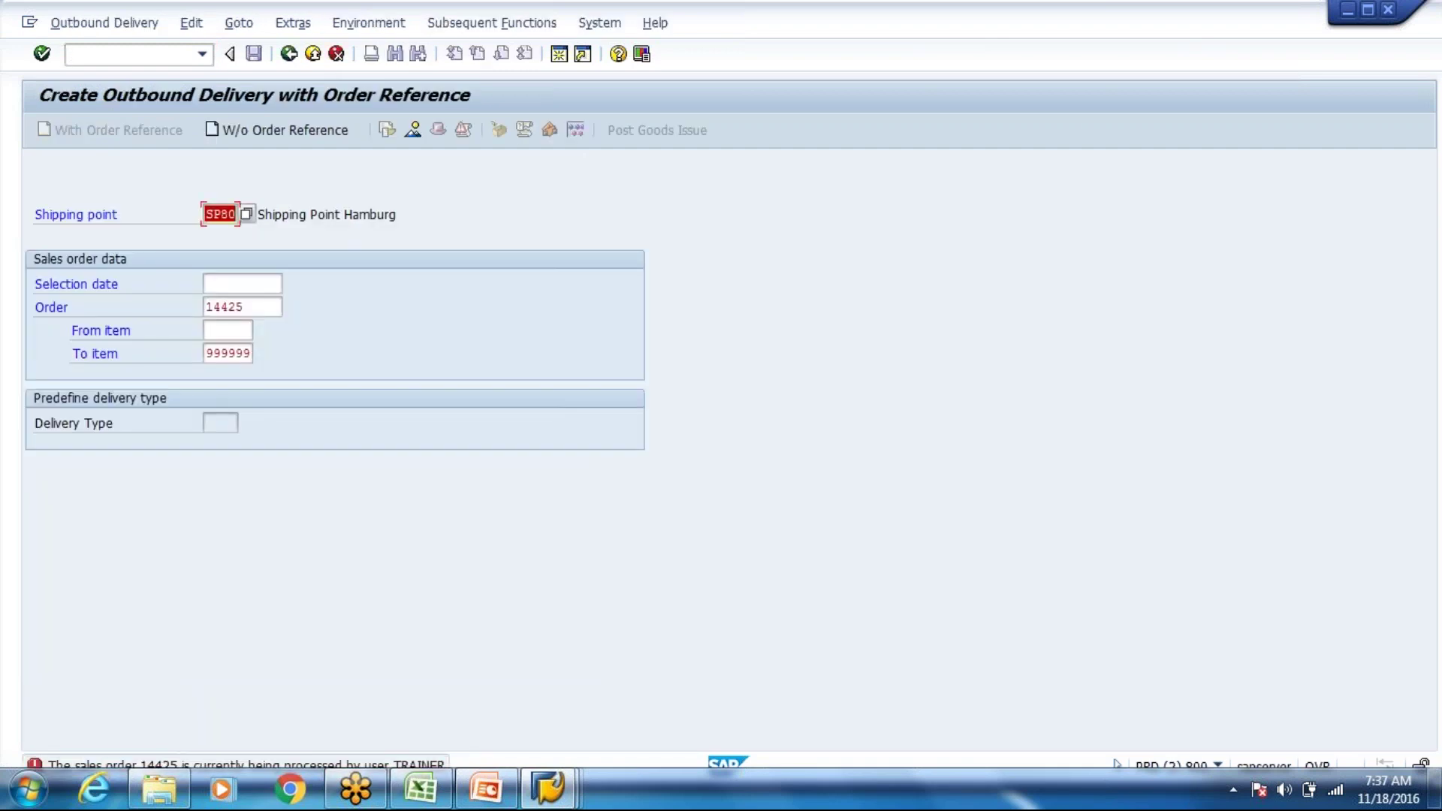
Step: Close the General Condition Maintenance session and switch to the session with outbound delivery creation
{"action": "key", "text": "alt+Tab"}
{"action": "key", "text": "alt"}
{"action": "left_click", "coordinate": [557, 798]}
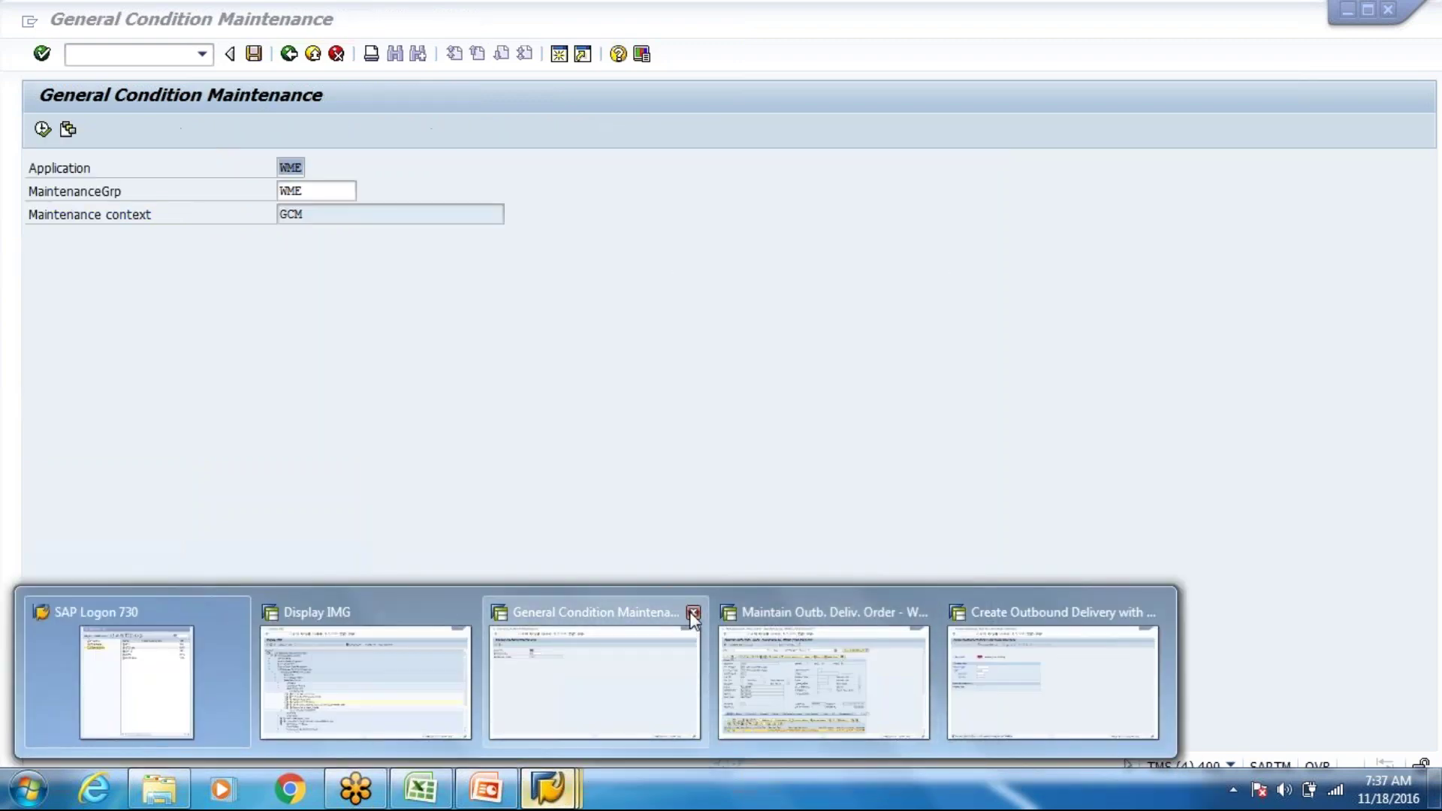
{"action": "left_click", "coordinate": [692, 613]}
{"action": "left_click", "coordinate": [910, 700]}
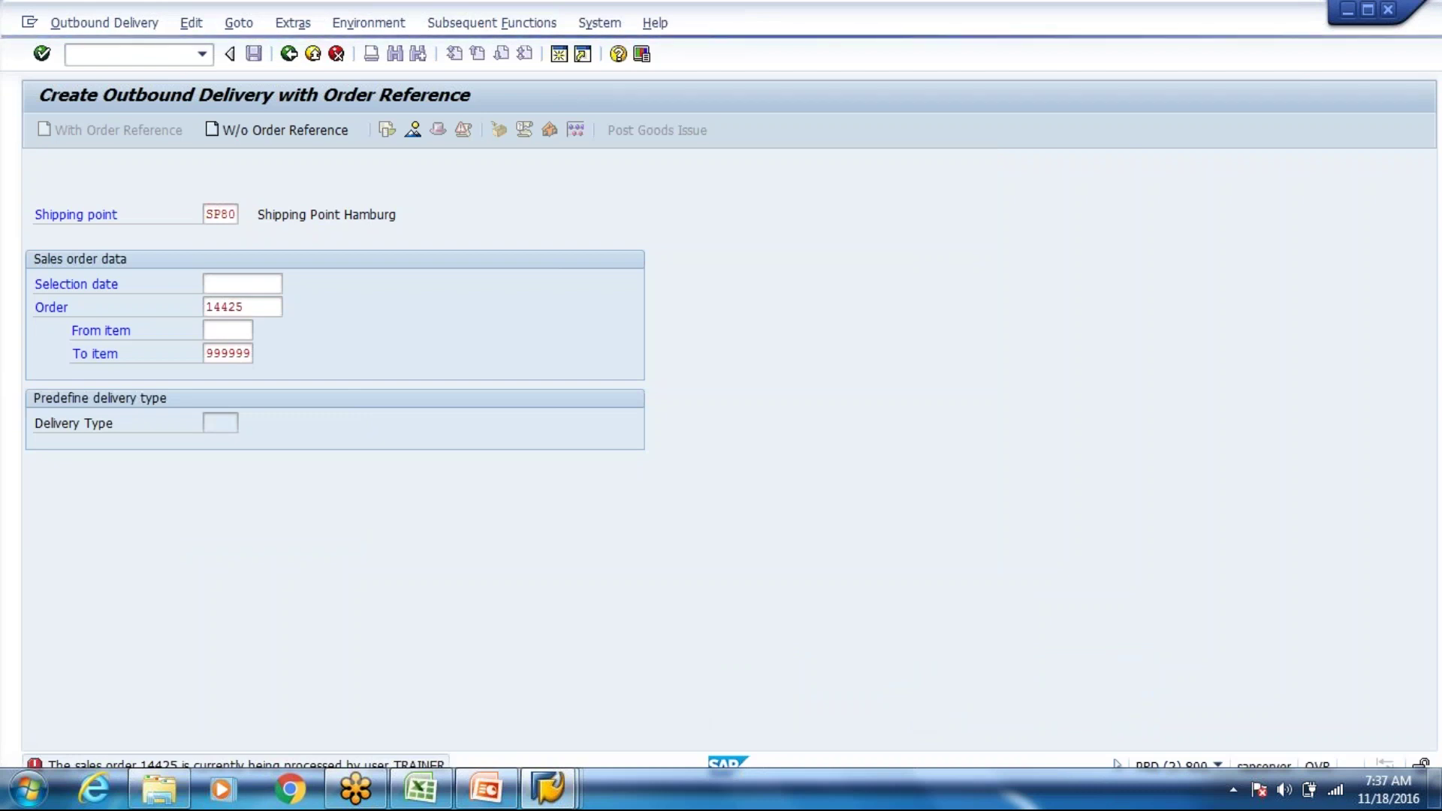
Step: Retry creating the outbound delivery from SP80 for the sales order, including with selection date 18.11.2016, and leave the log each time
{"action": "key", "text": "Return"}
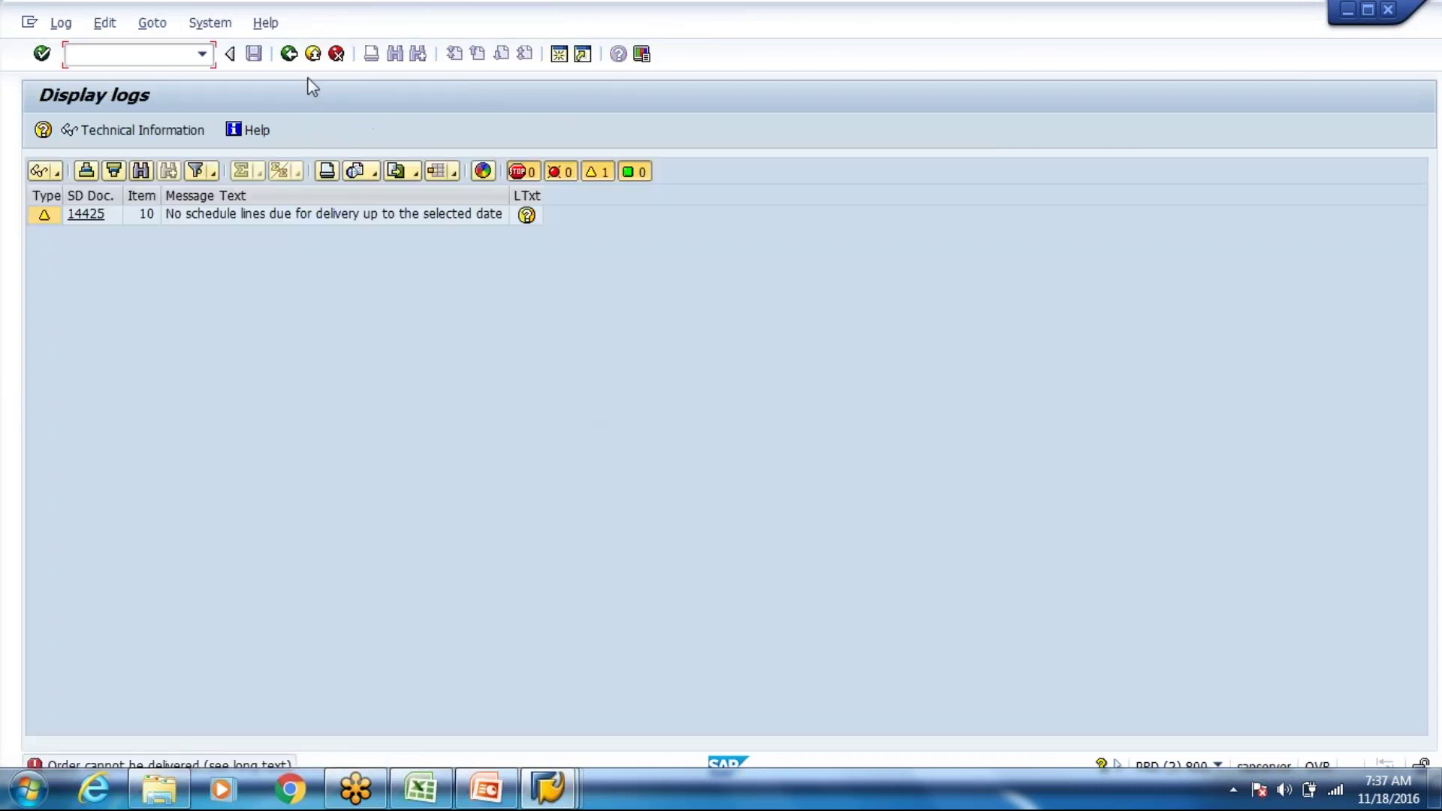
{"action": "left_click", "coordinate": [289, 56]}
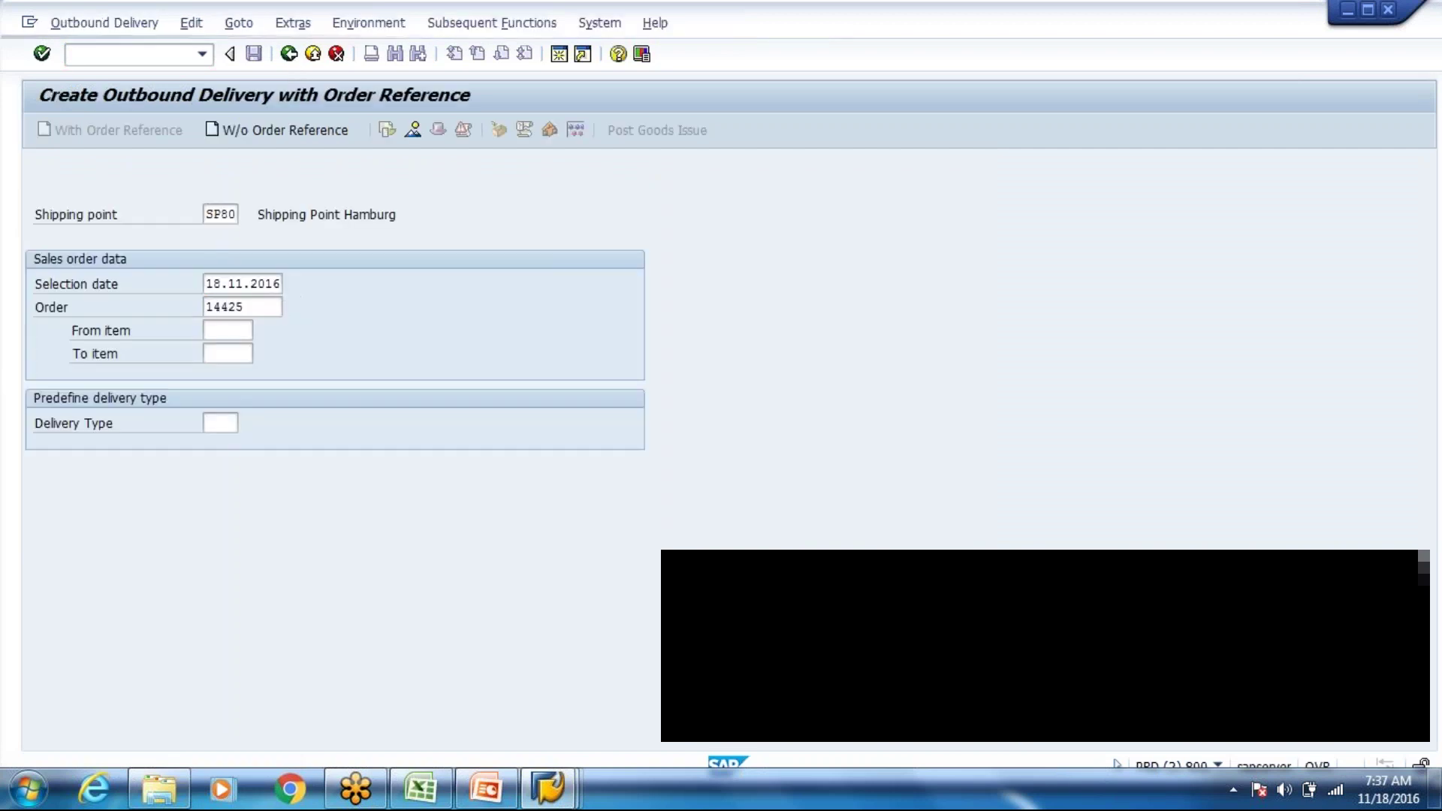
{"action": "key", "text": "Return"}
{"action": "left_click", "coordinate": [289, 54]}
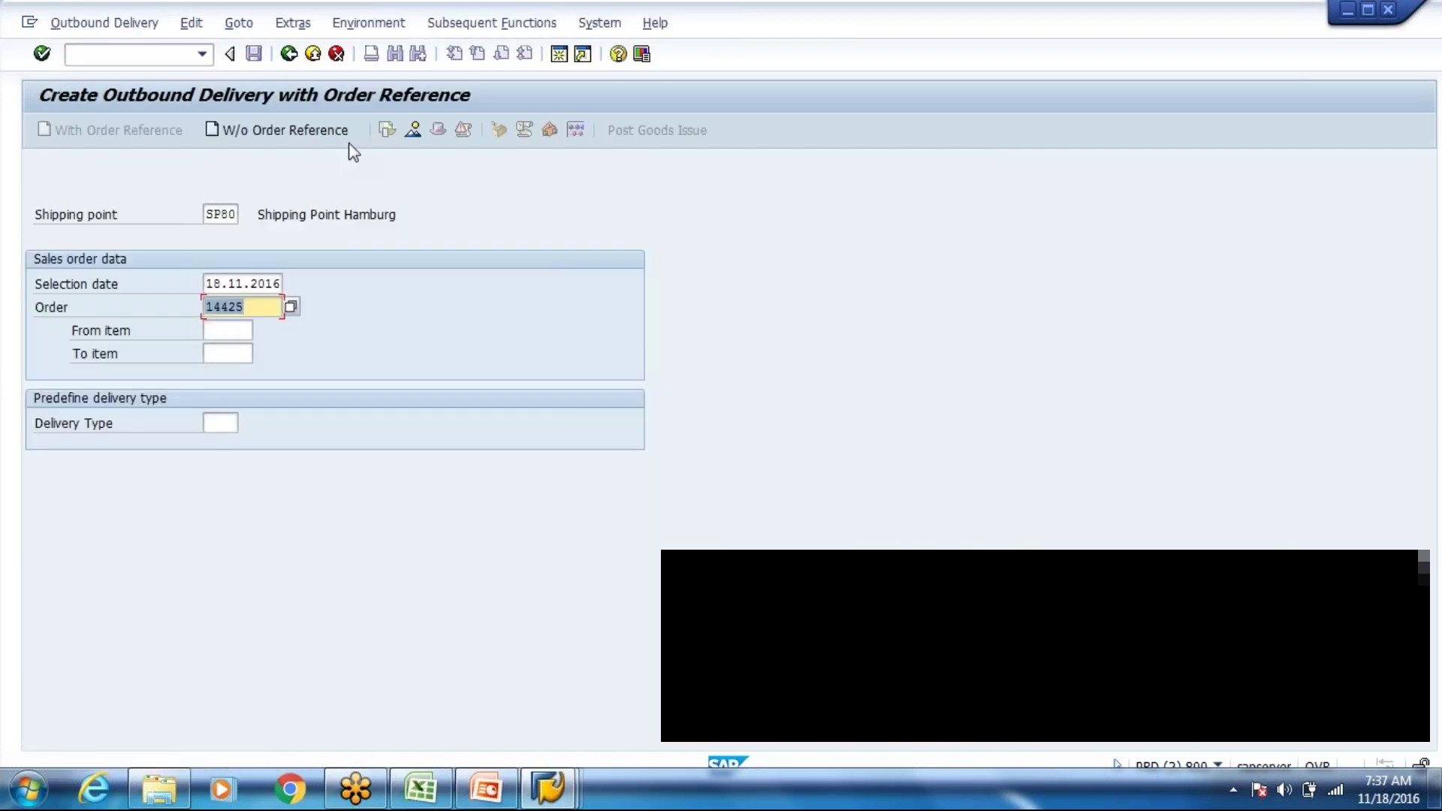
Step: Clear the selection date and try again to create the outbound delivery from SP80 for the sales order
{"action": "key", "text": "shift+Tab"}
{"action": "key", "text": "Delete"}
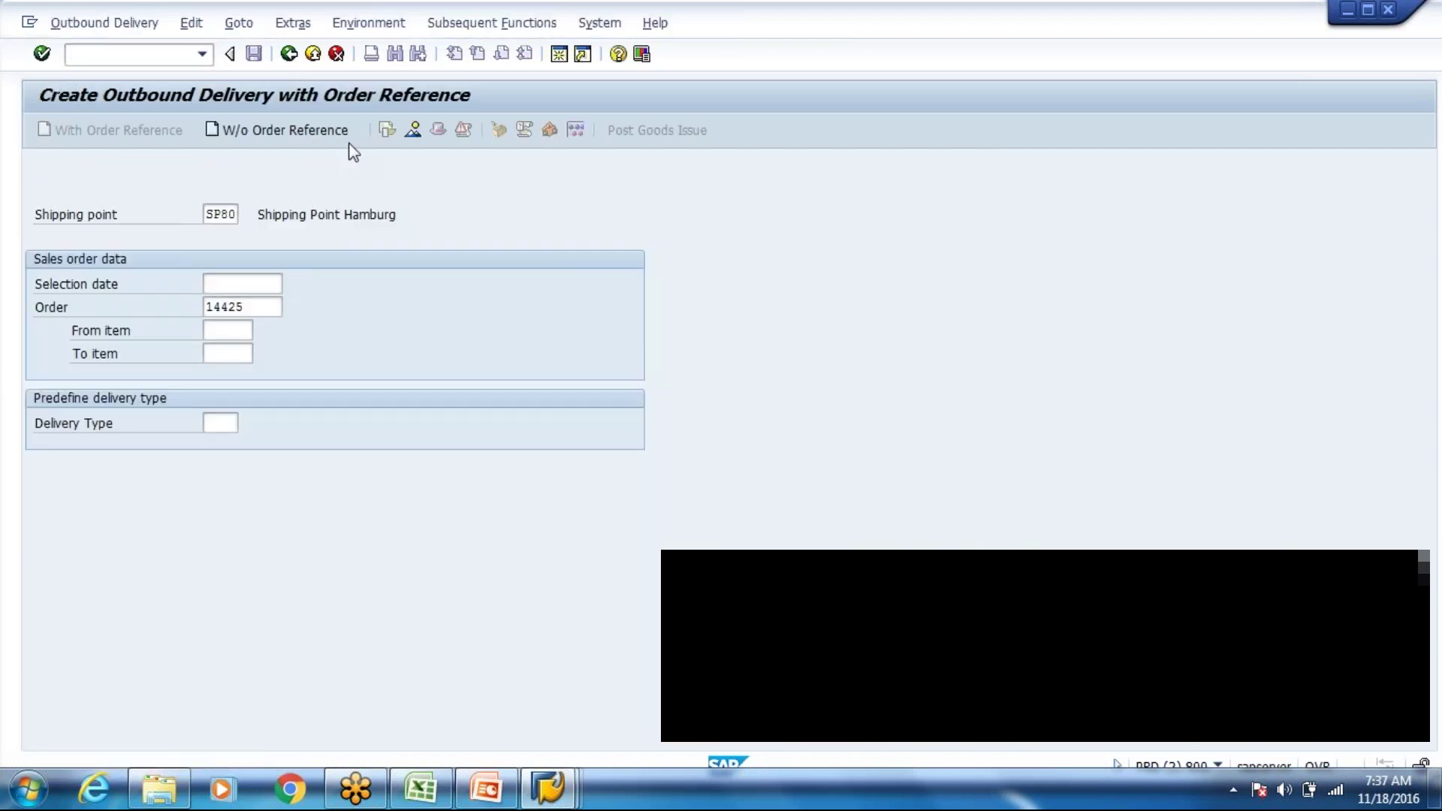
{"action": "key", "text": "Return"}
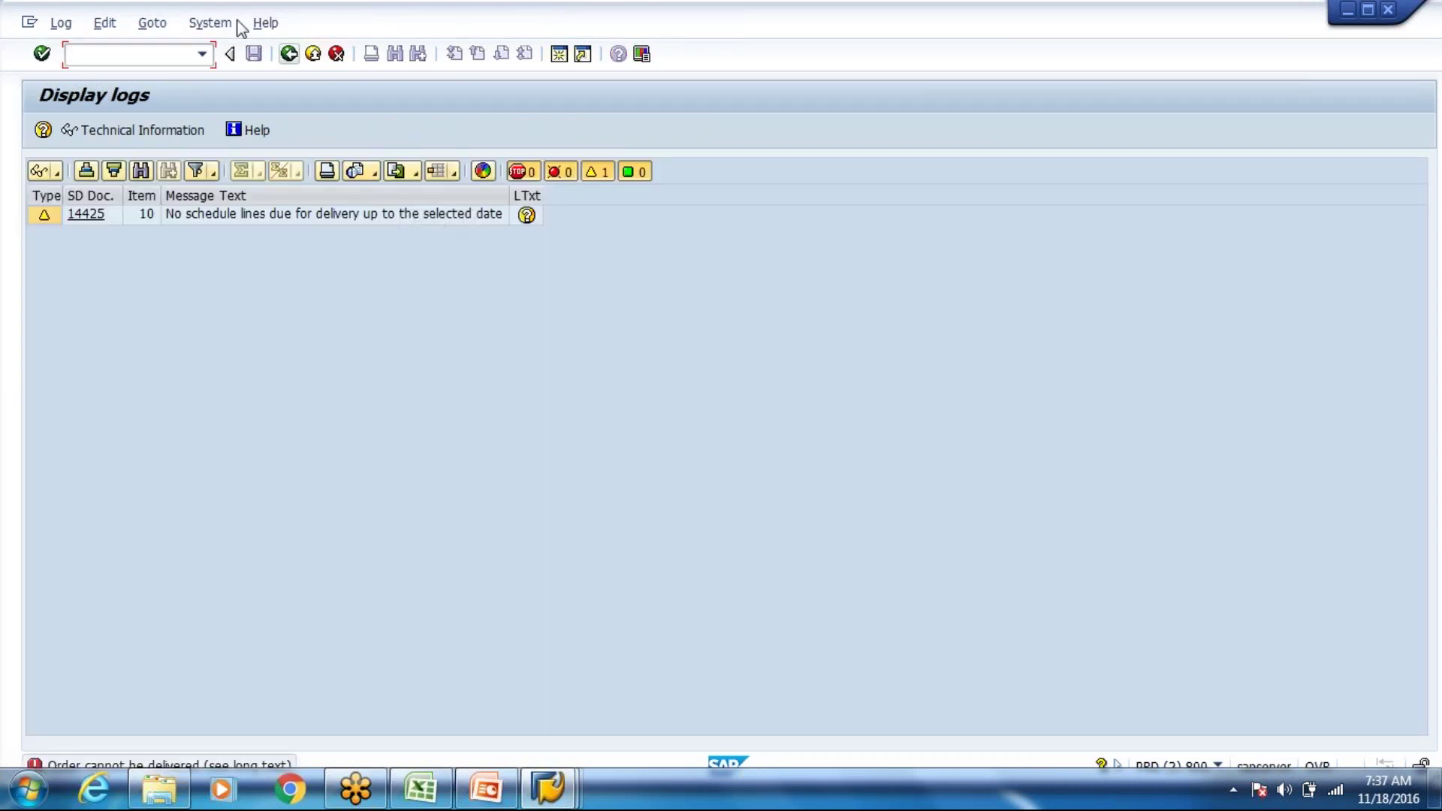
Step: Leave the error log, set the selection date to 15.12.2016 and create the outbound delivery for the entered sales order
{"action": "left_click", "coordinate": [290, 54]}
{"action": "key", "text": "shift+Tab"}
{"action": "key", "text": "Delete"}
{"action": "key", "text": "Down"}
{"action": "key", "text": "Return"}
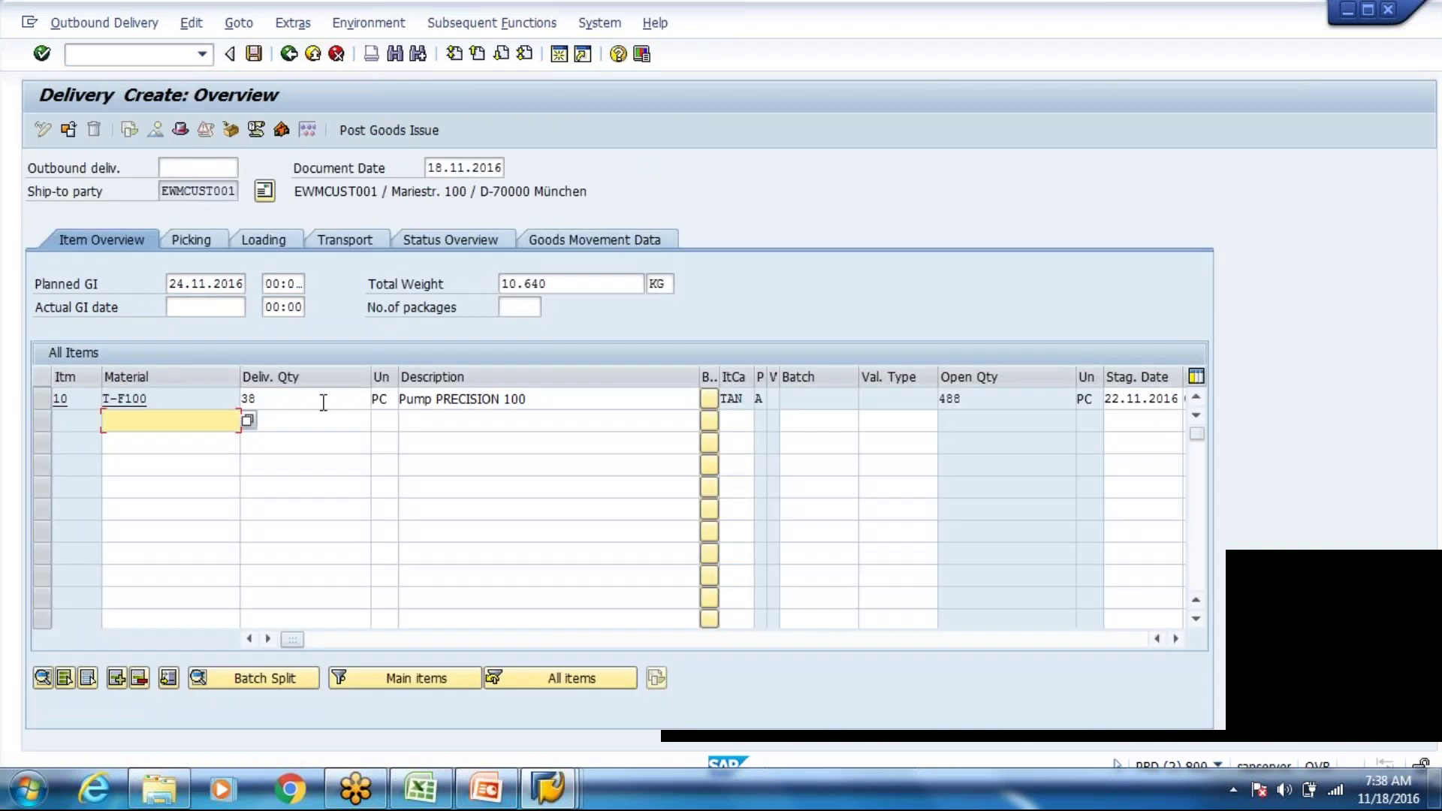
Step: Set the delivery quantity of item 10, material T-F100, to 4 PC
{"action": "left_click", "coordinate": [323, 402]}
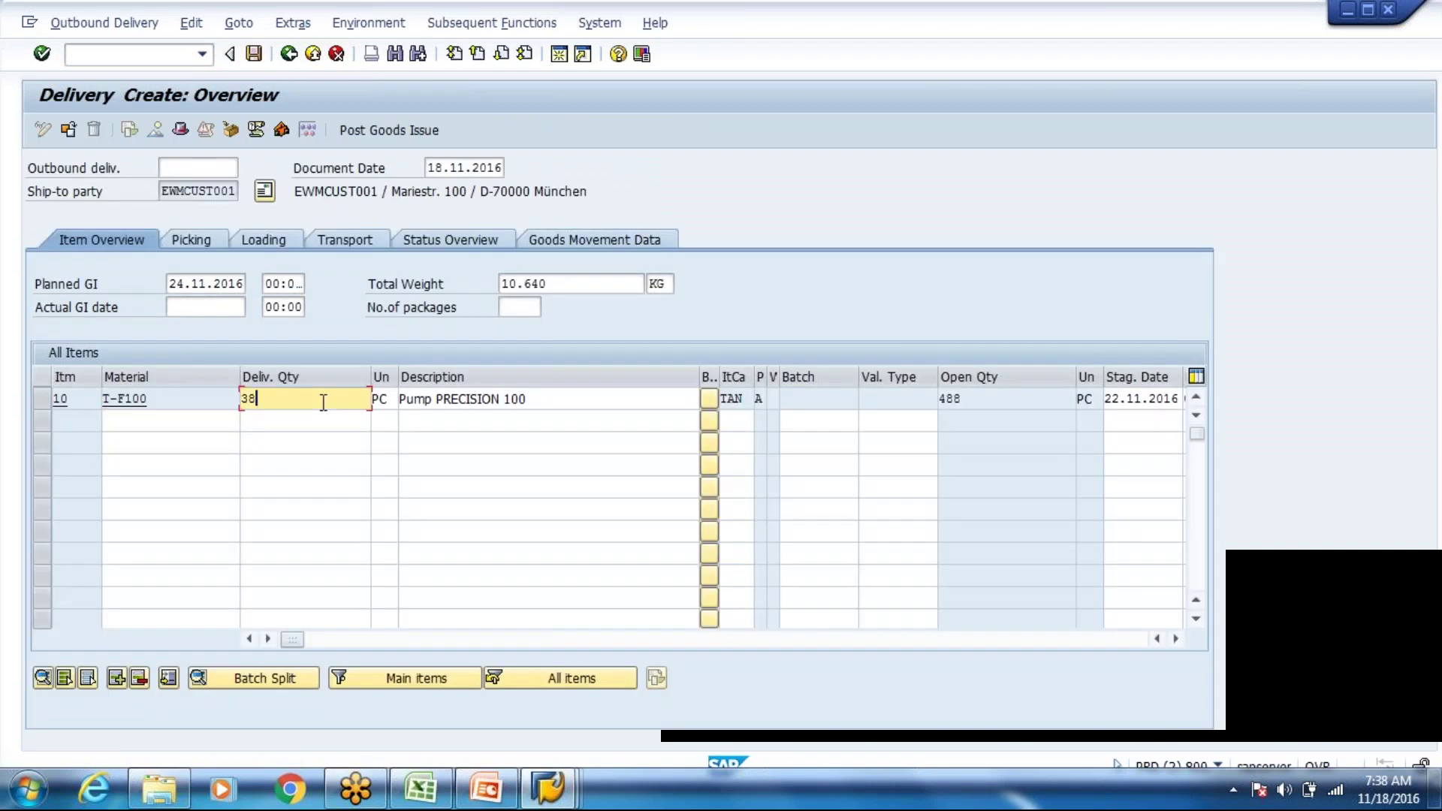
{"action": "key", "text": "BackSpace"}
{"action": "key", "text": "BackSpace"}
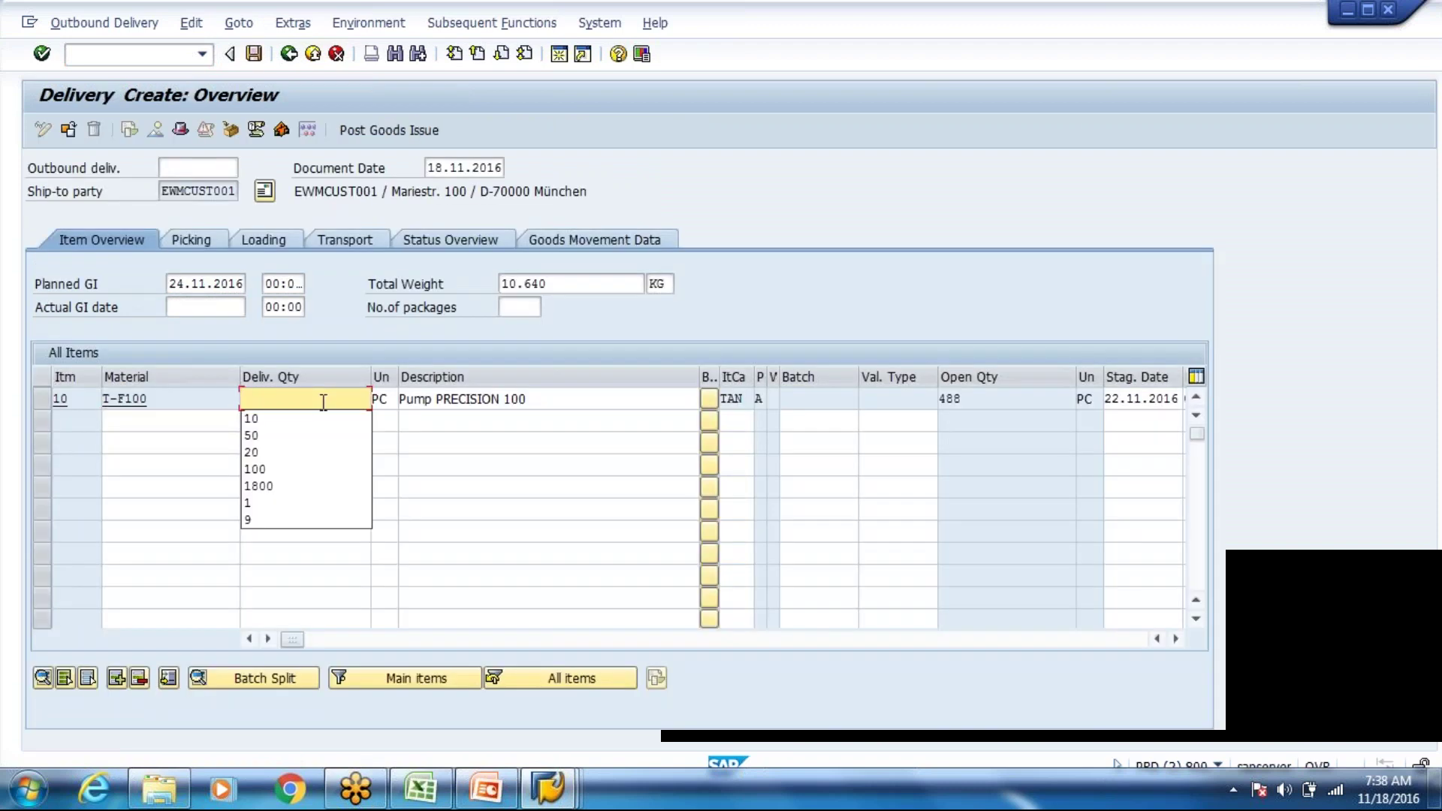
{"action": "type", "text": "4"}
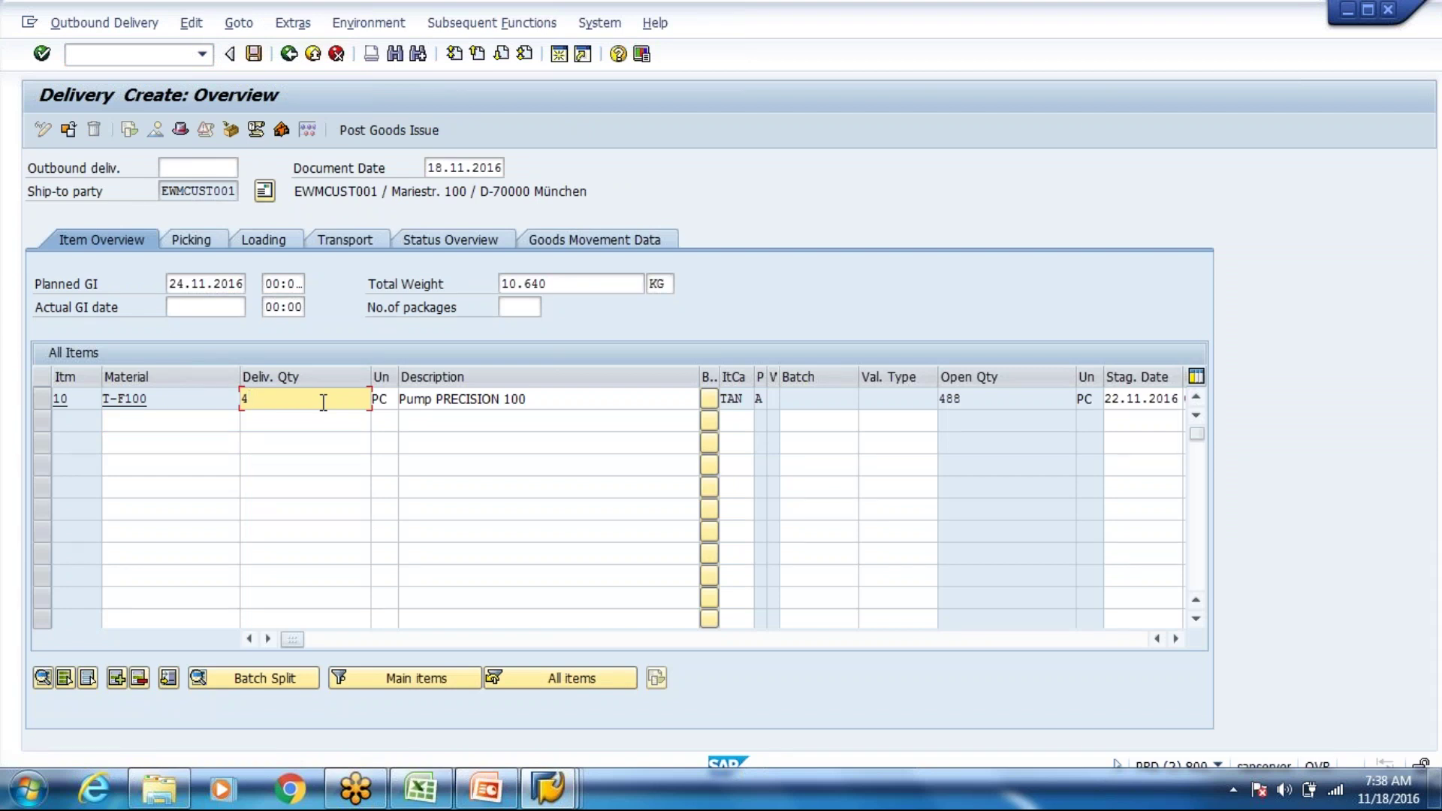
{"action": "key", "text": "Return"}
Step: Assign storage location 4000 to item 10 in the delivery's picking data
{"action": "left_click", "coordinate": [219, 241]}
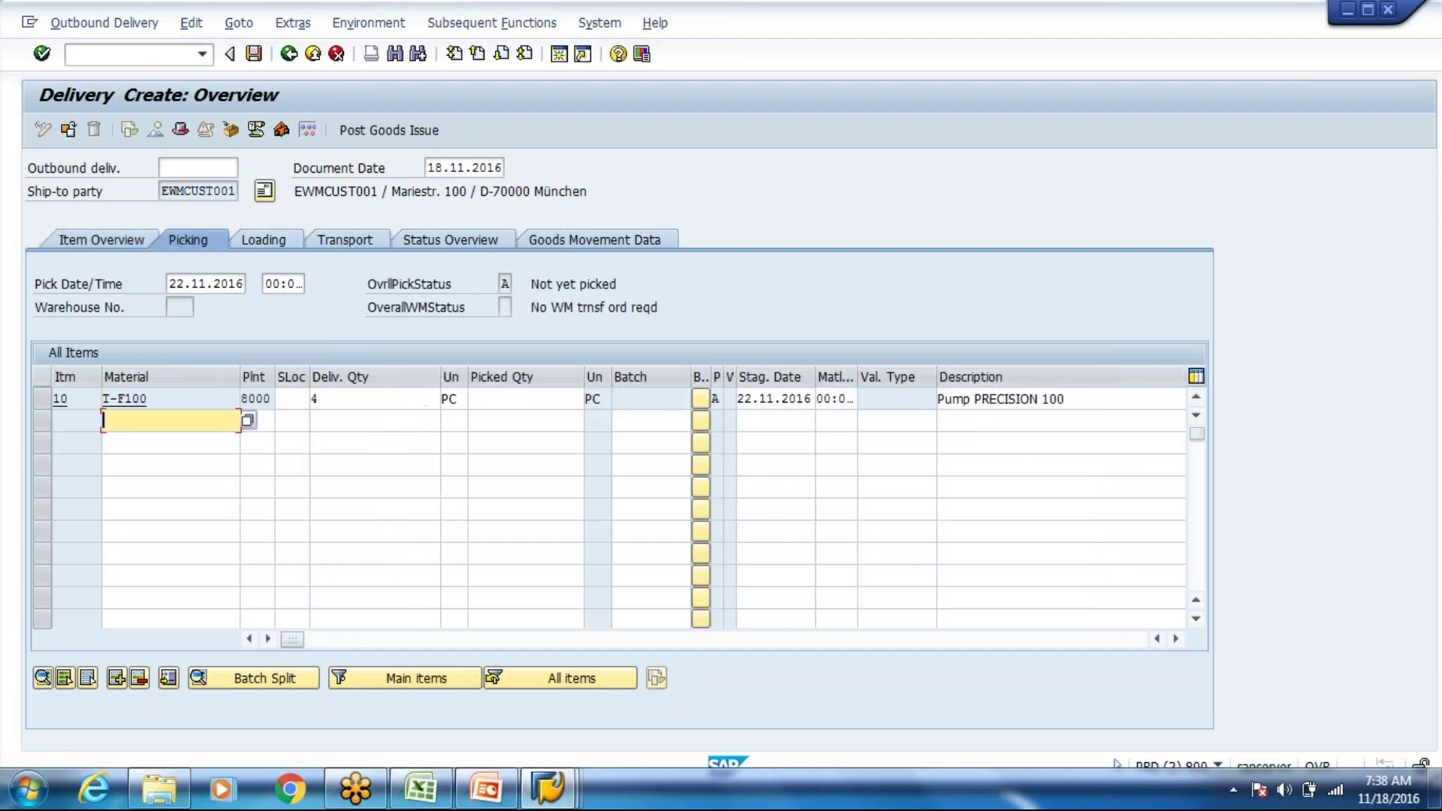
{"action": "left_click", "coordinate": [299, 398]}
{"action": "type", "text": "4000"}
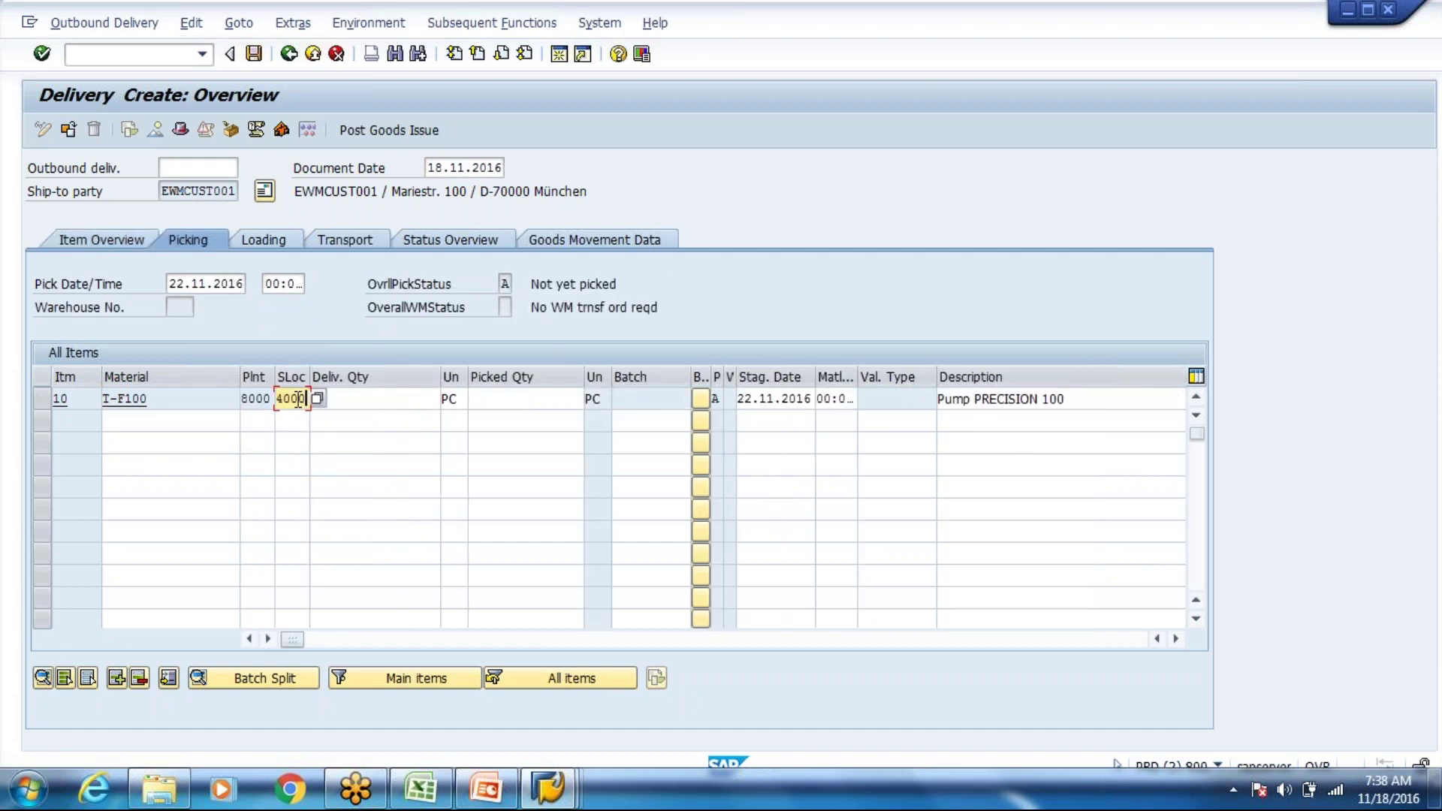
{"action": "key", "text": "Return"}
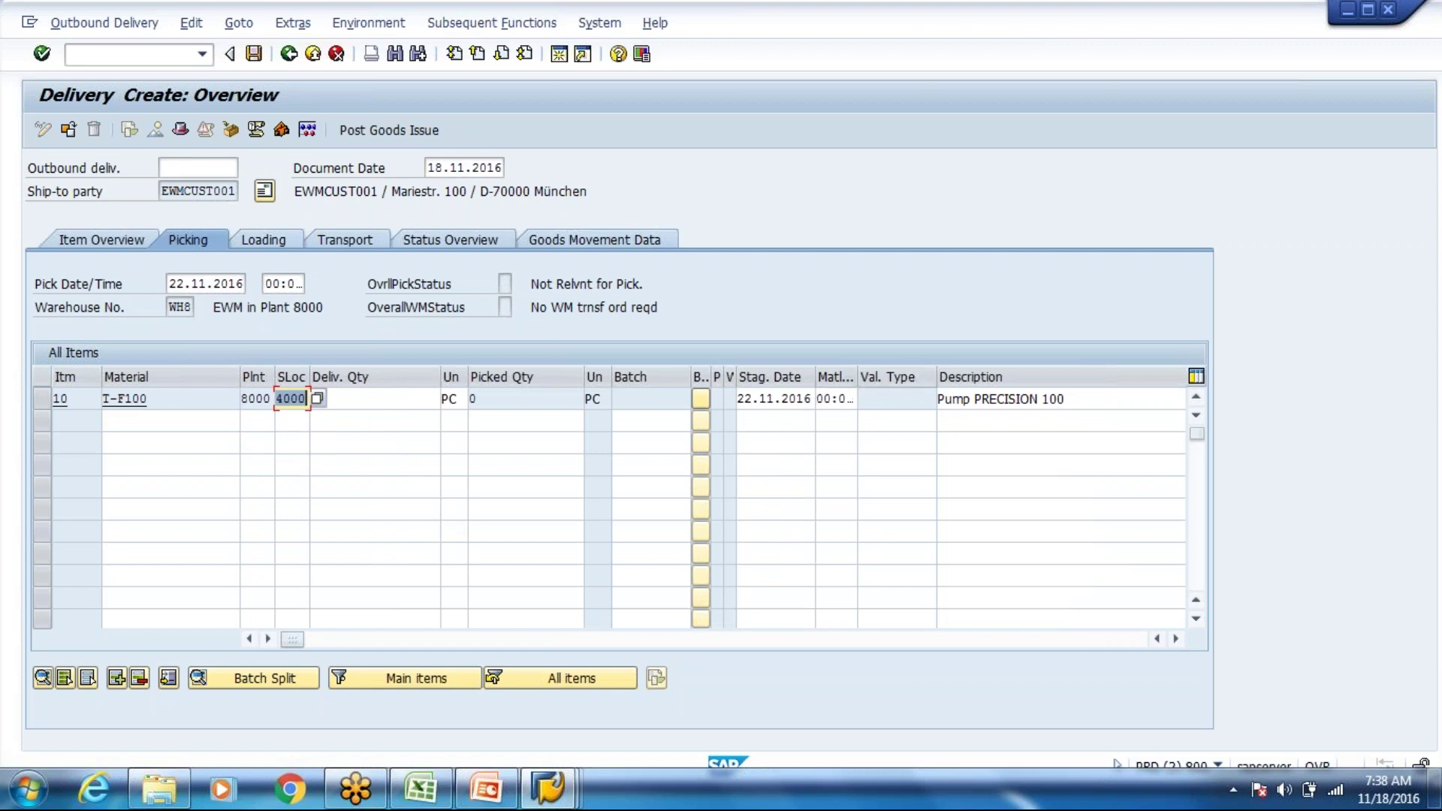
Step: Examine all the item columns in the delivery's item overview, from delivery quantity through to customer material number
{"action": "left_click", "coordinate": [112, 240]}
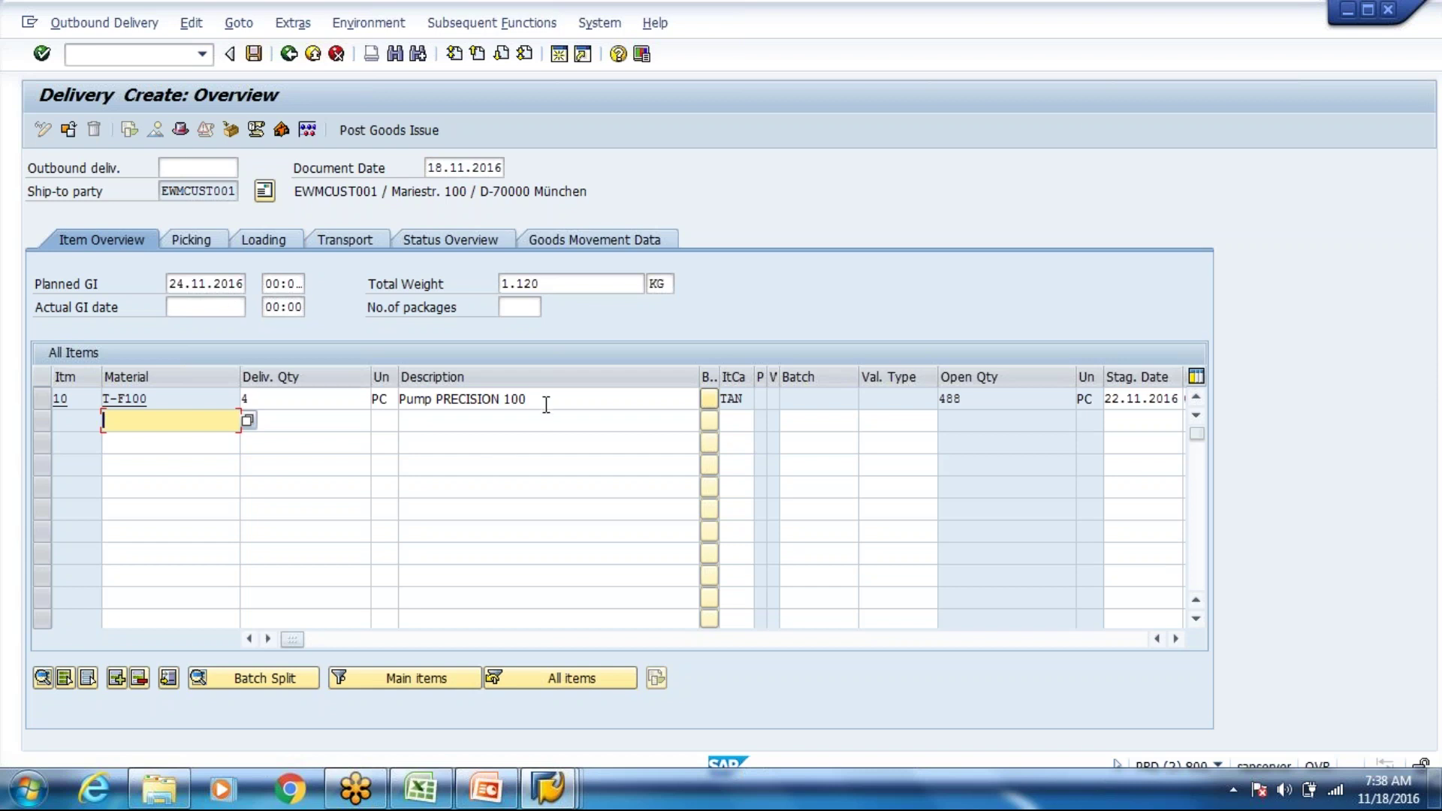
{"action": "left_click", "coordinate": [1176, 638]}
{"action": "left_click", "coordinate": [1176, 638]}
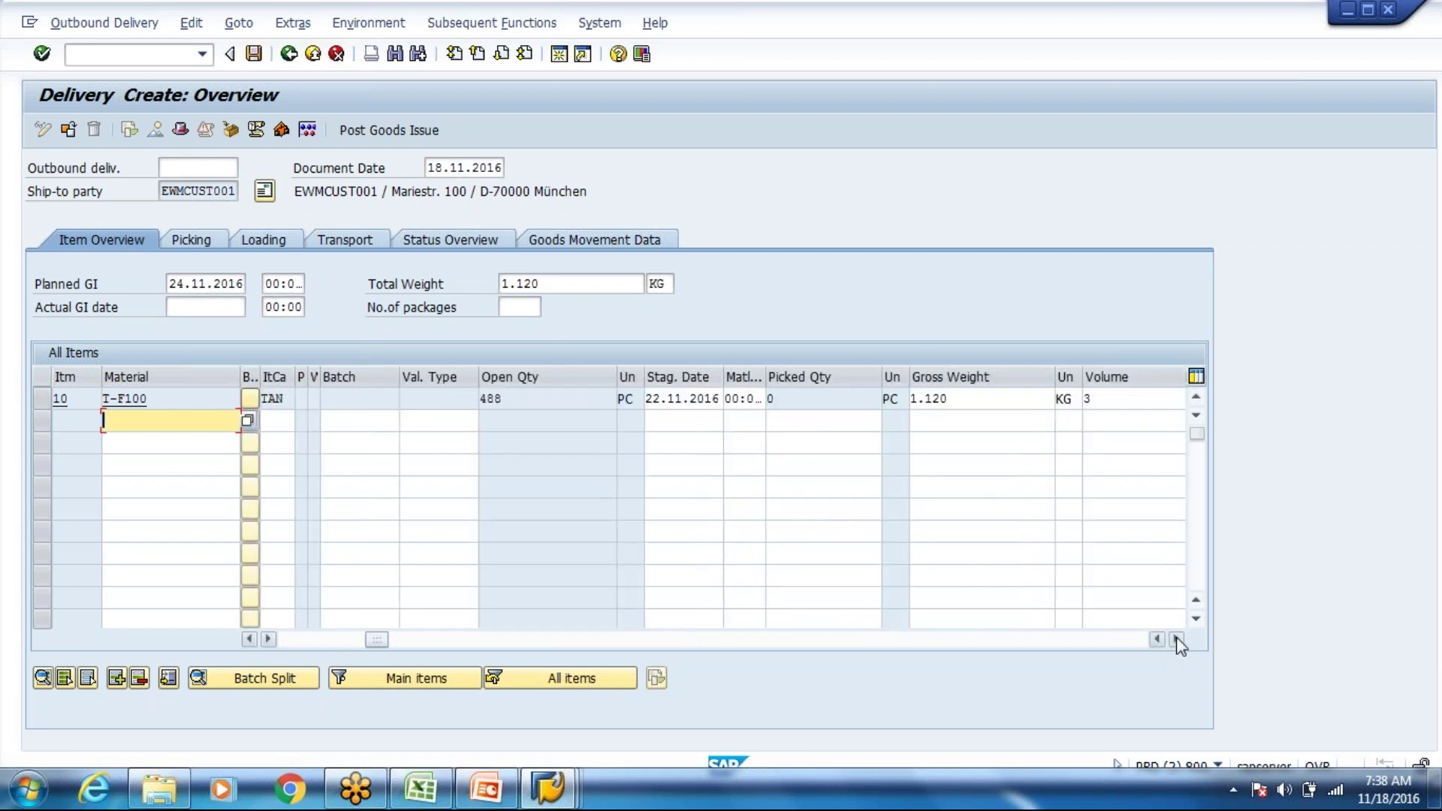
{"action": "left_click", "coordinate": [1176, 639]}
{"action": "left_click", "coordinate": [1176, 638]}
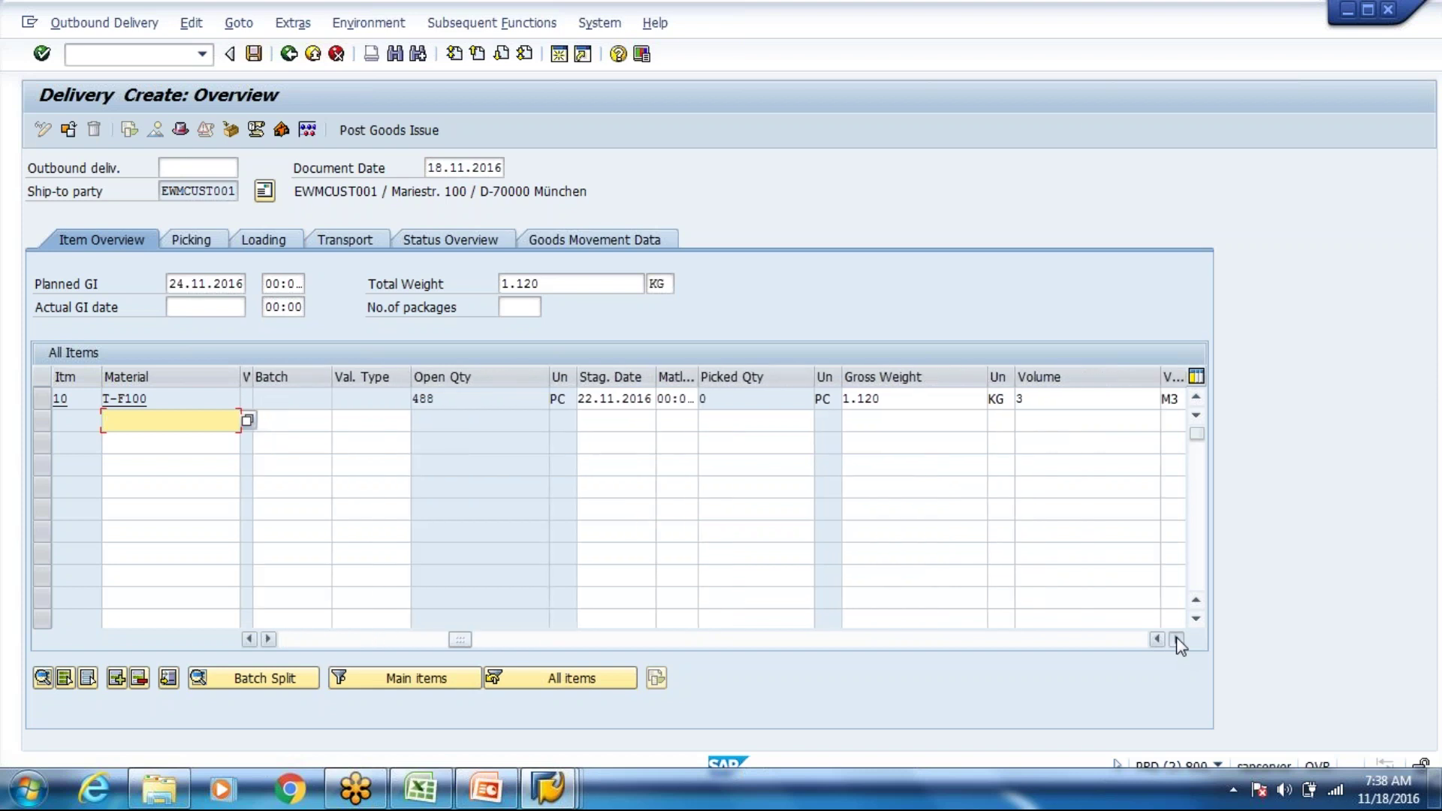
{"action": "left_click", "coordinate": [1176, 639]}
{"action": "left_click", "coordinate": [1176, 638]}
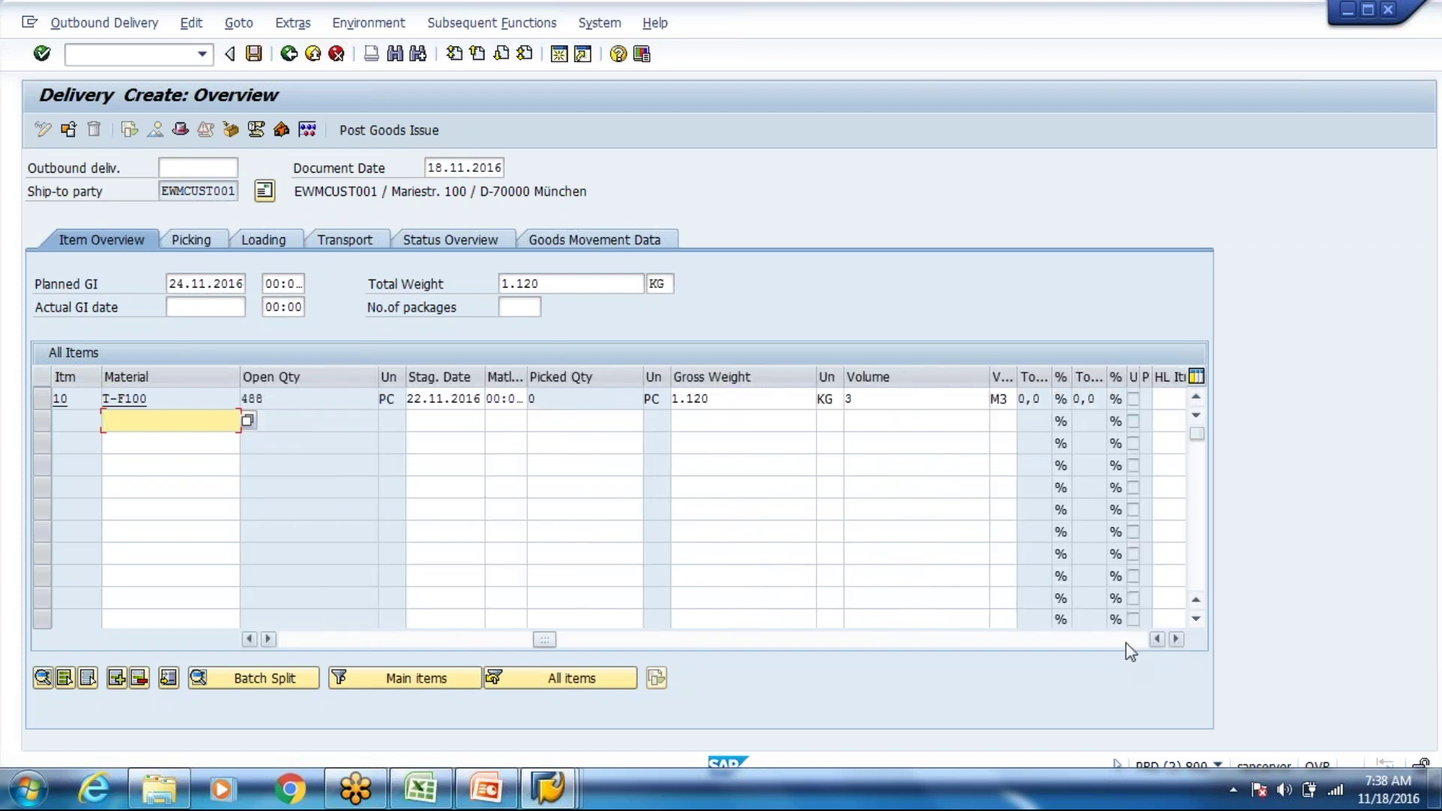
{"action": "left_click", "coordinate": [1126, 640]}
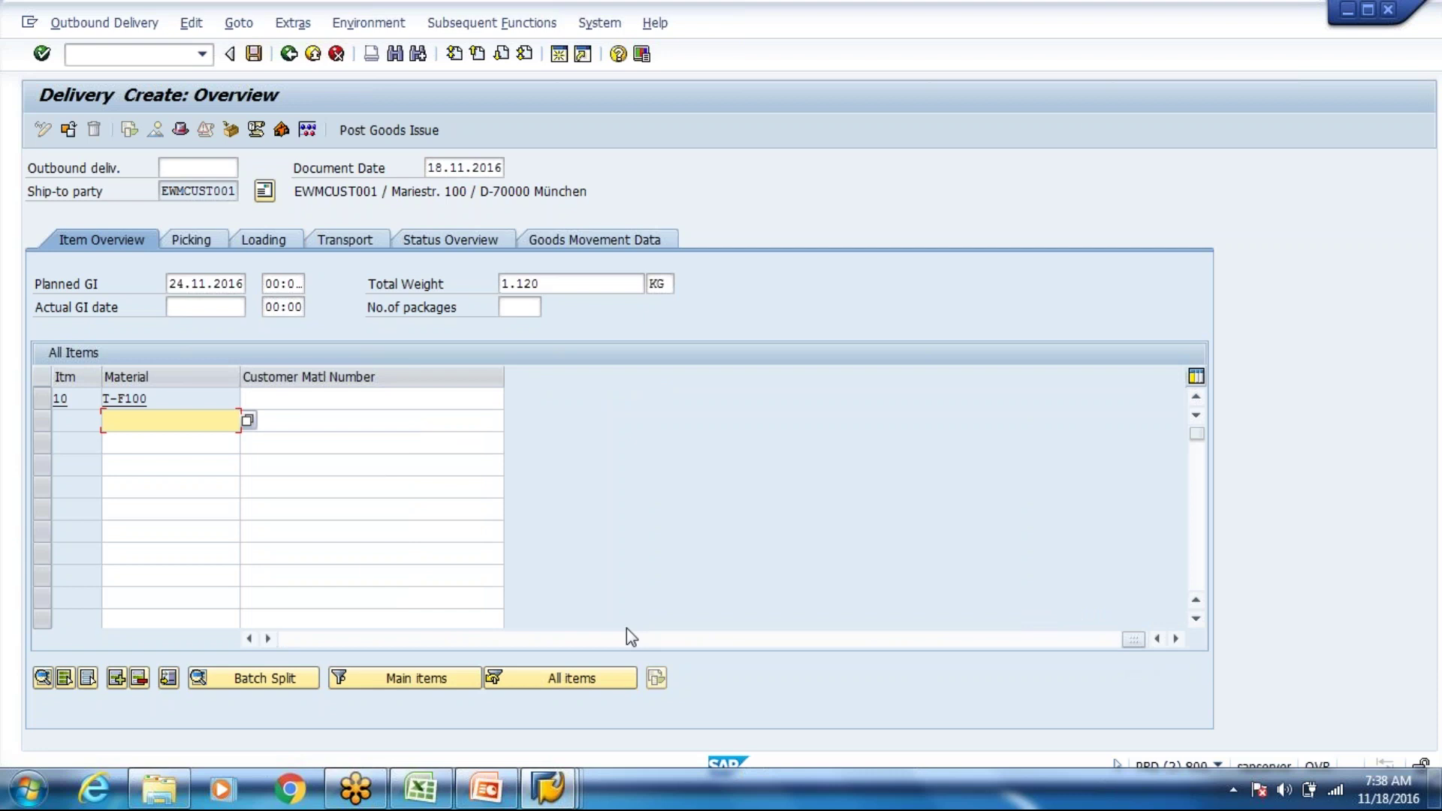
{"action": "left_click", "coordinate": [316, 641]}
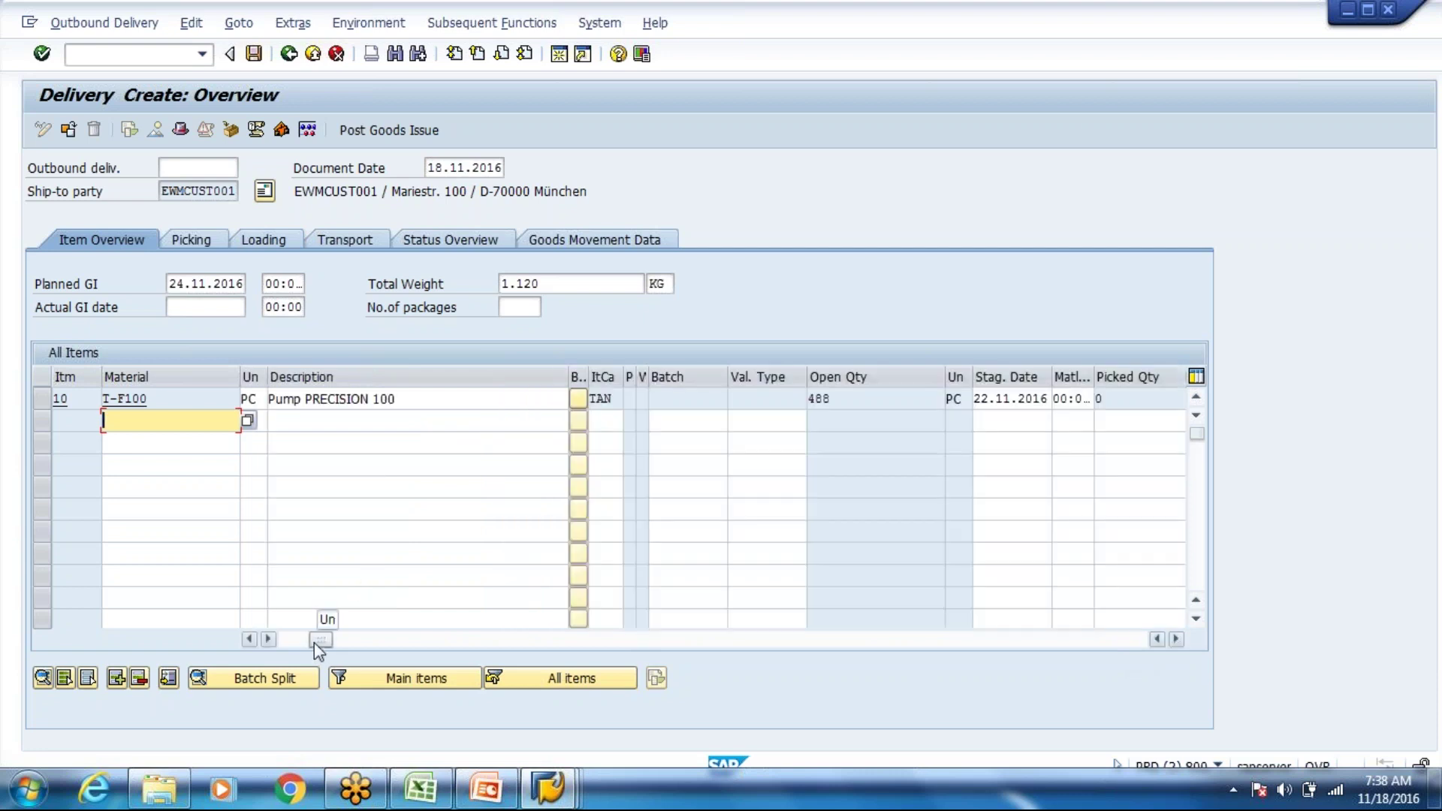
{"action": "left_click_drag", "start_coordinate": [314, 643], "coordinate": [283, 643]}
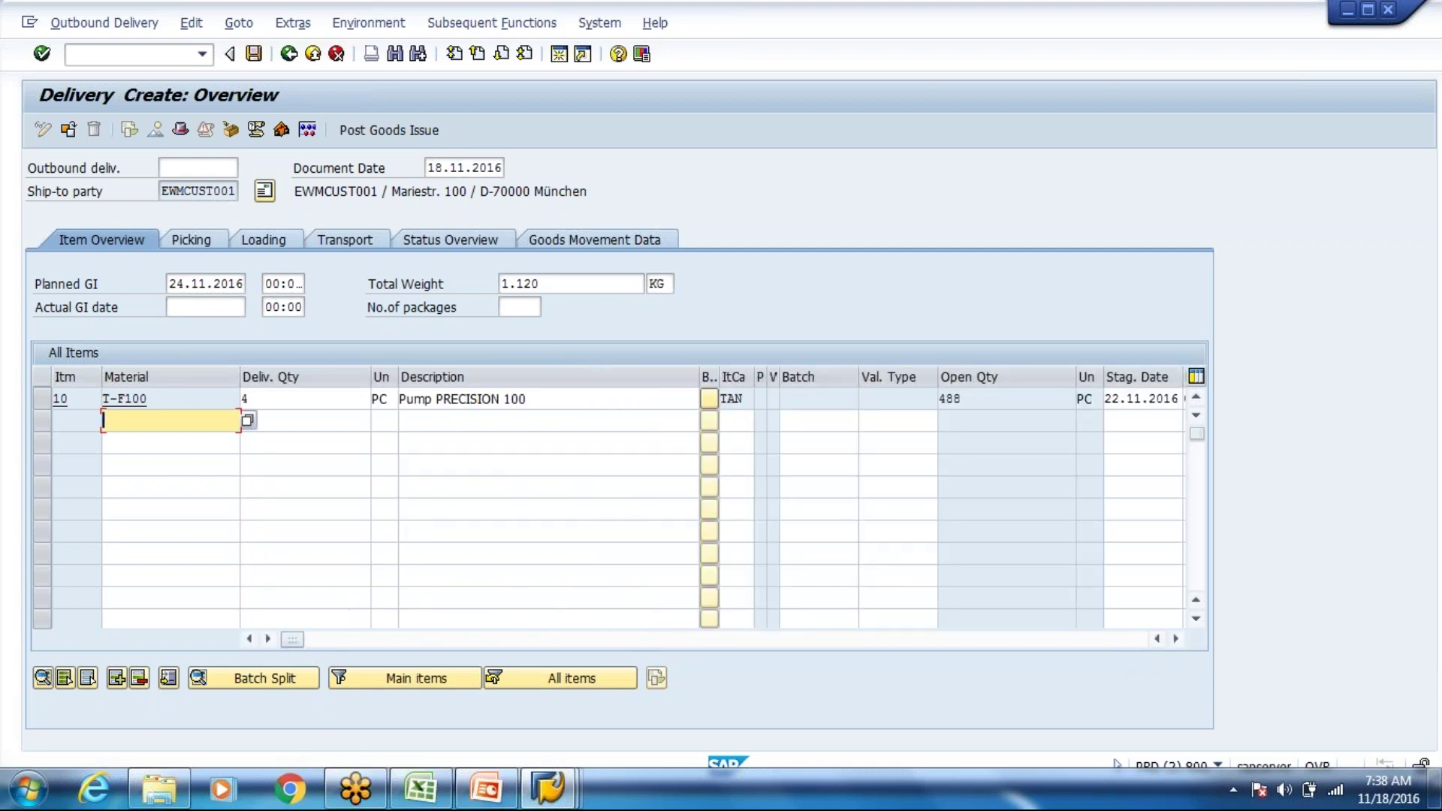
Step: Set the planned goods issue date of the delivery to 18.11.2016 using the calendar
{"action": "left_click", "coordinate": [237, 280]}
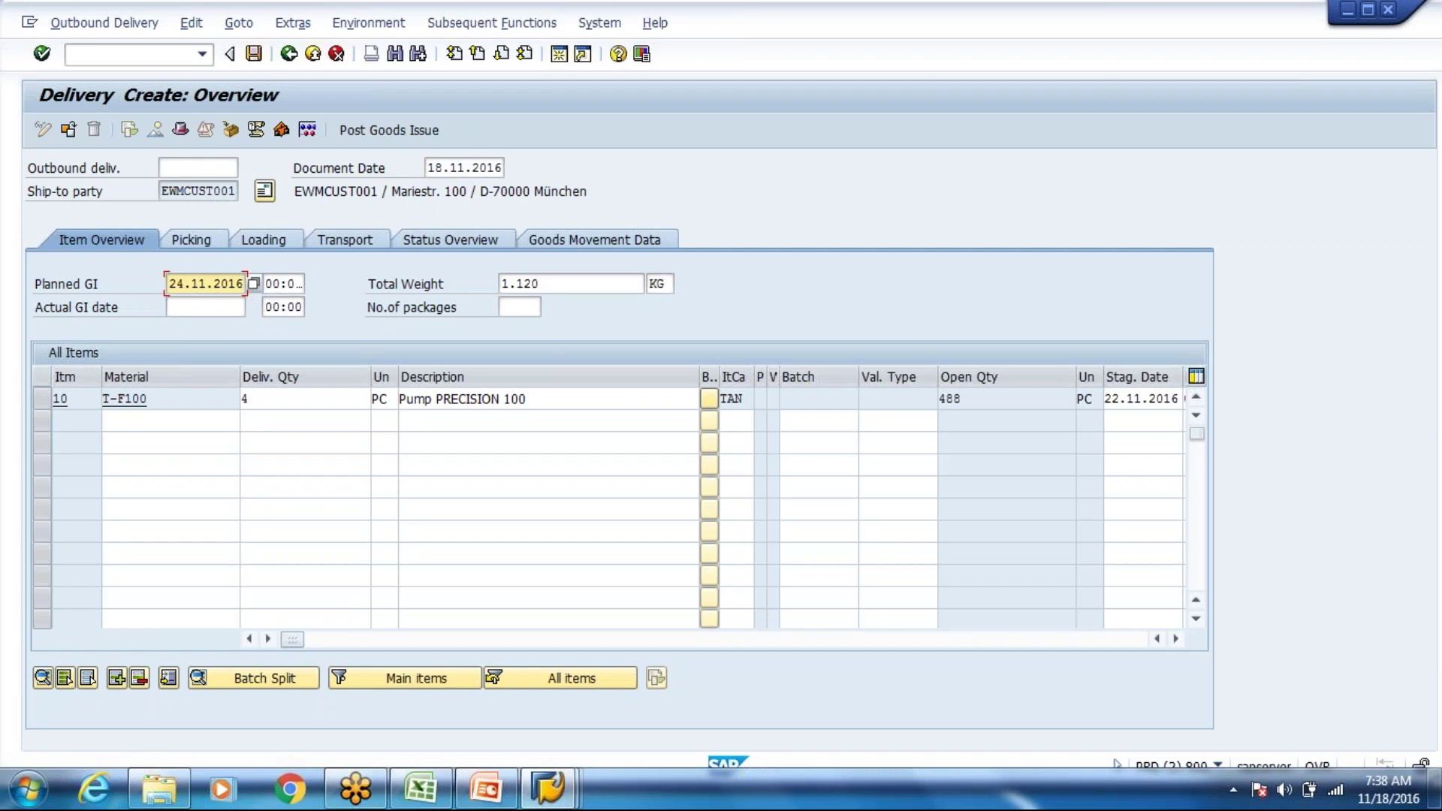
{"action": "left_click", "coordinate": [253, 284]}
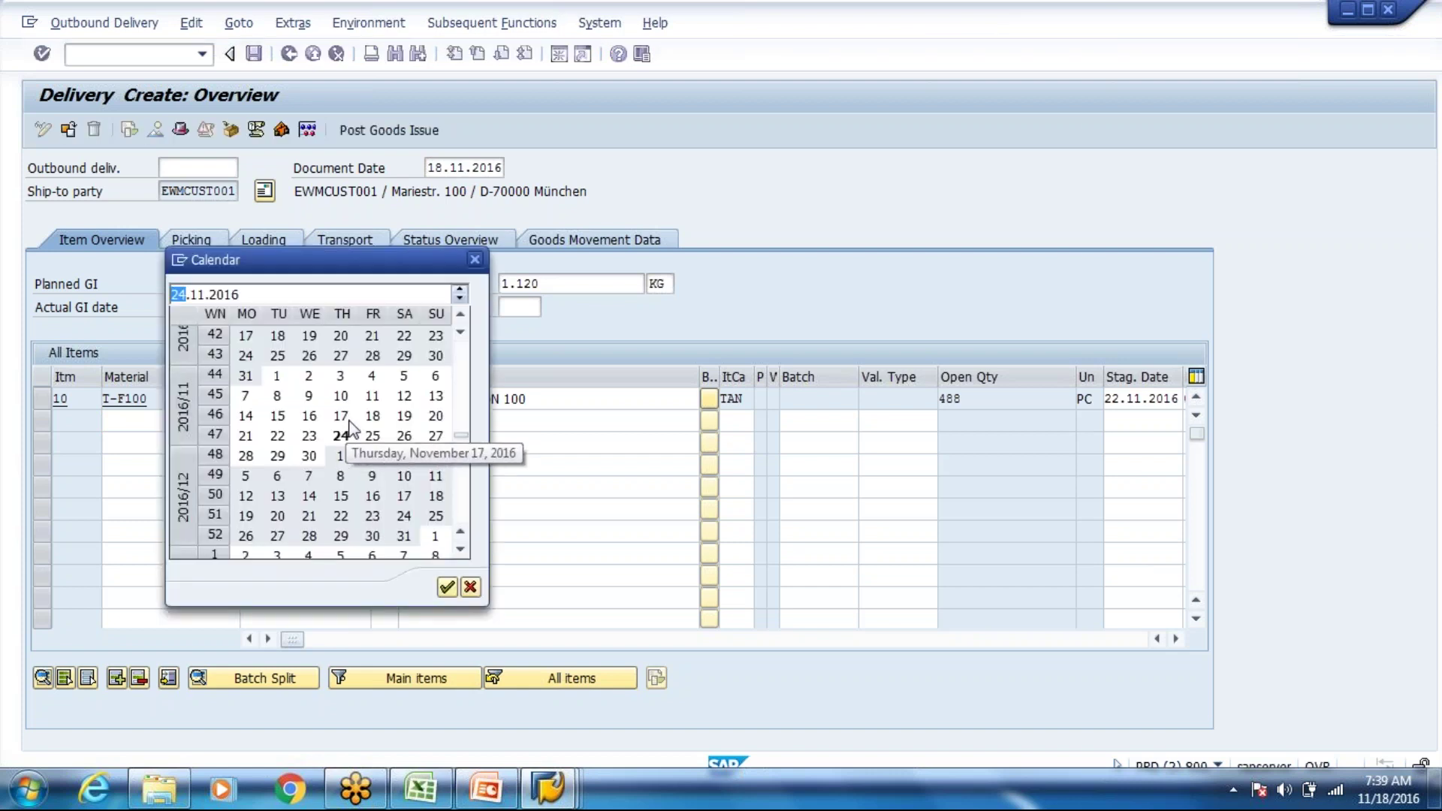
{"action": "double_click", "coordinate": [379, 414]}
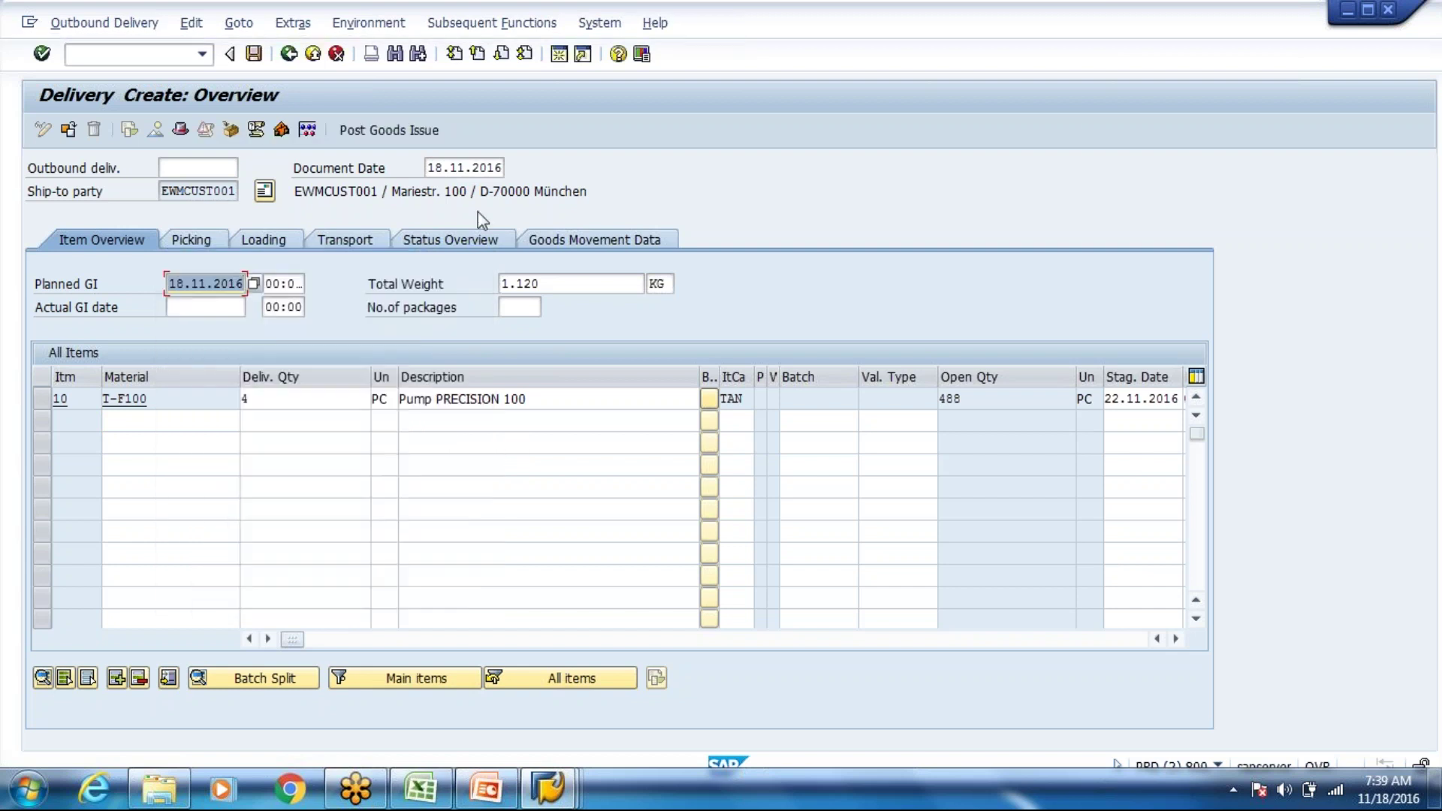
Step: Check the system time and time zone in the system status details
{"action": "left_click", "coordinate": [600, 24]}
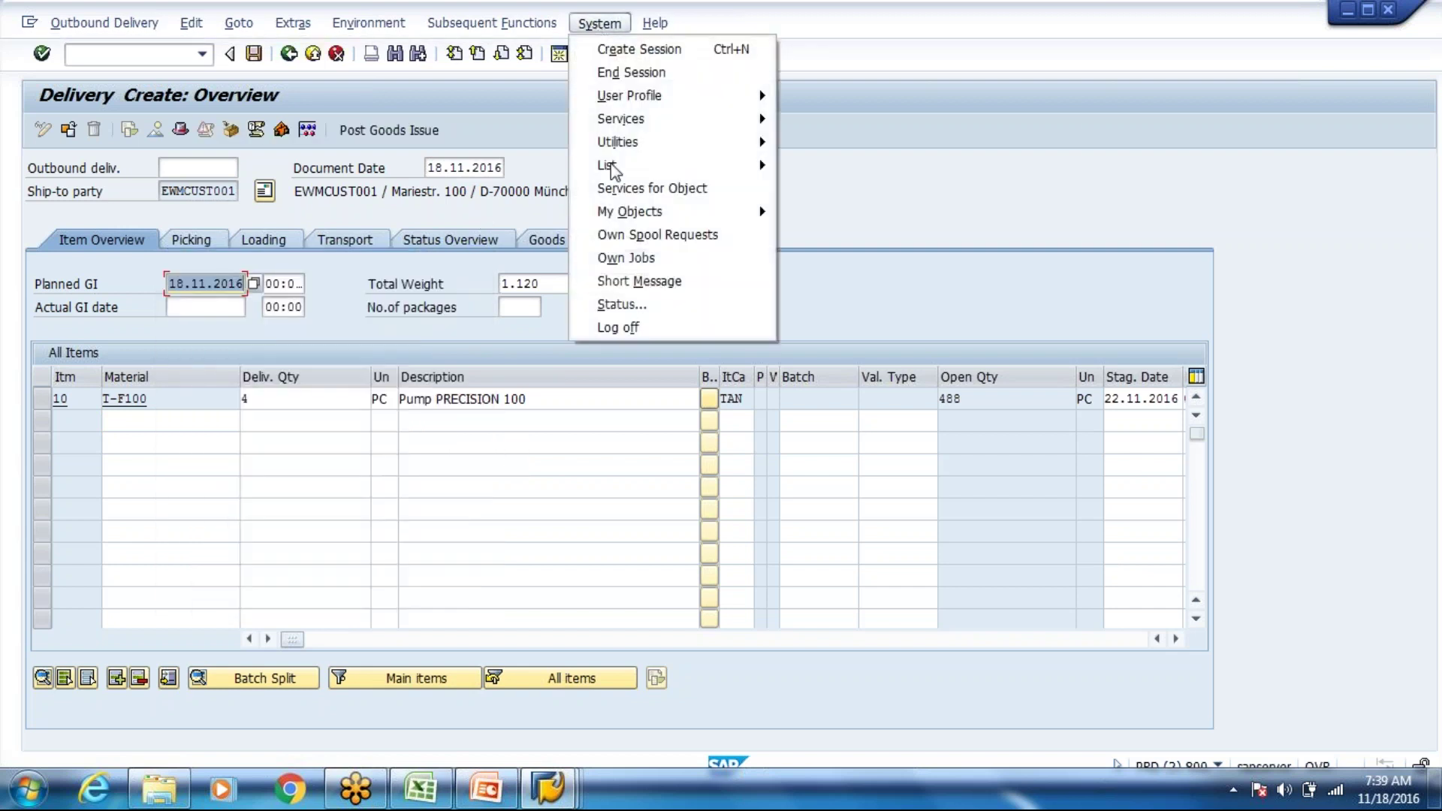
{"action": "left_click", "coordinate": [658, 300]}
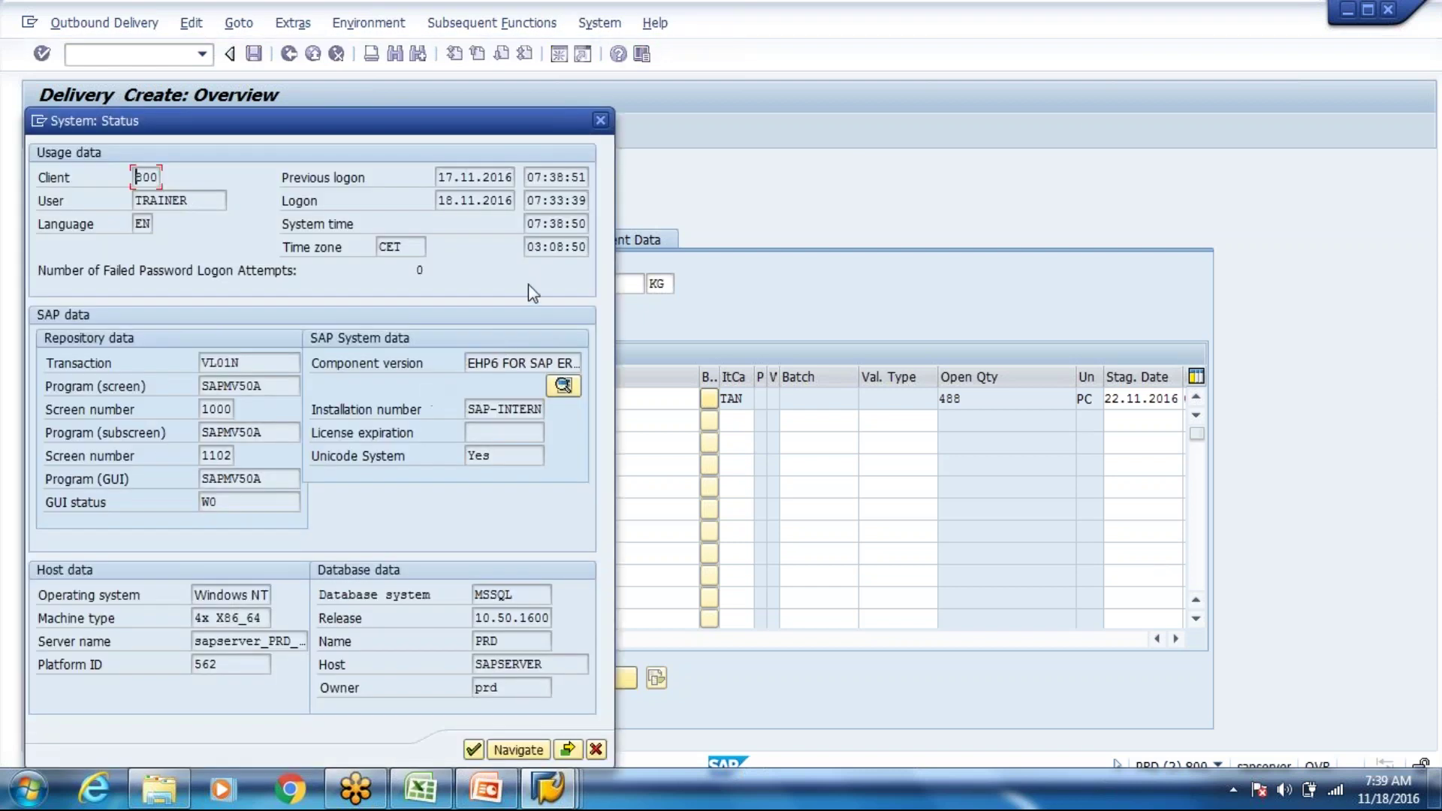
{"action": "left_click", "coordinate": [600, 121]}
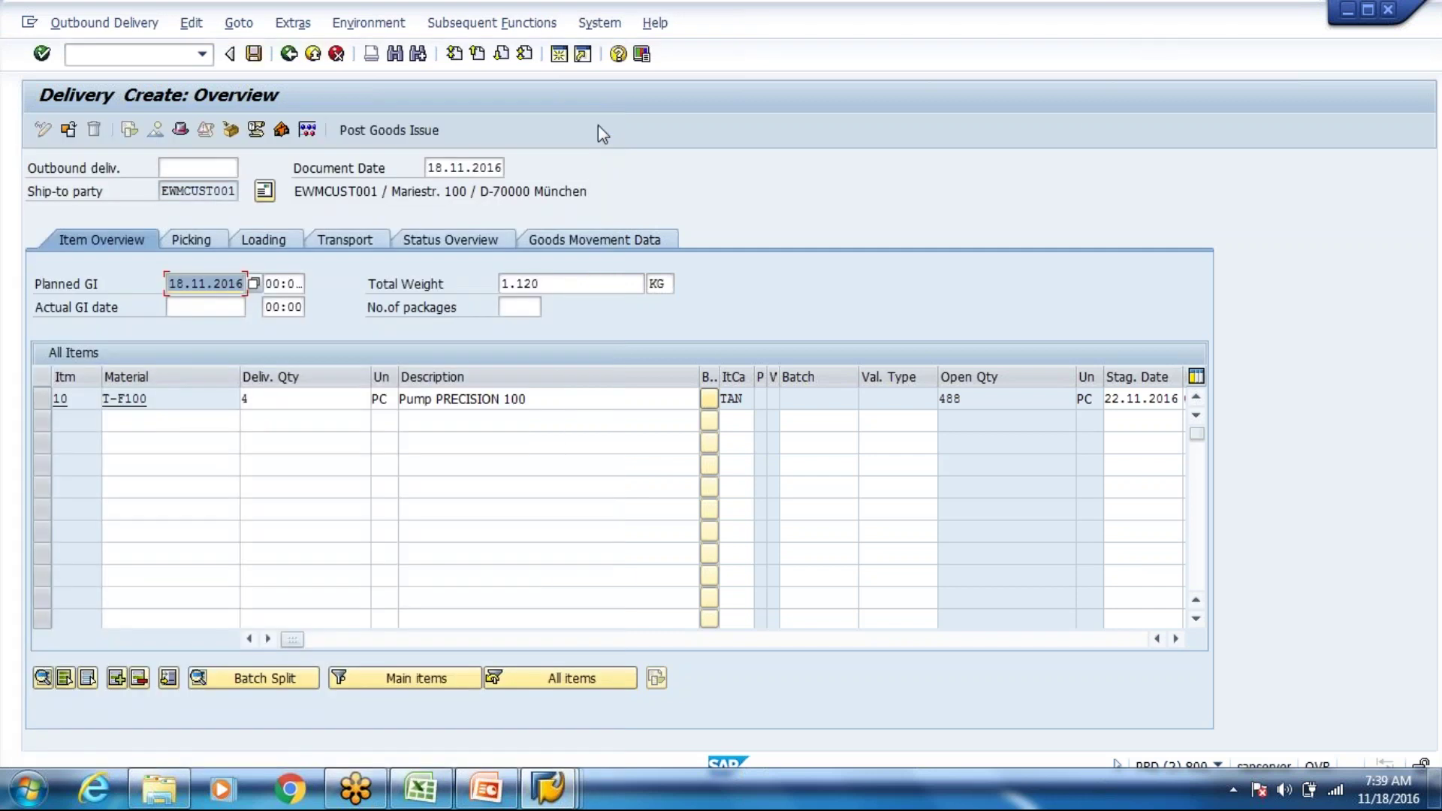
Step: Set the planned goods issue time to 08:00:07 using the time selection
{"action": "left_click", "coordinate": [276, 285]}
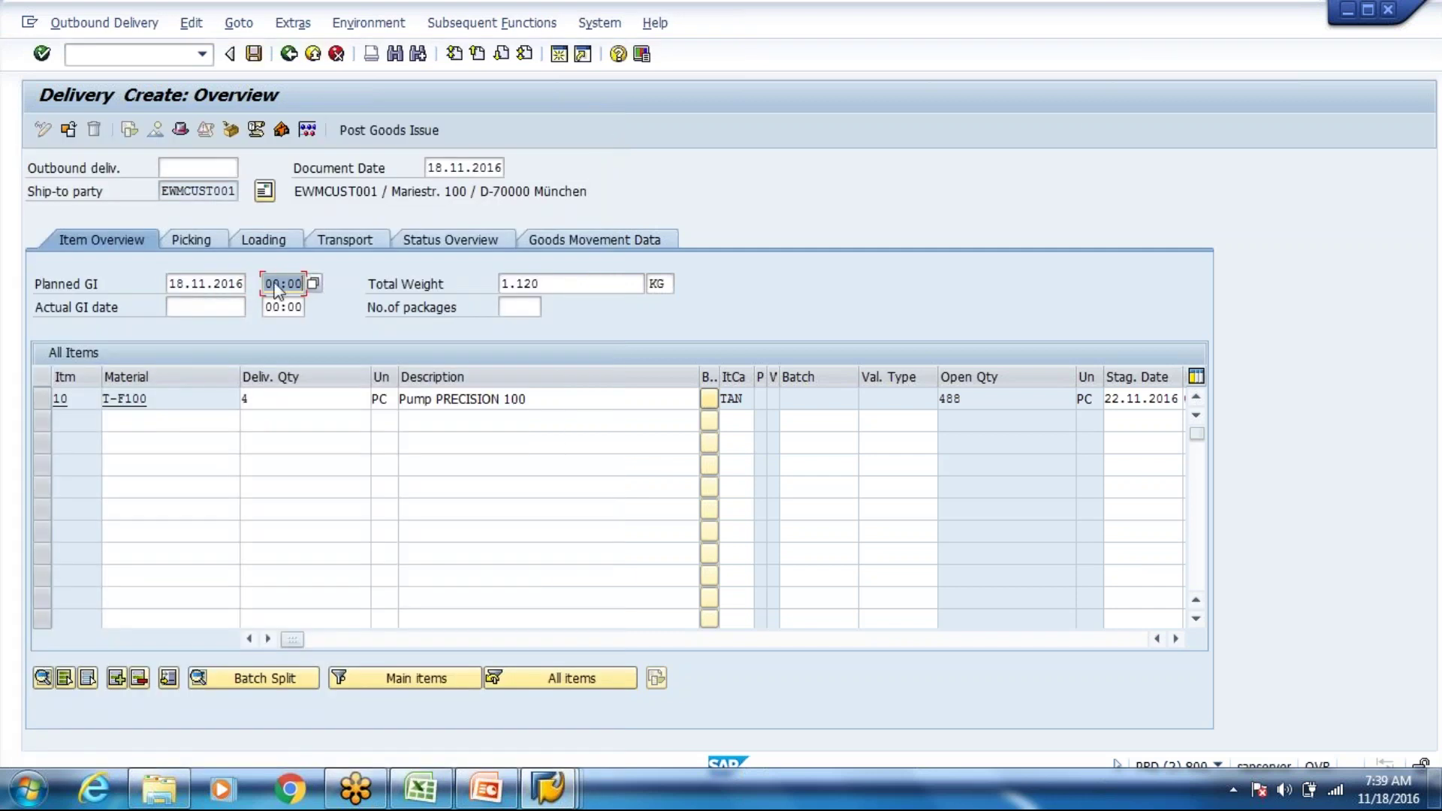
{"action": "left_click", "coordinate": [315, 285]}
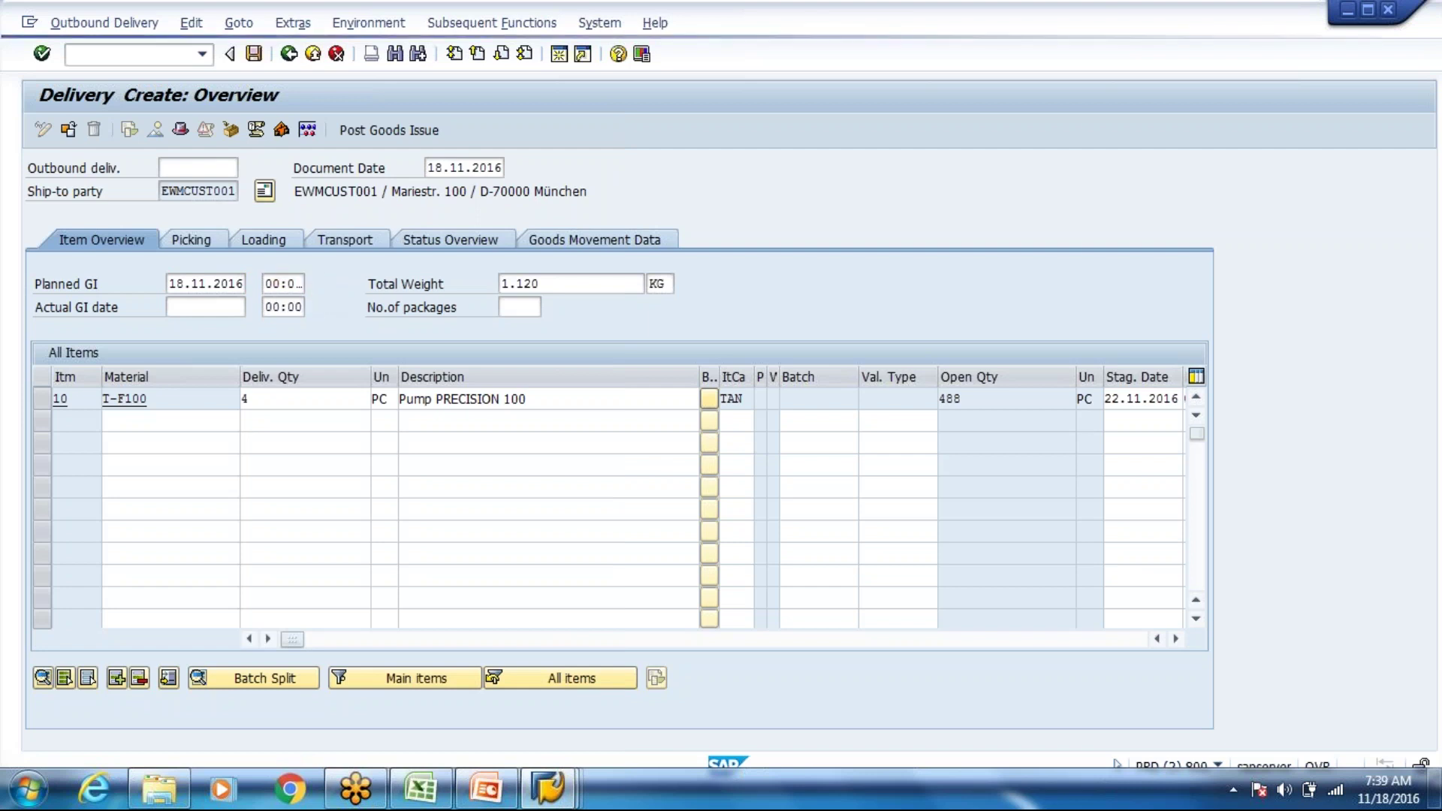
{"action": "left_click", "coordinate": [196, 339]}
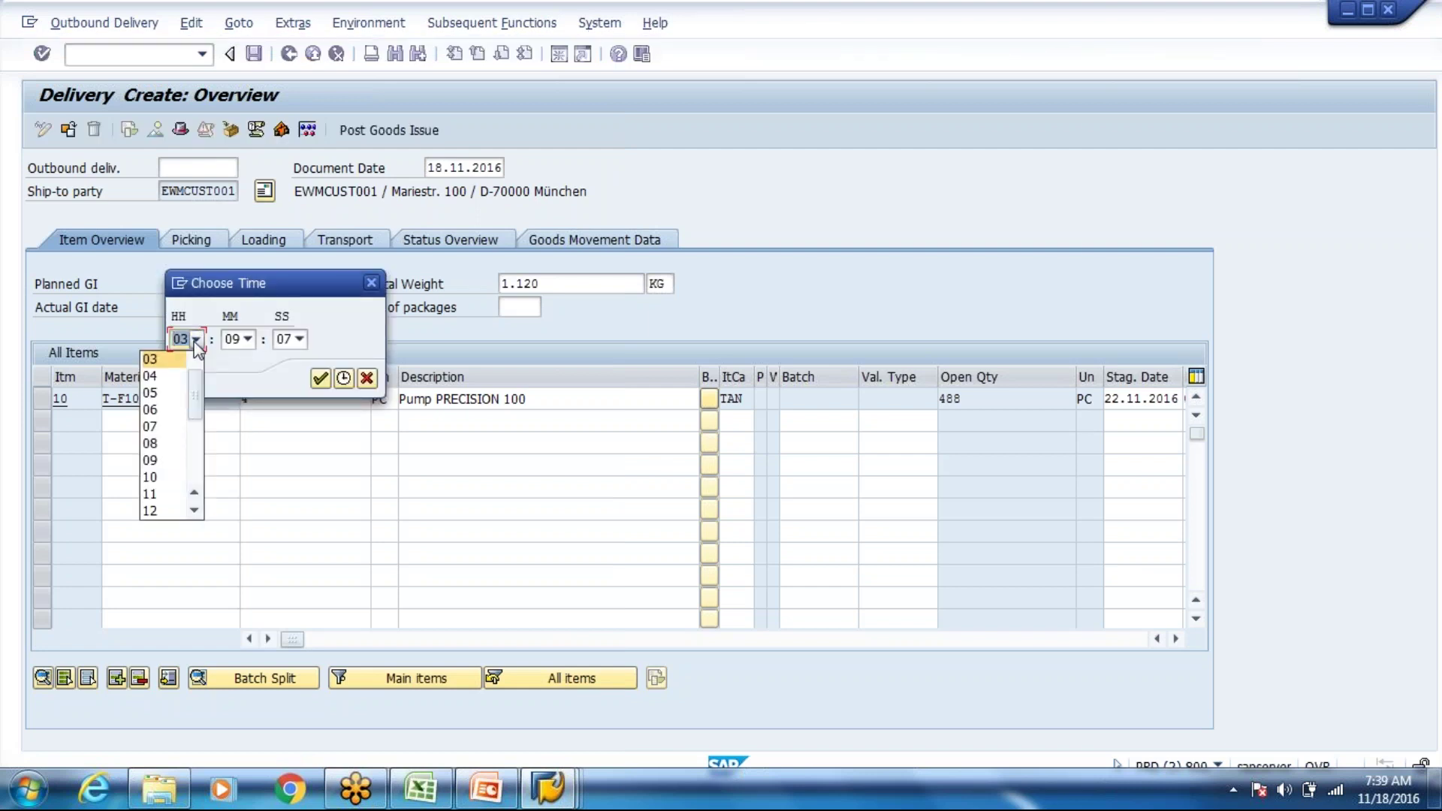
{"action": "left_click", "coordinate": [177, 445]}
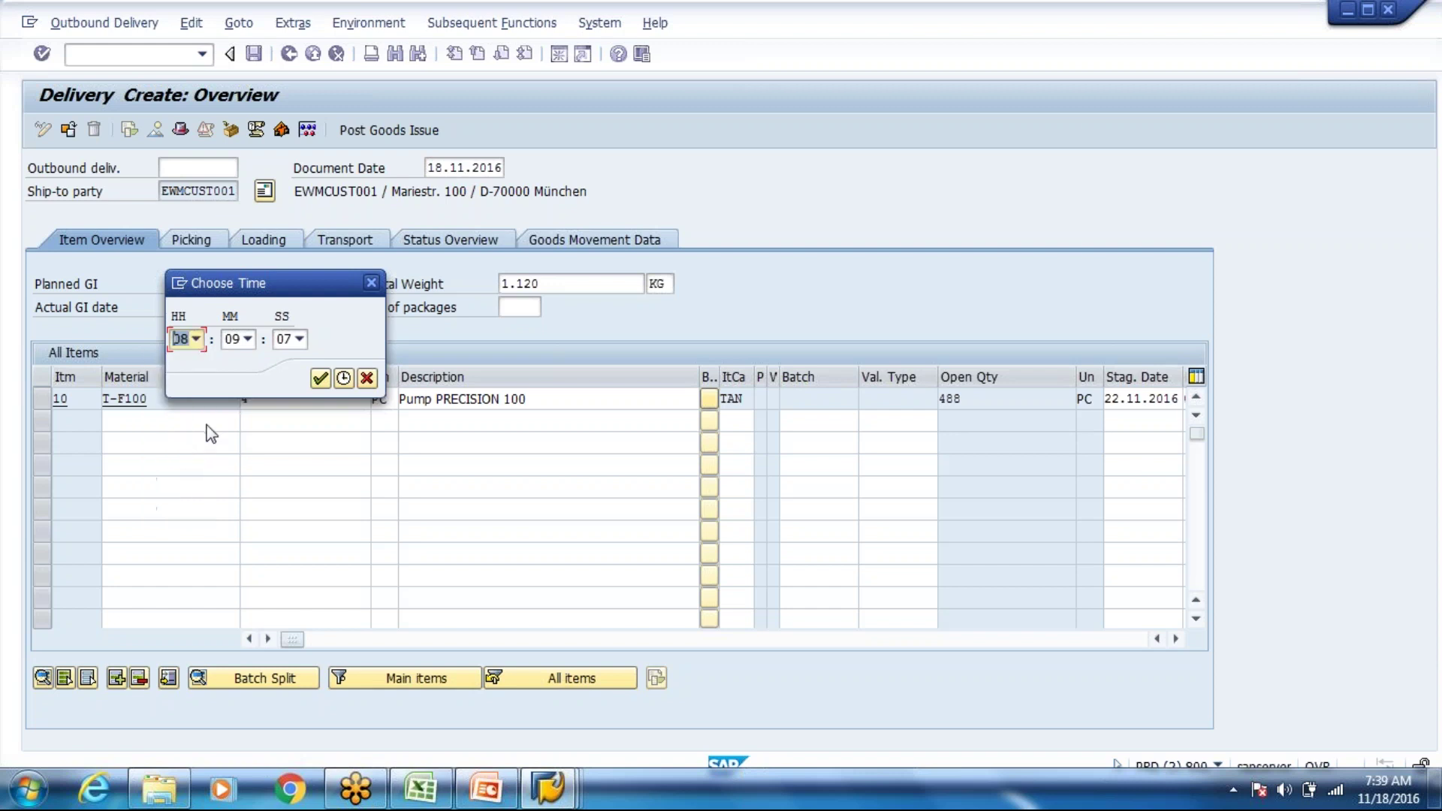
{"action": "left_click", "coordinate": [246, 340]}
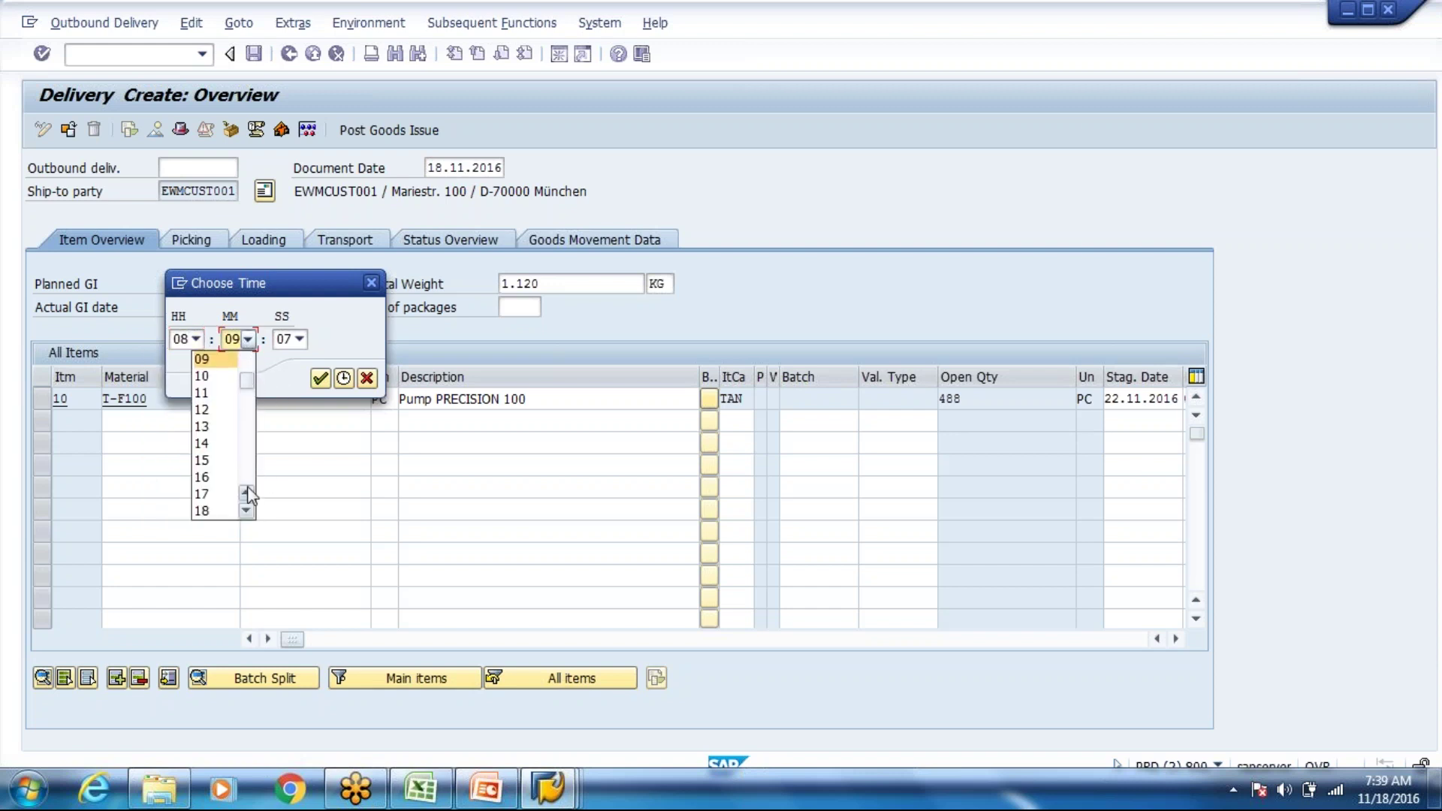
{"action": "scroll", "coordinate": [256, 480], "scroll_direction": "up", "scroll_amount": 1}
{"action": "scroll", "coordinate": [249, 487], "scroll_direction": "up", "scroll_amount": 7}
{"action": "scroll", "coordinate": [250, 490], "scroll_direction": "up", "scroll_amount": 1}
{"action": "left_click", "coordinate": [203, 359]}
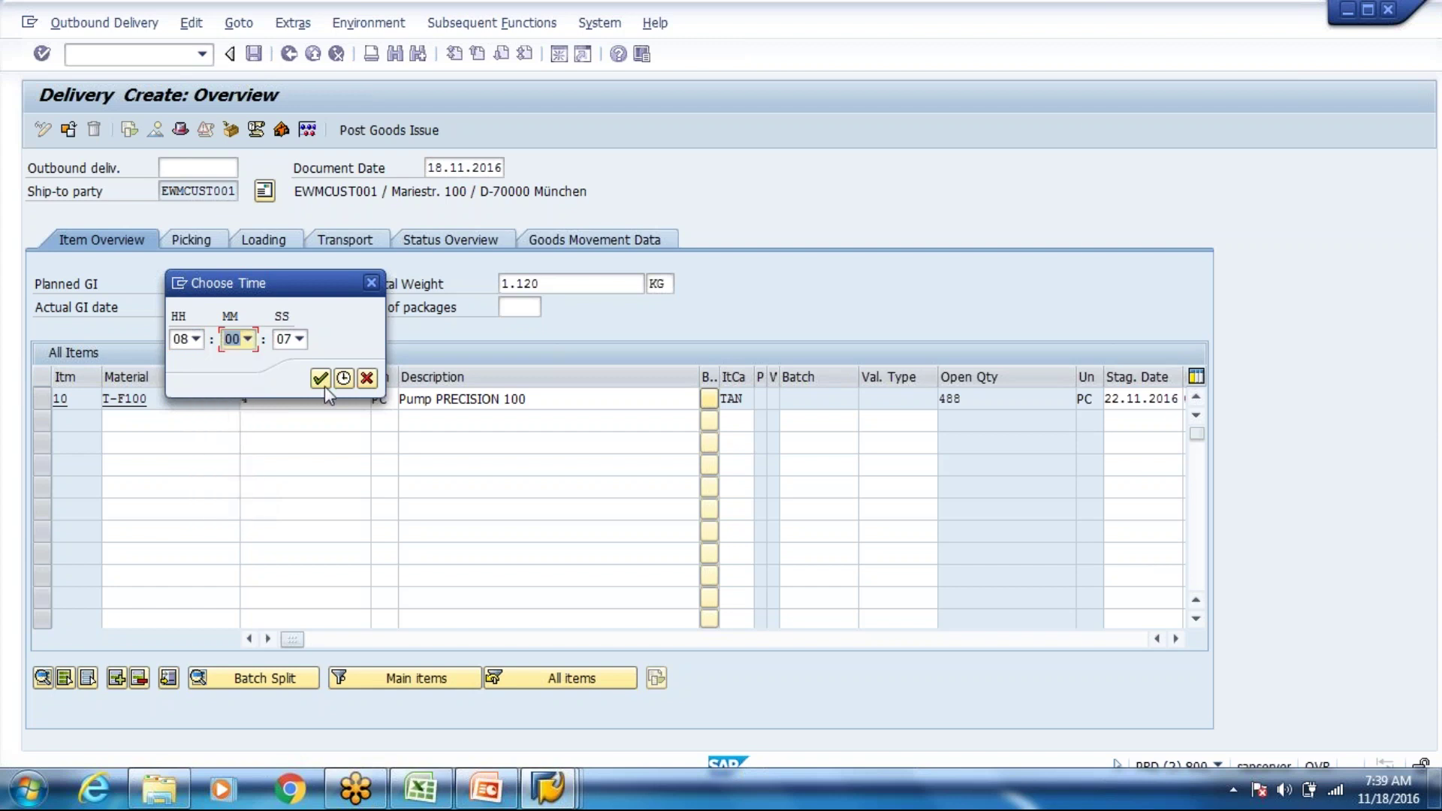
{"action": "left_click", "coordinate": [321, 380]}
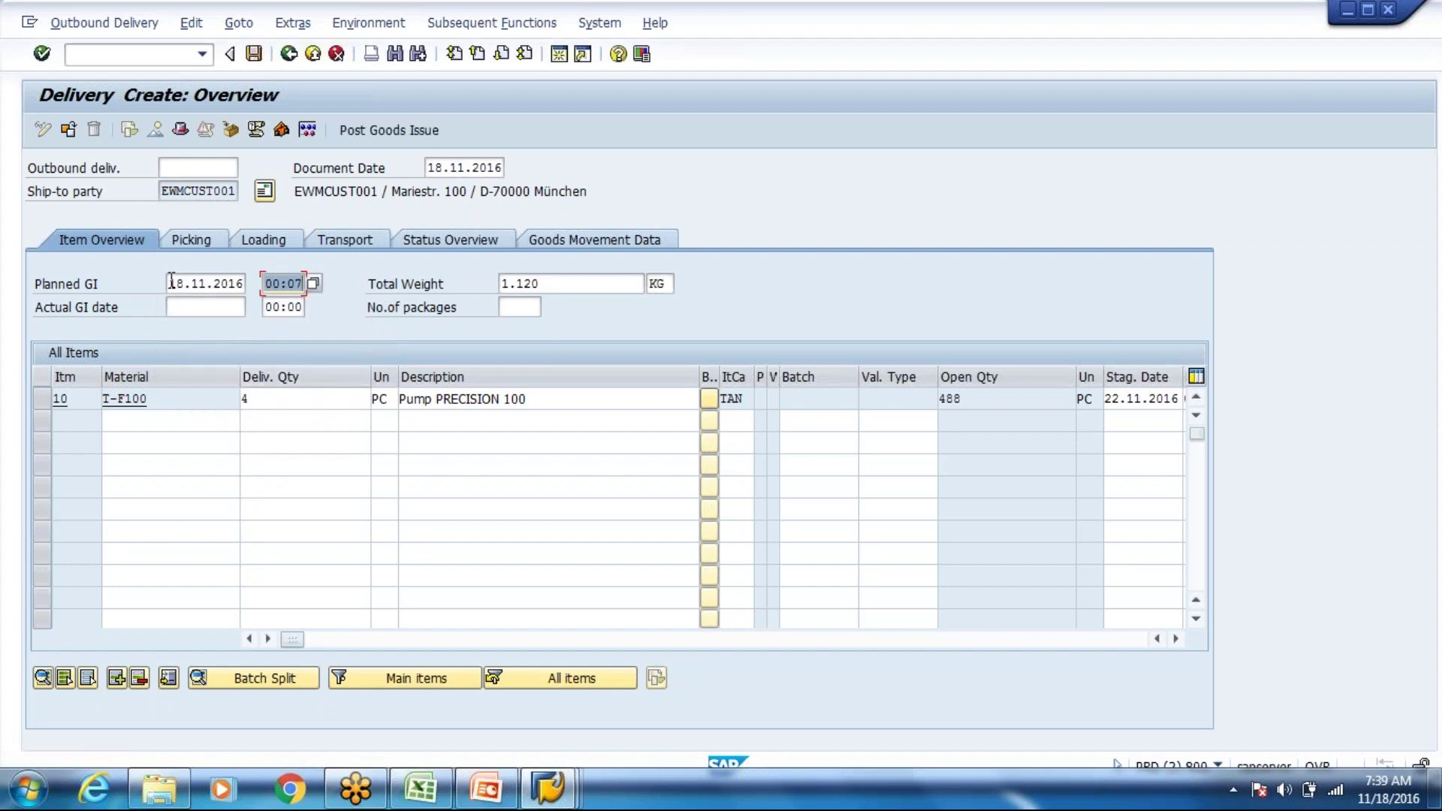
Step: Enter 18.11.2016 at 08:00 as the delivery's actual goods issue date and time
{"action": "left_click", "coordinate": [172, 283]}
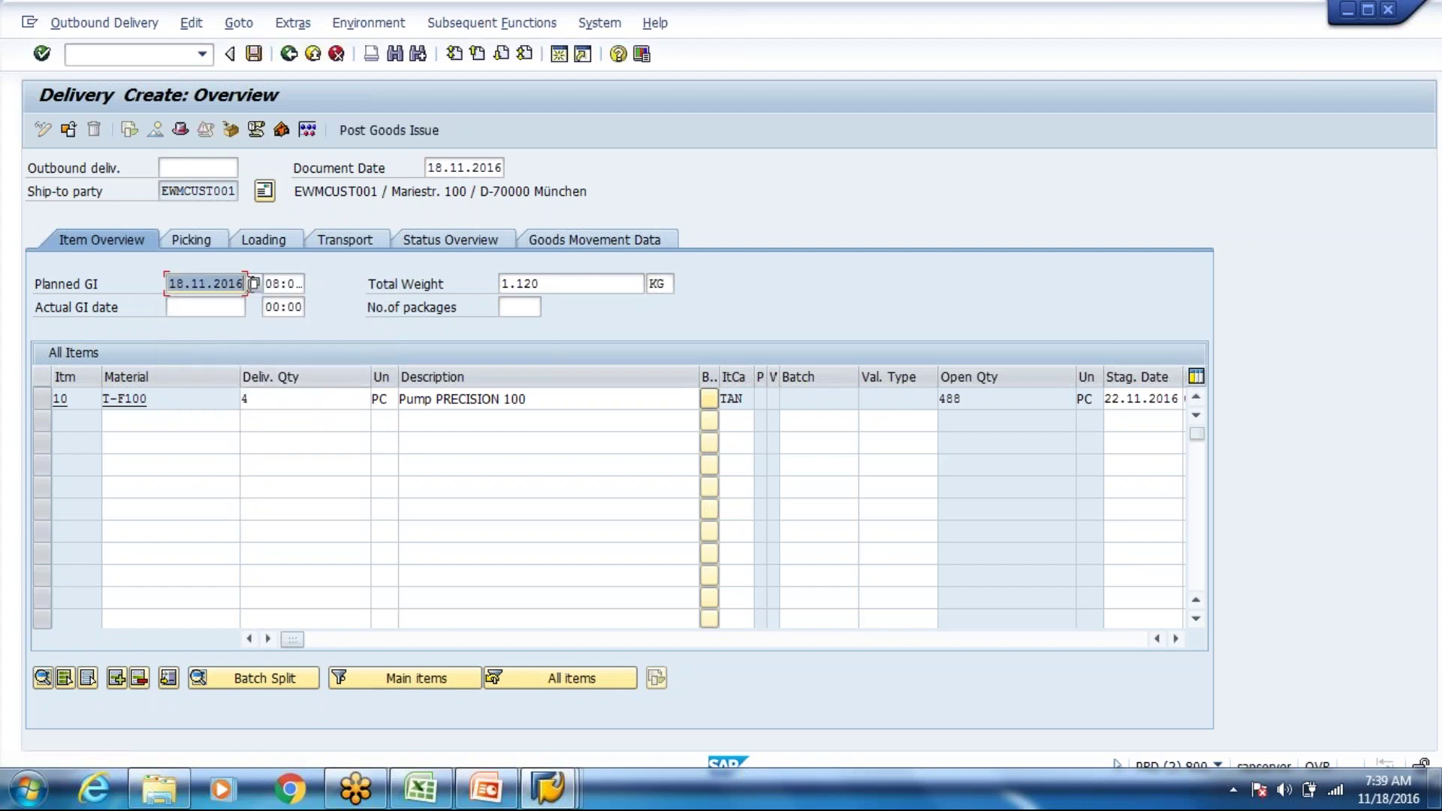
{"action": "left_click", "coordinate": [209, 302]}
{"action": "type", "text": "18.11.2016"}
{"action": "key", "text": "Tab"}
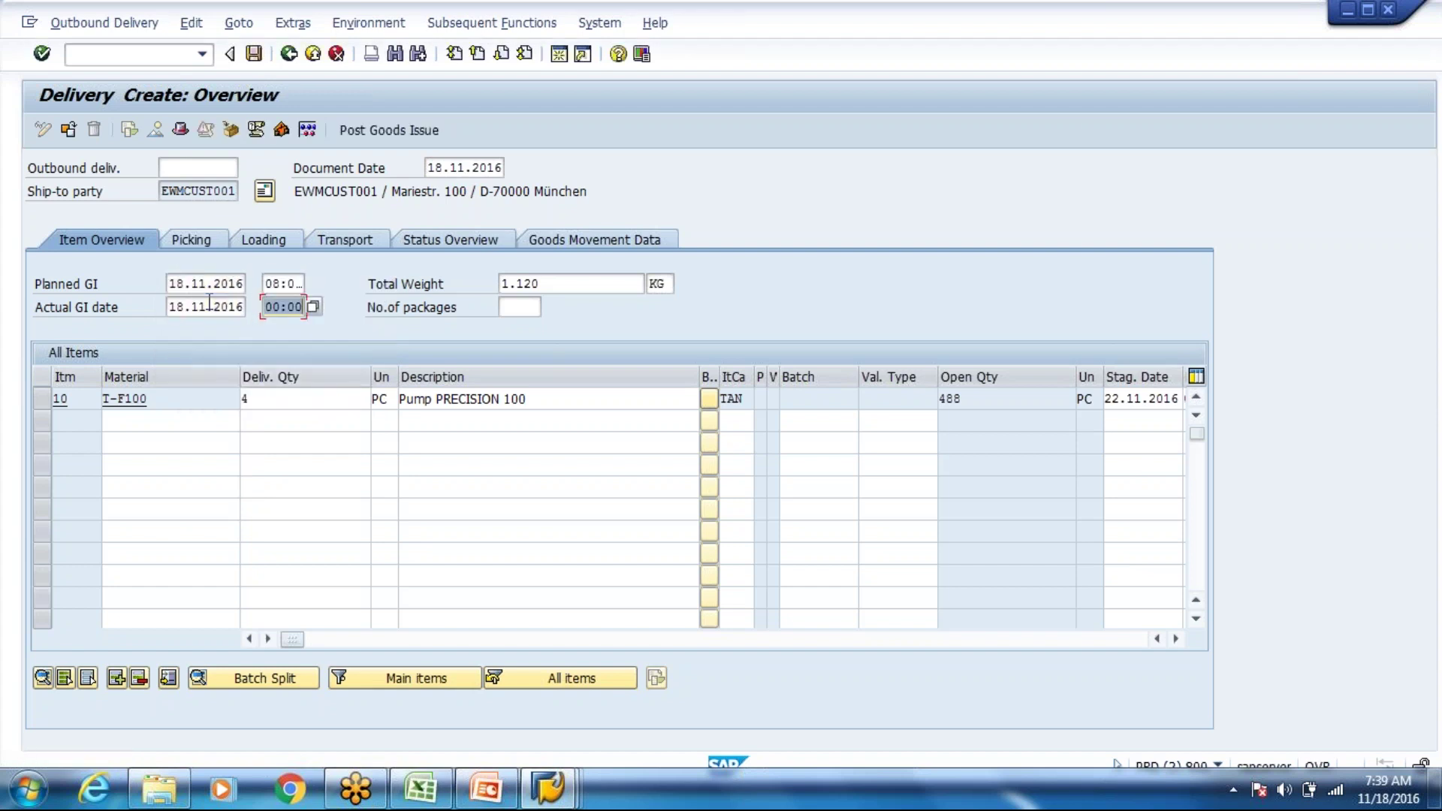
{"action": "left_click", "coordinate": [279, 283]}
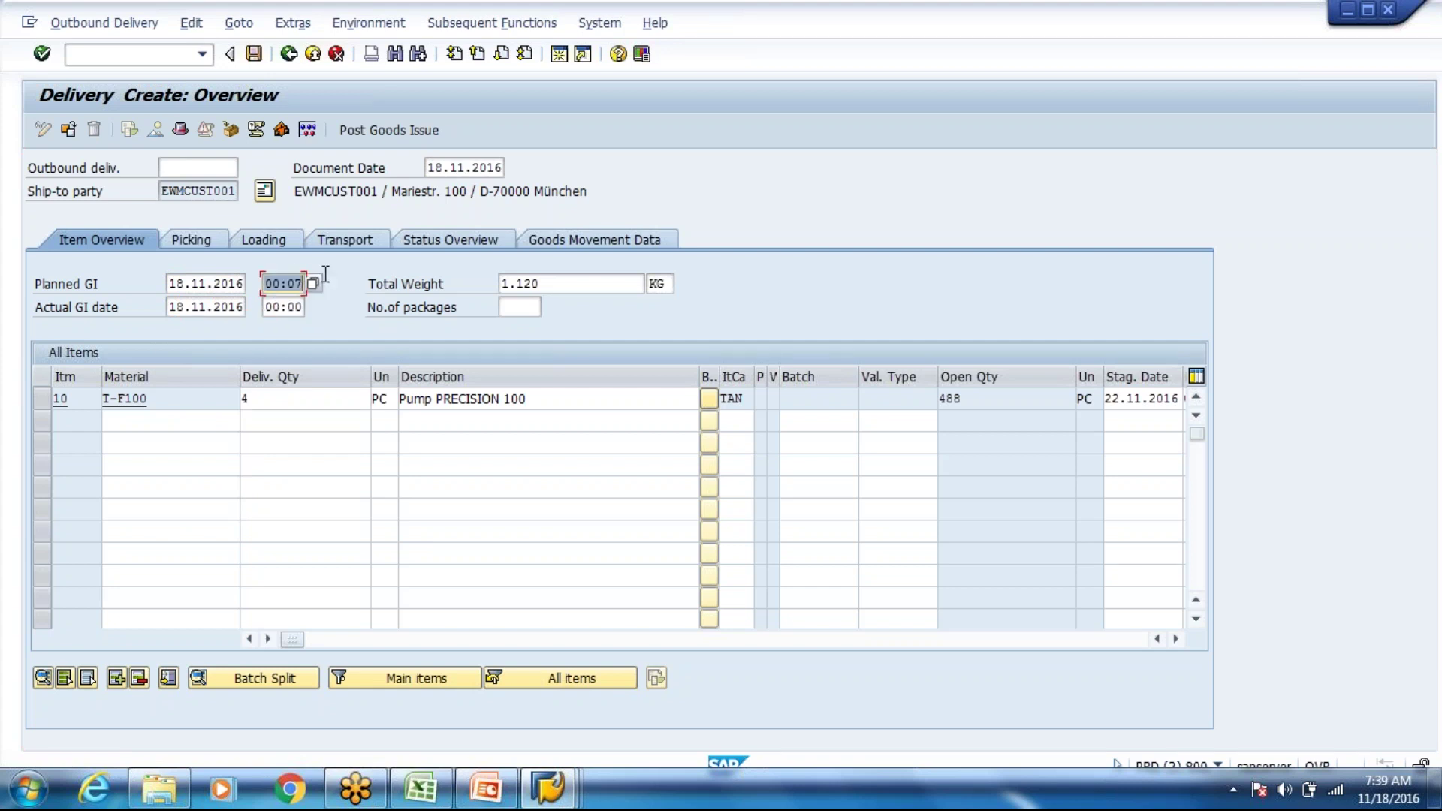
{"action": "key", "text": "Tab"}
{"action": "key", "text": "Tab"}
{"action": "key", "text": "Tab"}
{"action": "key", "text": "Tab"}
{"action": "type", "text": "08:00"}
{"action": "key", "text": "Return"}
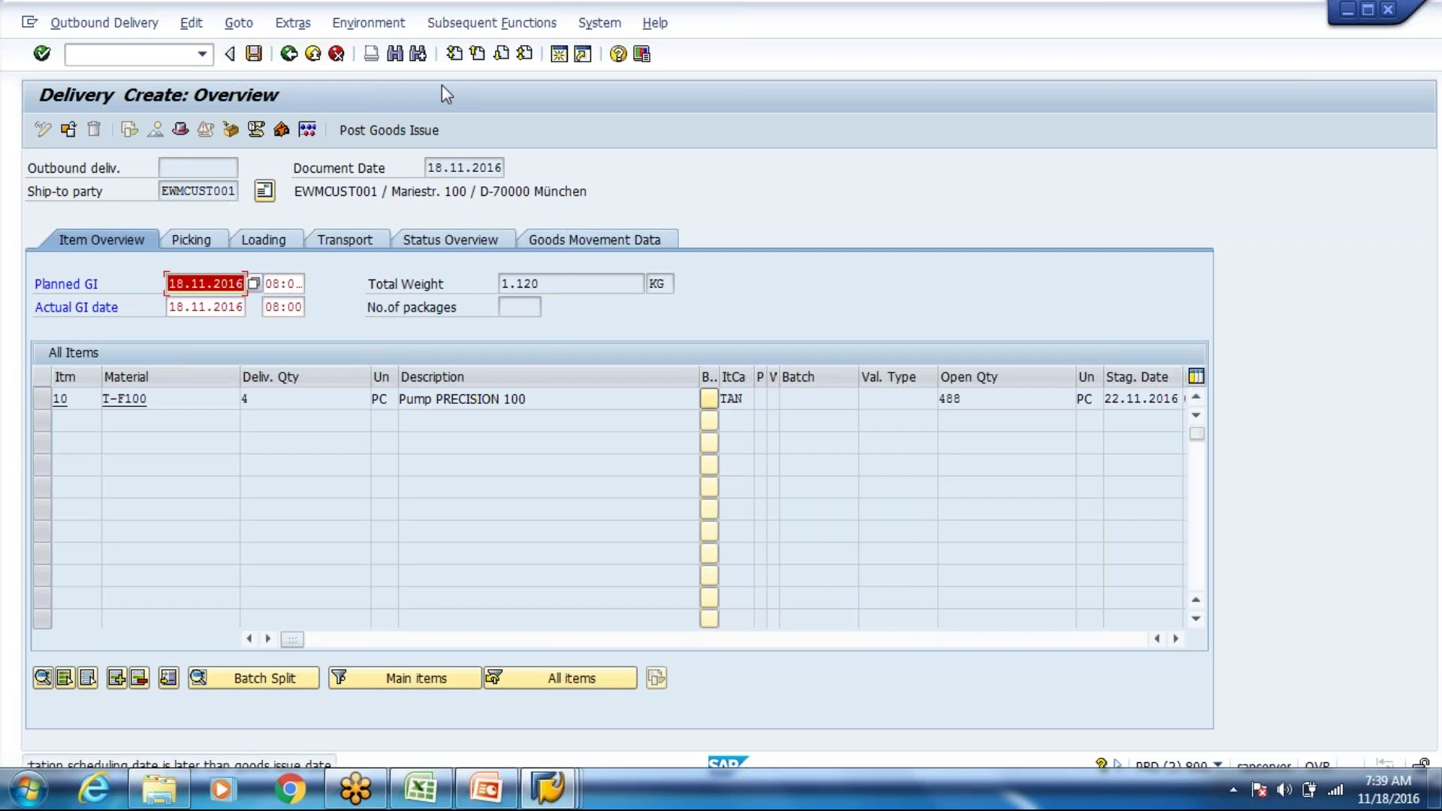
Step: Accept the goods issue date warnings and save the outbound delivery
{"action": "key", "text": "Return"}
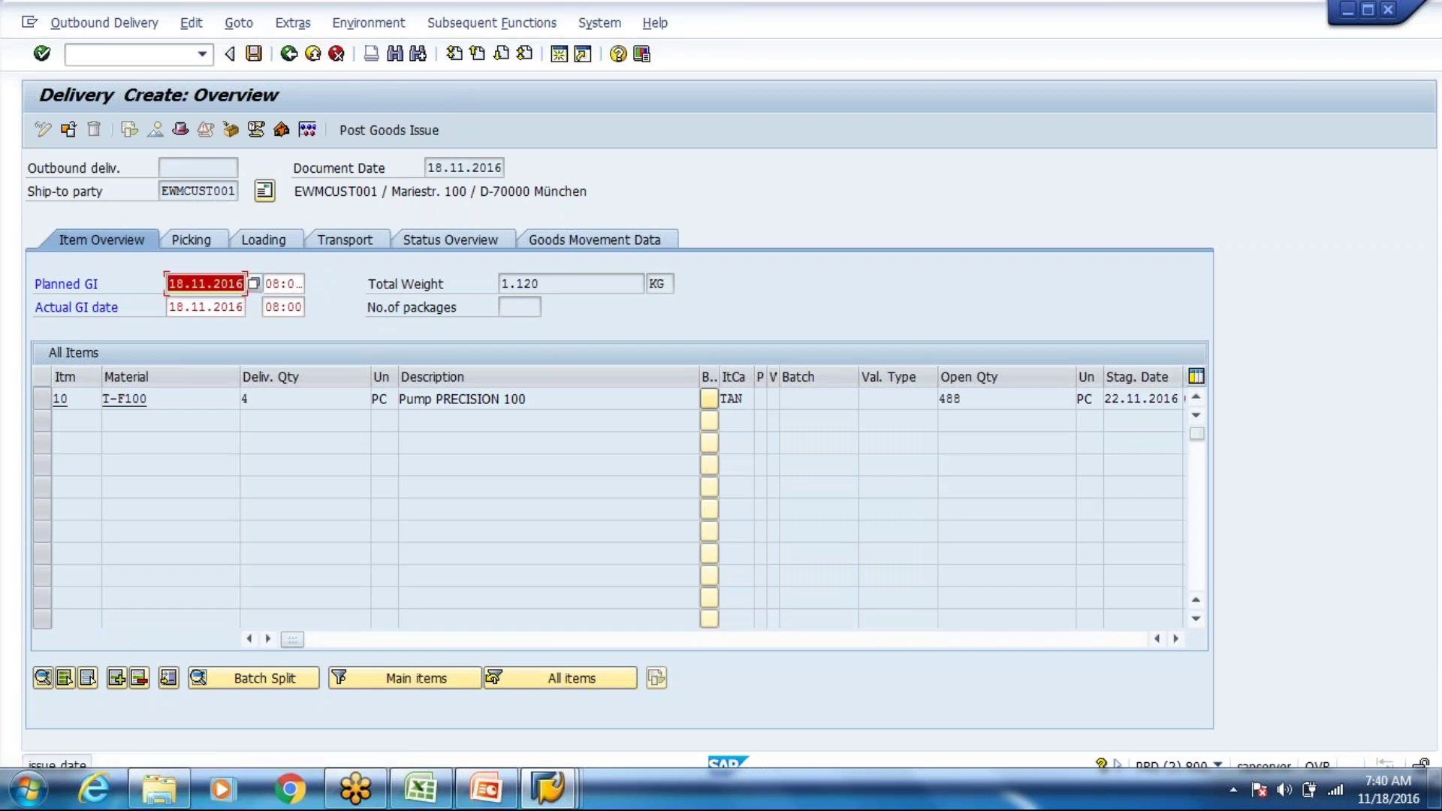
{"action": "key", "text": "Return"}
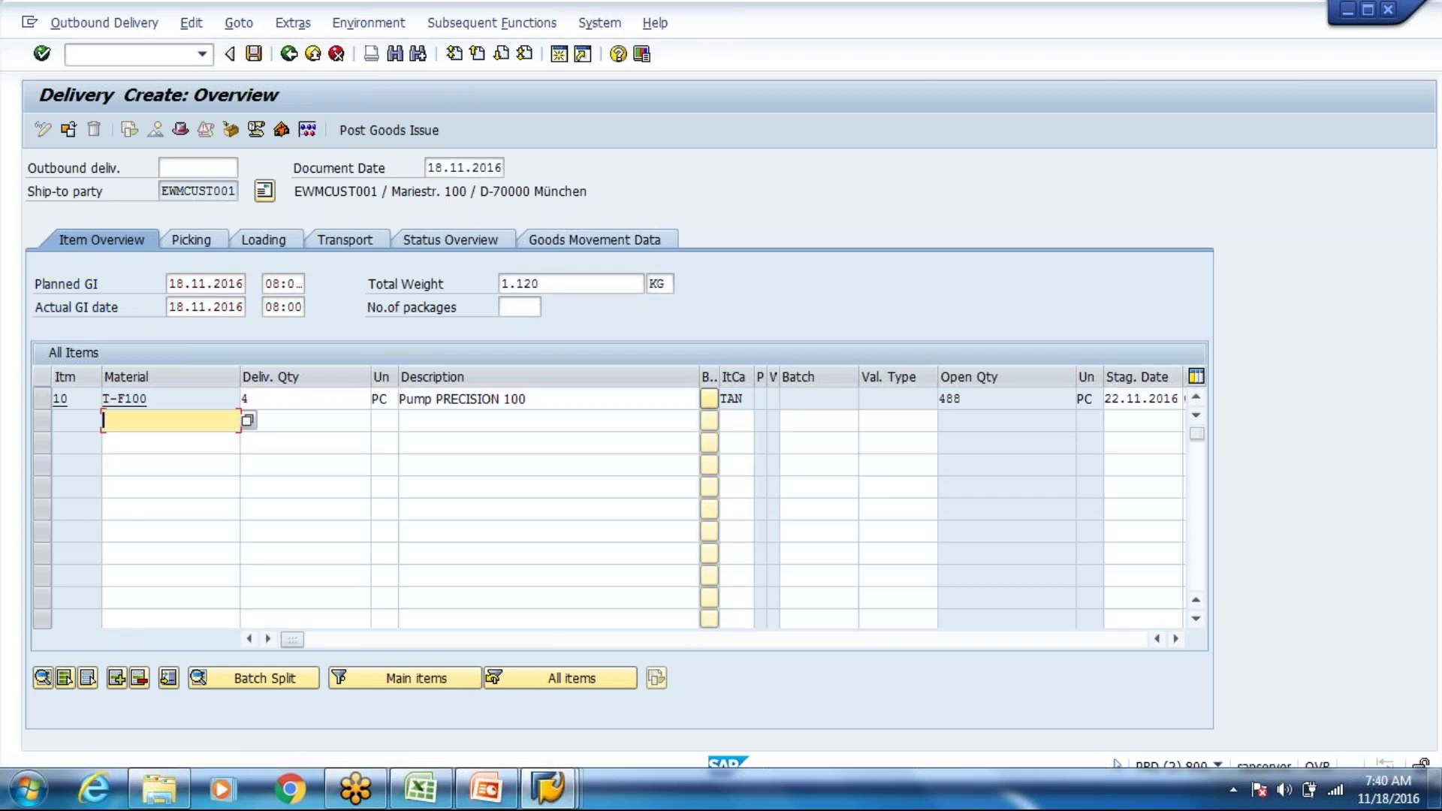
{"action": "key", "text": "ctrl+s"}
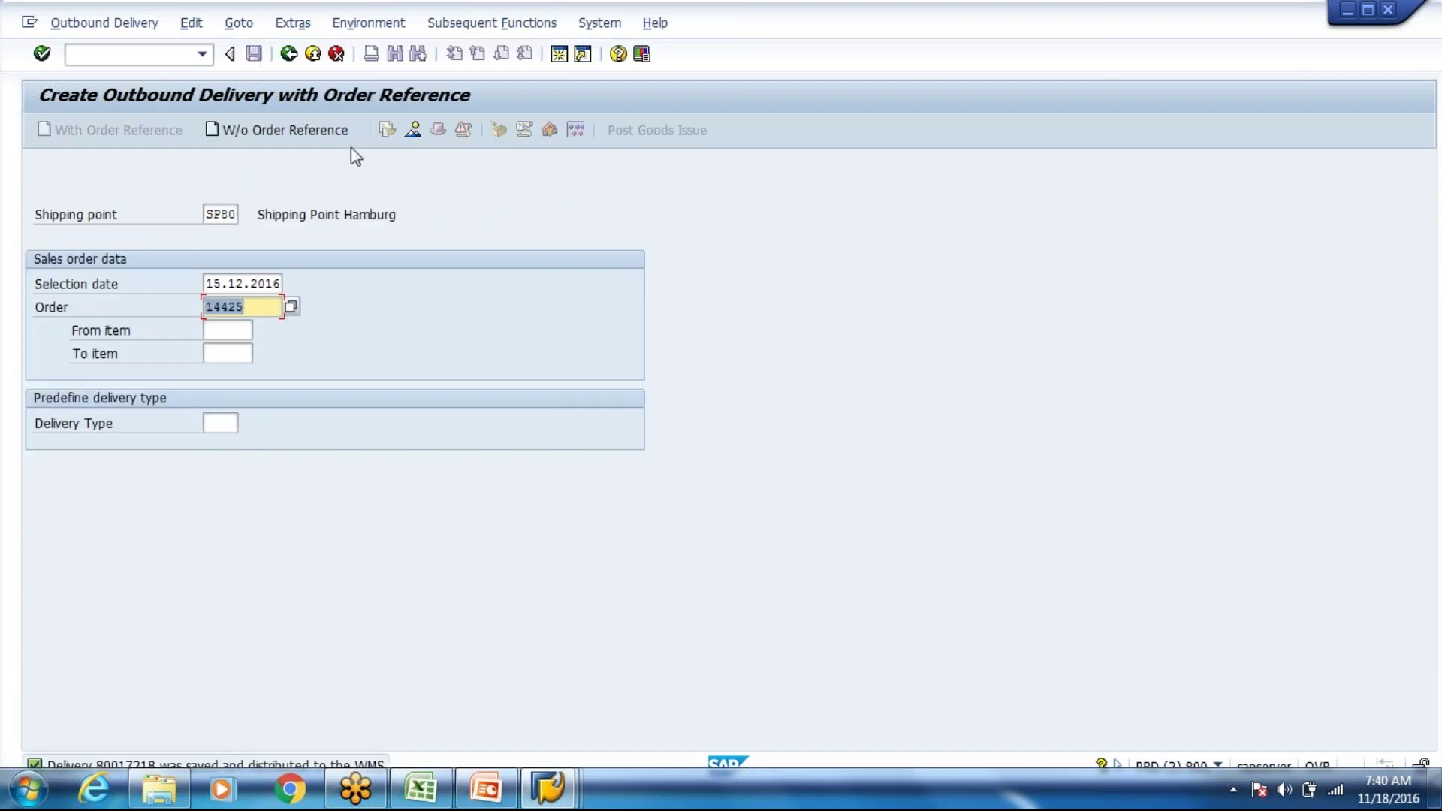
Step: Switch to the outbound delivery order maintenance for warehouse WH80 and change the order header from form to list view
{"action": "left_click", "coordinate": [562, 803]}
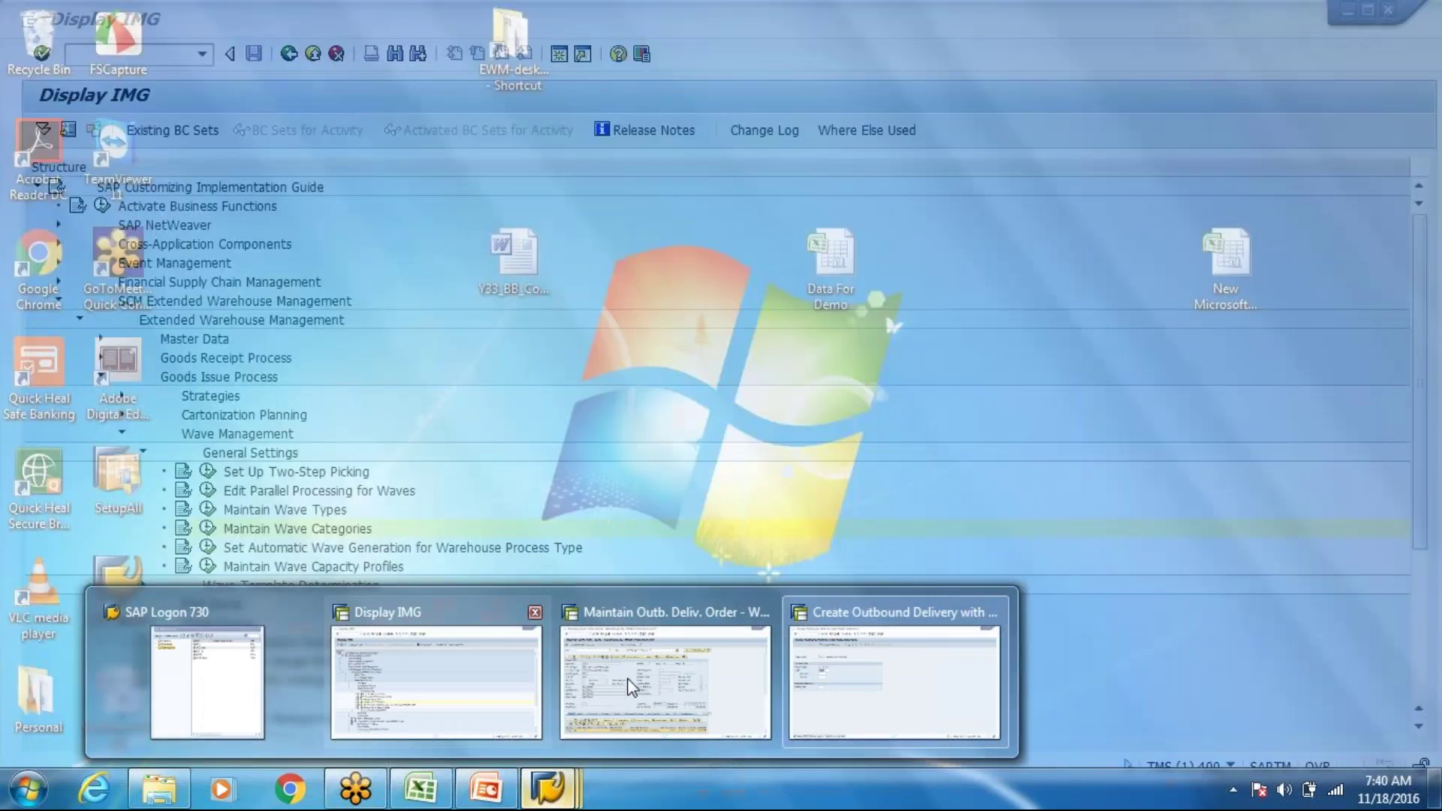
{"action": "left_click", "coordinate": [630, 685]}
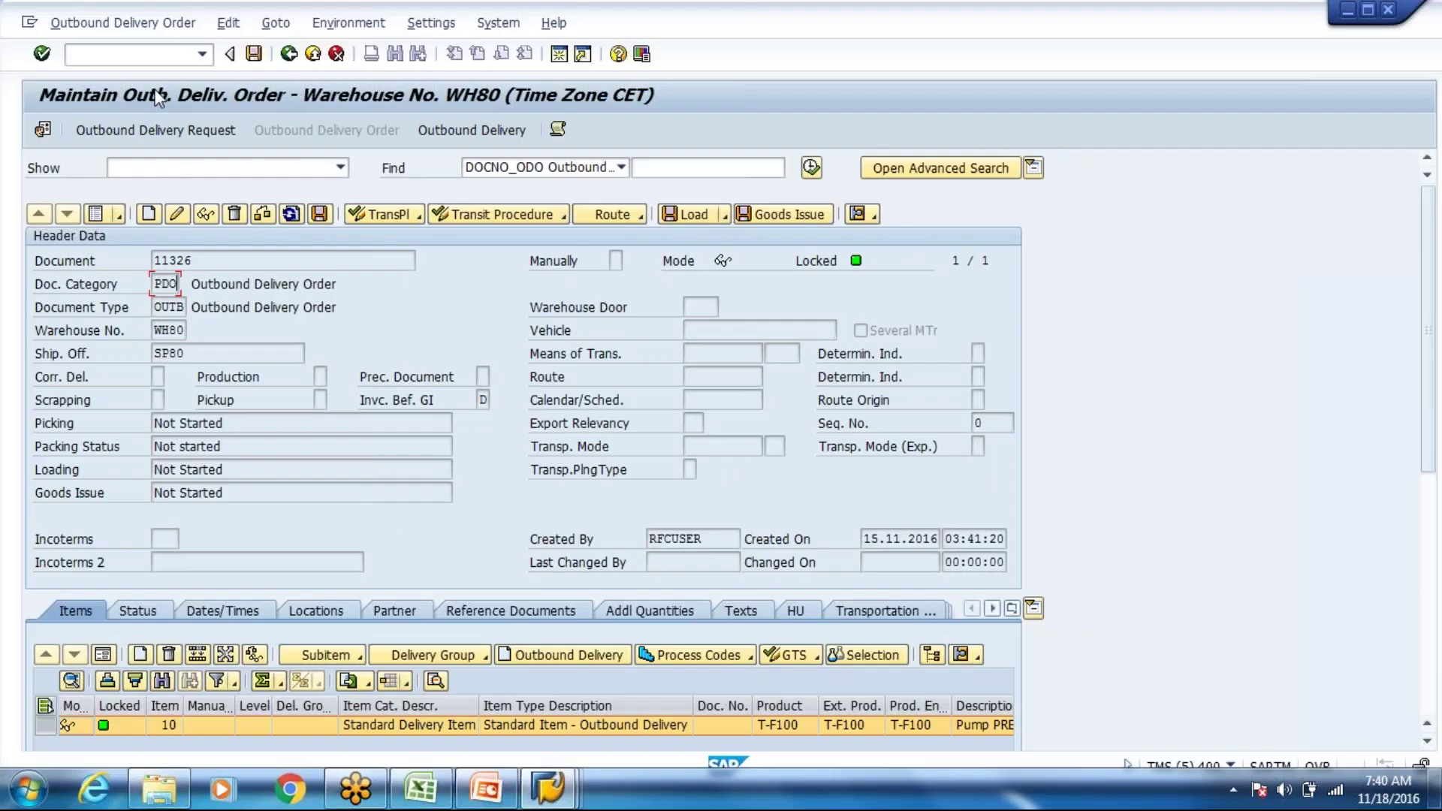
{"action": "left_click", "coordinate": [96, 214]}
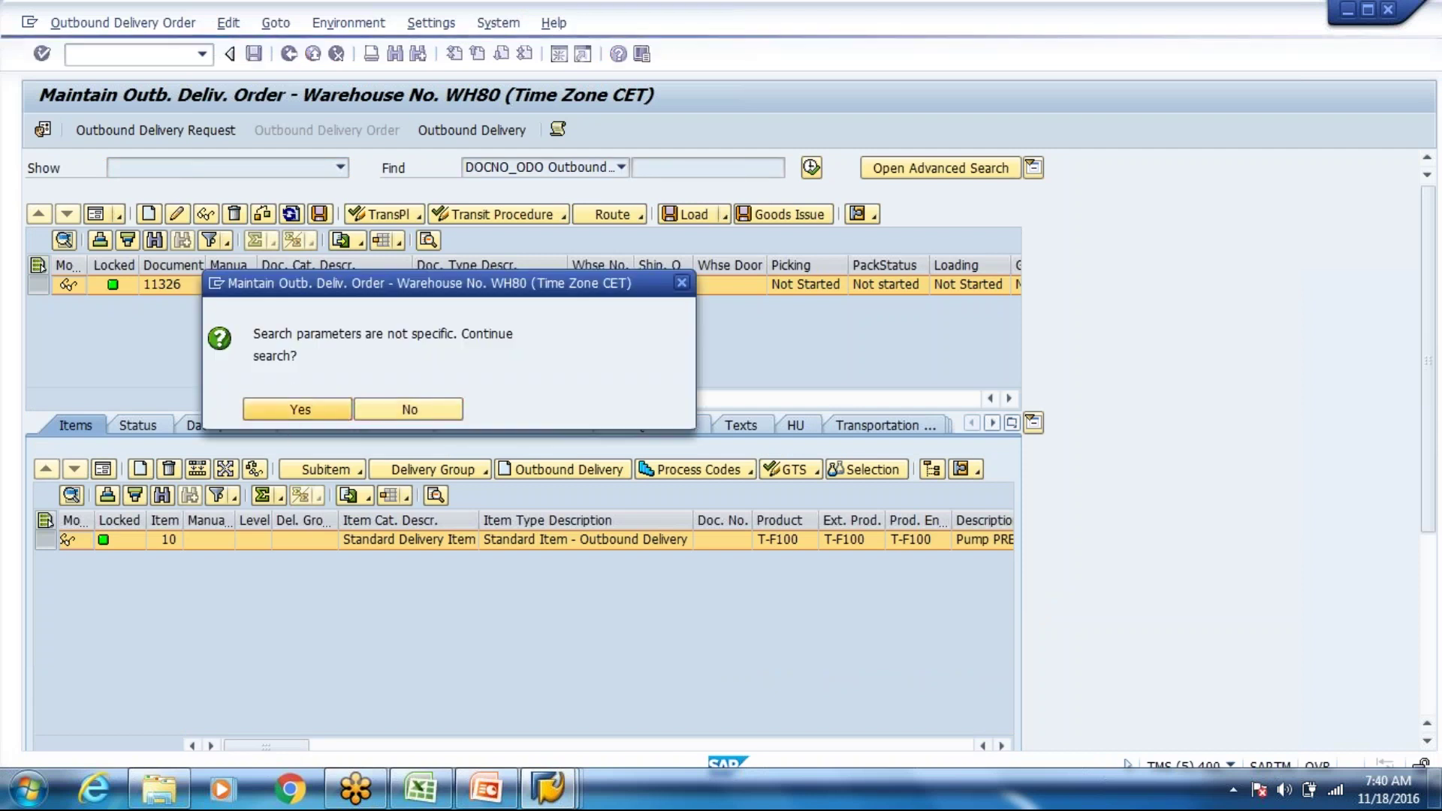
{"action": "key", "text": "Return"}
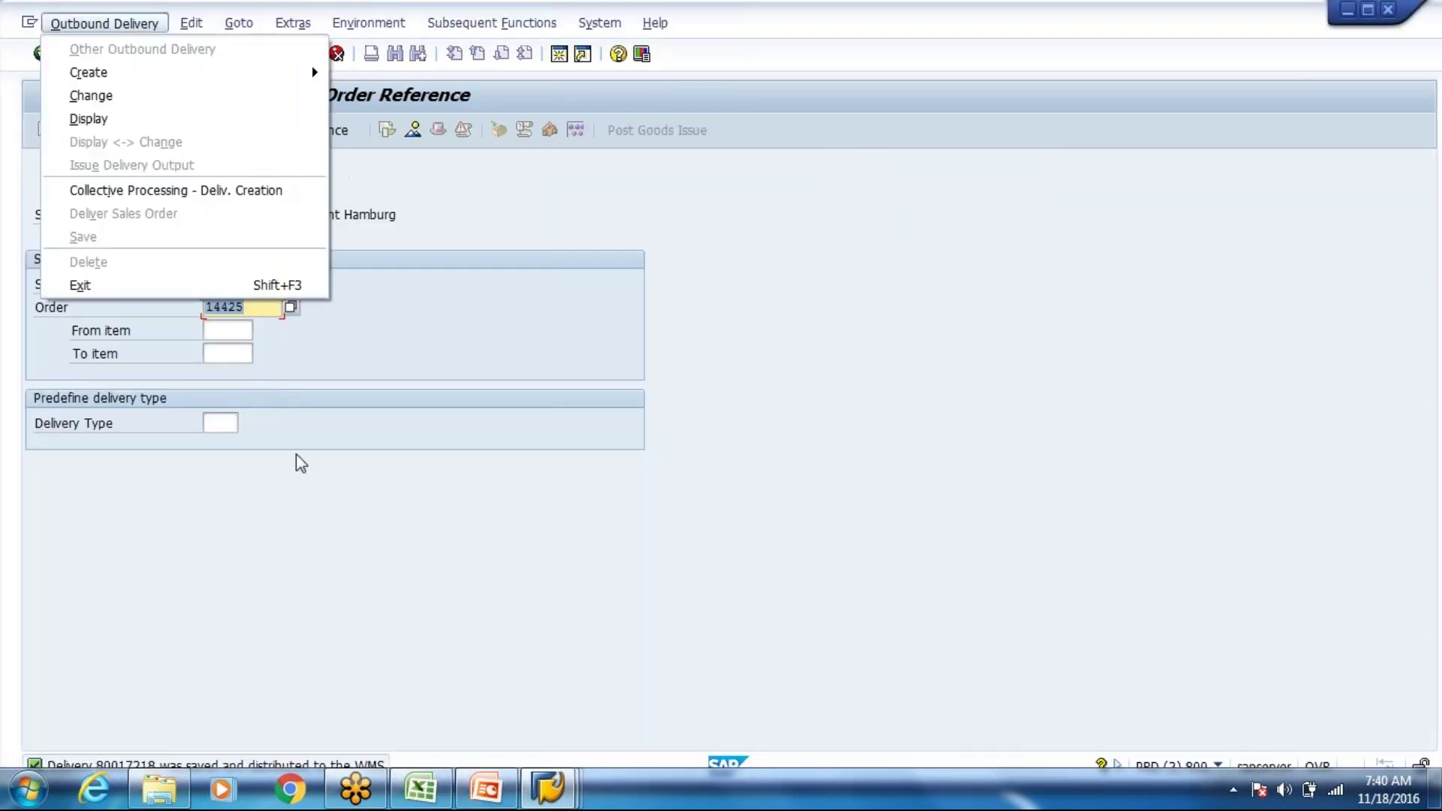
{"action": "left_click", "coordinate": [296, 454]}
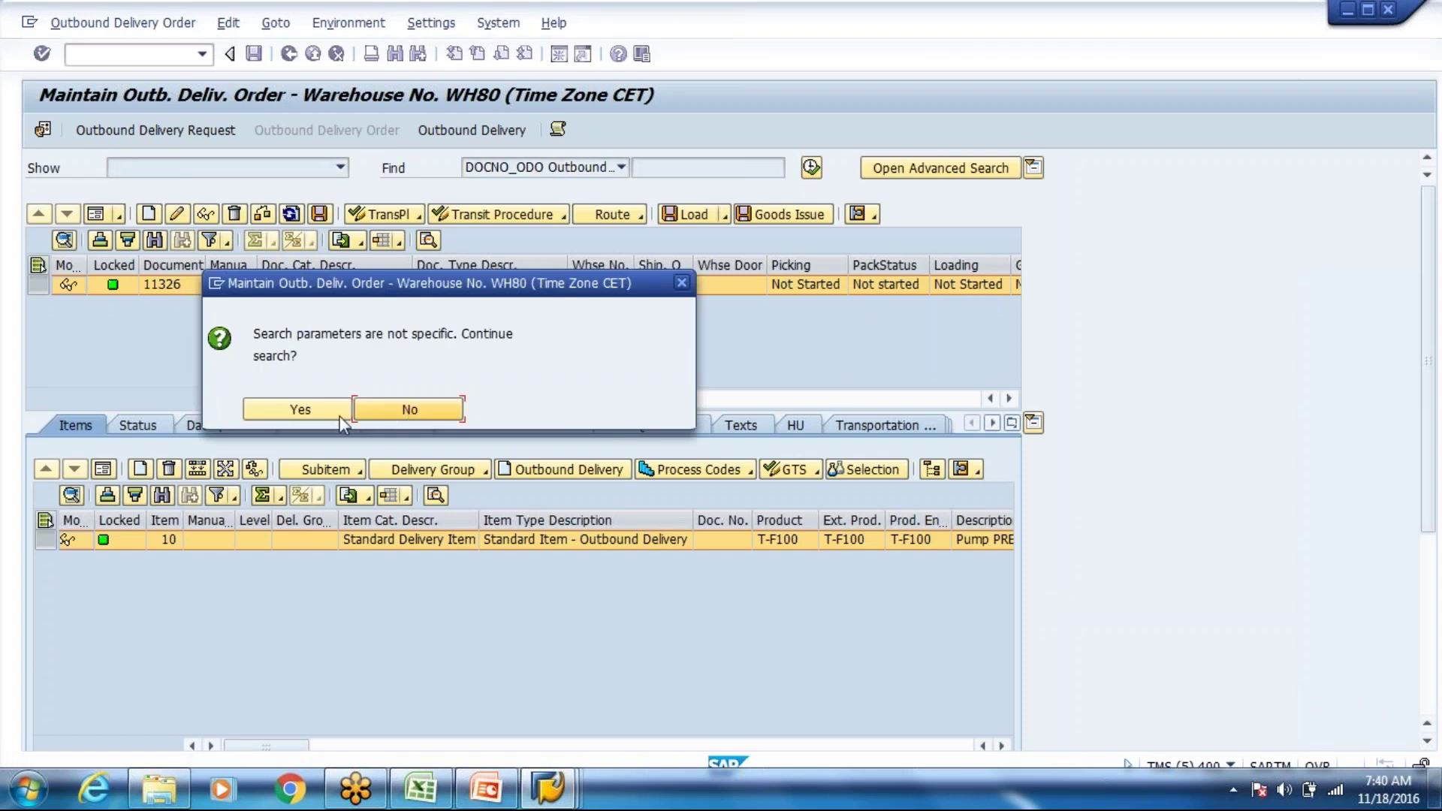
{"action": "left_click", "coordinate": [335, 414]}
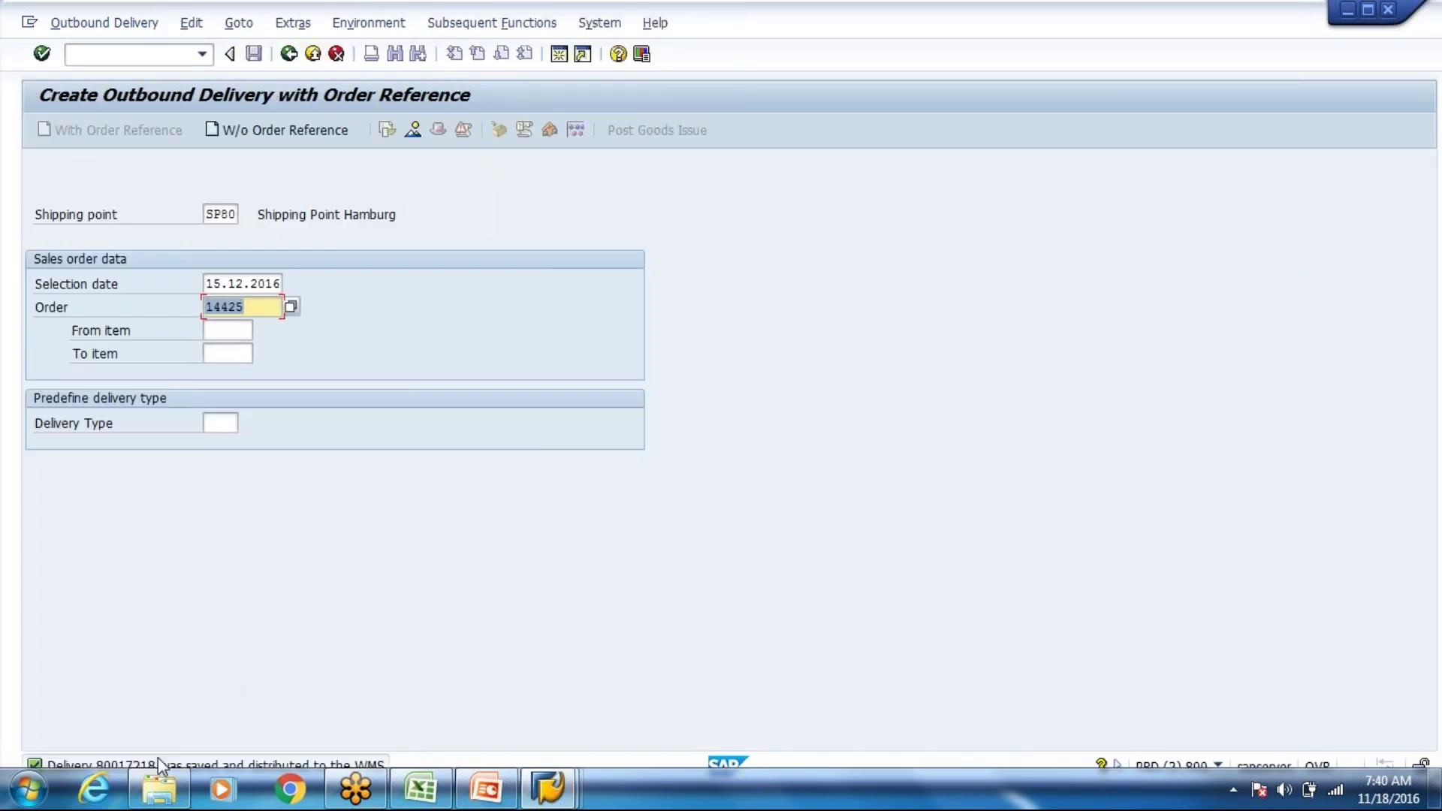
{"action": "key", "text": "Return"}
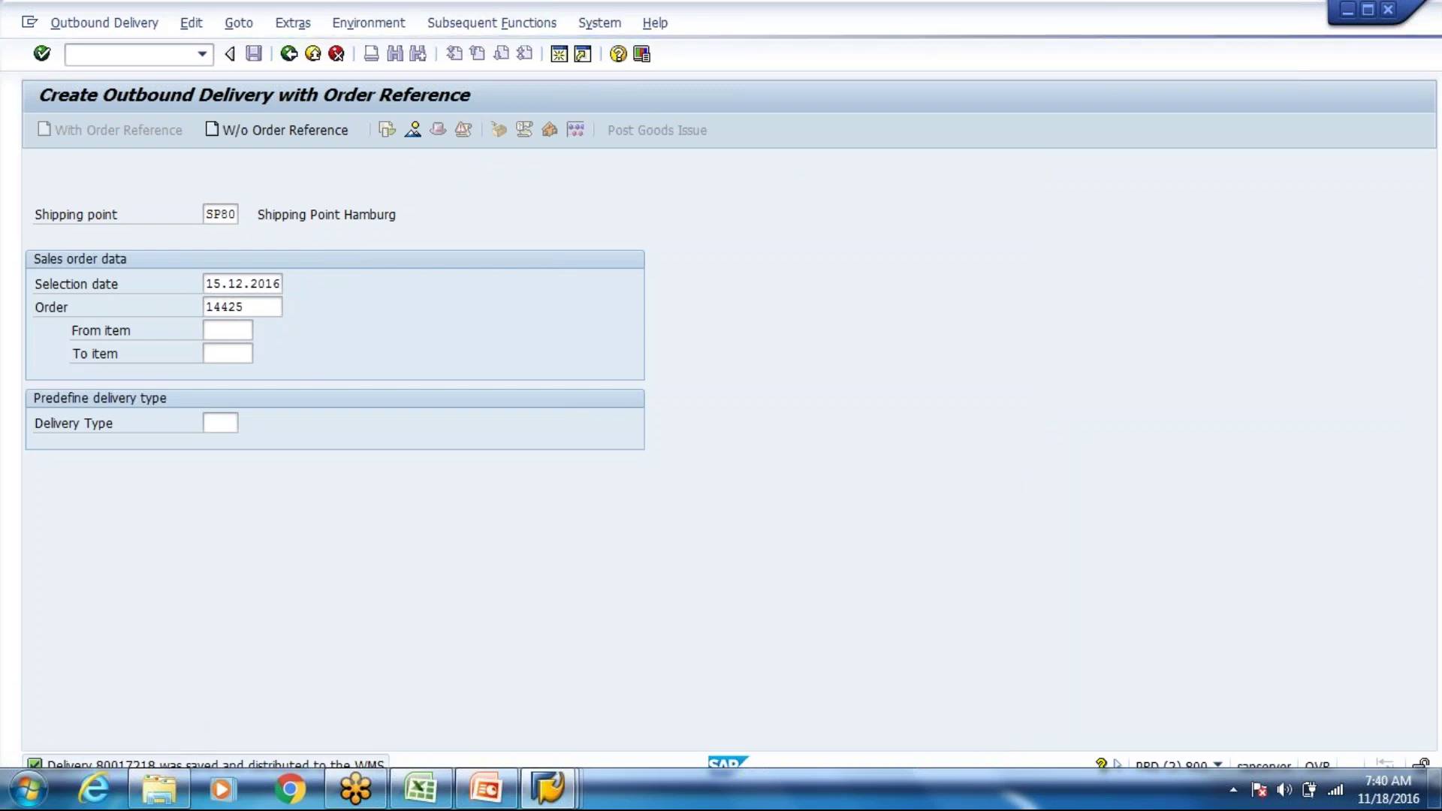
Step: Copy the new delivery's number from the long text of the save message in the ERP session
{"action": "left_click", "coordinate": [180, 763]}
{"action": "double_click", "coordinate": [454, 206]}
{"action": "key", "text": "ctrl+c"}
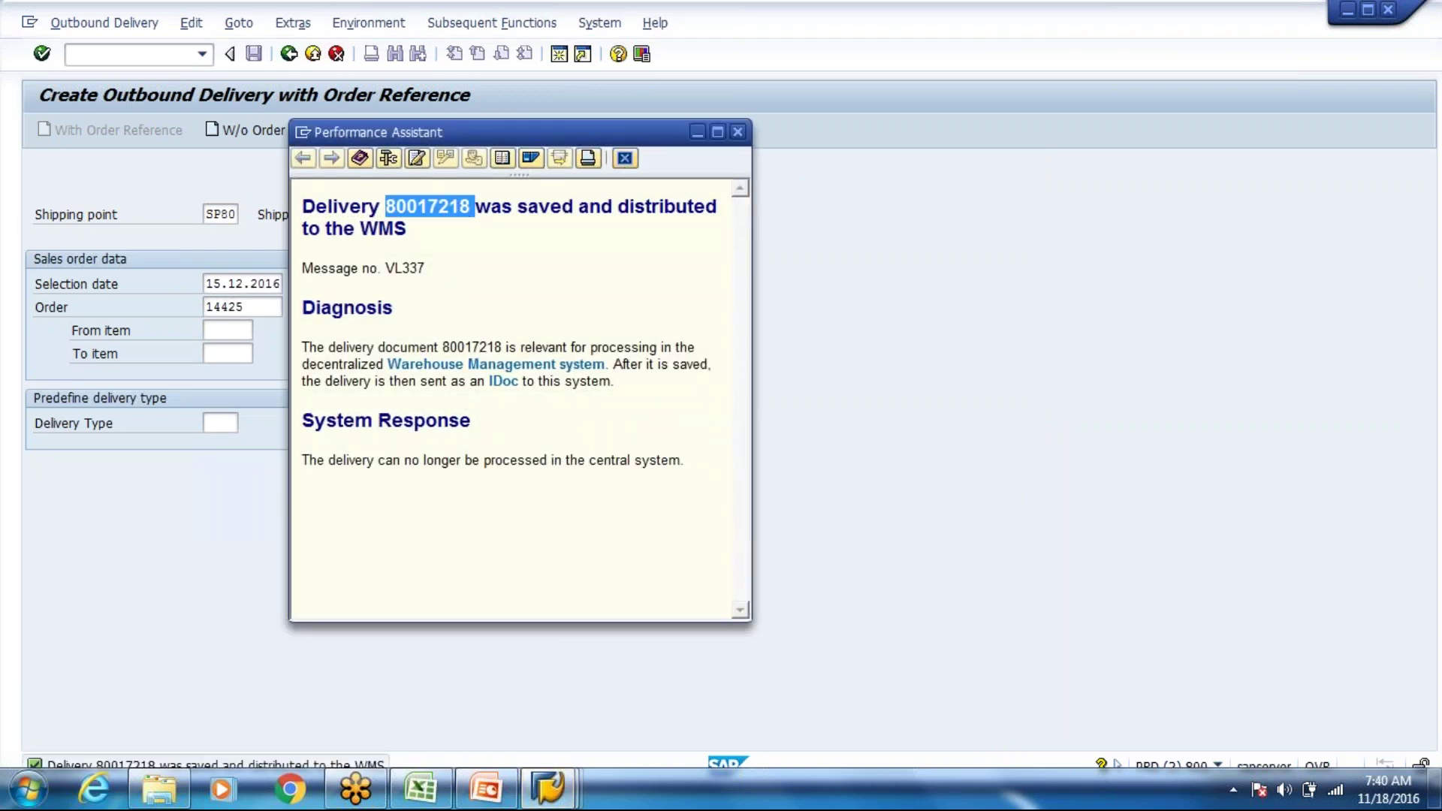
{"action": "left_click", "coordinate": [624, 158]}
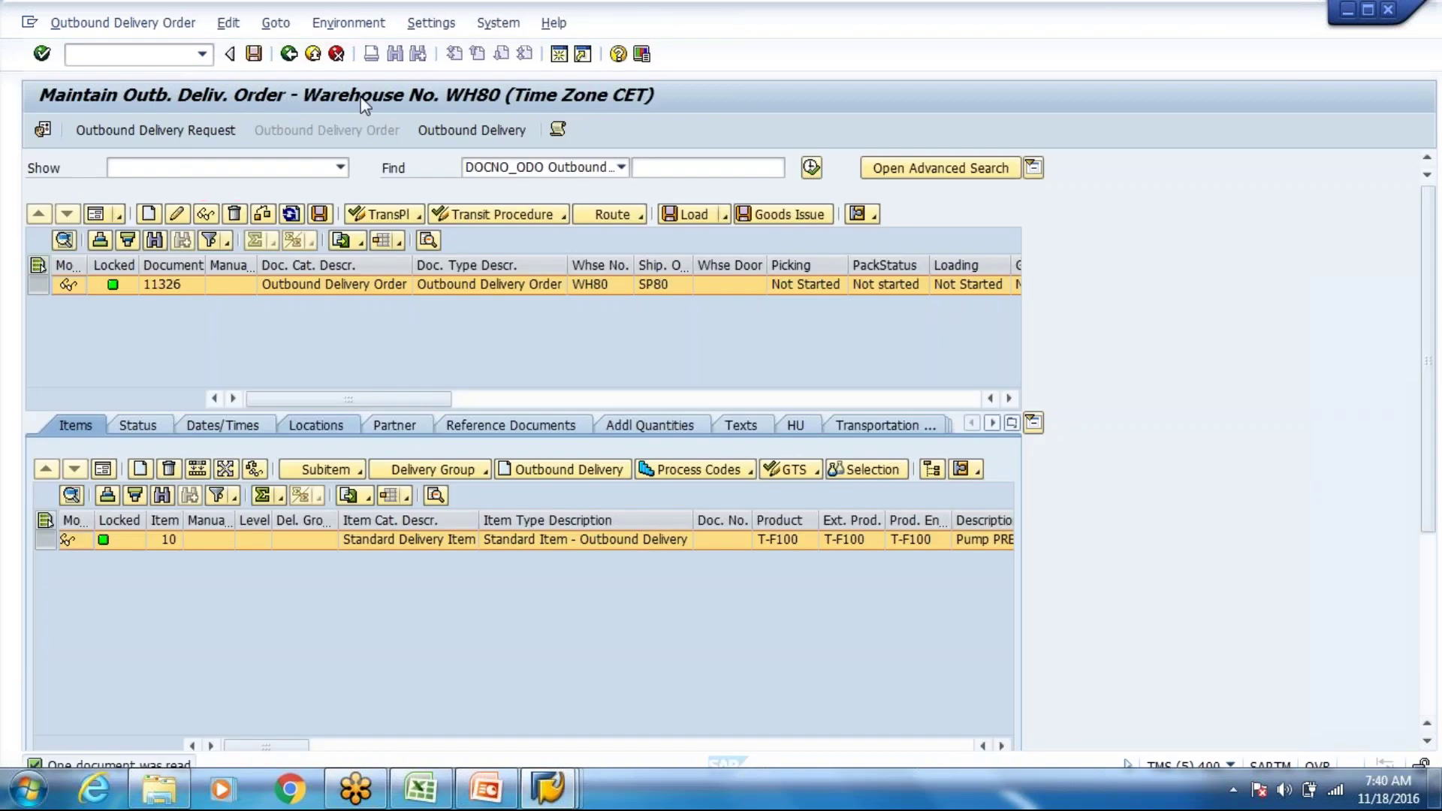
Step: Search the WH80 outbound delivery orders by ERP Document, using the copied delivery number
{"action": "left_click", "coordinate": [622, 166]}
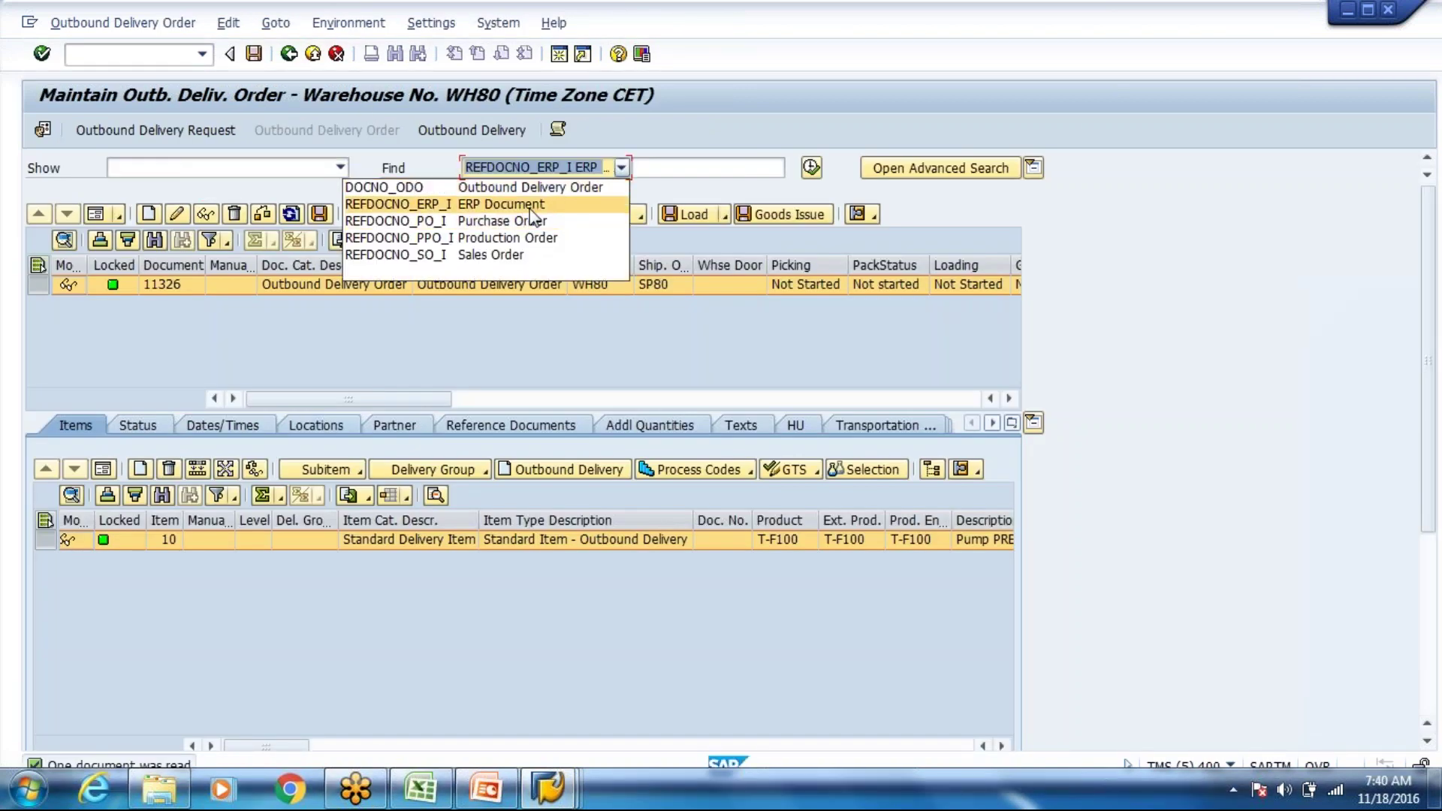
{"action": "left_click", "coordinate": [518, 204]}
{"action": "left_click", "coordinate": [660, 177]}
{"action": "type", "text": "80017218"}
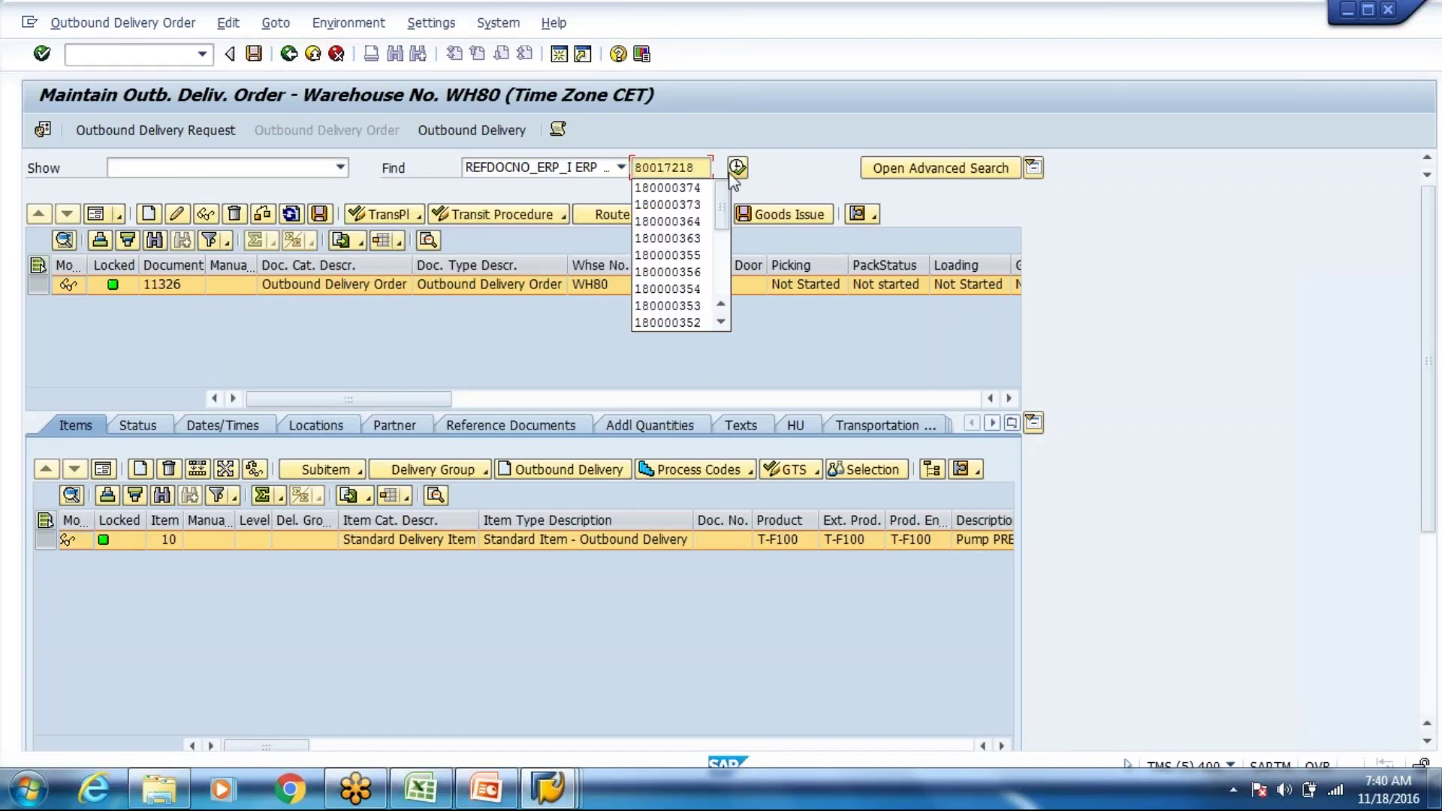
{"action": "left_click", "coordinate": [737, 168]}
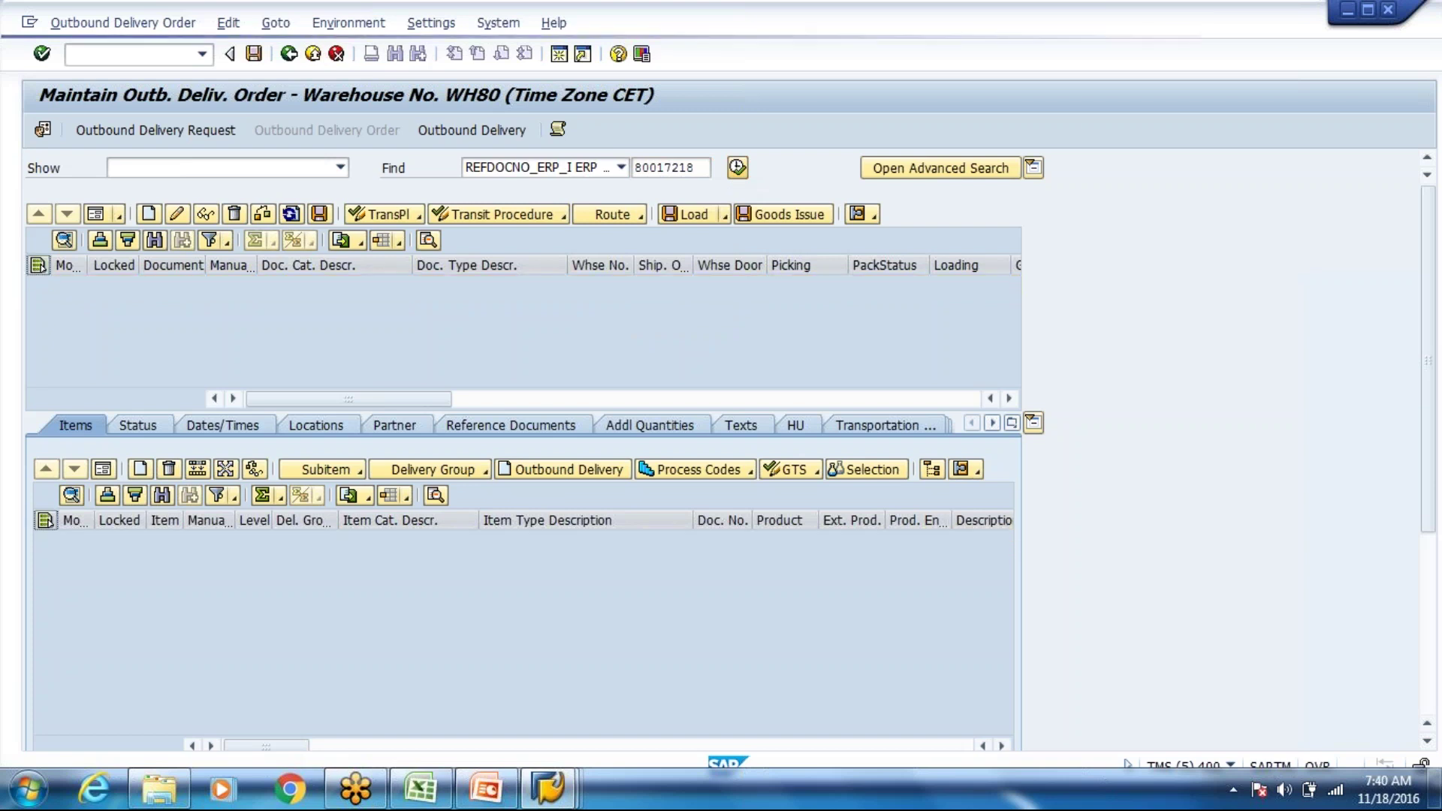
Step: Open the qRFC inbound queue monitor from the EWM session and list all queues of client 400
{"action": "left_click", "coordinate": [129, 54]}
{"action": "type", "text": "/osm"}
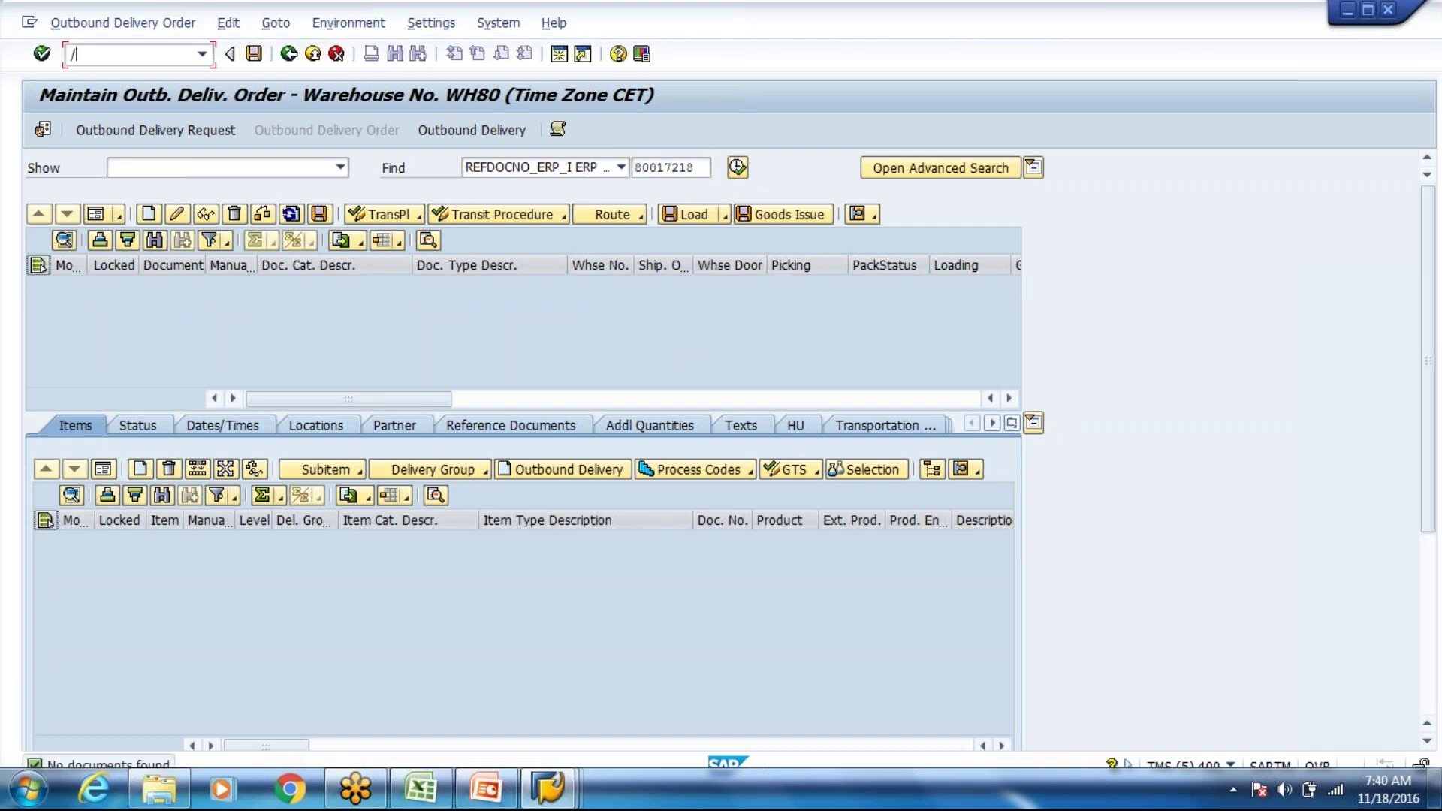
{"action": "type", "text": "30"}
{"action": "key", "text": "Return"}
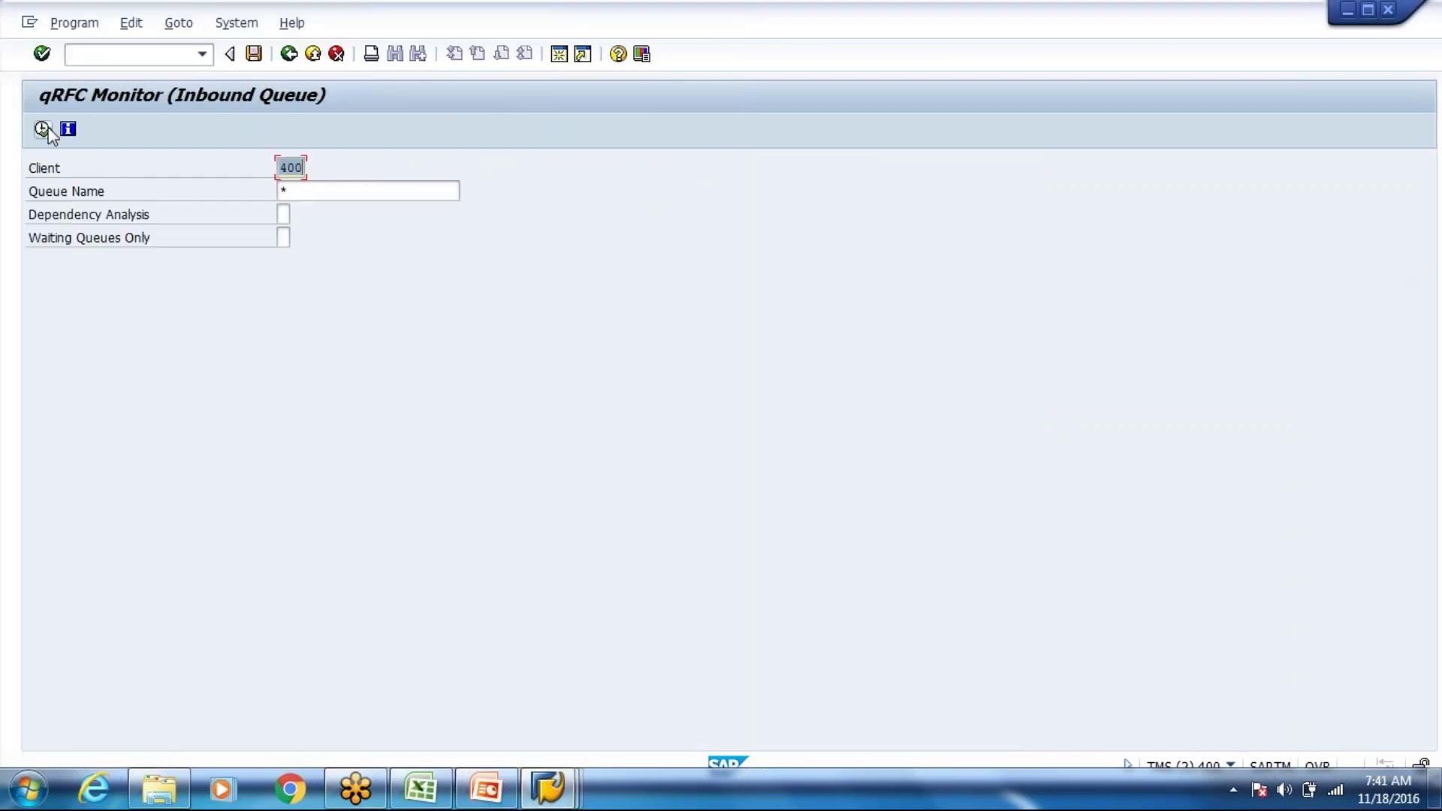
{"action": "key", "text": "F8"}
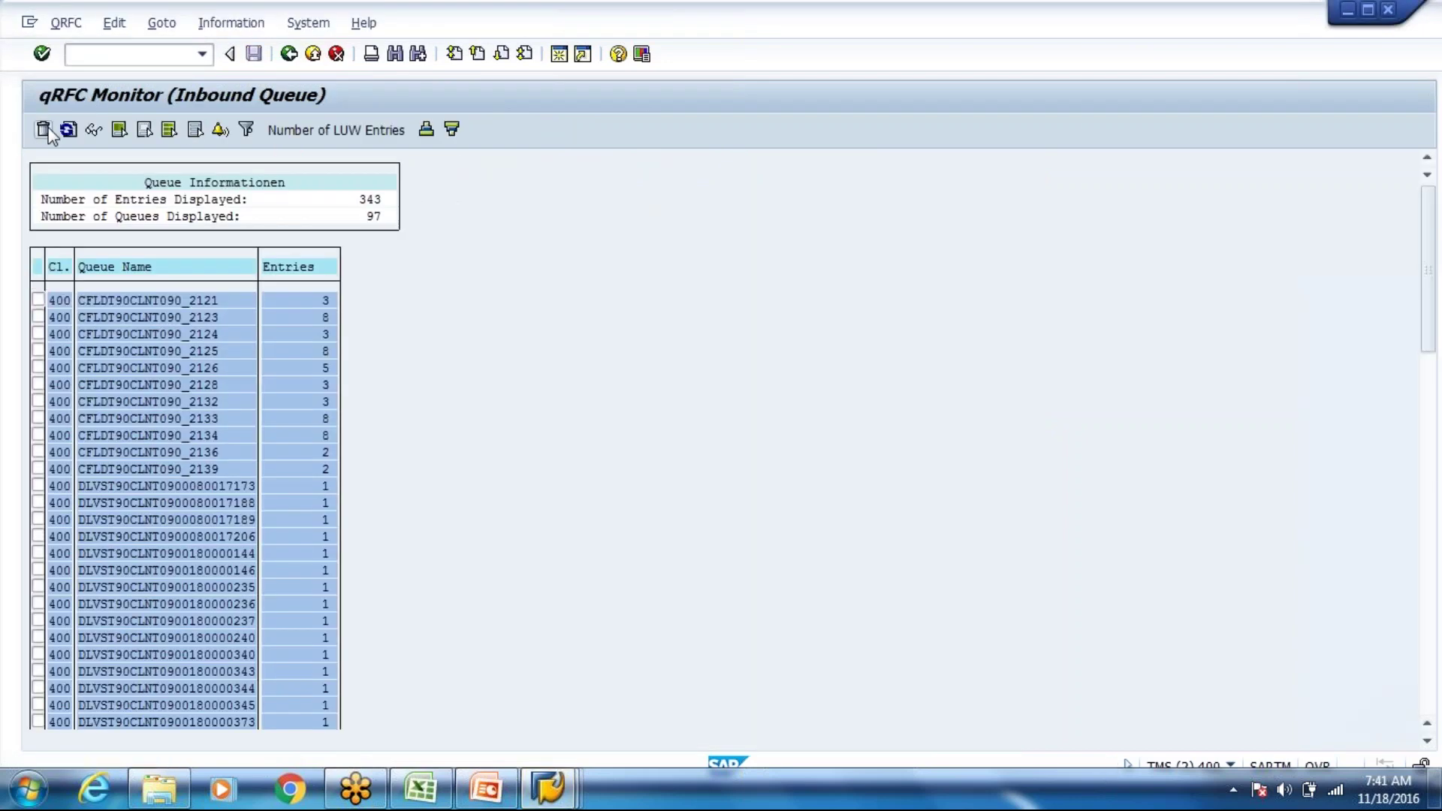
Step: Search the inbound queue list for the delivery number, not starting at the current line and cancelling after 99 hits
{"action": "key", "text": "ctrl+f"}
{"action": "key", "text": "ctrl+v"}
{"action": "key", "text": "Return"}
{"action": "key", "text": "Return"}
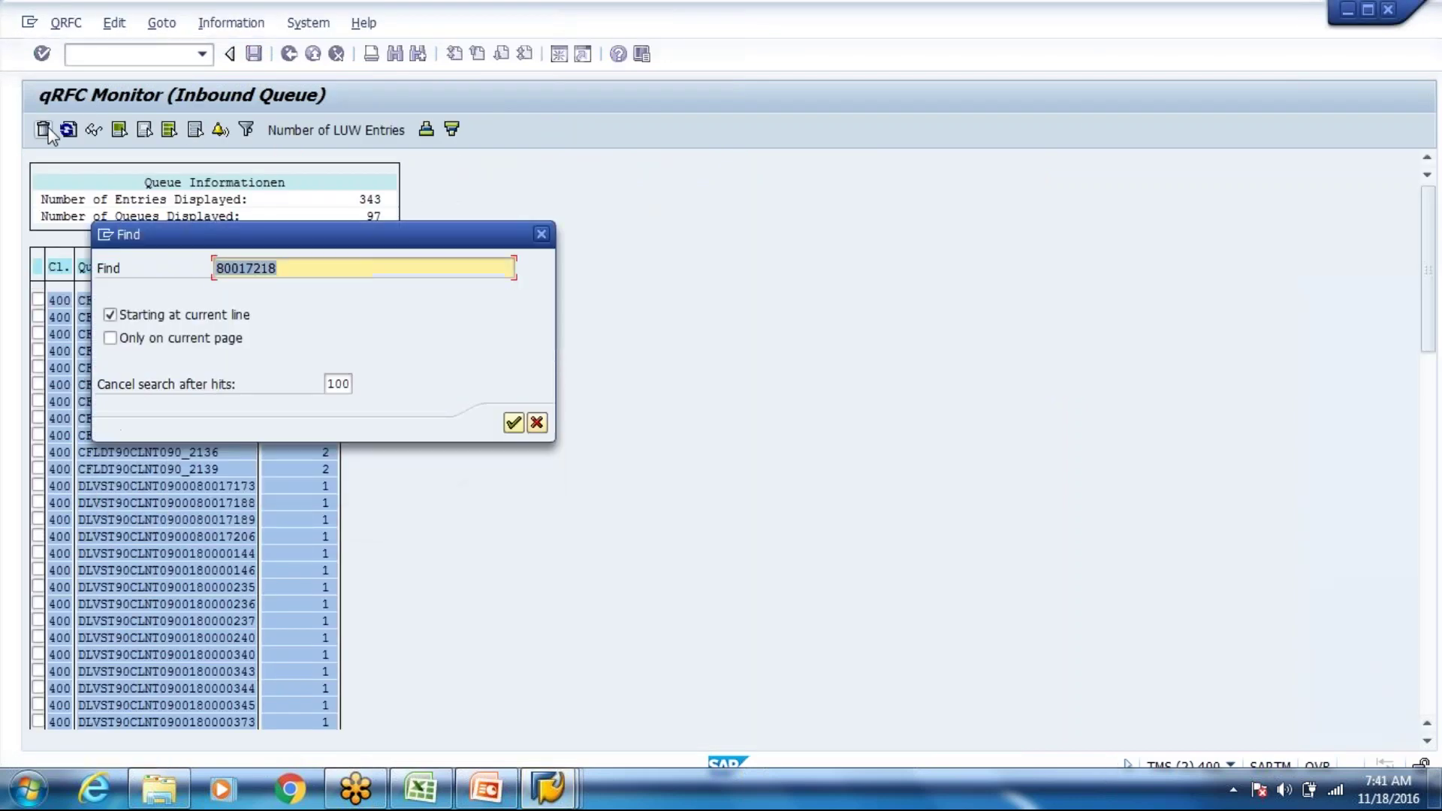
{"action": "key", "text": "Tab"}
{"action": "key", "text": "space"}
{"action": "key", "text": "Tab"}
{"action": "key", "text": "Tab"}
{"action": "type", "text": "99"}
{"action": "key", "text": "Return"}
{"action": "key", "text": "Return"}
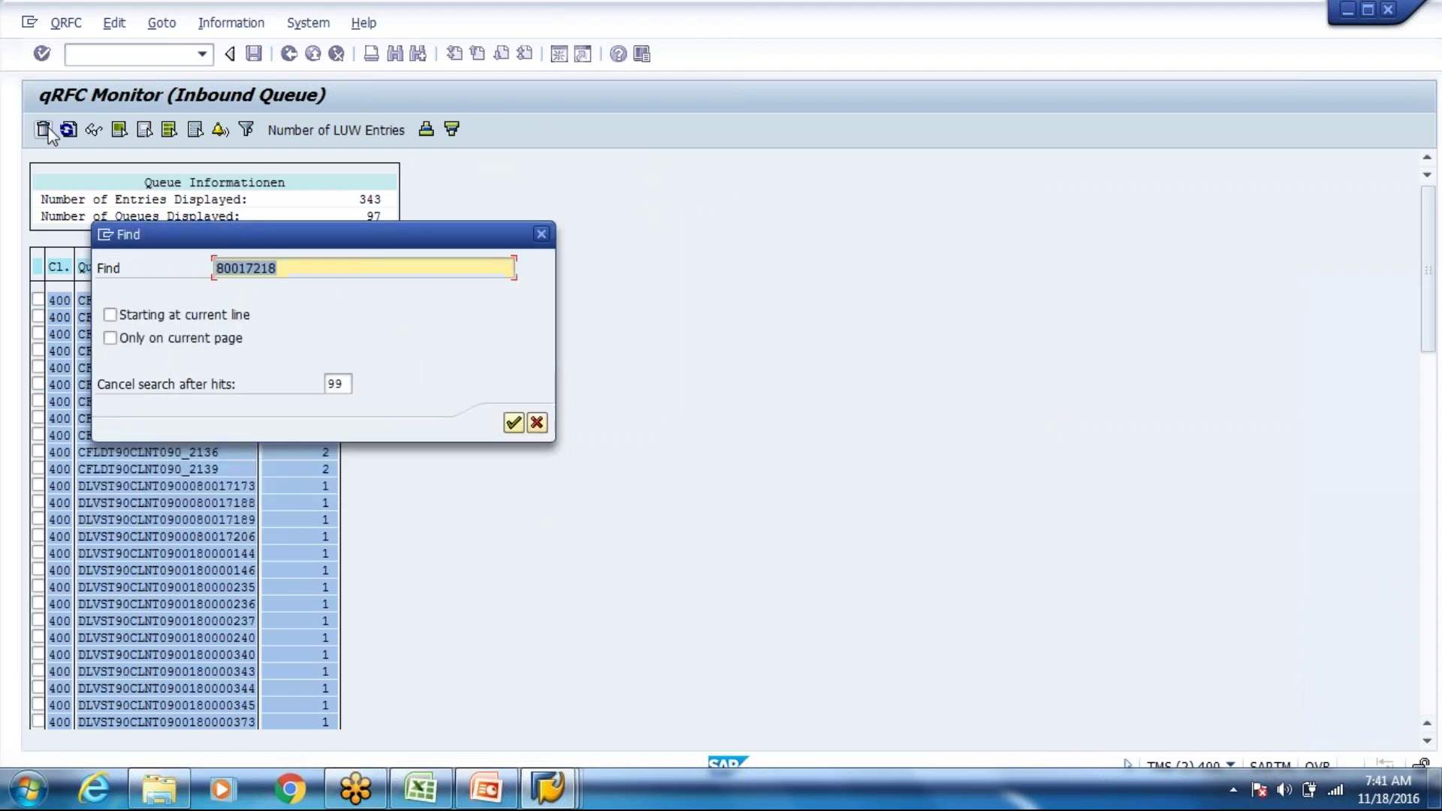
Step: Repeat the delivery number search in the inbound queues with the hit limit set to 999
{"action": "key", "text": "Tab"}
{"action": "key", "text": "Tab"}
{"action": "key", "text": "Tab"}
{"action": "type", "text": "999"}
{"action": "key", "text": "Return"}
{"action": "key", "text": "Return"}
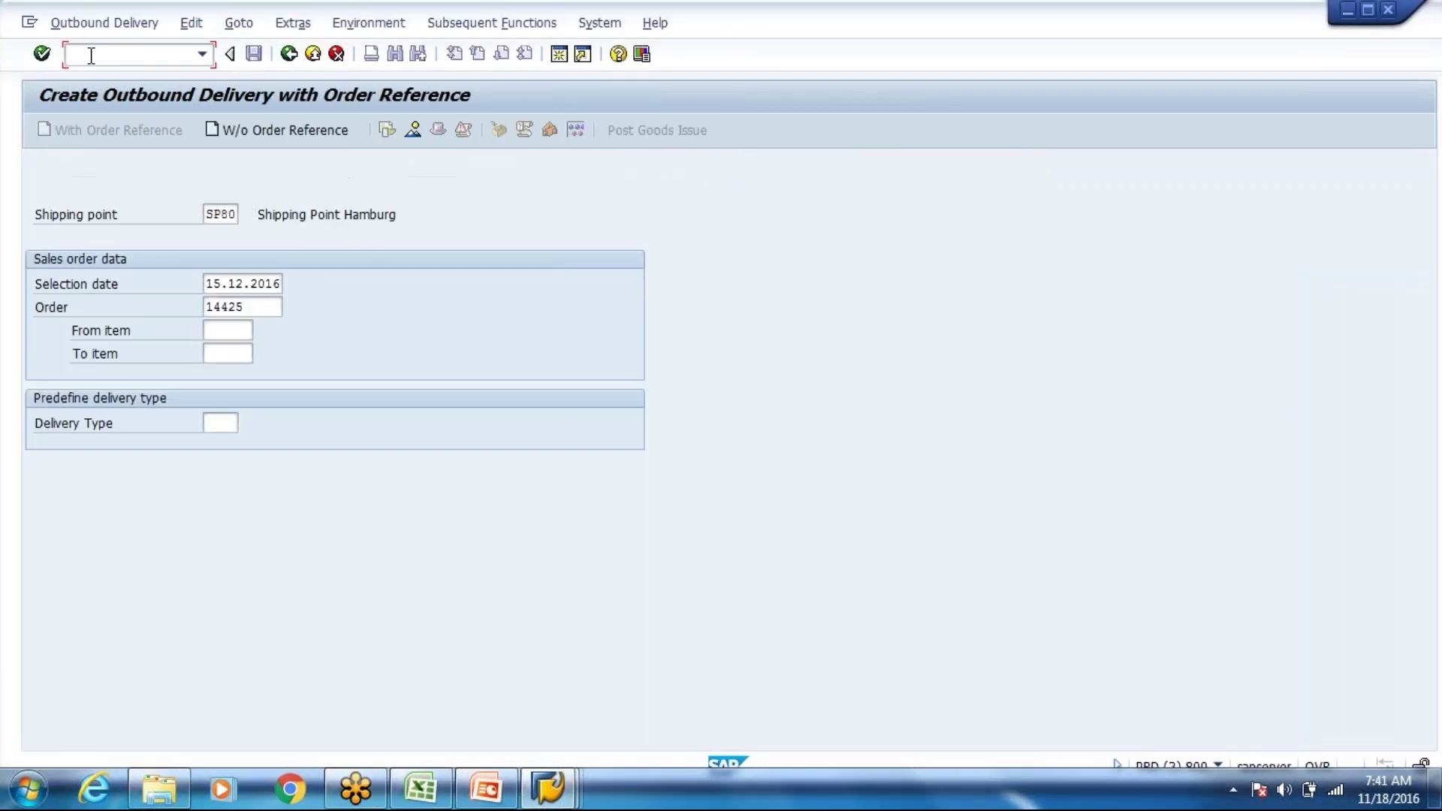
Step: List all outbound queues of ERP client 800 with /osmq1 and open the new delivery's queue to EWMCLNT400
{"action": "type", "text": "/osmq1"}
{"action": "key", "text": "Return"}
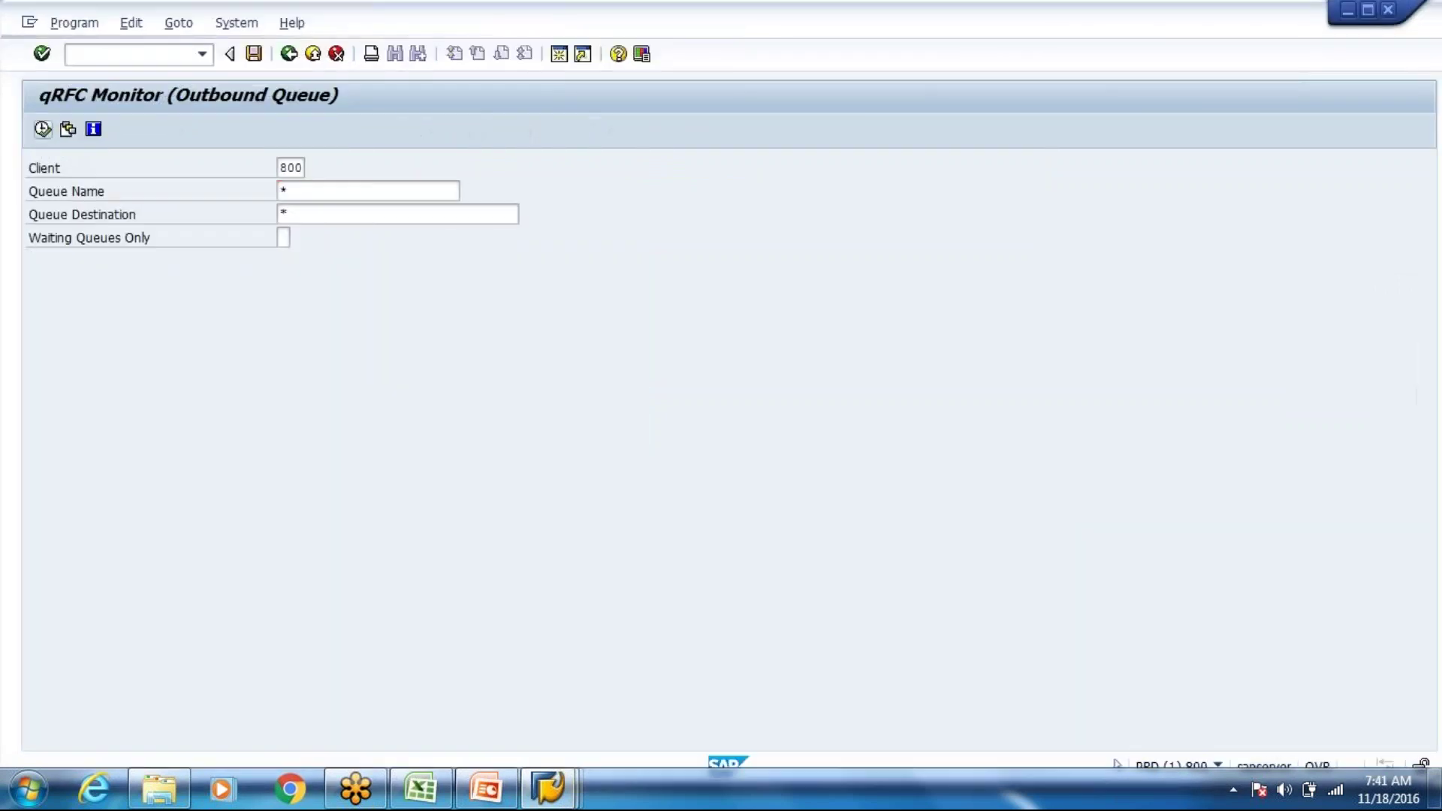
{"action": "key", "text": "F8"}
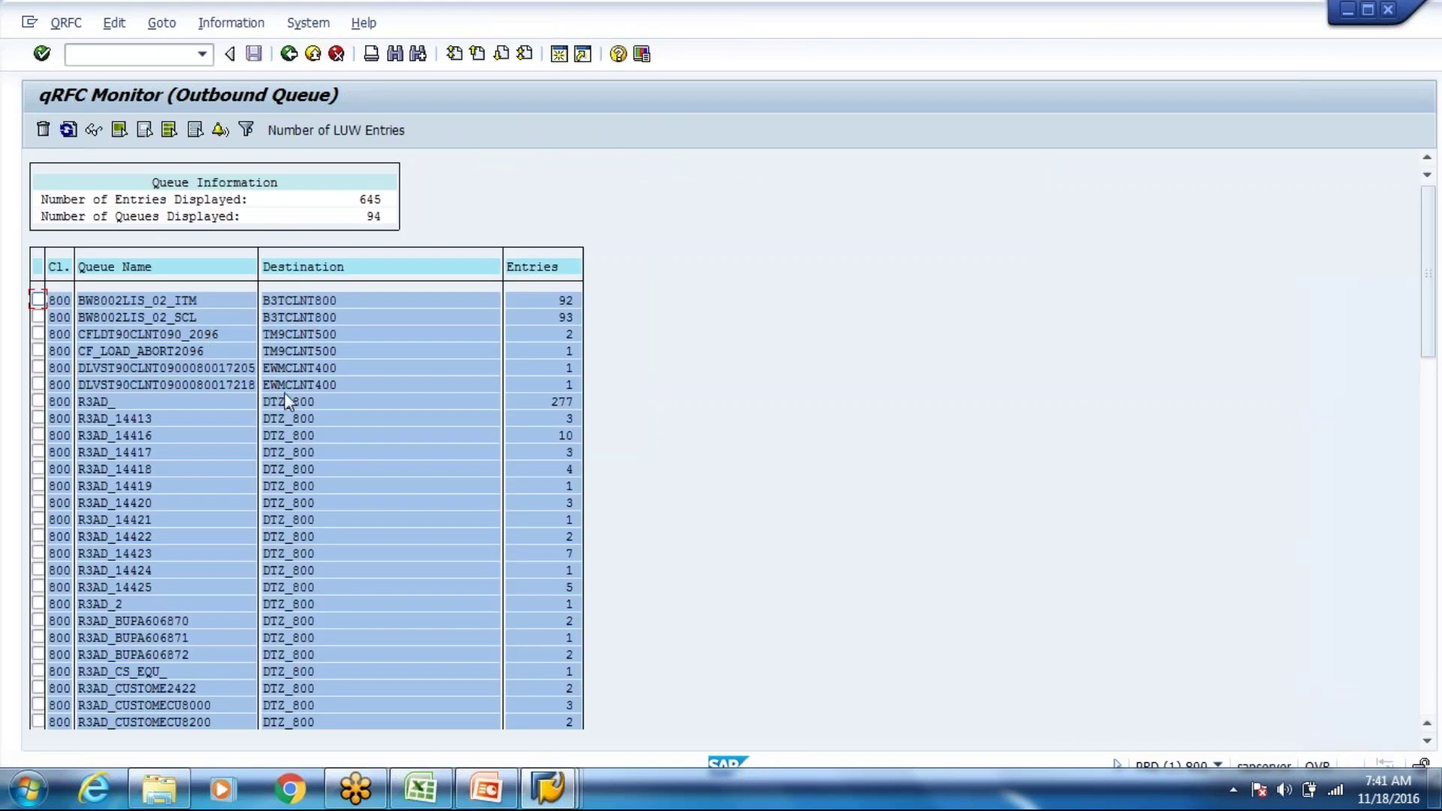
{"action": "key", "text": "ctrl+f"}
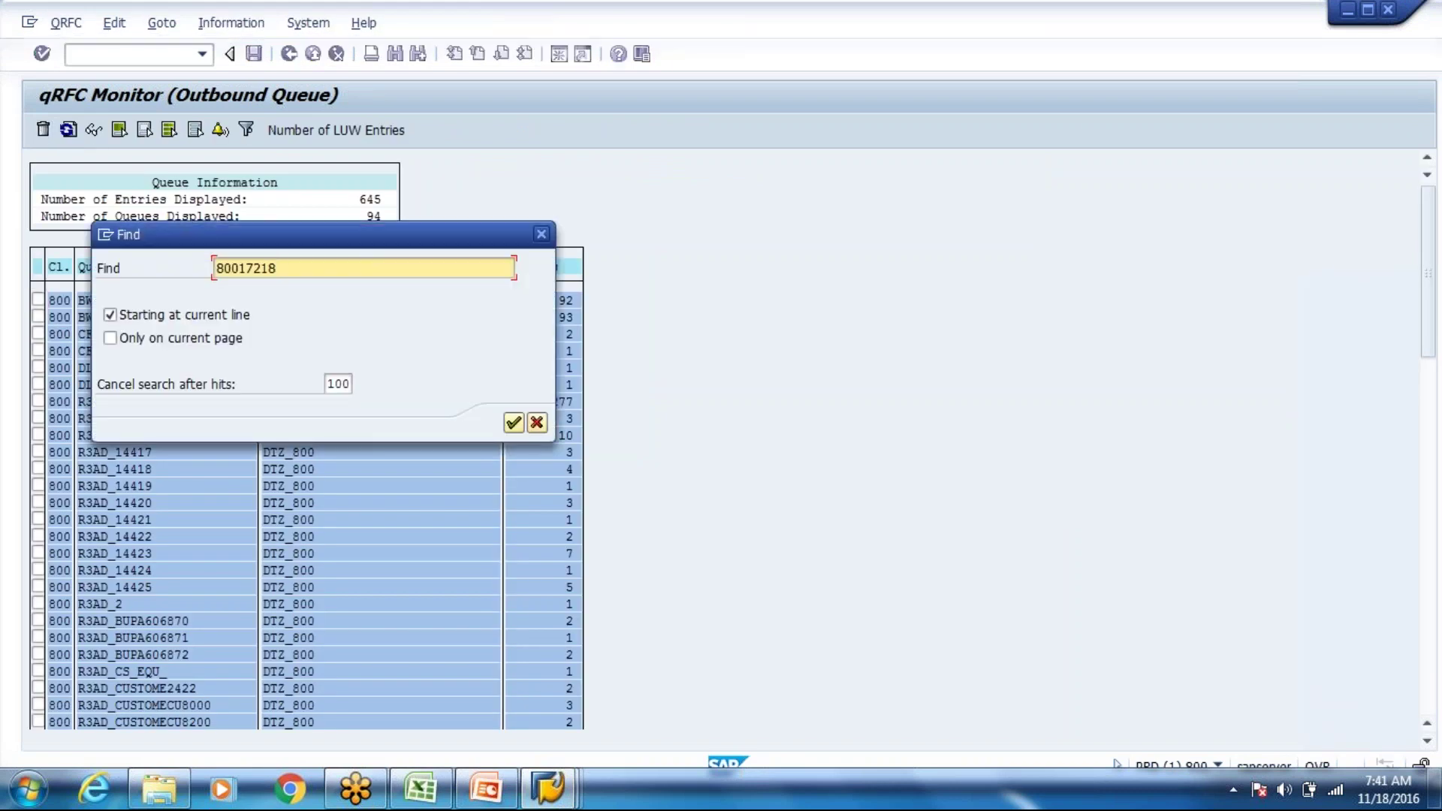
{"action": "left_click", "coordinate": [536, 422]}
{"action": "double_click", "coordinate": [229, 384]}
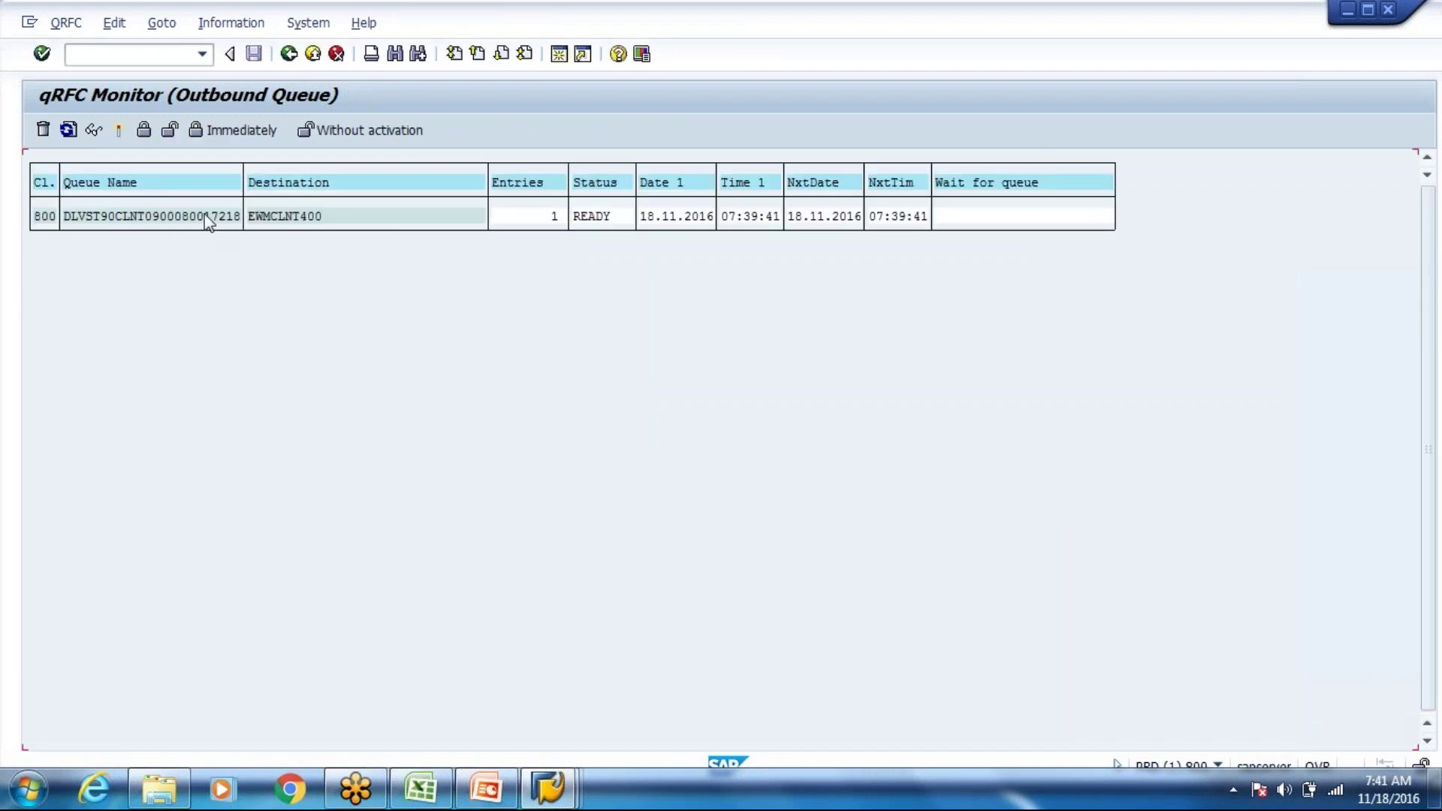
Step: Activate the delivery's outbound queue for destination EWMCLNT400, refresh its status and leave the queue monitor
{"action": "left_click", "coordinate": [118, 131]}
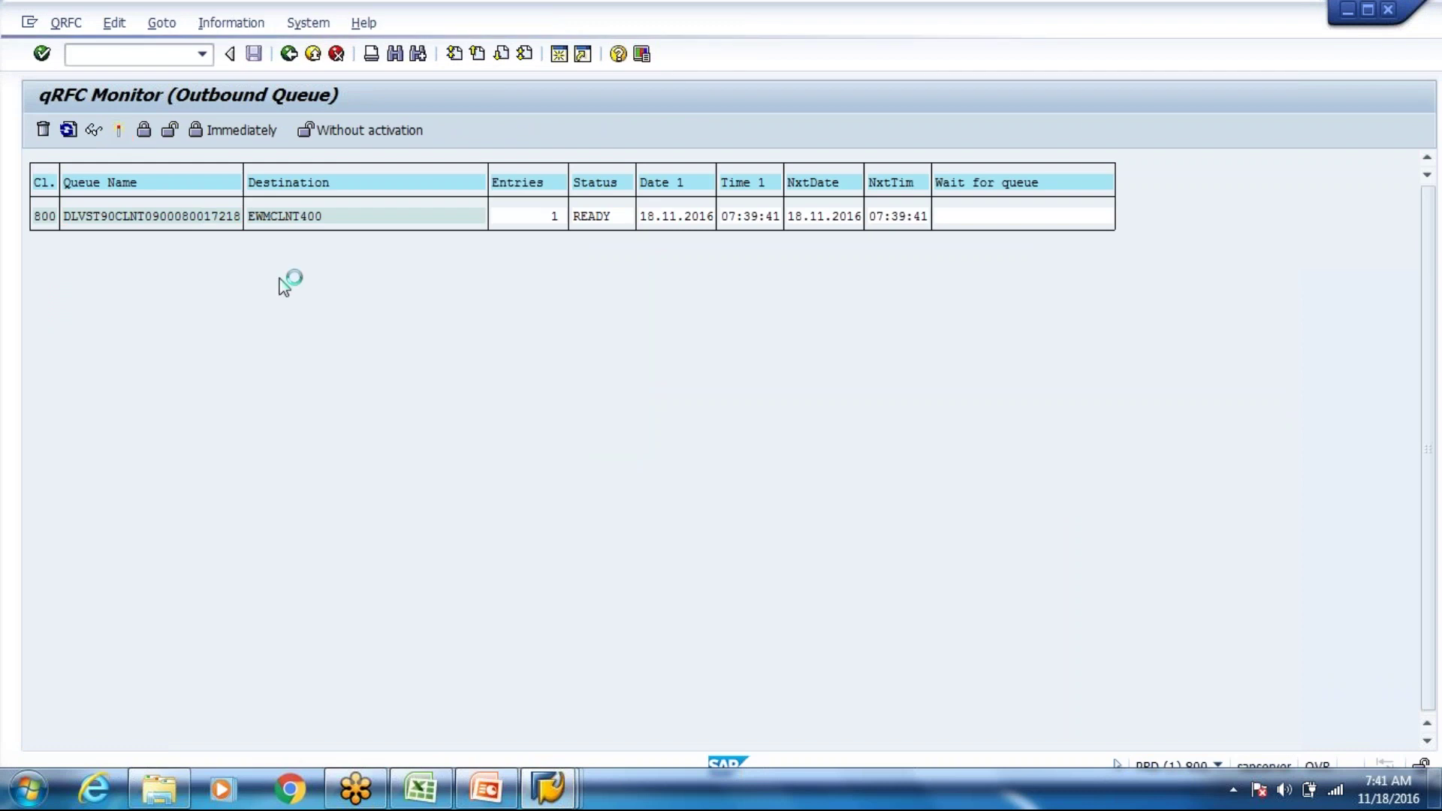
{"action": "left_click", "coordinate": [499, 353]}
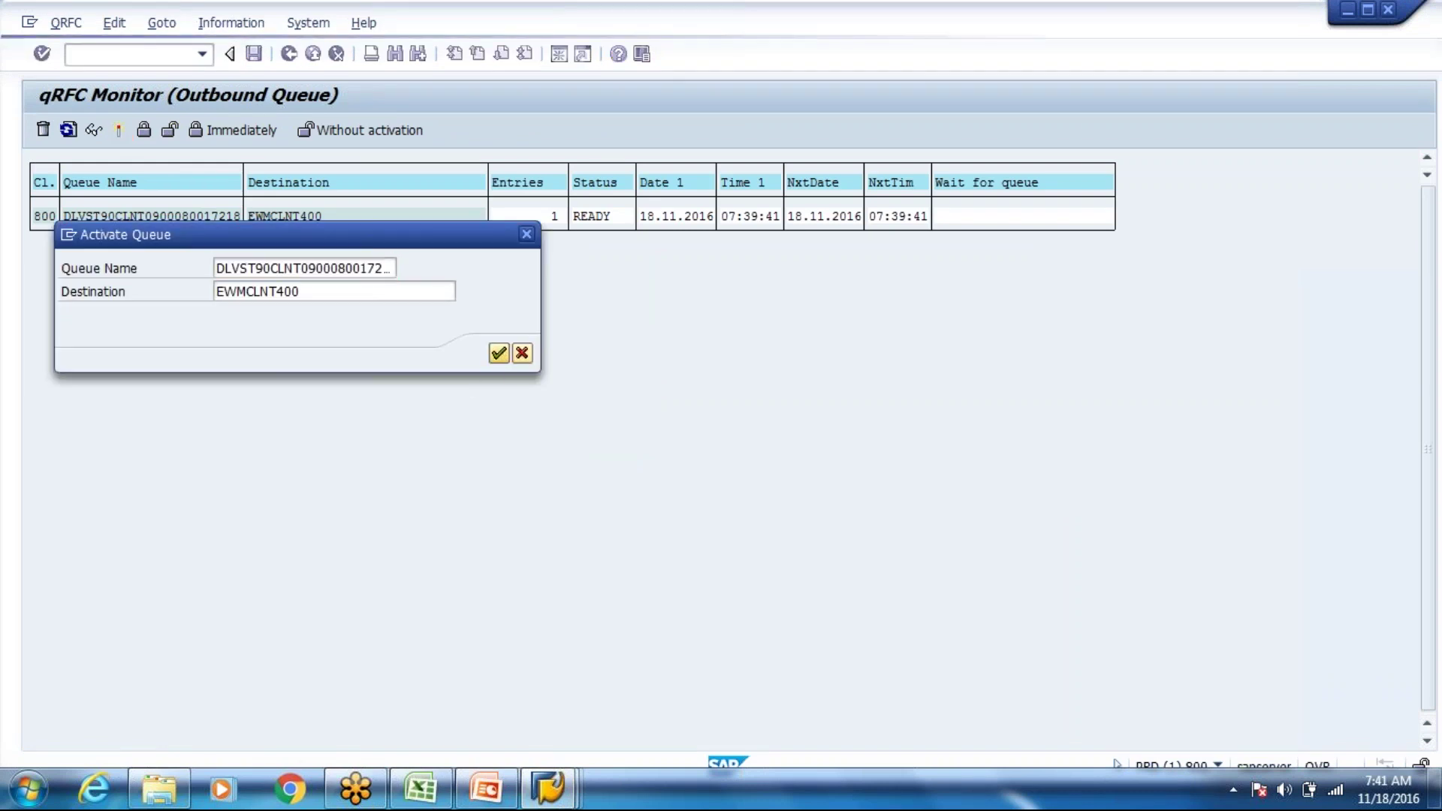
{"action": "left_click", "coordinate": [69, 129]}
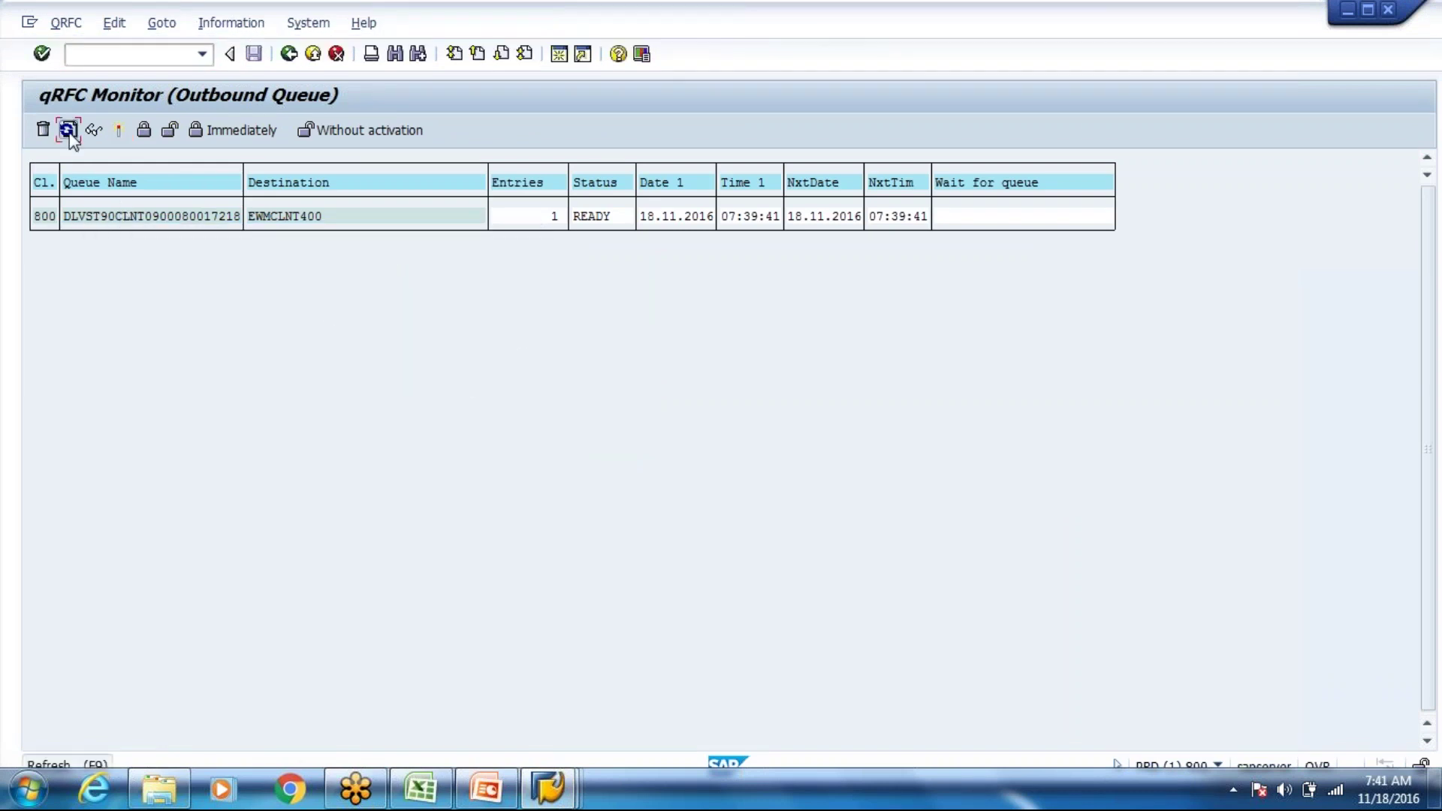
{"action": "left_click", "coordinate": [313, 53]}
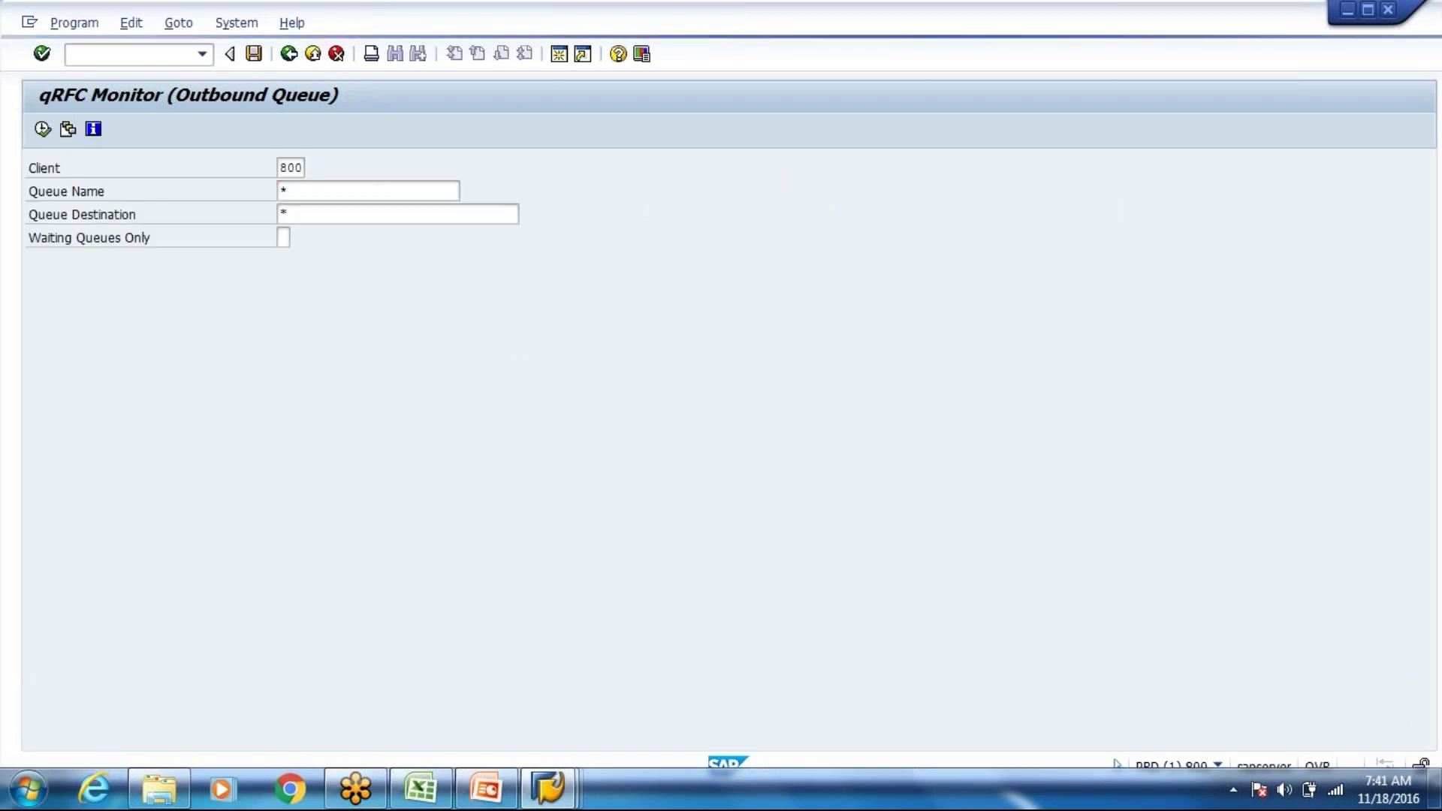
{"action": "left_click", "coordinate": [312, 53]}
{"action": "left_click", "coordinate": [312, 53]}
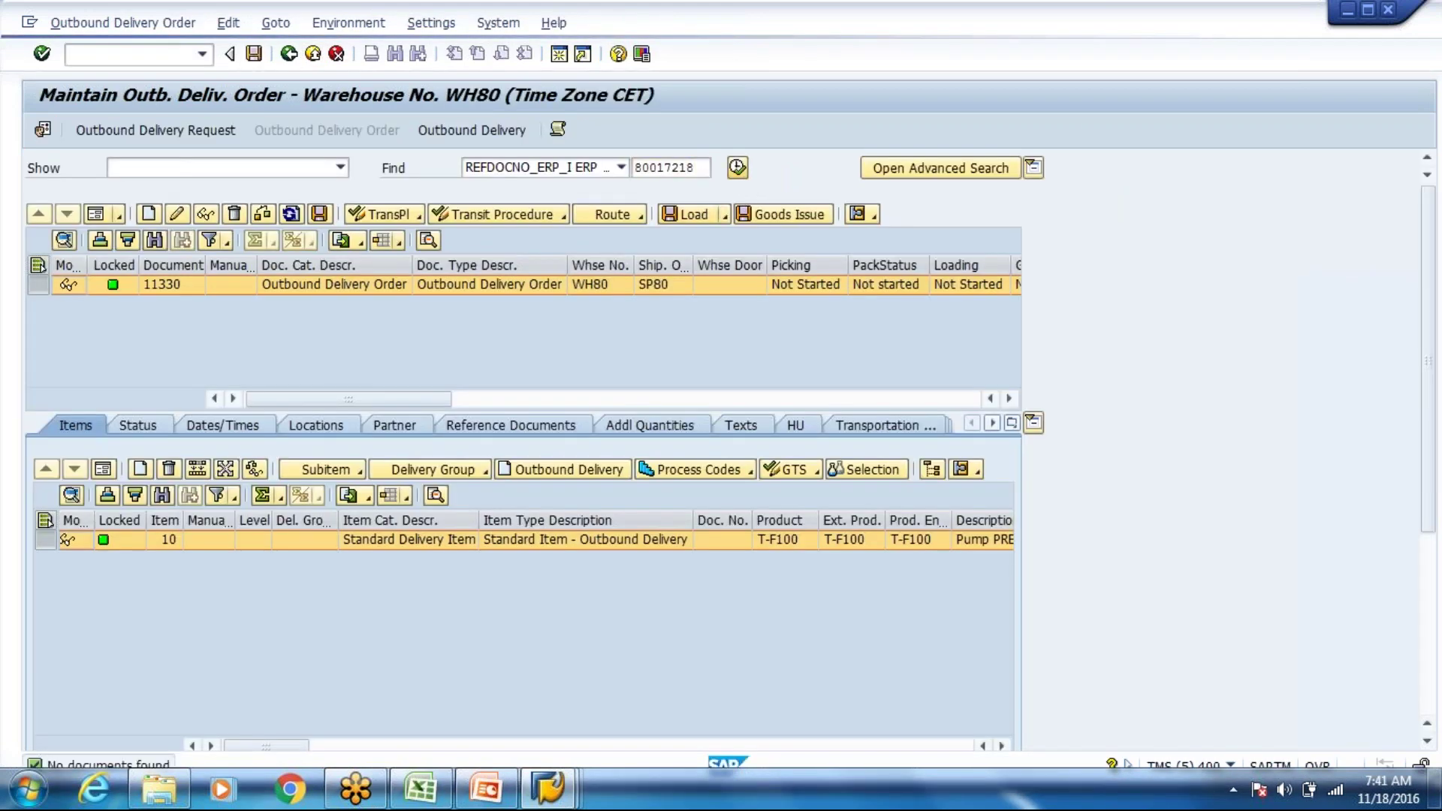
Step: Switch the new outbound delivery order's item and header data to form view and look through the details
{"action": "left_click", "coordinate": [109, 473]}
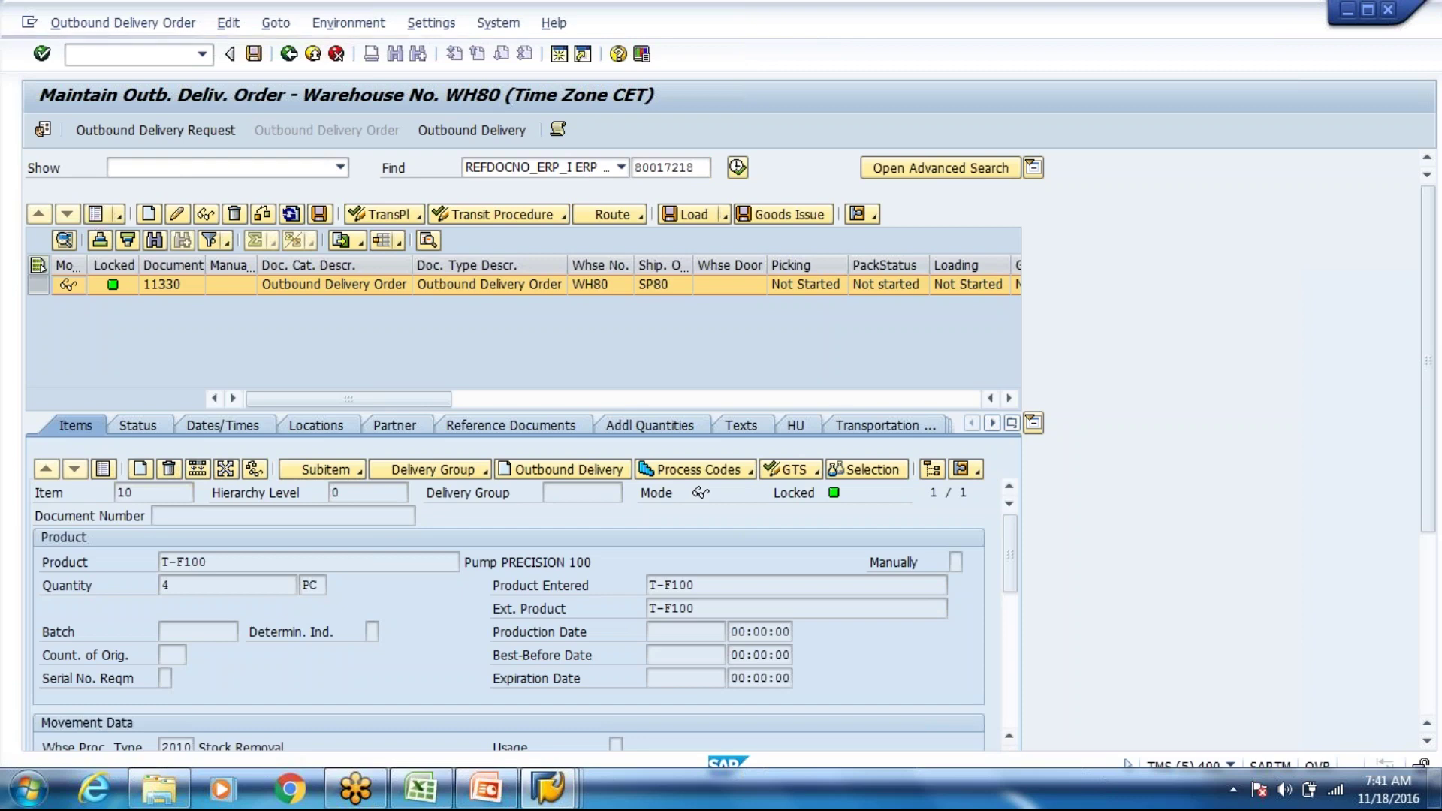
{"action": "left_click", "coordinate": [95, 214]}
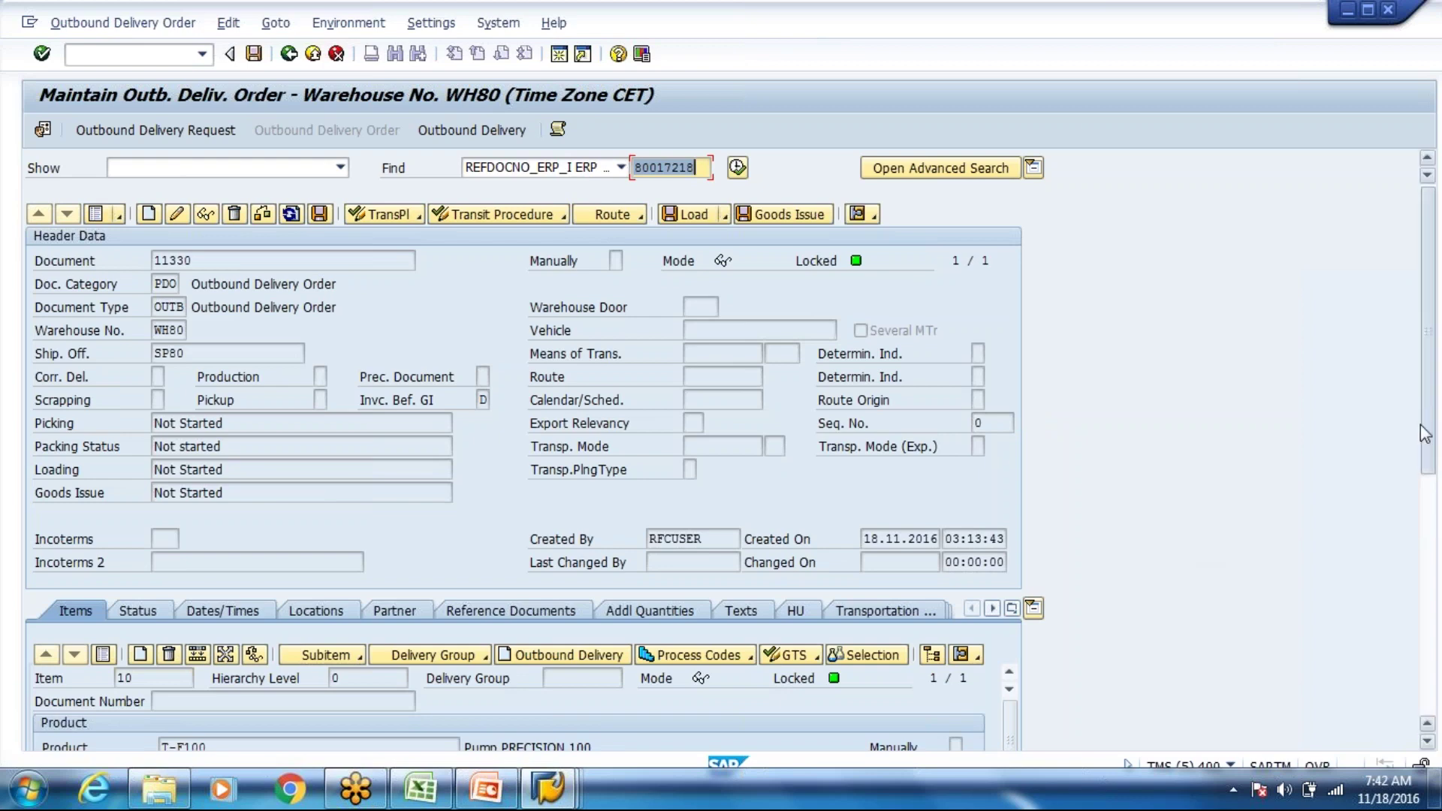
{"action": "left_click_drag", "start_coordinate": [1425, 434], "coordinate": [1430, 535]}
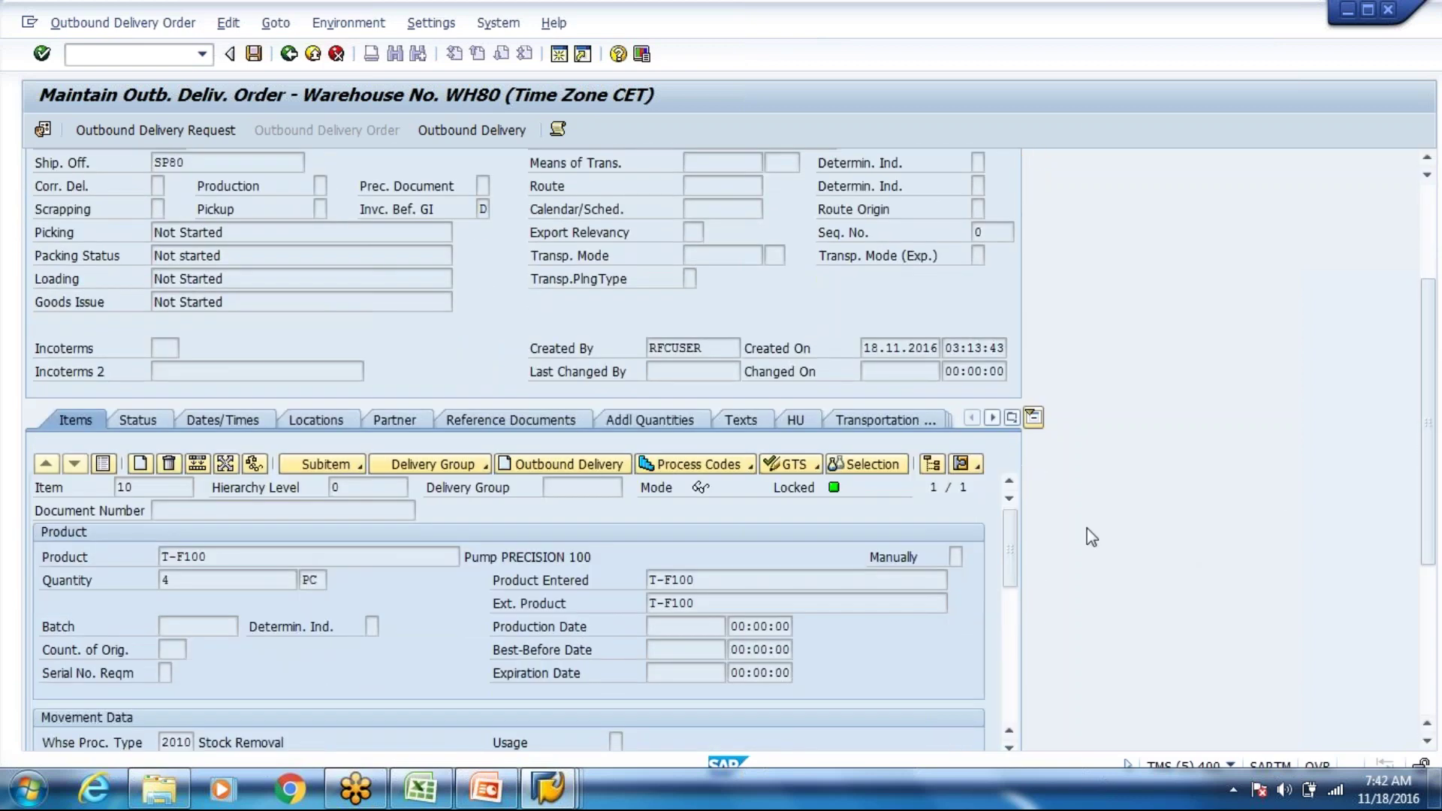
{"action": "left_click_drag", "start_coordinate": [1009, 573], "coordinate": [1026, 525]}
Step: Check the planned delivery and departure-from-yard dates and times of the outbound delivery order
{"action": "left_click", "coordinate": [256, 425]}
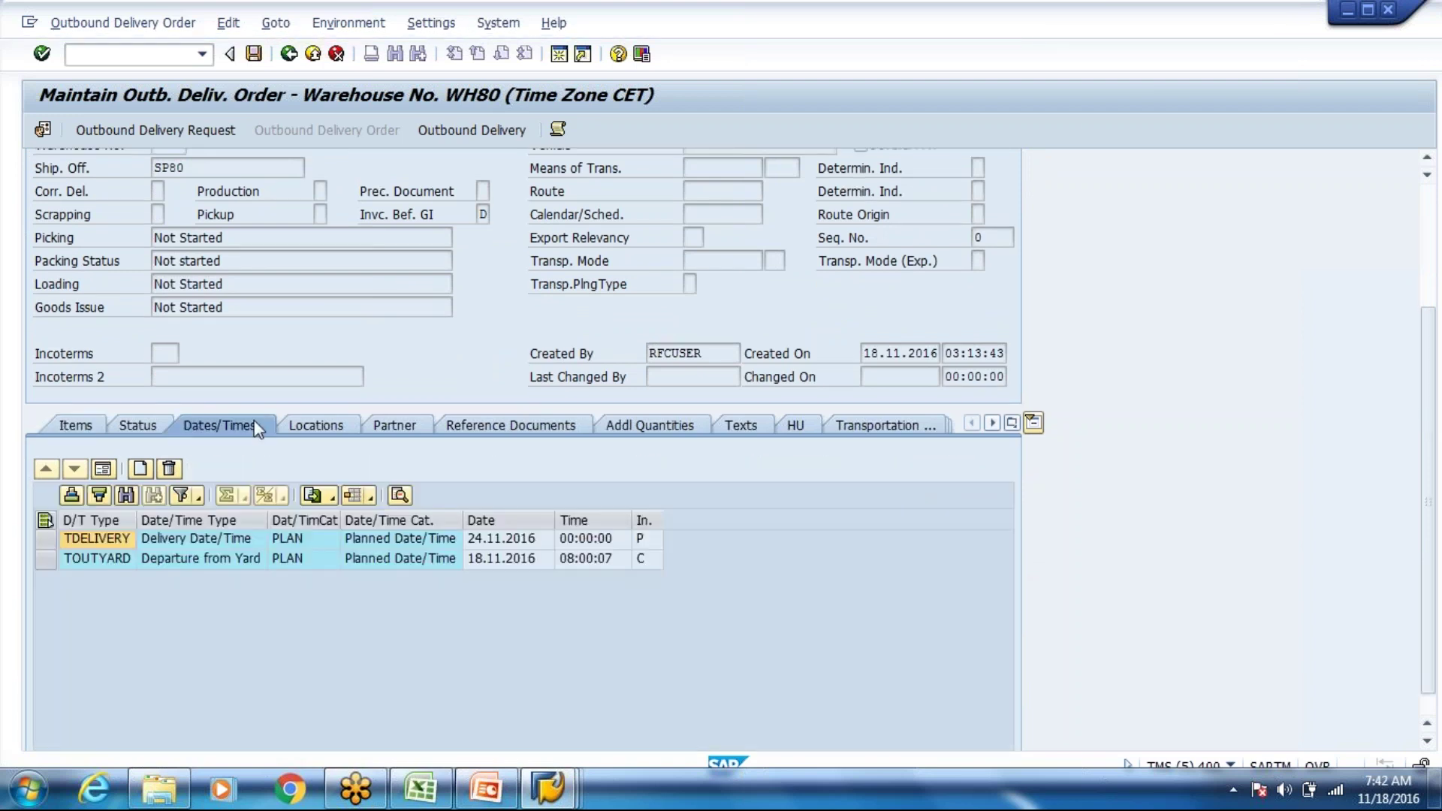
{"action": "left_click", "coordinate": [520, 542]}
{"action": "left_click", "coordinate": [525, 563]}
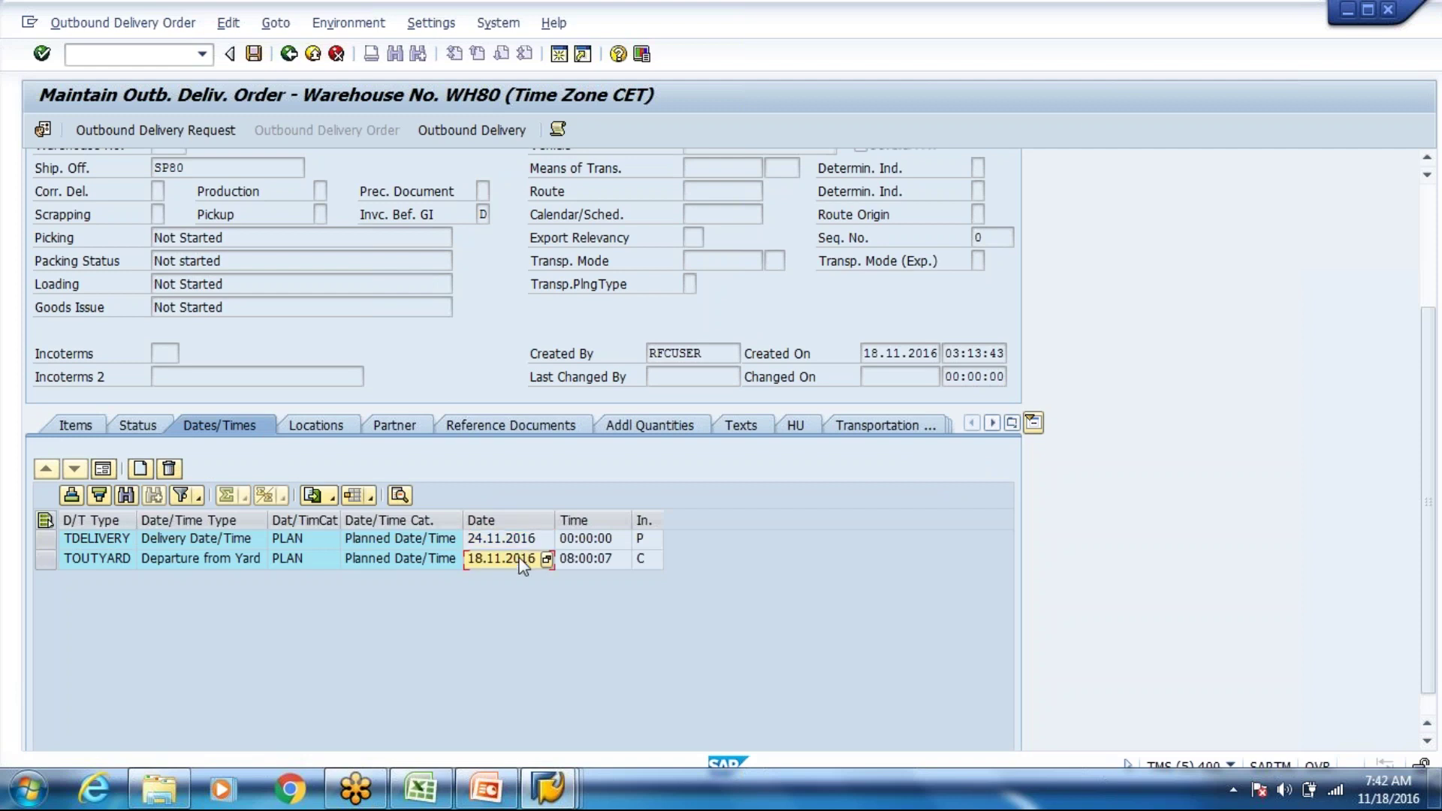
{"action": "left_click", "coordinate": [588, 562]}
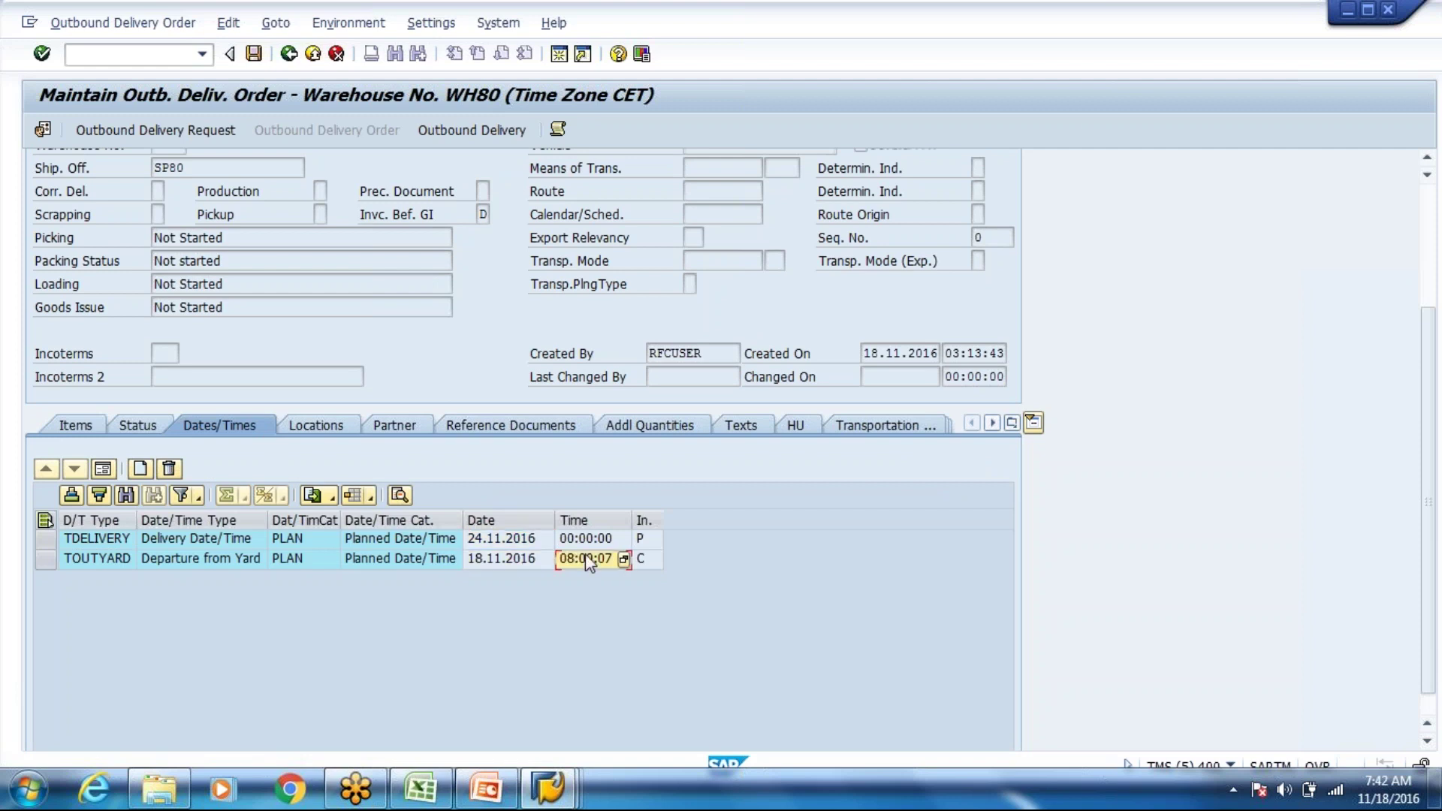
{"action": "left_click", "coordinate": [490, 562]}
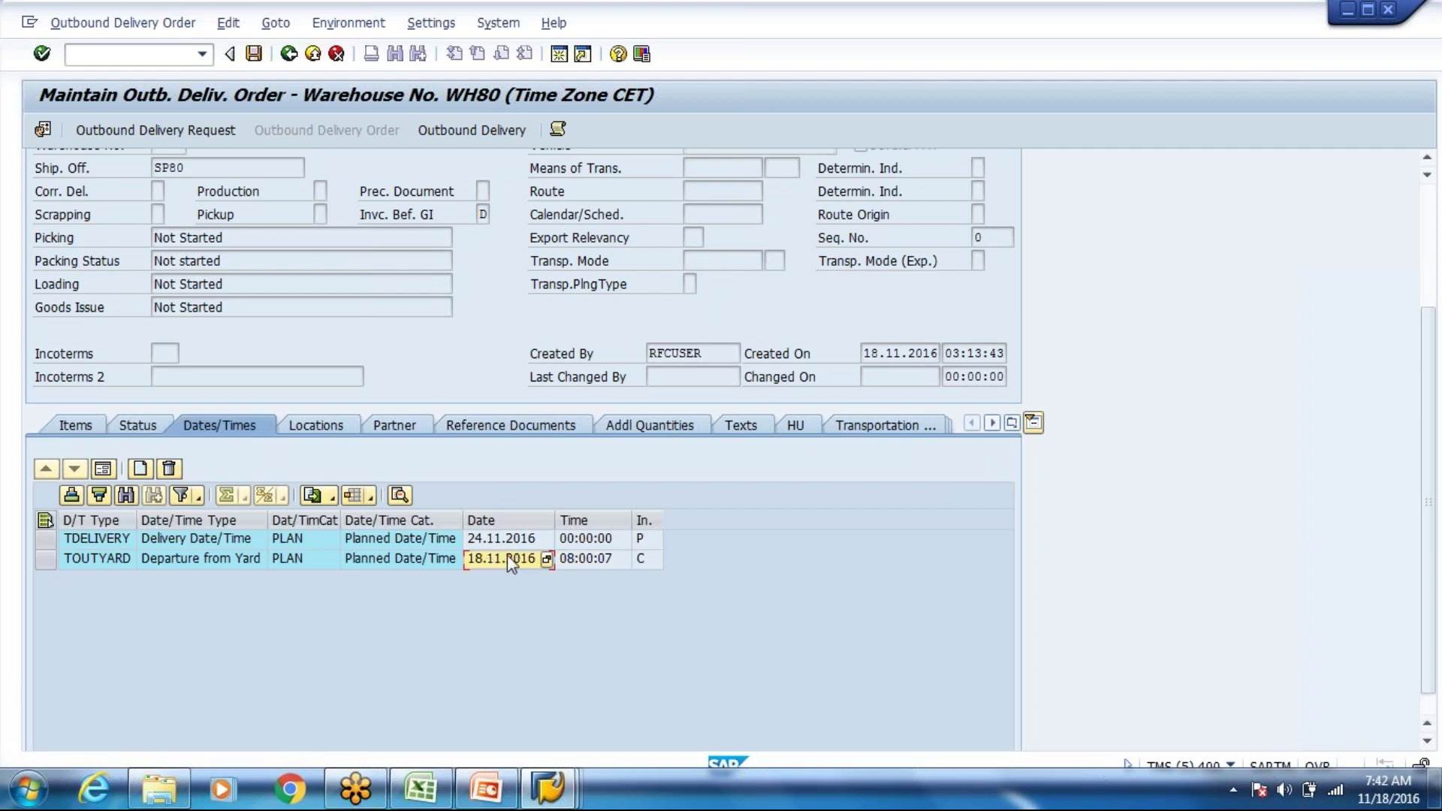
{"action": "left_click", "coordinate": [572, 560]}
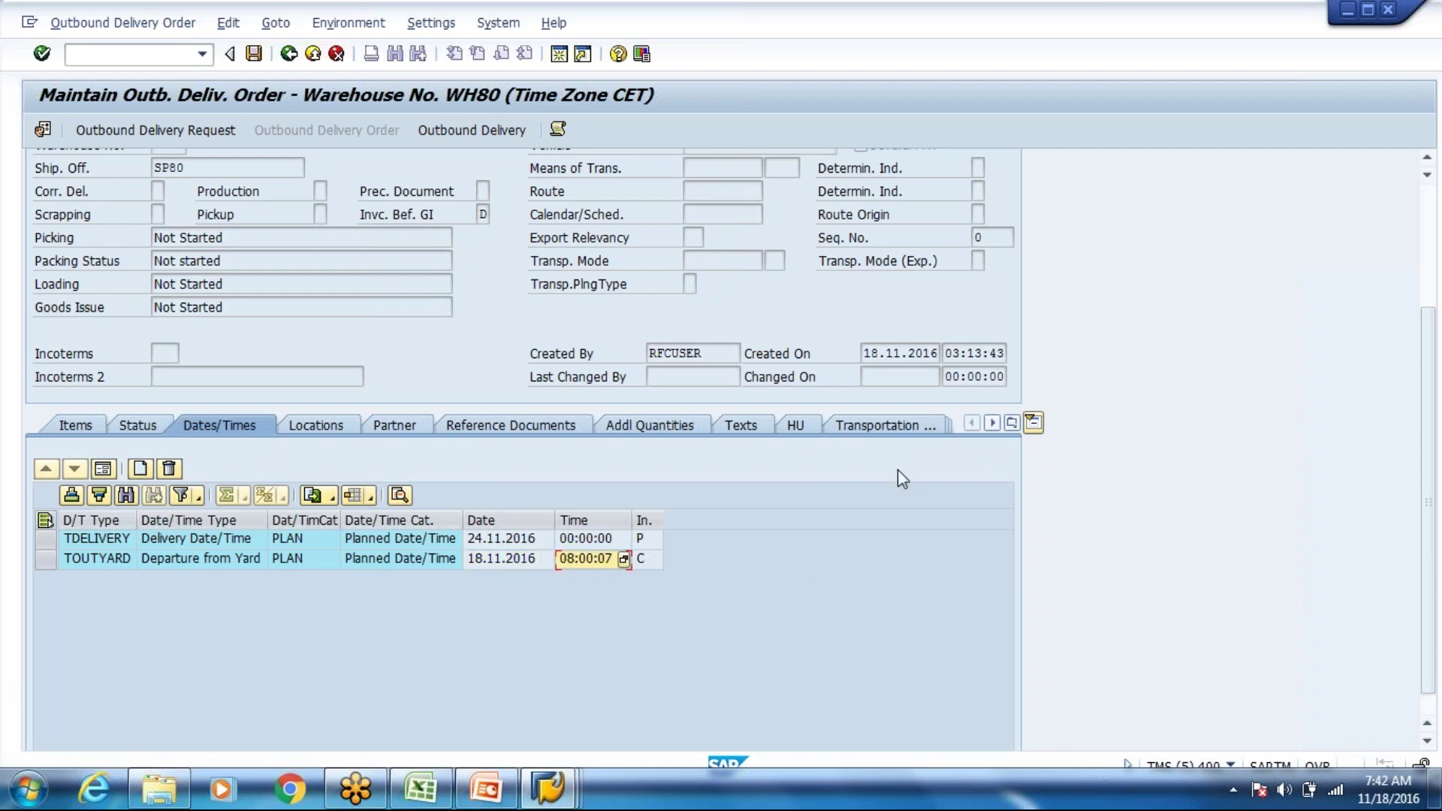
Step: Review the processing log of the outbound delivery order's PPF action Assign Warehouse Request to Wave
{"action": "left_click", "coordinate": [1012, 424]}
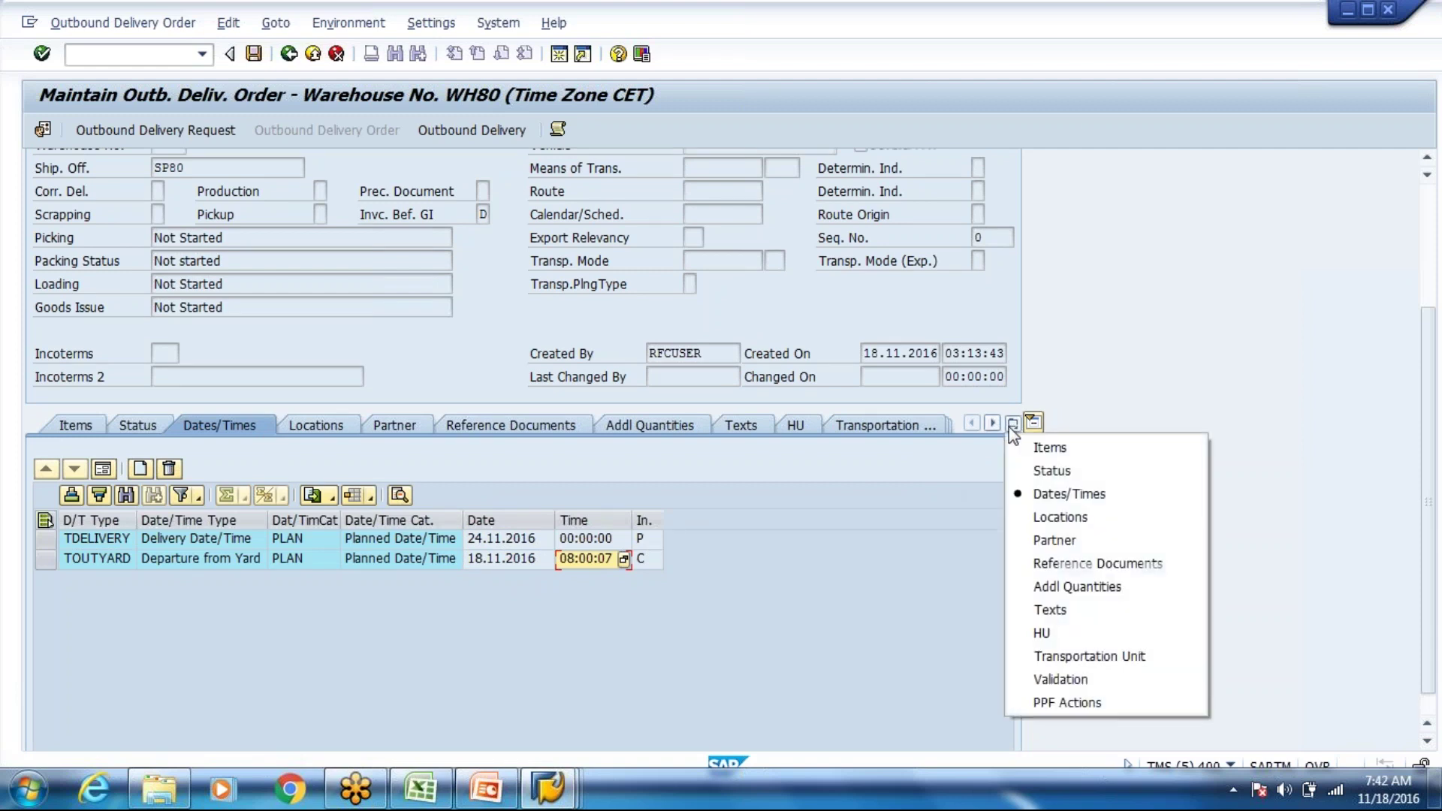
{"action": "left_click", "coordinate": [1092, 703]}
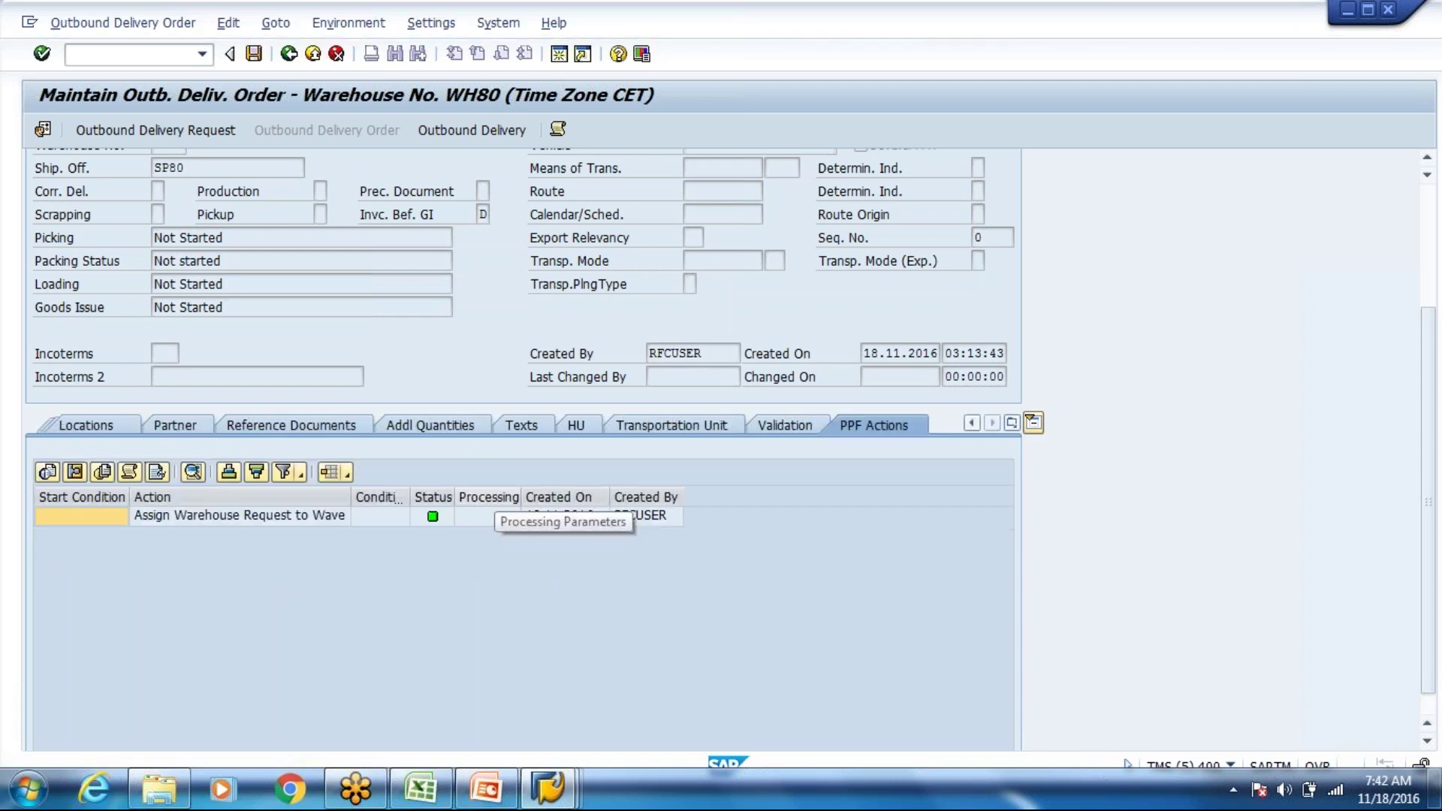
{"action": "left_click", "coordinate": [298, 523]}
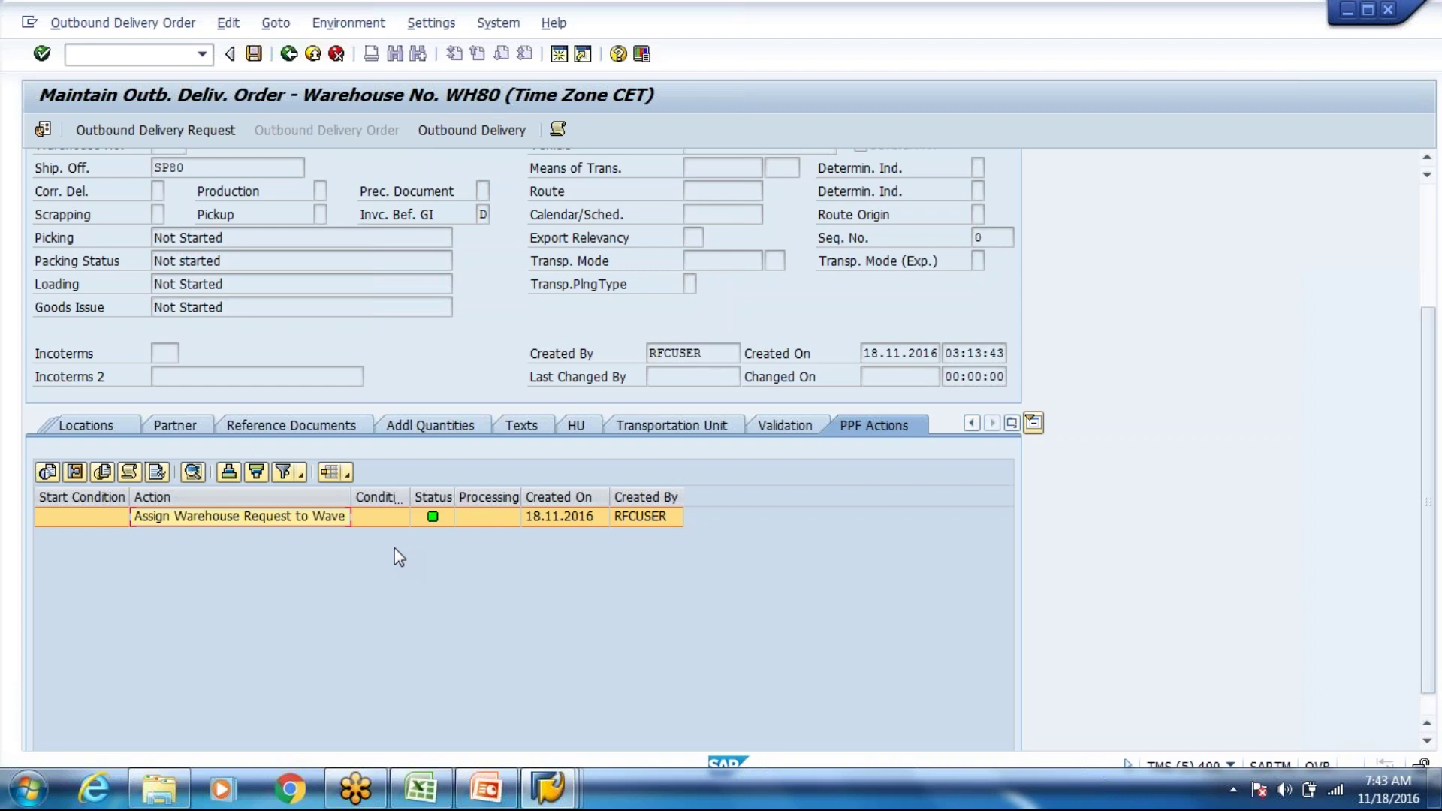
{"action": "left_click", "coordinate": [129, 472]}
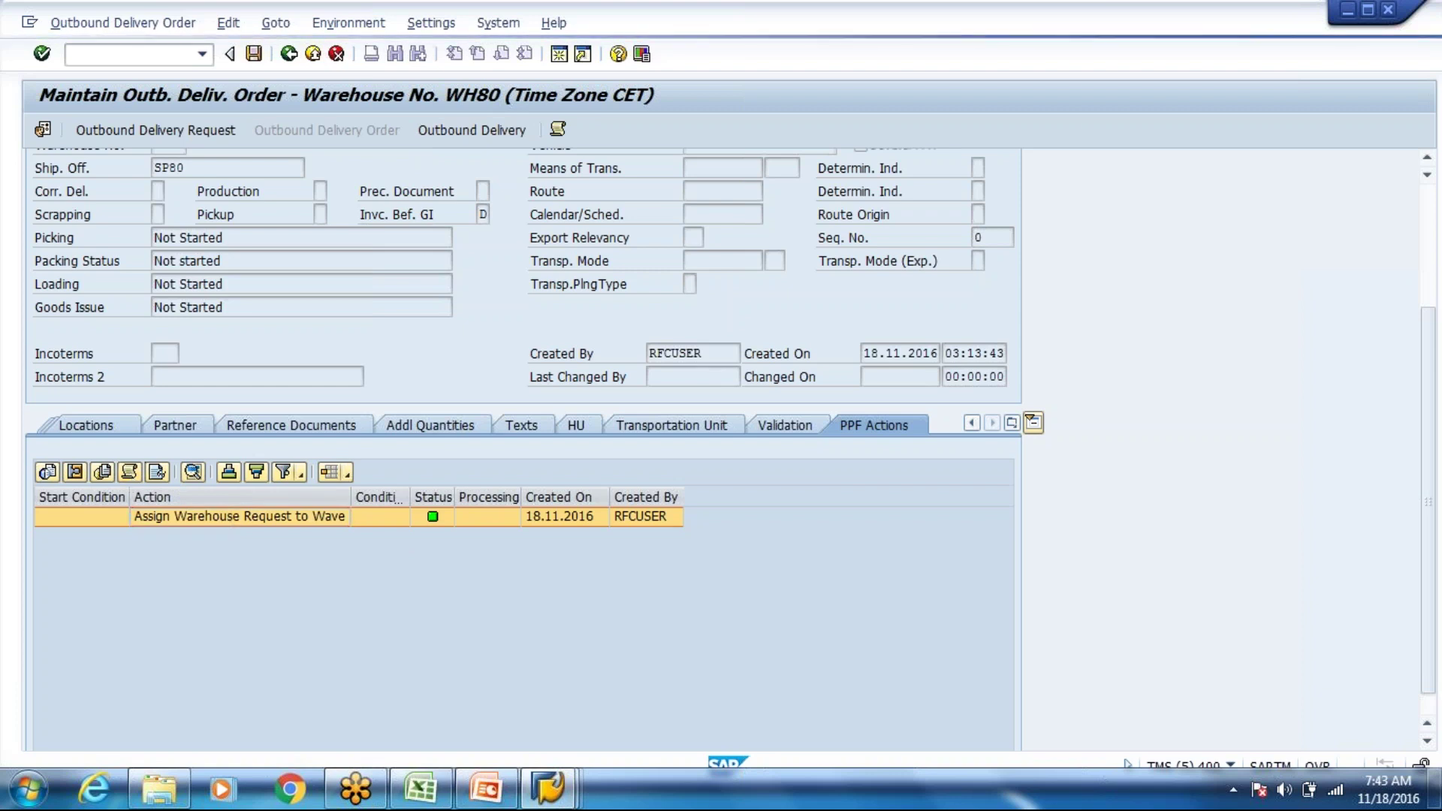
{"action": "left_click", "coordinate": [357, 496]}
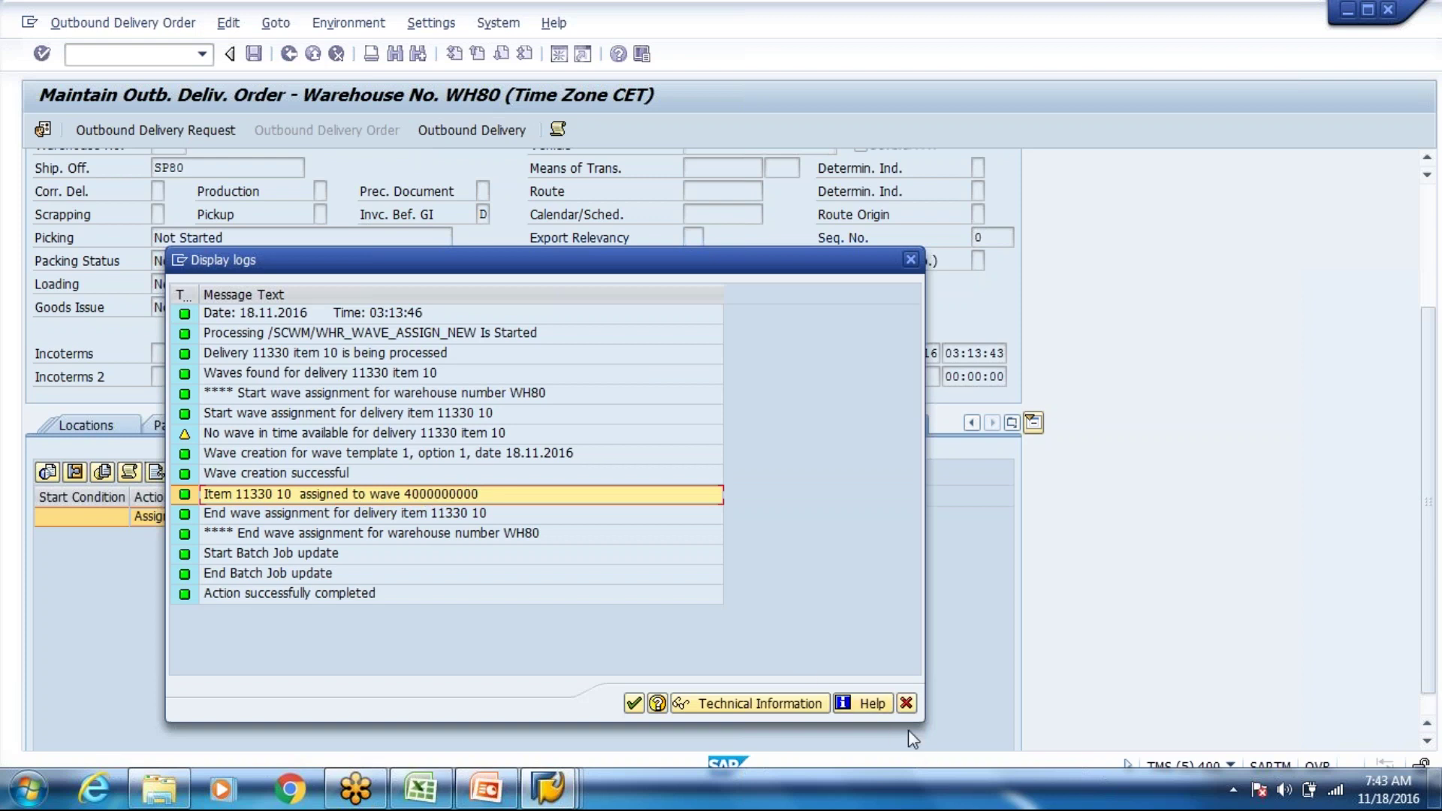
{"action": "left_click", "coordinate": [906, 702]}
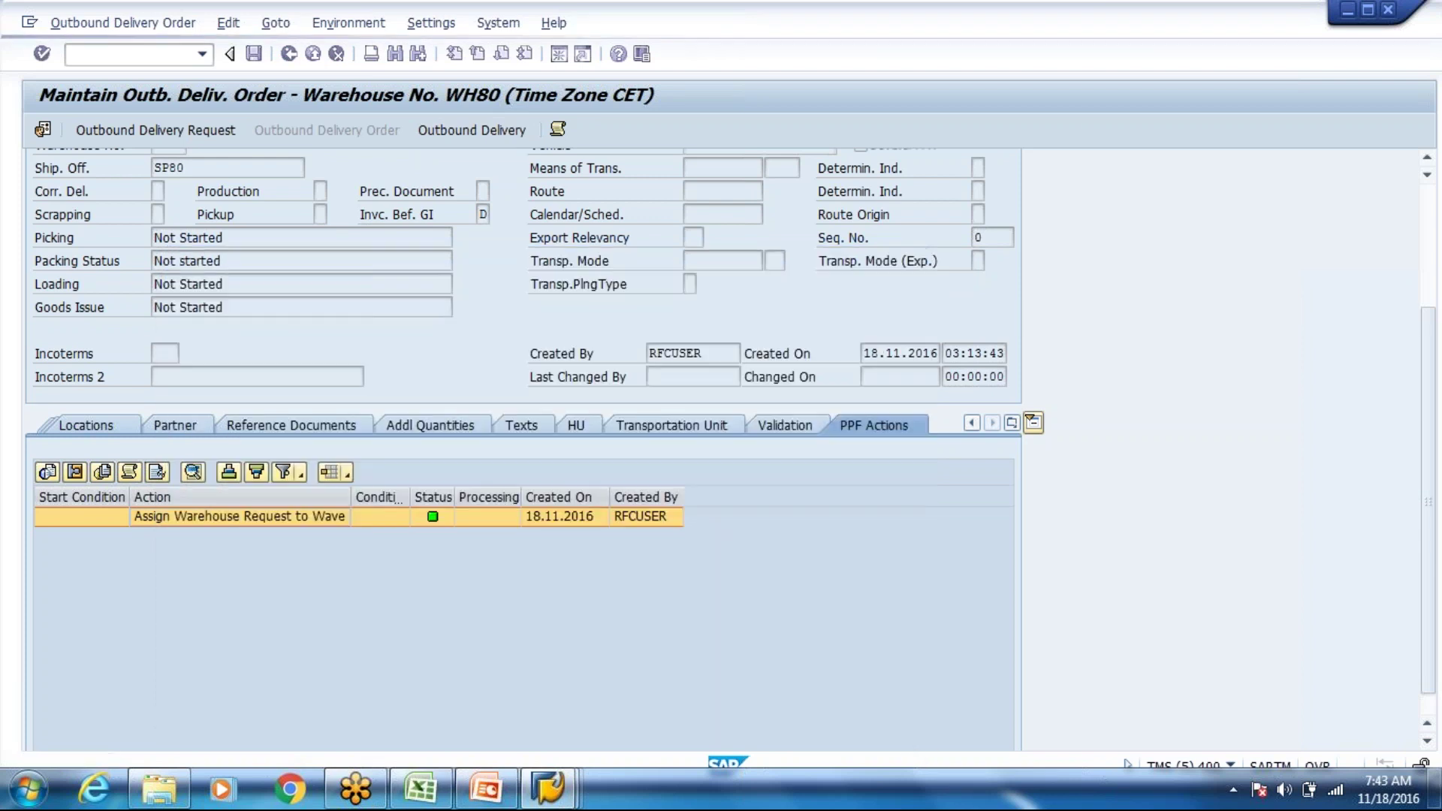
Step: Open Wave Management in a new session with transaction /scwm/wave and search for the waves of warehouse WH80
{"action": "left_click", "coordinate": [98, 61]}
{"action": "type", "text": "/o/scw"}
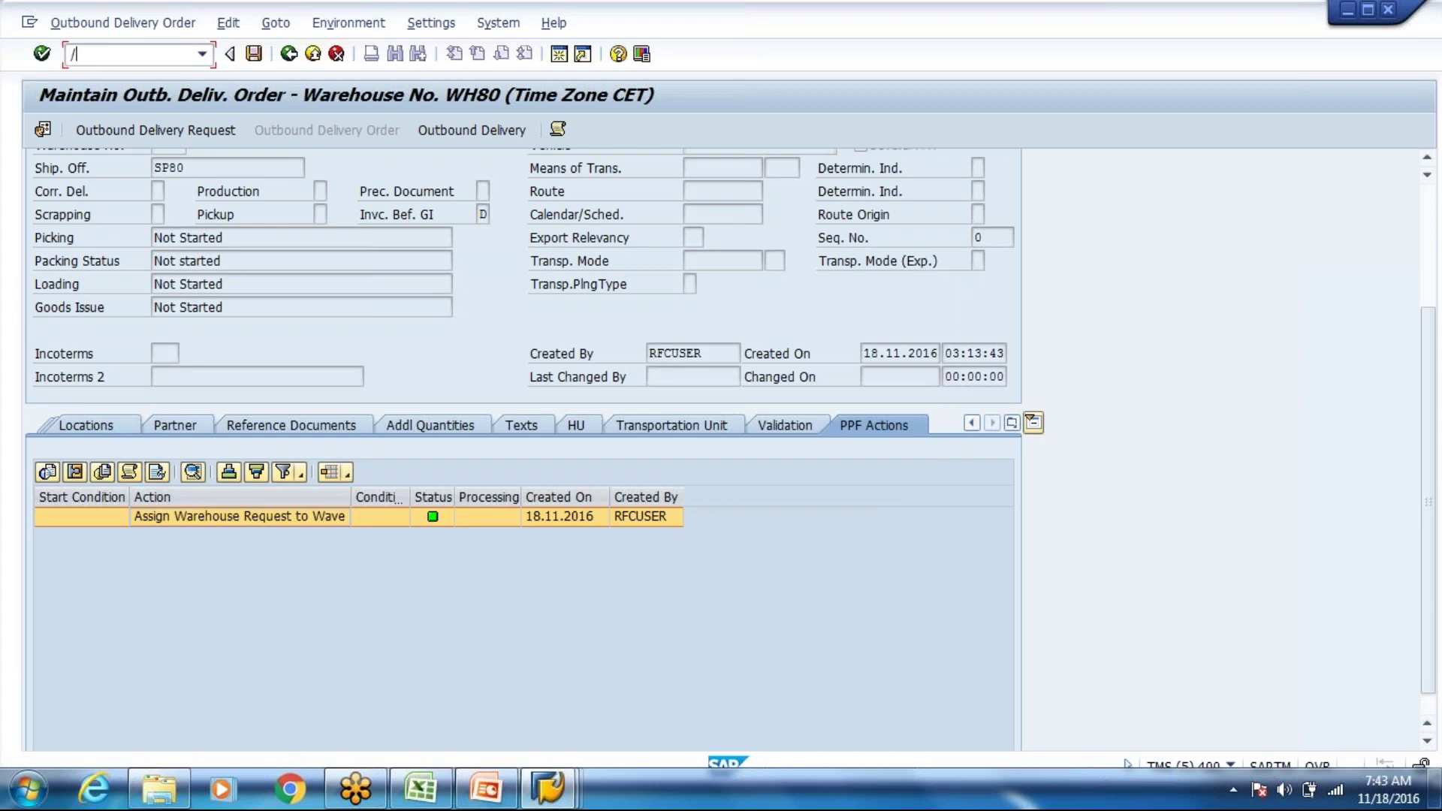
{"action": "type", "text": "m/wavew"}
{"action": "key", "text": "Return"}
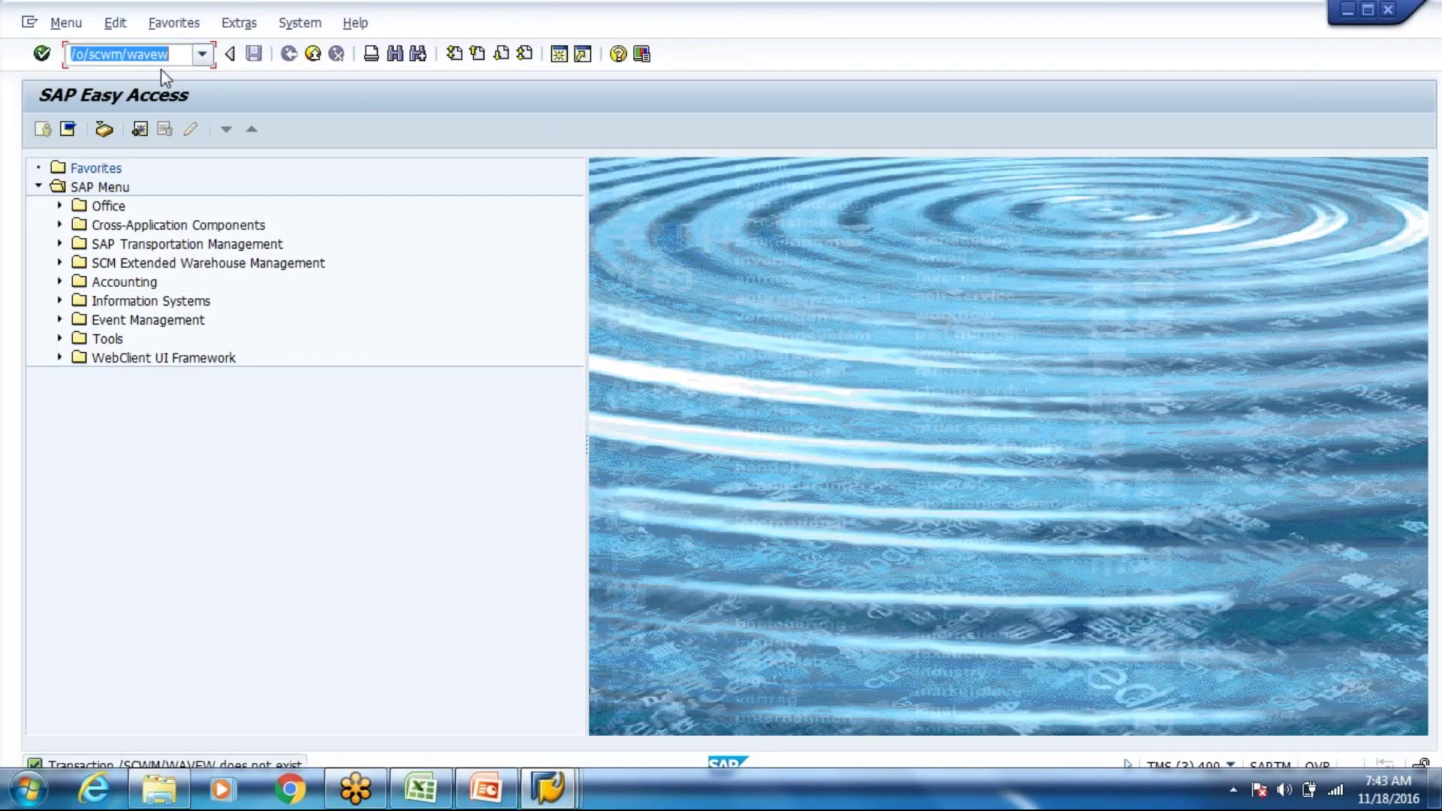
{"action": "left_click", "coordinate": [81, 51]}
{"action": "type", "text": "n"}
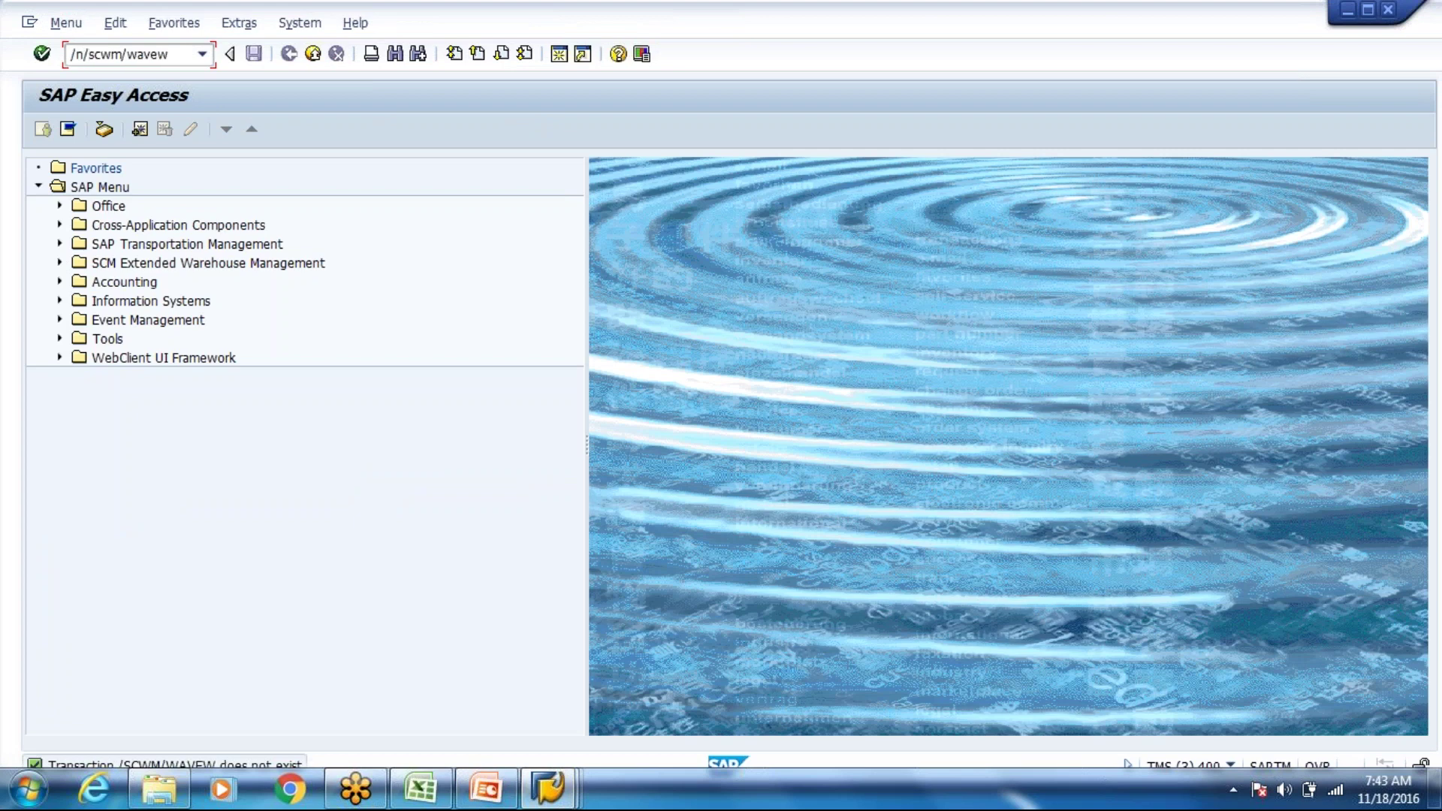
{"action": "key", "text": "Right"}
{"action": "key", "text": "Right"}
{"action": "key", "text": "Right"}
{"action": "key", "text": "Right"}
{"action": "key", "text": "Delete"}
{"action": "key", "text": "Return"}
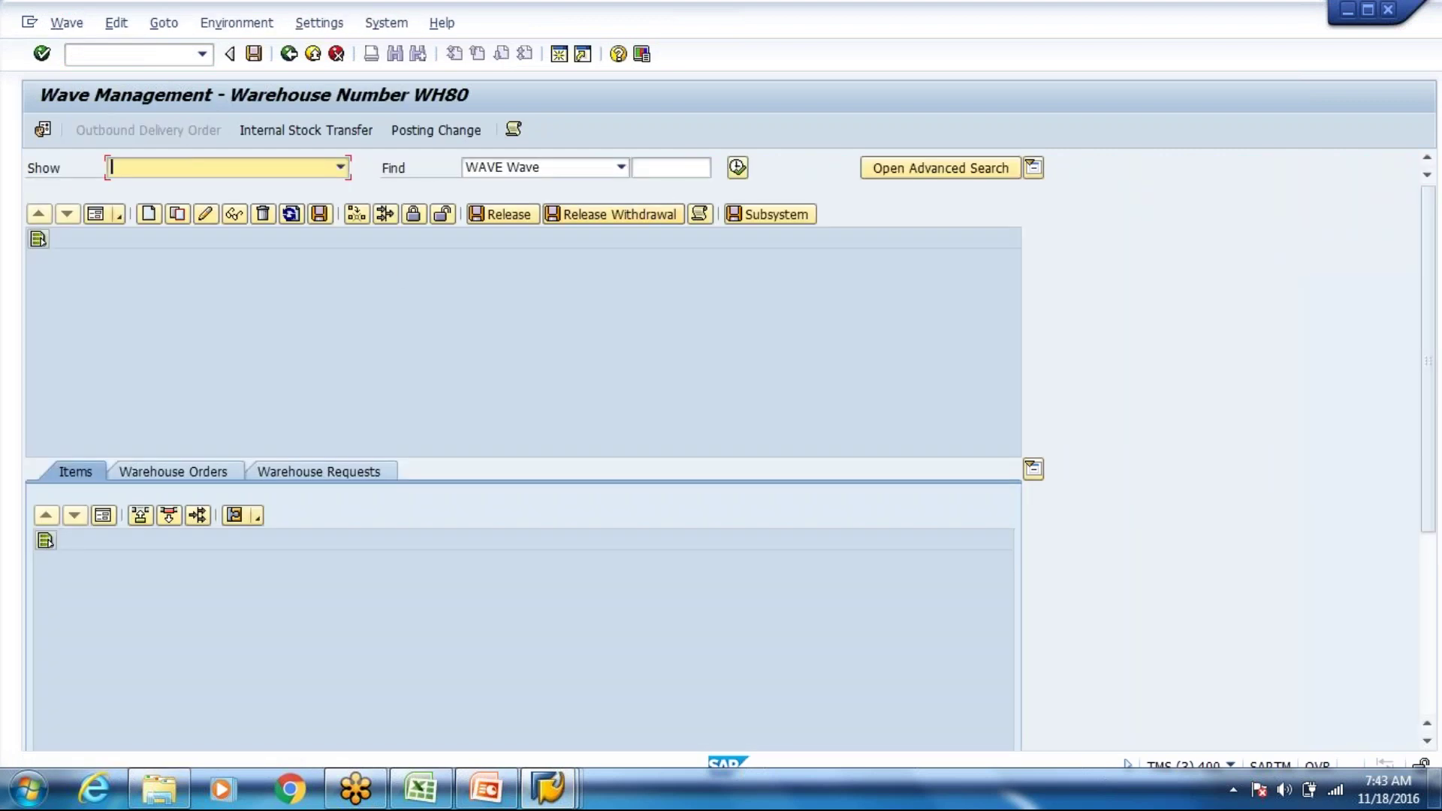
{"action": "left_click", "coordinate": [737, 169]}
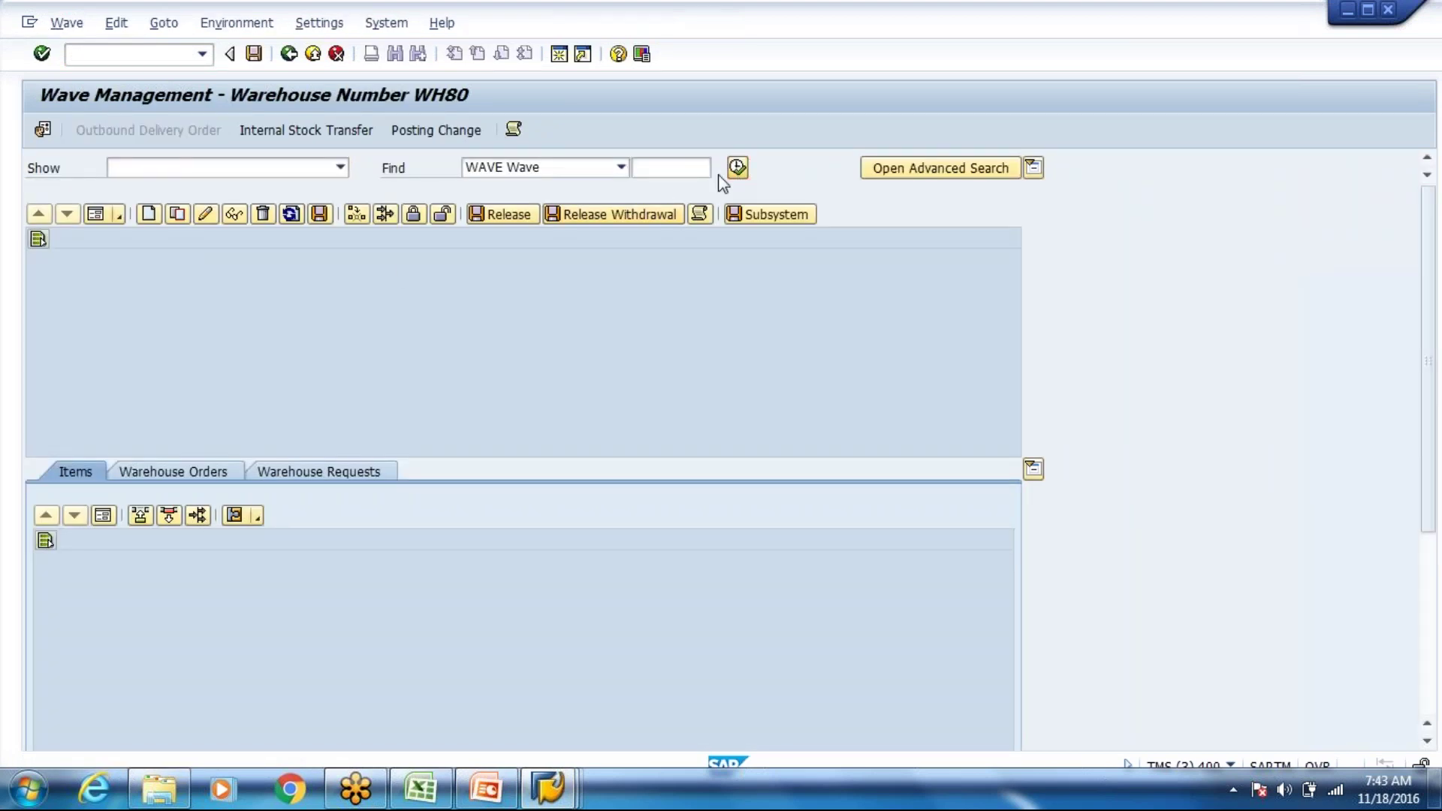
{"action": "left_click", "coordinate": [328, 410]}
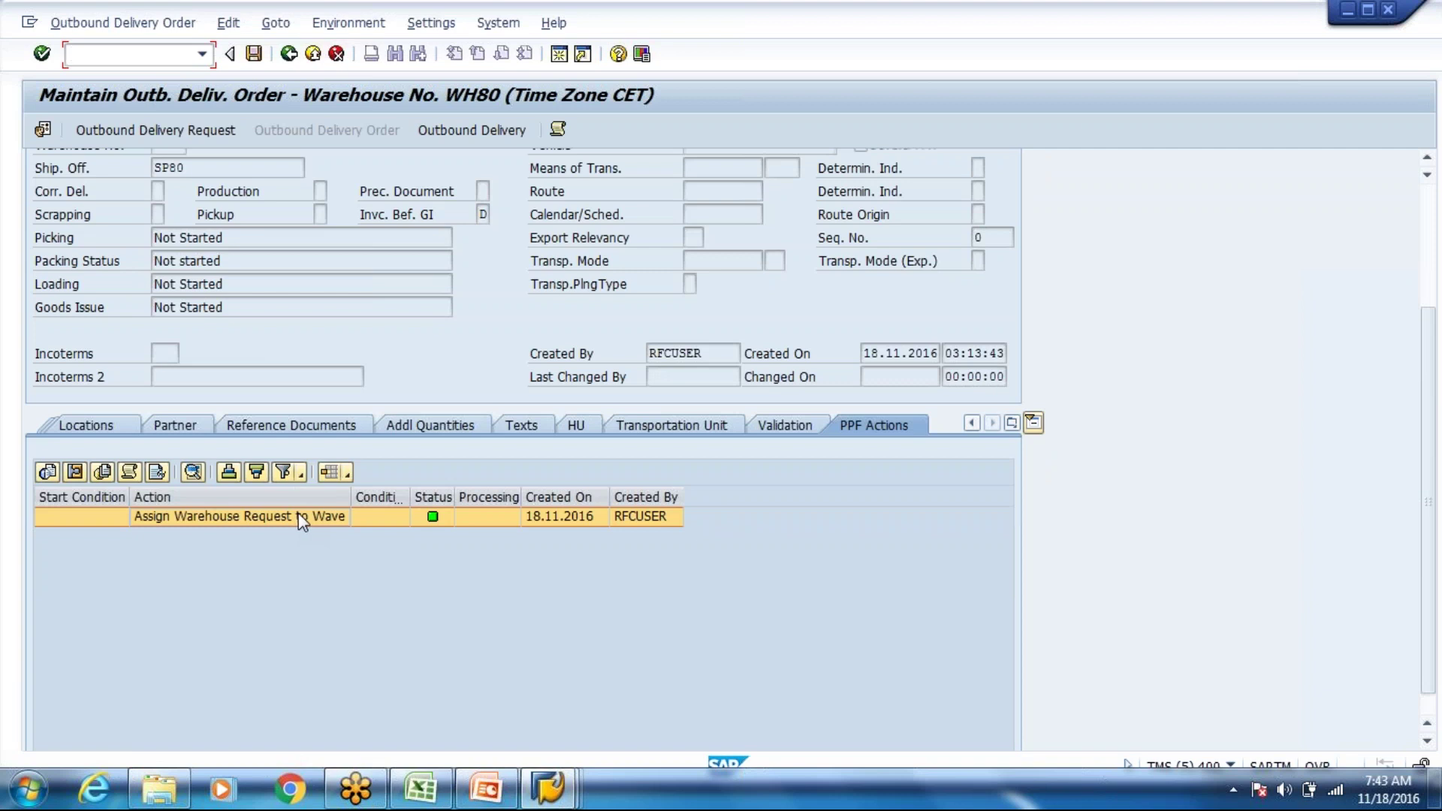
Step: Check the action details and processing method of the outbound delivery order's wave assignment action
{"action": "left_click", "coordinate": [78, 474]}
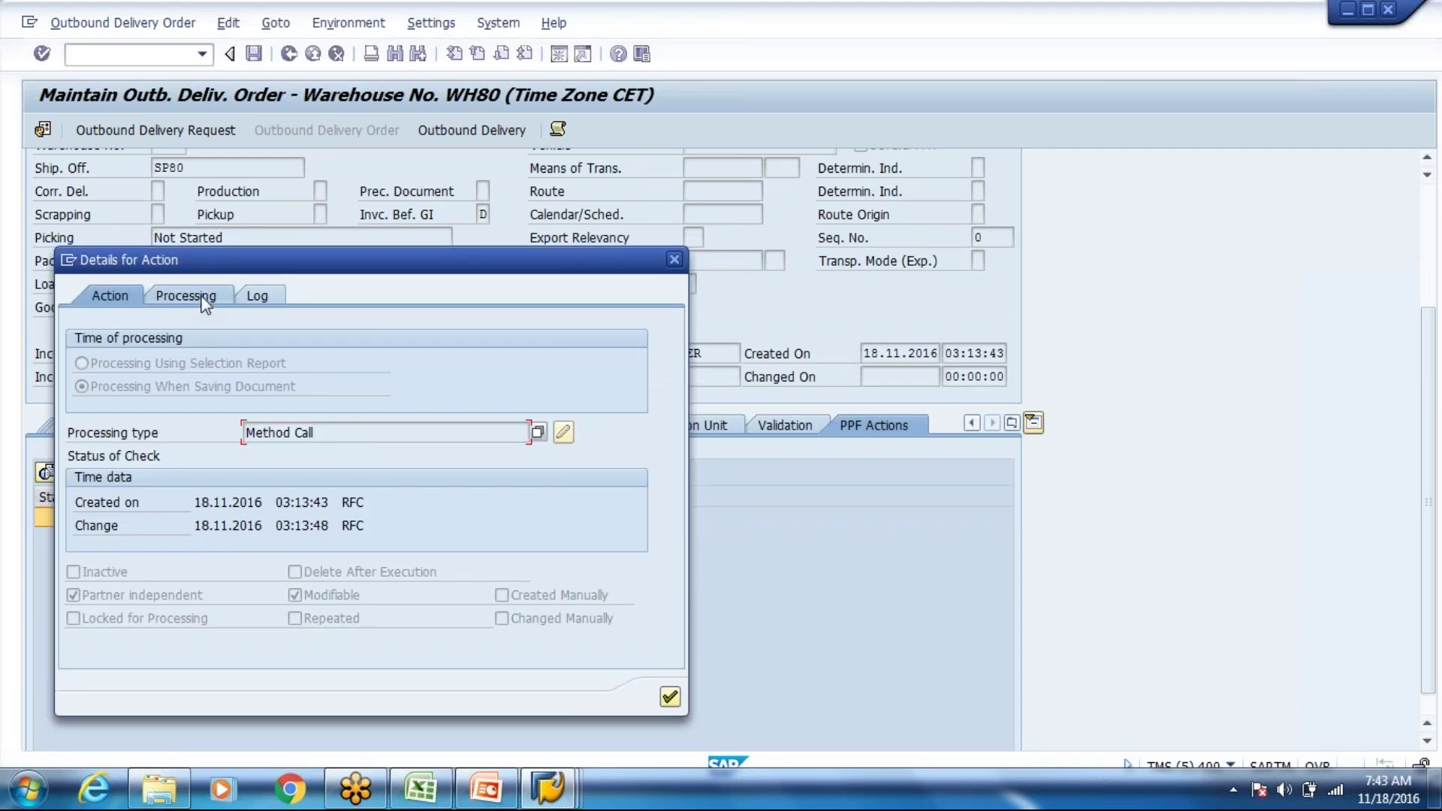
{"action": "left_click", "coordinate": [200, 299]}
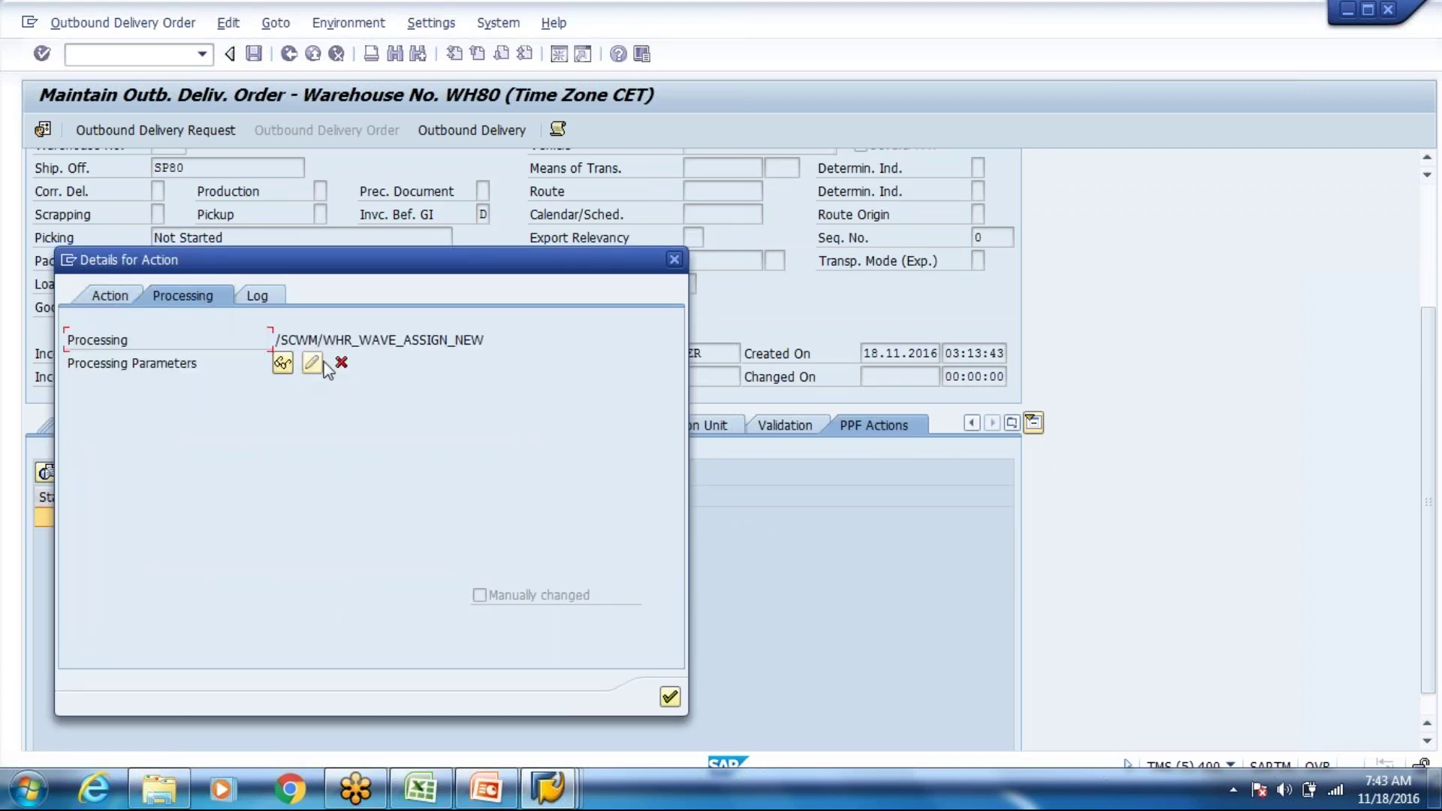
{"action": "left_click", "coordinate": [669, 698]}
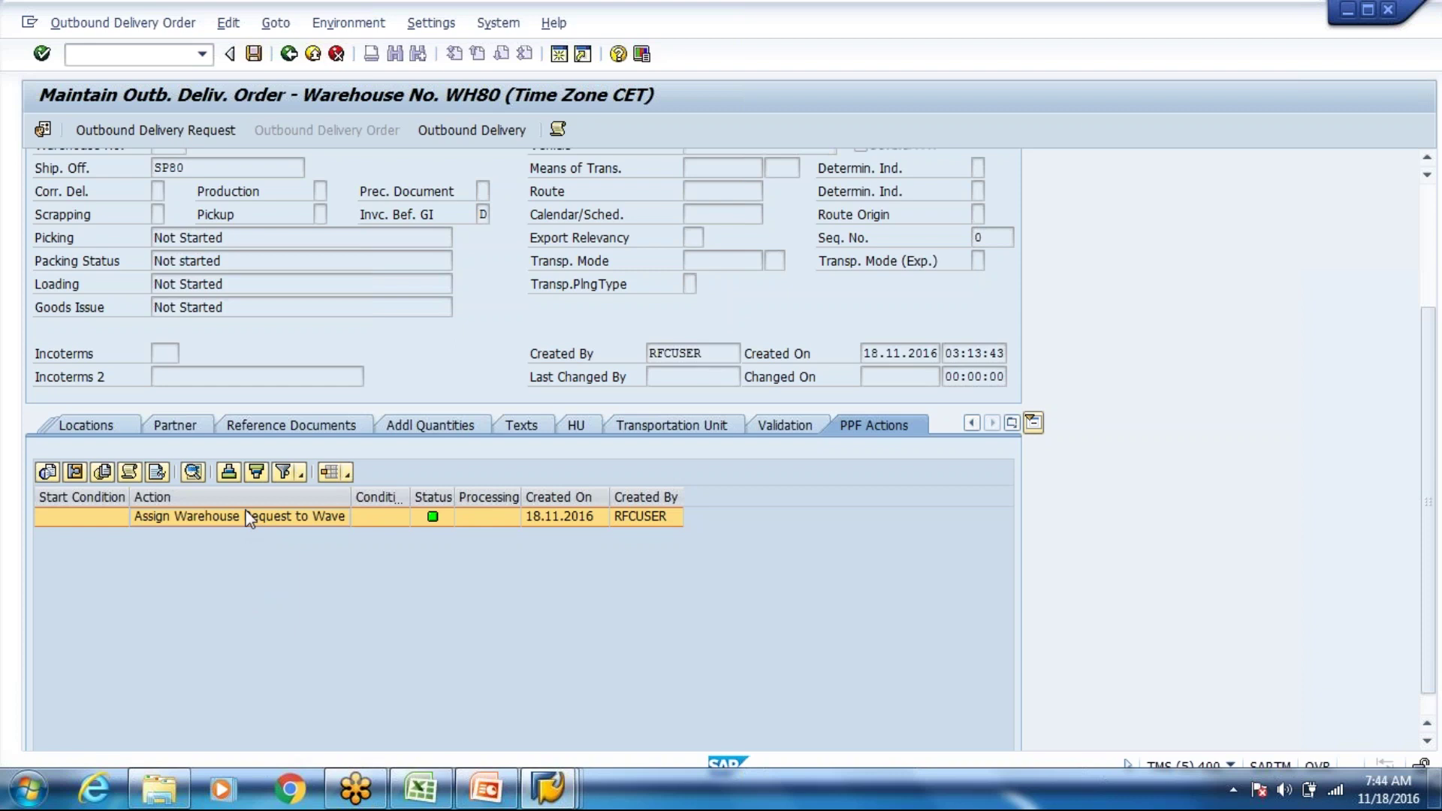
Step: Return to Wave Management, show the wave header in form view and examine its wave type, cutoff, release date, status and release method
{"action": "key", "text": "alt+Tab"}
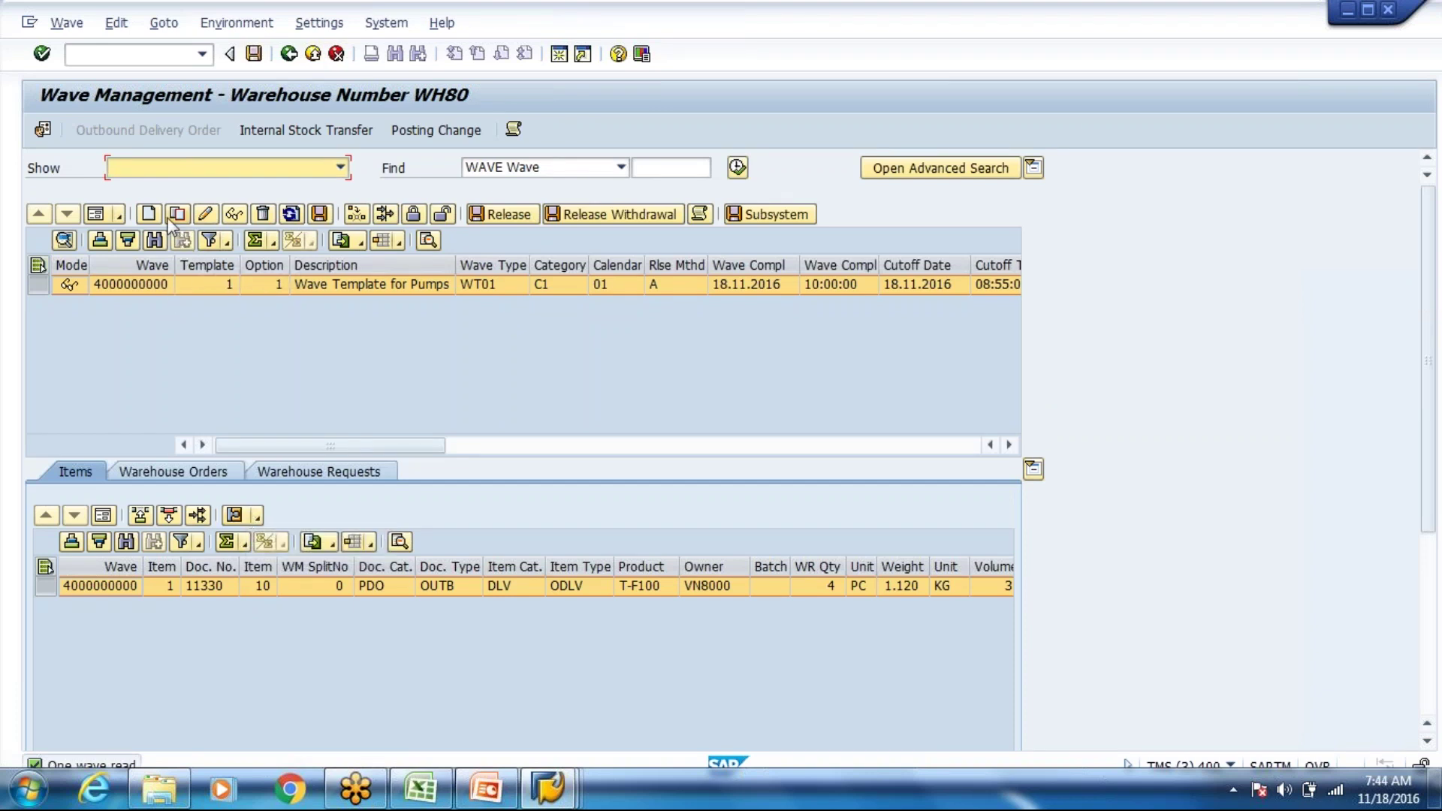
{"action": "left_click", "coordinate": [97, 215]}
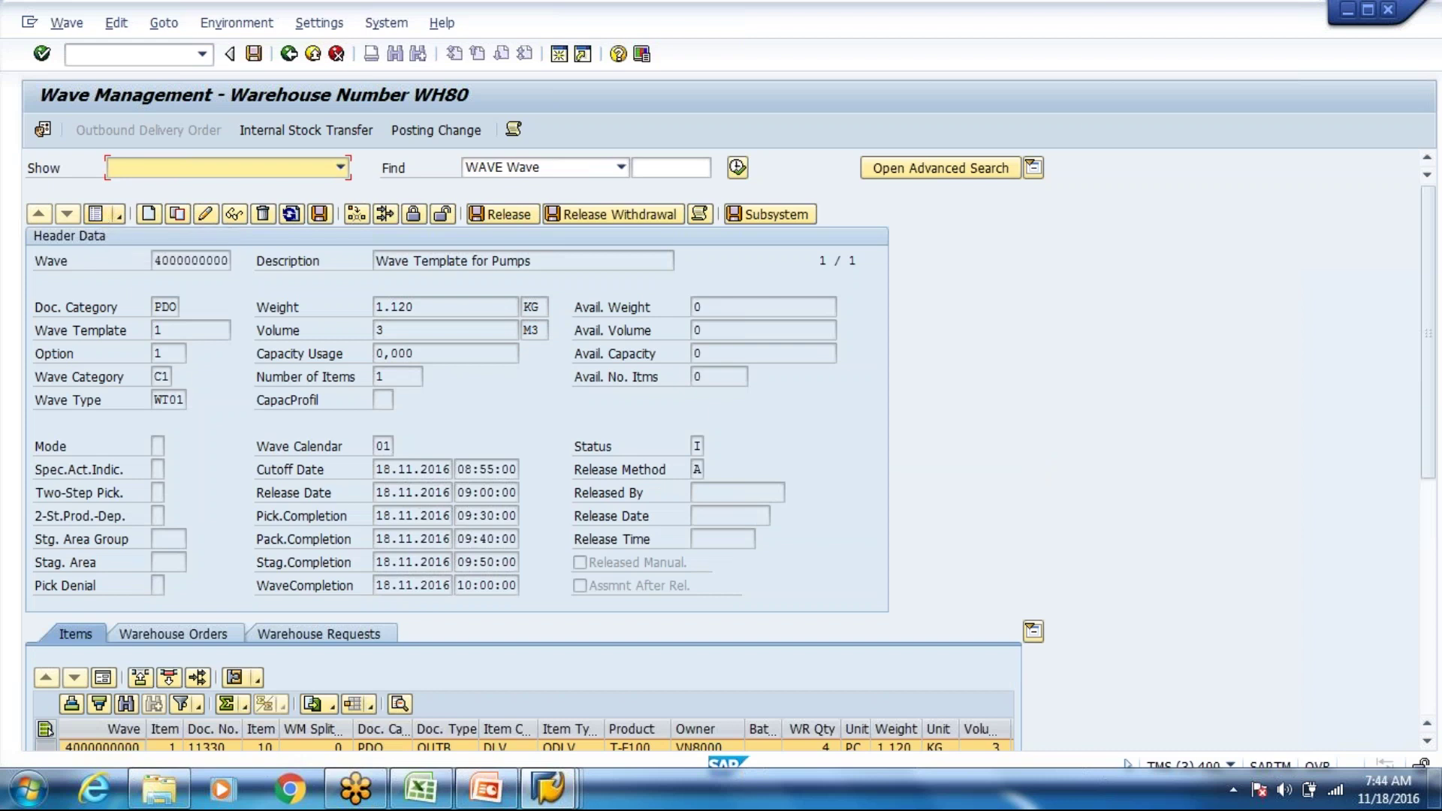
{"action": "left_click", "coordinate": [180, 399]}
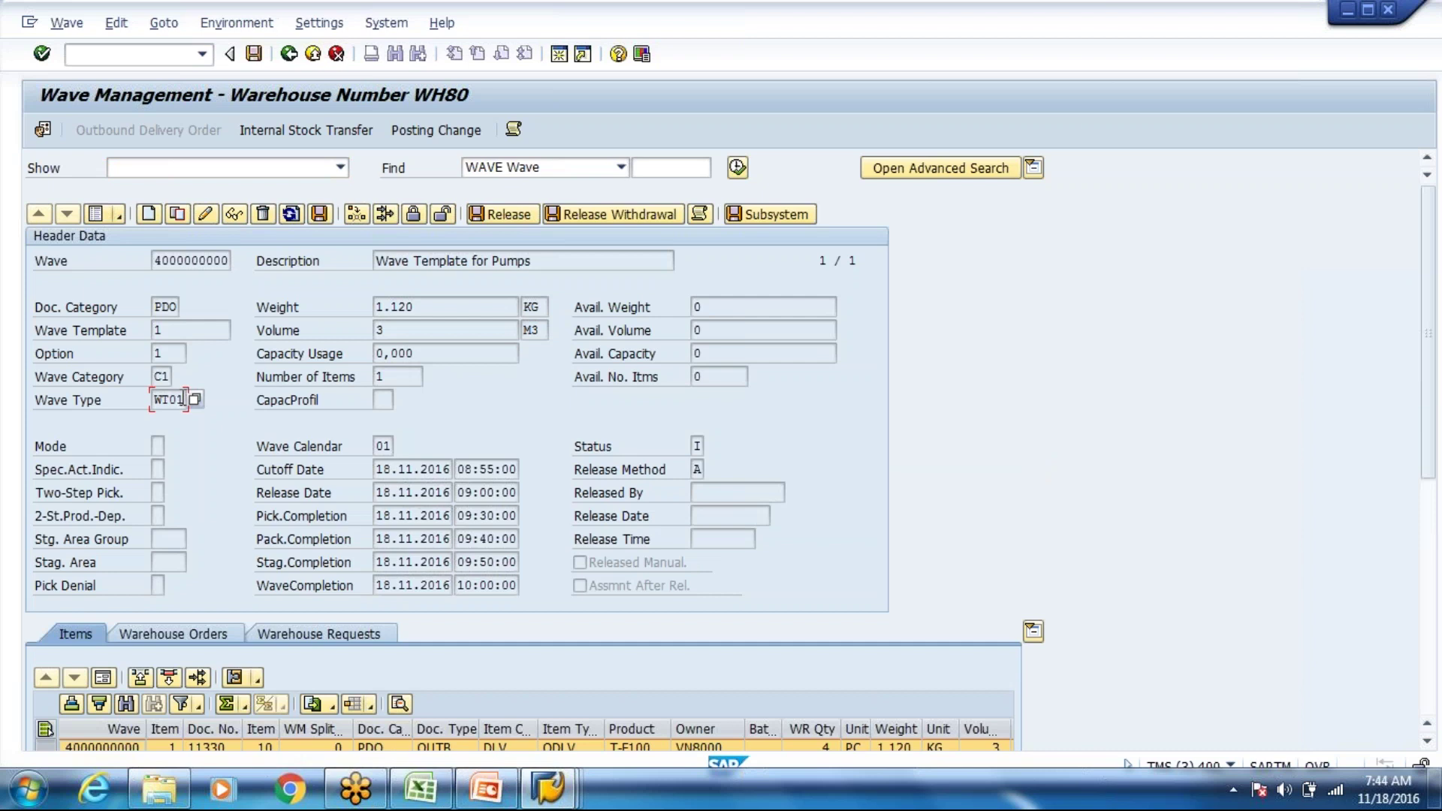
{"action": "left_click", "coordinate": [498, 470]}
{"action": "left_click", "coordinate": [496, 490]}
{"action": "left_click", "coordinate": [697, 445]}
{"action": "left_click", "coordinate": [698, 469]}
{"action": "left_click", "coordinate": [489, 469]}
{"action": "left_click_drag", "start_coordinate": [1434, 450], "coordinate": [1435, 529]}
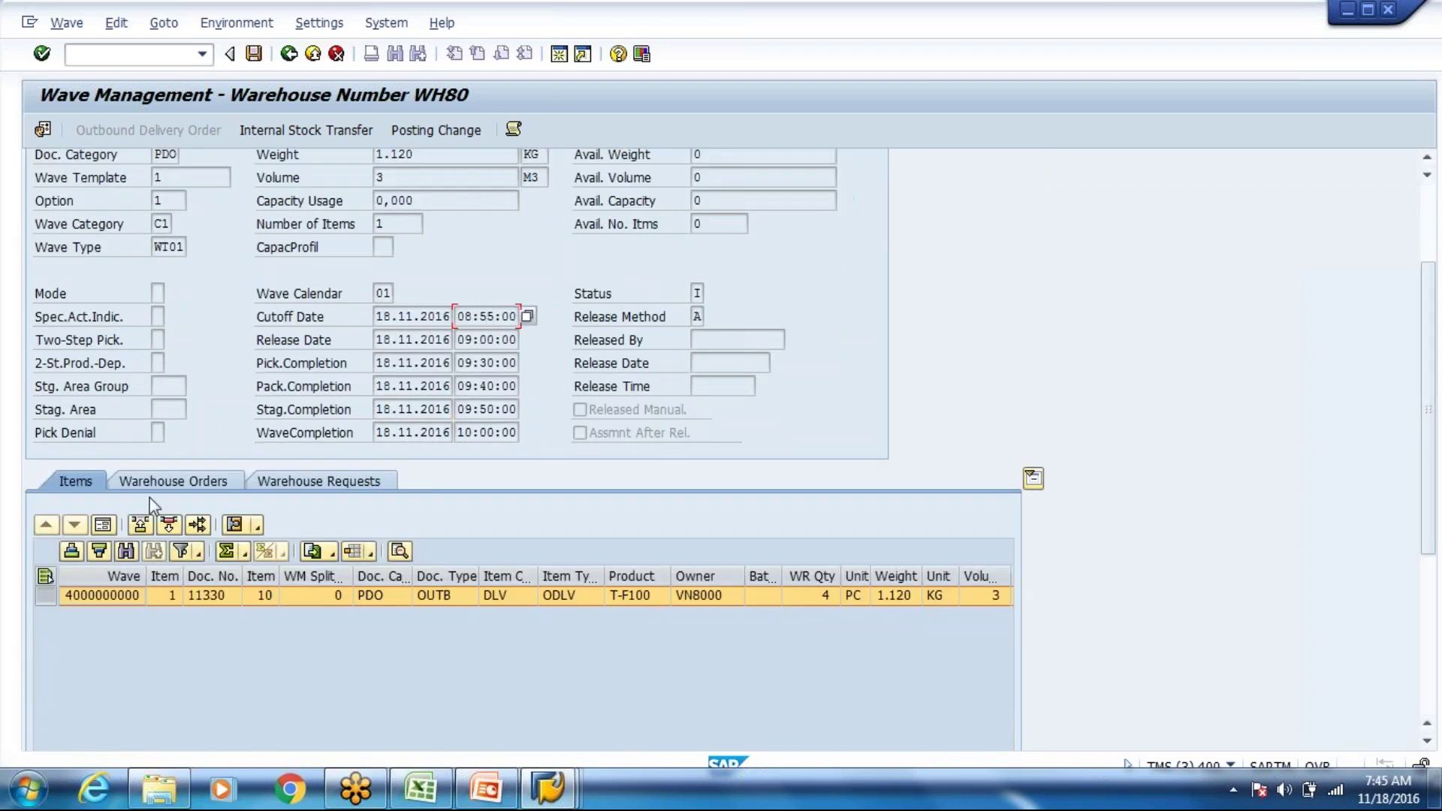
Step: Open the outbound delivery order behind the wave's item and go back to the wave
{"action": "left_click", "coordinate": [228, 589]}
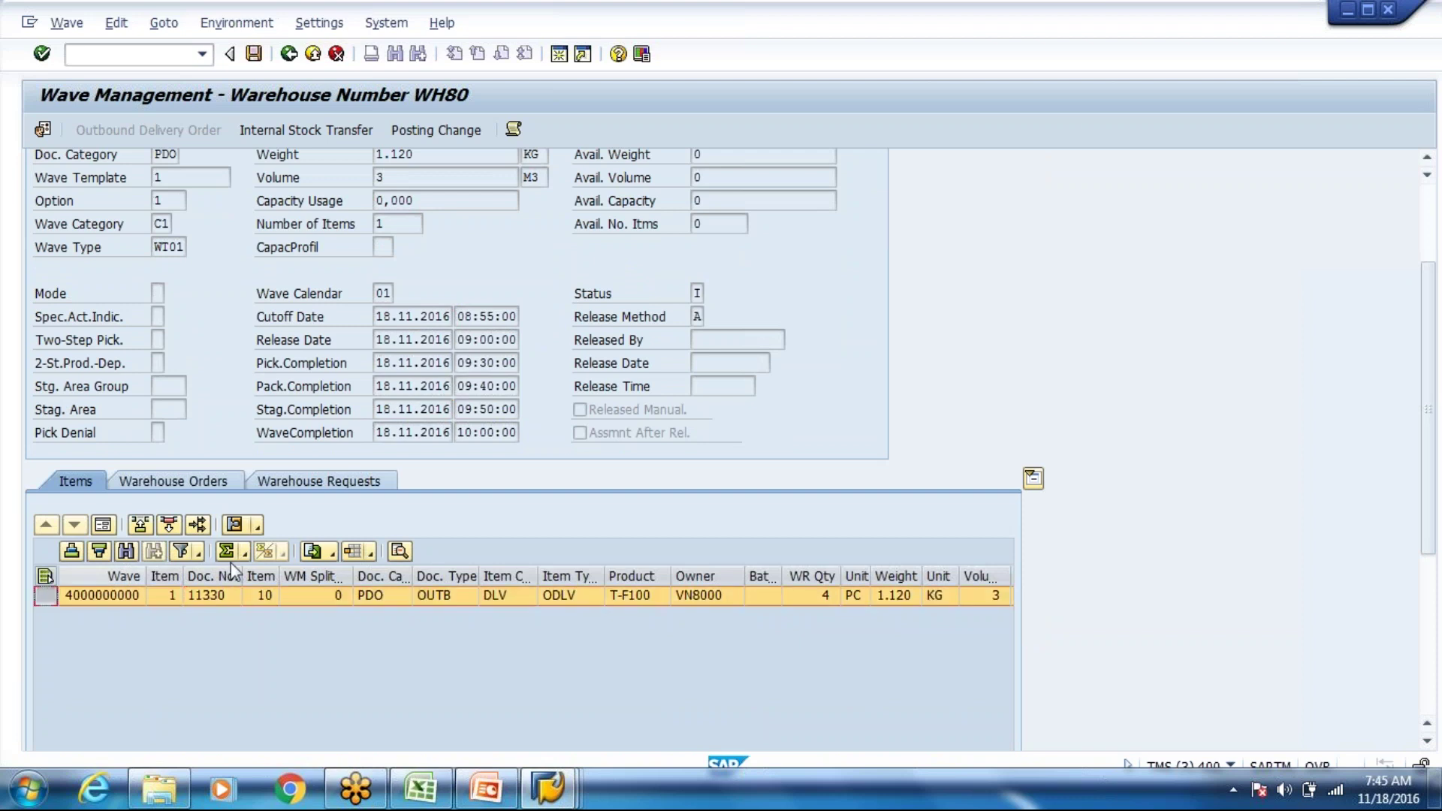
{"action": "left_click", "coordinate": [234, 526]}
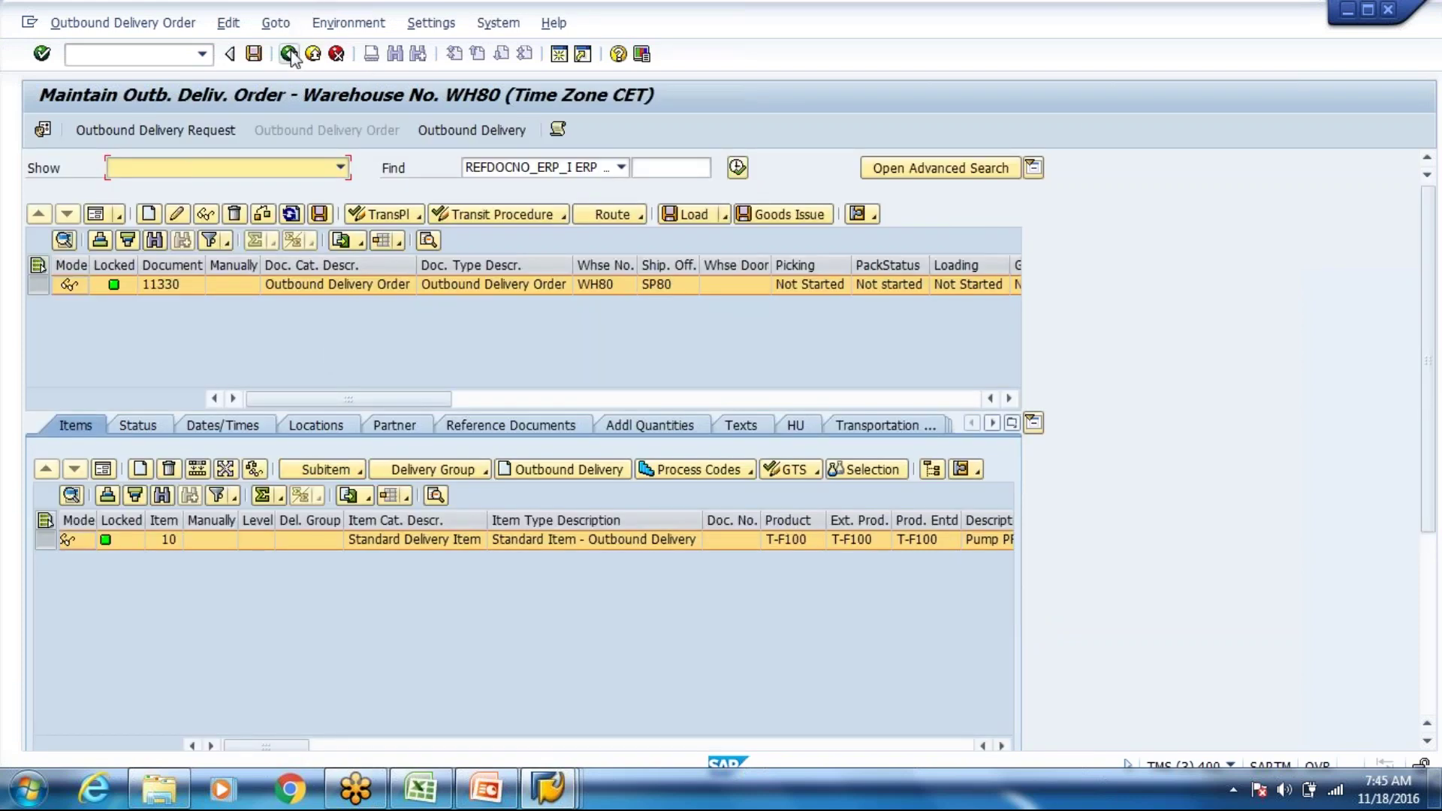
{"action": "left_click", "coordinate": [289, 54]}
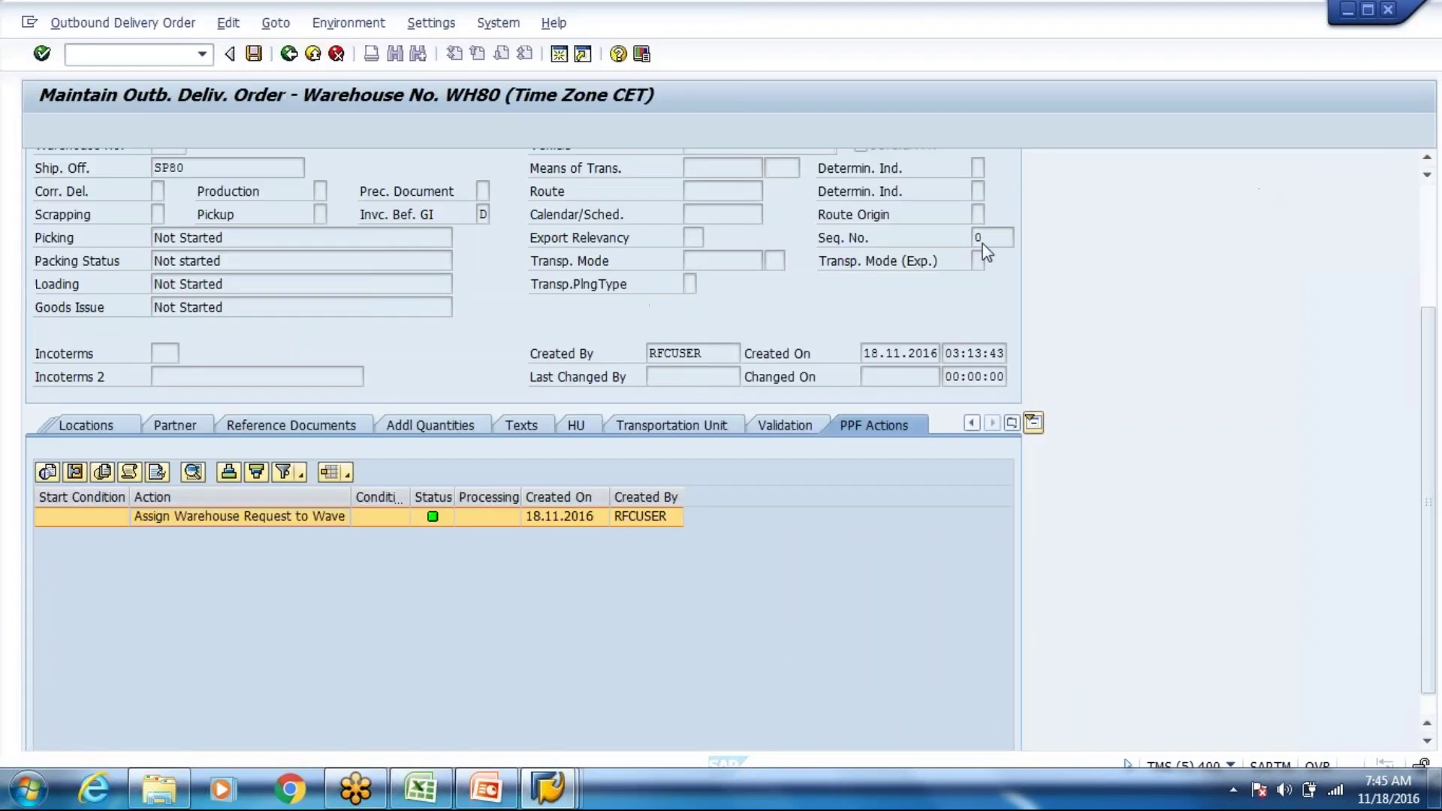
Step: Switch to the ERP session and start another outbound delivery for the same sales order at shipping point SP80
{"action": "key", "text": "alt+Tab"}
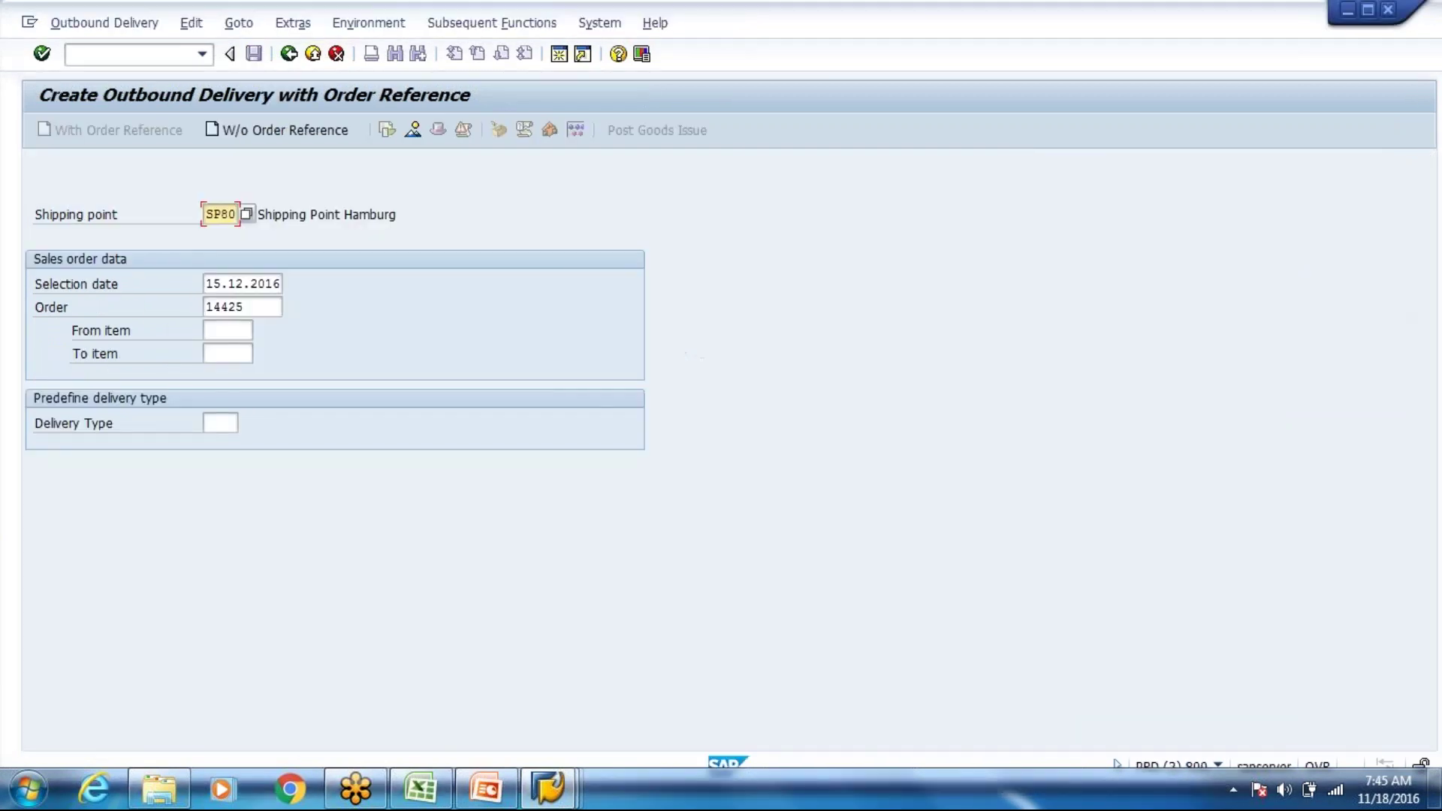
{"action": "key", "text": "Tab"}
{"action": "key", "text": "Return"}
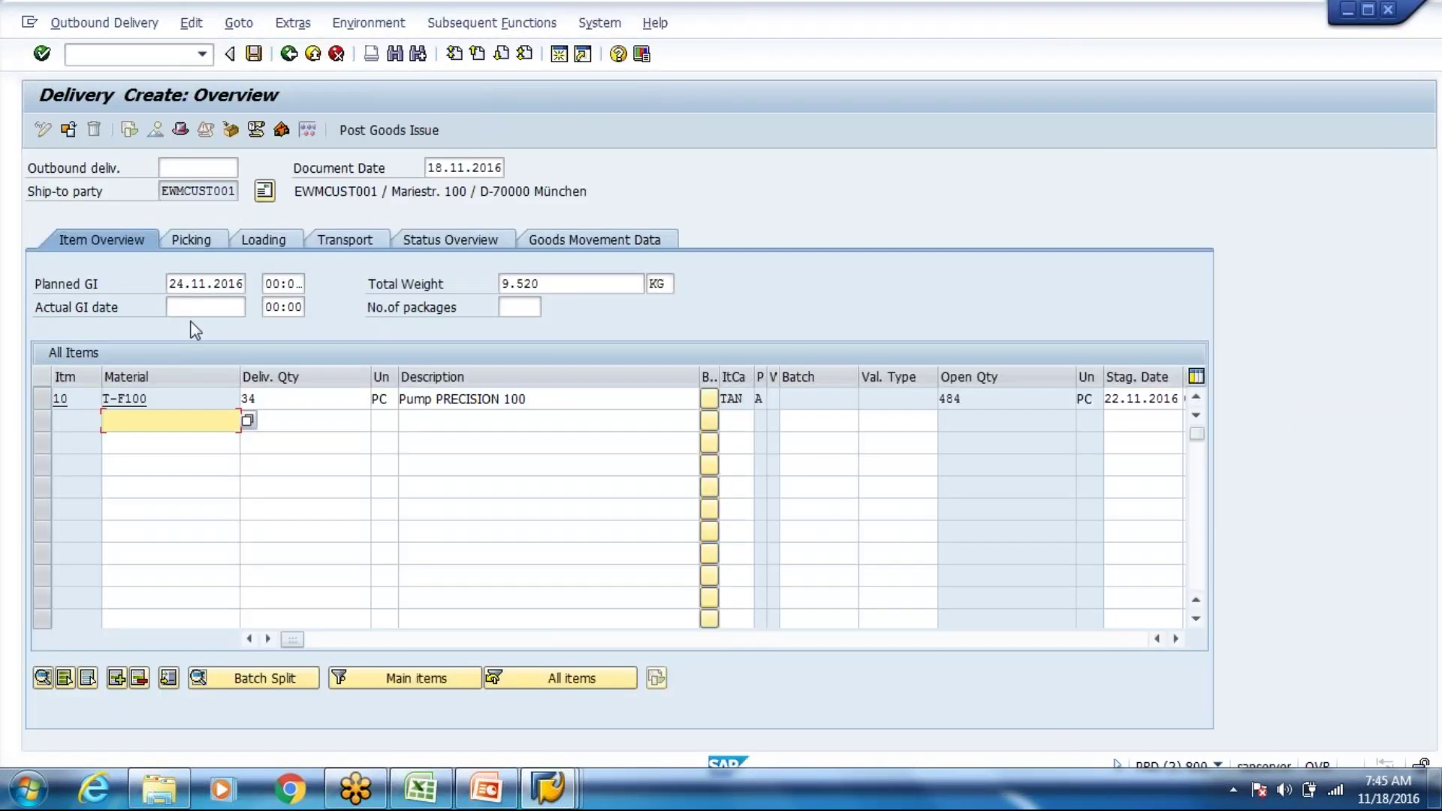
Step: Set the new delivery's planned and actual goods issue dates to 18.11.2016
{"action": "left_click", "coordinate": [210, 283]}
{"action": "key", "text": "Delete"}
{"action": "key", "text": "Delete"}
{"action": "key", "text": "Delete"}
{"action": "key", "text": "Delete"}
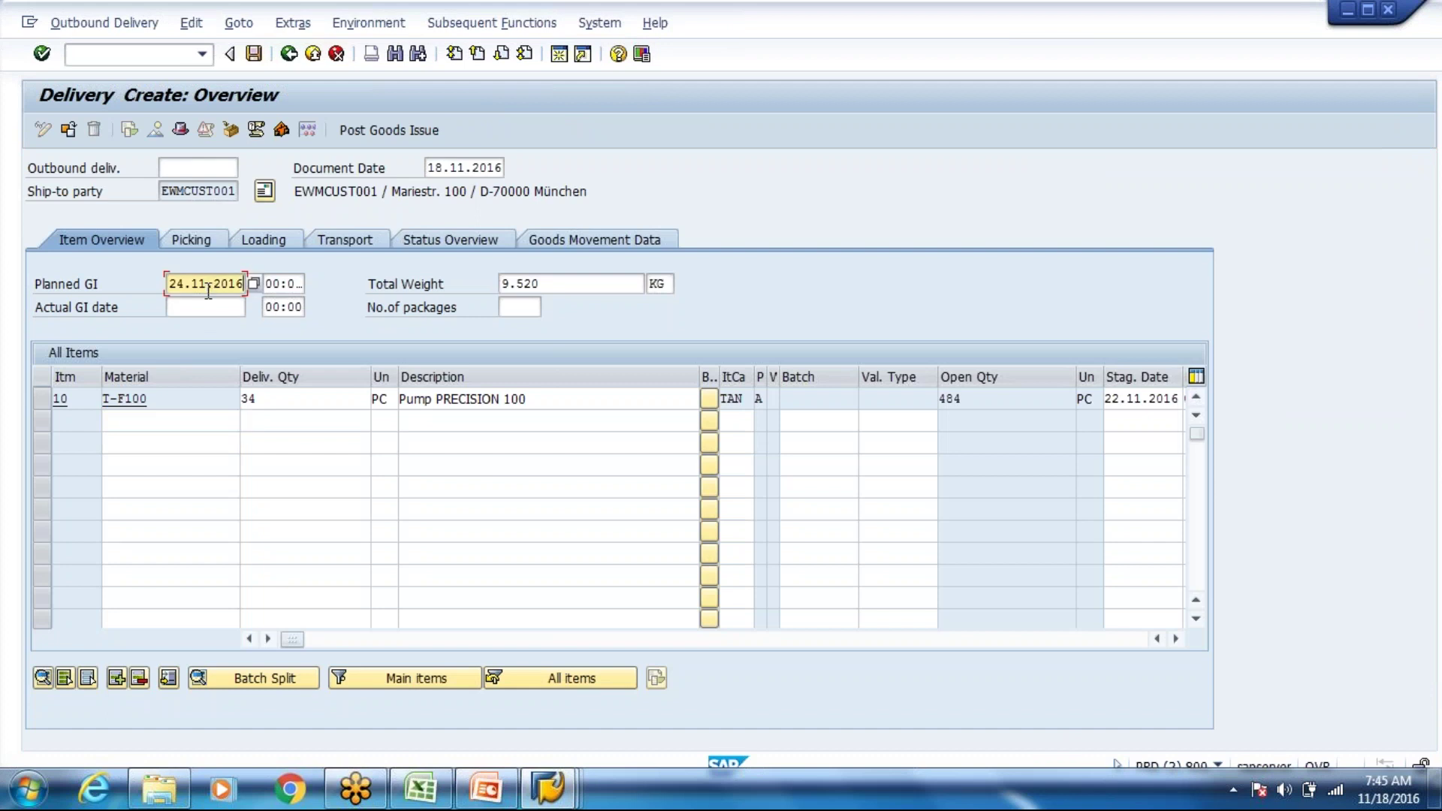
{"action": "key", "text": "BackSpace"}
{"action": "key", "text": "BackSpace"}
{"action": "key", "text": "BackSpace"}
{"action": "key", "text": "BackSpace"}
{"action": "key", "text": "BackSpace"}
{"action": "key", "text": "BackSpace"}
{"action": "key", "text": "Down"}
{"action": "key", "text": "Return"}
{"action": "key", "text": "Down"}
{"action": "key", "text": "Down"}
{"action": "key", "text": "Return"}
{"action": "key", "text": "Tab"}
{"action": "key", "text": "Down"}
{"action": "key", "text": "Return"}
{"action": "key", "text": "Up"}
{"action": "key", "text": "Down"}
{"action": "key", "text": "Up"}
{"action": "key", "text": "BackSpace"}
{"action": "key", "text": "BackSpace"}
{"action": "key", "text": "BackSpace"}
{"action": "key", "text": "BackSpace"}
{"action": "key", "text": "BackSpace"}
{"action": "key", "text": "Delete"}
{"action": "key", "text": "Delete"}
{"action": "key", "text": "Delete"}
{"action": "key", "text": "Down"}
{"action": "key", "text": "Return"}
{"action": "key", "text": "Left"}
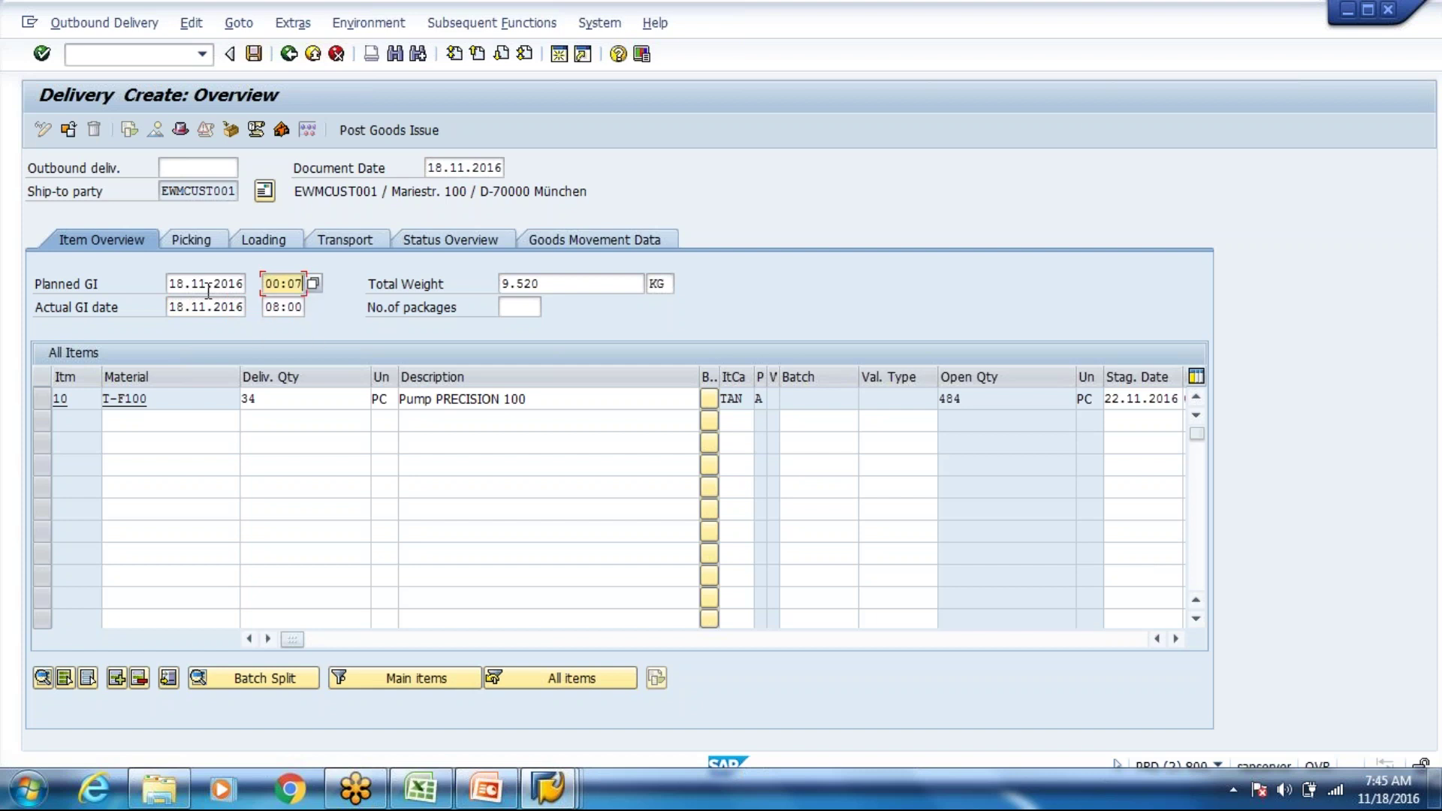
Step: Set the delivery's planned and actual goods issue times to 08:30, accepting the actual time in the time selection
{"action": "type", "text": "0:0"}
{"action": "key", "text": "Left"}
{"action": "key", "text": "Left"}
{"action": "key", "text": "Left"}
{"action": "key", "text": "Left"}
{"action": "key", "text": "Left"}
{"action": "key", "text": "Left"}
{"action": "key", "text": "Right"}
{"action": "key", "text": "Right"}
{"action": "type", "text": "3"}
{"action": "key", "text": "Down"}
{"action": "key", "text": "Left"}
{"action": "type", "text": "3"}
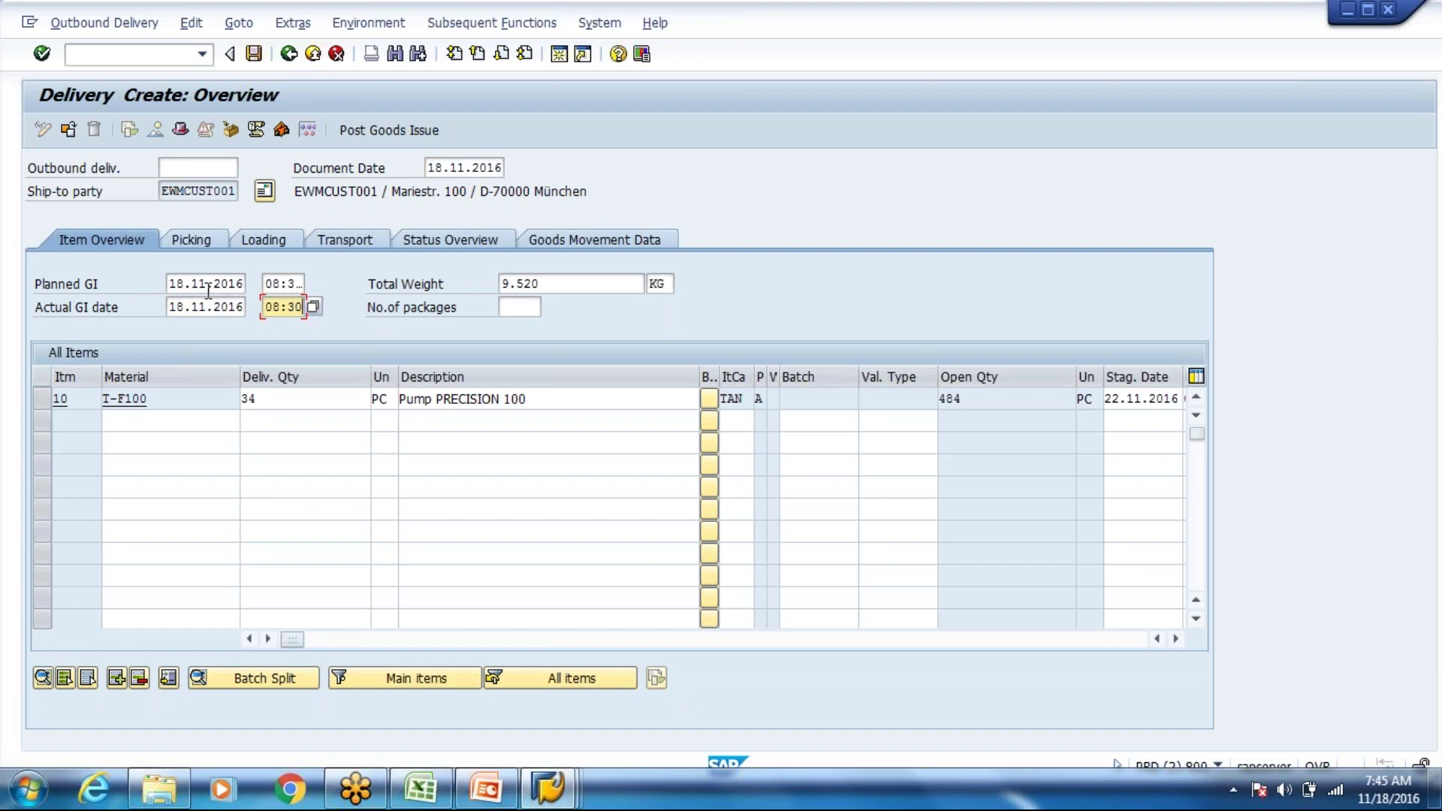
{"action": "key", "text": "Left"}
{"action": "key", "text": "Left"}
{"action": "key", "text": "Left"}
{"action": "key", "text": "Left"}
{"action": "key", "text": "Left"}
{"action": "left_click", "coordinate": [313, 306]}
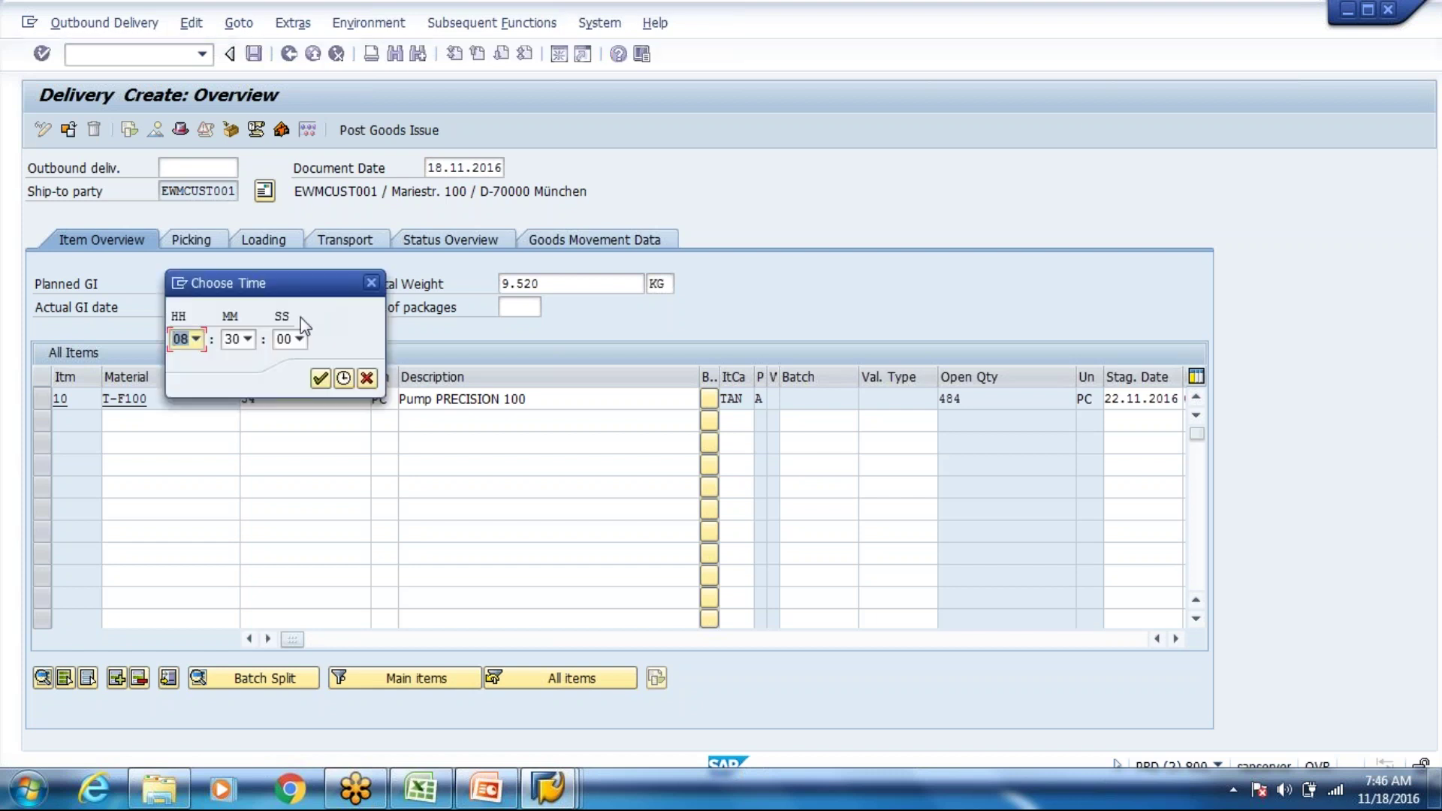
{"action": "left_click", "coordinate": [328, 376]}
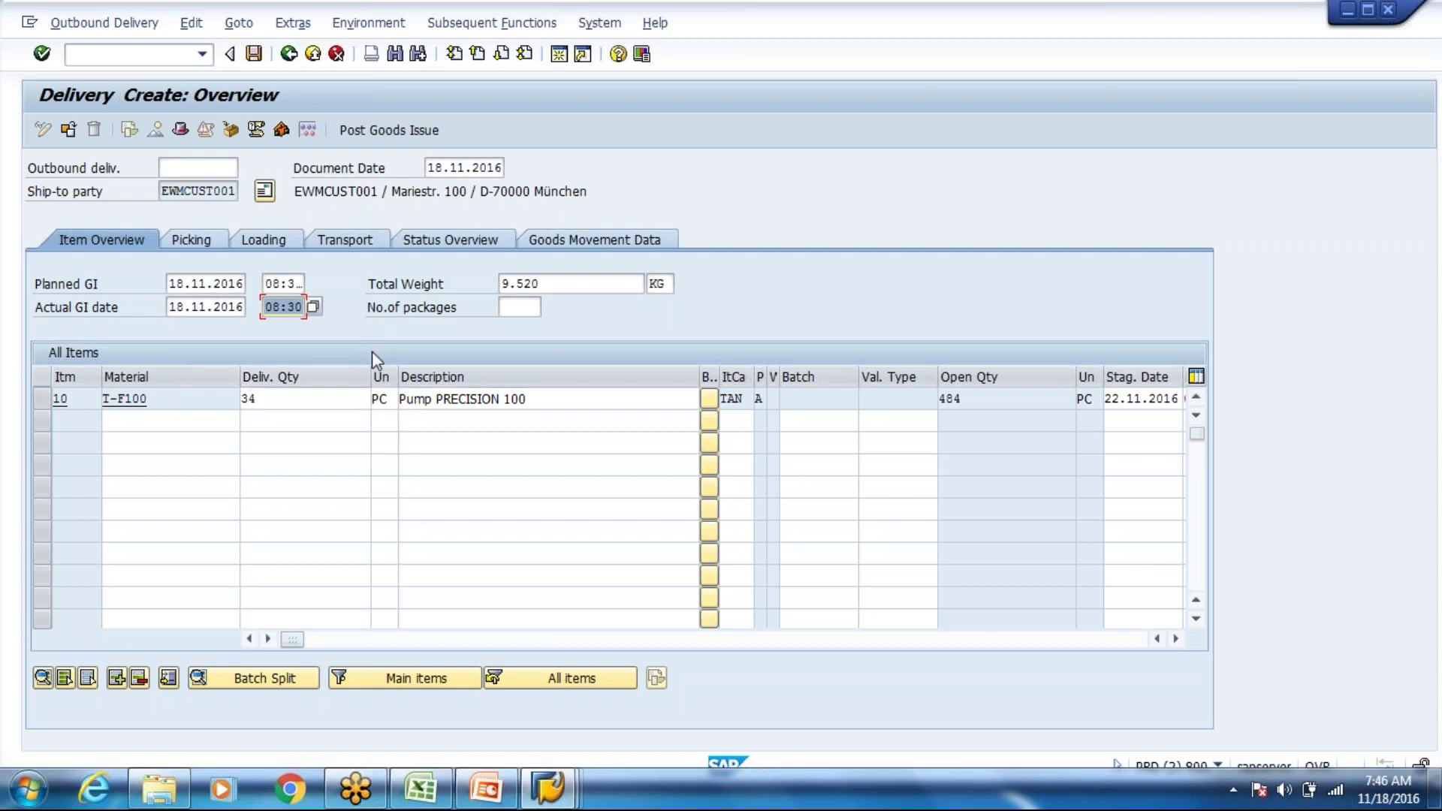
Step: Set the delivery quantity of material T-F100 to 4 PC and save the outbound delivery
{"action": "left_click", "coordinate": [326, 397]}
{"action": "key", "text": "BackSpace"}
{"action": "key", "text": "BackSpace"}
{"action": "type", "text": "4"}
{"action": "key", "text": "Return"}
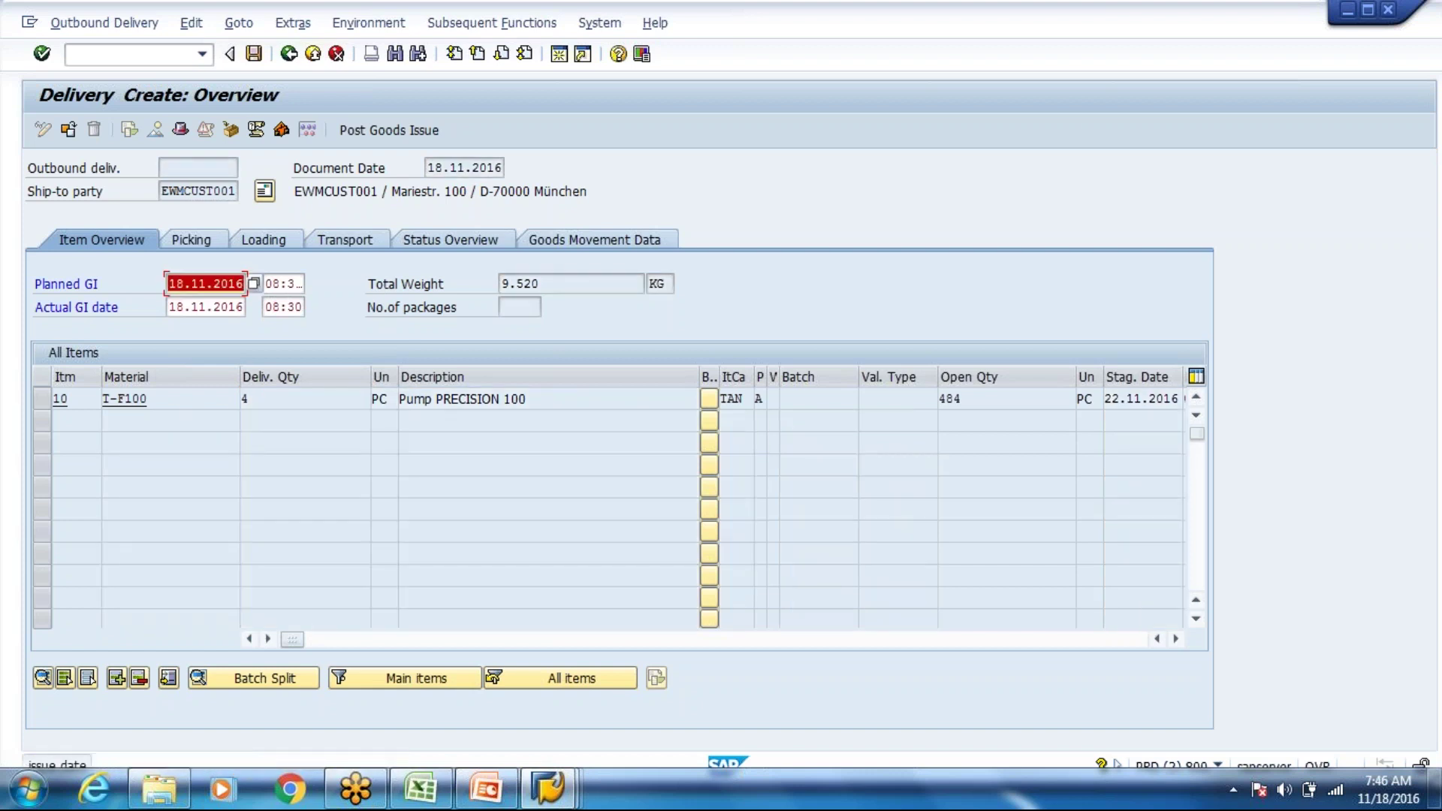
{"action": "key", "text": "Return"}
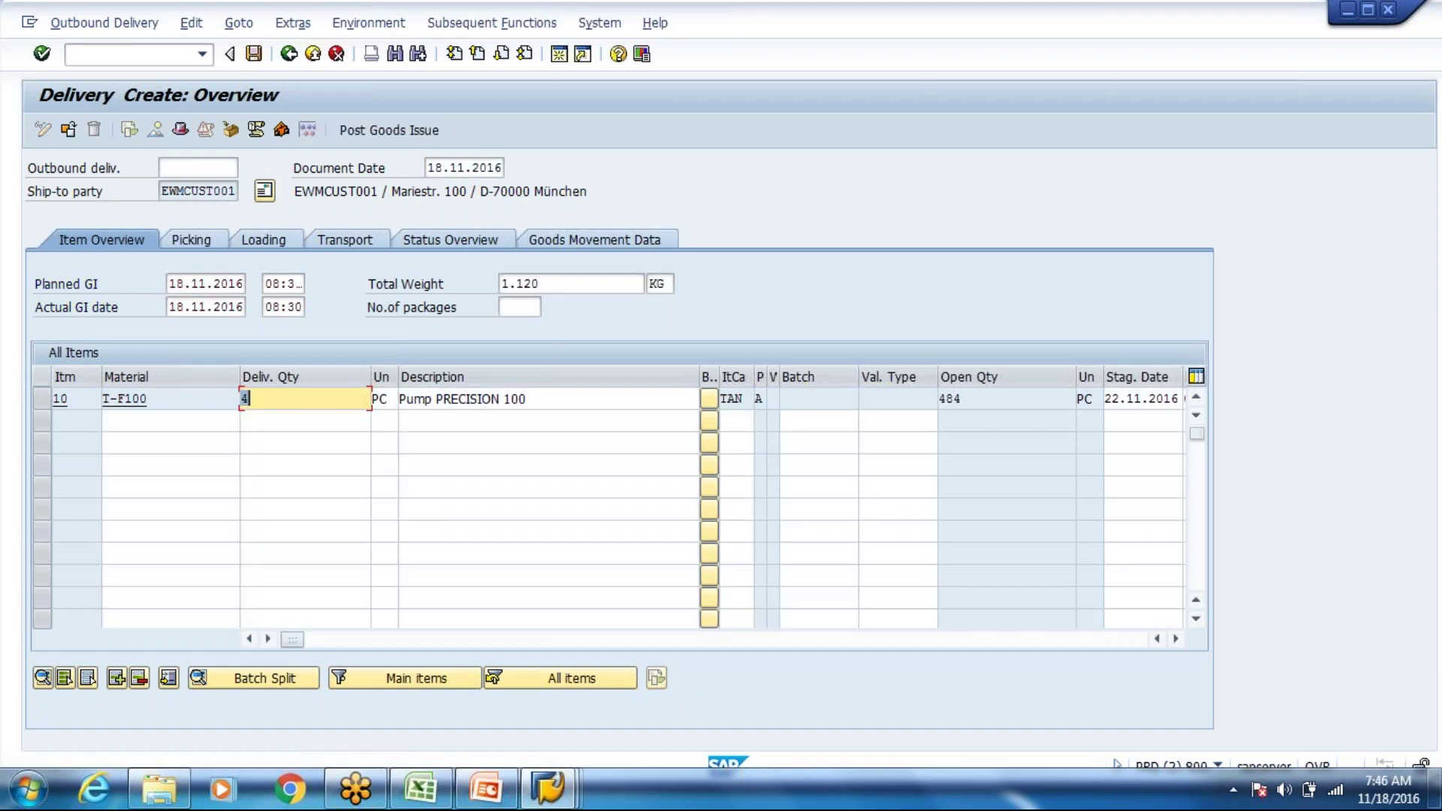
{"action": "key", "text": "ctrl+s"}
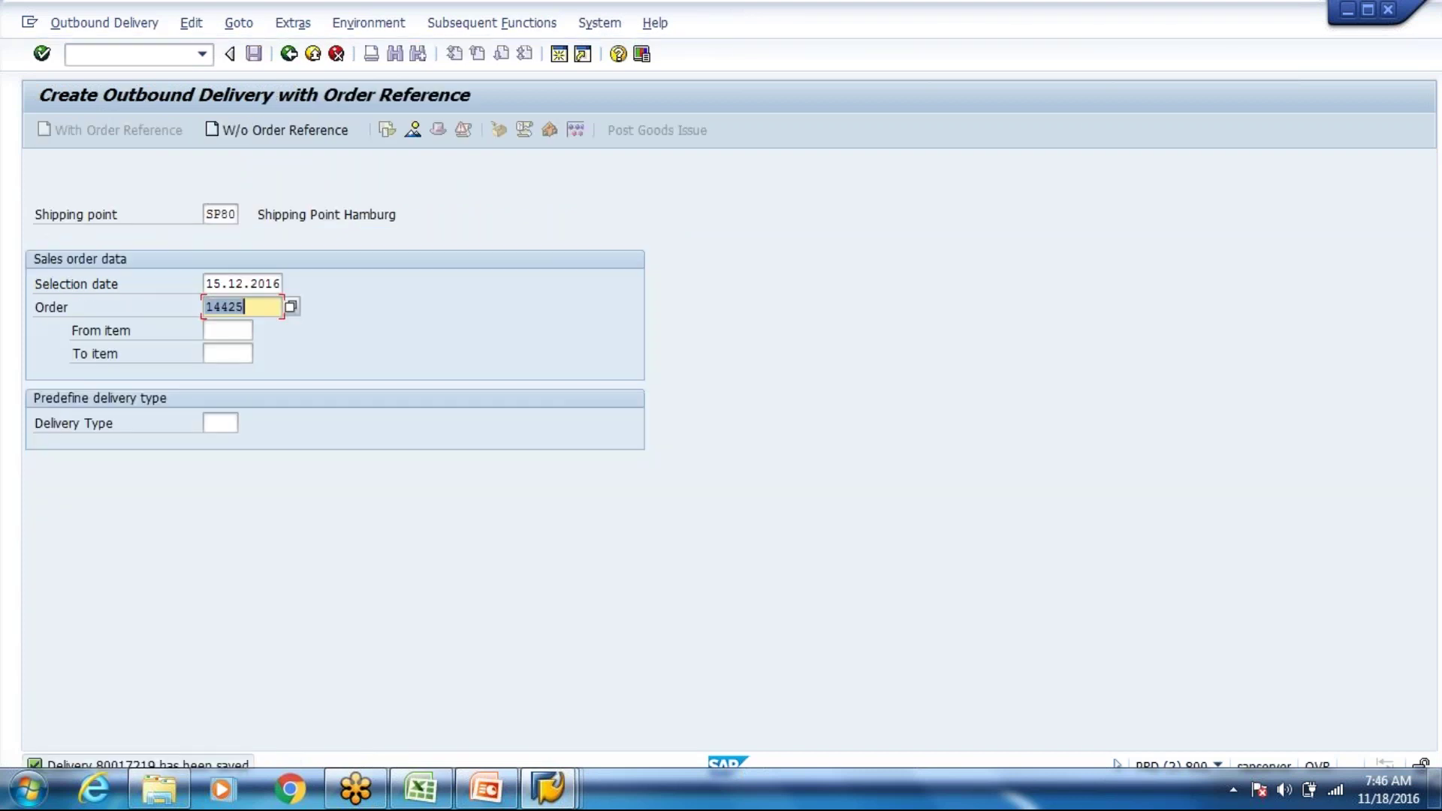
Step: Open the newly saved outbound delivery in change mode
{"action": "key", "text": "F3"}
{"action": "key", "text": "Return"}
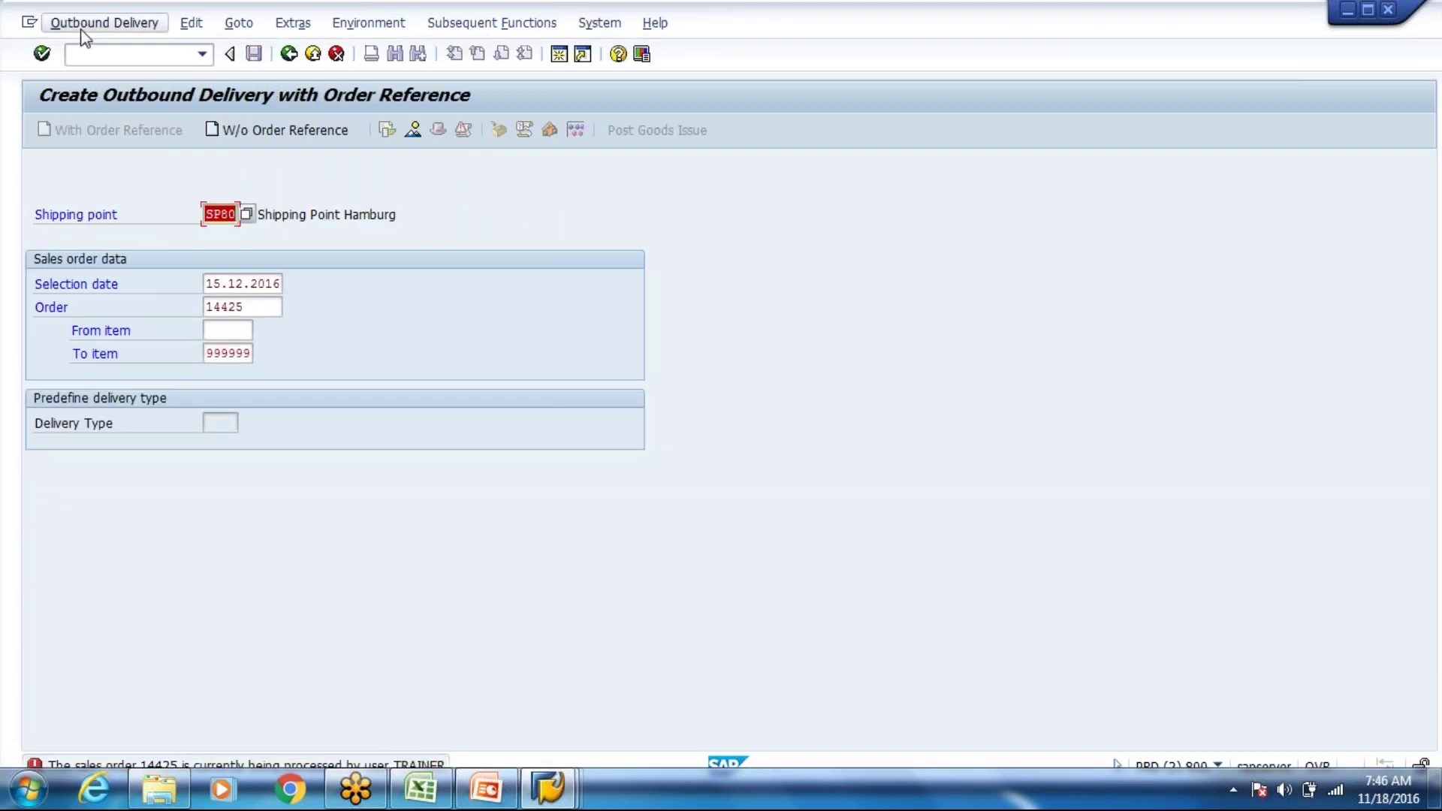
{"action": "left_click", "coordinate": [83, 24]}
{"action": "left_click", "coordinate": [98, 97]}
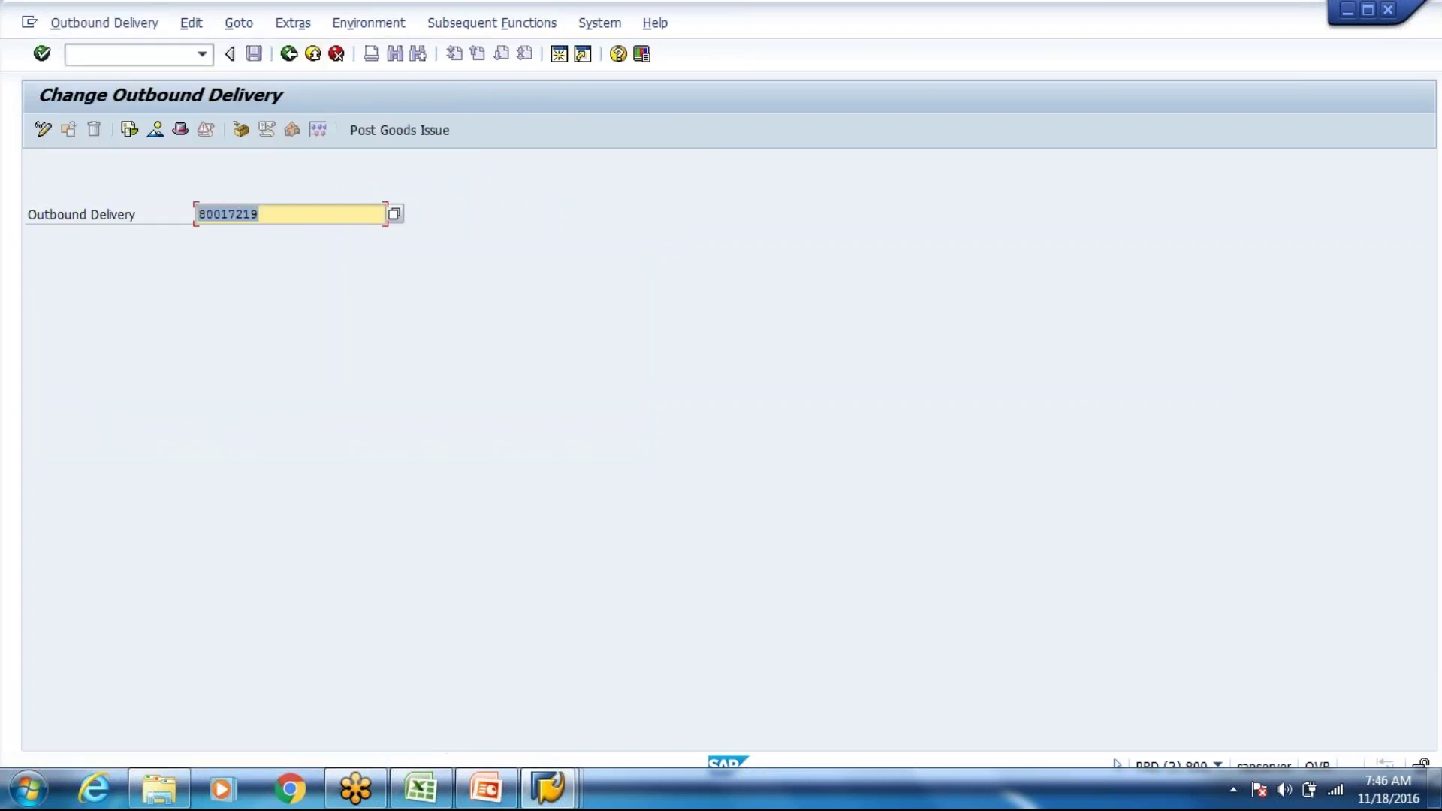
{"action": "key", "text": "Return"}
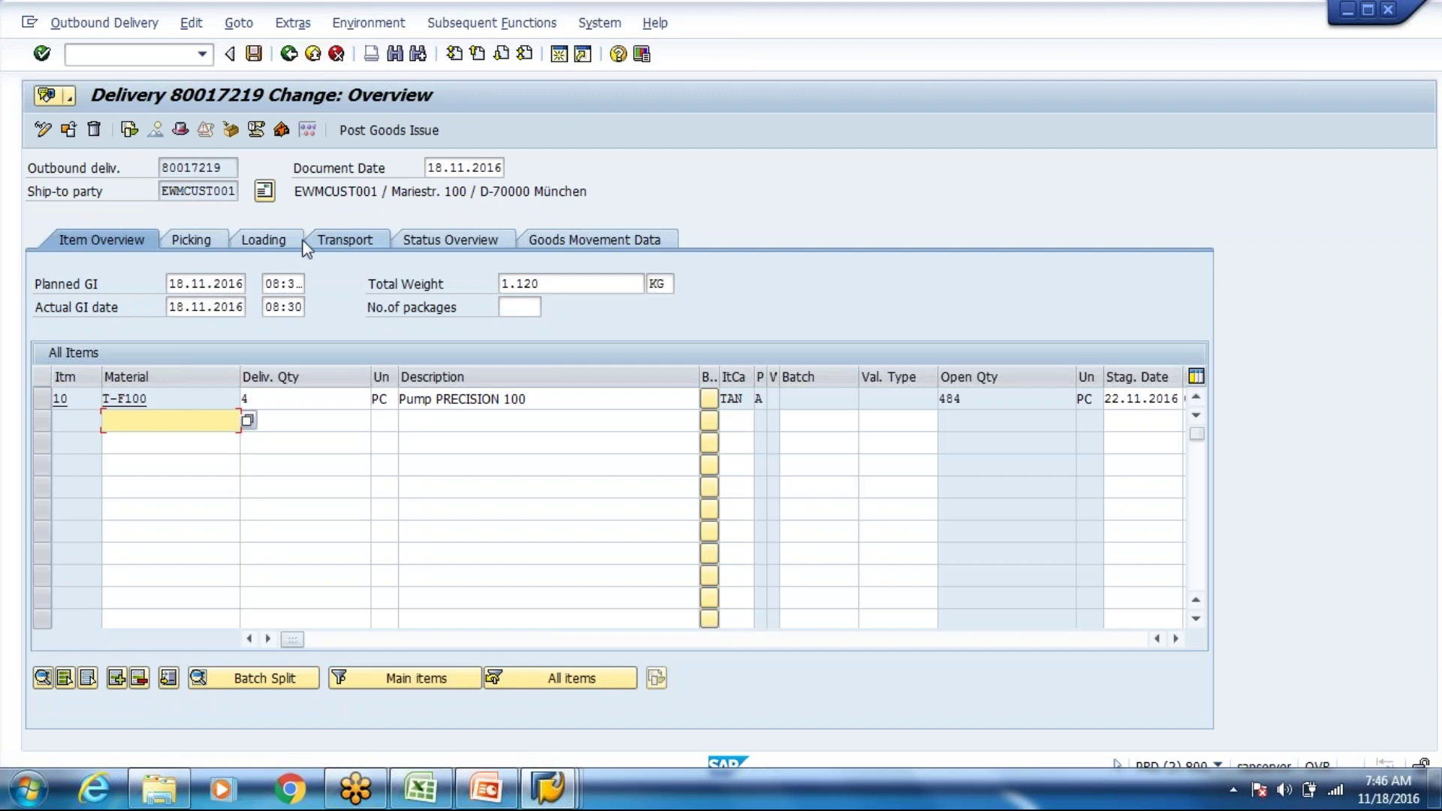
Step: Set the picking storage location of material T-F100 to 4000 and save the outbound delivery
{"action": "left_click", "coordinate": [218, 232]}
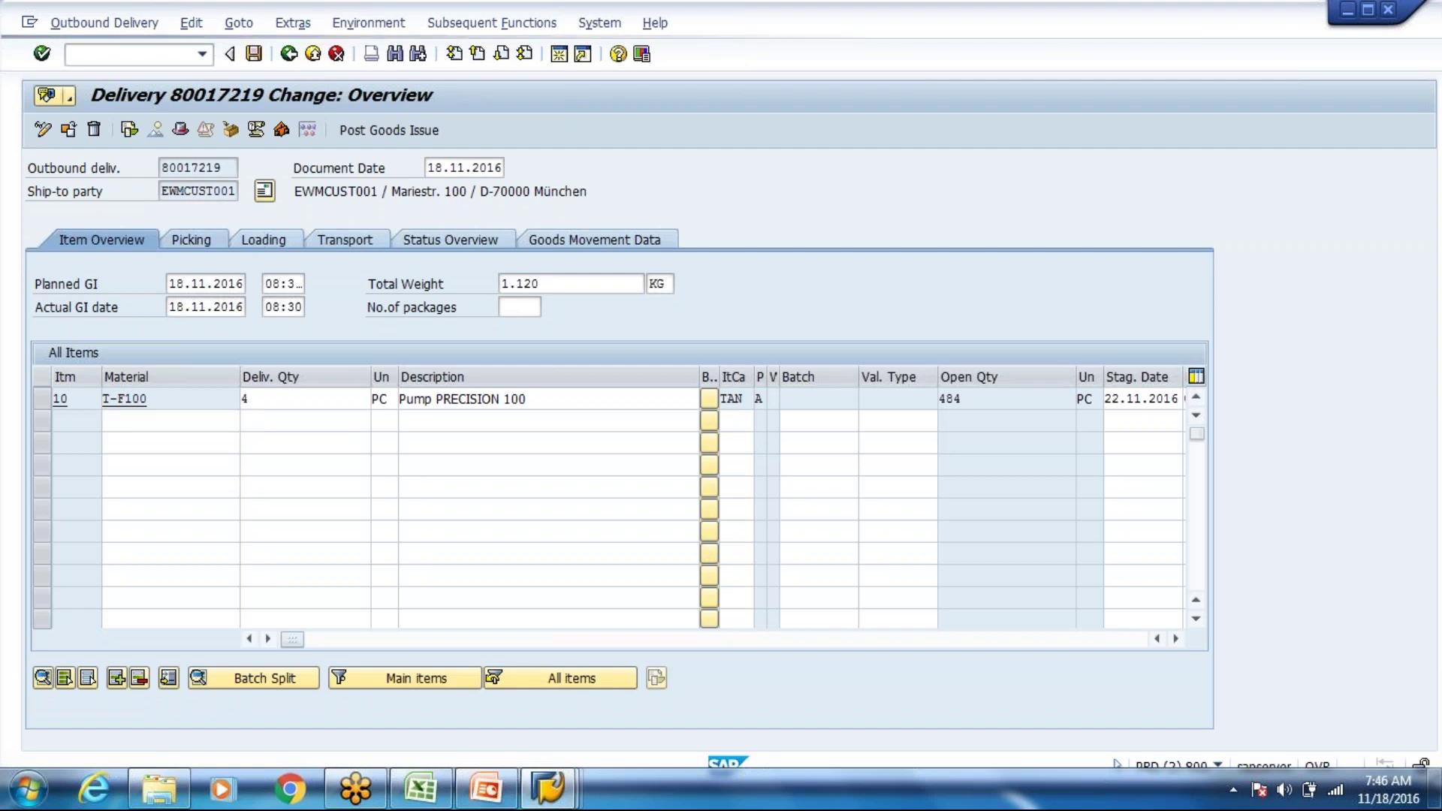
{"action": "left_click", "coordinate": [304, 393]}
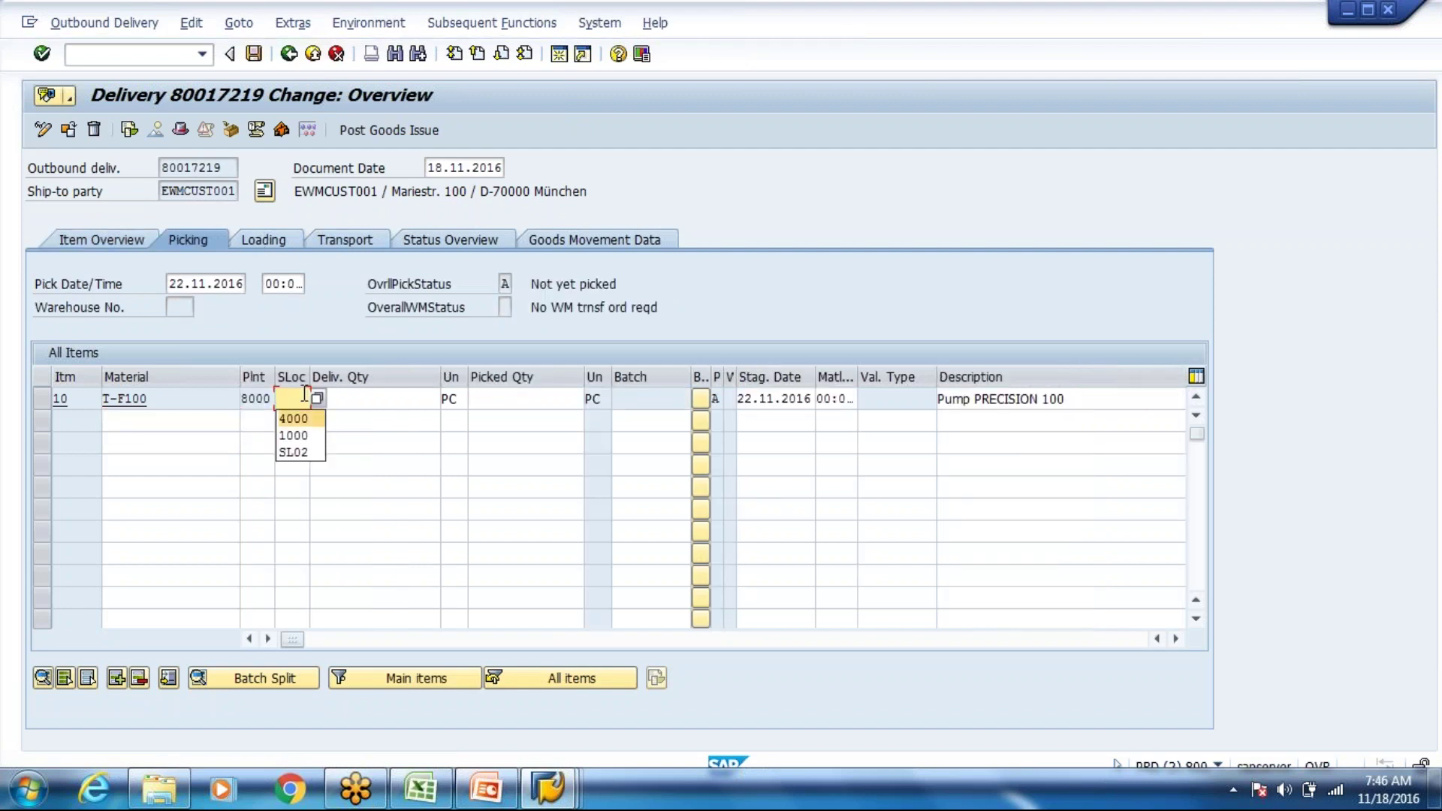
{"action": "left_click", "coordinate": [300, 419]}
{"action": "key", "text": "Return"}
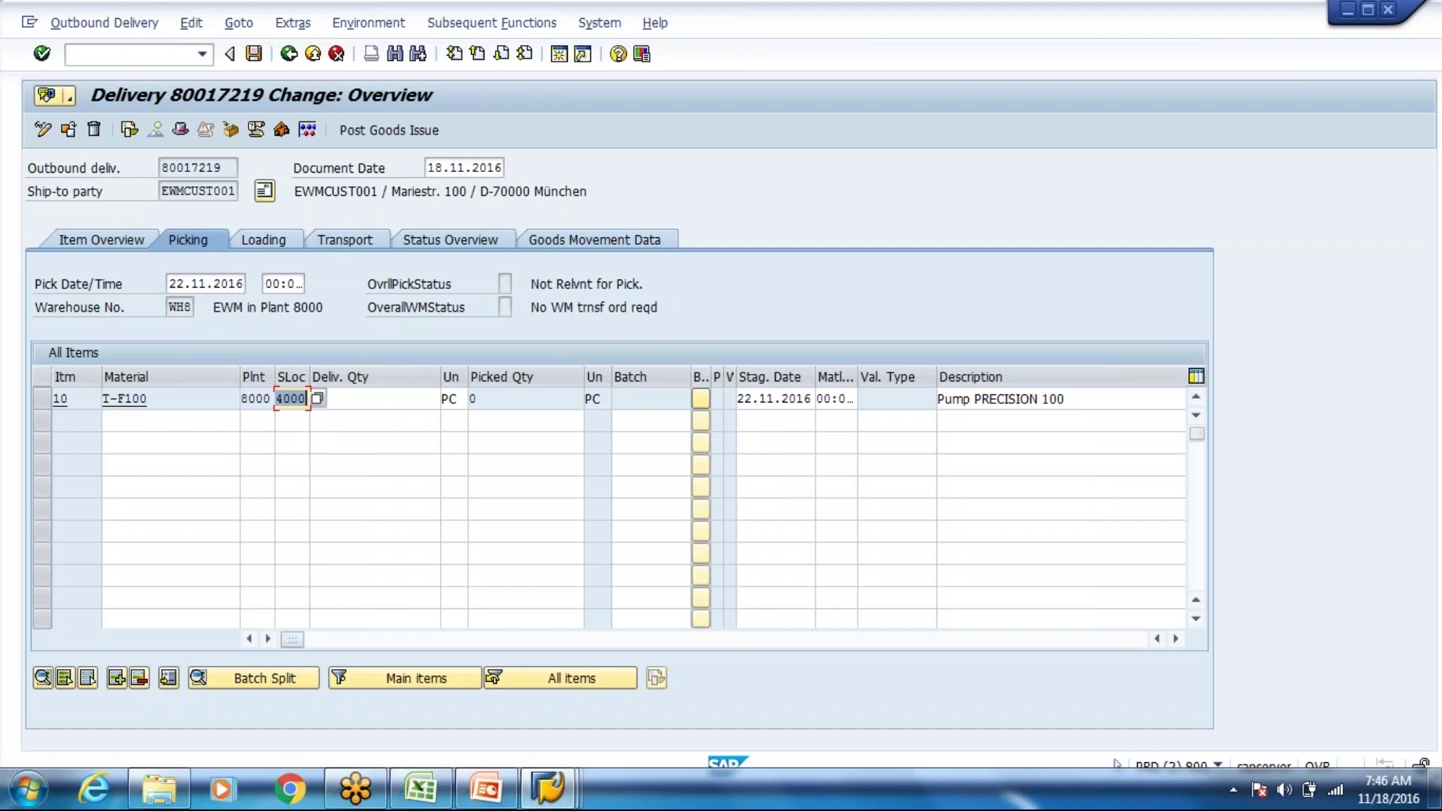
{"action": "key", "text": "ctrl+s"}
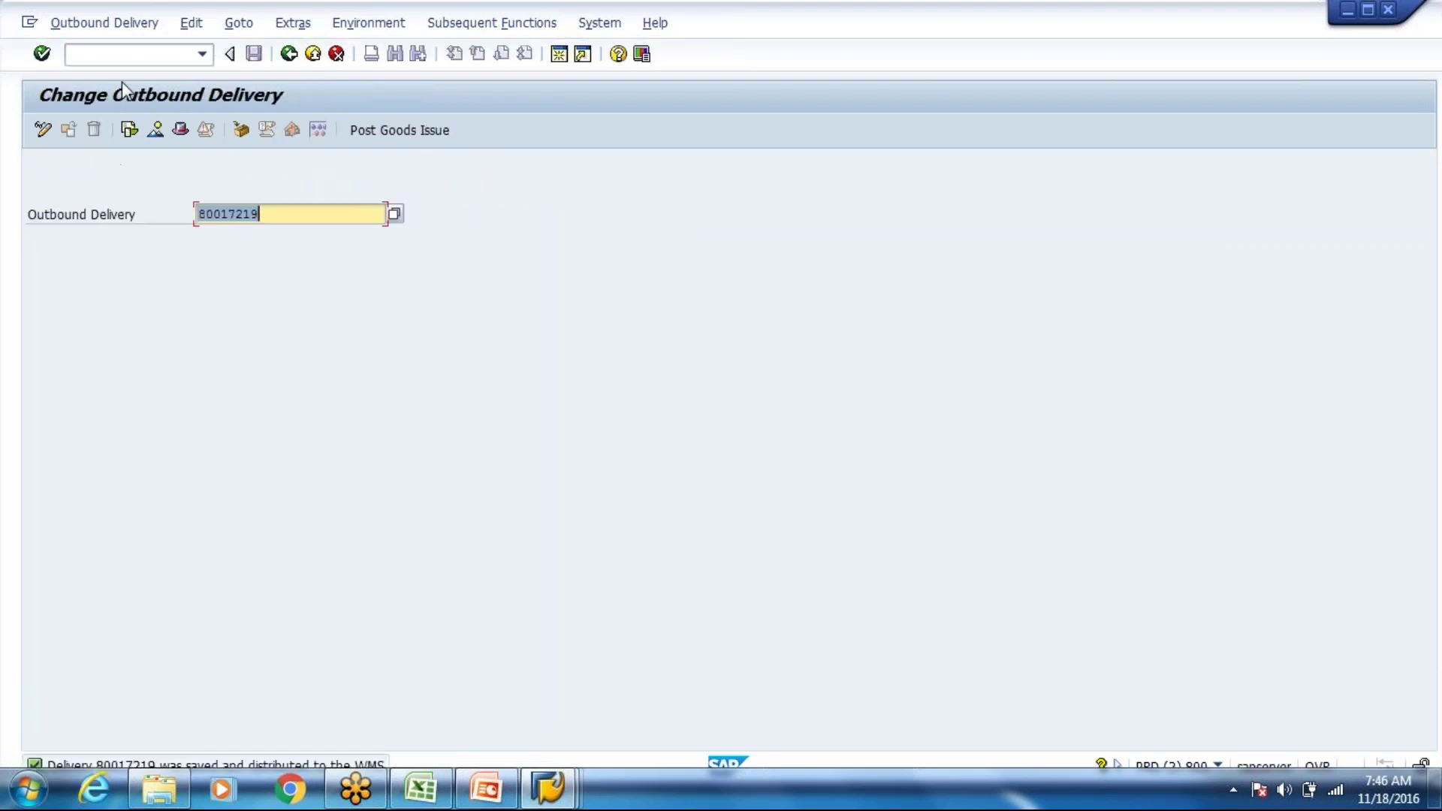
Step: Open the outbound queue monitor with transaction SMQ1 and list the queues for all names and destinations
{"action": "left_click", "coordinate": [133, 55]}
{"action": "type", "text": "/nsmq1"}
{"action": "key", "text": "Return"}
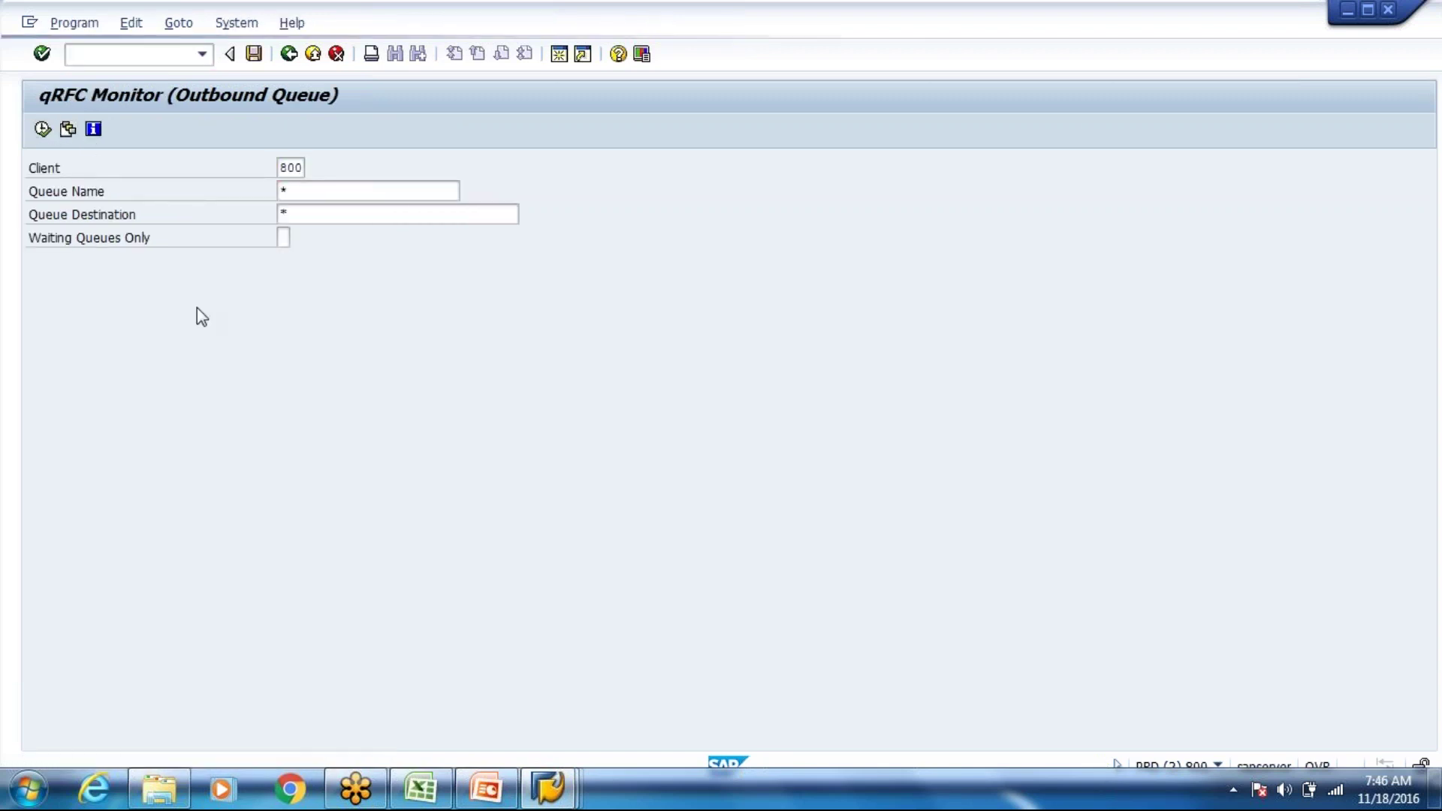
{"action": "key", "text": "F8"}
Step: Check the EWMCLNT400 queue of the newly saved delivery, refresh the queue list and return to the initial SAP screen
{"action": "left_click", "coordinate": [182, 379]}
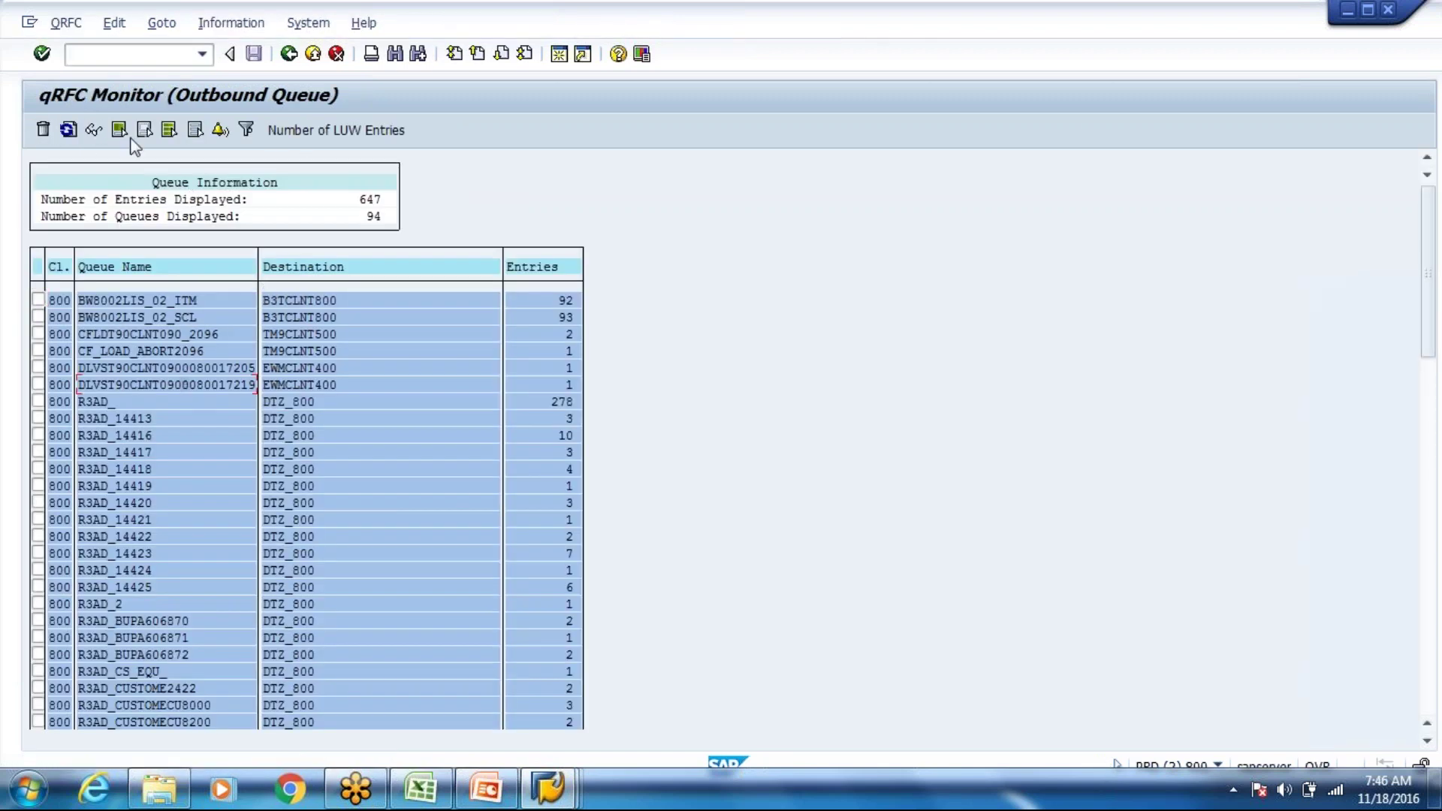
{"action": "double_click", "coordinate": [119, 385]}
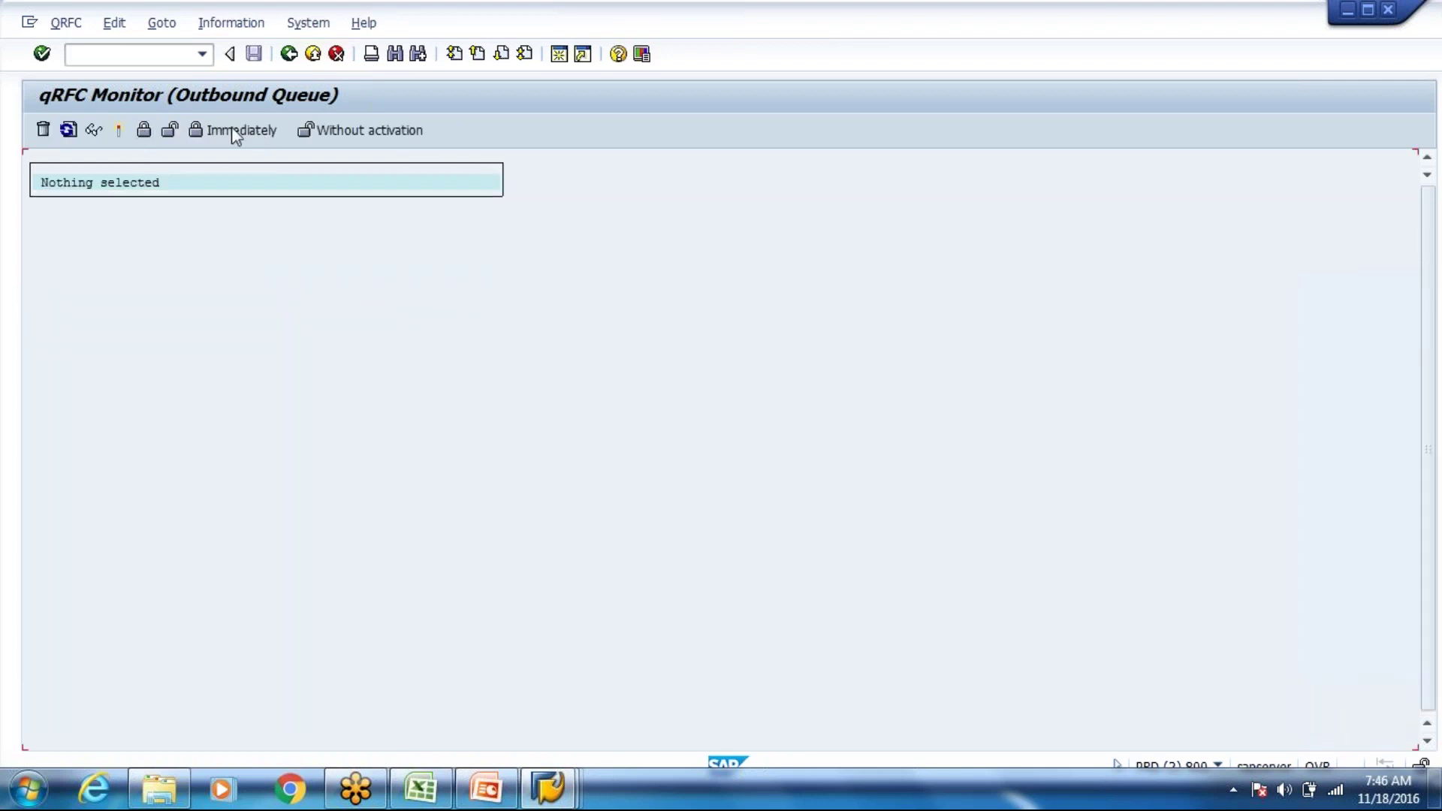
{"action": "left_click", "coordinate": [283, 60]}
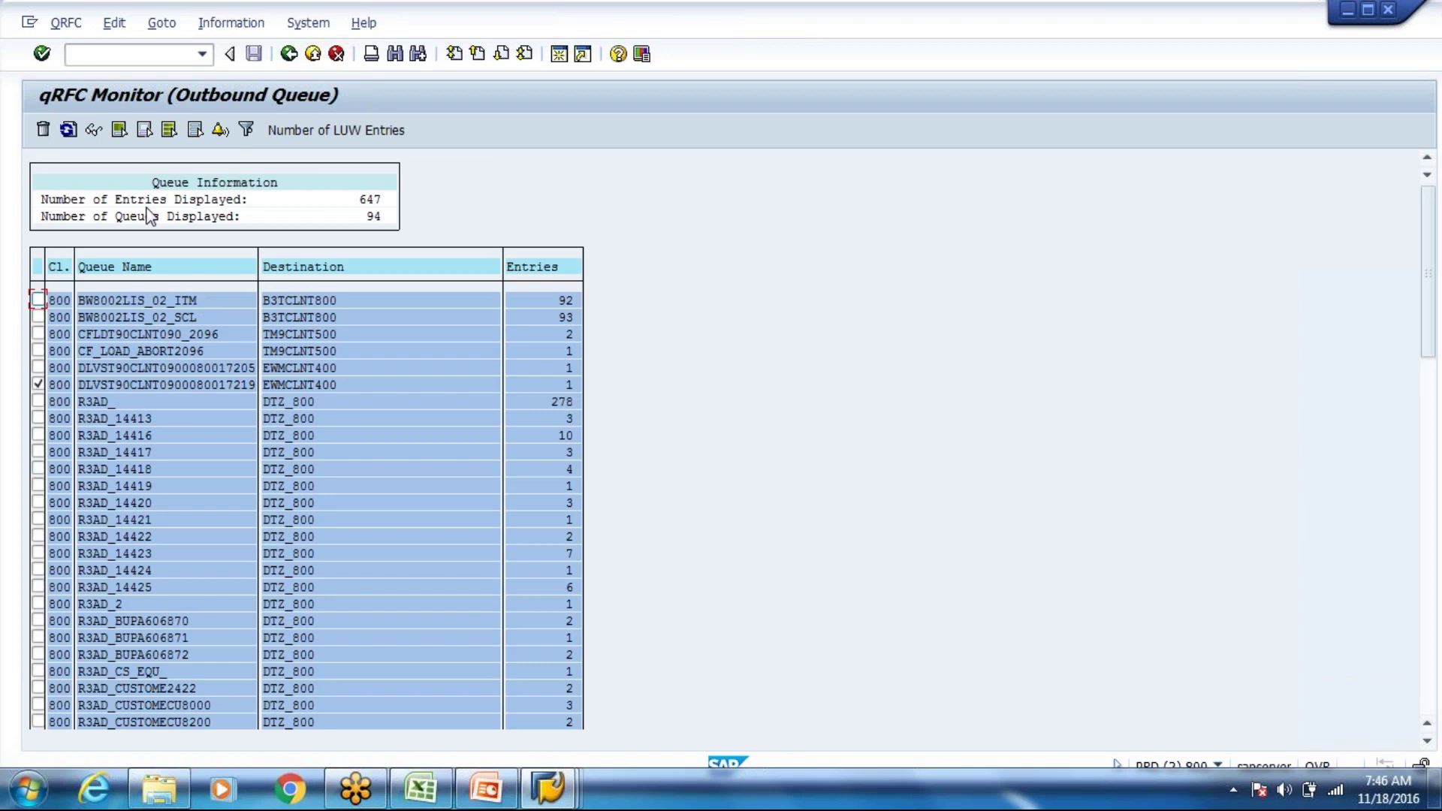
{"action": "left_click", "coordinate": [68, 131]}
{"action": "left_click", "coordinate": [316, 57]}
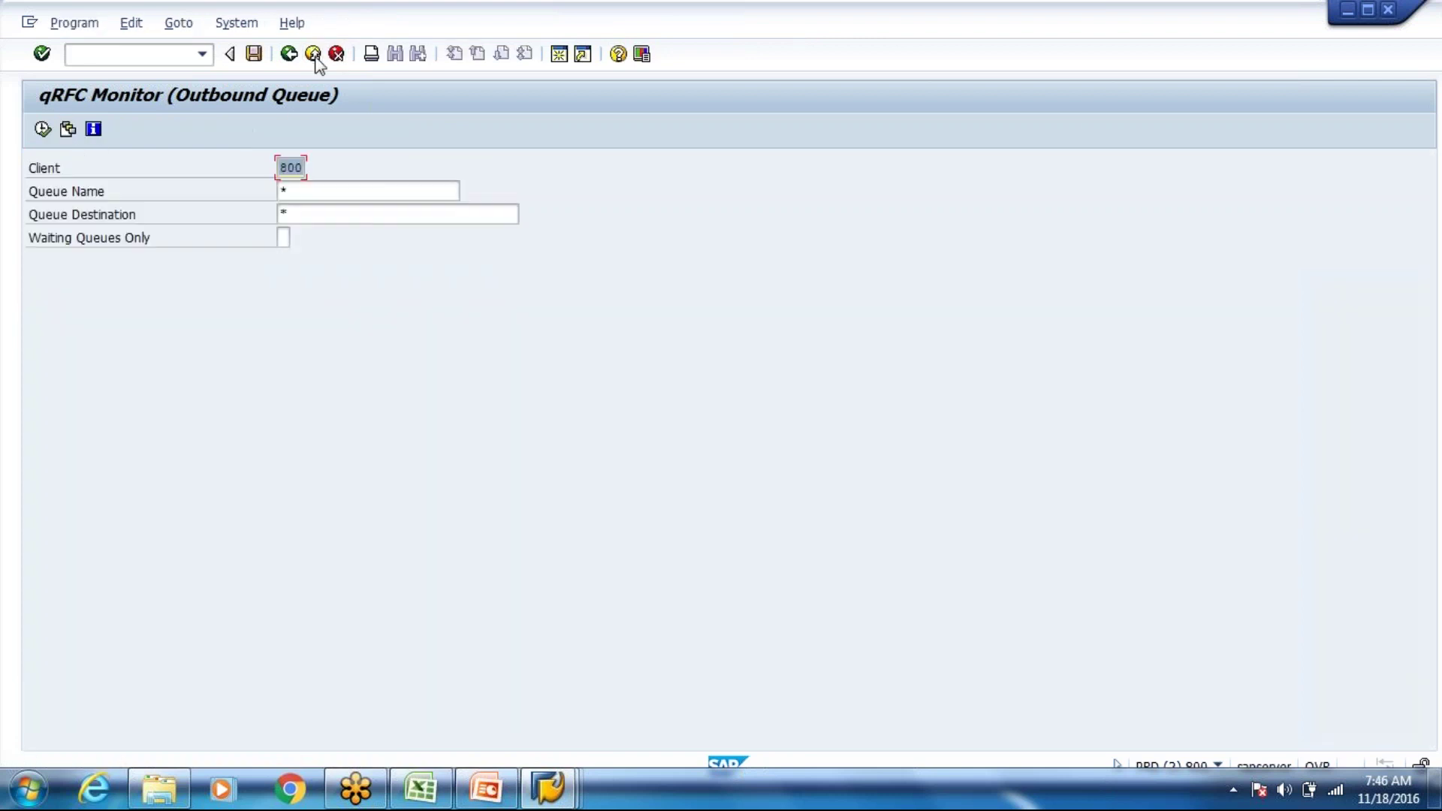
{"action": "left_click", "coordinate": [316, 57]}
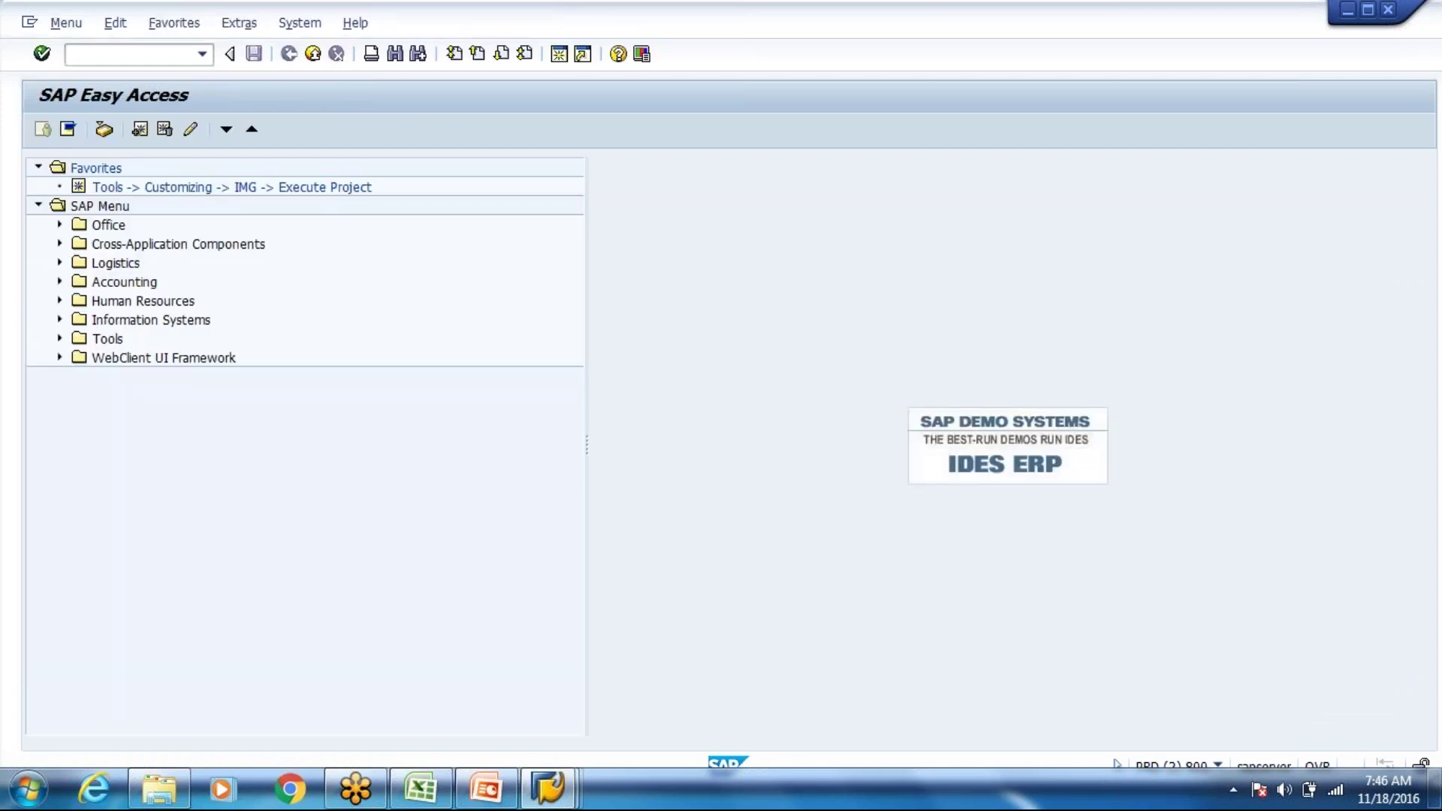
Step: Switch to the EWM outbound delivery order session, show the order's items and display the header data as a list
{"action": "left_click", "coordinate": [344, 386]}
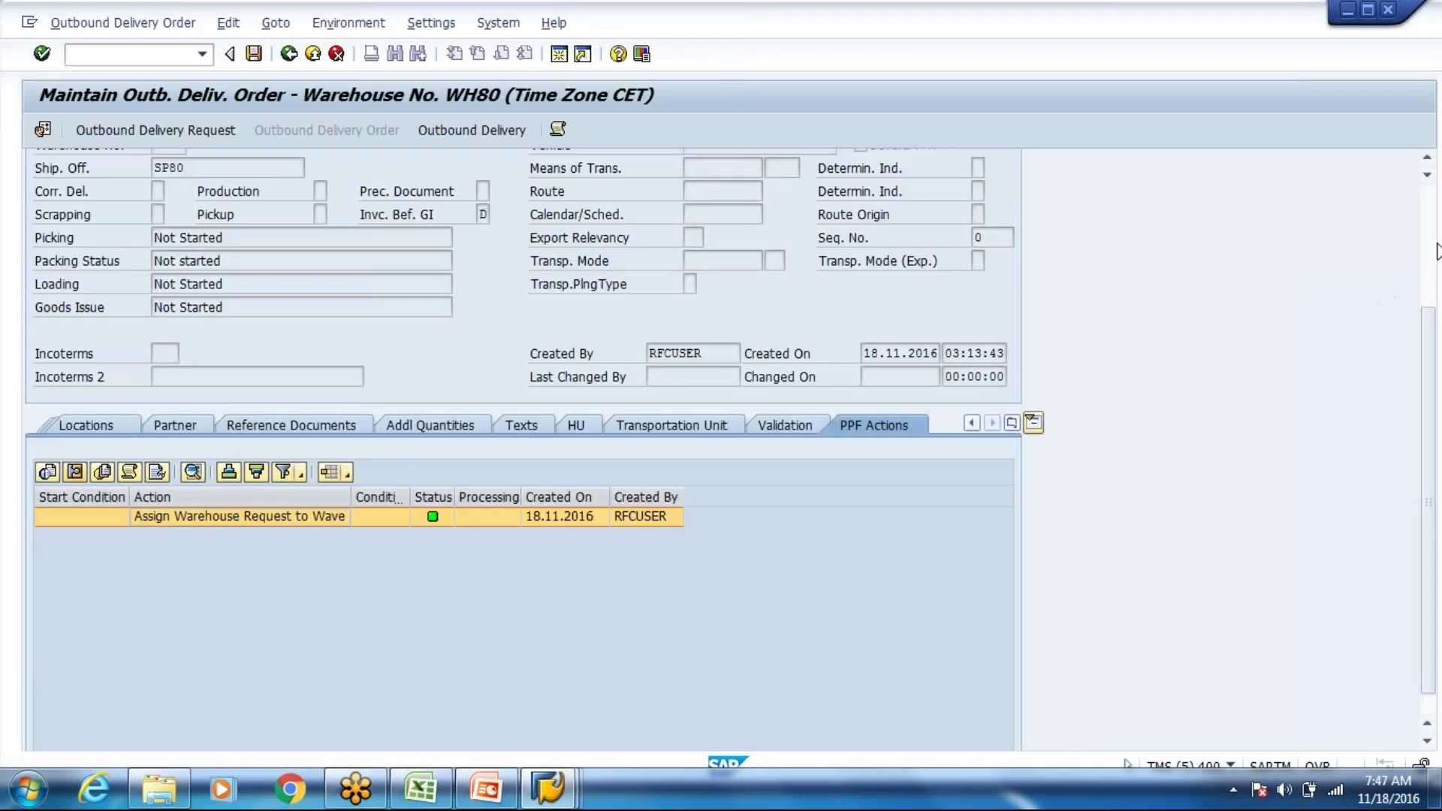
{"action": "left_click", "coordinate": [1429, 238]}
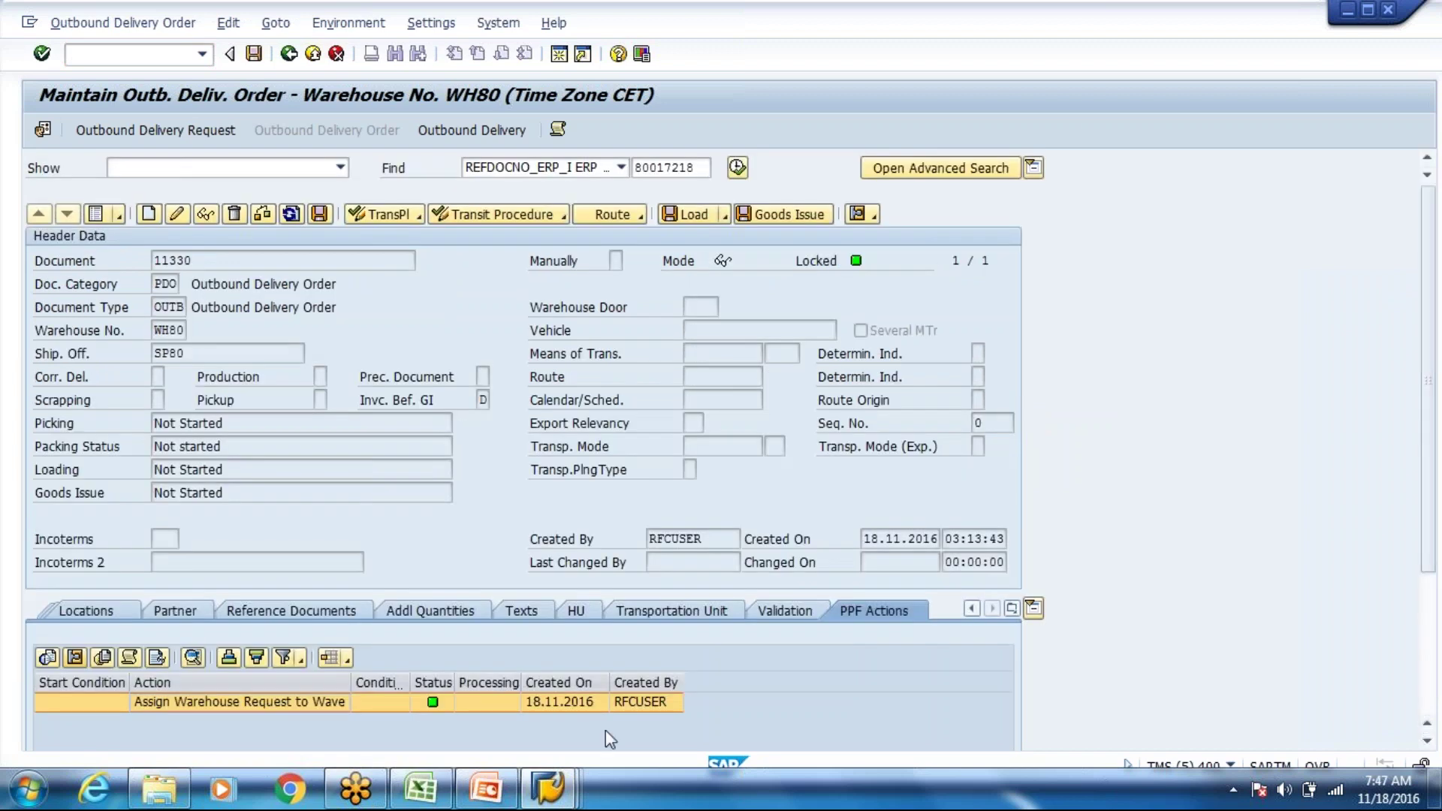
{"action": "left_click", "coordinate": [1020, 611]}
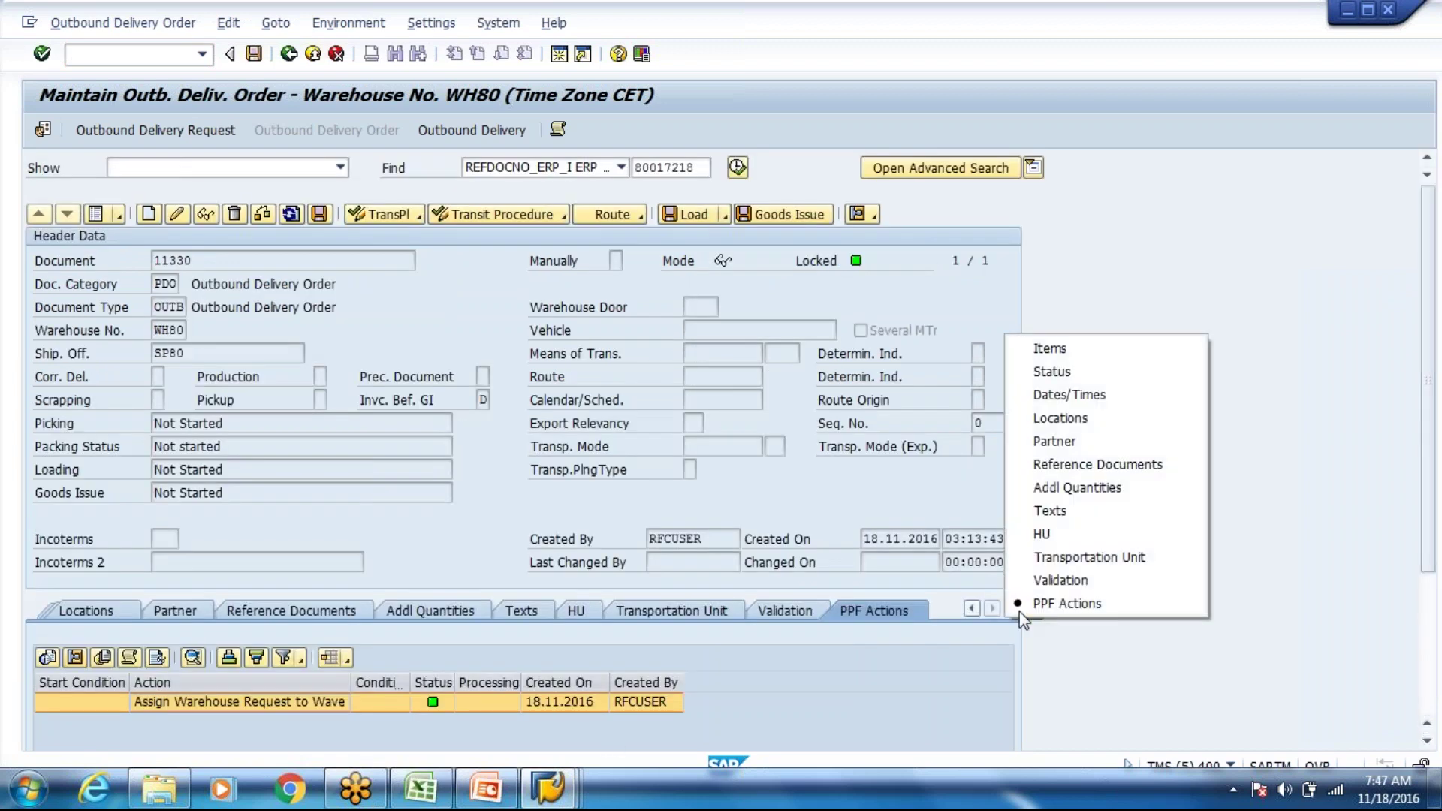
{"action": "left_click", "coordinate": [1081, 347]}
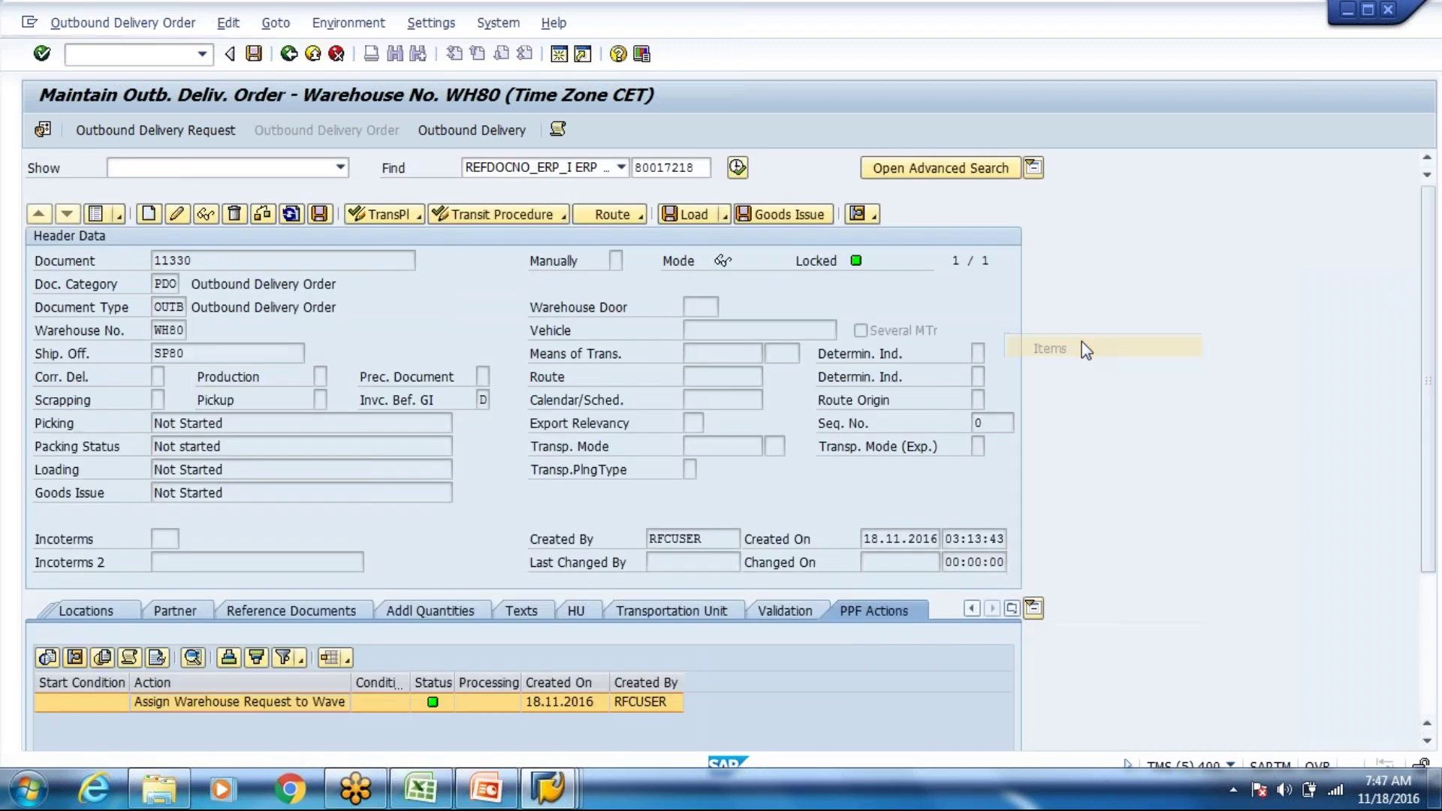
{"action": "left_click", "coordinate": [98, 220]}
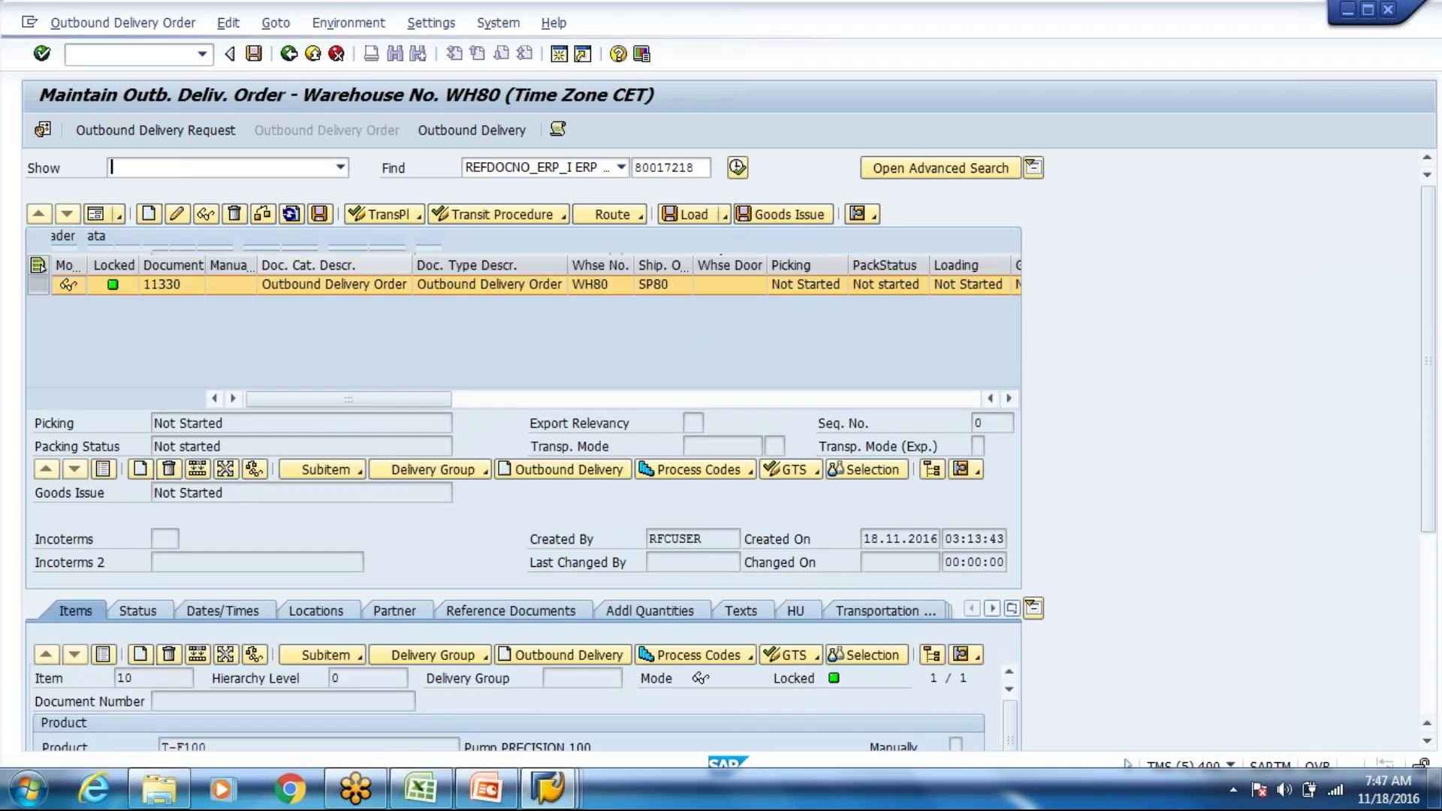
Step: Find the outbound delivery order by the ERP number of the newly distributed delivery
{"action": "left_click", "coordinate": [697, 167]}
{"action": "key", "text": "BackSpace"}
{"action": "type", "text": "9"}
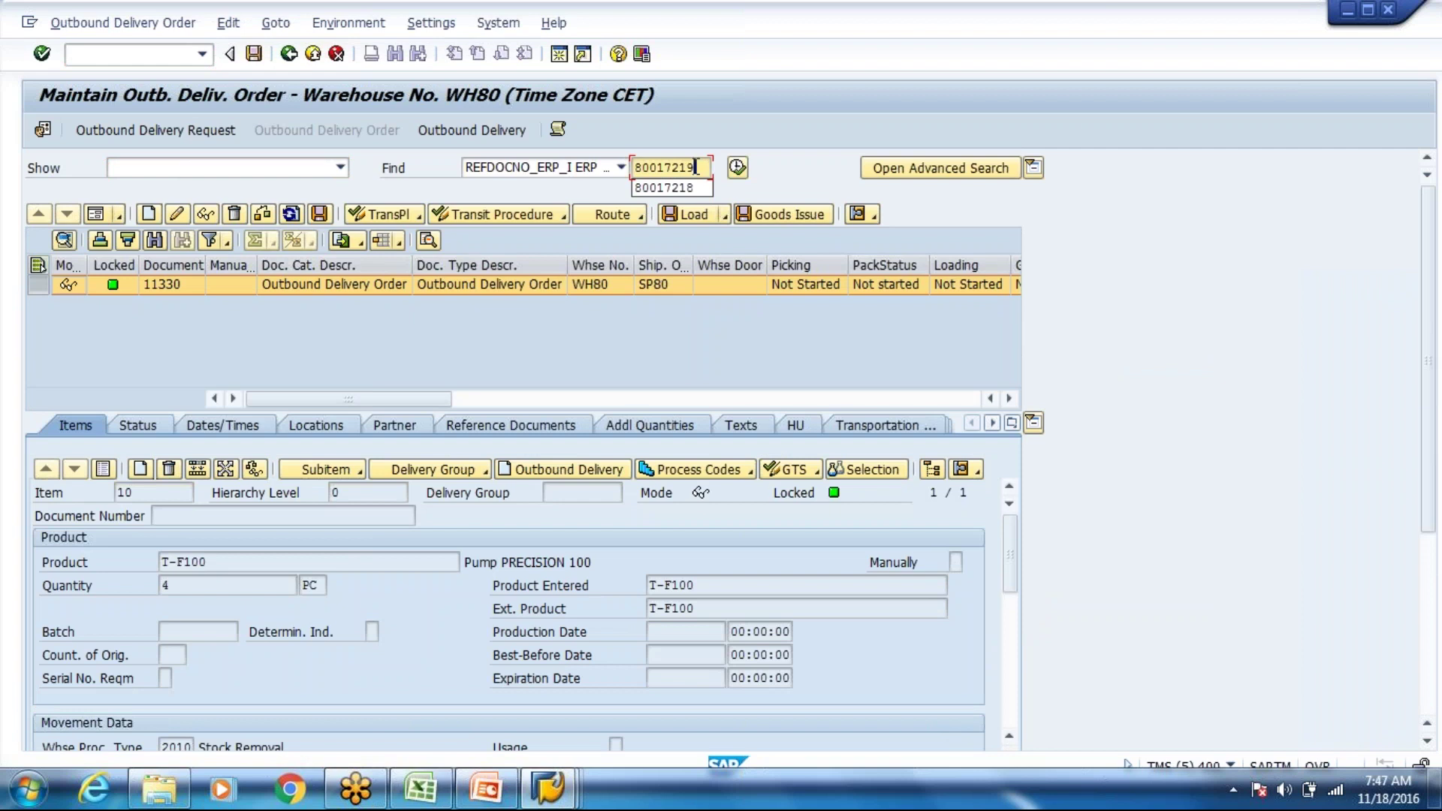
{"action": "left_click", "coordinate": [737, 167]}
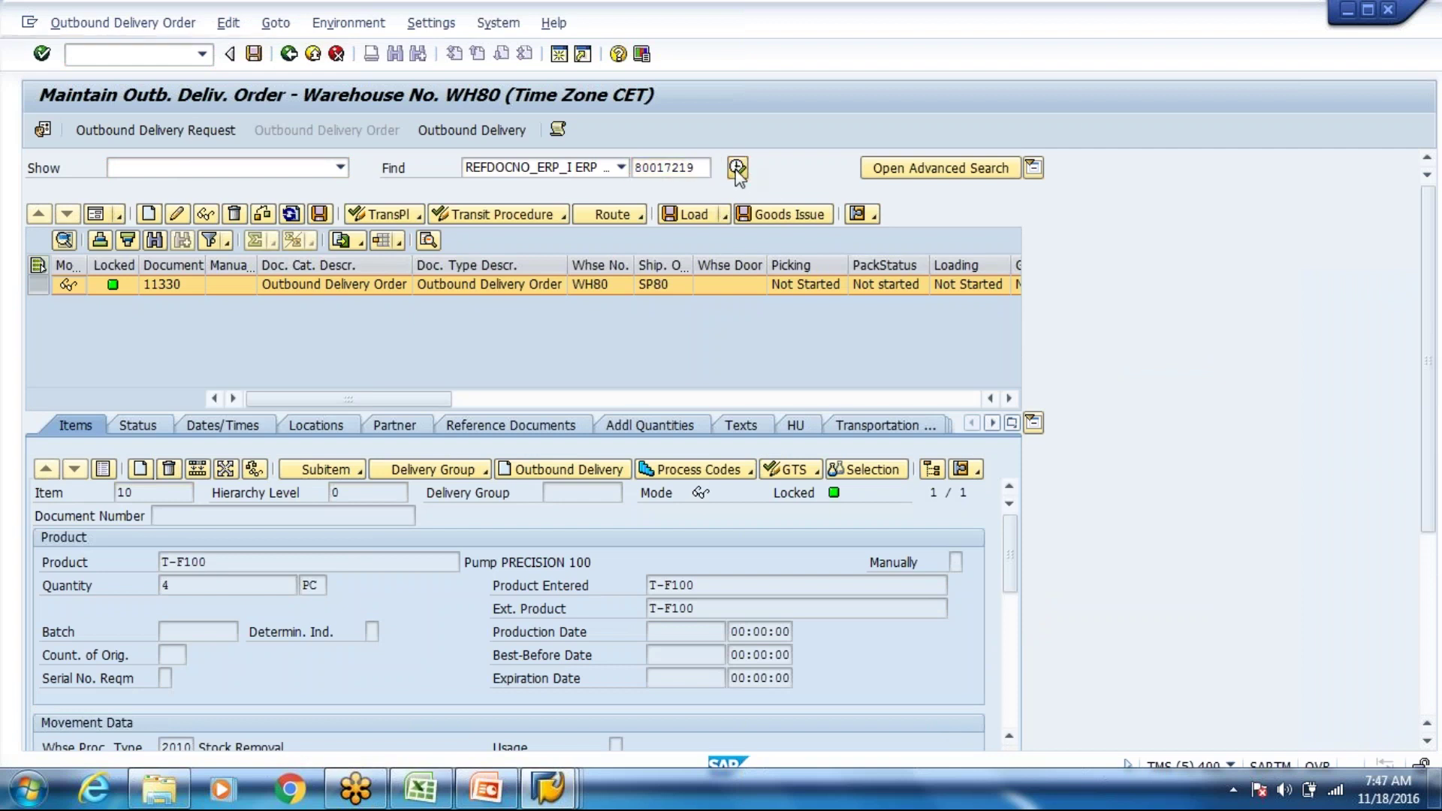
Step: Display the processing log of the order's PPF action for wave assignment, review it and close the log
{"action": "left_click", "coordinate": [1013, 425]}
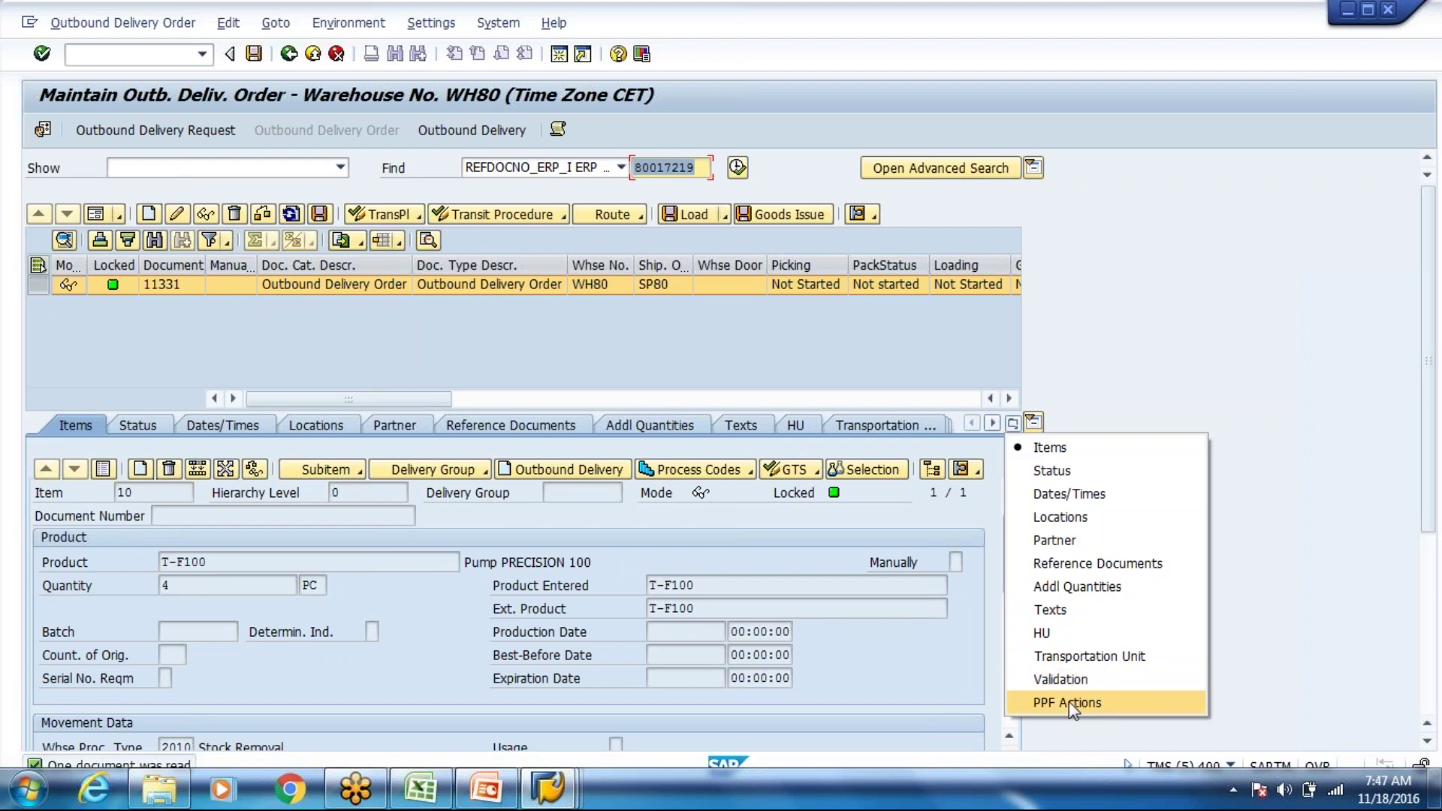
{"action": "left_click", "coordinate": [1069, 702]}
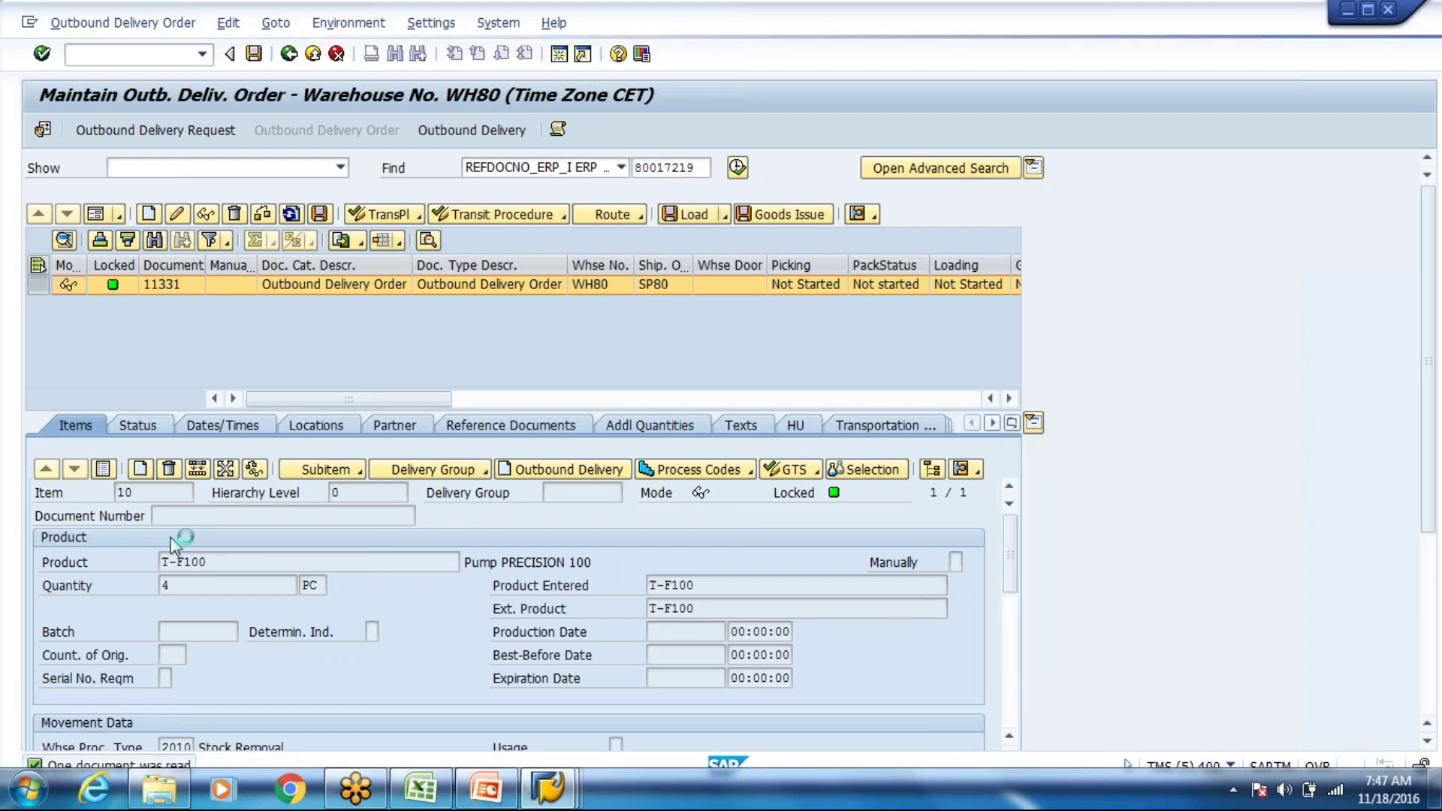
{"action": "left_click", "coordinate": [129, 473]}
{"action": "left_click", "coordinate": [394, 455]}
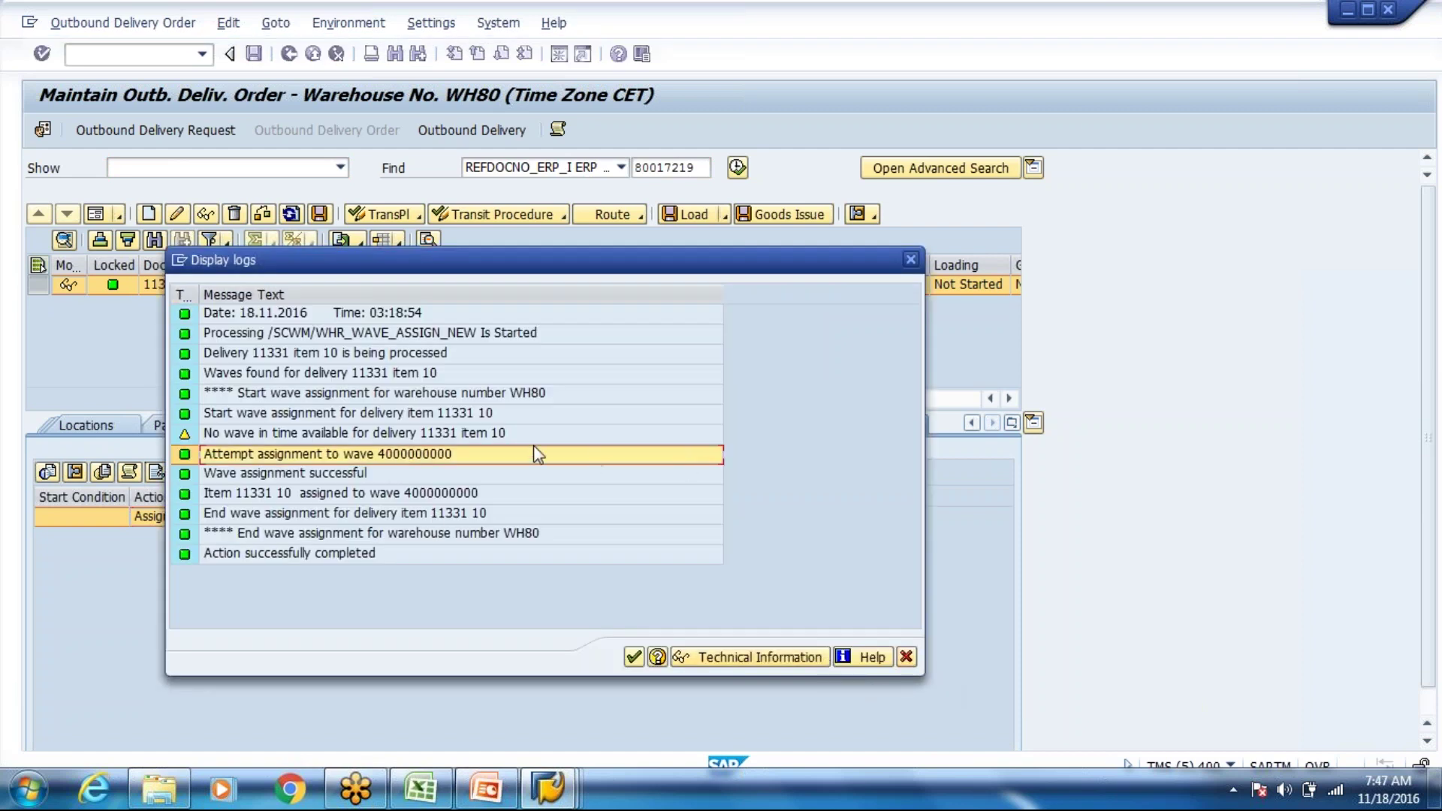
{"action": "left_click", "coordinate": [906, 657]}
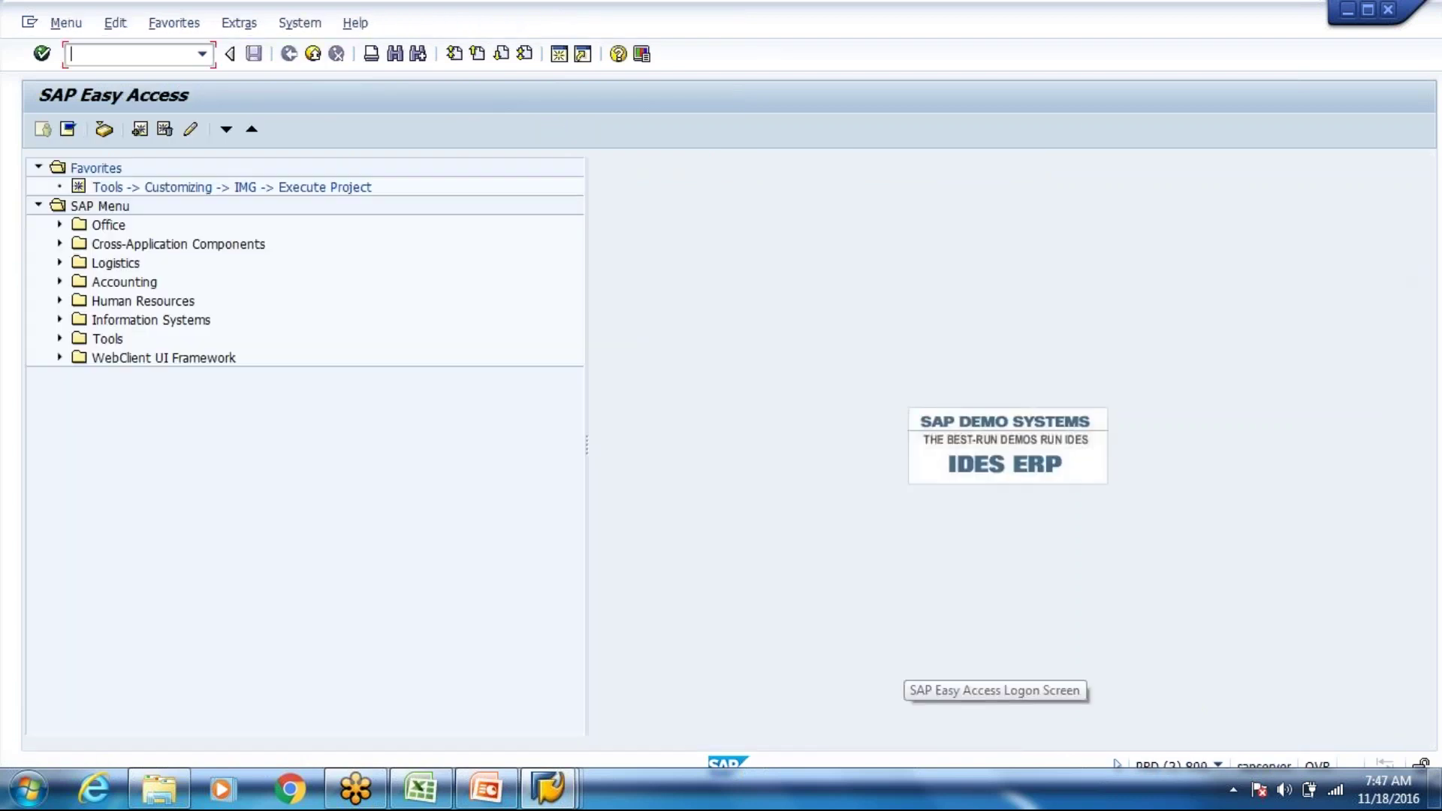
Step: Switch to Wave Management for warehouse WH80, list the wave header data and refresh the wave to check its assigned items
{"action": "key", "text": "alt+Tab"}
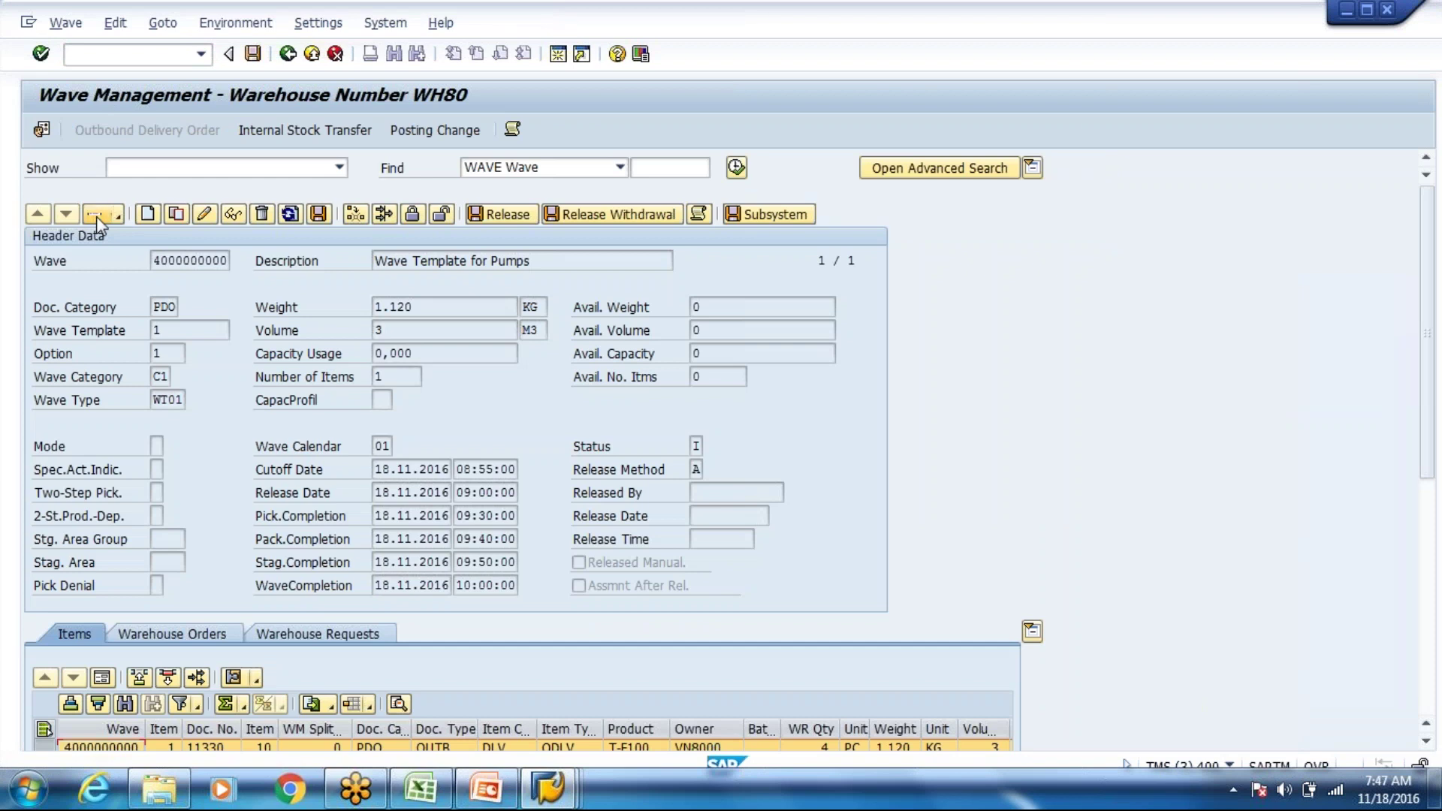
{"action": "left_click", "coordinate": [289, 214]}
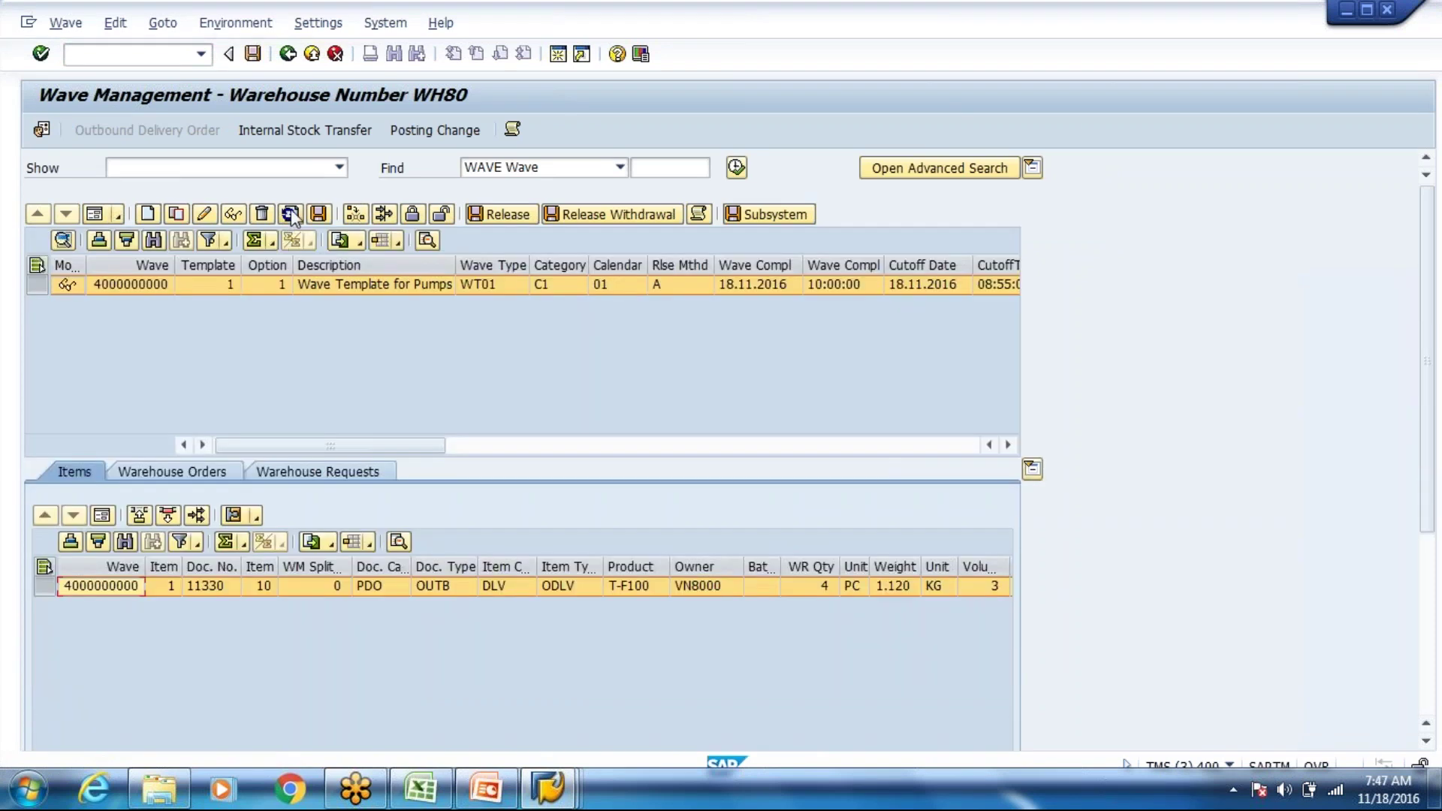
{"action": "left_click", "coordinate": [291, 215]}
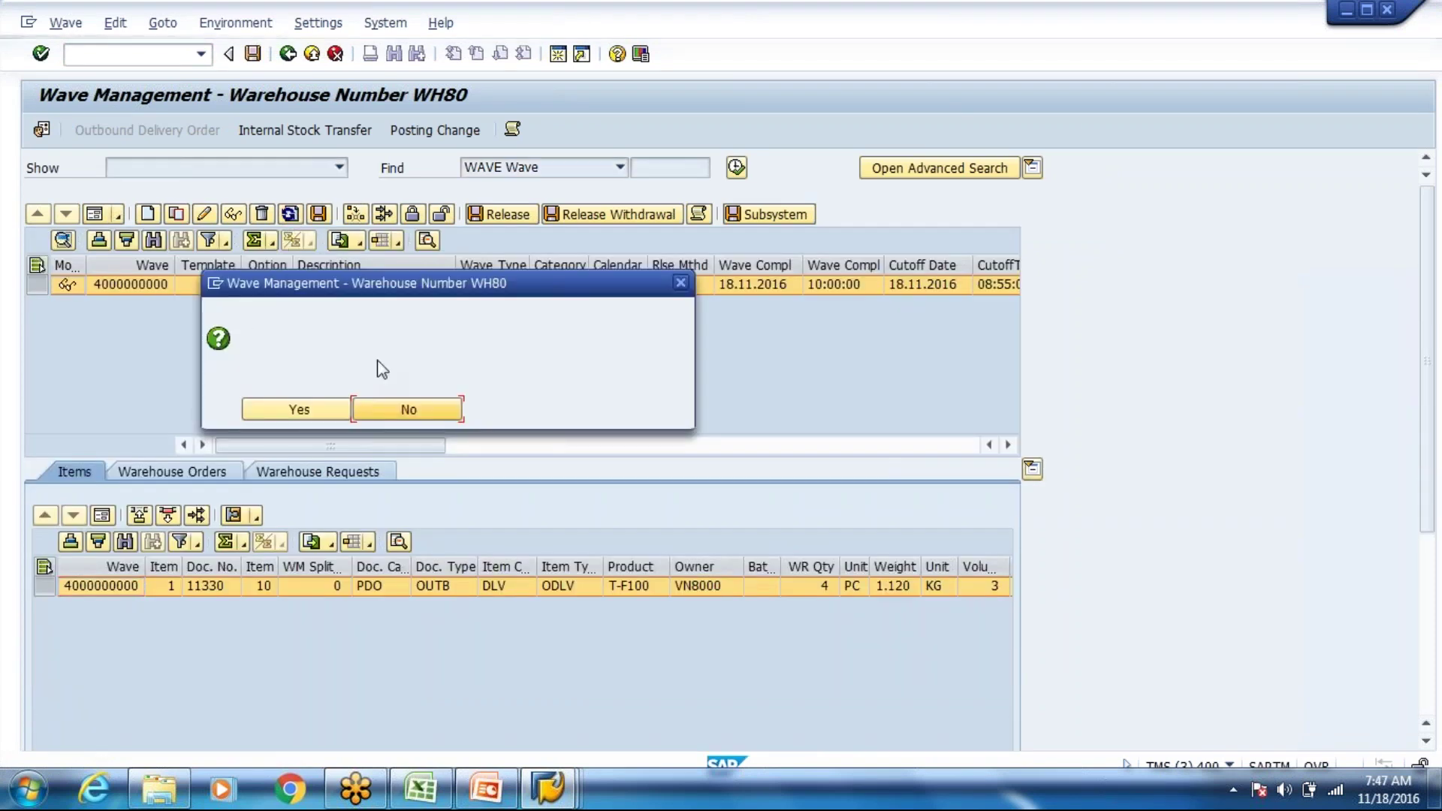
{"action": "key", "text": "Return"}
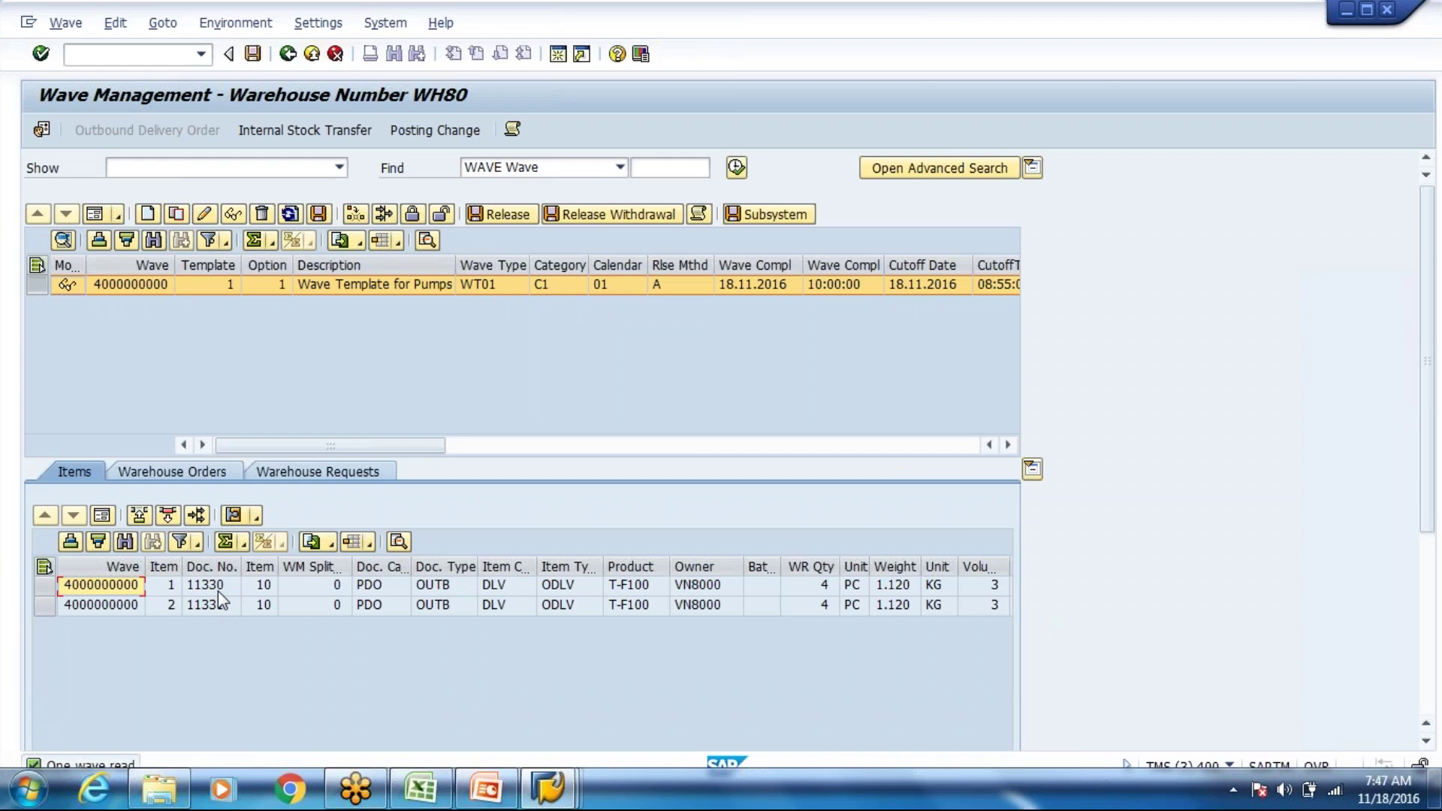
Step: Switch to the ERP session and start transaction VL01N to create an outbound delivery with order reference
{"action": "key", "text": "alt+Tab"}
{"action": "key", "text": "alt+Tab"}
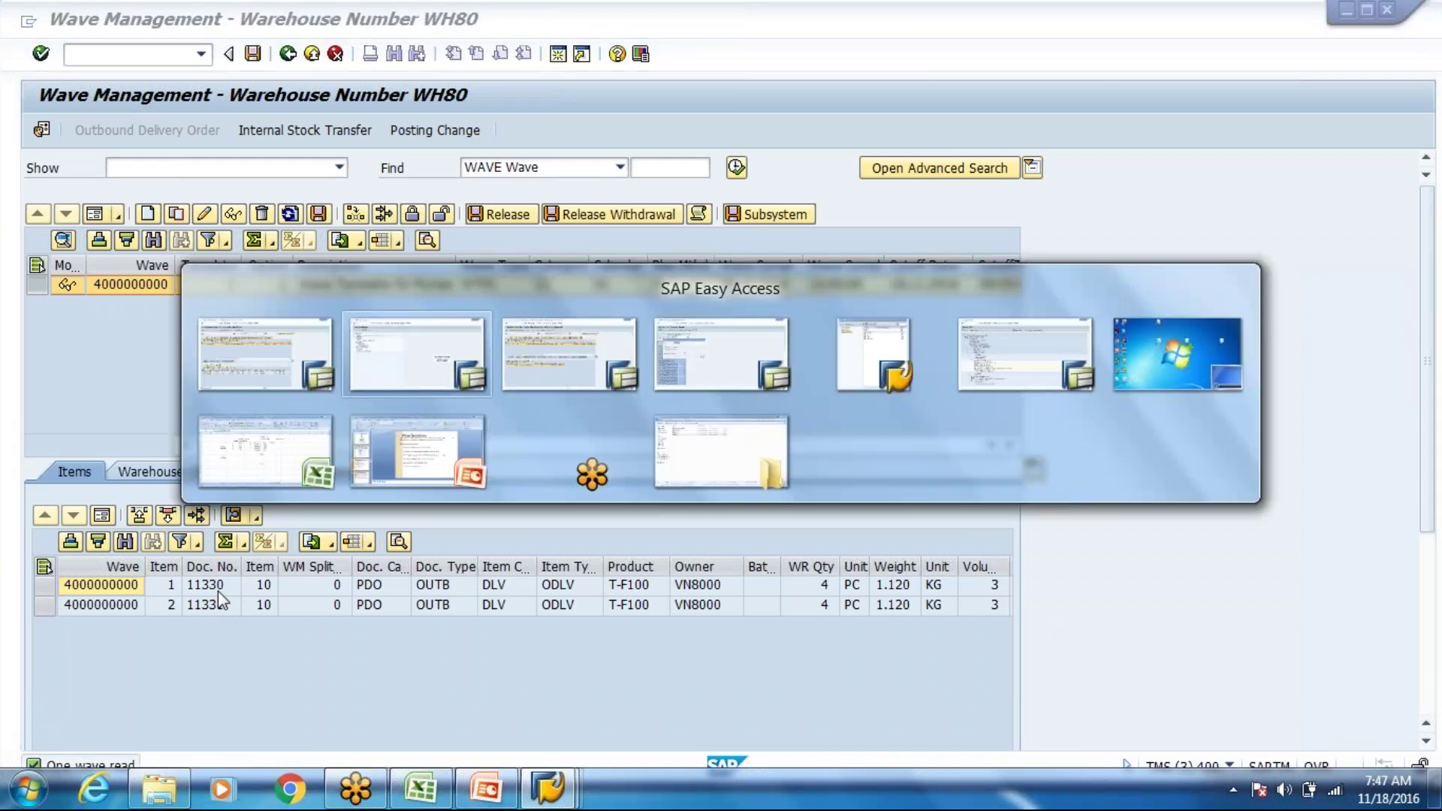
{"action": "key", "text": "alt+Tab"}
{"action": "key", "text": "alt+Tab"}
{"action": "type", "text": "vl31n"}
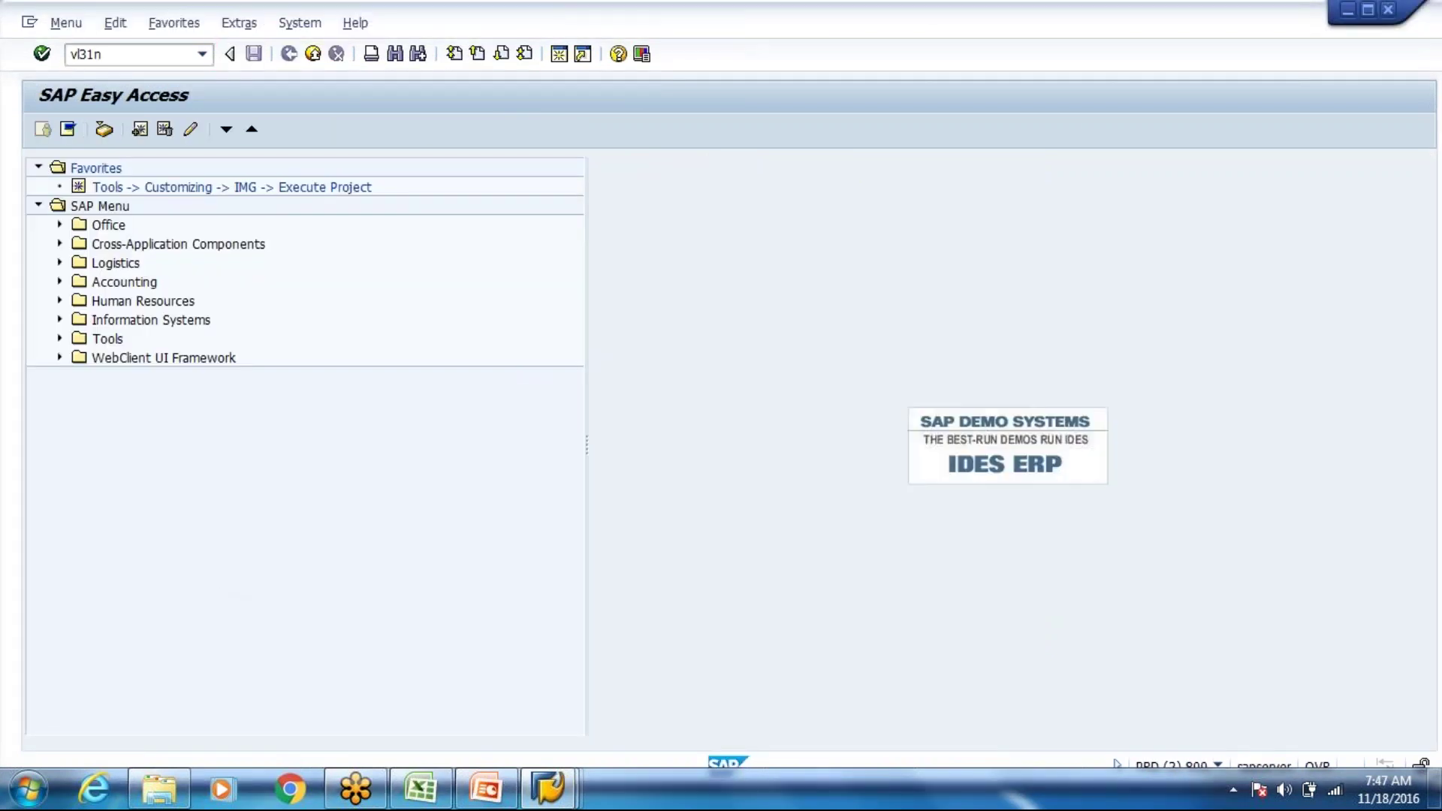
{"action": "key", "text": "Return"}
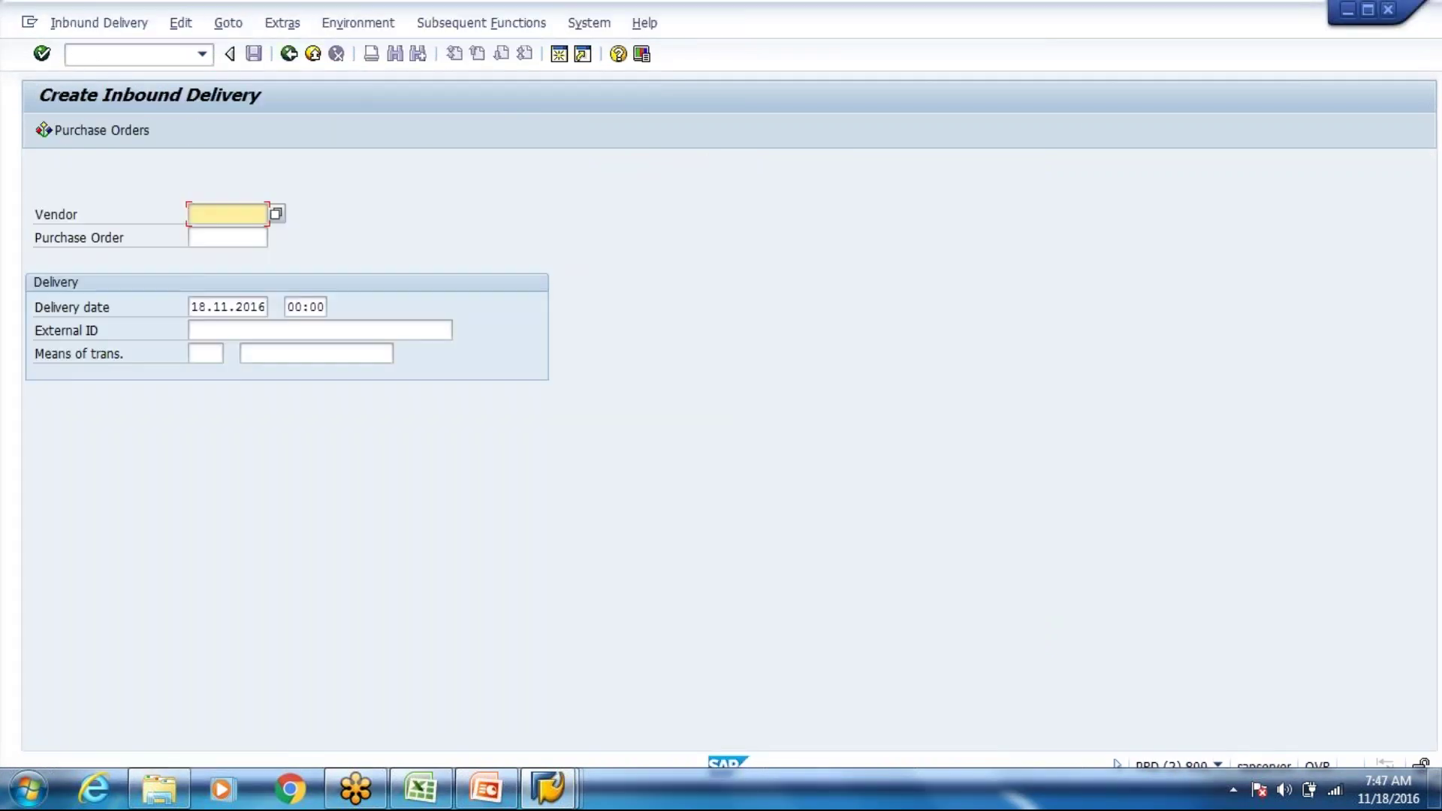
{"action": "left_click", "coordinate": [152, 46]}
{"action": "type", "text": "/"}
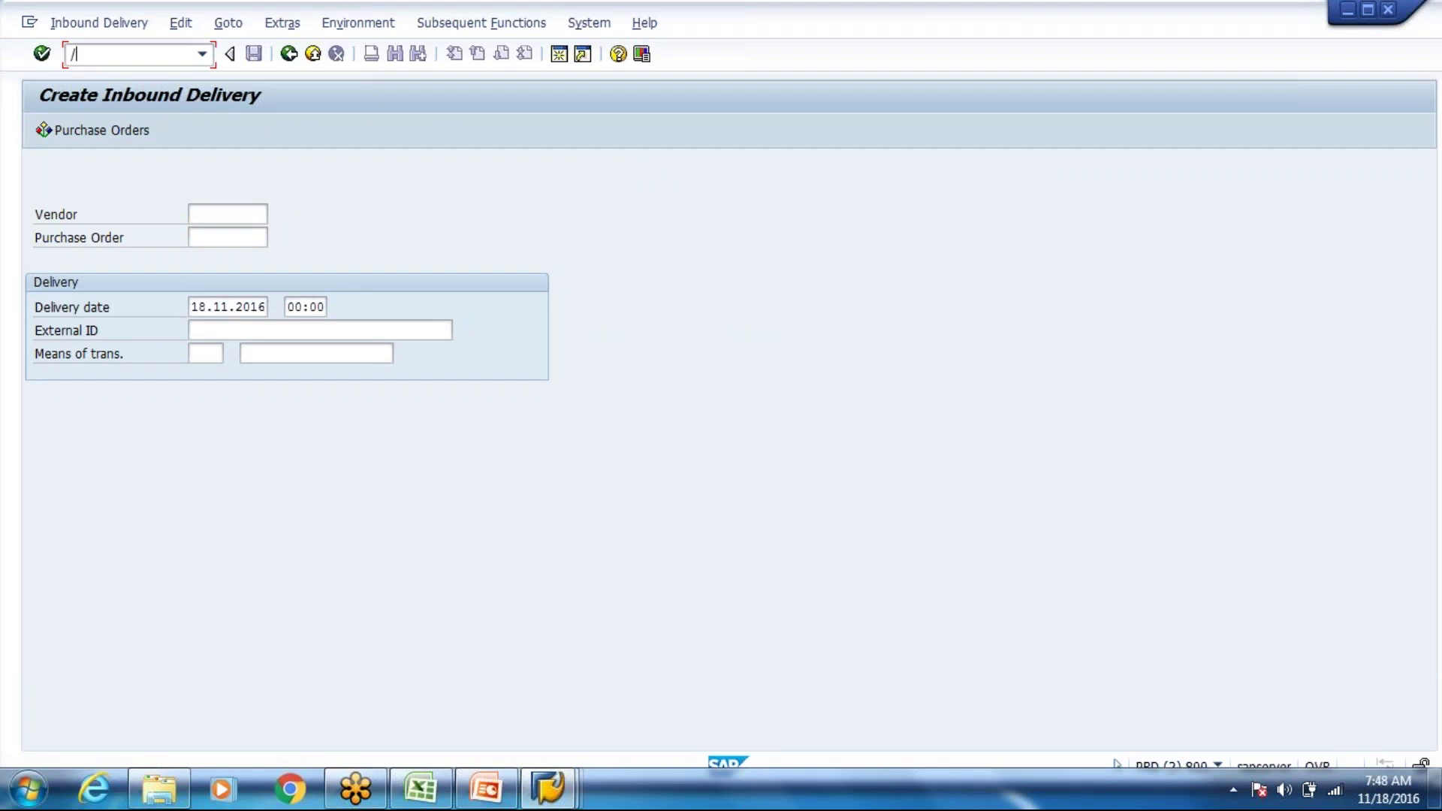
{"action": "type", "text": "nvl01n"}
{"action": "key", "text": "Return"}
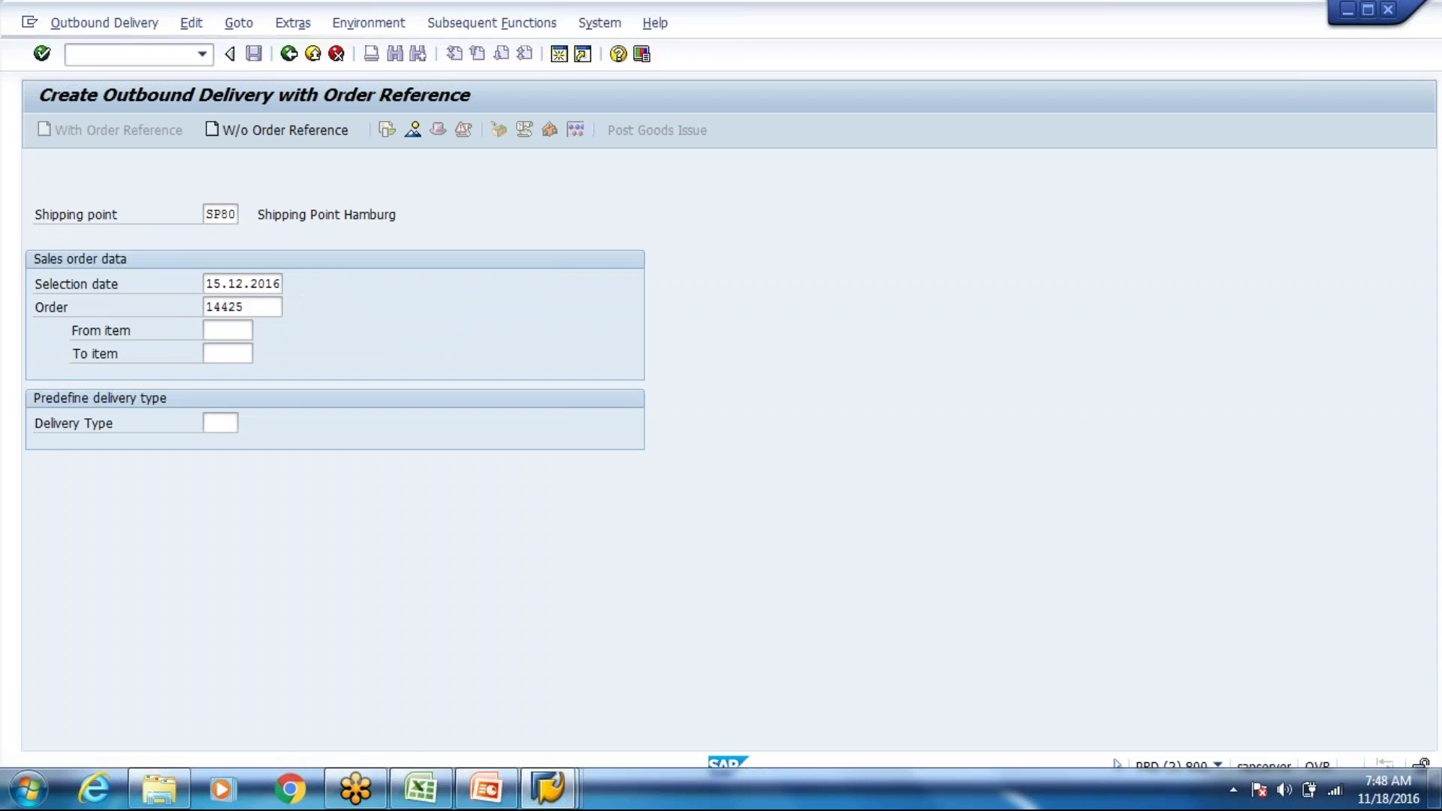
Step: Create the delivery from the proposed sales order at shipping point SP80 and set the item's storage location to 4000
{"action": "key", "text": "Return"}
{"action": "left_click", "coordinate": [291, 398]}
{"action": "left_click", "coordinate": [297, 418]}
{"action": "key", "text": "Return"}
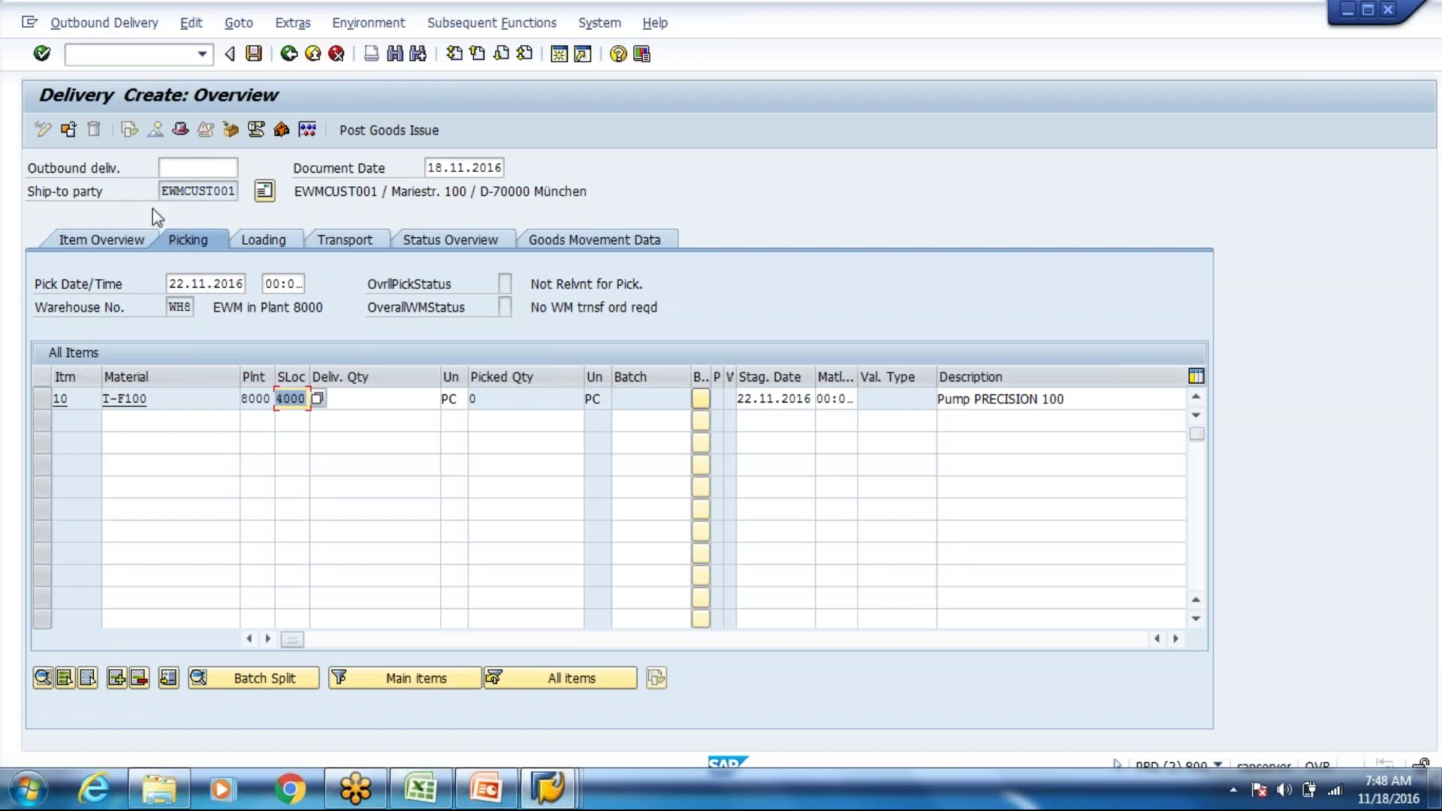
Step: Set the new delivery's planned and actual goods movement dates to 18.11.2016
{"action": "left_click", "coordinate": [574, 240]}
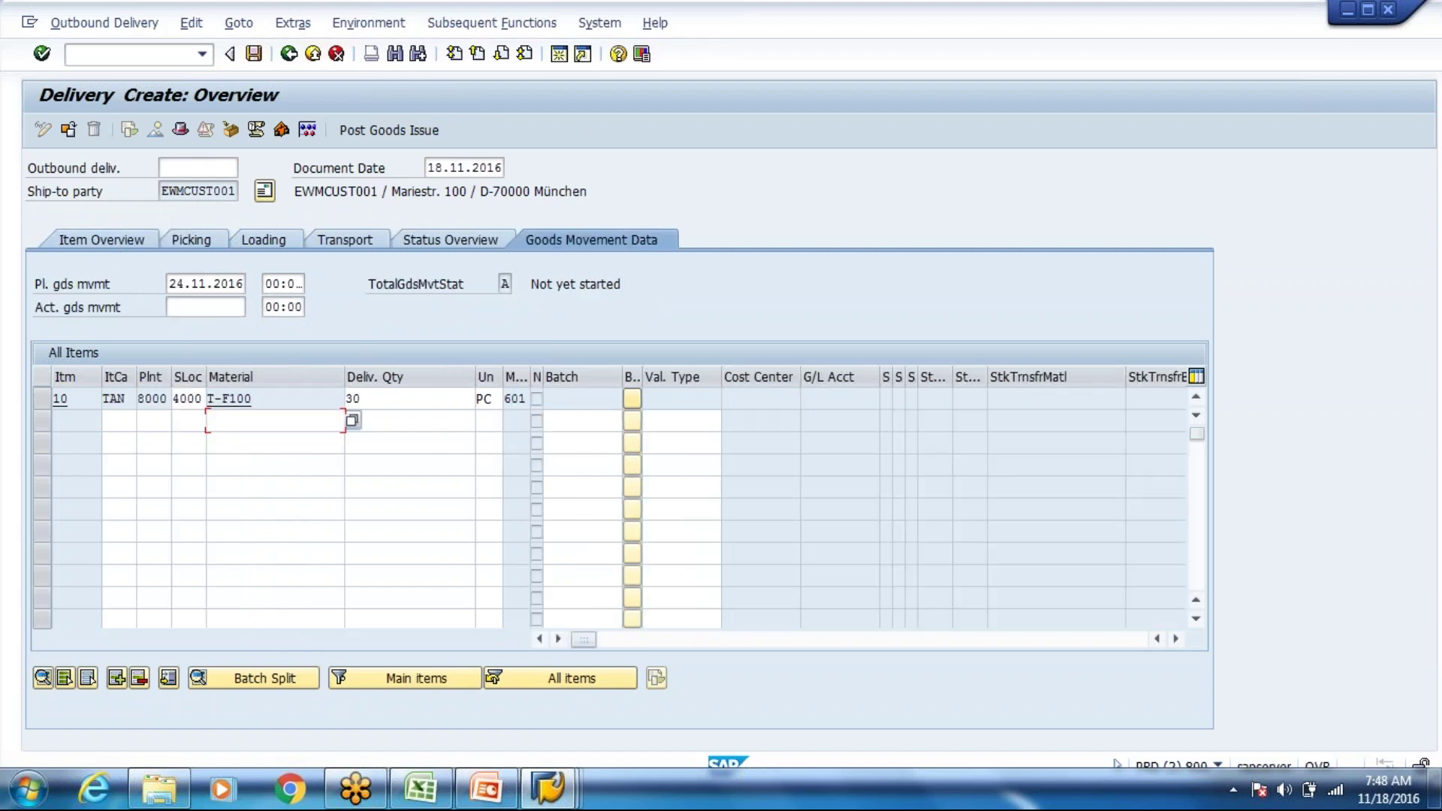
{"action": "left_click", "coordinate": [178, 307]}
{"action": "left_click", "coordinate": [207, 328]}
{"action": "key", "text": "Tab"}
{"action": "key", "text": "shift+Tab"}
{"action": "type", "text": "1"}
{"action": "key", "text": "Down"}
{"action": "key", "text": "Return"}
{"action": "key", "text": "Tab"}
{"action": "key", "text": "Tab"}
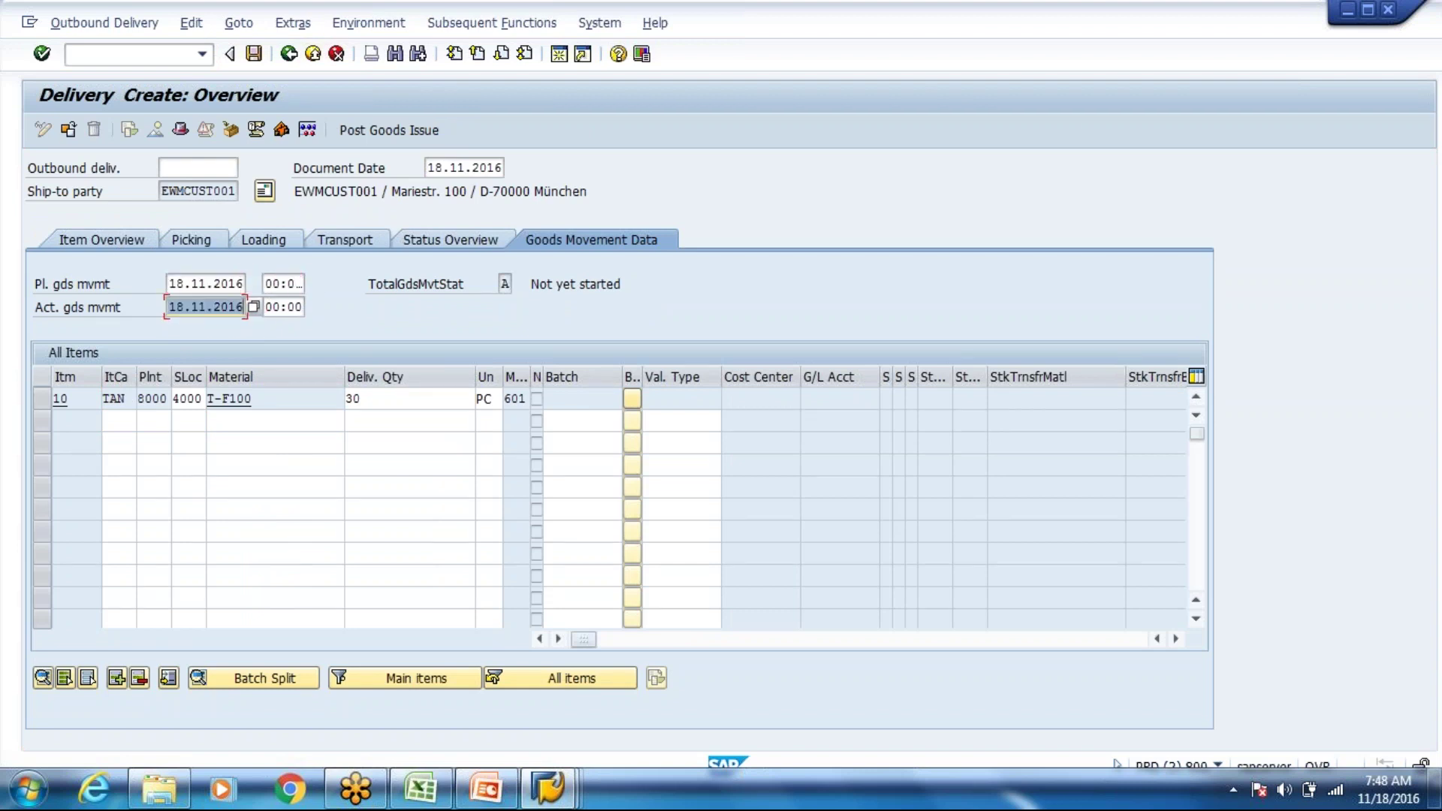
Step: Set the new delivery's planned goods movement time to 08:30
{"action": "key", "text": "shift+Tab"}
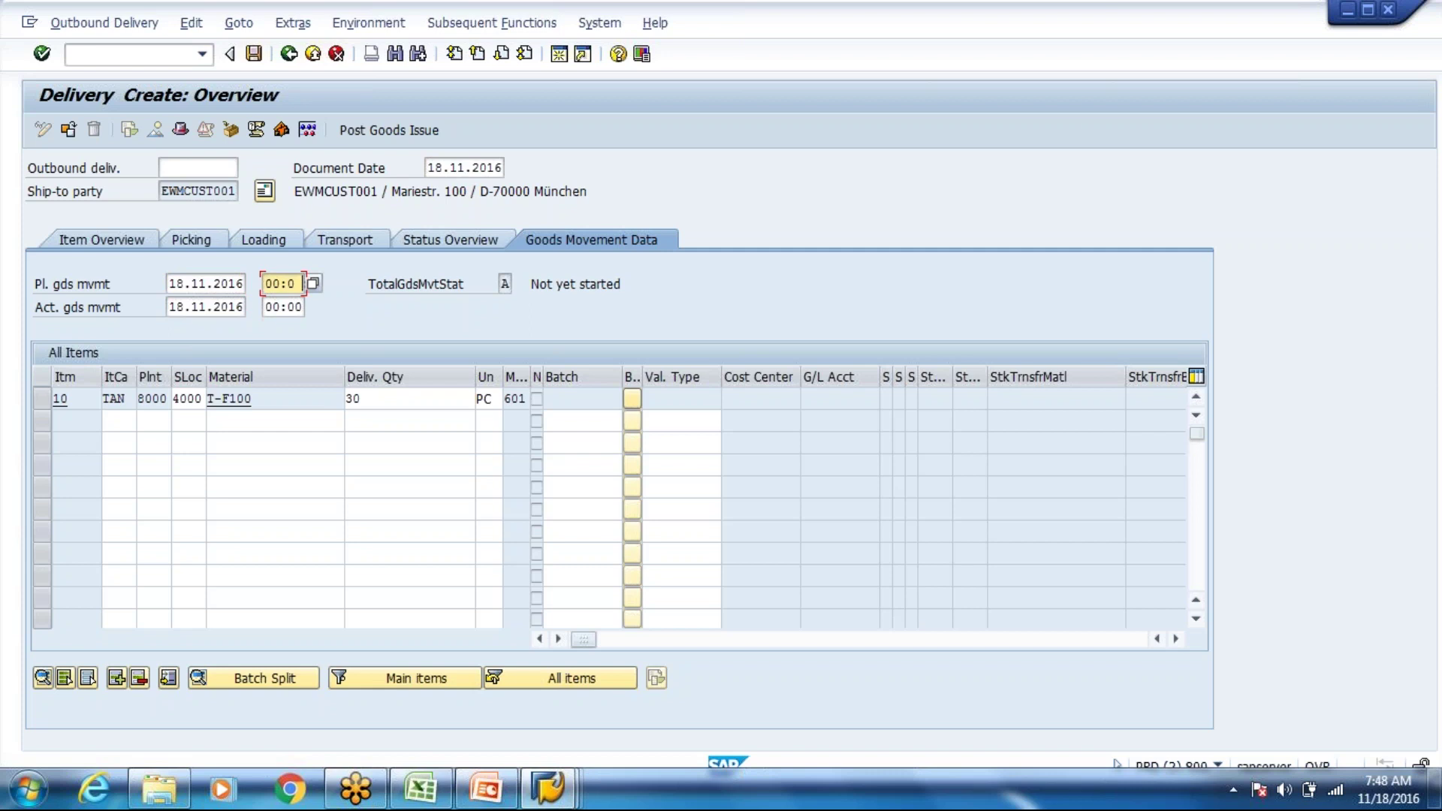
{"action": "key", "text": "Left"}
{"action": "key", "text": "Left"}
{"action": "key", "text": "Left"}
{"action": "key", "text": "Left"}
{"action": "key", "text": "Left"}
{"action": "key", "text": "Delete"}
{"action": "key", "text": "Delete"}
{"action": "key", "text": "Delete"}
{"action": "type", "text": "30:00"}
{"action": "key", "text": "Left"}
{"action": "key", "text": "Left"}
{"action": "key", "text": "Left"}
{"action": "key", "text": "Left"}
{"action": "key", "text": "Down"}
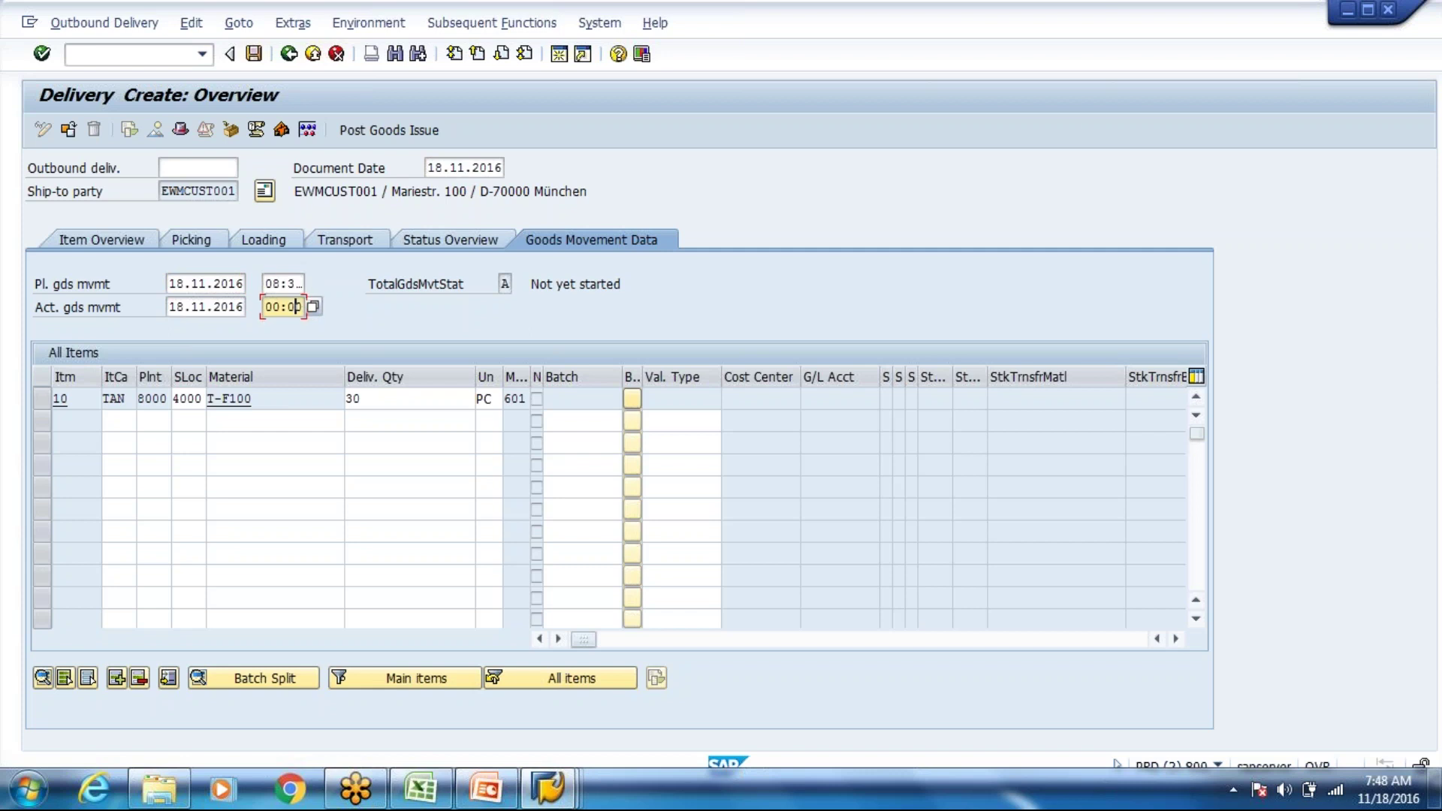
Step: Set the delivery's planned and actual goods movement times to 11:30 and save the delivery
{"action": "key", "text": "BackSpace"}
{"action": "key", "text": "BackSpace"}
{"action": "key", "text": "BackSpace"}
{"action": "key", "text": "BackSpace"}
{"action": "key", "text": "BackSpace"}
{"action": "key", "text": "Down"}
{"action": "key", "text": "Return"}
{"action": "key", "text": "Left"}
{"action": "key", "text": "Left"}
{"action": "key", "text": "Left"}
{"action": "key", "text": "Left"}
{"action": "type", "text": "11"}
{"action": "key", "text": "Up"}
{"action": "key", "text": "Left"}
{"action": "key", "text": "Left"}
{"action": "type", "text": "11"}
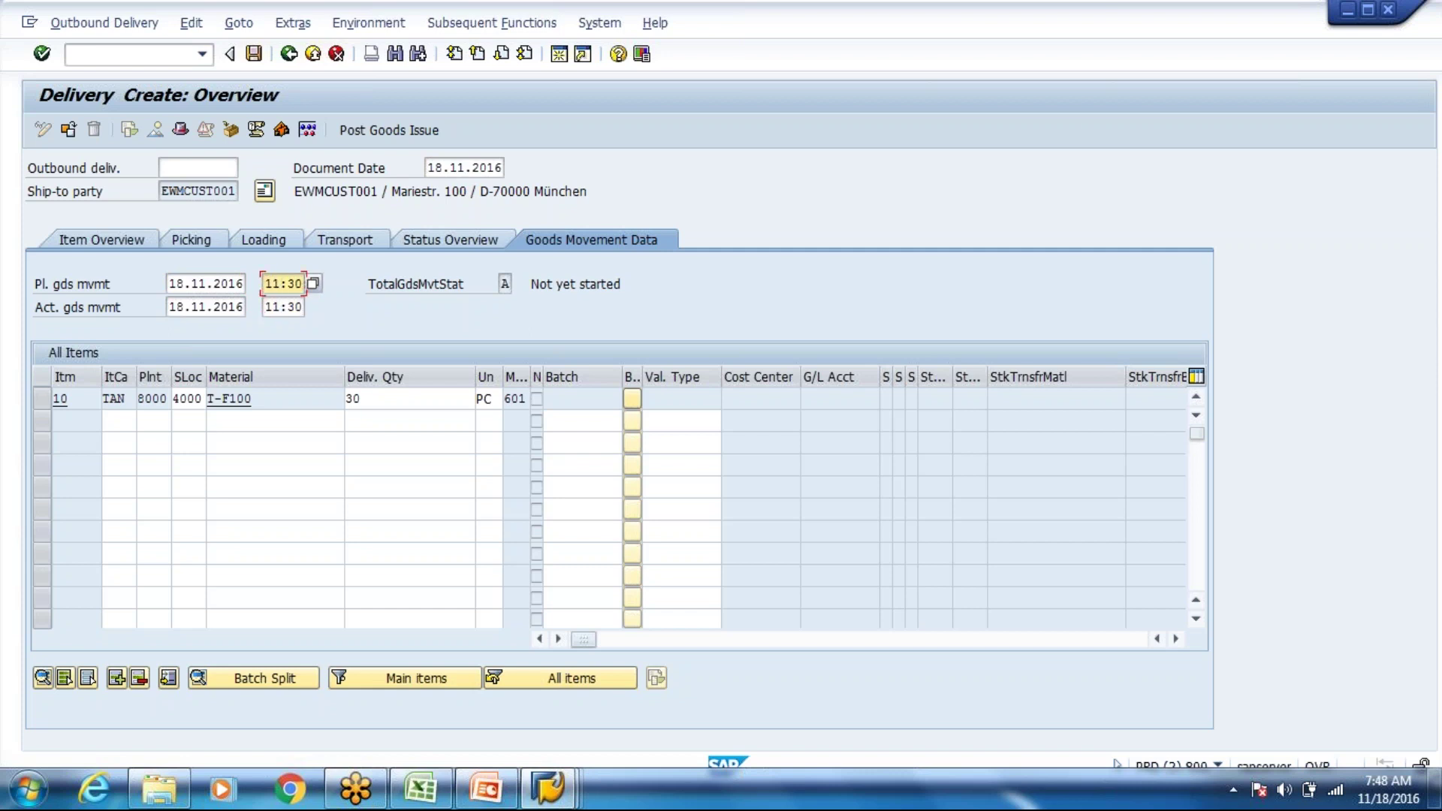
{"action": "key", "text": "Return"}
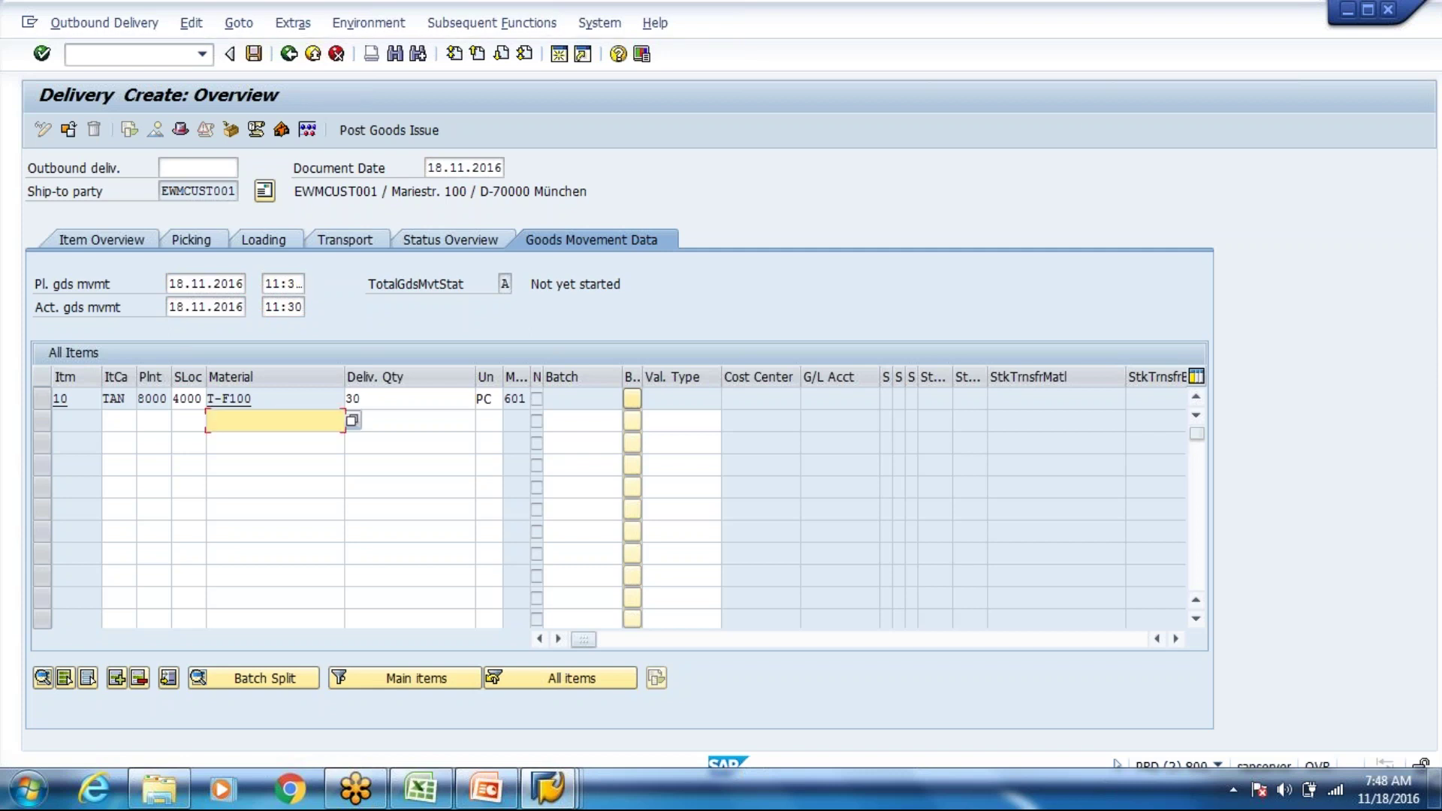
{"action": "key", "text": "ctrl+s"}
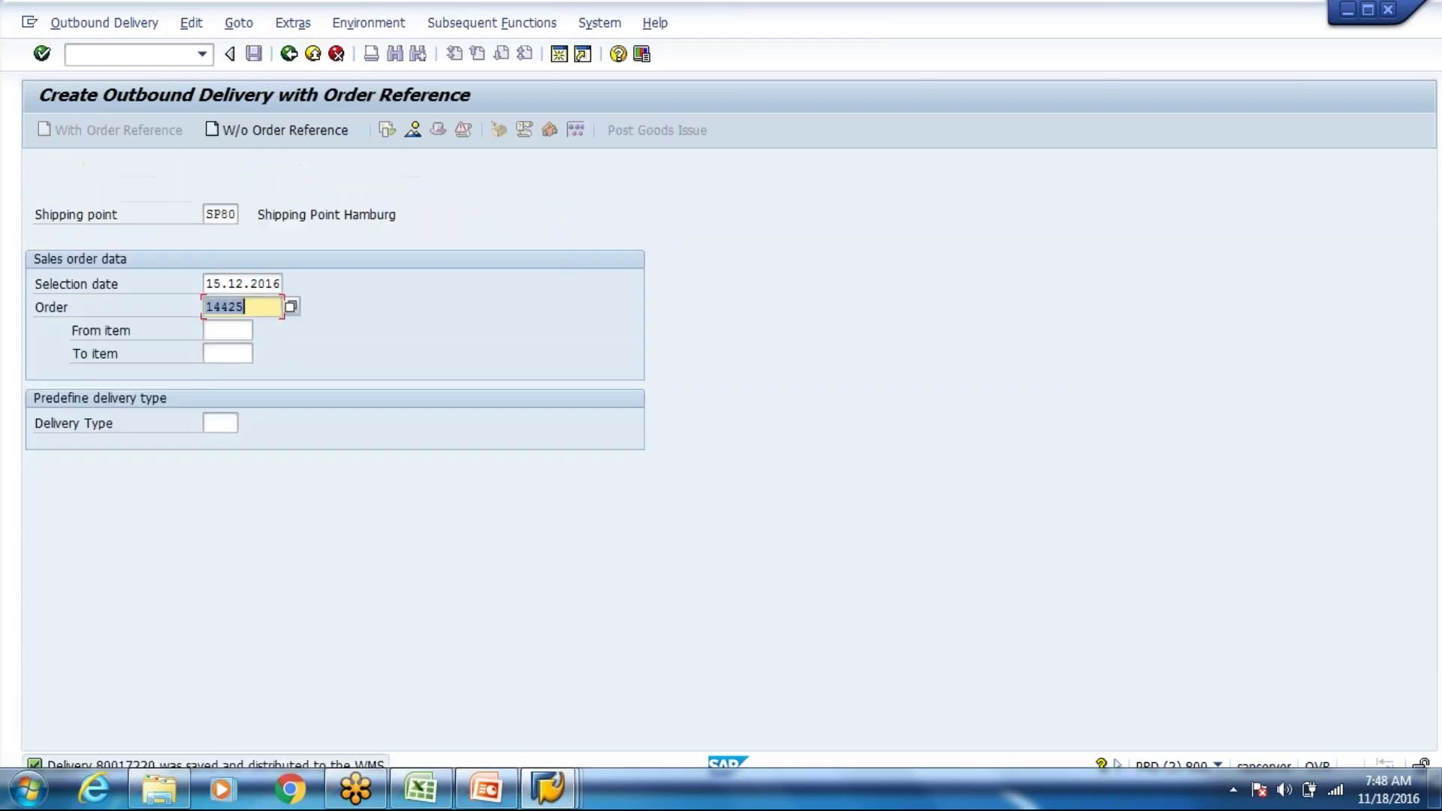
Step: Switch to outbound delivery order maintenance for warehouse WH80 and find the order by the new delivery's ERP document number
{"action": "key", "text": "alt+Tab"}
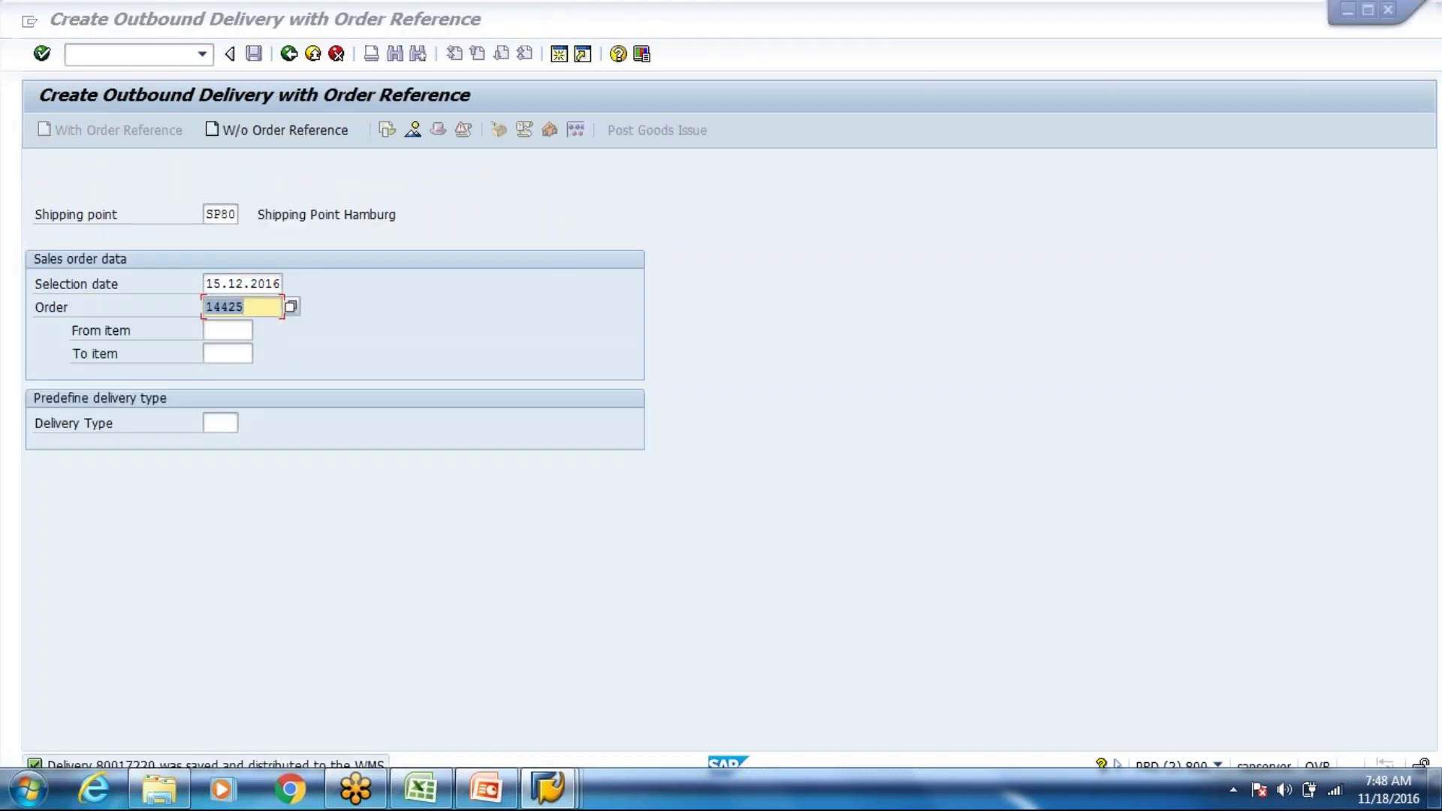
{"action": "double_click", "coordinate": [702, 163]}
{"action": "type", "text": "800172"}
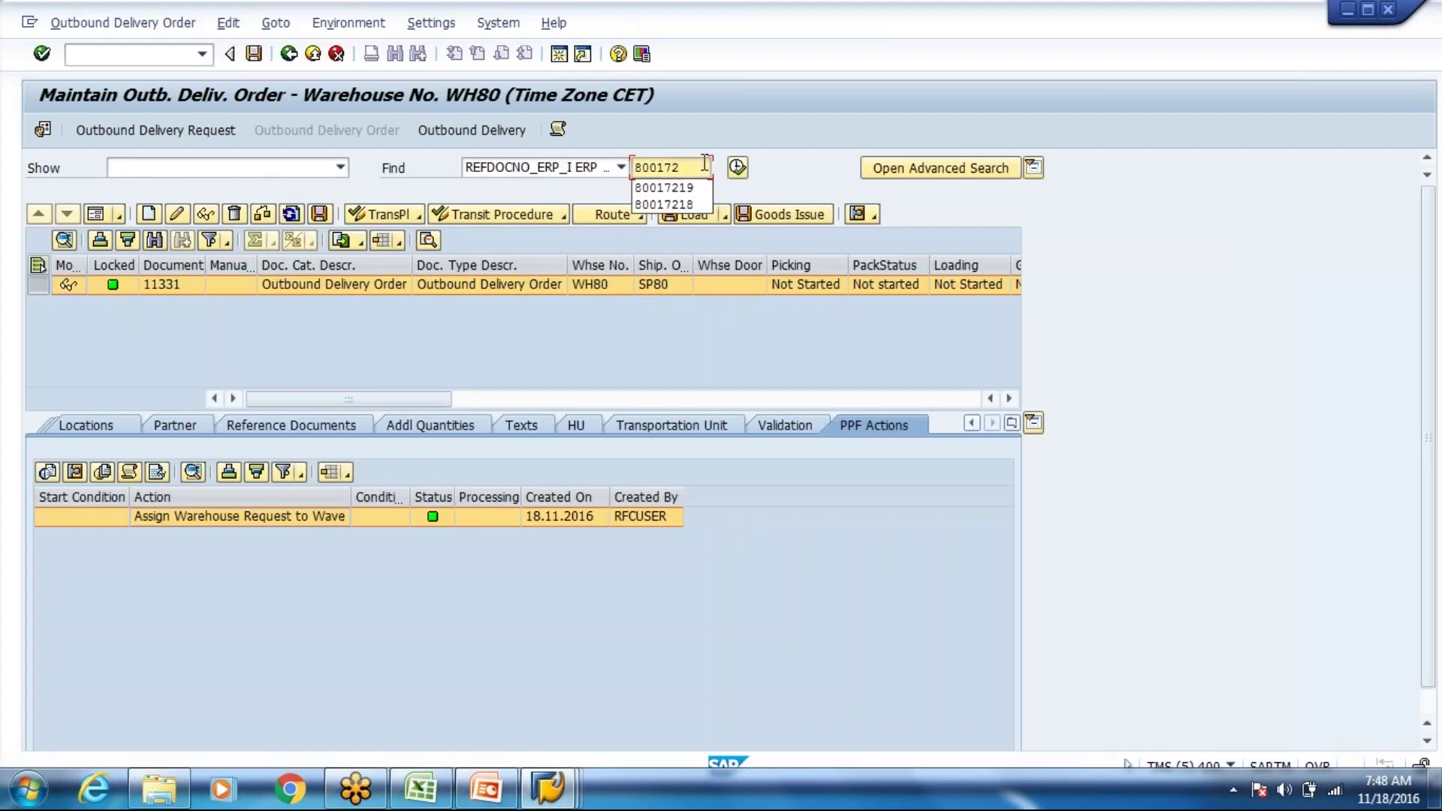
{"action": "type", "text": "20"}
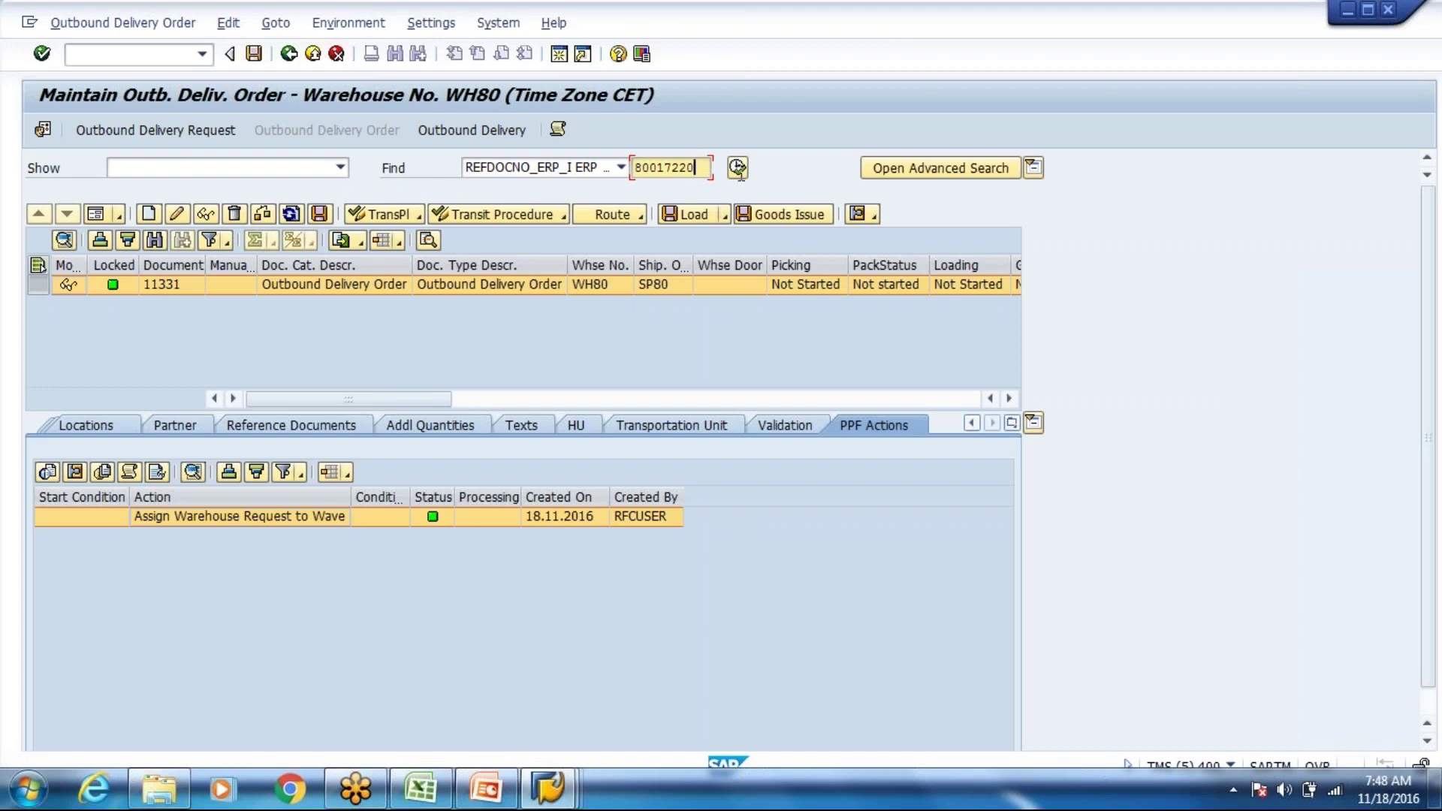
{"action": "left_click", "coordinate": [738, 168]}
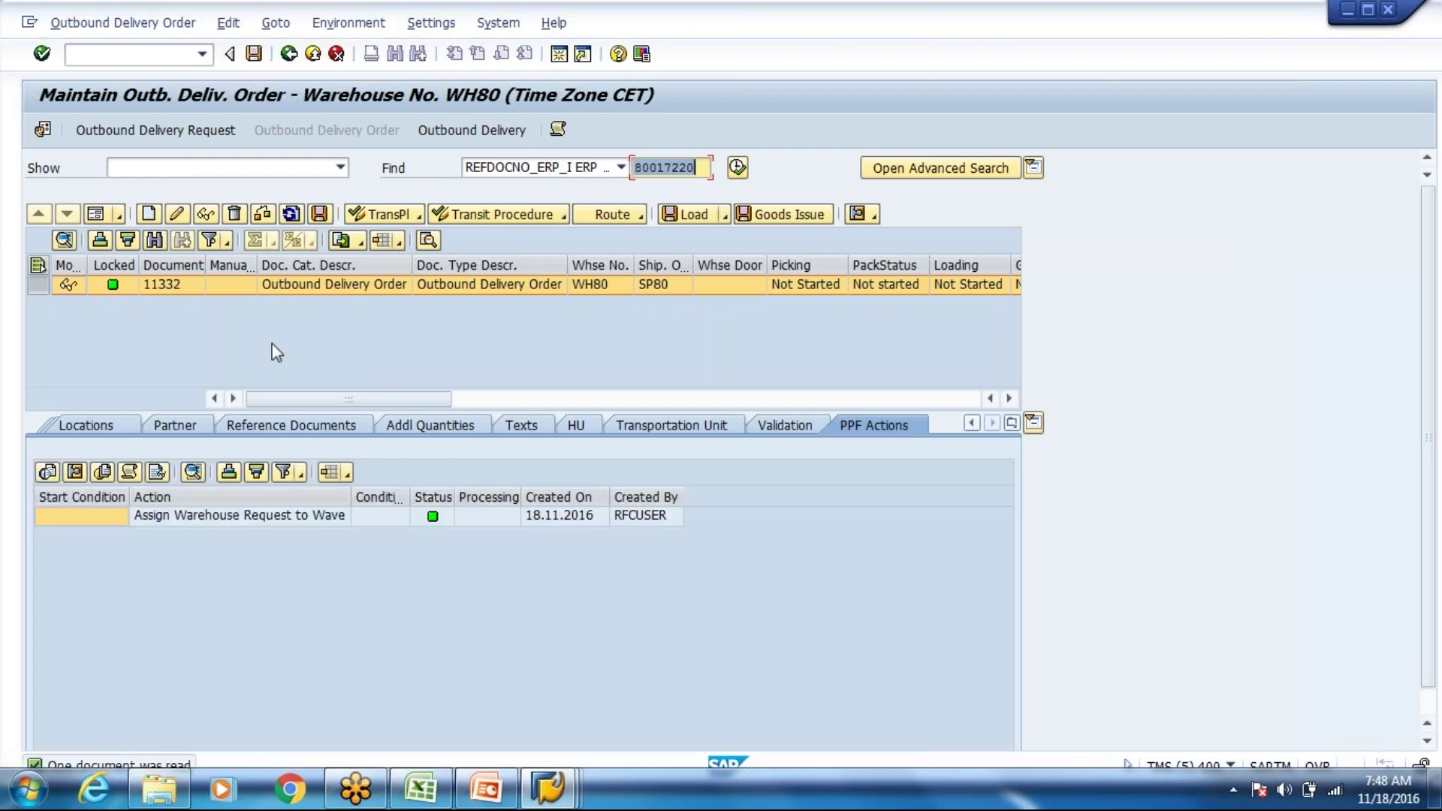
Step: Display the processing log of the delivery order's Assign Warehouse Request to Wave action and check the wave assignment messages
{"action": "key", "text": "alt+Tab"}
{"action": "key", "text": "alt+Tab"}
{"action": "left_click", "coordinate": [248, 515]}
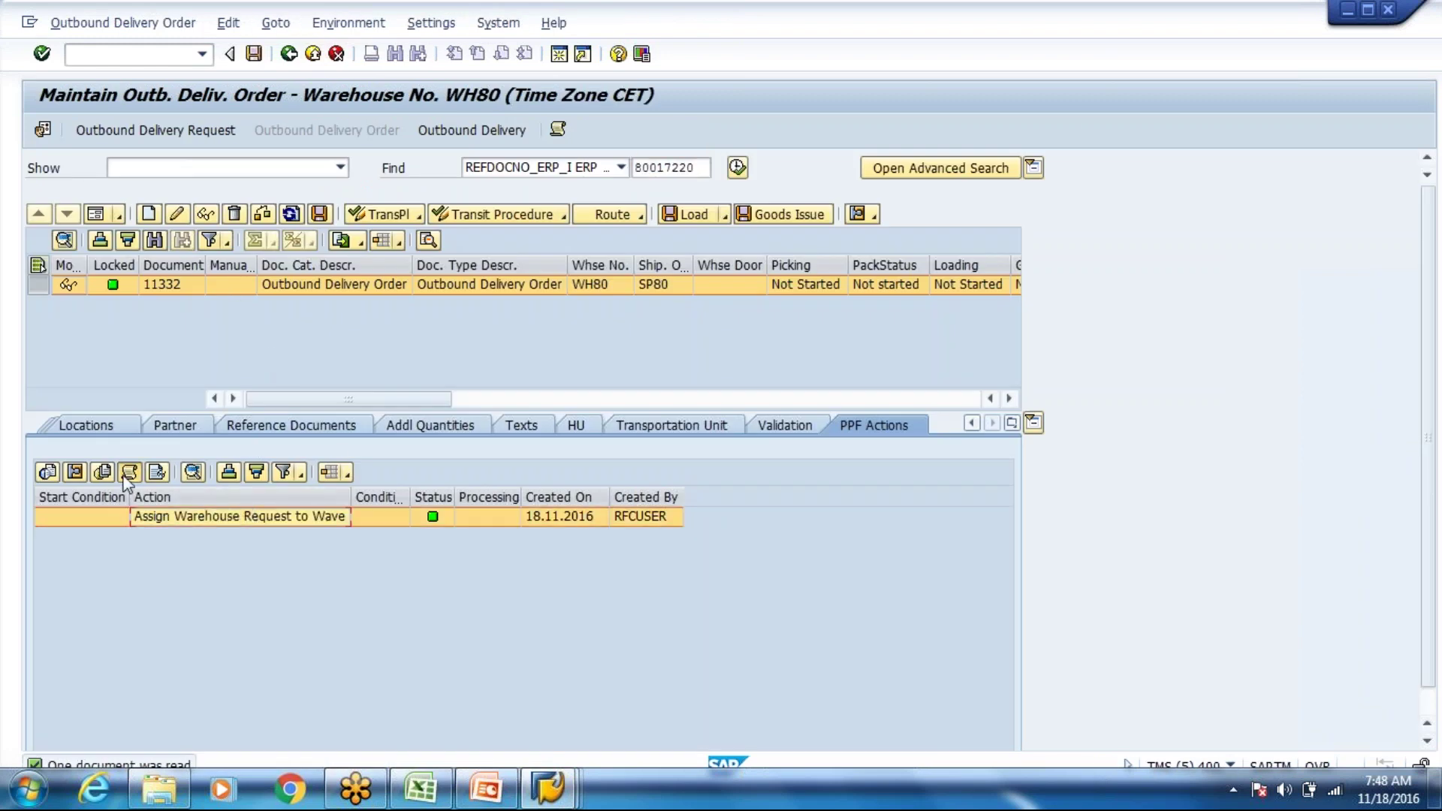
{"action": "left_click", "coordinate": [447, 454]}
{"action": "left_click", "coordinate": [448, 440]}
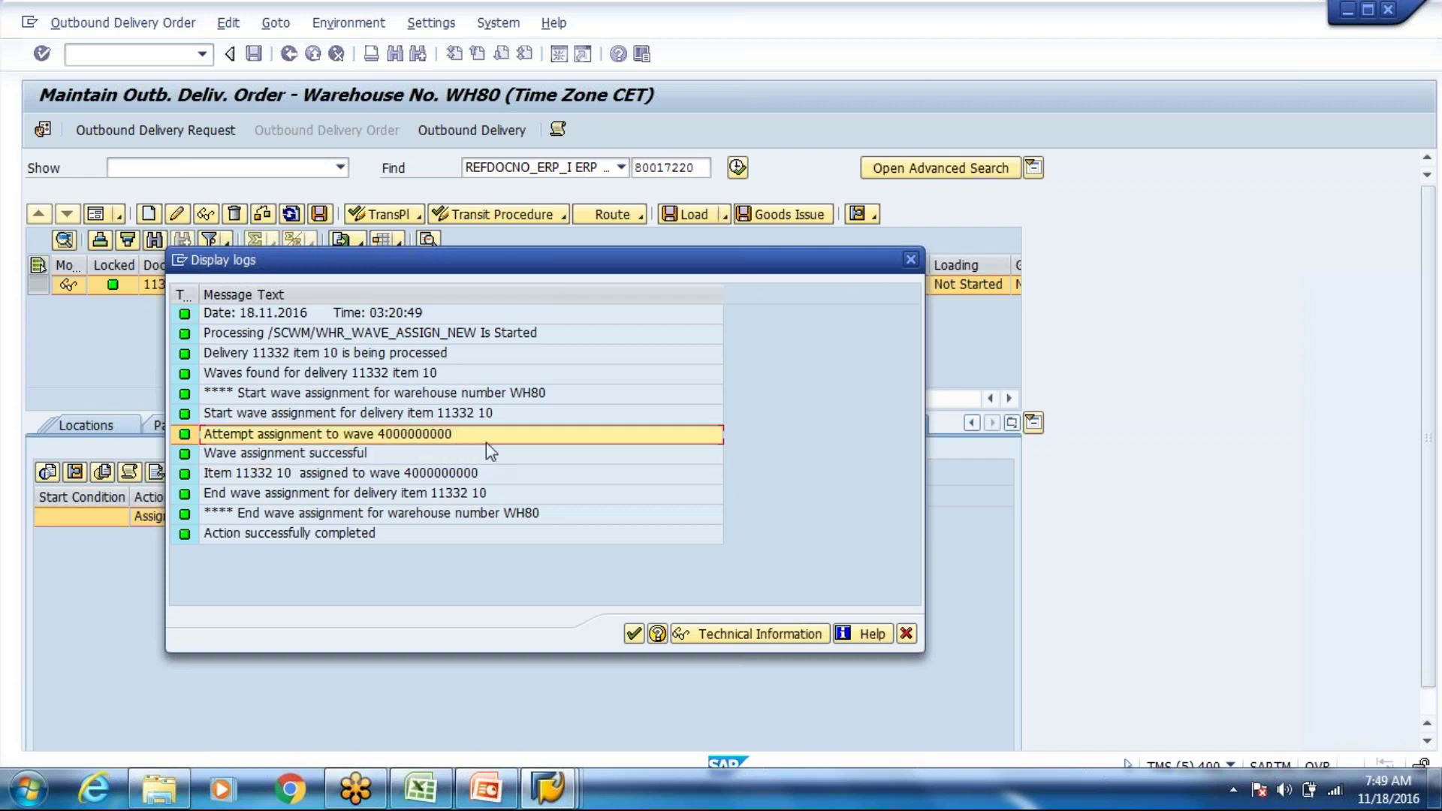
{"action": "key", "text": "alt+Tab"}
{"action": "key", "text": "alt+Tab"}
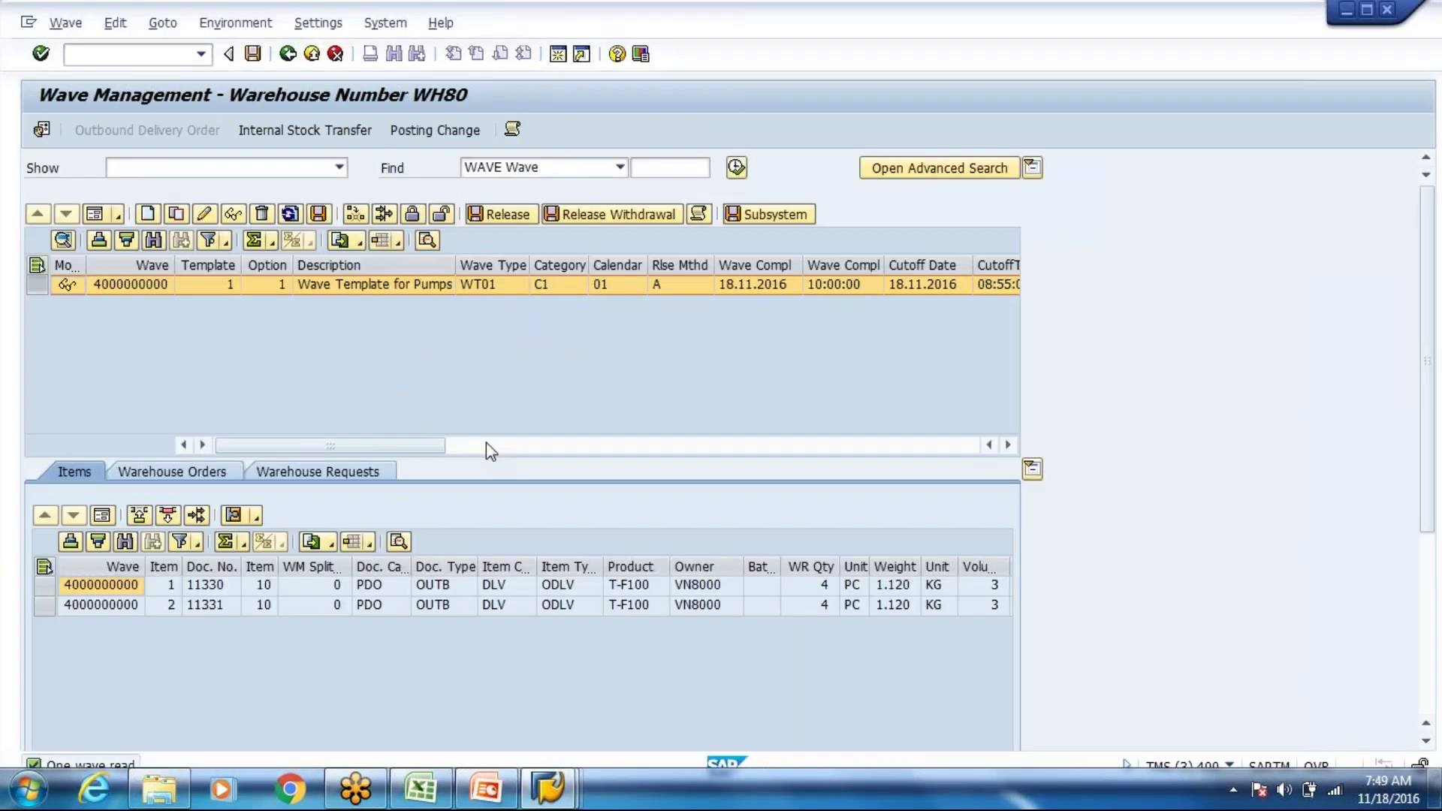
{"action": "left_click", "coordinate": [289, 214]}
{"action": "left_click", "coordinate": [313, 411]}
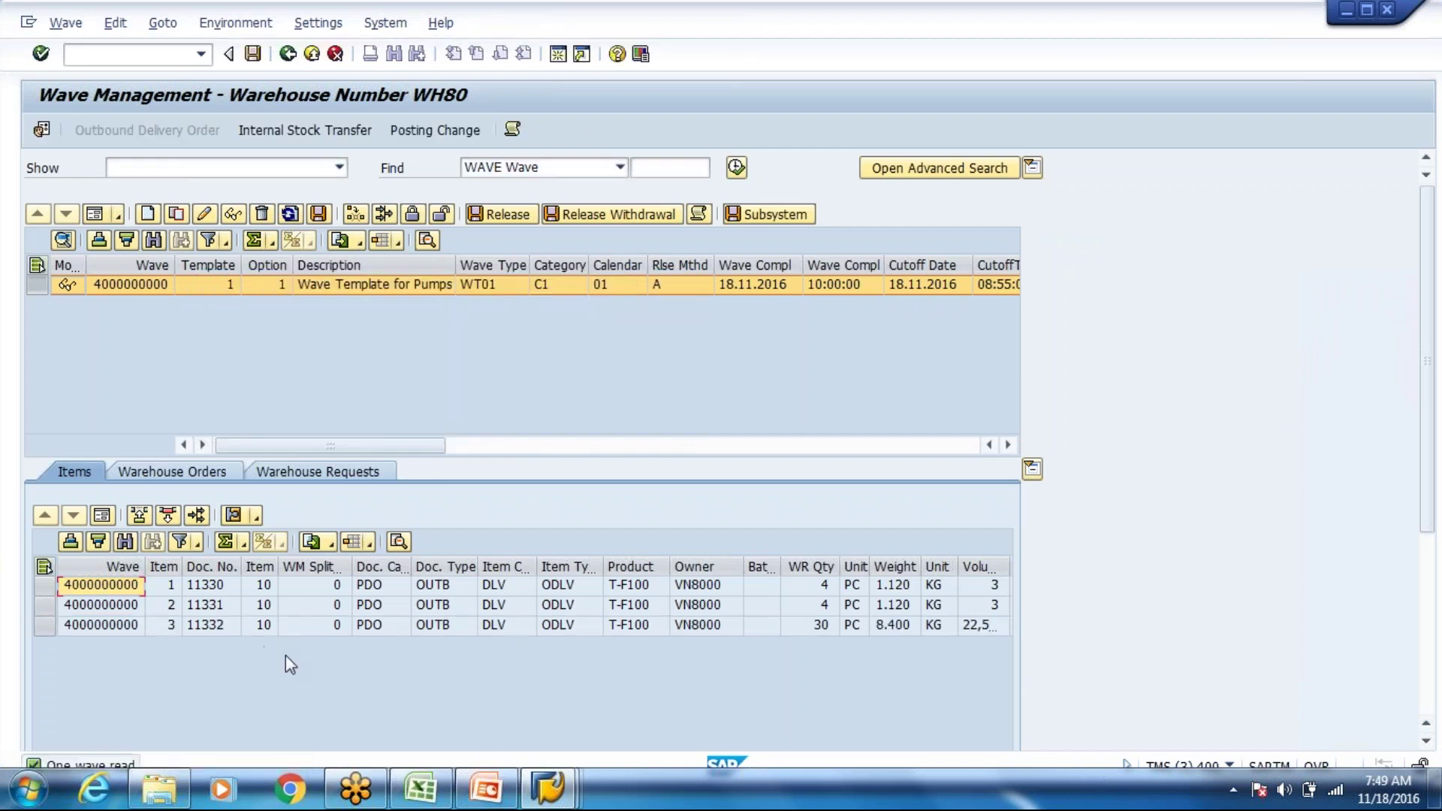
{"action": "left_click", "coordinate": [303, 629]}
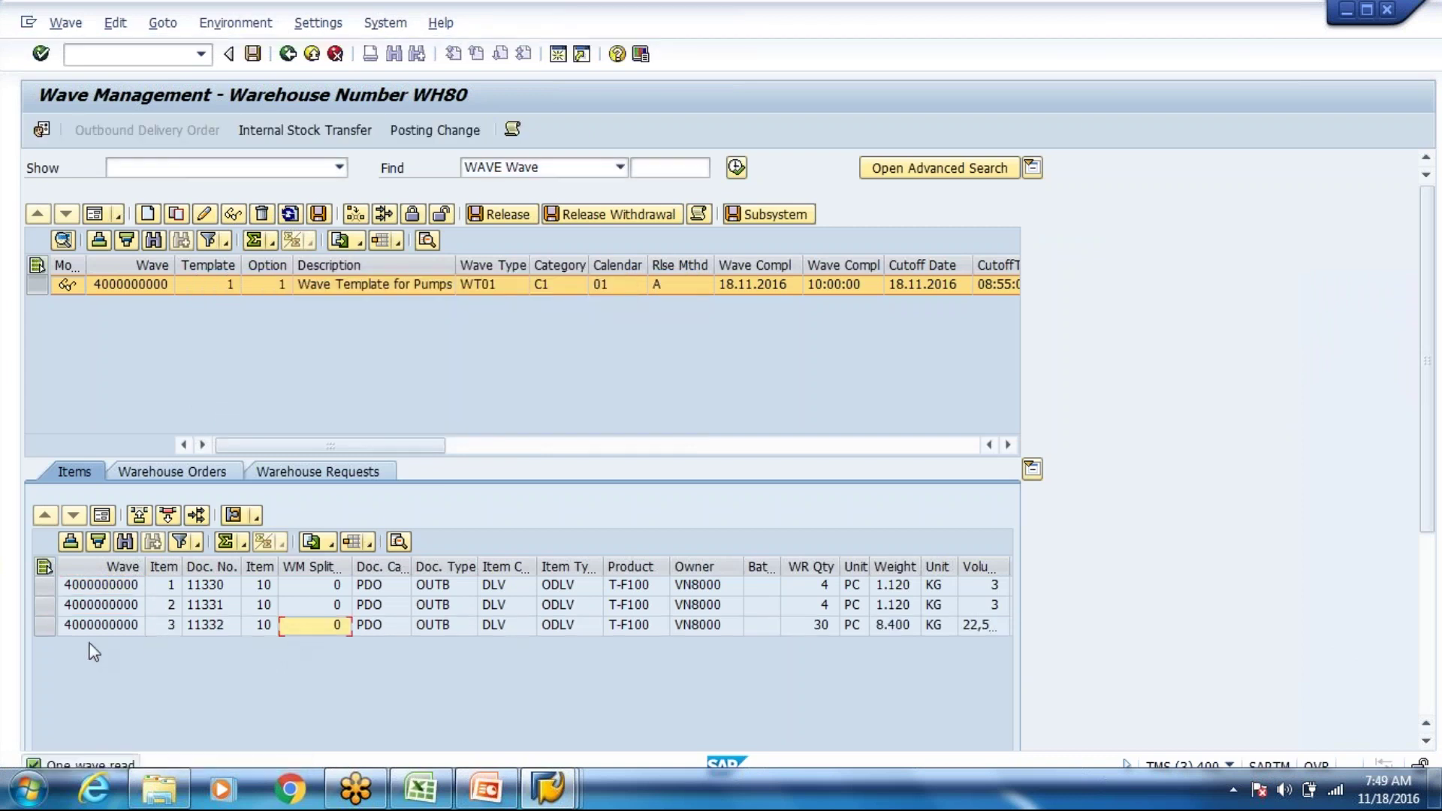
{"action": "left_click", "coordinate": [44, 625]}
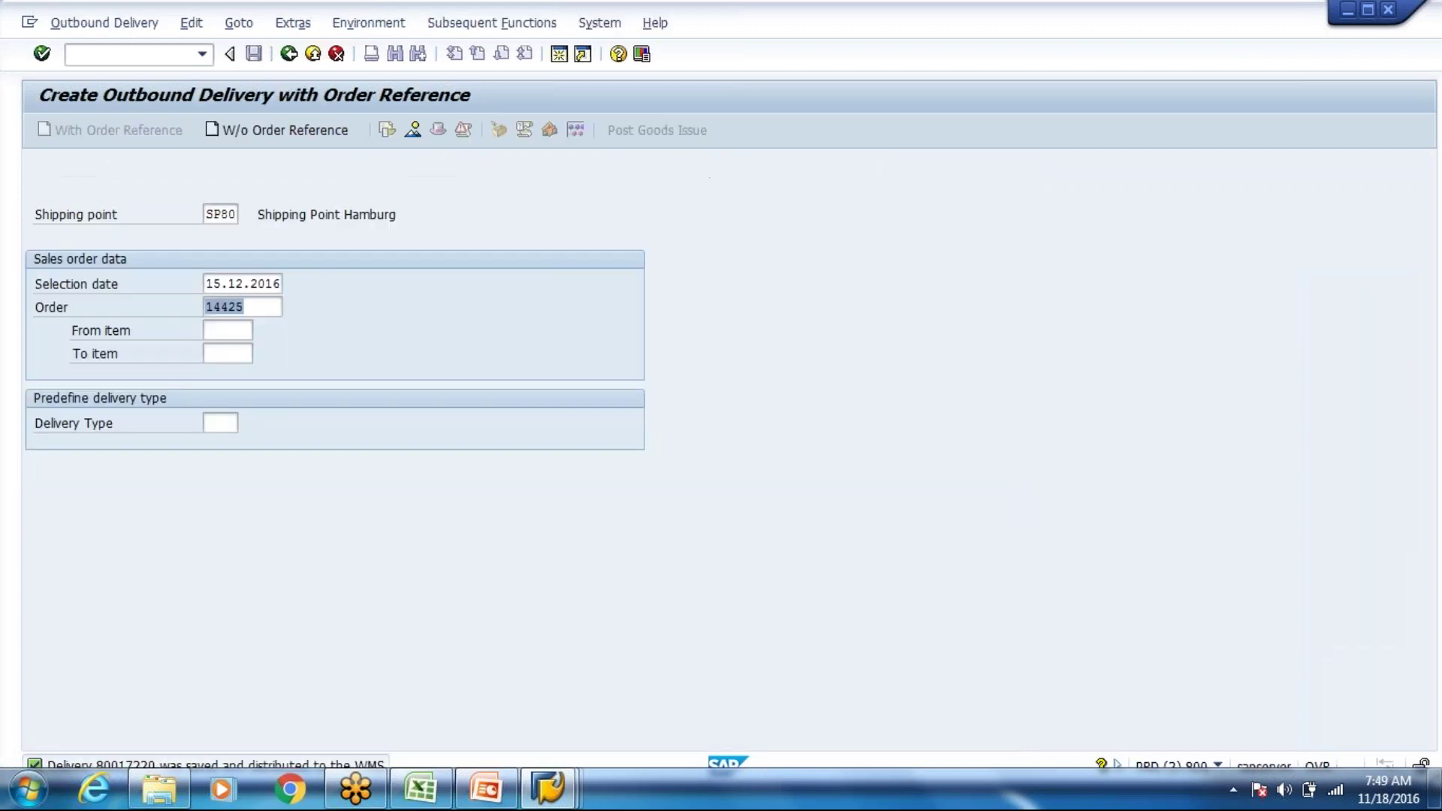
{"action": "key", "text": "alt+Tab"}
{"action": "key", "text": "alt+Tab"}
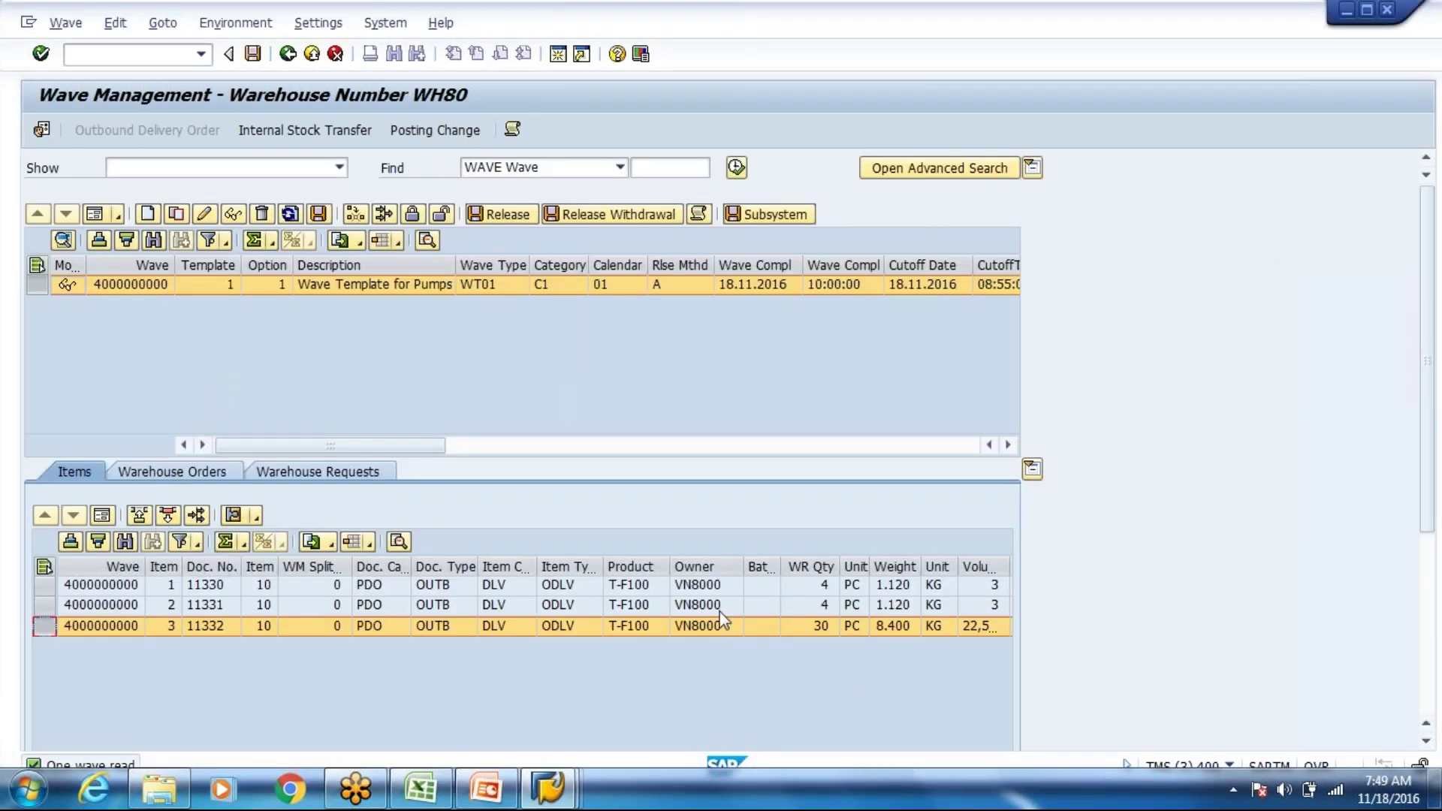
{"action": "left_click", "coordinate": [168, 517]}
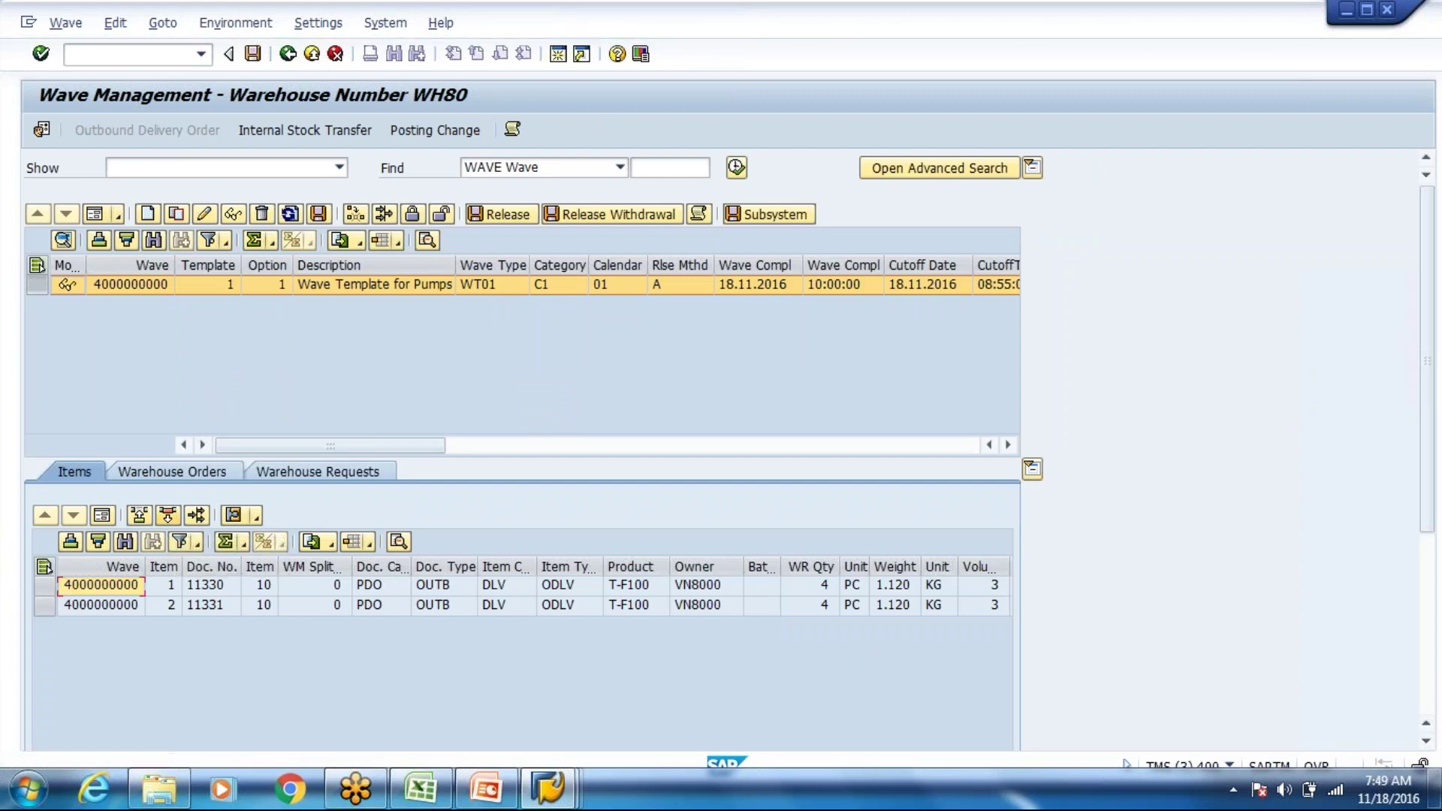
Step: Switch back to the outbound delivery order, close the action log and check the order's planned dates and times
{"action": "key", "text": "alt+Tab"}
{"action": "key", "text": "alt+Tab"}
{"action": "key", "text": "alt+Tab"}
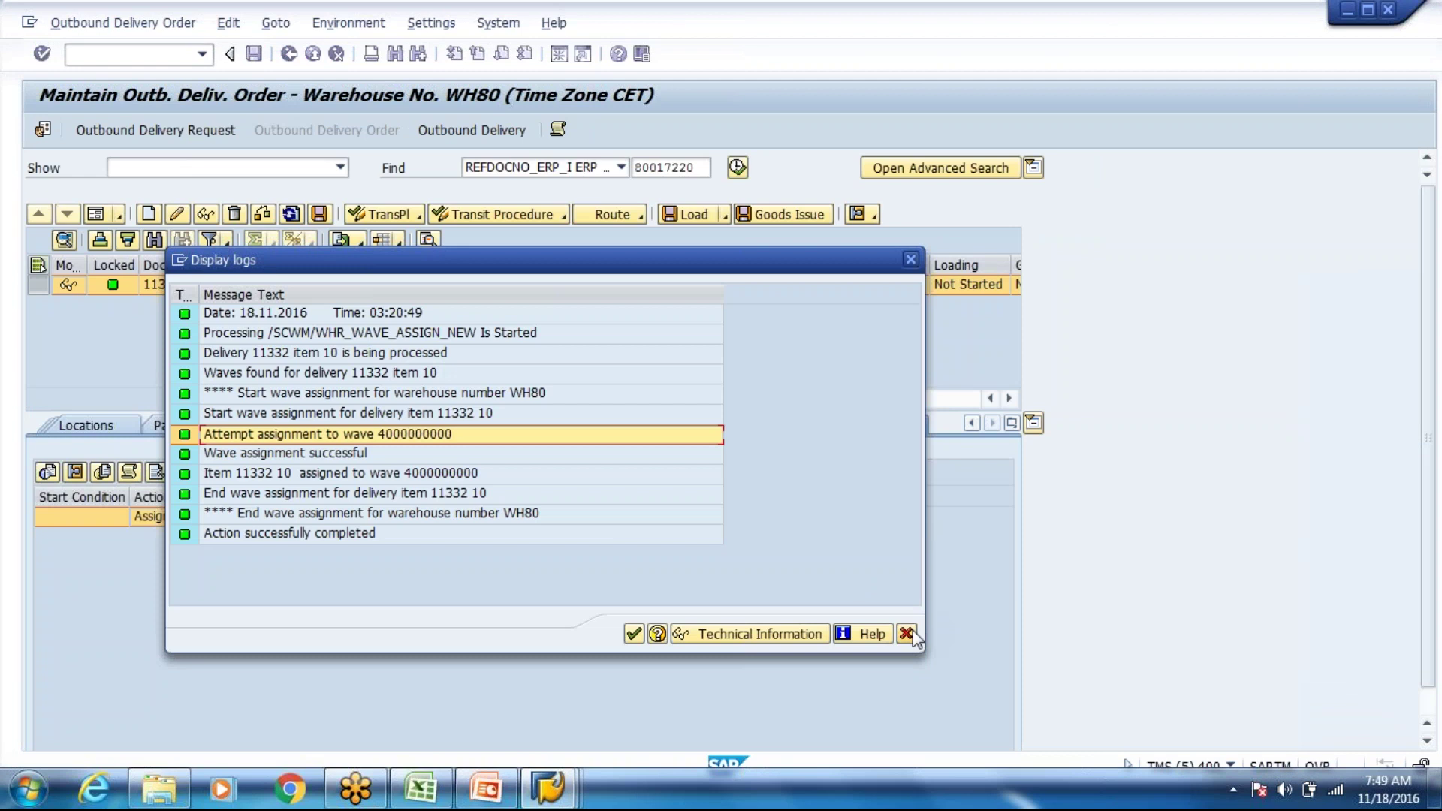
{"action": "left_click", "coordinate": [907, 633]}
{"action": "left_click", "coordinate": [1013, 425]}
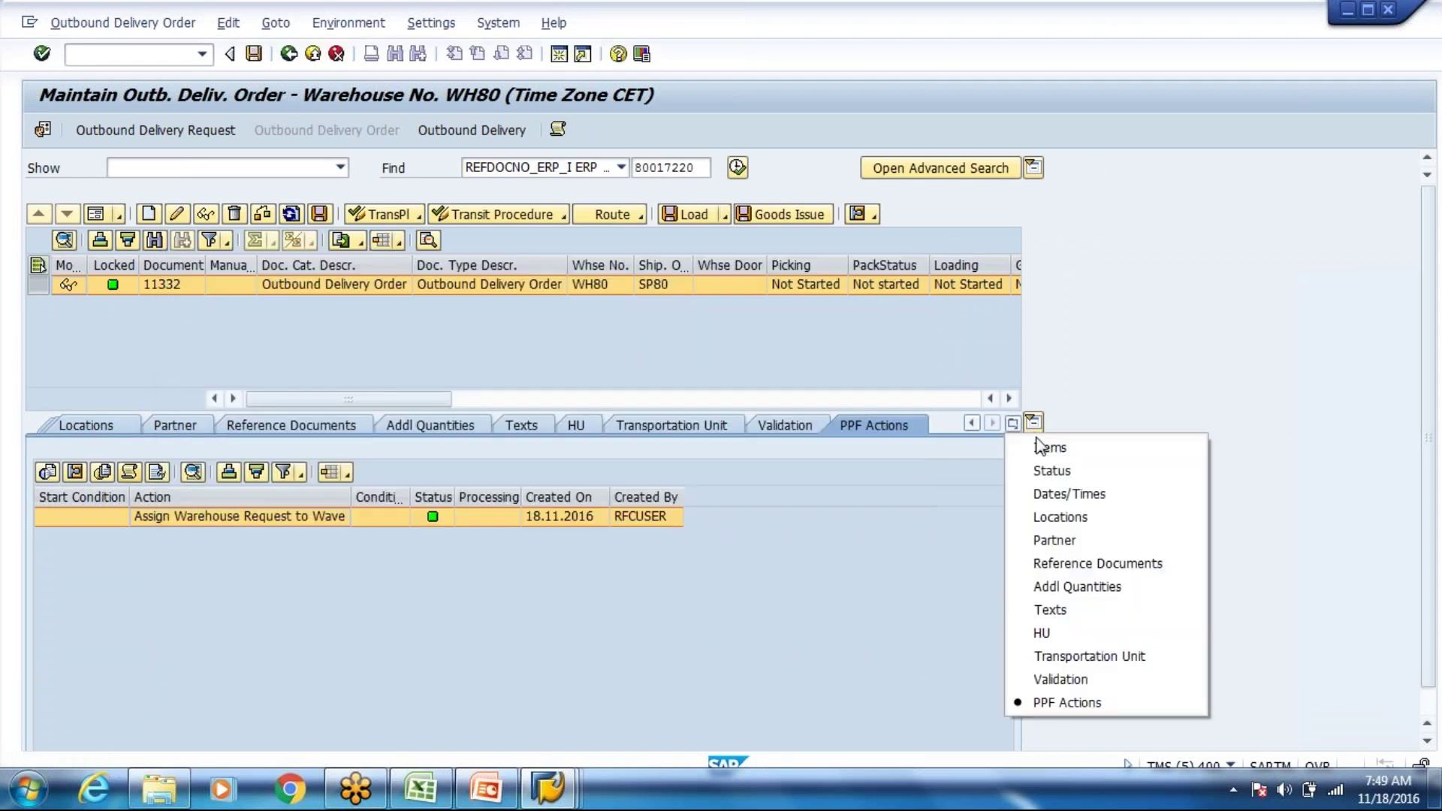
{"action": "left_click", "coordinate": [1039, 446]}
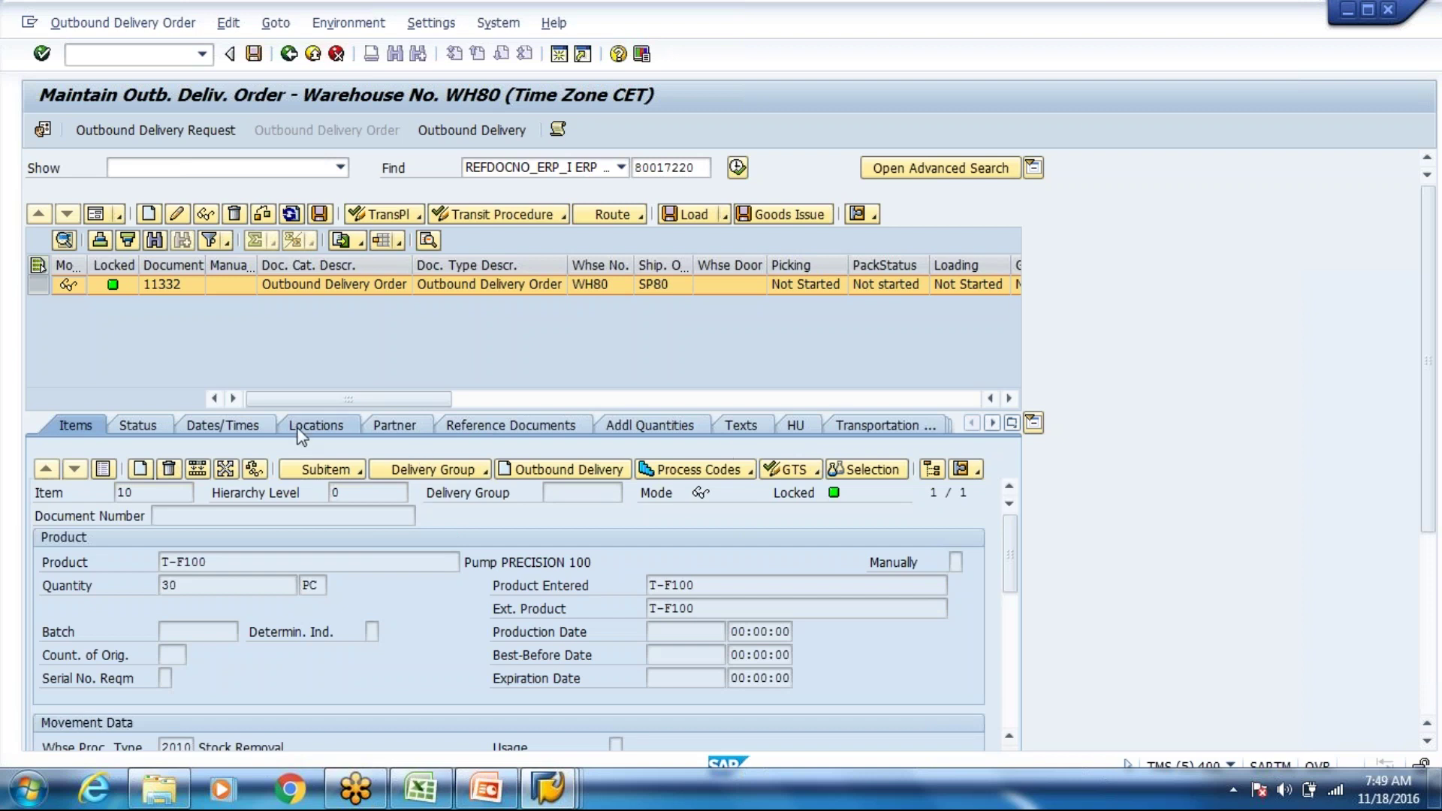
{"action": "left_click", "coordinate": [219, 425]}
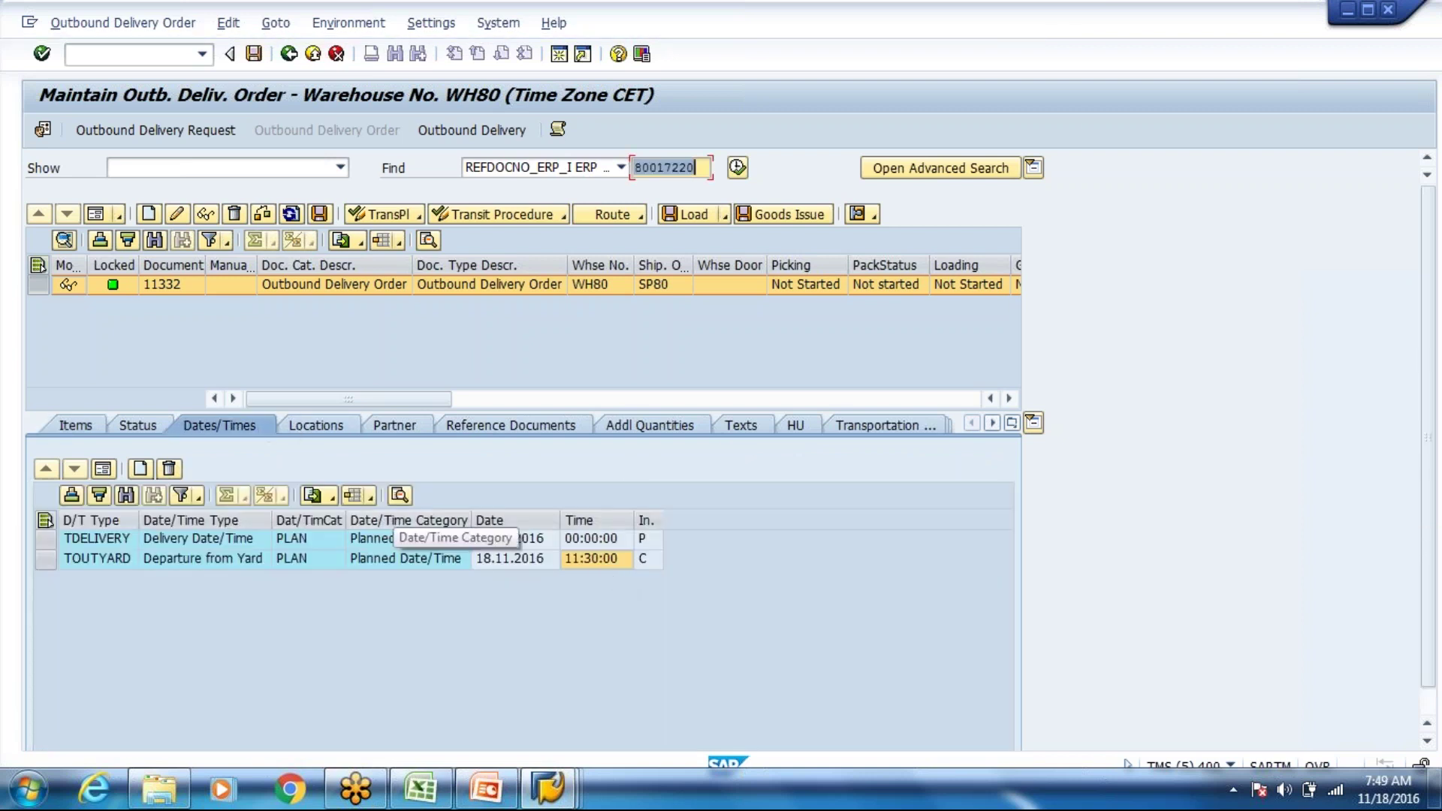
Step: Change the delivery order's T-F100 item quantity to 0 and create the outbound delivery for it
{"action": "left_click", "coordinate": [76, 426]}
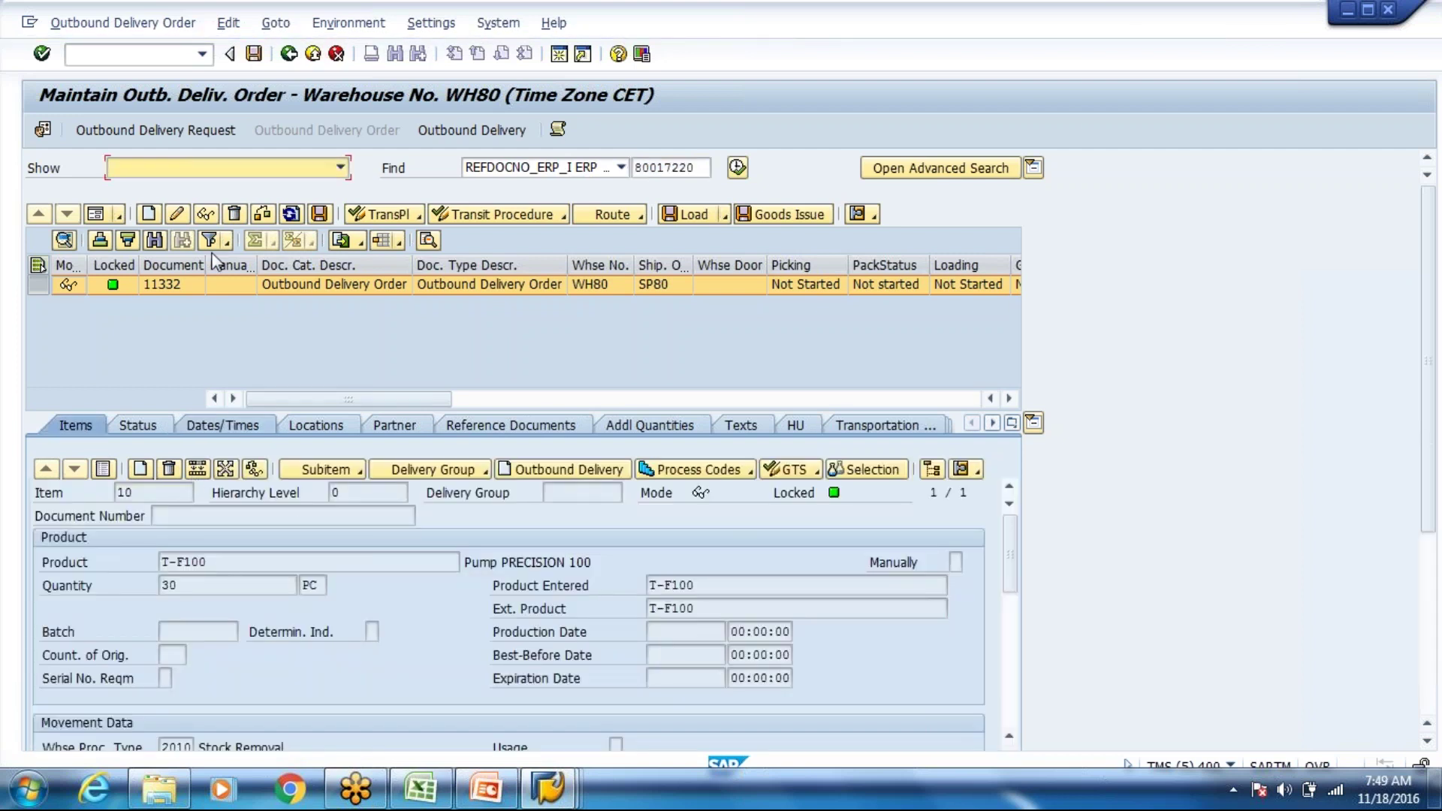
{"action": "left_click", "coordinate": [176, 214]}
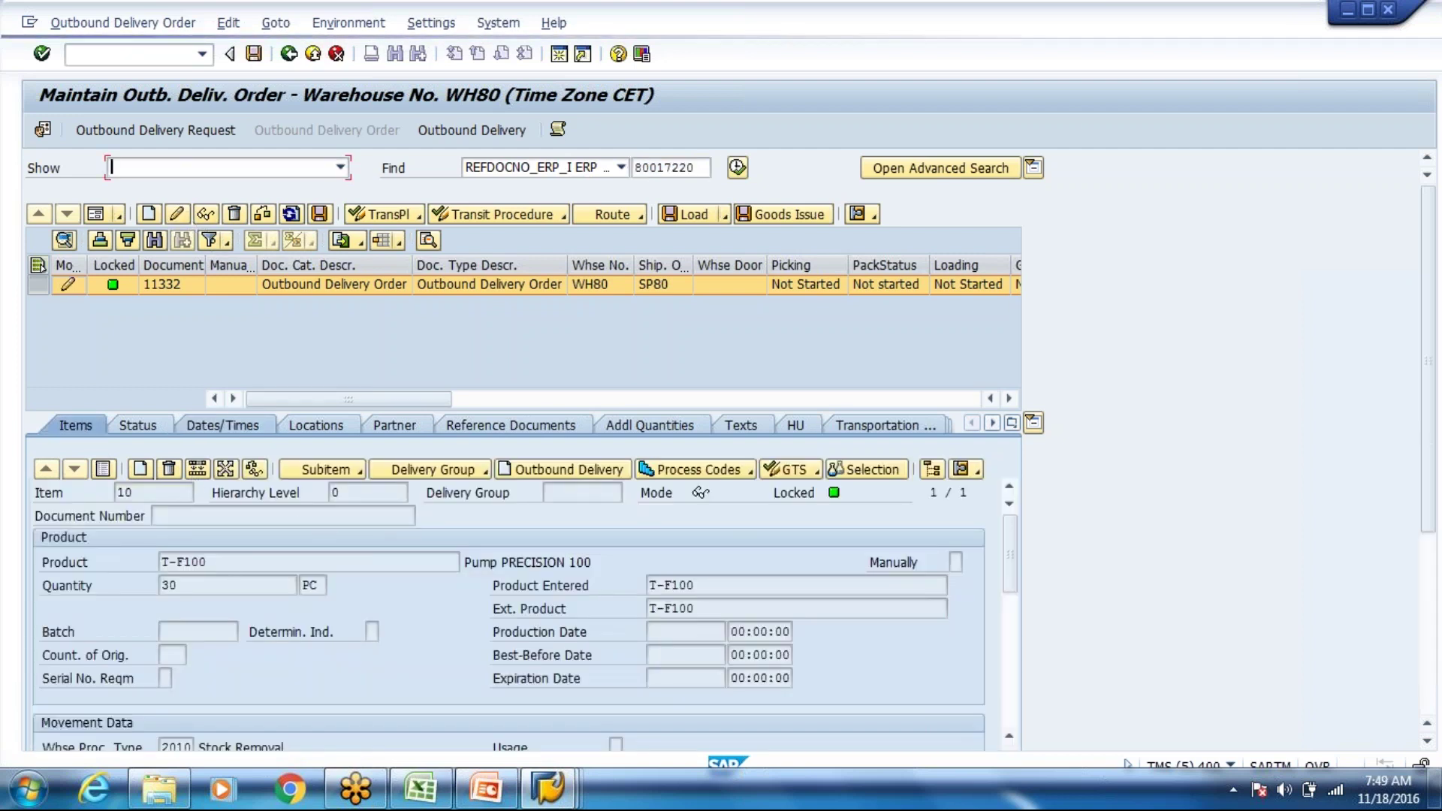
{"action": "left_click", "coordinate": [229, 585]}
{"action": "key", "text": "BackSpace"}
{"action": "key", "text": "BackSpace"}
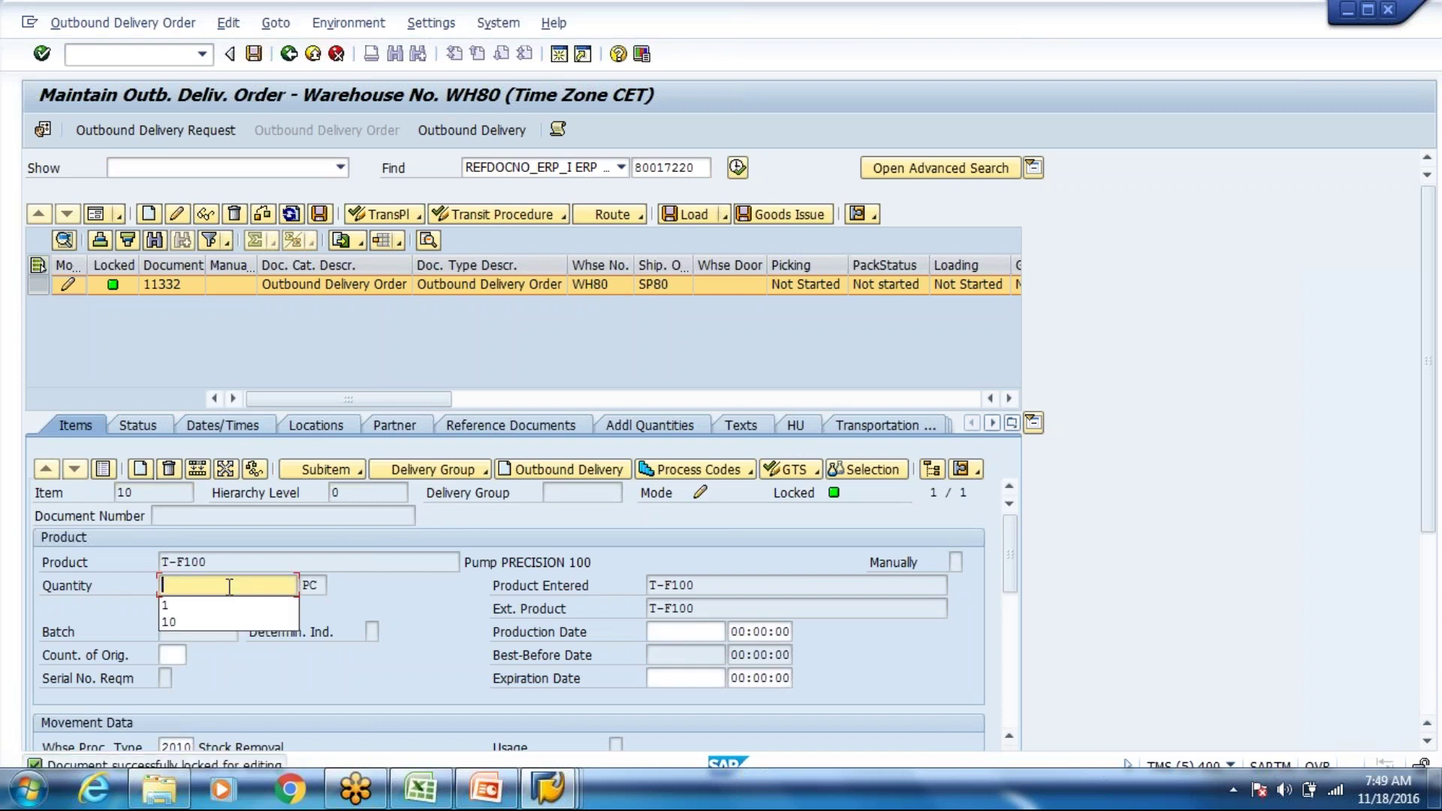
{"action": "type", "text": "0"}
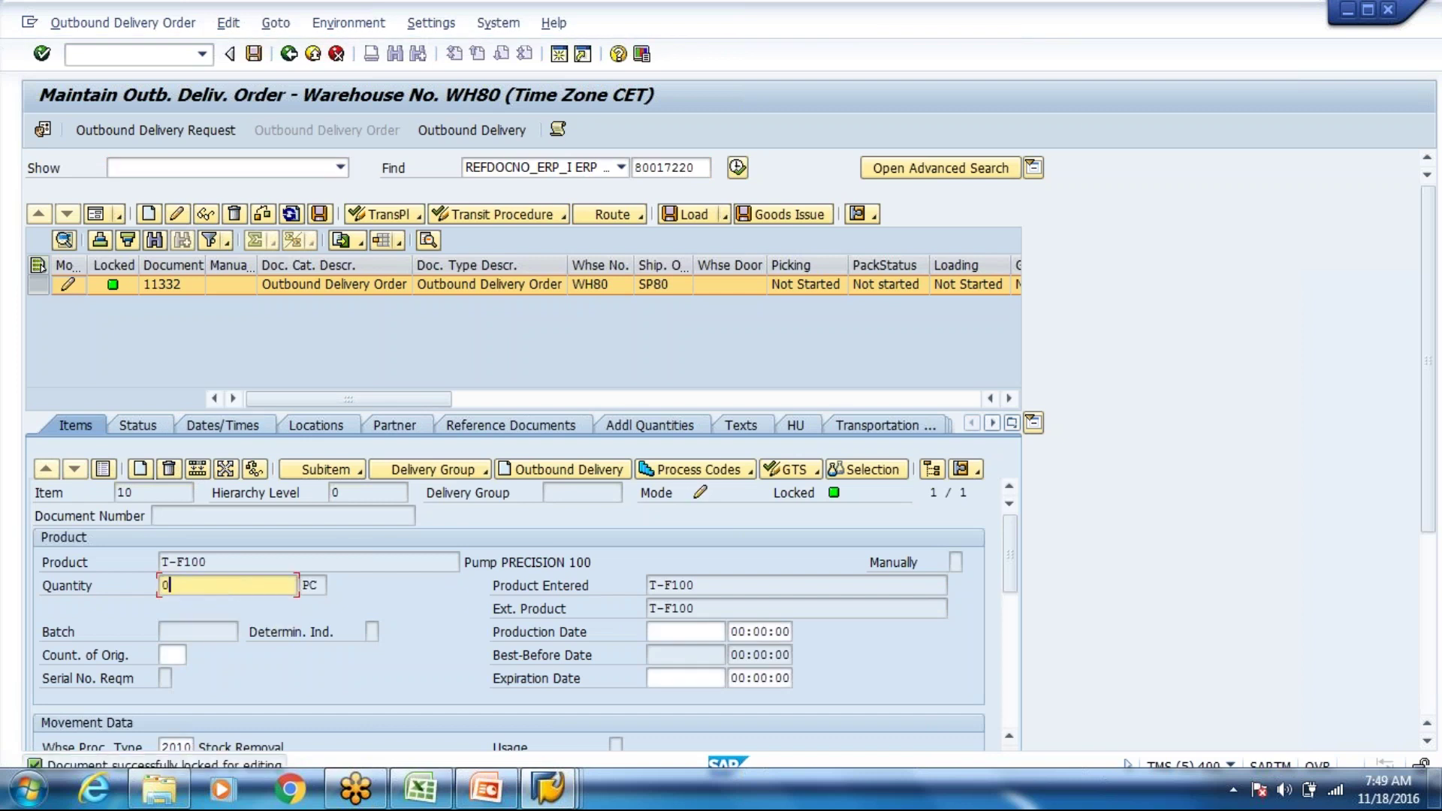
{"action": "left_click", "coordinate": [549, 475]}
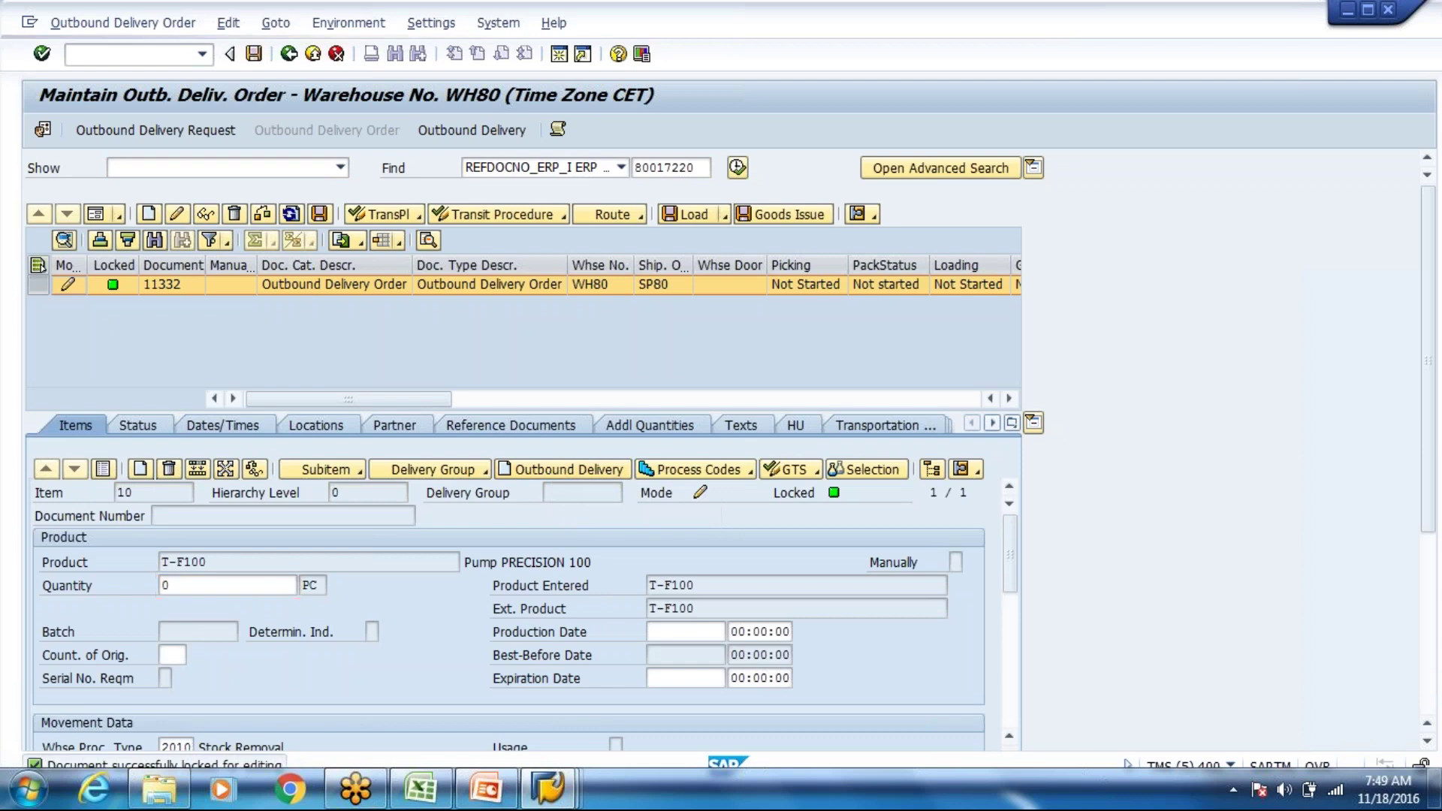
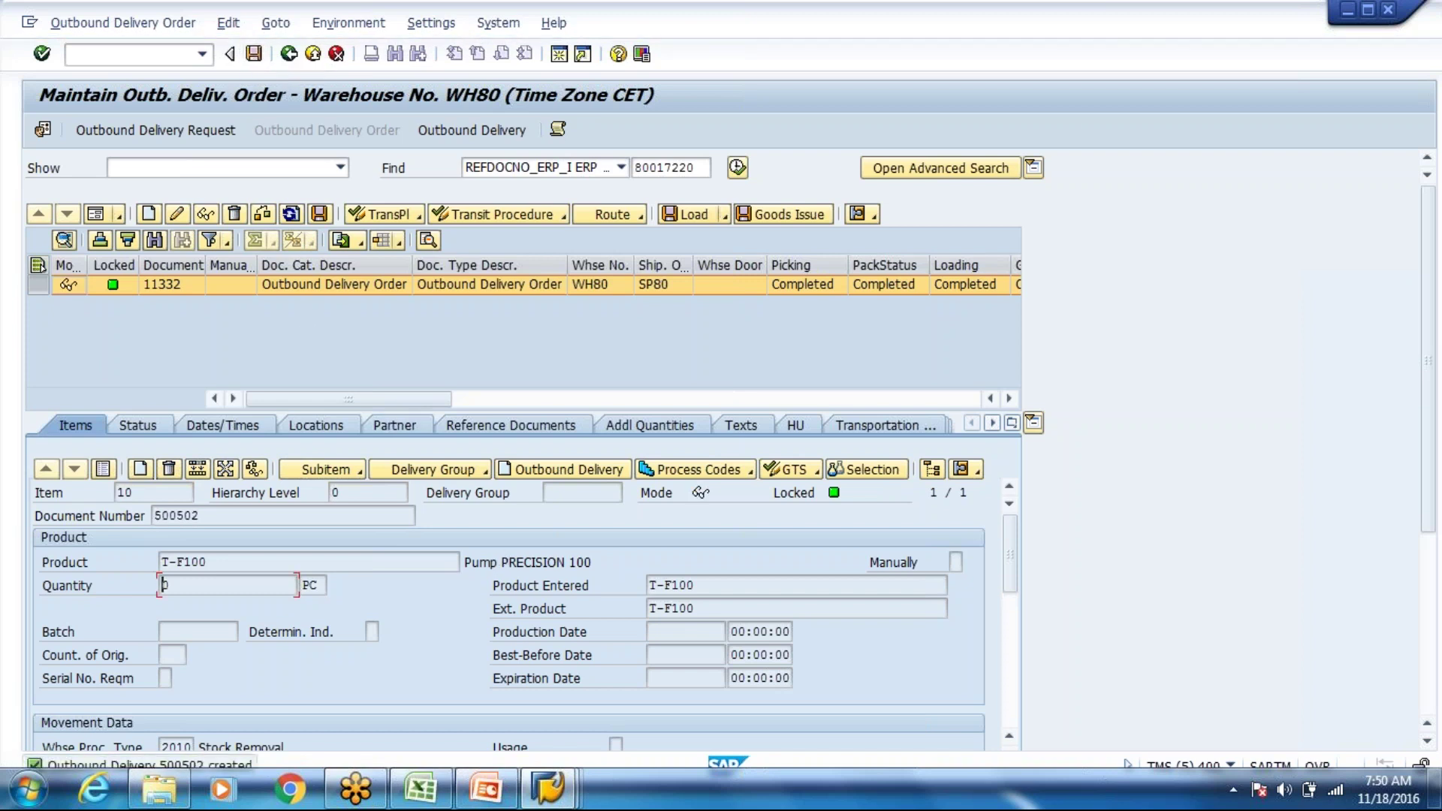
Step: Switch to the ERP session and create another delivery from the same sales order at shipping point SP80
{"action": "key", "text": "alt+Tab"}
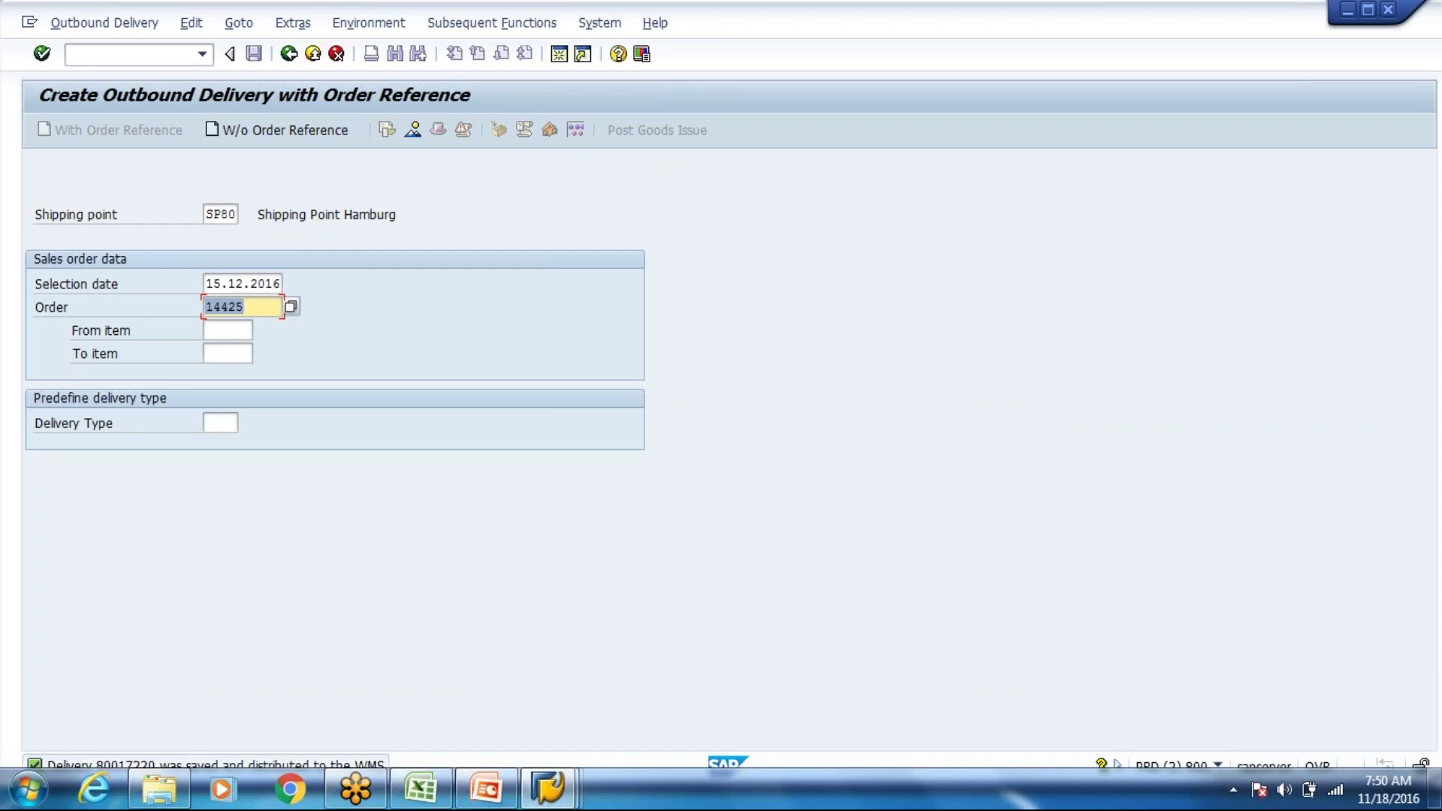
{"action": "key", "text": "Return"}
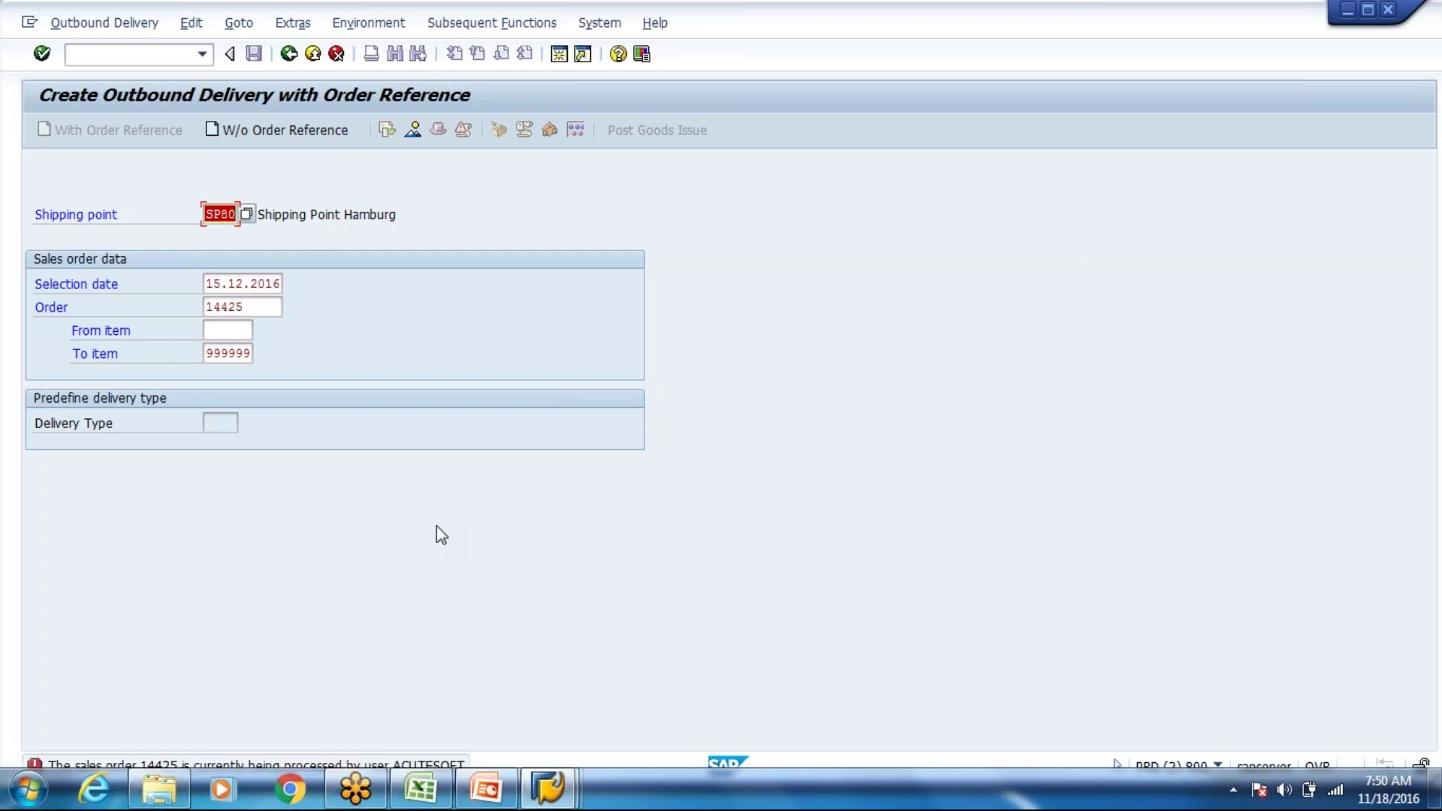
{"action": "key", "text": "Return"}
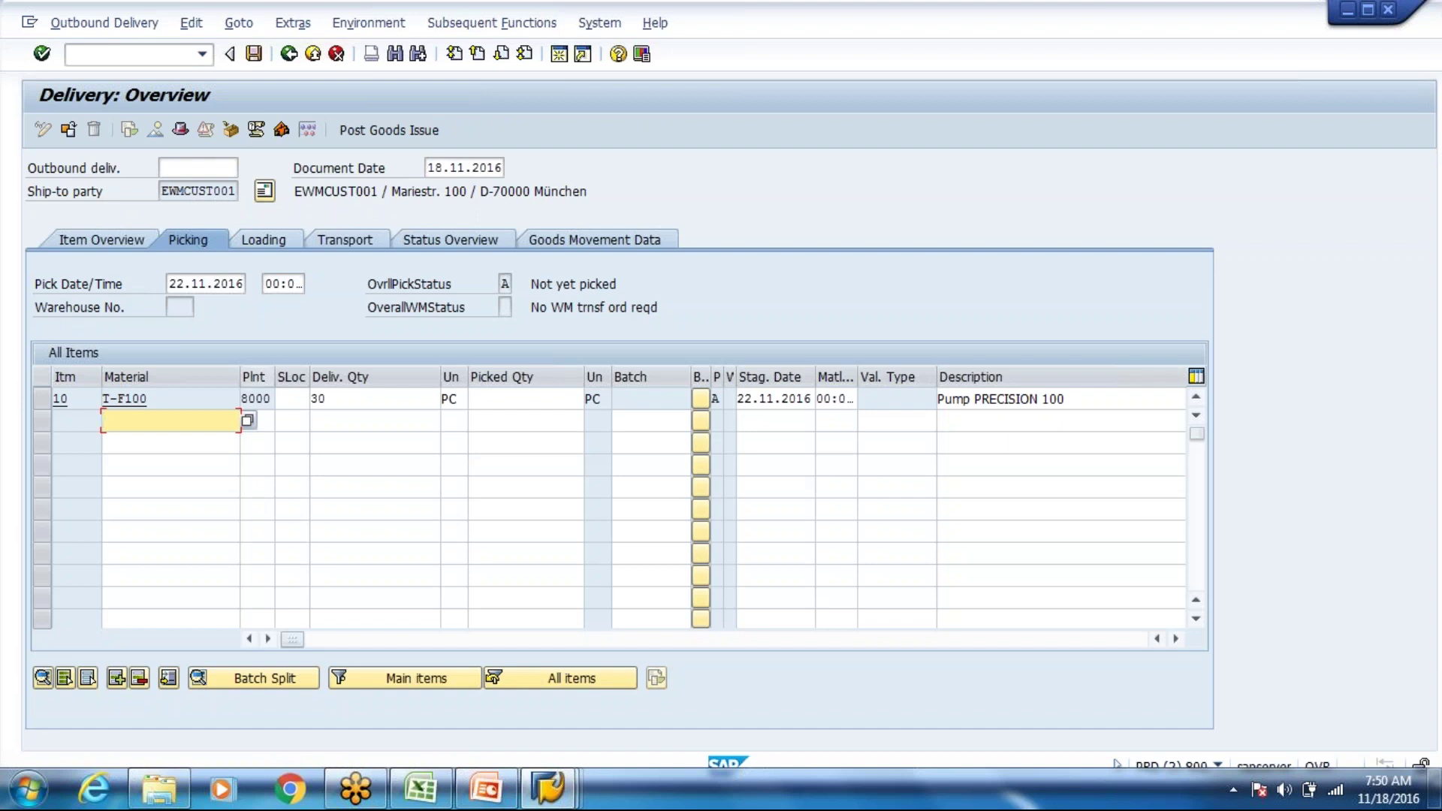
{"action": "left_click", "coordinate": [292, 398]}
Step: Review the zero-quantity delivery order, then switch to Wave Management and check the cutoff time in the wave's header data
{"action": "key", "text": "alt+Tab"}
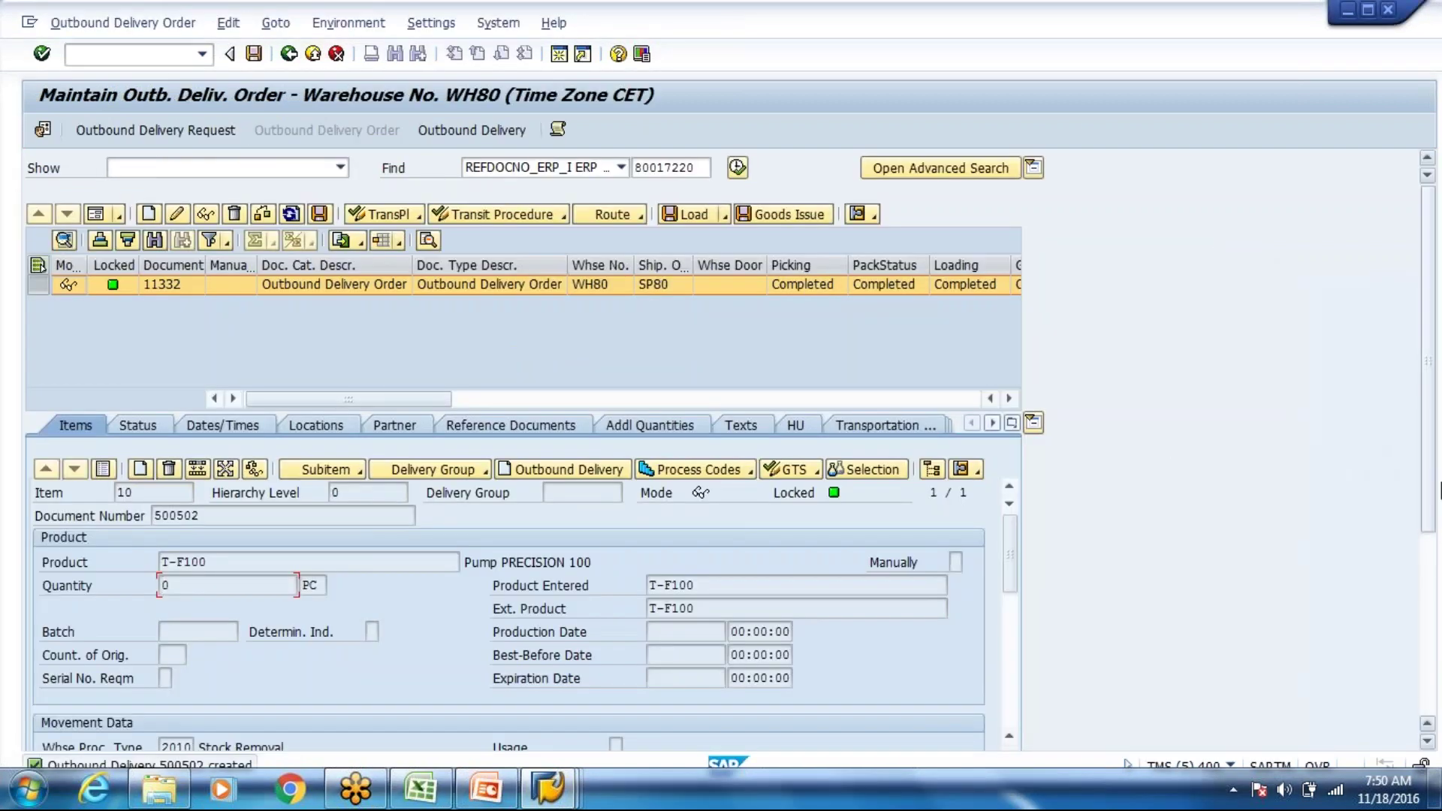
{"action": "left_click_drag", "start_coordinate": [1429, 485], "coordinate": [1413, 576]}
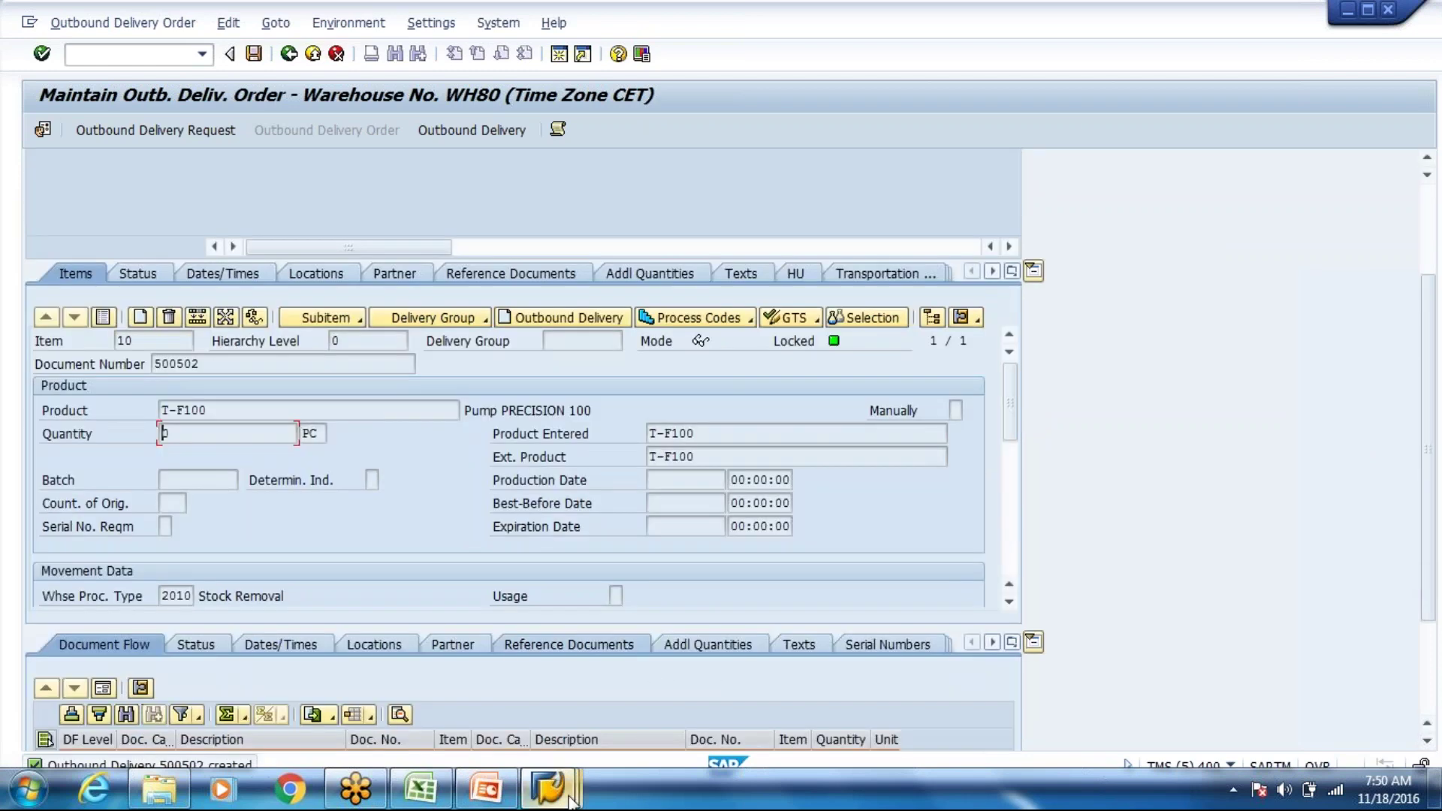
{"action": "mouse_move", "coordinate": [568, 802]}
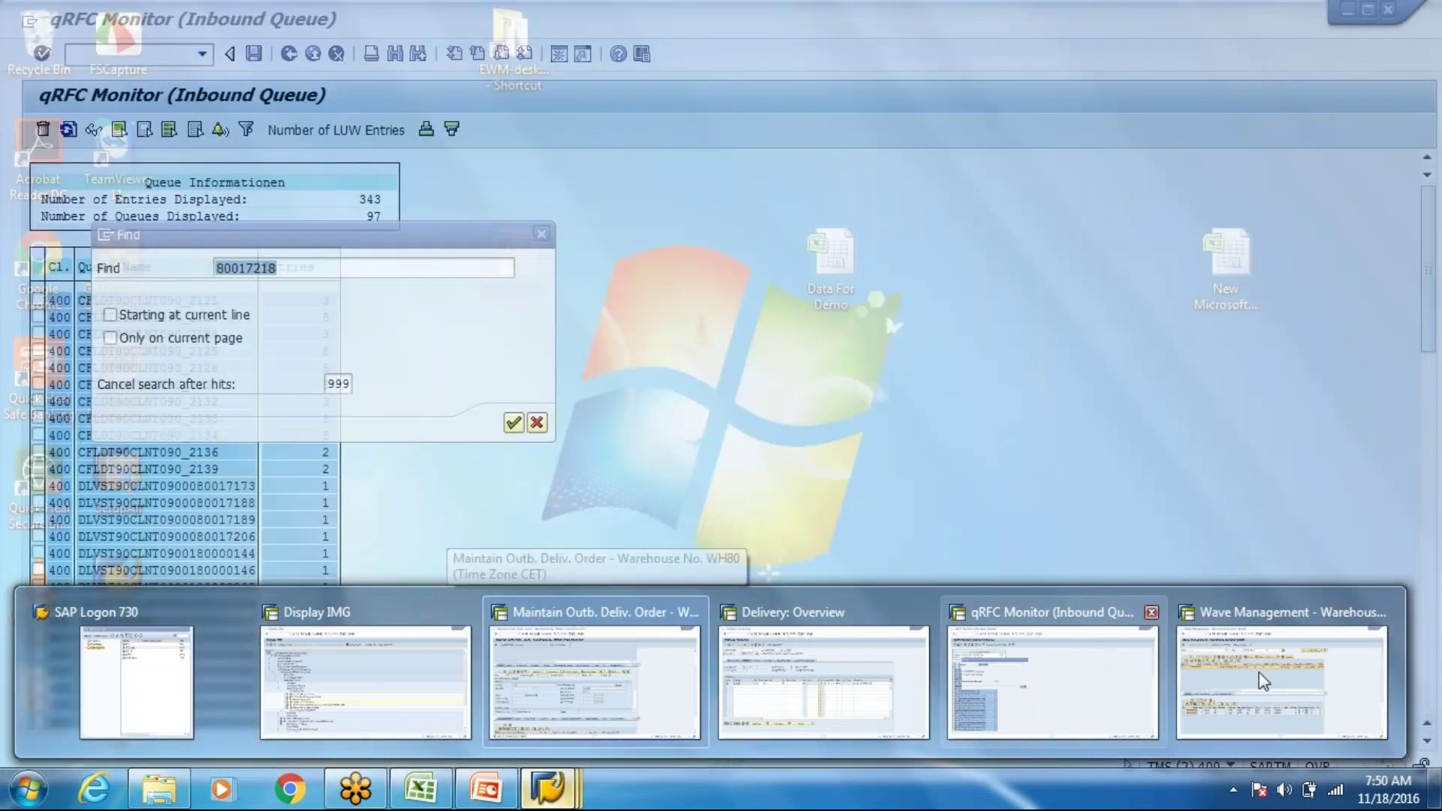
{"action": "left_click", "coordinate": [1258, 673]}
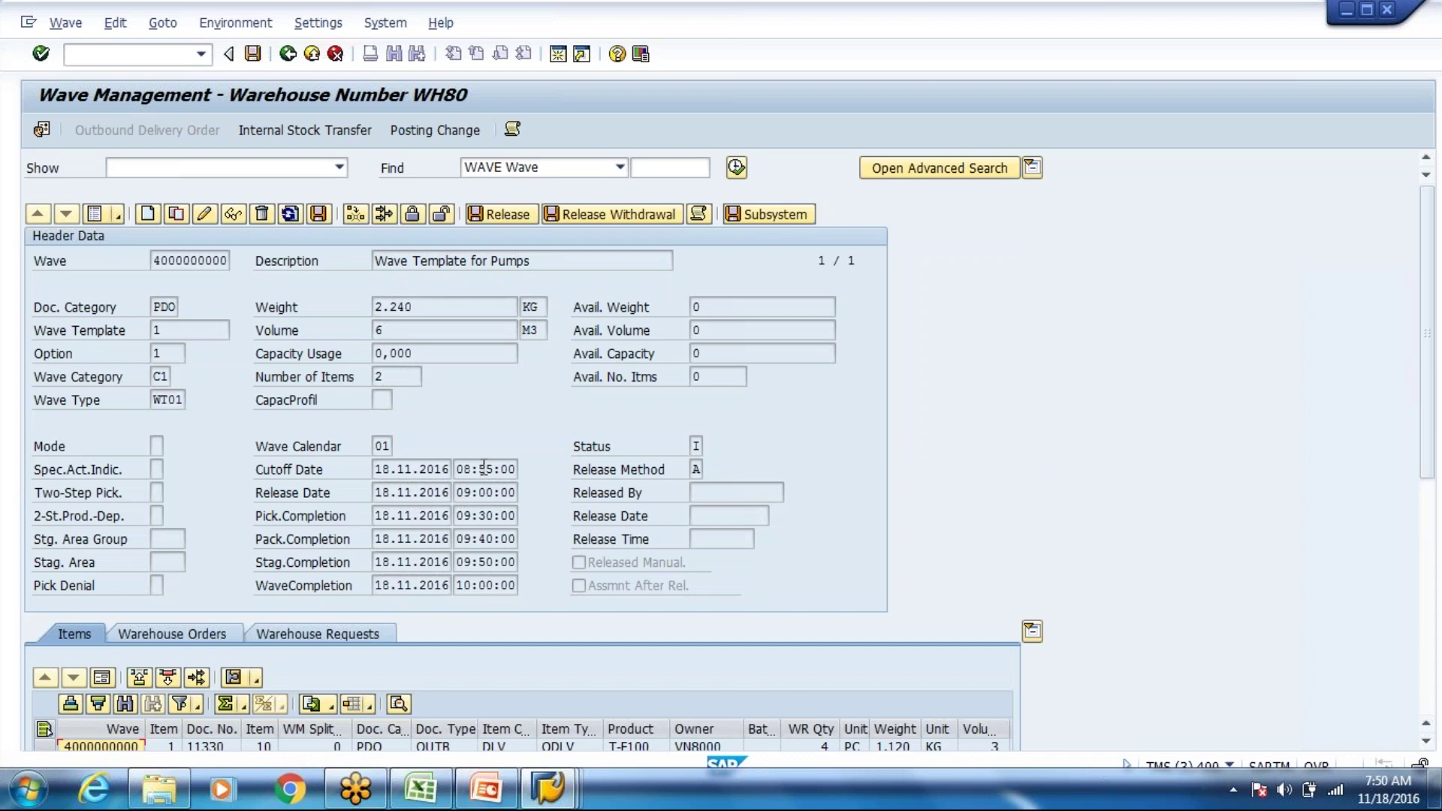
{"action": "left_click", "coordinate": [483, 468]}
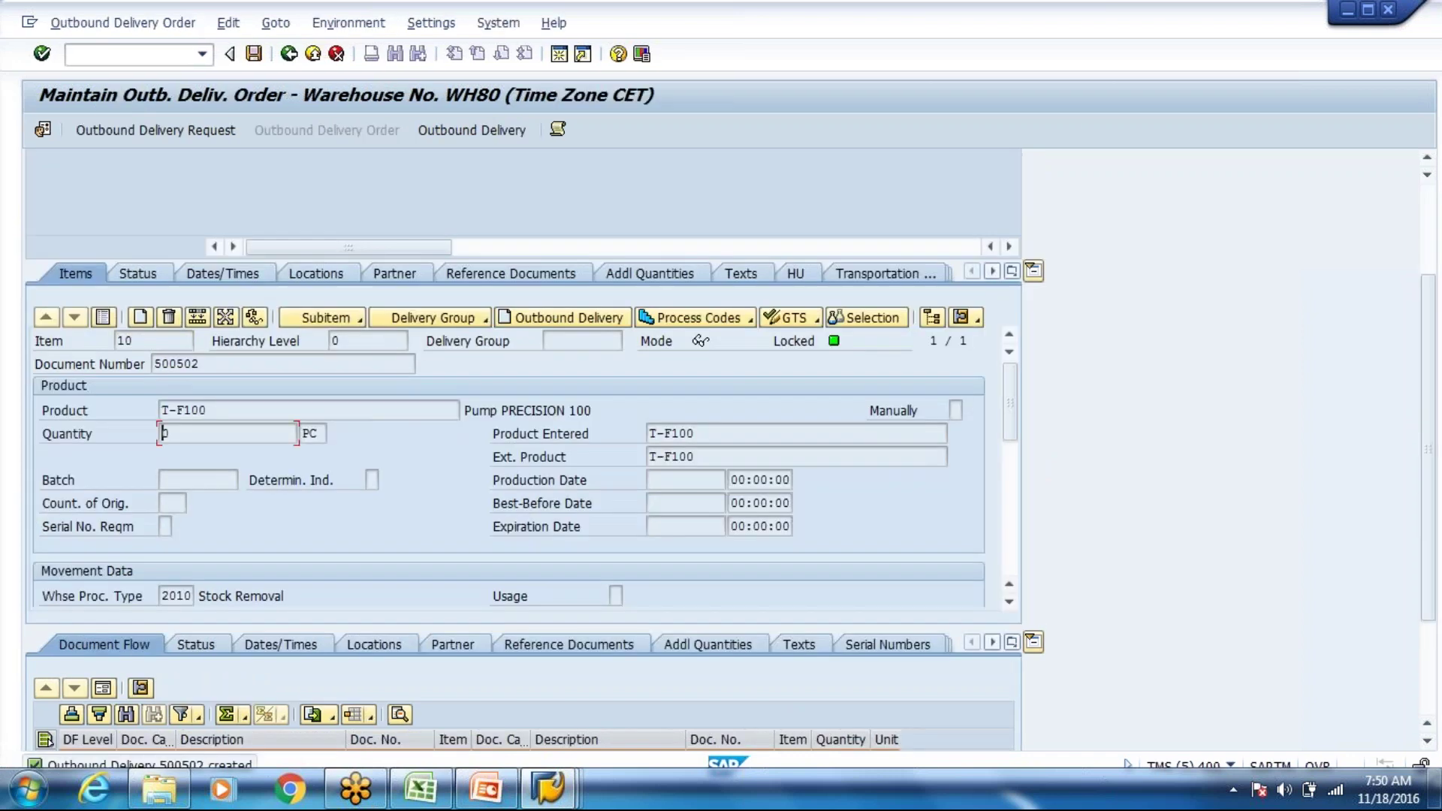
Step: Return the T-F100 item of the delivery order to list view and display its dates and times
{"action": "left_click", "coordinate": [1013, 272]}
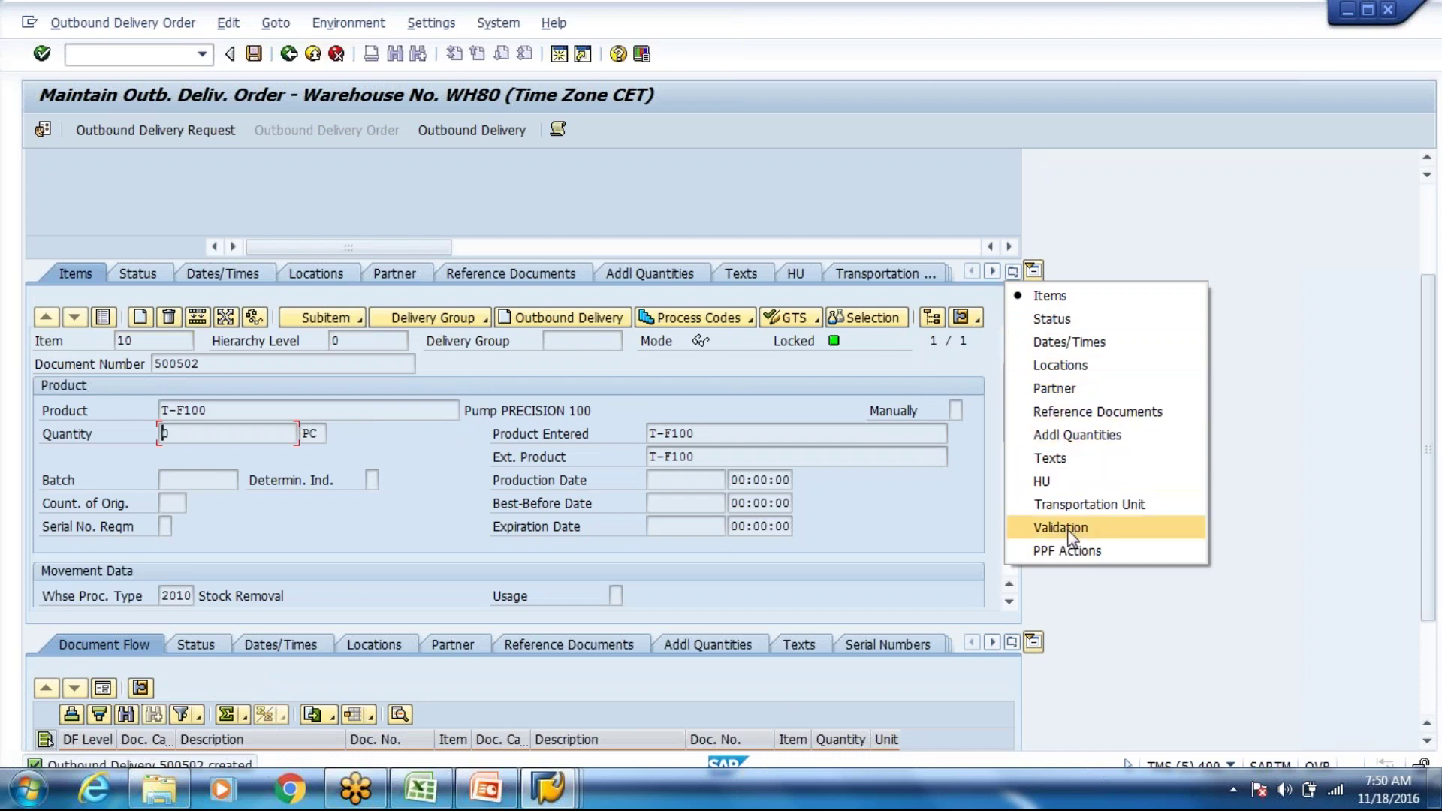
{"action": "left_click", "coordinate": [103, 318]}
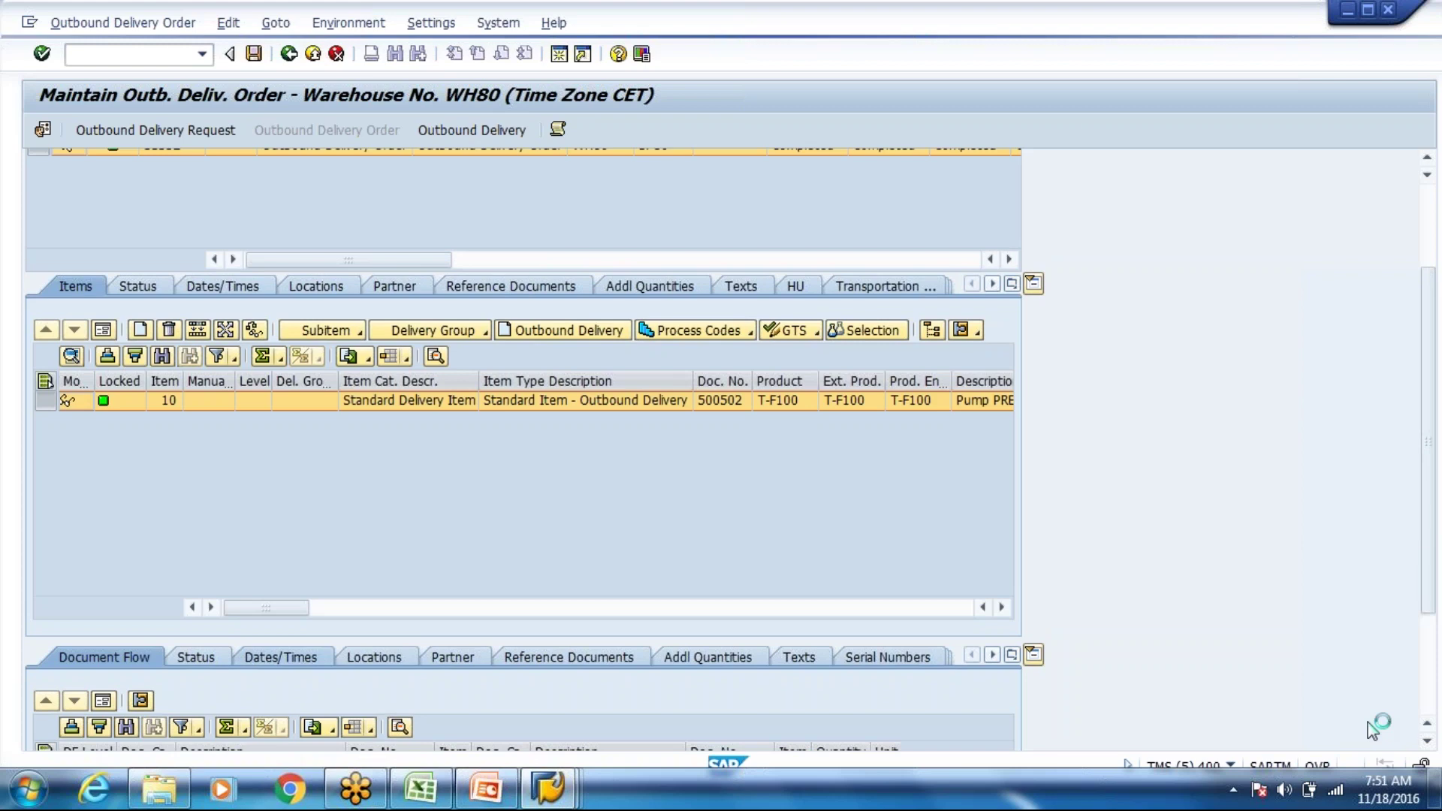
{"action": "left_click", "coordinate": [281, 657]}
{"action": "left_click_drag", "start_coordinate": [1428, 499], "coordinate": [1430, 610]}
{"action": "left_click", "coordinate": [603, 605]}
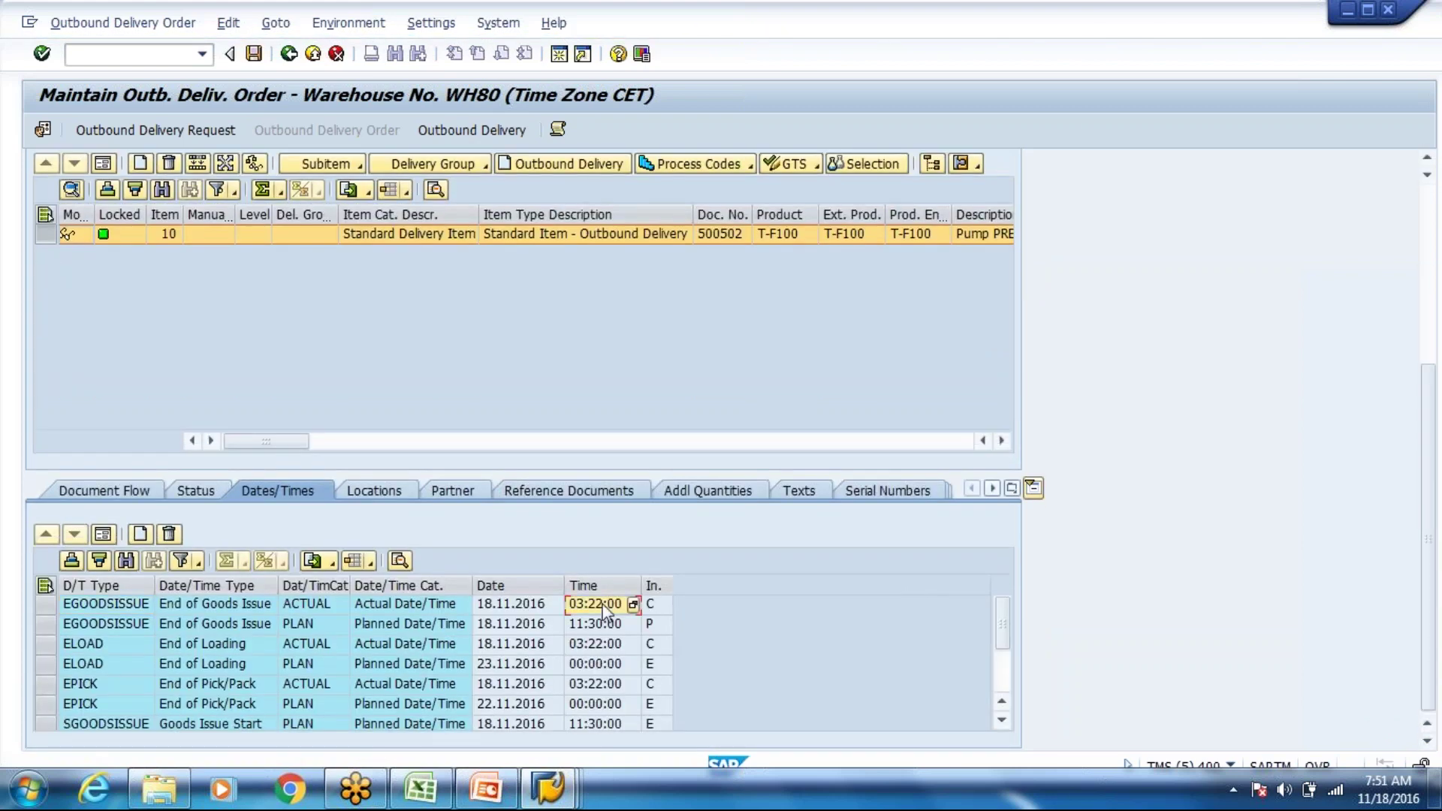
Step: Examine the item's planned and actual dates and times for goods issue, loading and picking
{"action": "left_click", "coordinate": [503, 625]}
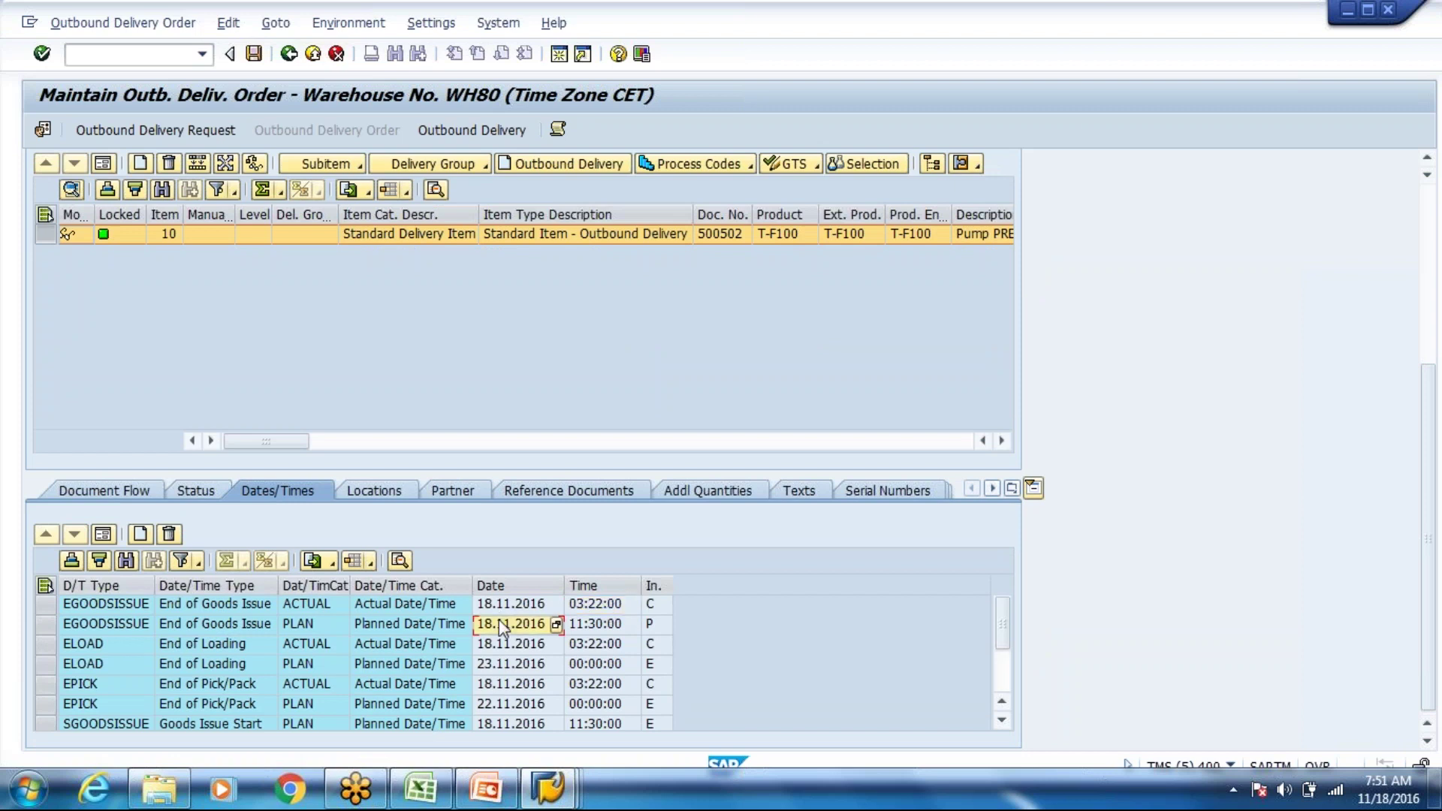
{"action": "key", "text": "Up"}
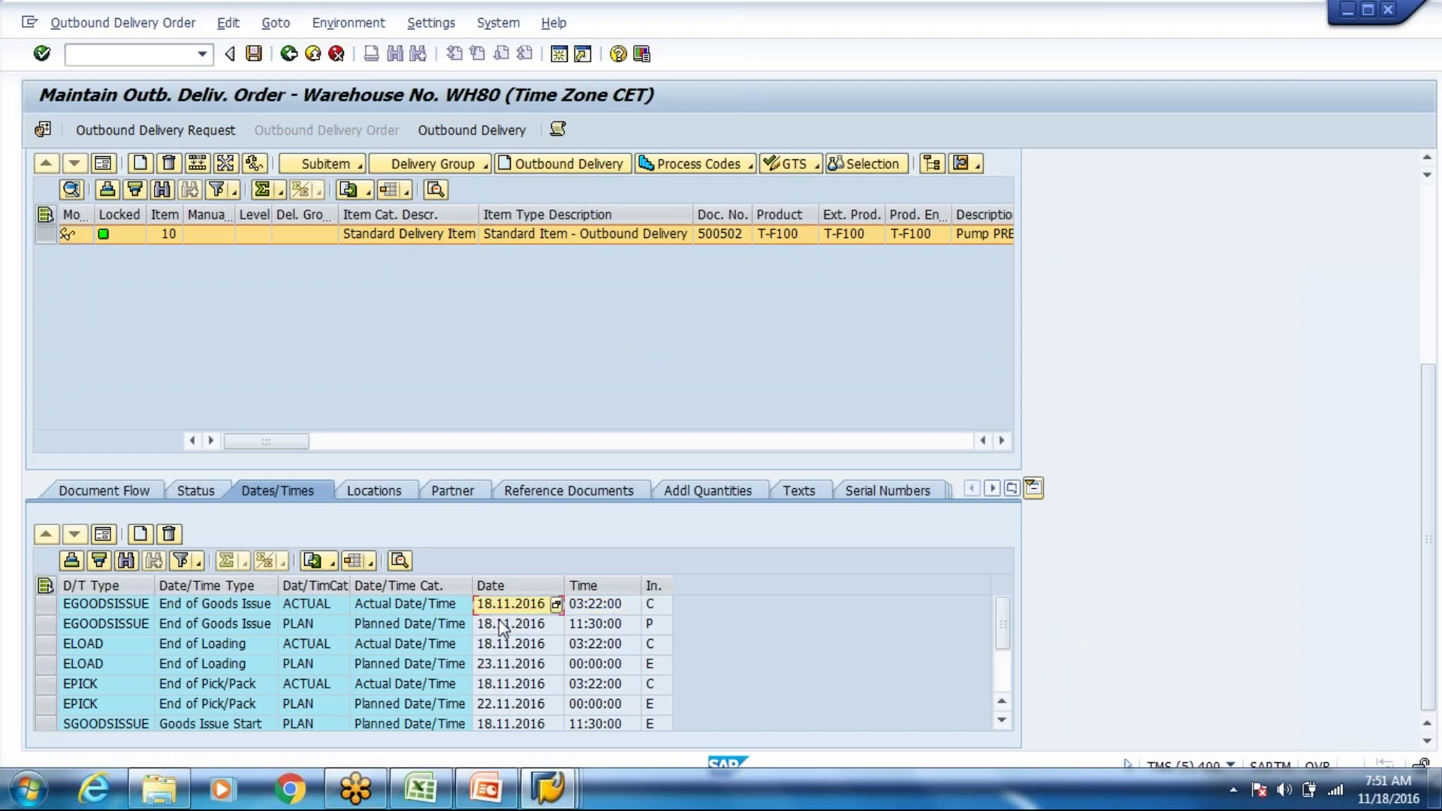
{"action": "key", "text": "Tab"}
{"action": "key", "text": "Down"}
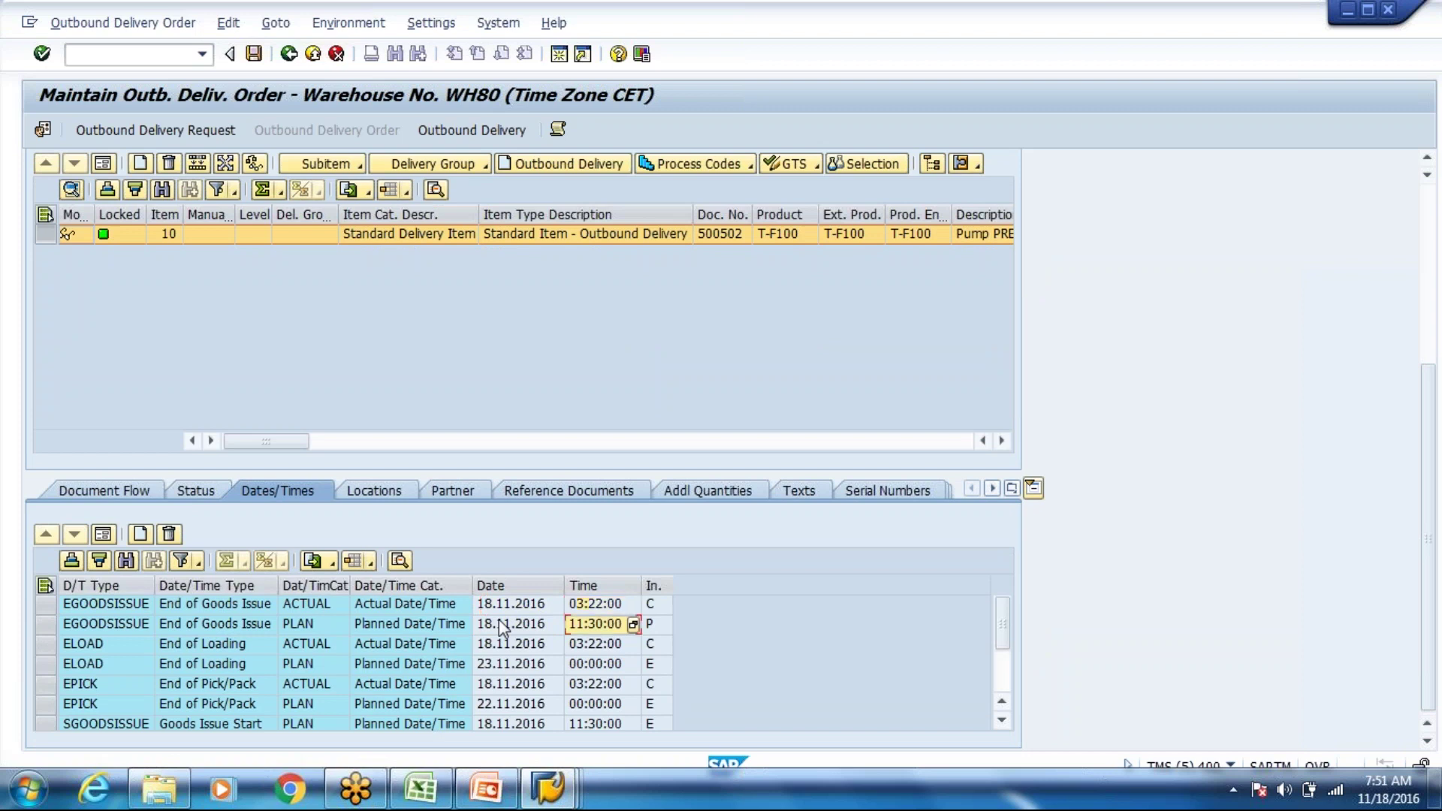
{"action": "key", "text": "Down"}
{"action": "key", "text": "Down"}
{"action": "key", "text": "Down"}
{"action": "key", "text": "Down"}
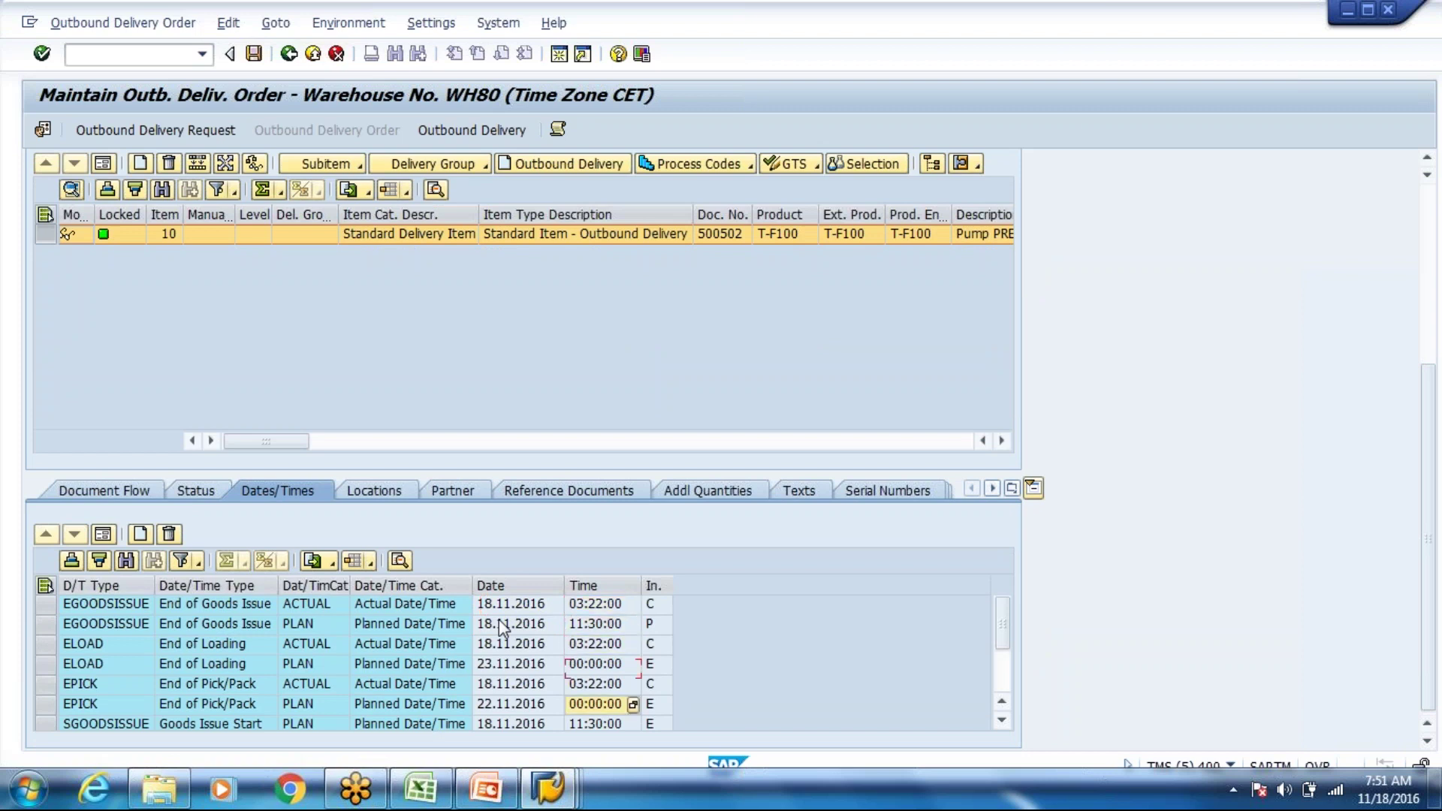
{"action": "key", "text": "Down"}
{"action": "key", "text": "Down"}
{"action": "key", "text": "Down"}
{"action": "key", "text": "Down"}
{"action": "key", "text": "Up"}
{"action": "key", "text": "Up"}
{"action": "key", "text": "Up"}
{"action": "key", "text": "Up"}
{"action": "key", "text": "Up"}
{"action": "key", "text": "Up"}
{"action": "key", "text": "Up"}
{"action": "key", "text": "Up"}
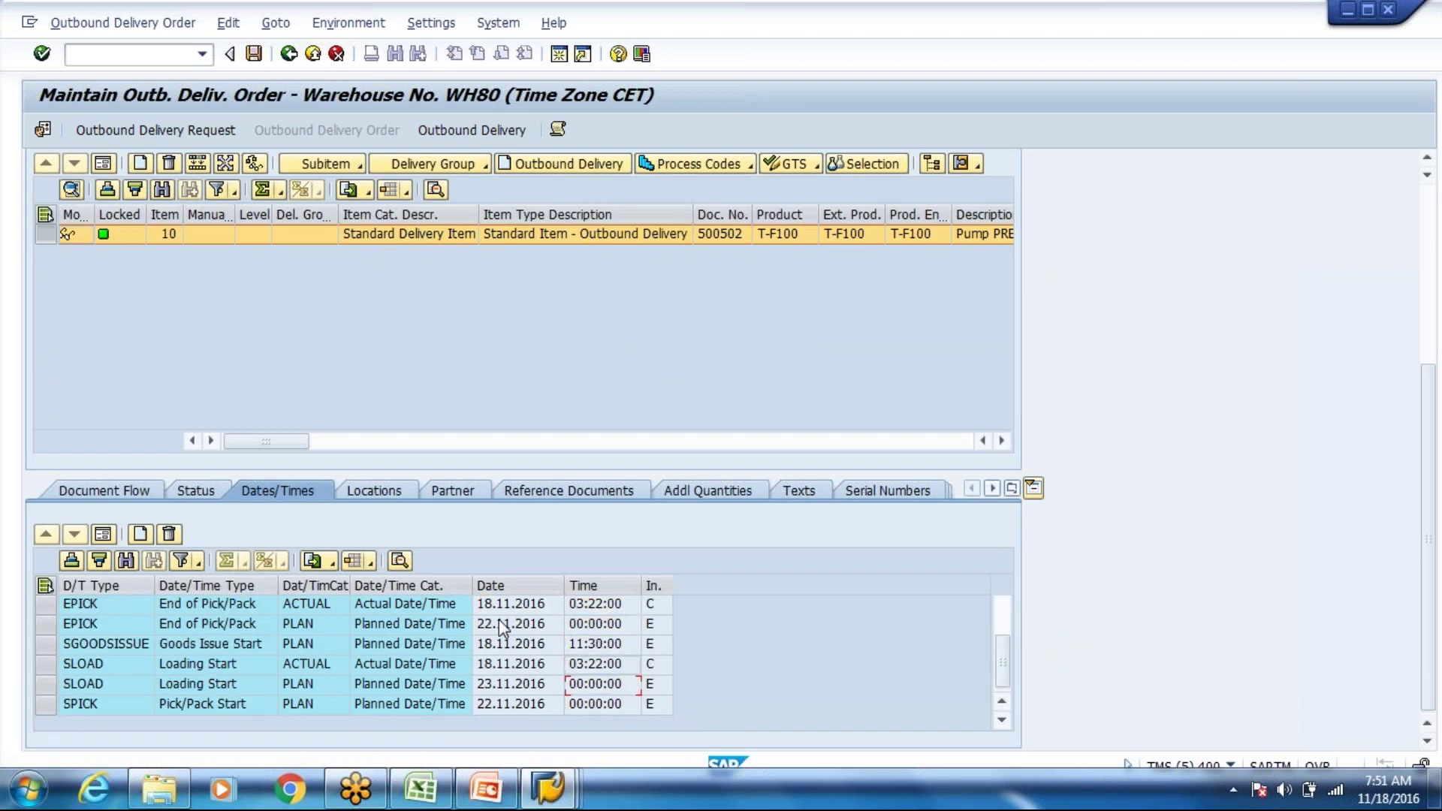
{"action": "key", "text": "Up"}
{"action": "key", "text": "Down"}
{"action": "key", "text": "Down"}
{"action": "key", "text": "Down"}
{"action": "key", "text": "Down"}
{"action": "key", "text": "Up"}
{"action": "key", "text": "Up"}
{"action": "key", "text": "Up"}
{"action": "key", "text": "Up"}
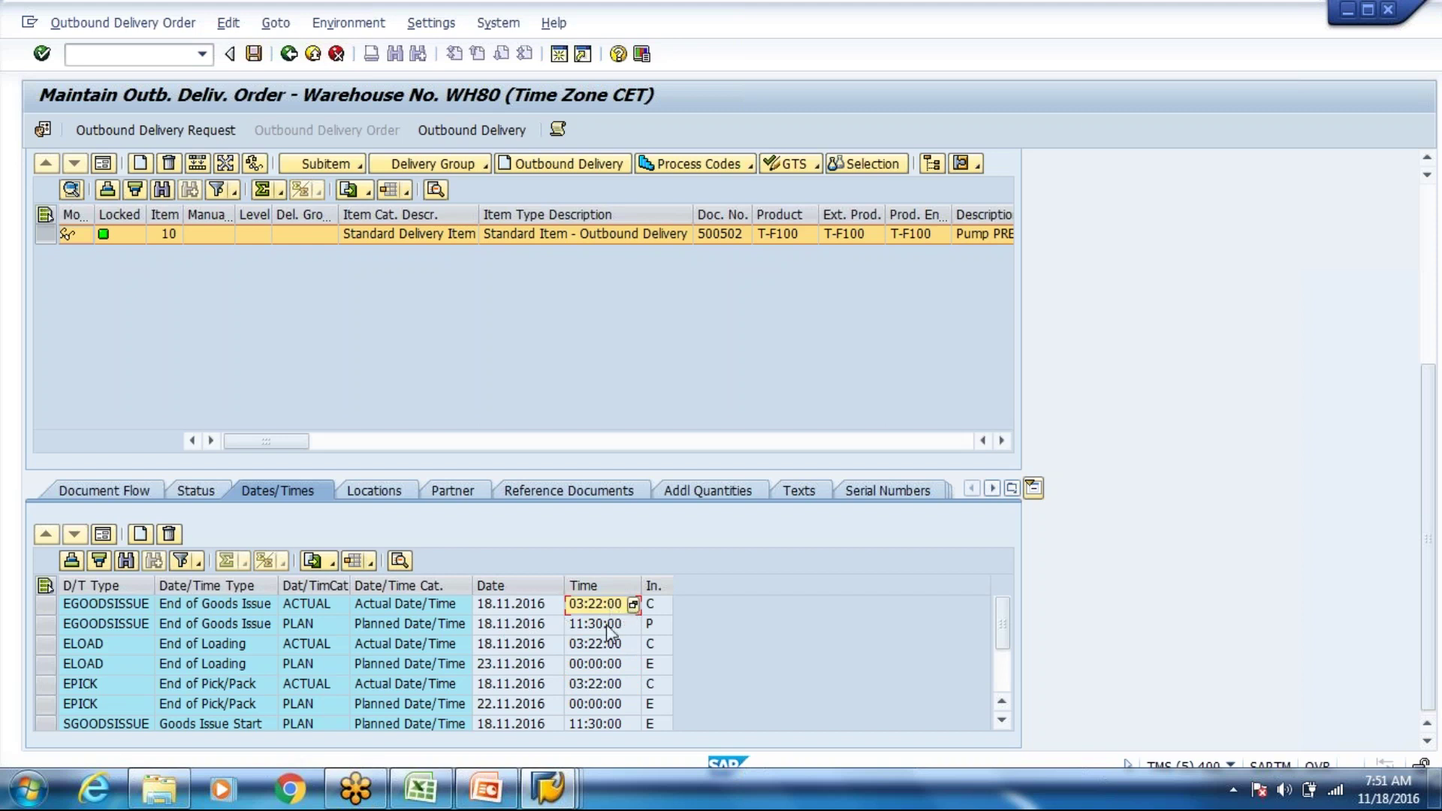
Step: Open the wave template maintenance in a new session with /o/scwm/wavetmp for warehouse WH80
{"action": "left_click", "coordinate": [109, 54]}
{"action": "type", "text": "/o/scwm/"}
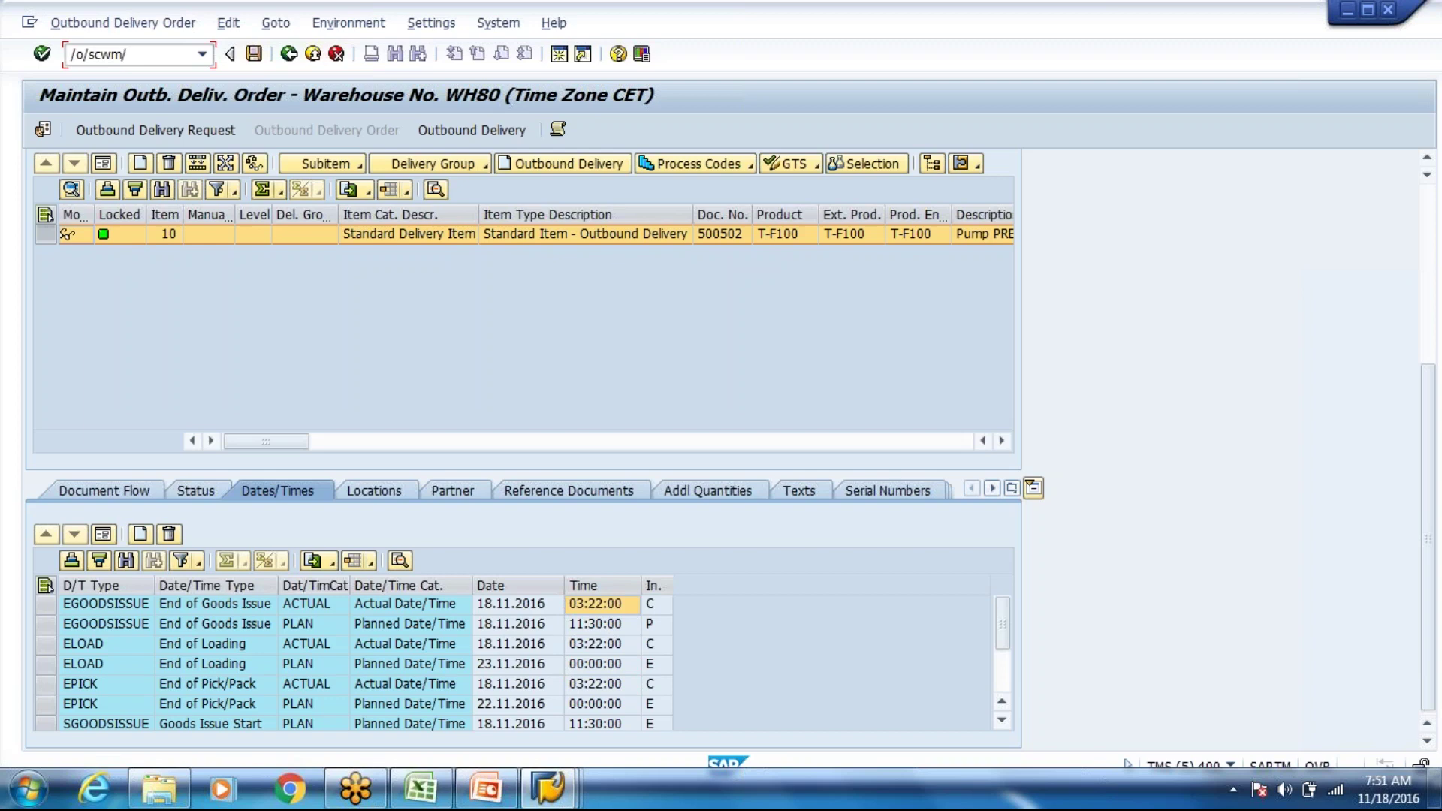
{"action": "type", "text": "wavete"}
{"action": "key", "text": "BackSpace"}
{"action": "type", "text": "mp"}
{"action": "key", "text": "Return"}
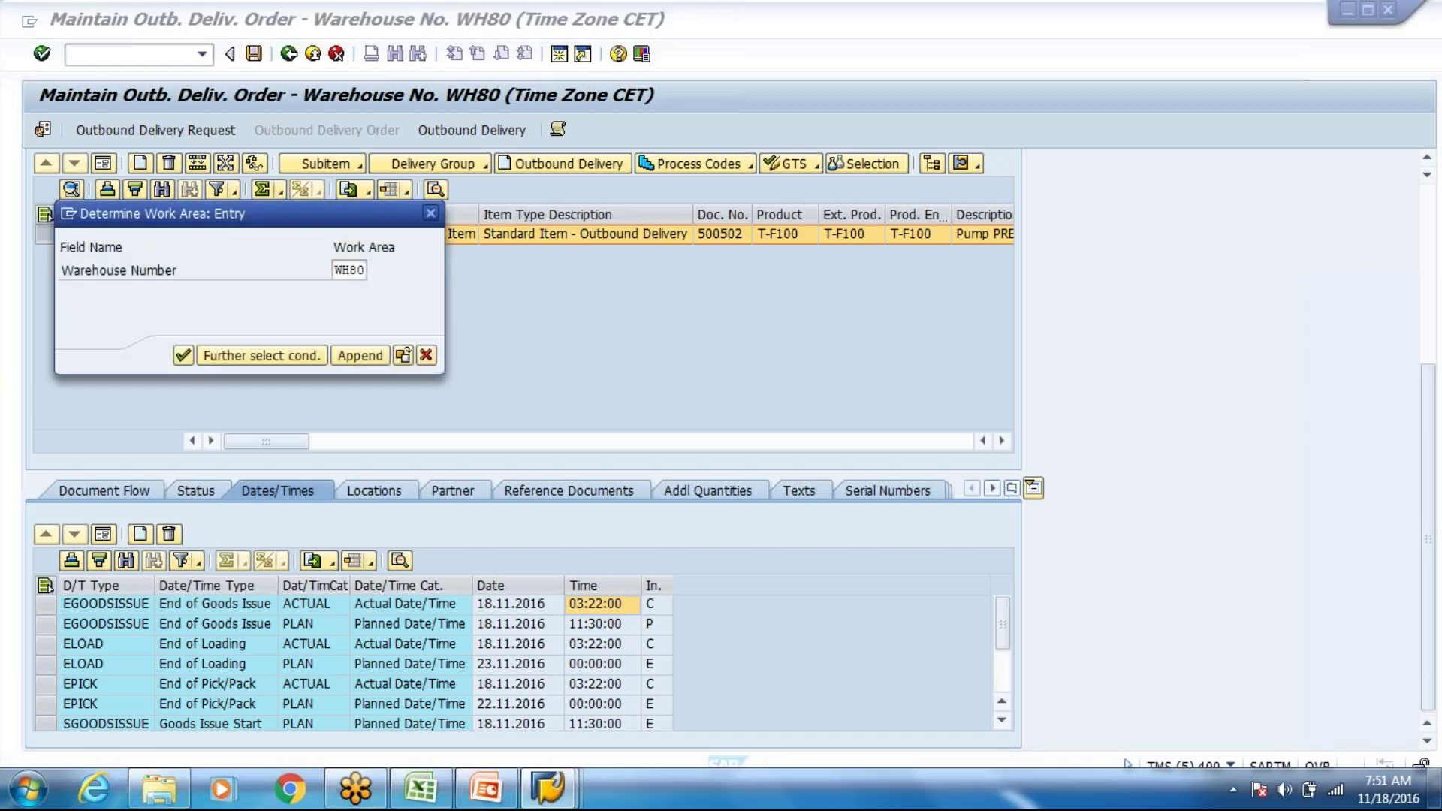
{"action": "key", "text": "Return"}
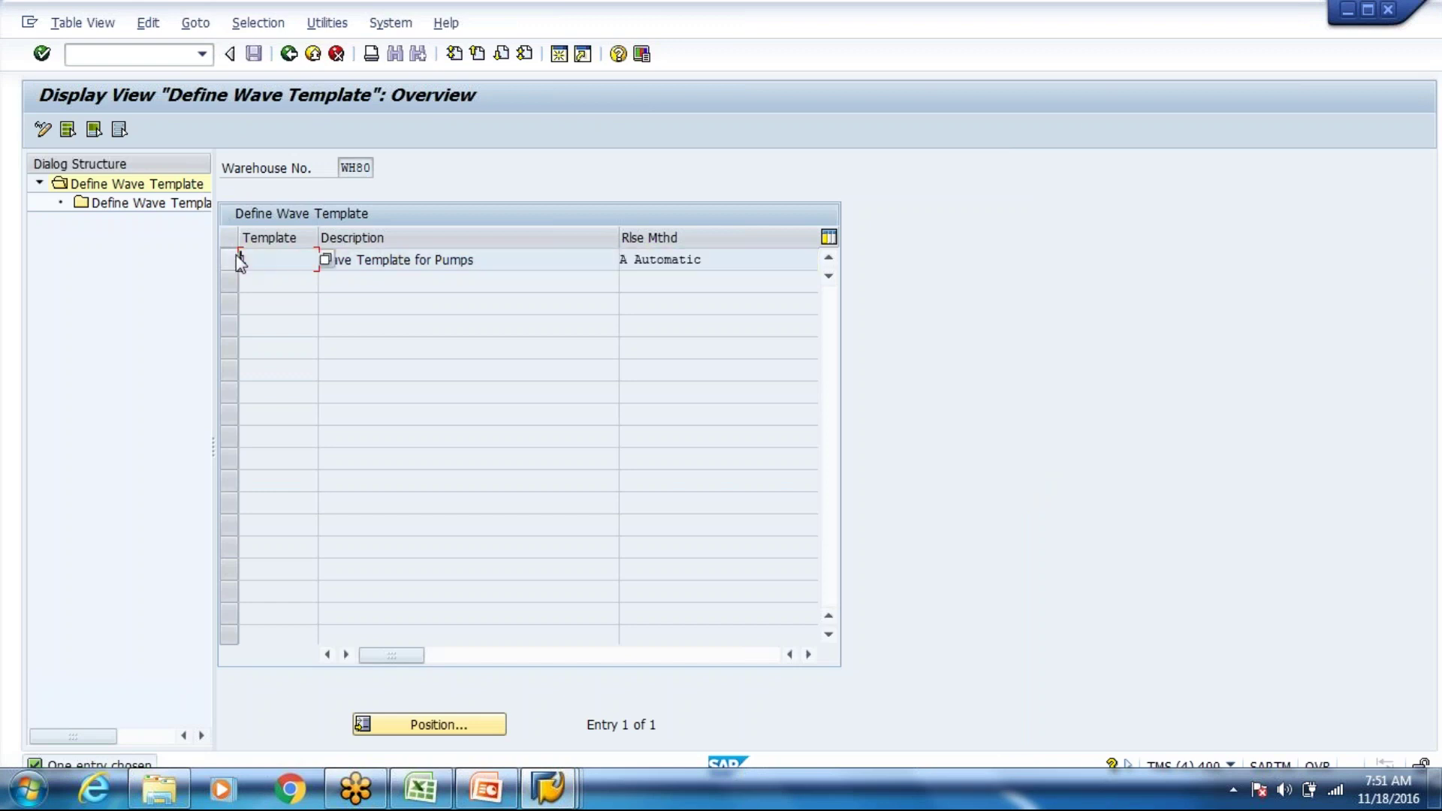
Step: Display the time attributes of wave template 1 and check all their columns, including cutoff and release times
{"action": "left_click", "coordinate": [229, 259]}
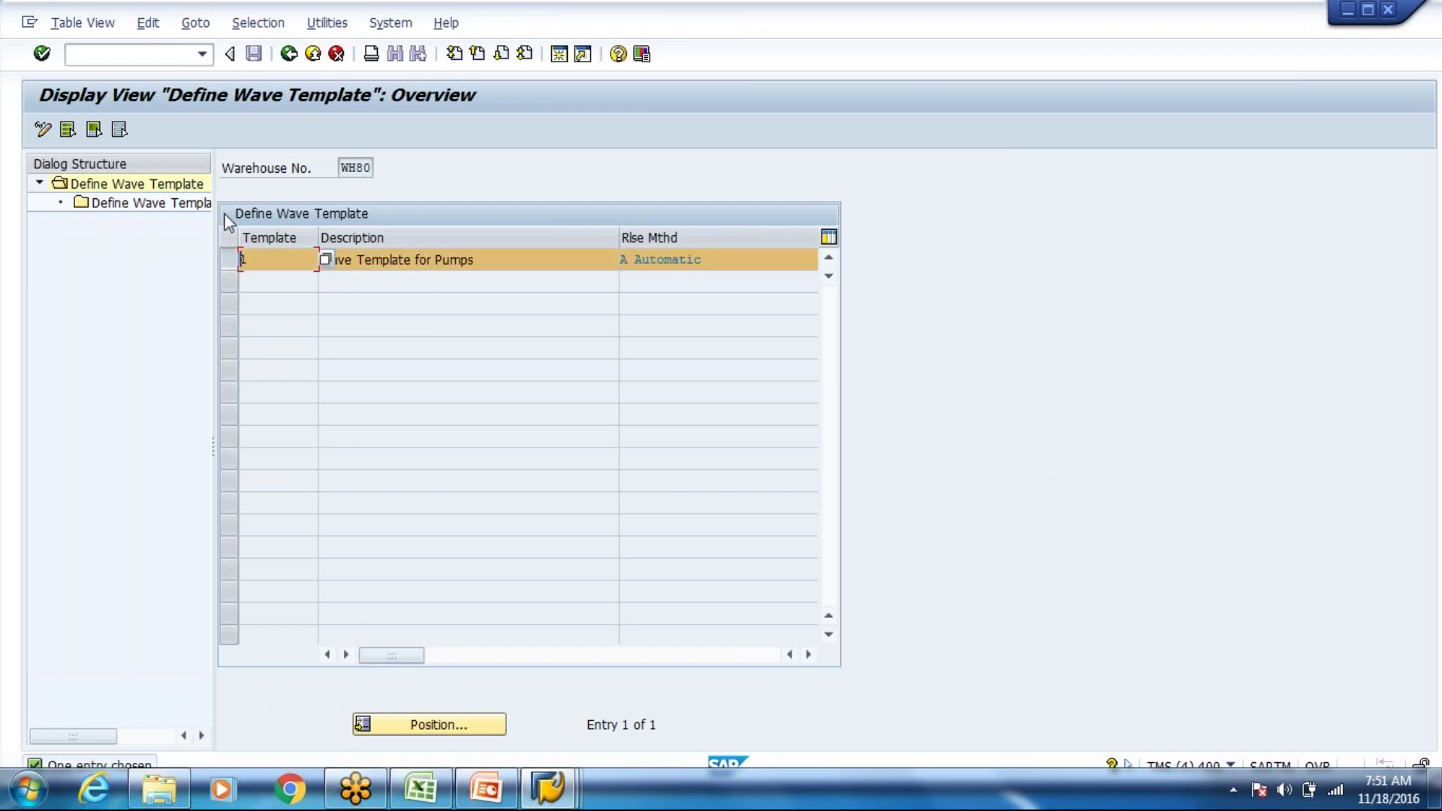
{"action": "double_click", "coordinate": [181, 206]}
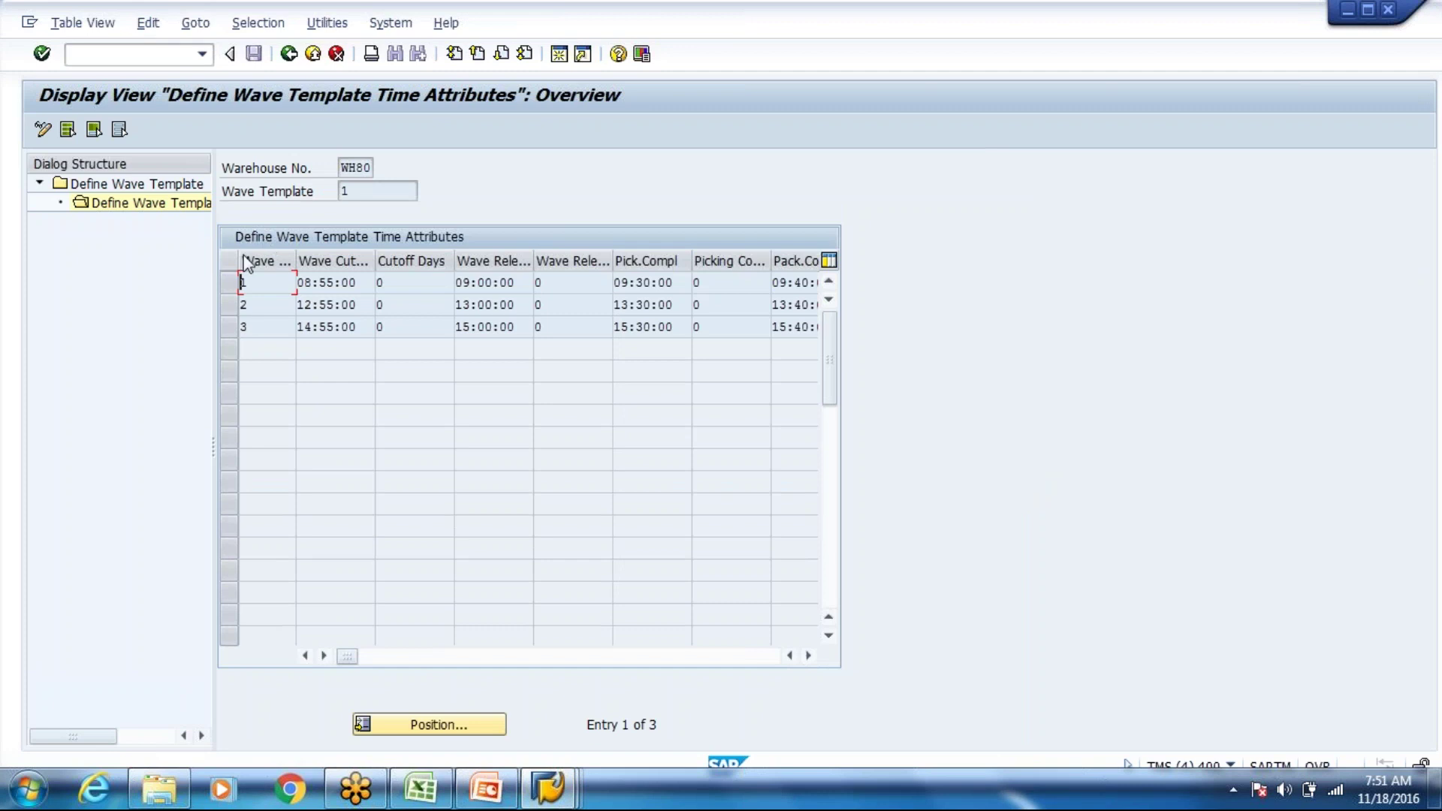
{"action": "left_click", "coordinate": [225, 278]}
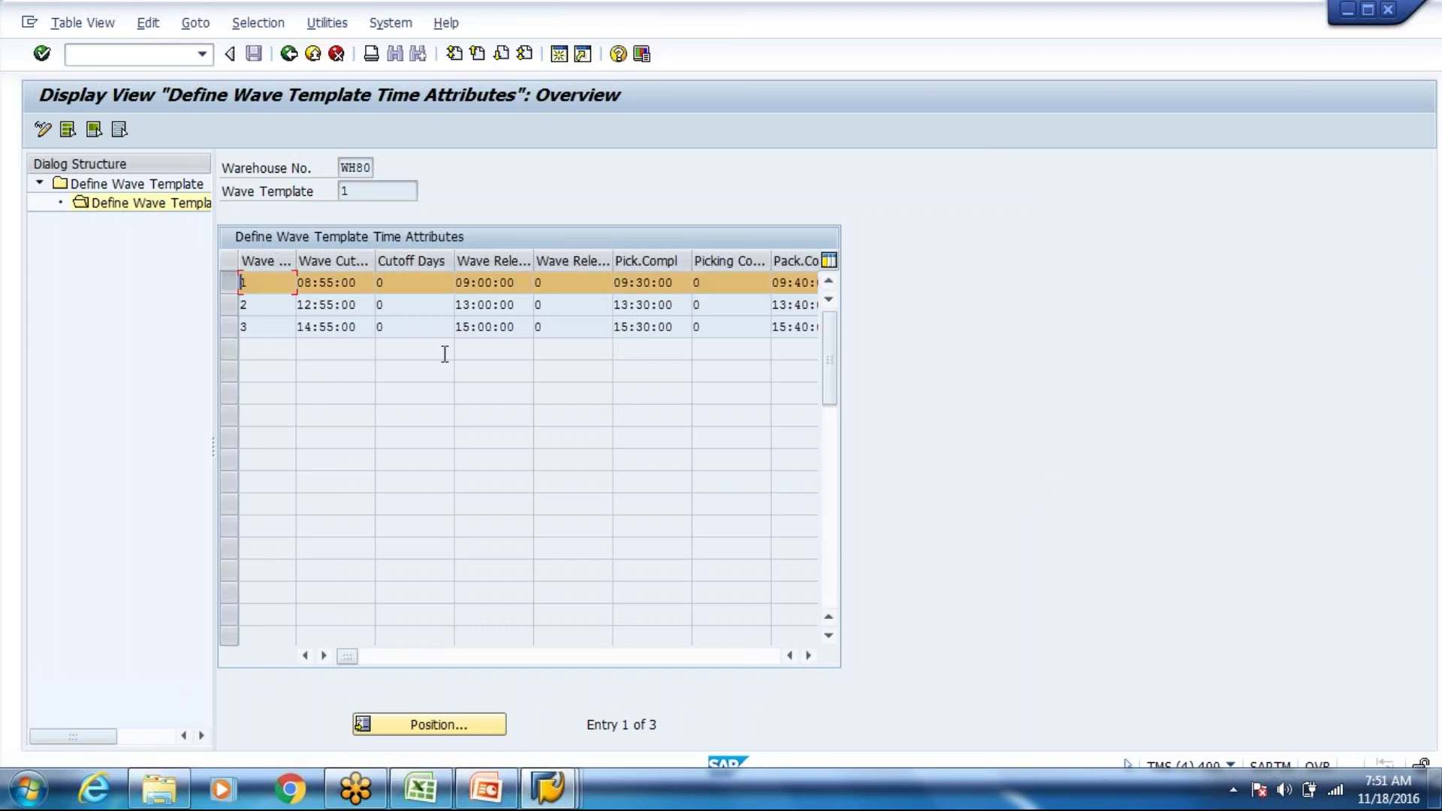
{"action": "left_click", "coordinate": [809, 656]}
{"action": "left_click", "coordinate": [809, 656]}
{"action": "left_click", "coordinate": [809, 655]}
{"action": "left_click", "coordinate": [809, 656]}
{"action": "left_click", "coordinate": [809, 656]}
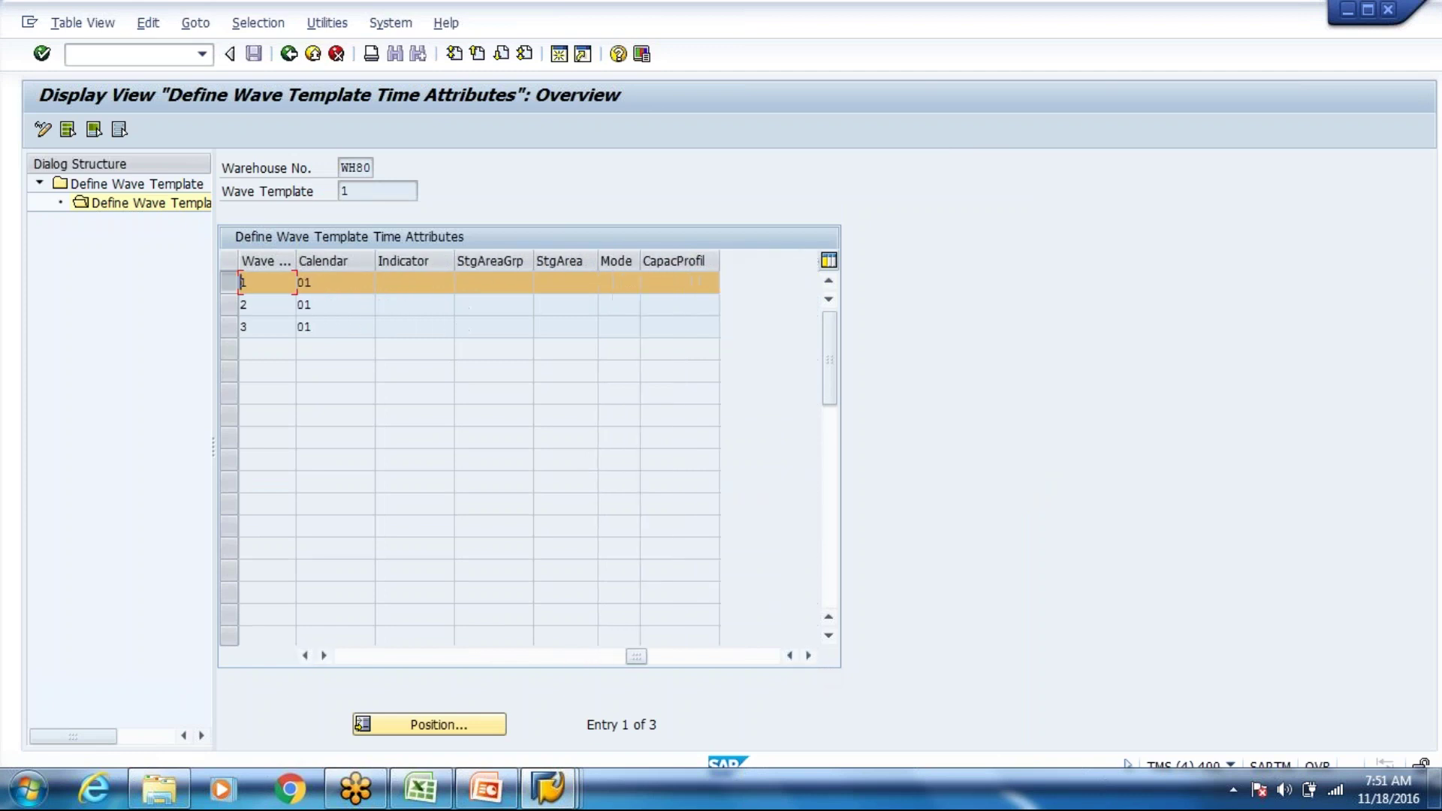
Step: Return to the wave template overview, check the remaining template settings and read the help for the Assignment indicator
{"action": "left_click", "coordinate": [288, 53]}
{"action": "left_click", "coordinate": [809, 655]}
{"action": "left_click", "coordinate": [809, 656]}
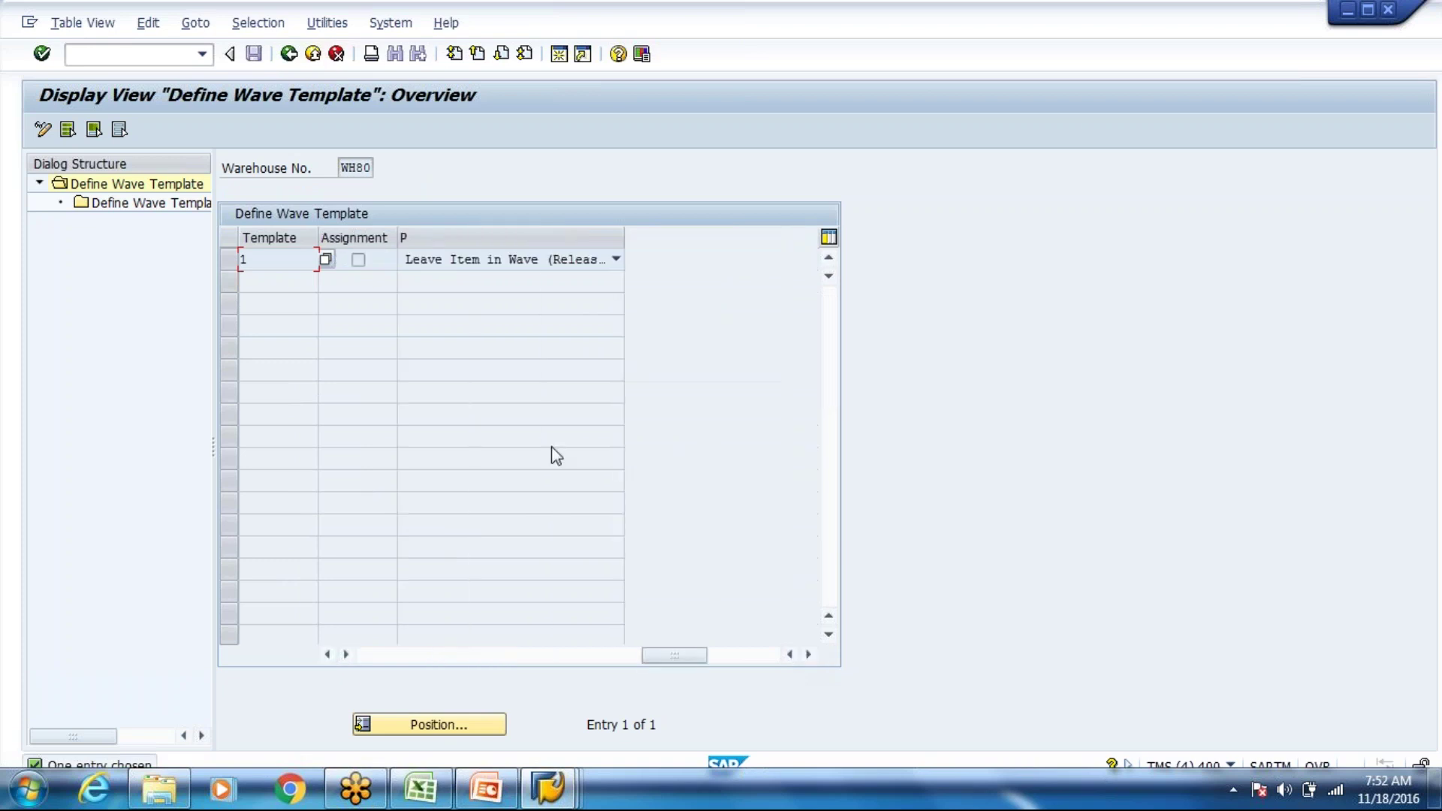
{"action": "left_click", "coordinate": [504, 659]}
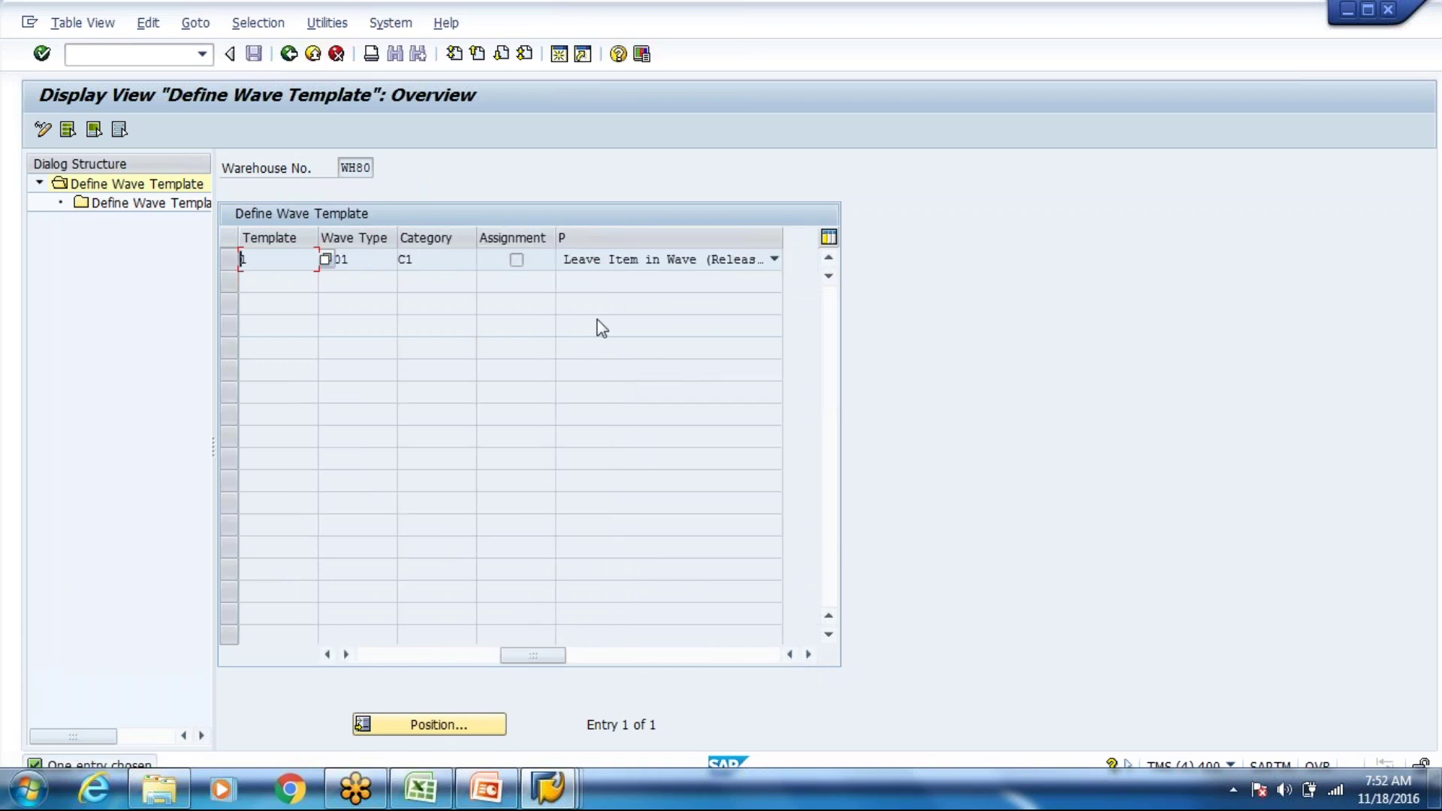
{"action": "left_click", "coordinate": [516, 259]}
{"action": "key", "text": "F1"}
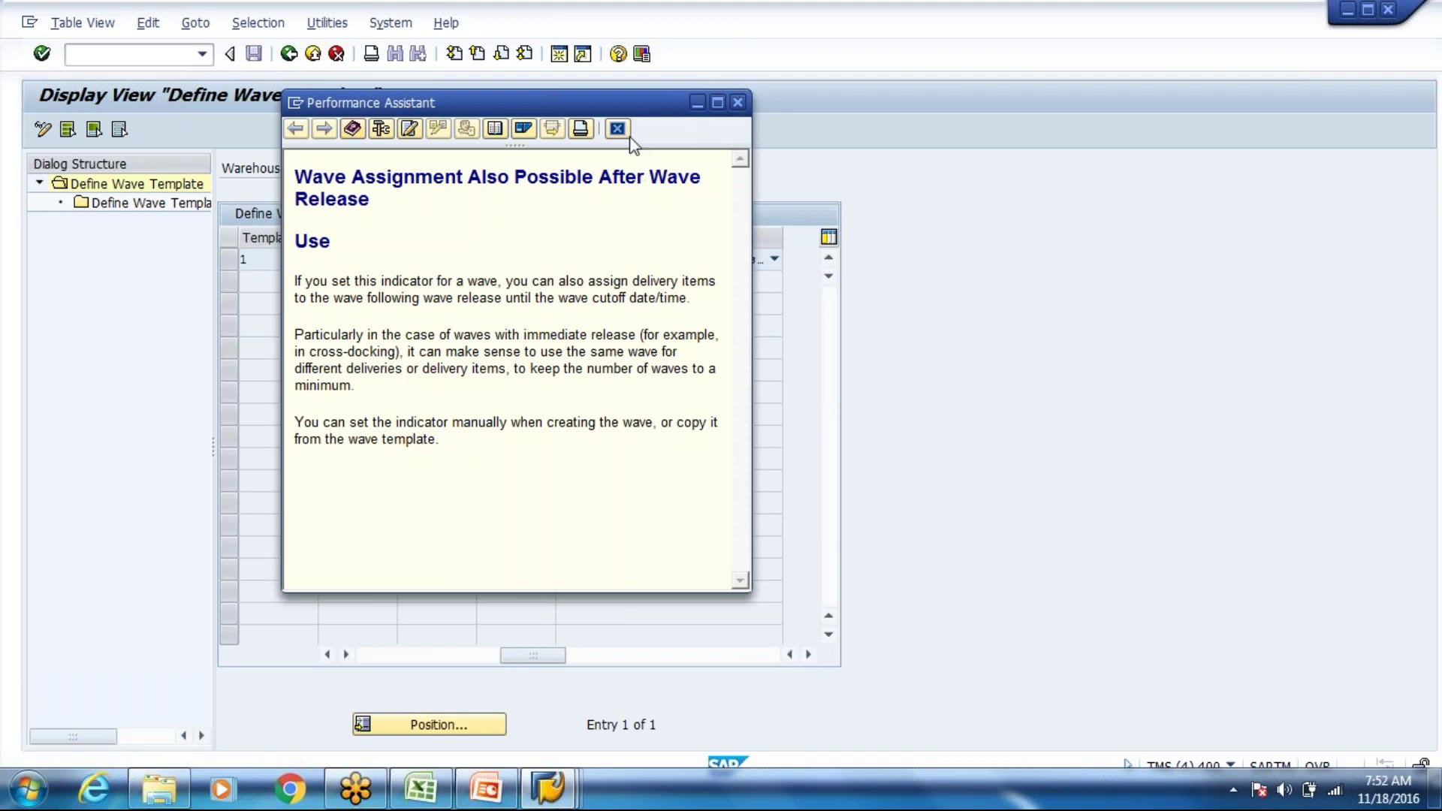
{"action": "left_click", "coordinate": [738, 103]}
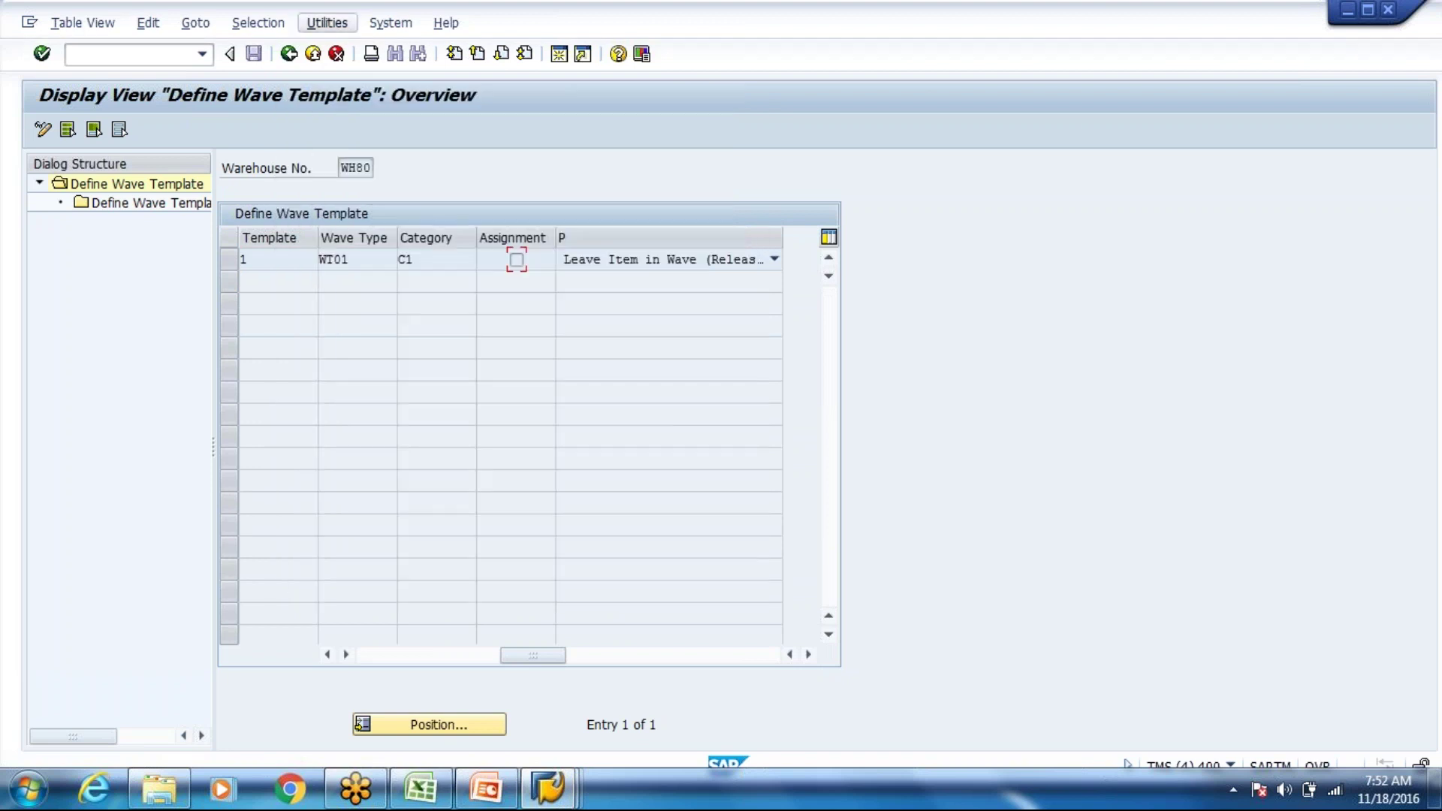
Step: Switch to the ERP delivery and set item 10's storage location to 4000 and its delivery quantity to 4 PC
{"action": "left_click", "coordinate": [304, 64]}
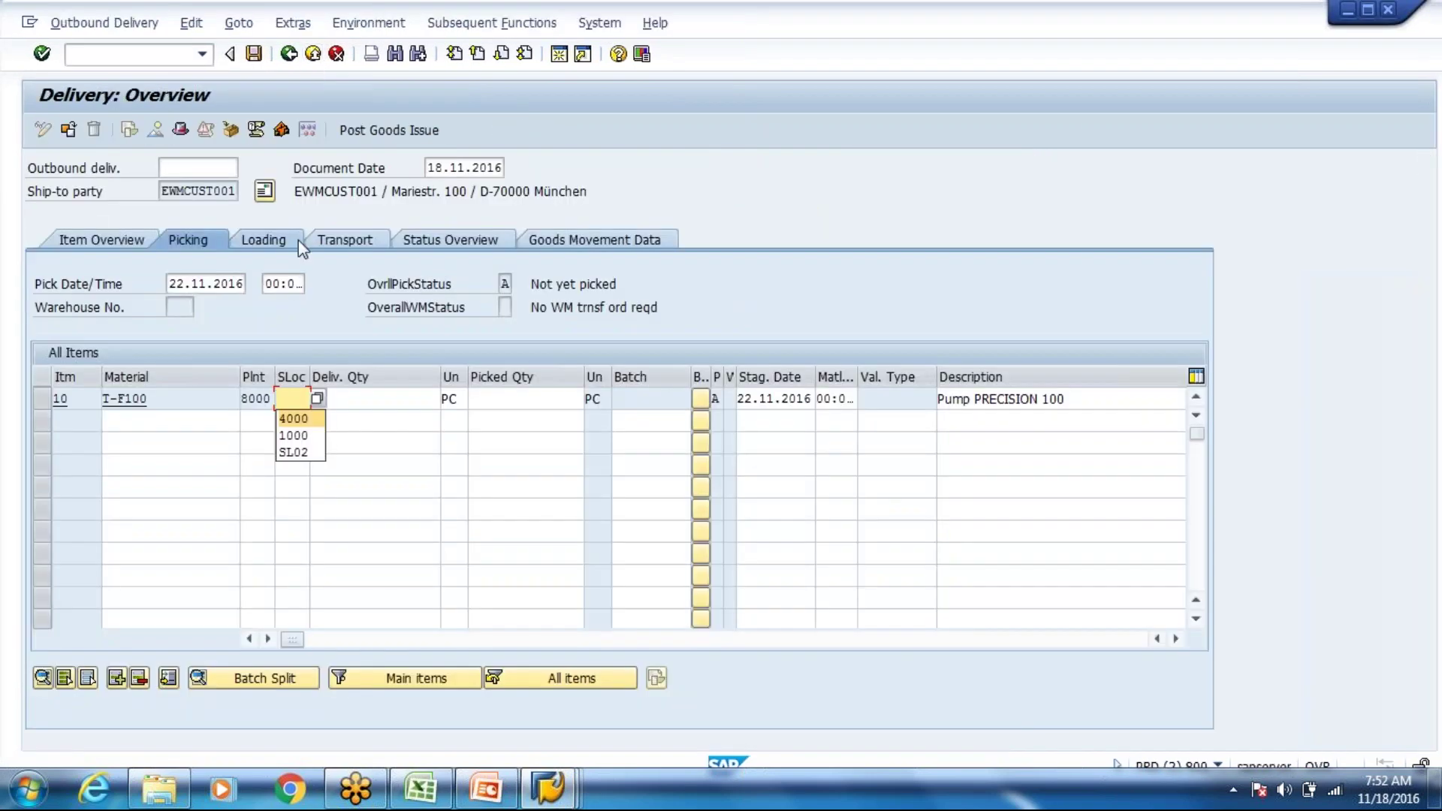
{"action": "key", "text": "Return"}
{"action": "key", "text": "Tab"}
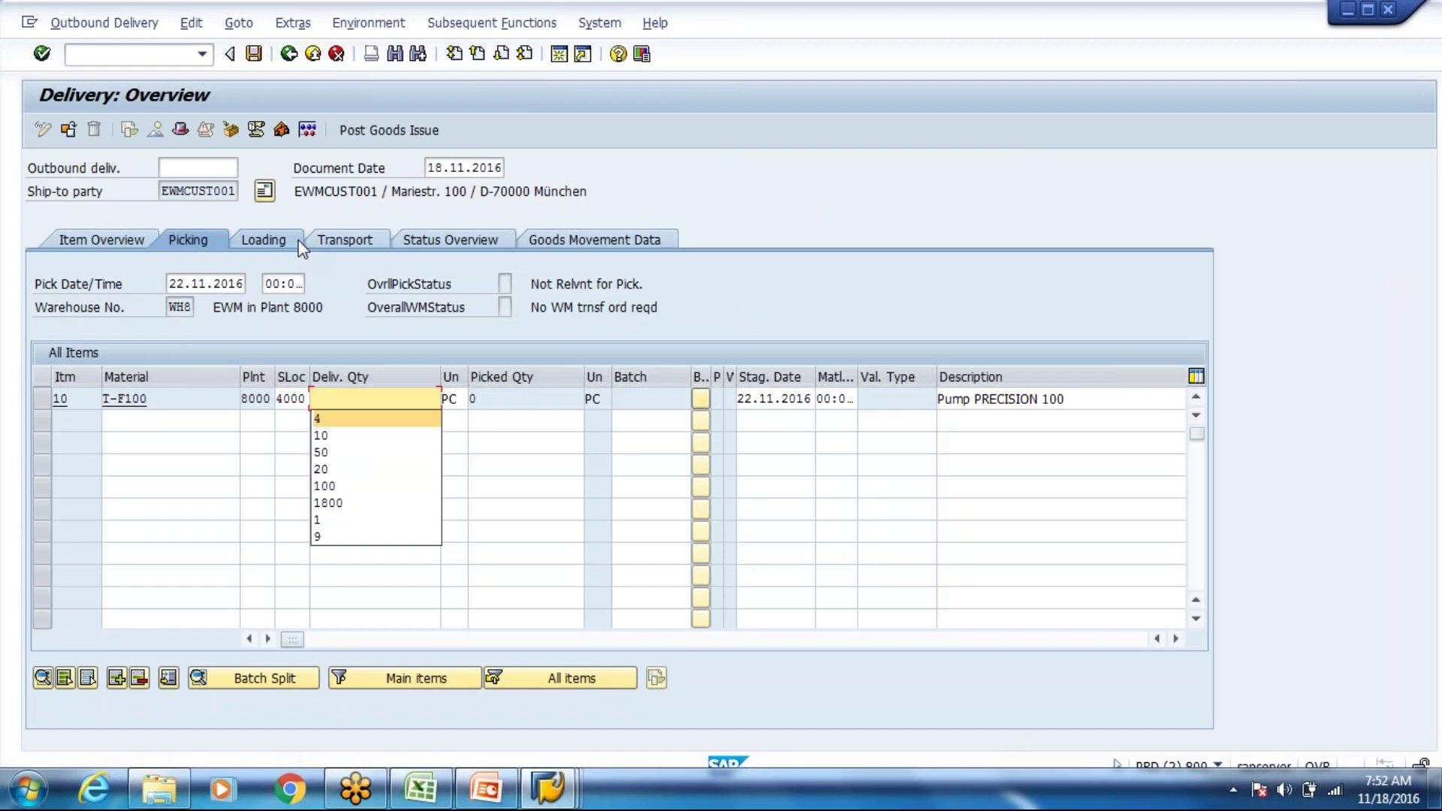
{"action": "key", "text": "Return"}
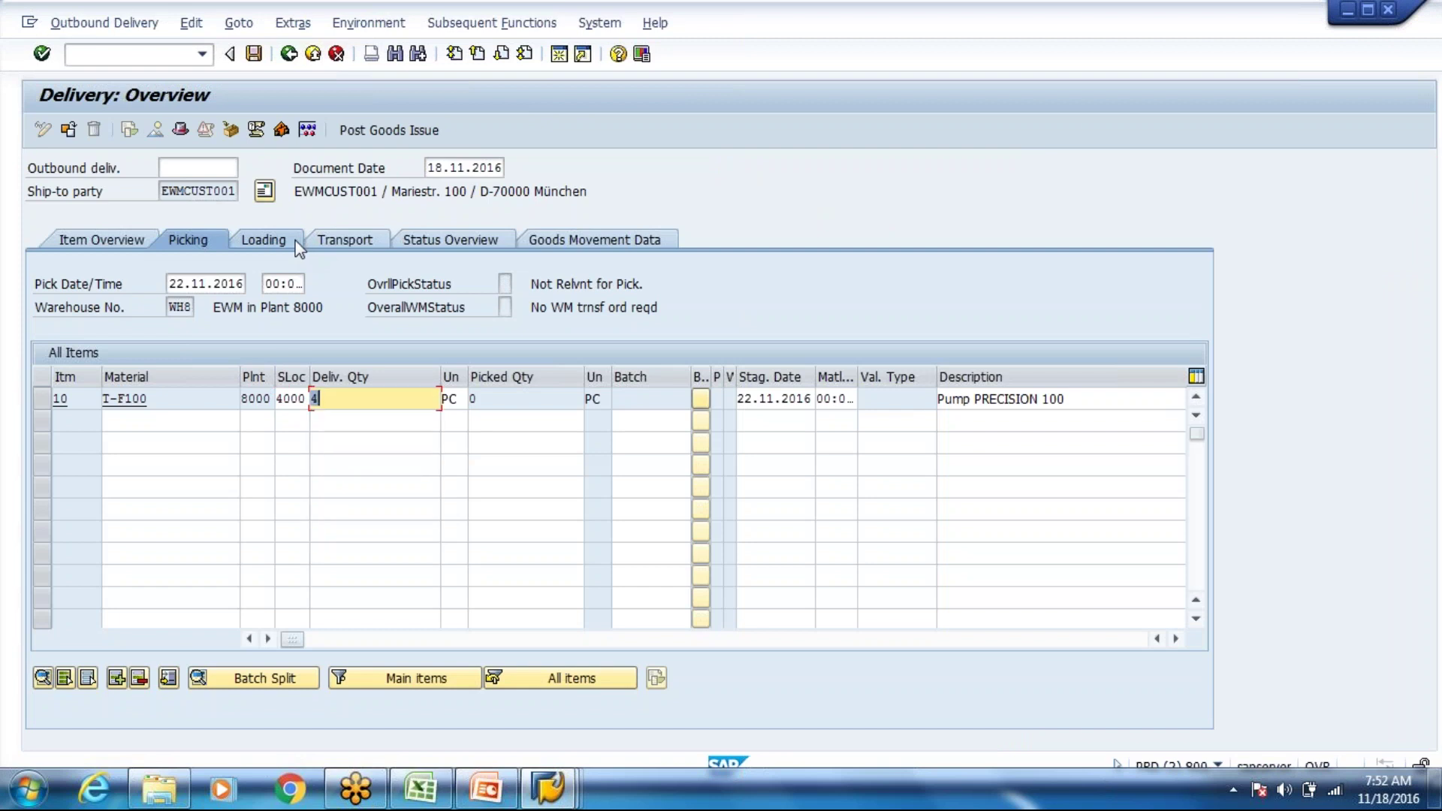
Step: Set the delivery's pick date to 18.11.2016
{"action": "left_click", "coordinate": [175, 284]}
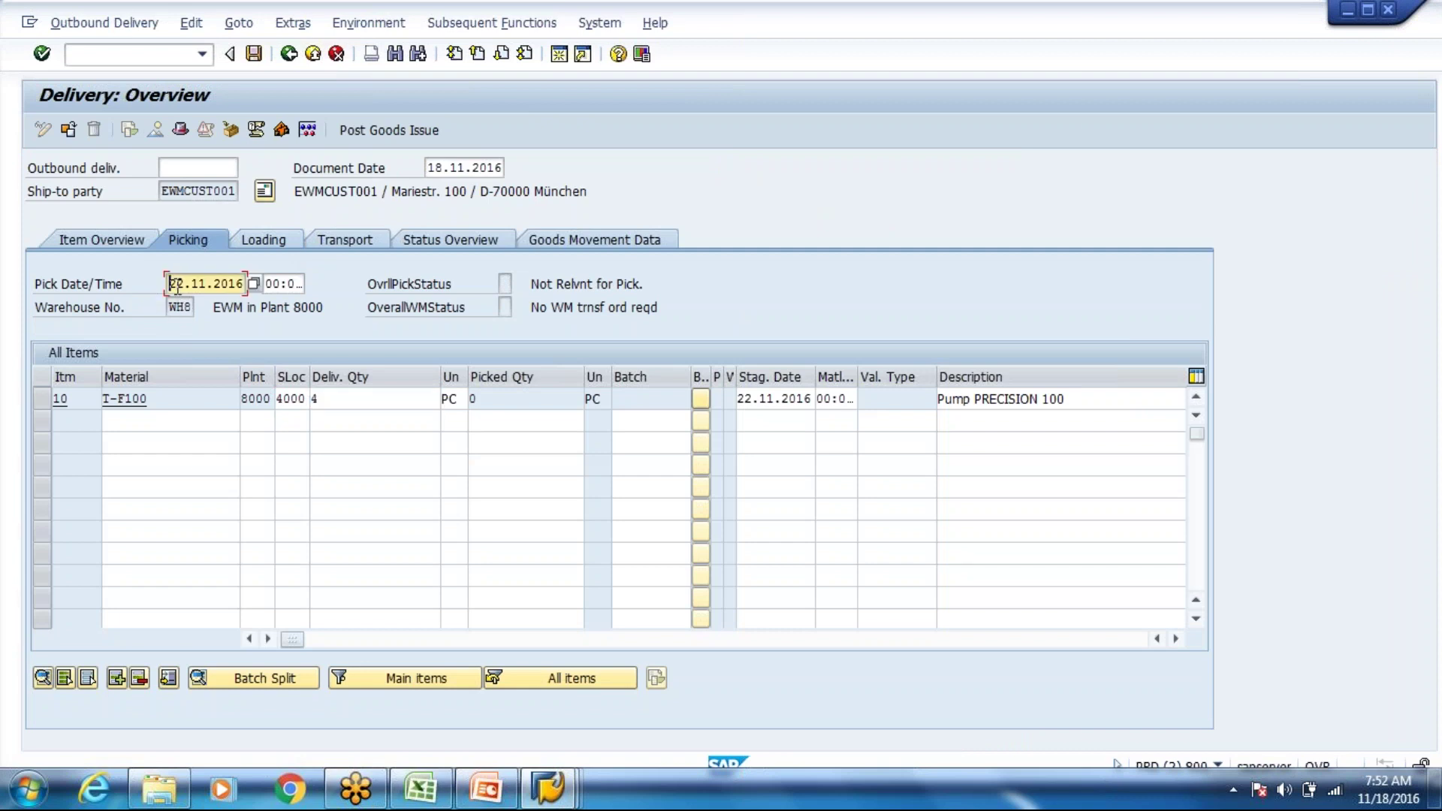
{"action": "key", "text": "Delete"}
{"action": "key", "text": "Delete"}
{"action": "key", "text": "Delete"}
{"action": "key", "text": "Delete"}
{"action": "key", "text": "Delete"}
{"action": "key", "text": "Delete"}
{"action": "key", "text": "Delete"}
{"action": "key", "text": "Delete"}
{"action": "key", "text": "Delete"}
{"action": "key", "text": "Delete"}
{"action": "left_click", "coordinate": [254, 284]}
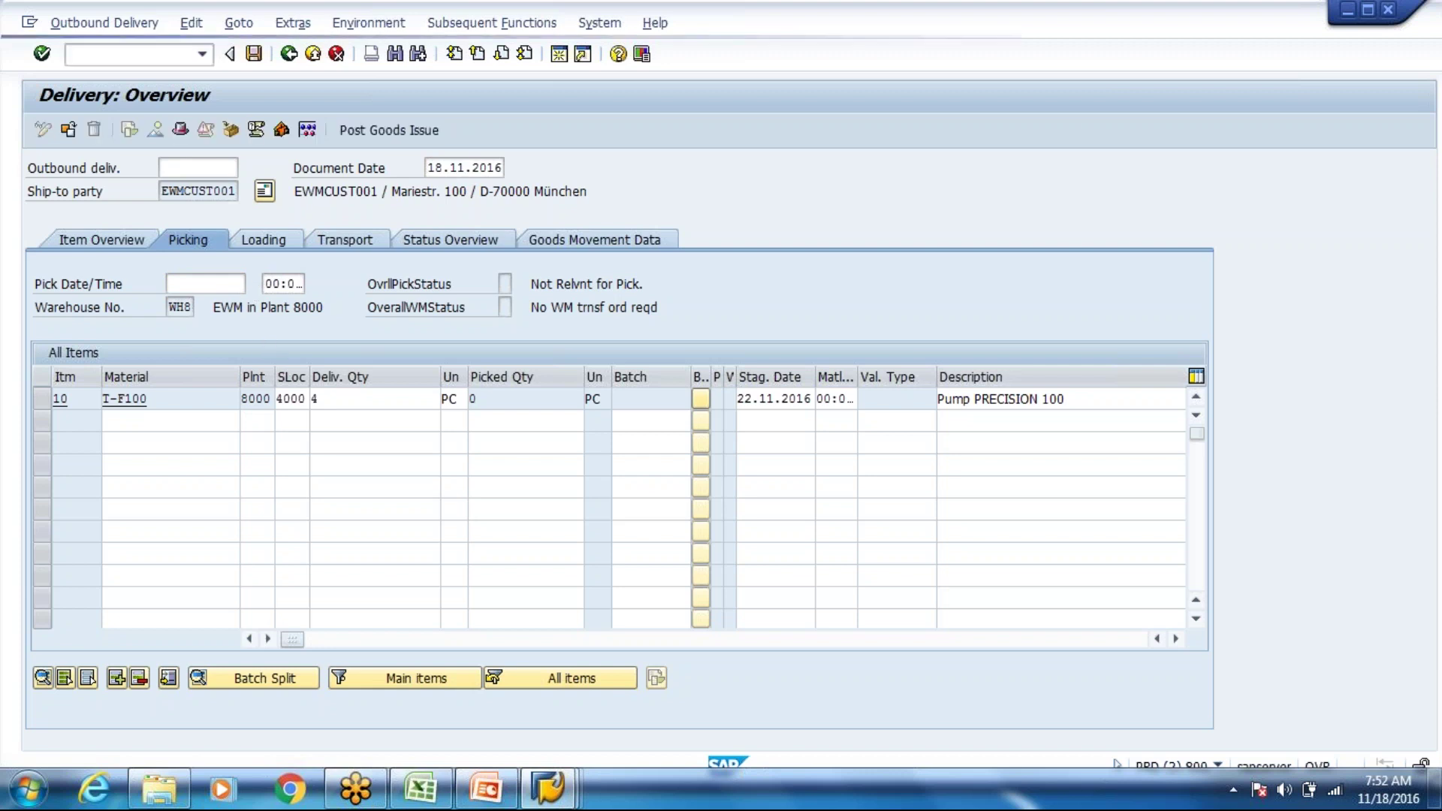
{"action": "double_click", "coordinate": [374, 436]}
Step: Set the delivery's pick time to 11:30:21
{"action": "left_click", "coordinate": [302, 284]}
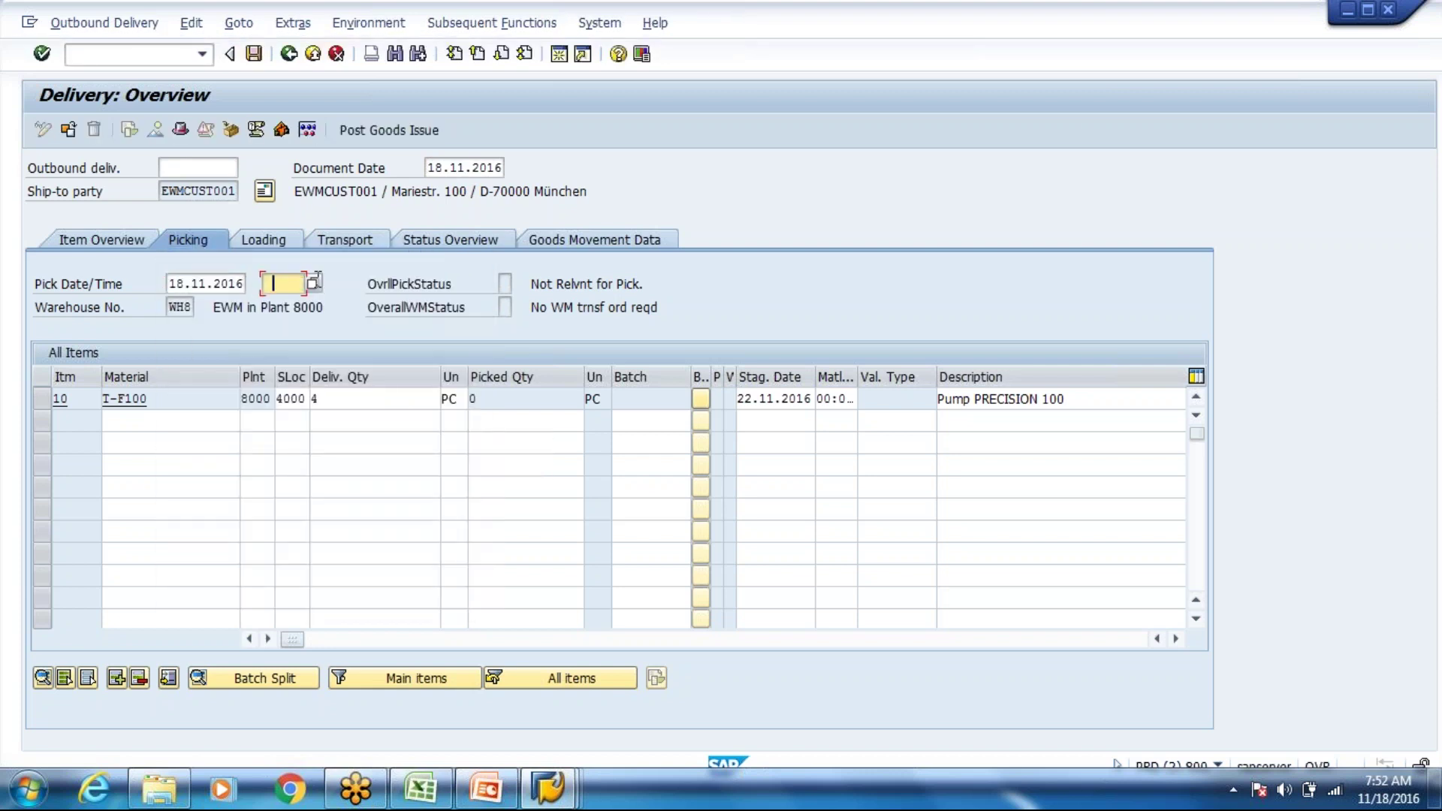
{"action": "left_click", "coordinate": [314, 284]}
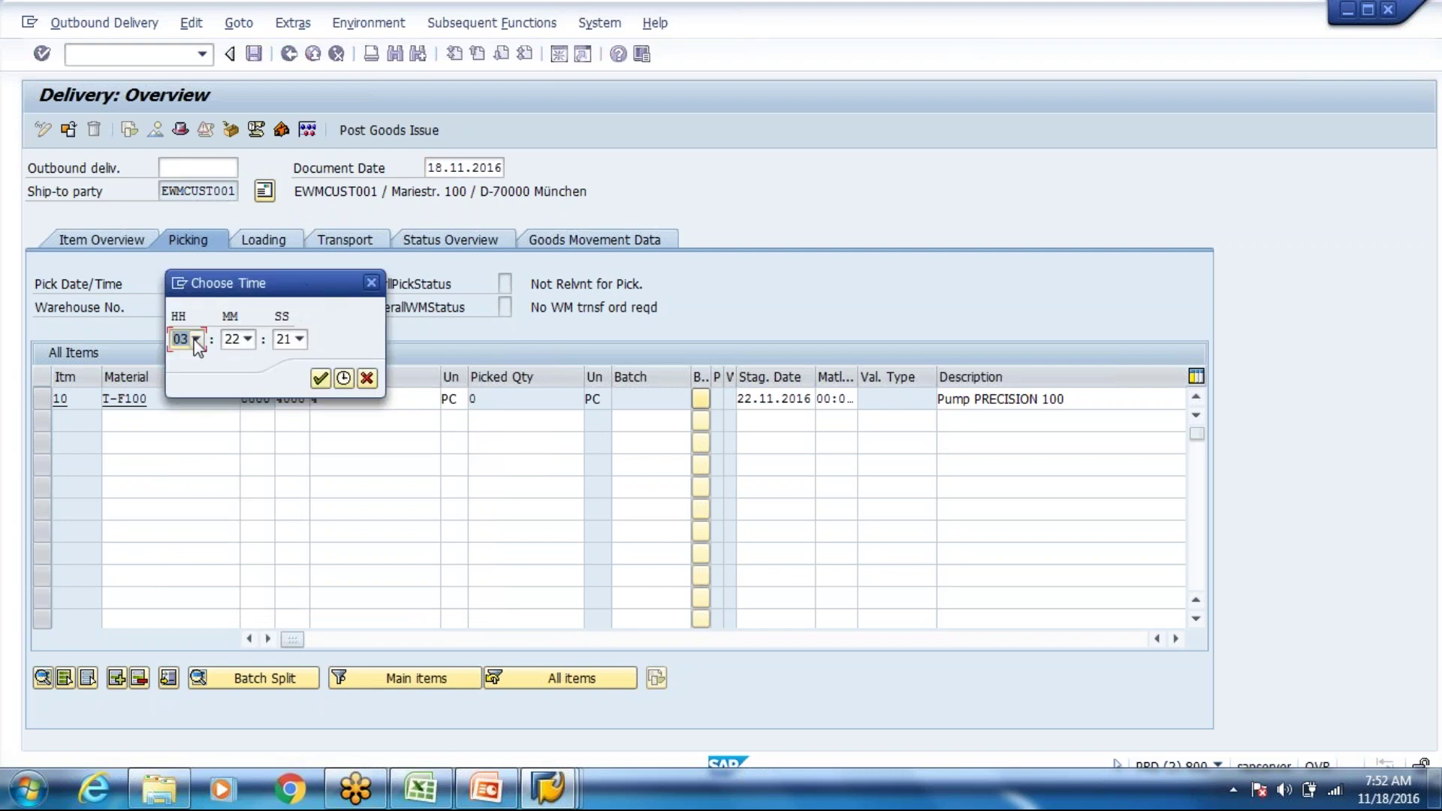
{"action": "left_click", "coordinate": [194, 339]}
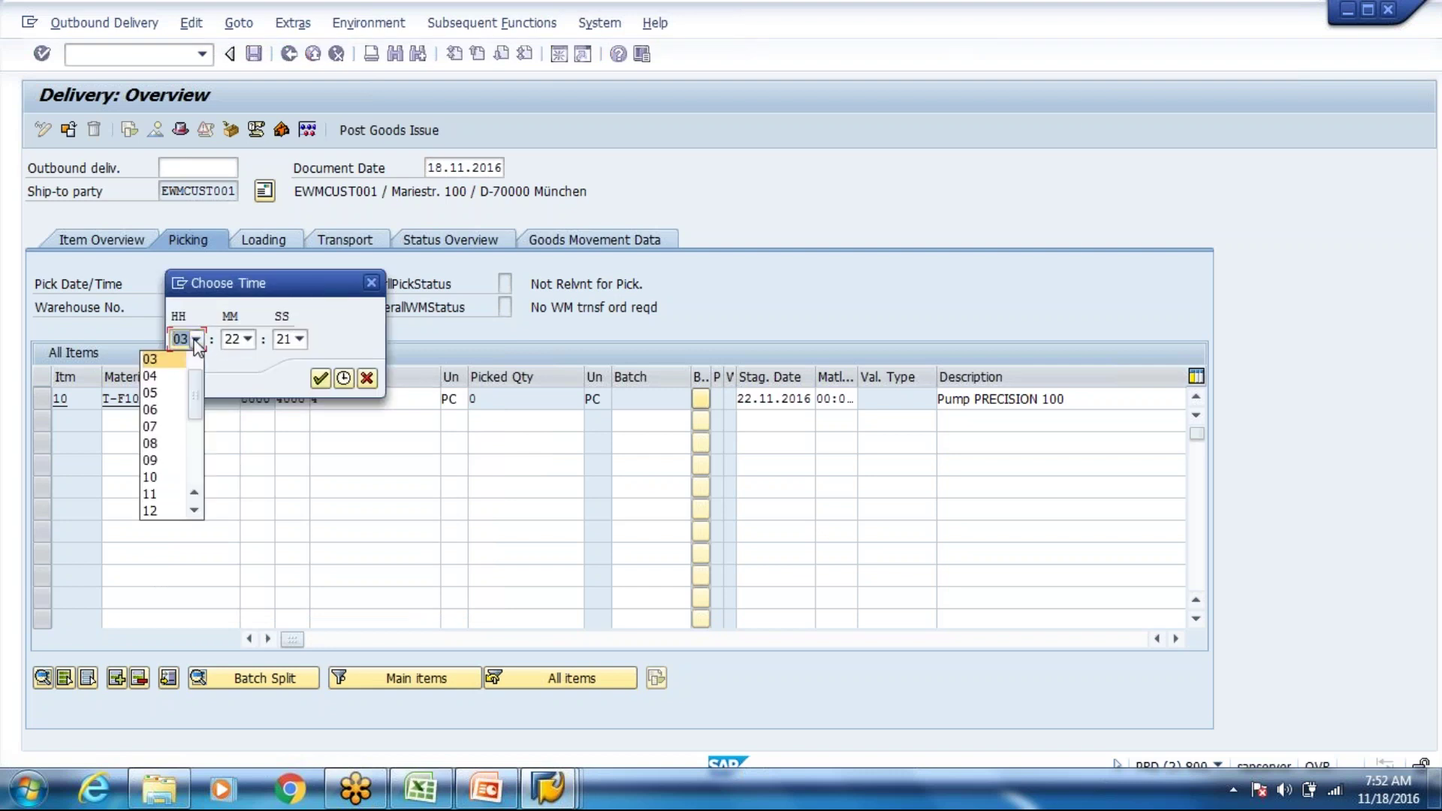
{"action": "left_click", "coordinate": [158, 479]}
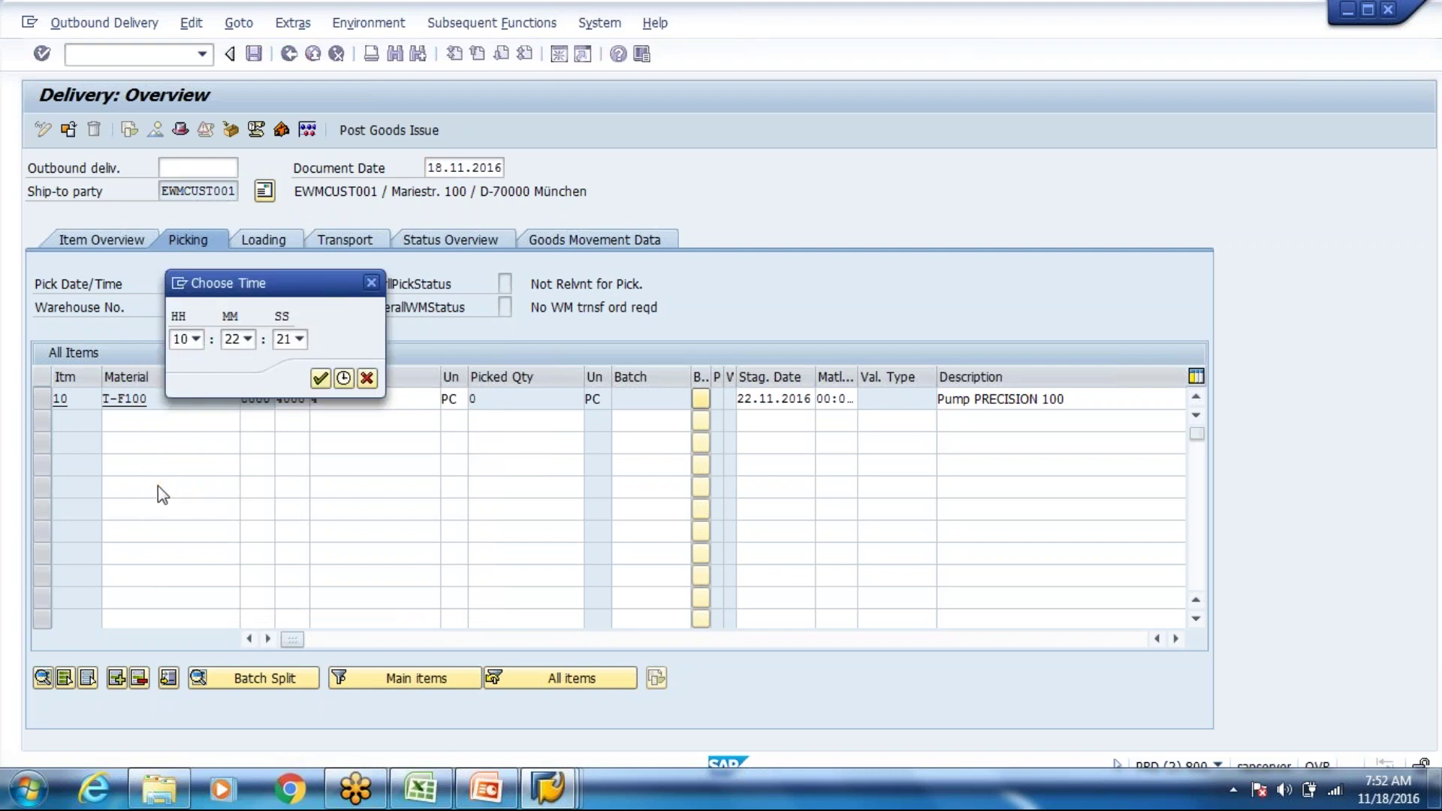
{"action": "left_click", "coordinate": [199, 342]}
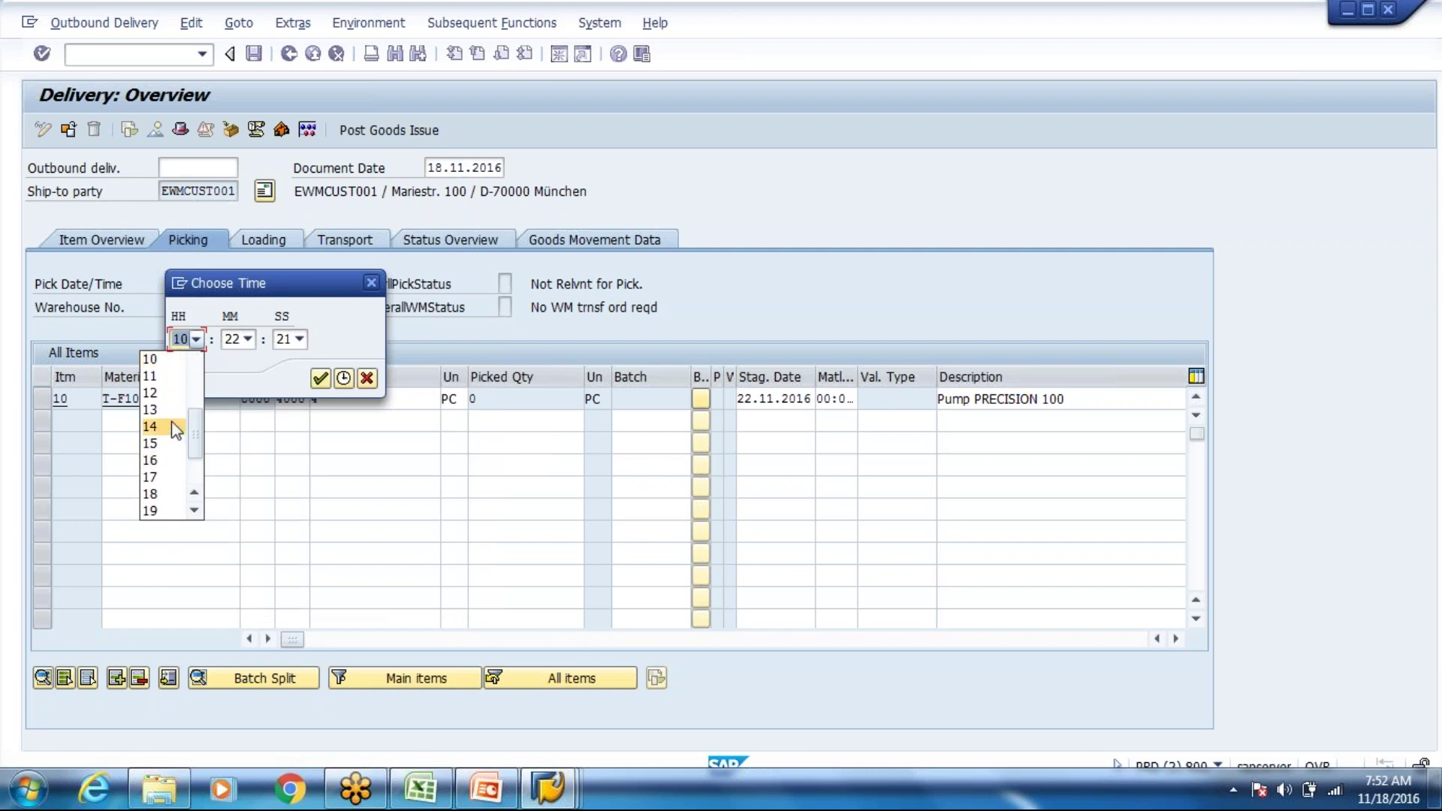
{"action": "left_click", "coordinate": [168, 376]}
{"action": "left_click", "coordinate": [246, 340]}
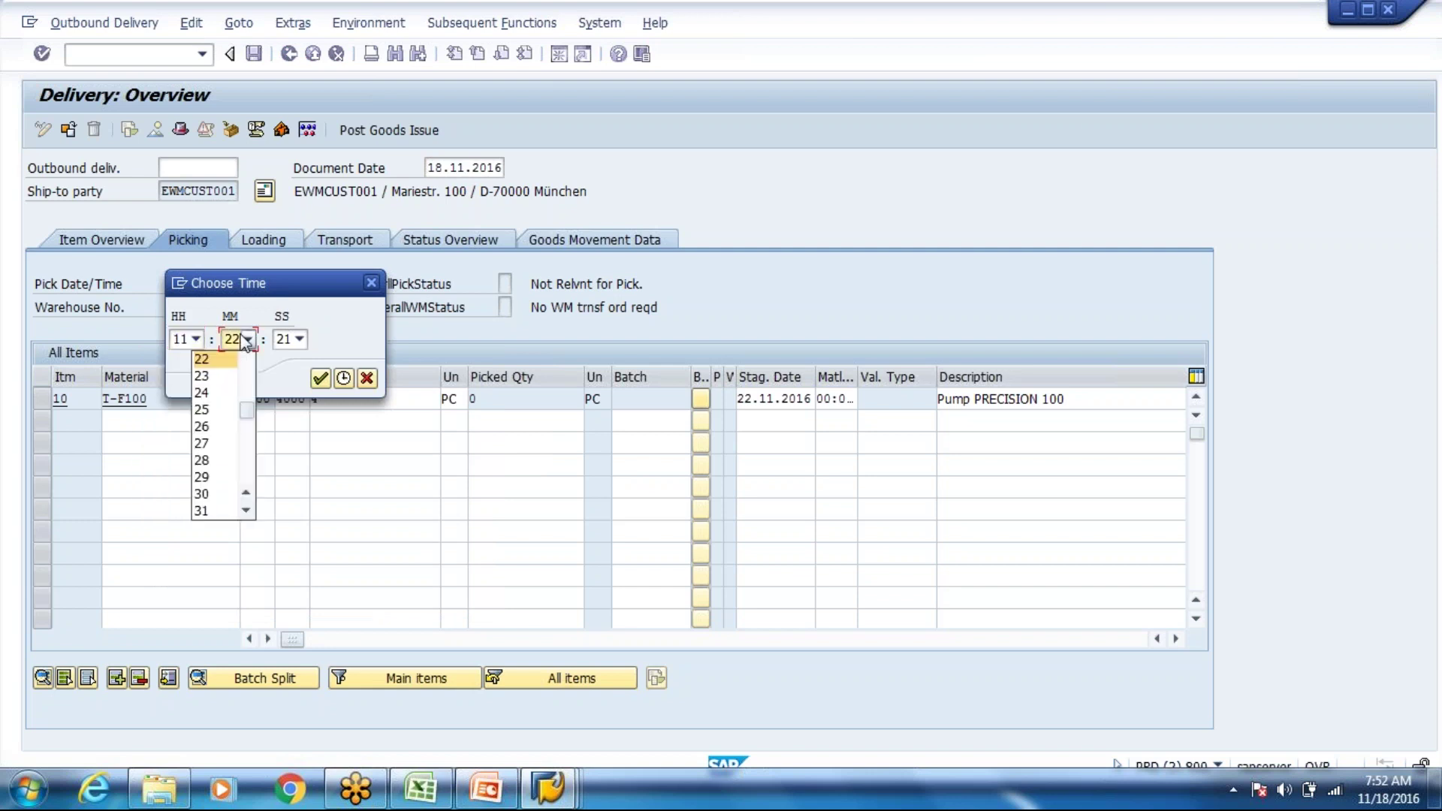
{"action": "left_click", "coordinate": [210, 493]}
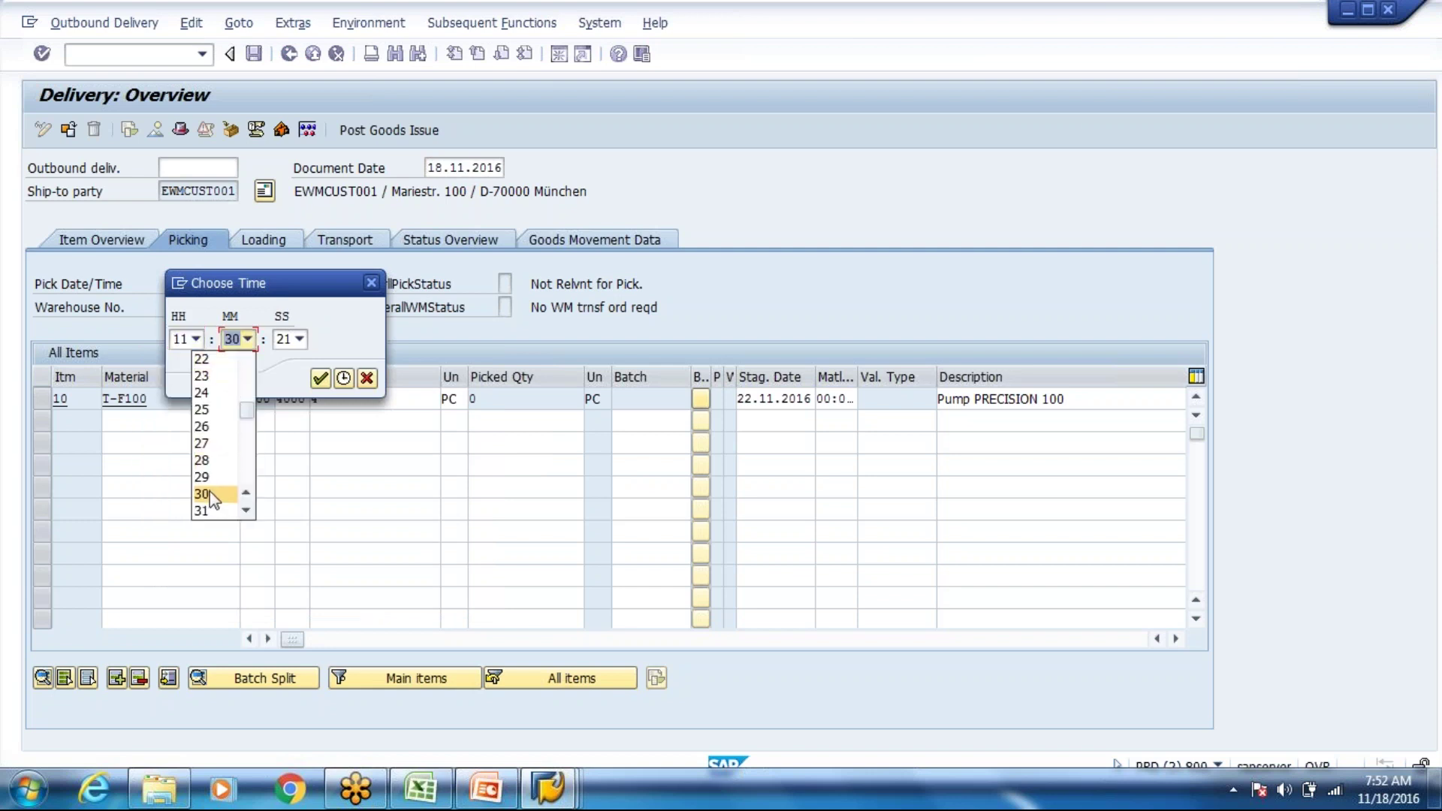
{"action": "left_click", "coordinate": [320, 379]}
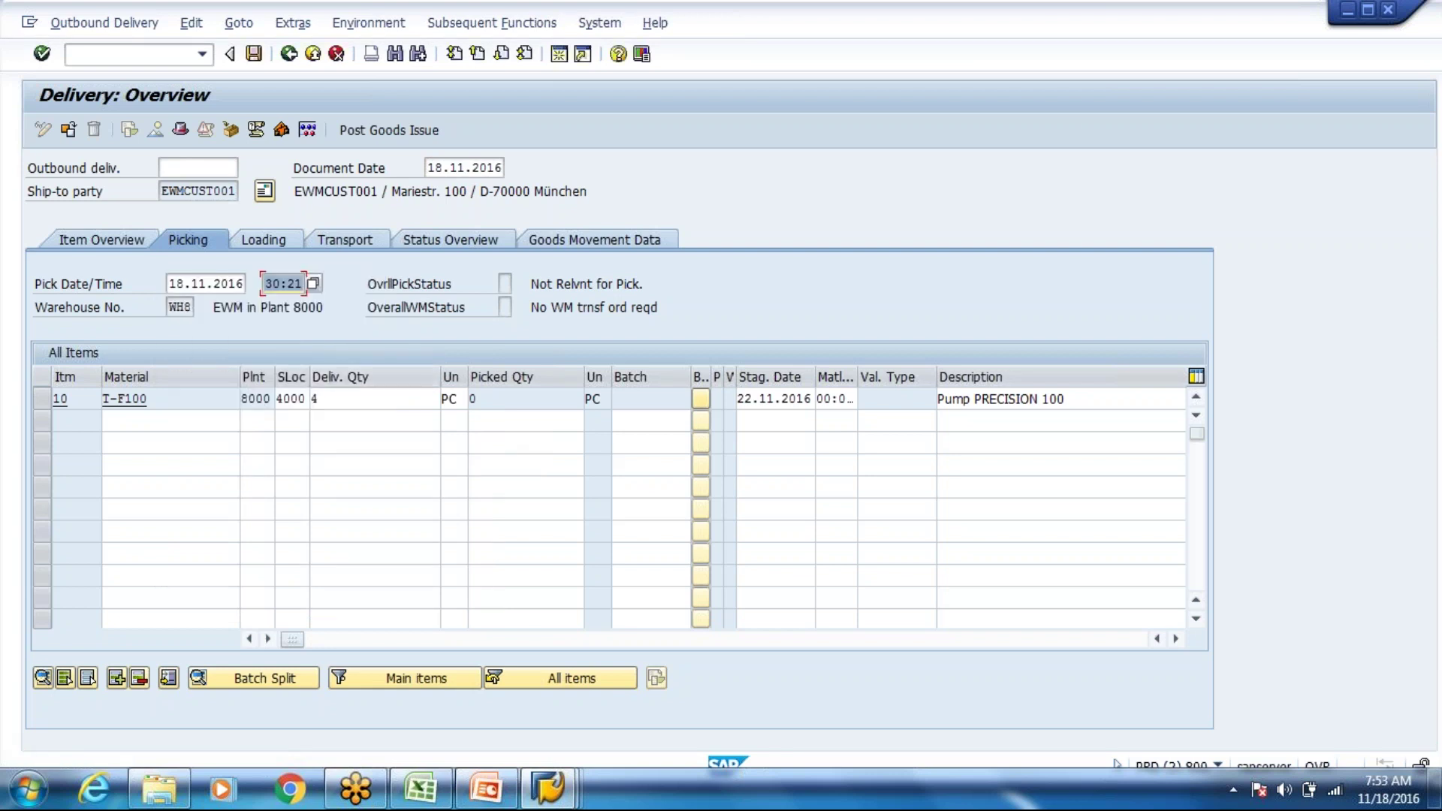
Step: Set the delivery's loading date to 18.11.2016
{"action": "left_click", "coordinate": [269, 248]}
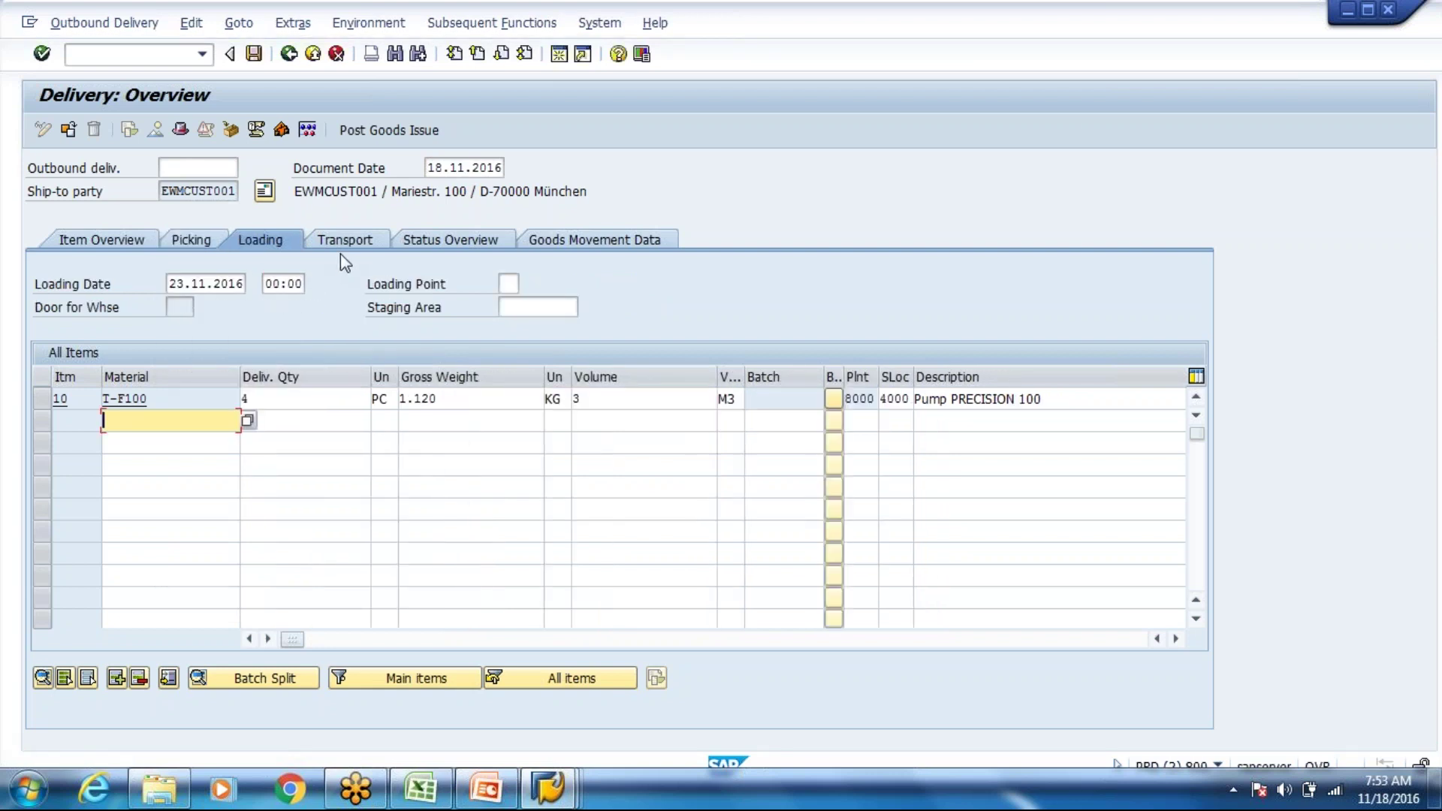
{"action": "left_click", "coordinate": [239, 283]}
{"action": "key", "text": "Return"}
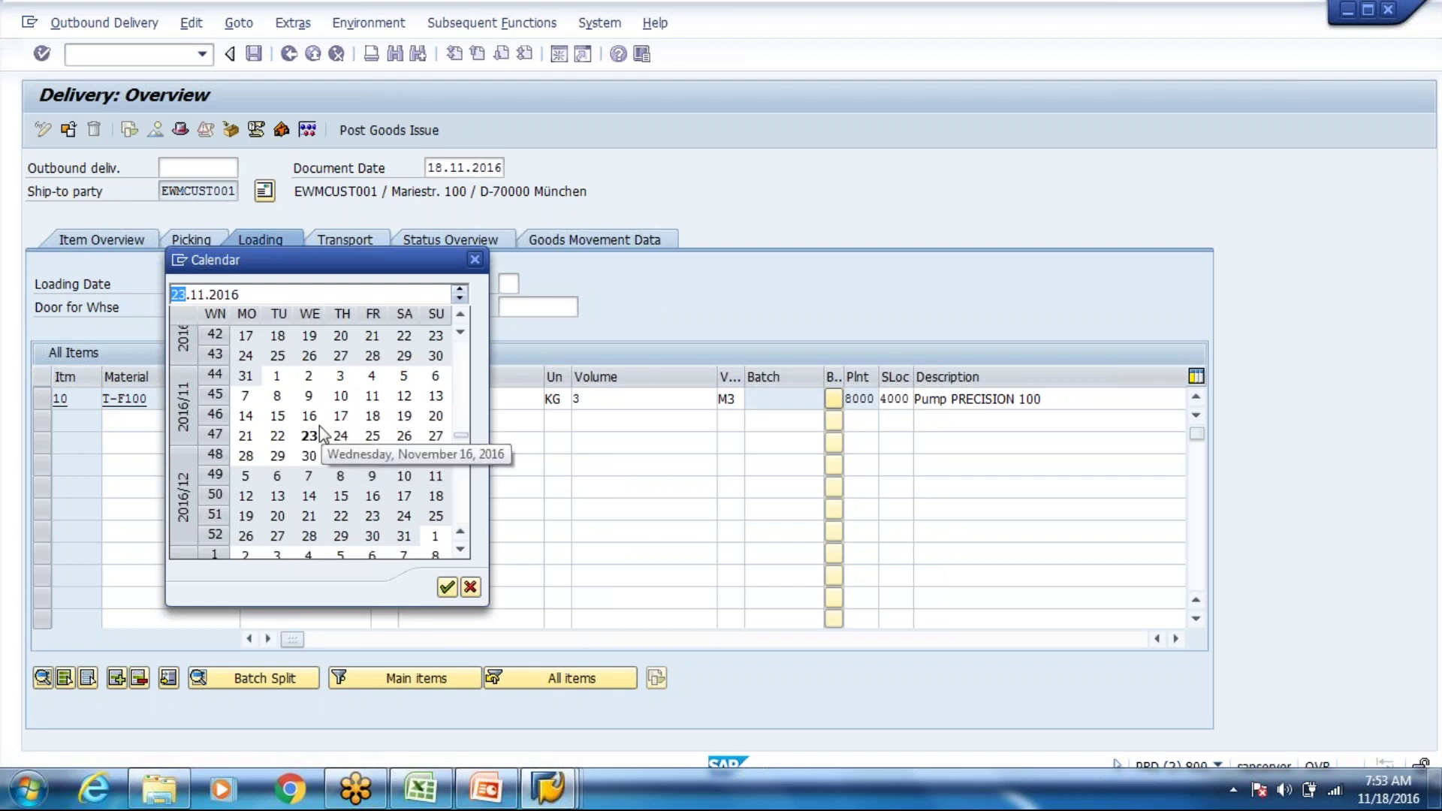
{"action": "double_click", "coordinate": [374, 417]}
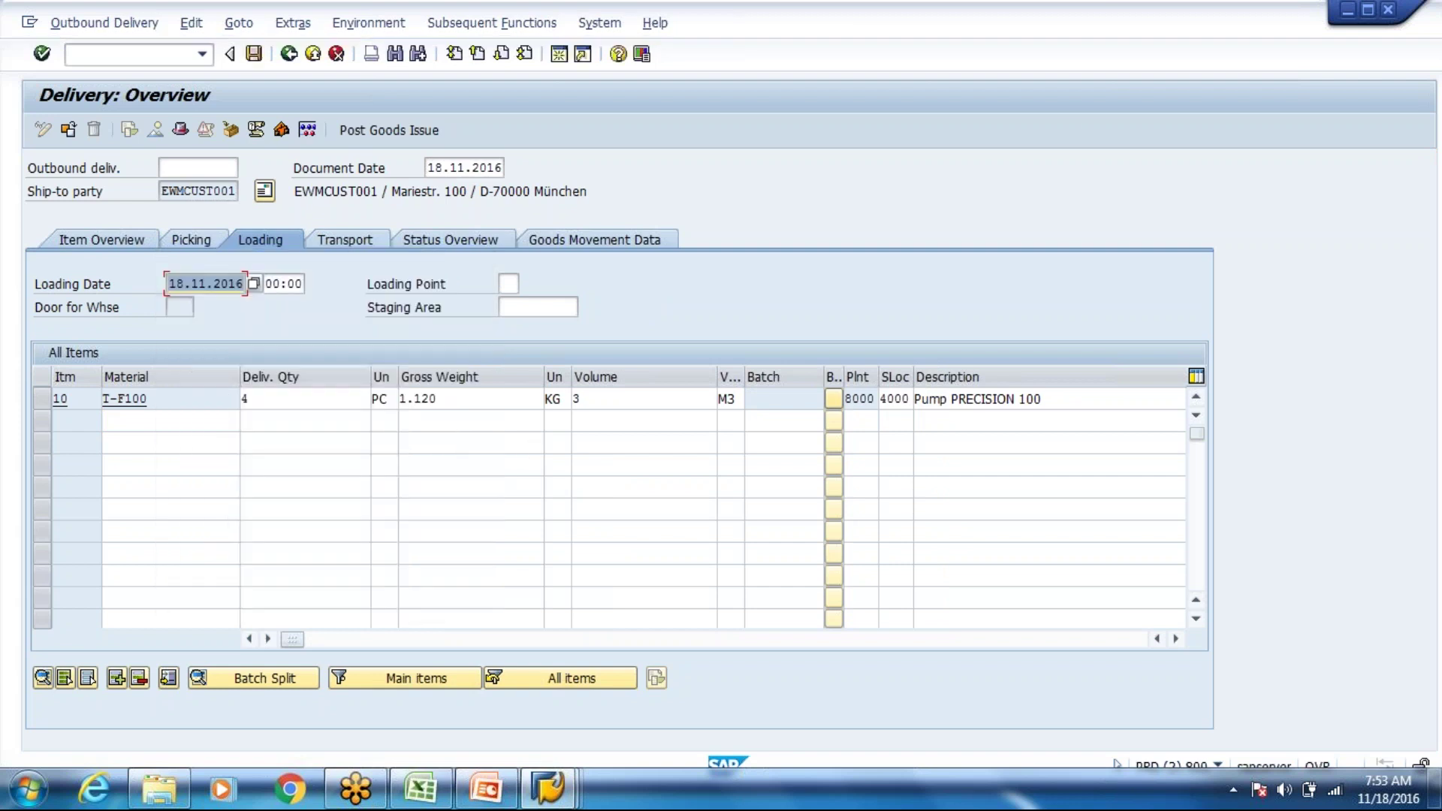
Step: Set the delivery's loading time to 11:30:49
{"action": "left_click", "coordinate": [282, 283]}
{"action": "left_click", "coordinate": [310, 283]}
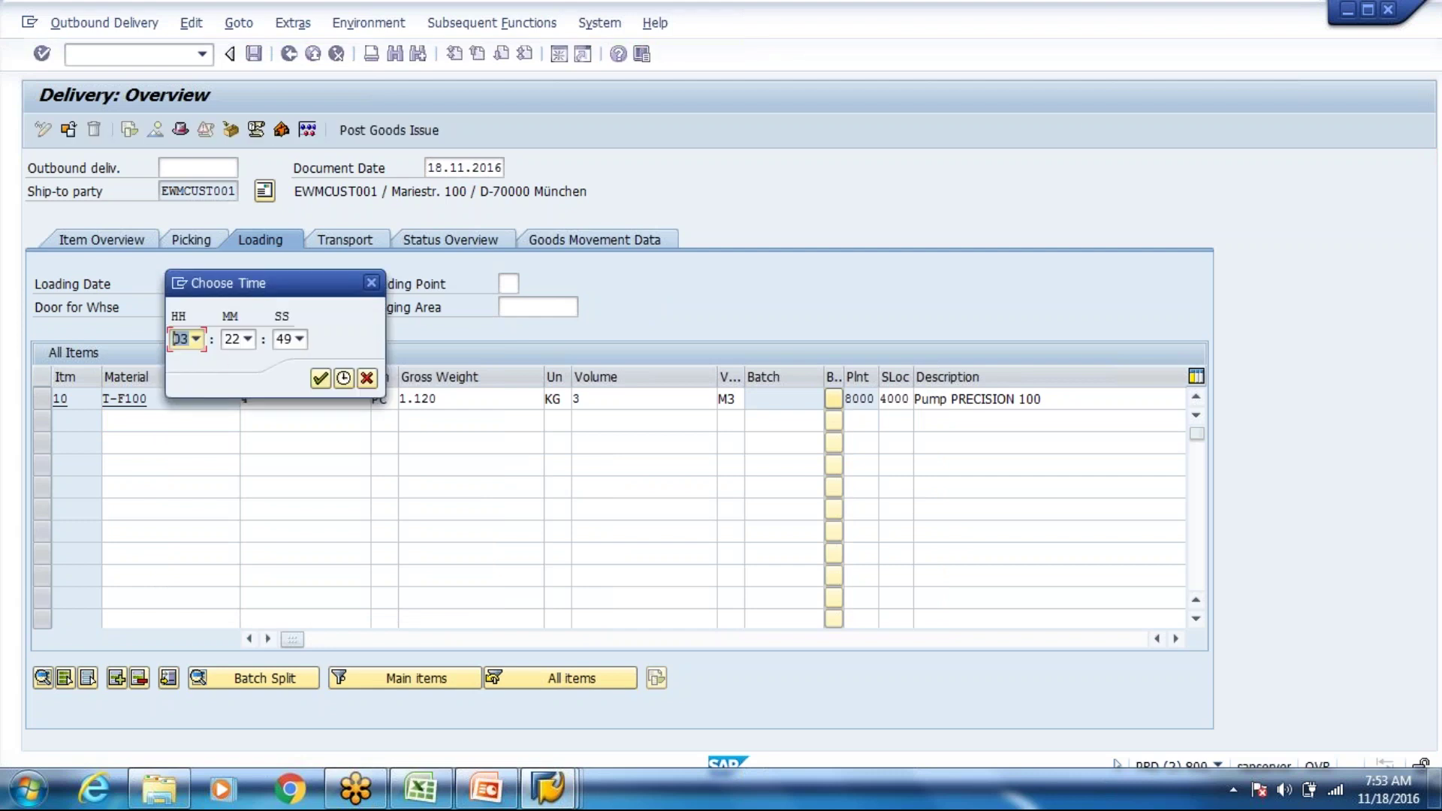
{"action": "left_click", "coordinate": [195, 339]}
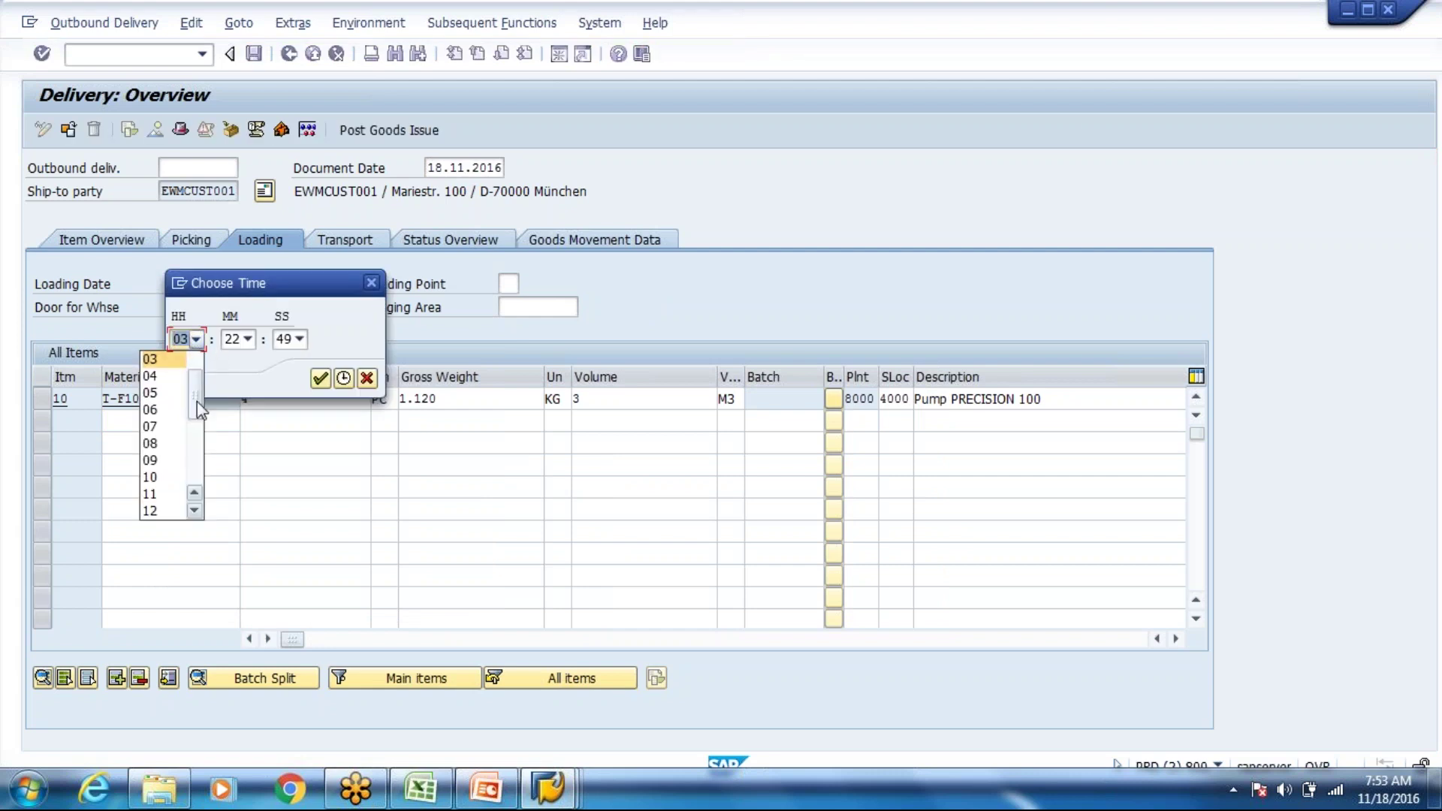
{"action": "left_click_drag", "start_coordinate": [196, 403], "coordinate": [197, 408]}
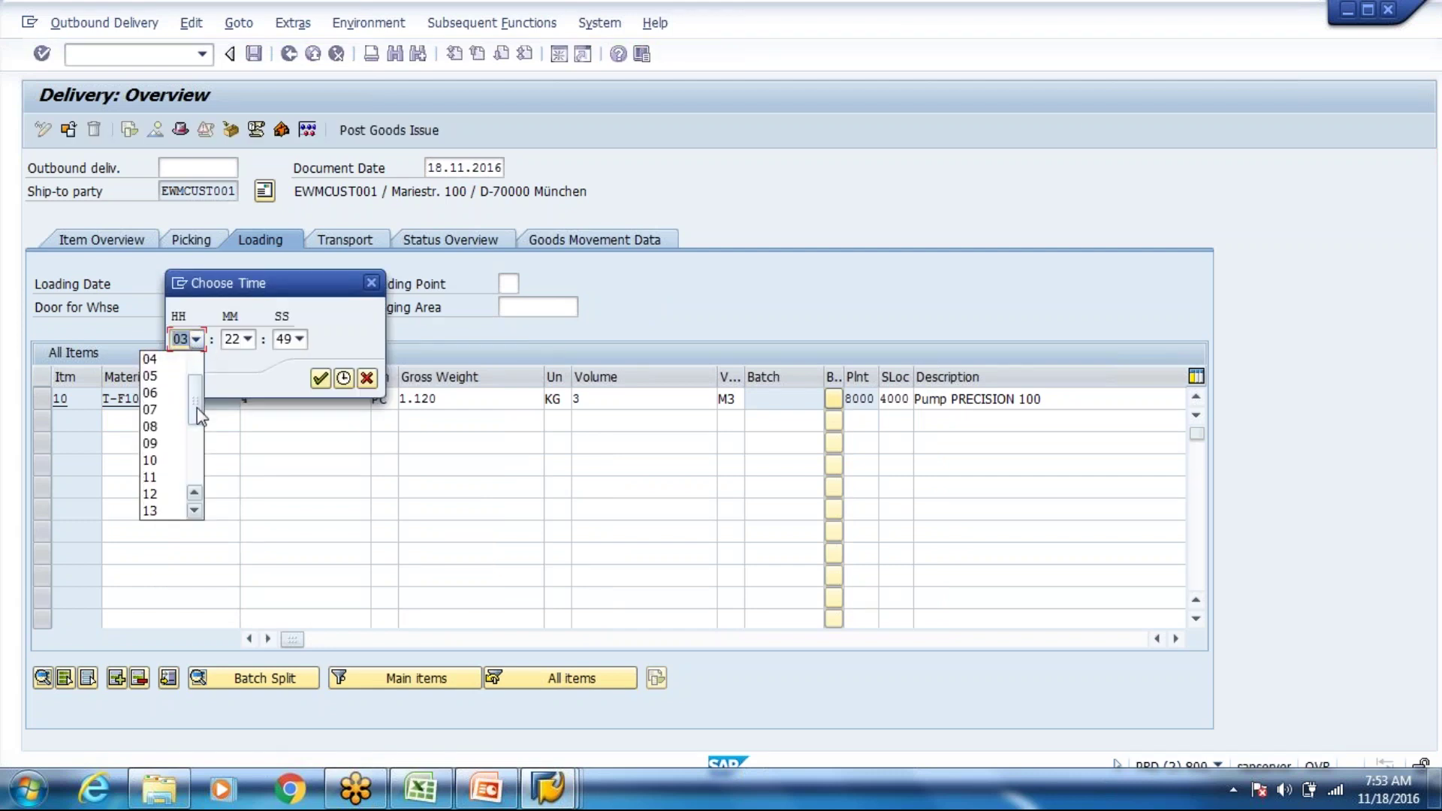
{"action": "left_click", "coordinate": [169, 479]}
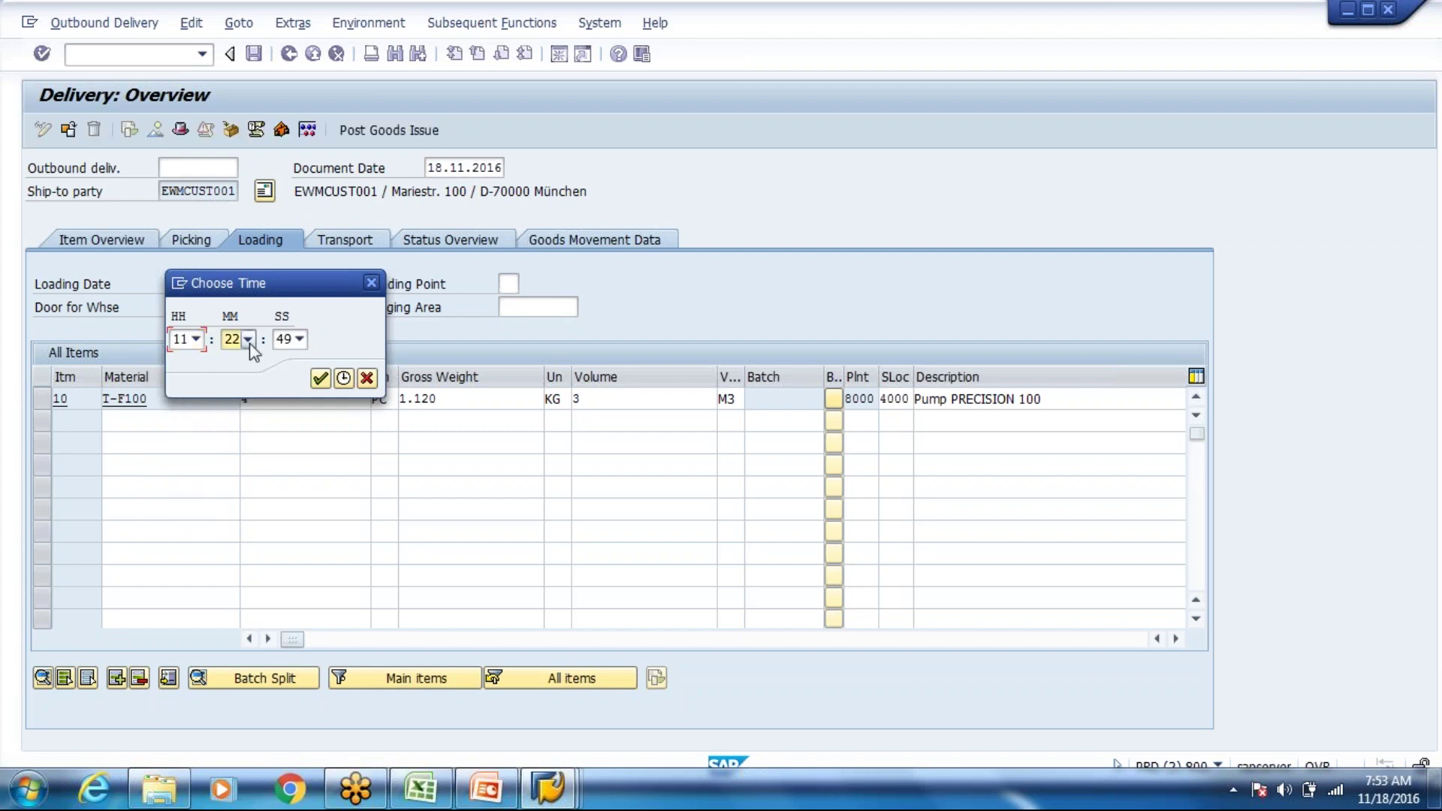
{"action": "left_click", "coordinate": [249, 341]}
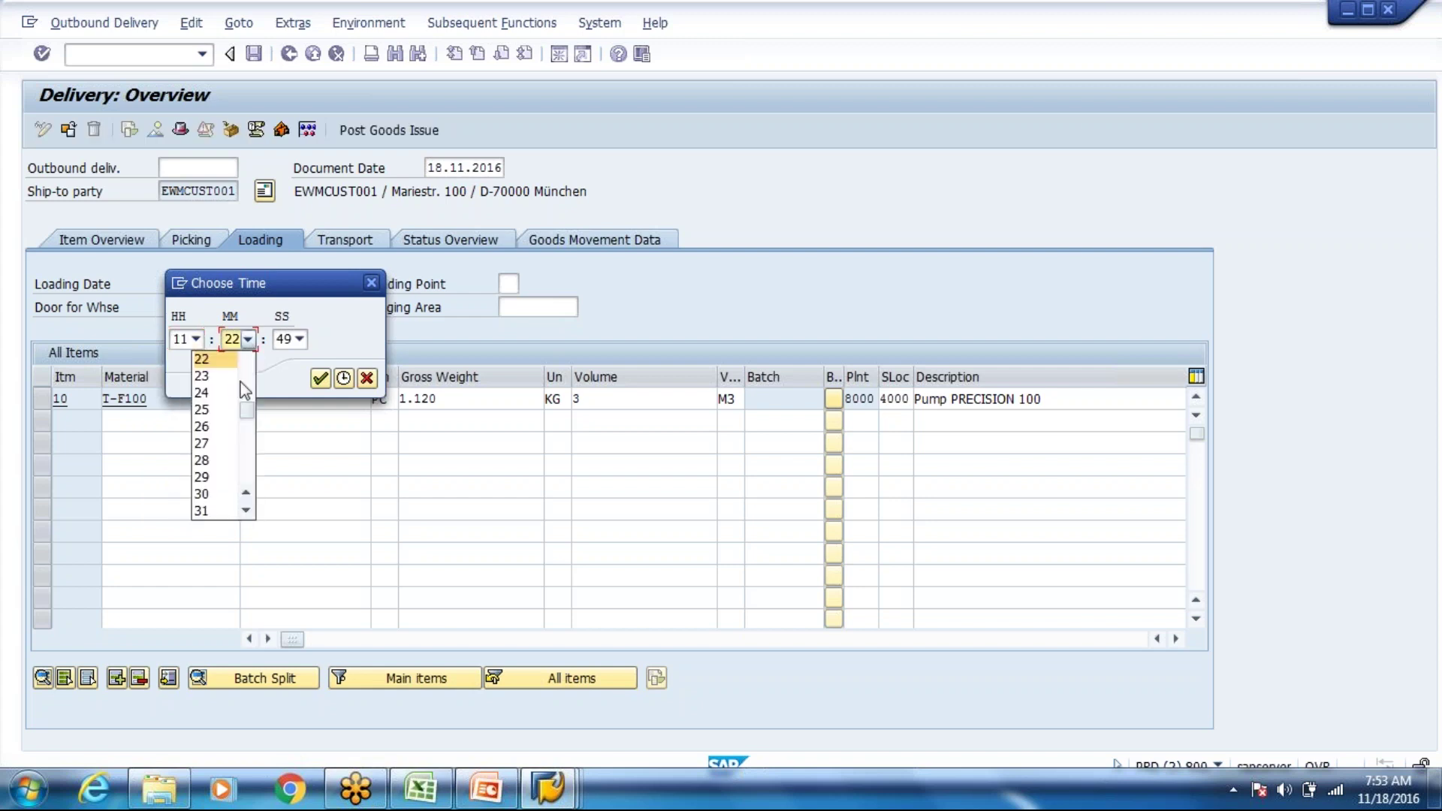
{"action": "left_click", "coordinate": [220, 489]}
{"action": "left_click", "coordinate": [321, 378]}
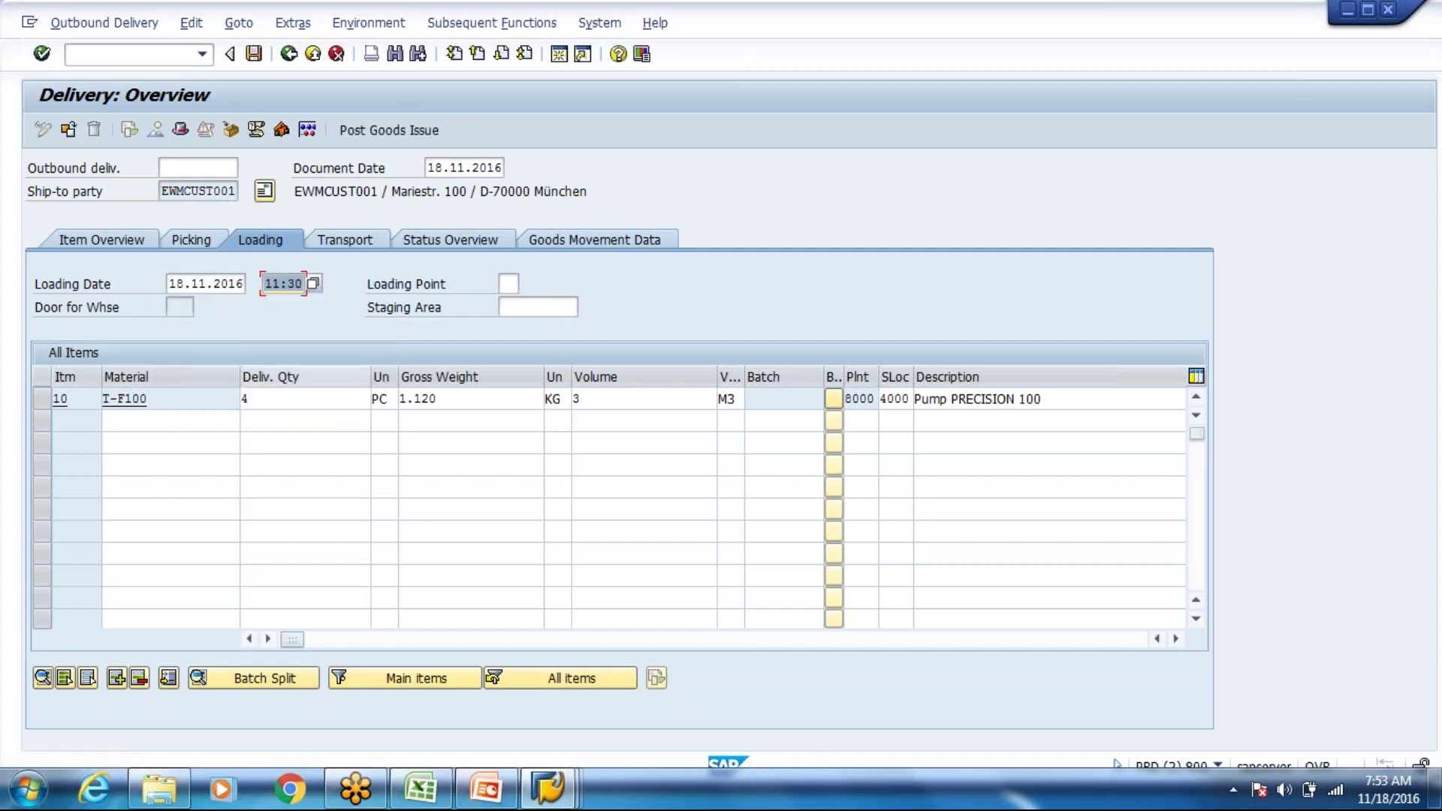
Step: Set the delivery's transportation planning date to 18.11.2016
{"action": "left_click", "coordinate": [345, 250]}
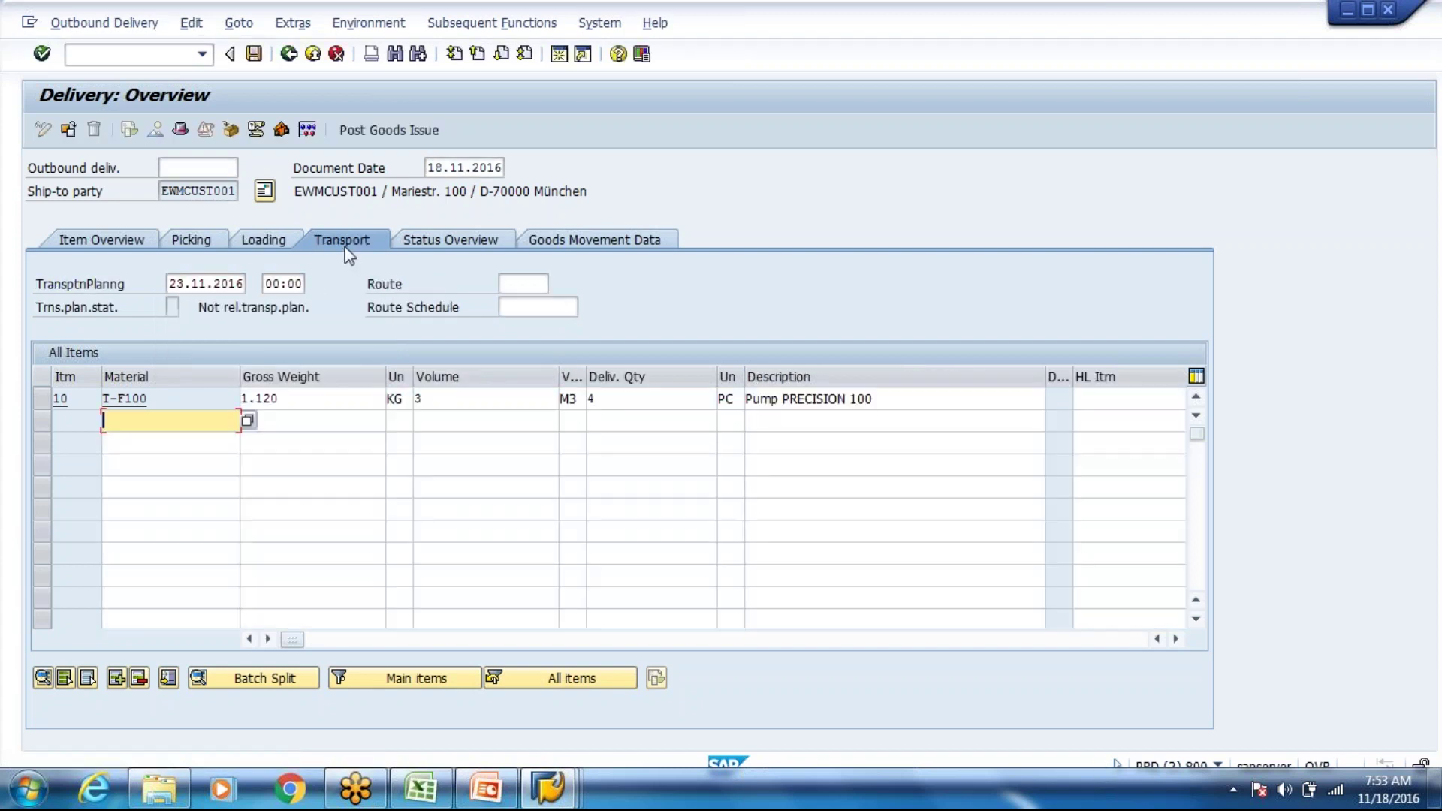
{"action": "left_click", "coordinate": [237, 283]}
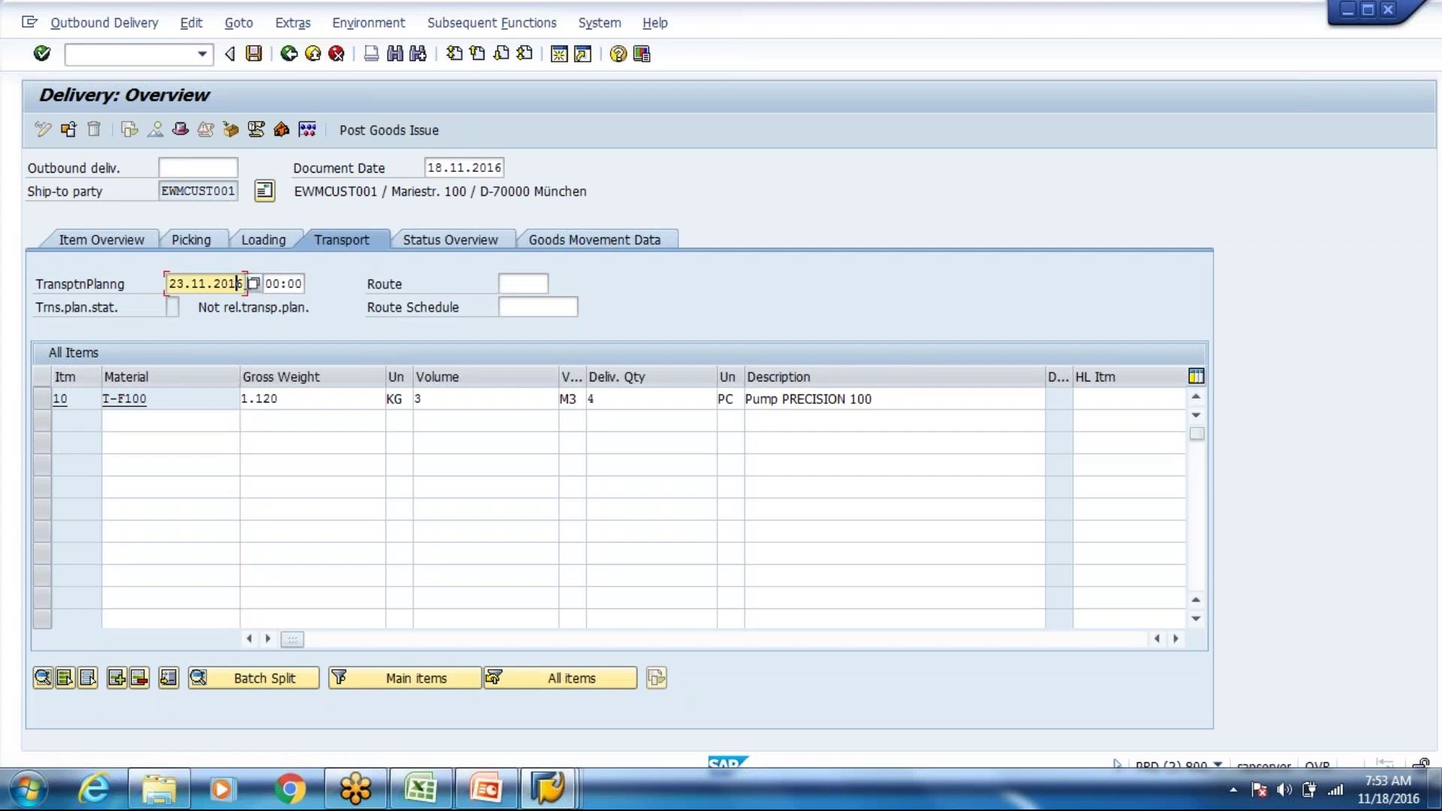
{"action": "left_click", "coordinate": [252, 282]}
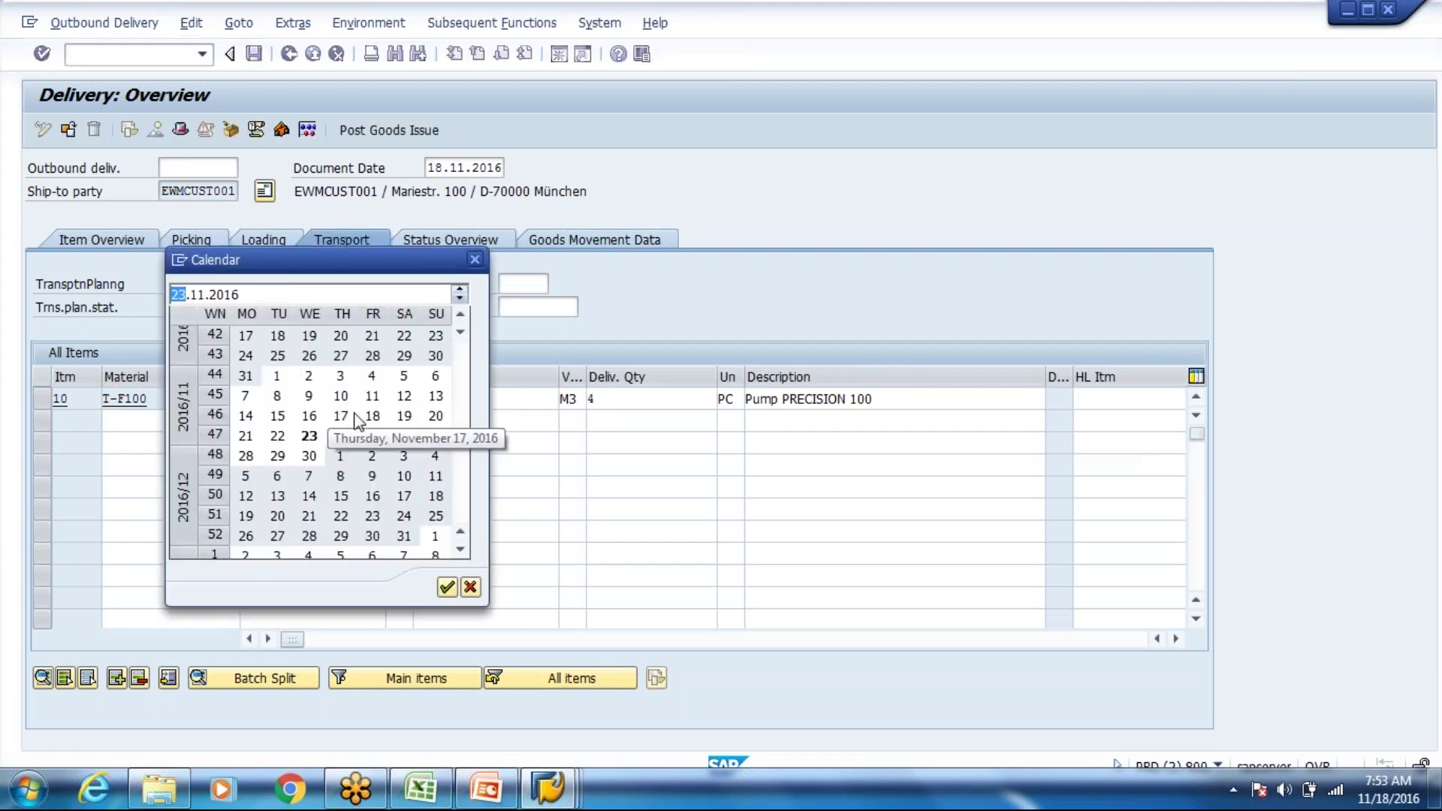
{"action": "double_click", "coordinate": [379, 417]}
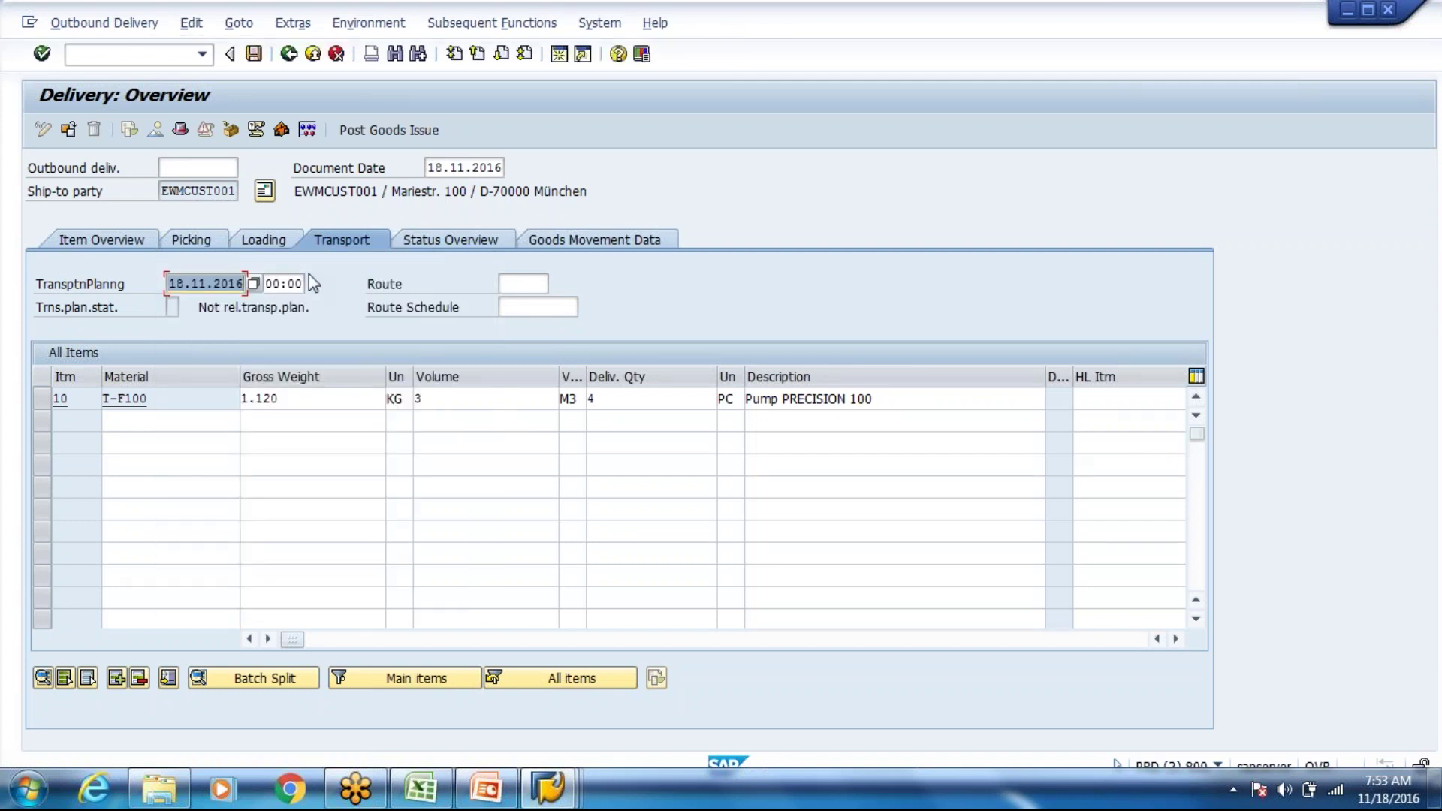
Step: Set the delivery's transportation planning time to 11:30:14
{"action": "left_click", "coordinate": [304, 284]}
{"action": "left_click", "coordinate": [307, 284]}
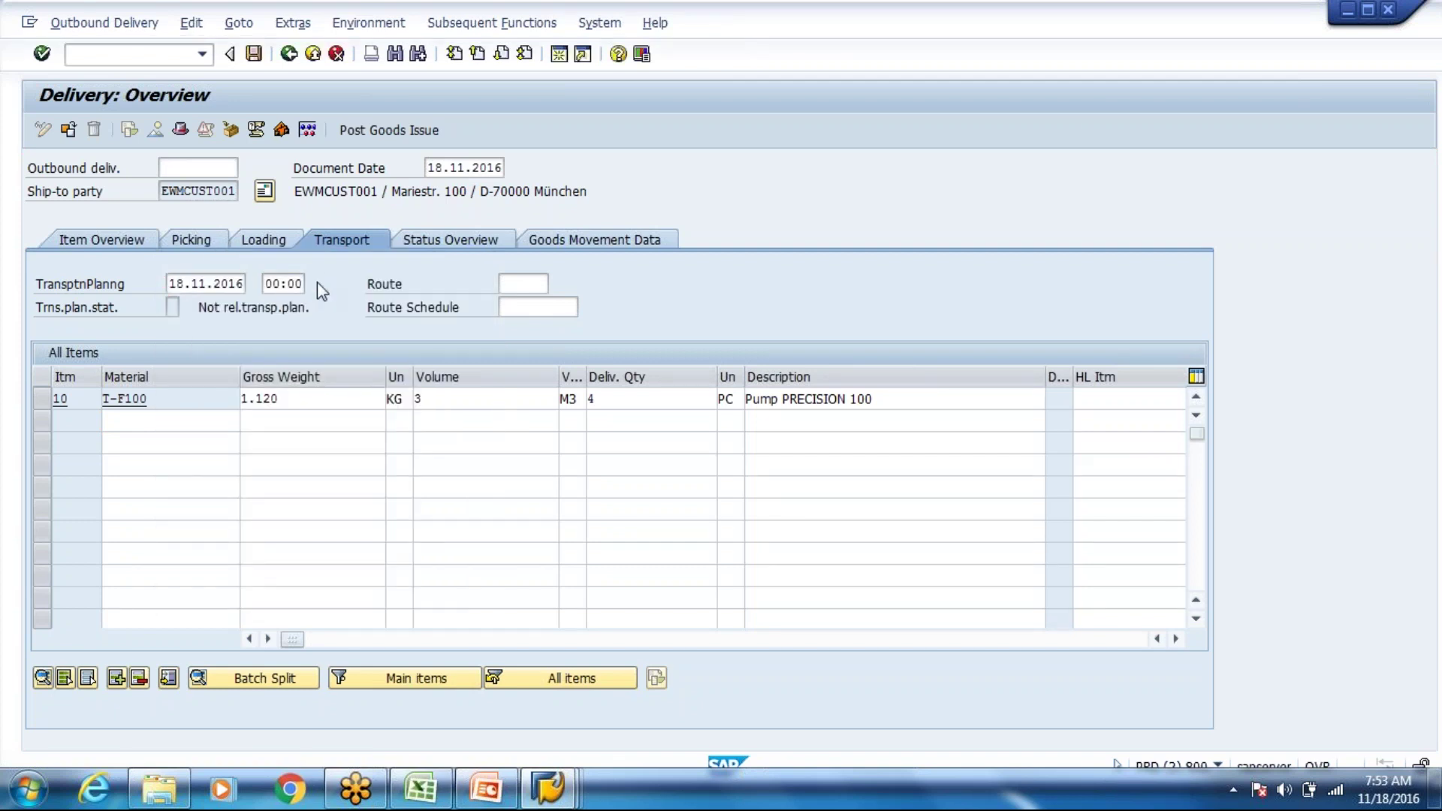
{"action": "left_click", "coordinate": [195, 339]}
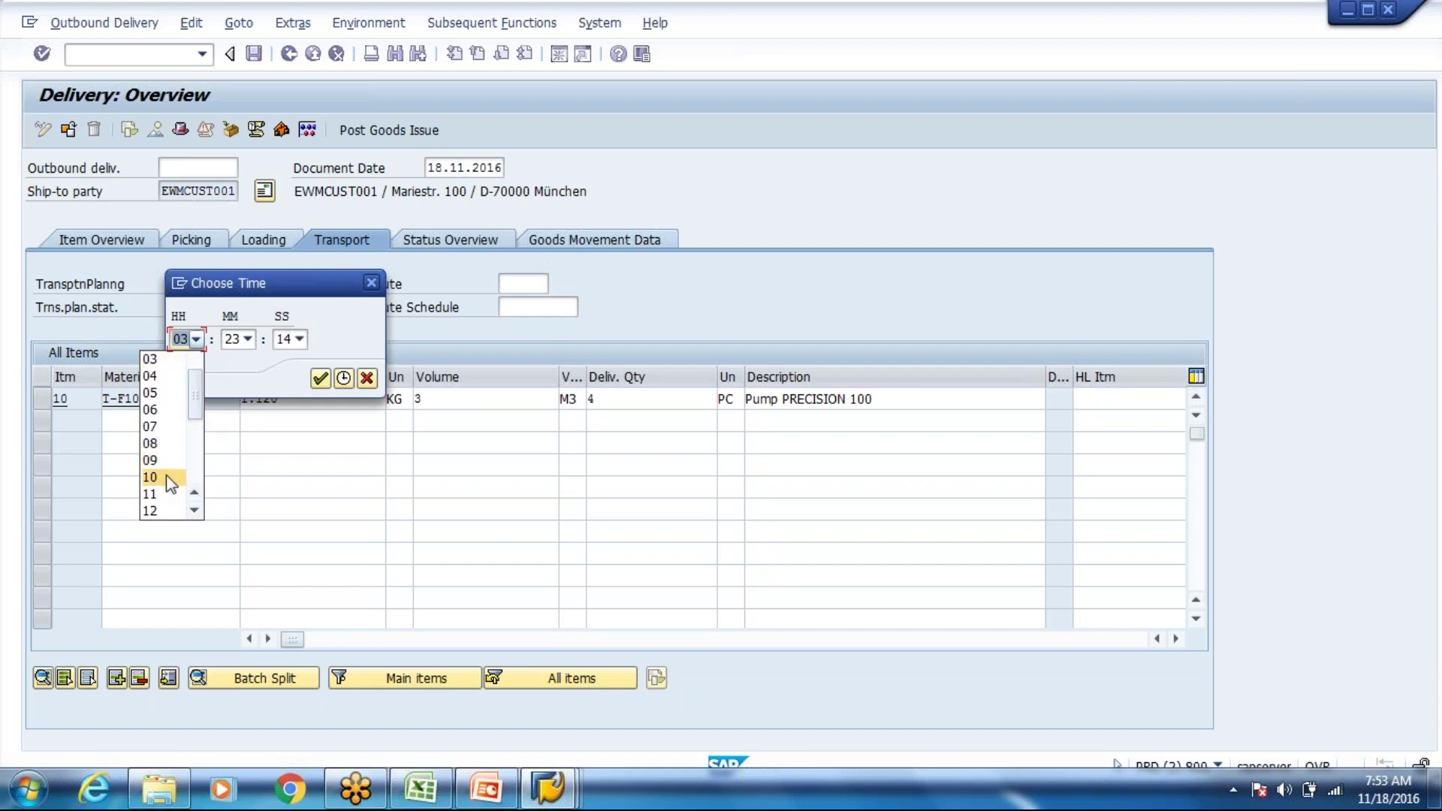
{"action": "left_click", "coordinate": [160, 493]}
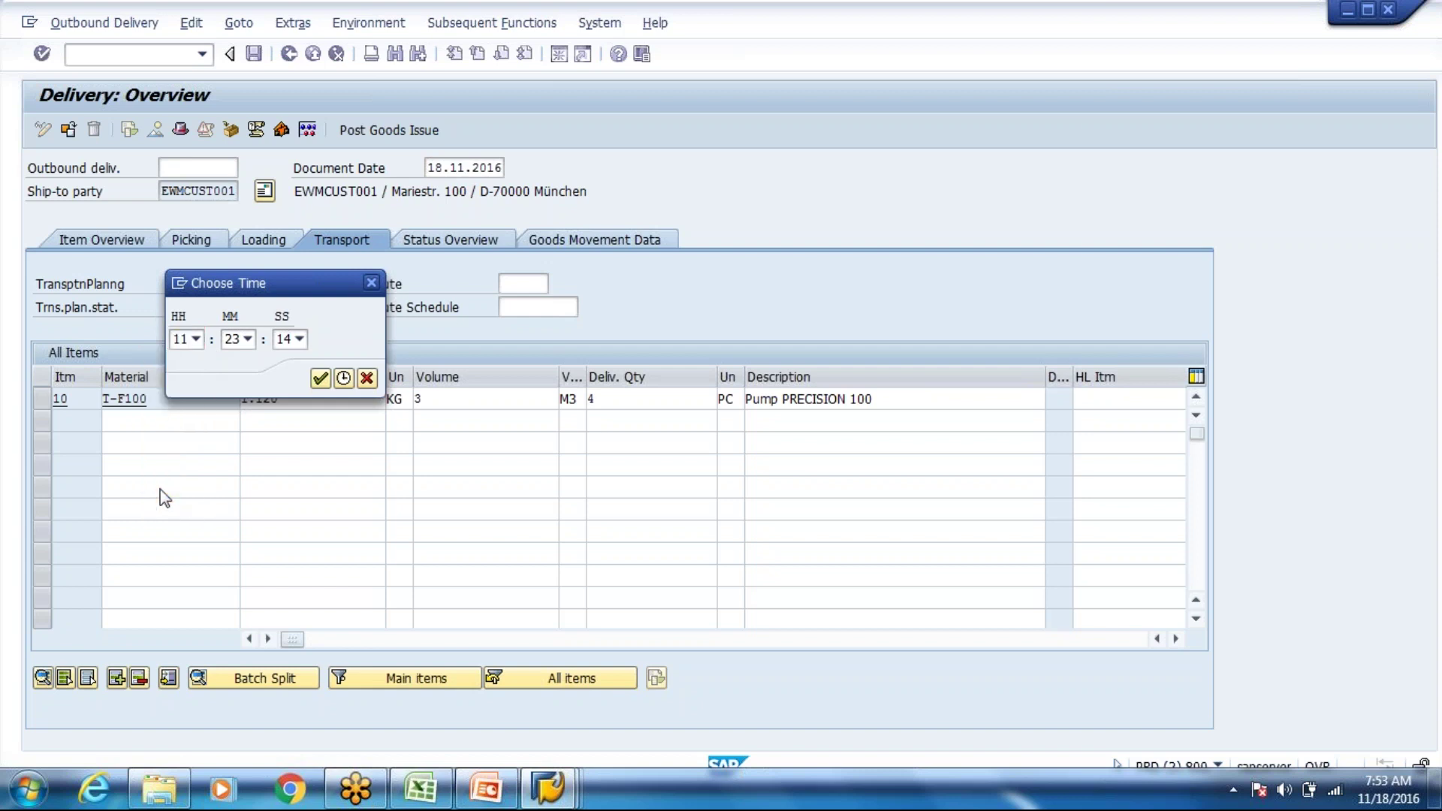
{"action": "left_click", "coordinate": [249, 339]}
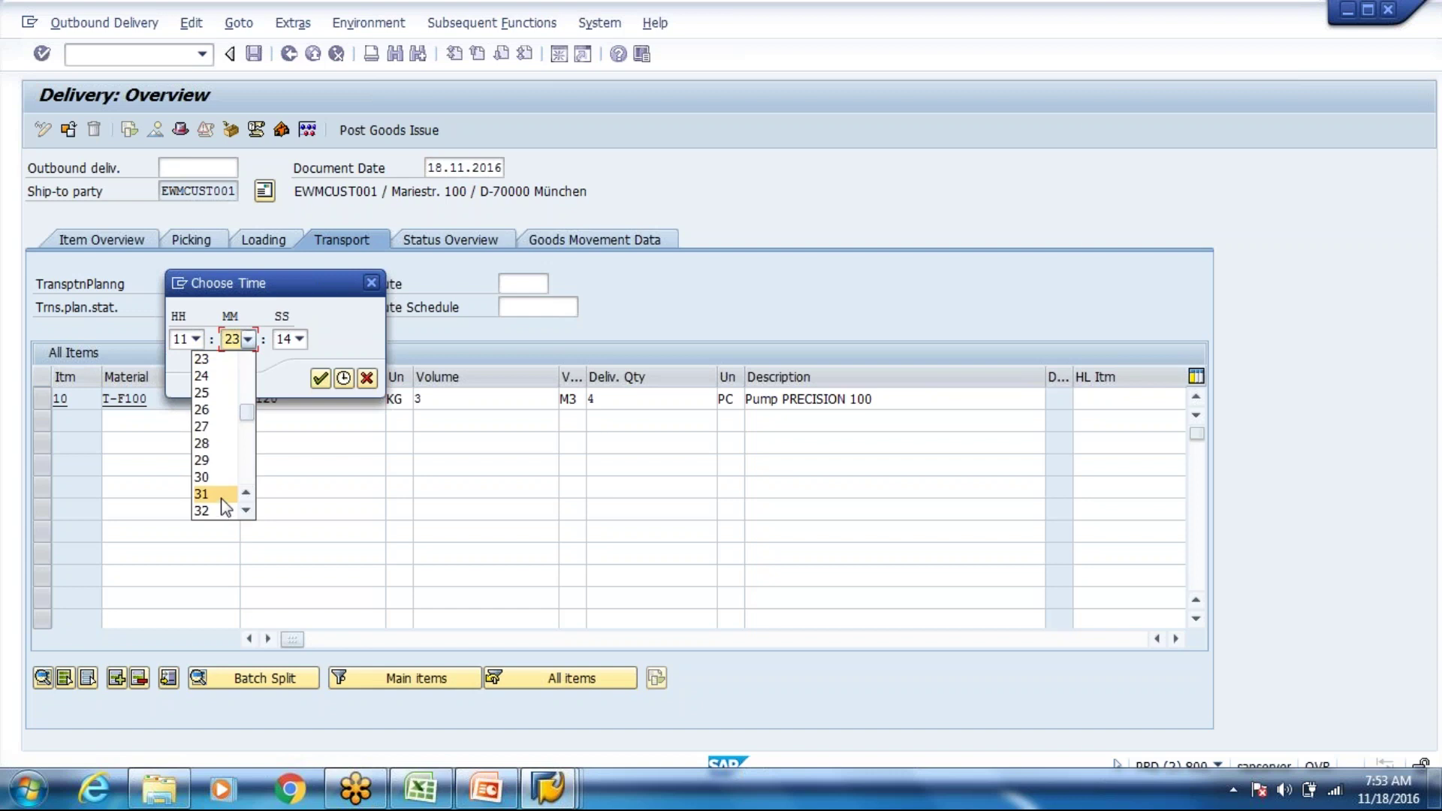
{"action": "left_click", "coordinate": [218, 476]}
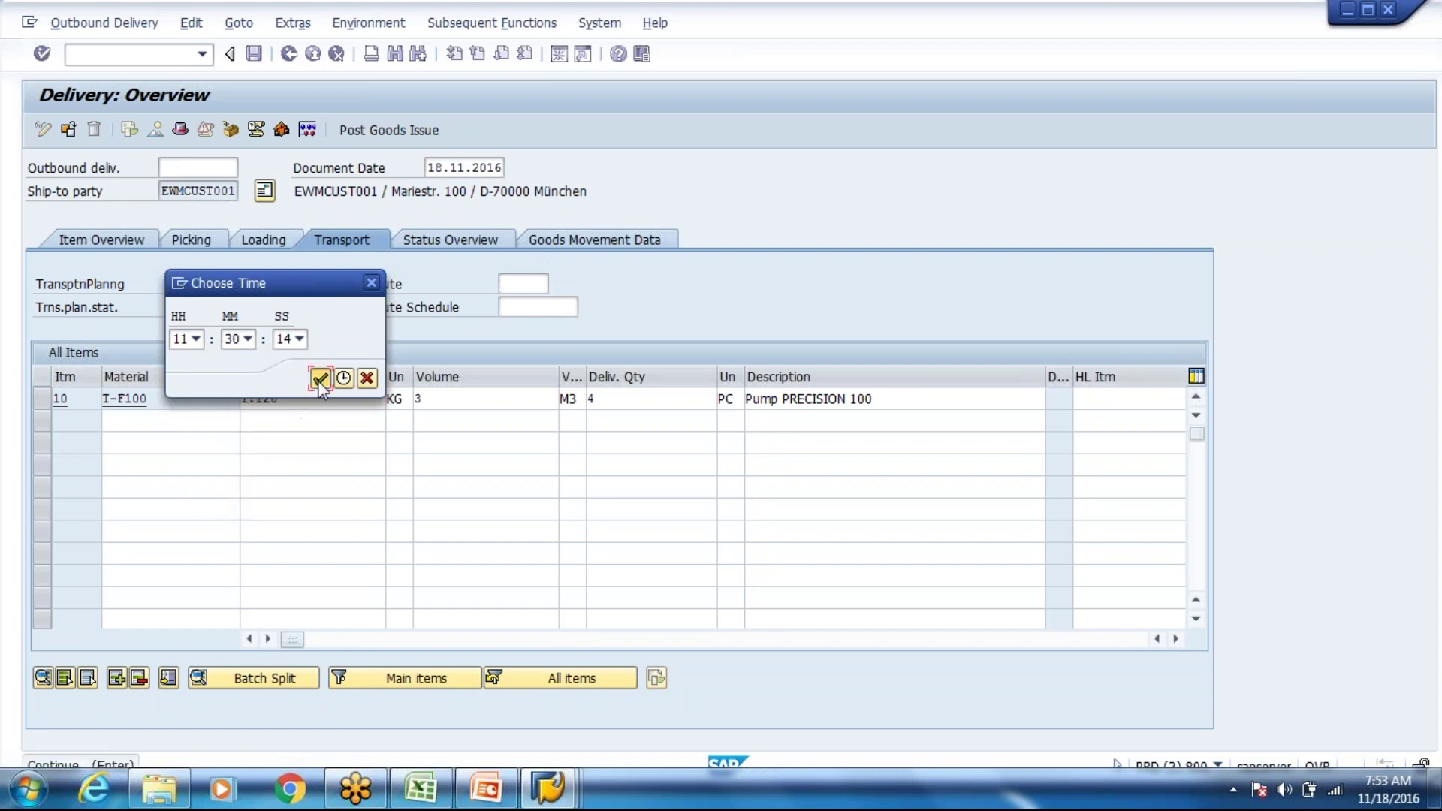
{"action": "left_click", "coordinate": [320, 378]}
Step: Set the planned goods movement date to 18.11.2016 and the actual goods movement to 18.11.2016, 11:30
{"action": "left_click", "coordinate": [451, 241]}
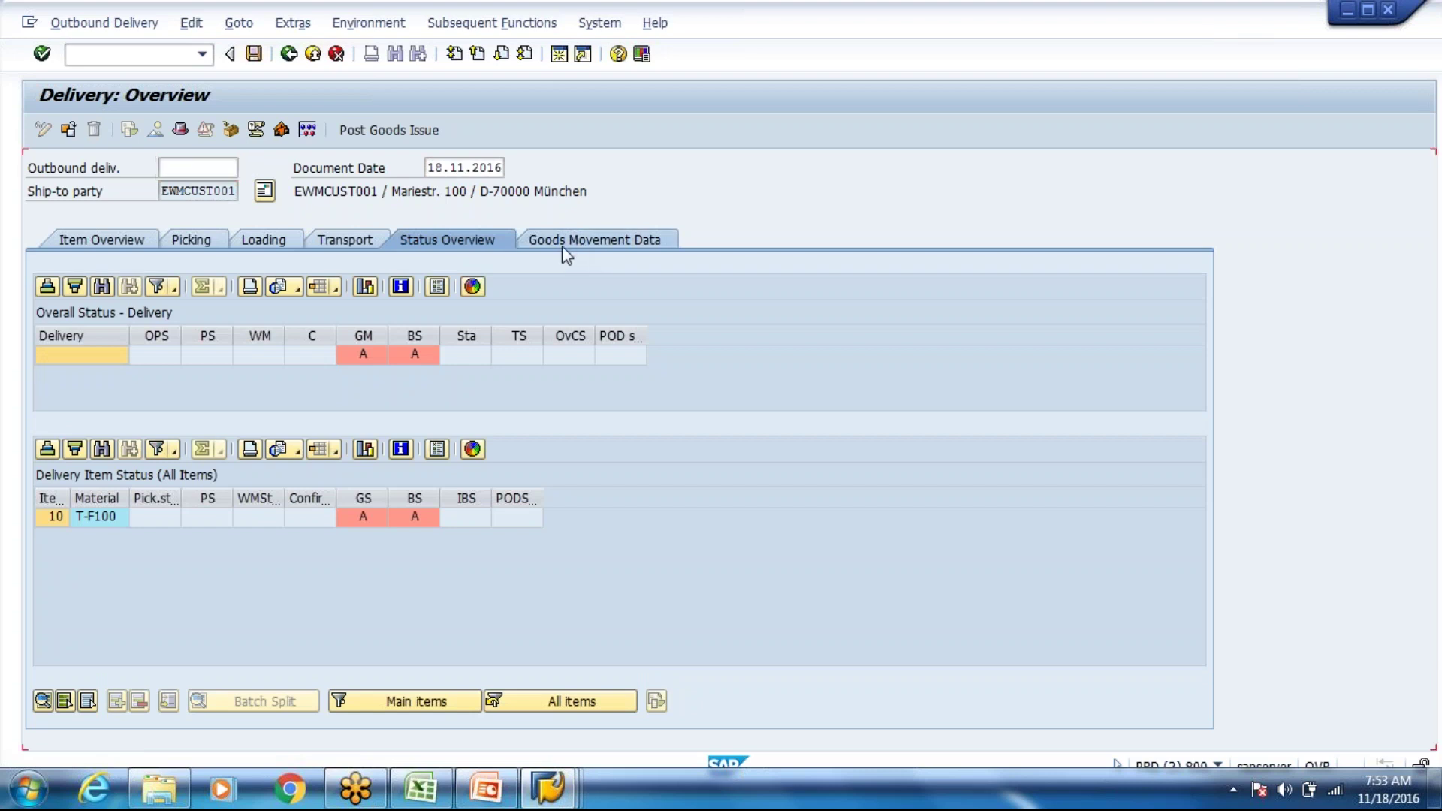
{"action": "left_click", "coordinate": [563, 244]}
{"action": "left_click", "coordinate": [171, 283]}
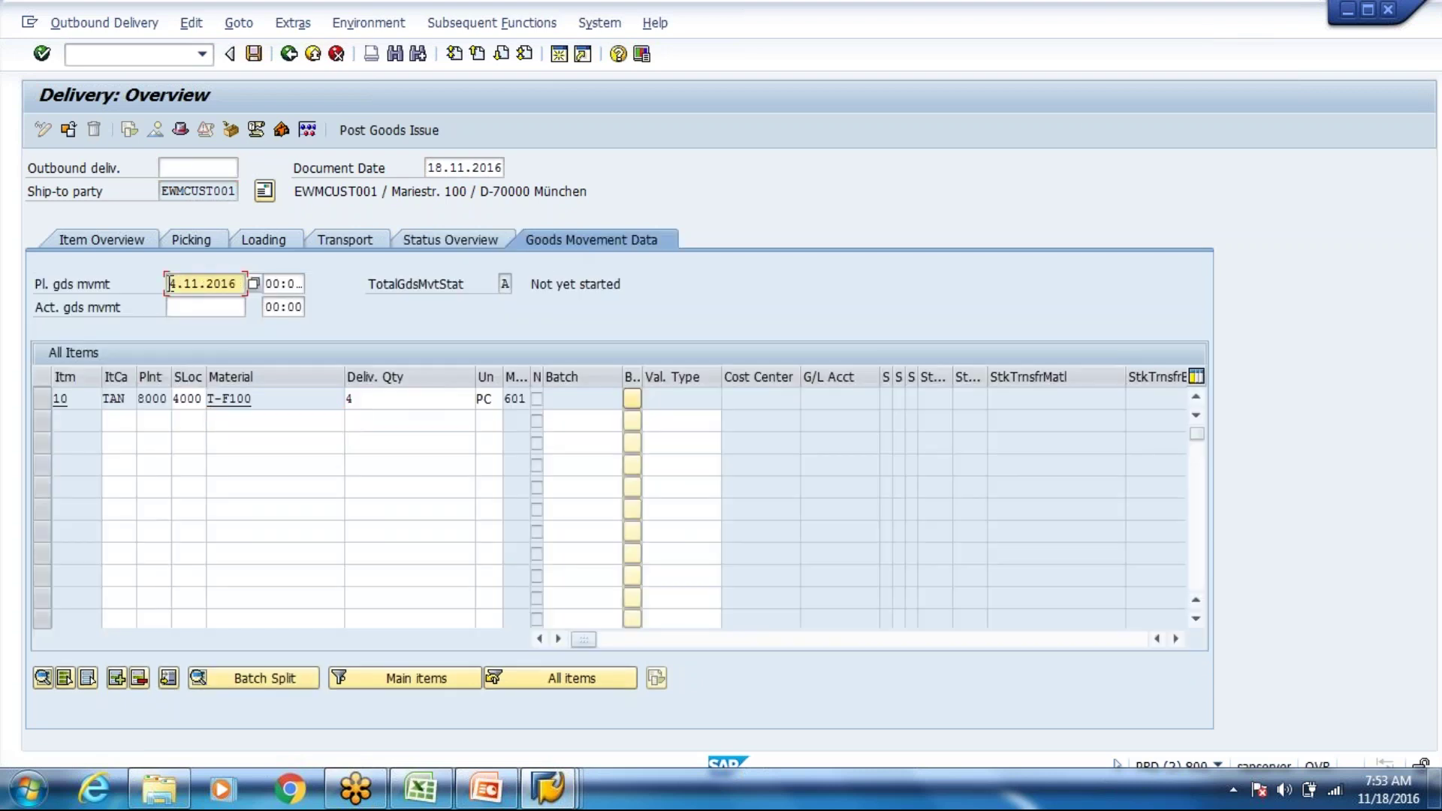
{"action": "key", "text": "Delete"}
{"action": "key", "text": "Delete"}
{"action": "key", "text": "Delete"}
{"action": "key", "text": "Delete"}
{"action": "key", "text": "Delete"}
{"action": "key", "text": "Delete"}
{"action": "key", "text": "Delete"}
{"action": "key", "text": "Delete"}
{"action": "key", "text": "Delete"}
{"action": "key", "text": "space"}
{"action": "key", "text": "Down"}
{"action": "key", "text": "Return"}
{"action": "key", "text": "Down"}
{"action": "key", "text": "space"}
{"action": "key", "text": "Down"}
{"action": "key", "text": "Return"}
{"action": "key", "text": "Tab"}
{"action": "key", "text": "space"}
{"action": "key", "text": "Down"}
{"action": "key", "text": "Return"}
Step: Set the delivery's planned goods movement time to 11:30
{"action": "key", "text": "Up"}
{"action": "key", "text": "BackSpace"}
{"action": "key", "text": "BackSpace"}
{"action": "key", "text": "BackSpace"}
{"action": "key", "text": "BackSpace"}
{"action": "key", "text": "BackSpace"}
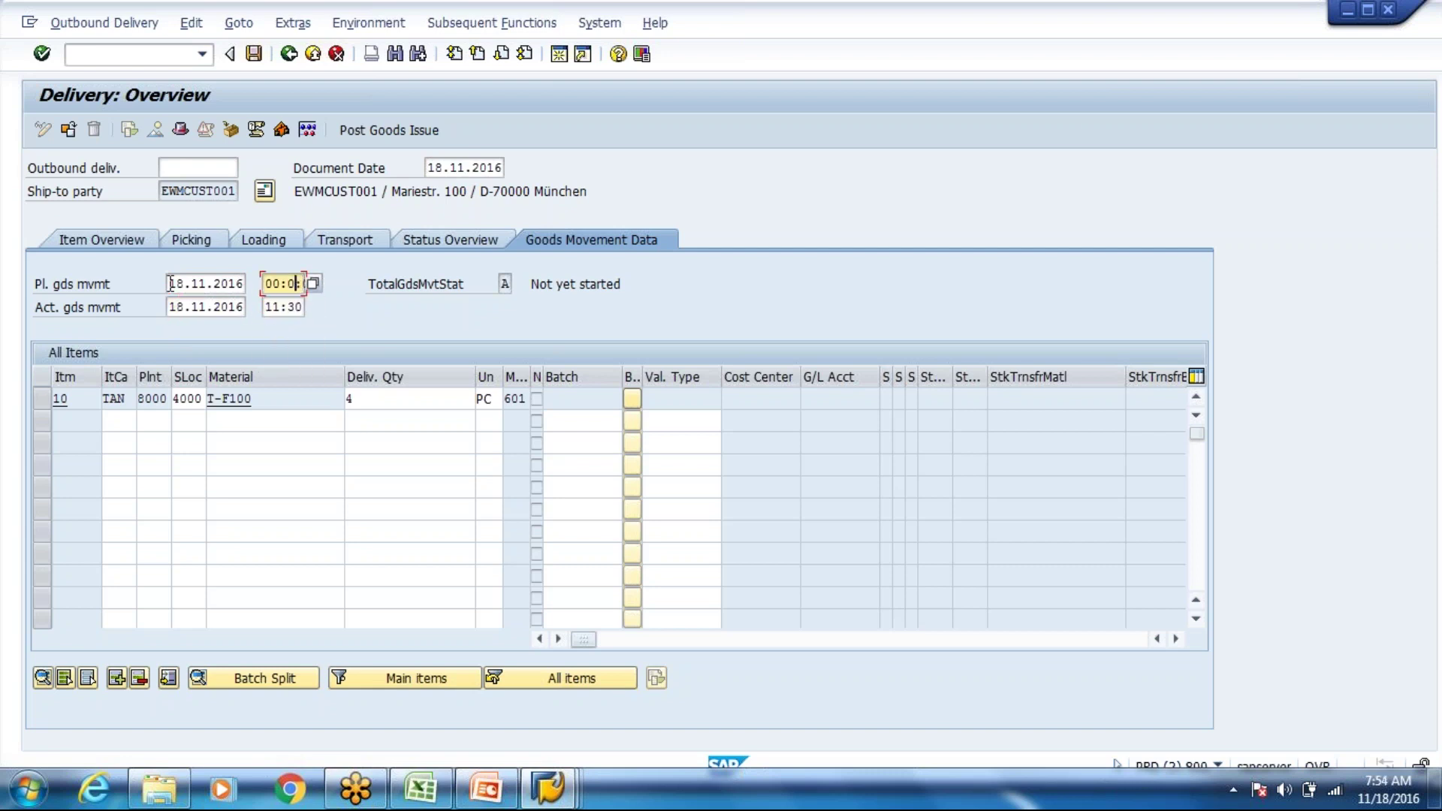
{"action": "key", "text": "space"}
{"action": "key", "text": "Down"}
{"action": "key", "text": "Return"}
{"action": "key", "text": "Down"}
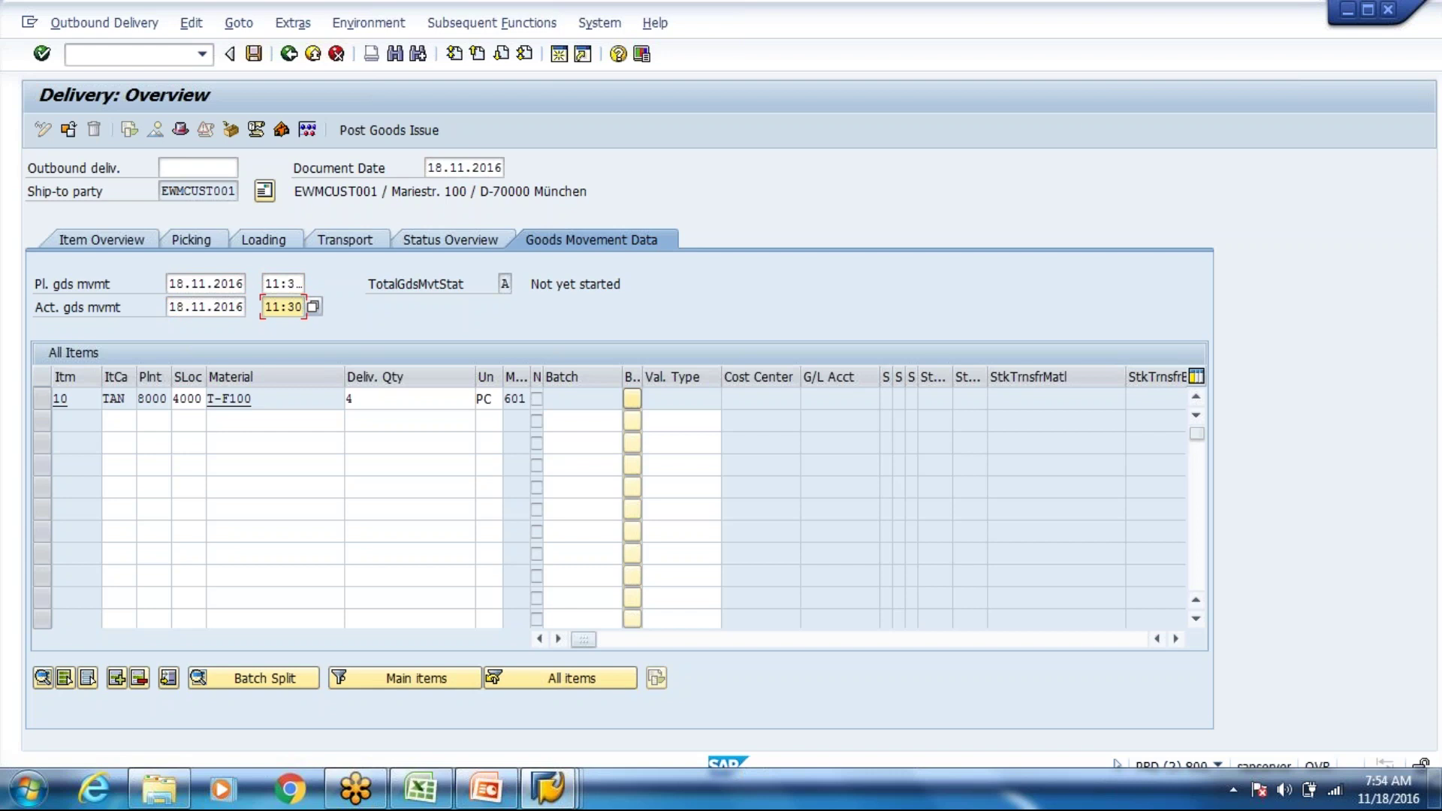
Step: Set the actual goods movement time to 11:33:04
{"action": "left_click", "coordinate": [314, 307]}
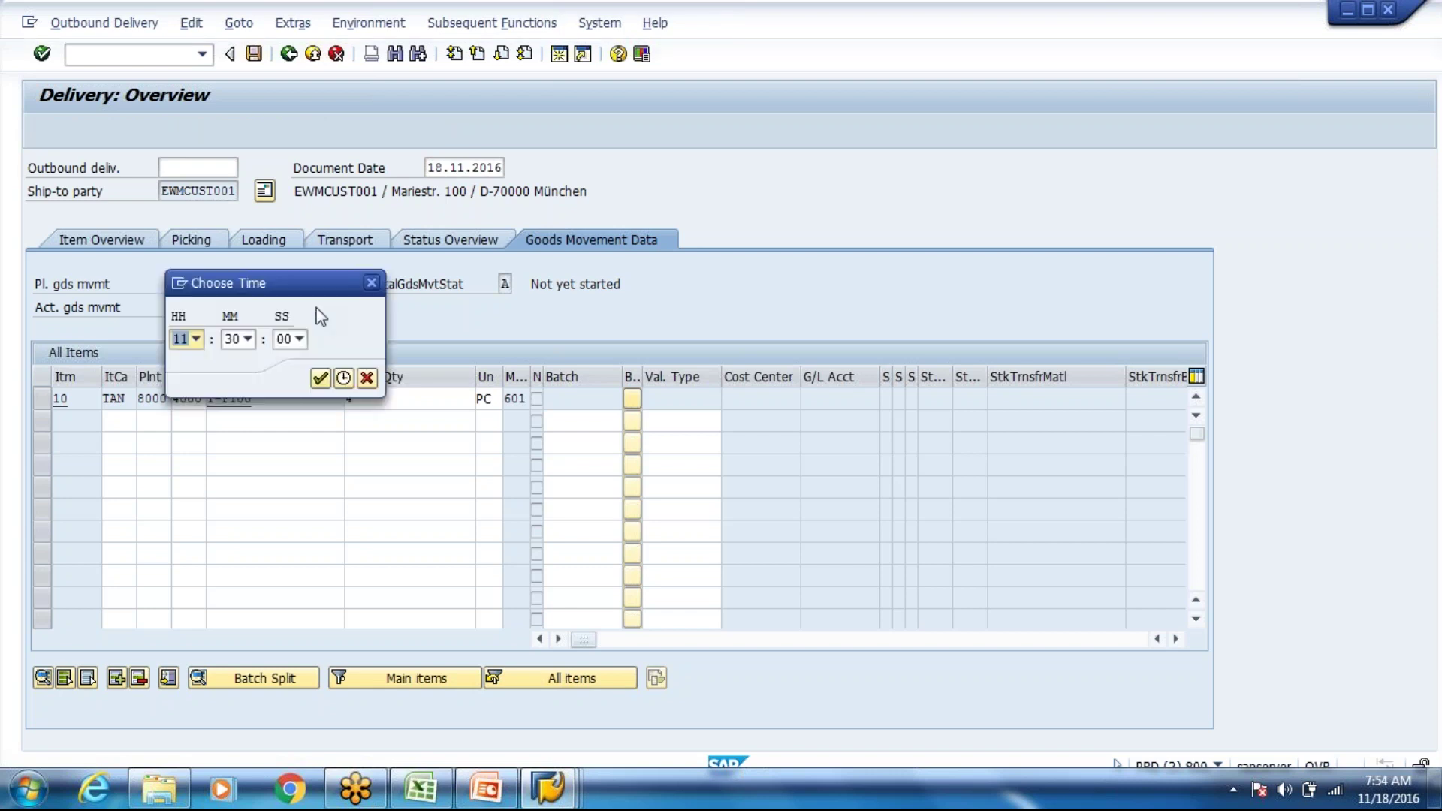
{"action": "left_click", "coordinate": [291, 342]}
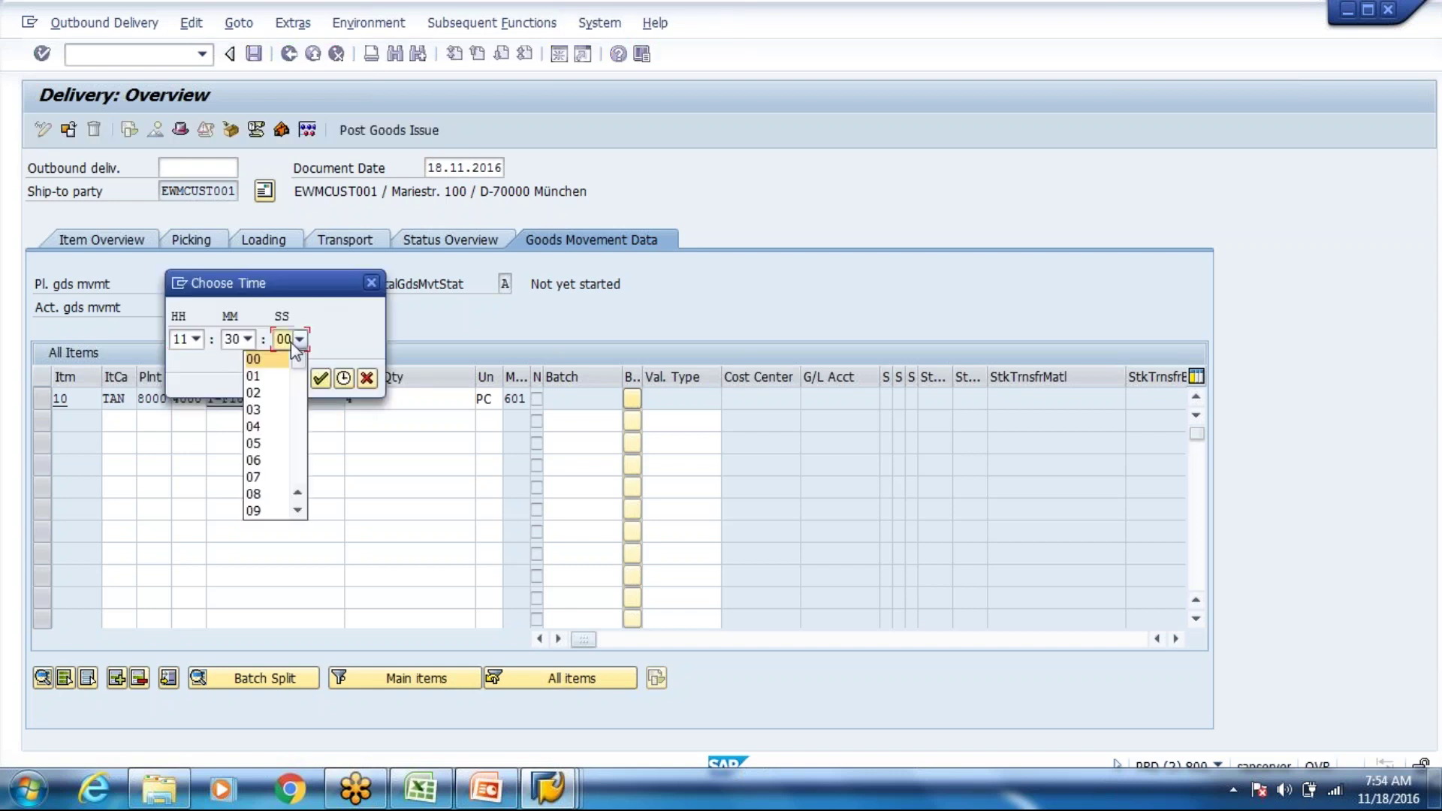
{"action": "left_click", "coordinate": [327, 335]}
{"action": "left_click", "coordinate": [307, 339]}
{"action": "left_click", "coordinate": [278, 435]}
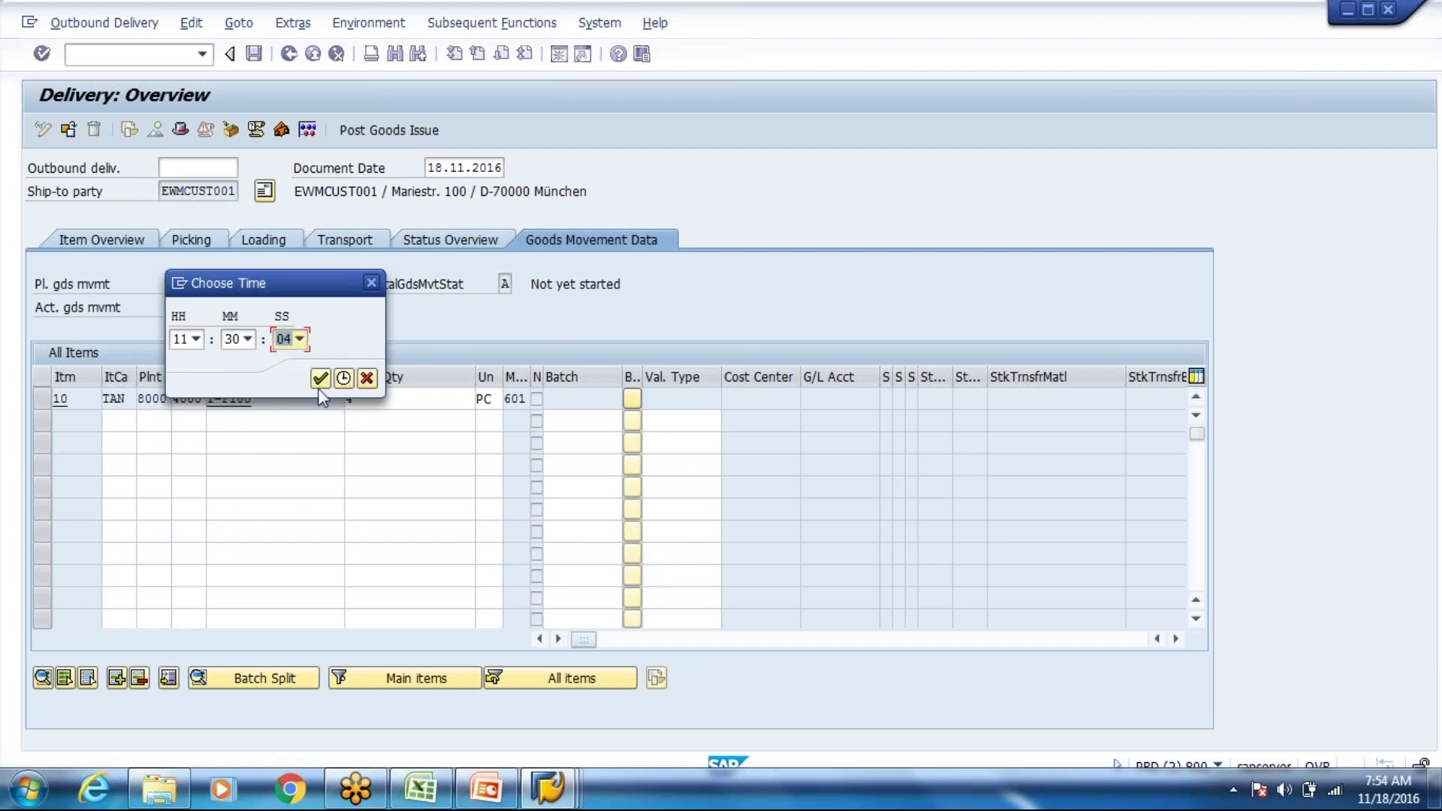
{"action": "left_click", "coordinate": [299, 339]}
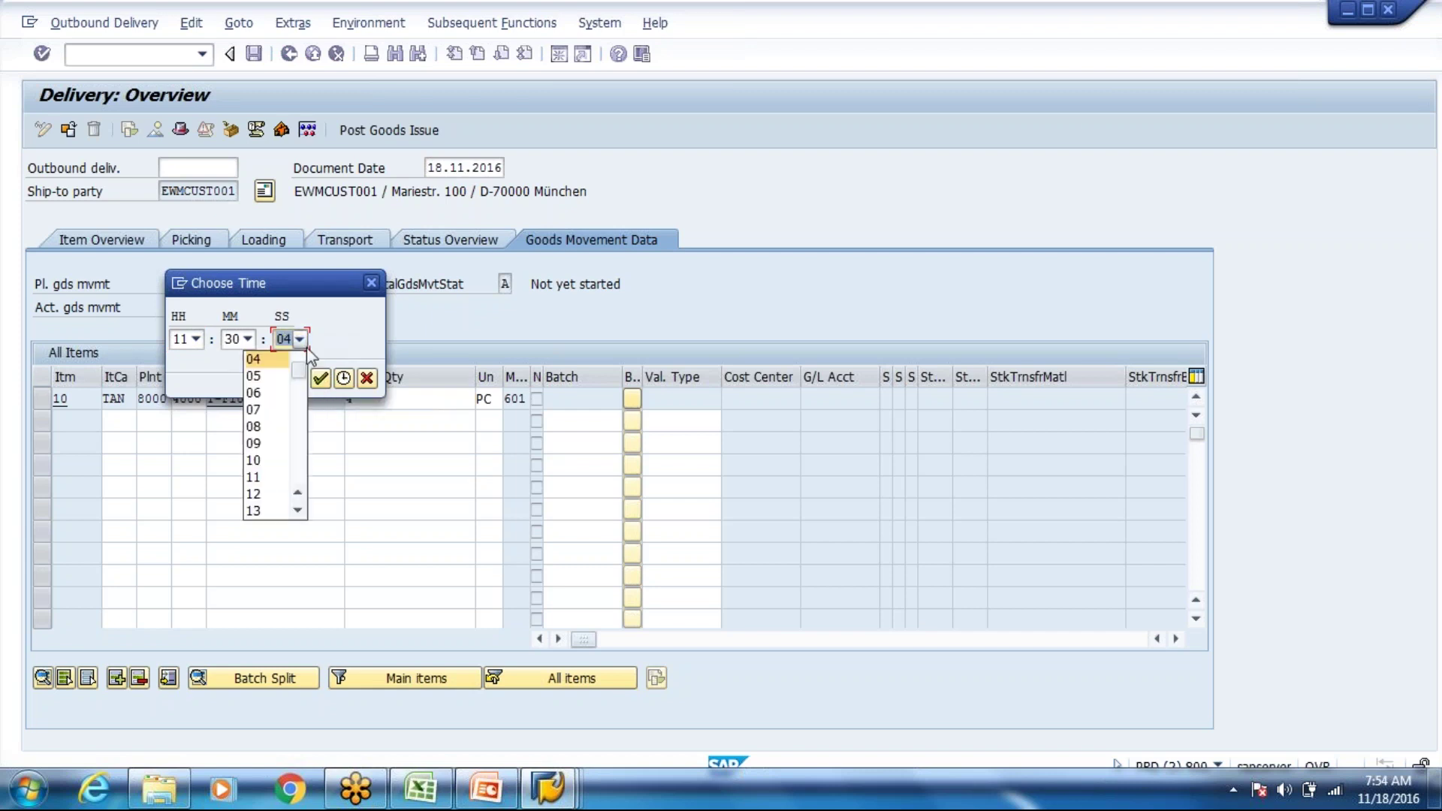
{"action": "left_click", "coordinate": [248, 338]}
{"action": "left_click", "coordinate": [248, 339]}
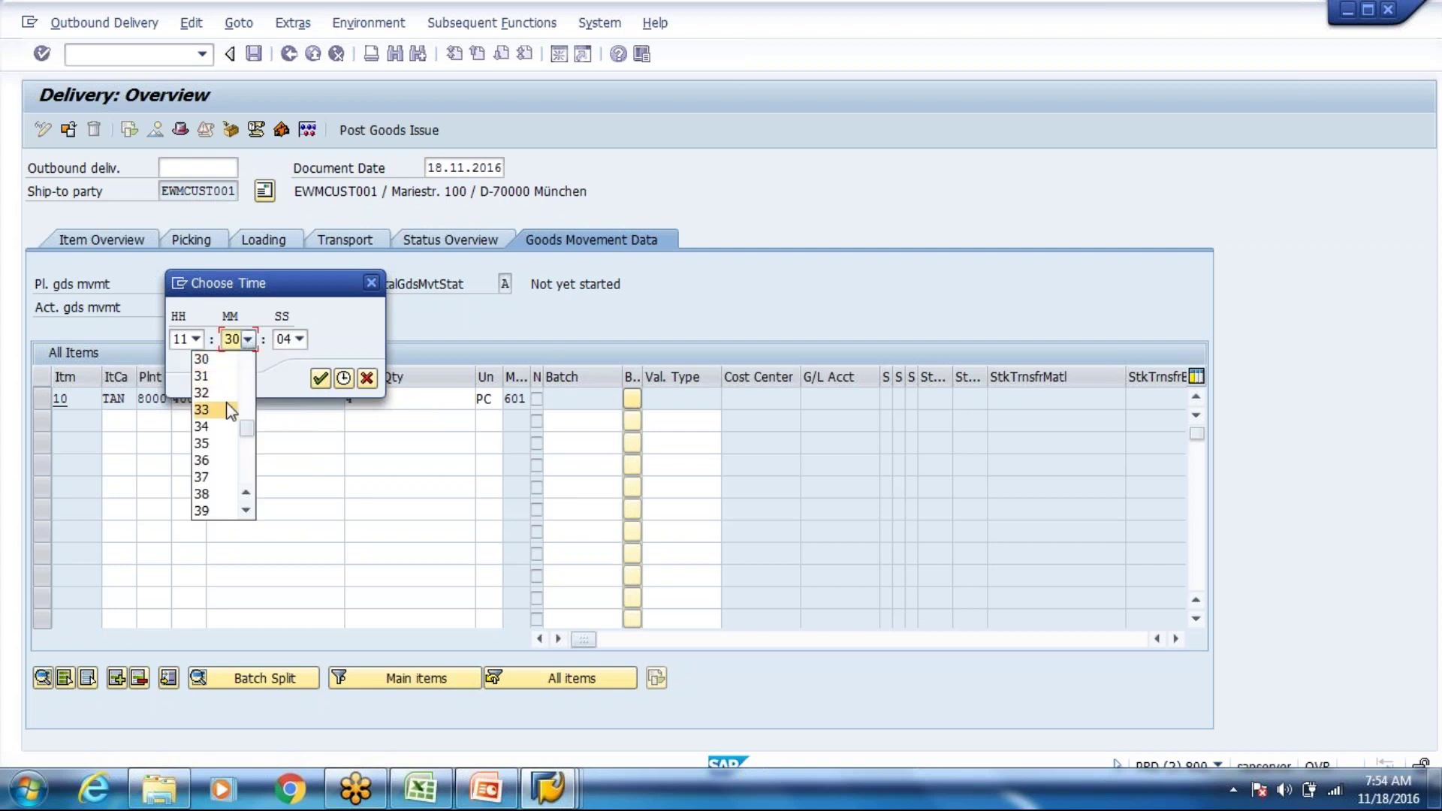
{"action": "left_click", "coordinate": [319, 380]}
{"action": "left_click", "coordinate": [320, 379]}
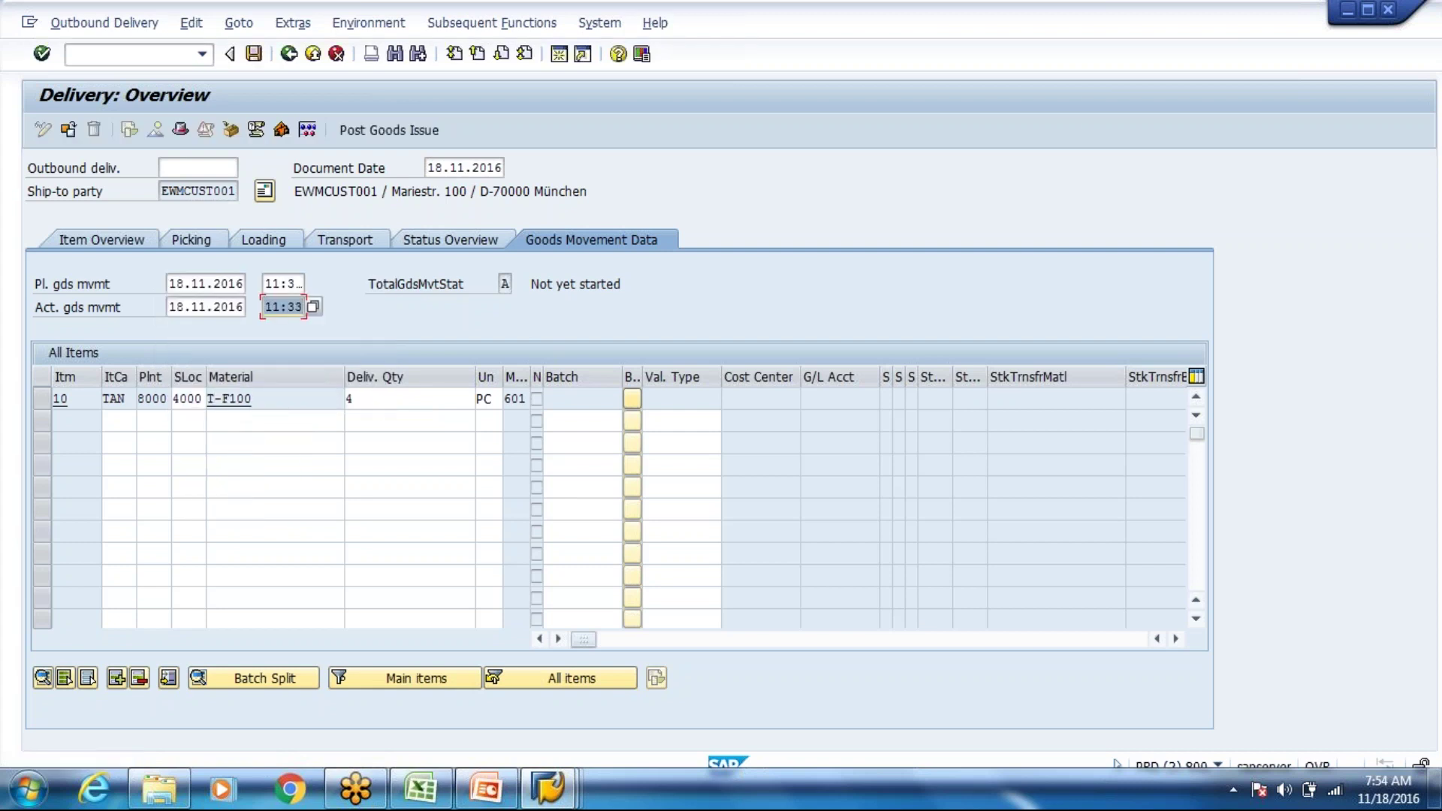
Step: Open the delivery's header shipment details and set the ship-to party's delivery date to 18.11.2016
{"action": "left_click", "coordinate": [380, 400]}
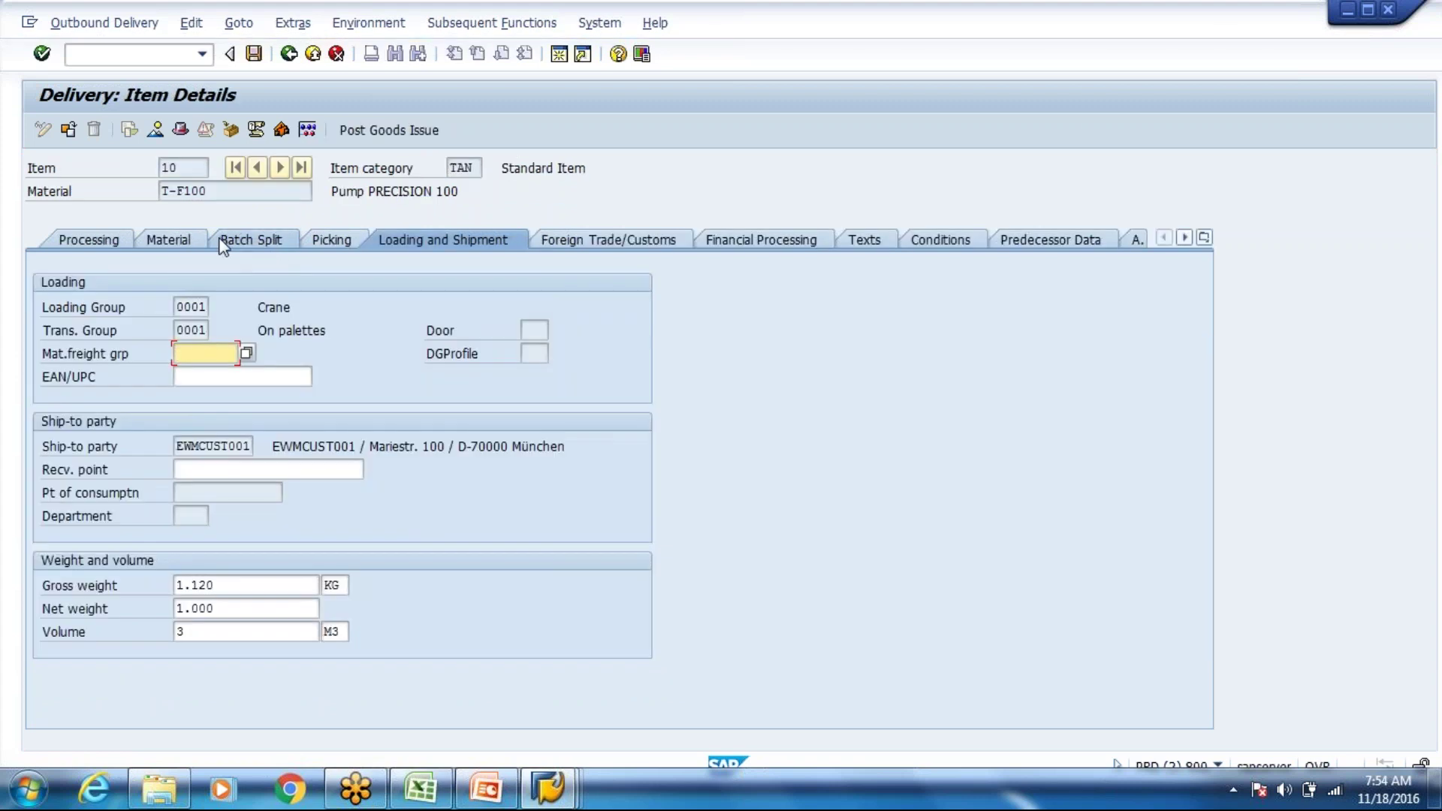
{"action": "left_click", "coordinate": [1204, 238]}
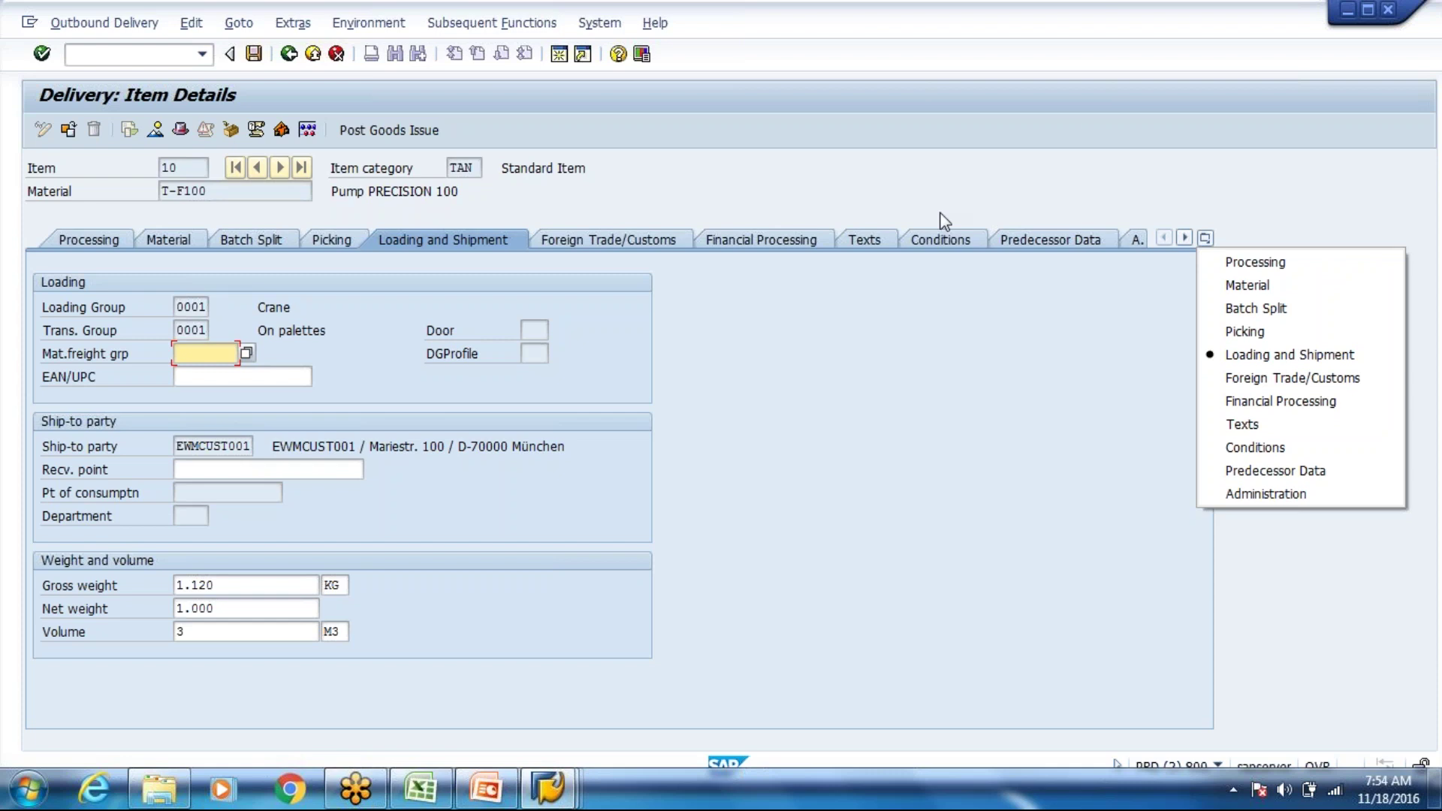
{"action": "left_click", "coordinate": [180, 132]}
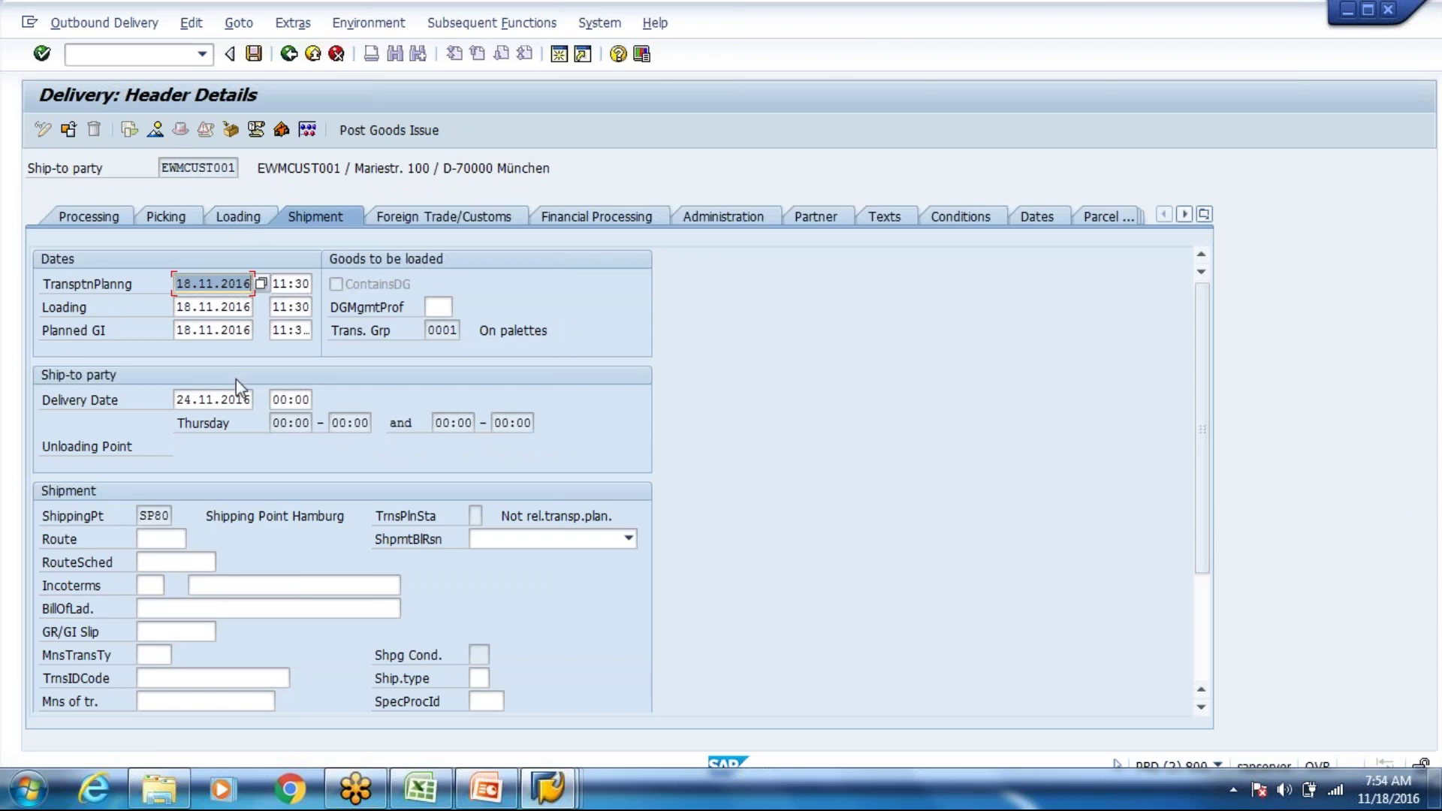
{"action": "left_click", "coordinate": [251, 398]}
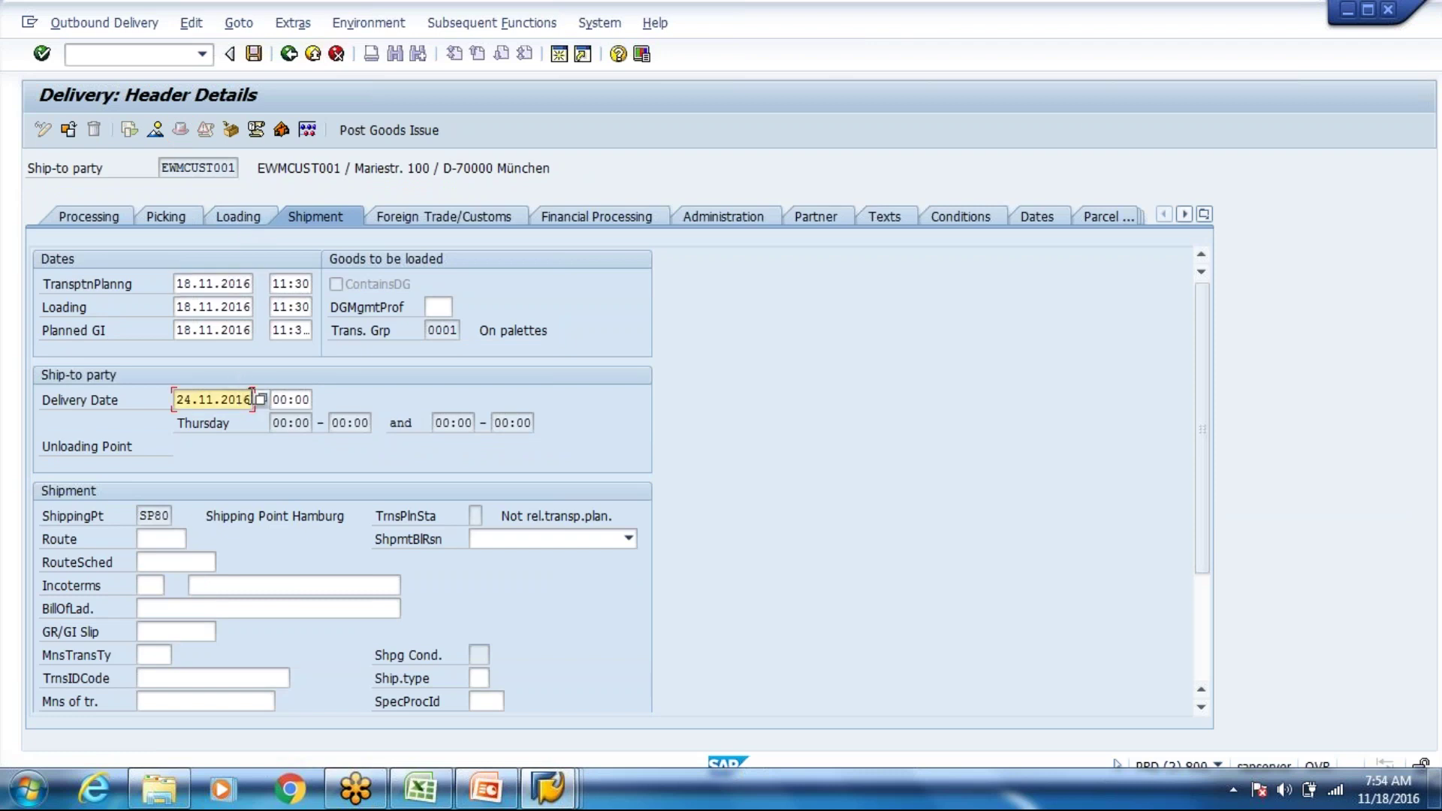
{"action": "left_click", "coordinate": [262, 401]}
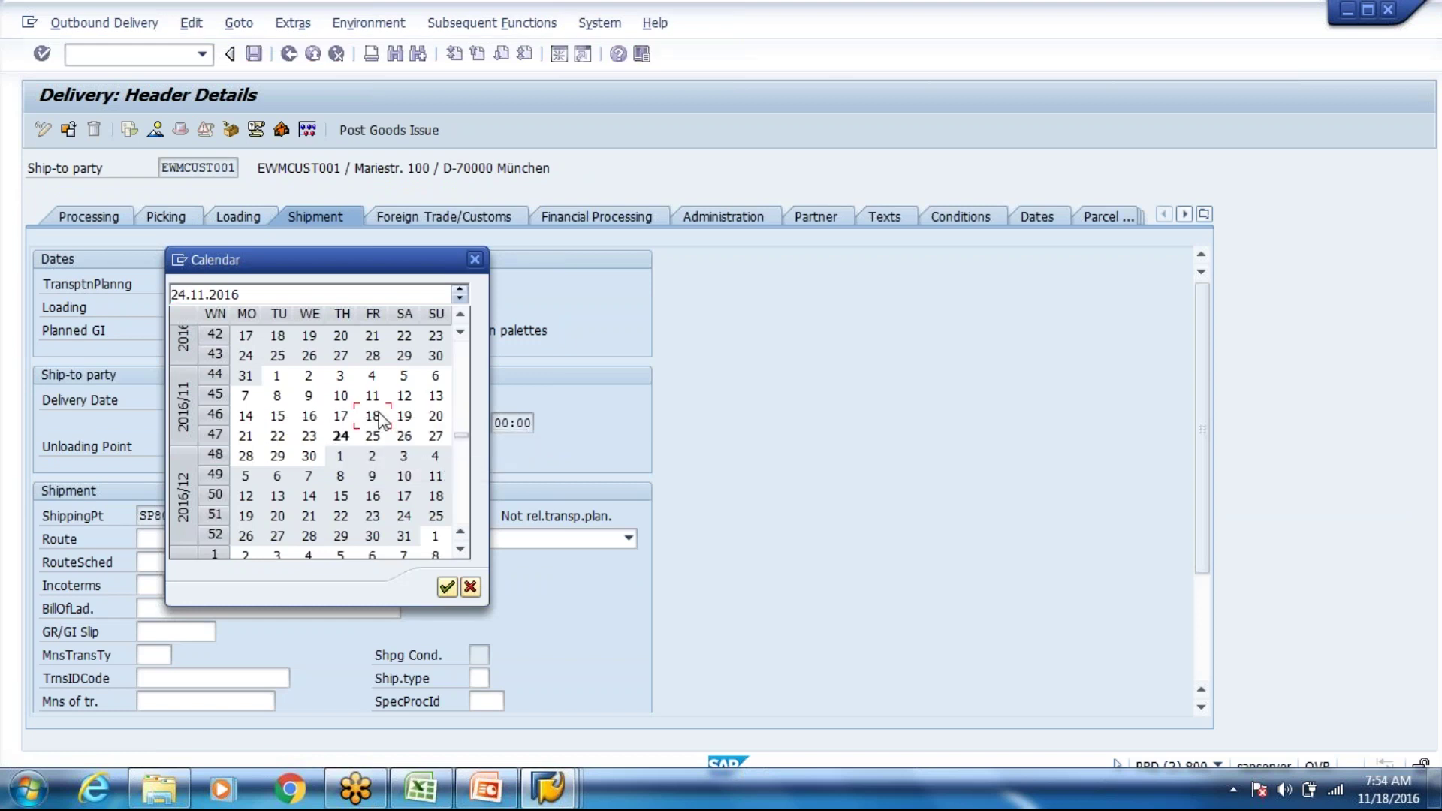
{"action": "double_click", "coordinate": [373, 415]}
Step: Set the ship-to party's delivery time to 11:24 in the delivery's shipment details
{"action": "left_click", "coordinate": [304, 399]}
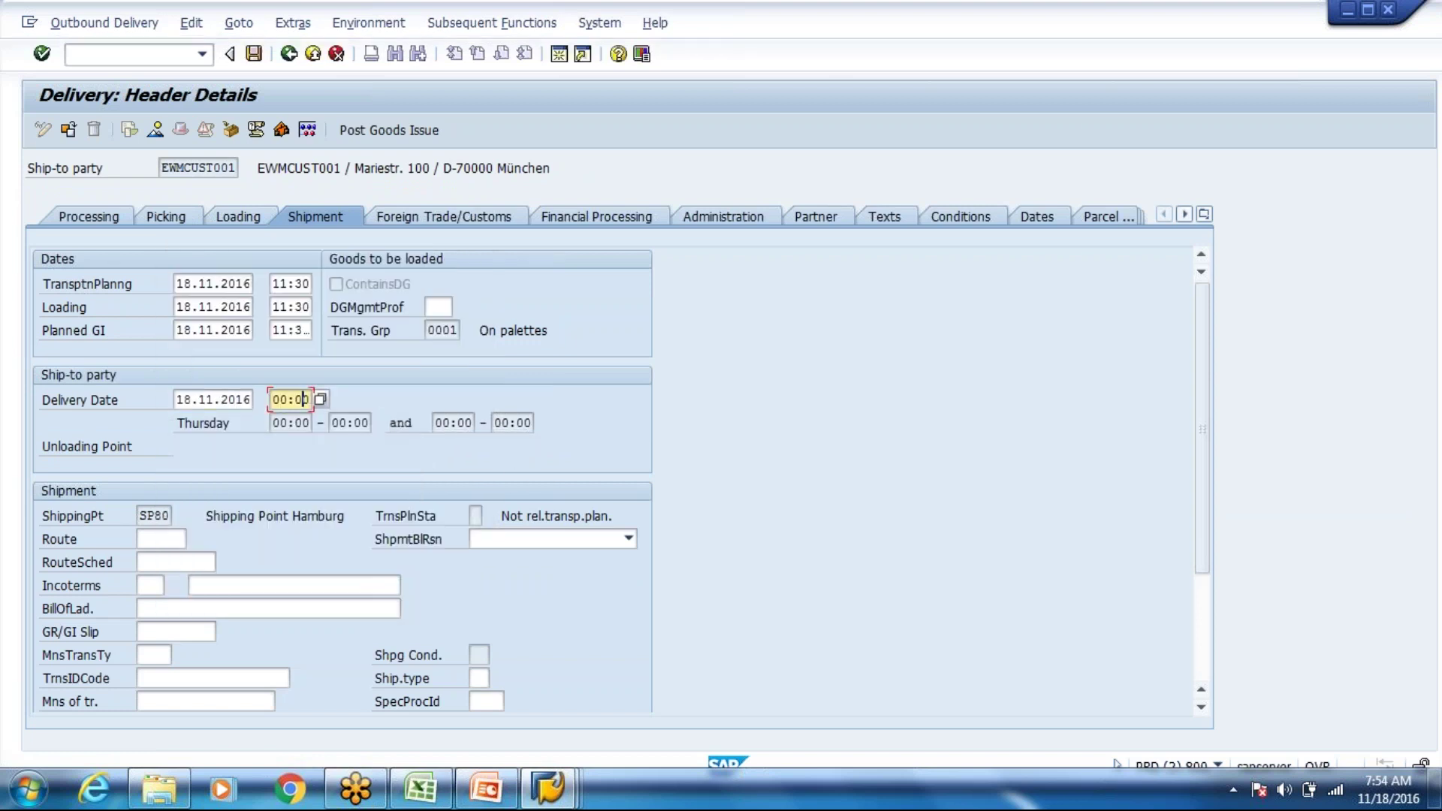
{"action": "left_click", "coordinate": [322, 398]}
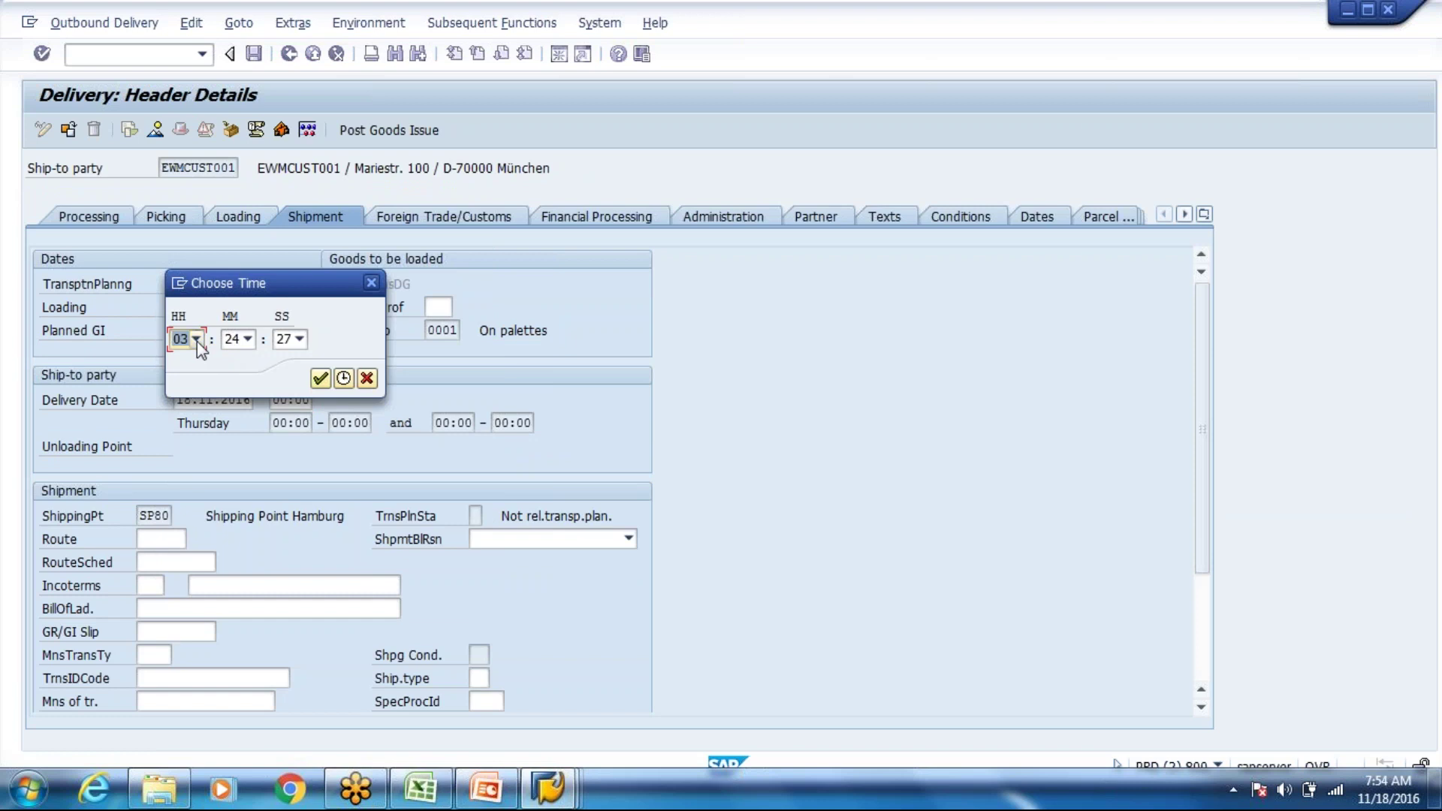
{"action": "left_click", "coordinate": [197, 341]}
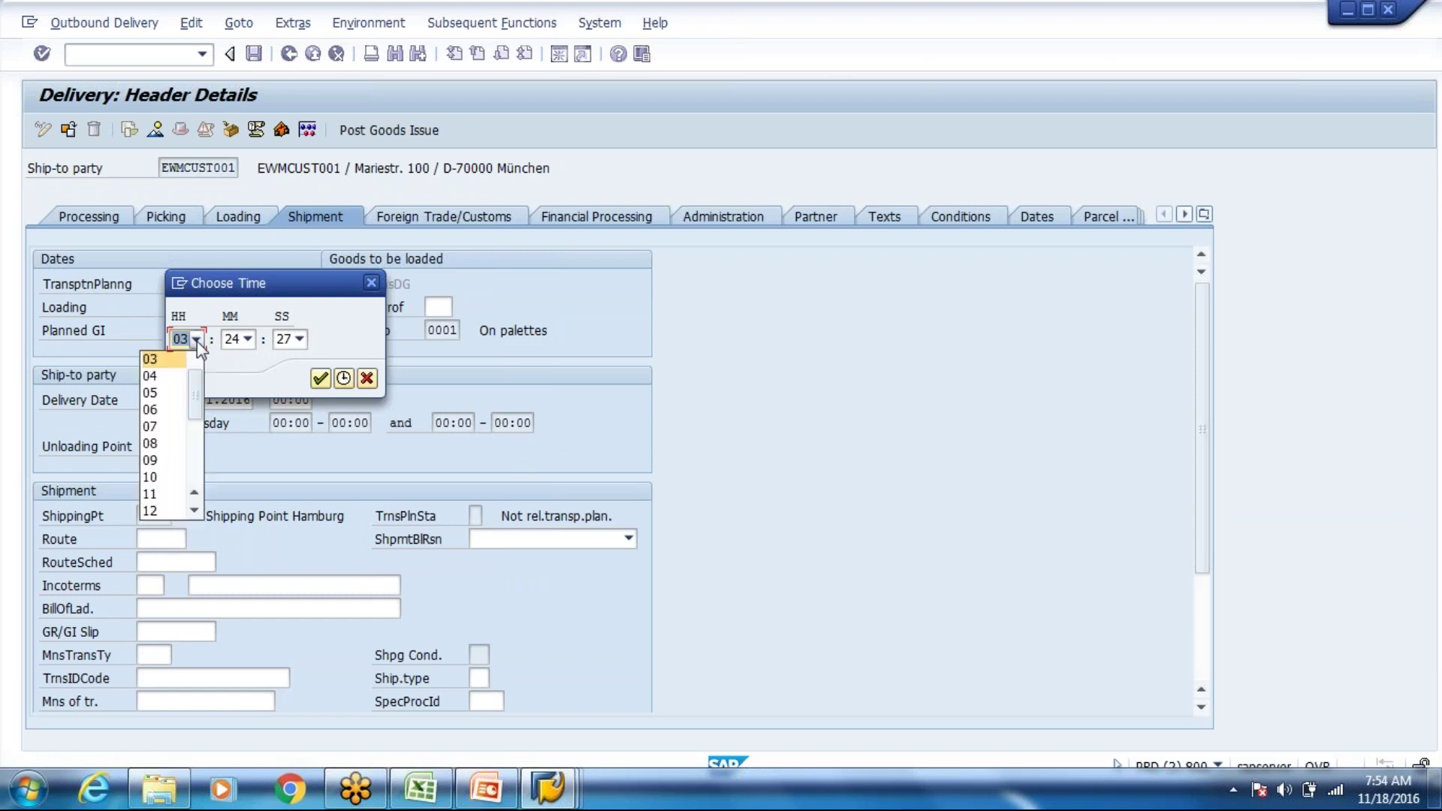
{"action": "left_click", "coordinate": [154, 493]}
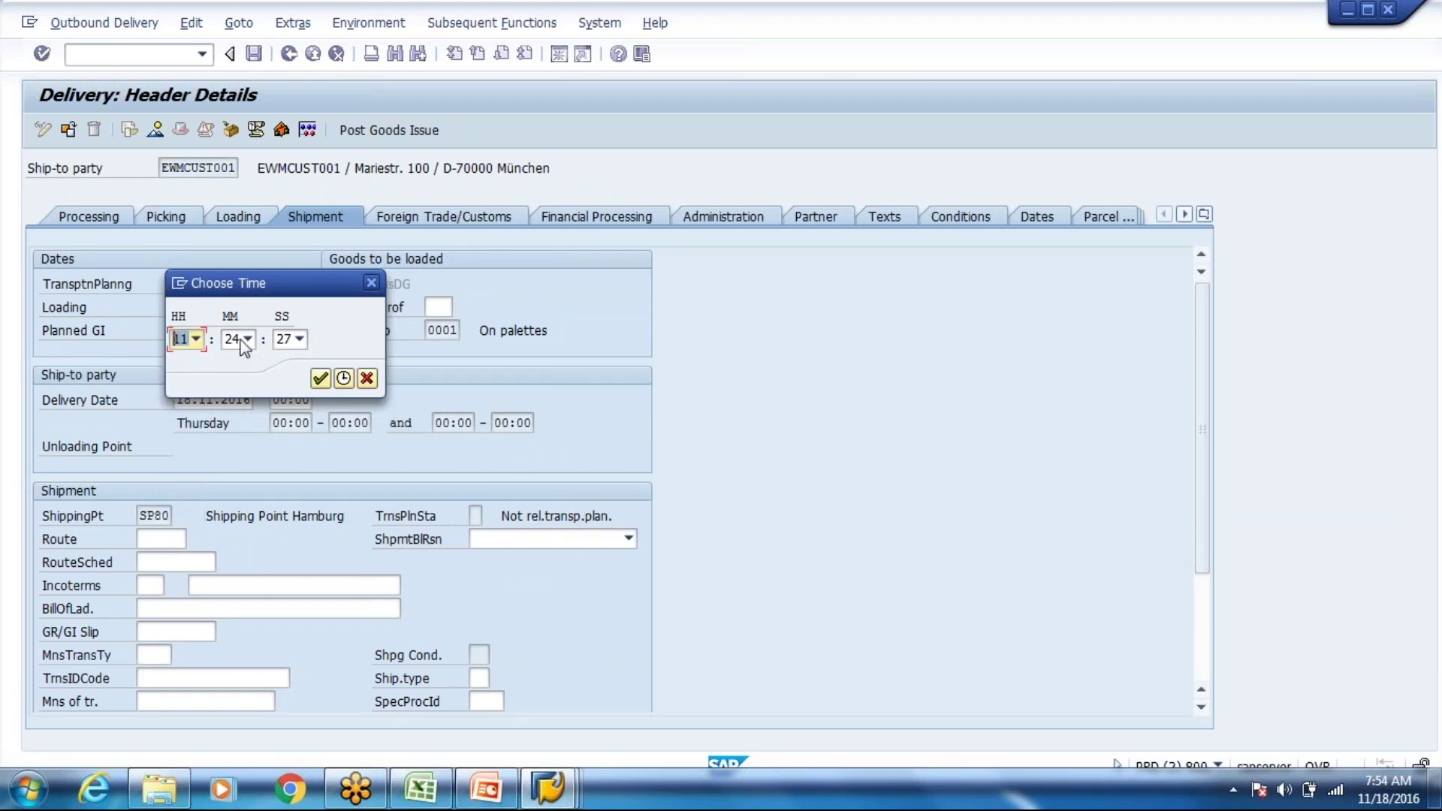
{"action": "left_click", "coordinate": [320, 377]}
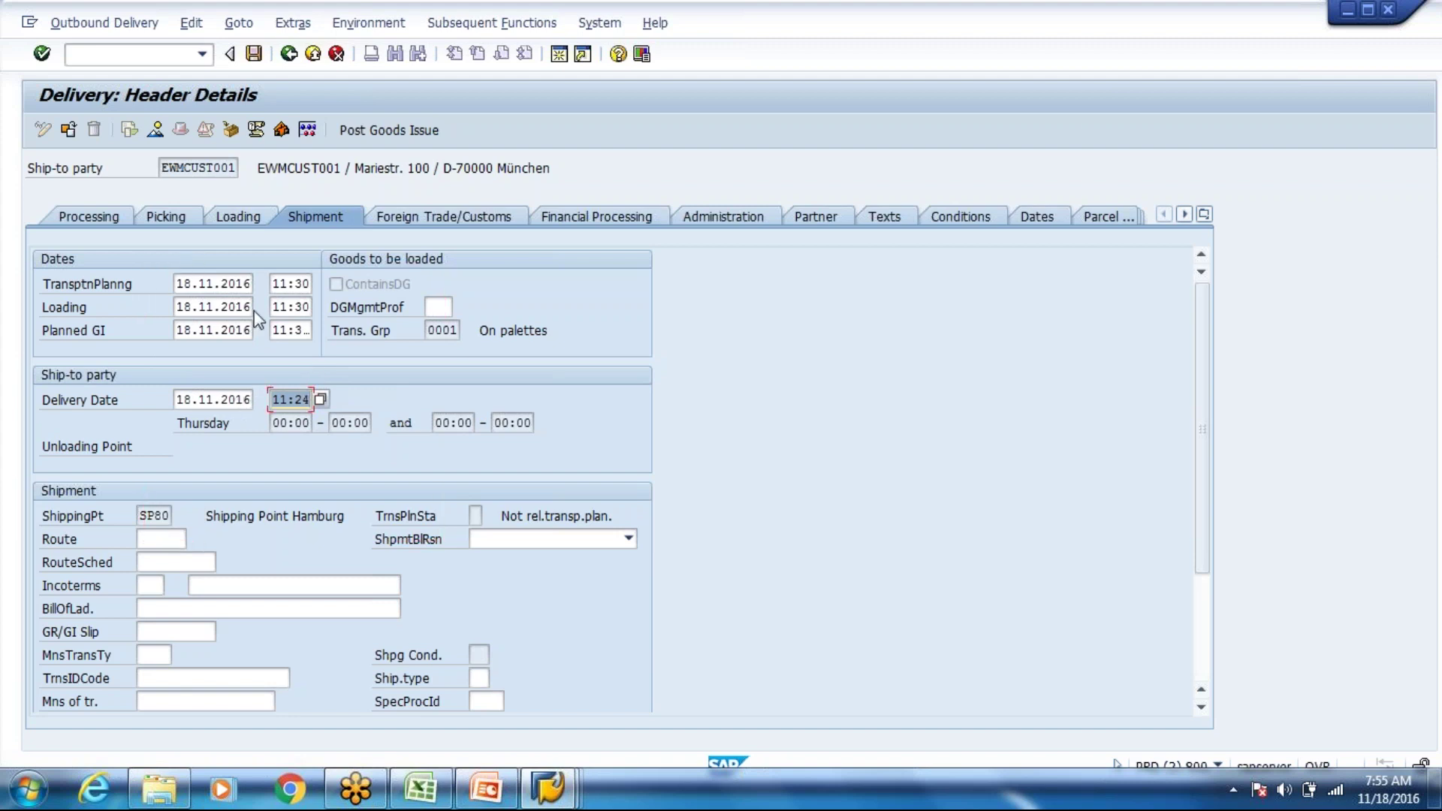
{"action": "key", "text": "Return"}
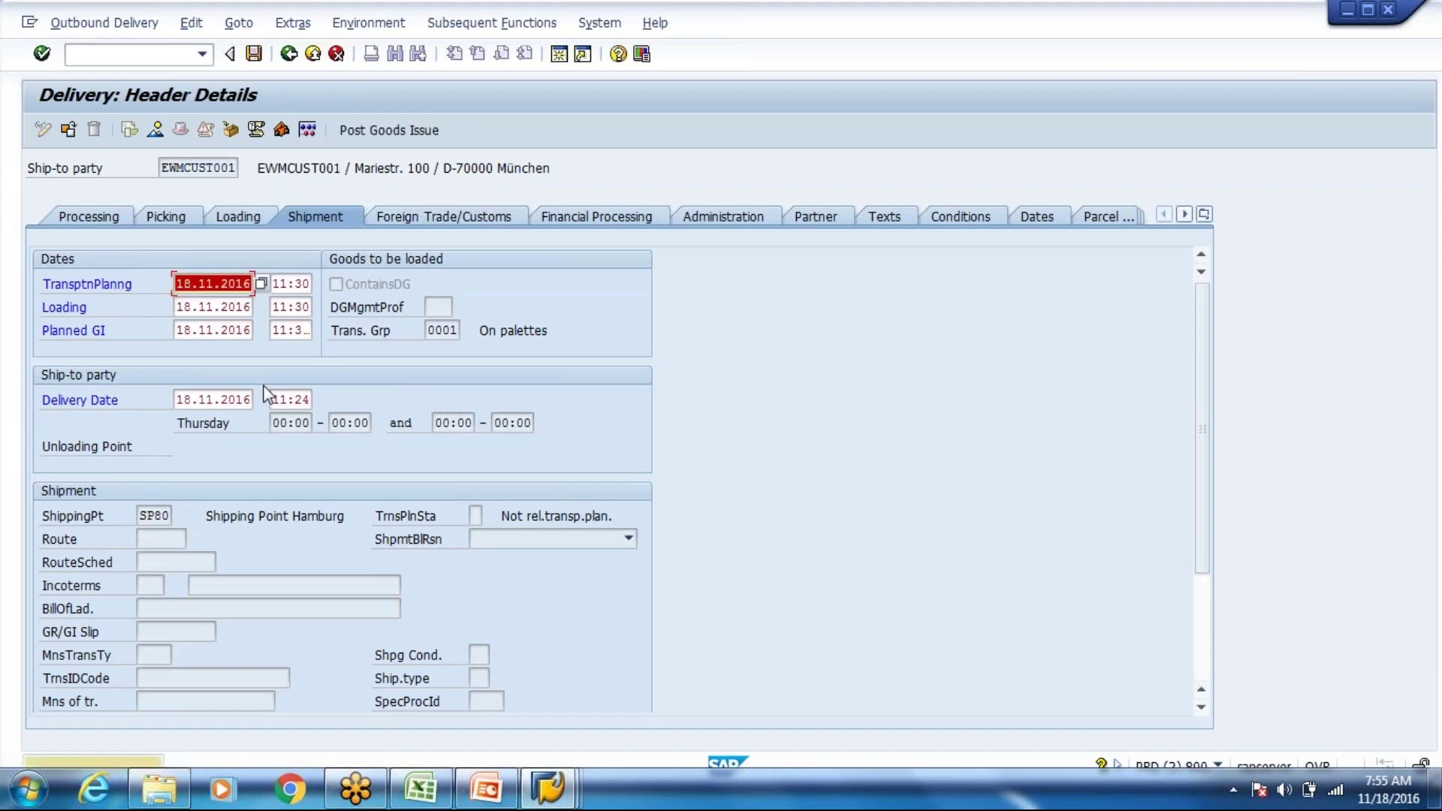
{"action": "key", "text": "Return"}
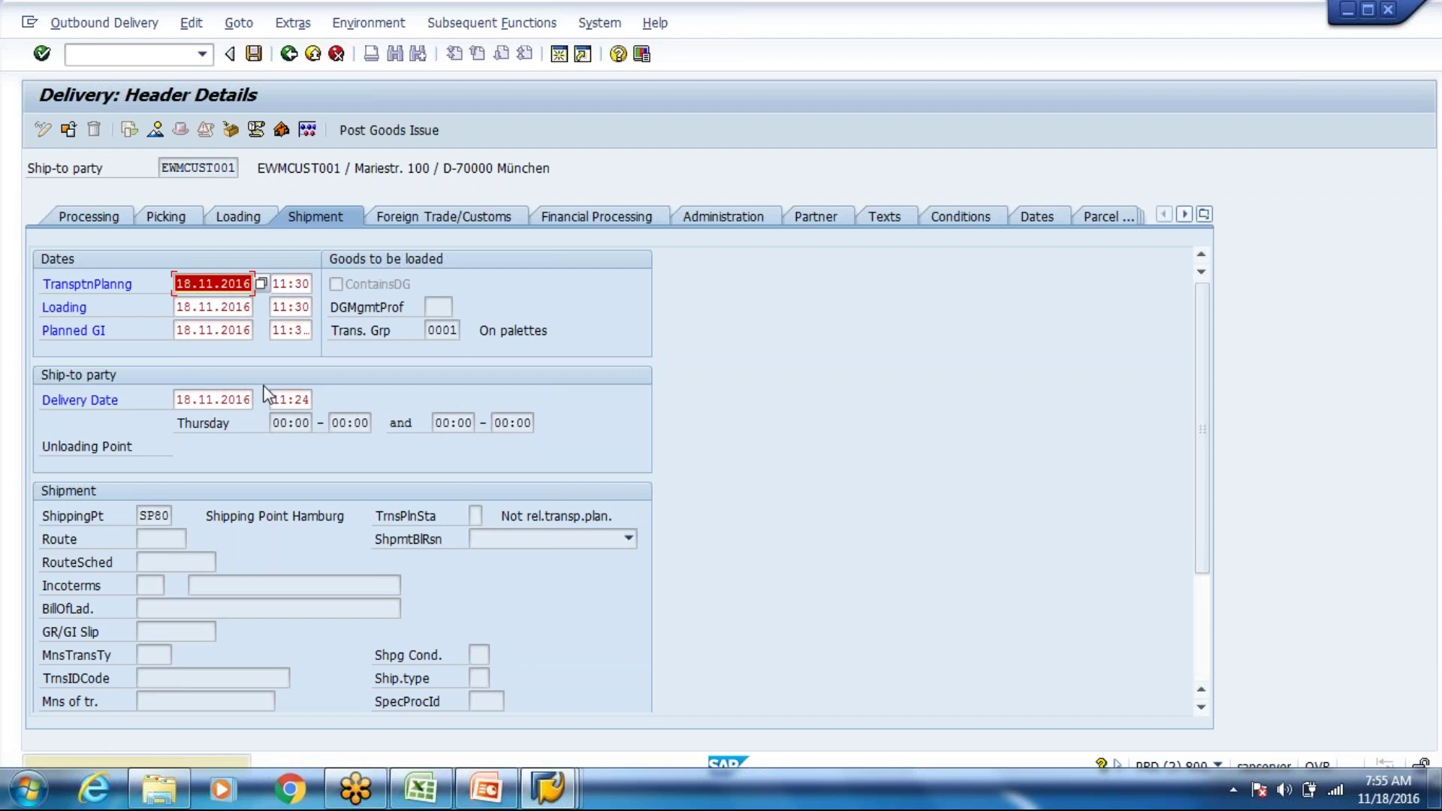
Step: Correct the ship-to party's delivery time to 11:44 and save the outbound delivery
{"action": "left_click", "coordinate": [295, 400]}
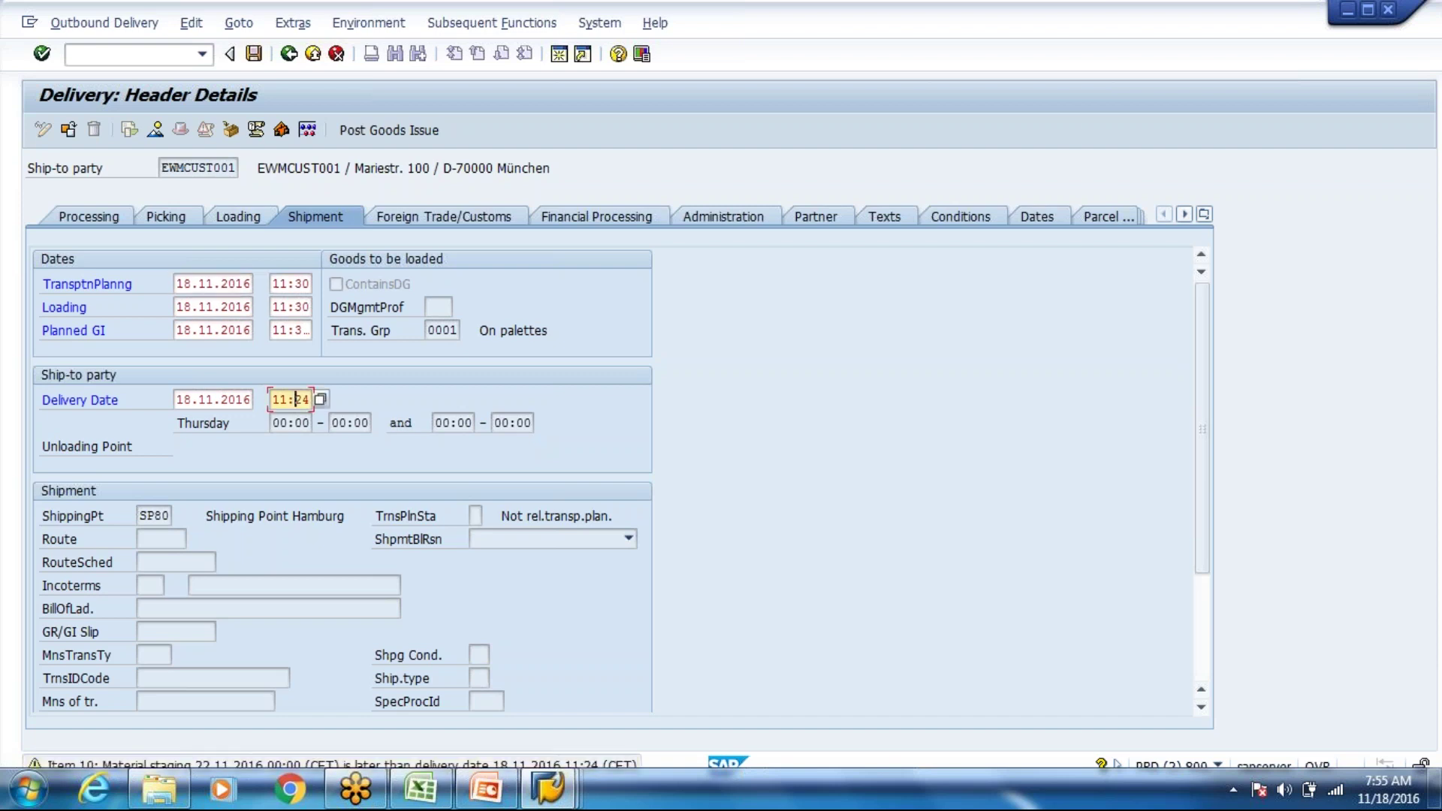
{"action": "key", "text": "Insert"}
{"action": "type", "text": "4"}
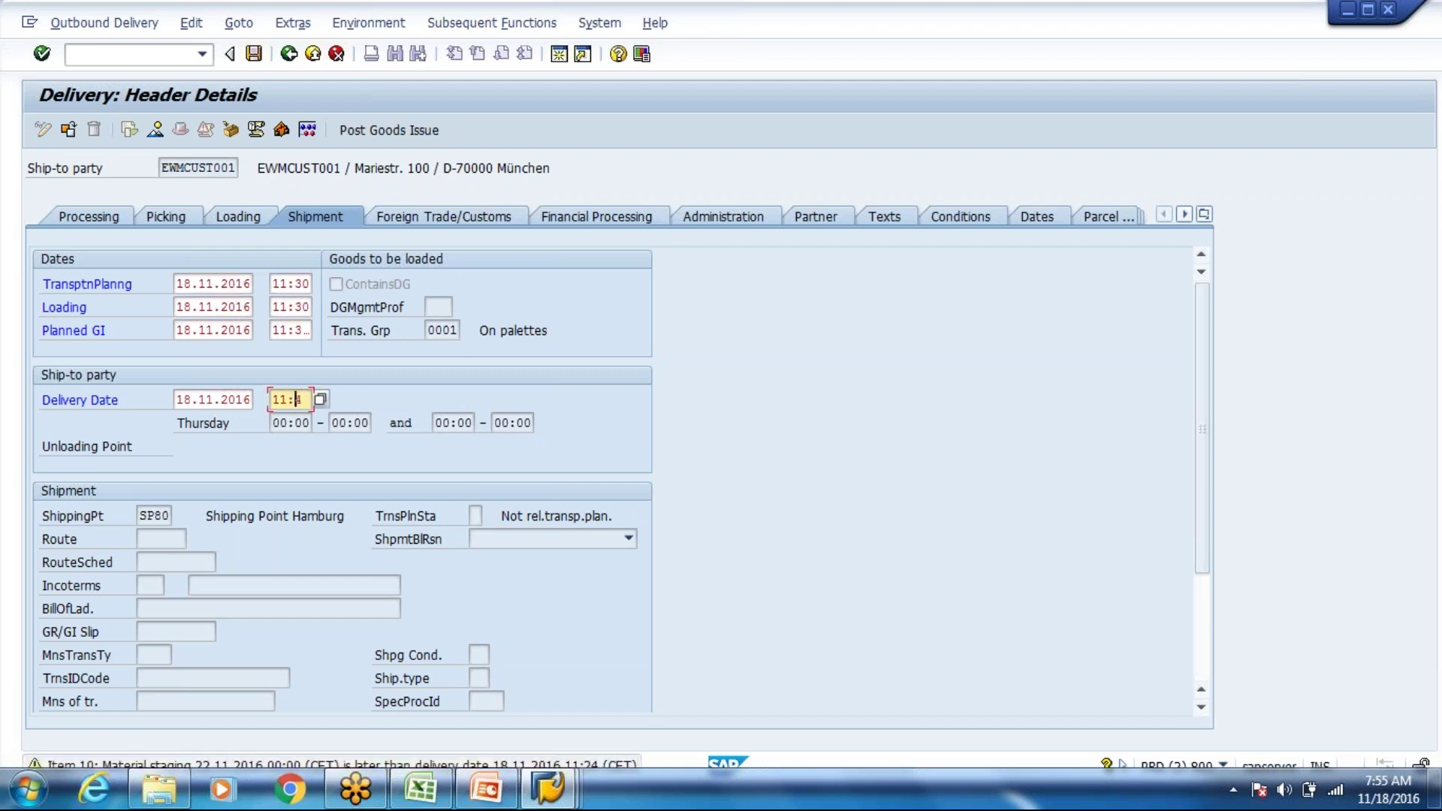
{"action": "key", "text": "Return"}
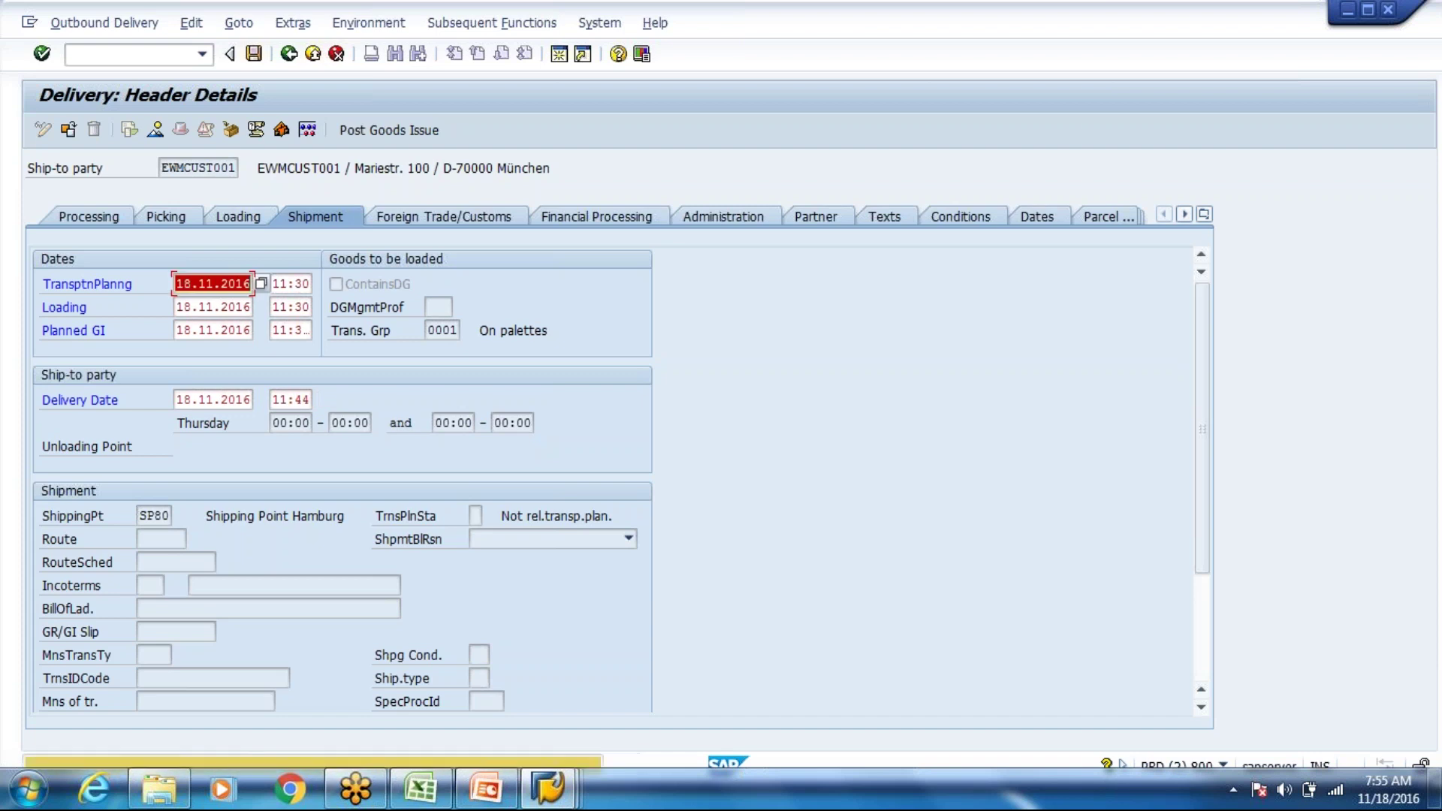
{"action": "key", "text": "ctrl+s"}
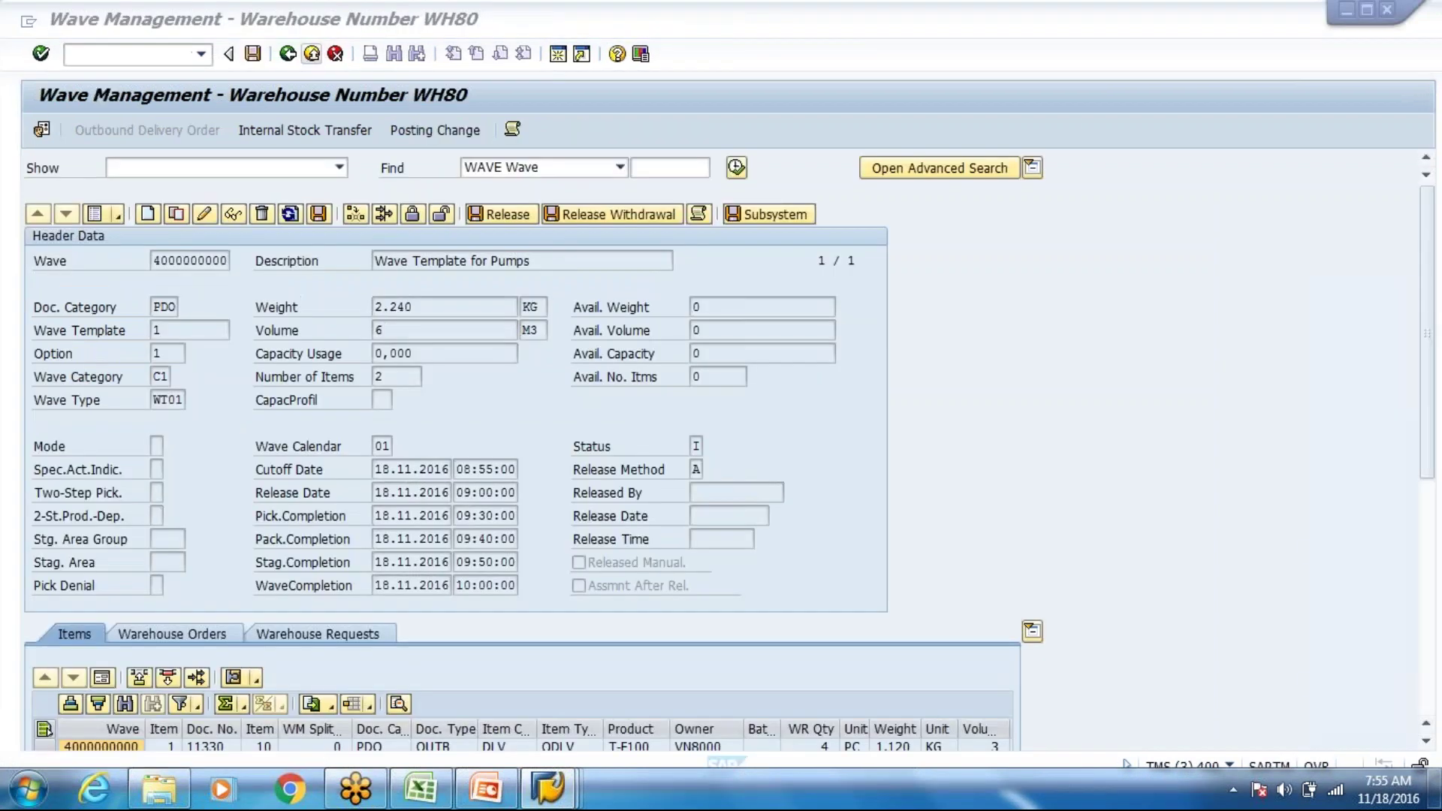
Step: Show the EWM waves as a list, and return to SAP ERP to display the newly saved outbound delivery
{"action": "left_click", "coordinate": [94, 215]}
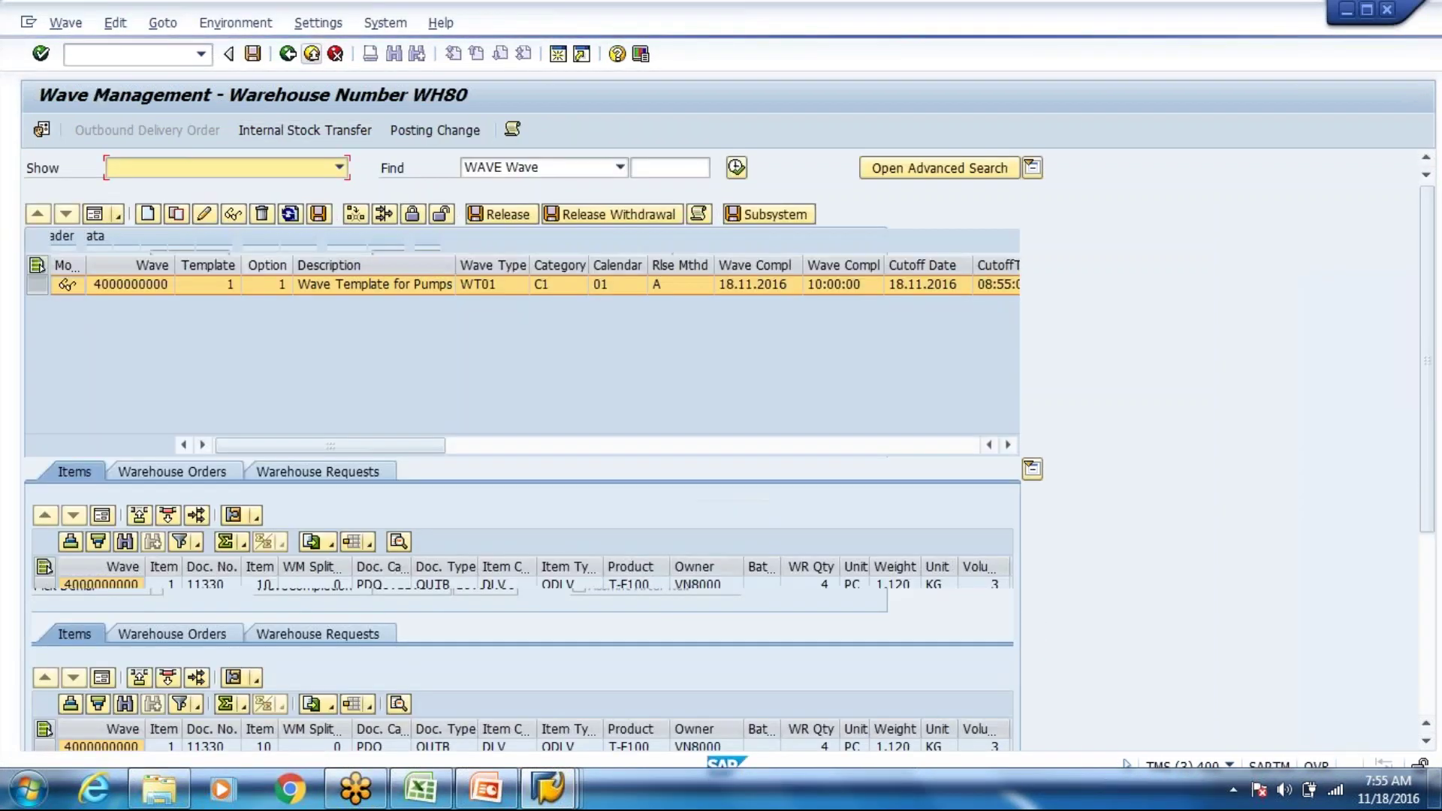
{"action": "key", "text": "alt+Tab"}
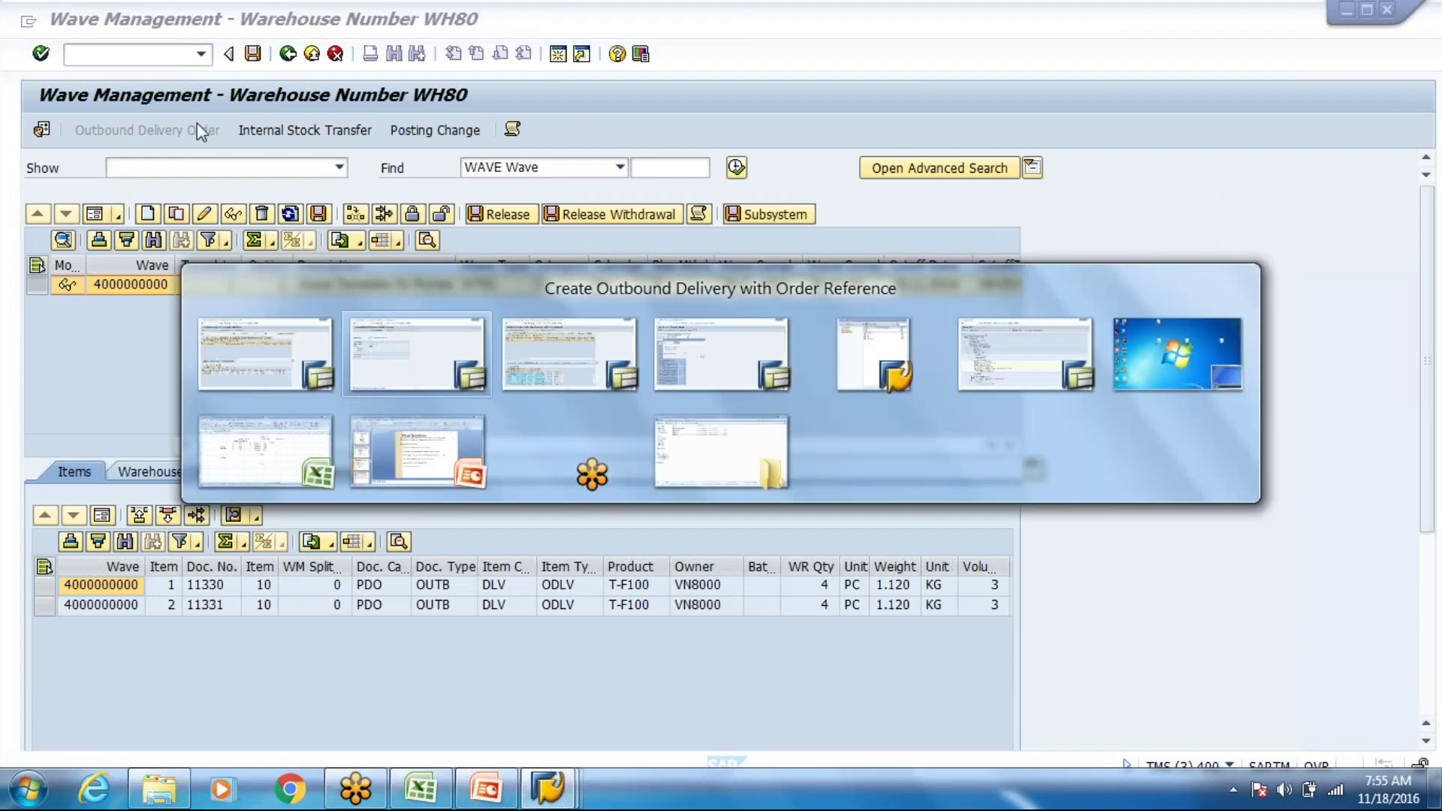
{"action": "key", "text": "alt+Tab"}
{"action": "left_click", "coordinate": [103, 23]}
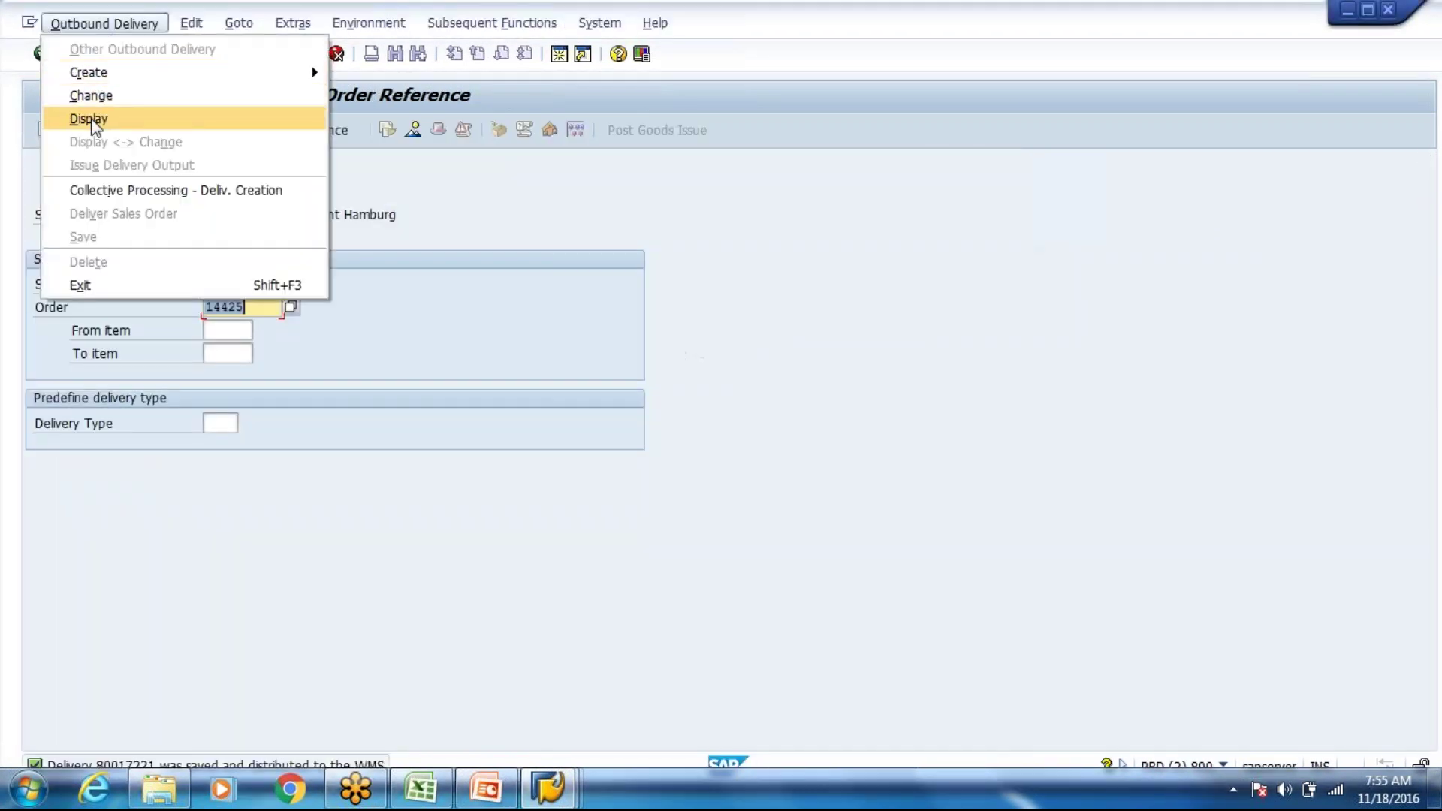
{"action": "left_click", "coordinate": [85, 118]}
{"action": "key", "text": "Return"}
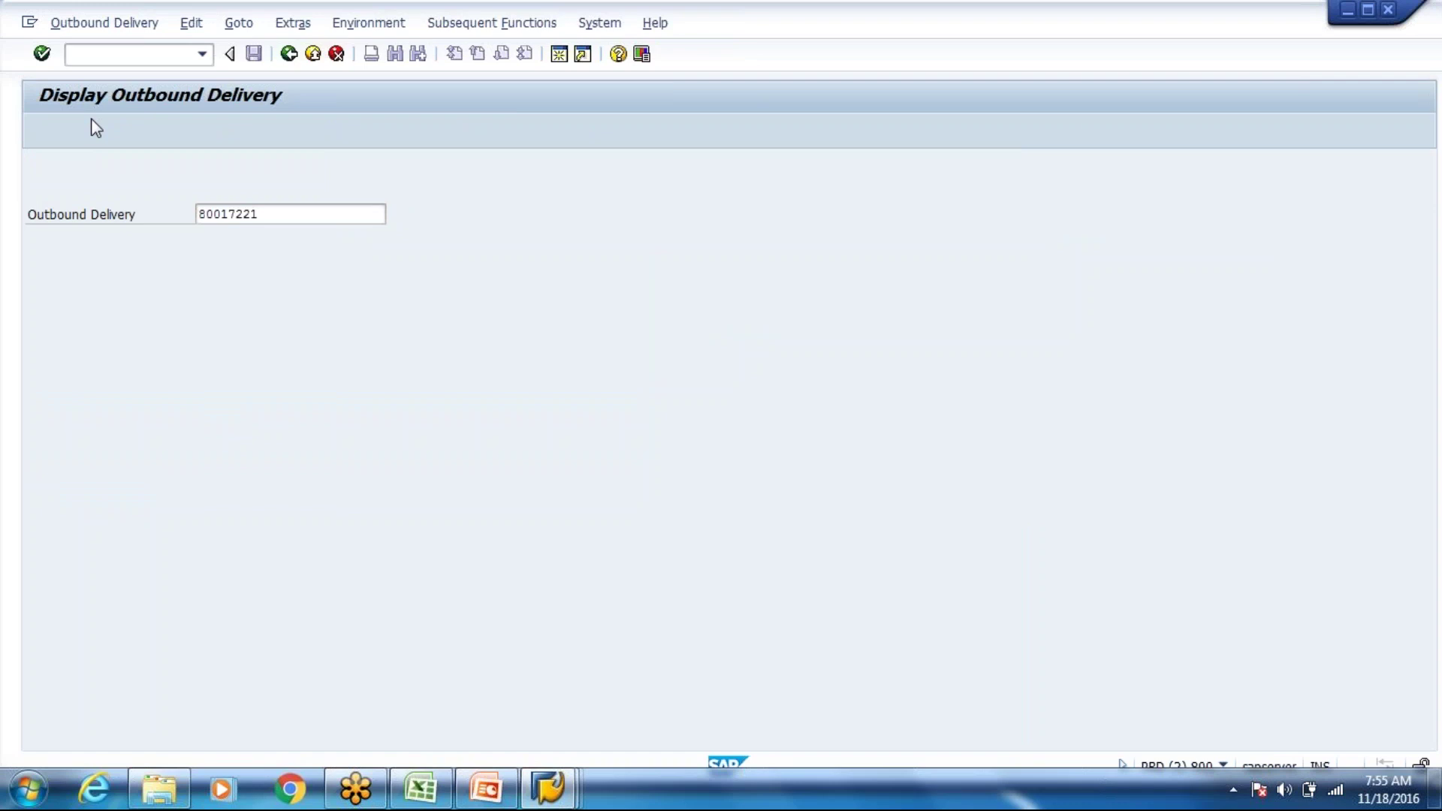
Step: Find the EWM outbound delivery order by the new ERP delivery number and show its PPF actions
{"action": "key", "text": "alt+Tab"}
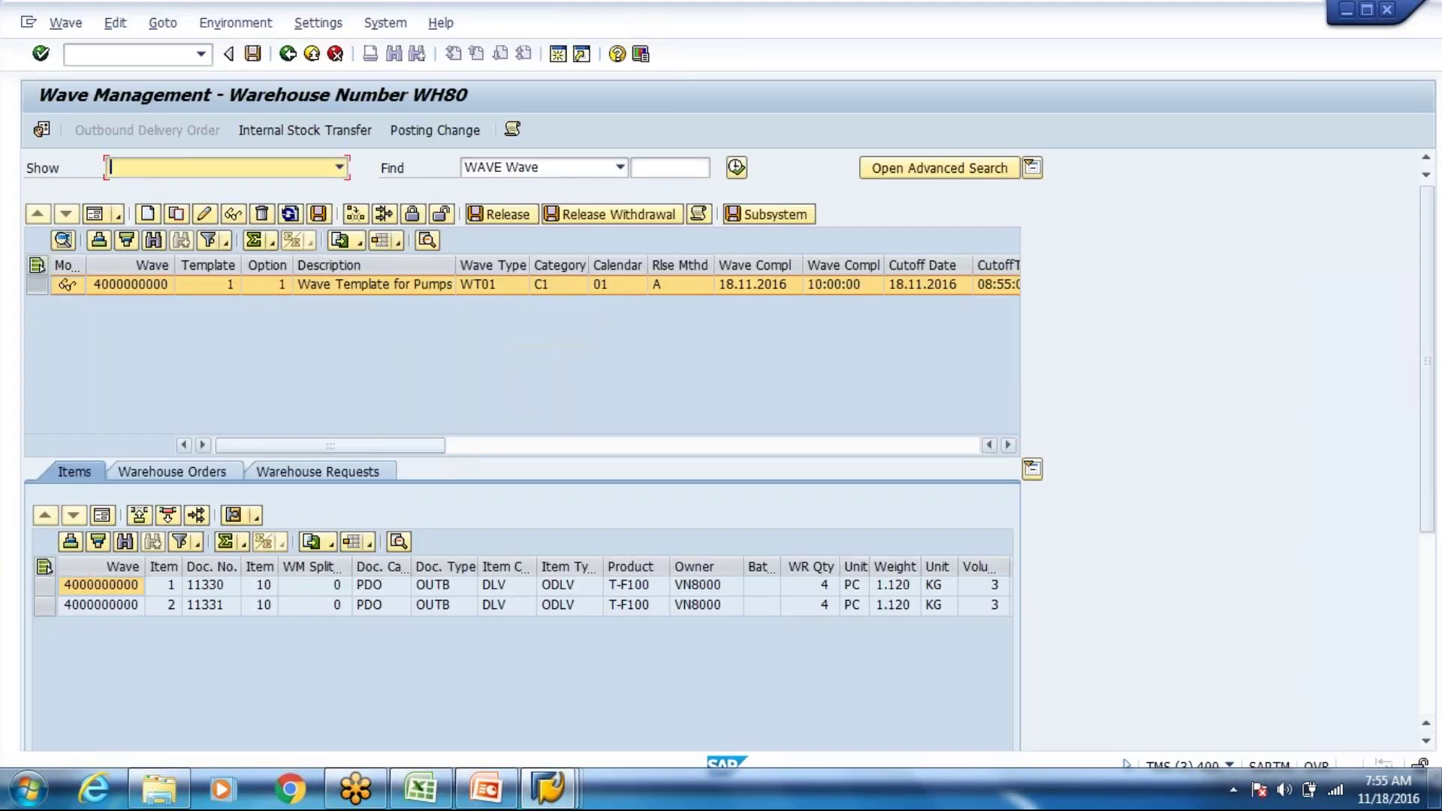
{"action": "key", "text": "alt+Tab"}
{"action": "key", "text": "alt+Tab"}
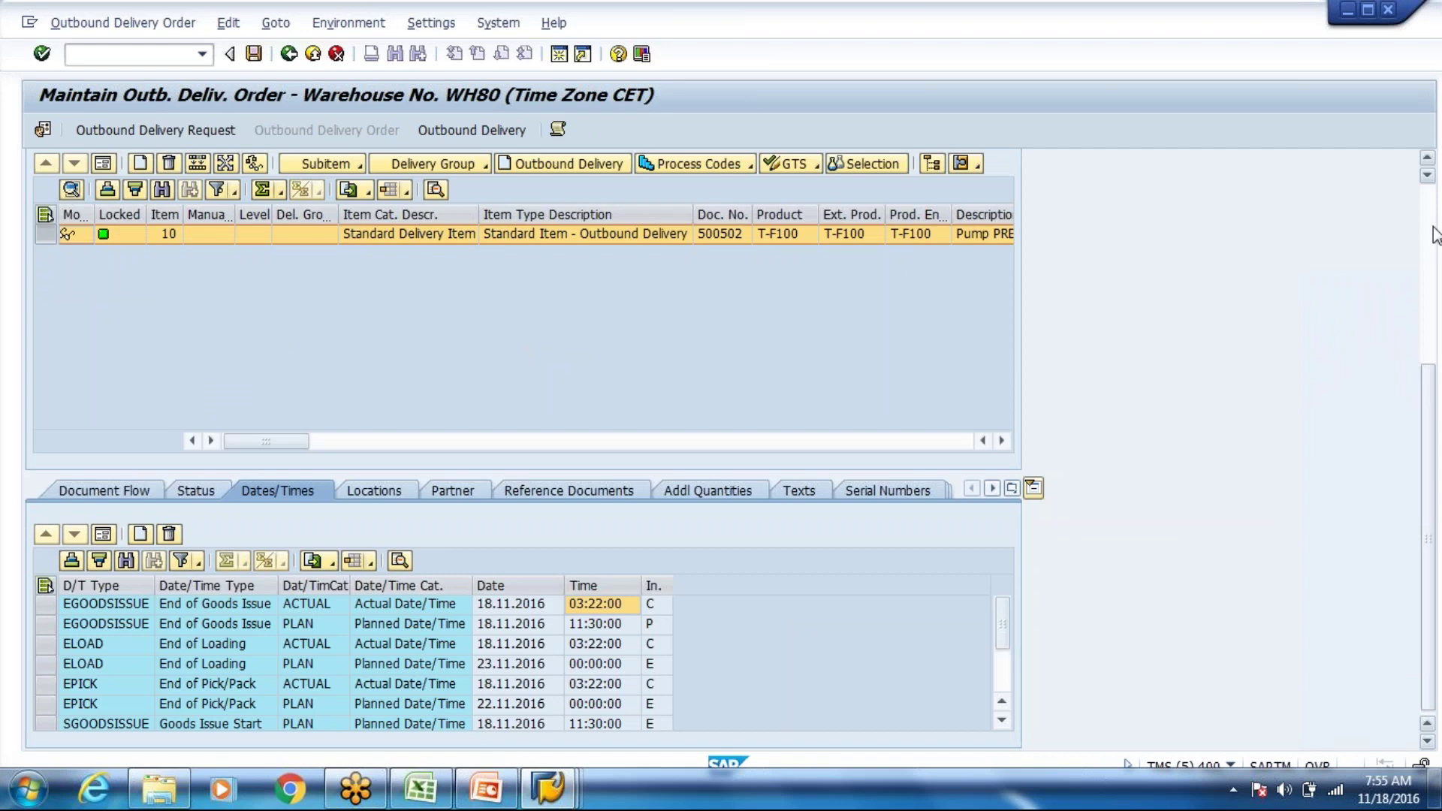
{"action": "left_click", "coordinate": [736, 177]}
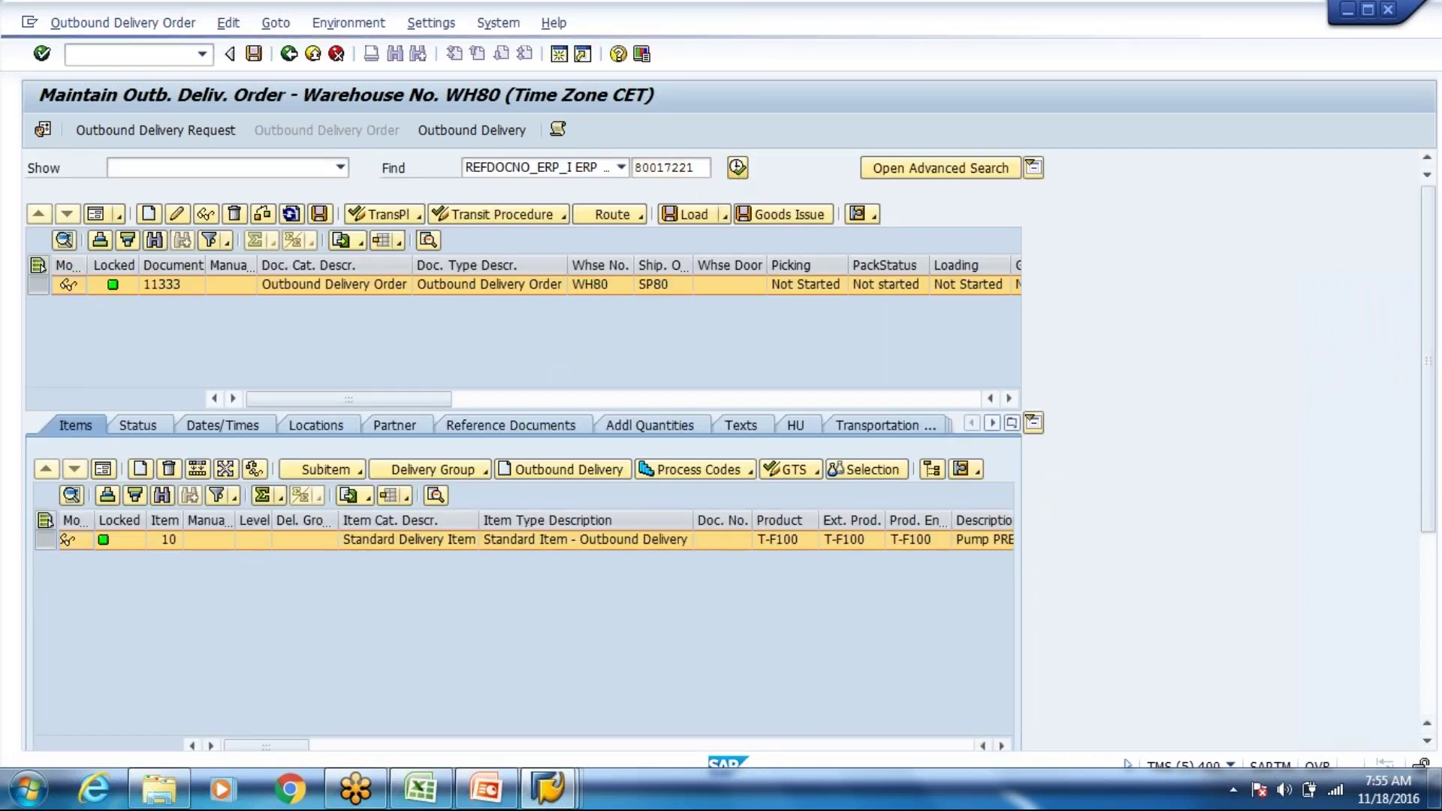
{"action": "left_click", "coordinate": [1011, 425]}
{"action": "left_click", "coordinate": [1055, 704]}
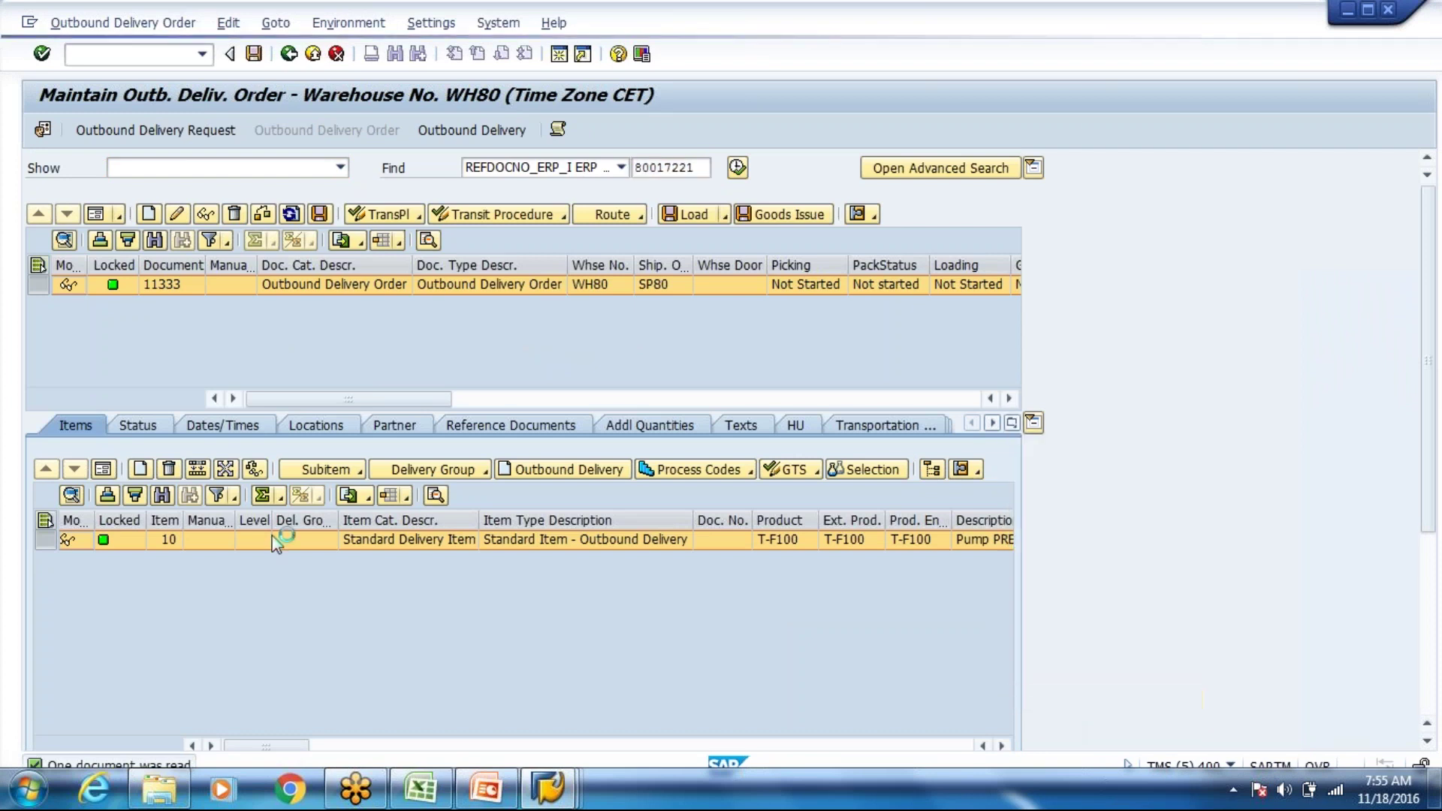
Step: Examine the processing log of the Assign Warehouse Request to Wave action for the wave assignment messages
{"action": "left_click", "coordinate": [197, 524]}
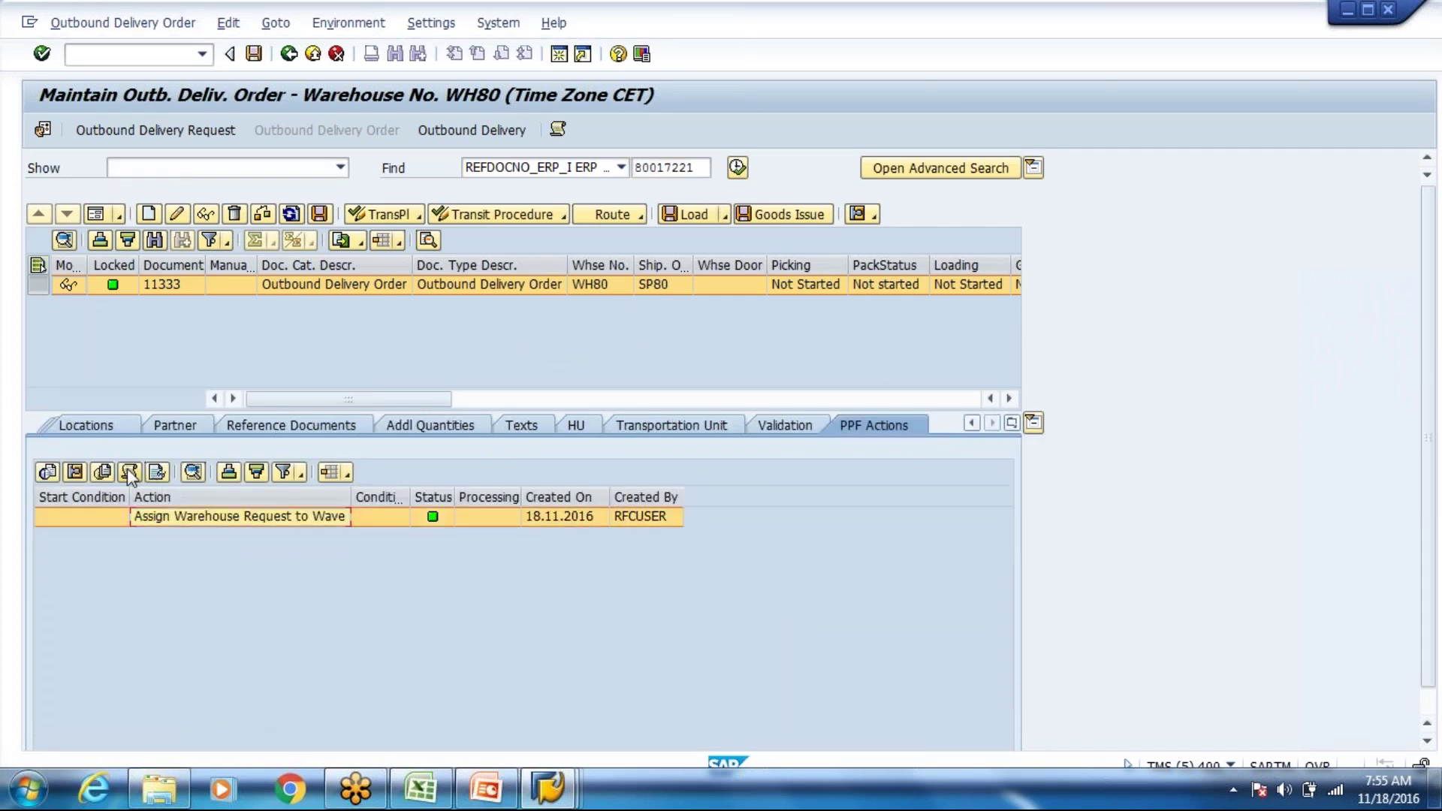
{"action": "left_click", "coordinate": [129, 472]}
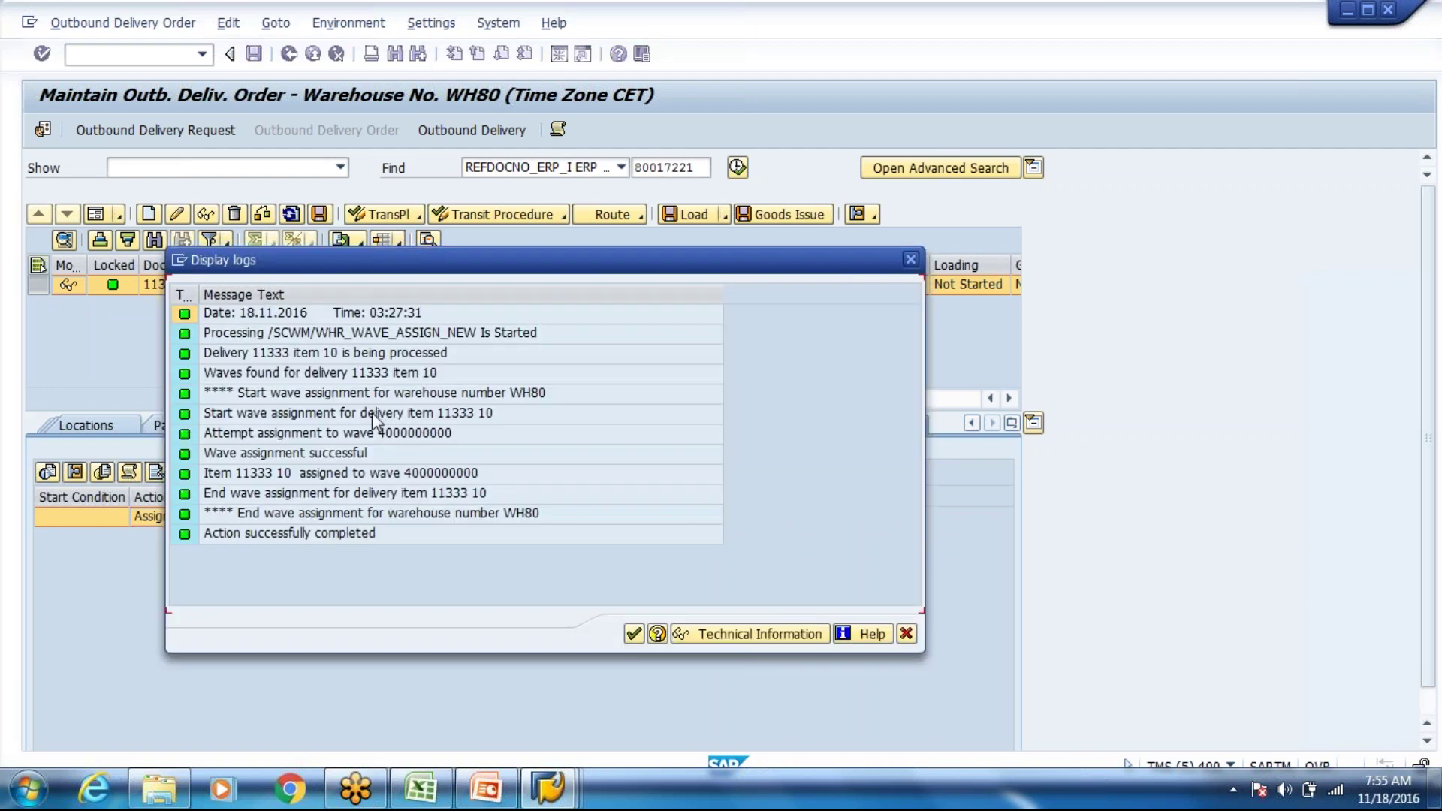
{"action": "left_click", "coordinate": [385, 434]}
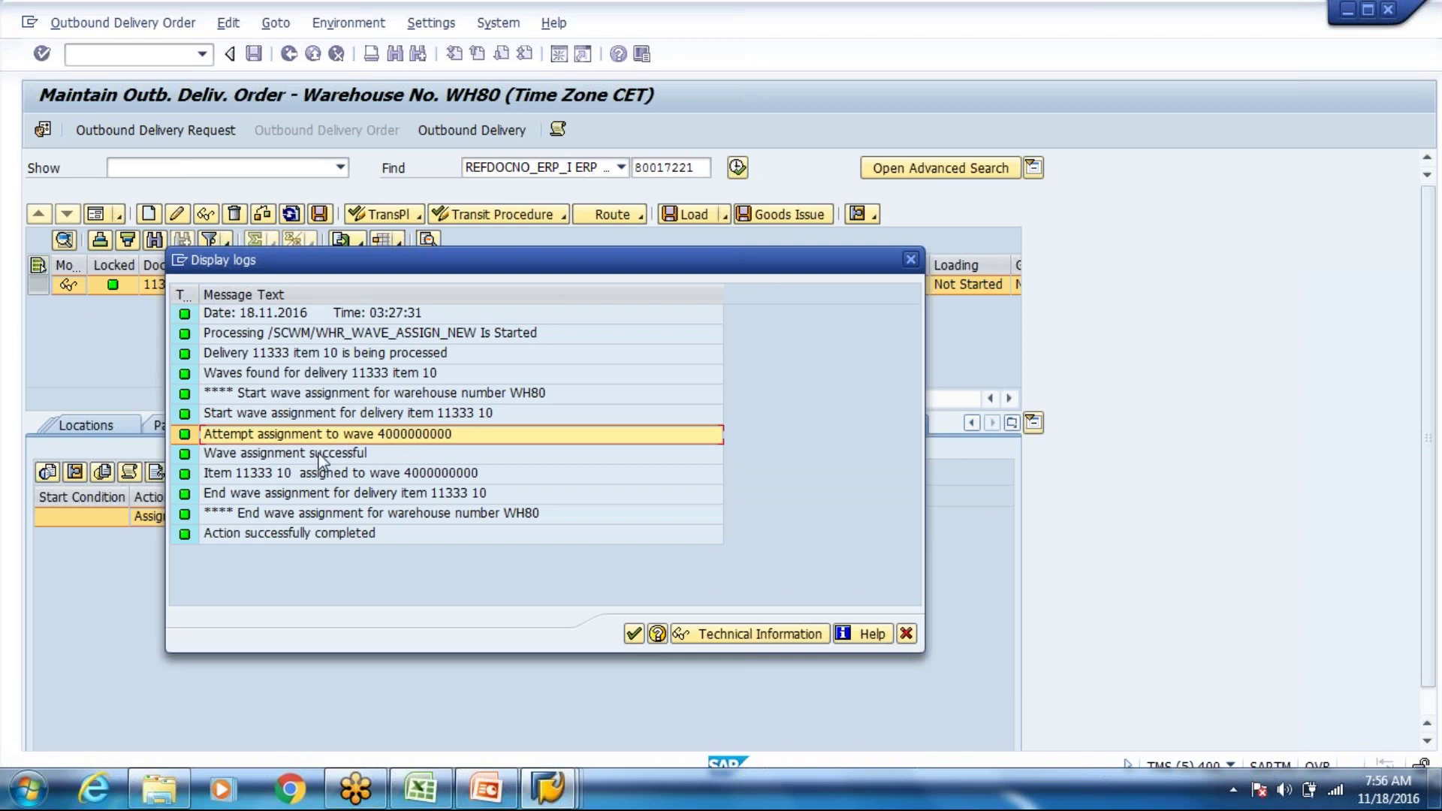
{"action": "left_click", "coordinate": [348, 454]}
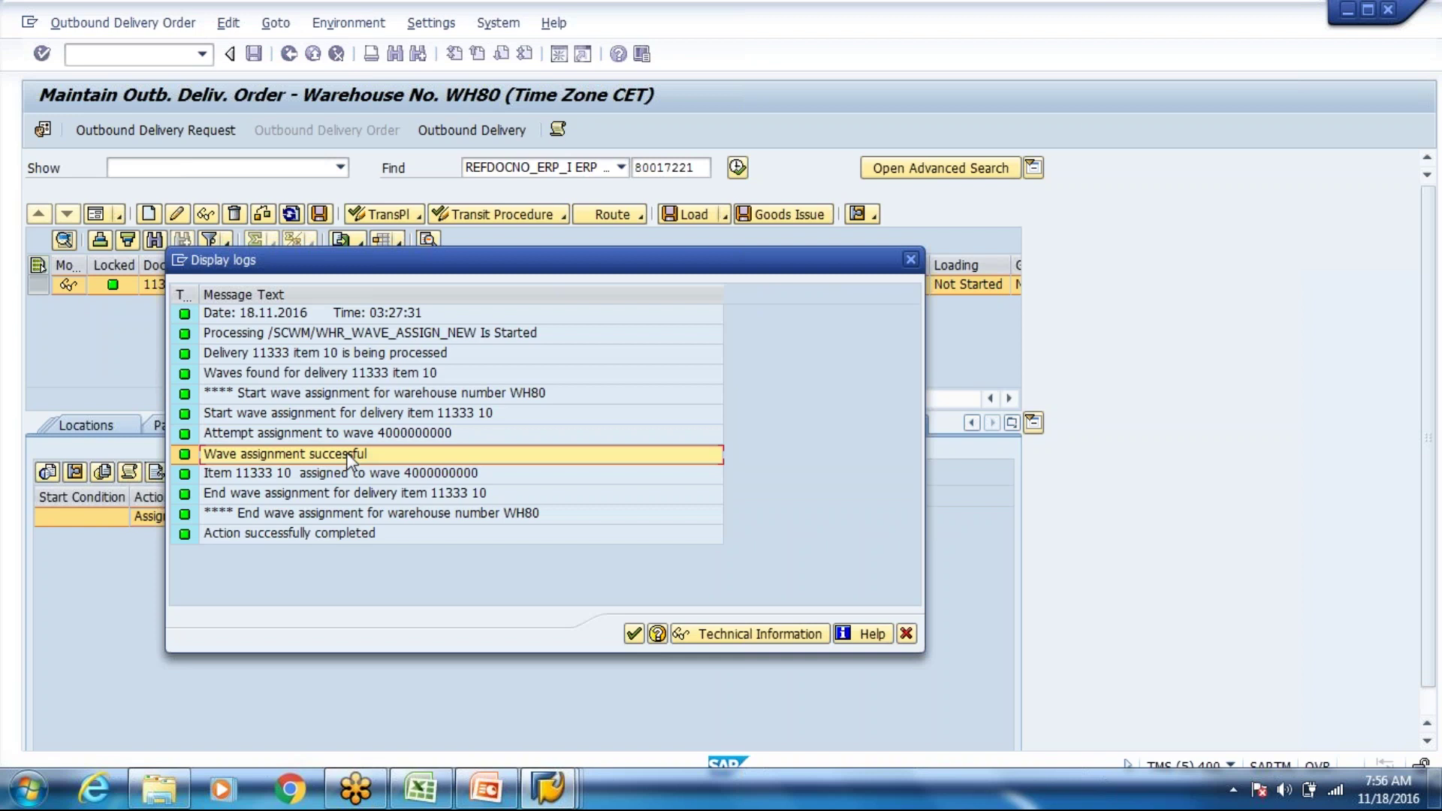
{"action": "left_click", "coordinate": [368, 434]}
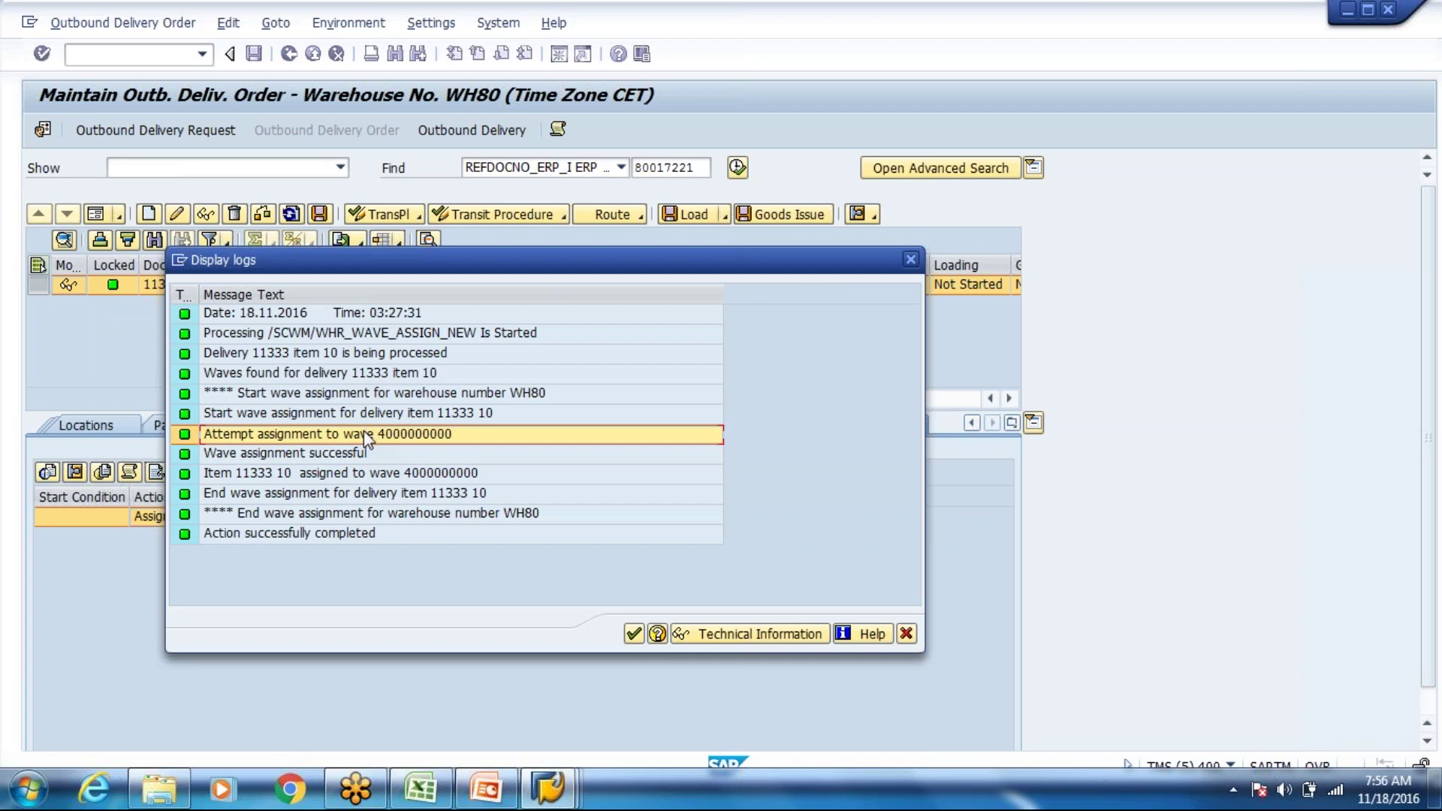
{"action": "left_click", "coordinate": [359, 454]}
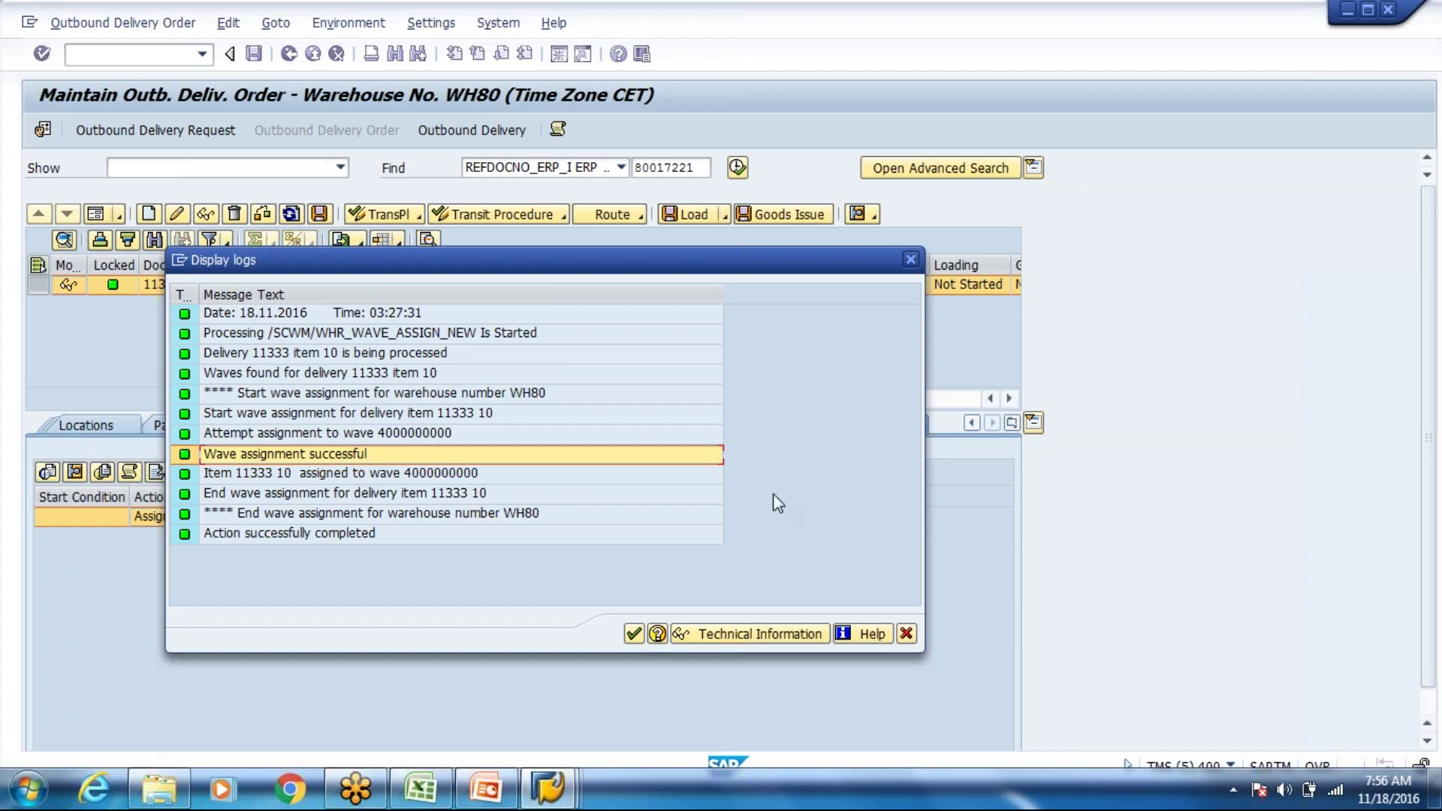
{"action": "left_click", "coordinate": [905, 635]}
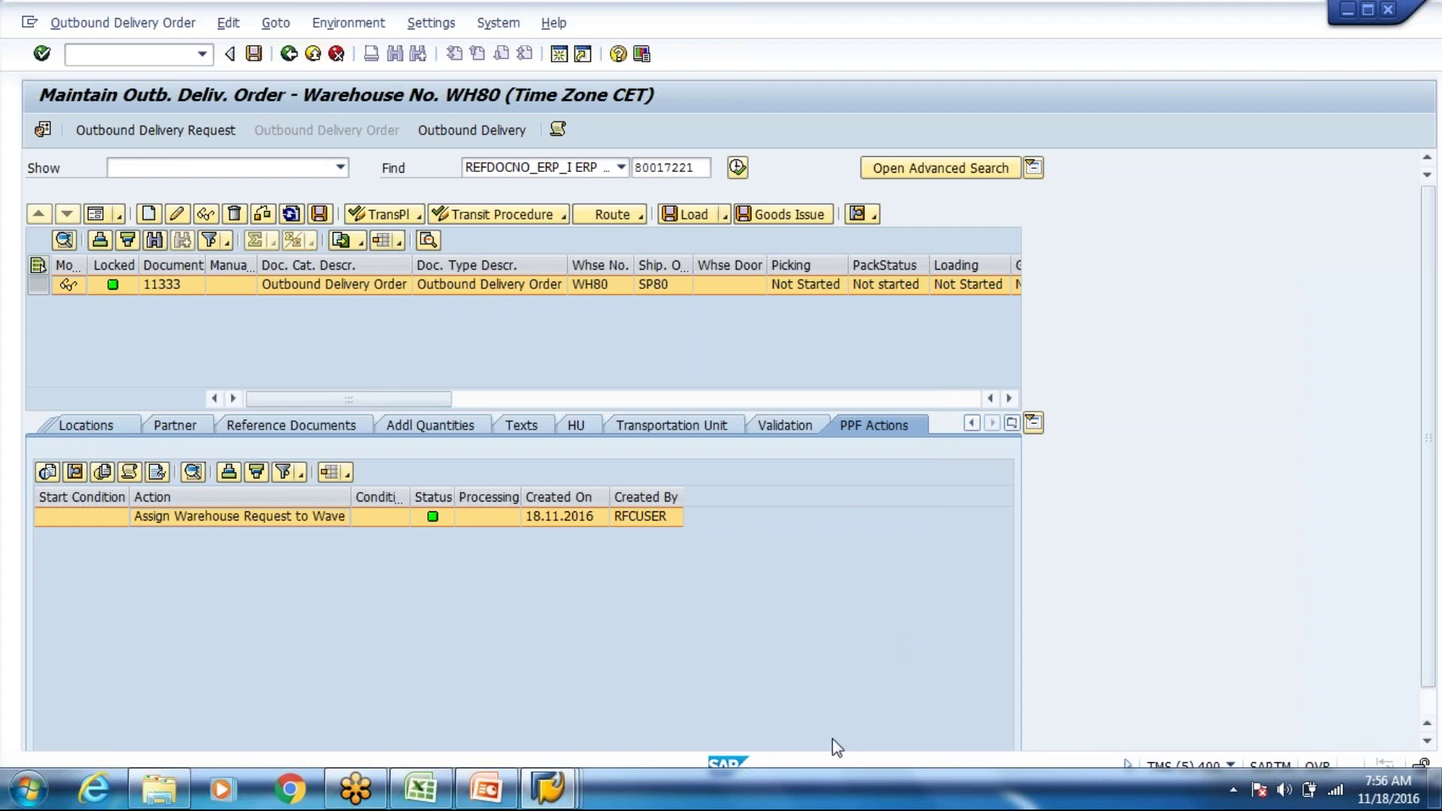
{"action": "key", "text": "alt+Tab"}
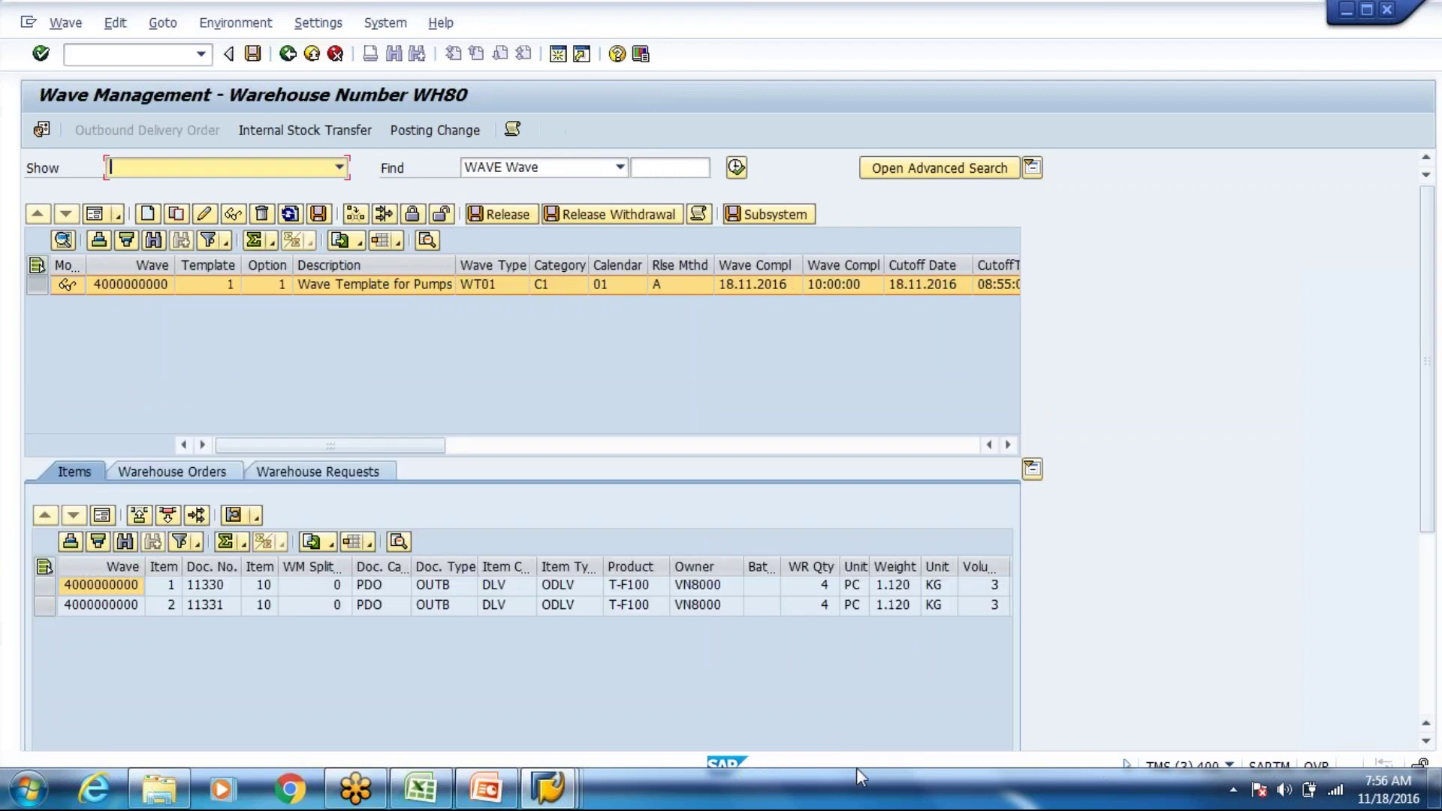
{"action": "left_click", "coordinate": [290, 214]}
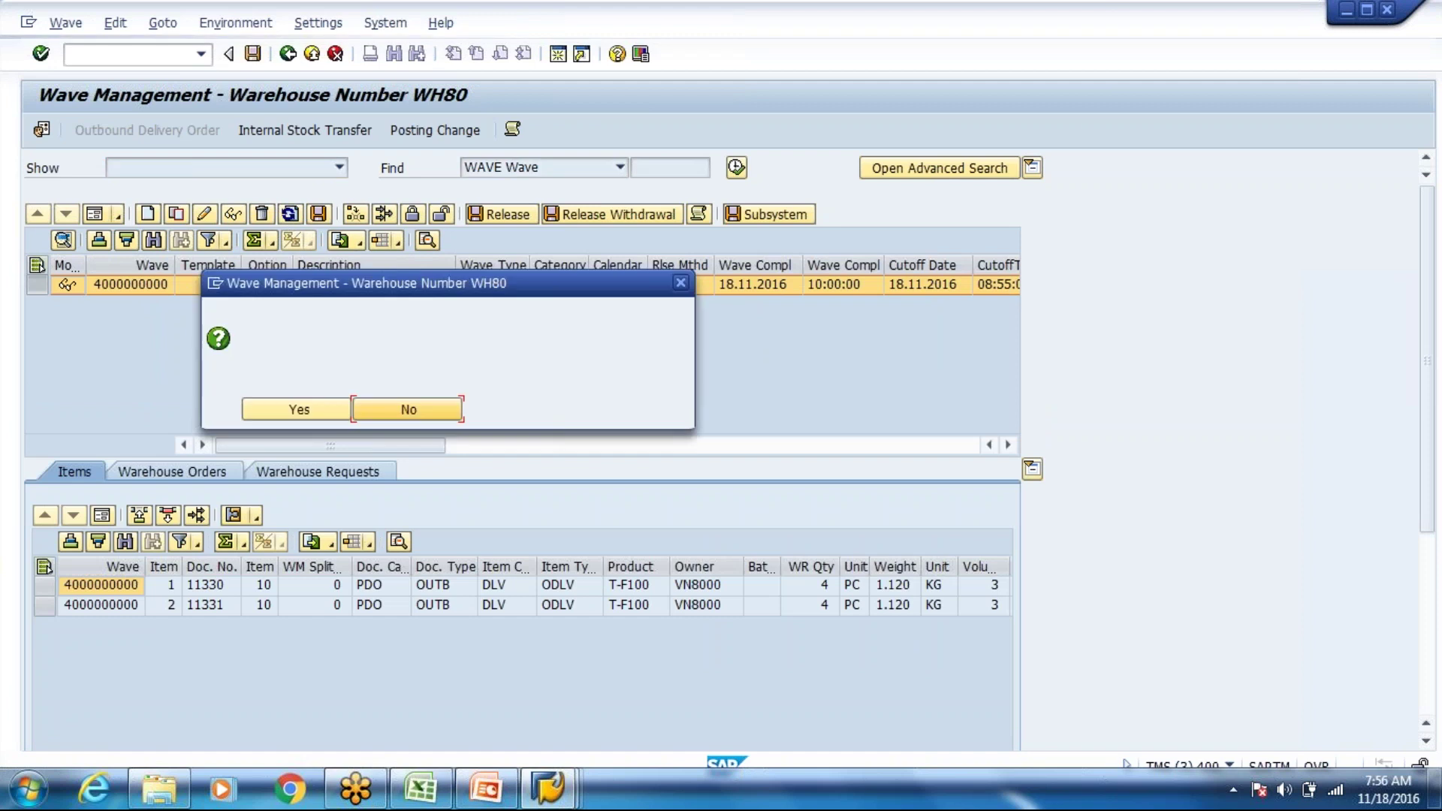
{"action": "left_click", "coordinate": [272, 410]}
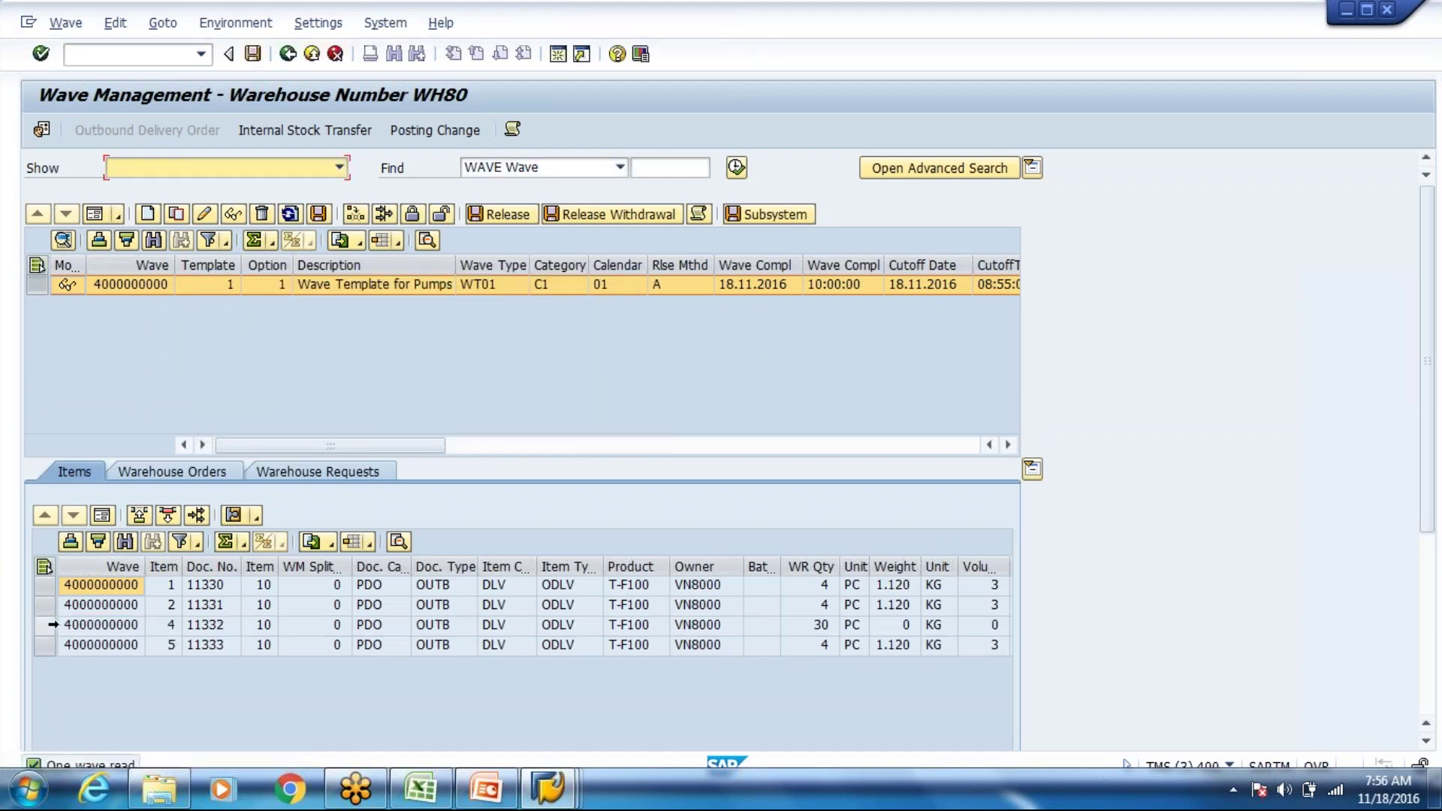
{"action": "left_click_drag", "start_coordinate": [52, 624], "coordinate": [53, 645]}
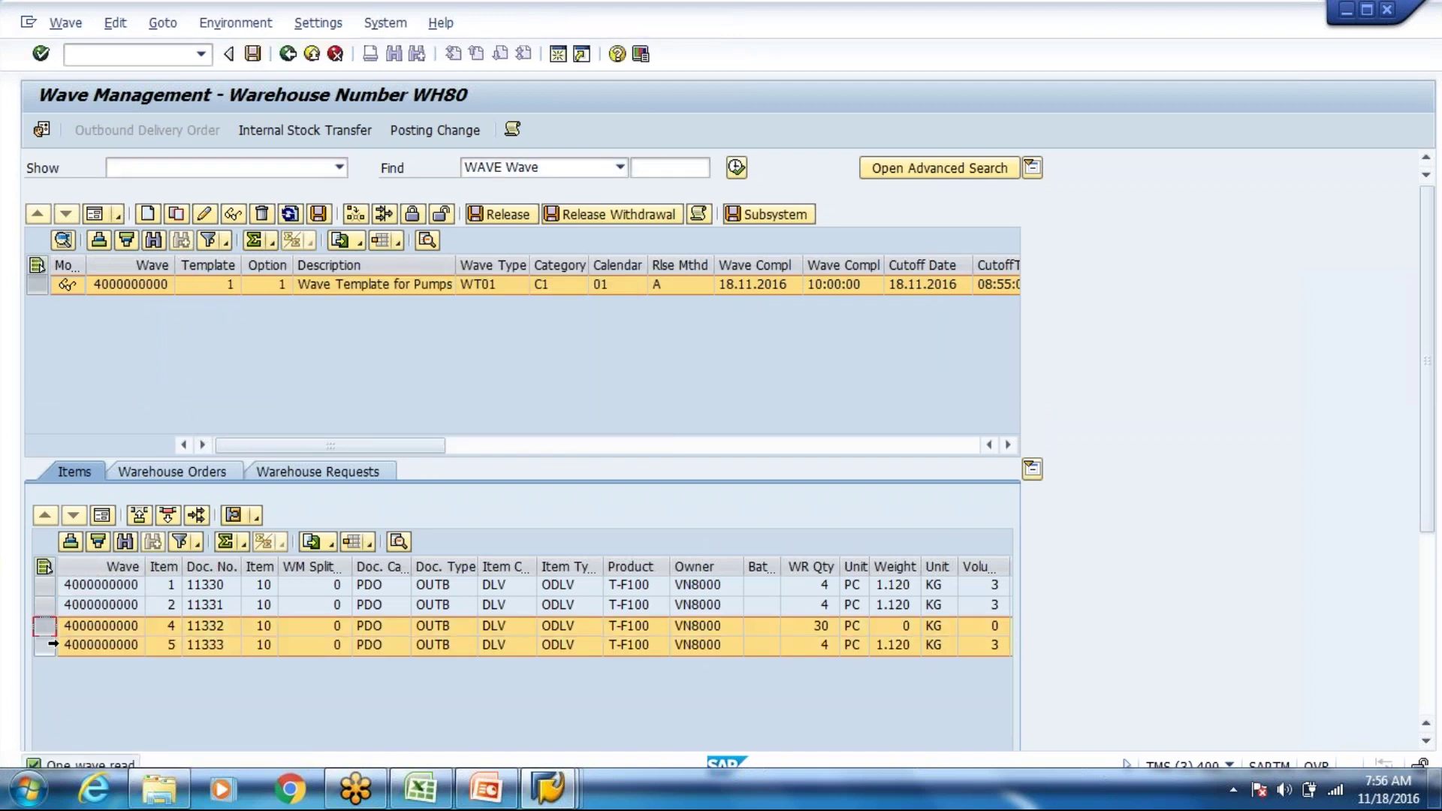
{"action": "left_click", "coordinate": [169, 516]}
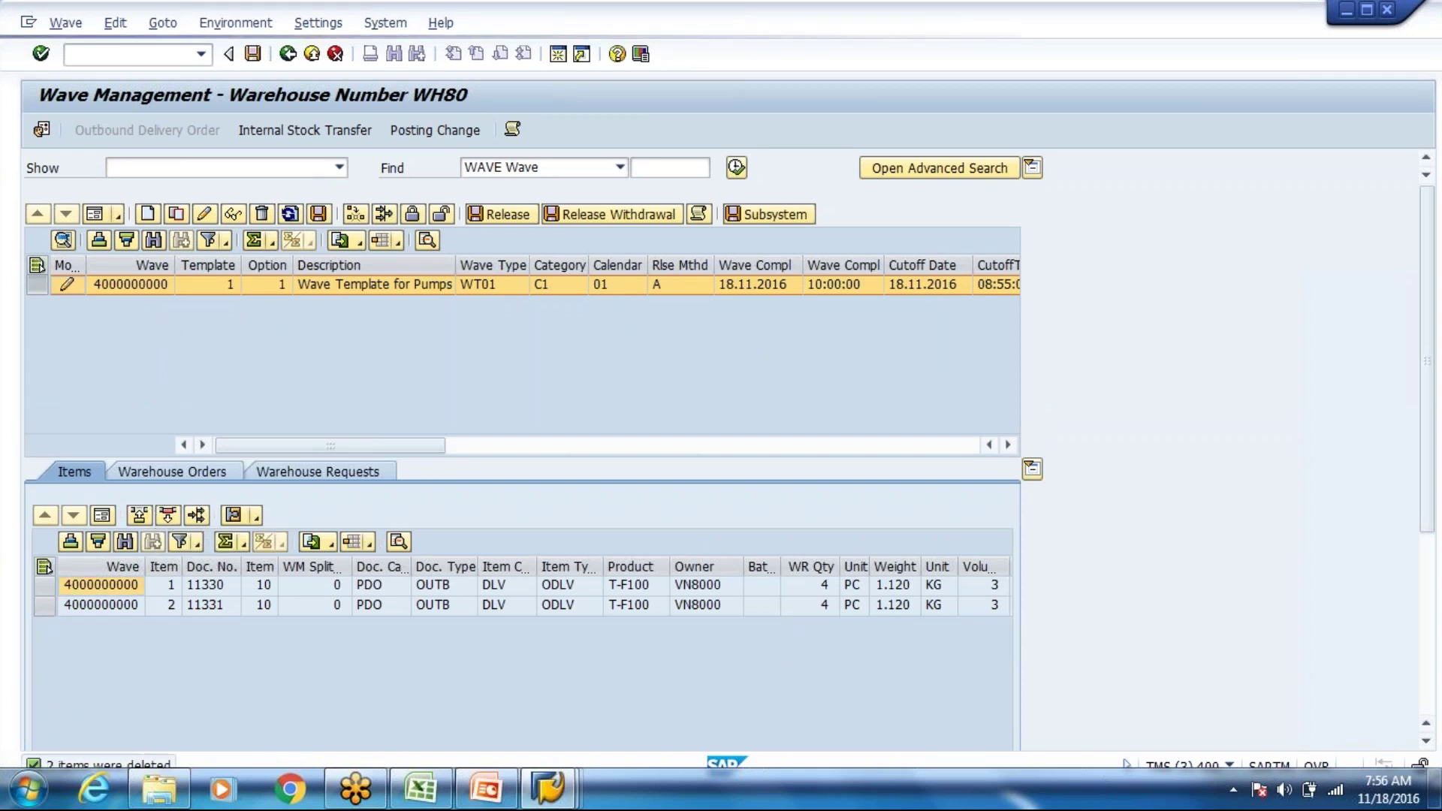
{"action": "left_click", "coordinate": [253, 54]}
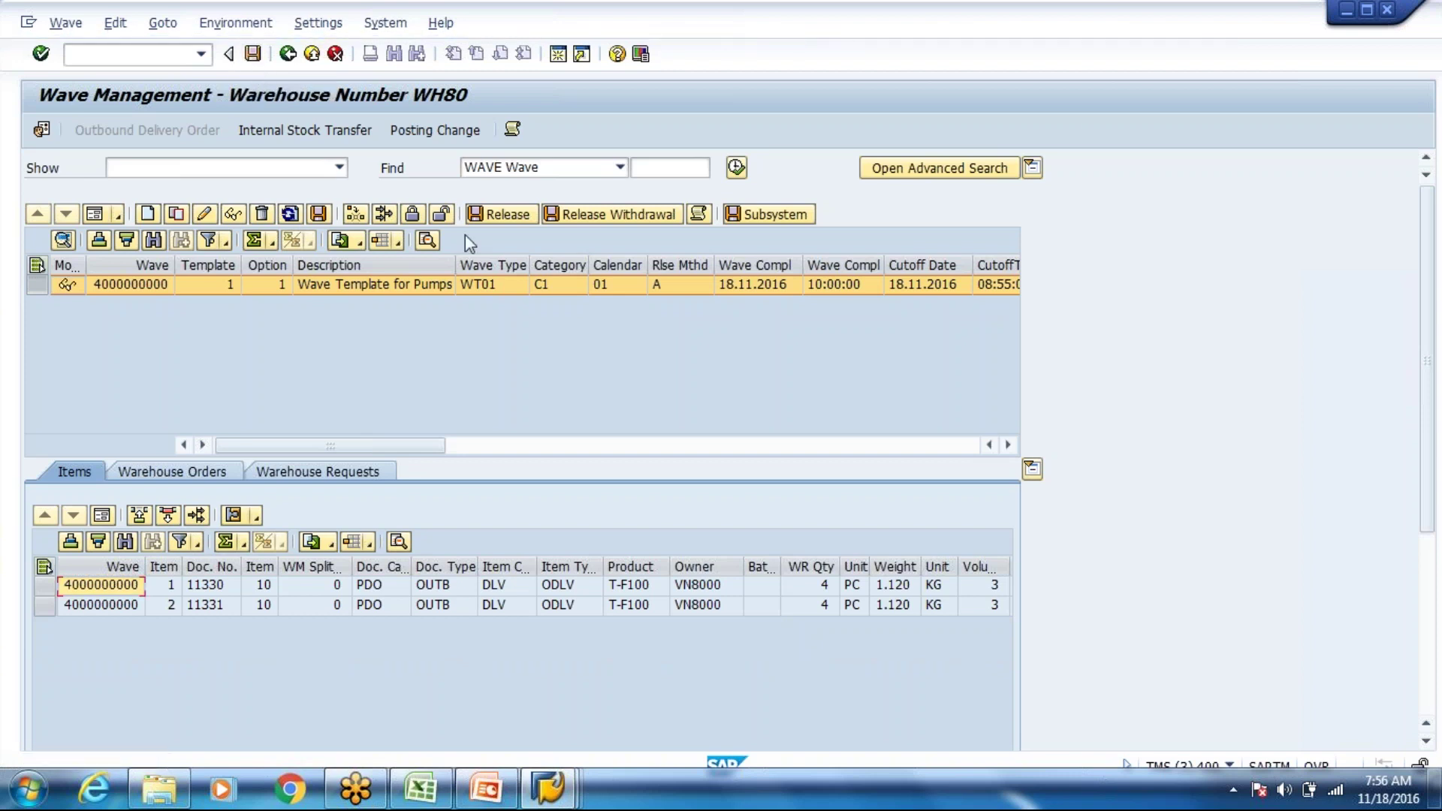
{"action": "left_click", "coordinate": [738, 170]}
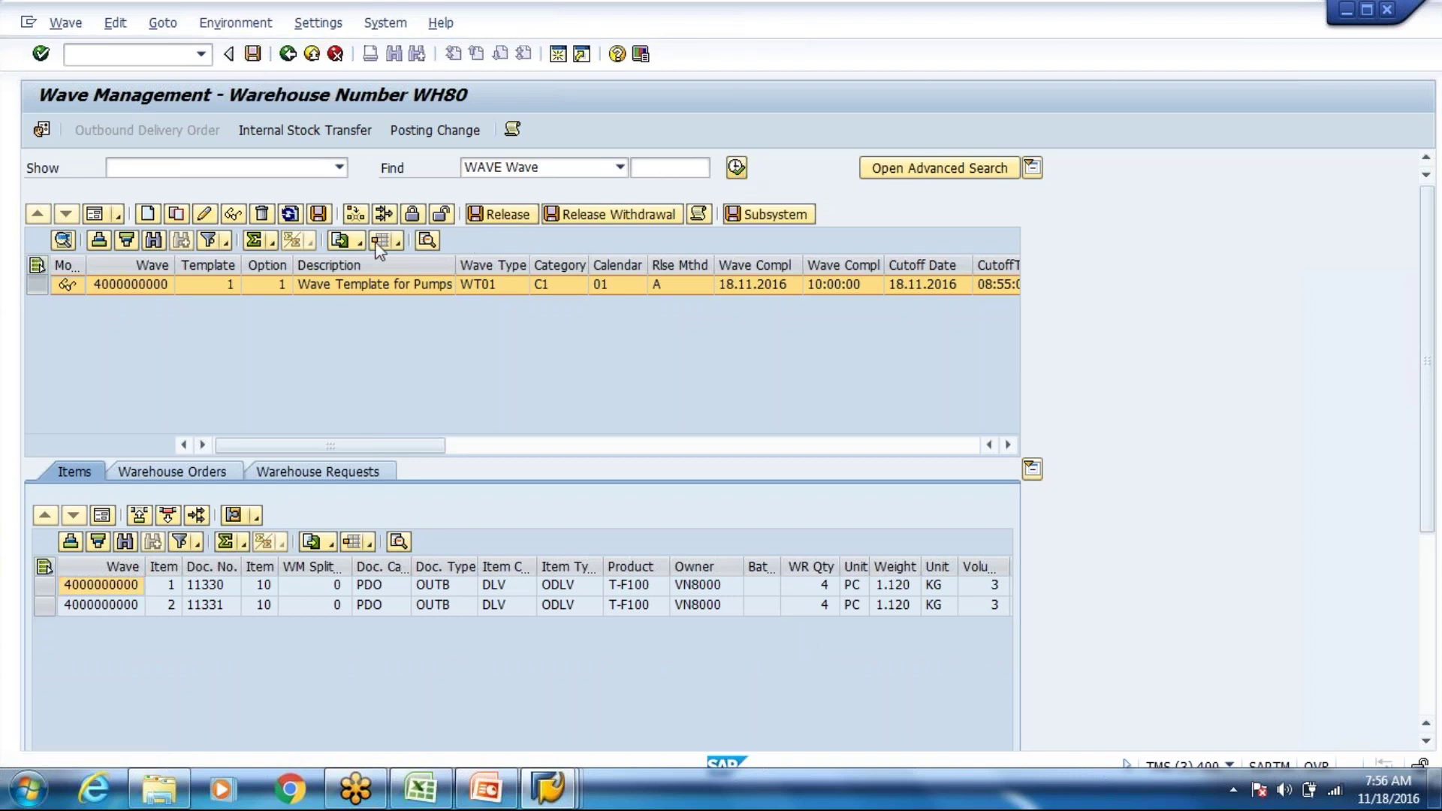
{"action": "left_click", "coordinate": [325, 406]}
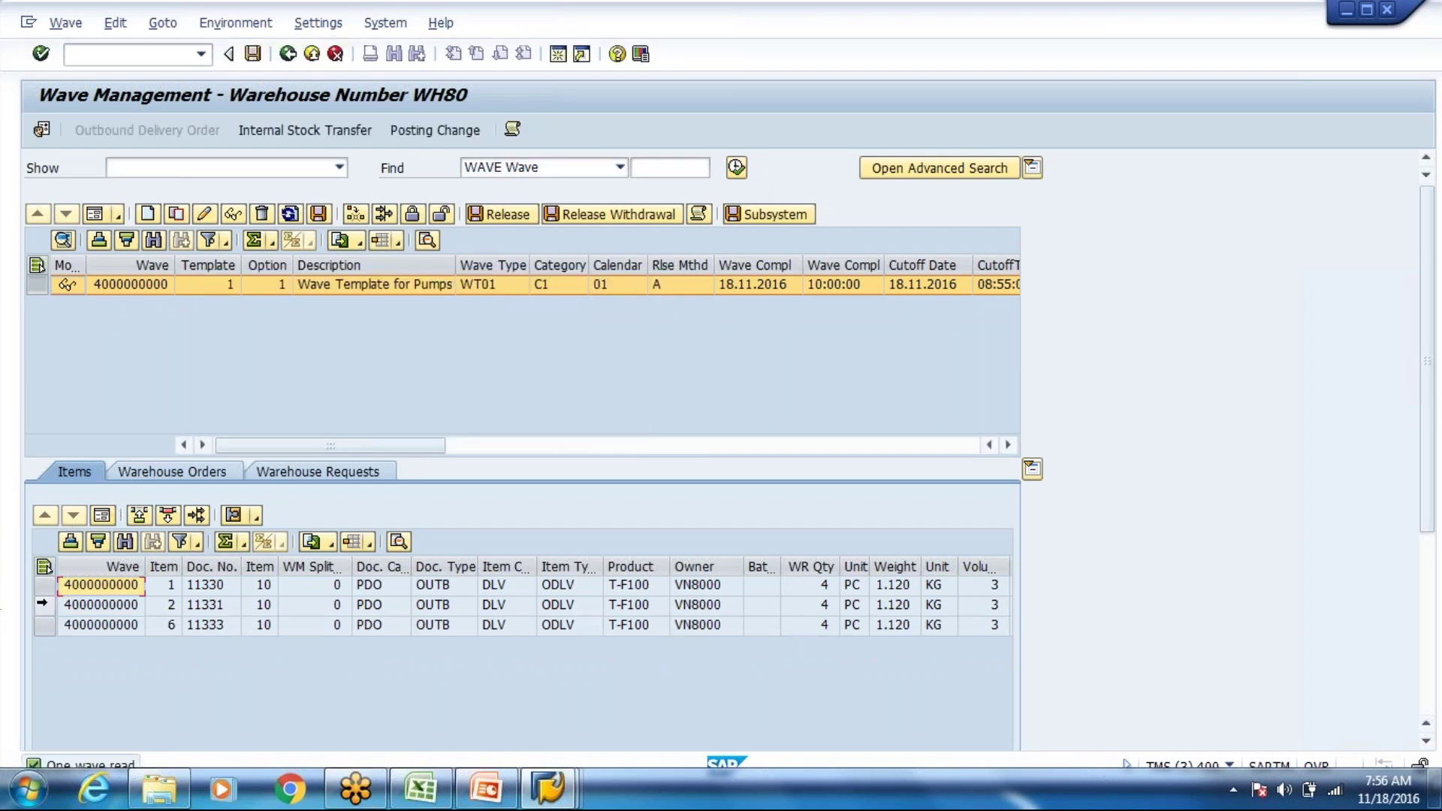
{"action": "left_click", "coordinate": [44, 625]}
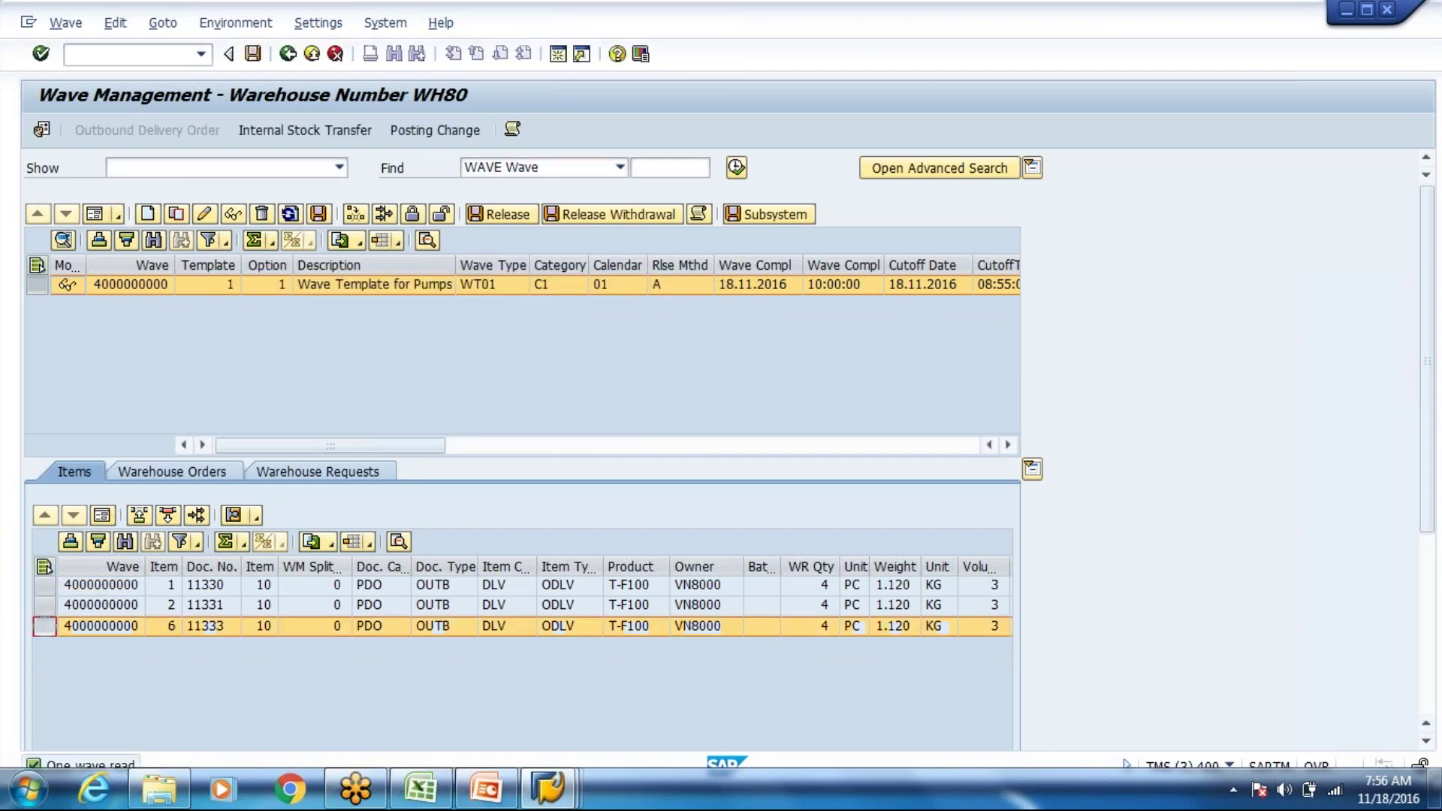
{"action": "left_click", "coordinate": [161, 520]}
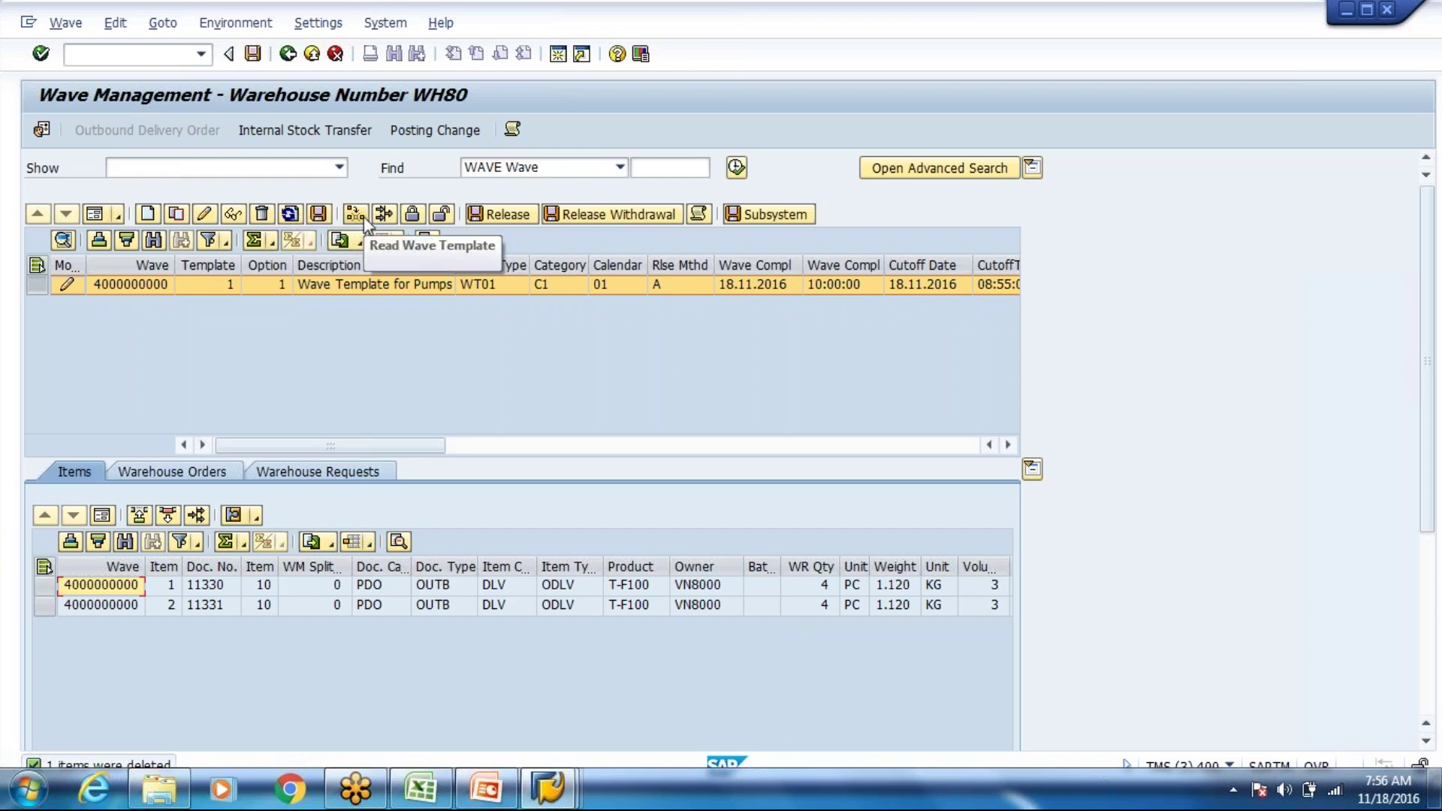
{"action": "left_click", "coordinate": [522, 215]}
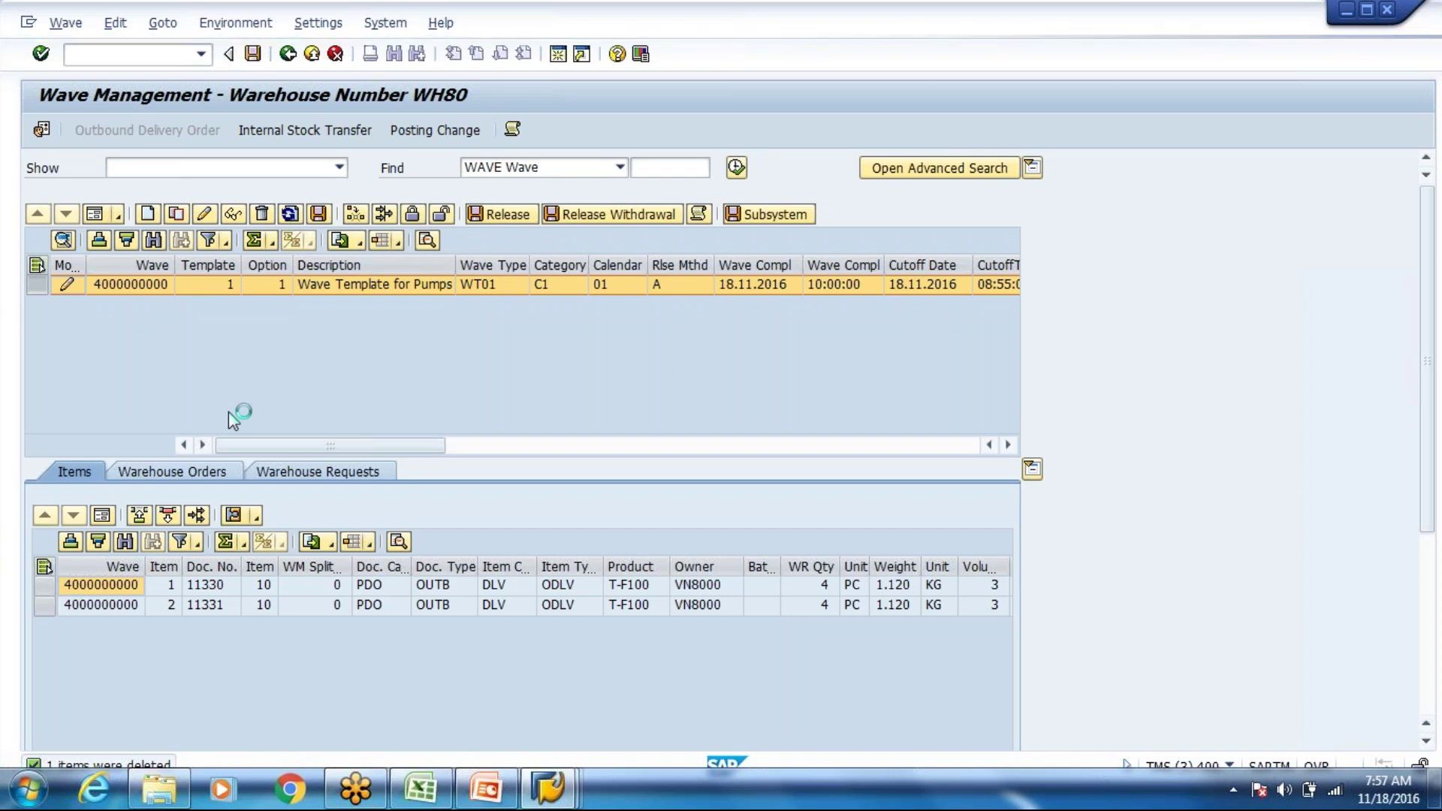
{"action": "left_click", "coordinate": [182, 465]}
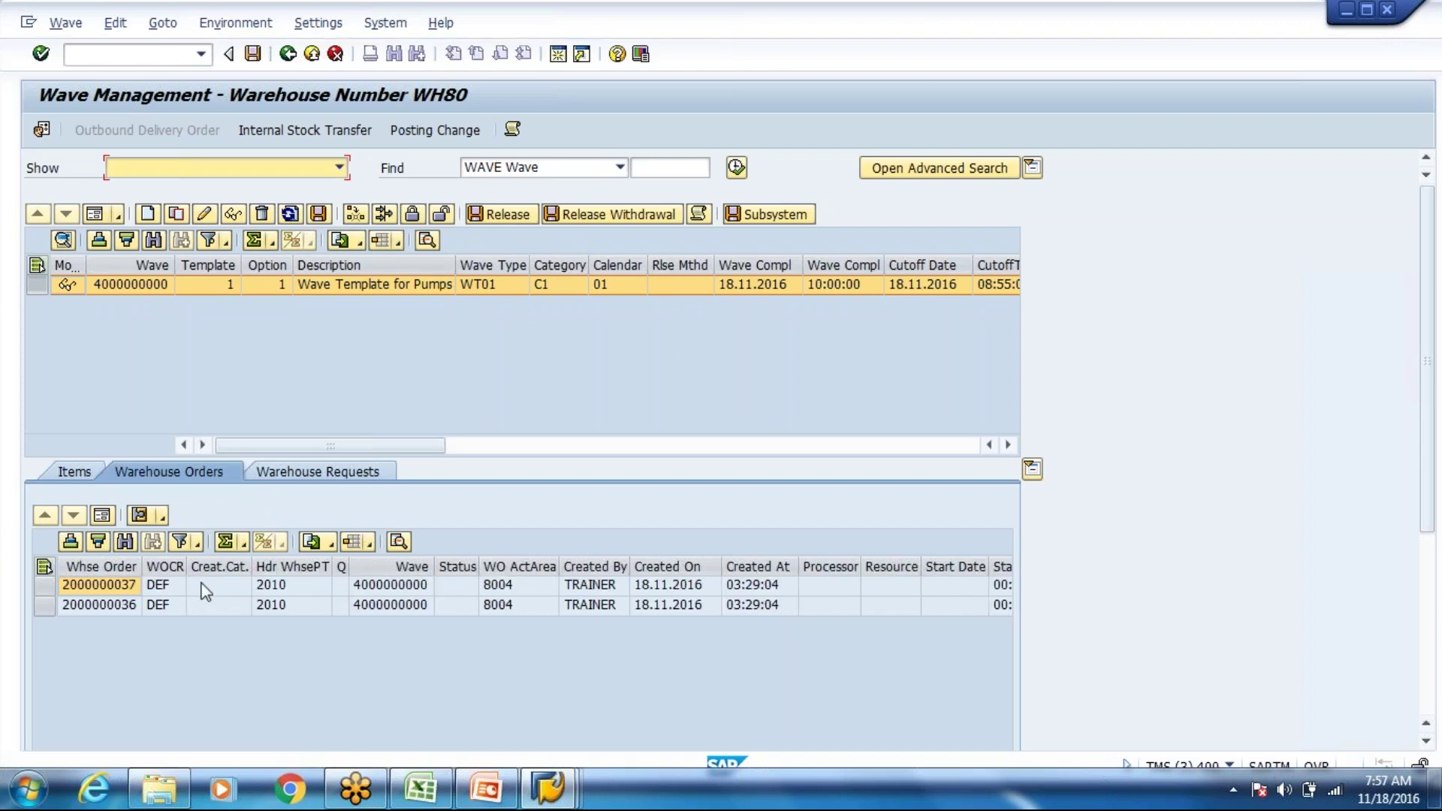
{"action": "left_click", "coordinate": [102, 217]}
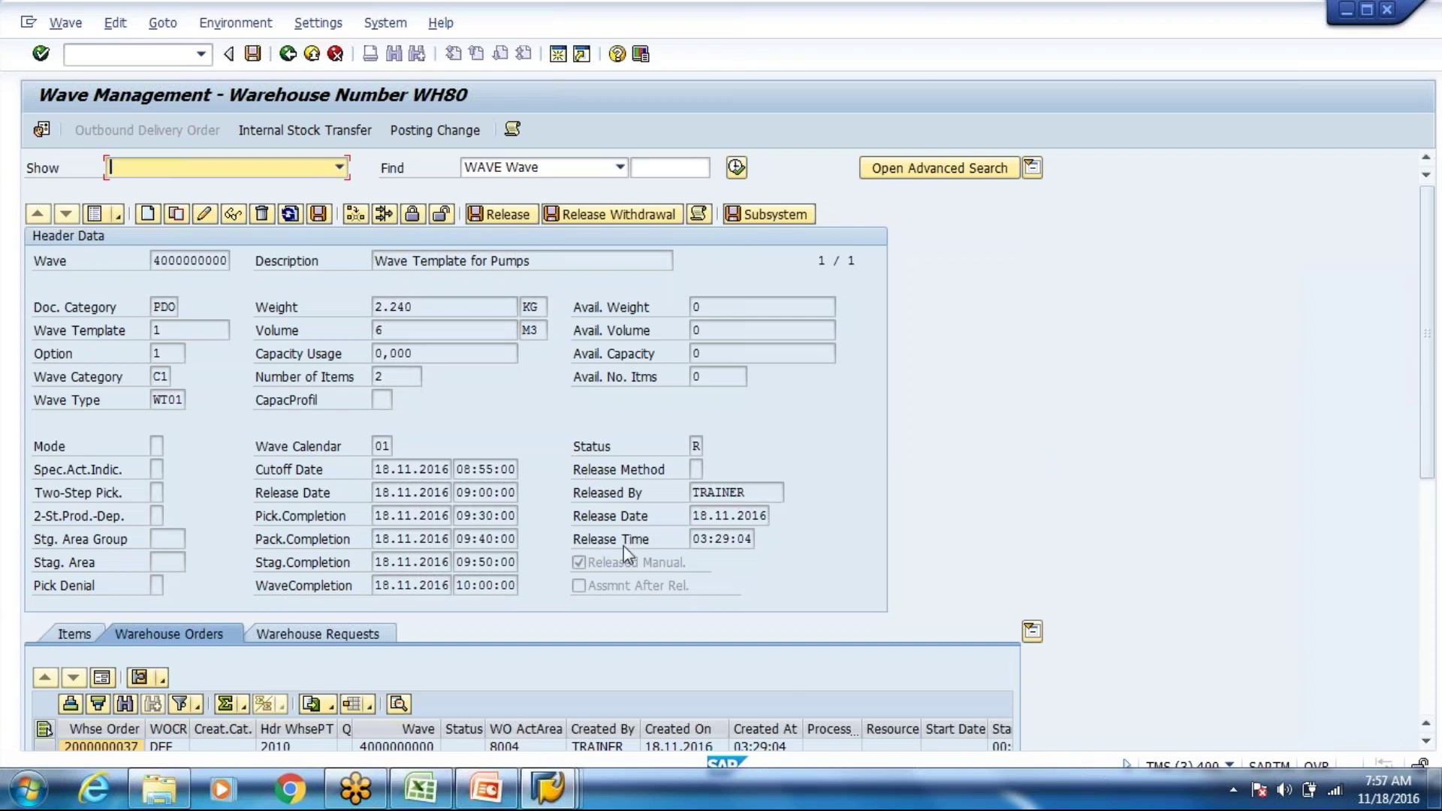
{"action": "left_click", "coordinate": [626, 562]}
{"action": "left_click", "coordinate": [696, 446]}
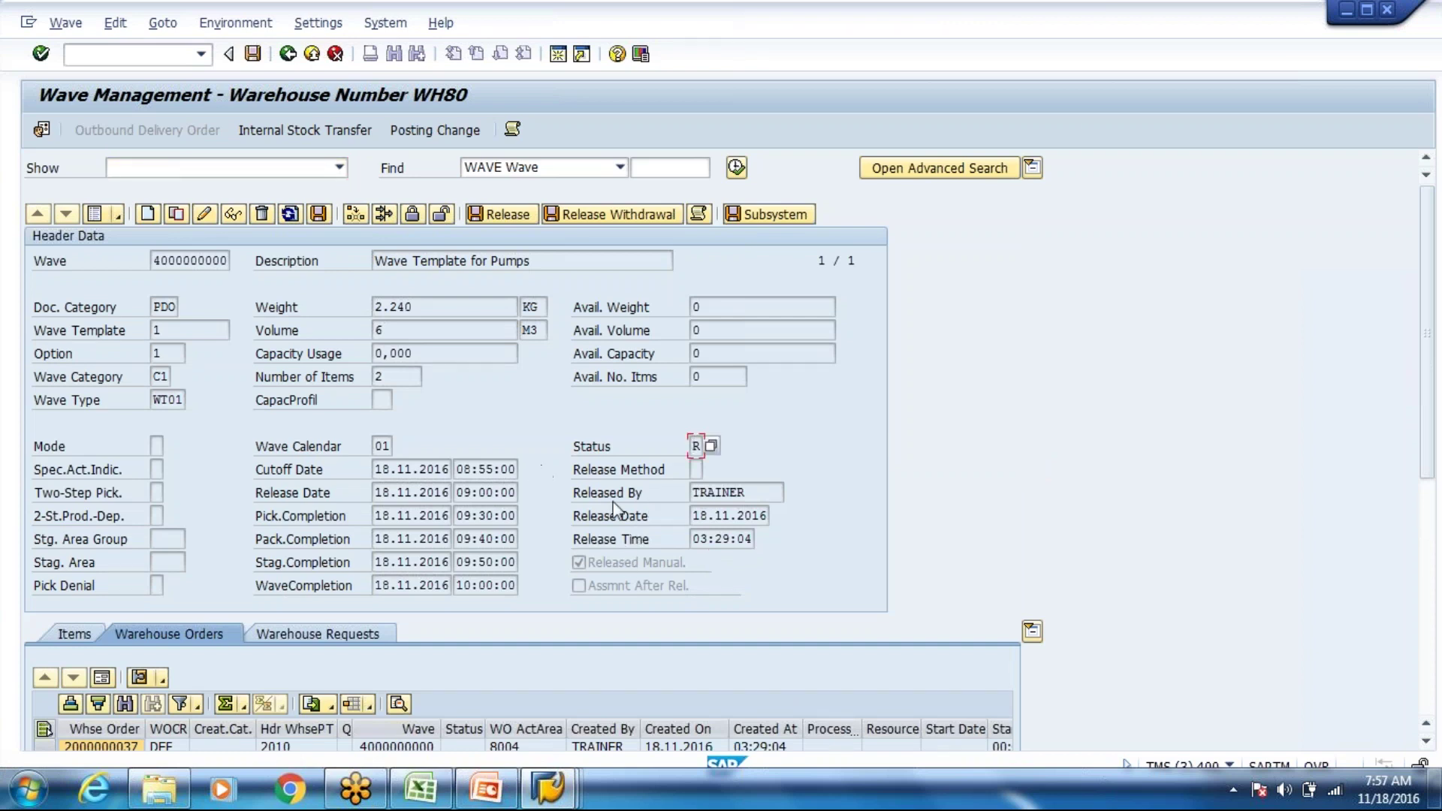
{"action": "left_click", "coordinate": [101, 216]}
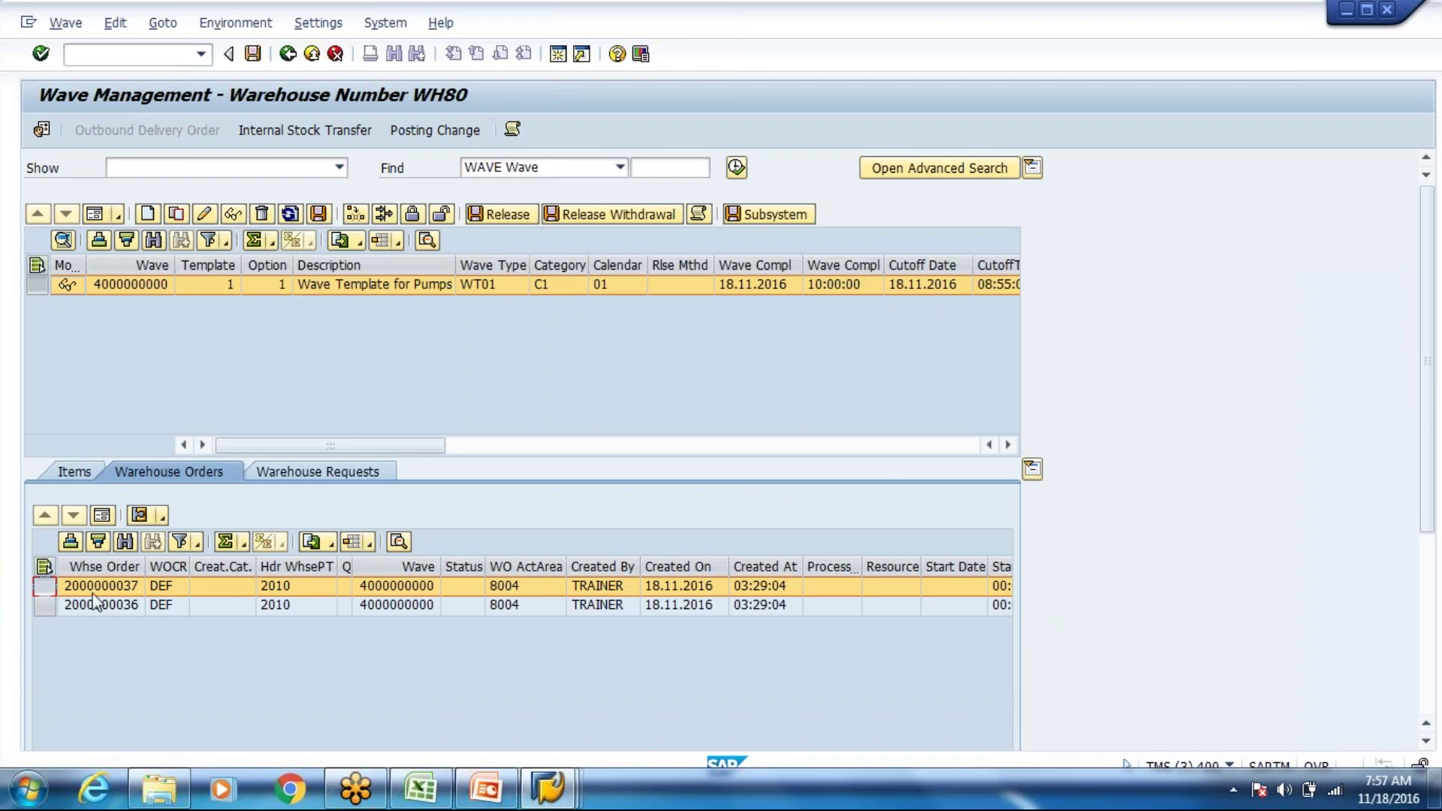
Step: Examine the warehouse task of the wave's first listed warehouse order in form view, and return to the wave's warehouse orders
{"action": "left_click", "coordinate": [143, 521]}
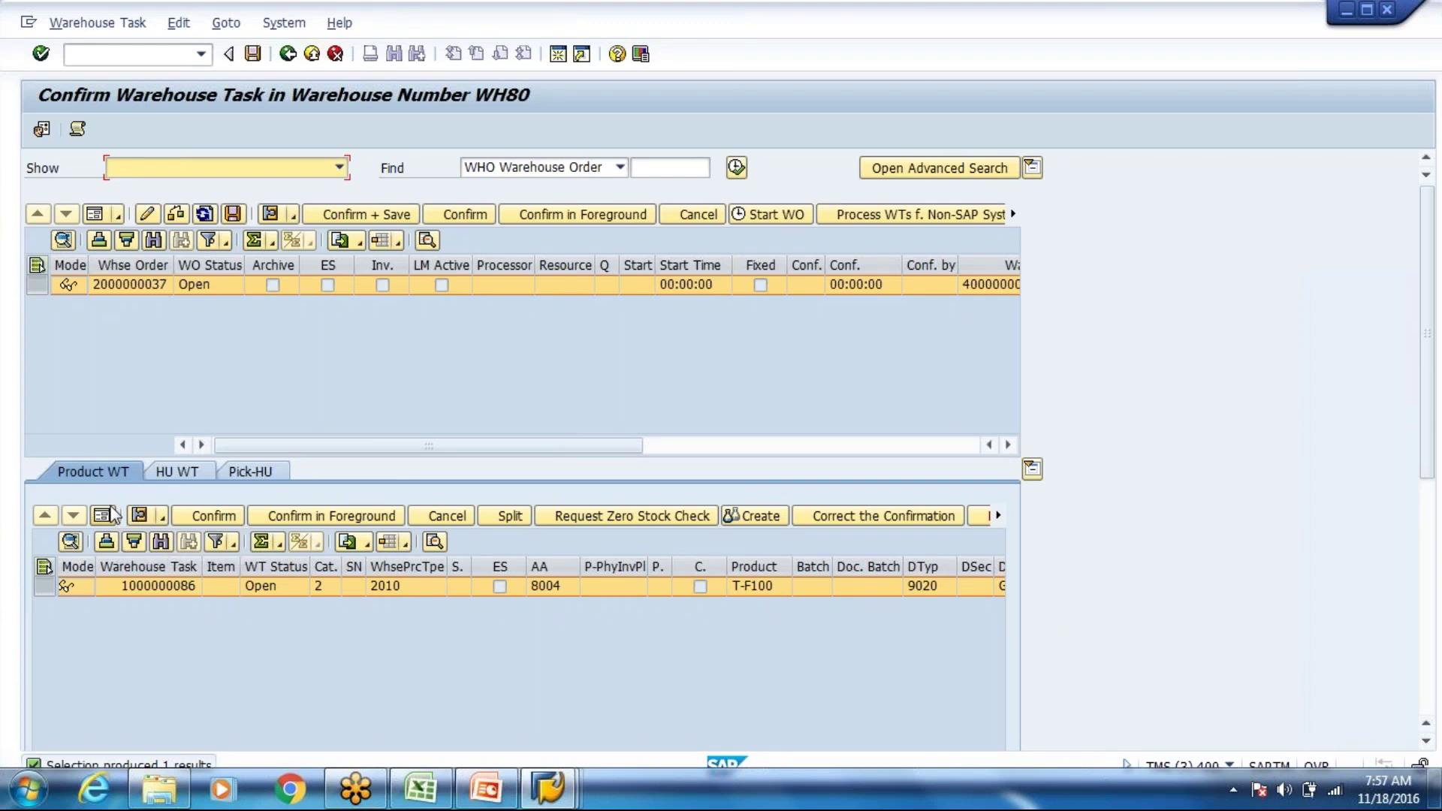
{"action": "left_click", "coordinate": [111, 513]}
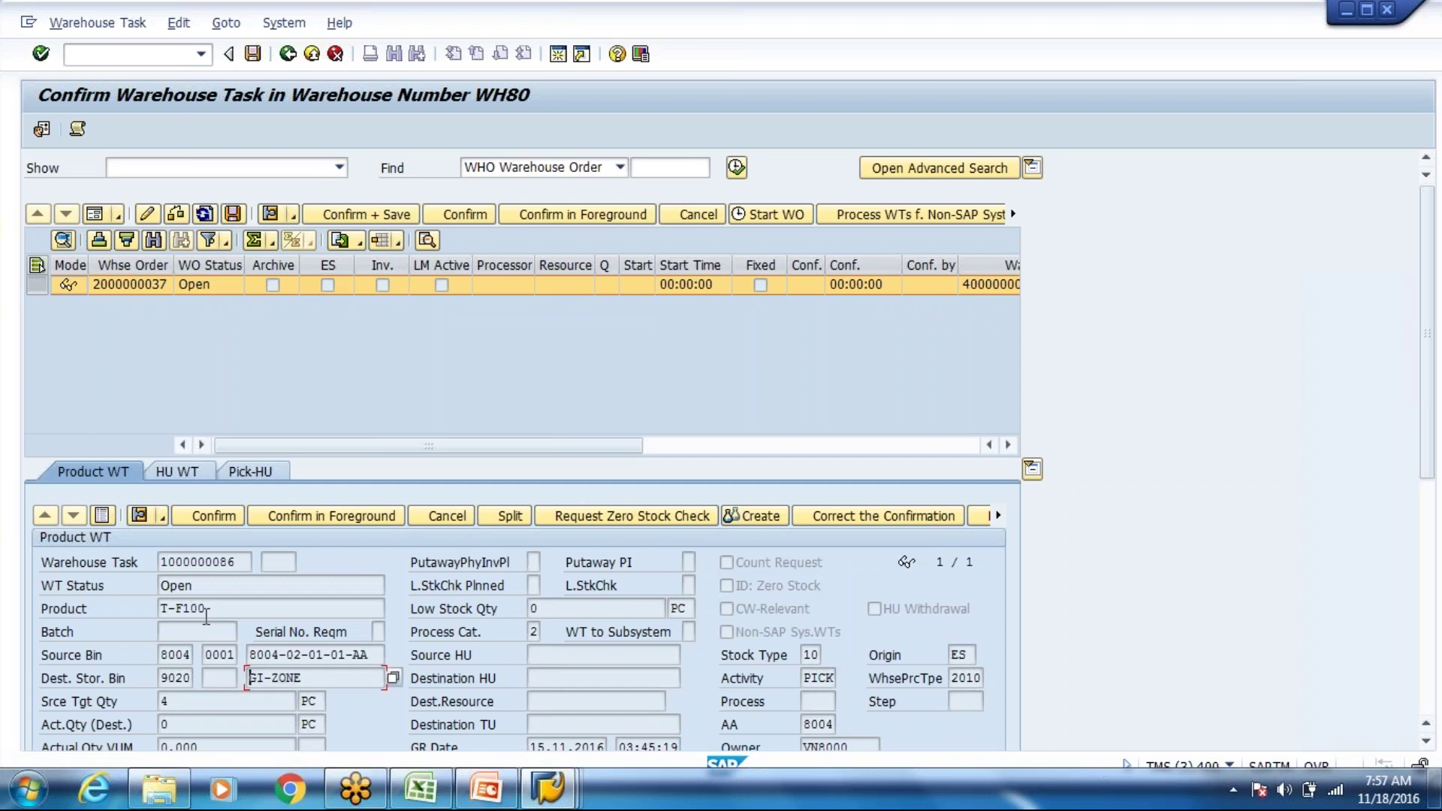
{"action": "left_click", "coordinate": [103, 515]}
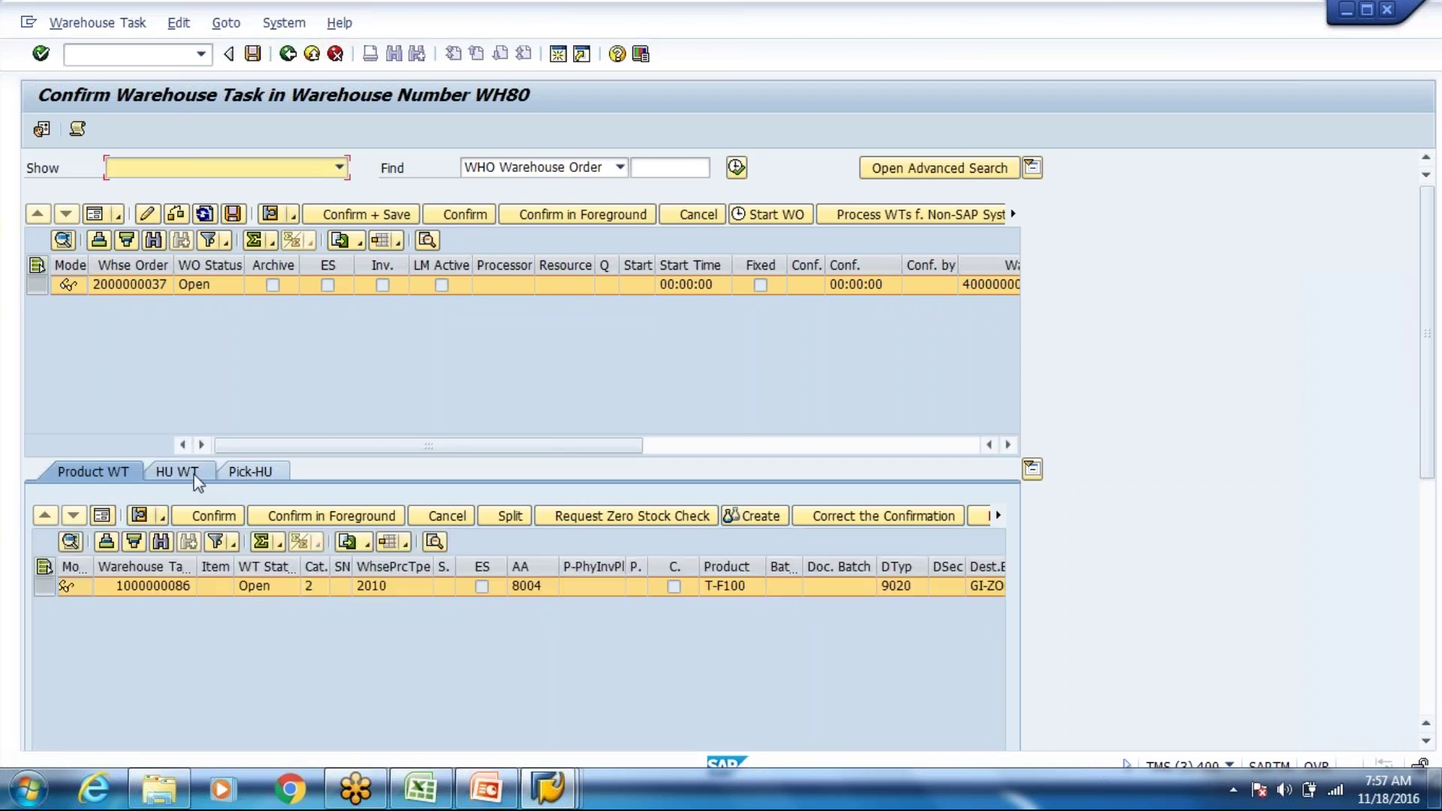
{"action": "left_click", "coordinate": [288, 53]}
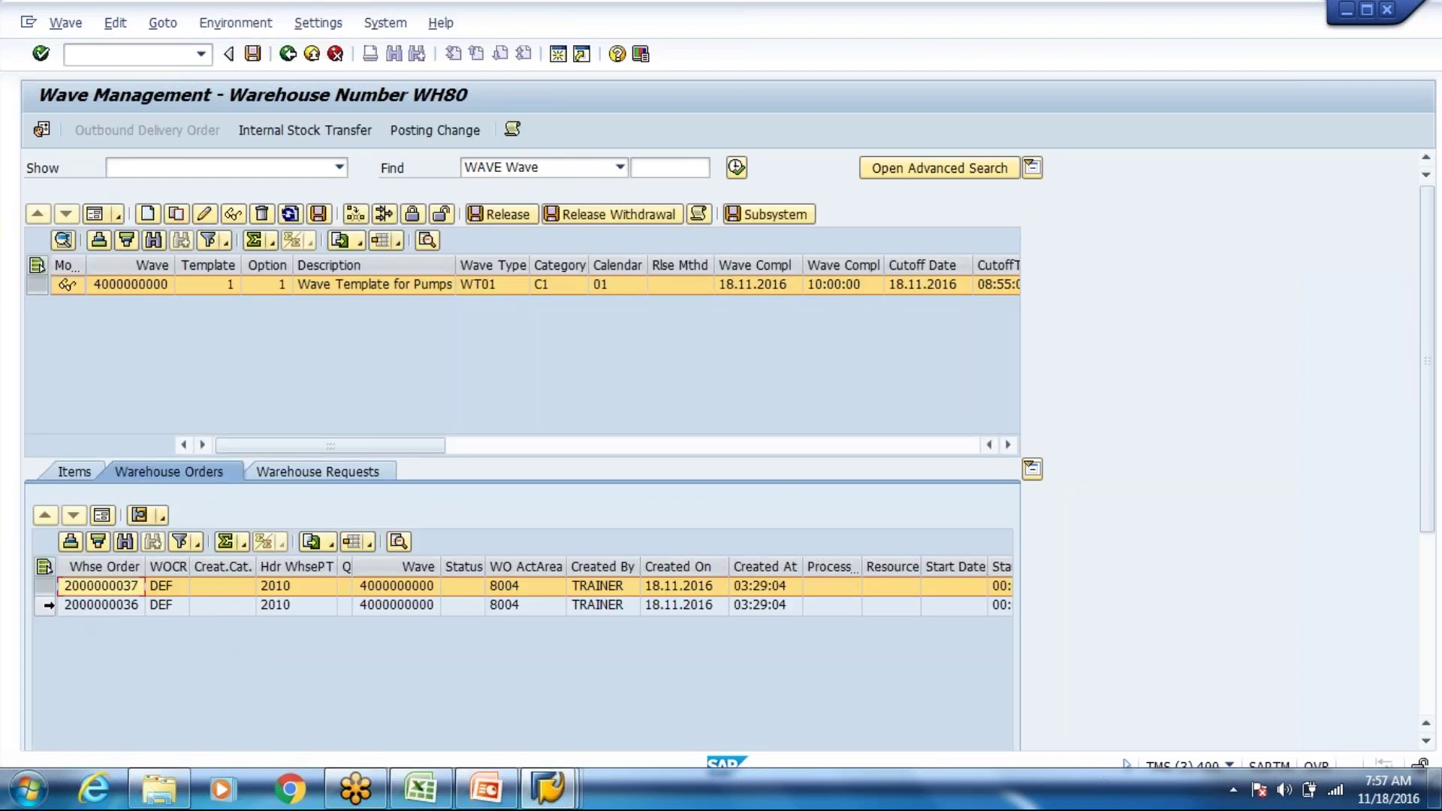
{"action": "left_click", "coordinate": [45, 605]}
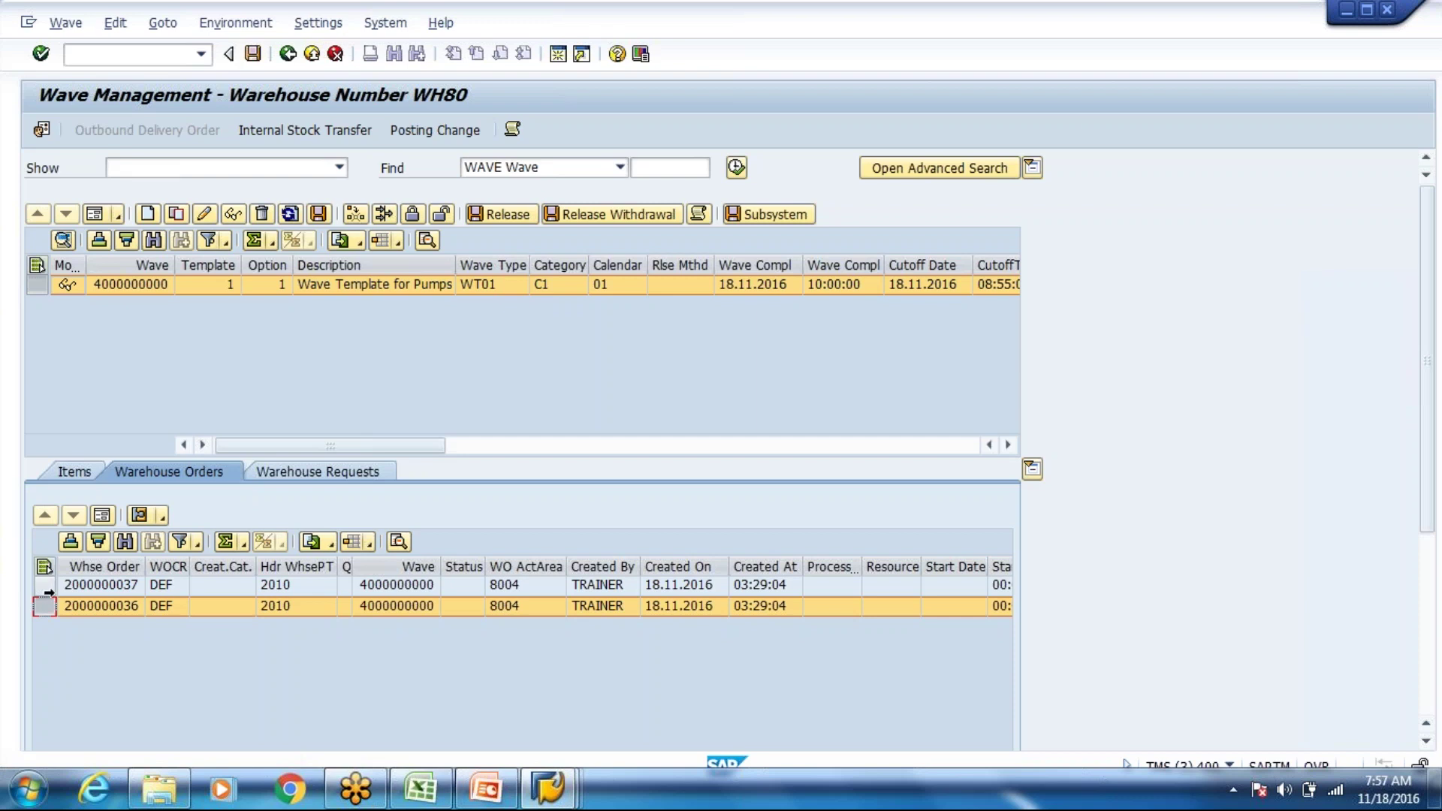
{"action": "left_click", "coordinate": [44, 585]}
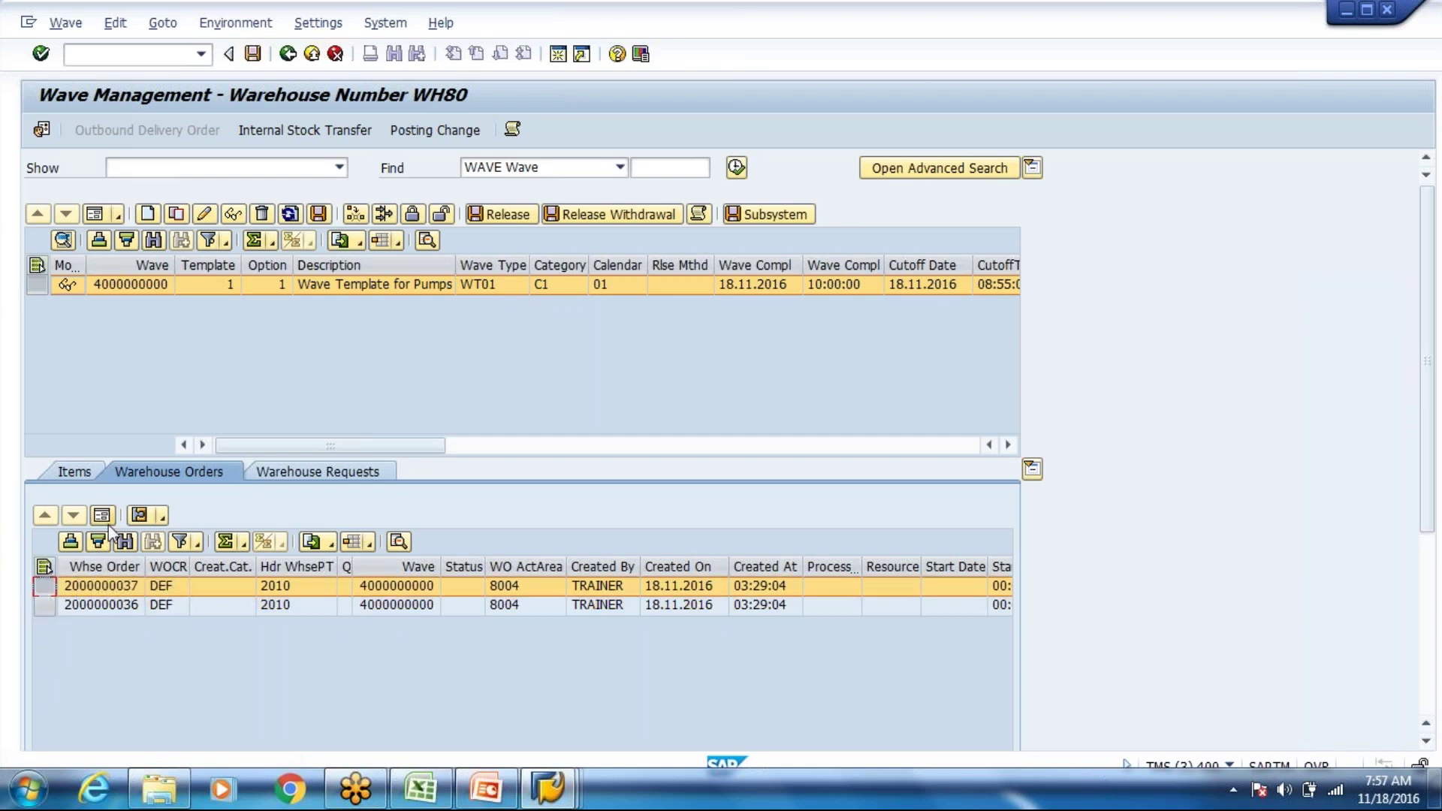
Step: Start /SCWM/RFUI in a new session, log on to WH80 with resource FLT1, and go to manual selection by warehouse order
{"action": "left_click", "coordinate": [135, 55]}
{"action": "type", "text": "/O/SCWM/RFUI"}
{"action": "key", "text": "Return"}
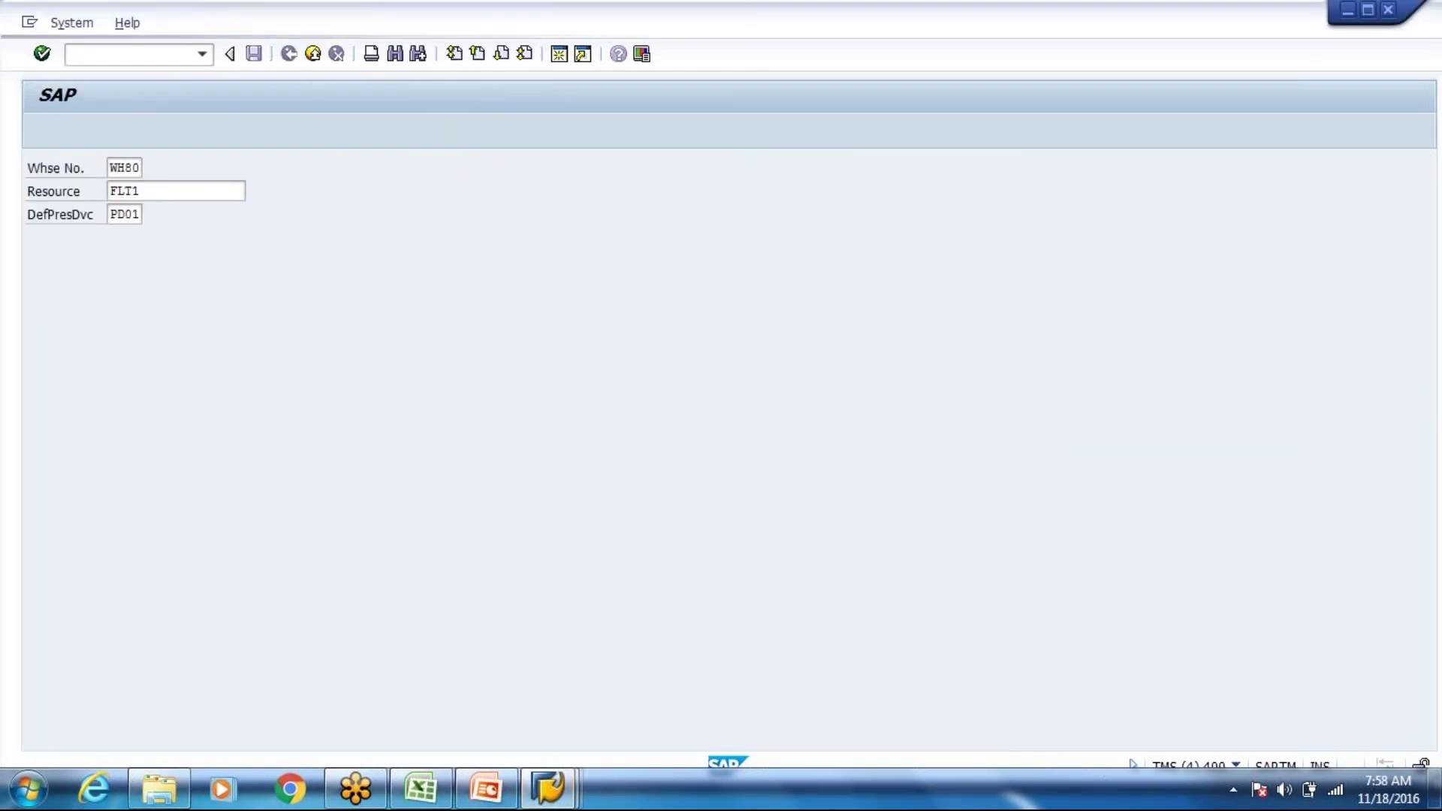
{"action": "key", "text": "Return"}
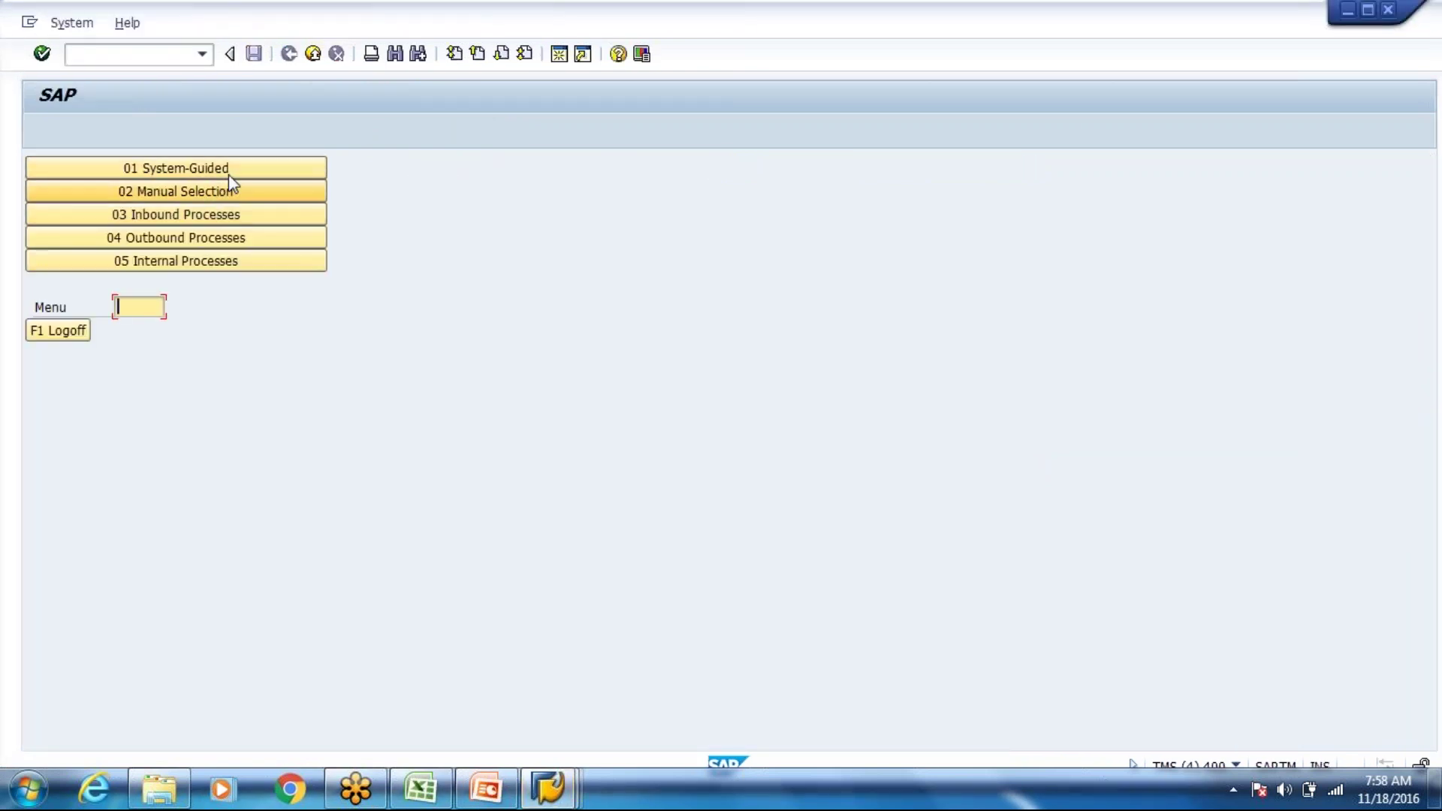
{"action": "left_click", "coordinate": [227, 192]}
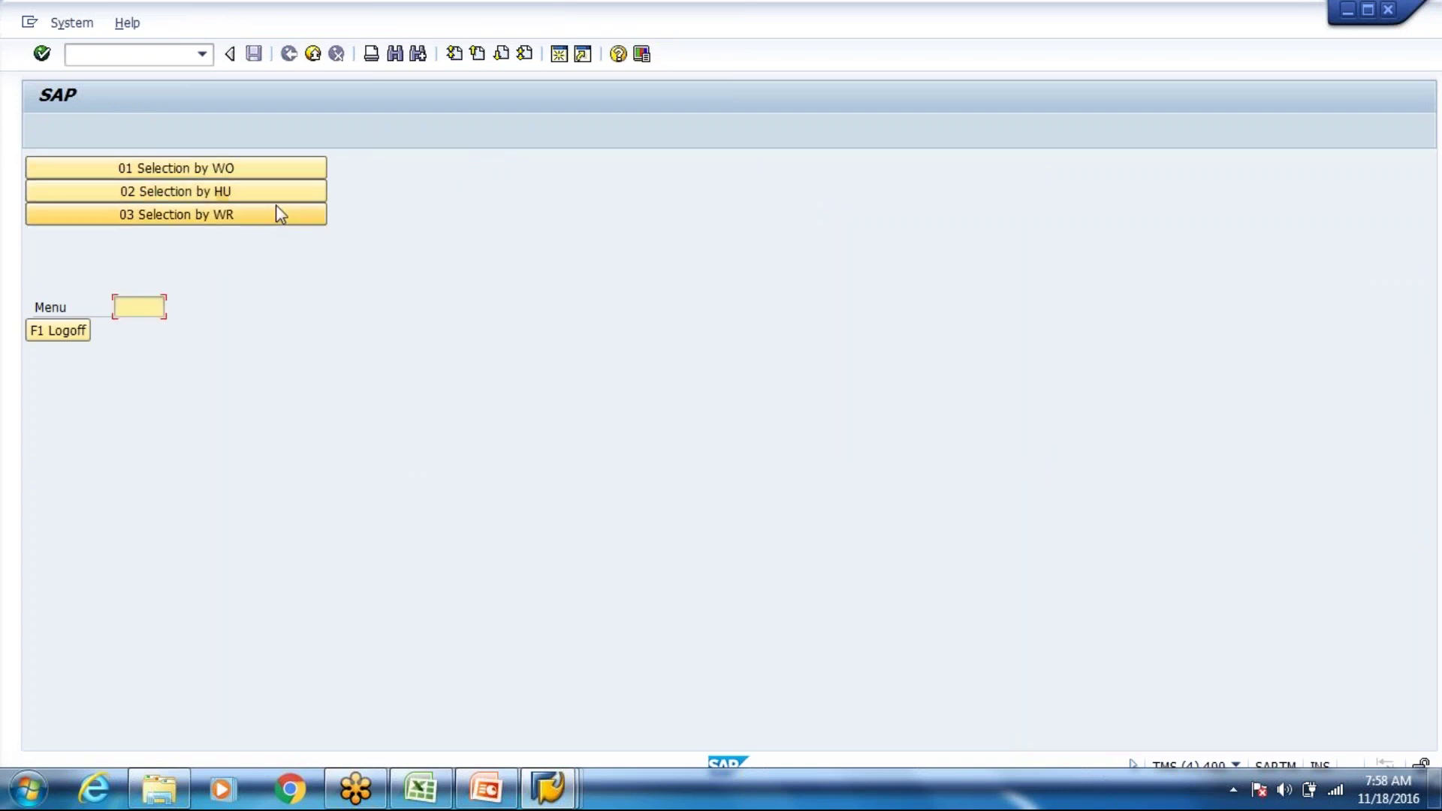
{"action": "left_click", "coordinate": [261, 169]}
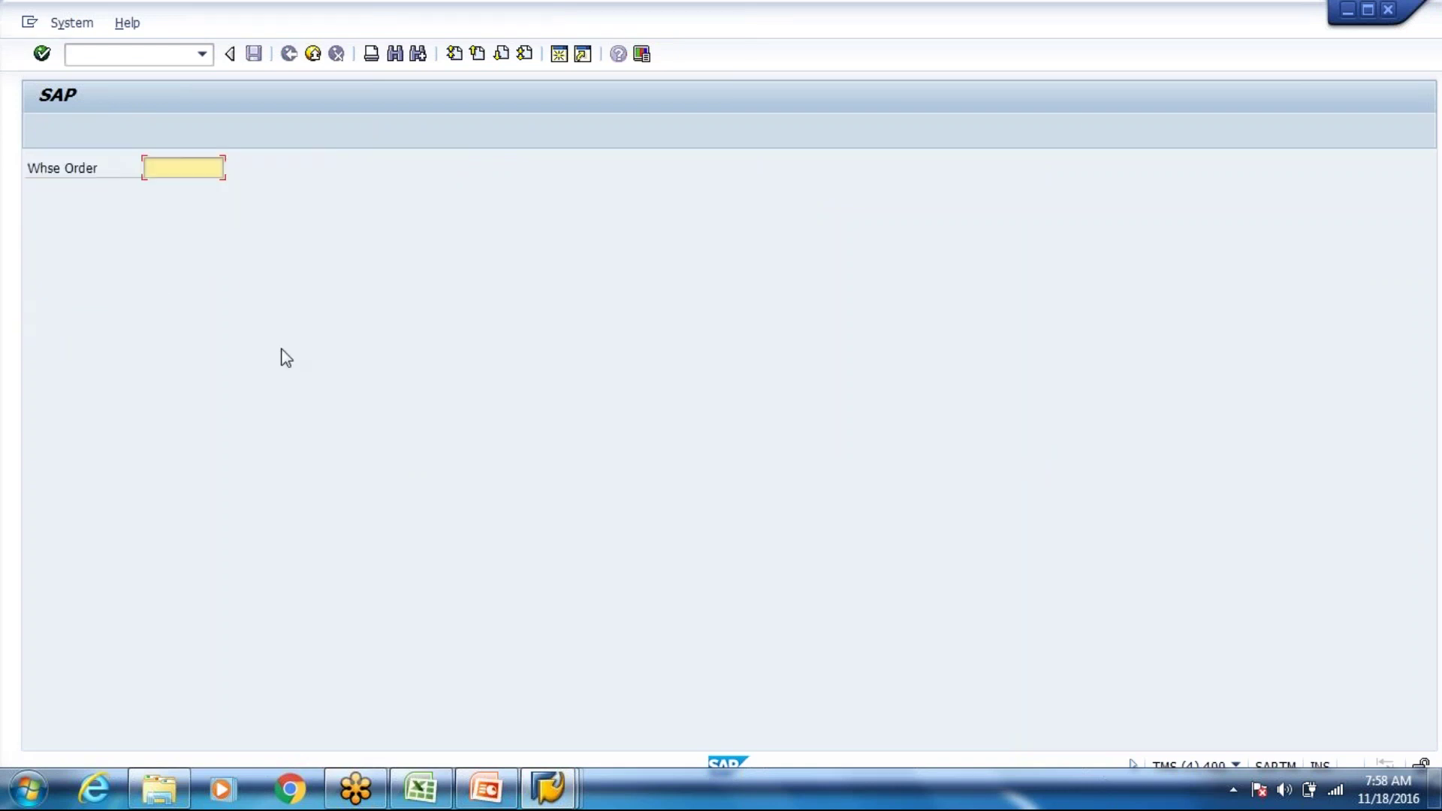
Step: Copy the first listed warehouse order's number from the wave and try to select that order in the RF session
{"action": "key", "text": "alt+Tab"}
{"action": "left_click", "coordinate": [120, 587]}
{"action": "key", "text": "ctrl+c"}
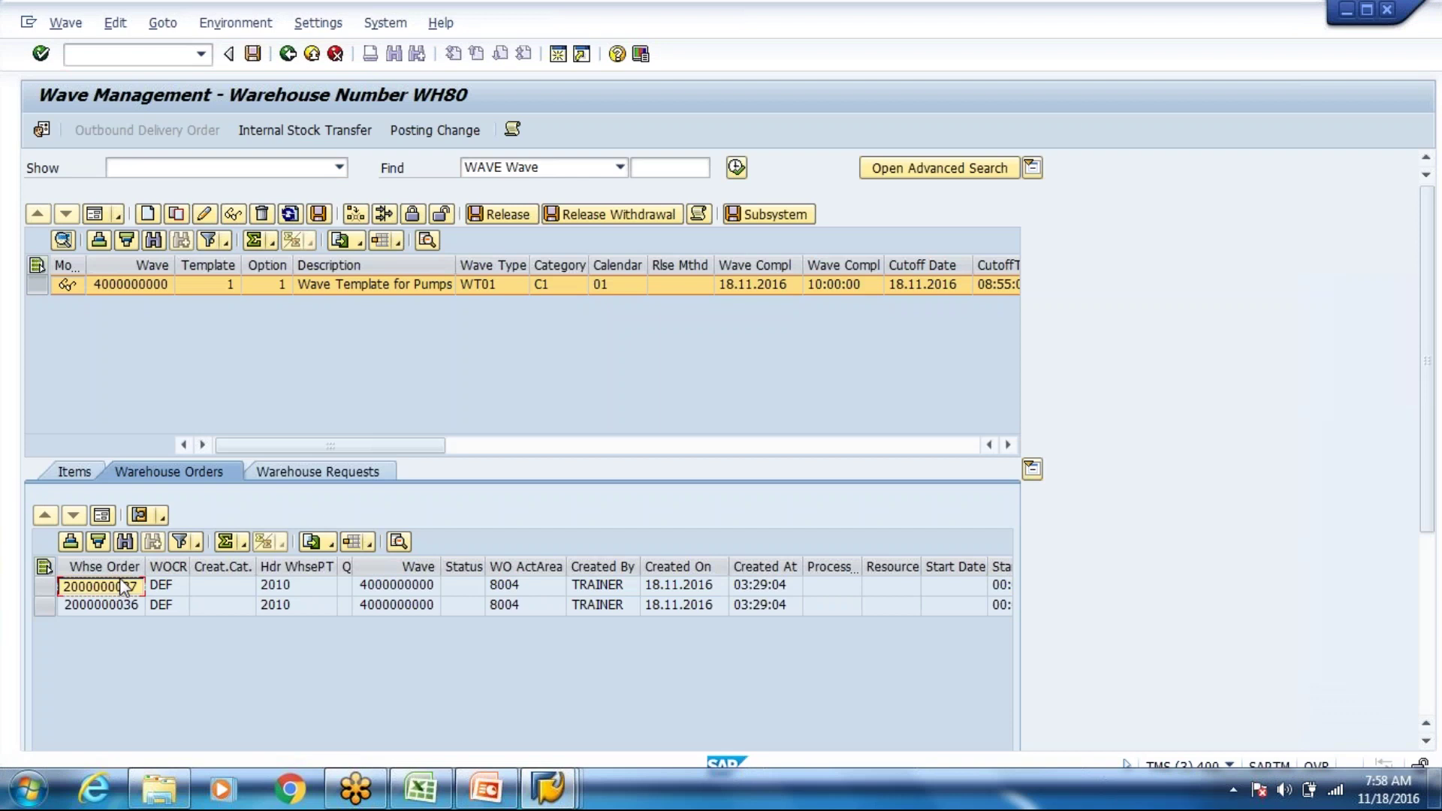
{"action": "key", "text": "alt+Tab"}
{"action": "key", "text": "ctrl+v"}
{"action": "key", "text": "Return"}
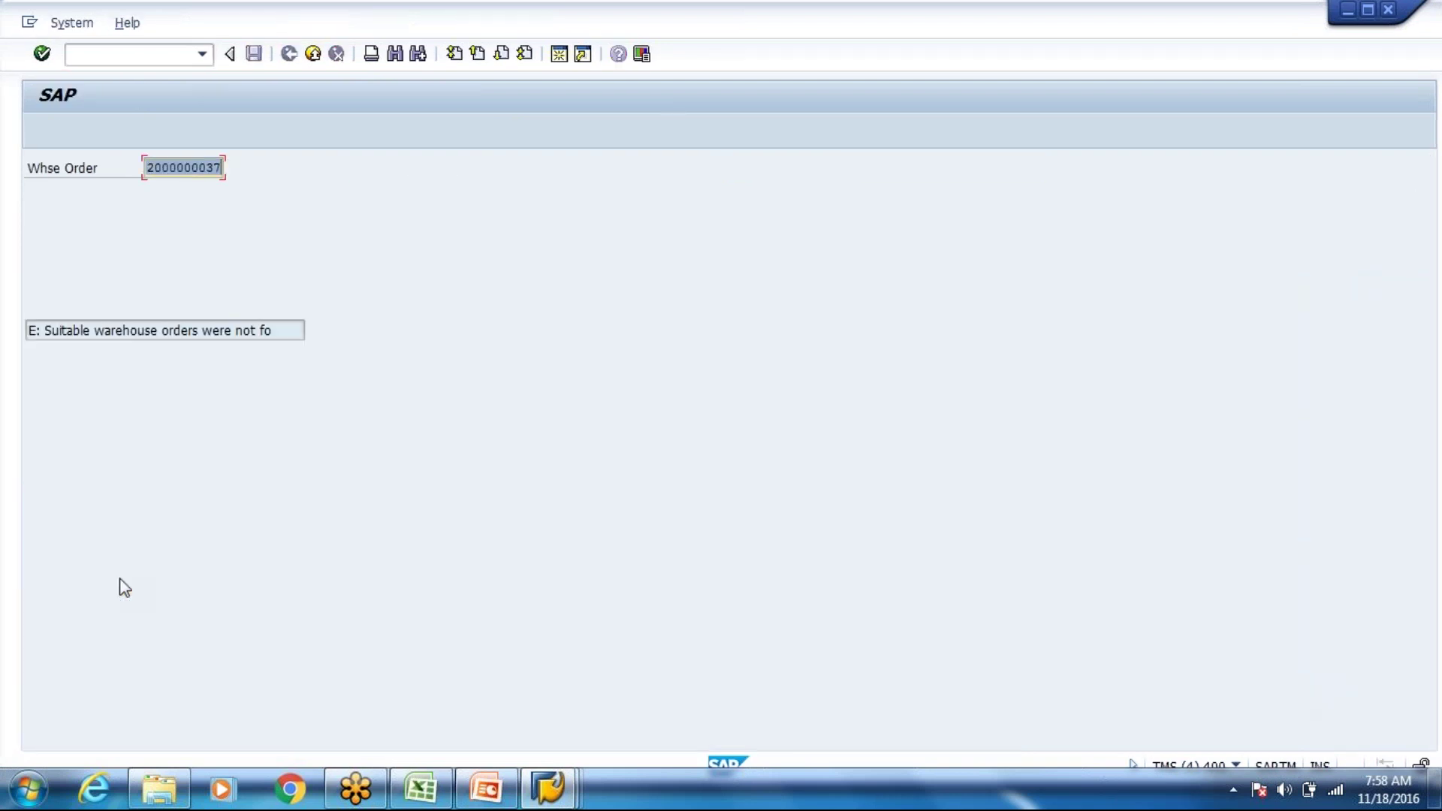
Step: Show both of the wave's warehouse orders in Confirm Warehouse Task and assign the OUTBOUND queue to the upper one
{"action": "key", "text": "alt+Tab"}
{"action": "left_click", "coordinate": [44, 566]}
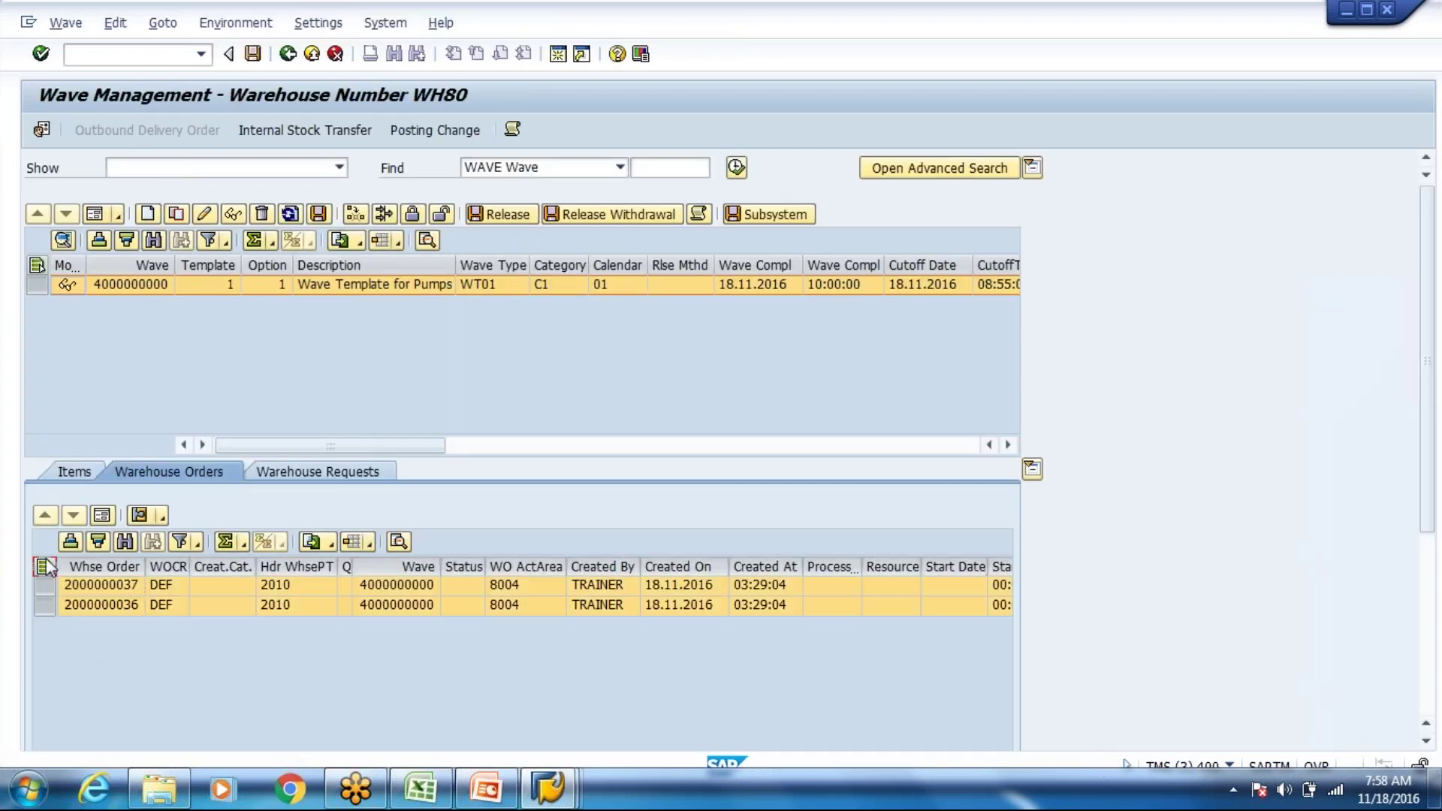
{"action": "left_click", "coordinate": [138, 517]}
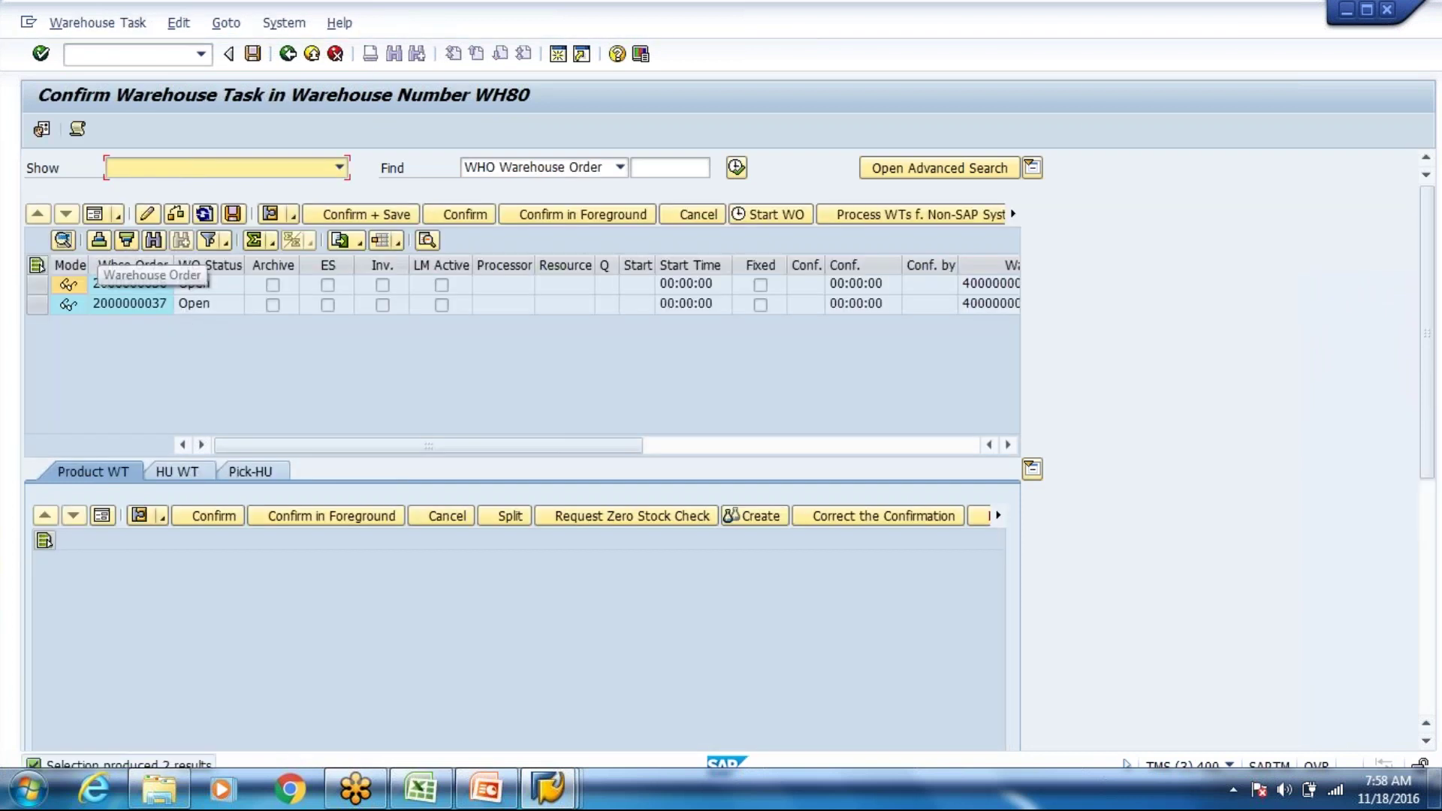
{"action": "left_click", "coordinate": [107, 285]}
{"action": "double_click", "coordinate": [108, 289]}
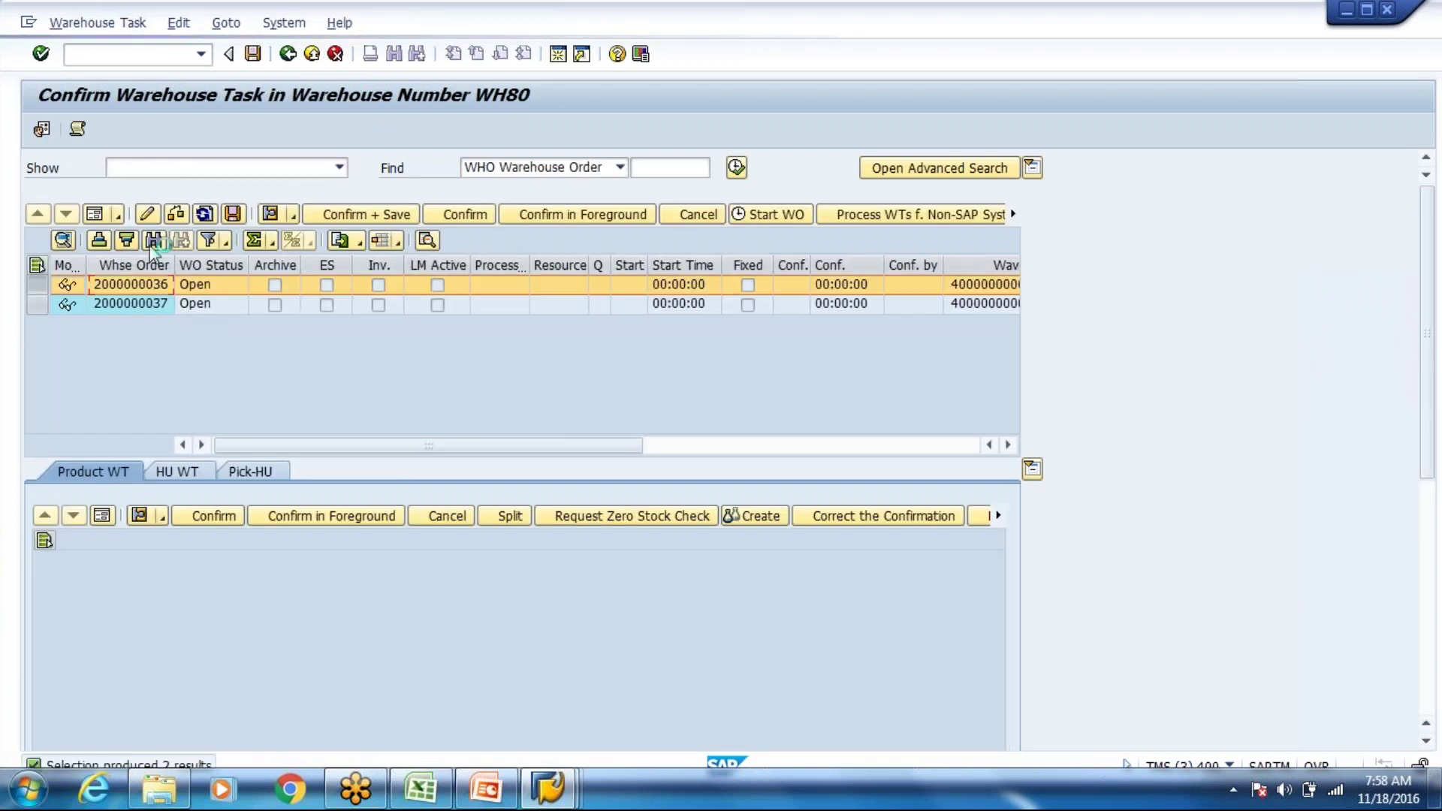
{"action": "left_click", "coordinate": [602, 286]}
{"action": "left_click", "coordinate": [602, 286]}
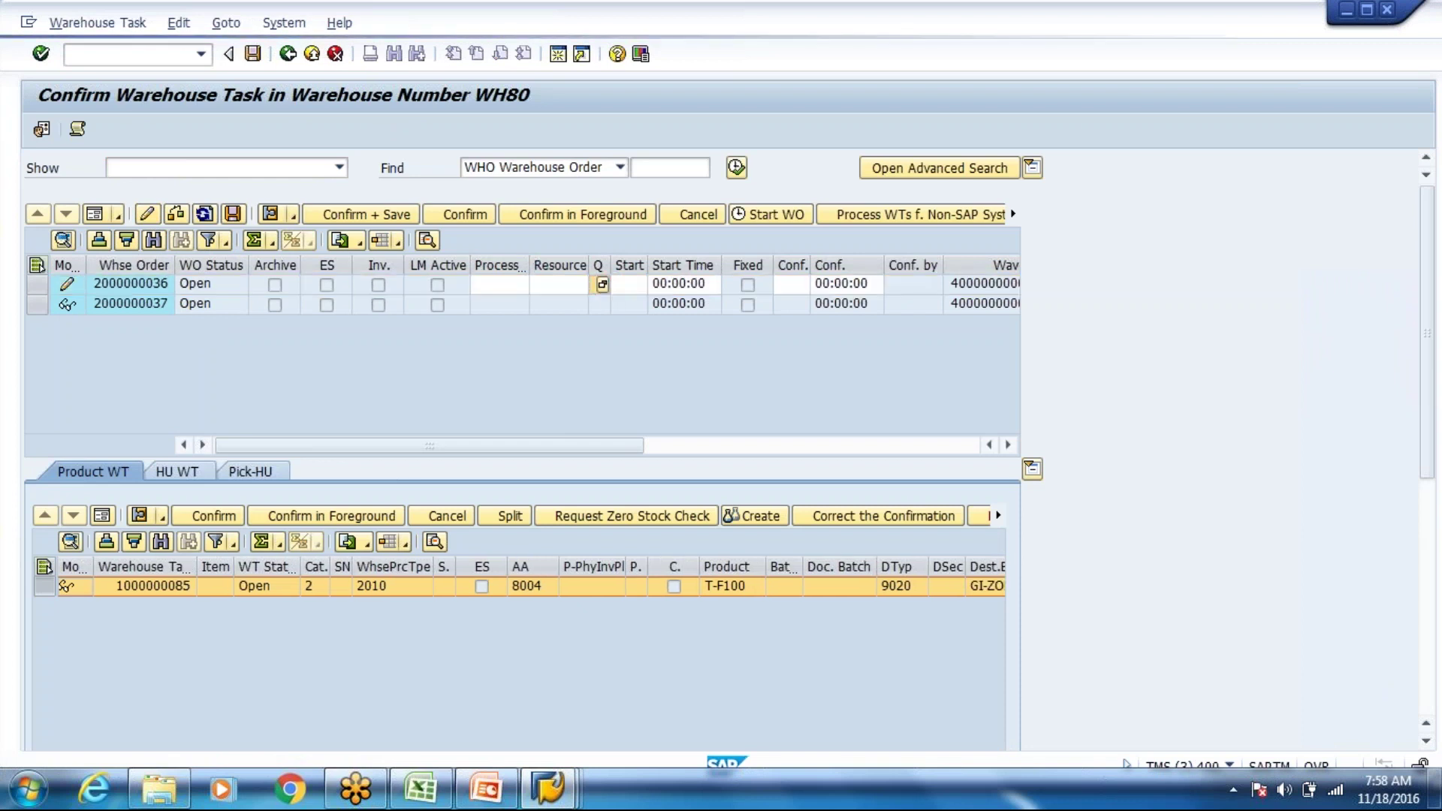
{"action": "double_click", "coordinate": [151, 150]}
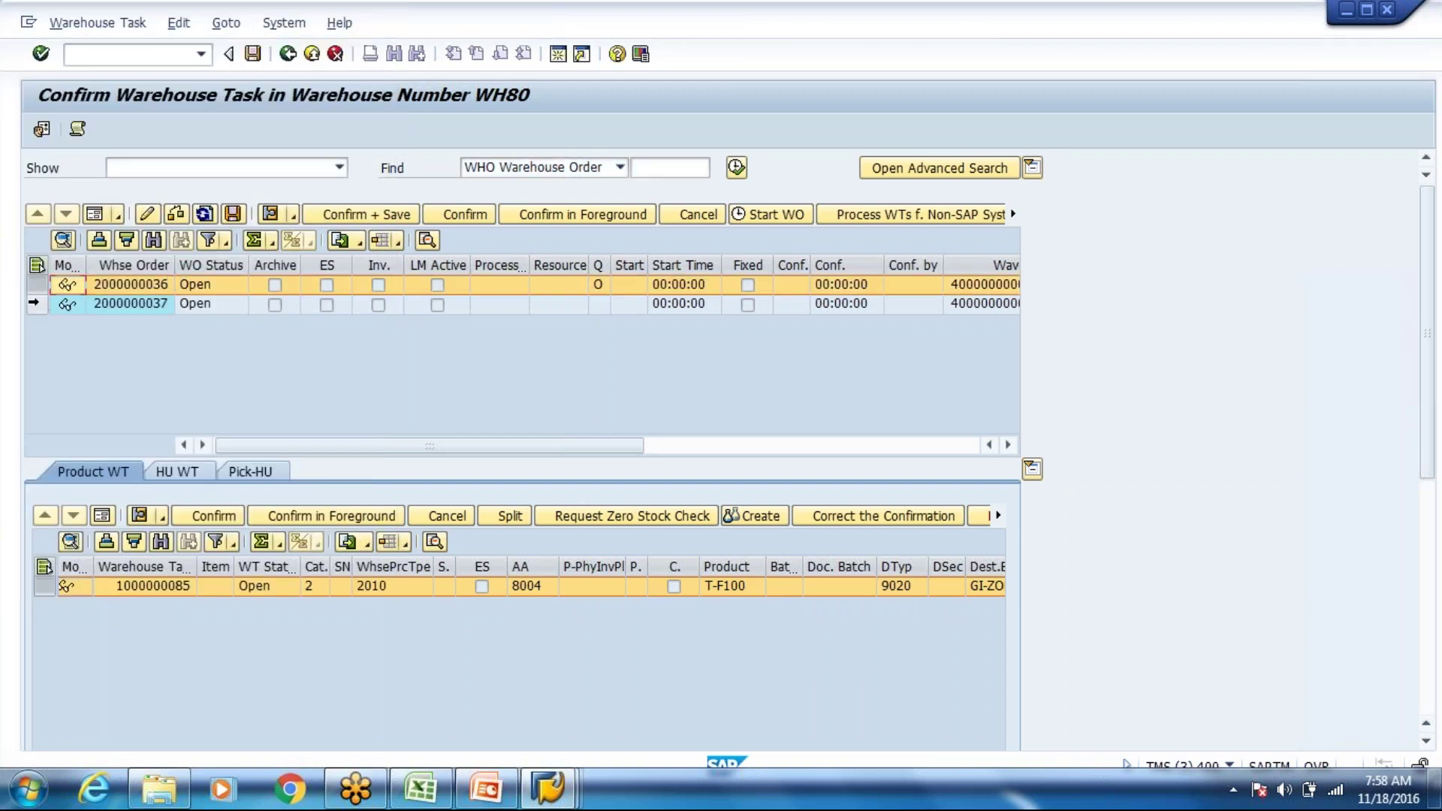
Step: Assign the OUTBOUND queue to the second warehouse order and select the entered warehouse order again in the RF session
{"action": "left_click", "coordinate": [36, 305]}
{"action": "left_click", "coordinate": [146, 214]}
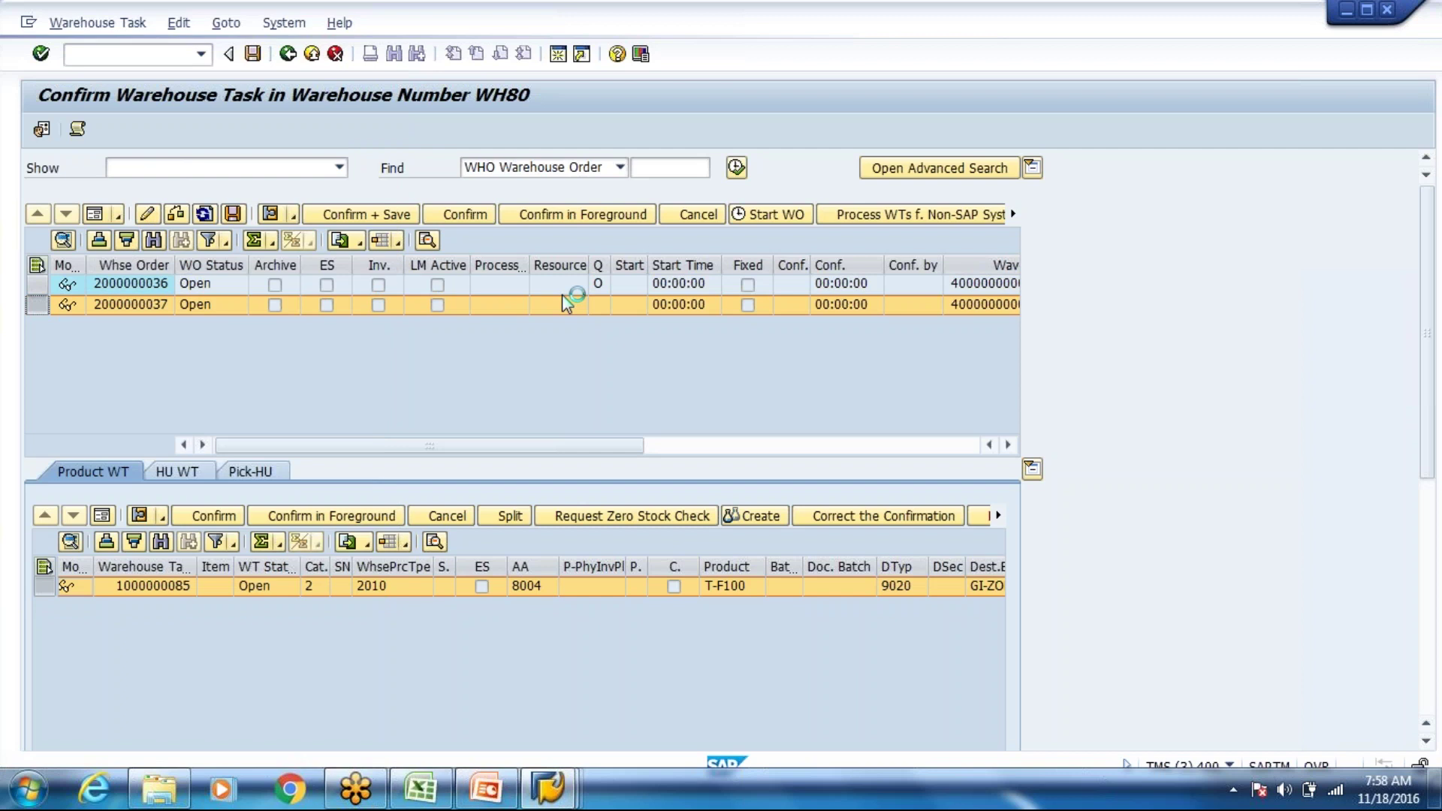
{"action": "left_click", "coordinate": [598, 305]}
{"action": "left_click", "coordinate": [603, 304]}
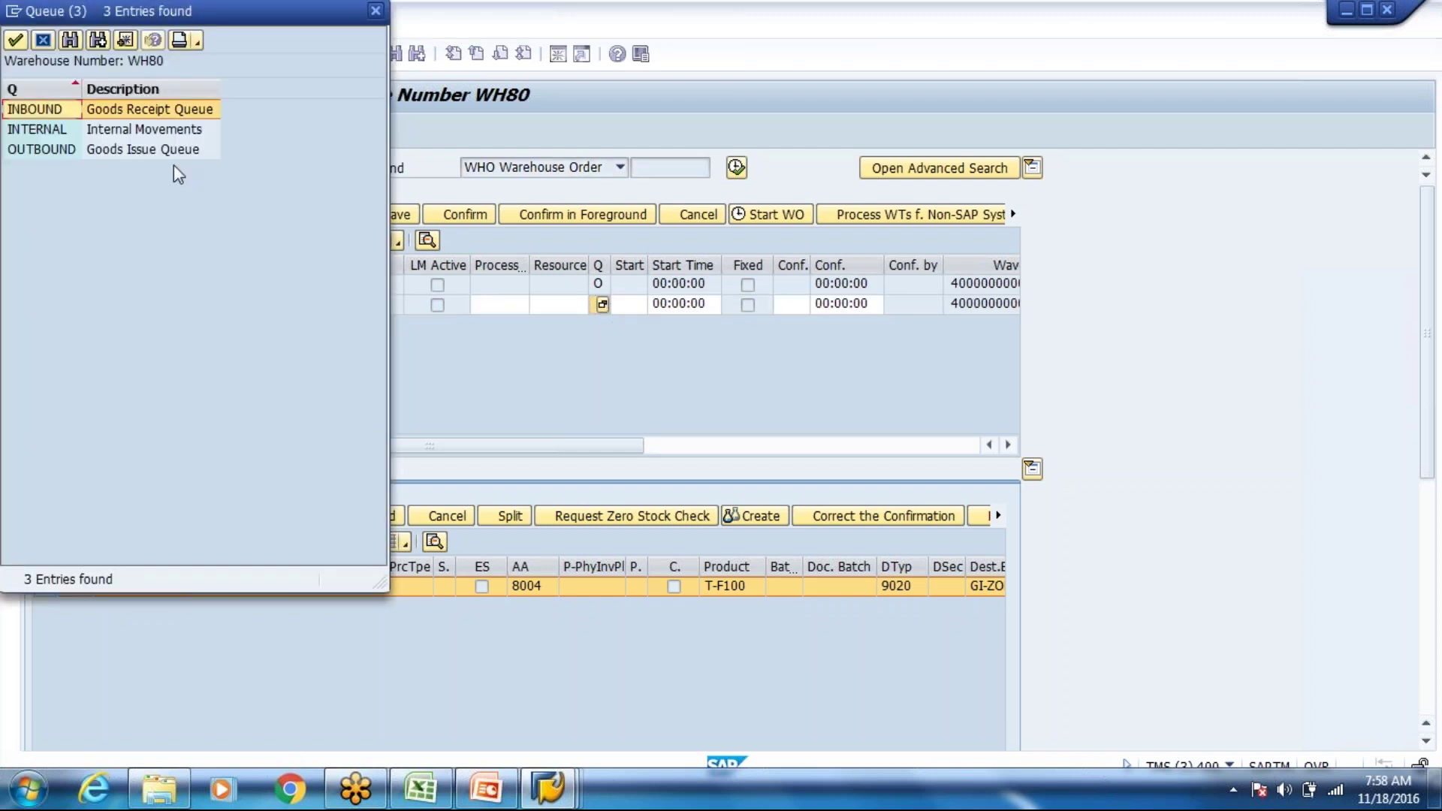
{"action": "left_click", "coordinate": [182, 152]}
{"action": "double_click", "coordinate": [182, 152]}
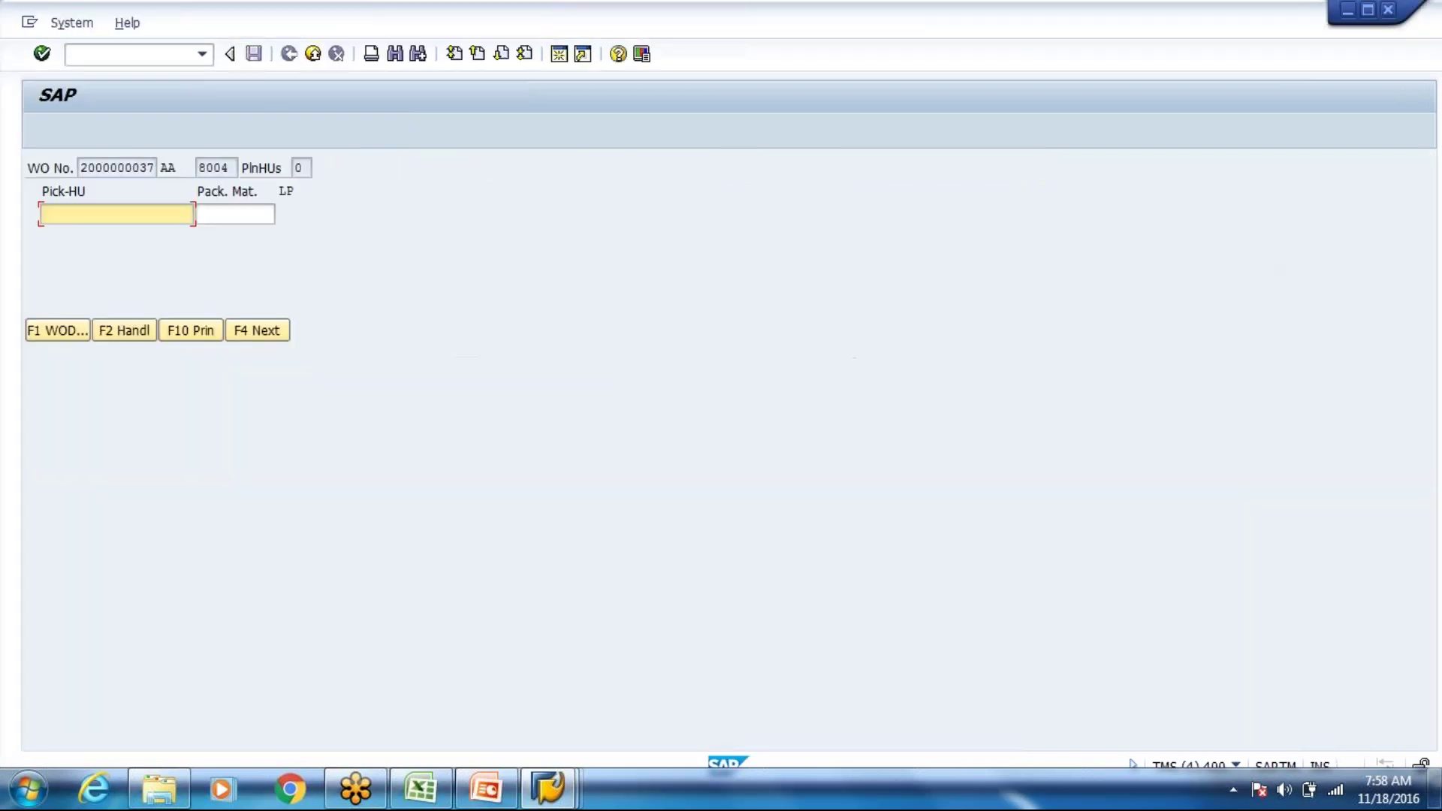
Step: Proceed without a pick-HU to the T-F100 pick, enter A as the source bin verification, and return to the manual selection menu
{"action": "left_click", "coordinate": [260, 346]}
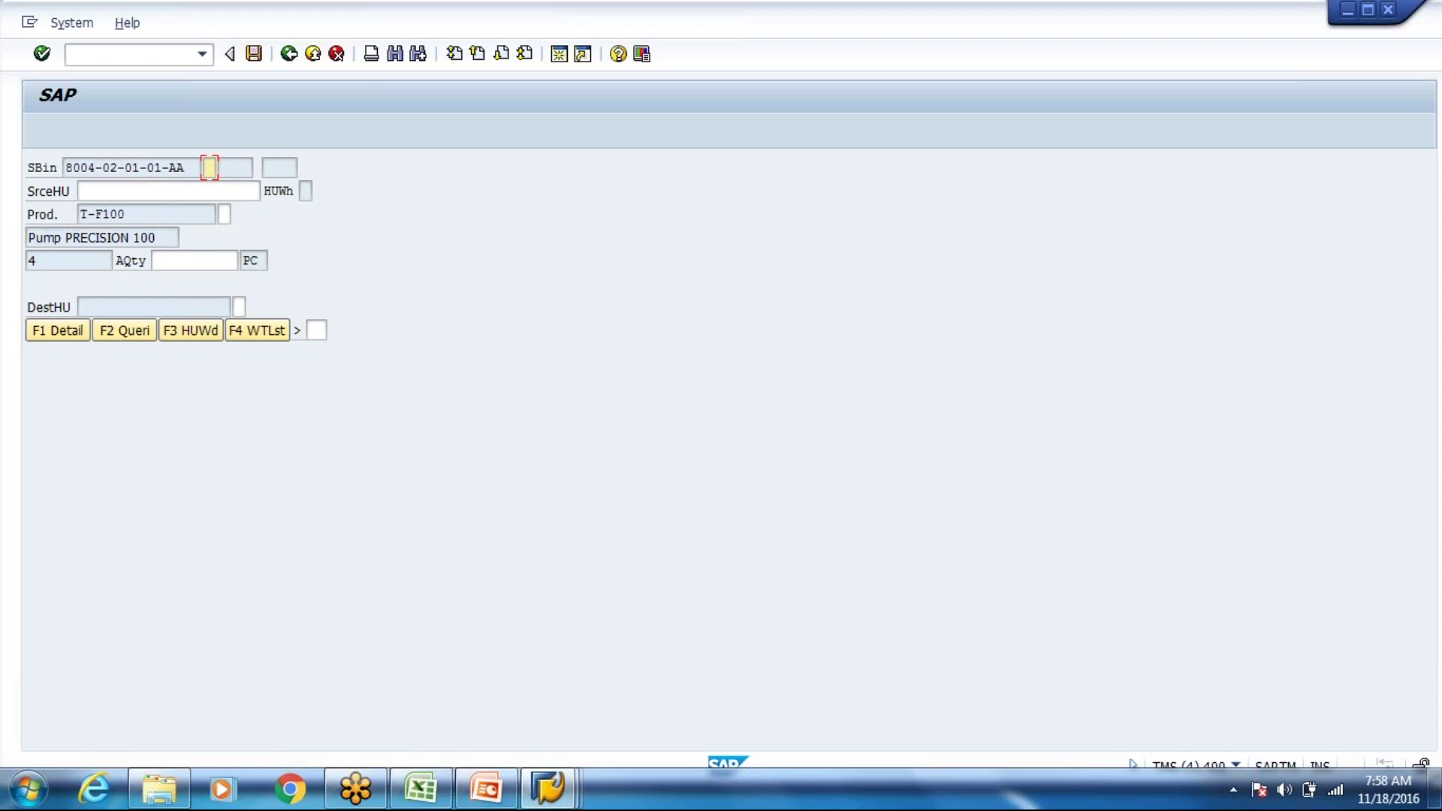
{"action": "type", "text": "A"}
{"action": "key", "text": "Return"}
{"action": "key", "text": "F3"}
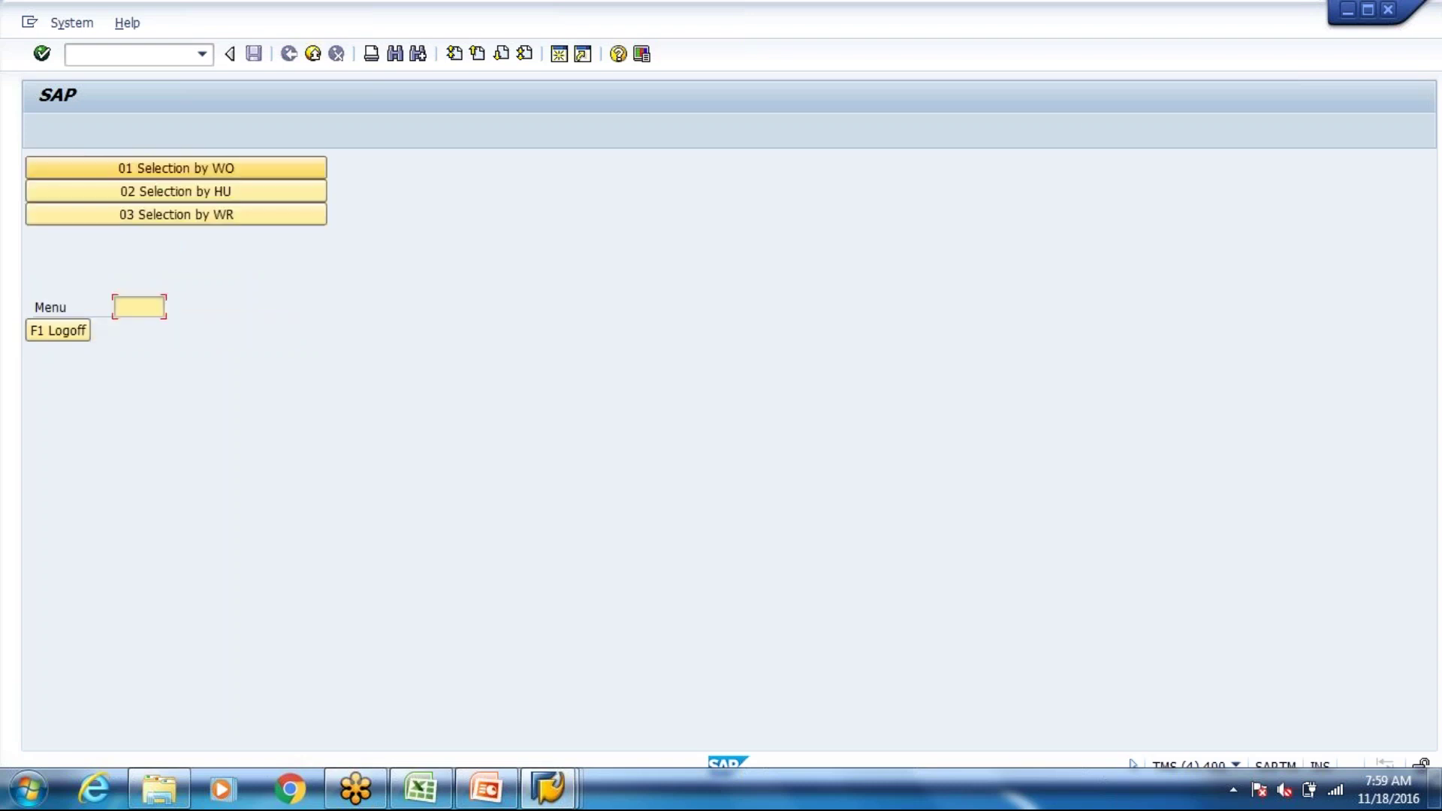
Step: Select the wave's other warehouse order by its number in RF manual selection by warehouse order
{"action": "left_click", "coordinate": [177, 169]}
{"action": "type", "text": "2000000038"}
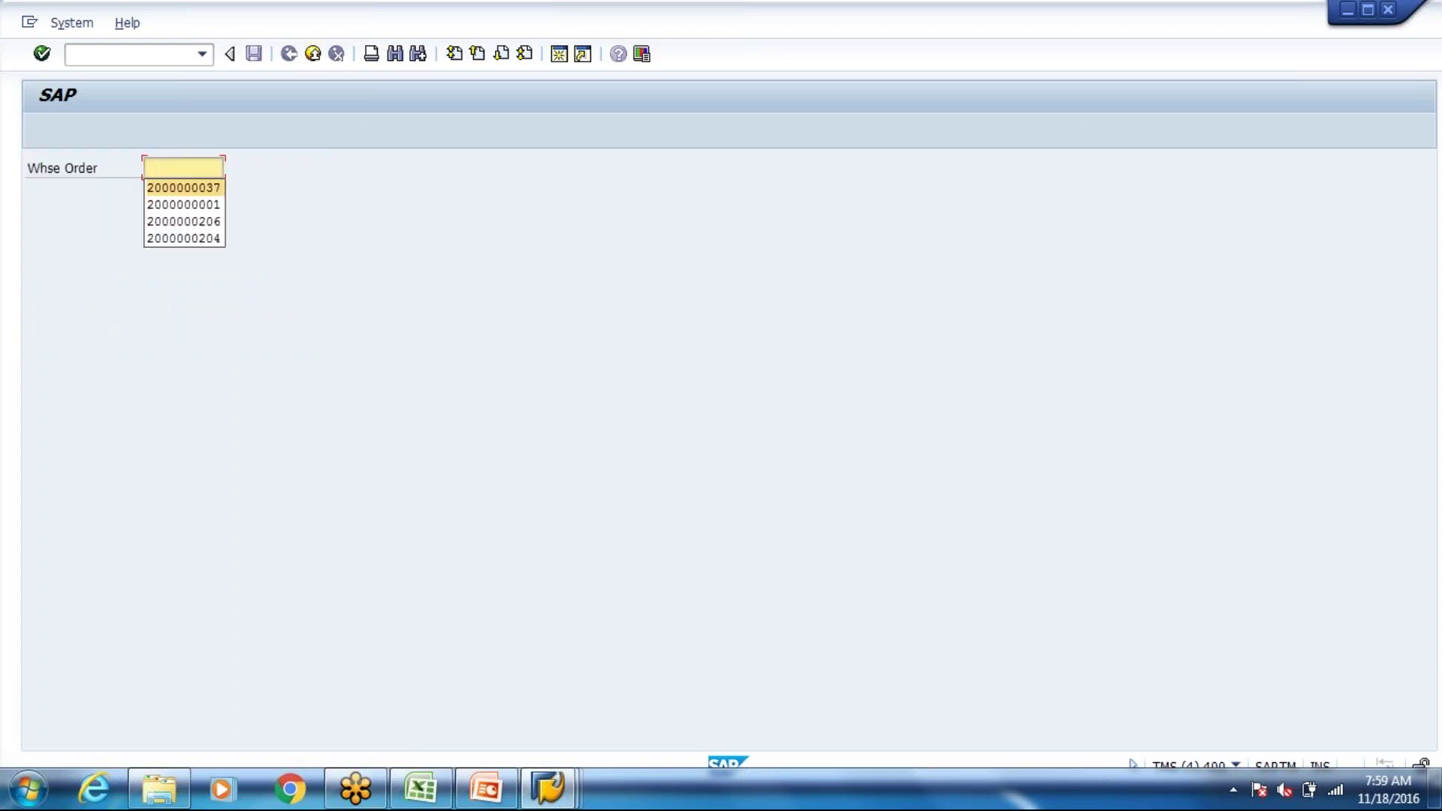
{"action": "key", "text": "Return"}
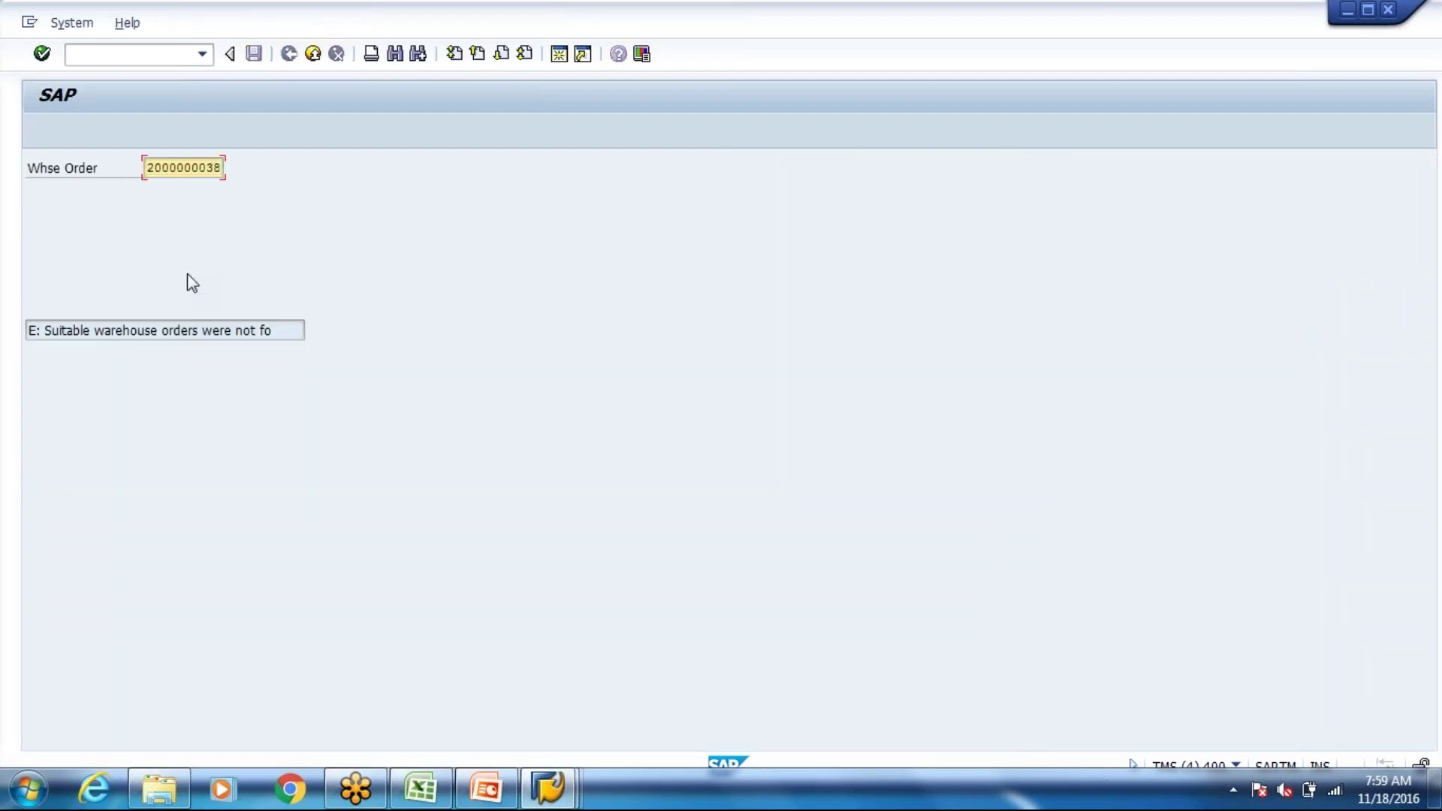
{"action": "key", "text": "BackSpace"}
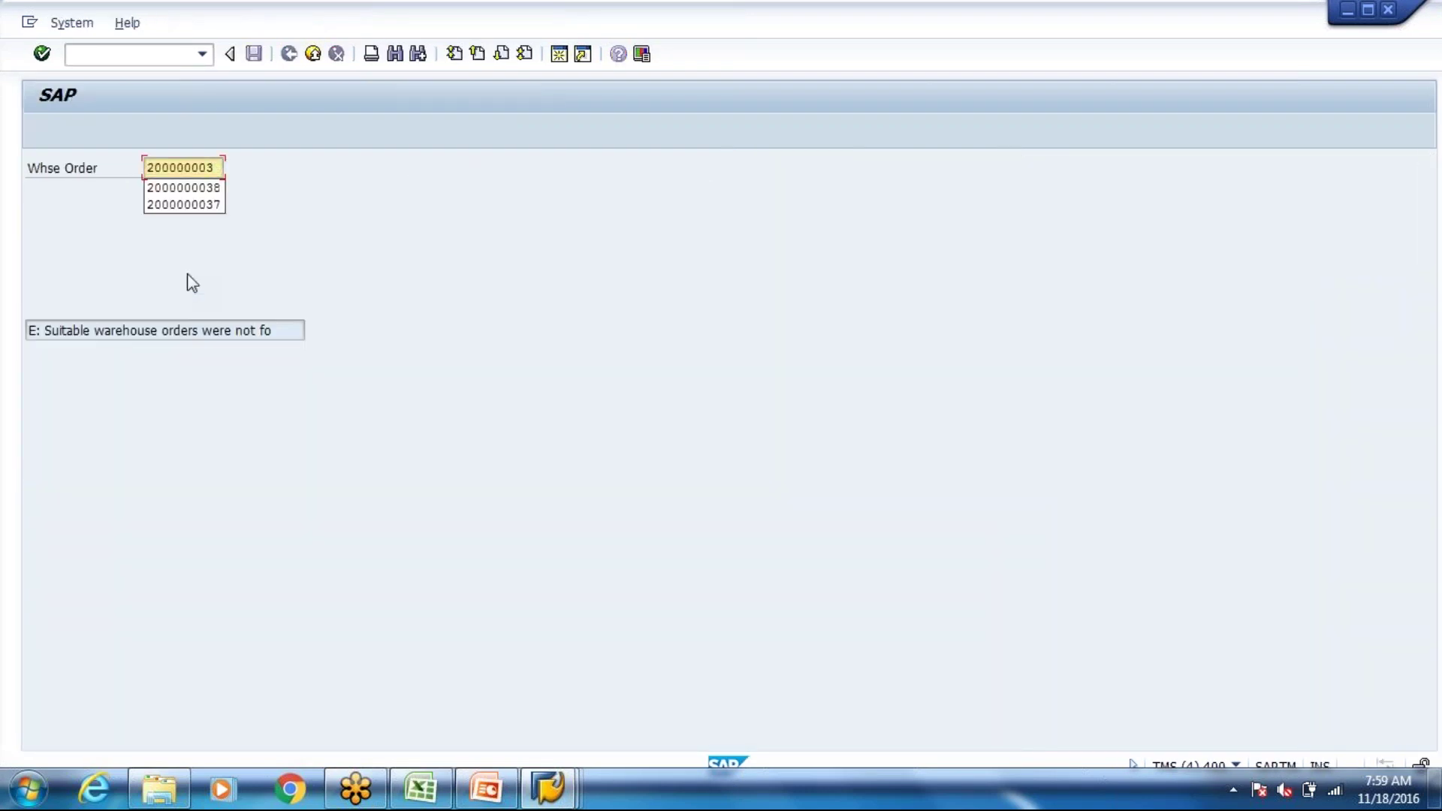
{"action": "type", "text": "6"}
{"action": "key", "text": "Return"}
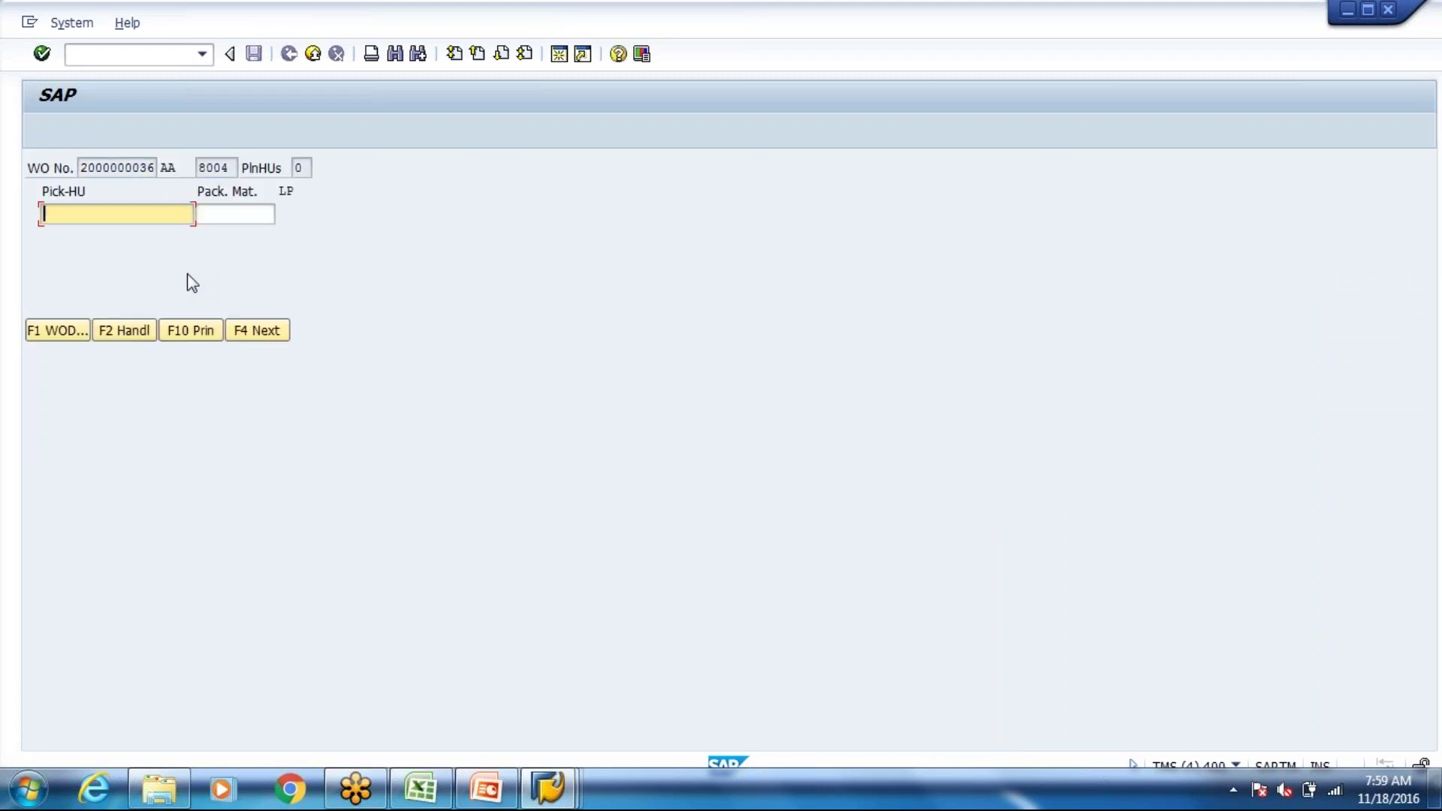
Step: Proceed without a pick-HU to the T-F100 pick and review both of the wave's warehouse orders in Confirm Warehouse Task
{"action": "left_click", "coordinate": [240, 332]}
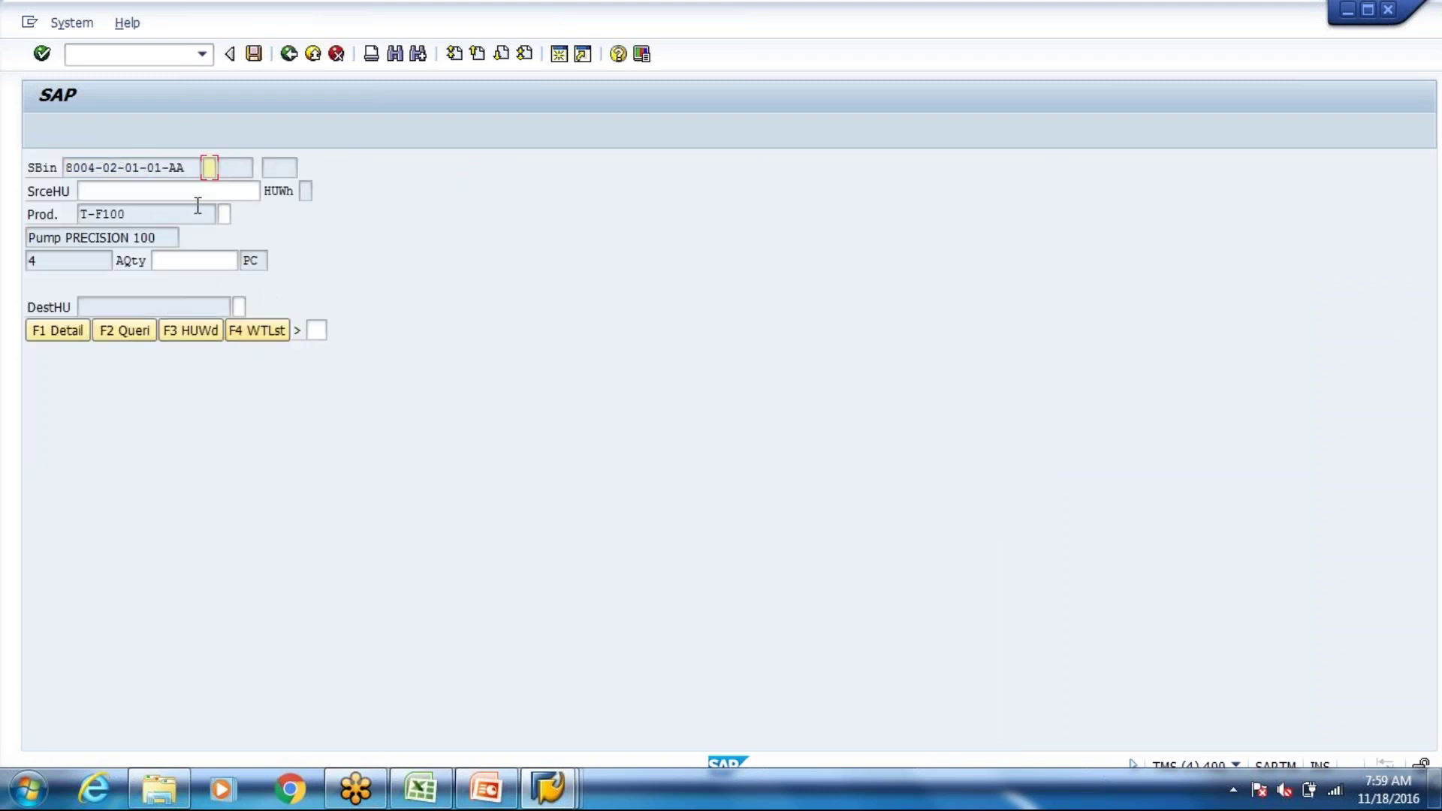
{"action": "key", "text": "alt+Tab"}
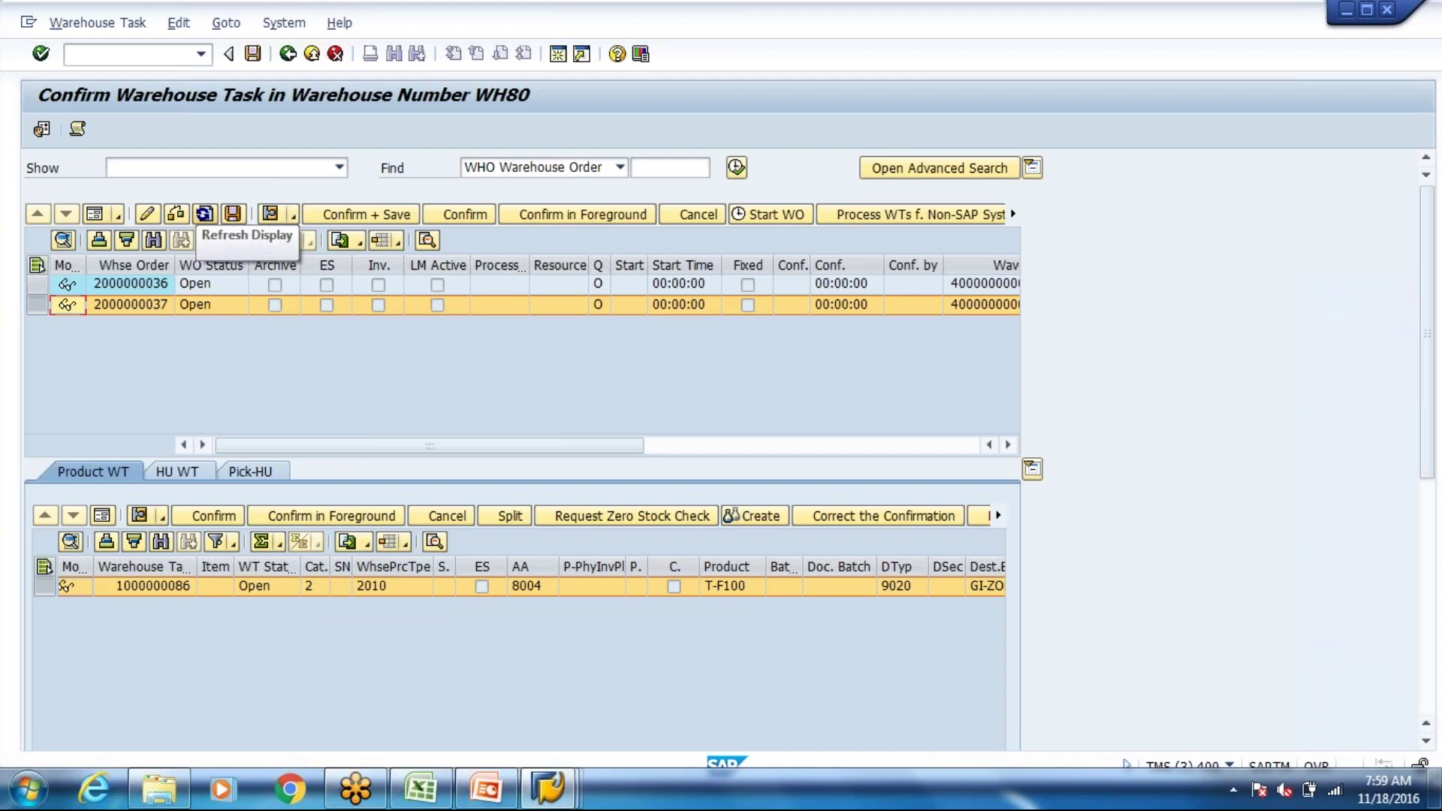
{"action": "left_click", "coordinate": [163, 286]}
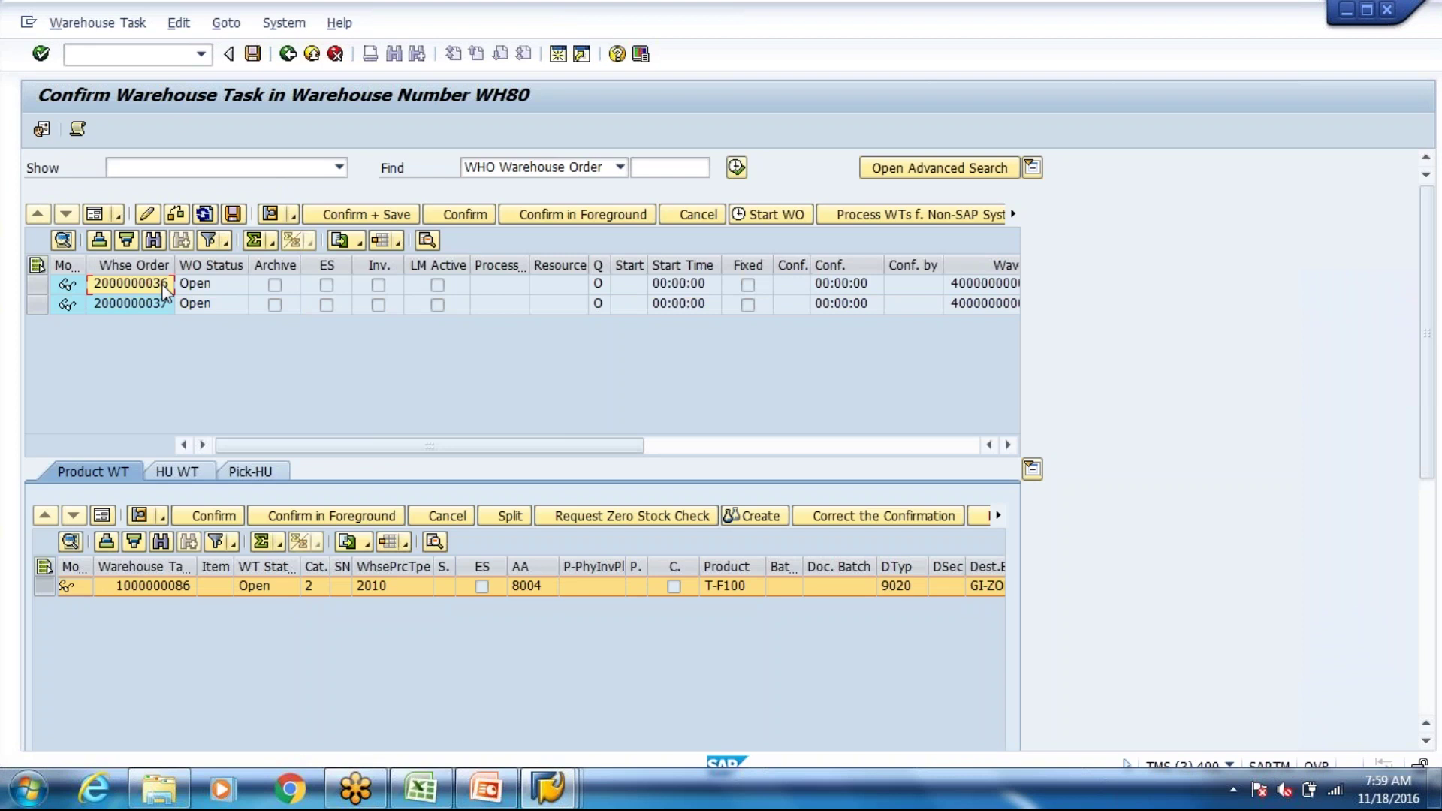
{"action": "left_click", "coordinate": [159, 305]}
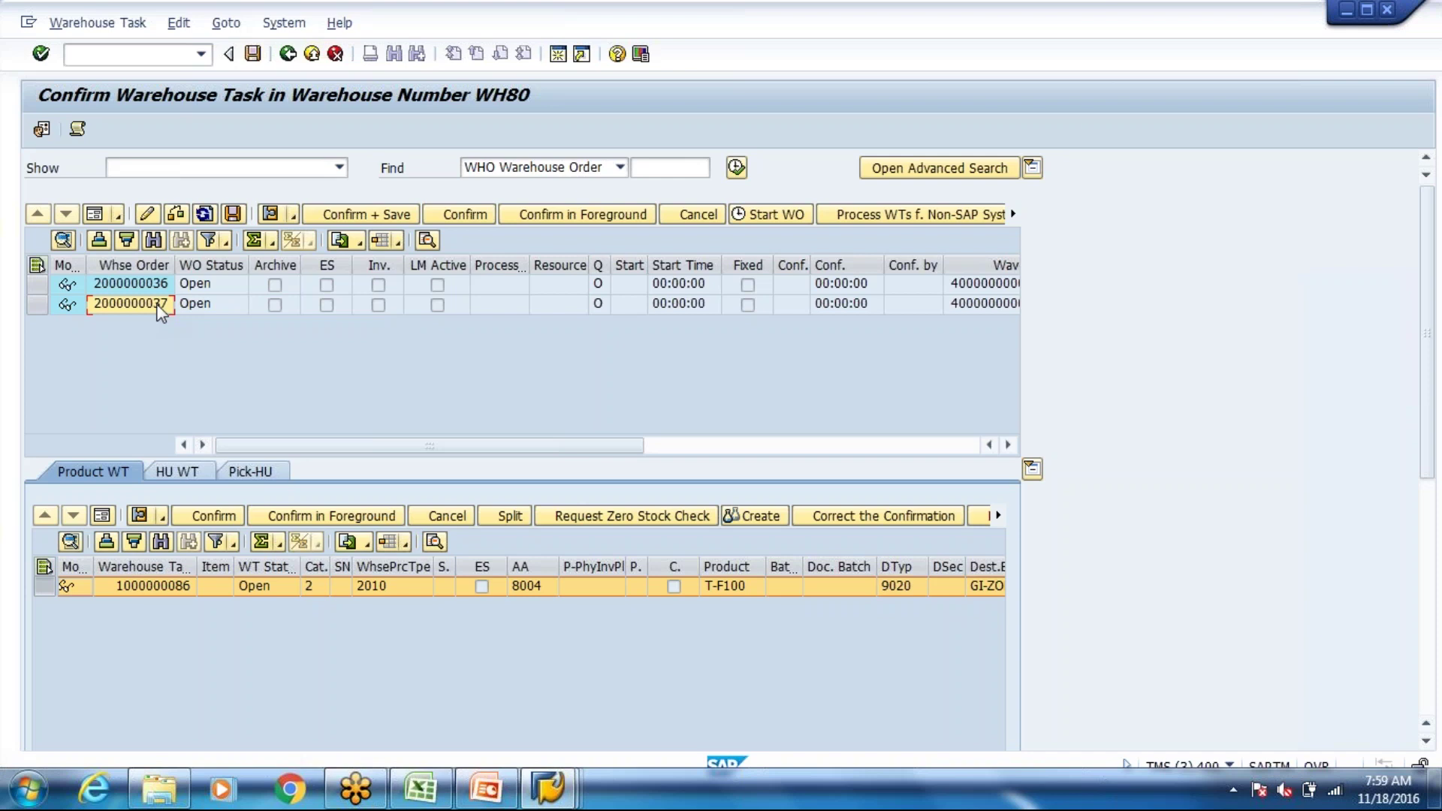
{"action": "left_click", "coordinate": [160, 286]}
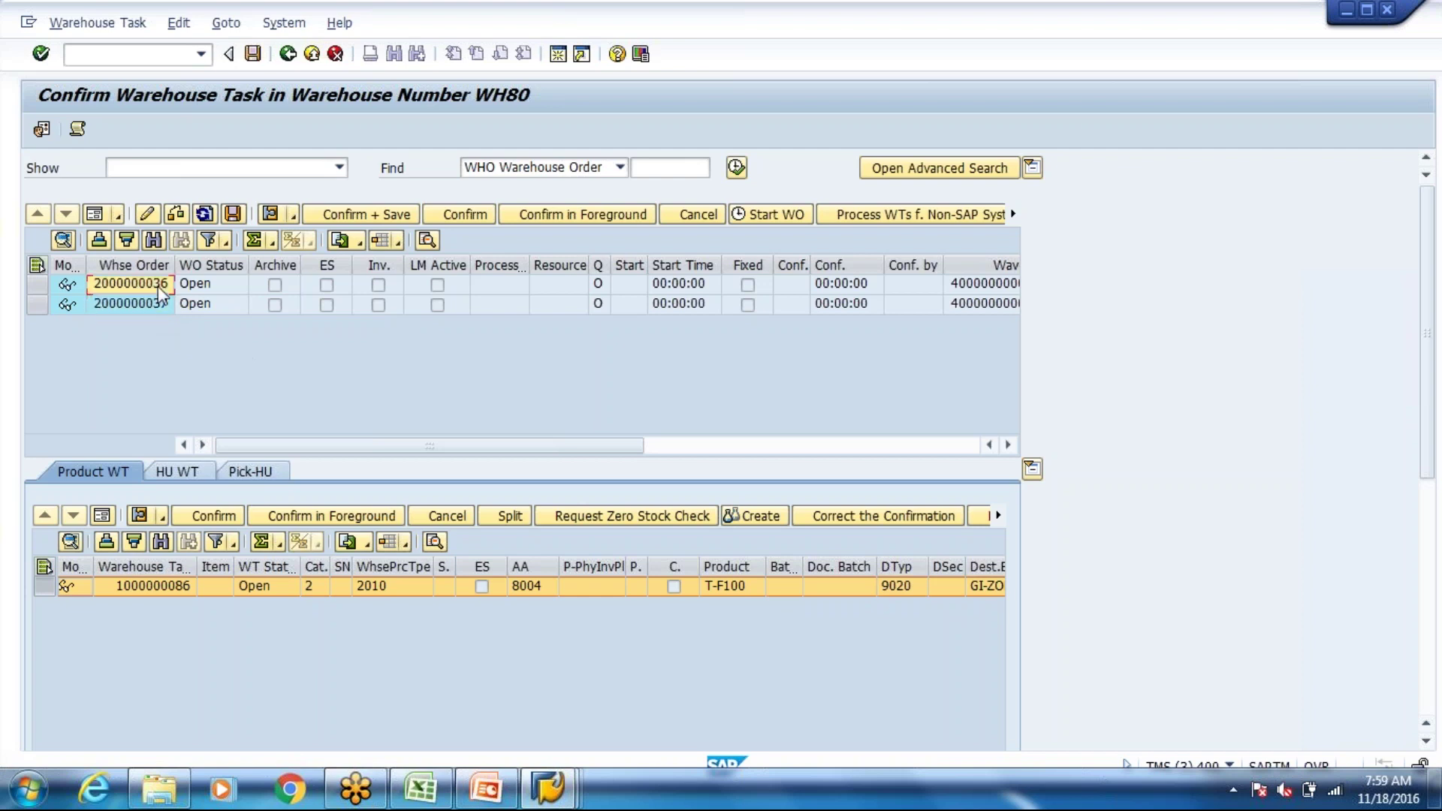
{"action": "left_click", "coordinate": [37, 285]}
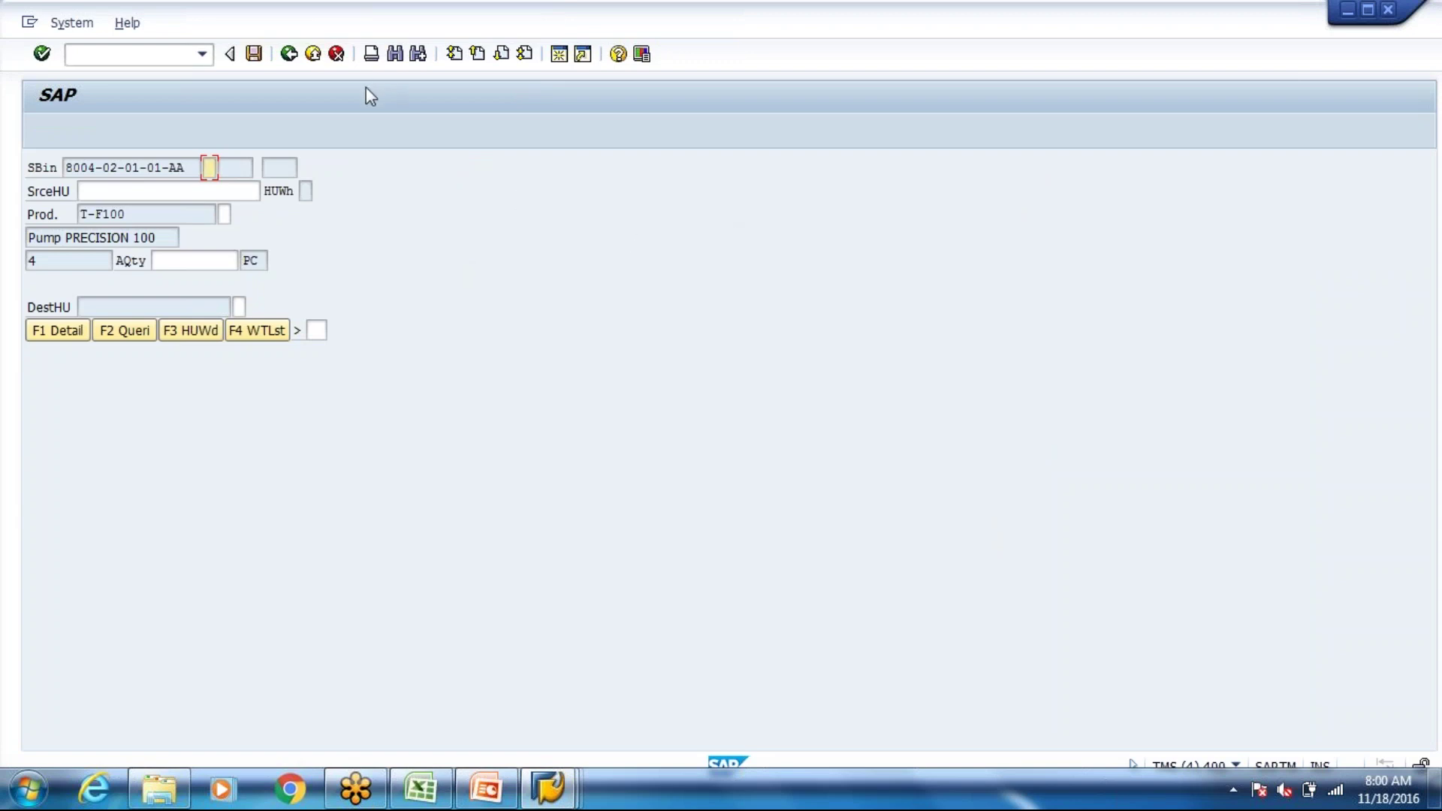
Step: Try to exit the T-F100 pick screen in the RF session
{"action": "left_click", "coordinate": [337, 62]}
{"action": "left_click", "coordinate": [311, 63]}
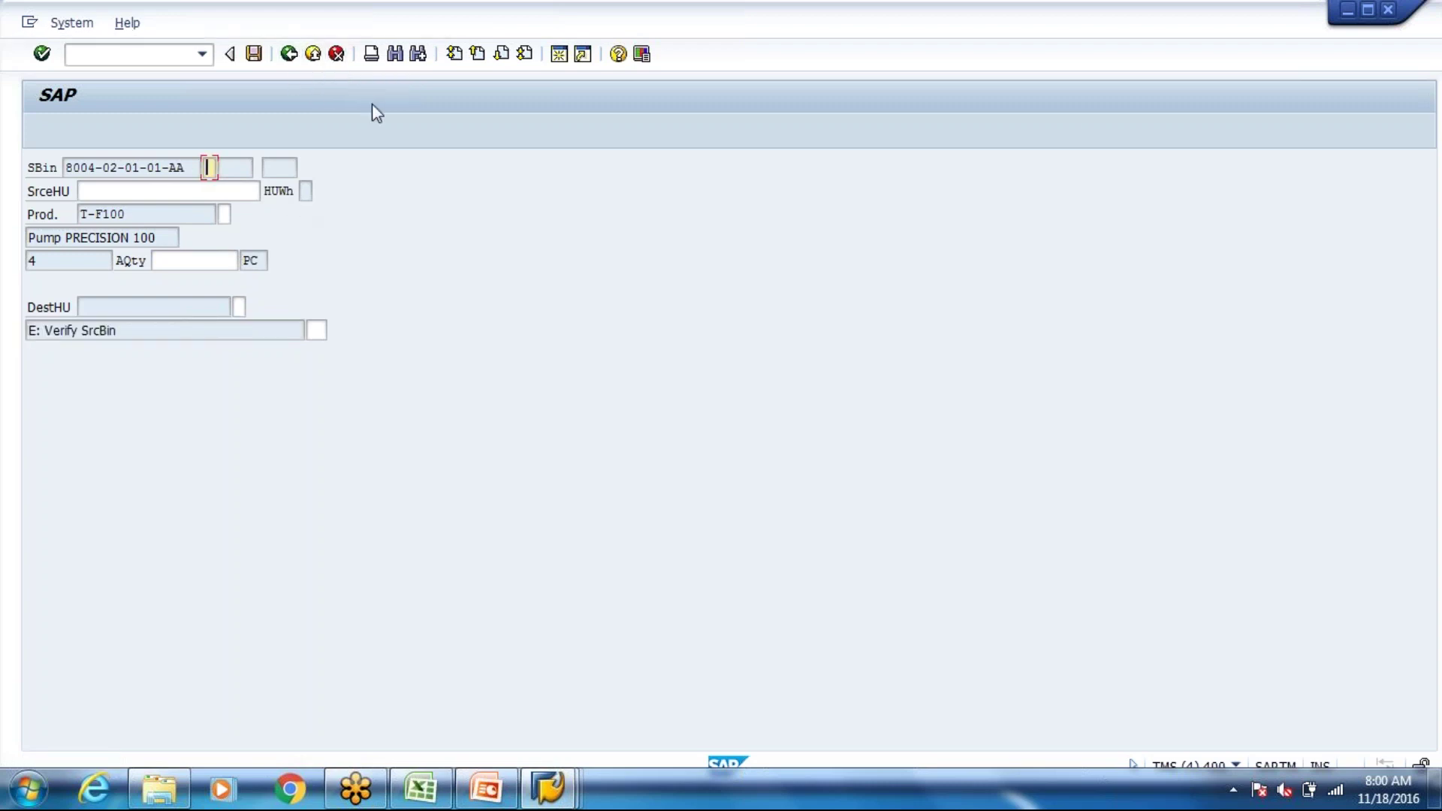
Step: Switch to the Week 4 presentation in PowerPoint and start the slide show from the Wave Templates slide
{"action": "left_click", "coordinate": [487, 788]}
{"action": "left_click", "coordinate": [1247, 756]}
{"action": "left_click", "coordinate": [762, 479]}
{"action": "left_click", "coordinate": [1219, 760]}
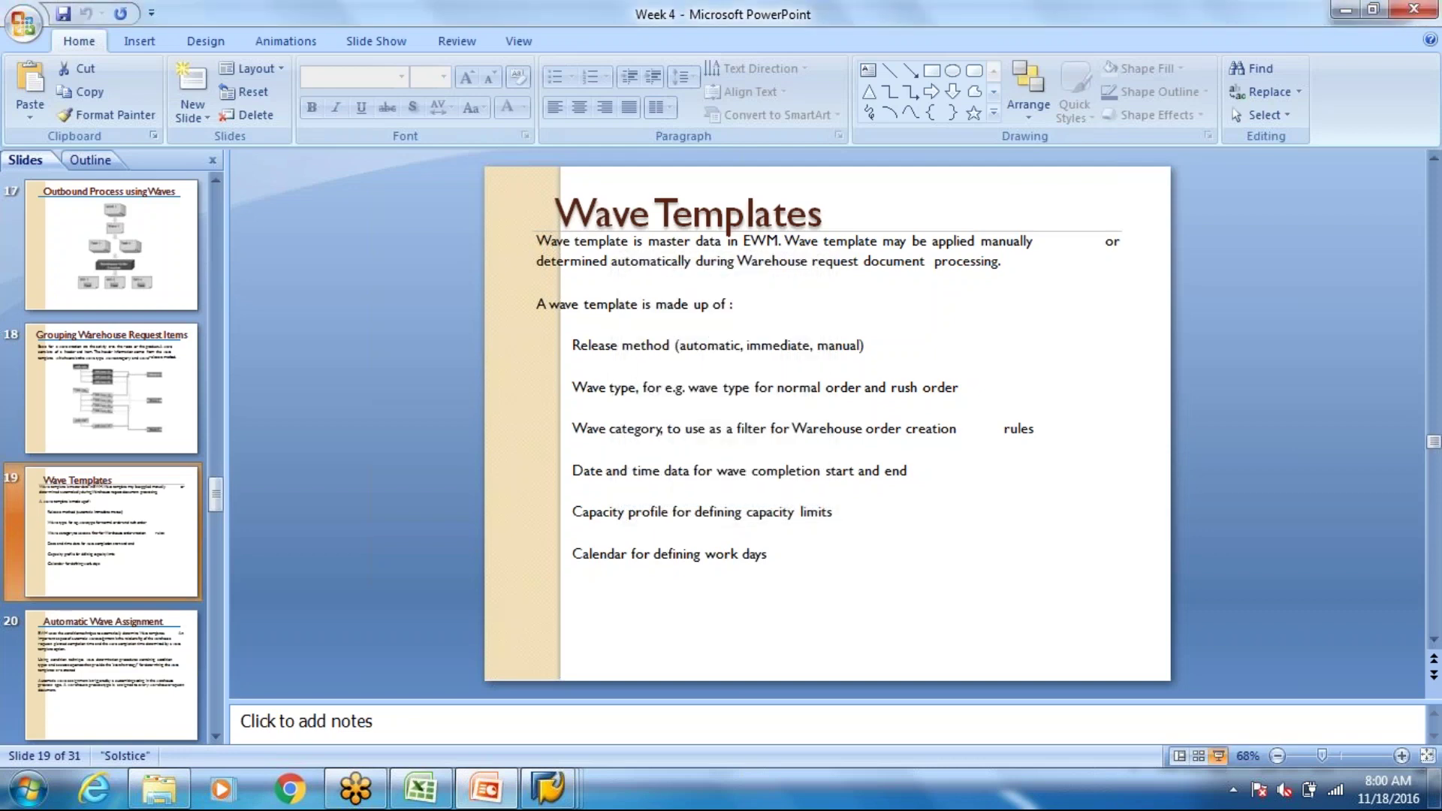